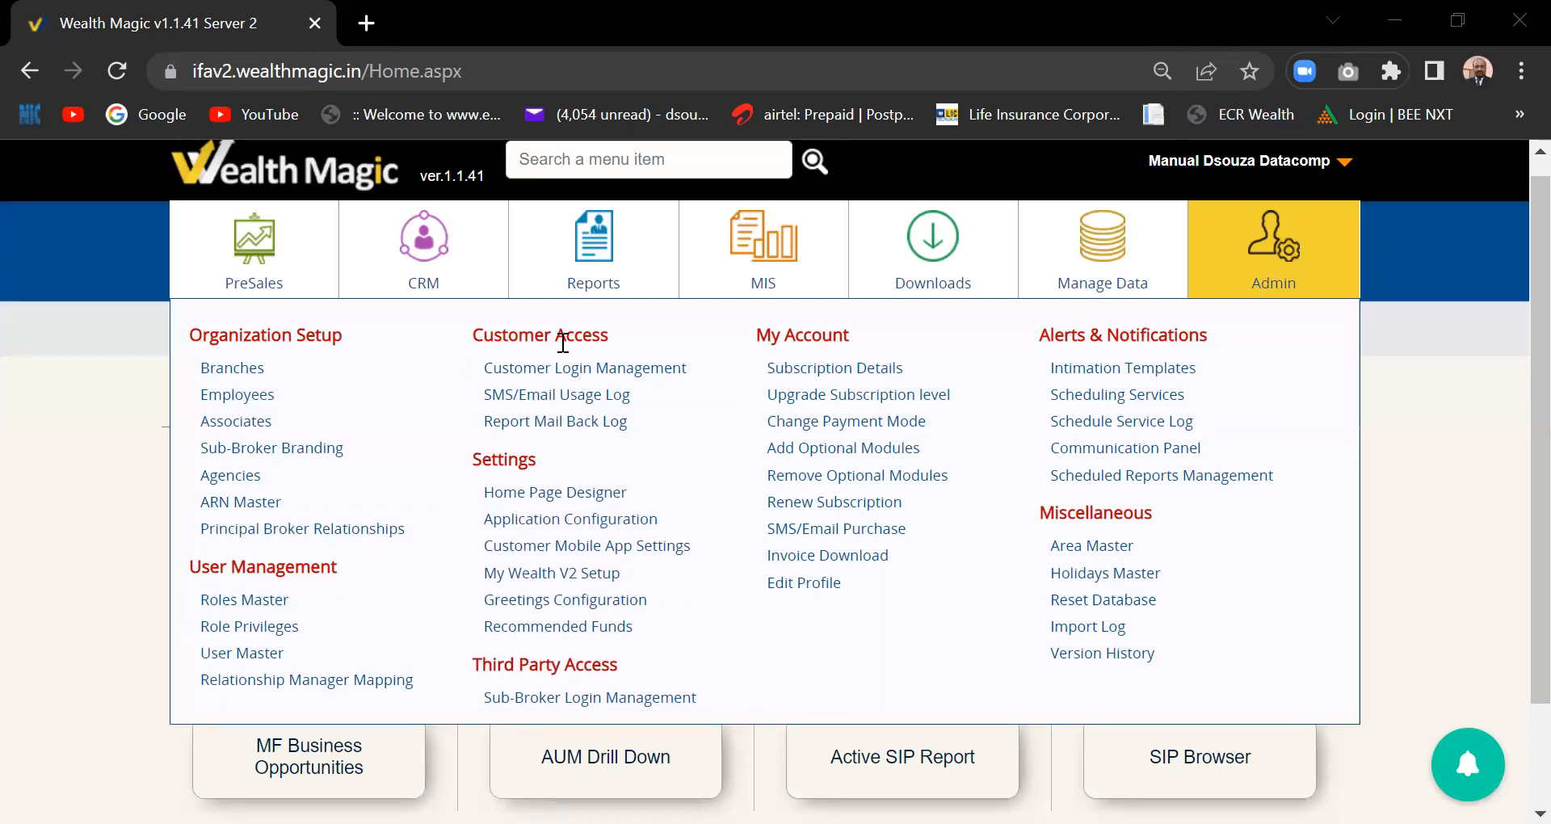
# - Open Customer Login Management and browse the letter-A group heads, all with inactive access
pyautogui.click(607, 372)
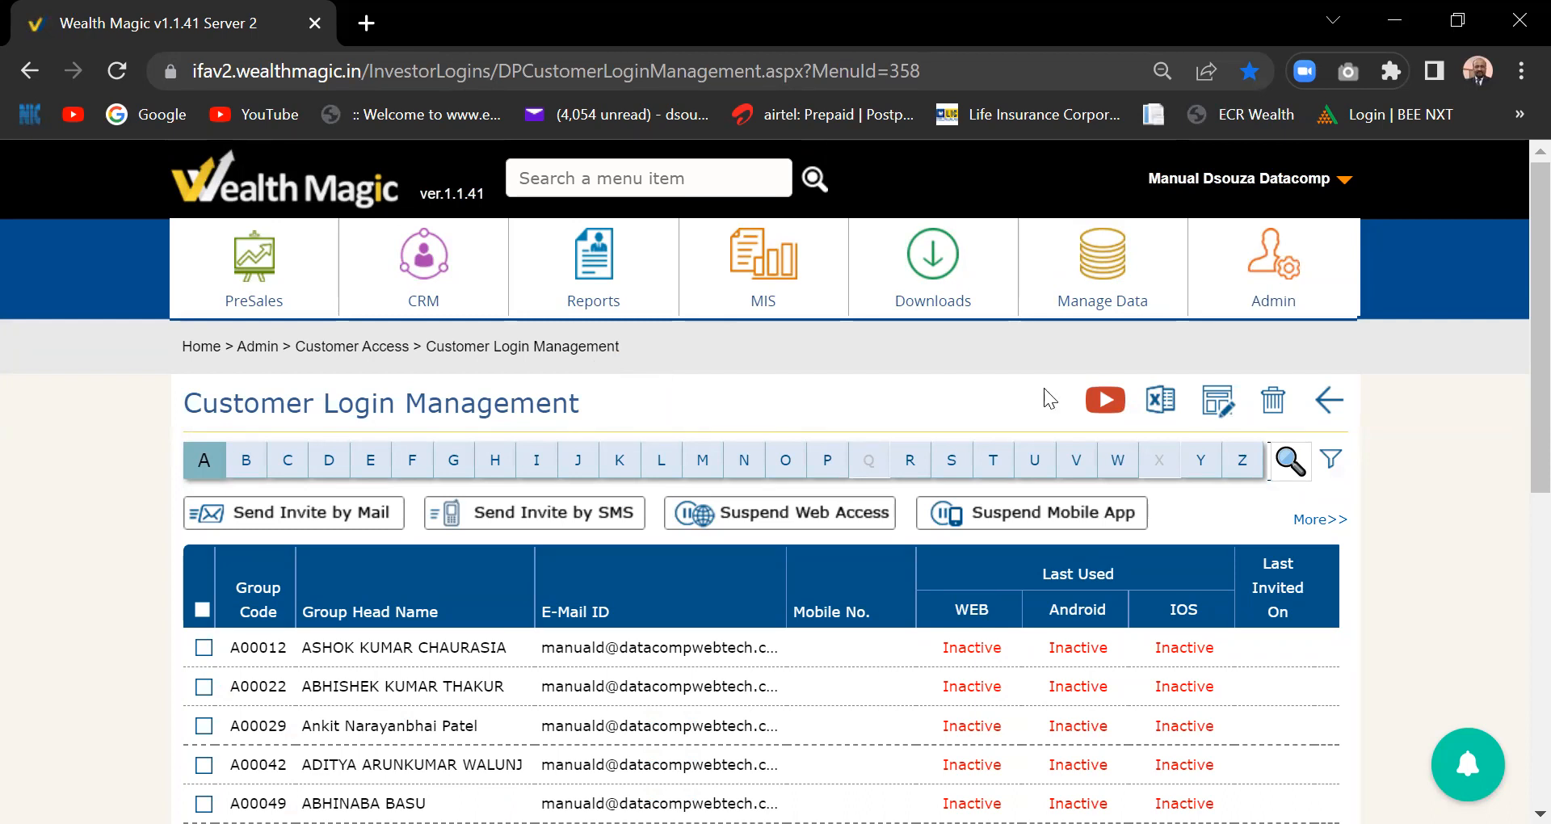
pyautogui.scroll(-5, 1517, 517)
pyautogui.scroll(-3, 1517, 674)
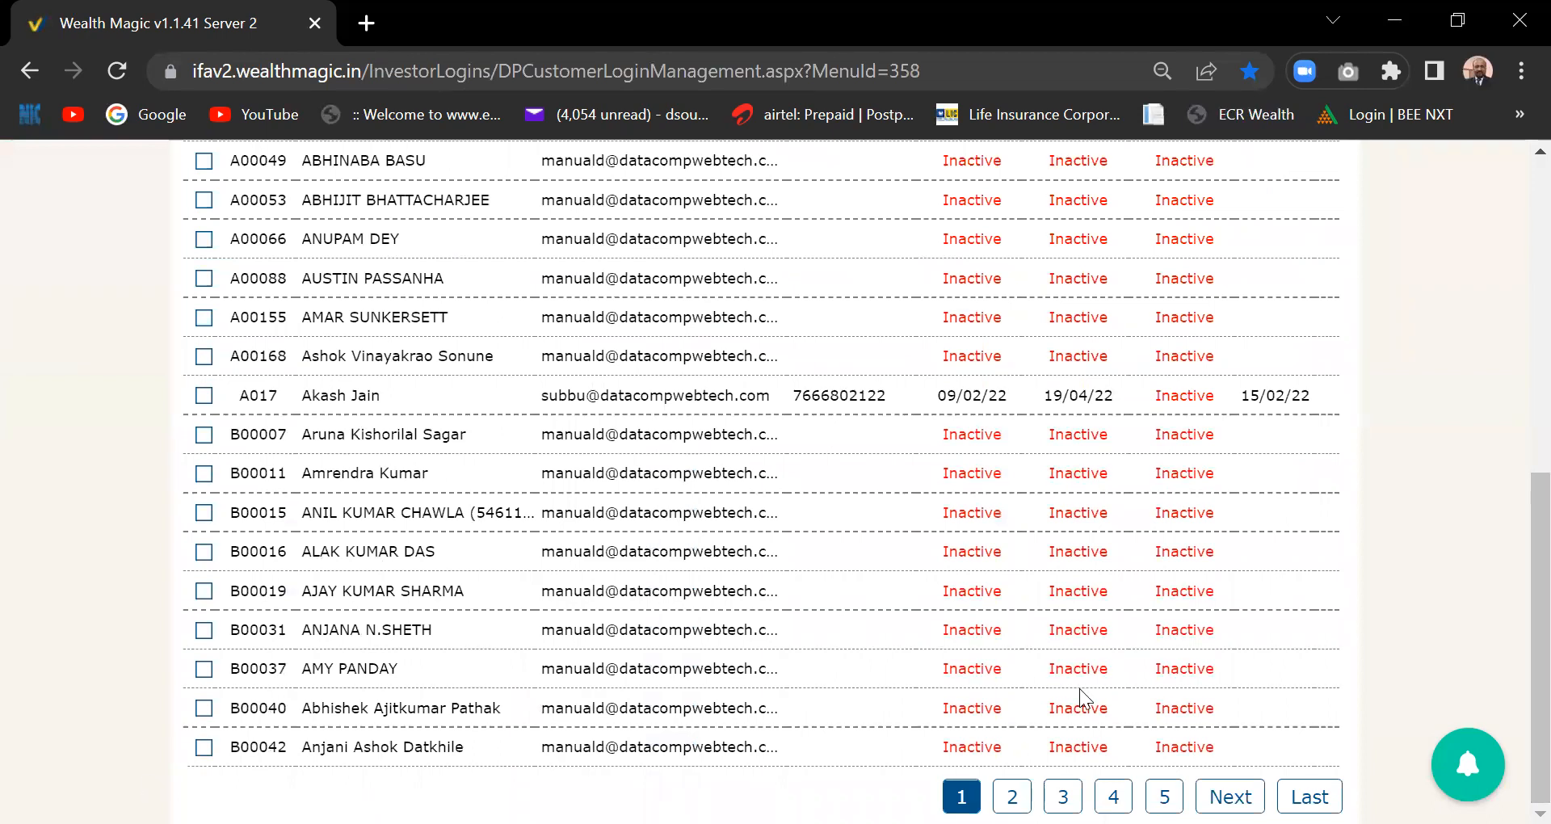
pyautogui.scroll(4, 1519, 485)
pyautogui.scroll(3, 1519, 469)
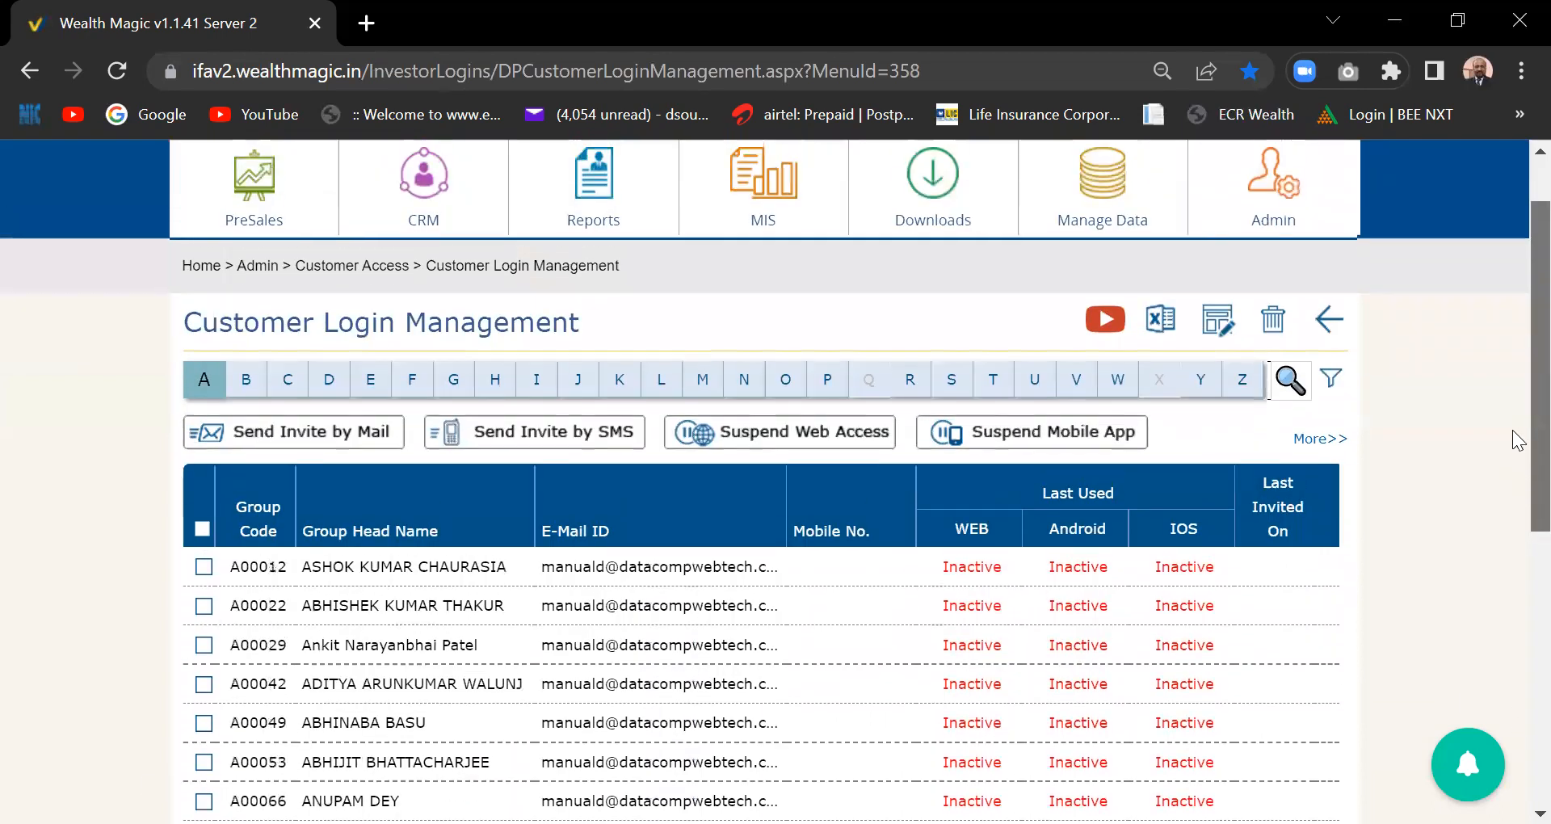
pyautogui.scroll(-2, 1519, 452)
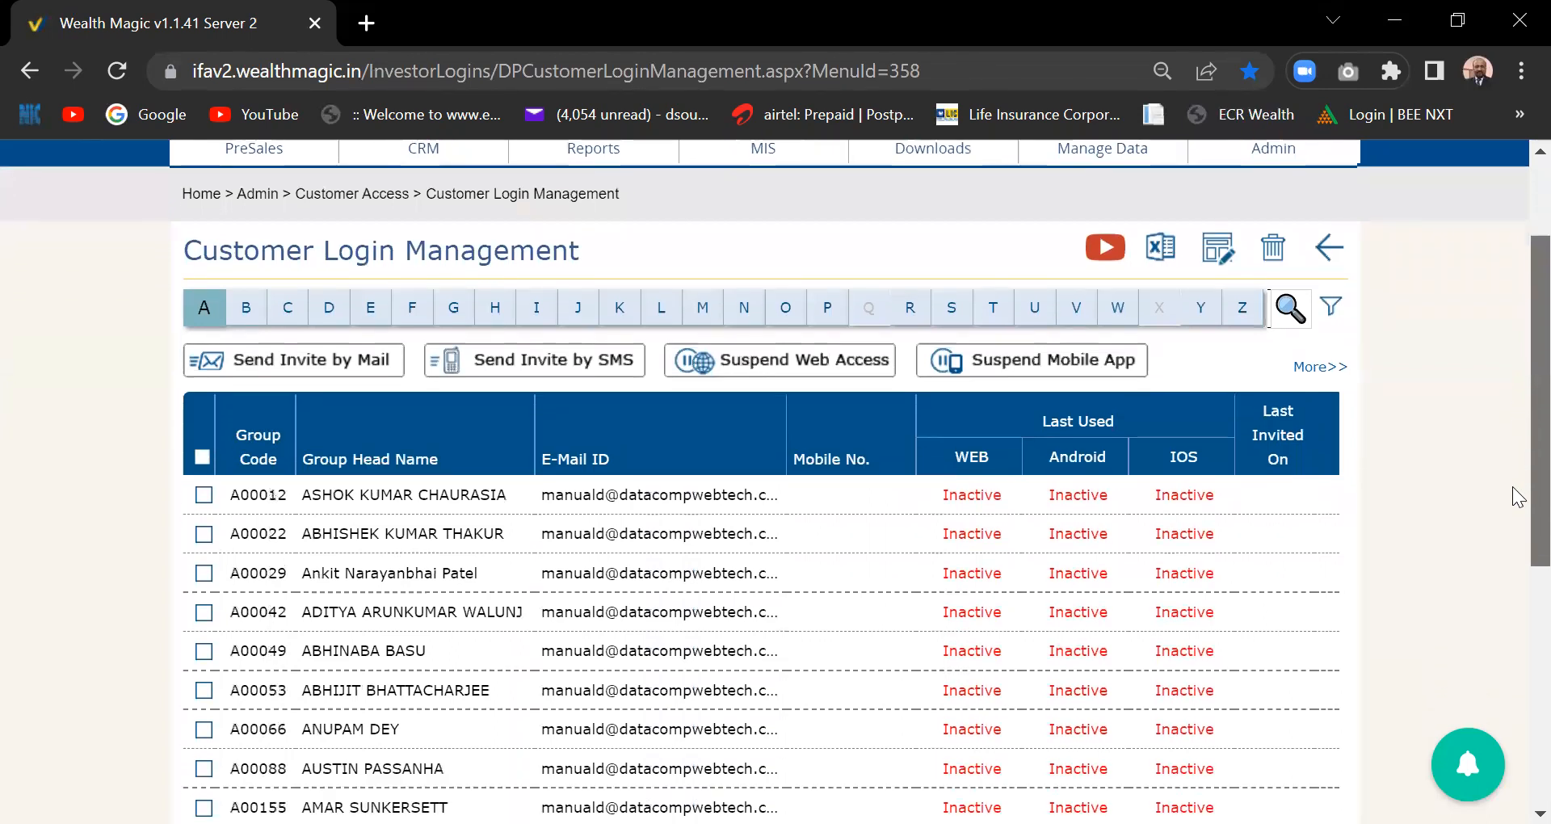
pyautogui.moveTo(1514, 490); pyautogui.dragTo(1513, 489)
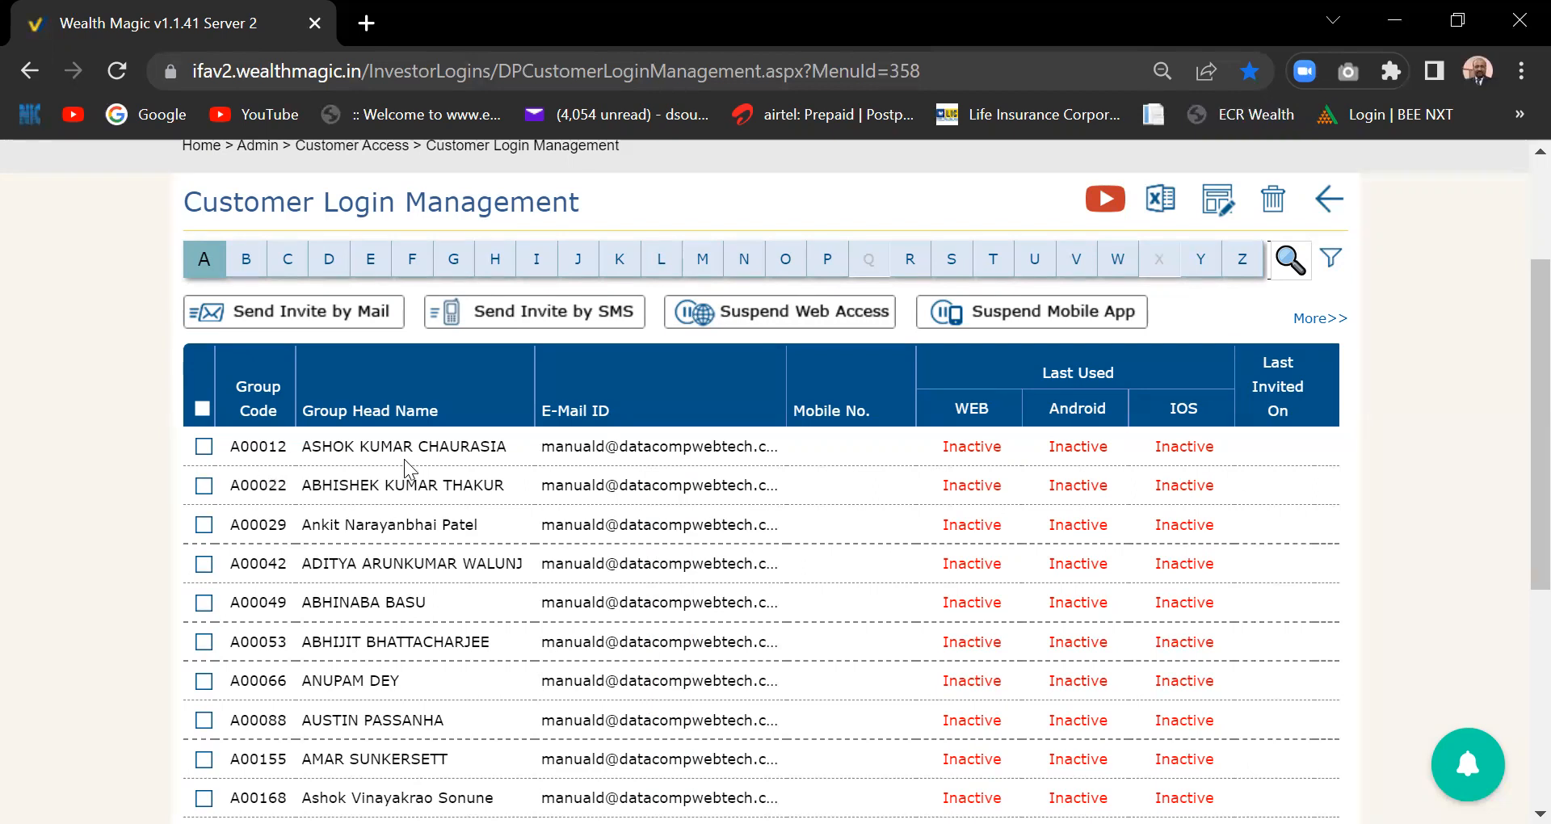
# - Tick the first customer's checkbox and reveal the table's More>> columns
pyautogui.click(204, 447)
pyautogui.click(1319, 318)
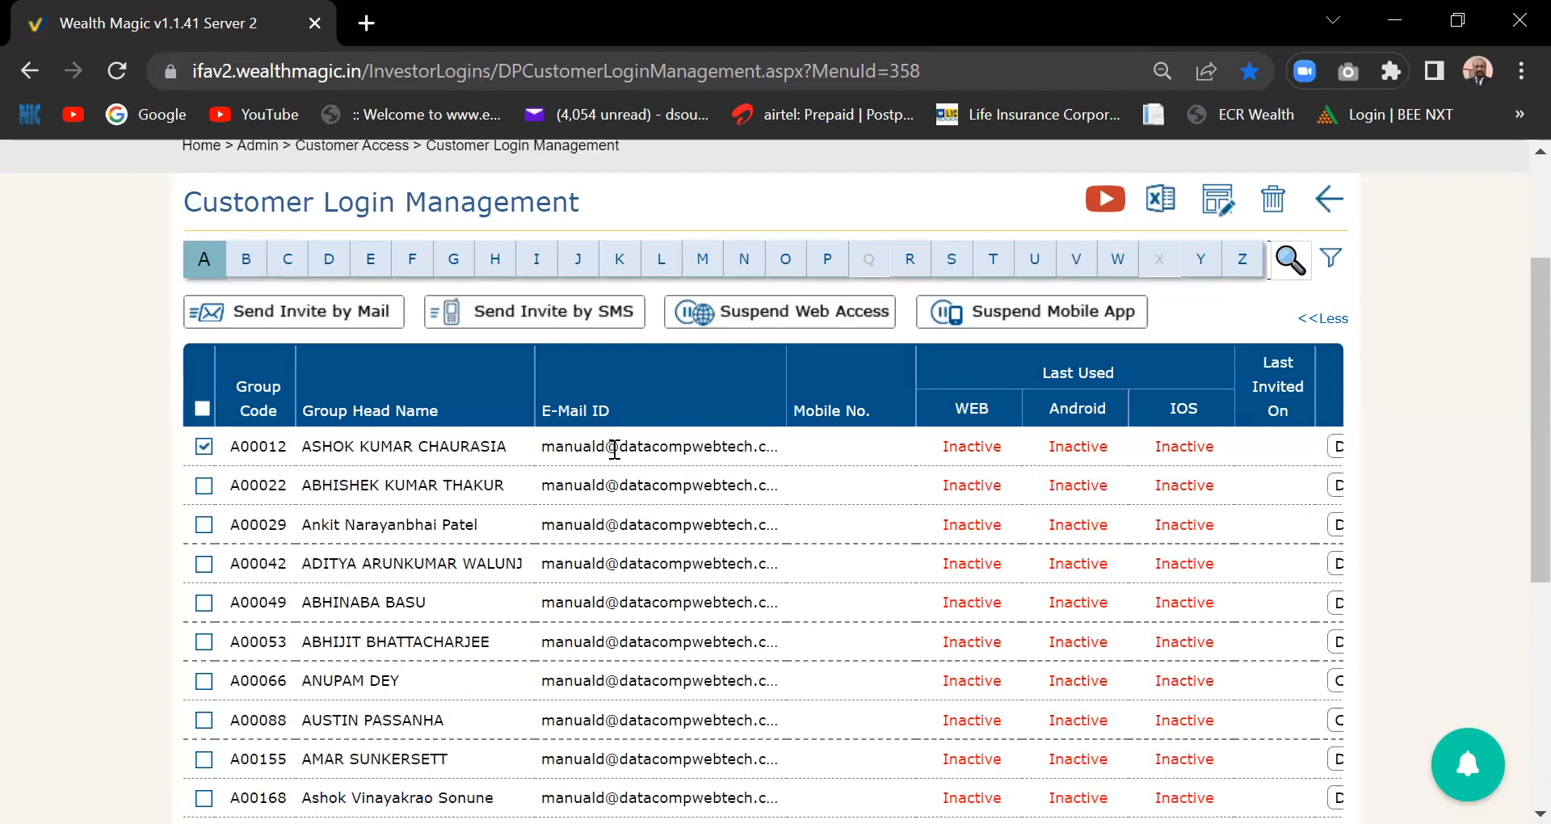
# - Bring the password columns into view and keep DOB as the first customer's password choice
pyautogui.hscroll(6, 614, 449)
pyautogui.hscroll(2, 613, 449)
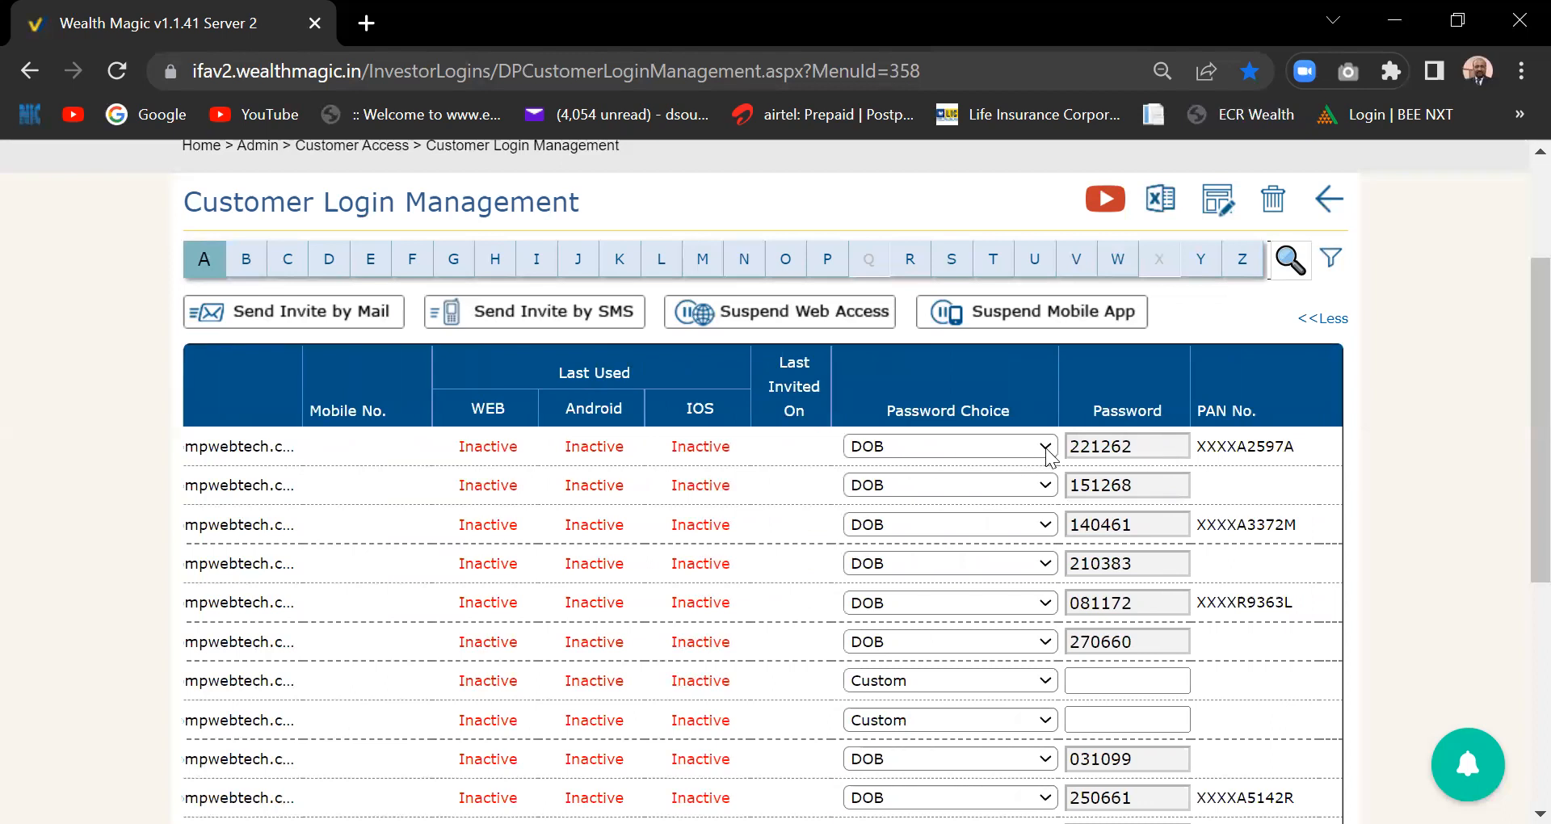
pyautogui.click(908, 449)
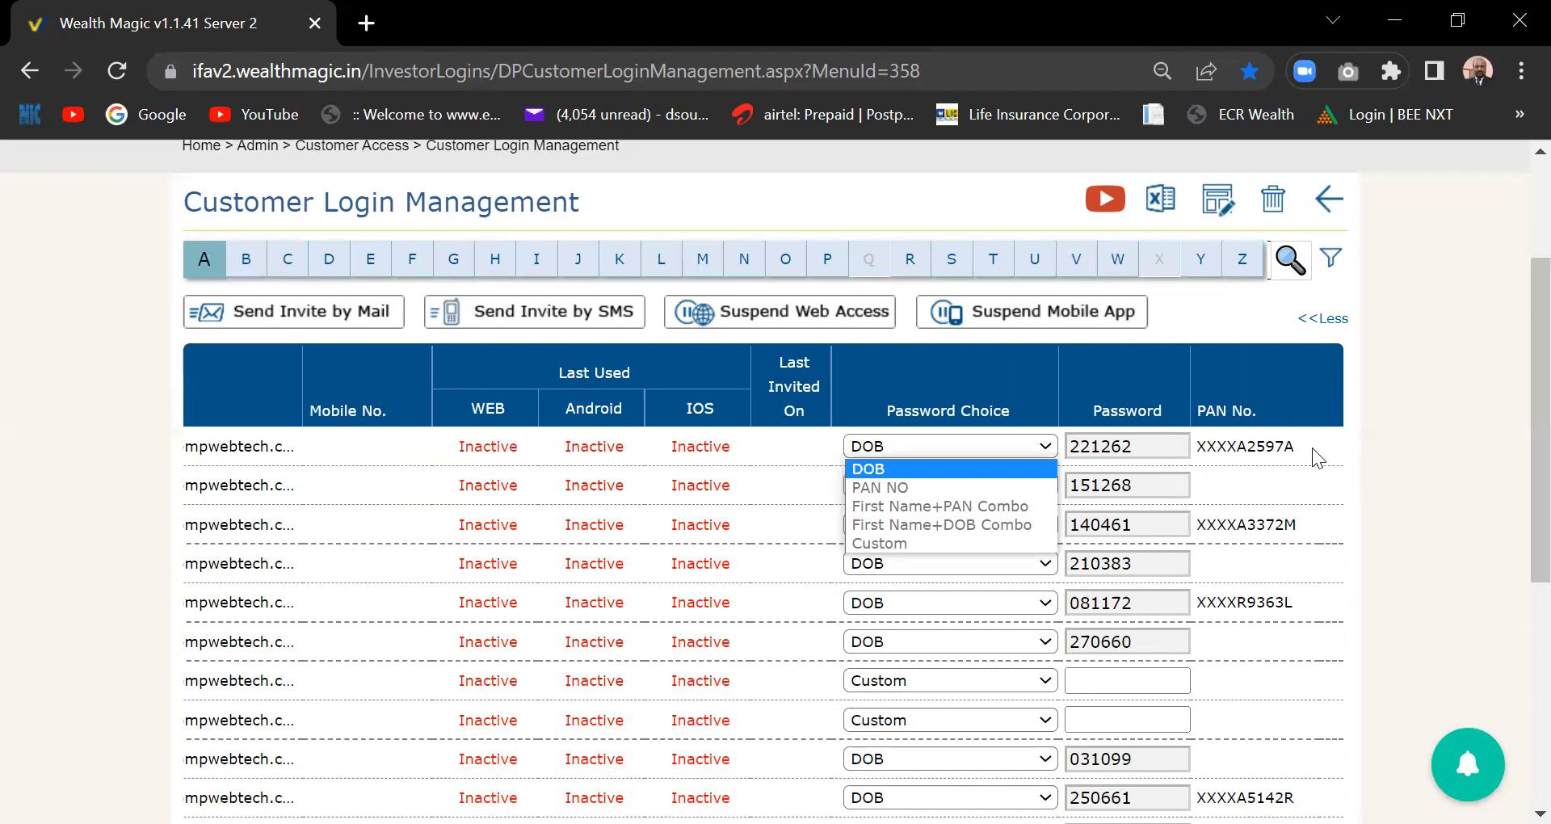
pyautogui.click(942, 470)
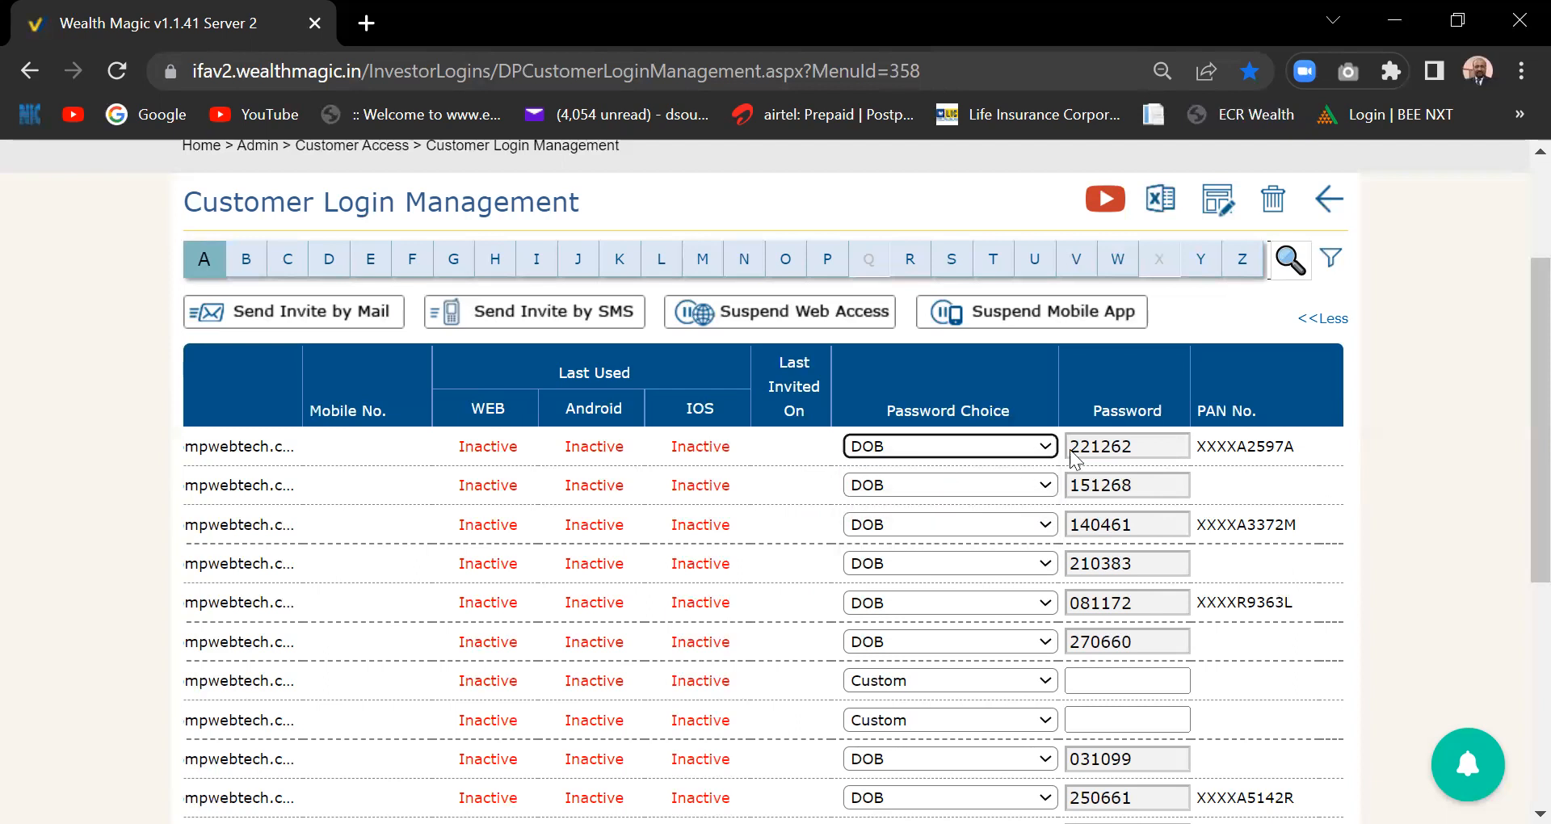
pyautogui.click(1132, 451)
pyautogui.doubleClick(1114, 452)
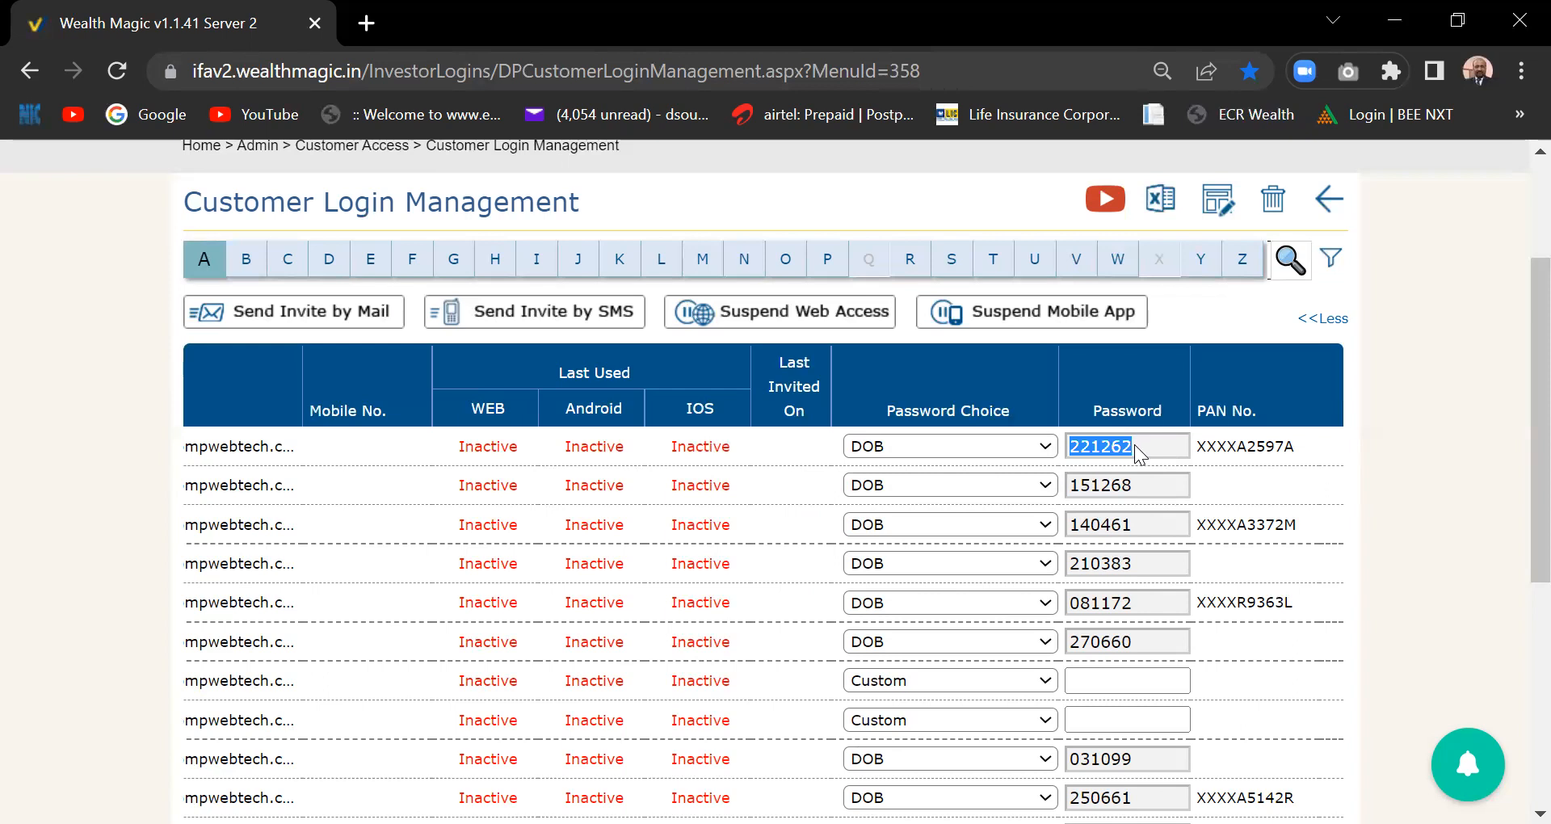
pyautogui.click(1128, 450)
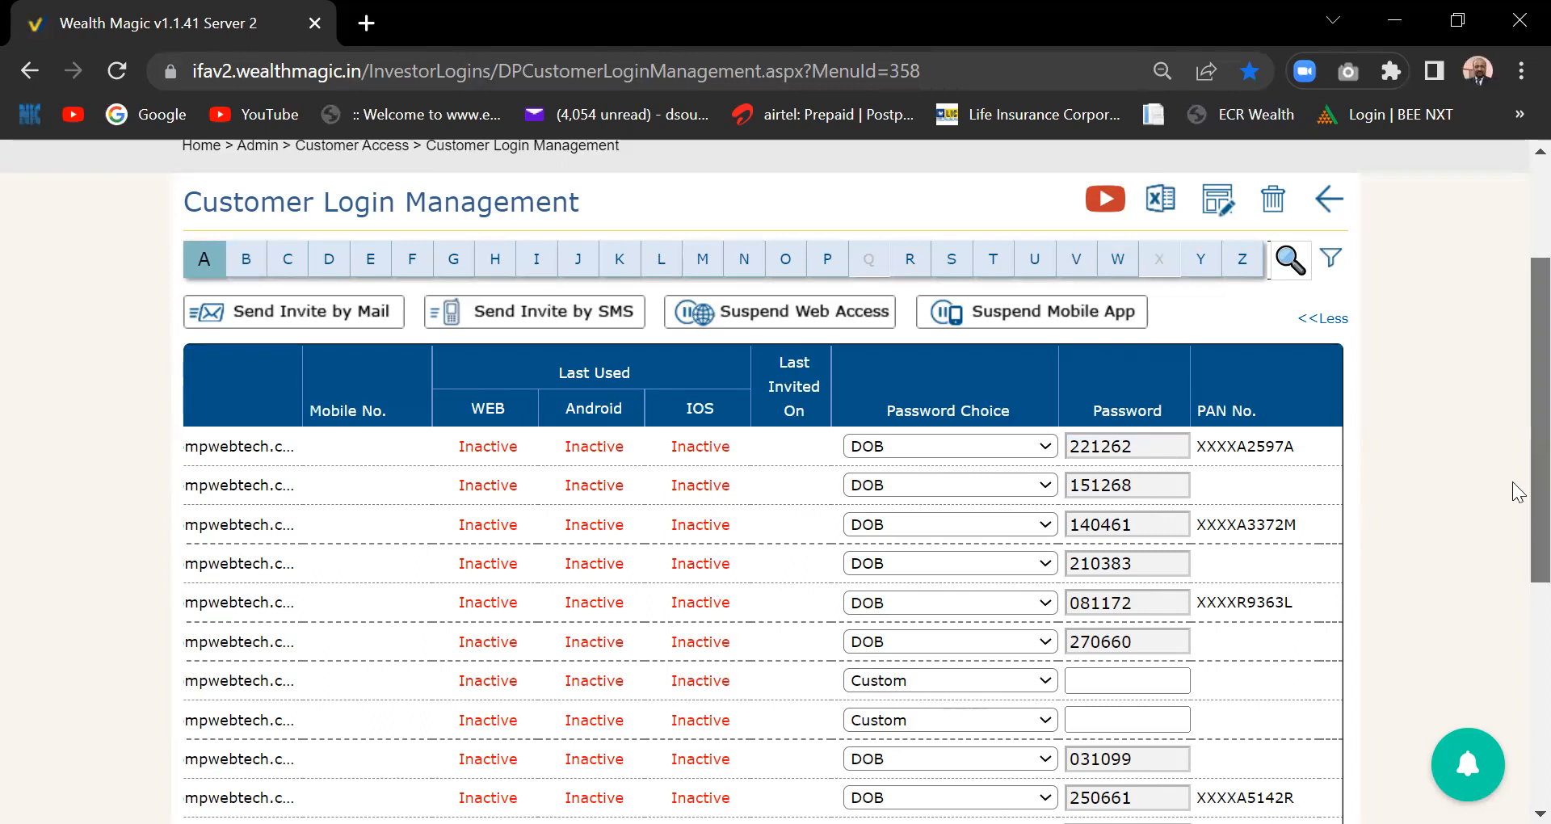
# - Check the fifth customer's Password Choice options without changing them
pyautogui.click(920, 613)
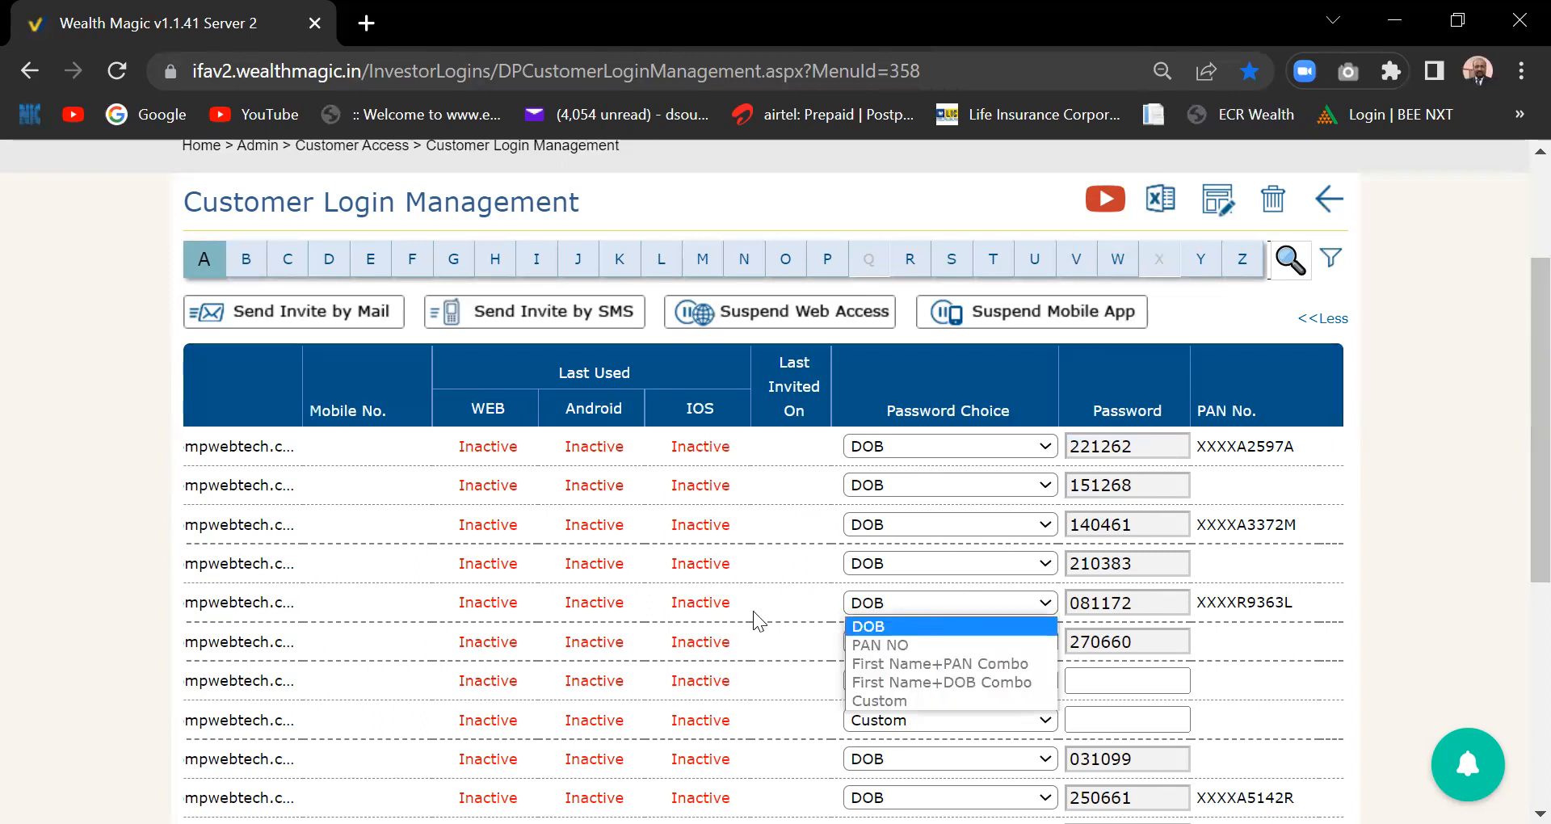
pyautogui.hscroll(-3, 752, 611)
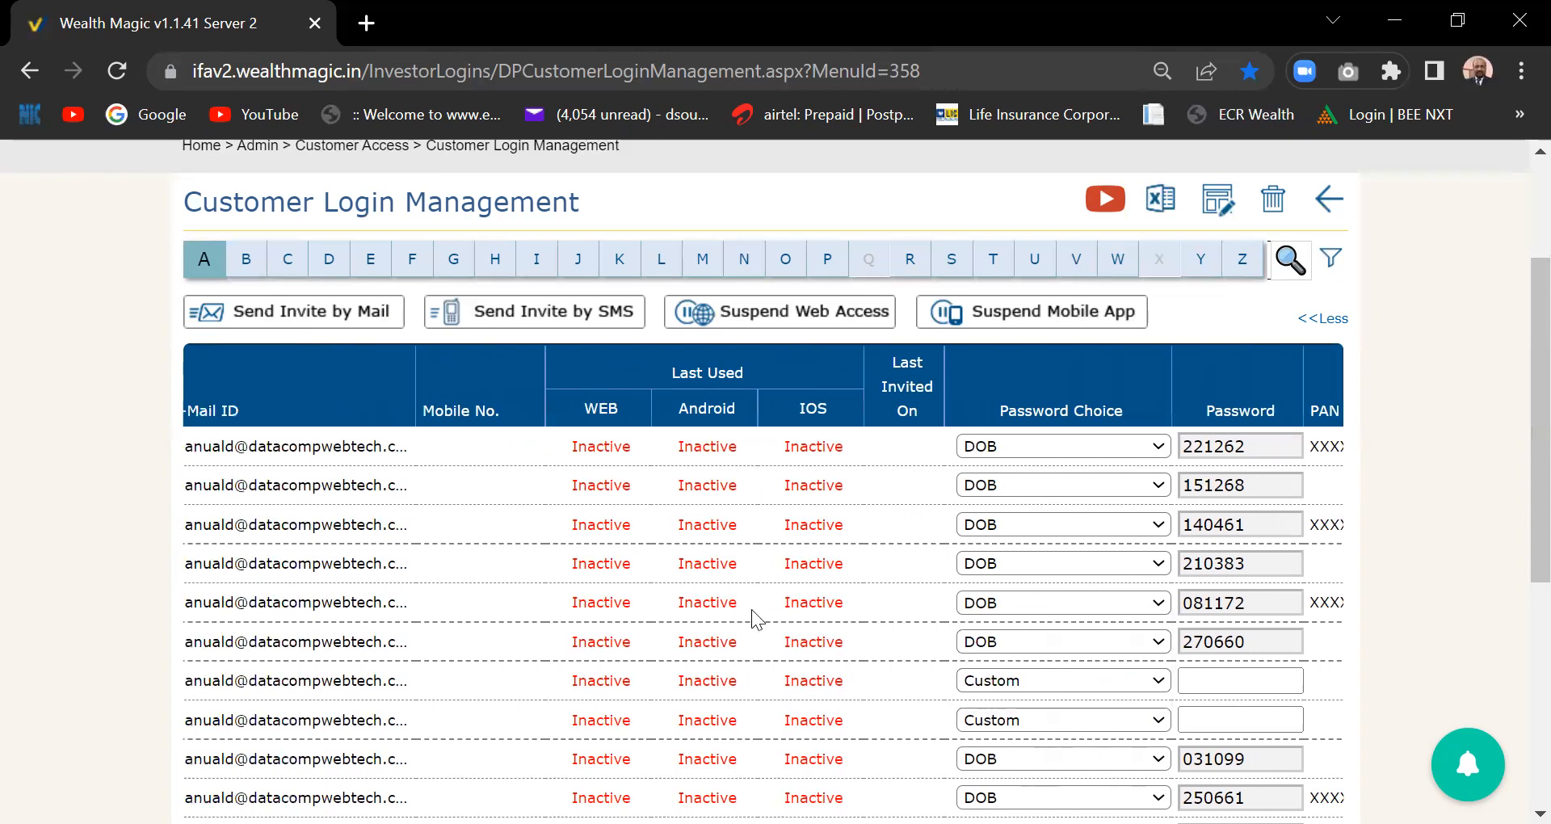
pyautogui.hscroll(-3, 753, 618)
pyautogui.hscroll(5, 754, 618)
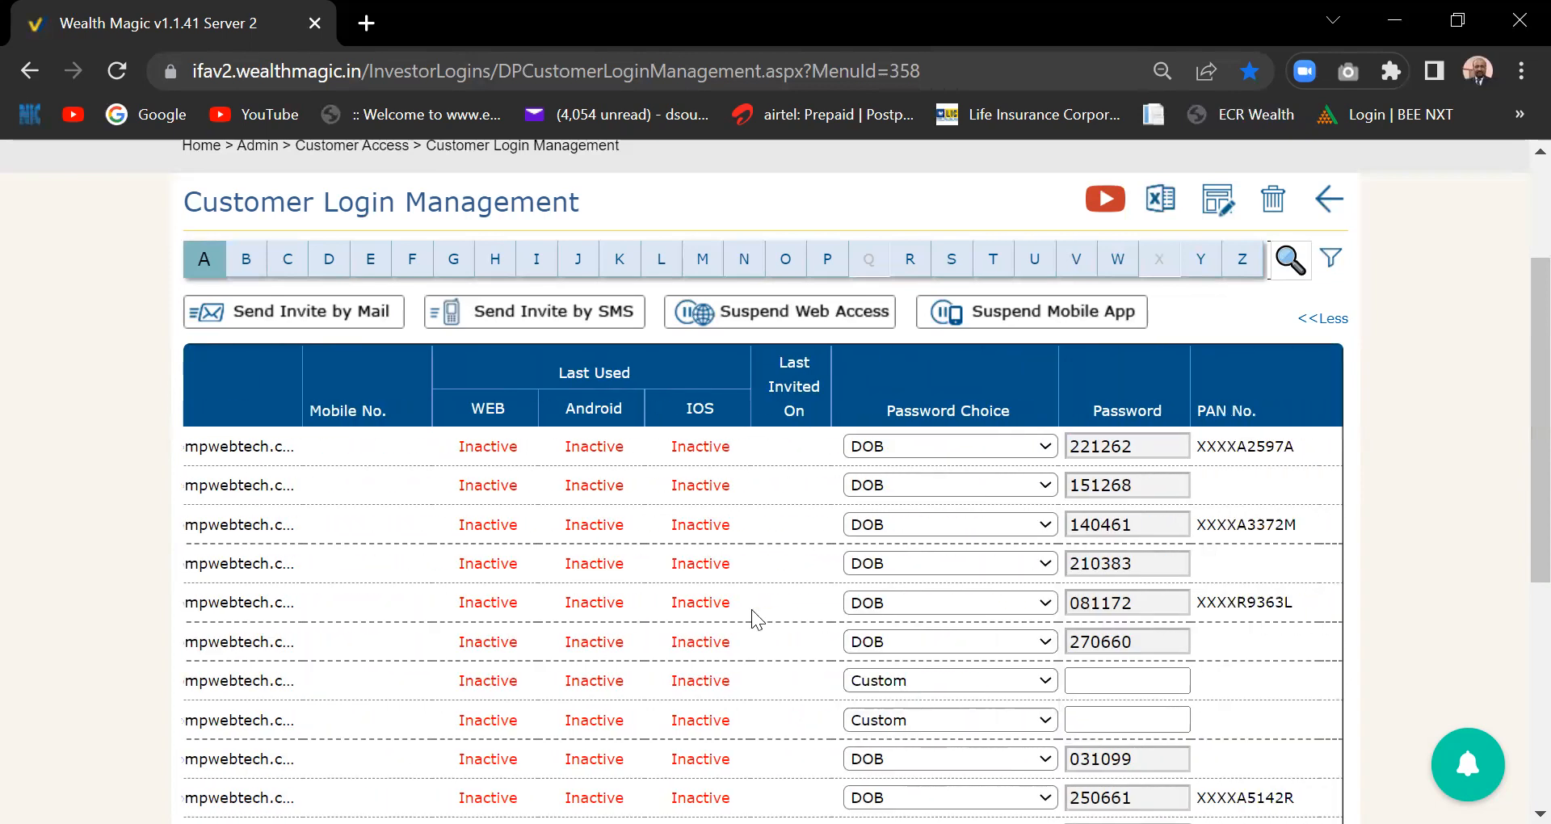
# - Switch the second customer's password choice to Custom and type a custom password
pyautogui.click(1048, 486)
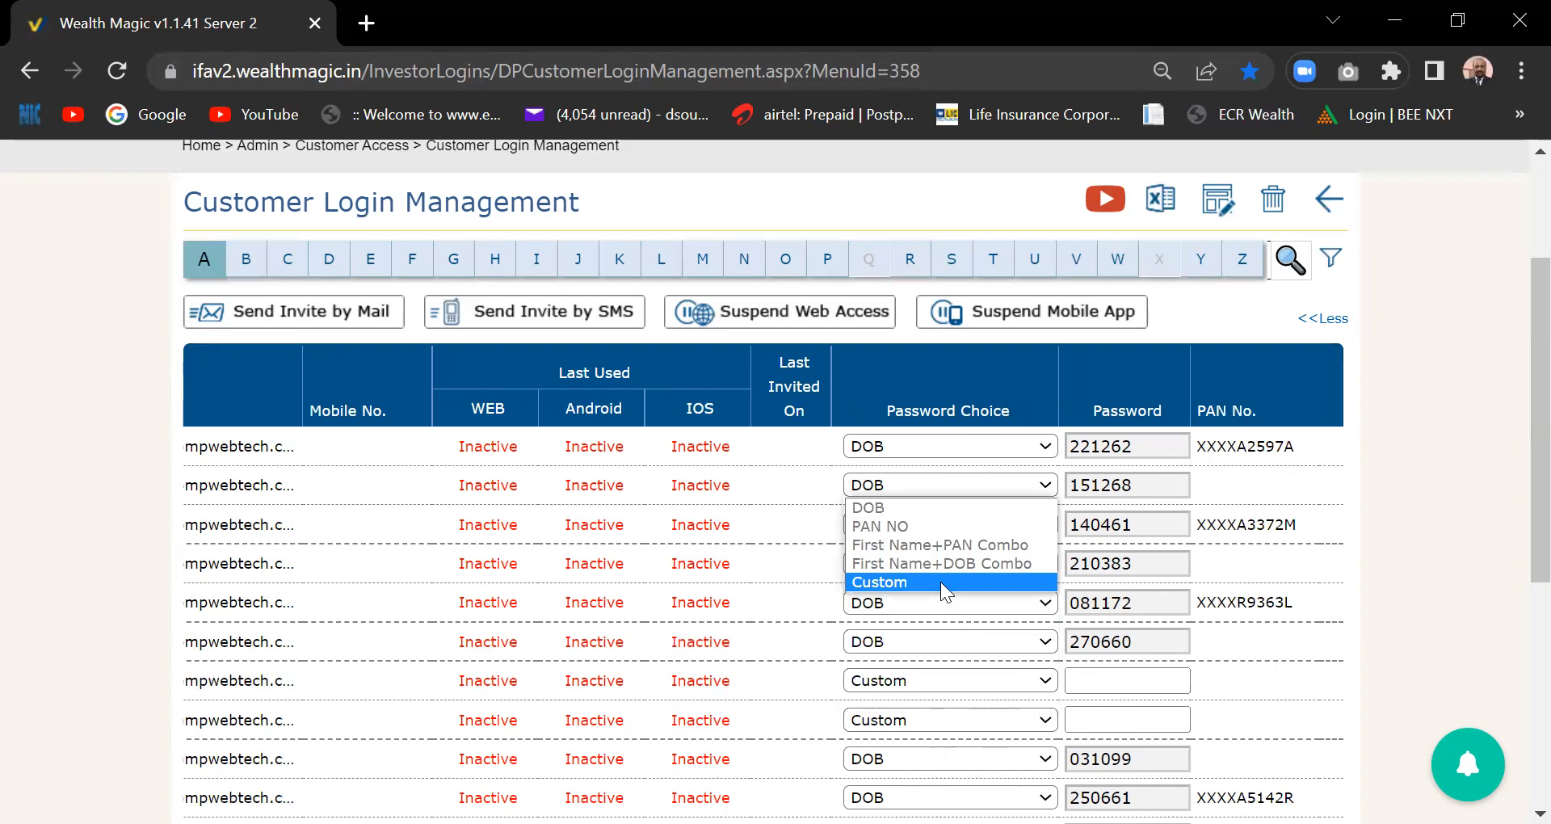
pyautogui.click(941, 581)
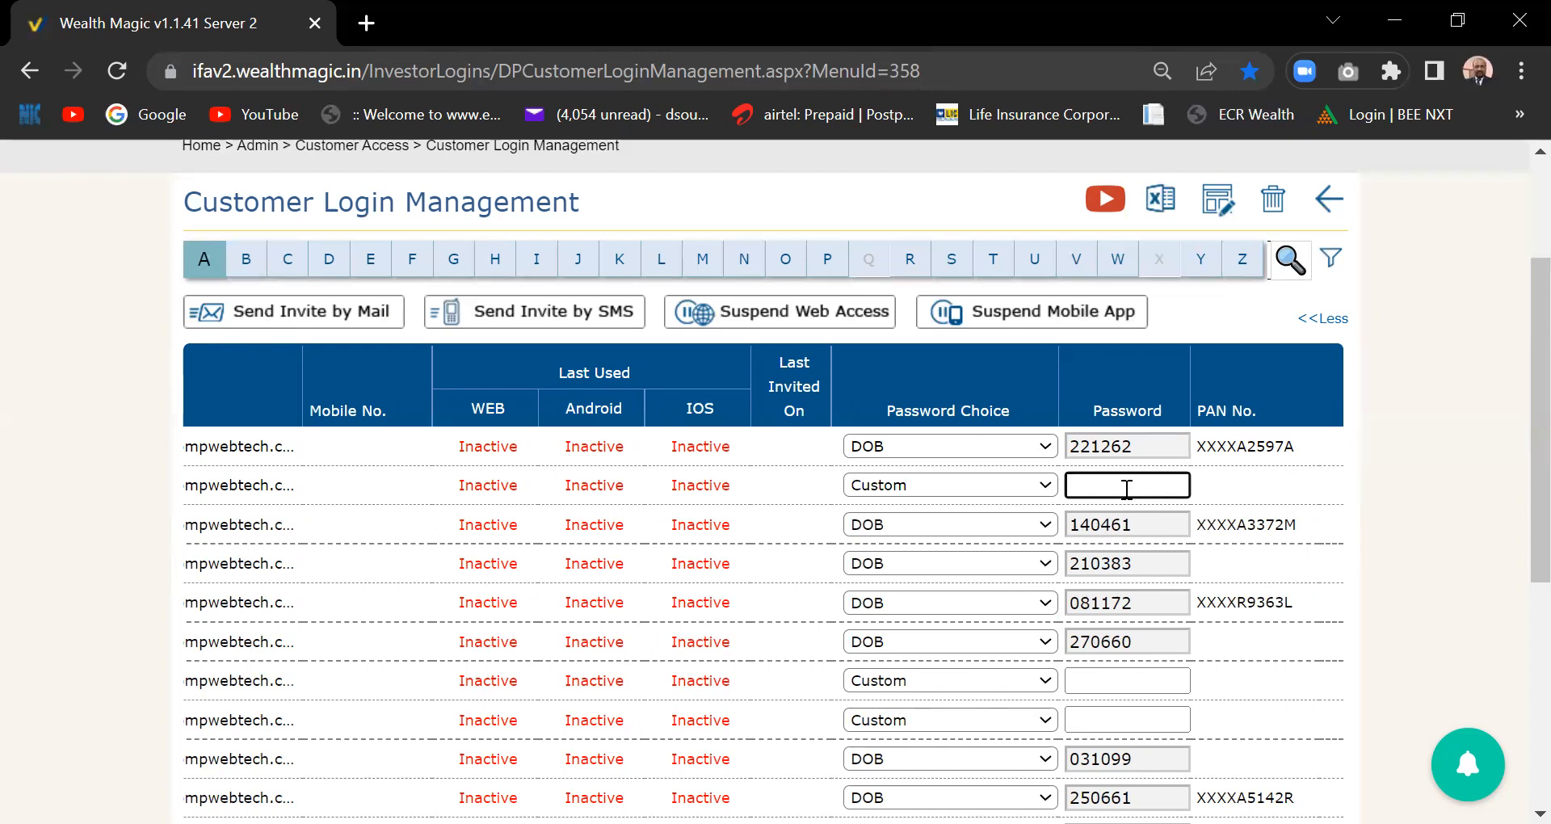
pyautogui.click(782, 488)
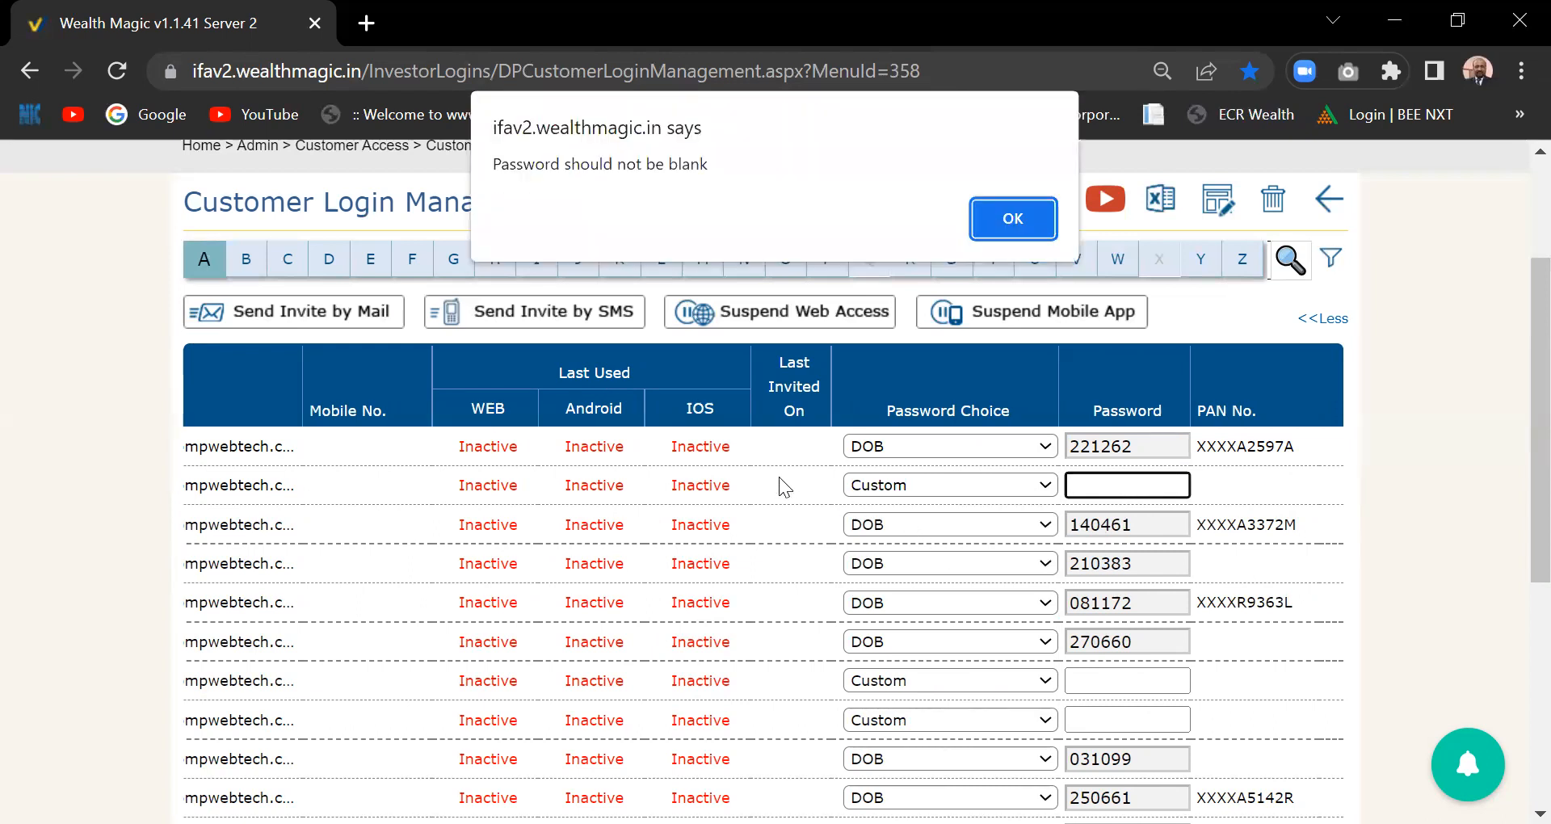
pyautogui.click(1010, 219)
pyautogui.click(1126, 472)
pyautogui.write('1234')
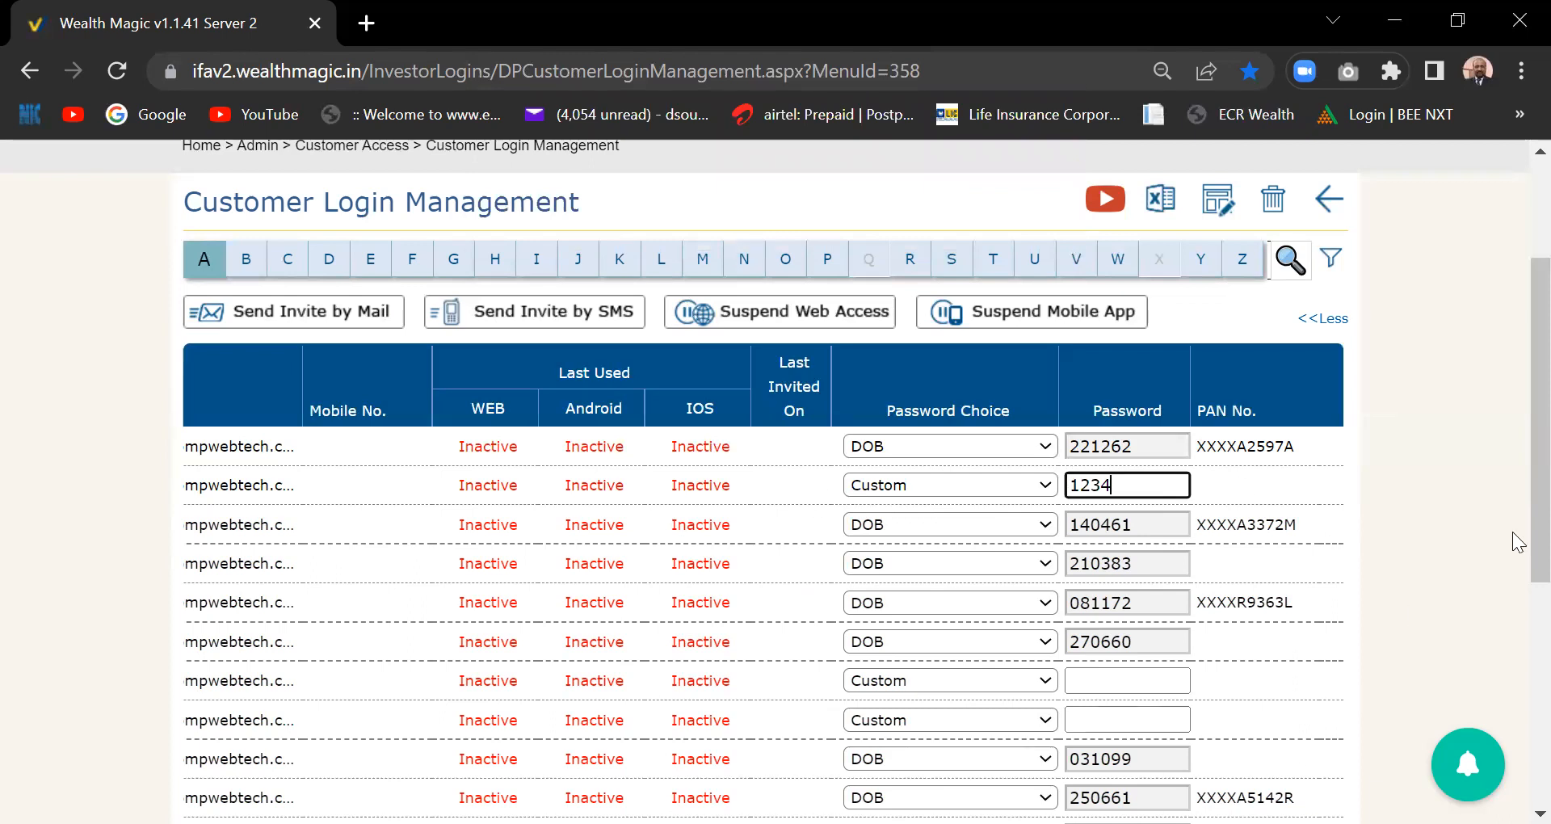
pyautogui.click(395, 490)
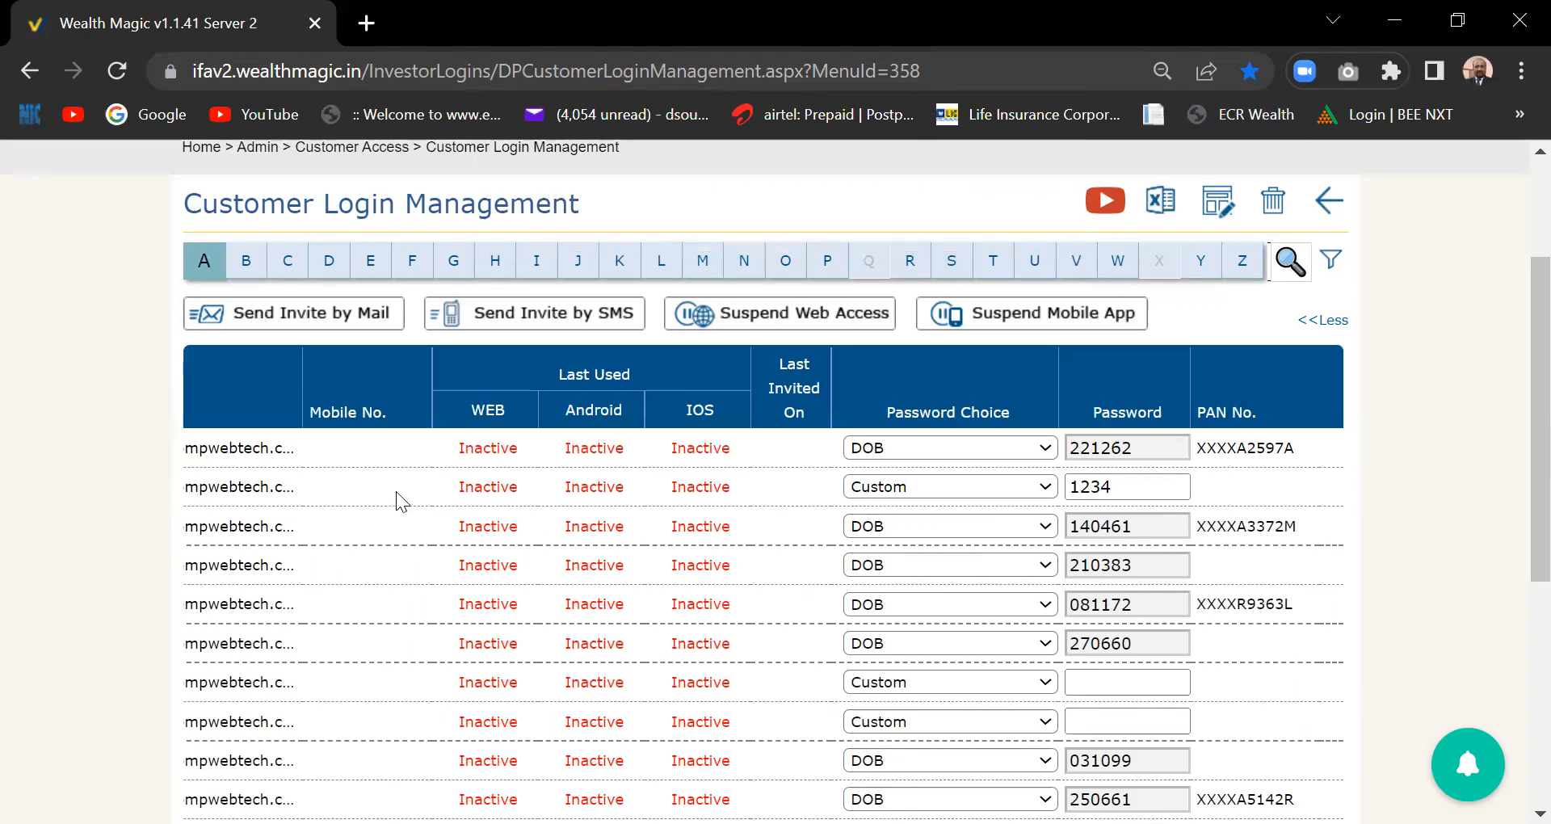
pyautogui.hscroll(-5, 395, 491)
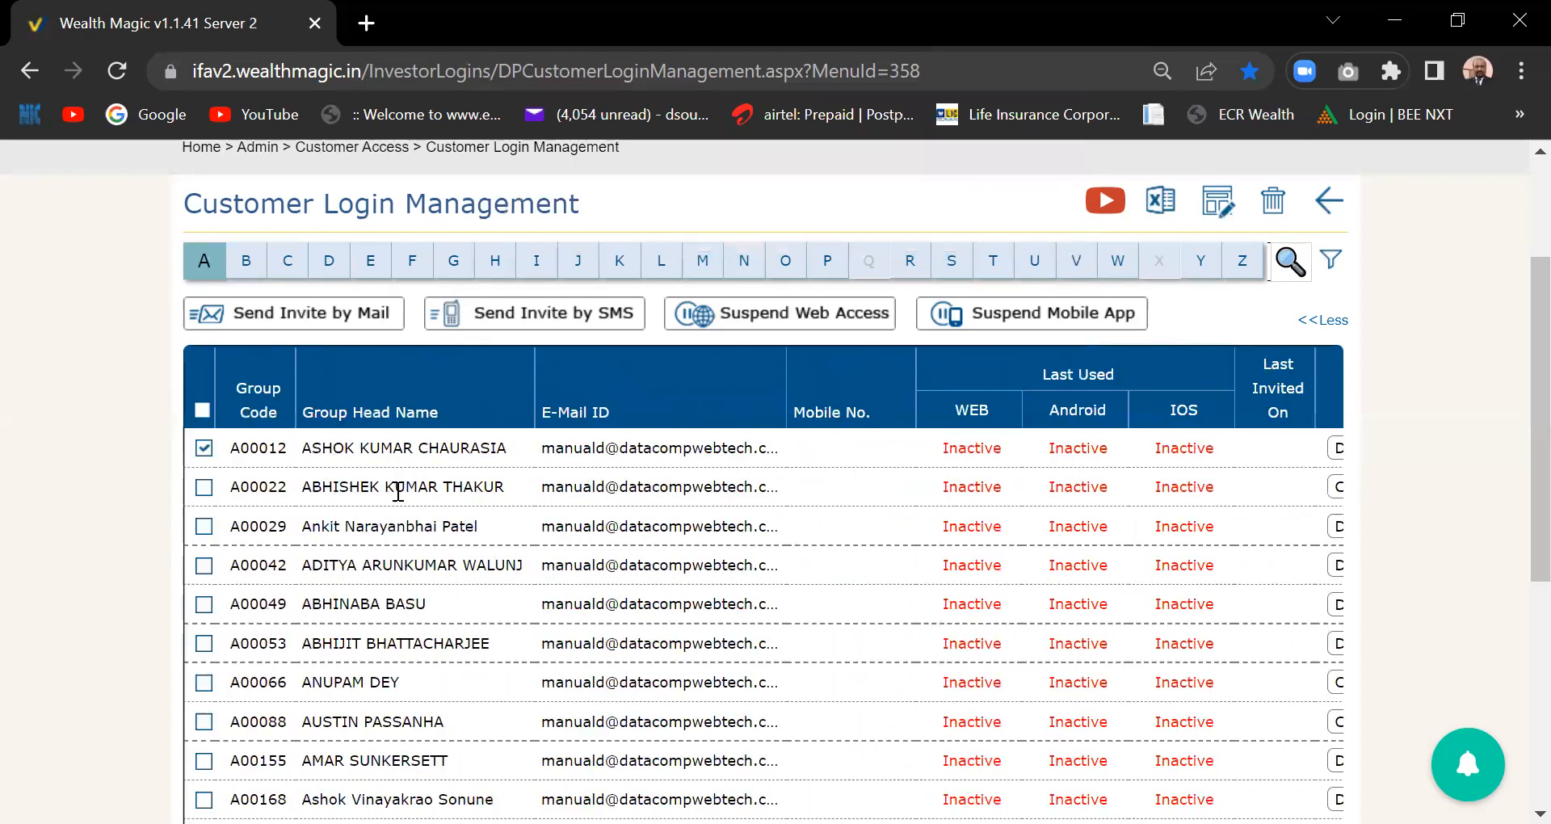
# - Tick the second customer's checkbox and return to the password columns
pyautogui.click(205, 488)
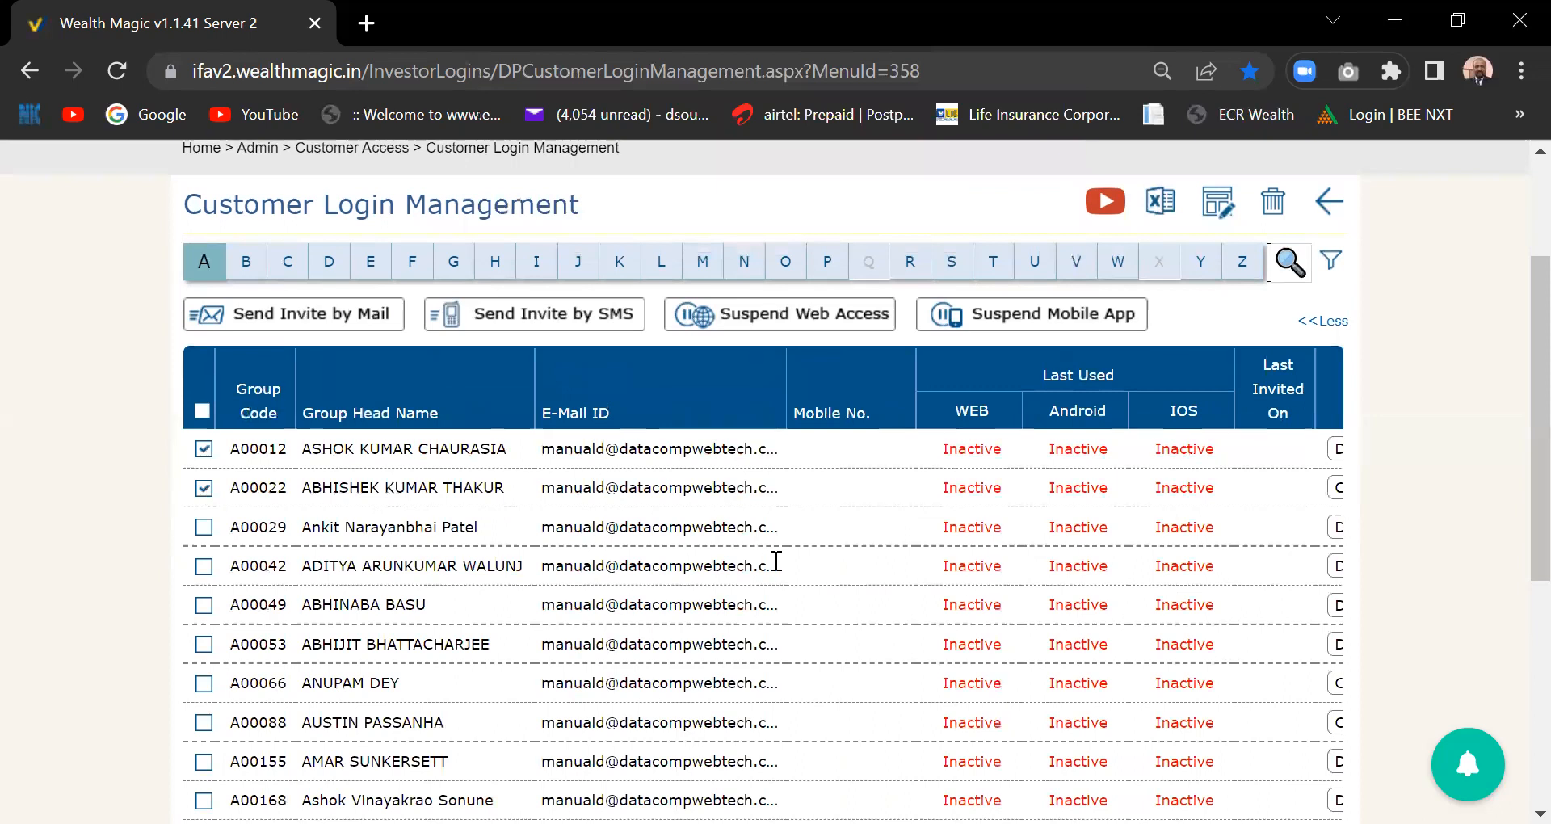
pyautogui.hscroll(5, 777, 561)
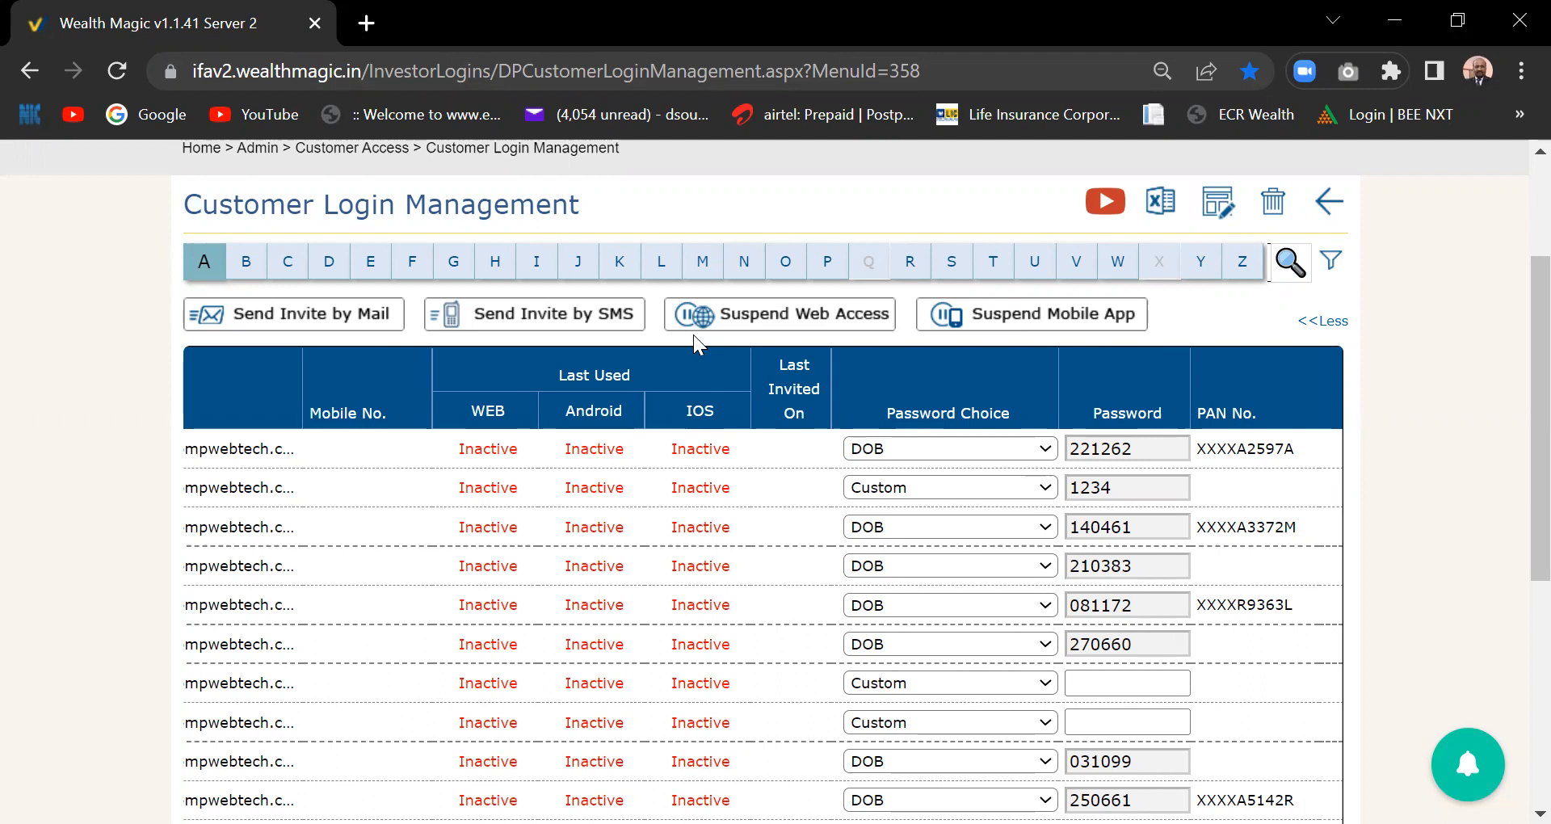
# - Review the 'Your Wealth Portfolio Is Now Online' welcome template body, then save it
pyautogui.click(1218, 207)
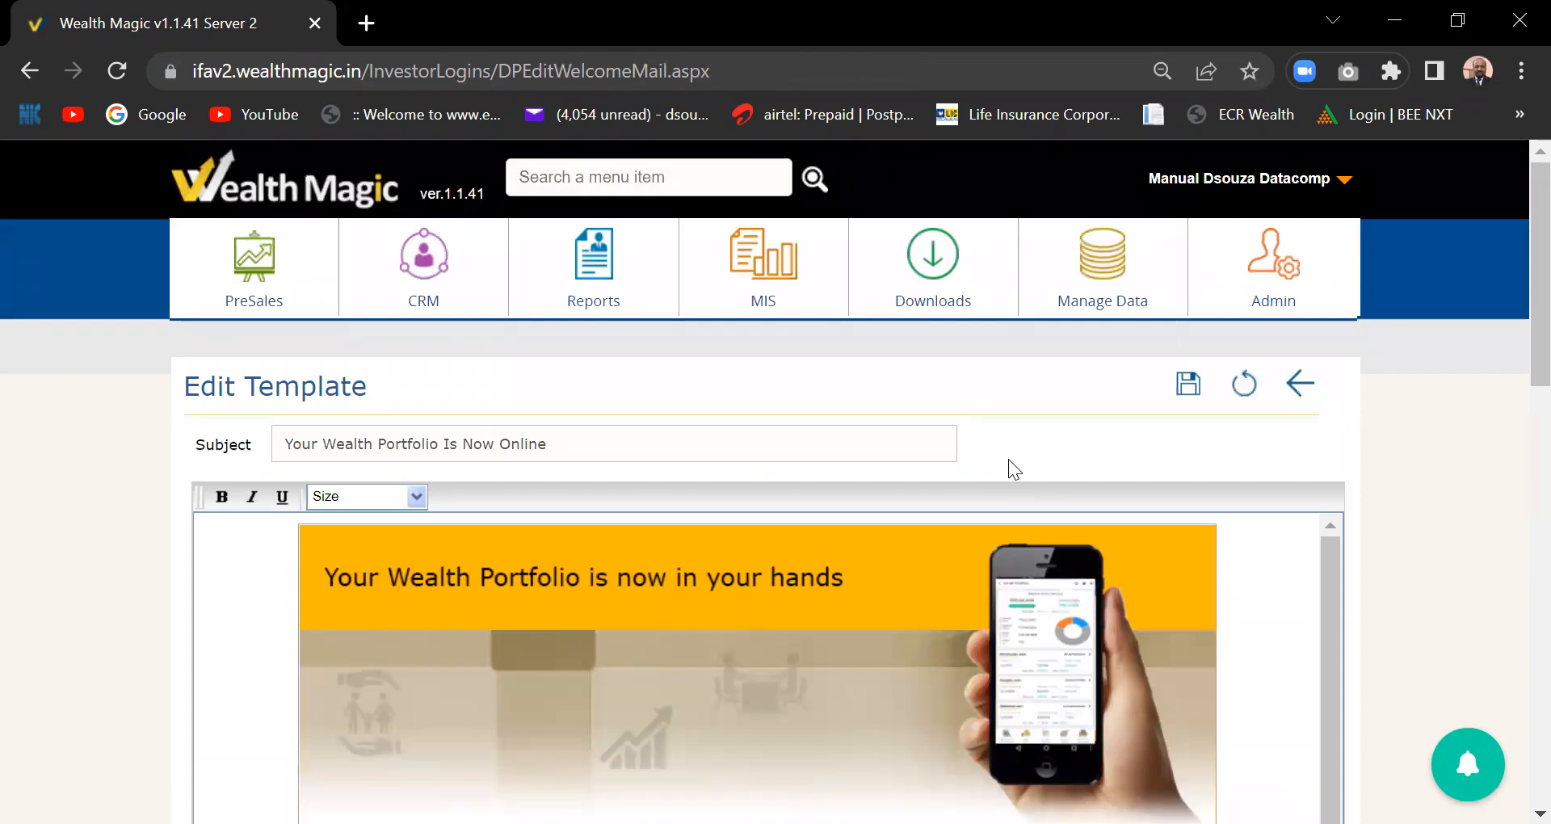
pyautogui.scroll(-1, 1010, 462)
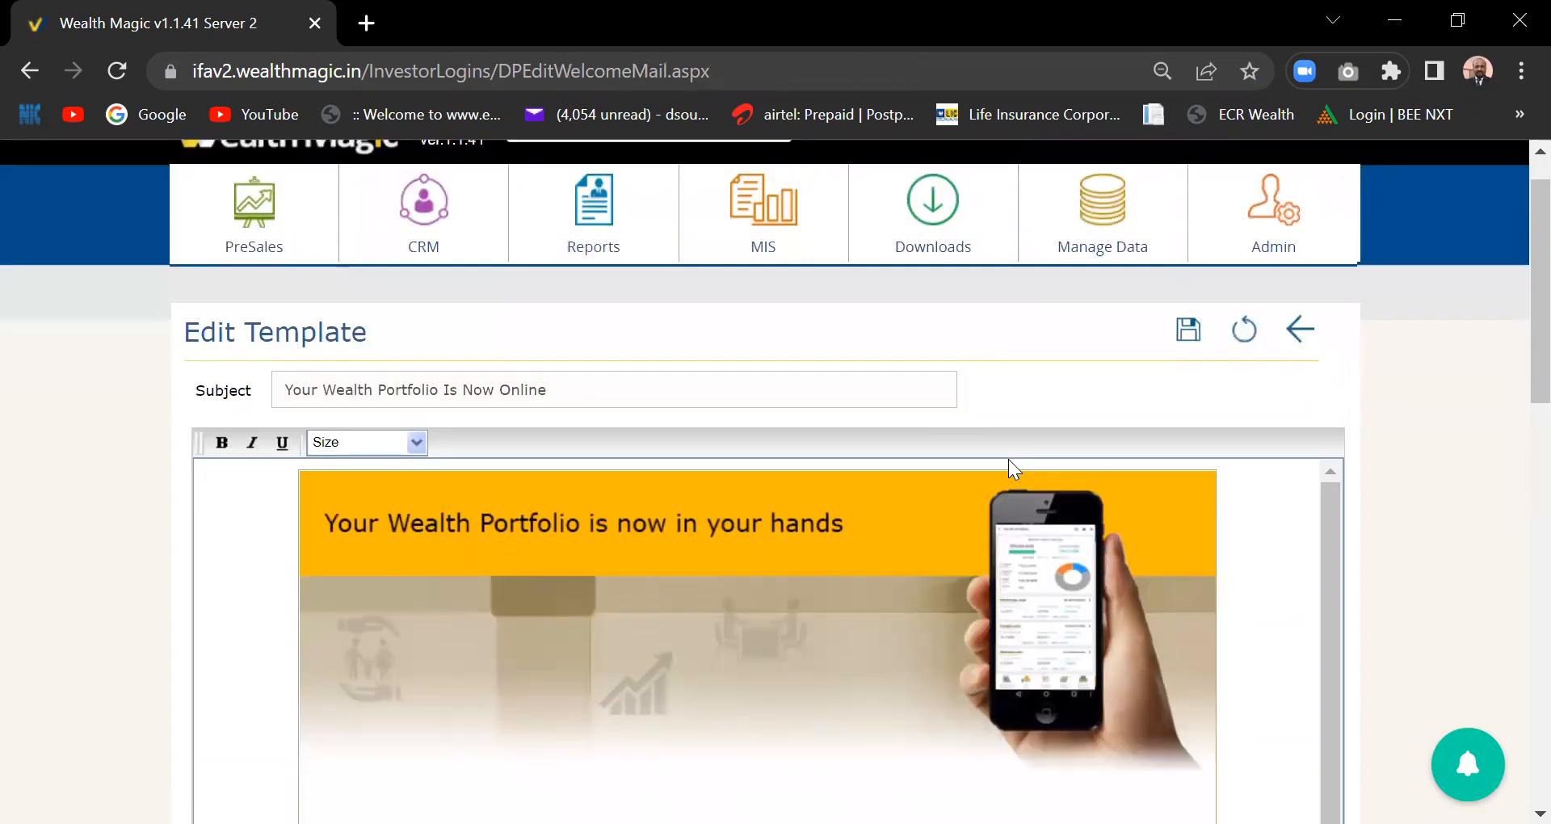
pyautogui.scroll(-5, 1009, 459)
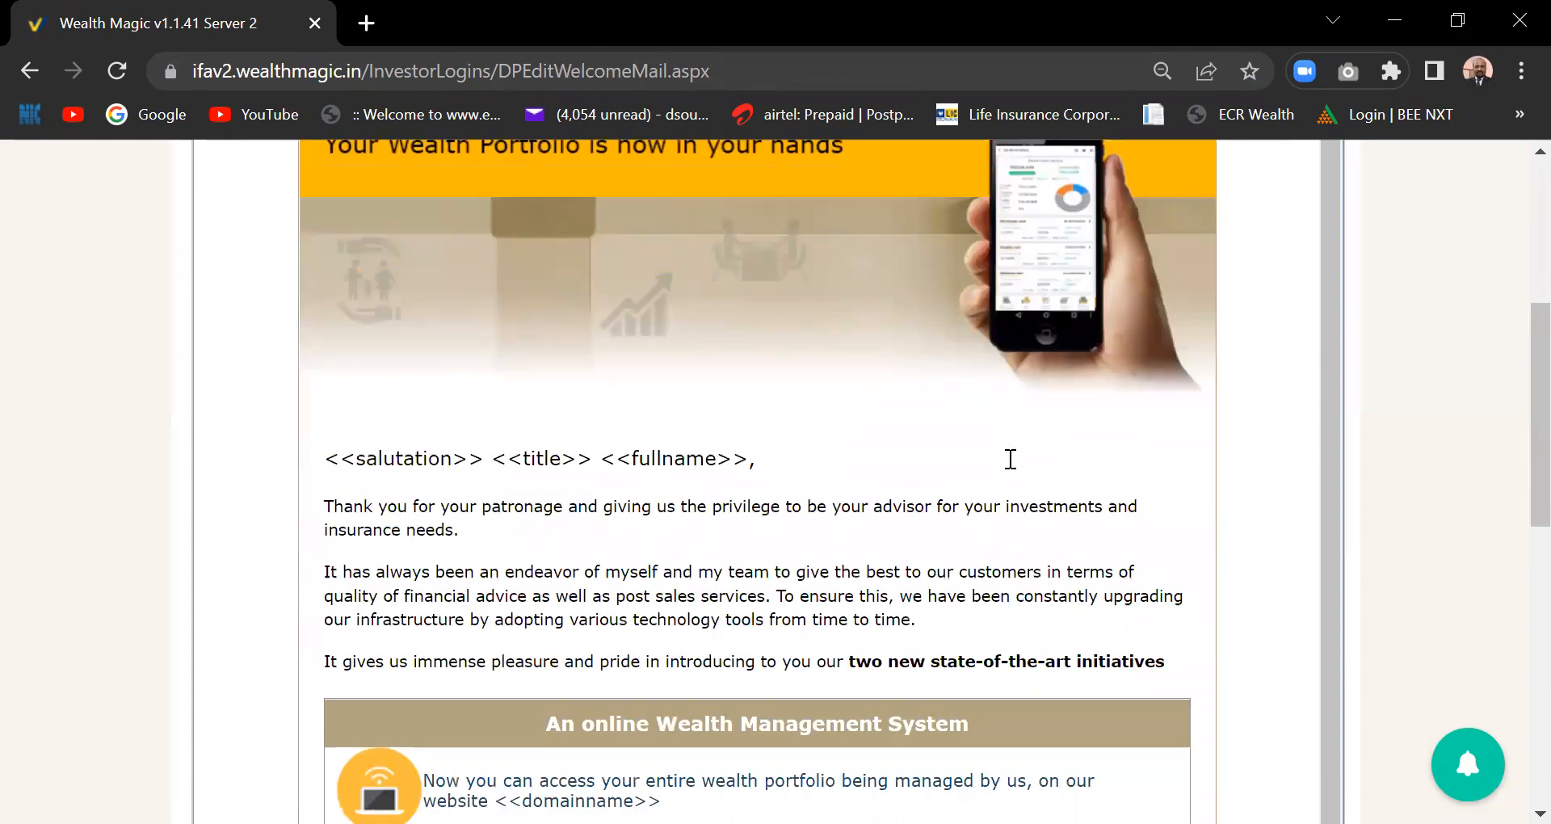
pyautogui.scroll(1, 1010, 459)
pyautogui.scroll(-2, 1010, 459)
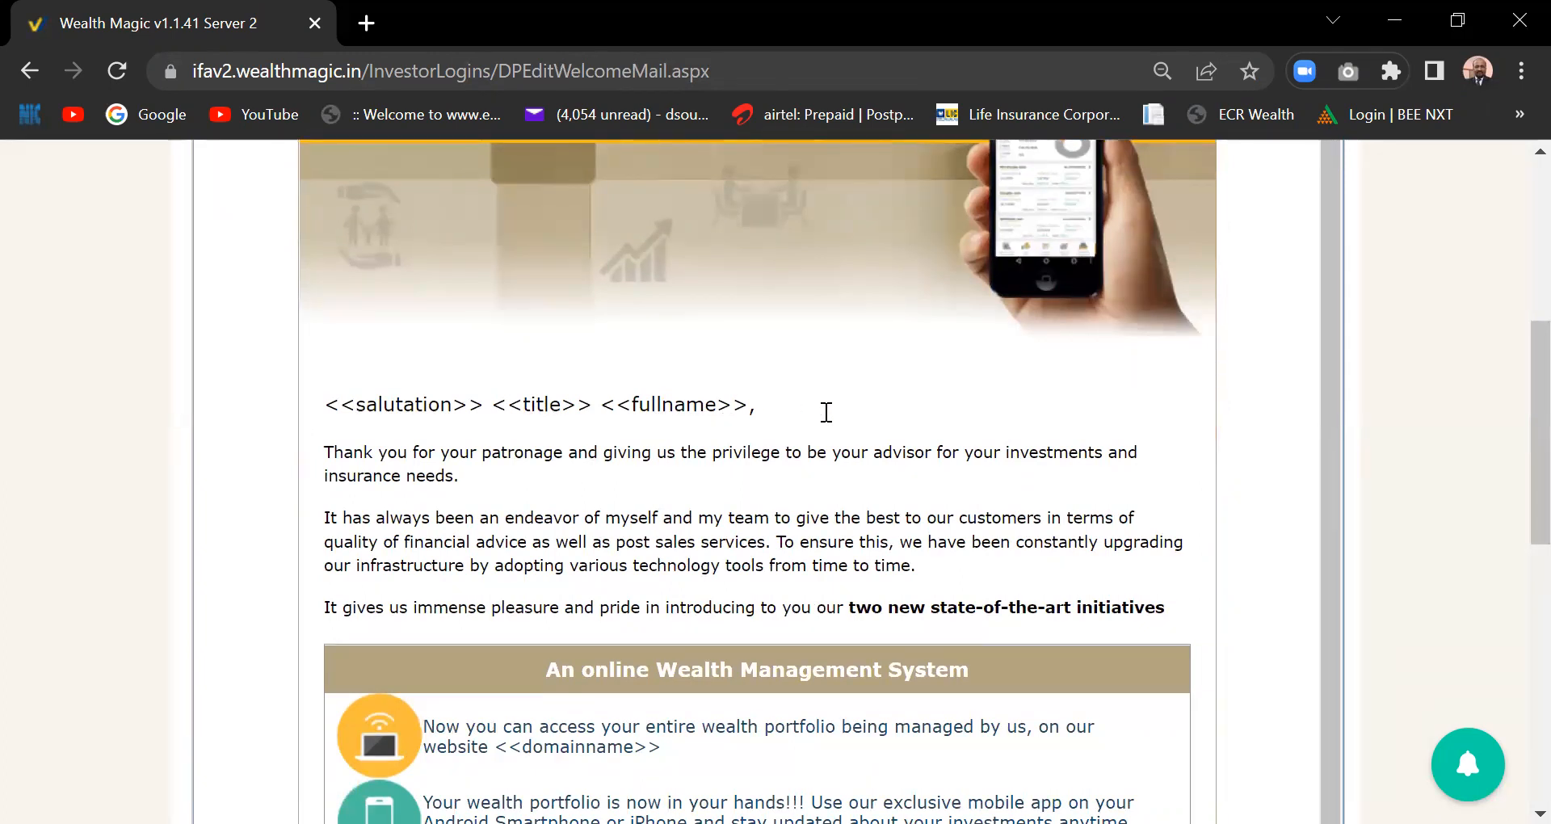
pyautogui.scroll(-2, 827, 412)
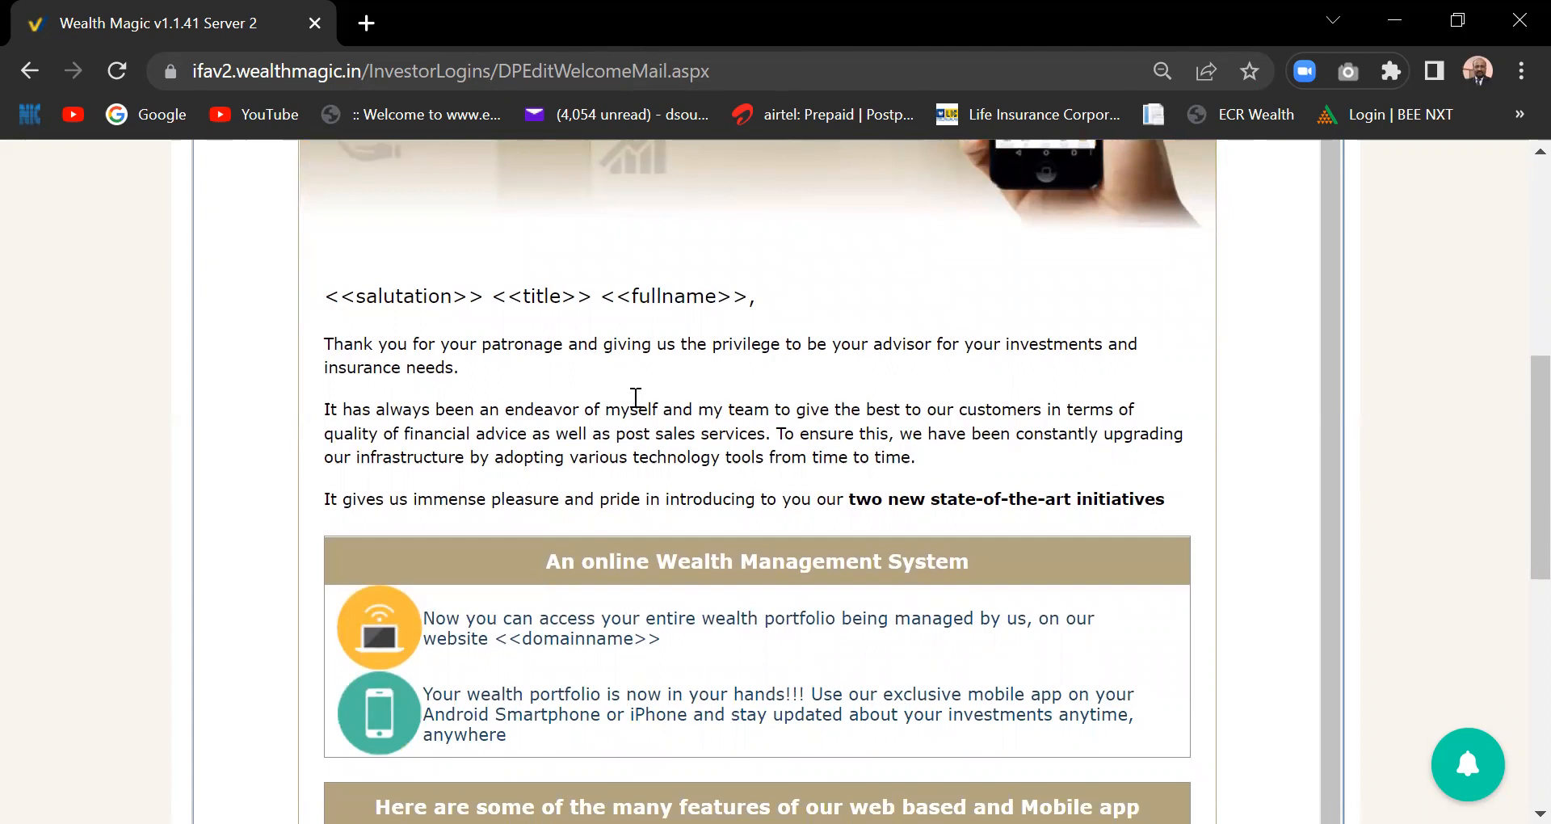
pyautogui.scroll(-1, 657, 429)
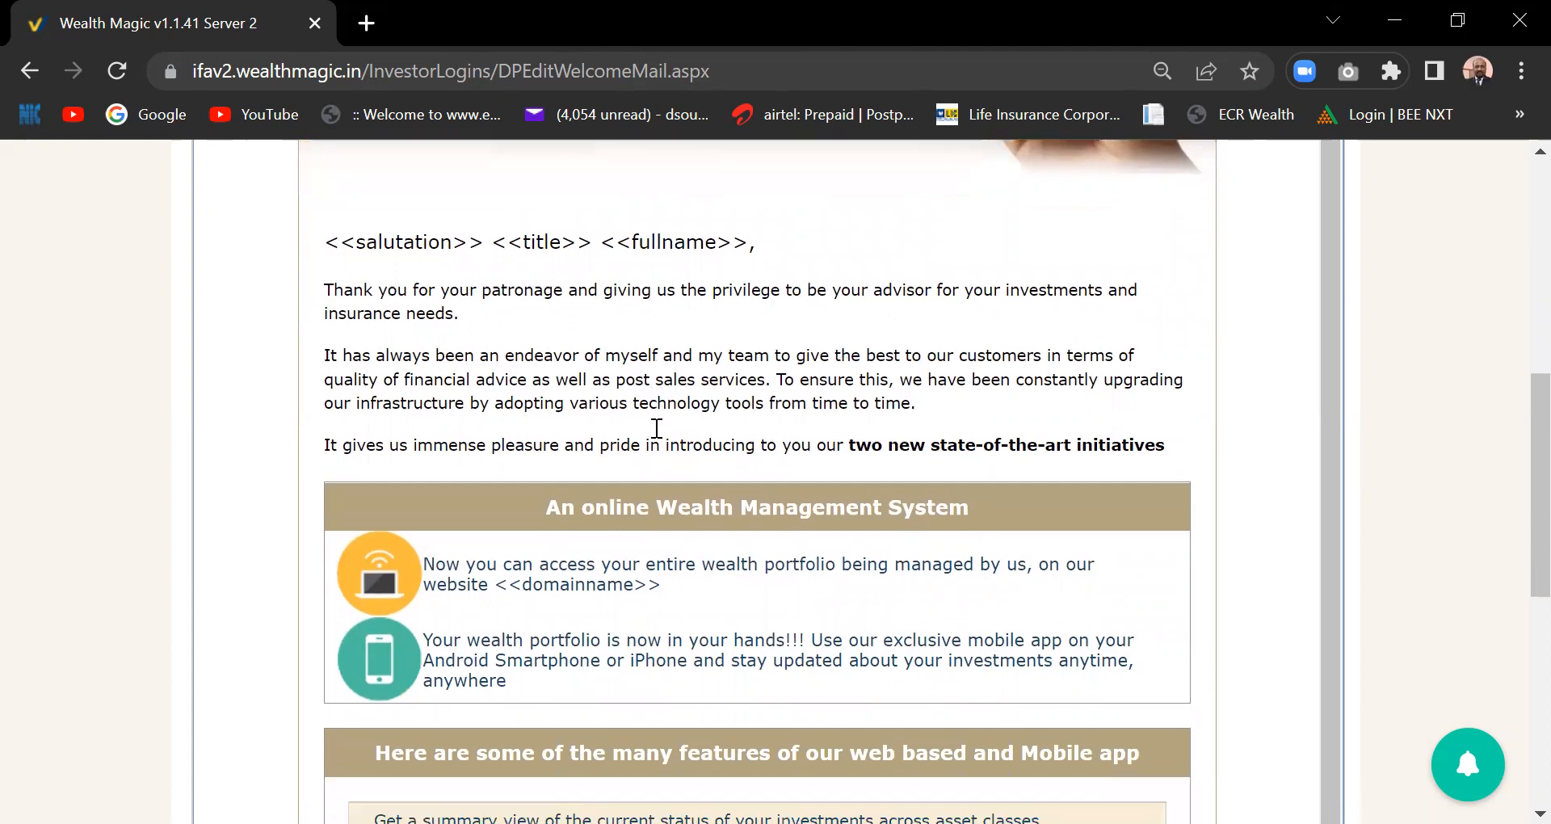
pyautogui.scroll(-5, 657, 428)
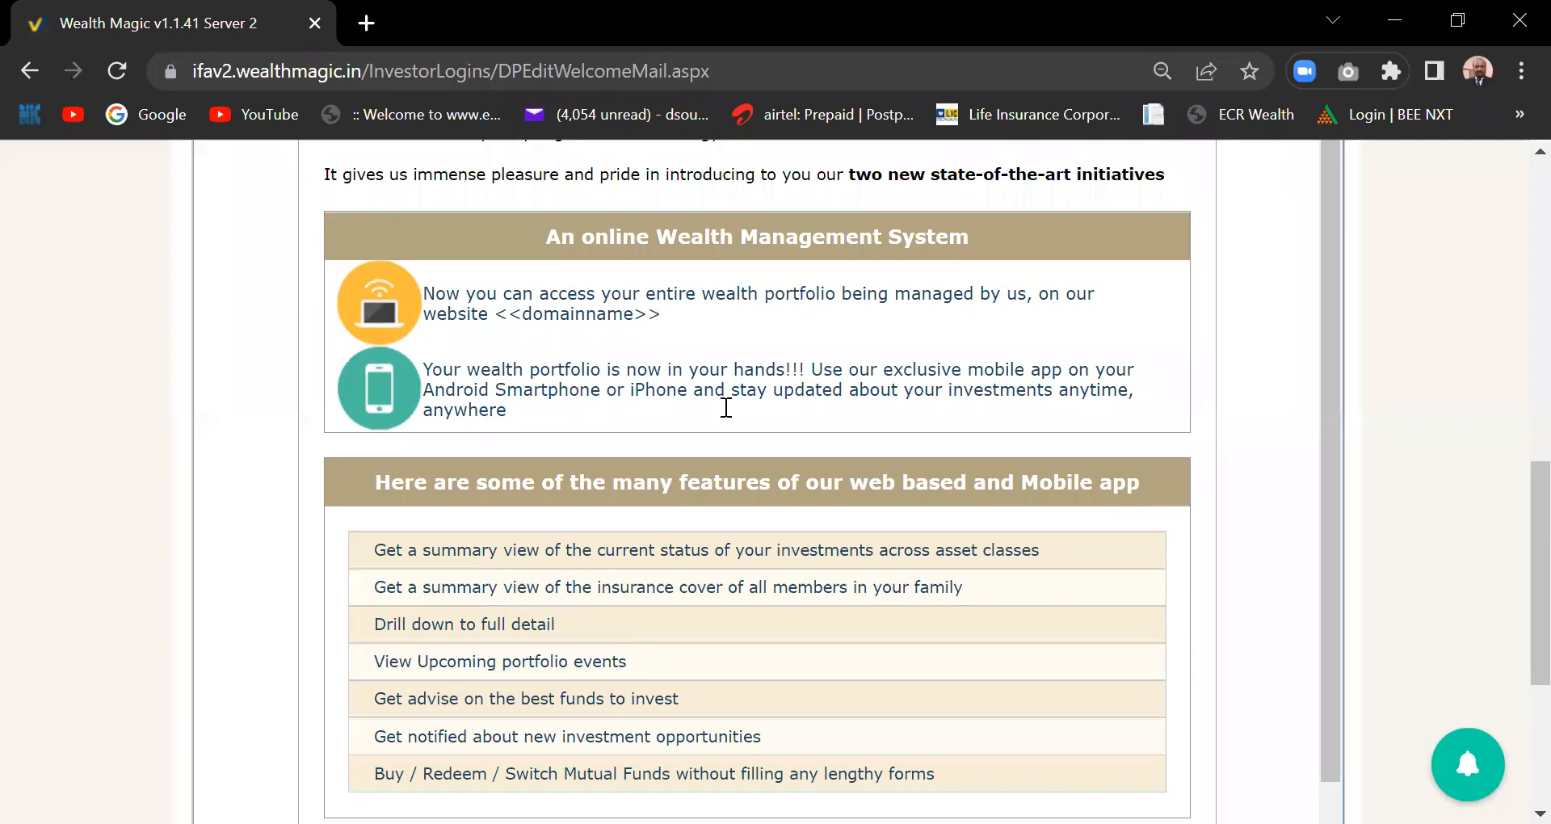
pyautogui.scroll(-1, 726, 407)
pyautogui.scroll(-3, 727, 407)
pyautogui.scroll(1, 726, 408)
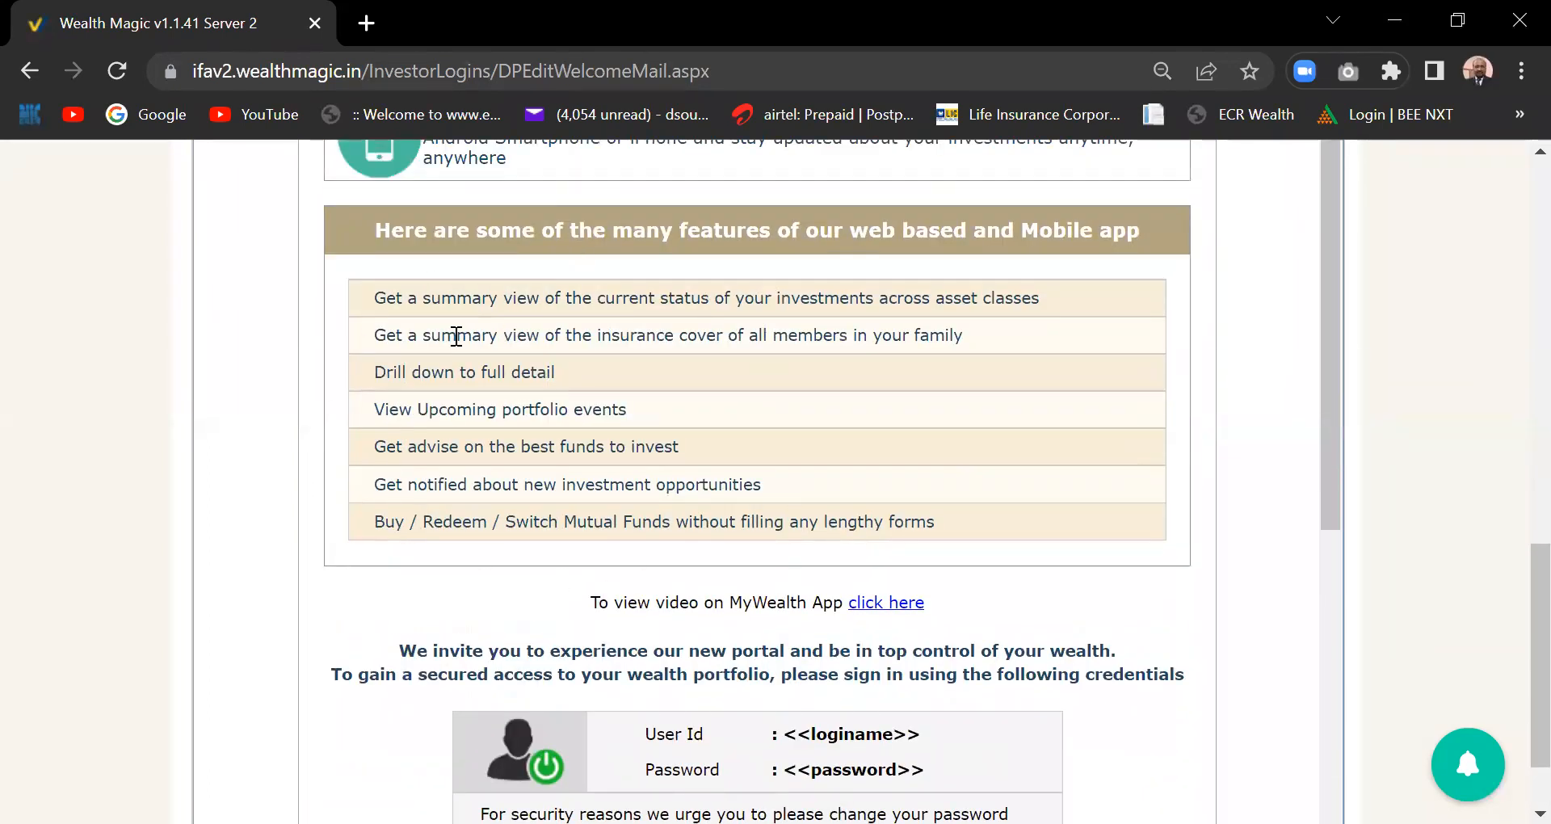
pyautogui.scroll(-2, 862, 502)
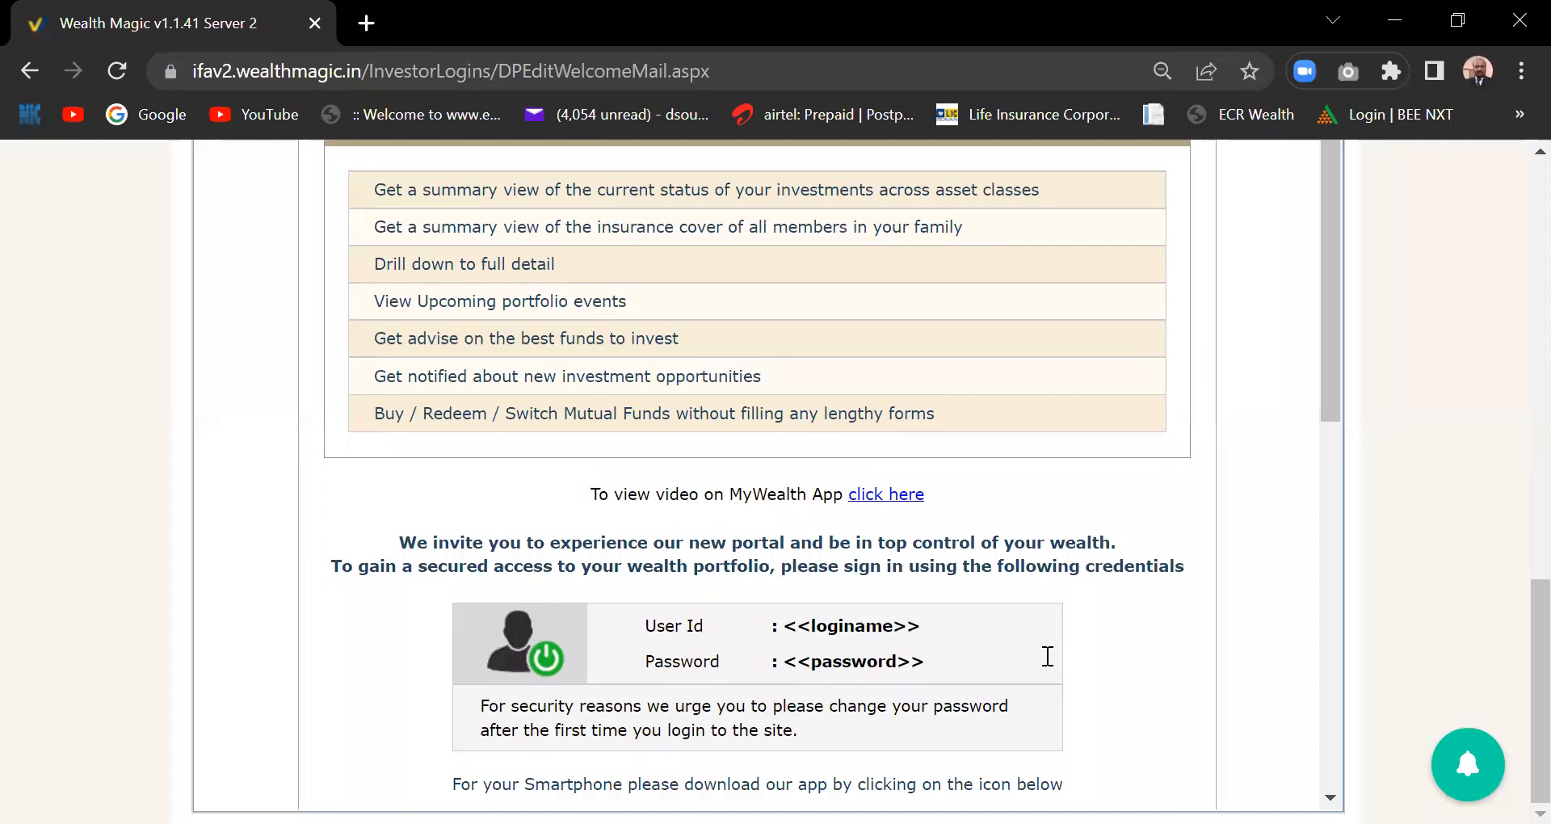
pyautogui.moveTo(1532, 666); pyautogui.dragTo(1532, 239)
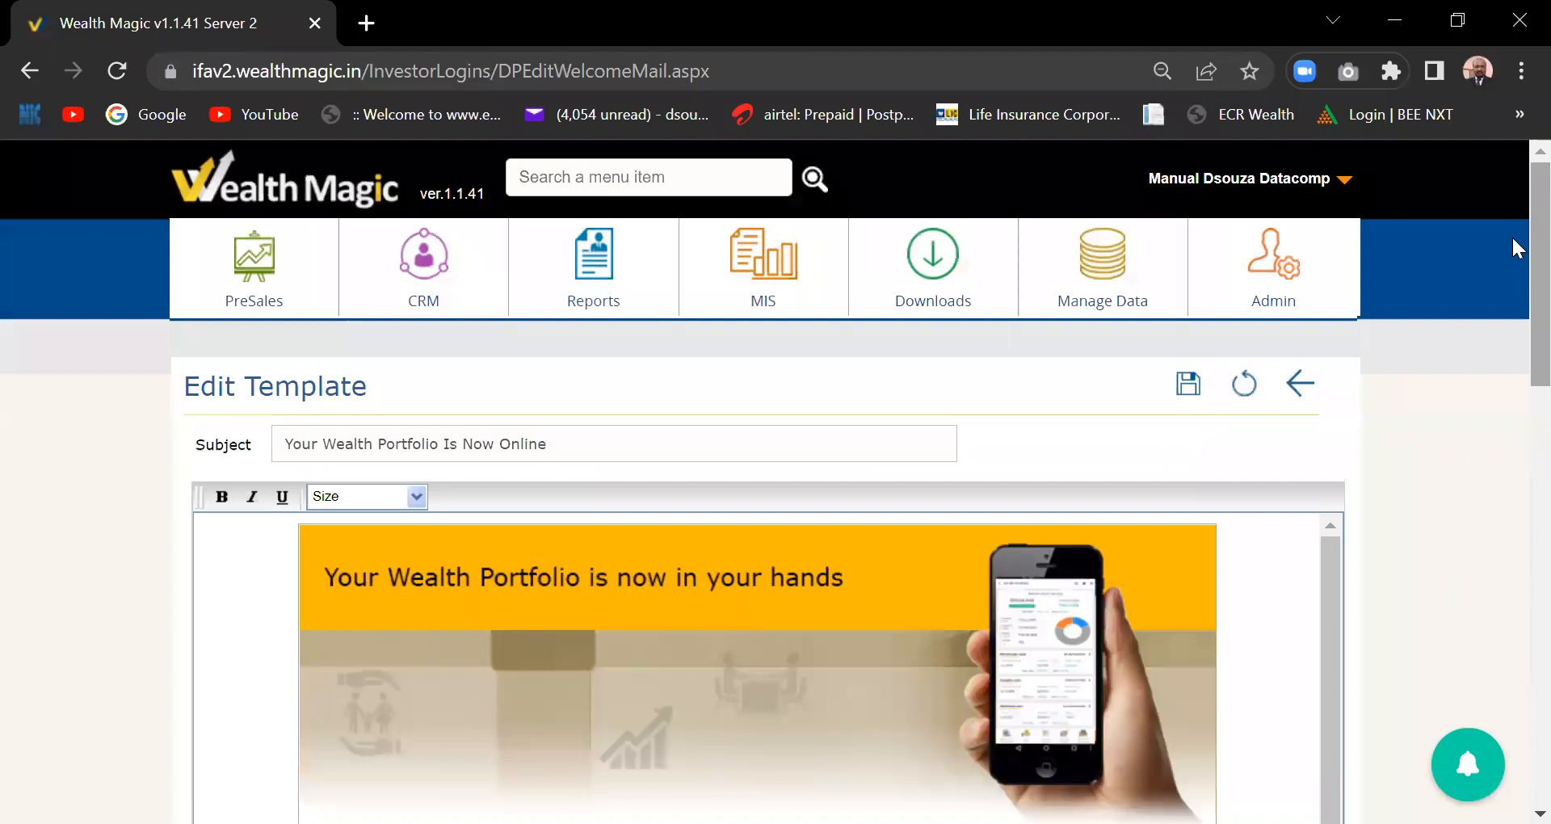
pyautogui.click(1185, 389)
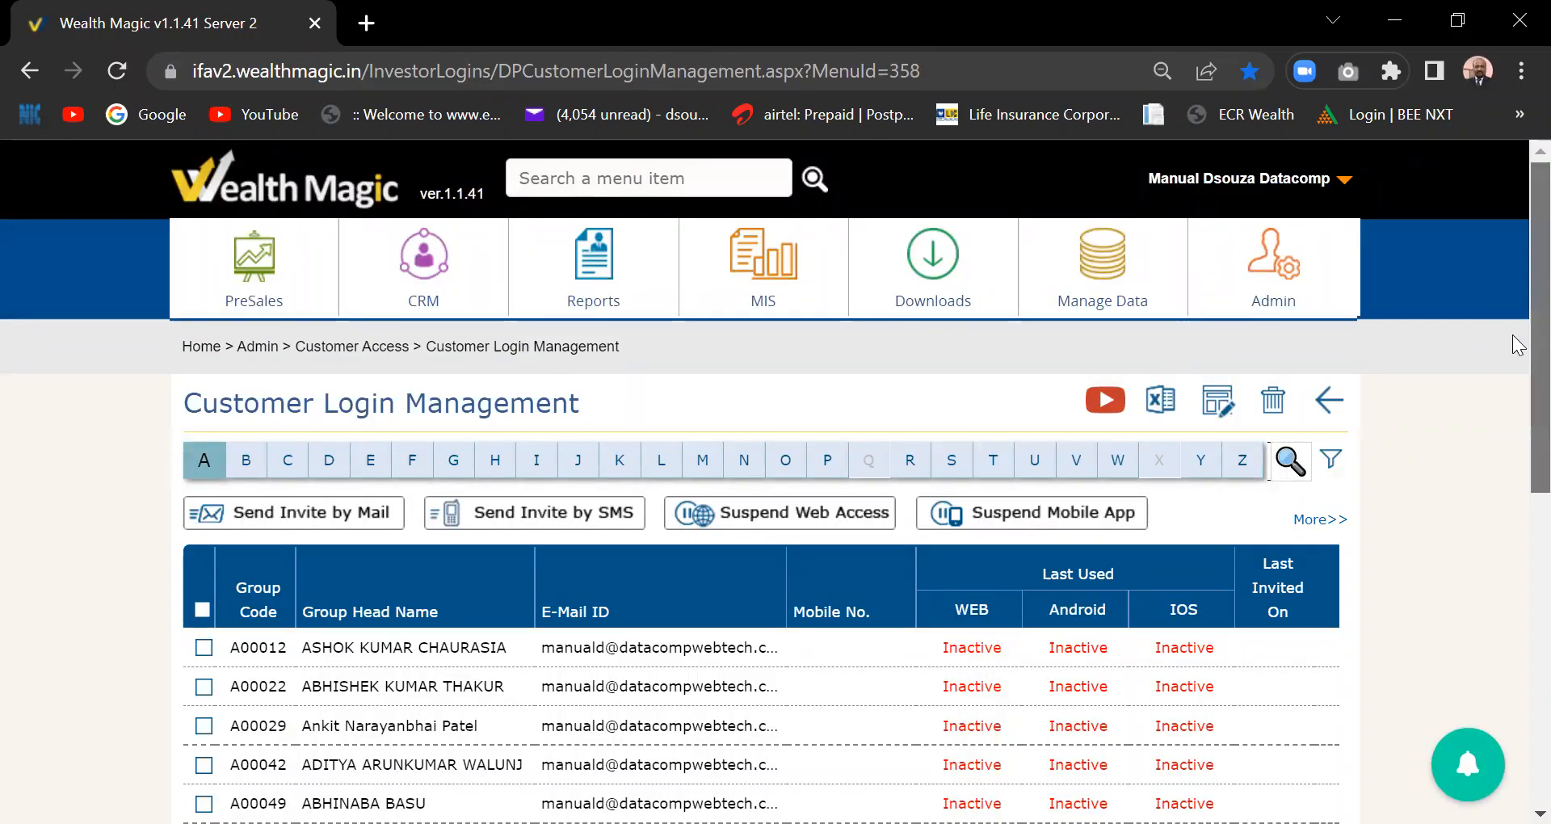
# - Open Application Configuration from the Settings group of the Admin menu
pyautogui.scroll(-2, 1519, 394)
pyautogui.scroll(2, 1514, 332)
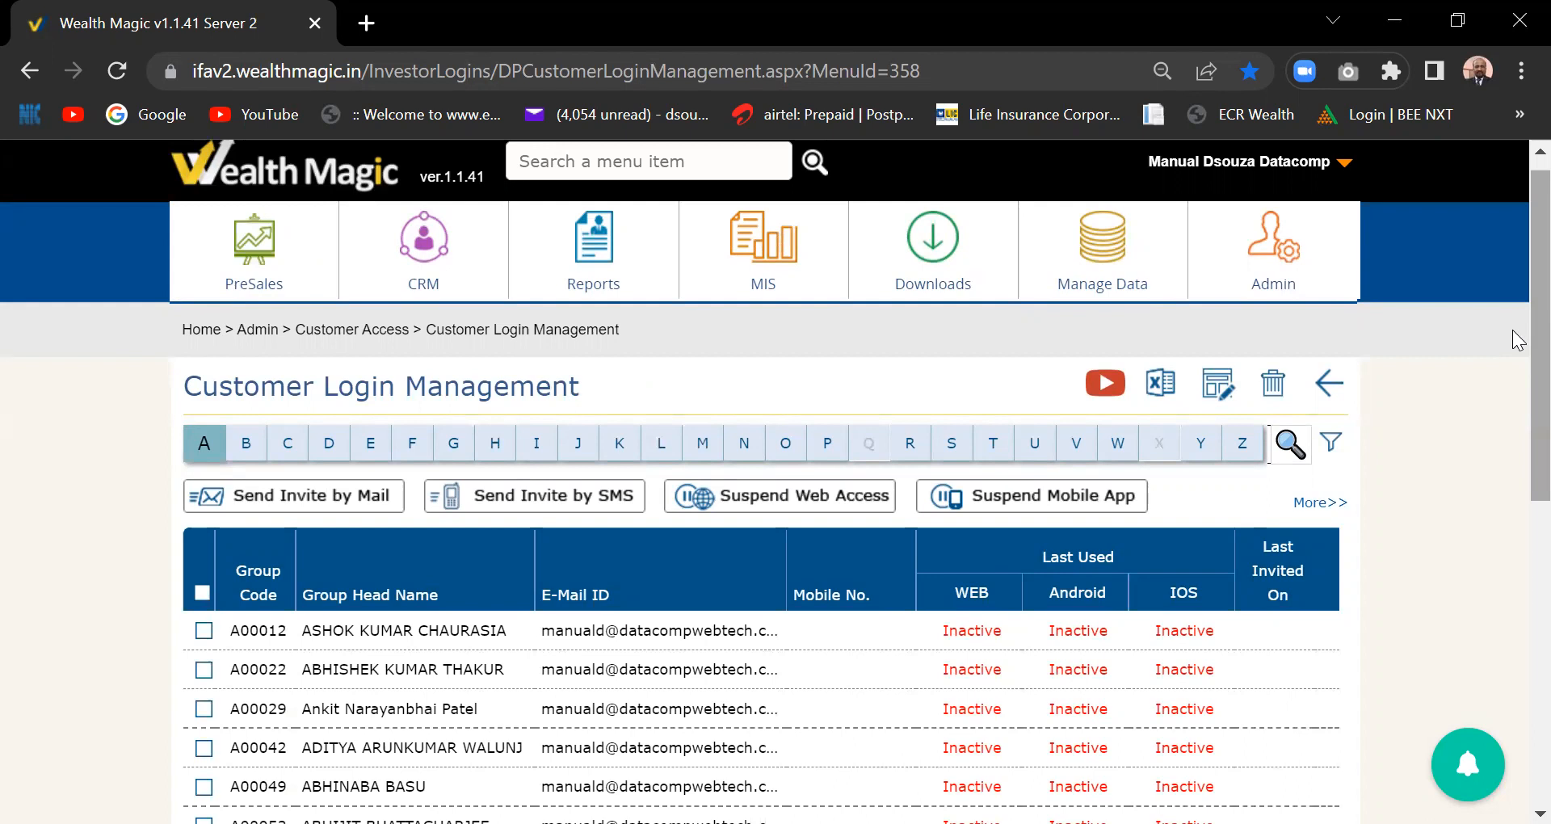
pyautogui.click(1279, 273)
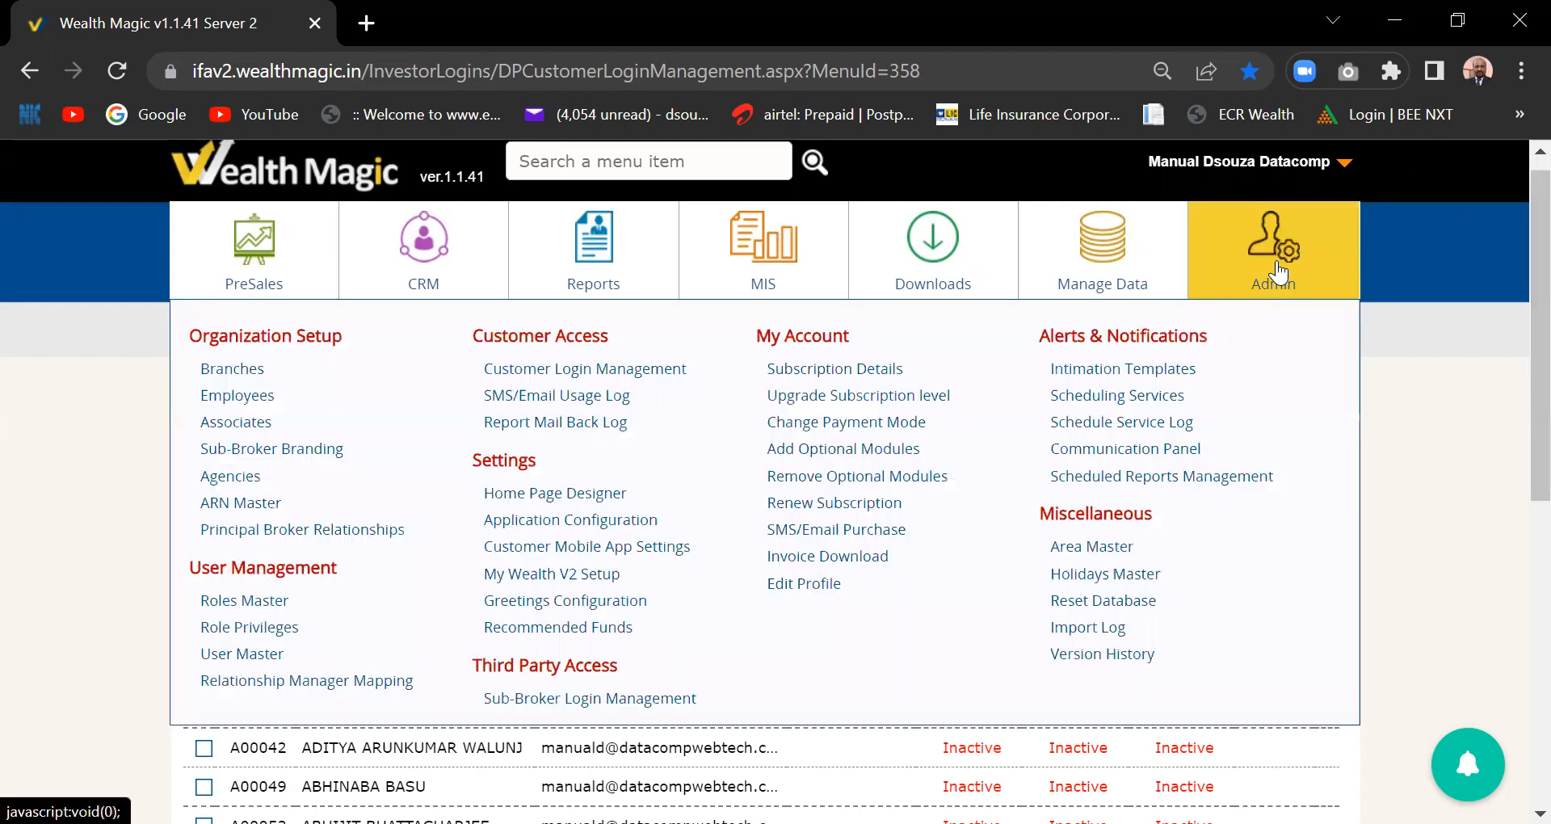
pyautogui.click(1279, 273)
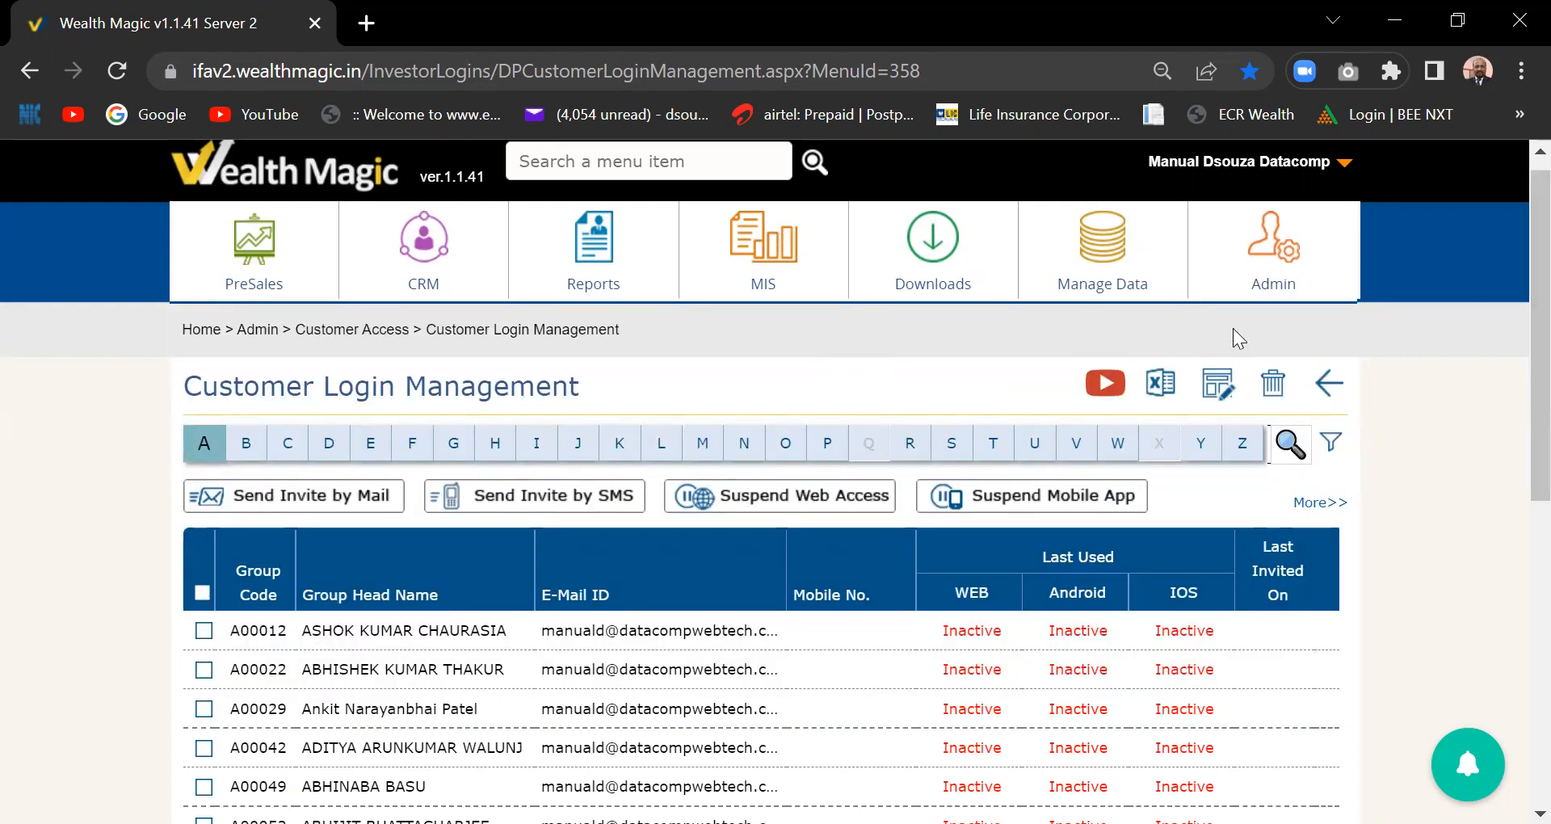
pyautogui.click(1275, 283)
pyautogui.moveTo(1293, 246)
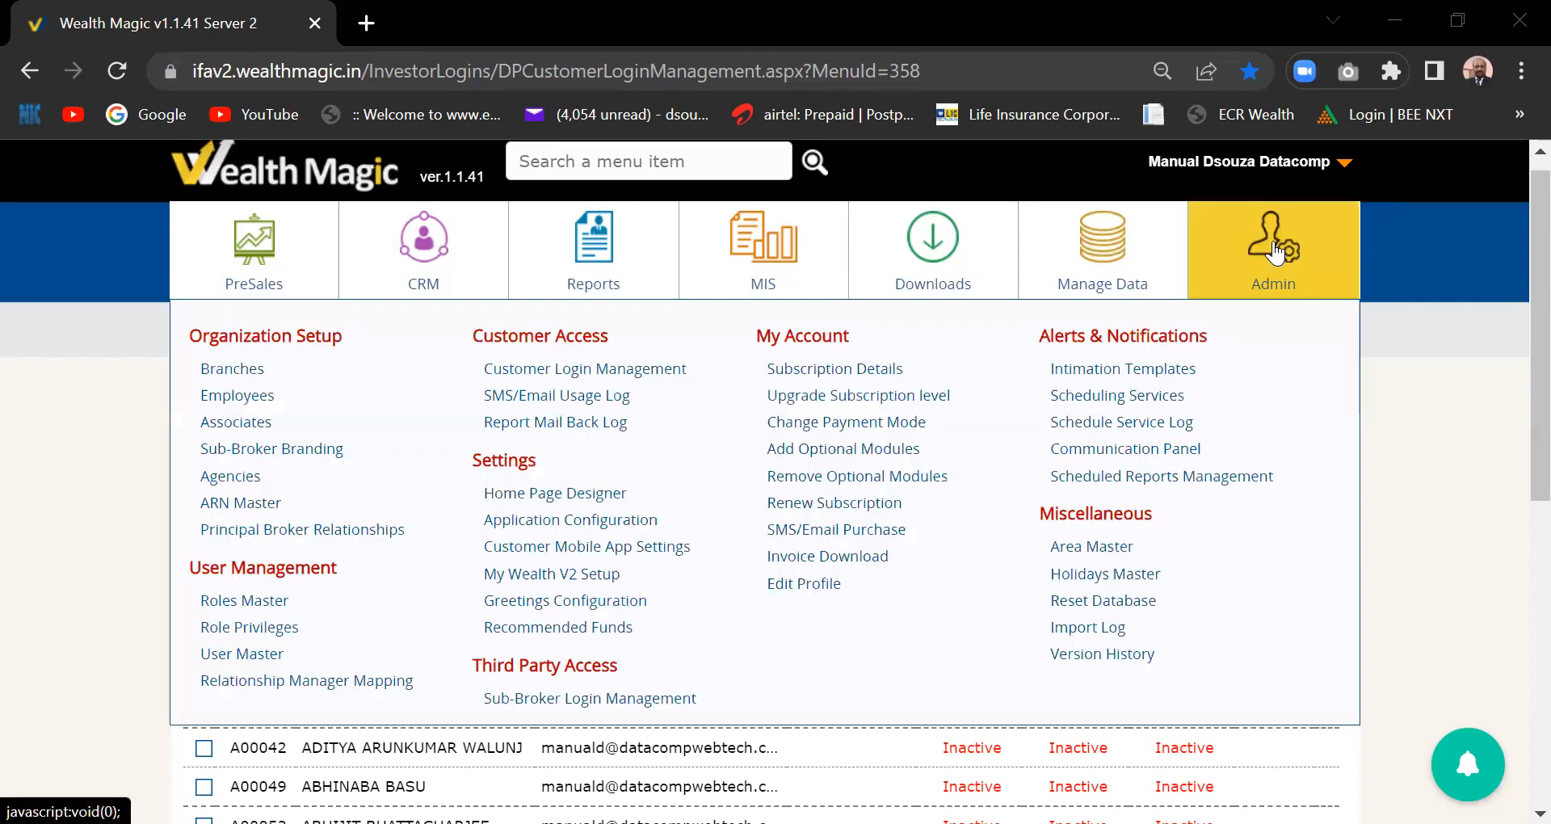
pyautogui.click(557, 527)
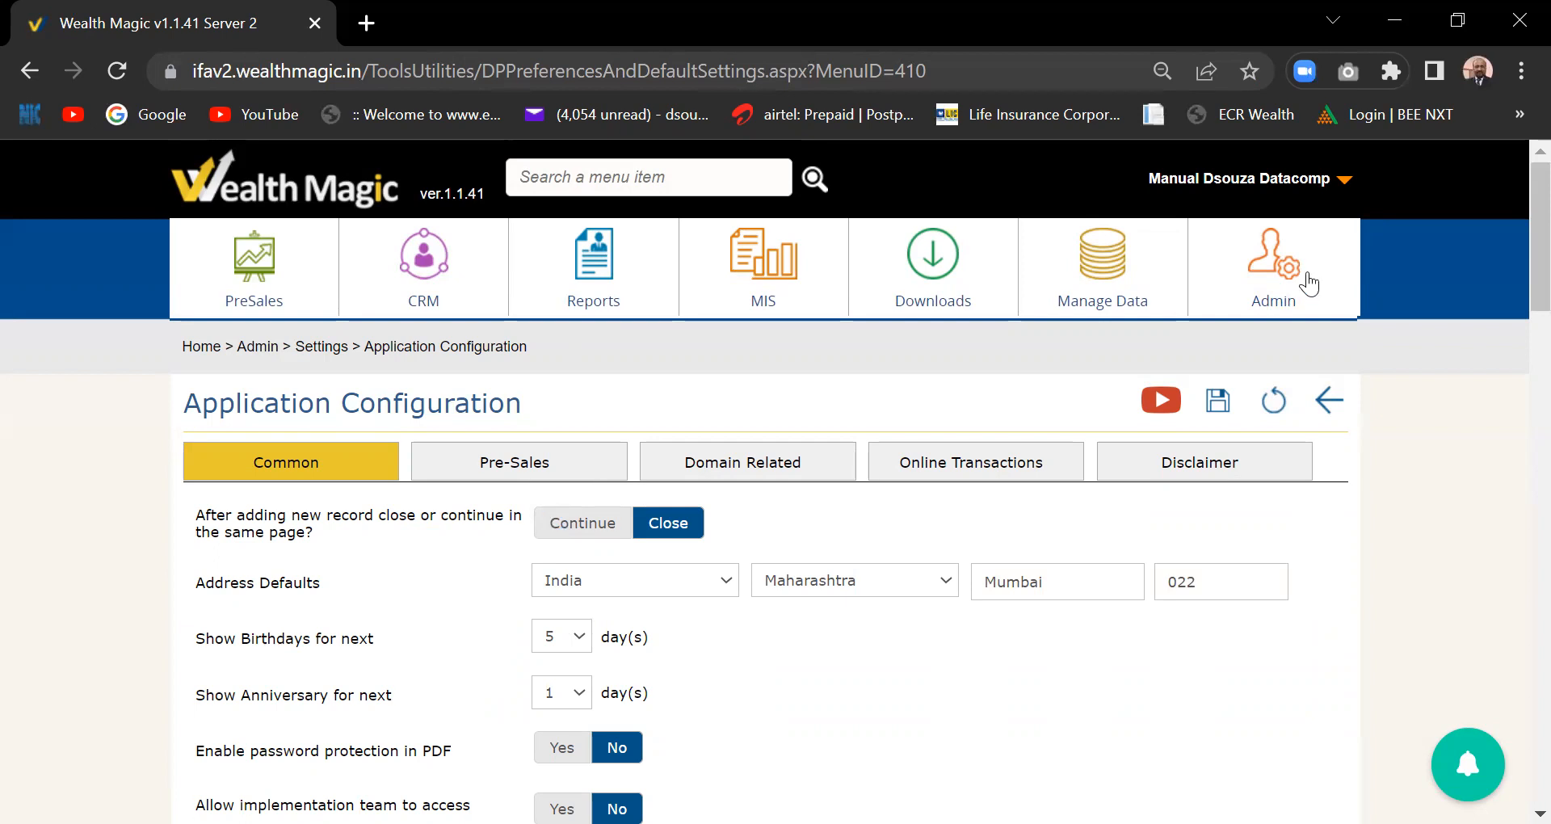
pyautogui.moveTo(1514, 244); pyautogui.dragTo(1513, 308)
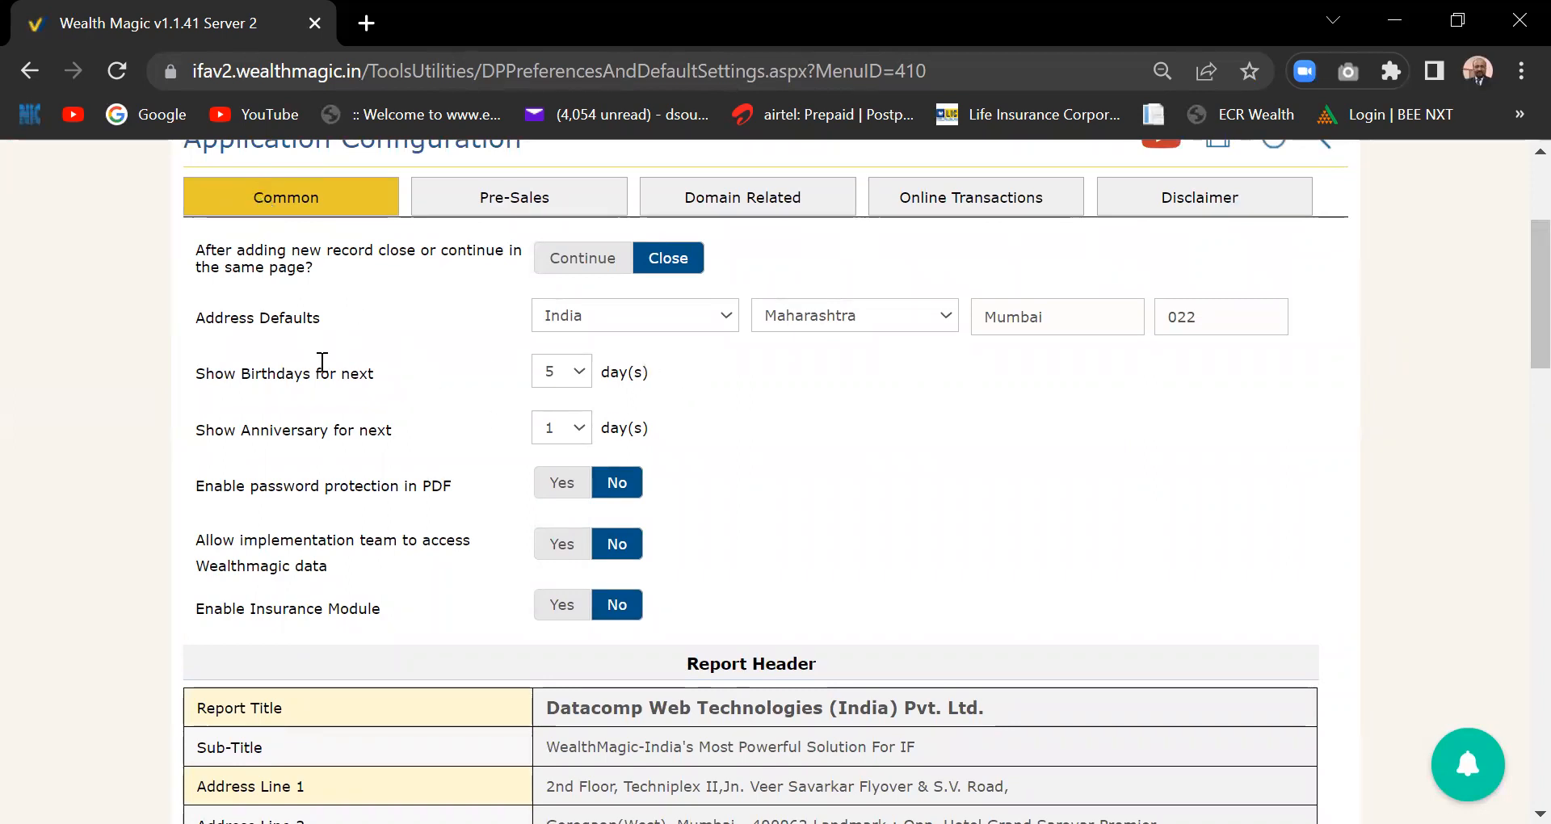
pyautogui.click(577, 383)
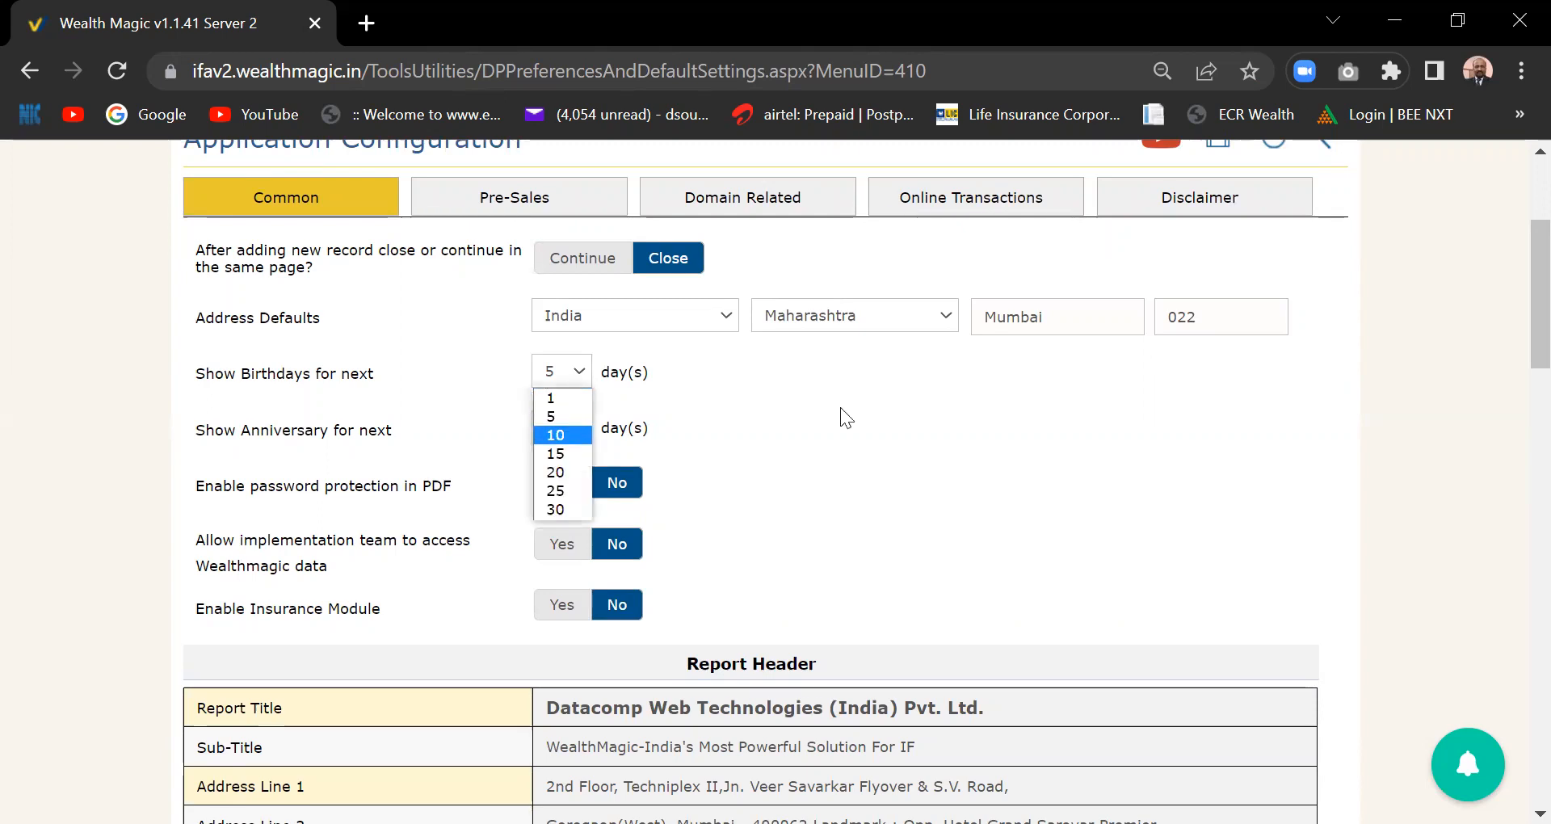
pyautogui.click(866, 411)
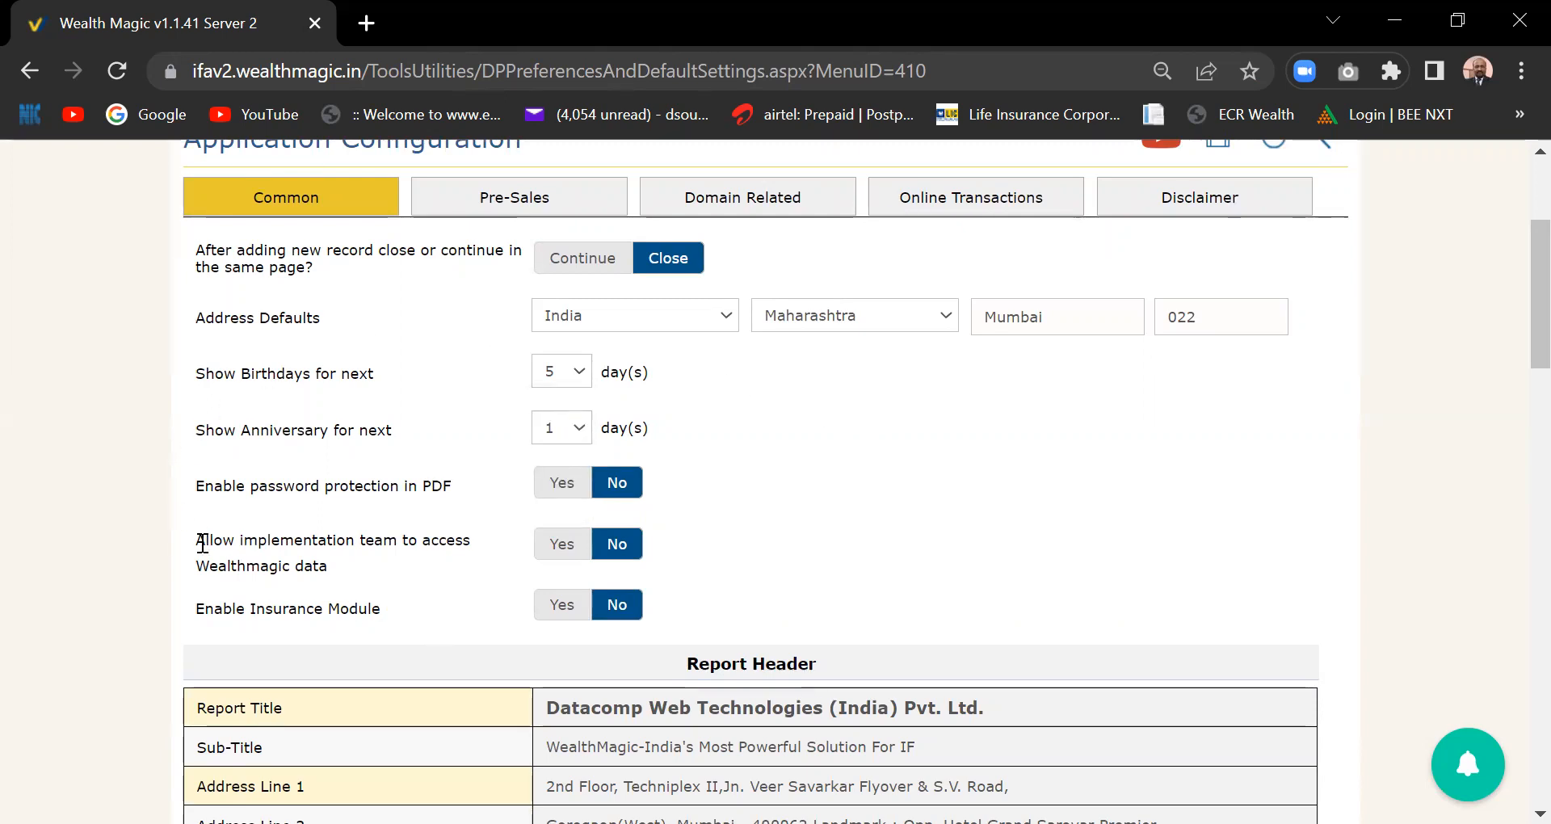
pyautogui.moveTo(1535, 321); pyautogui.dragTo(1534, 371)
pyautogui.scroll(-2, 1519, 380)
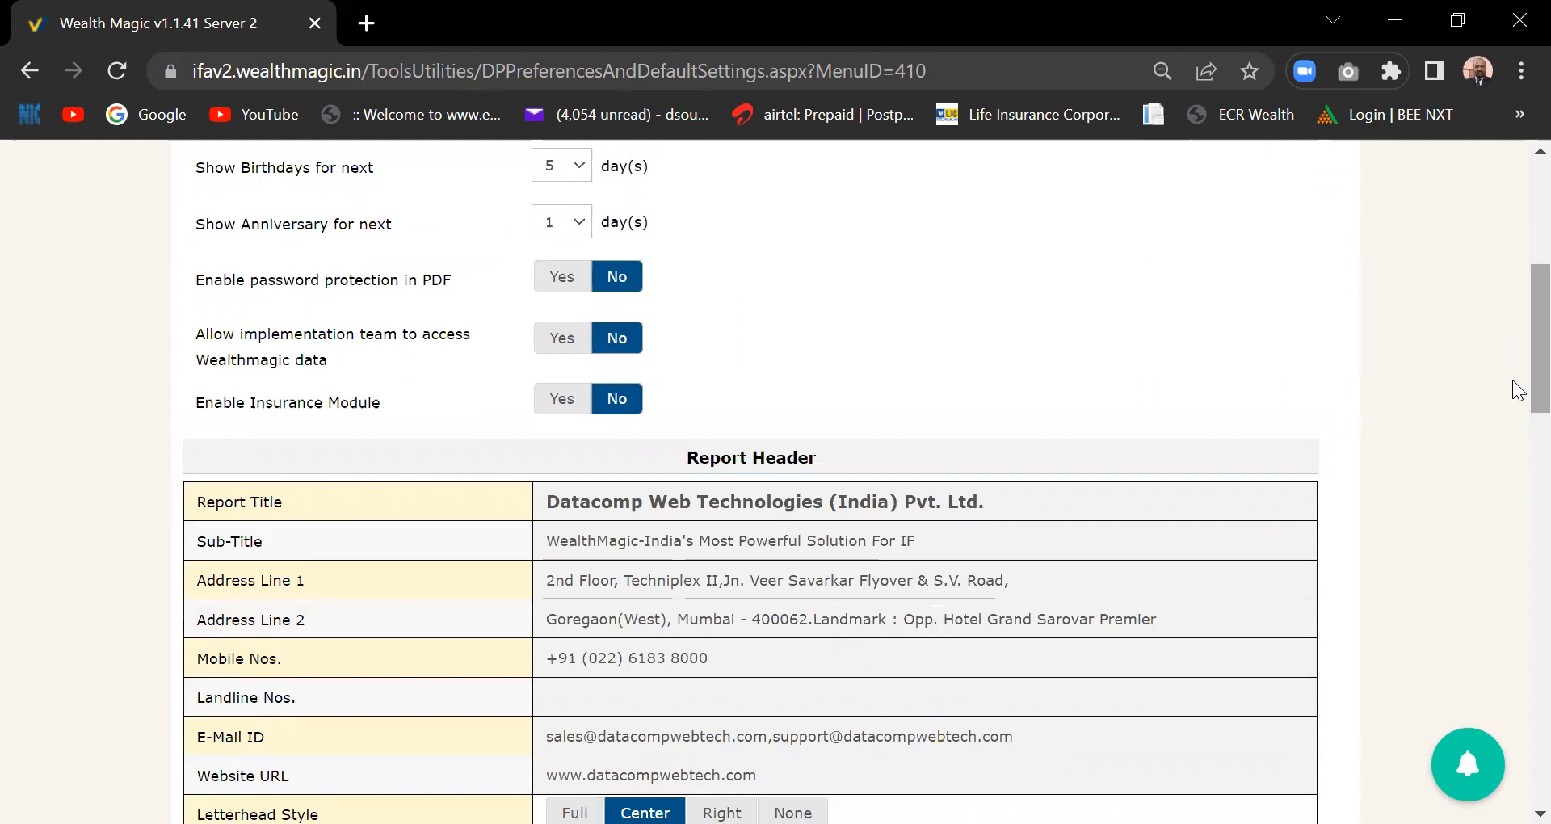
pyautogui.scroll(-1, 1519, 390)
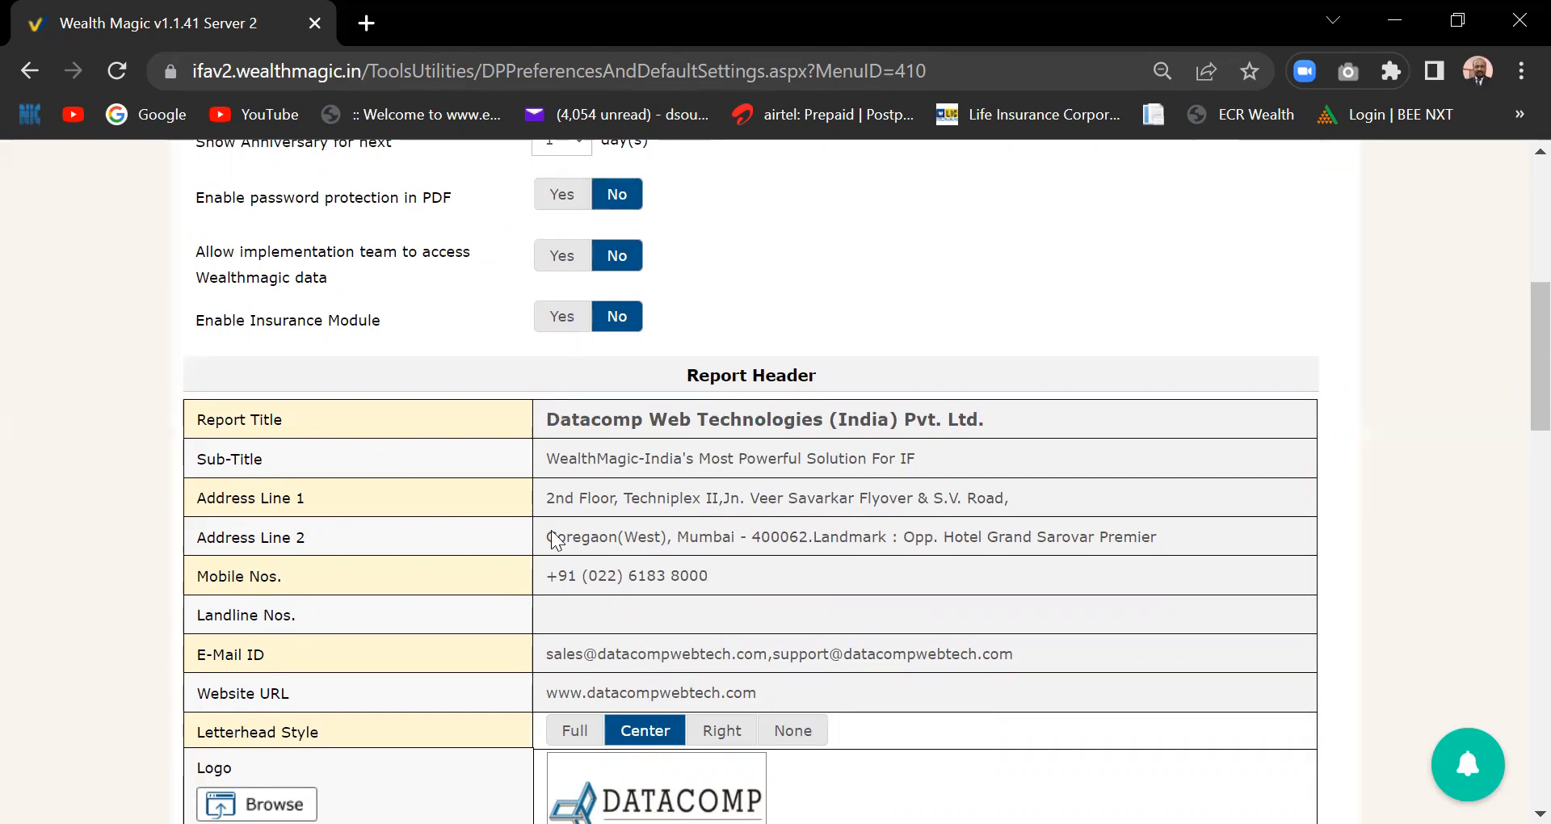
pyautogui.scroll(-5, 551, 533)
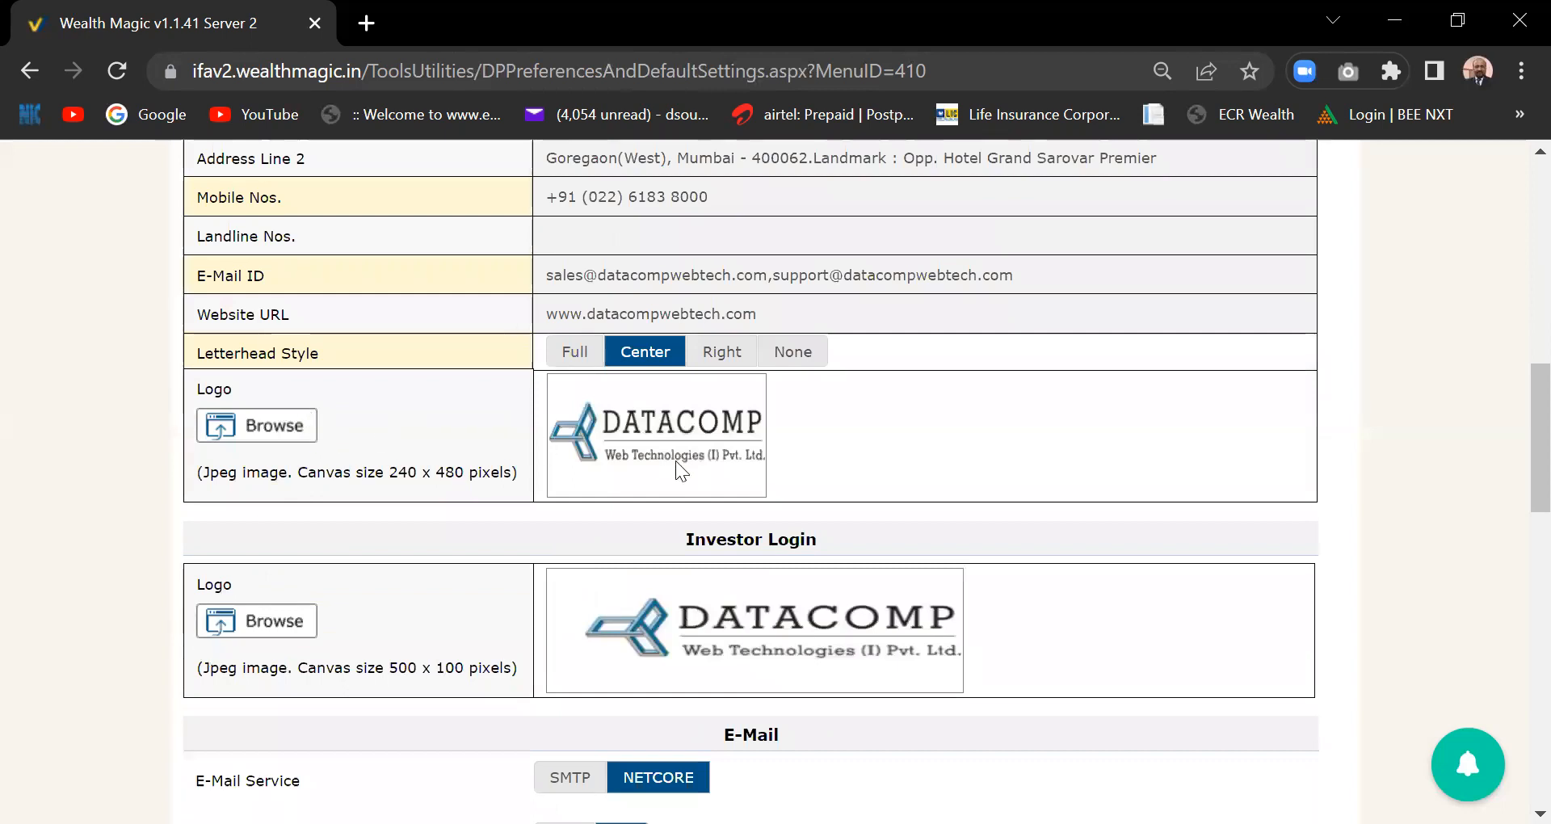
pyautogui.click(264, 417)
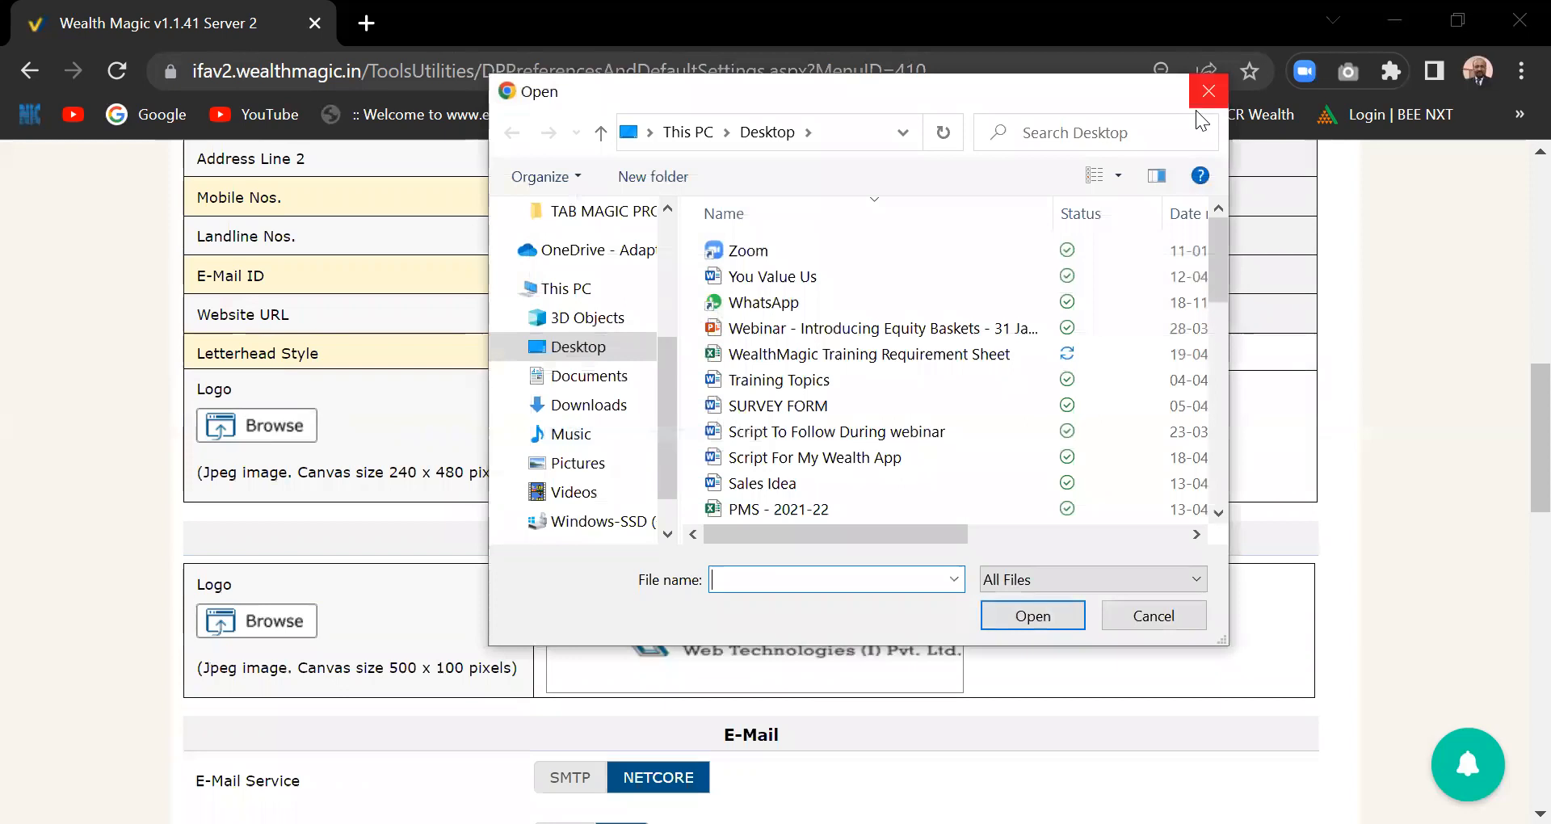
pyautogui.click(1196, 106)
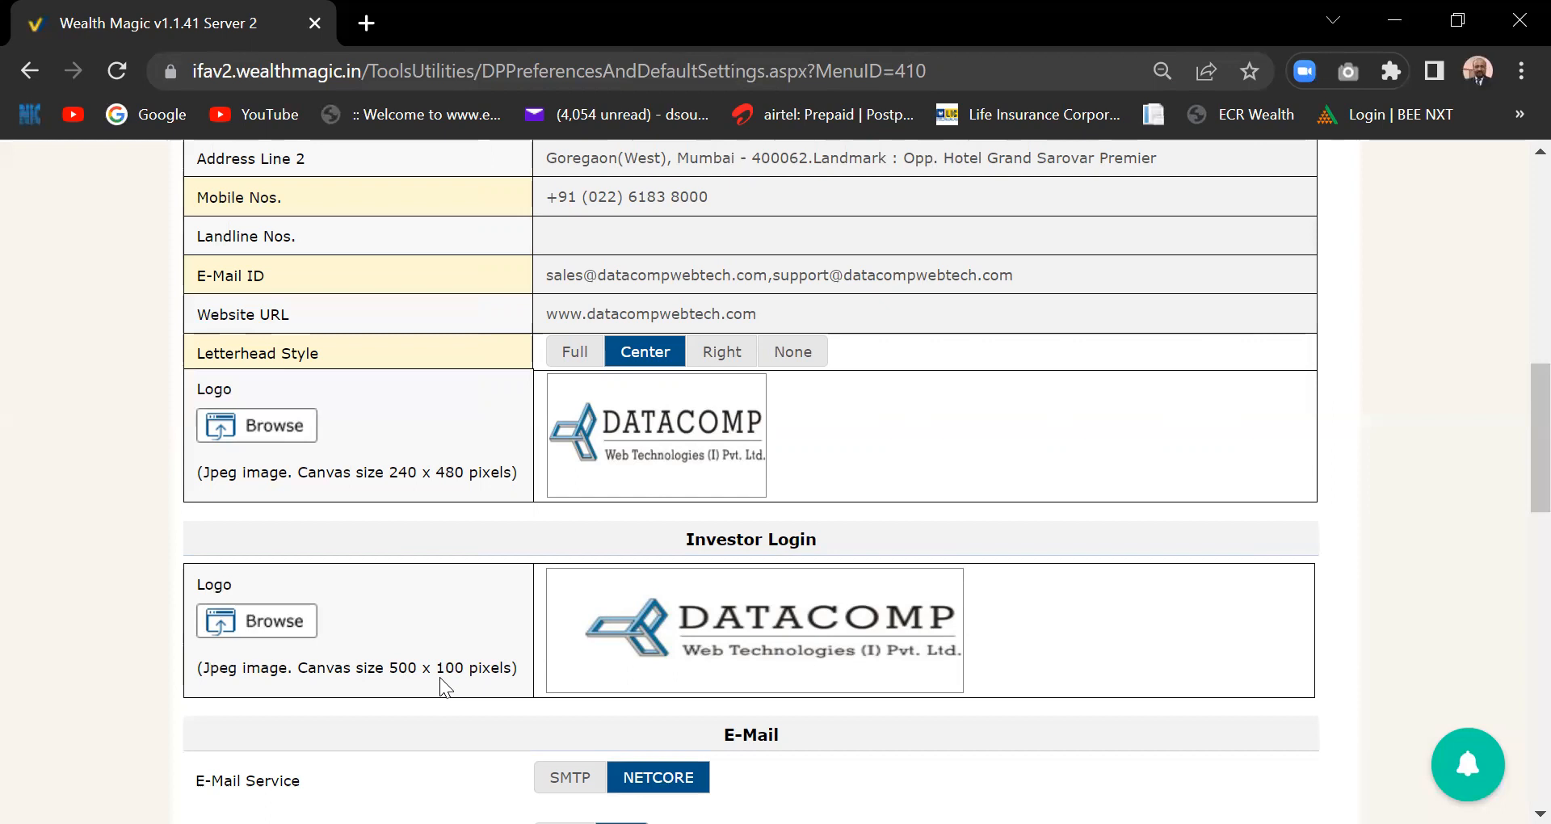
pyautogui.scroll(-2, 1513, 412)
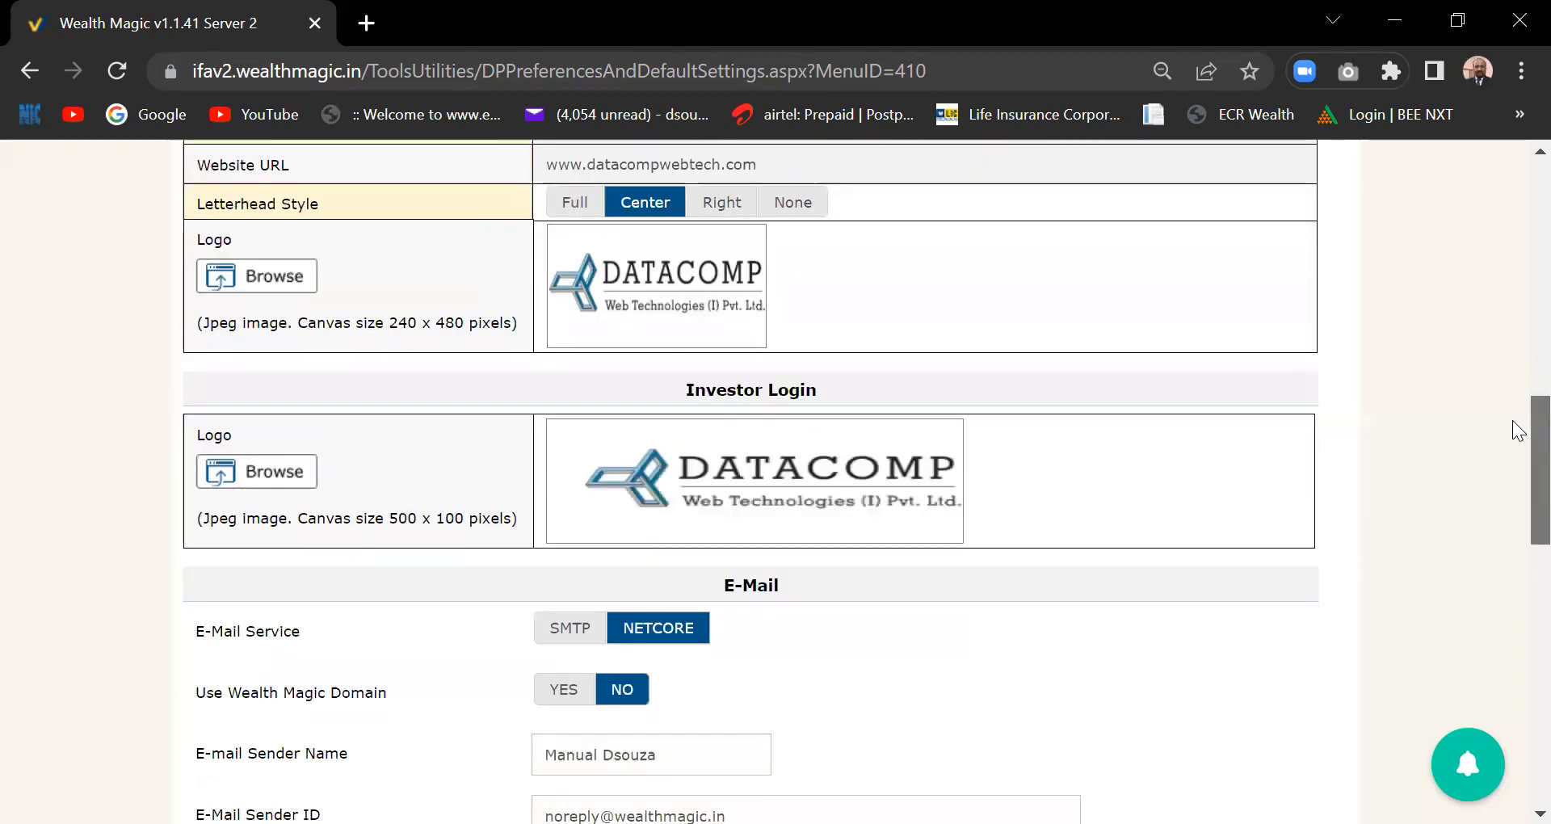
pyautogui.scroll(-4, 1519, 431)
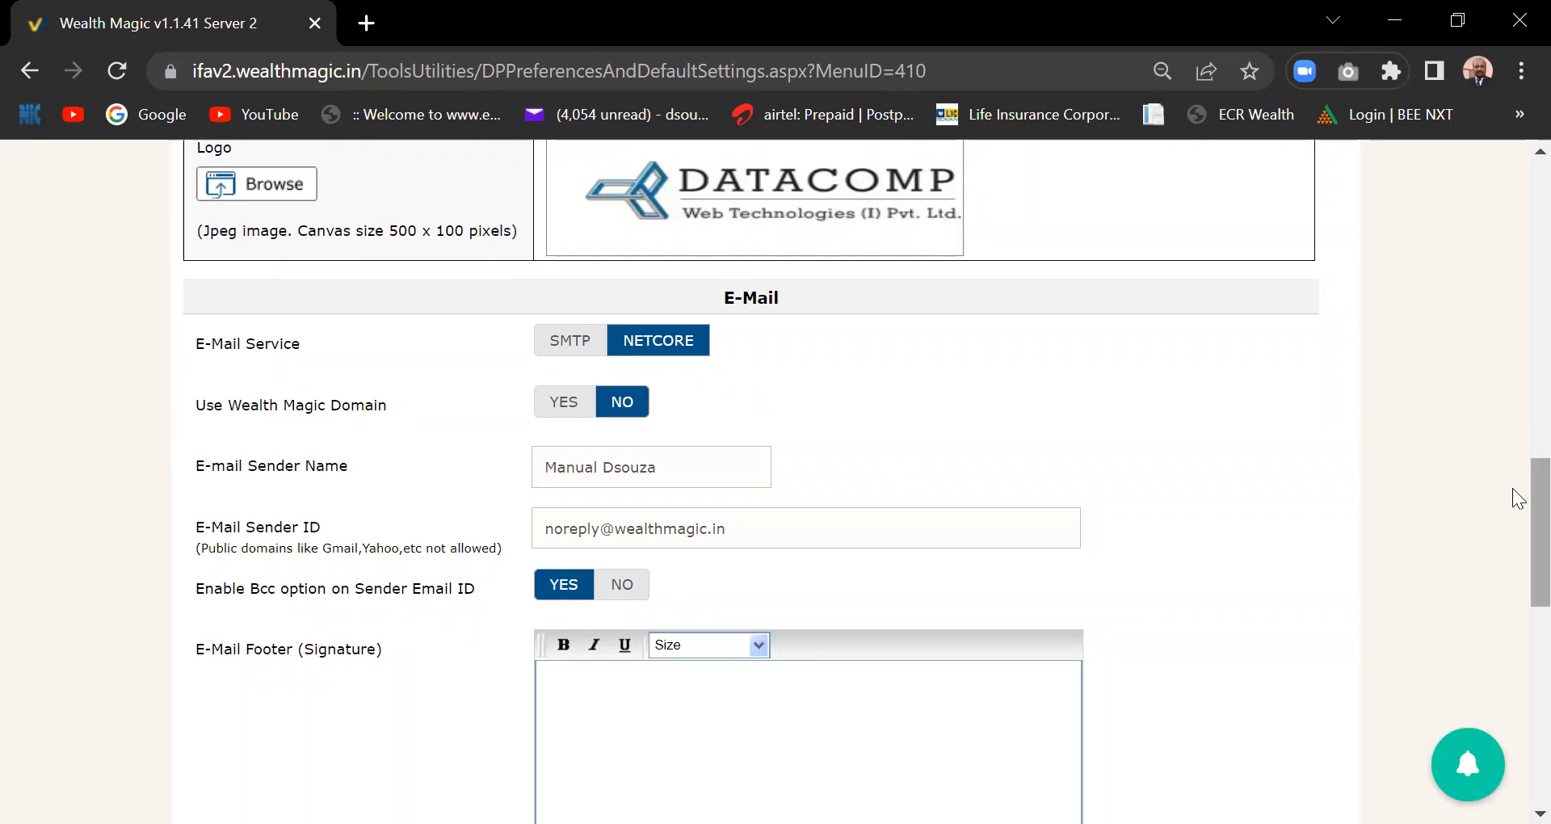
pyautogui.scroll(-2, 1514, 493)
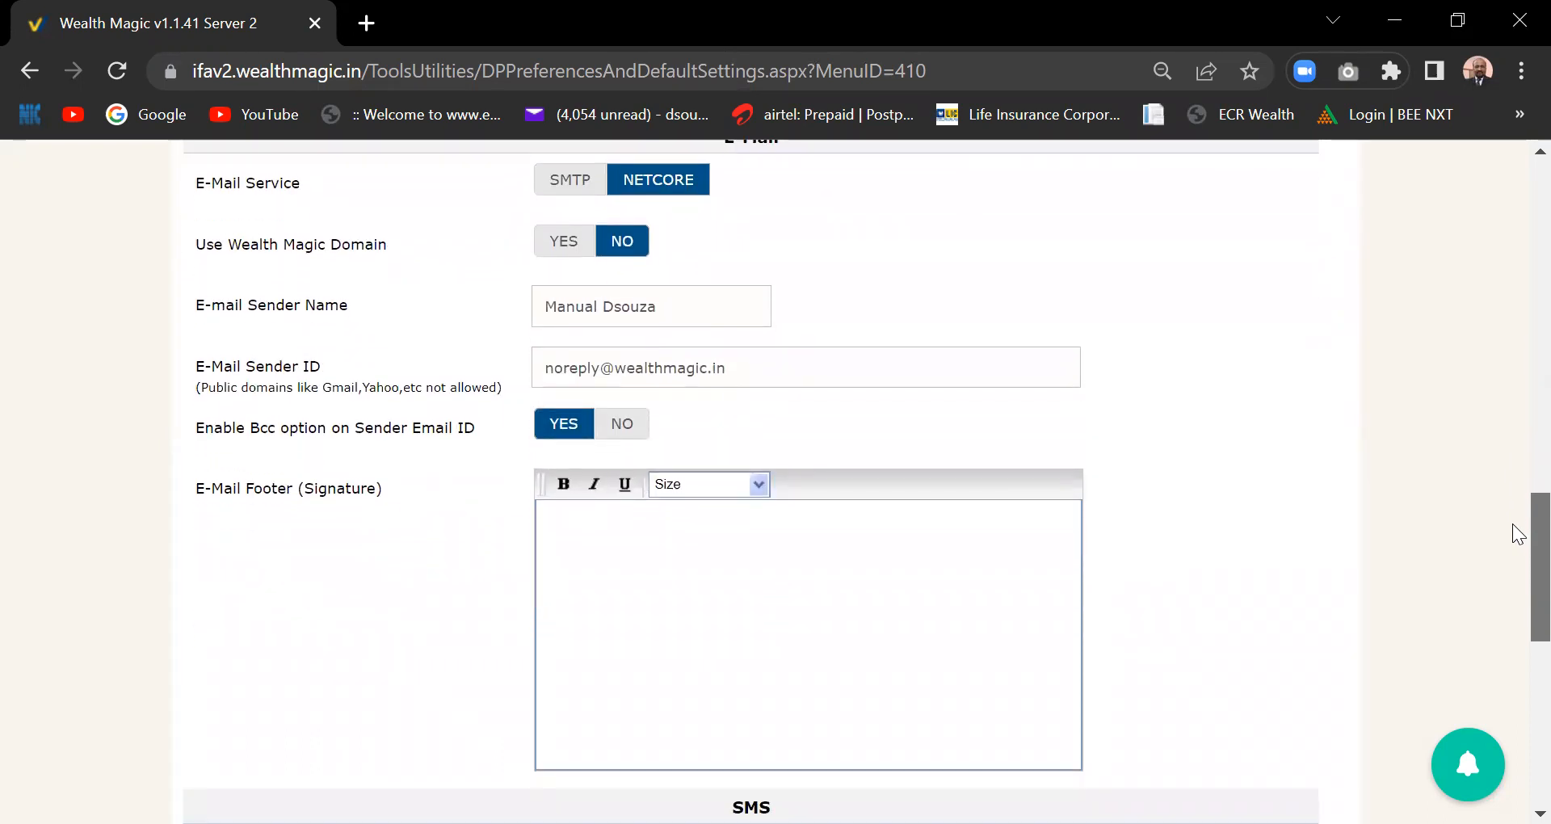
pyautogui.click(703, 303)
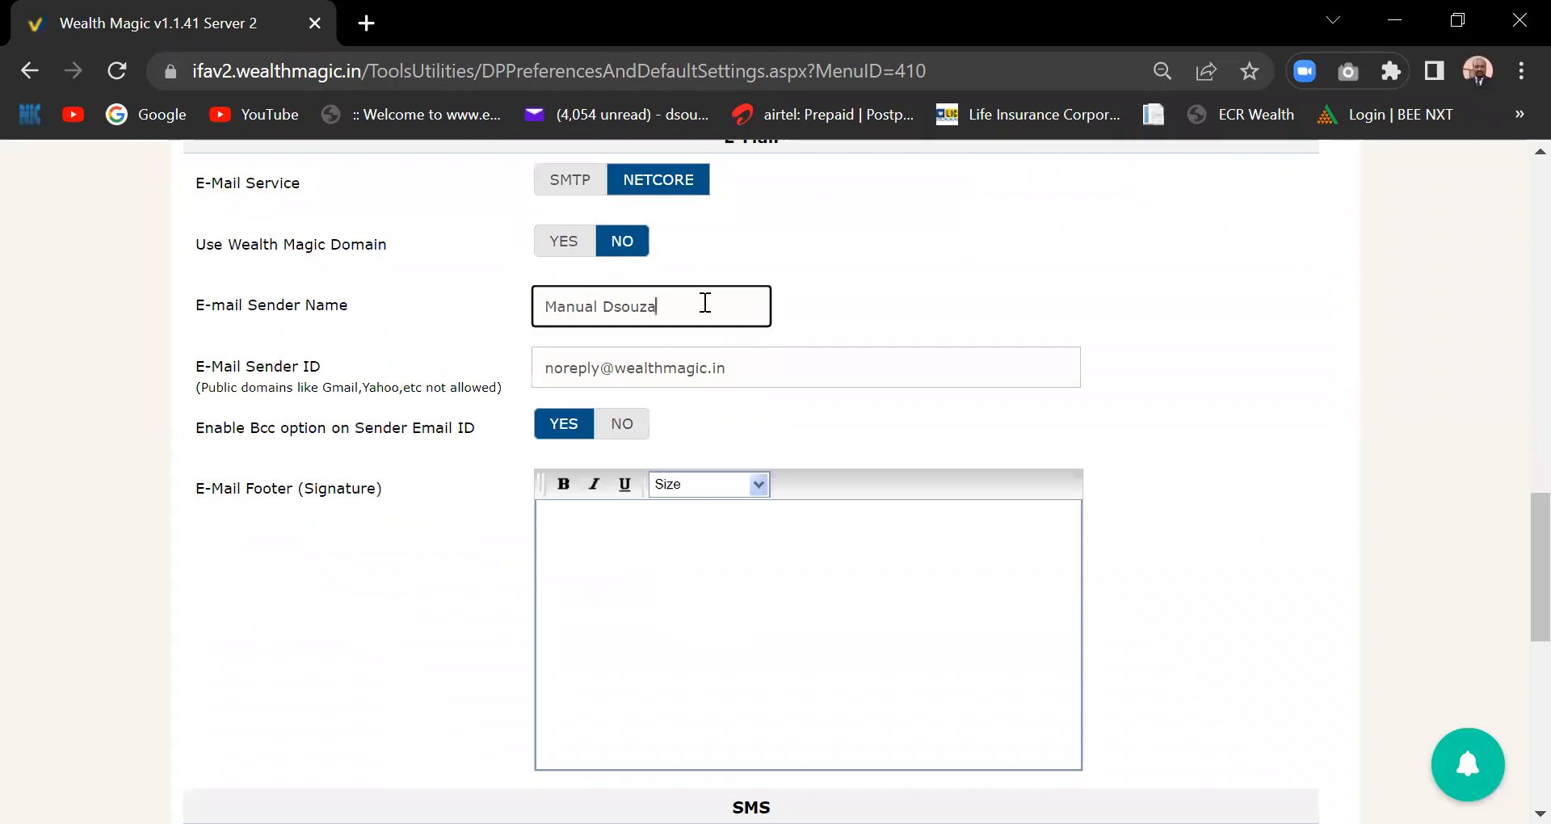
pyautogui.click(973, 333)
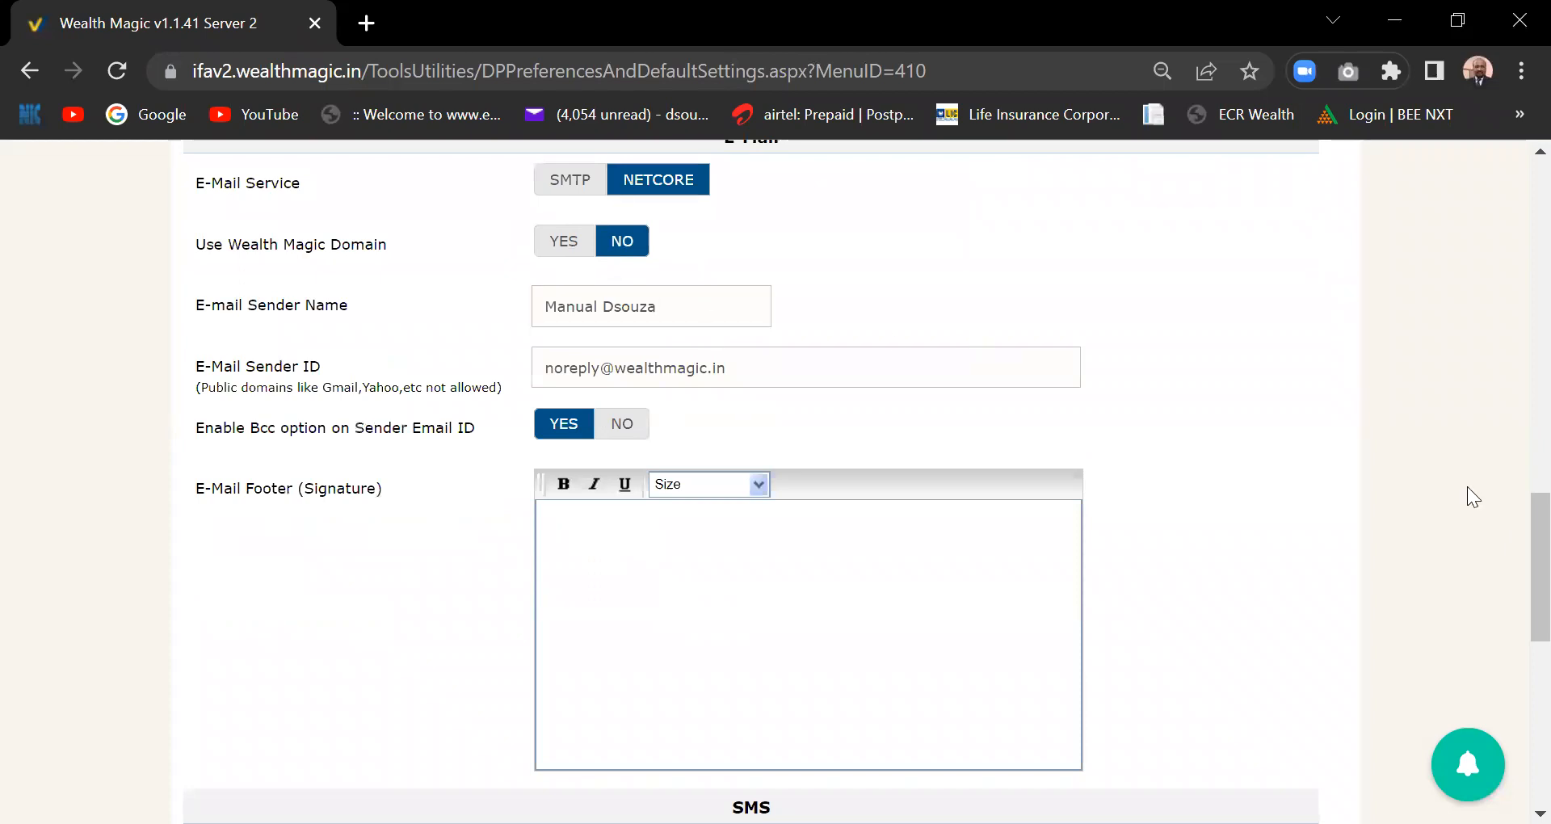
pyautogui.moveTo(1532, 521); pyautogui.dragTo(1514, 520)
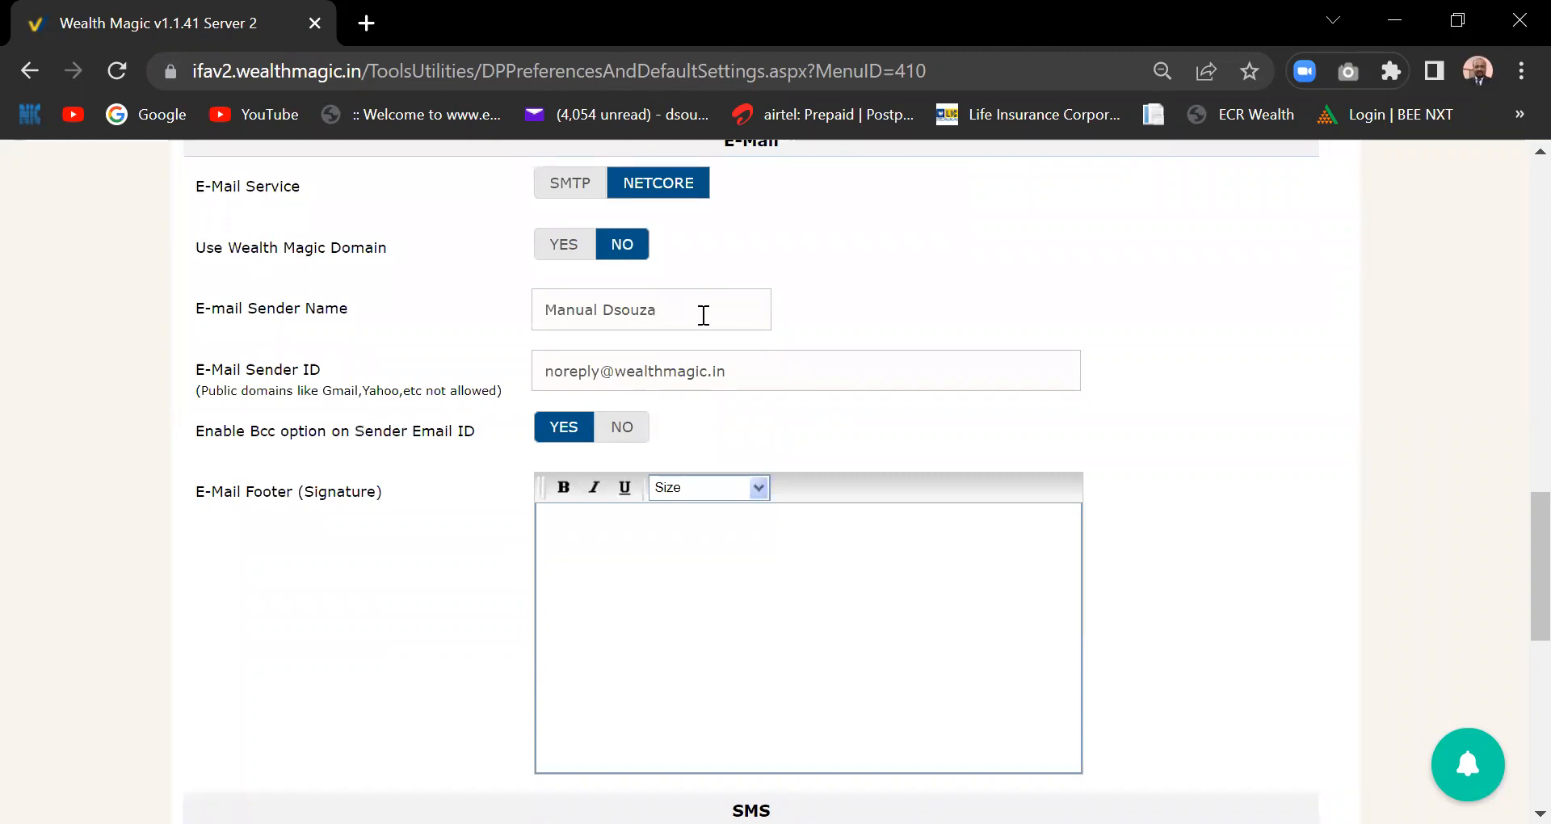
pyautogui.moveTo(1533, 539); pyautogui.dragTo(1533, 550)
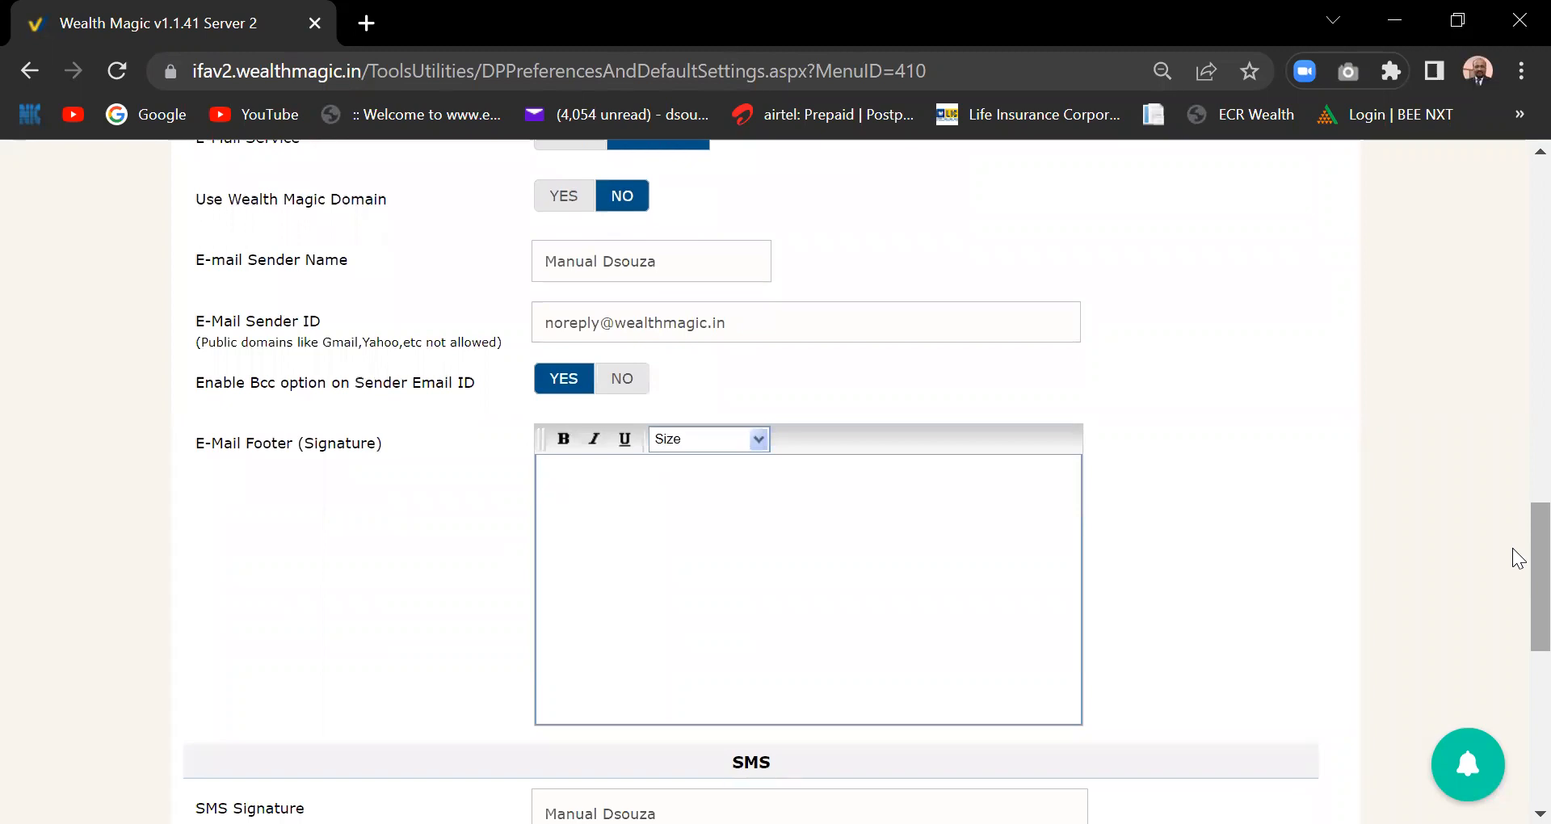
# - Scroll down to the SMS sender details and Scheduling Services Cc/Bcc options
pyautogui.moveTo(1532, 549); pyautogui.dragTo(1533, 628)
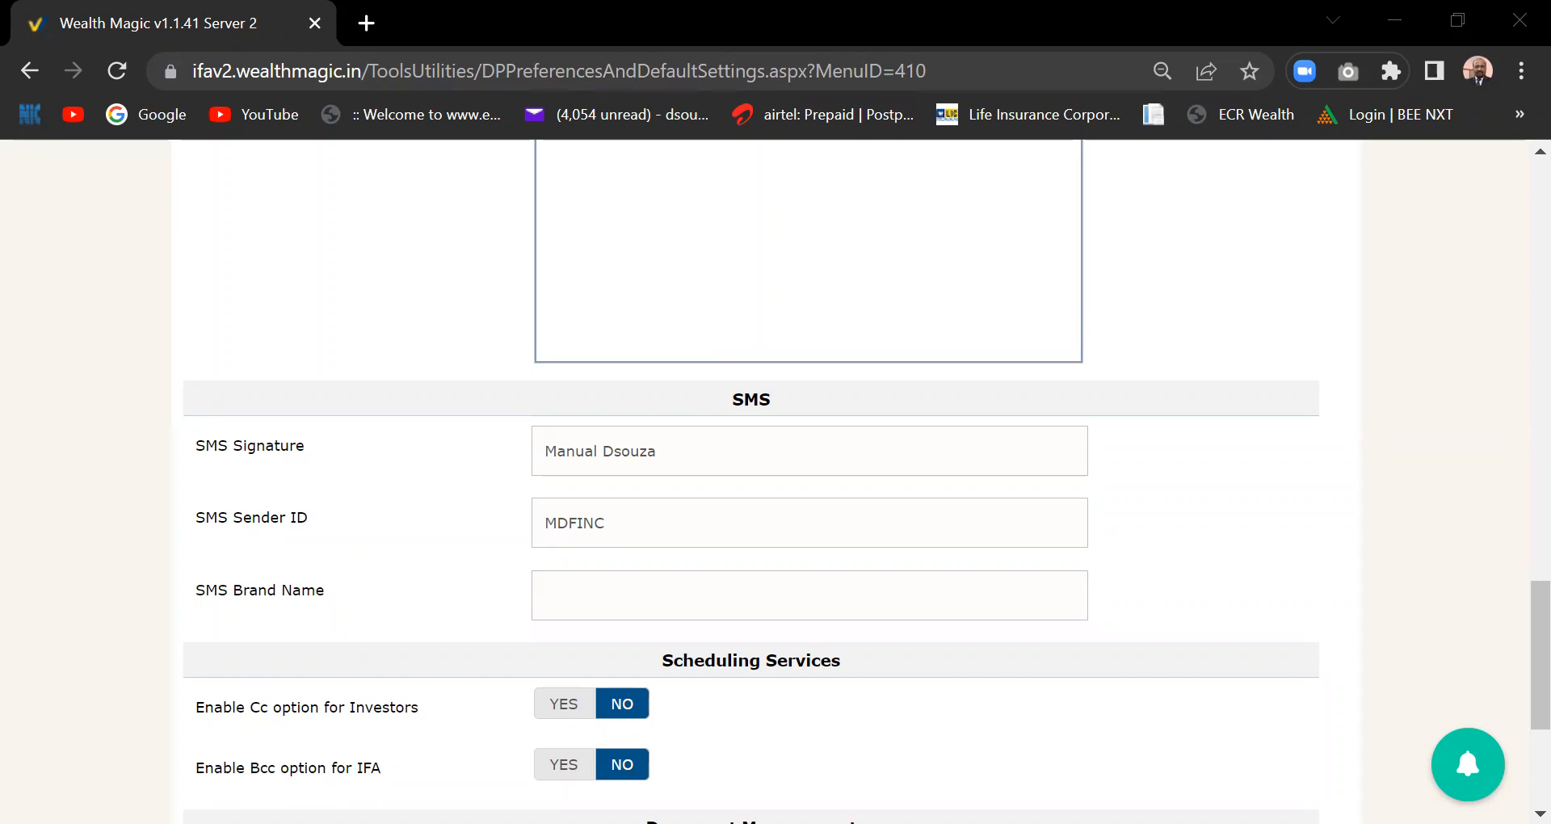
pyautogui.moveTo(1515, 606); pyautogui.dragTo(1519, 477)
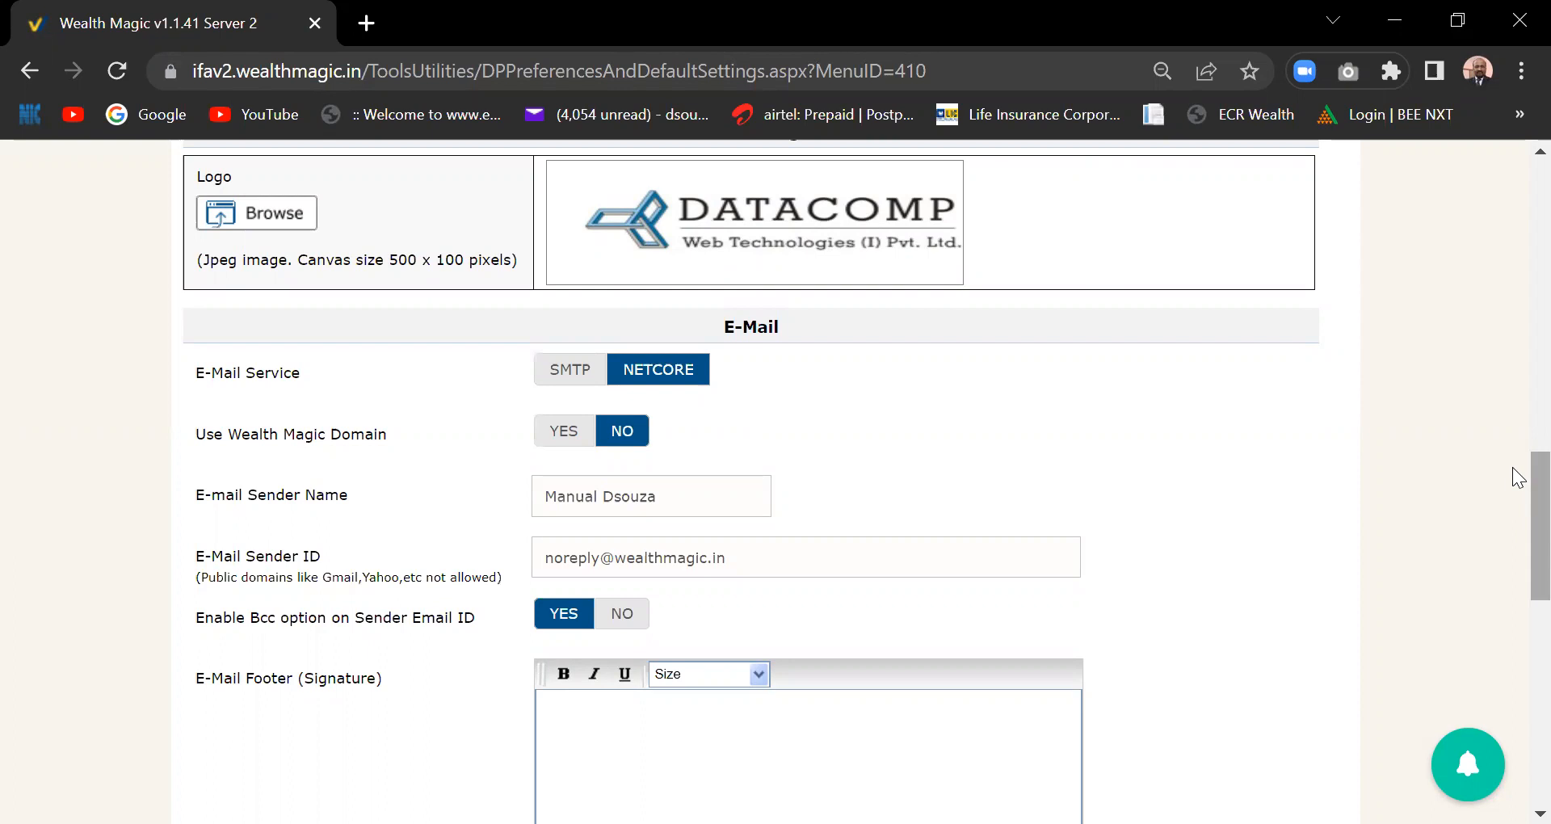
pyautogui.moveTo(1532, 507); pyautogui.dragTo(1533, 386)
pyautogui.scroll(-1, 1519, 396)
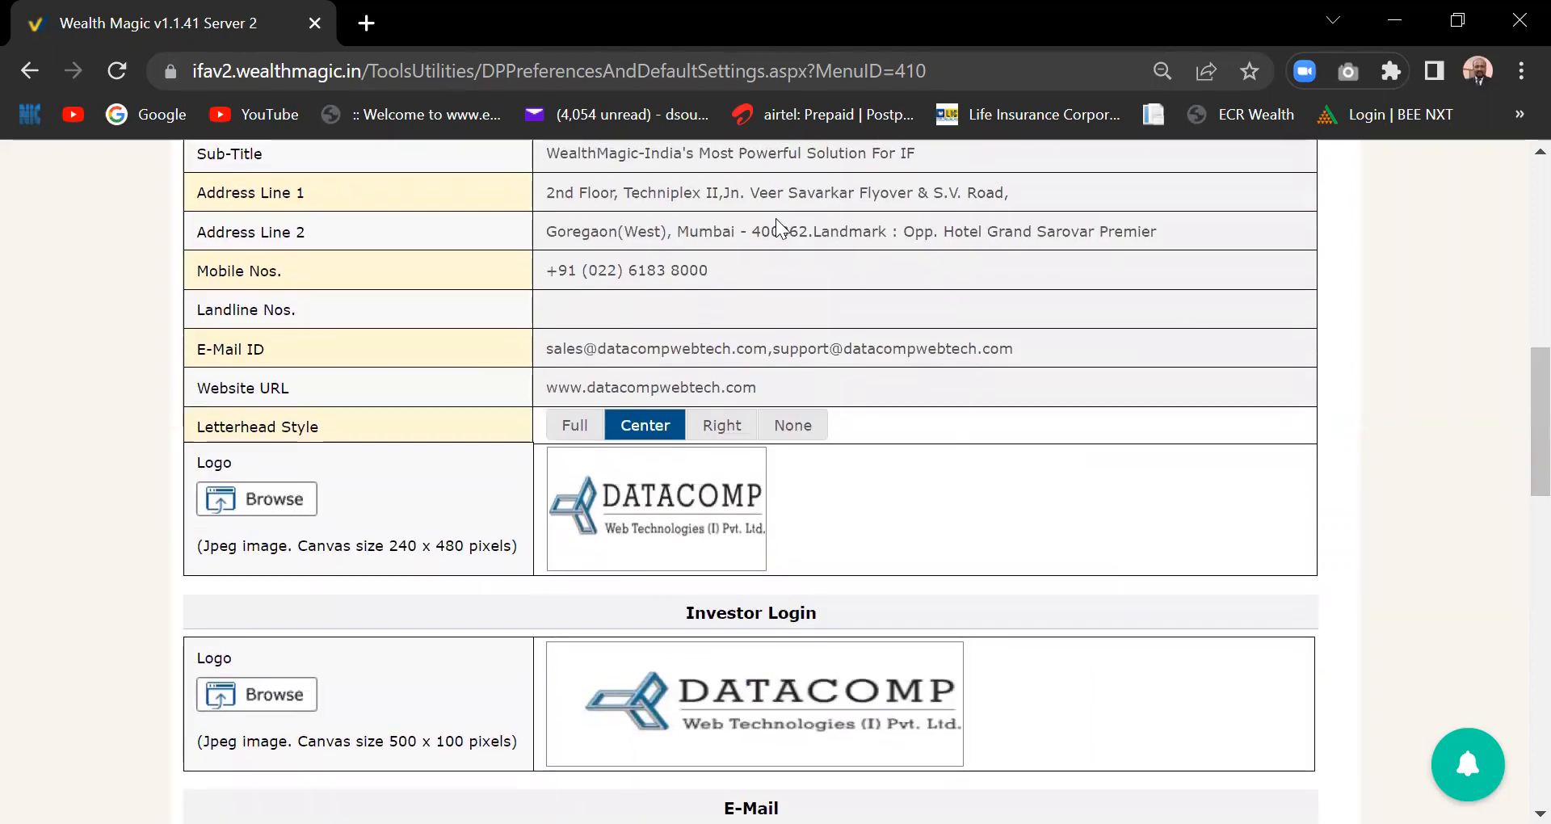
pyautogui.scroll(7, 1513, 456)
pyautogui.scroll(-3, 1518, 333)
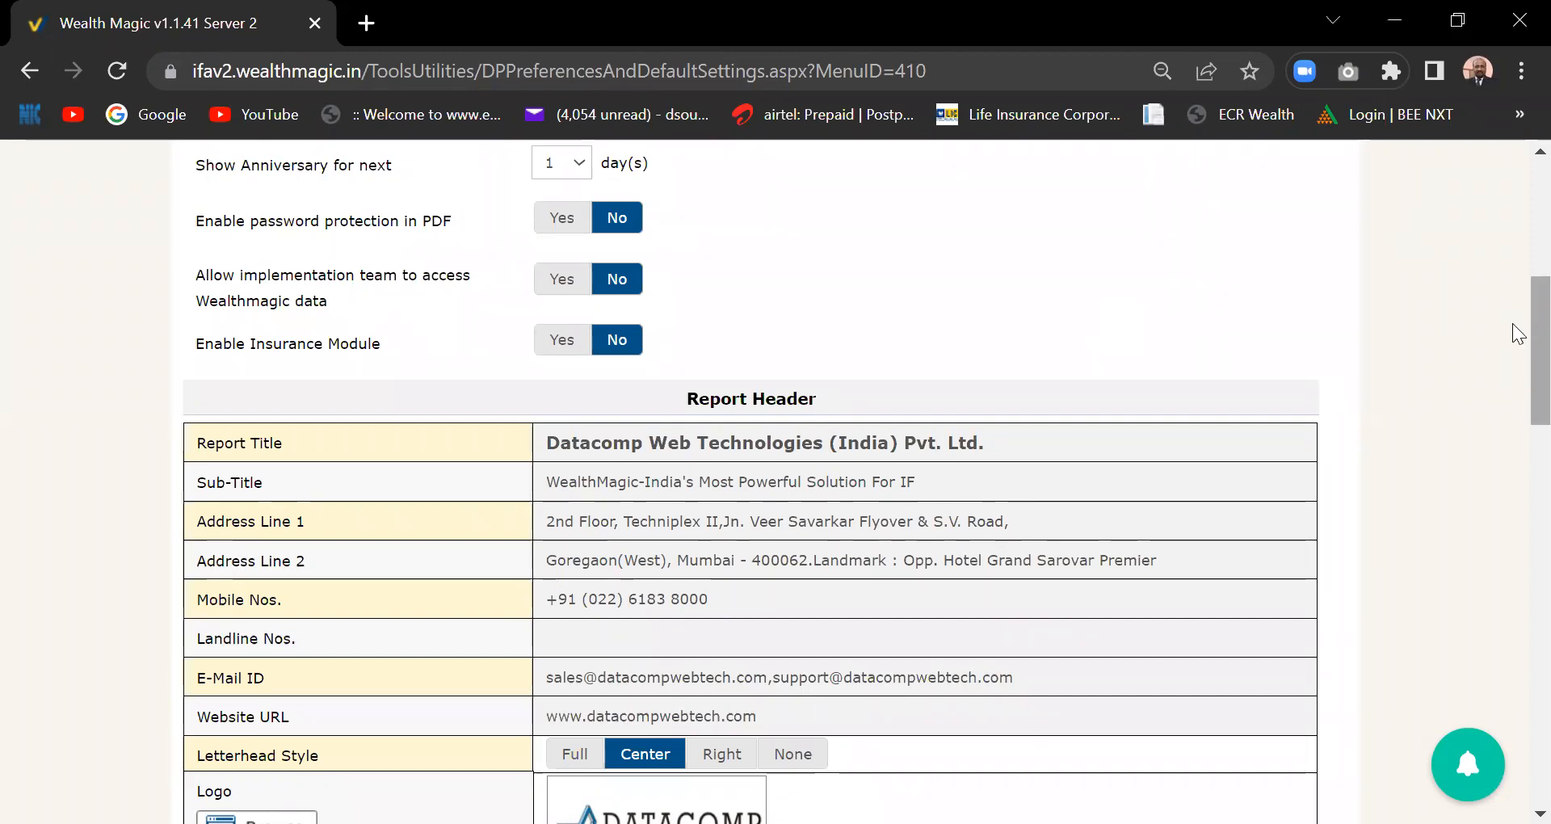
pyautogui.scroll(-2, 1512, 355)
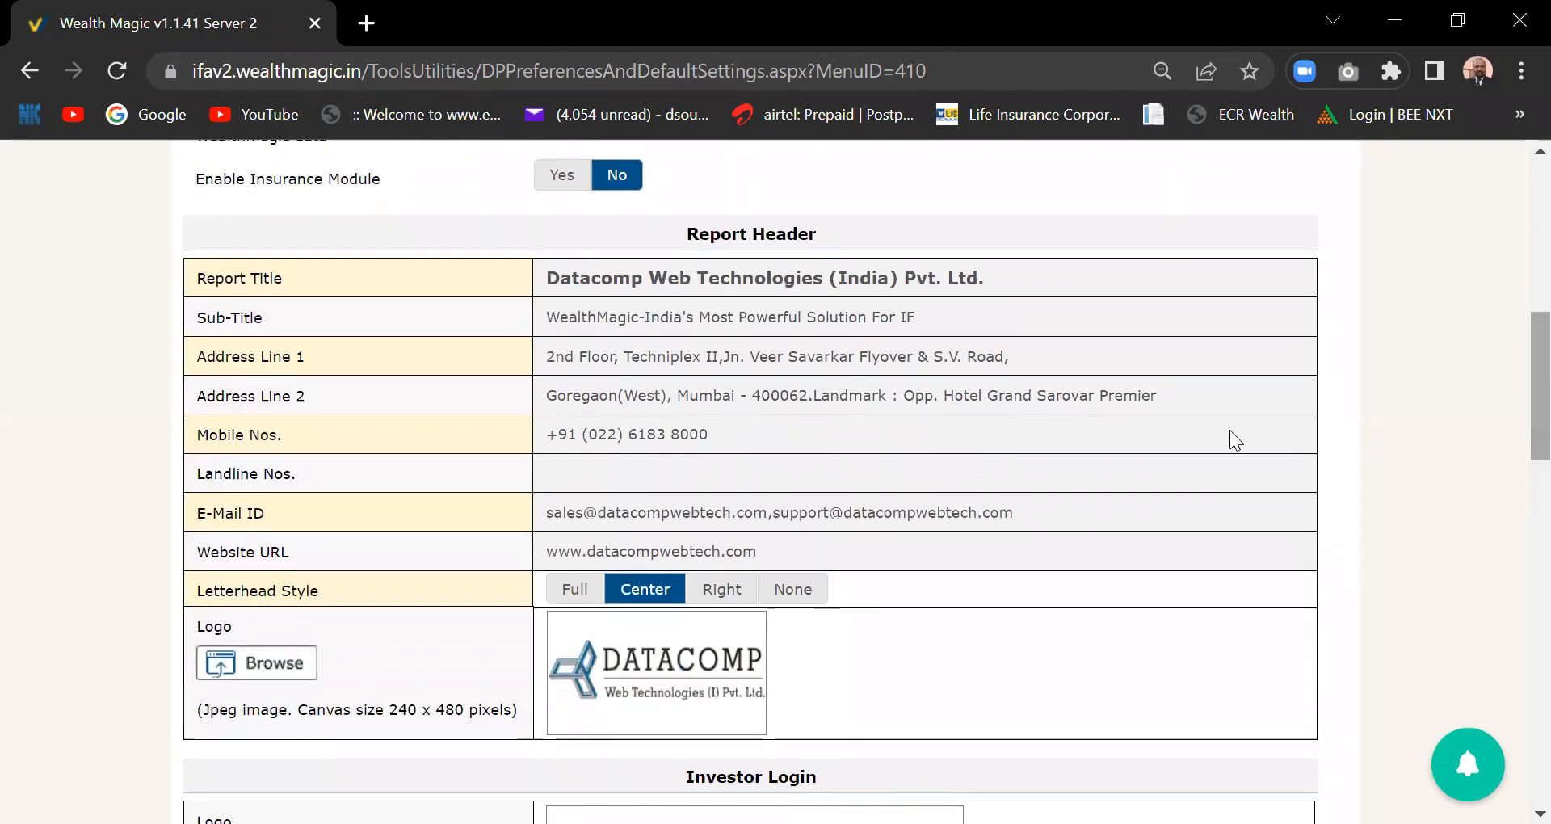
pyautogui.scroll(-2, 1002, 495)
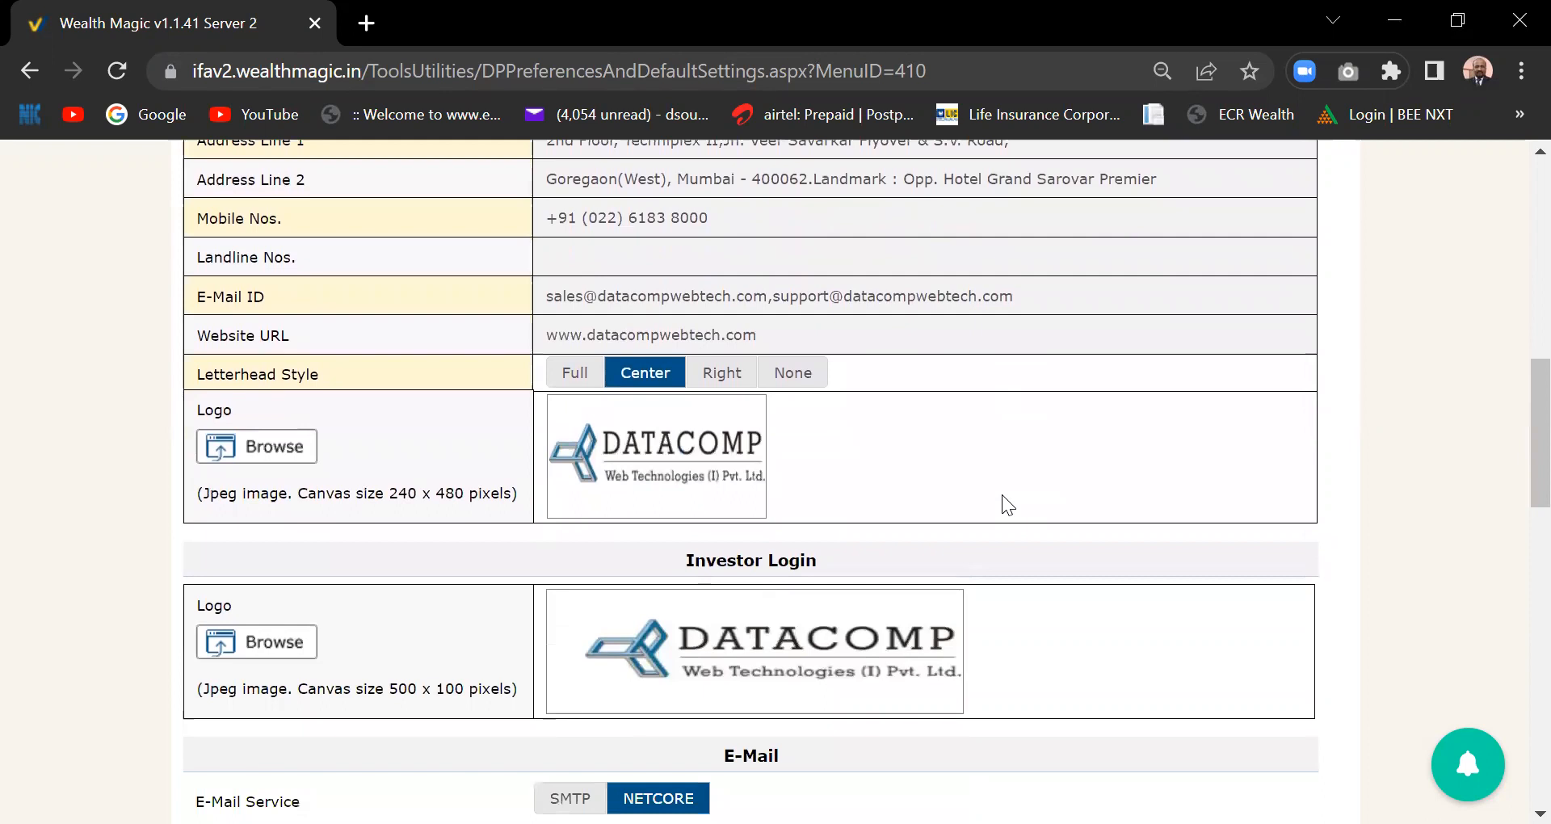
pyautogui.scroll(-2, 1002, 494)
pyautogui.scroll(-8, 1002, 494)
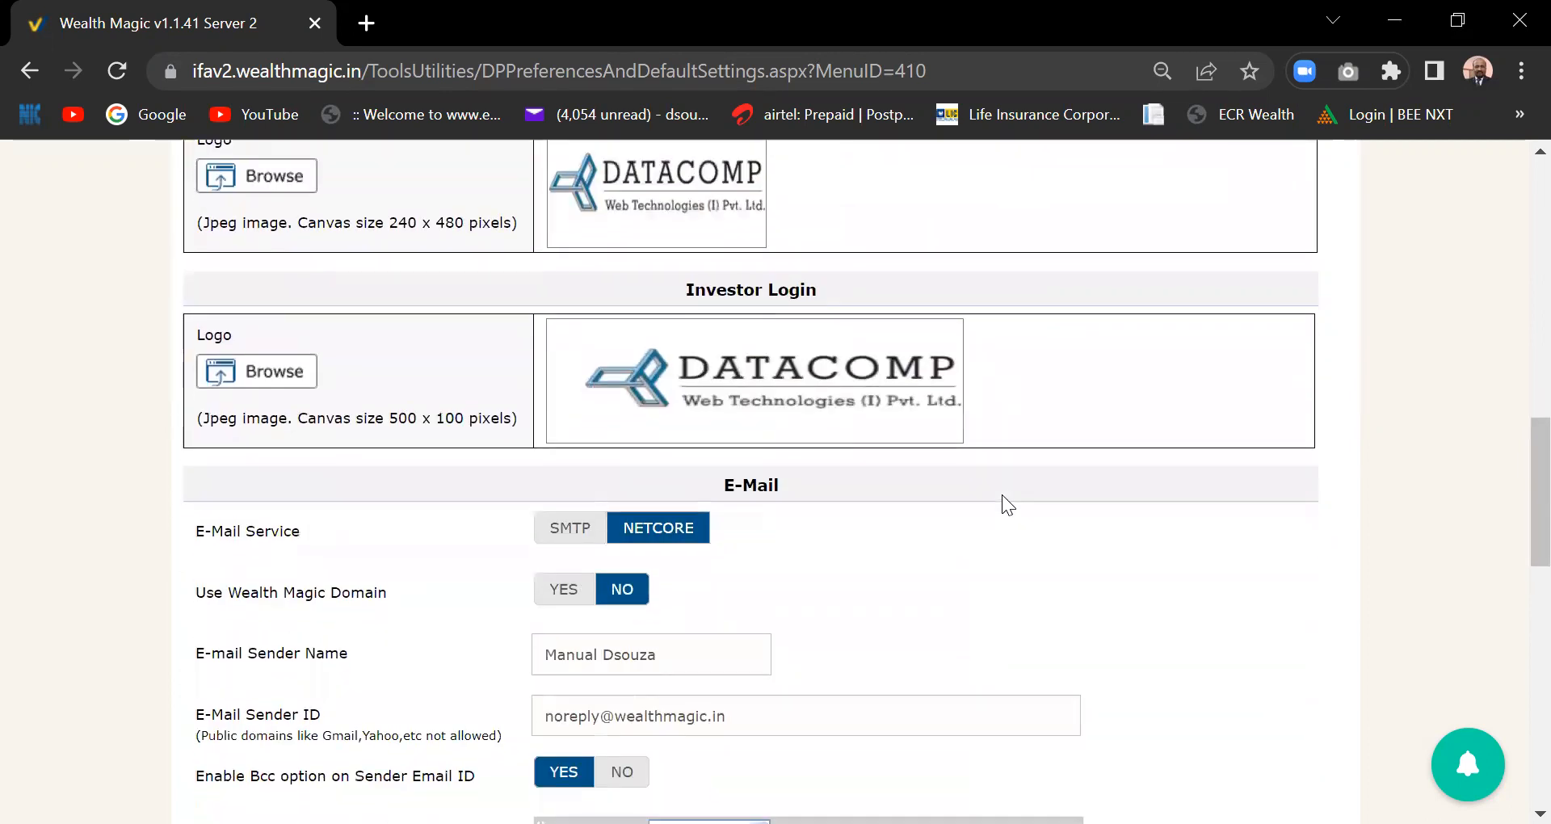
pyautogui.scroll(-6, 1004, 495)
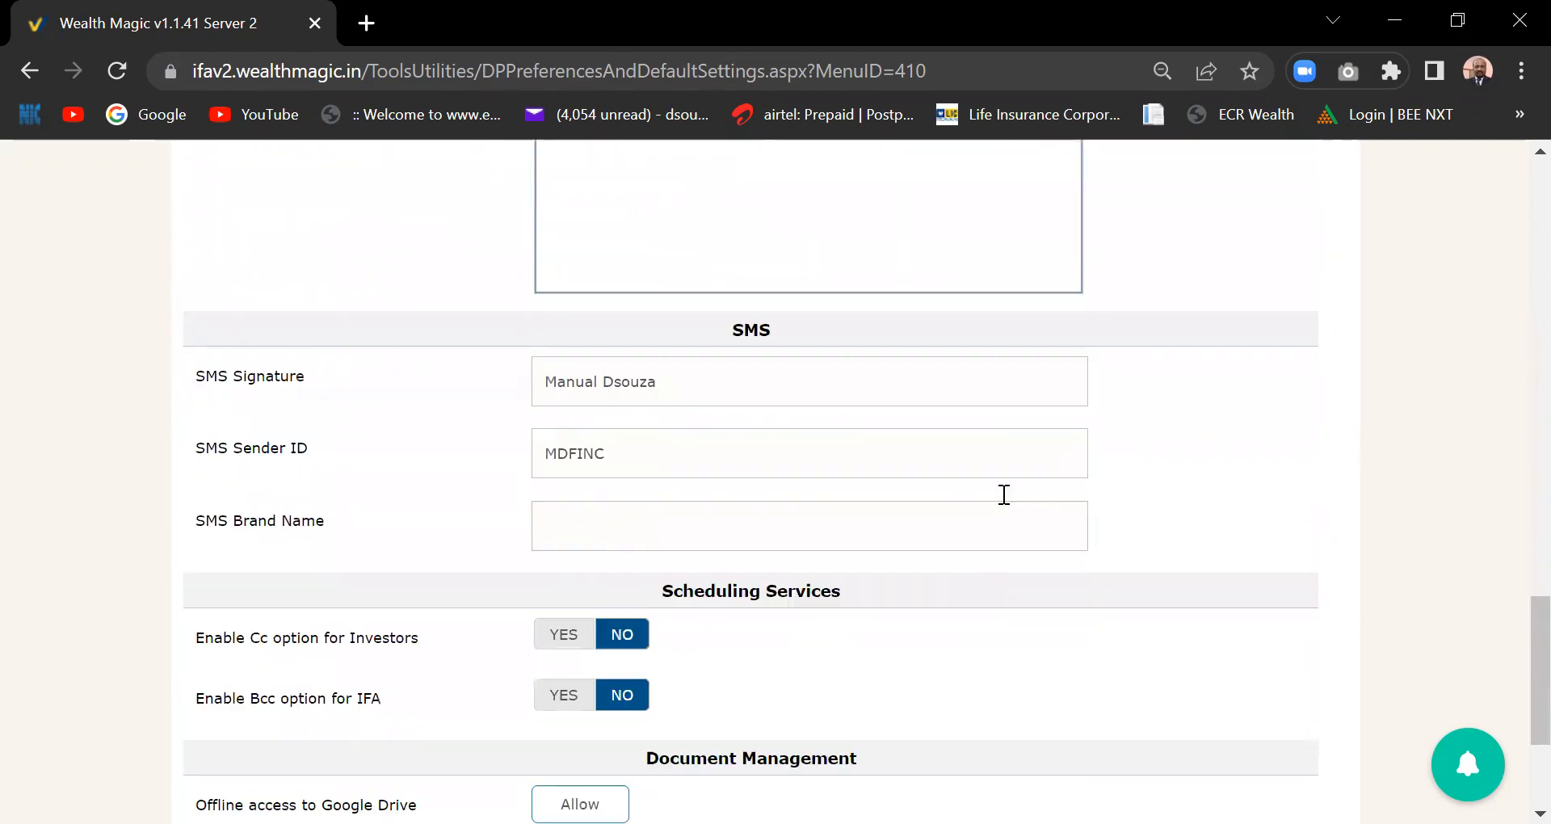
pyautogui.scroll(-1, 1002, 494)
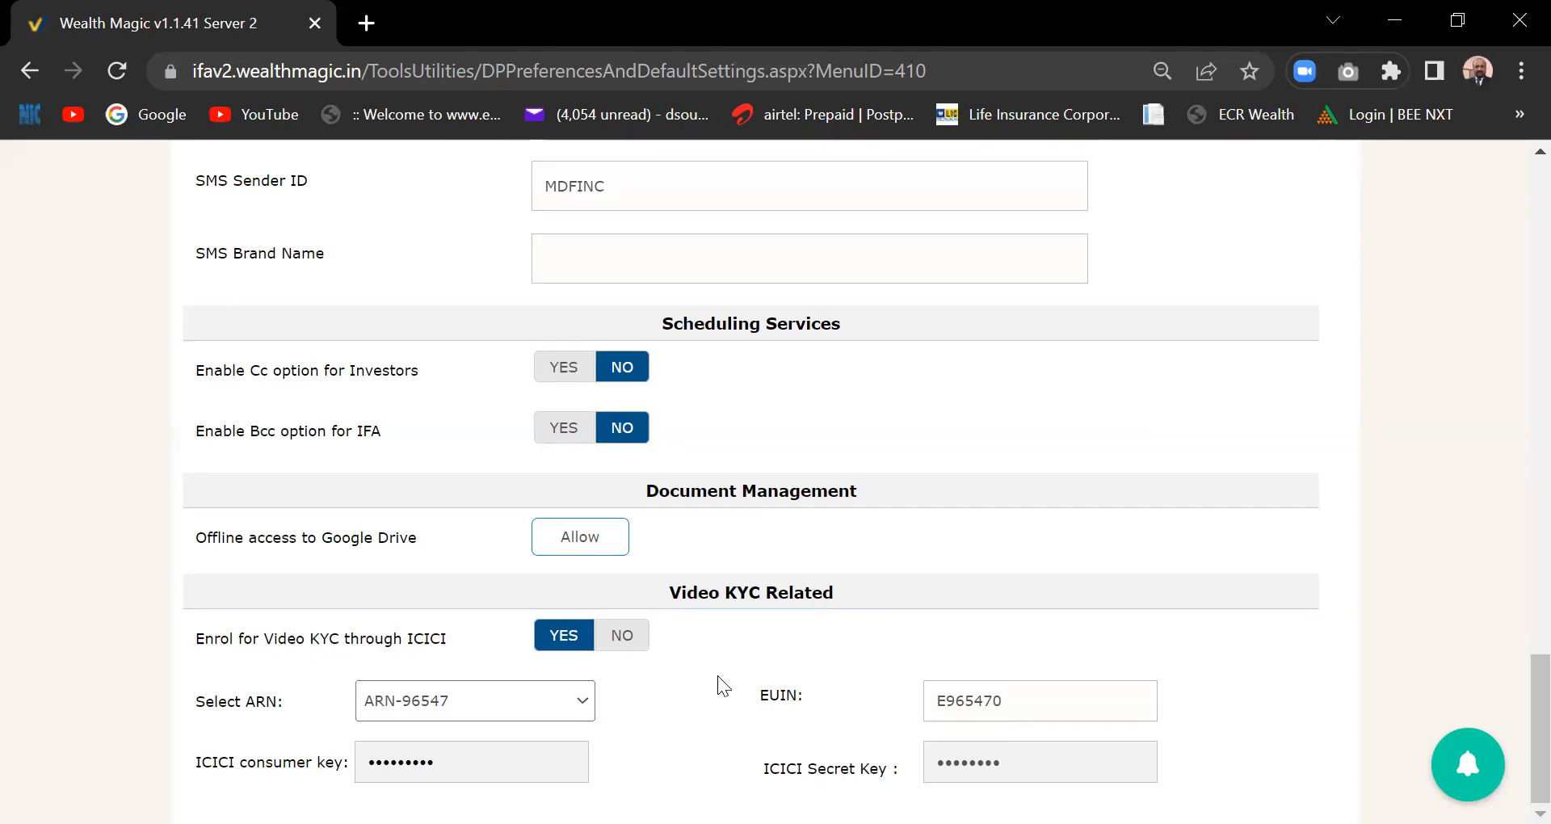
# - Return to the top of the page and switch to the Pre-Sales settings
pyautogui.moveTo(1540, 791); pyautogui.dragTo(1511, 292)
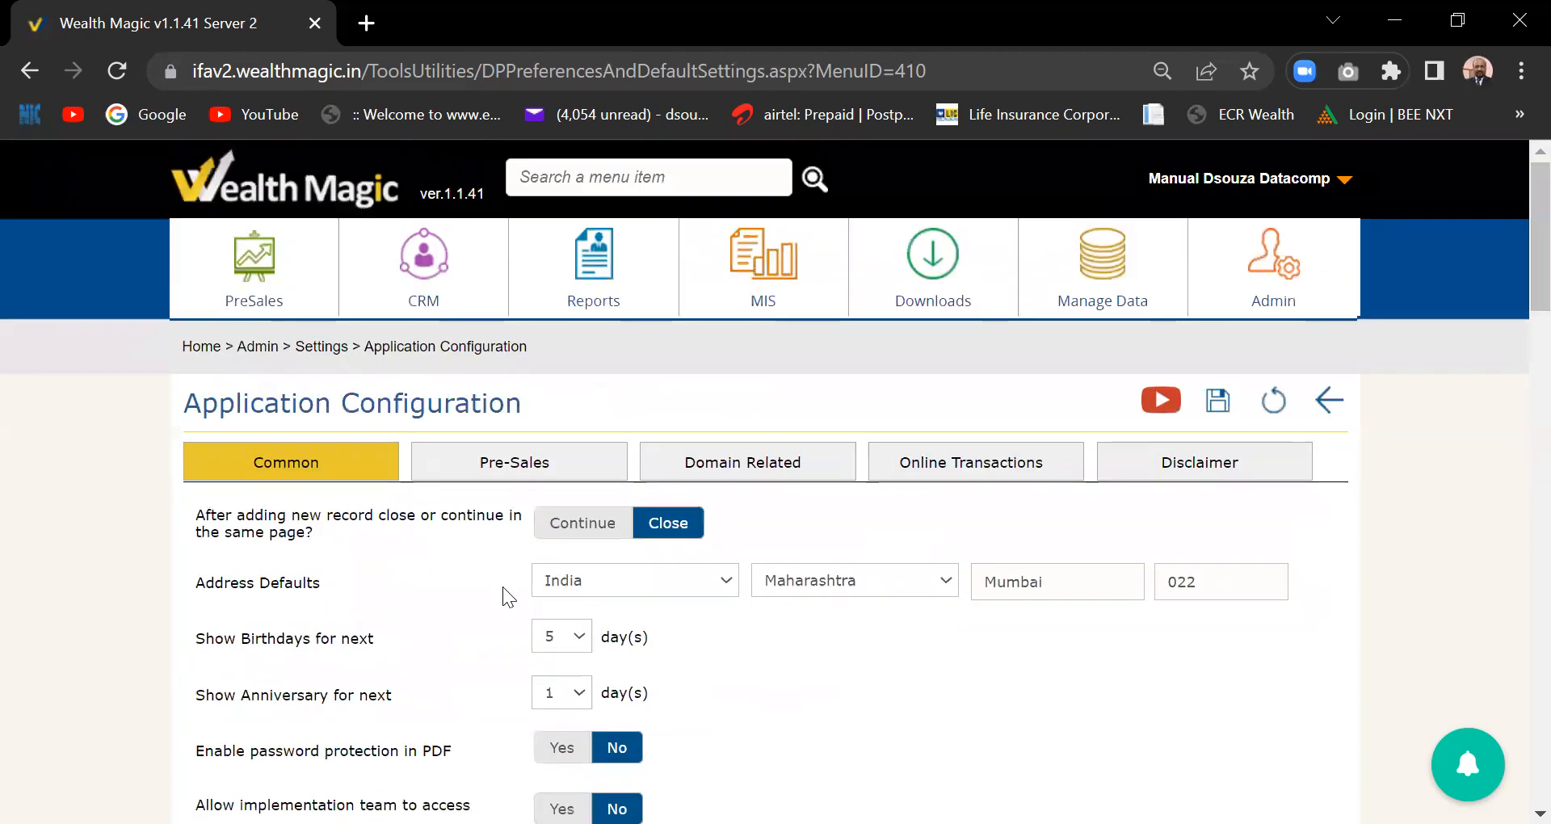
pyautogui.click(509, 469)
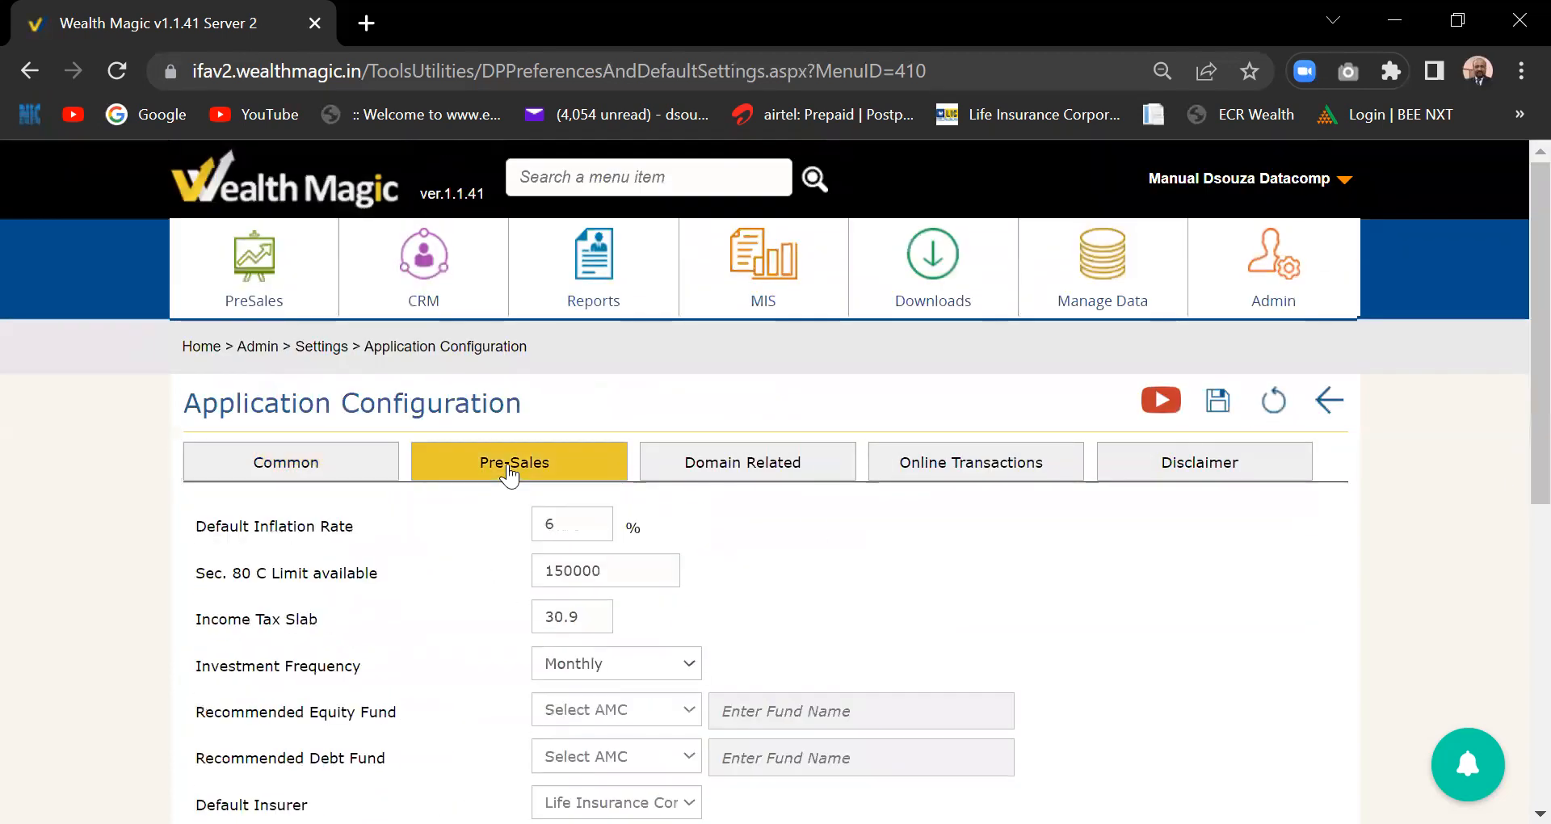
pyautogui.scroll(-4, 1514, 274)
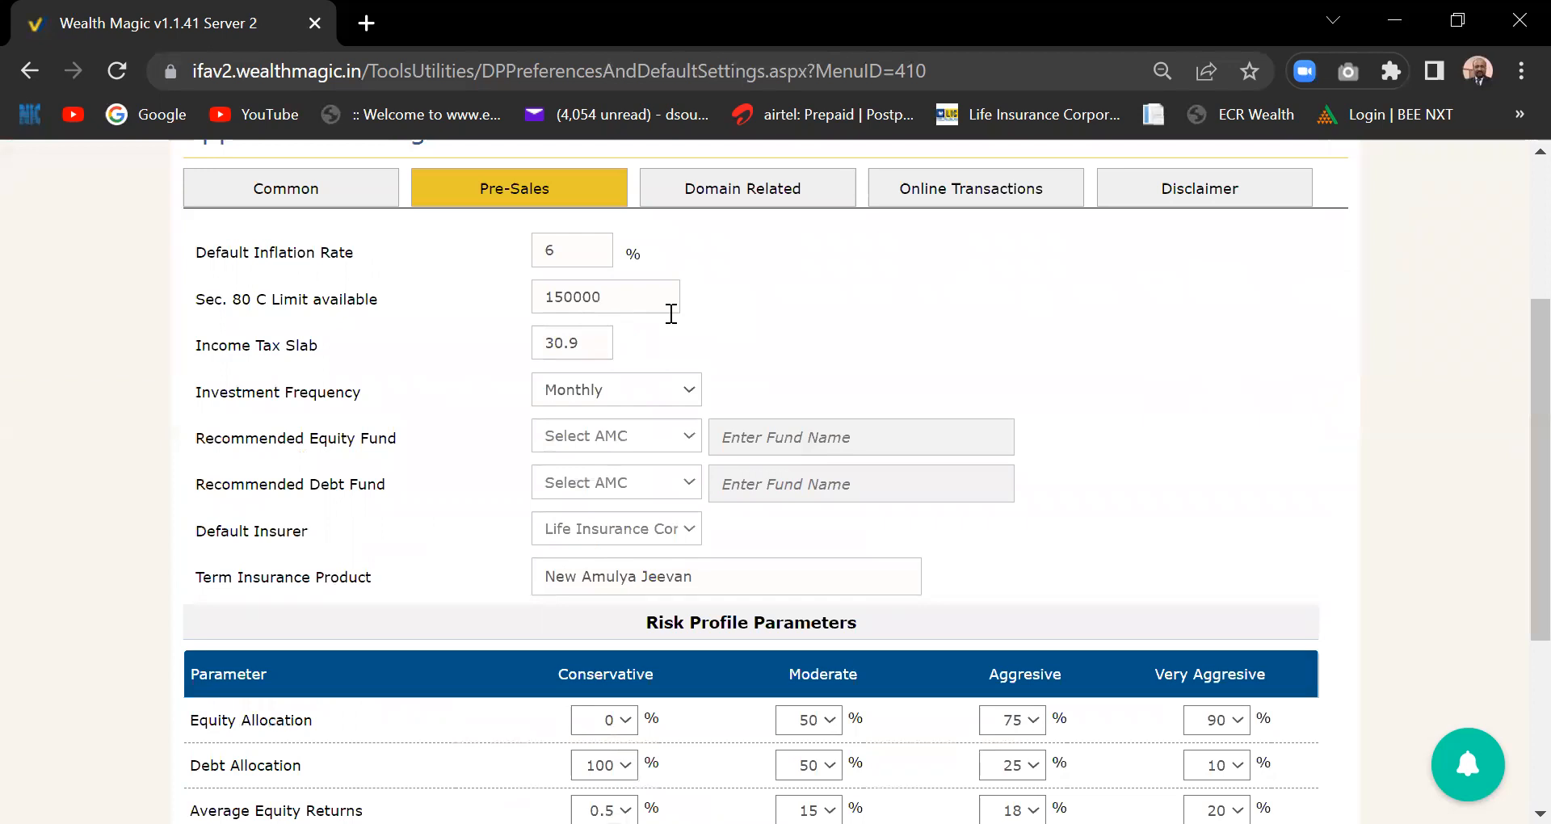
# - Inspect the Sec. 80 C Limit (150000) and Income Tax Slab (30.9) values
pyautogui.click(616, 299)
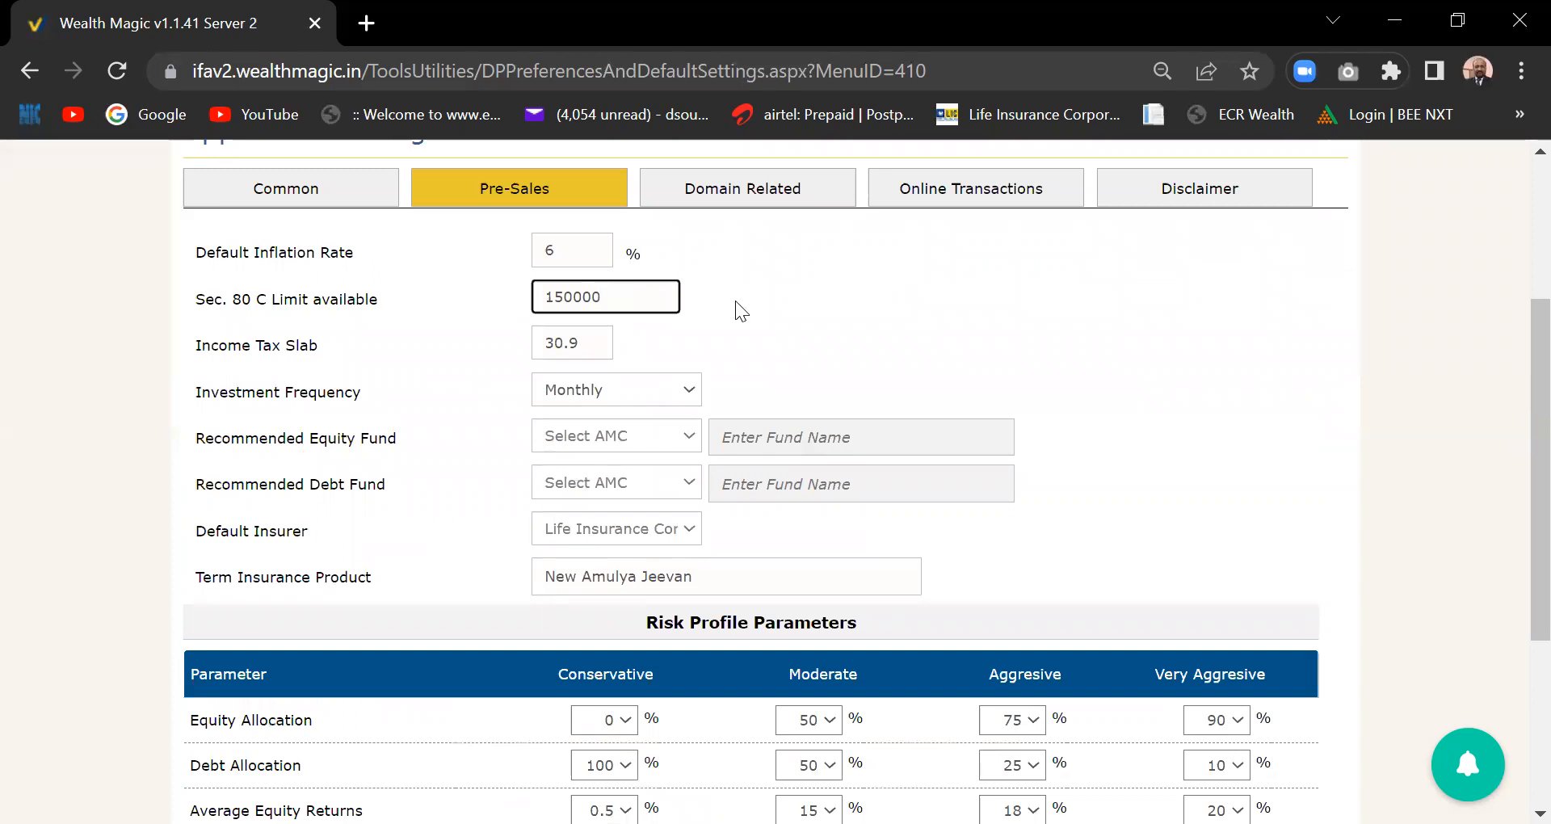
pyautogui.click(907, 359)
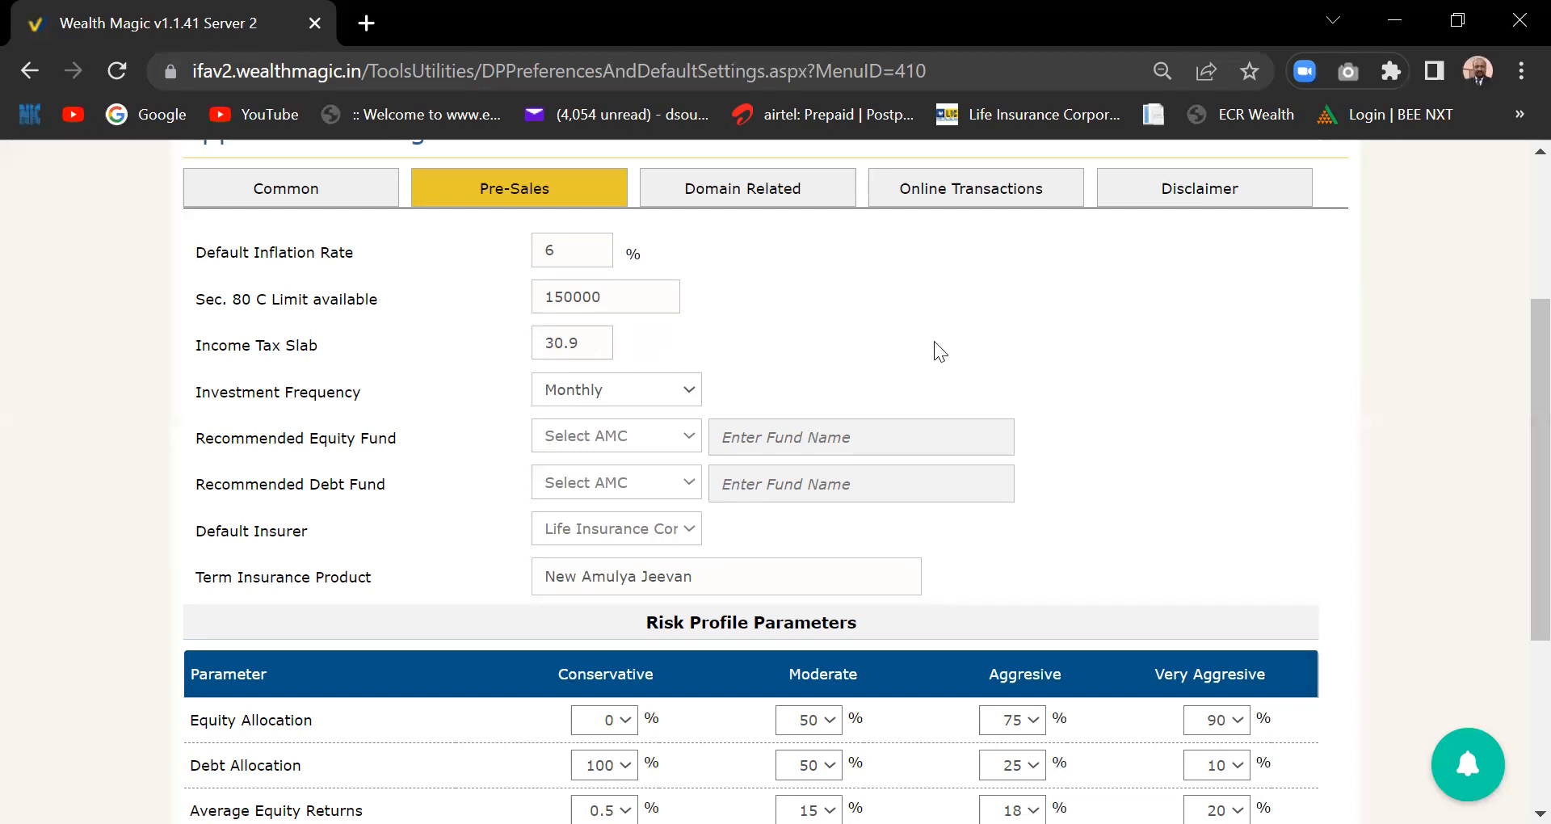
pyautogui.click(595, 343)
pyautogui.click(698, 157)
pyautogui.click(1393, 32)
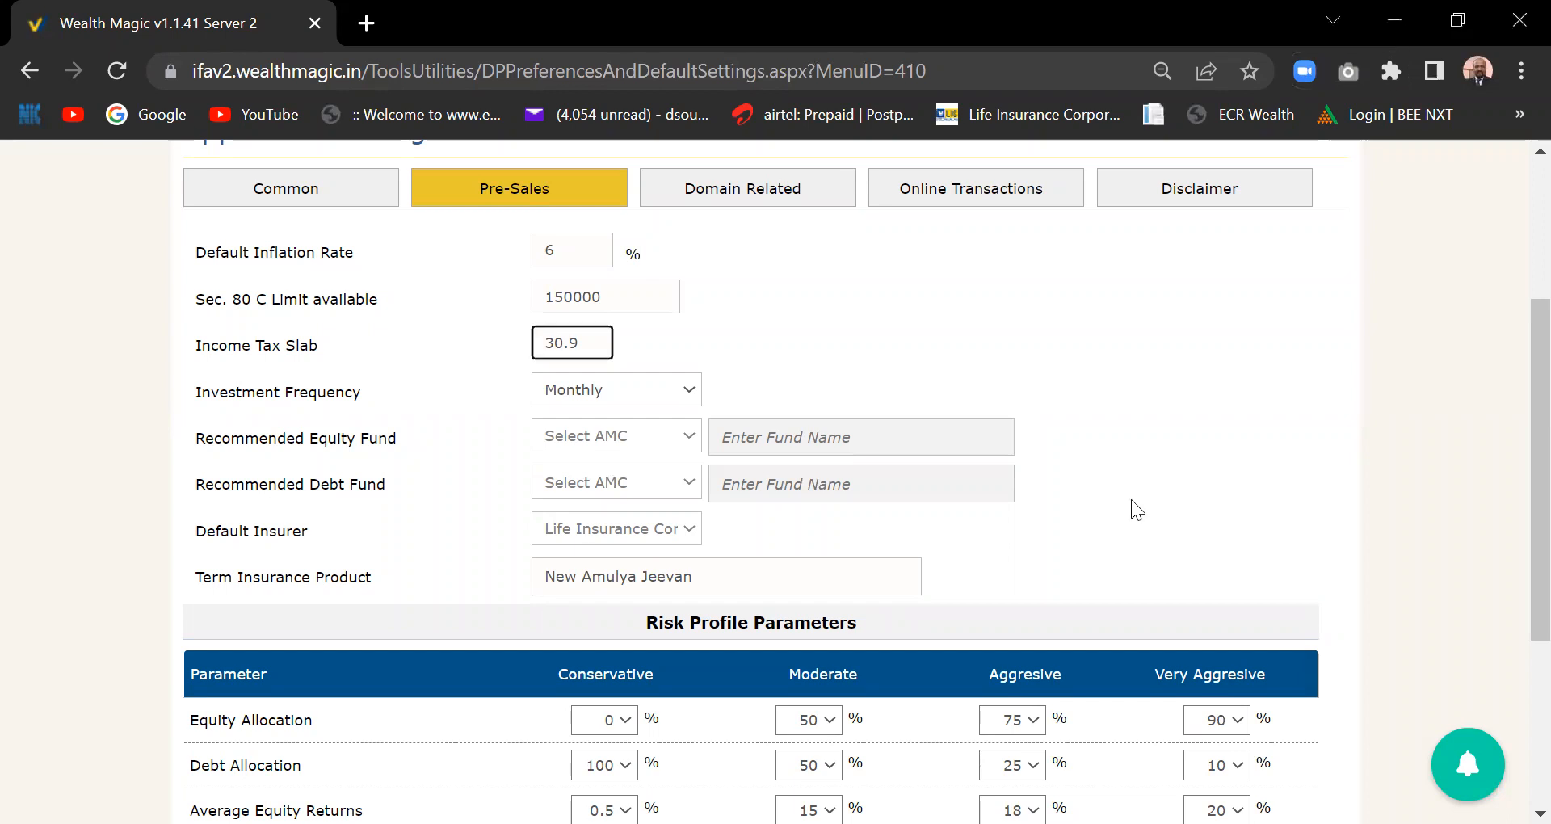
pyautogui.click(768, 325)
pyautogui.scroll(-1, 1517, 372)
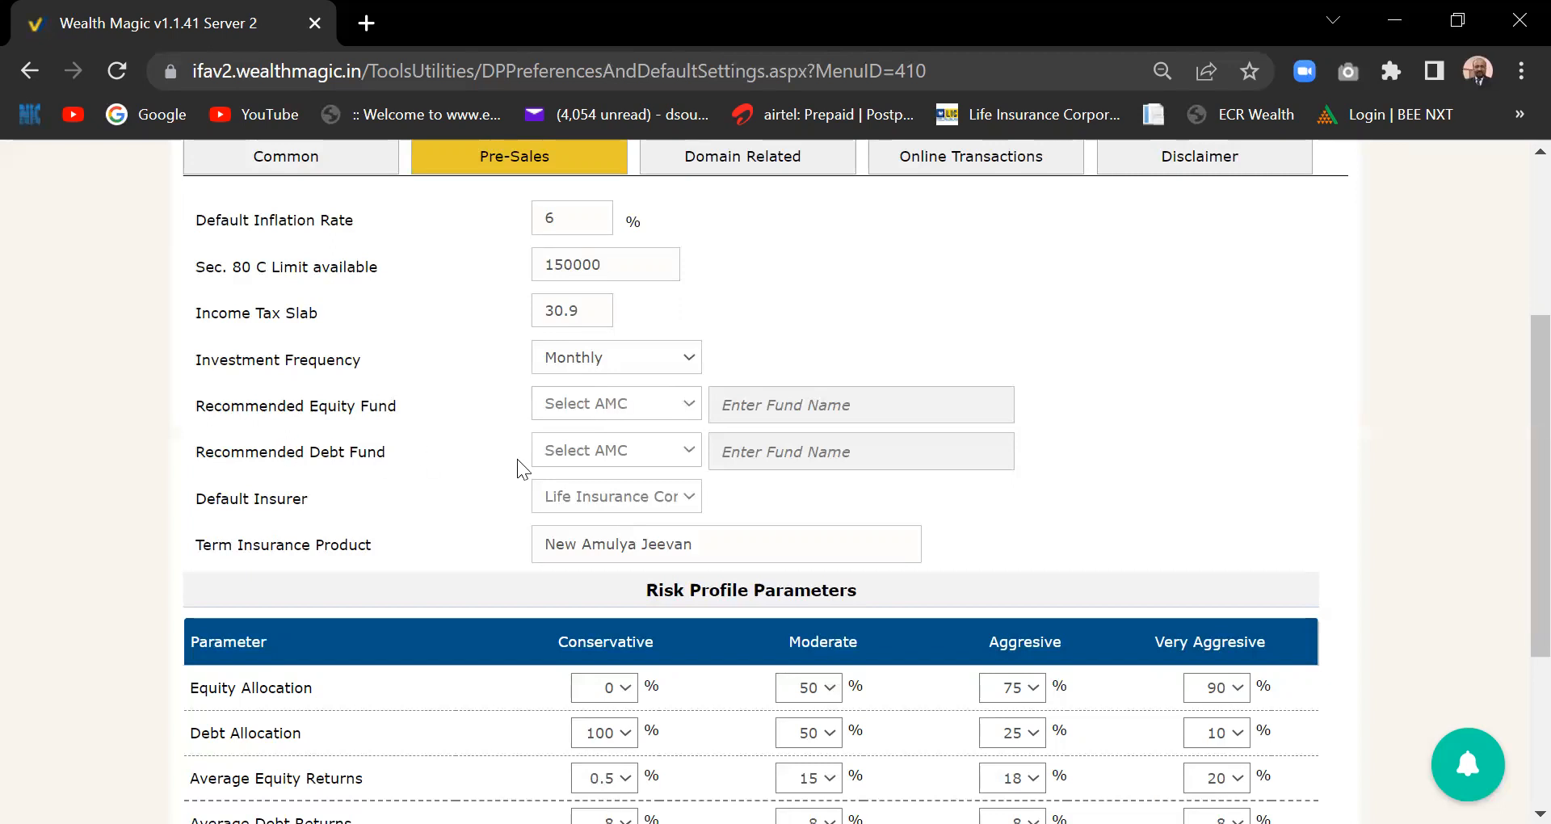
# - Choose Axis as the Recommended Equity Fund AMC and enter fund name 'axis bluechip'
pyautogui.click(688, 412)
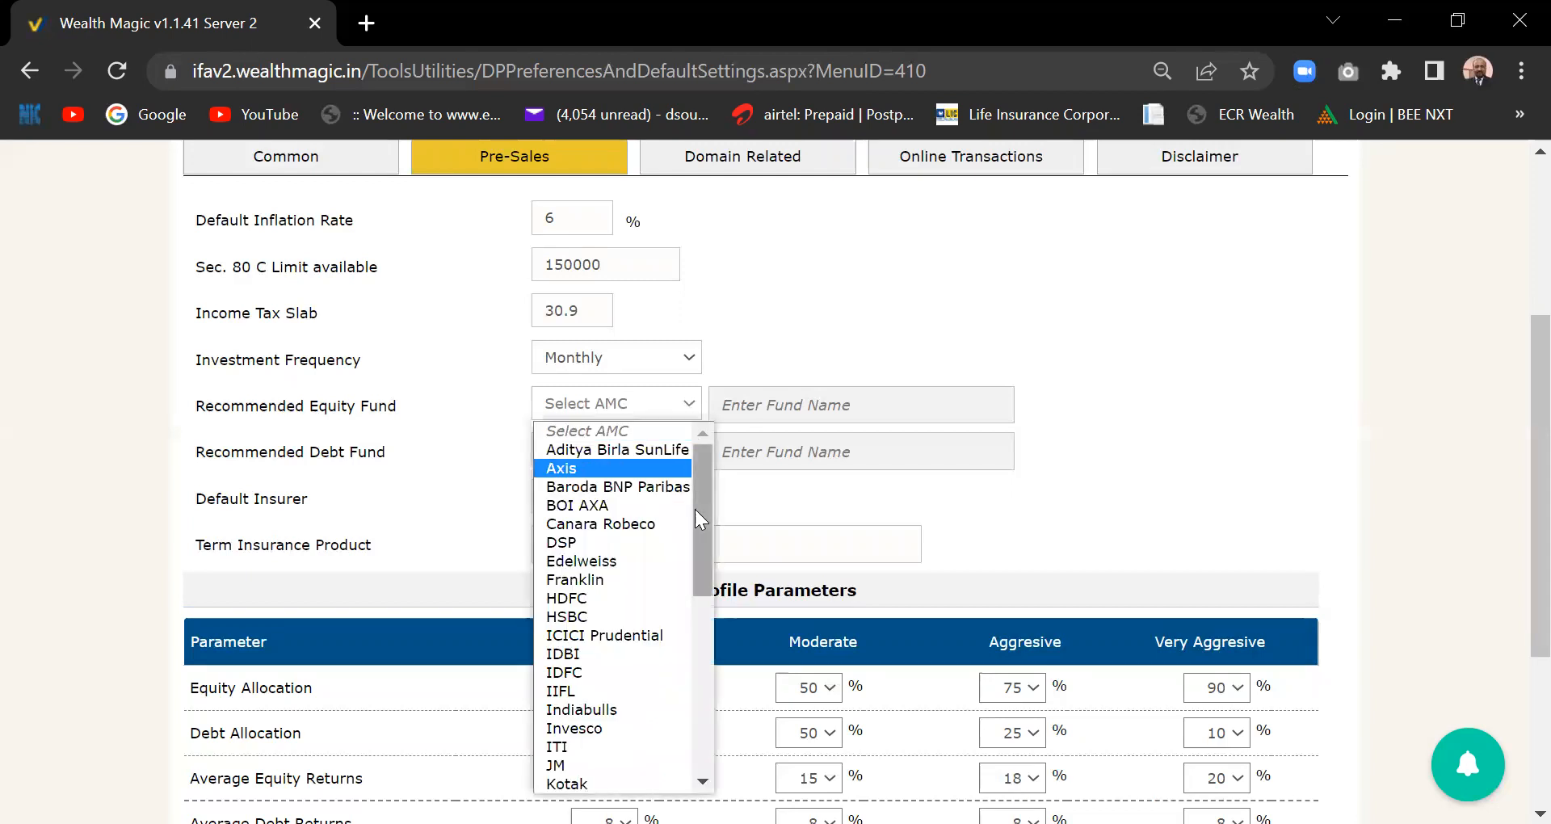
pyautogui.click(620, 471)
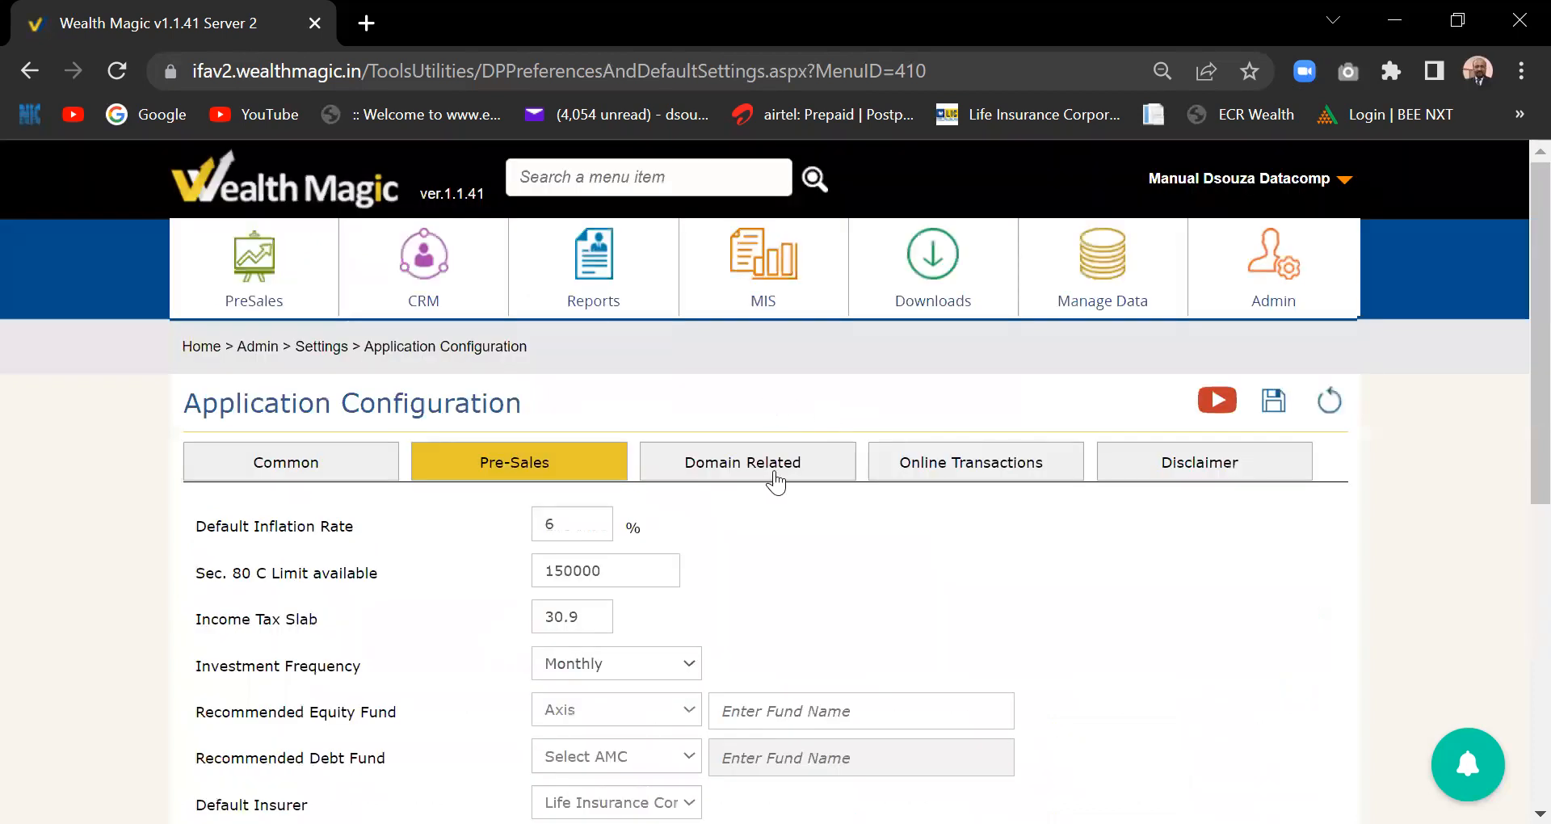
pyautogui.scroll(-5, 1511, 282)
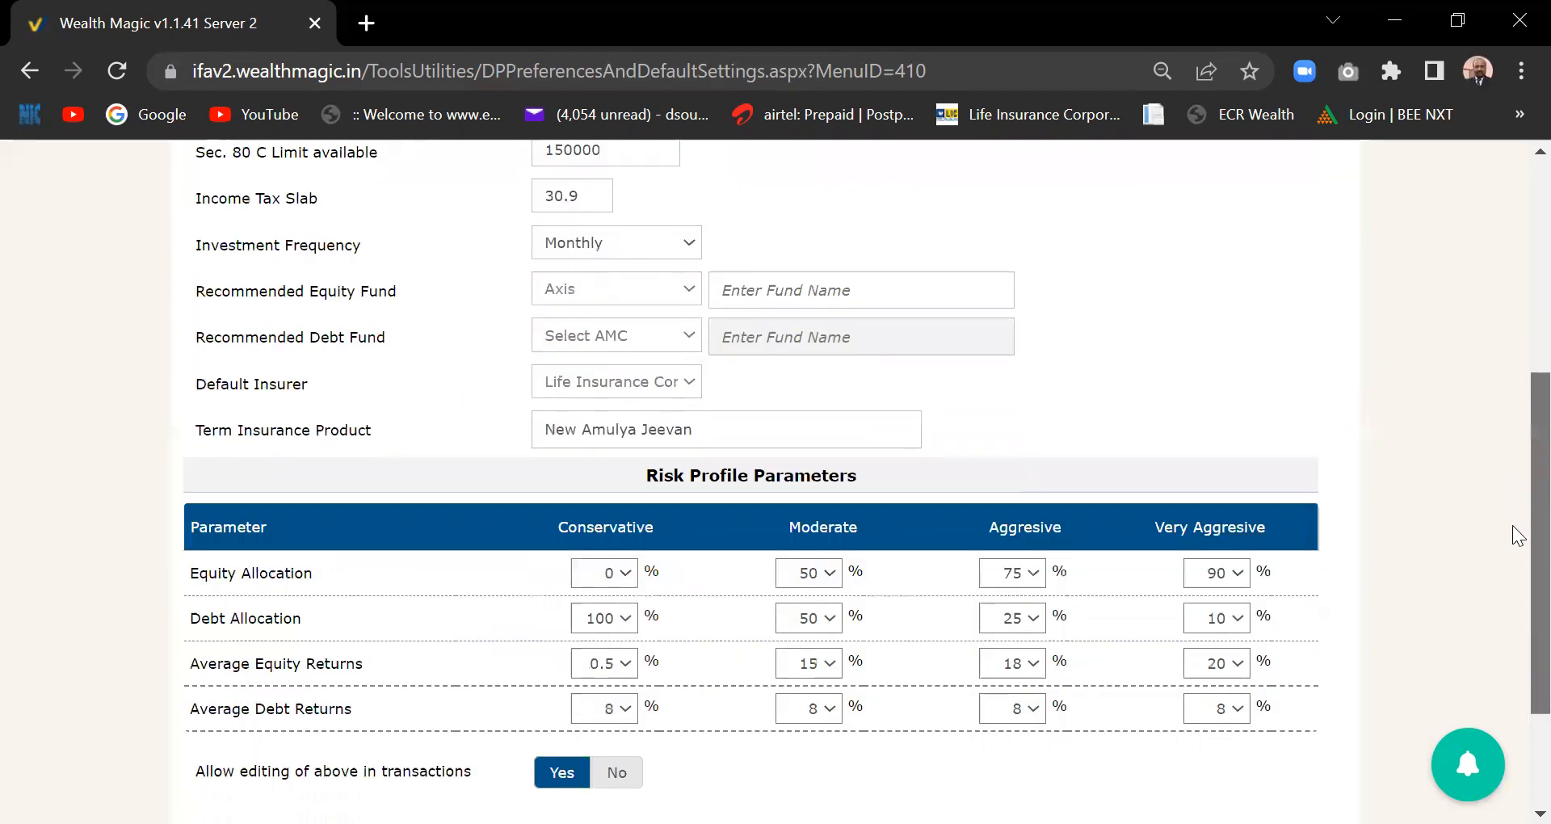
pyautogui.scroll(-2, 1518, 529)
pyautogui.scroll(2, 1517, 525)
pyautogui.click(791, 317)
pyautogui.write('equity')
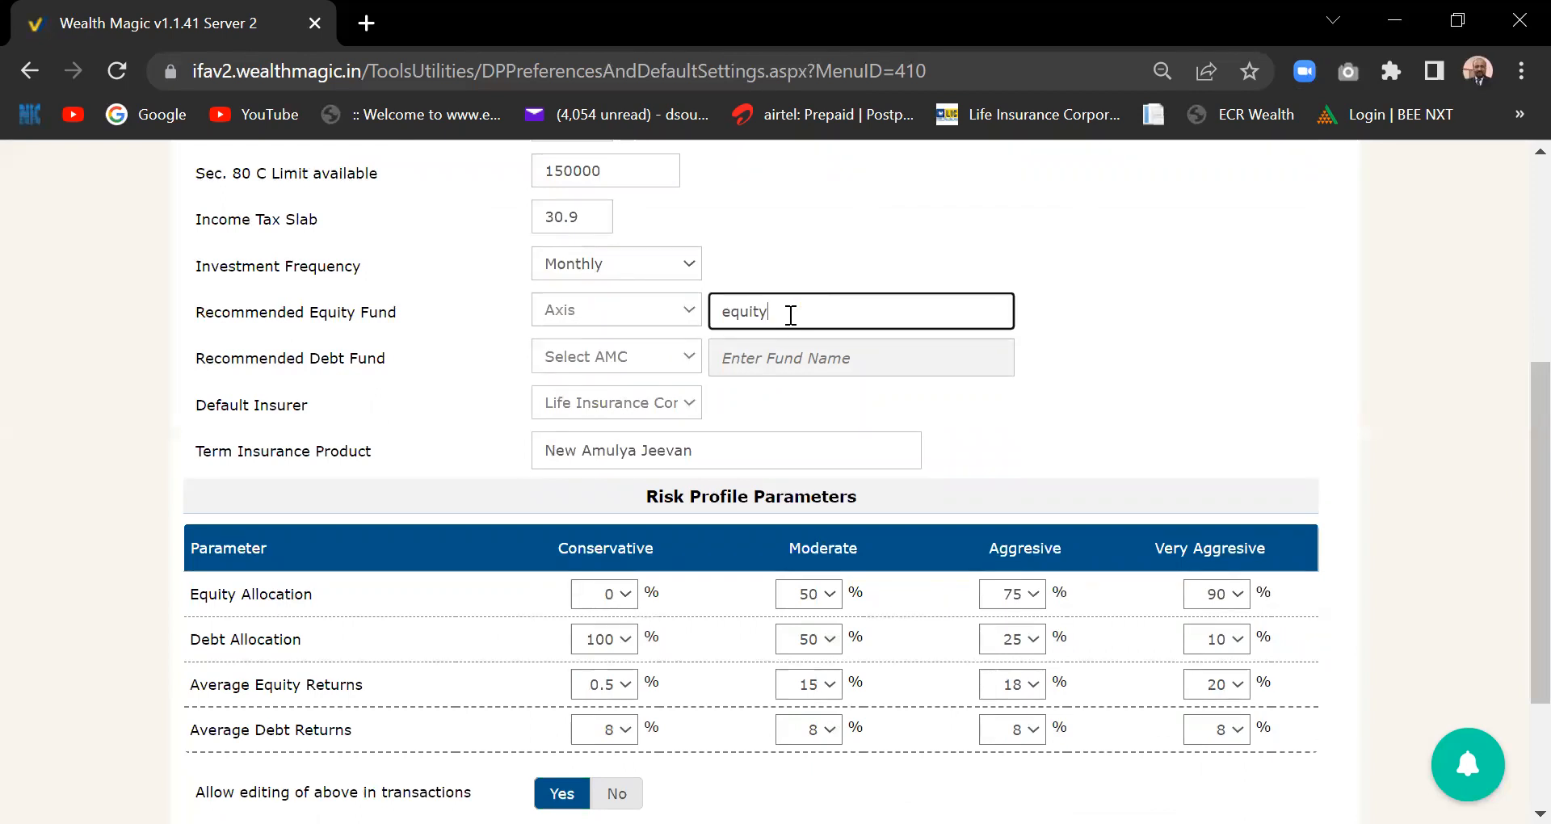
pyautogui.press('BackSpace')
pyautogui.press('BackSpace')
pyautogui.press('BackSpace')
pyautogui.press('BackSpace')
pyautogui.press('BackSpace')
pyautogui.write('axis bluechip')
# - Choose Axis as the AMC for the Recommended Debt Fund
pyautogui.click(624, 366)
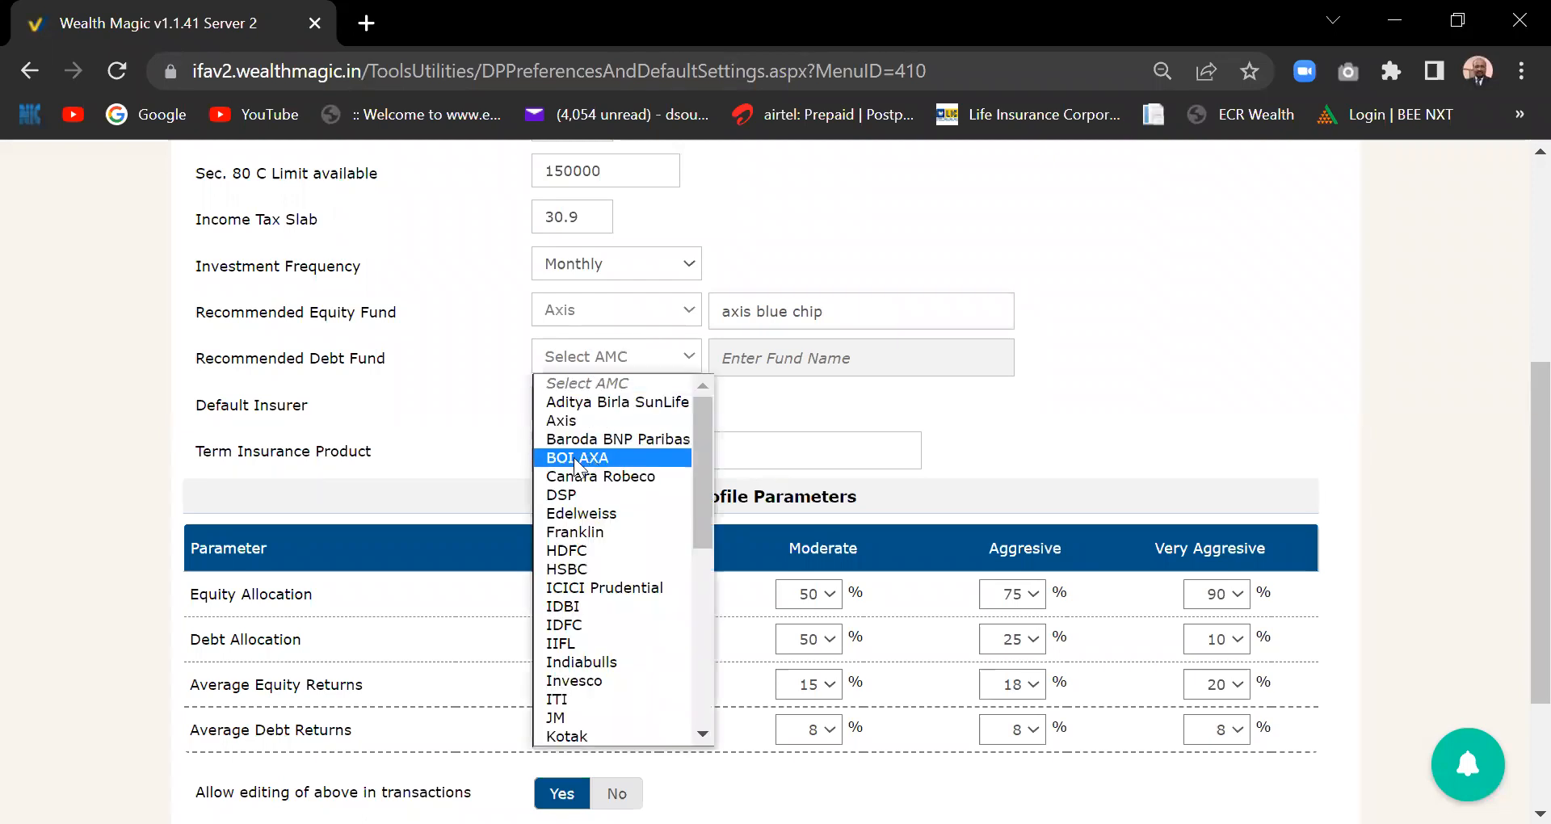
pyautogui.click(602, 421)
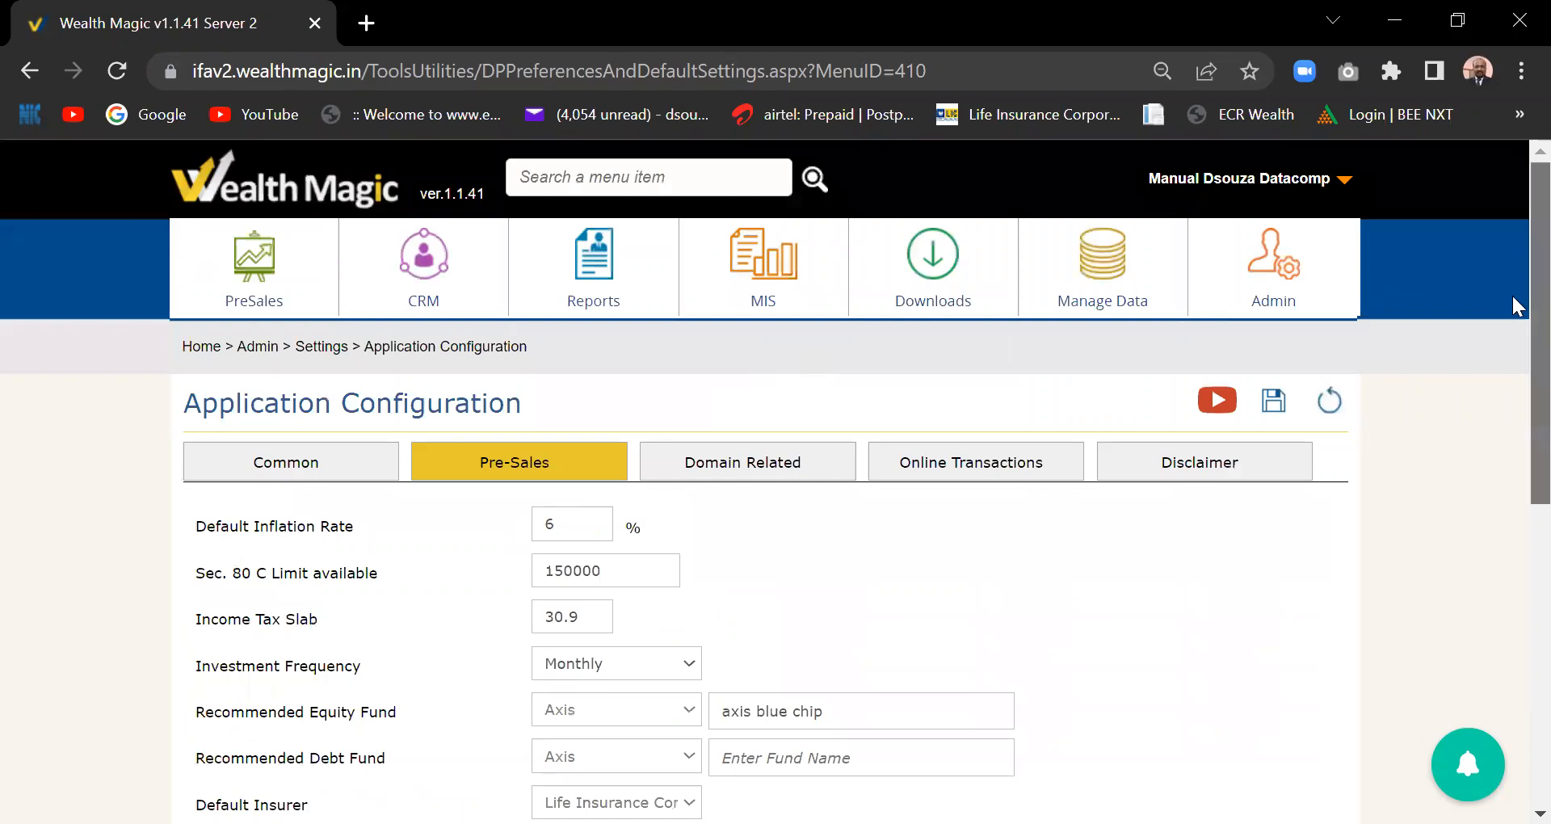
pyautogui.scroll(-7, 1513, 296)
pyautogui.scroll(2, 1519, 530)
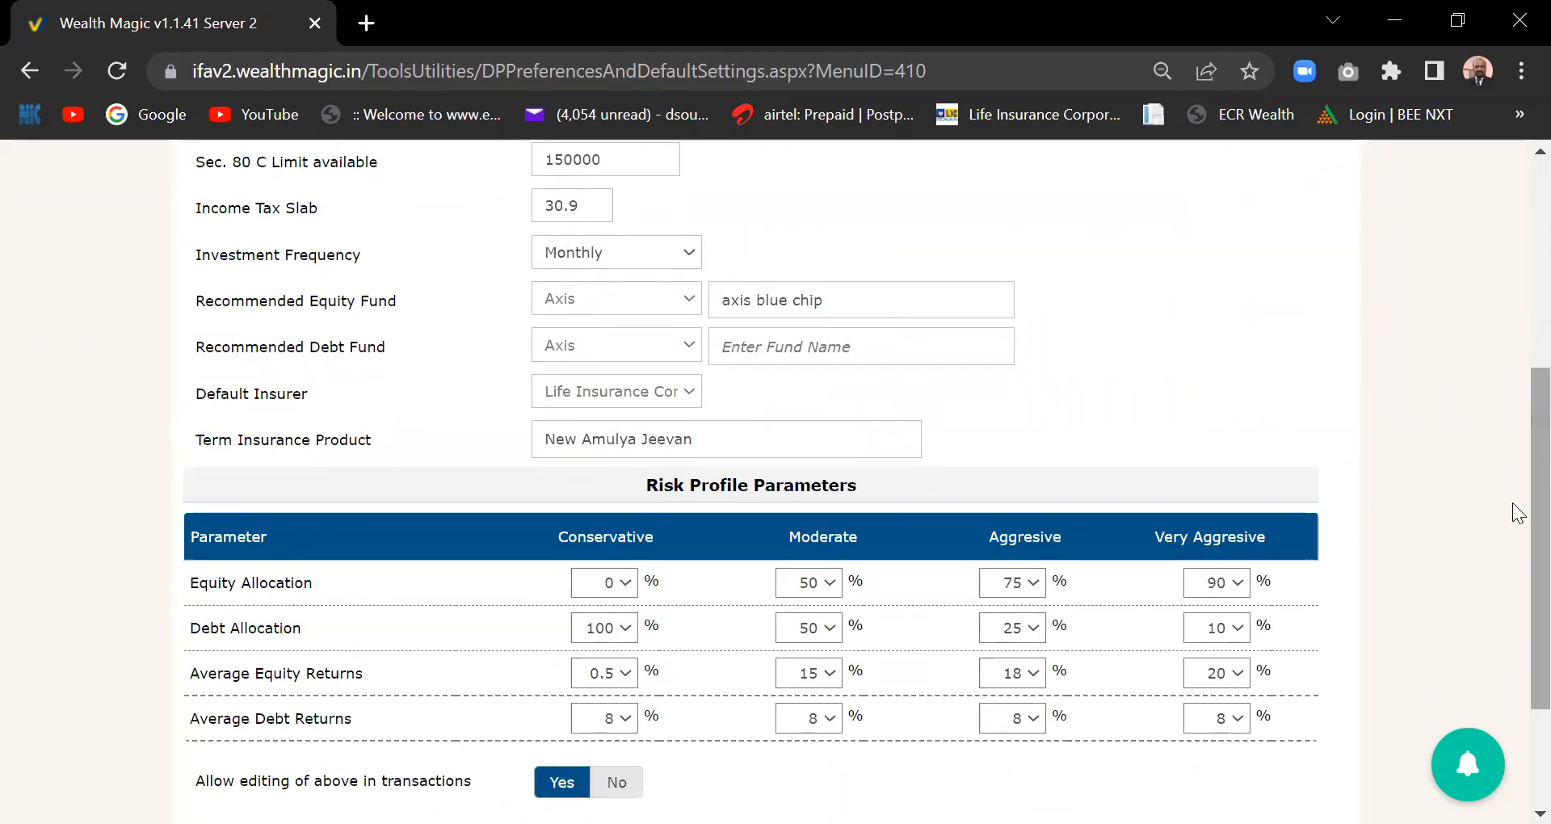
# - Try typing text such as 'equi' and 'axis' into the debt fund name box, then erase it
pyautogui.click(798, 347)
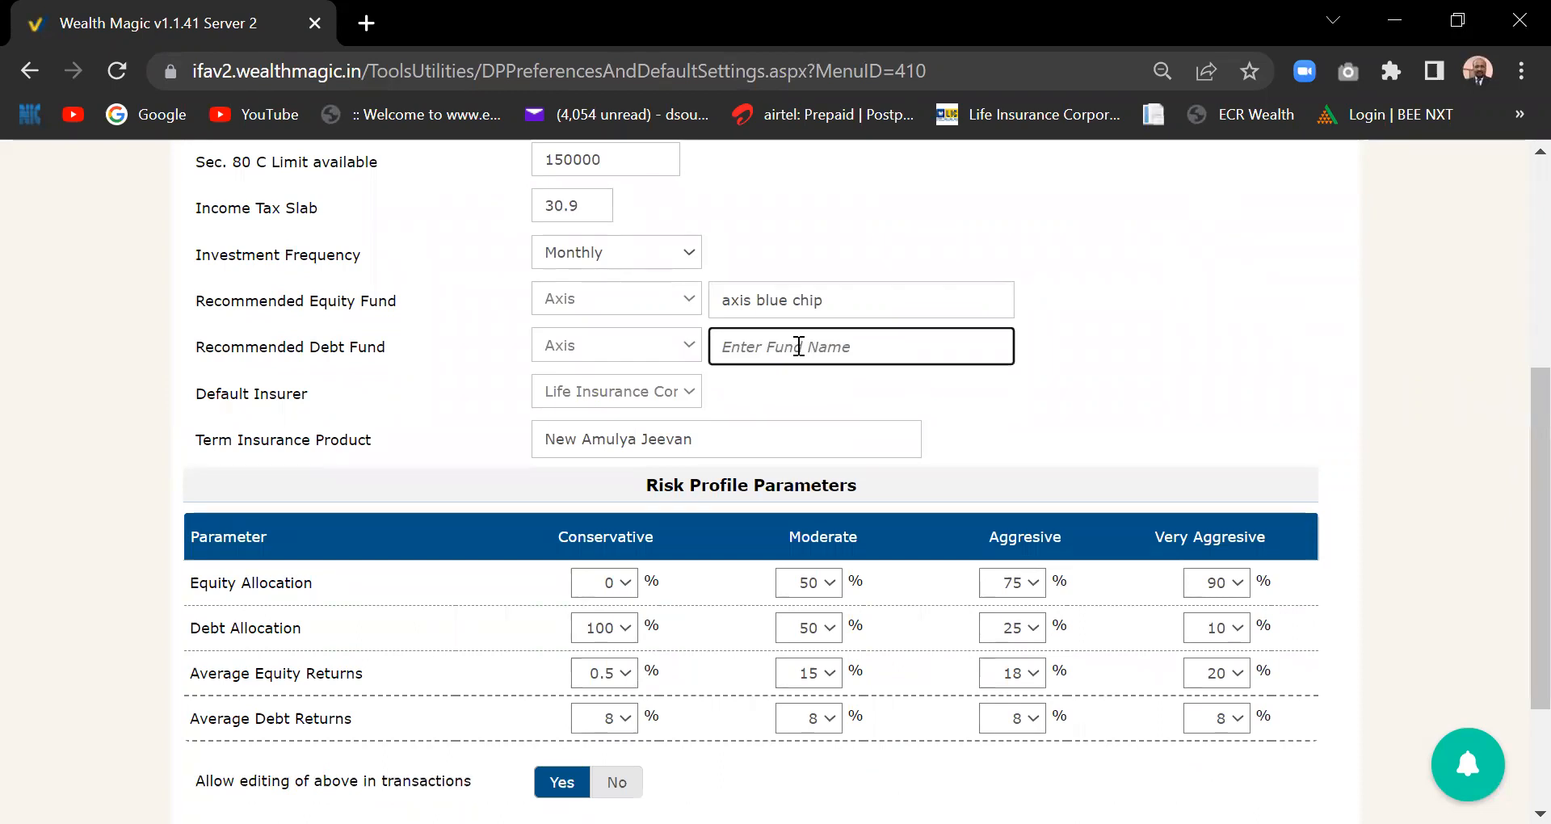
pyautogui.write('%%%')
pyautogui.press('BackSpace')
pyautogui.press('BackSpace')
pyautogui.press('BackSpace')
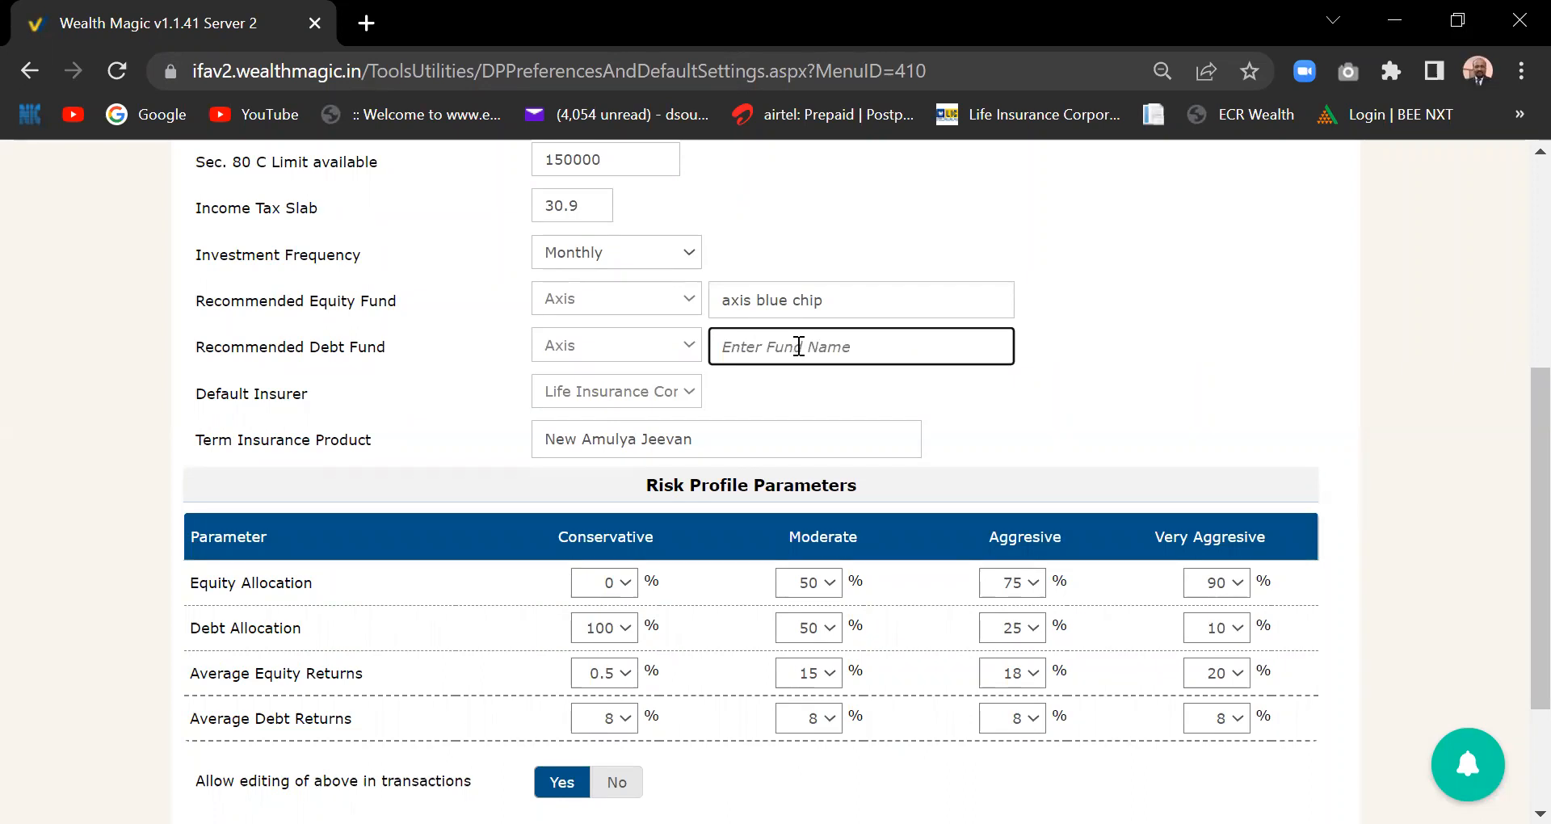
pyautogui.write('equi')
pyautogui.press('BackSpace')
pyautogui.press('BackSpace')
pyautogui.press('BackSpace')
pyautogui.press('BackSpace')
pyautogui.write('axis')
pyautogui.press('BackSpace')
pyautogui.press('BackSpace')
pyautogui.press('BackSpace')
pyautogui.press('BackSpace')
# - Clear the equity fund name 'axis blue chip' so it is blank
pyautogui.click(857, 298)
pyautogui.press('BackSpace')
pyautogui.press('BackSpace')
pyautogui.press('BackSpace')
pyautogui.press('BackSpace')
pyautogui.press('BackSpace')
pyautogui.press('BackSpace')
pyautogui.press('BackSpace')
pyautogui.press('BackSpace')
pyautogui.press('BackSpace')
pyautogui.press('BackSpace')
pyautogui.press('BackSpace')
pyautogui.press('BackSpace')
pyautogui.press('BackSpace')
pyautogui.press('BackSpace')
pyautogui.click(1222, 378)
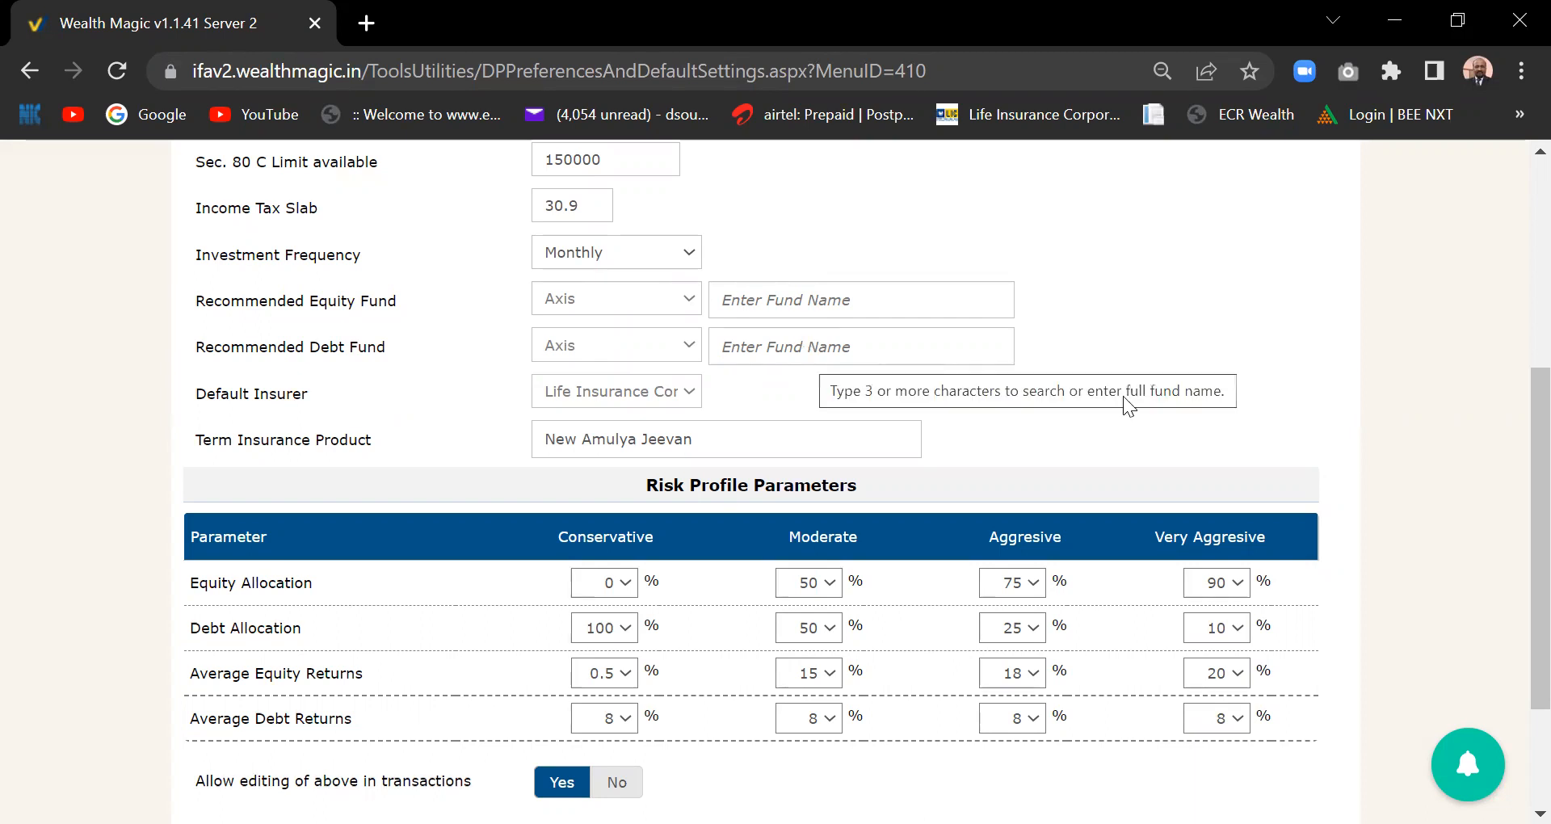
pyautogui.scroll(-1, 1516, 452)
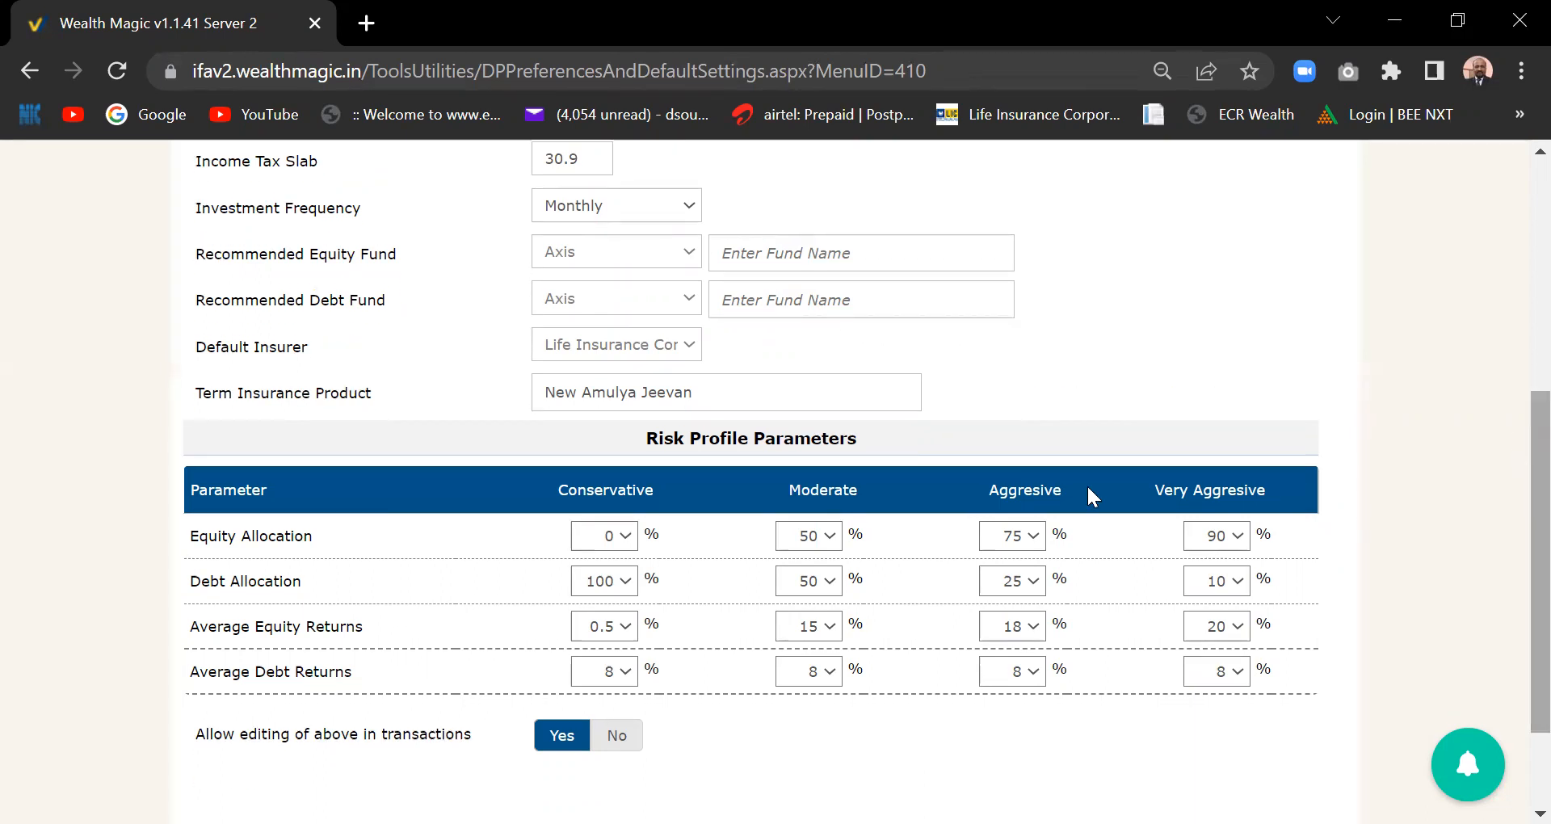
pyautogui.click(691, 348)
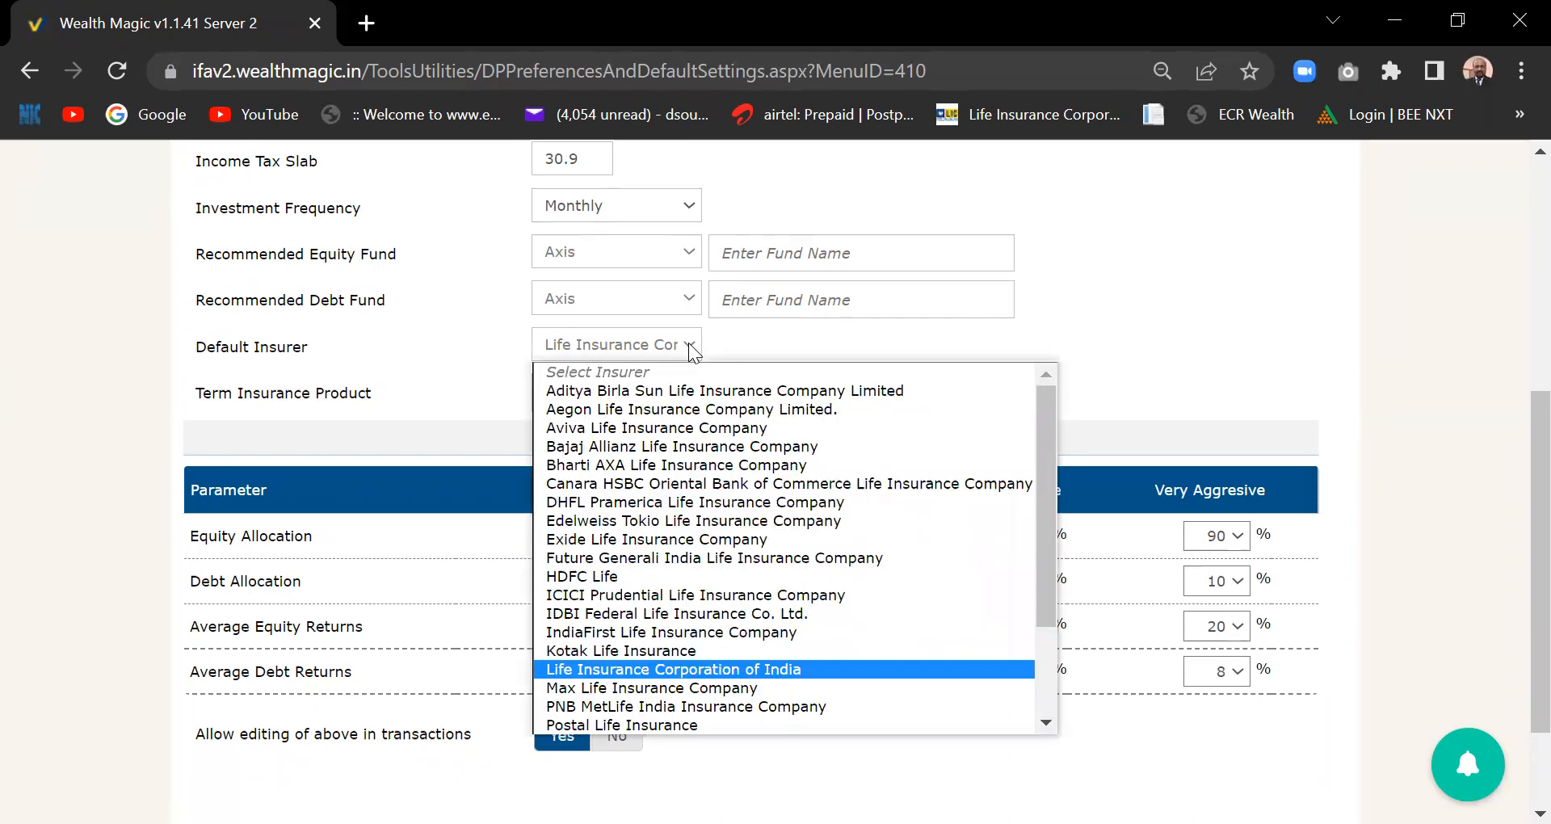
pyautogui.click(716, 669)
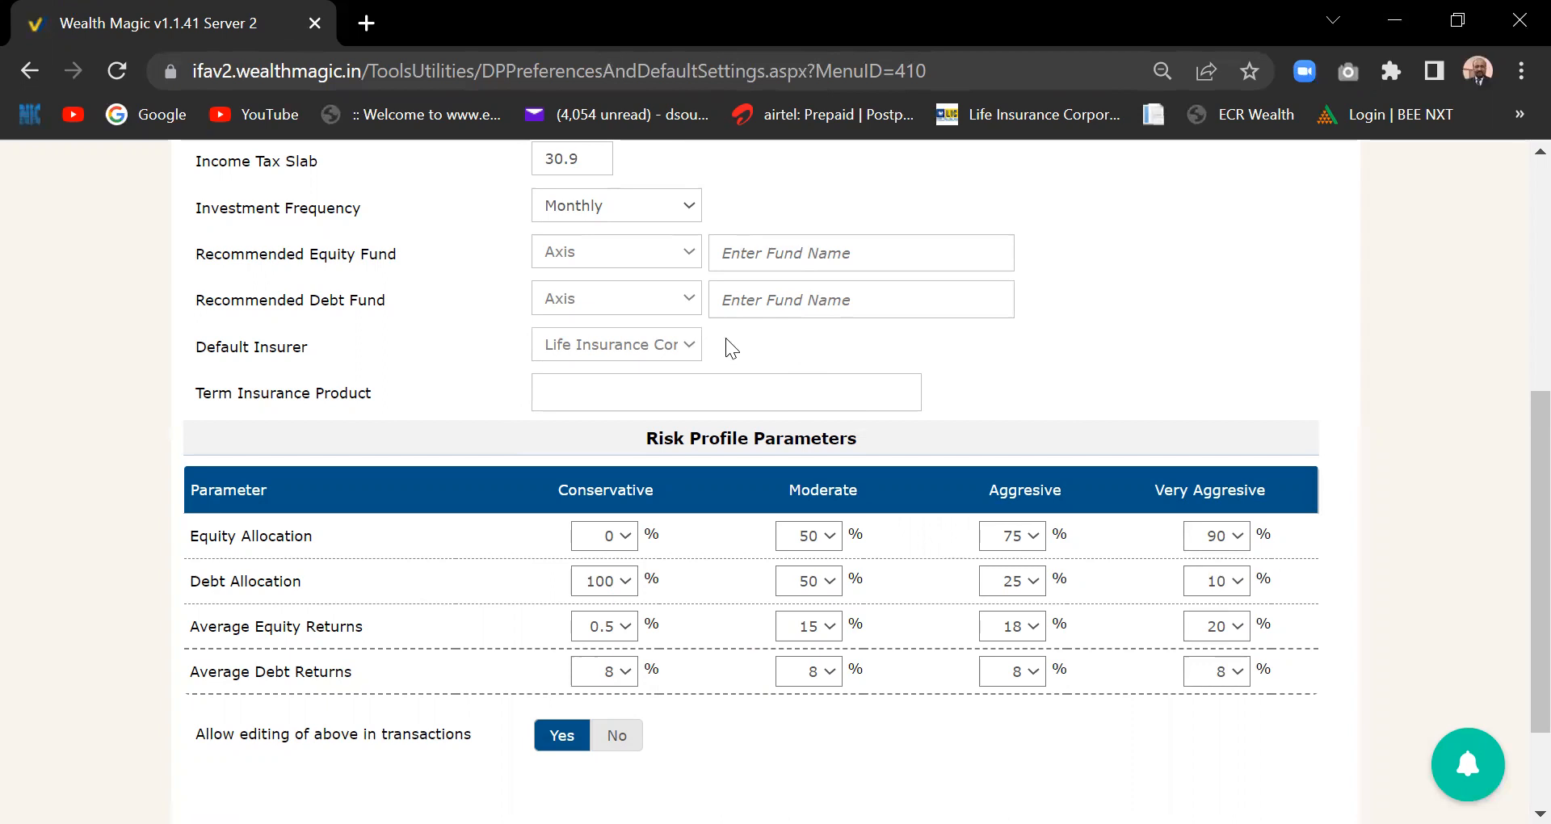
pyautogui.click(688, 339)
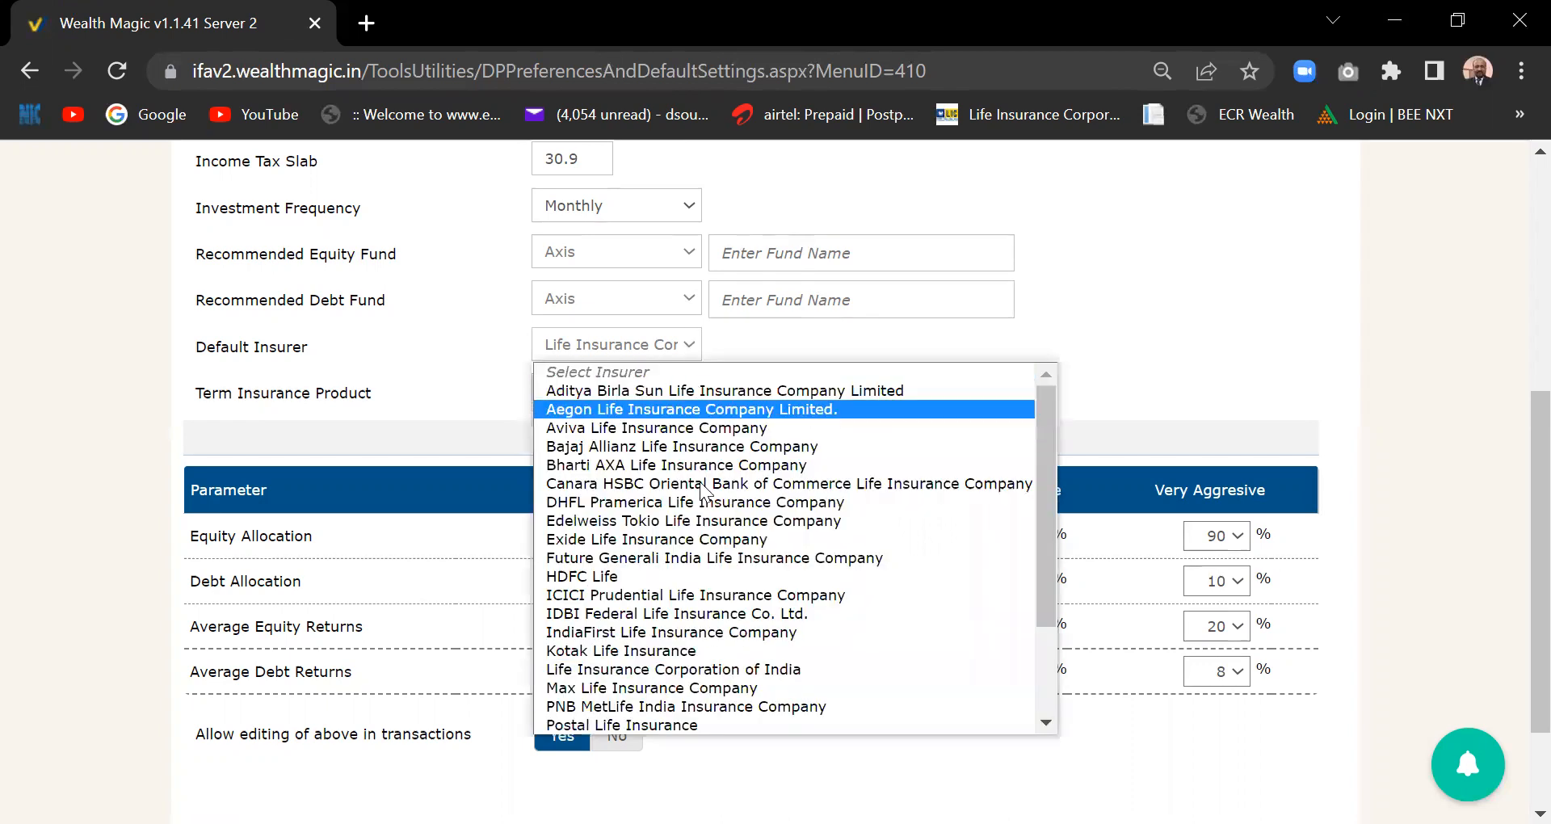
pyautogui.click(687, 524)
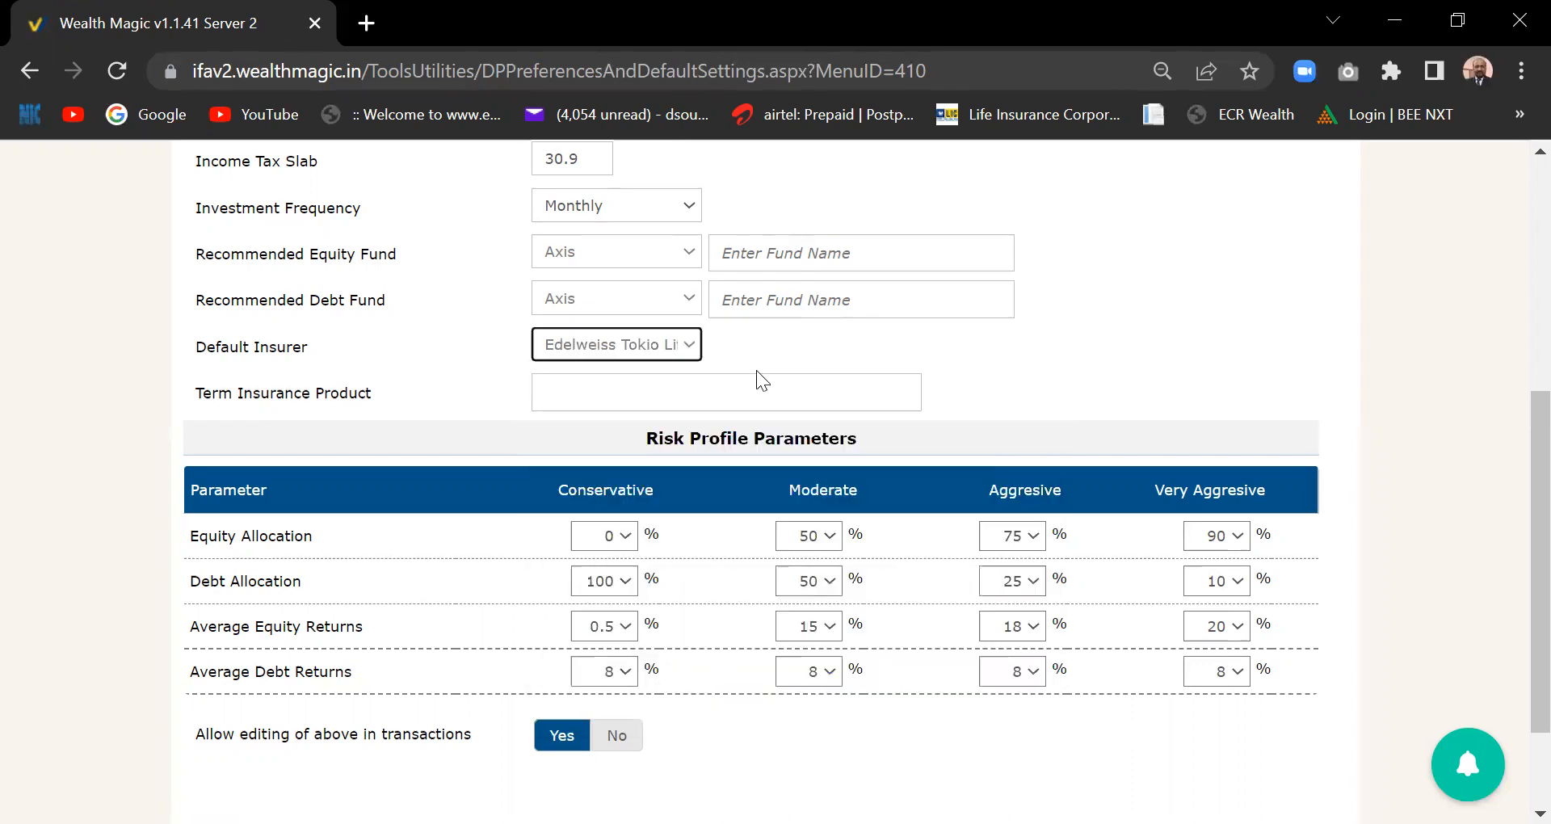
pyautogui.click(687, 347)
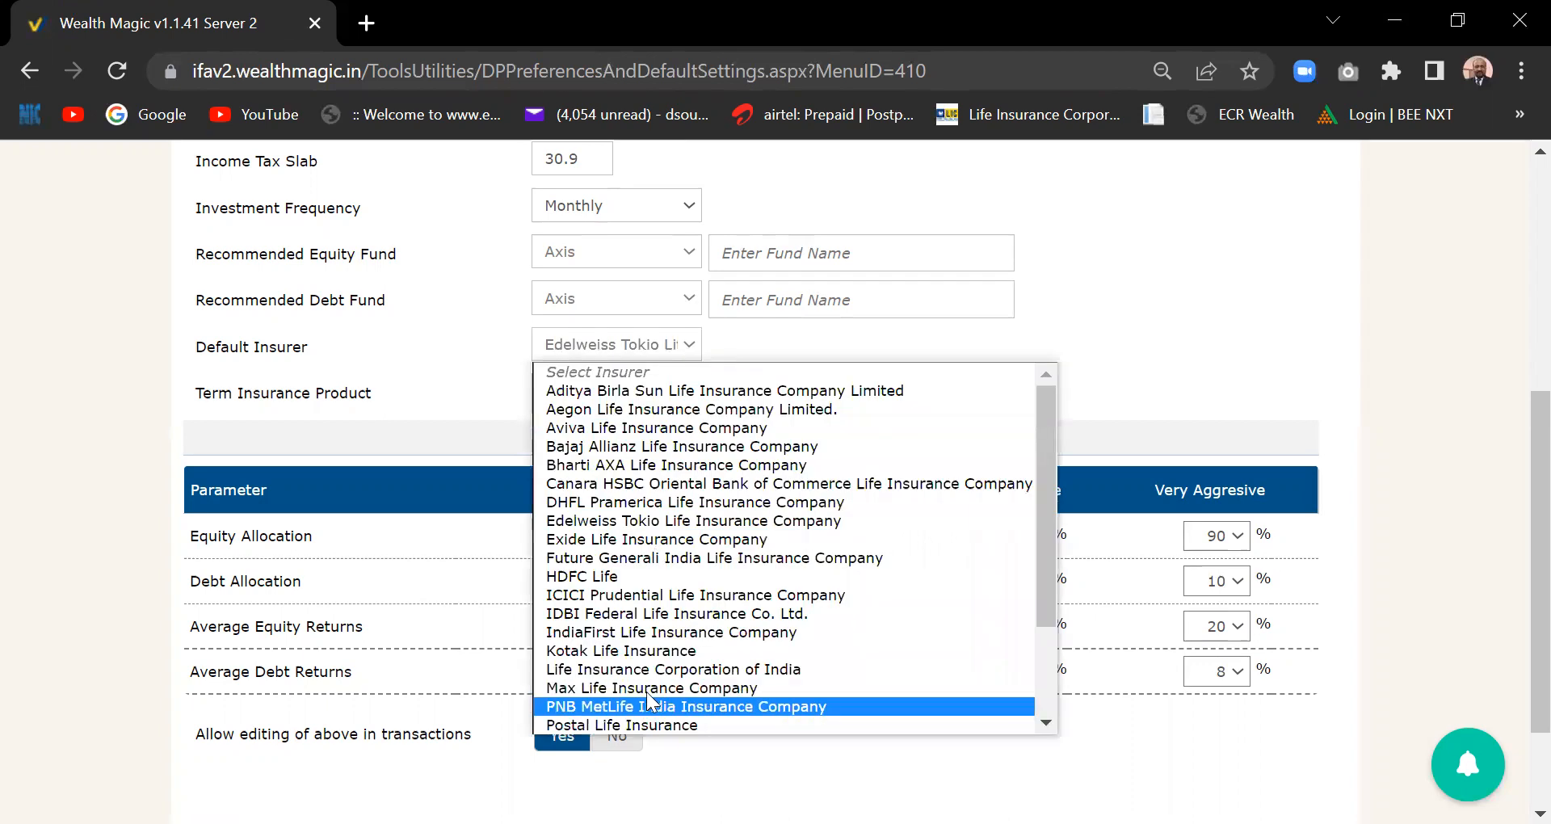
pyautogui.click(672, 672)
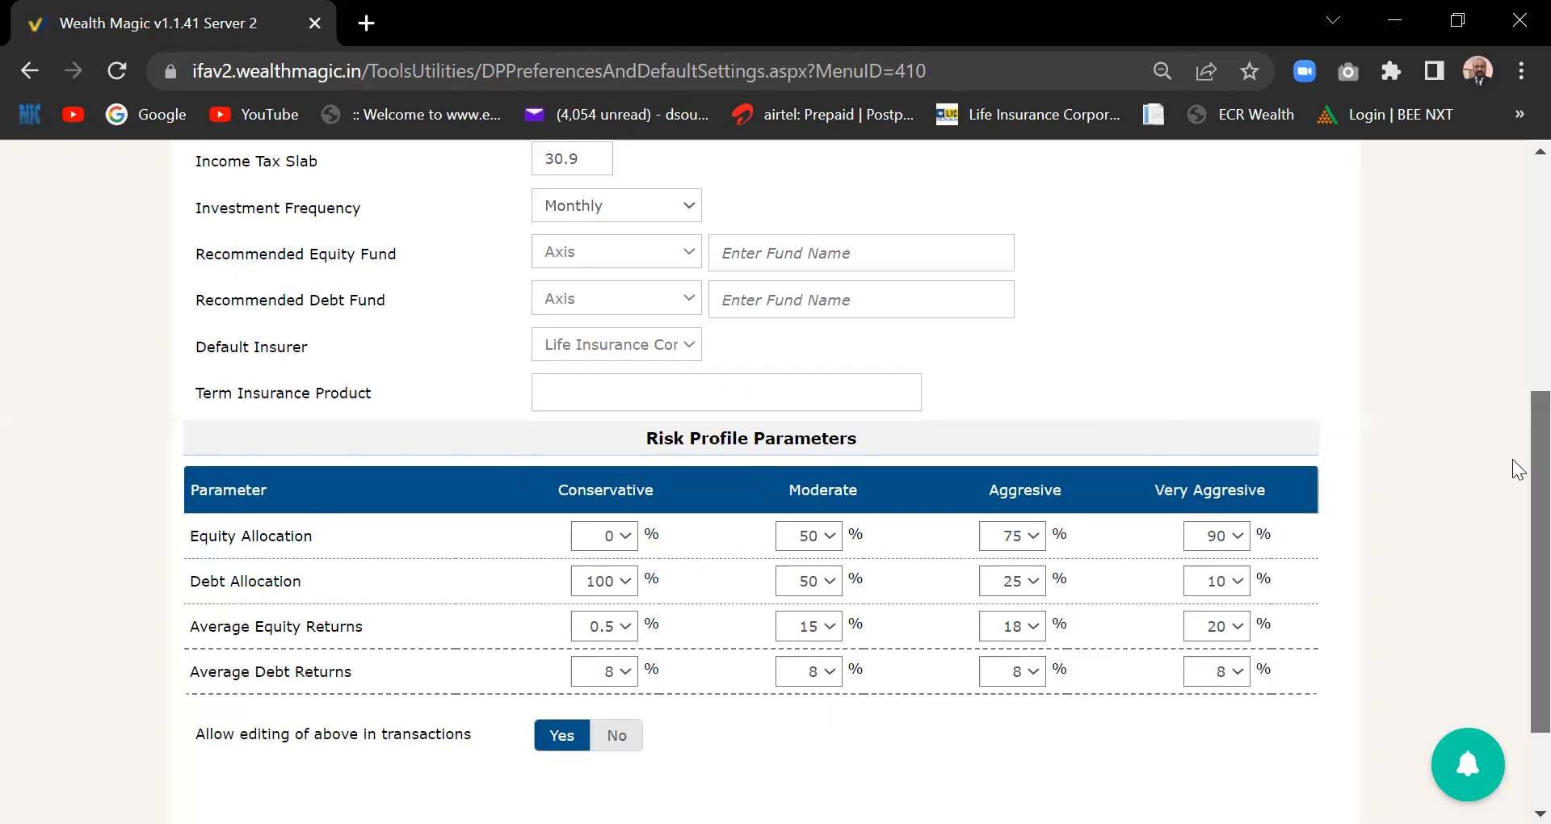
pyautogui.moveTo(1533, 459); pyautogui.dragTo(1533, 522)
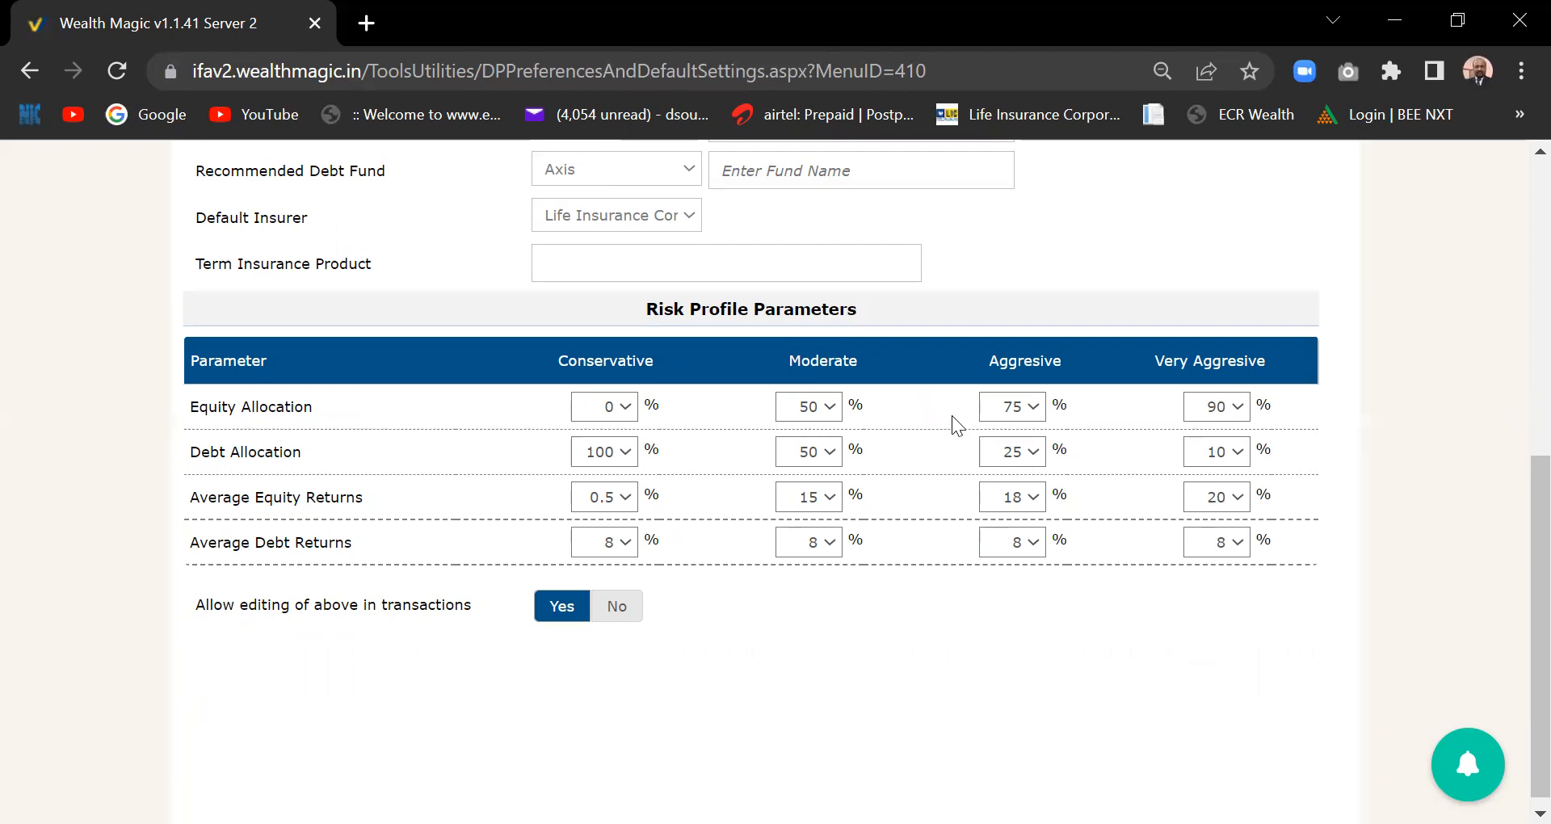
# - Set Aggressive to 80% equity, 20% debt, 14% equity returns and 7% debt returns
pyautogui.click(1036, 407)
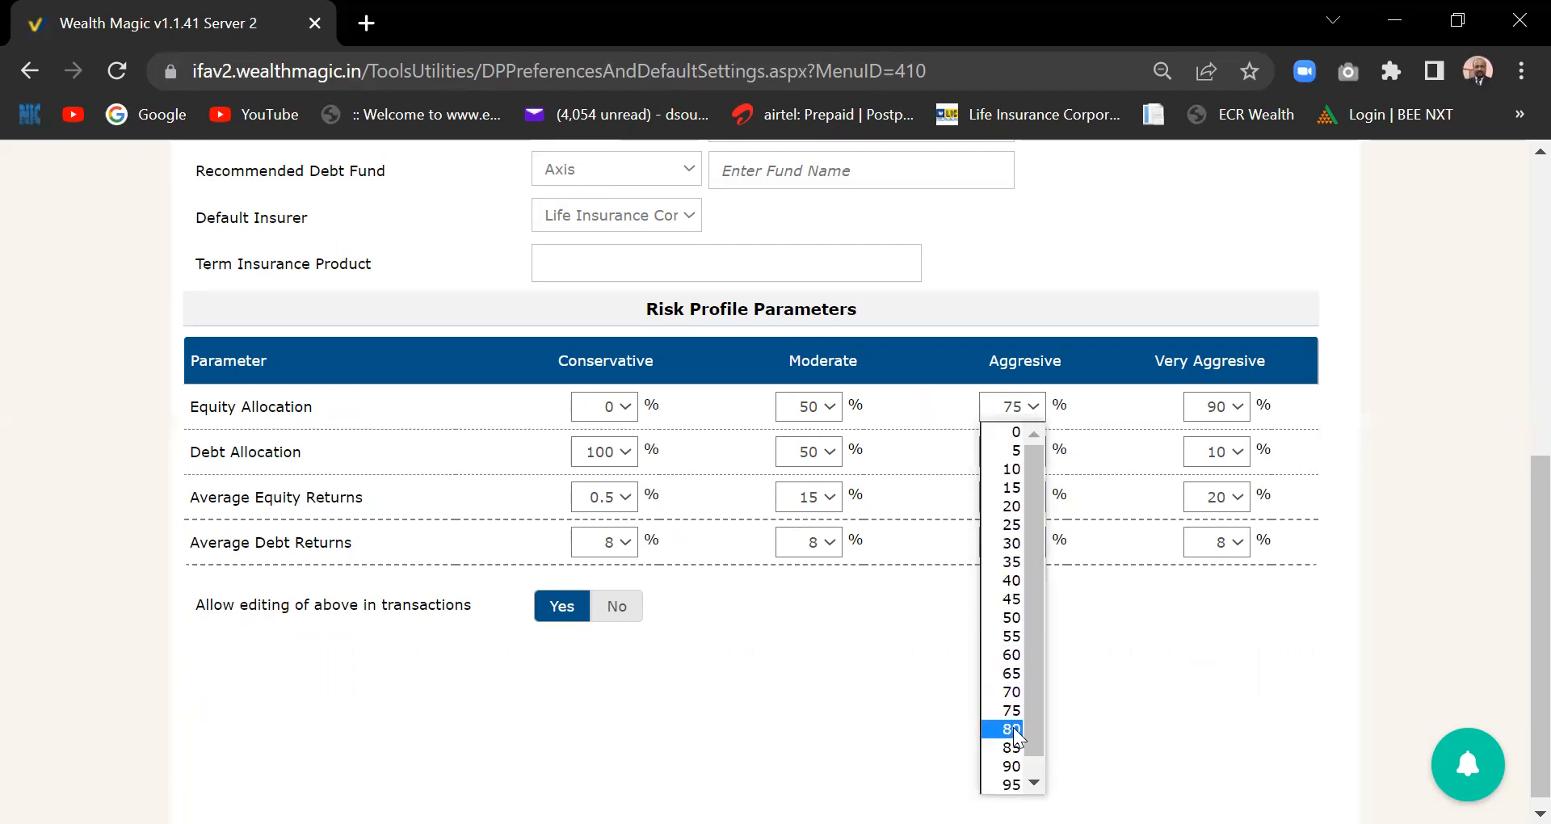
pyautogui.click(1015, 731)
pyautogui.click(1037, 453)
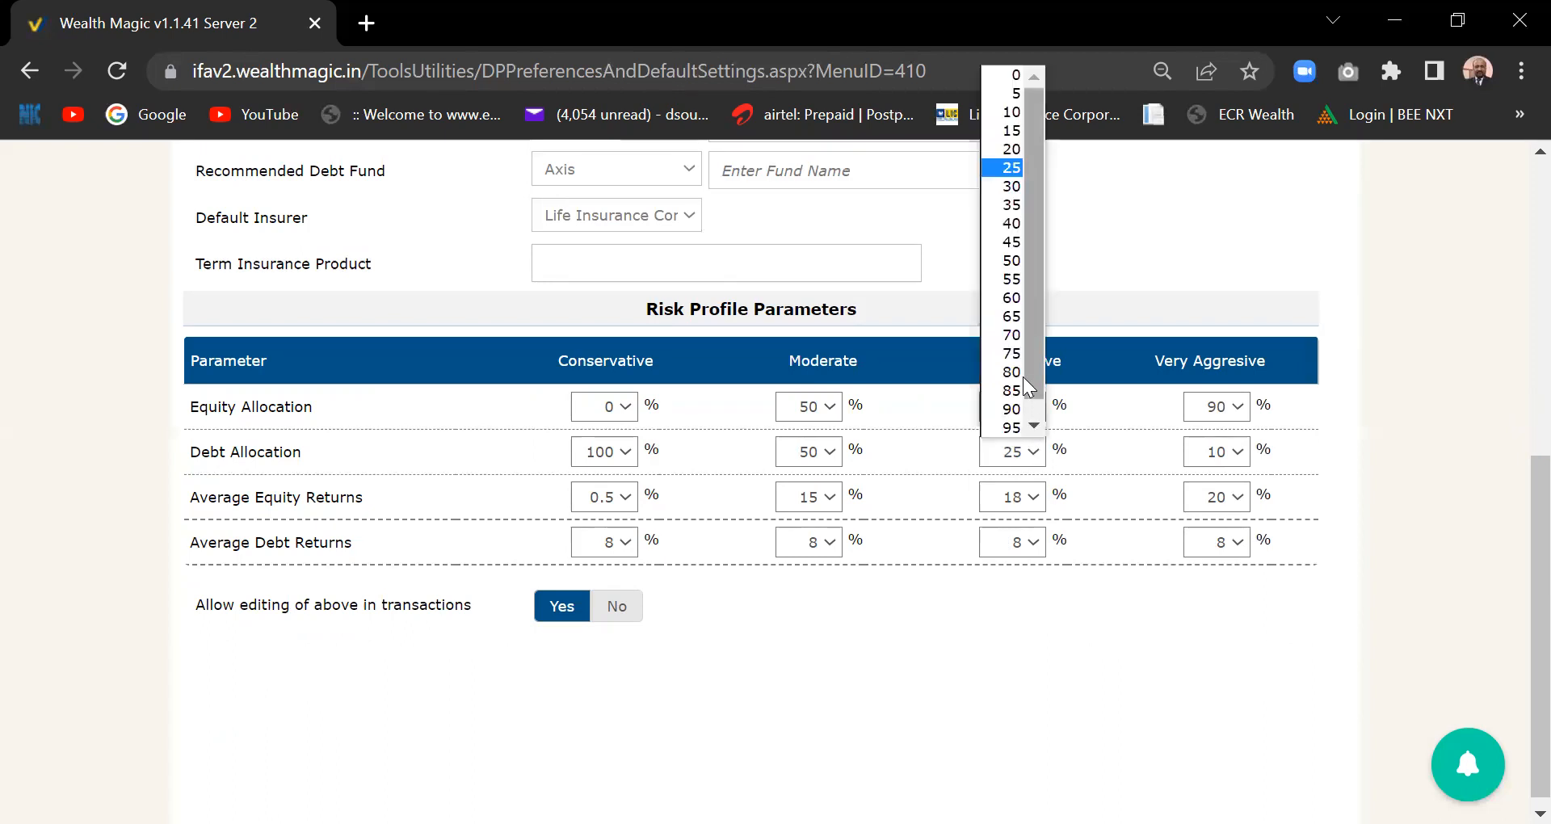
pyautogui.click(1015, 150)
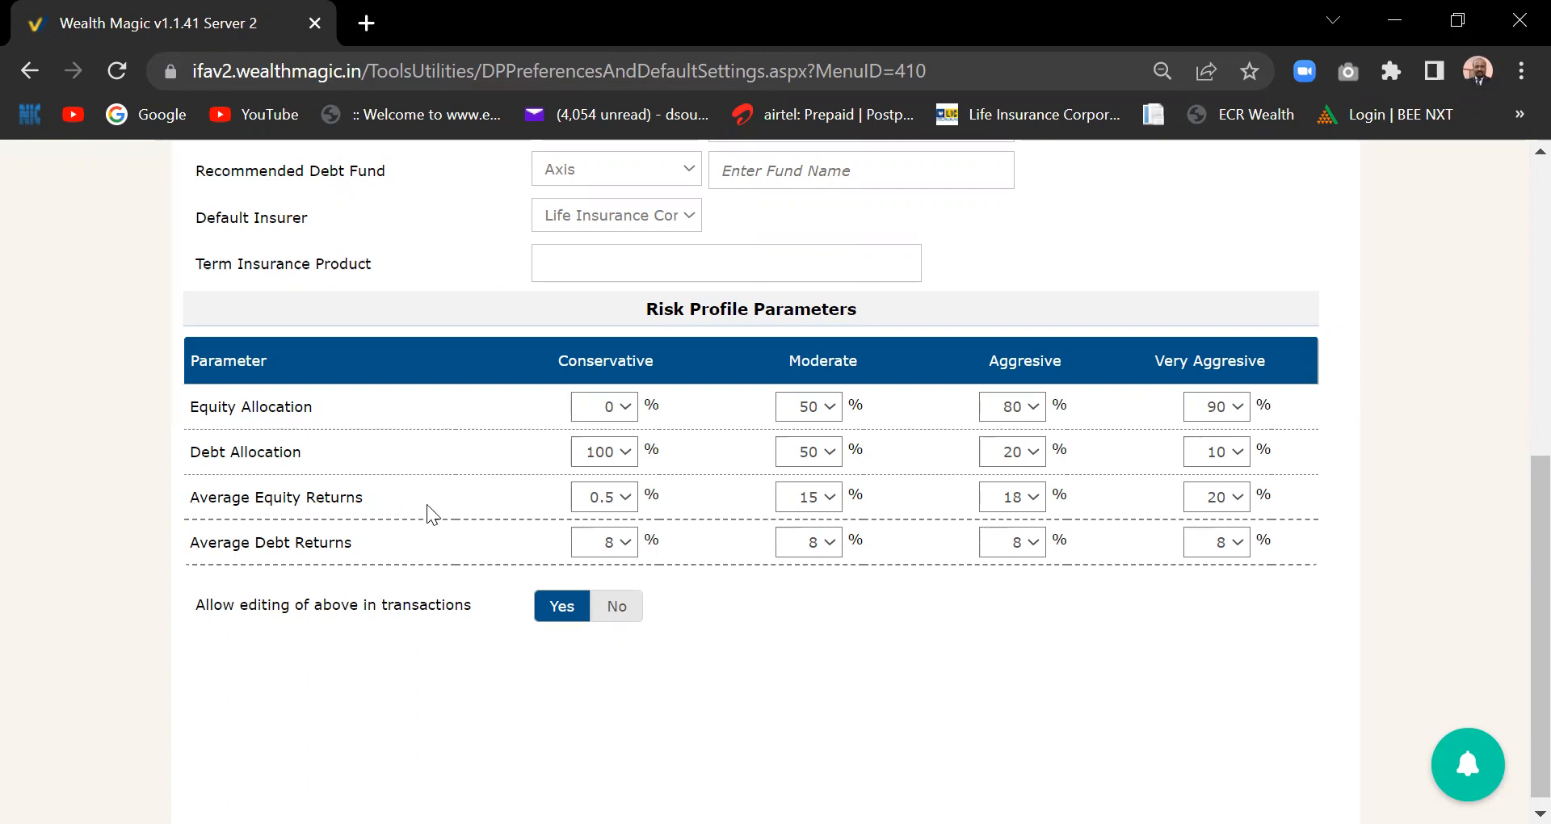
pyautogui.click(1034, 498)
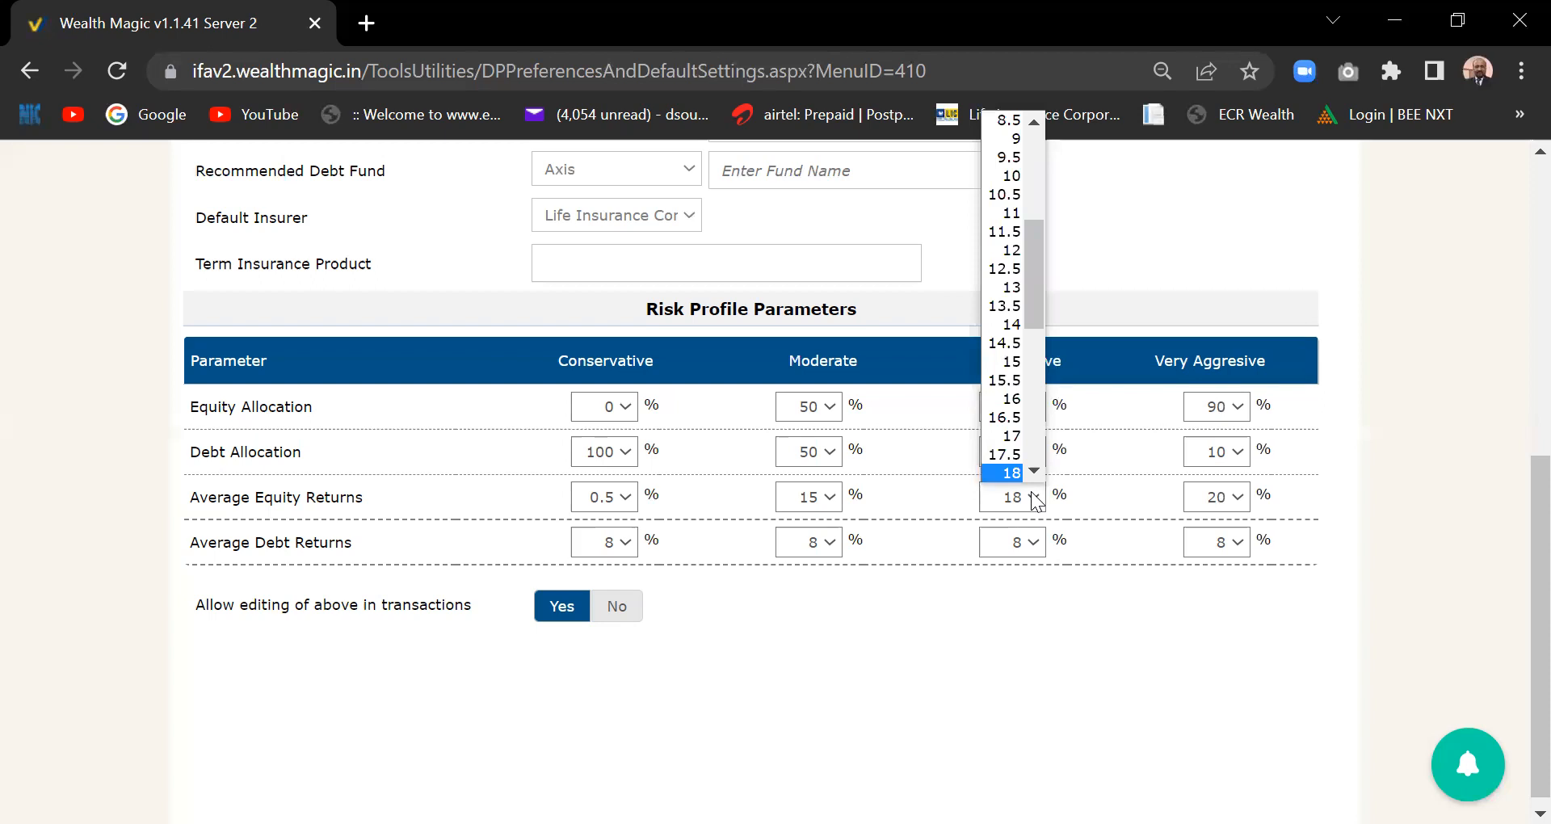
pyautogui.click(1016, 323)
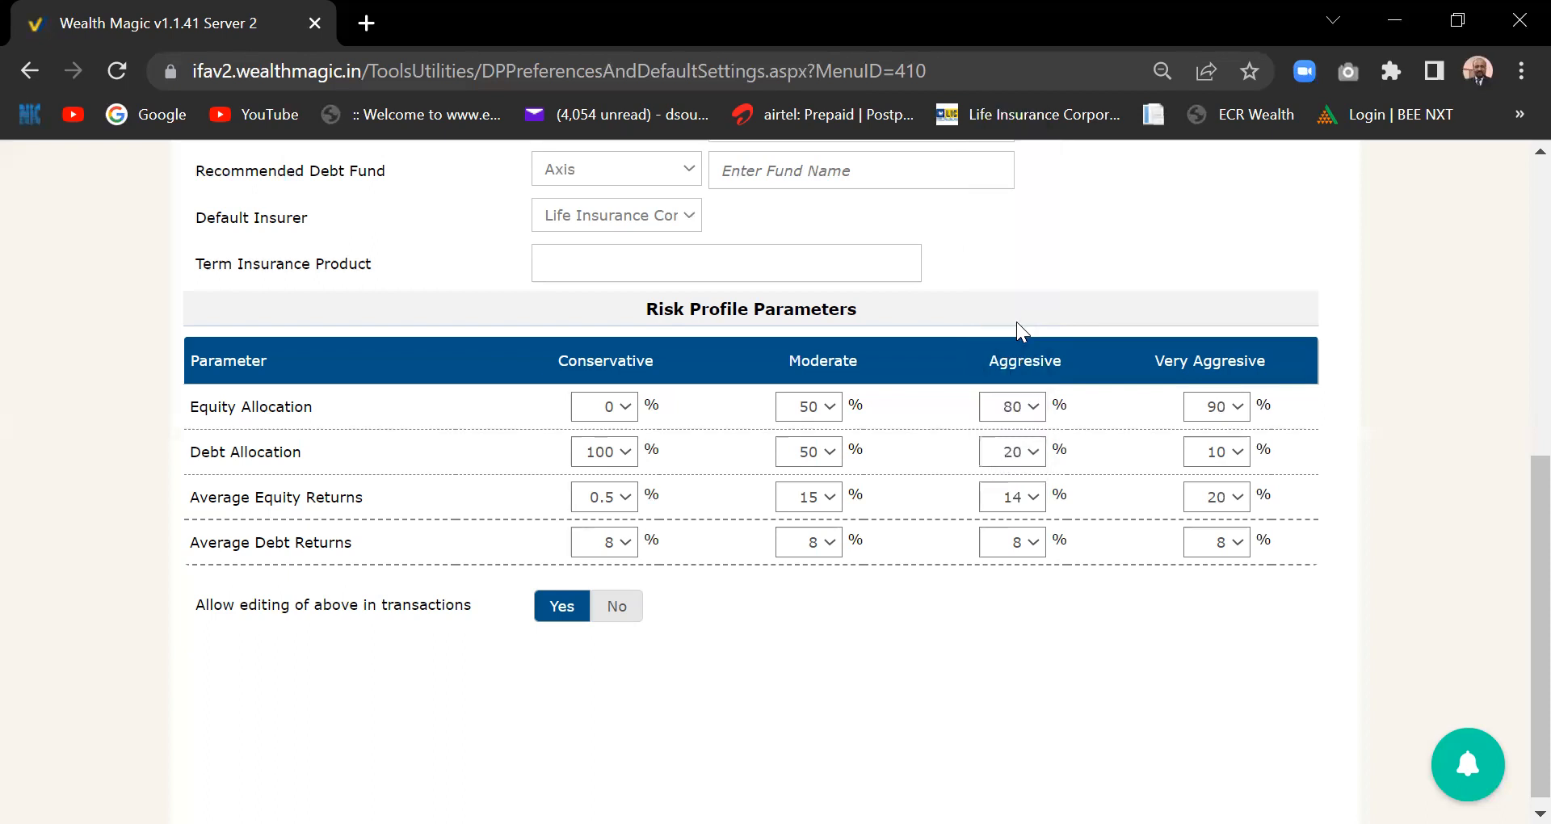
pyautogui.click(1039, 548)
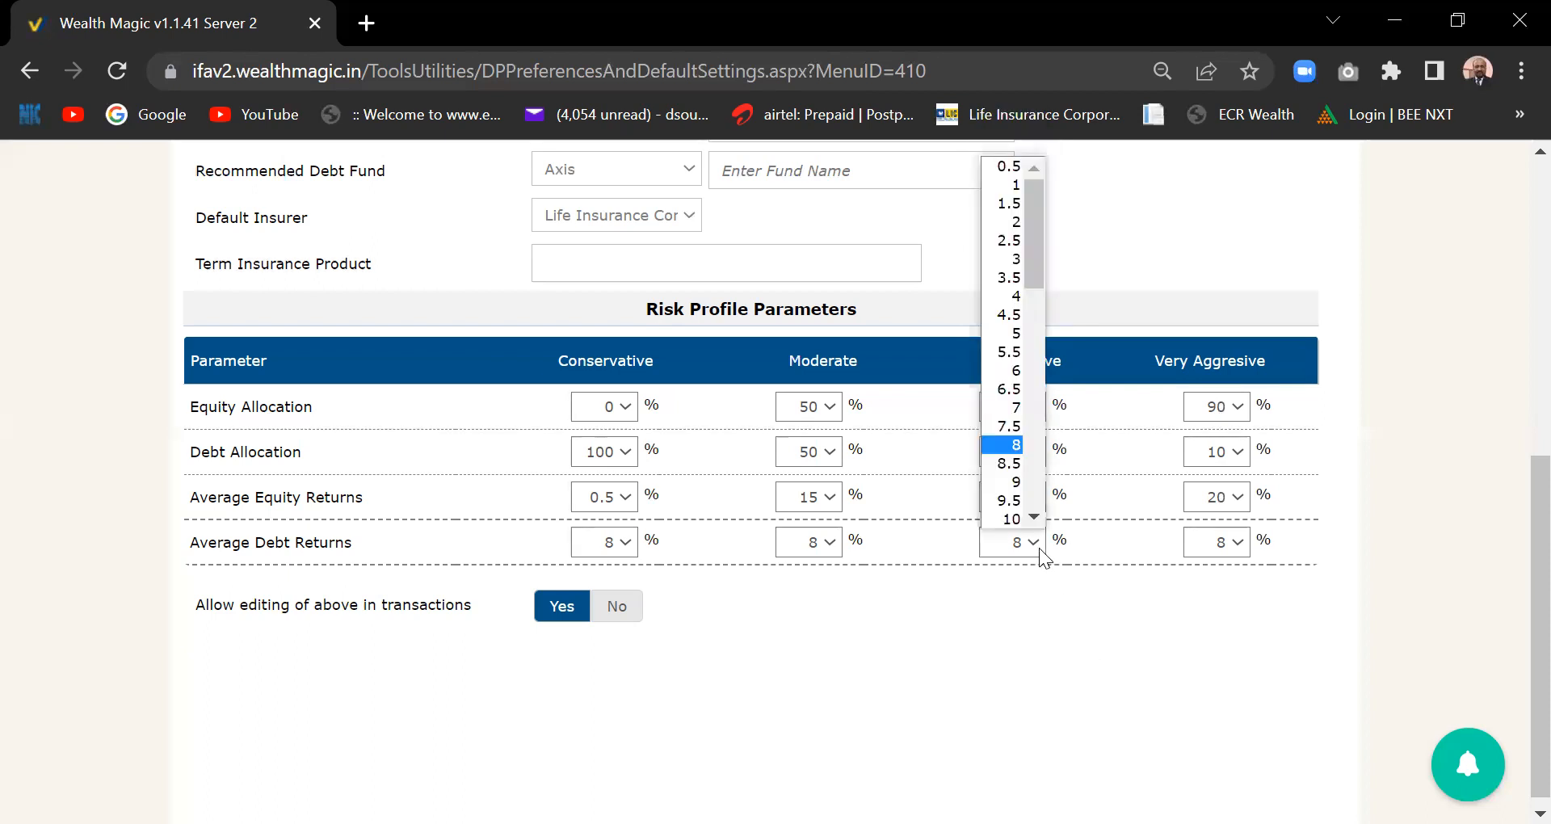
pyautogui.click(1008, 408)
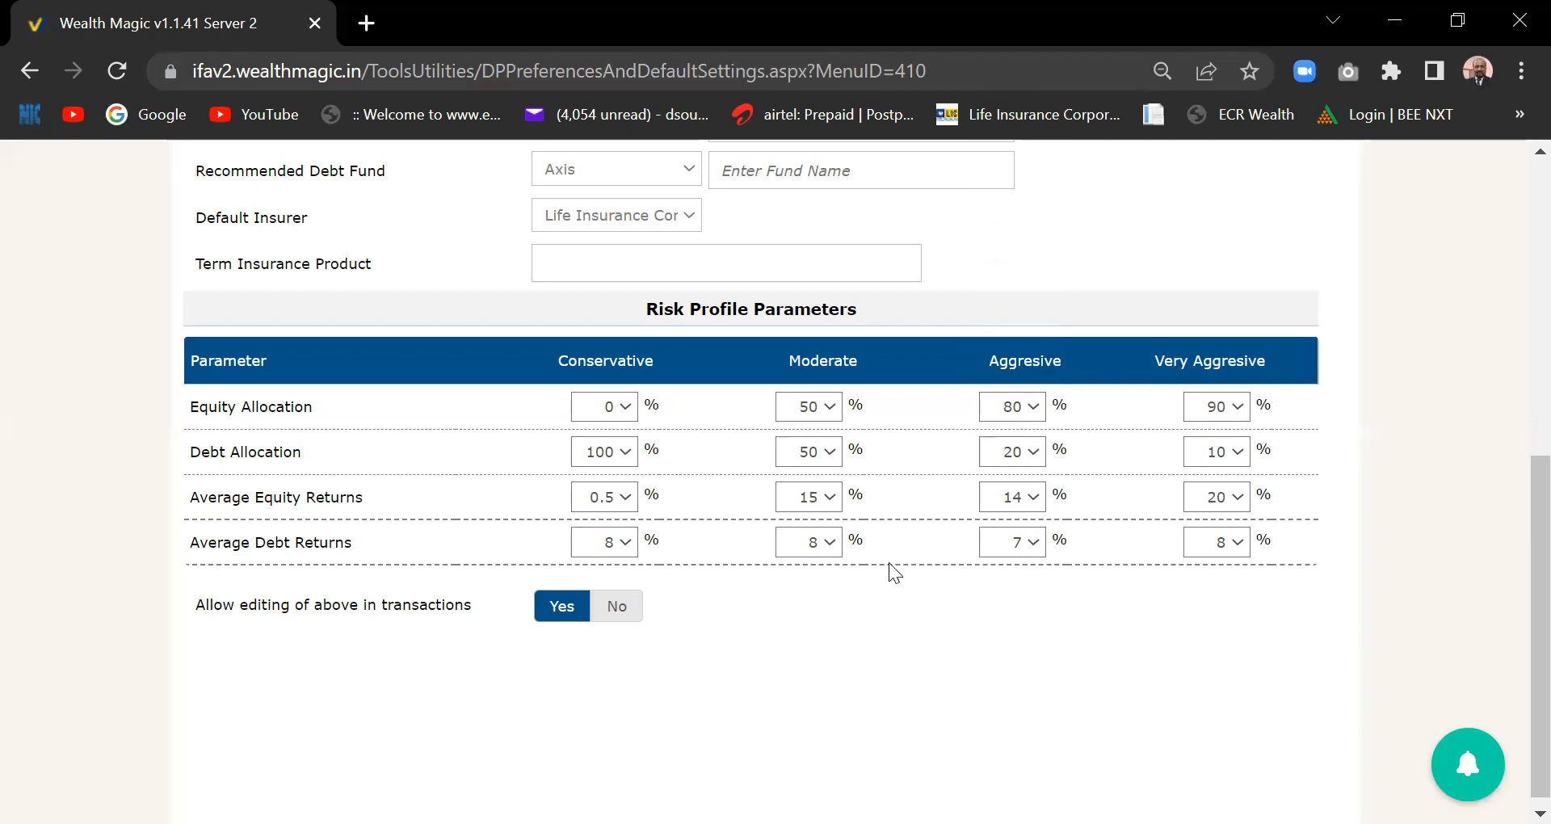
# - Keep Very Aggressive equity returns at 20, then bring up the PreSales menu from the top
pyautogui.click(1231, 506)
pyautogui.click(1232, 506)
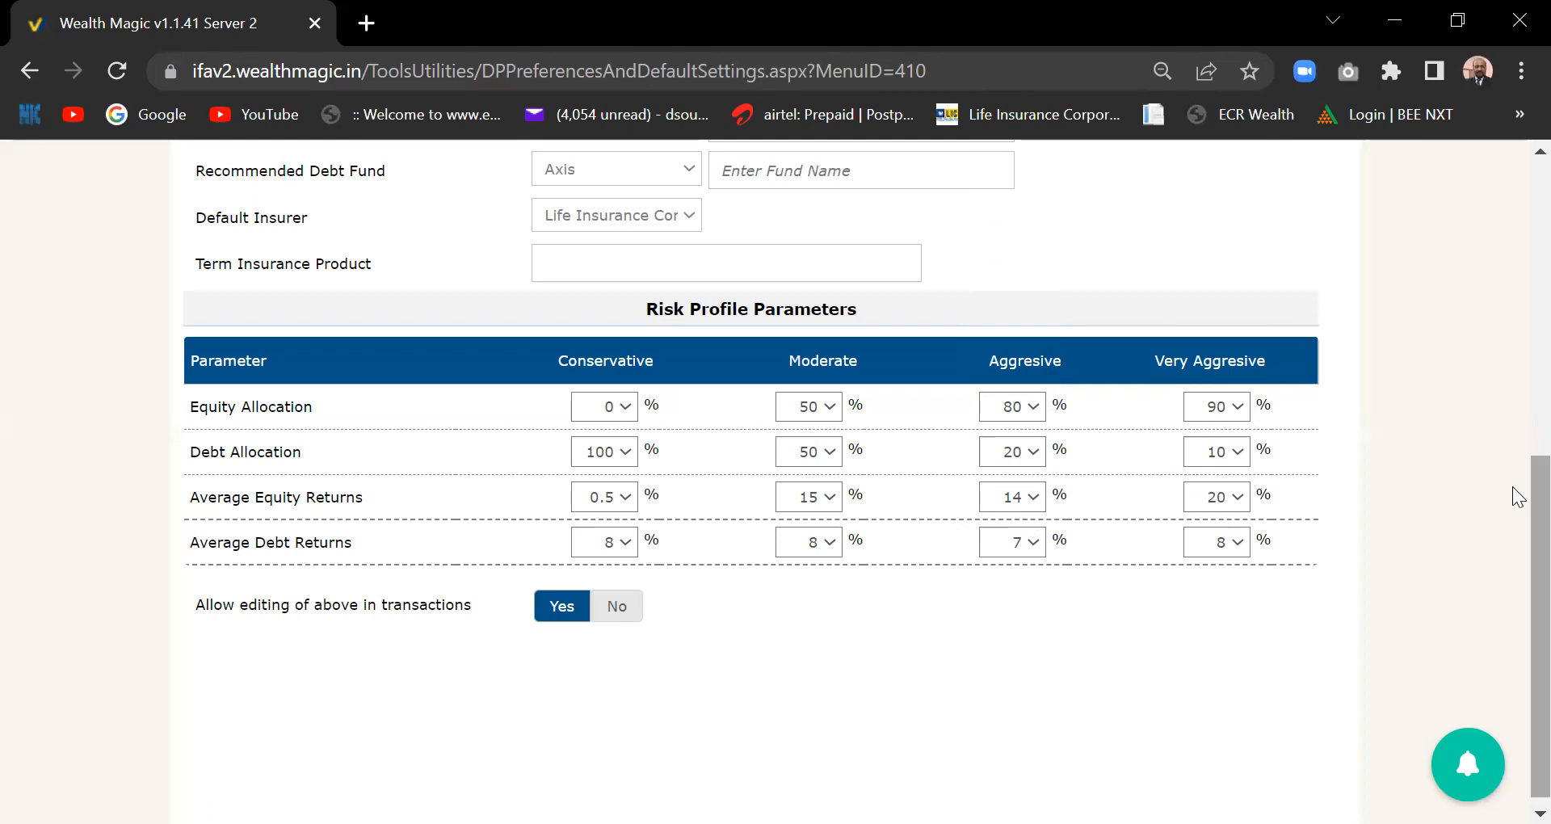
pyautogui.moveTo(1539, 487); pyautogui.dragTo(1539, 487)
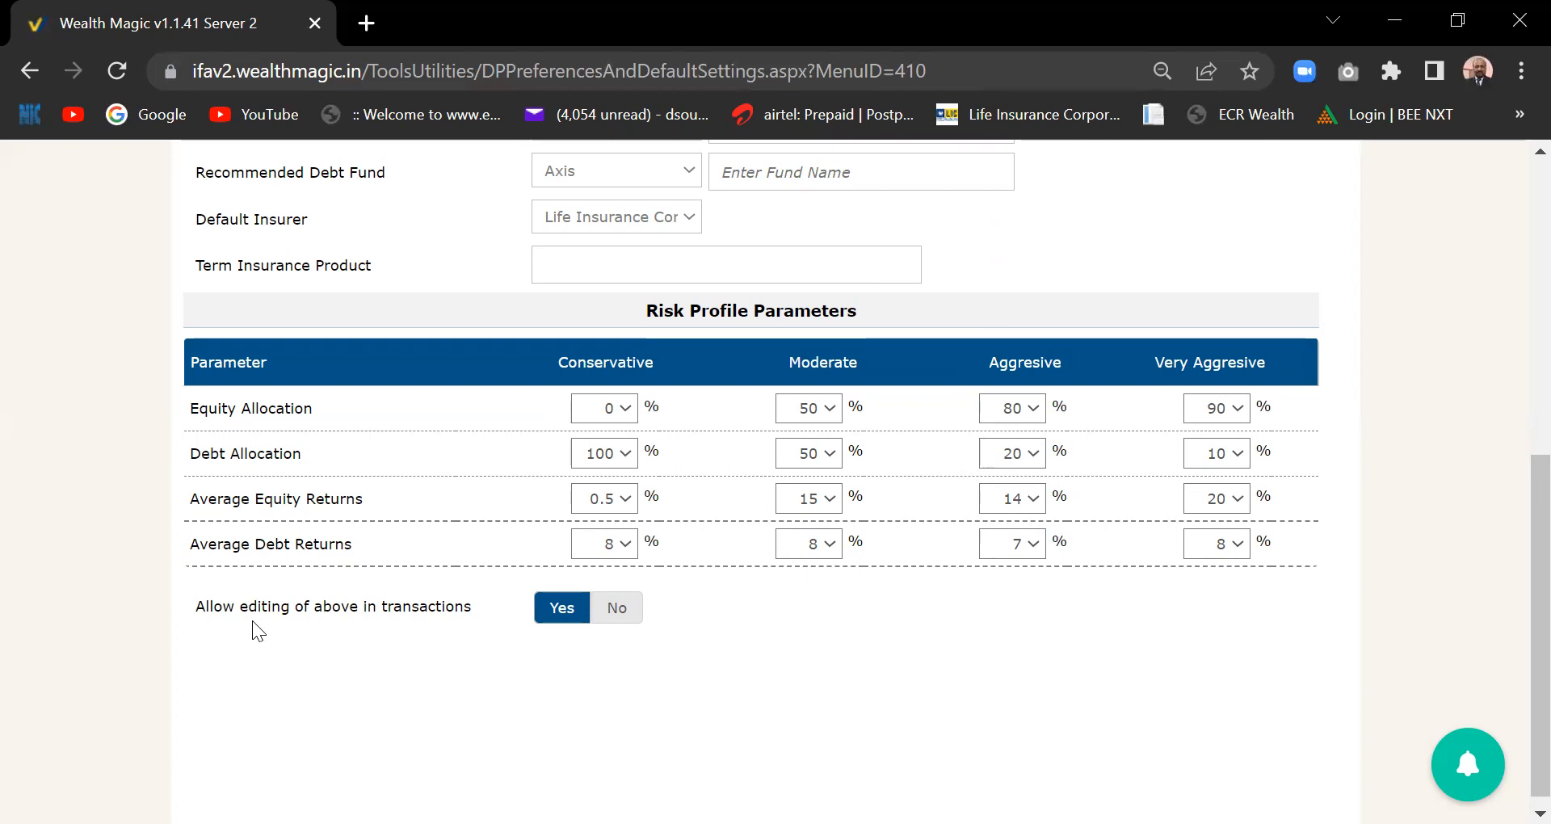
pyautogui.moveTo(1512, 671); pyautogui.dragTo(1511, 274)
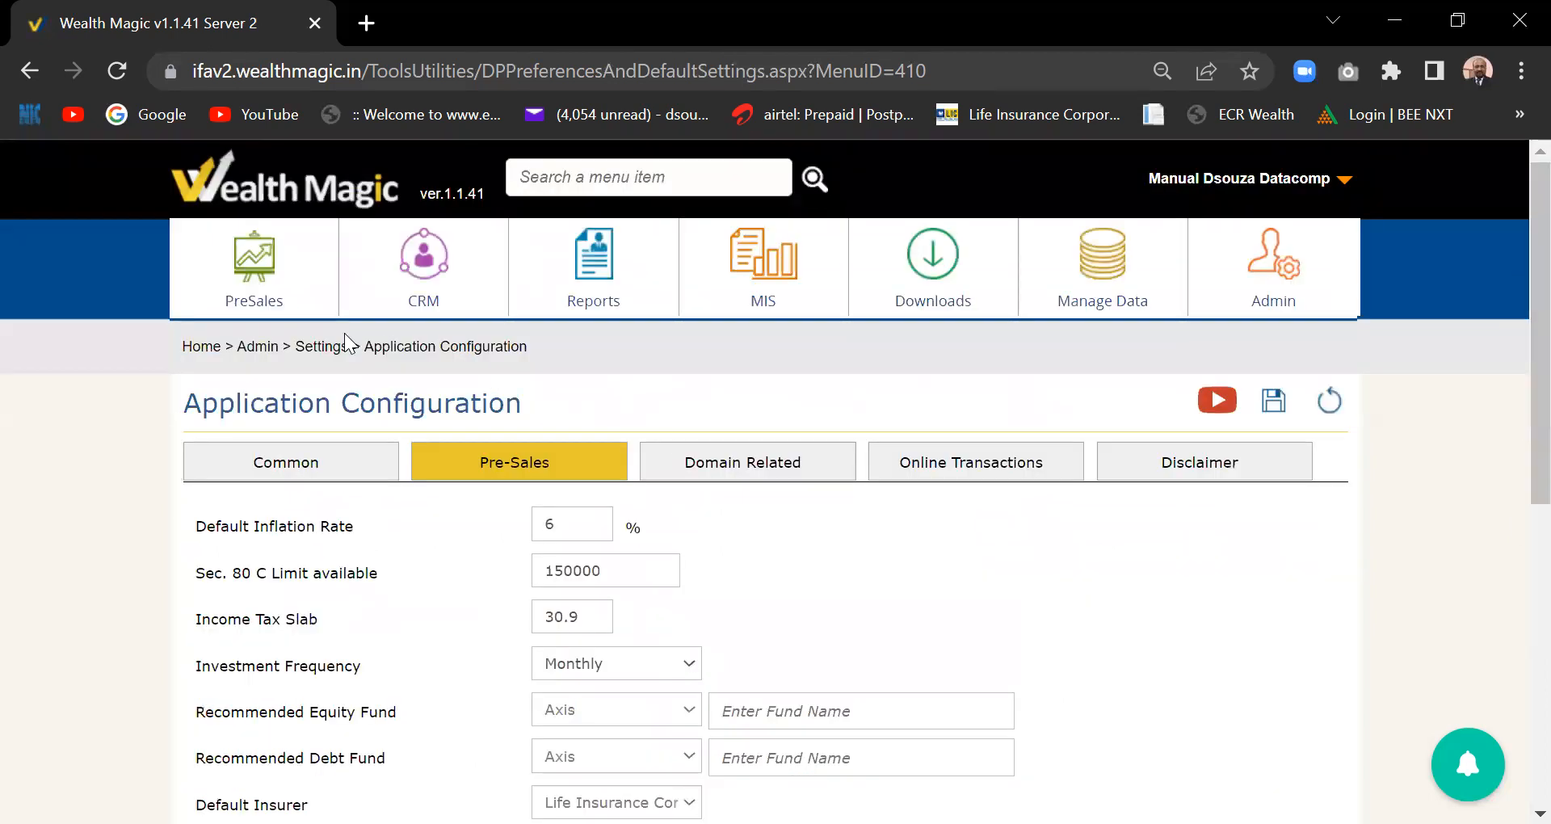
pyautogui.click(235, 287)
pyautogui.rightClick(232, 277)
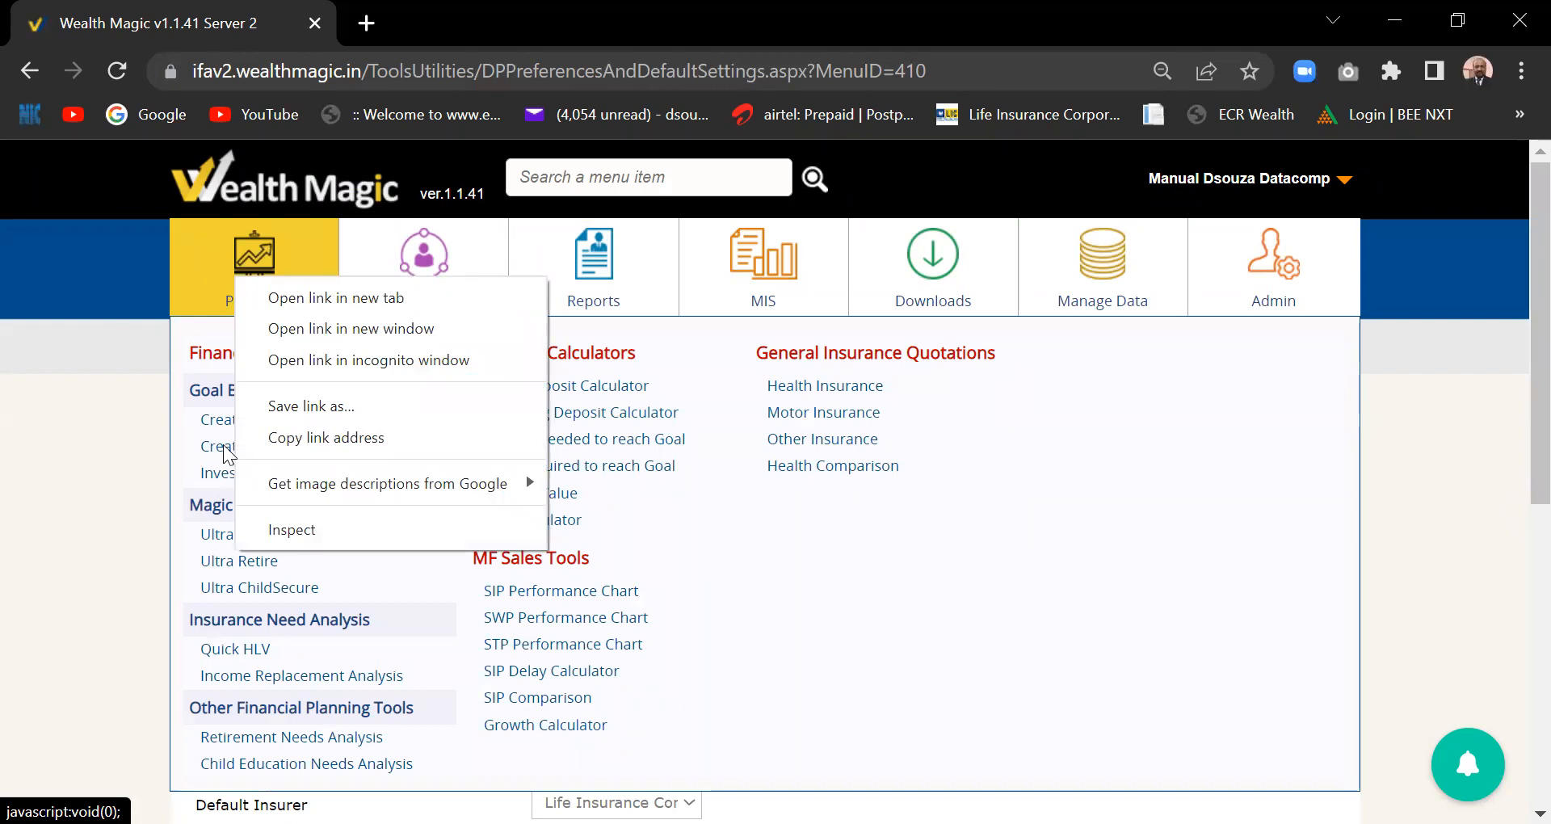
# - Open Create & Manage Goals from the PreSales menu in a new browser tab
pyautogui.click(1039, 590)
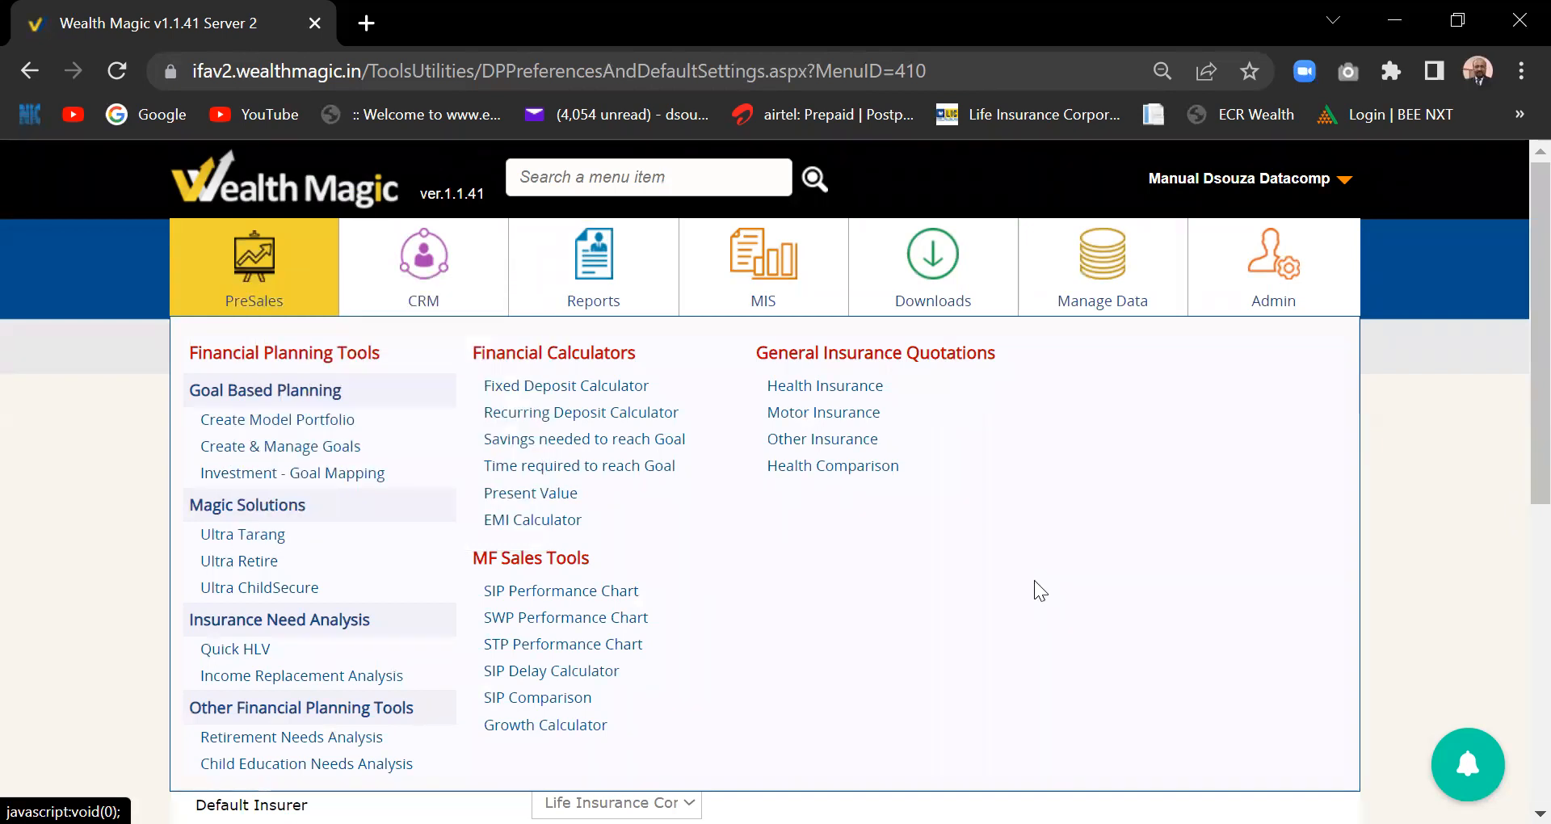
pyautogui.rightClick(287, 447)
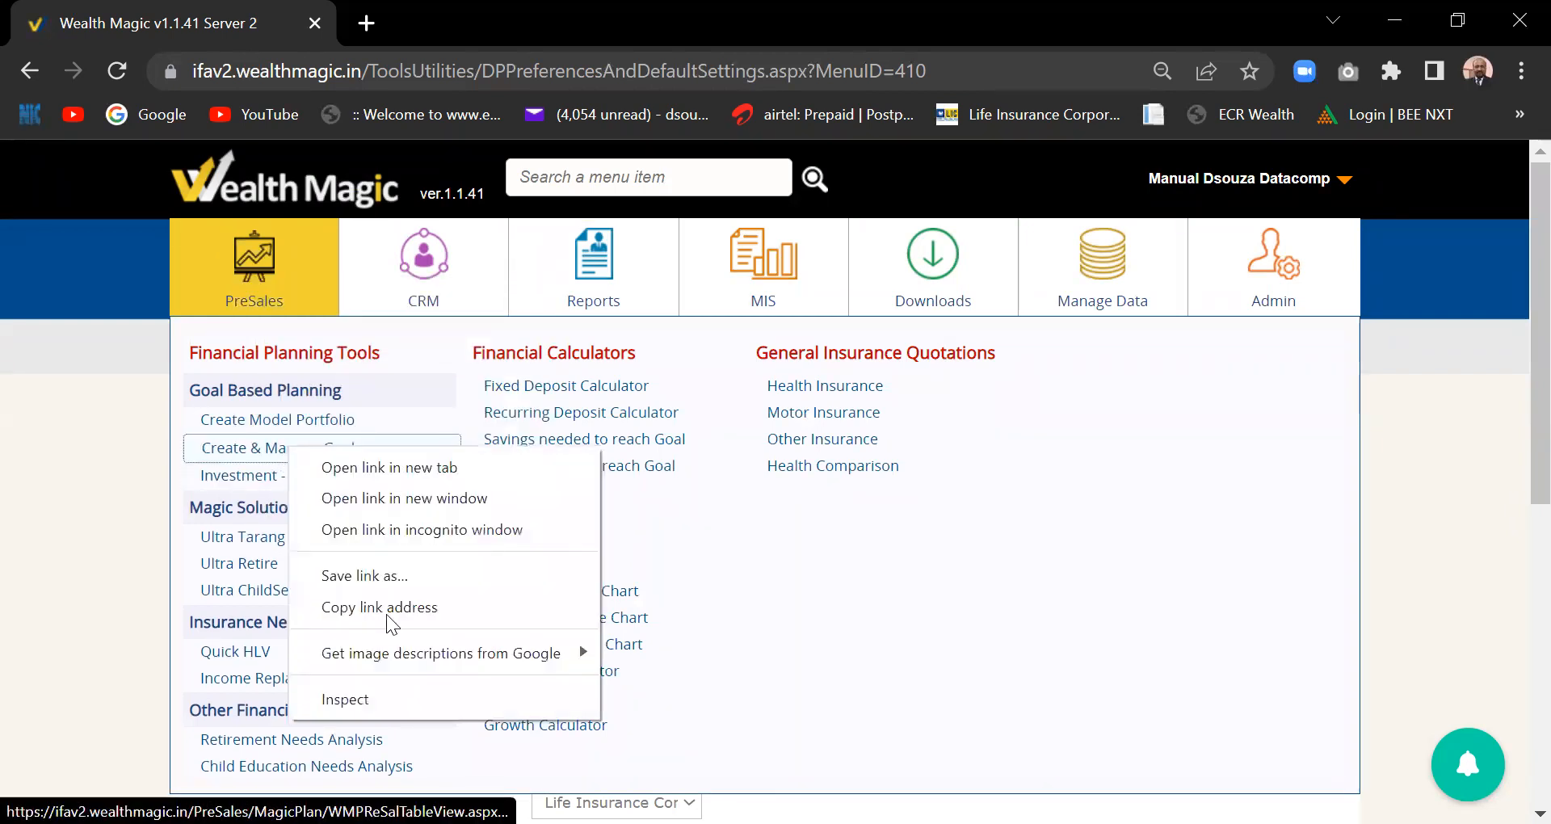
pyautogui.click(413, 467)
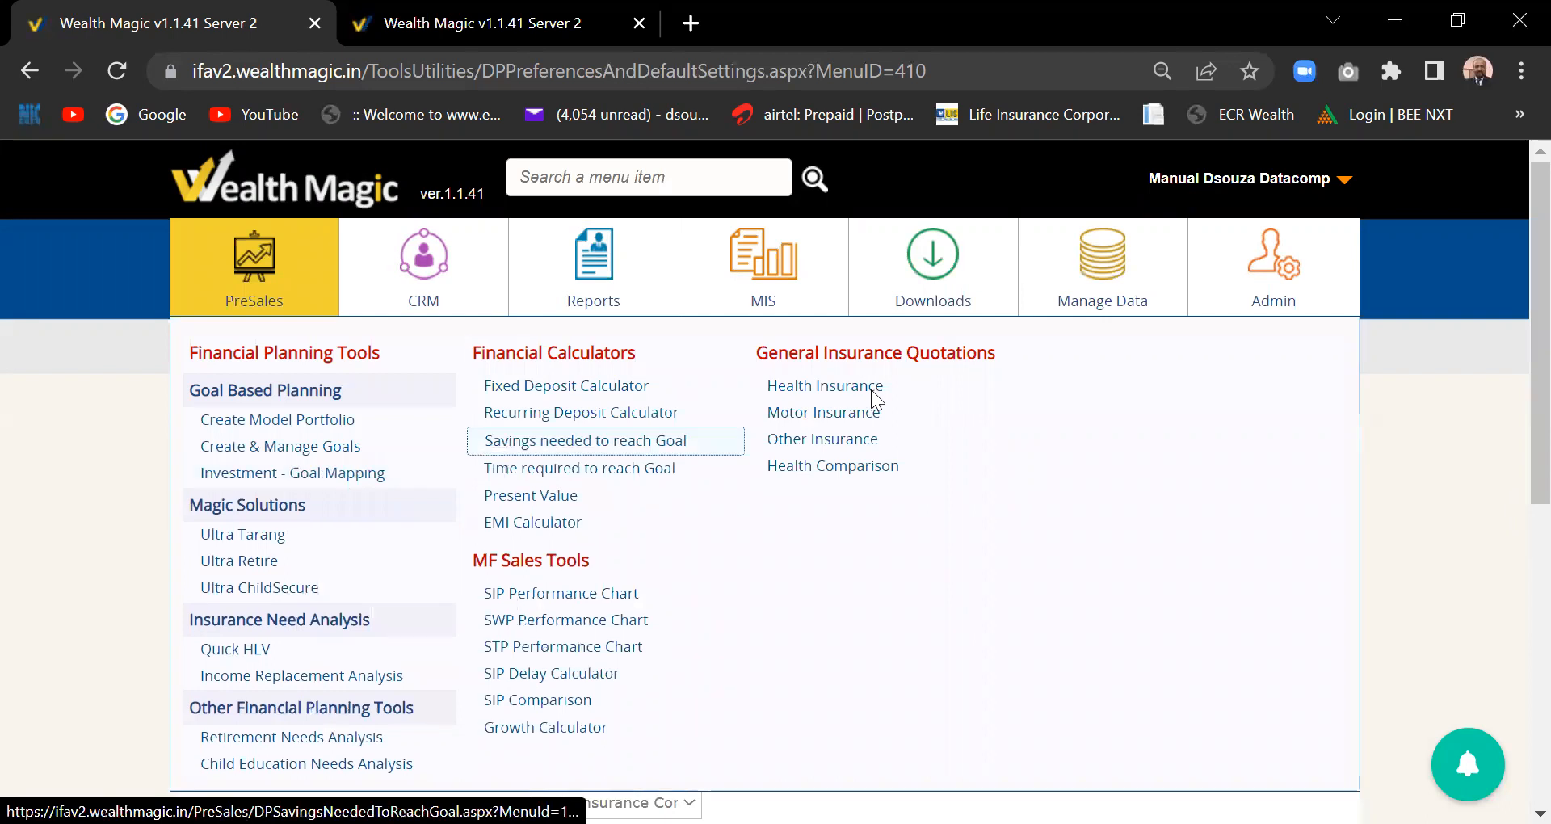
pyautogui.rightClick(288, 449)
# - Switch to the new tab and scroll through the goal plans and their mapping status
pyautogui.click(288, 448)
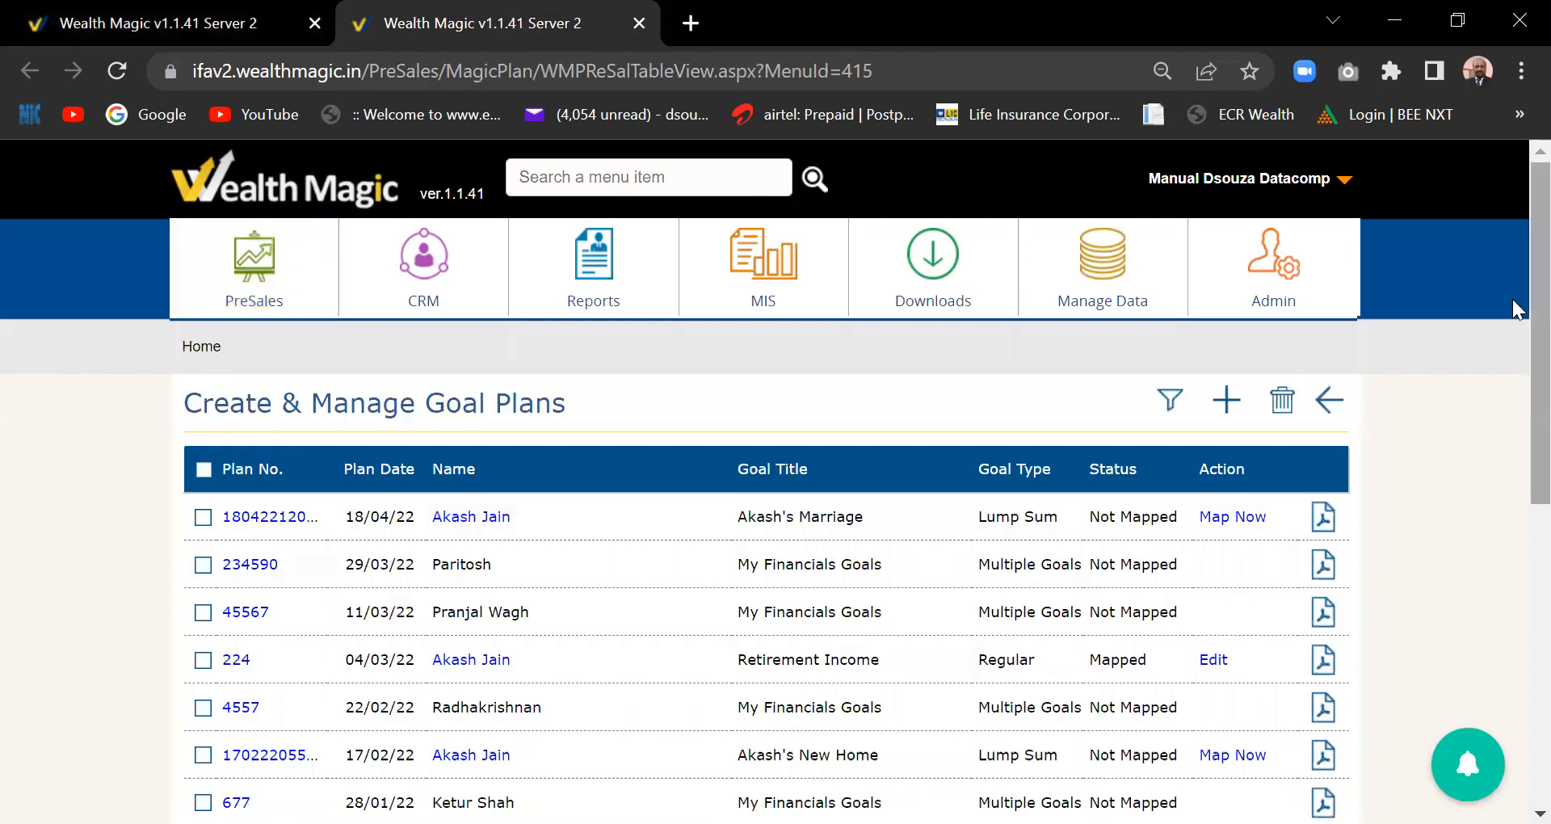
pyautogui.scroll(-1, 1513, 303)
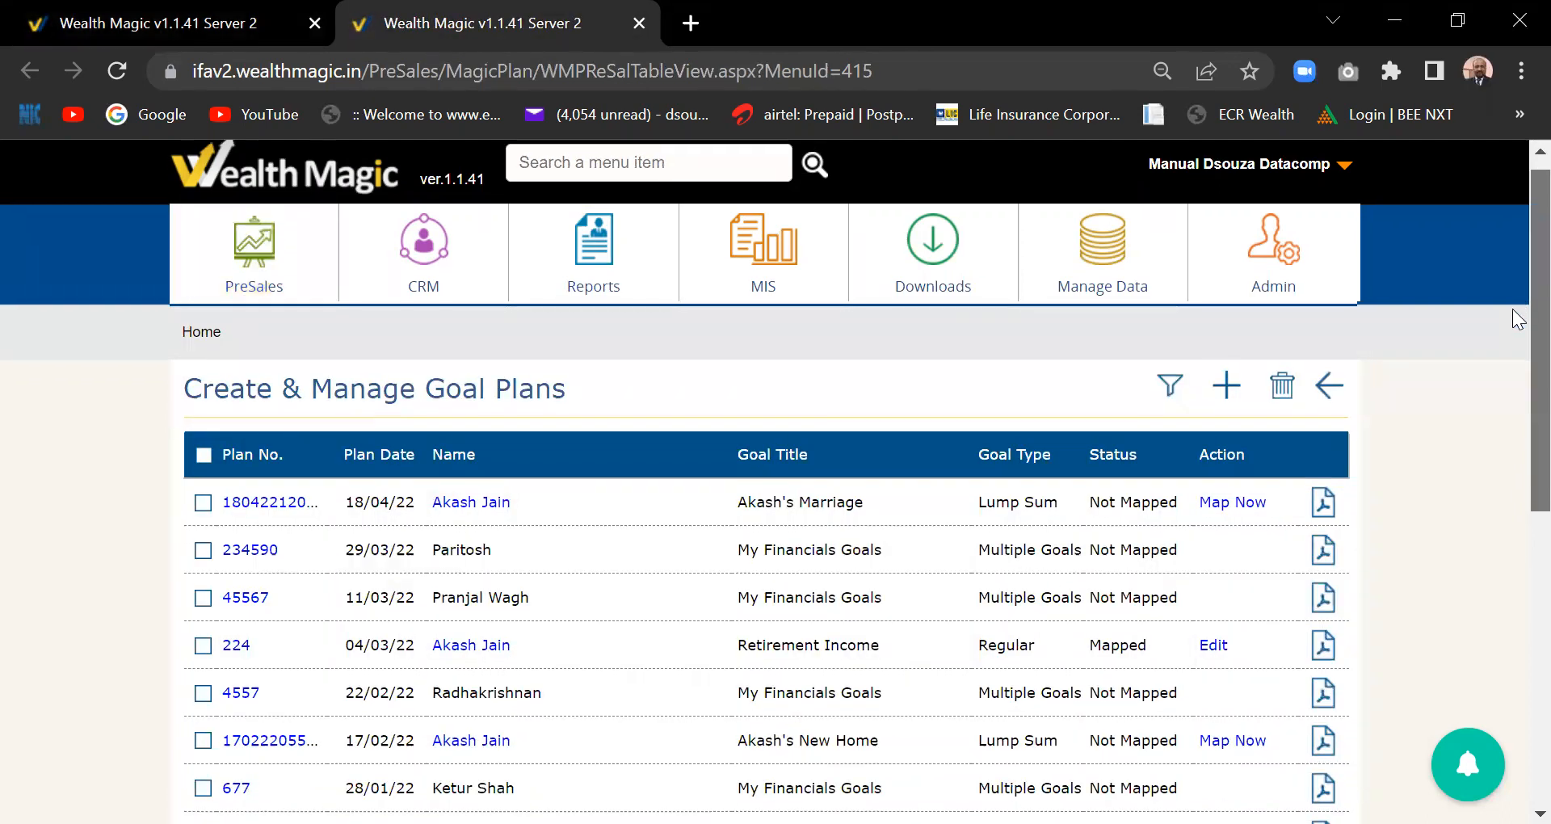
pyautogui.scroll(-2, 1519, 323)
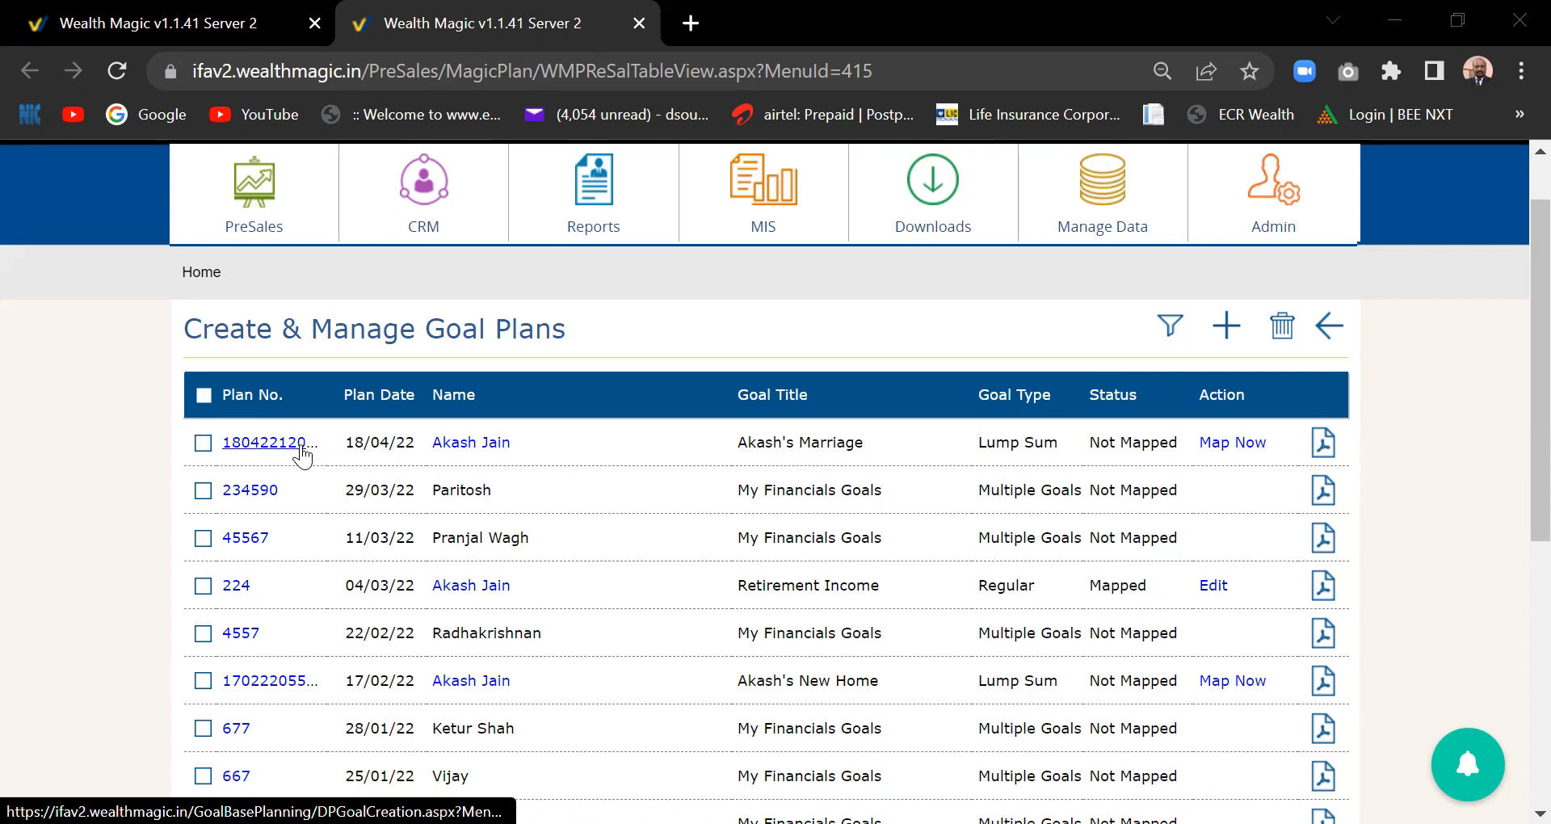
# - Add a new goal plan set to Very Aggressive (90% equity, 10% debt), then return to the settings tab
pyautogui.click(1228, 330)
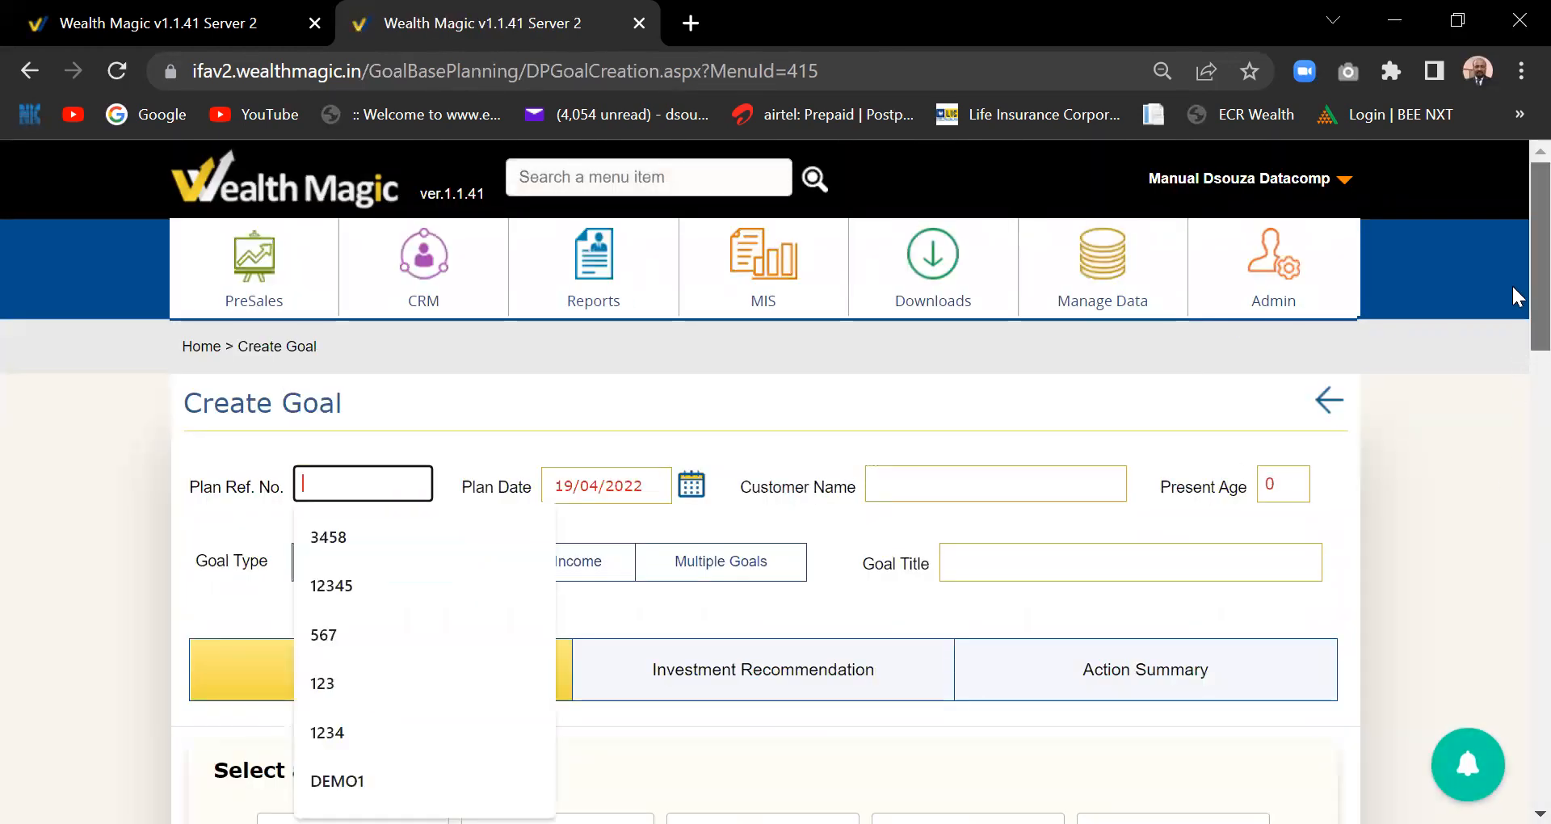
pyautogui.scroll(-1, 1517, 294)
pyautogui.scroll(-5, 1512, 302)
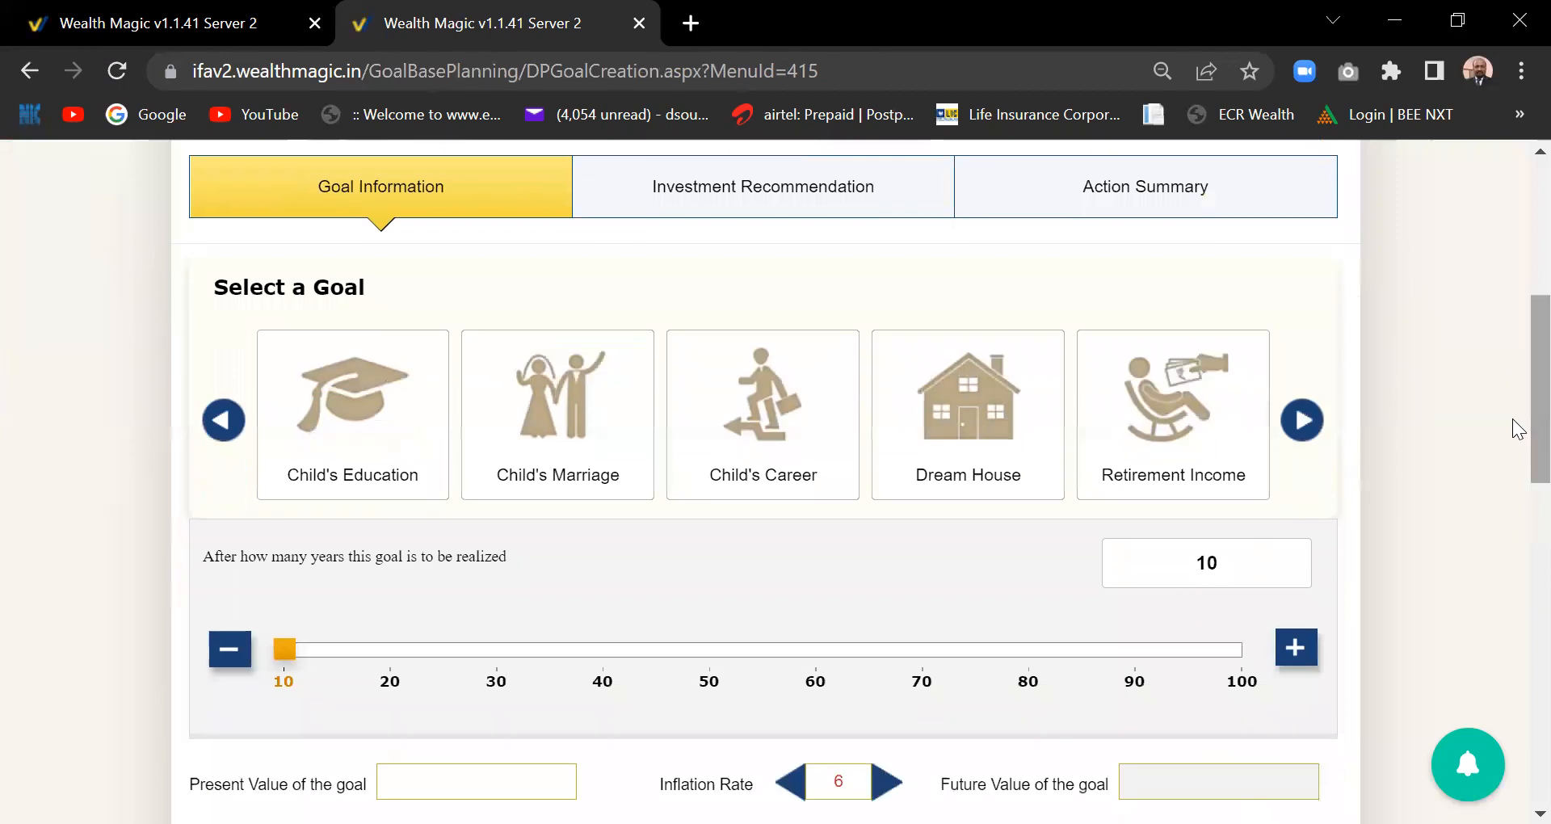
pyautogui.scroll(-2, 1519, 437)
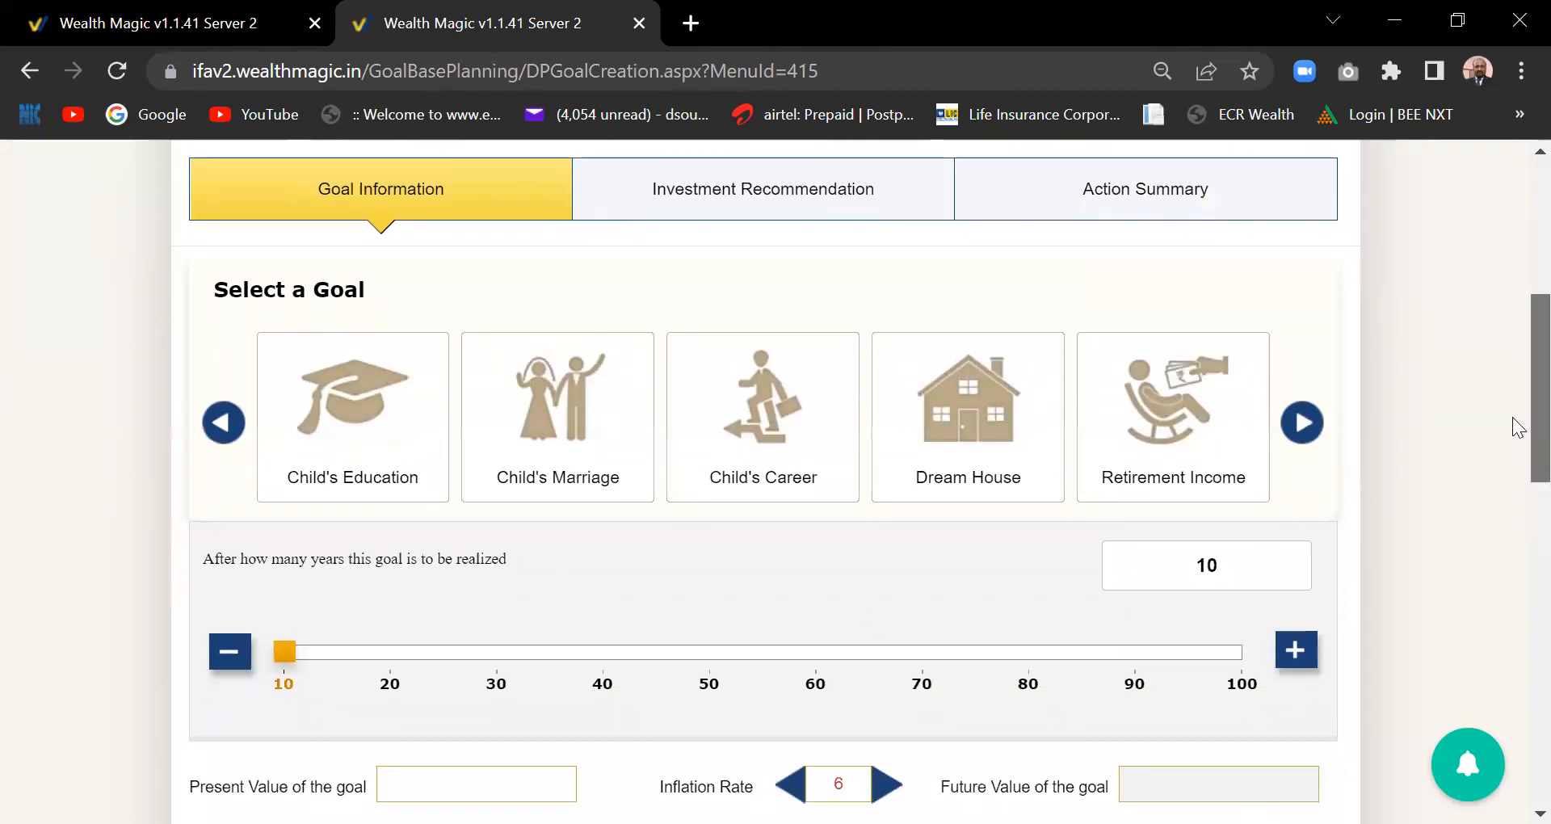
pyautogui.scroll(-5, 1517, 493)
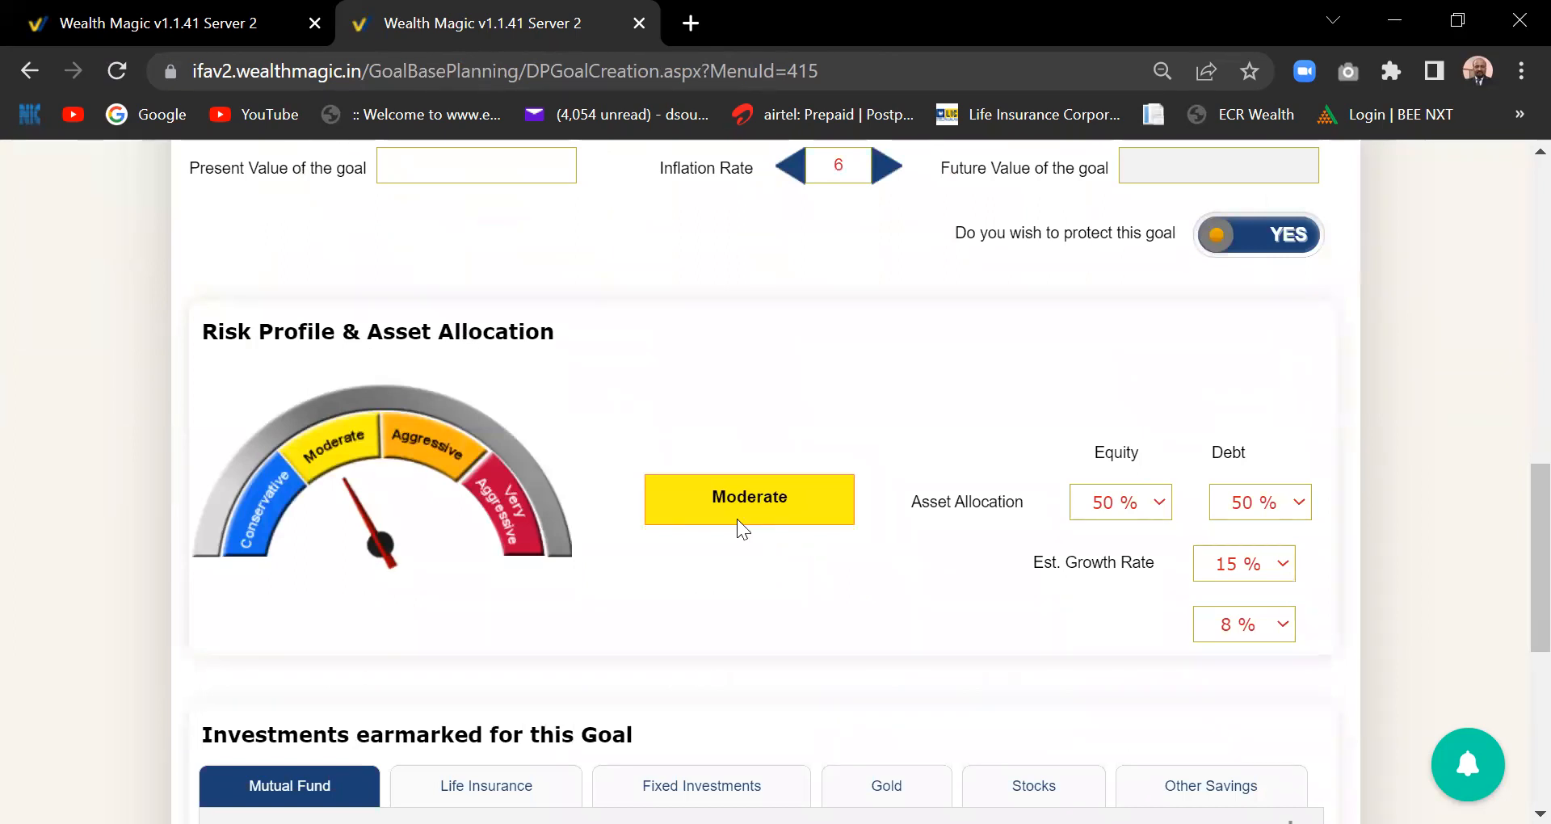
pyautogui.click(428, 461)
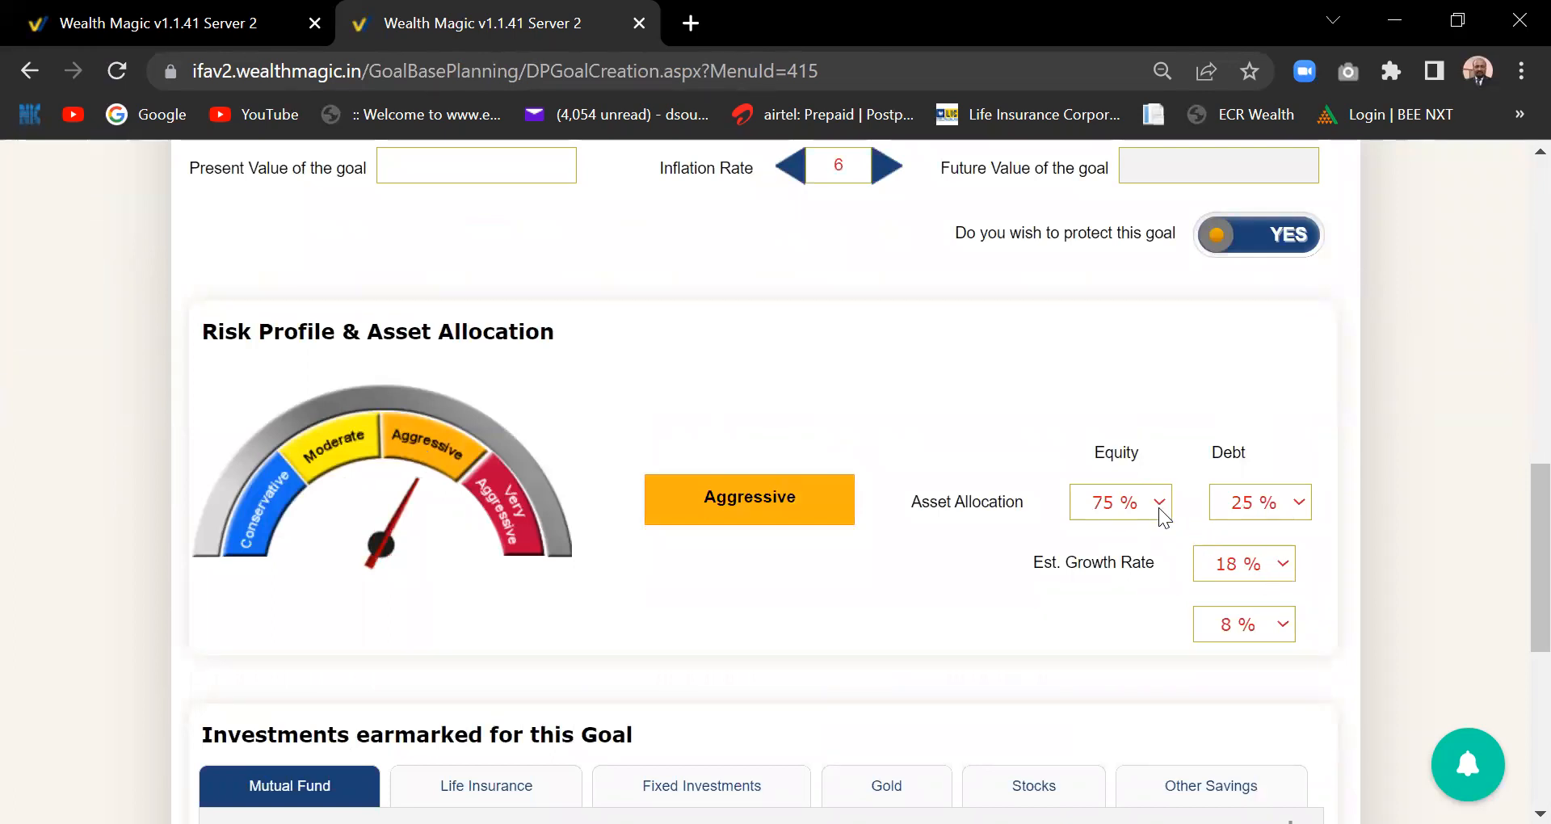
pyautogui.click(525, 521)
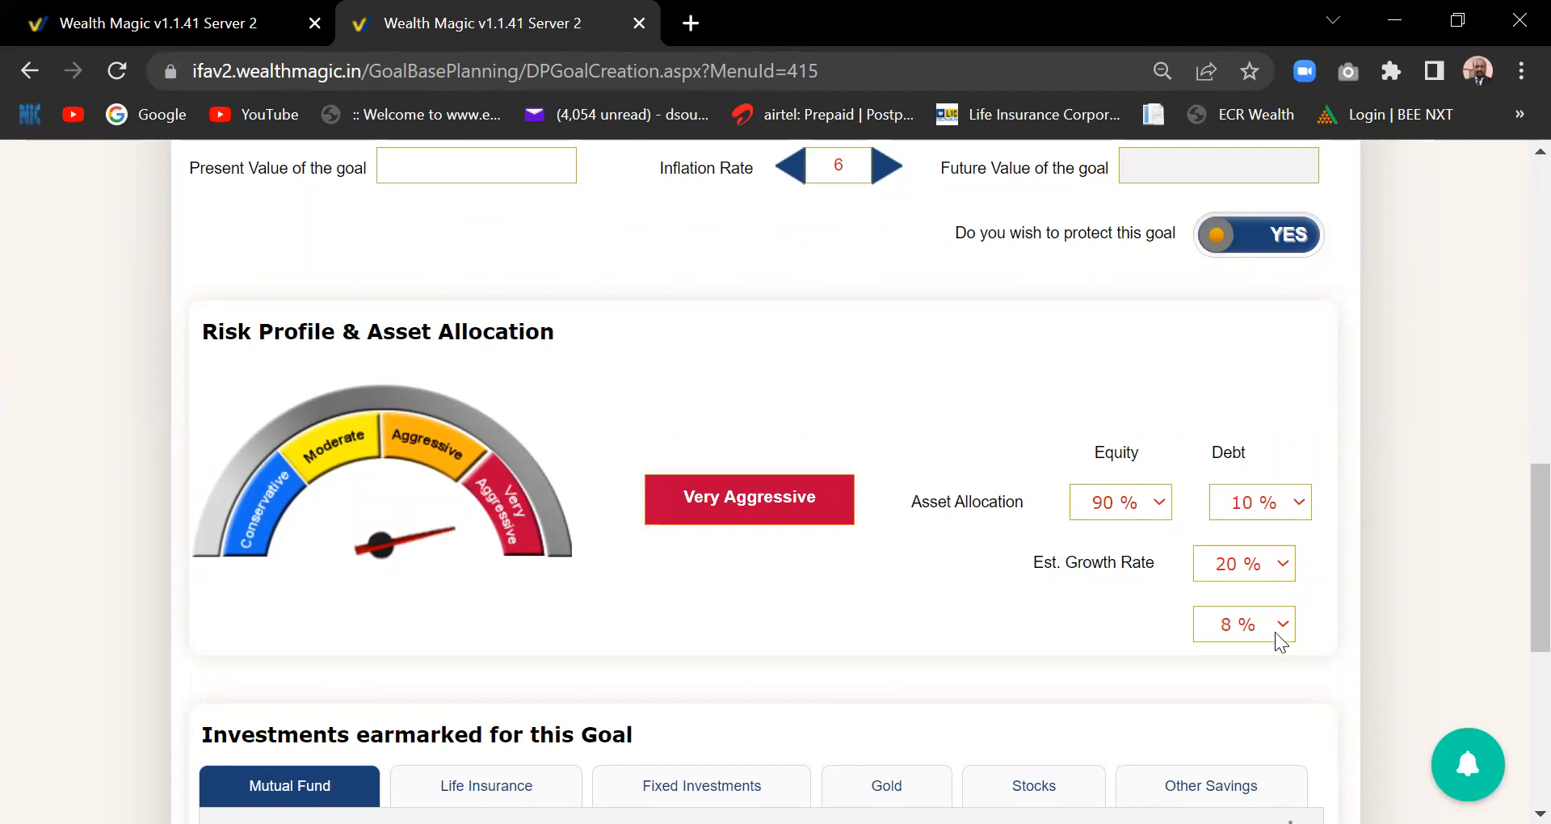
pyautogui.click(158, 30)
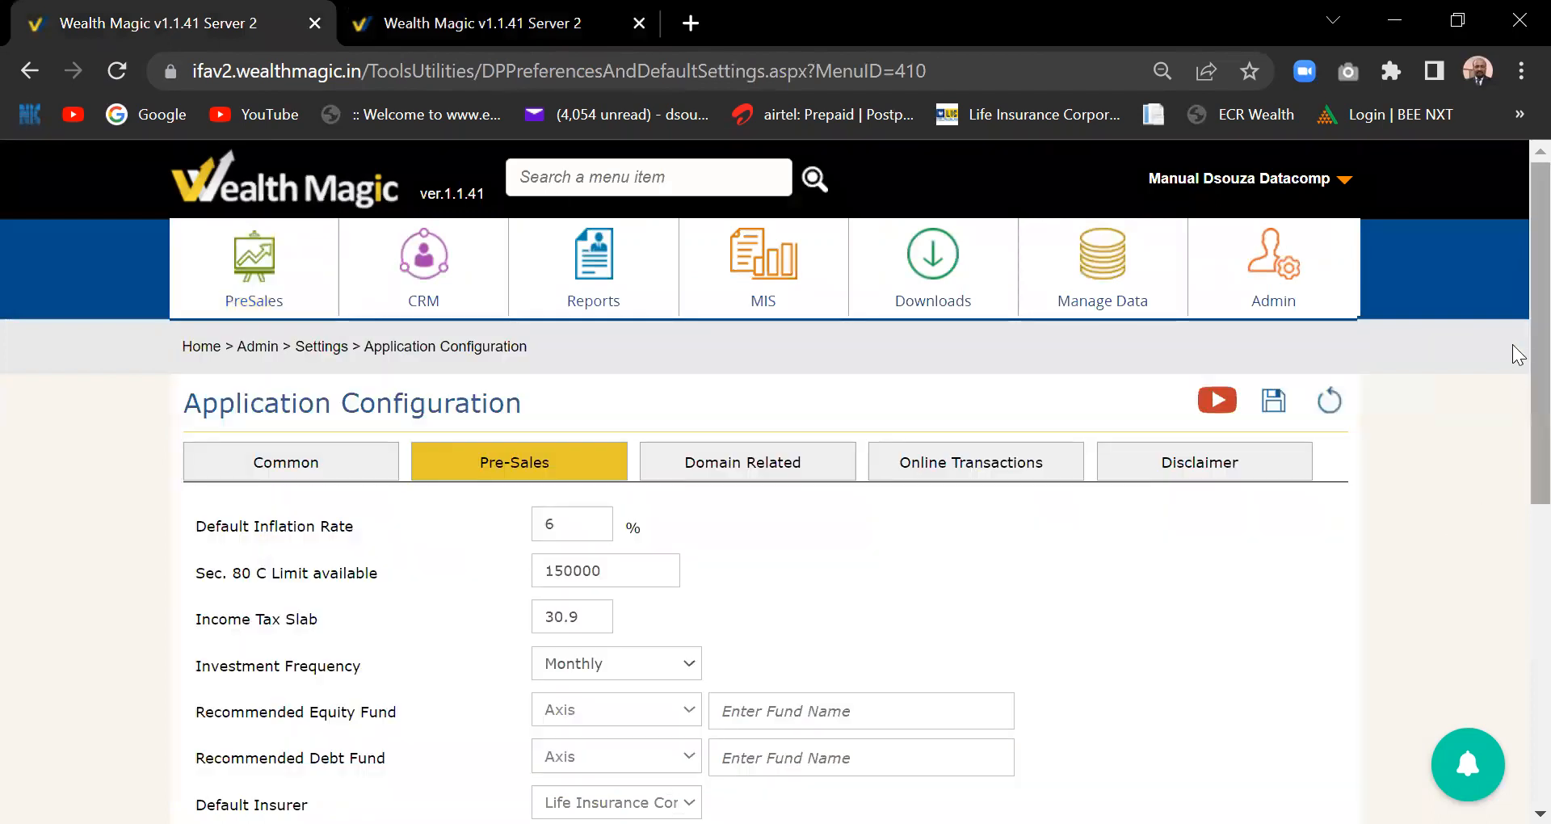
# - Save the Pre-Sales settings (6% inflation, 30.9 tax slab) and move to the goal creation tab
pyautogui.scroll(-7, 1512, 598)
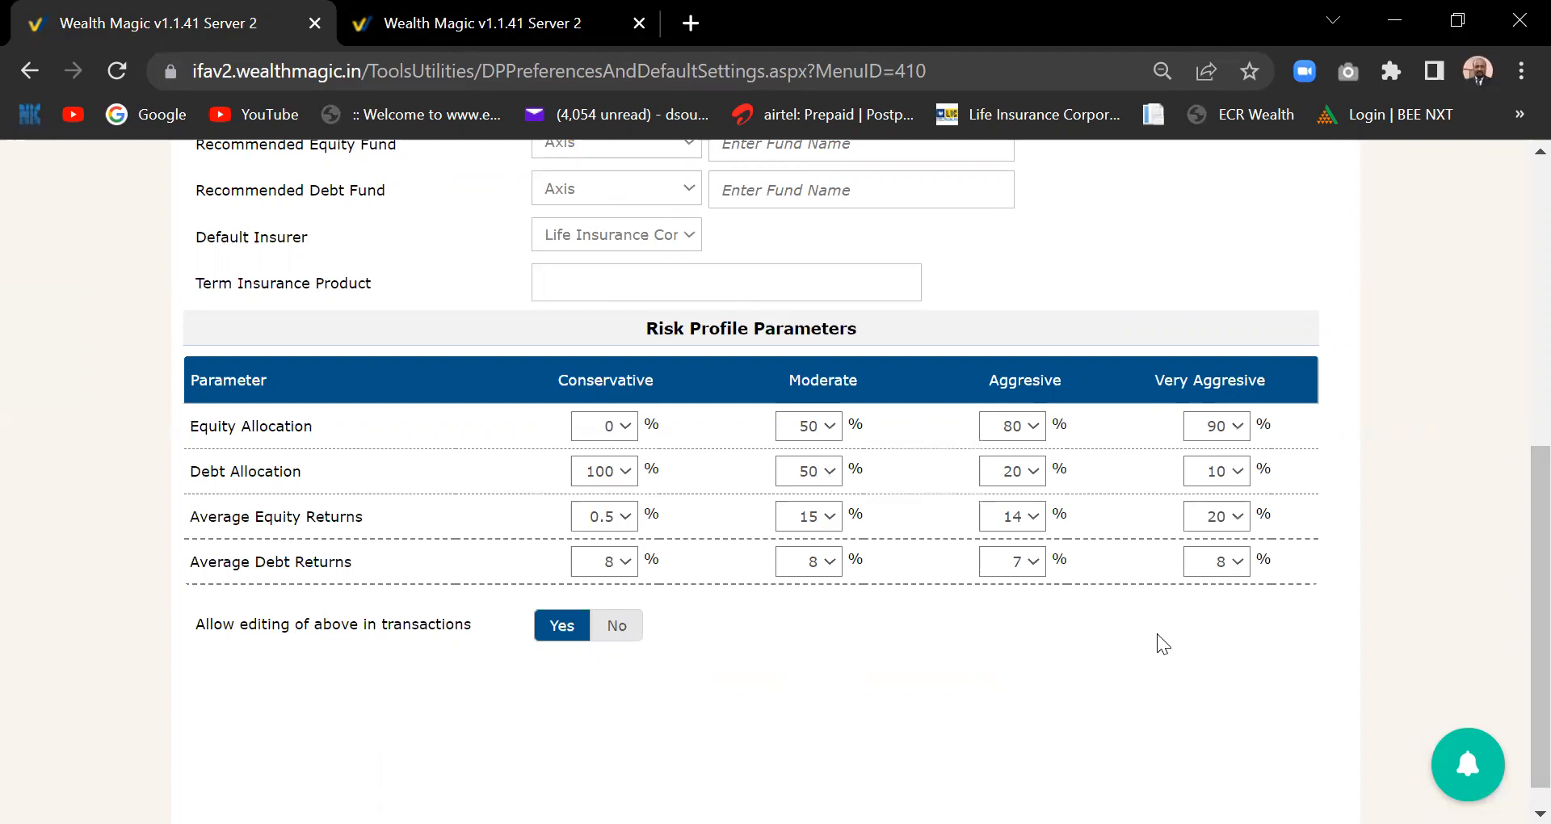
pyautogui.moveTo(1516, 515); pyautogui.dragTo(1515, 298)
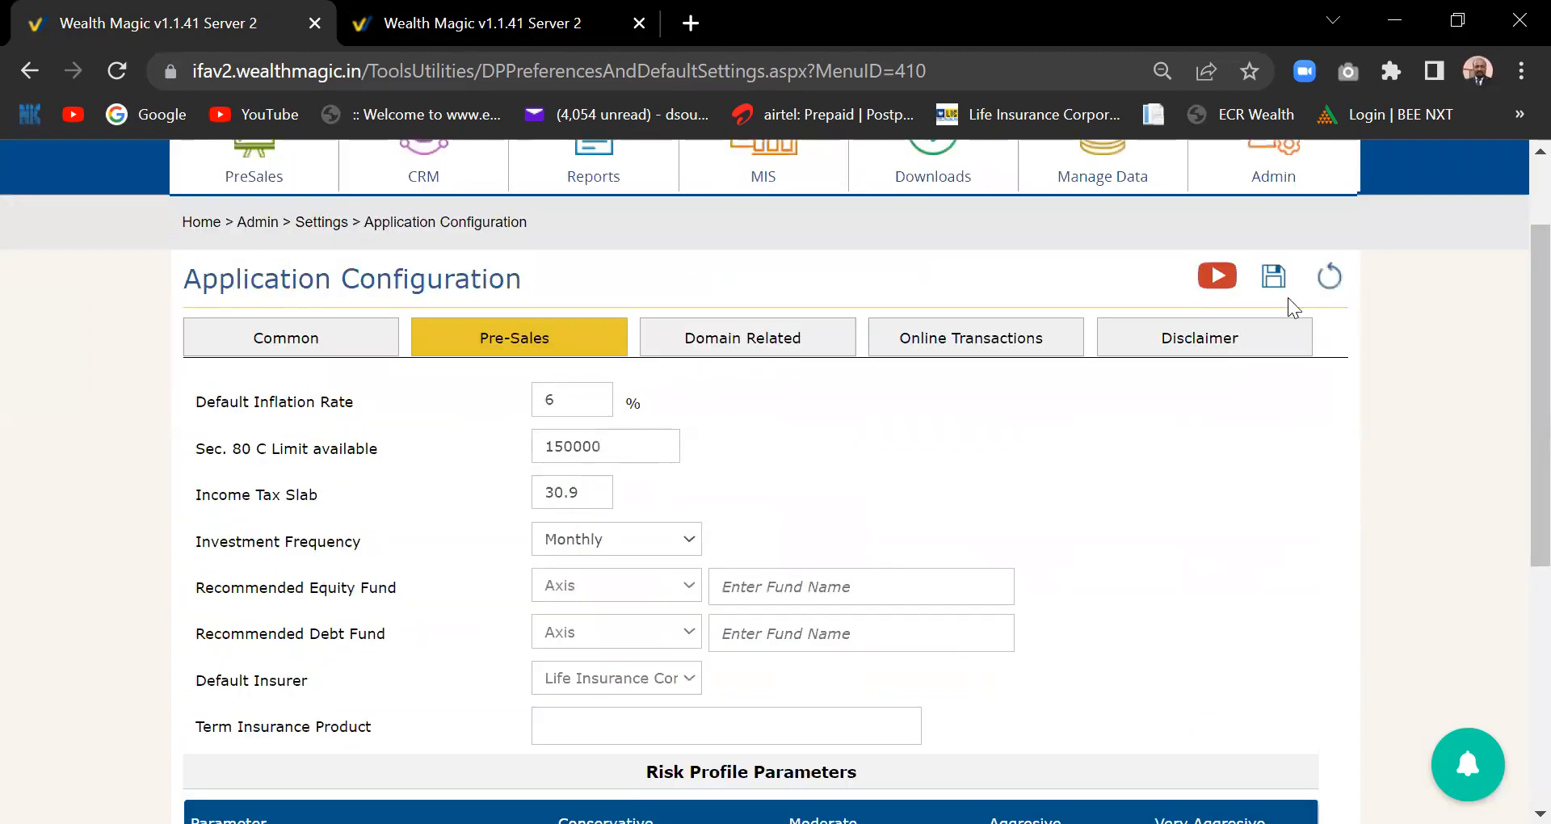
pyautogui.click(1280, 277)
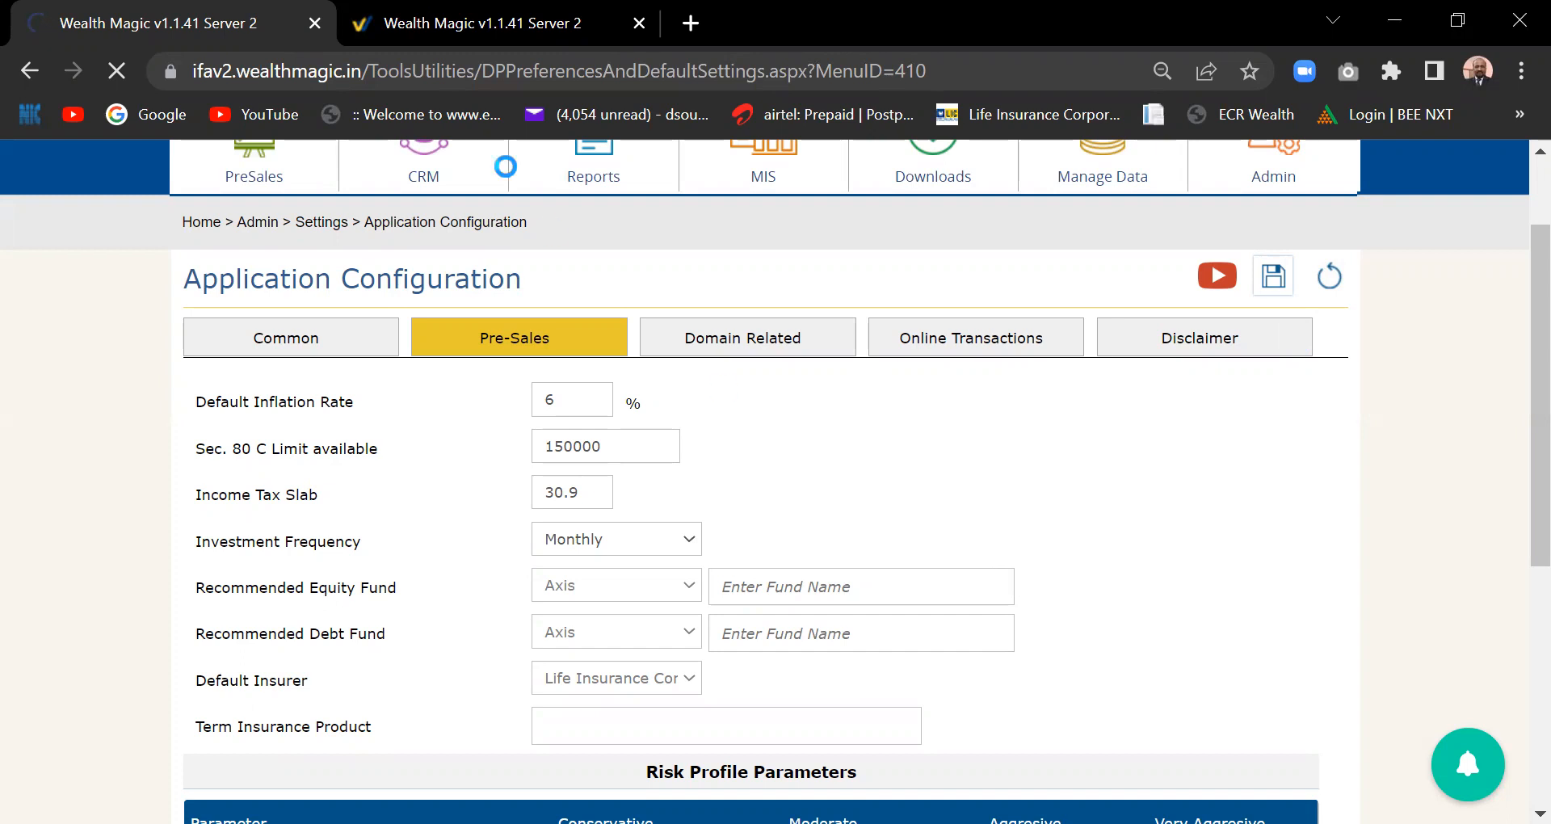
pyautogui.hotkey('ctrl', 'Tab')
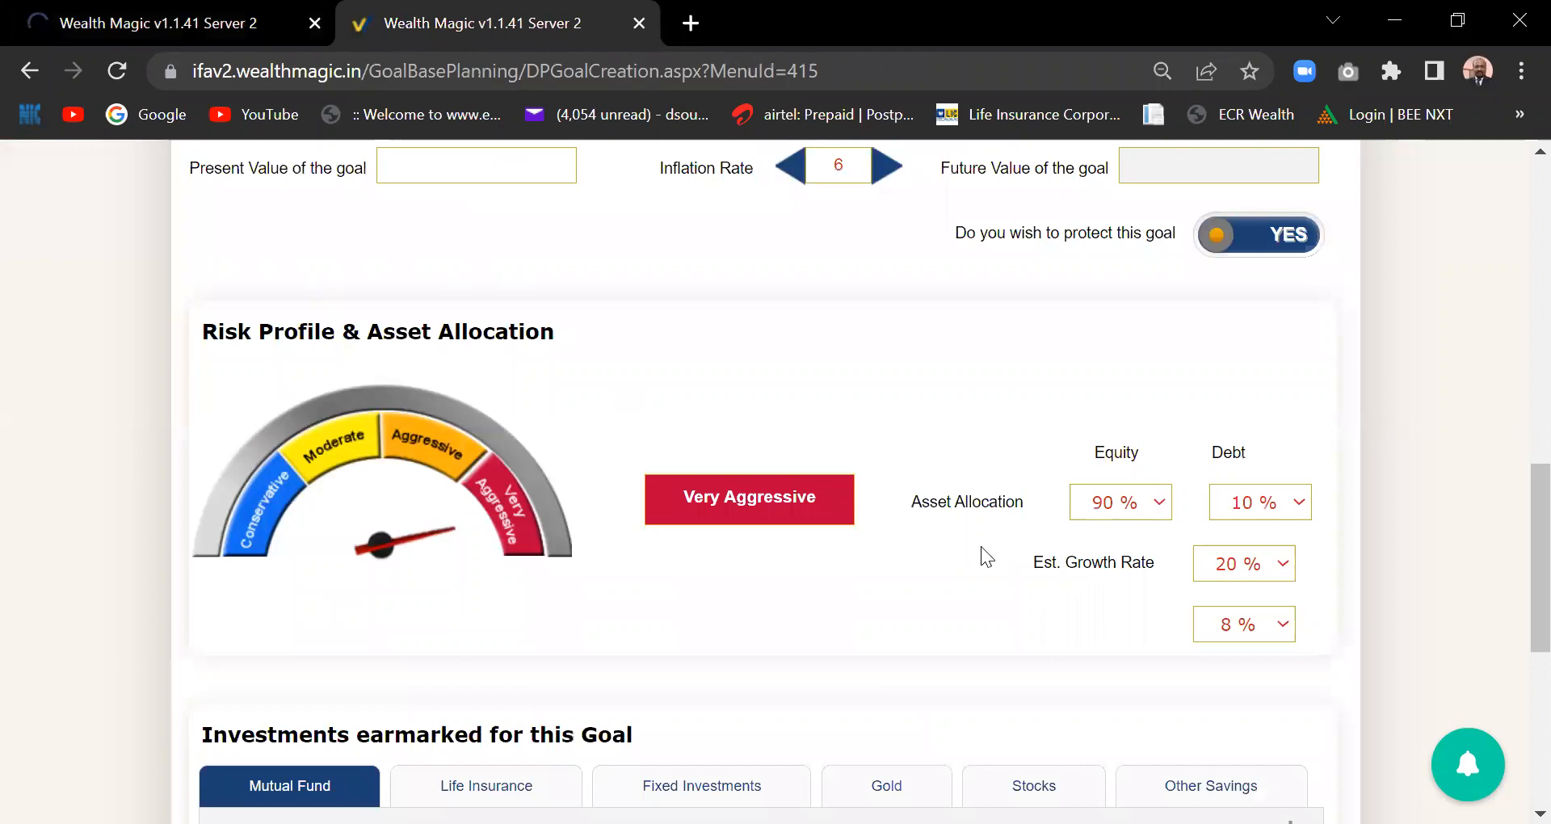
# - Pick Aggressive on the goal's risk gauge for 75% equity, 25% debt and 18% growth
pyautogui.click(430, 458)
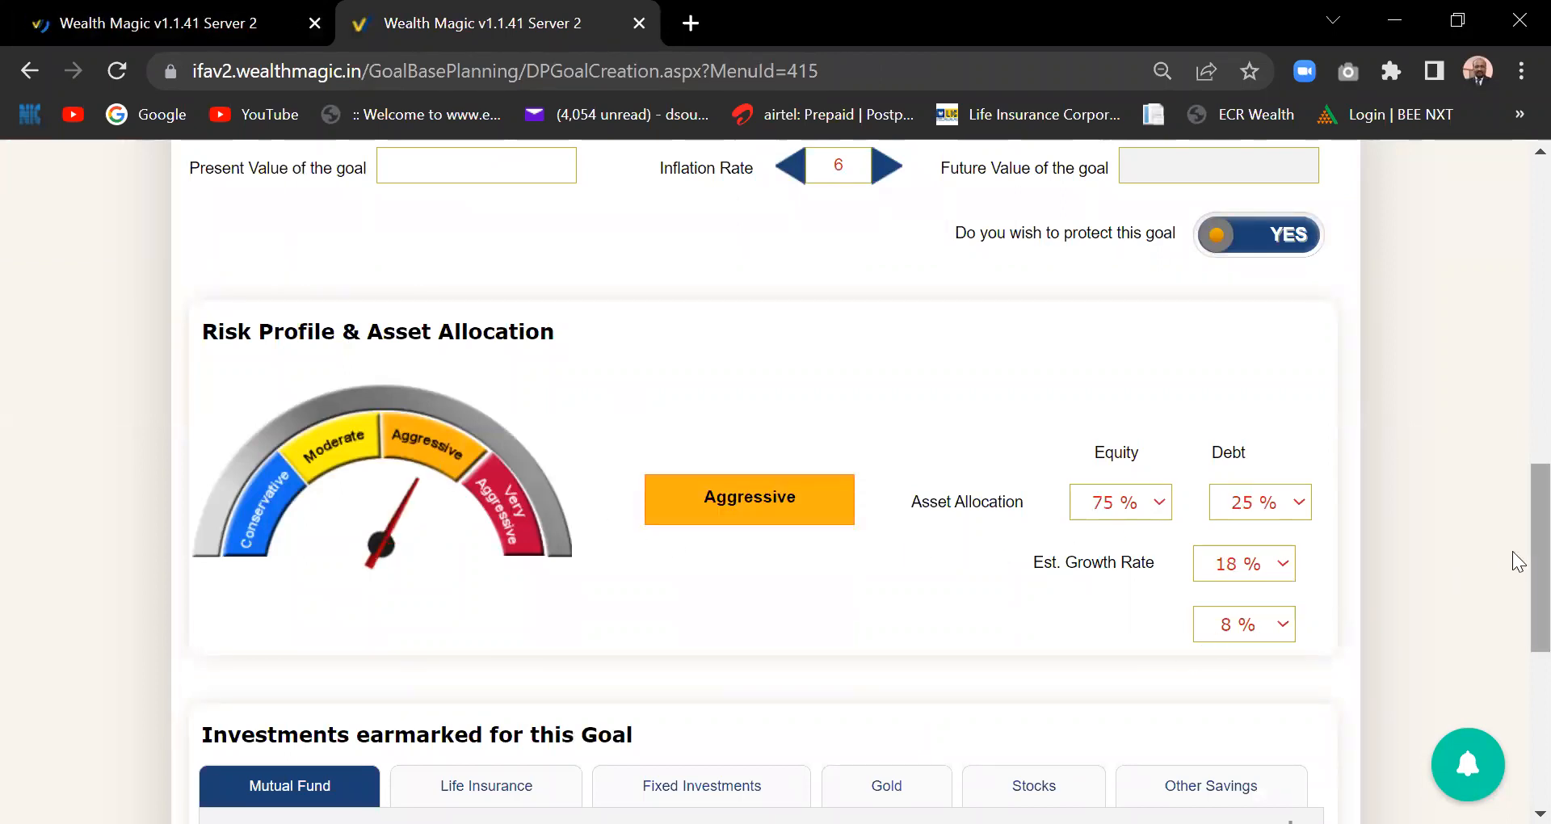
pyautogui.scroll(-2, 1517, 559)
pyautogui.scroll(3, 1492, 593)
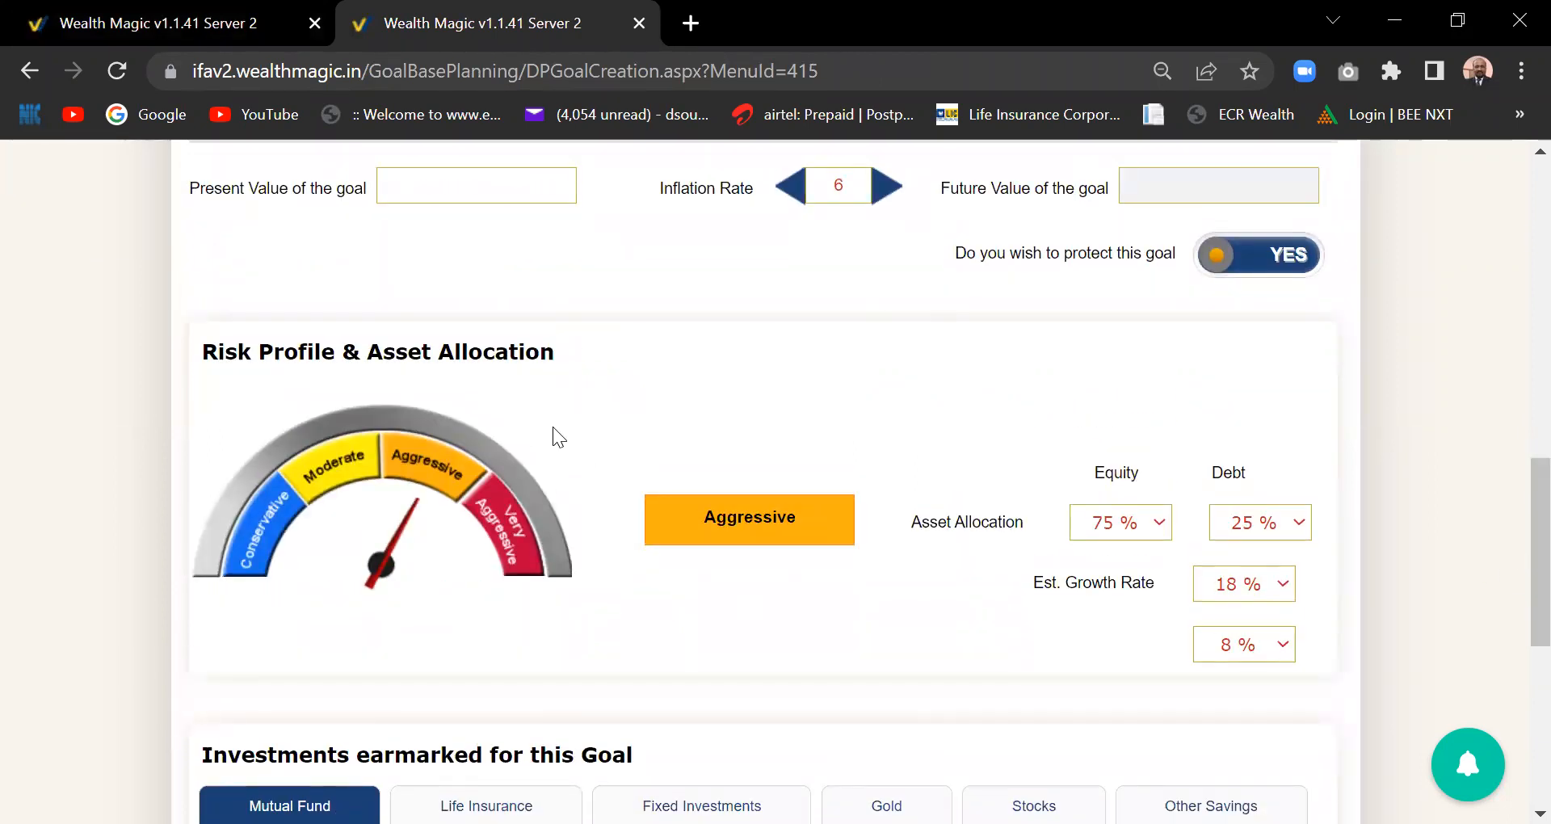
pyautogui.scroll(3, 1513, 482)
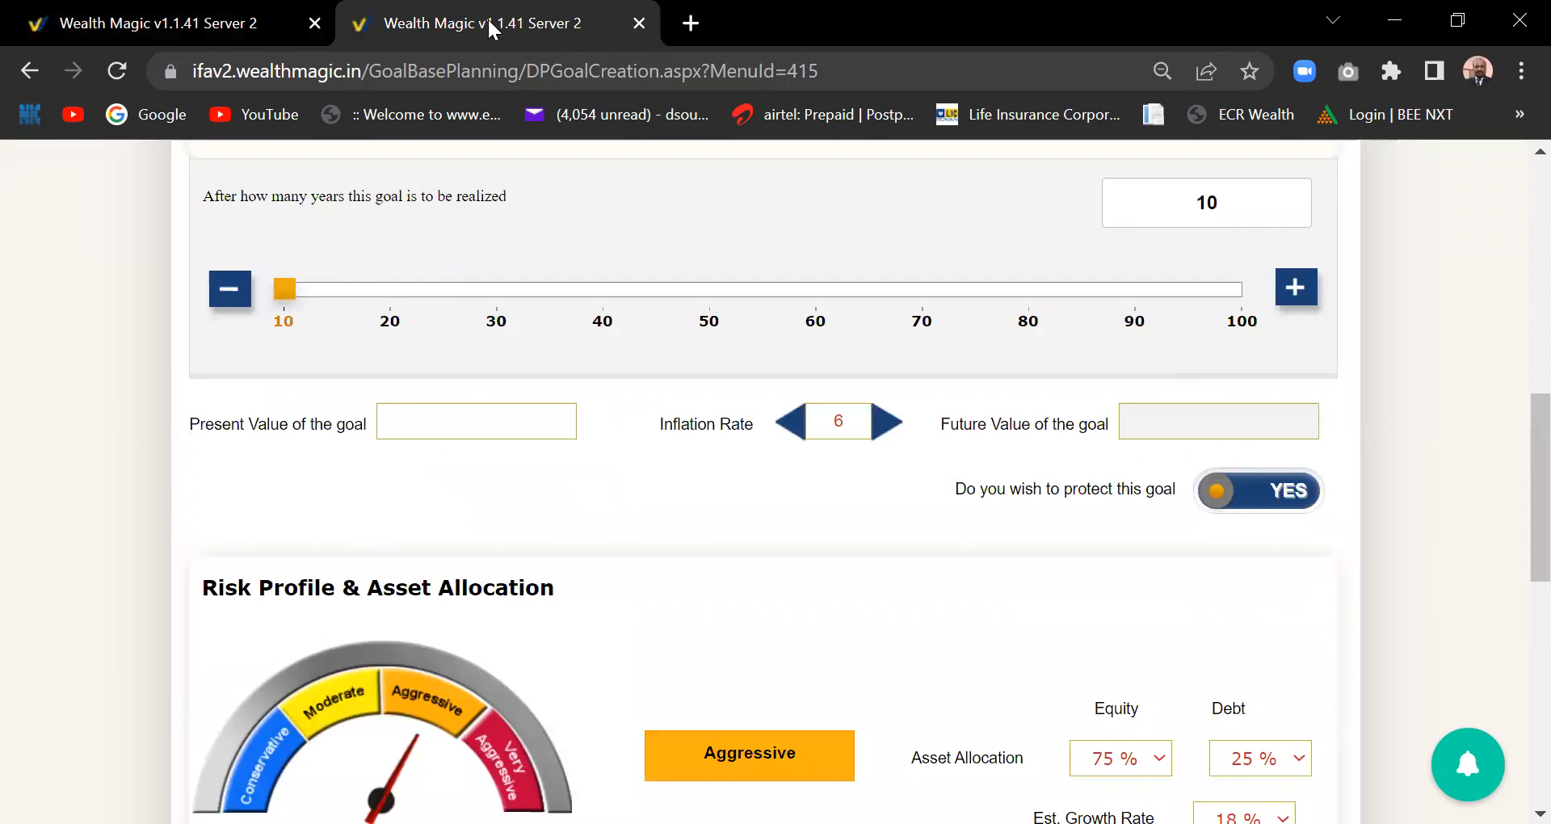
# - From the home tab, go to Admin > Settings > Application Configuration and show its Pre-Sales settings
pyautogui.click(187, 27)
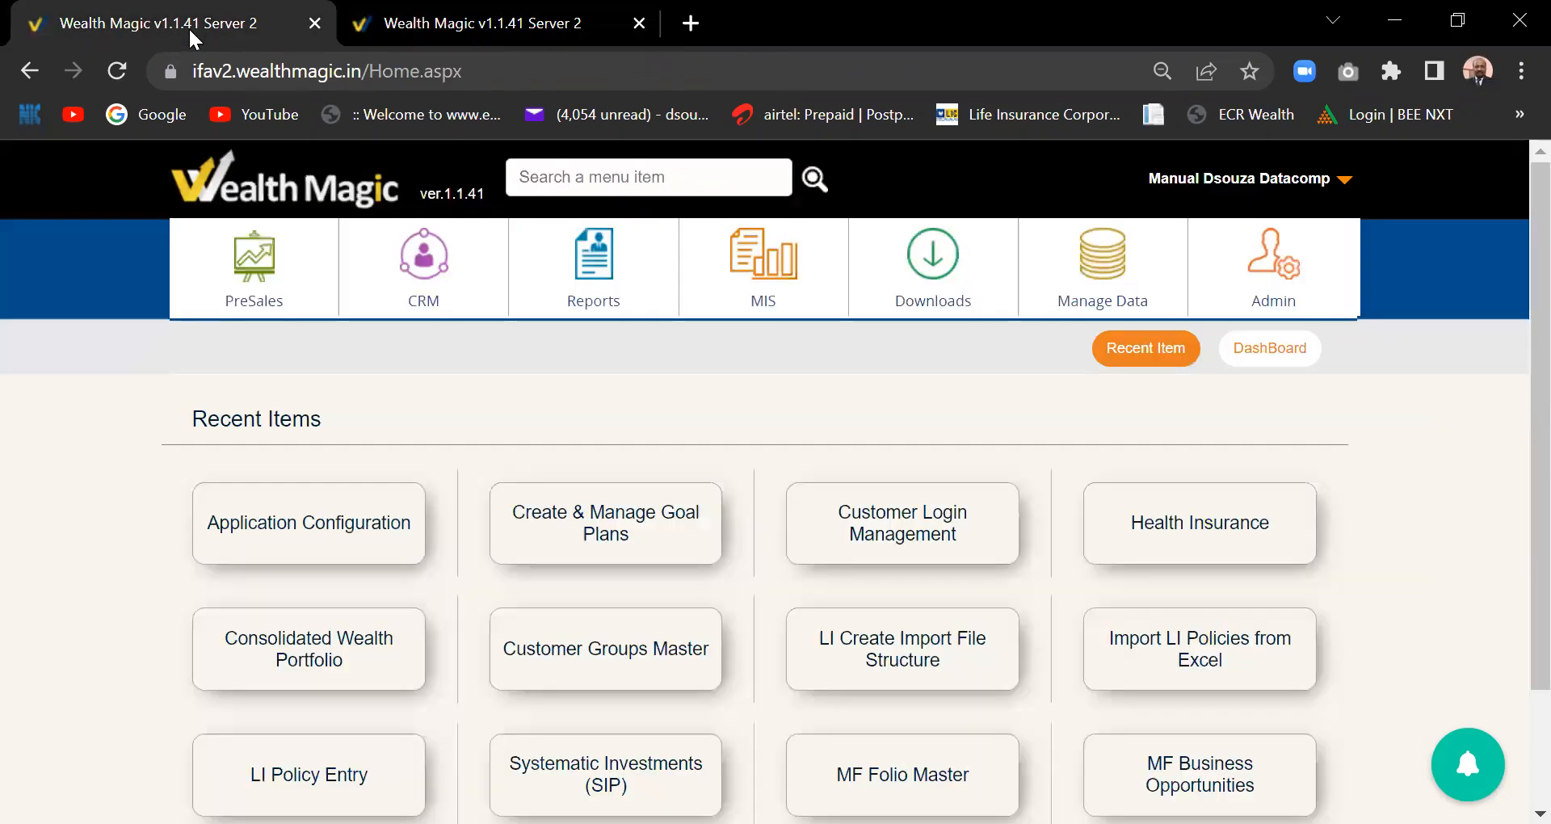
pyautogui.click(1288, 299)
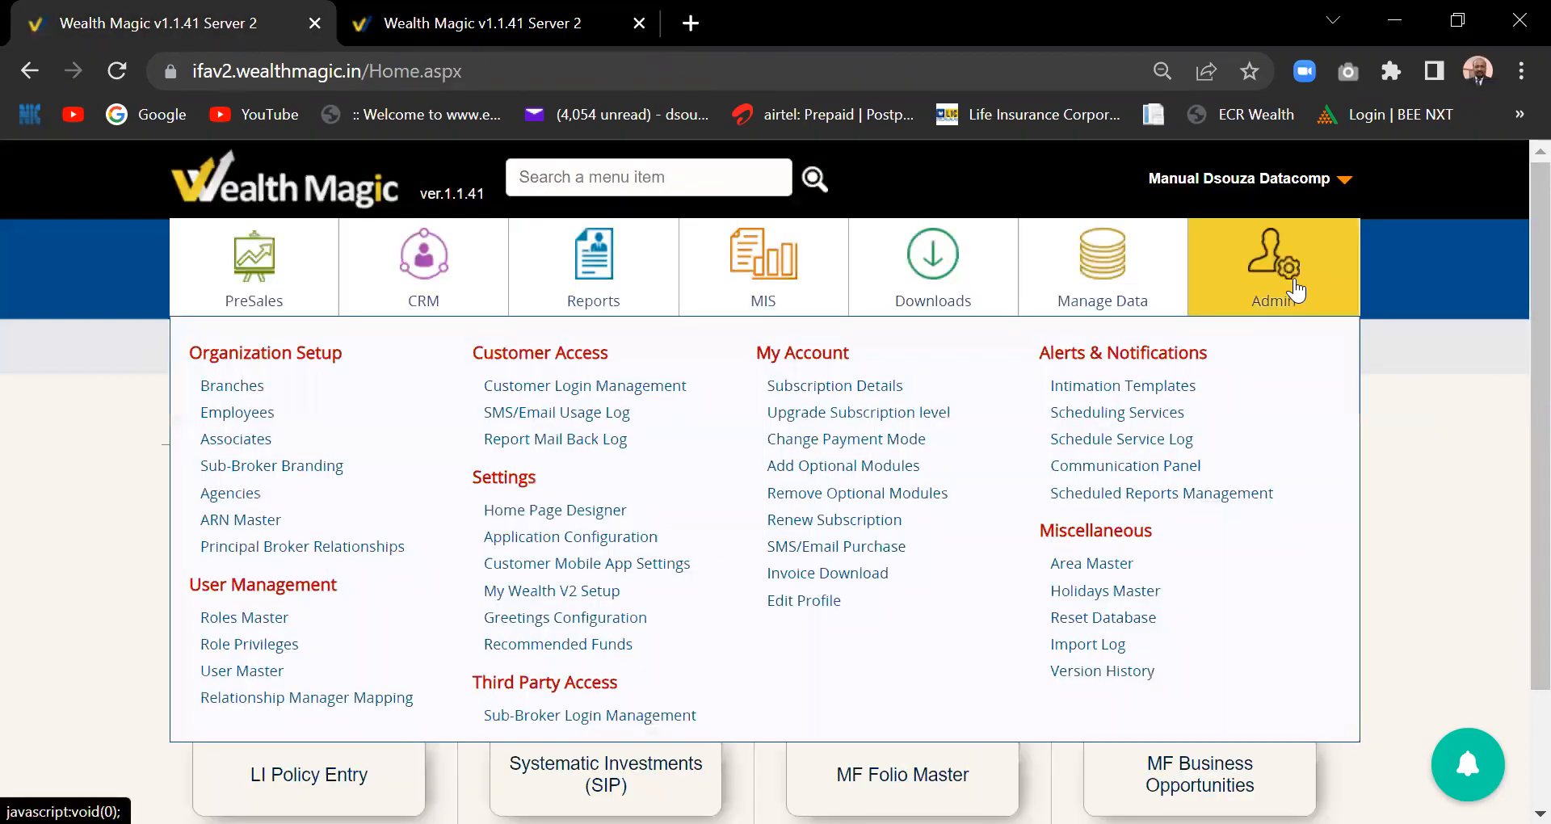
pyautogui.click(574, 539)
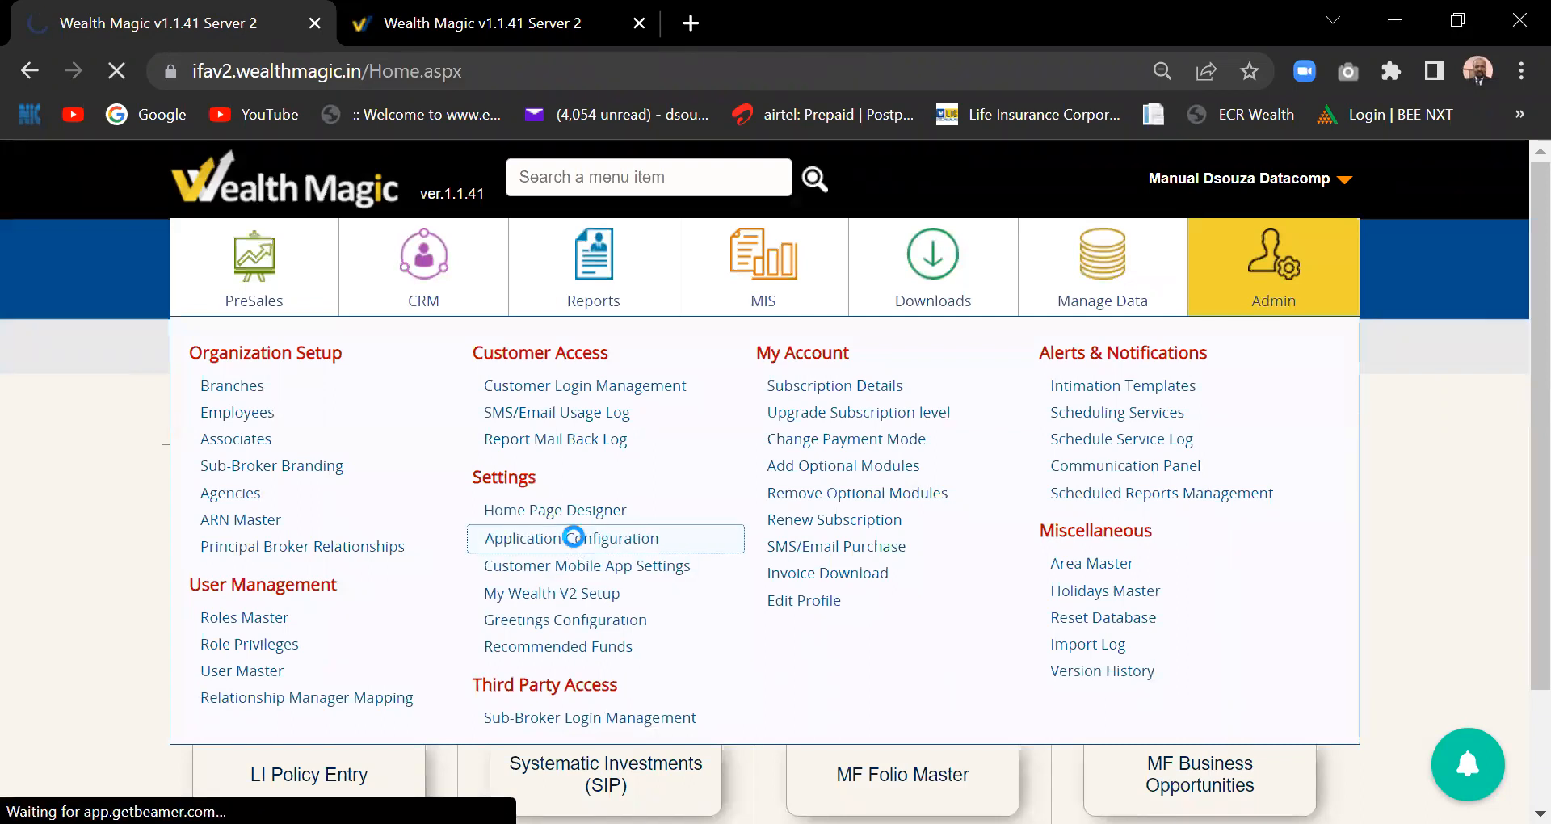
pyautogui.scroll(-2, 1517, 344)
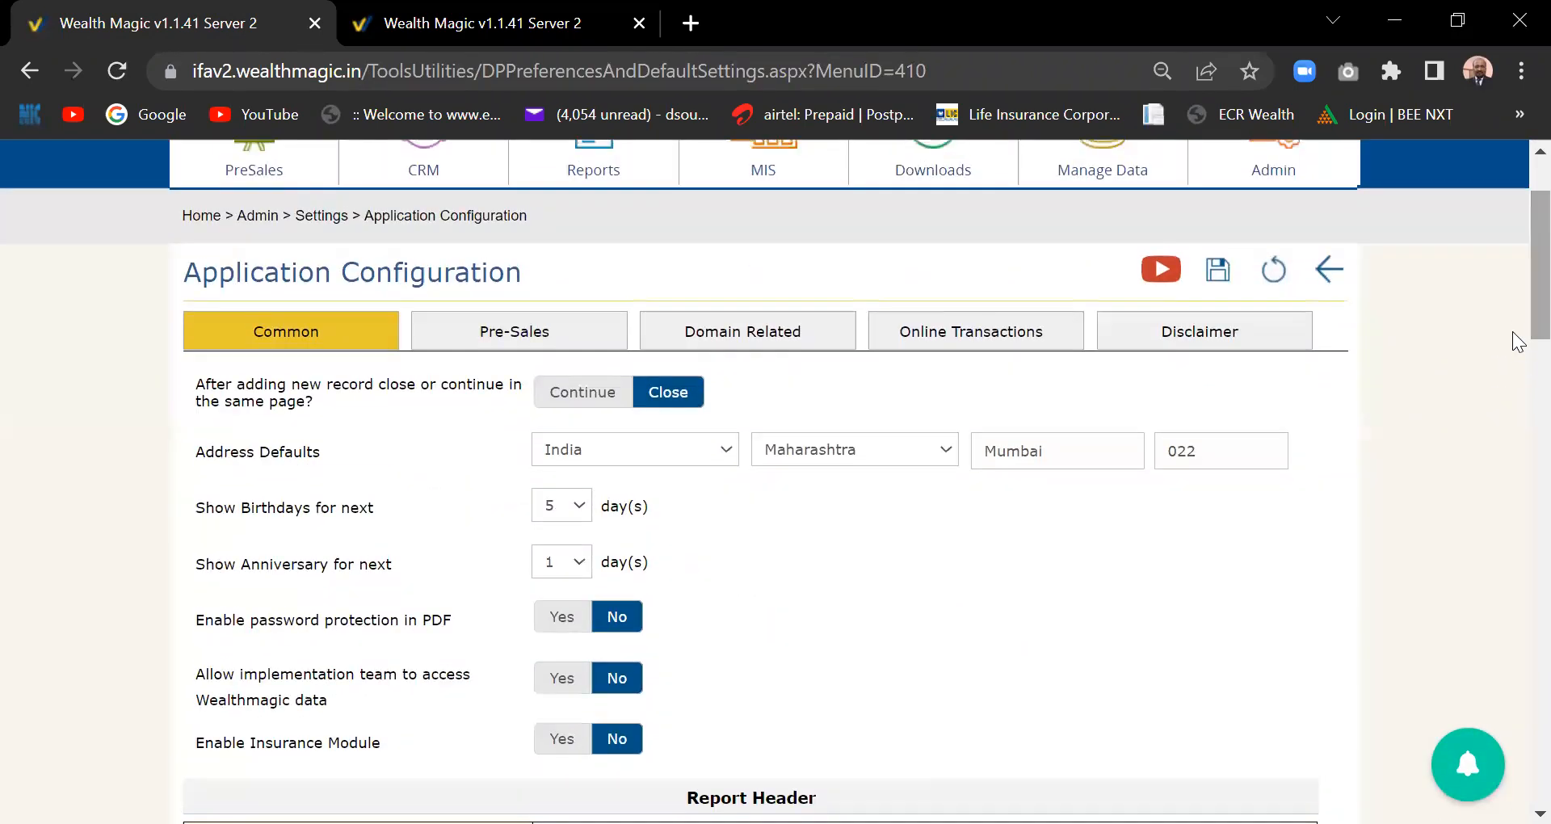
pyautogui.click(545, 337)
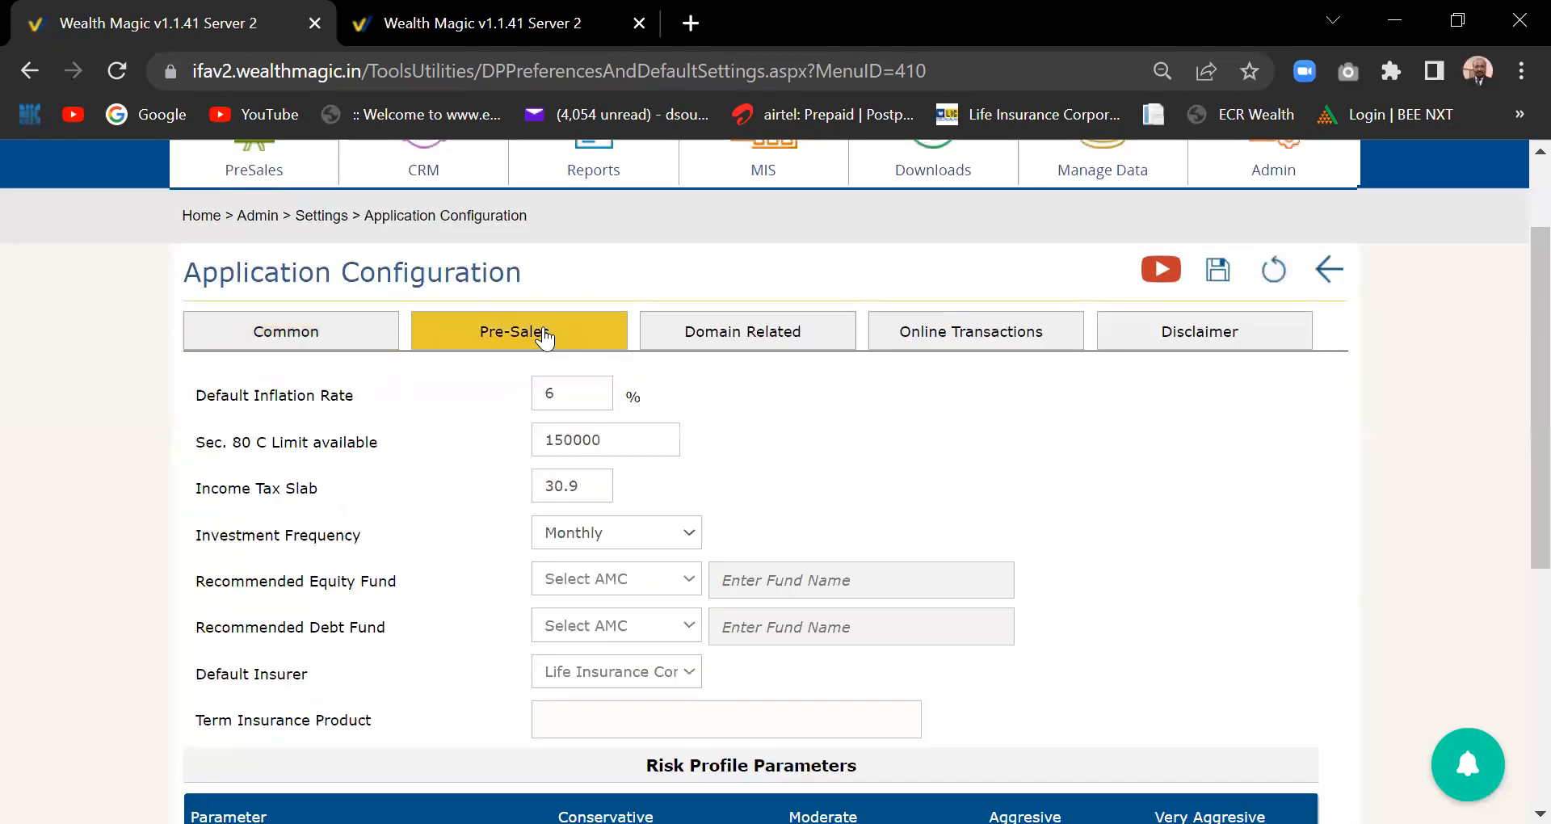
pyautogui.click(722, 346)
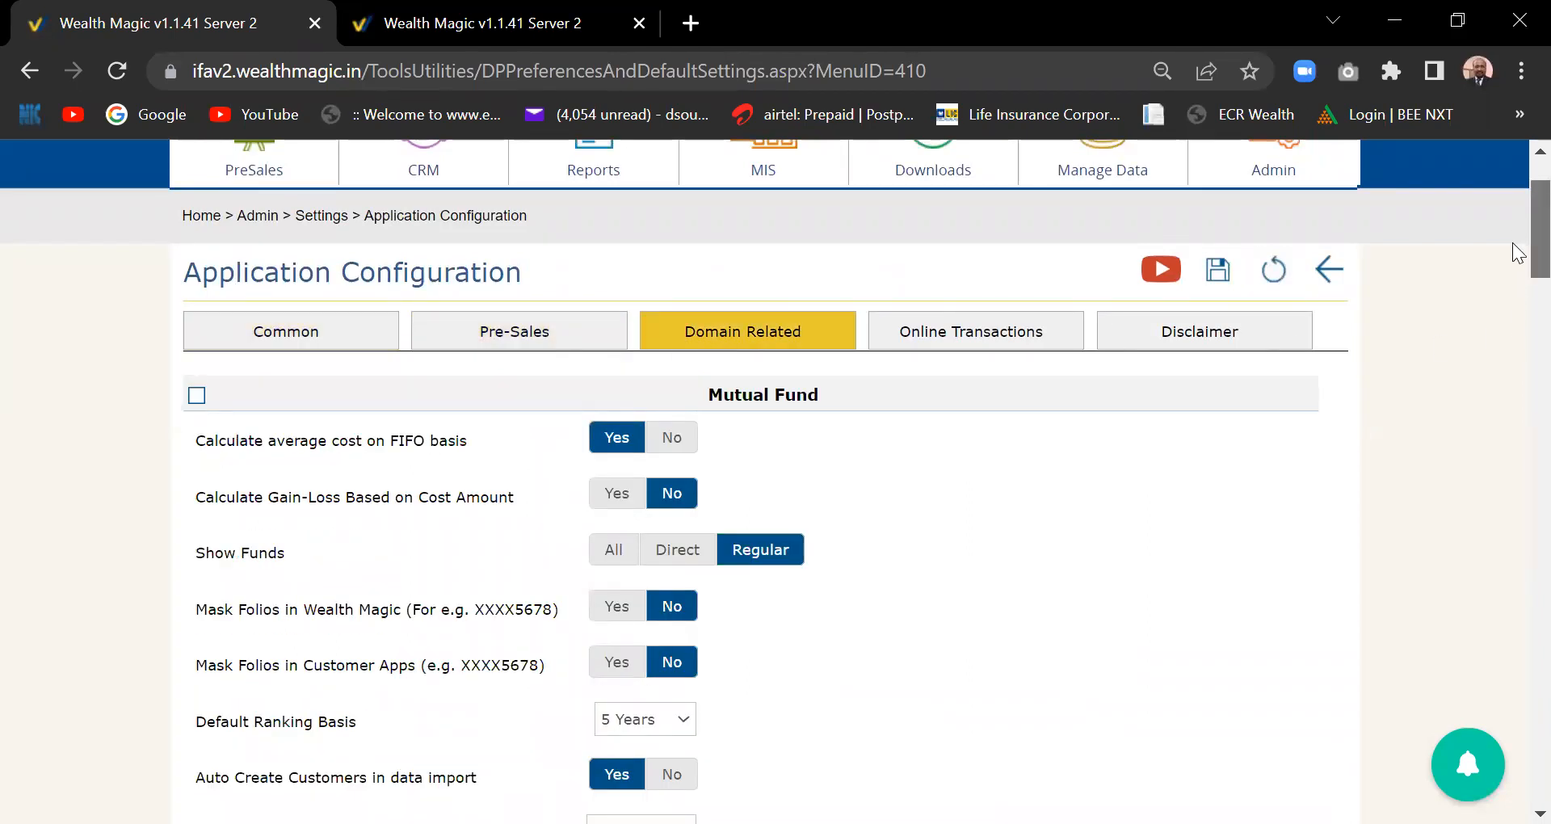
pyautogui.scroll(-5, 1517, 311)
pyautogui.scroll(2, 1512, 285)
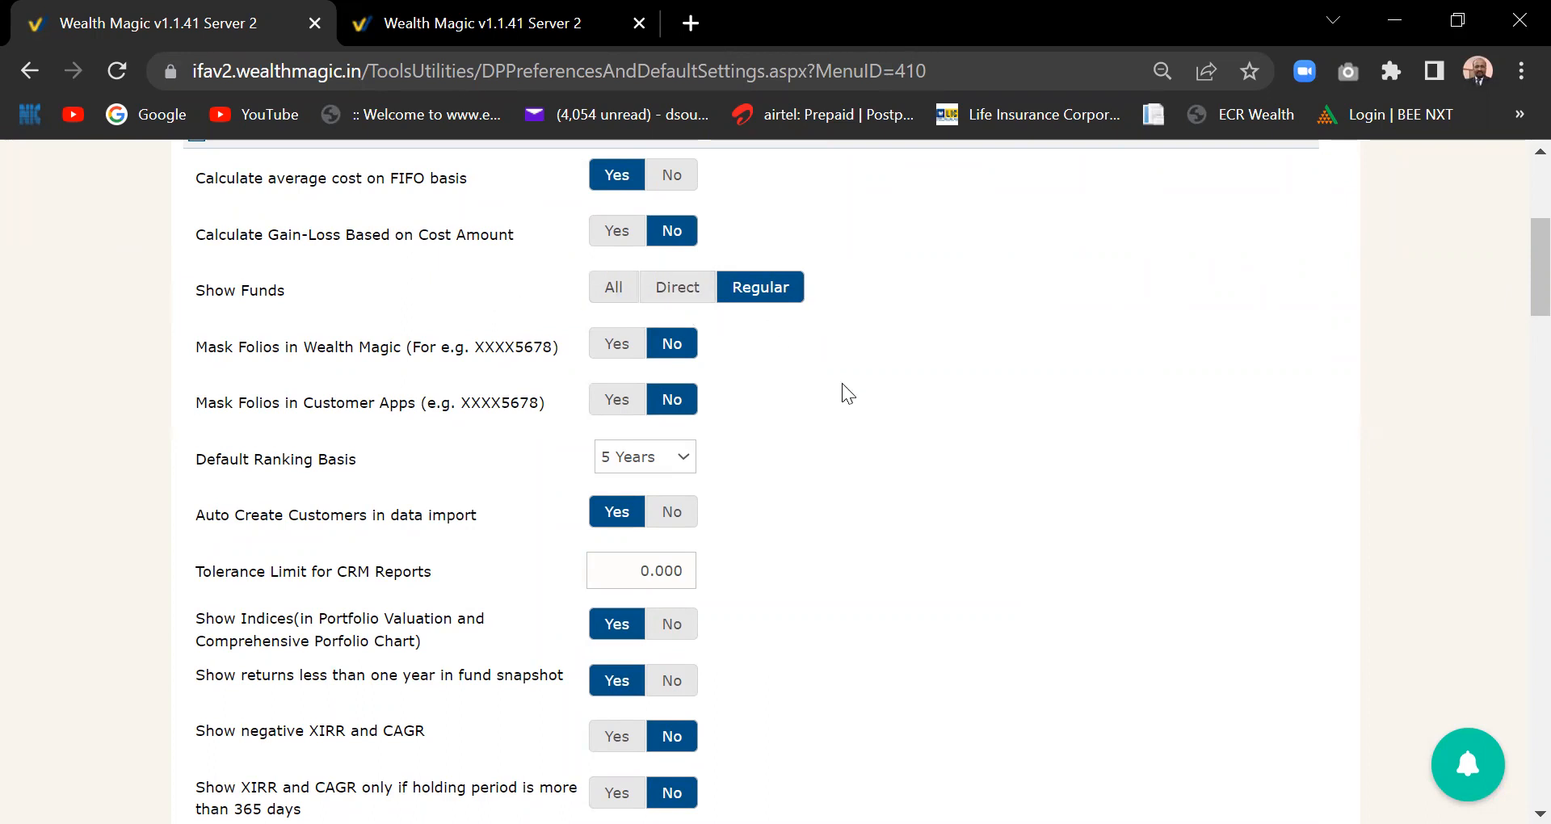
pyautogui.scroll(-1, 842, 383)
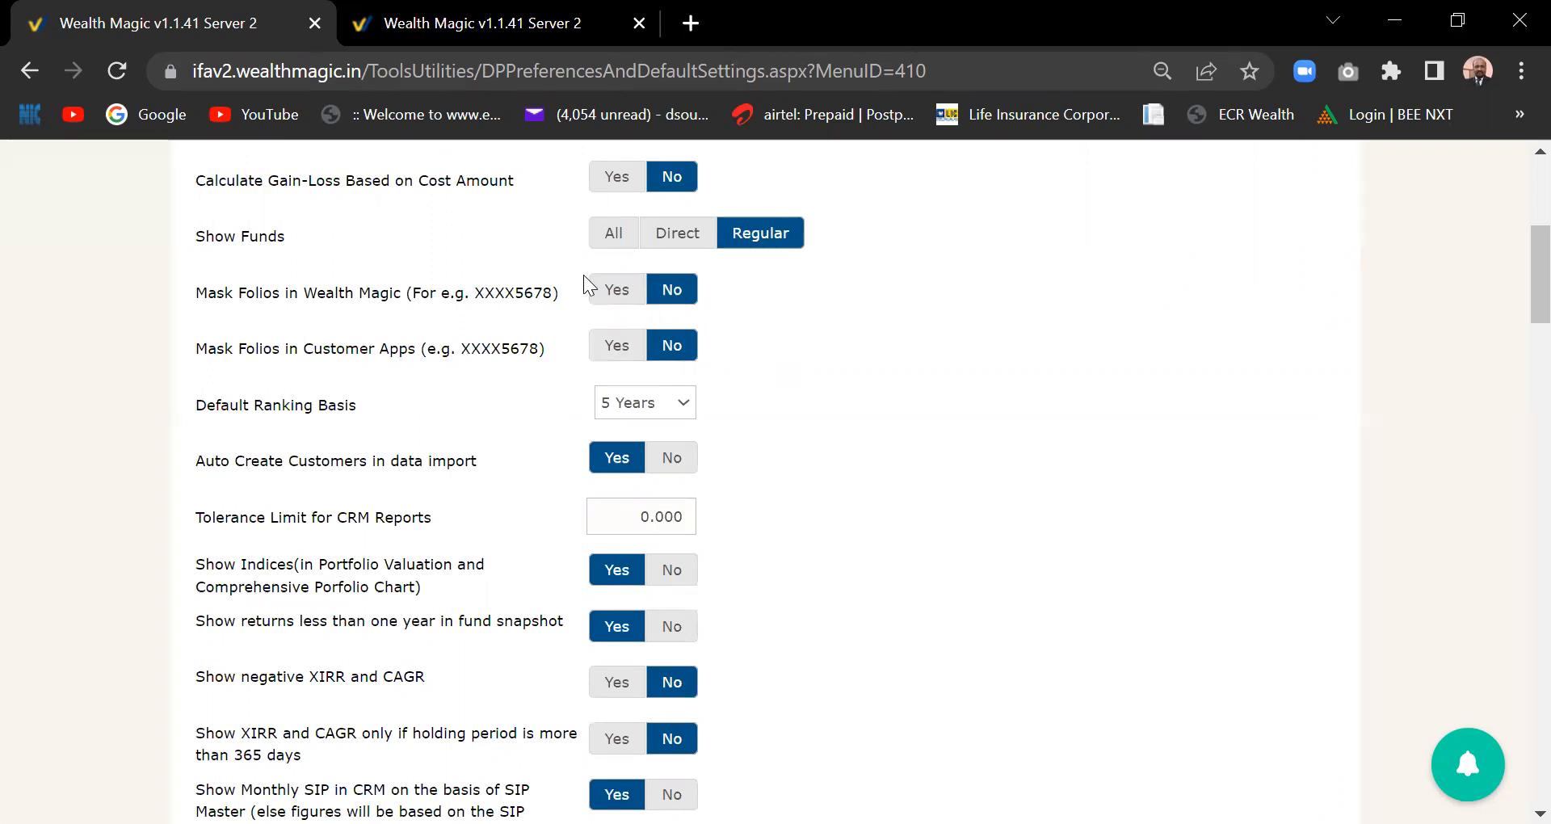
pyautogui.click(614, 292)
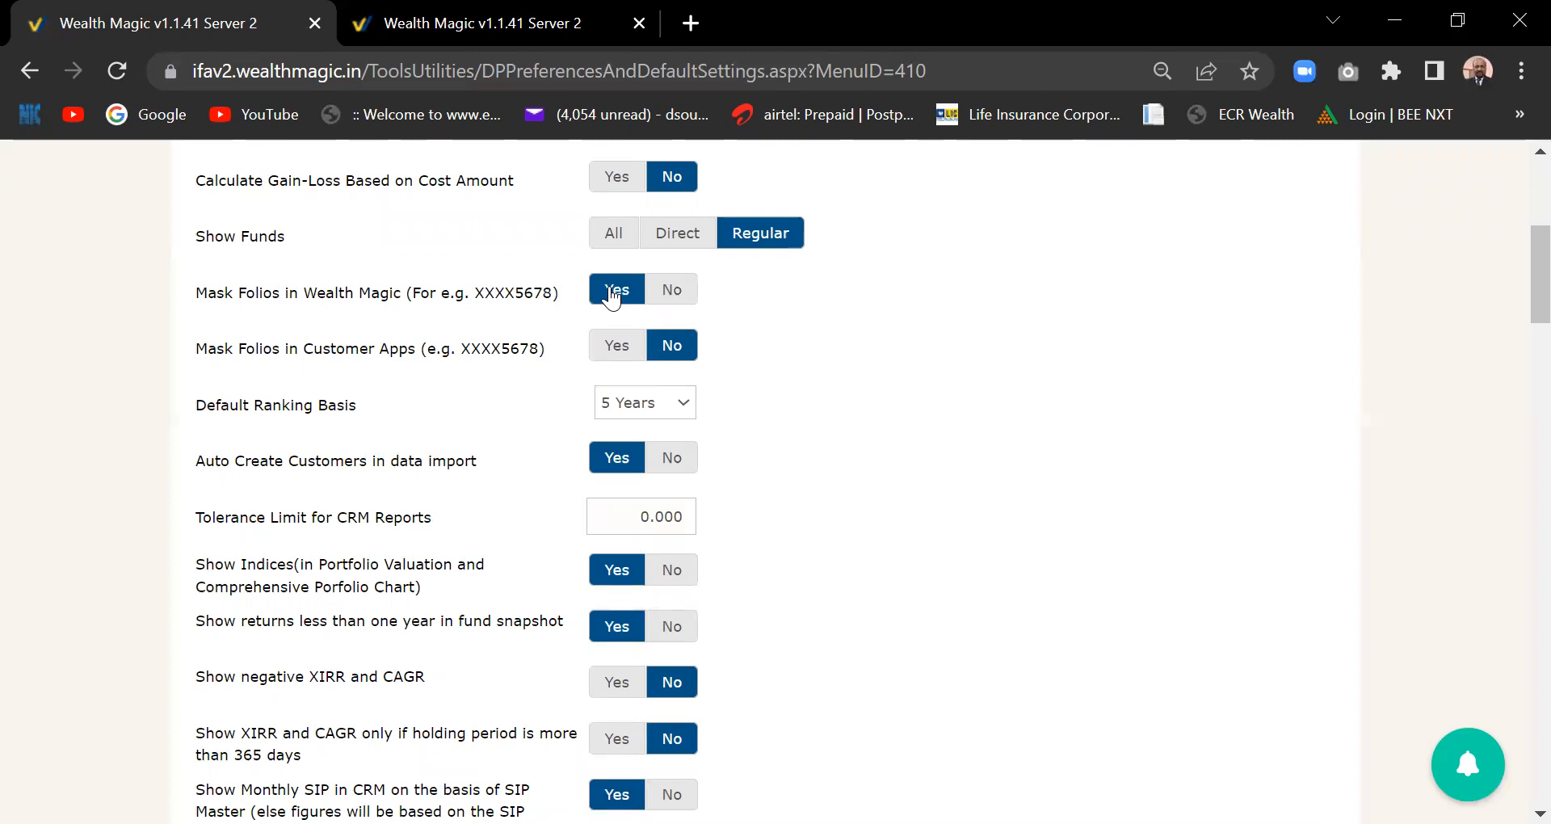
pyautogui.click(695, 300)
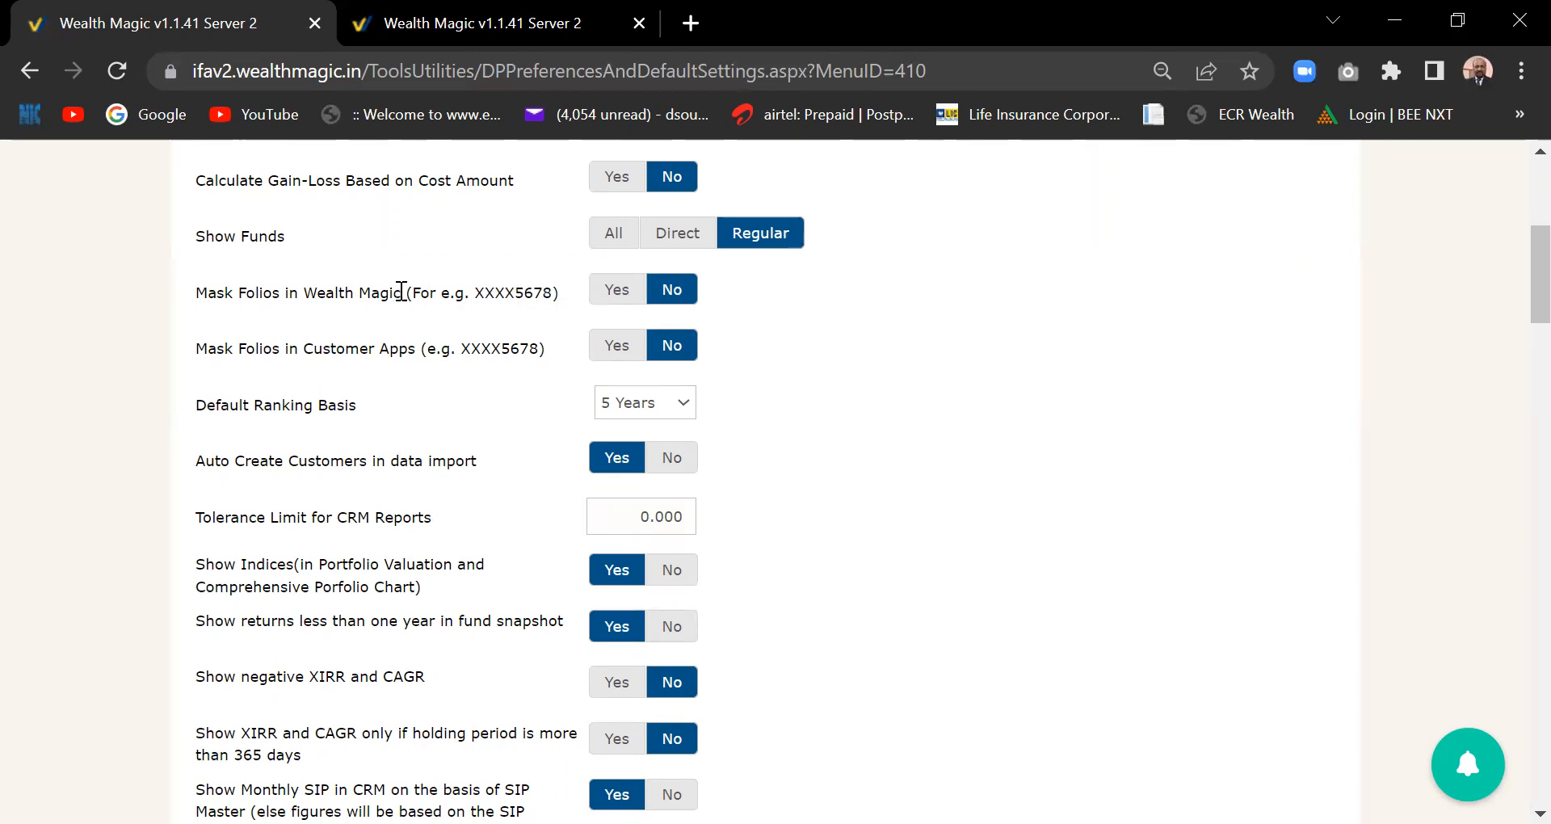
pyautogui.click(628, 297)
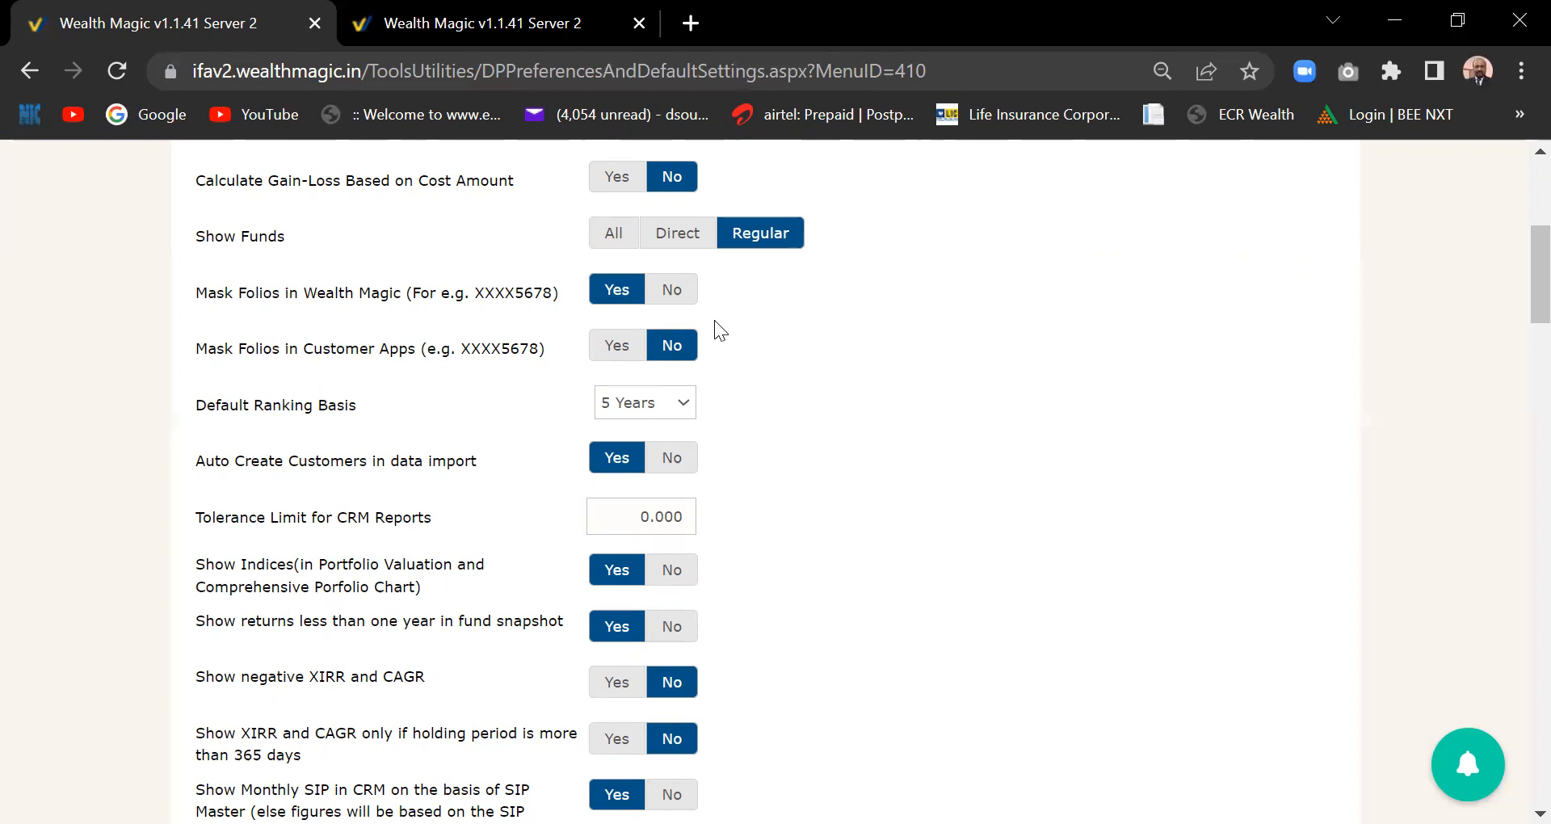
pyautogui.click(672, 294)
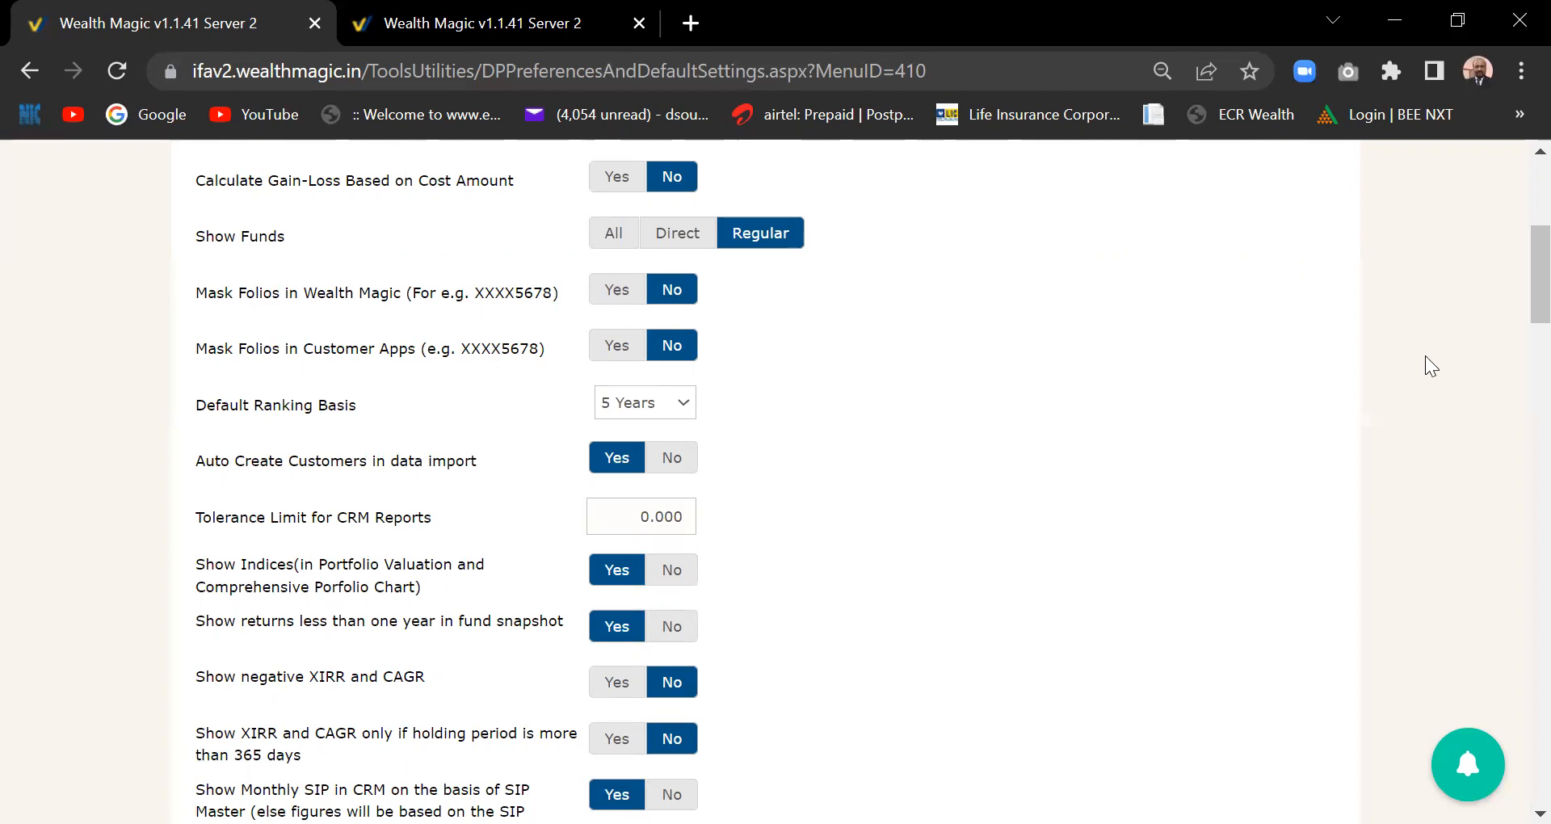
pyautogui.scroll(-1, 1513, 287)
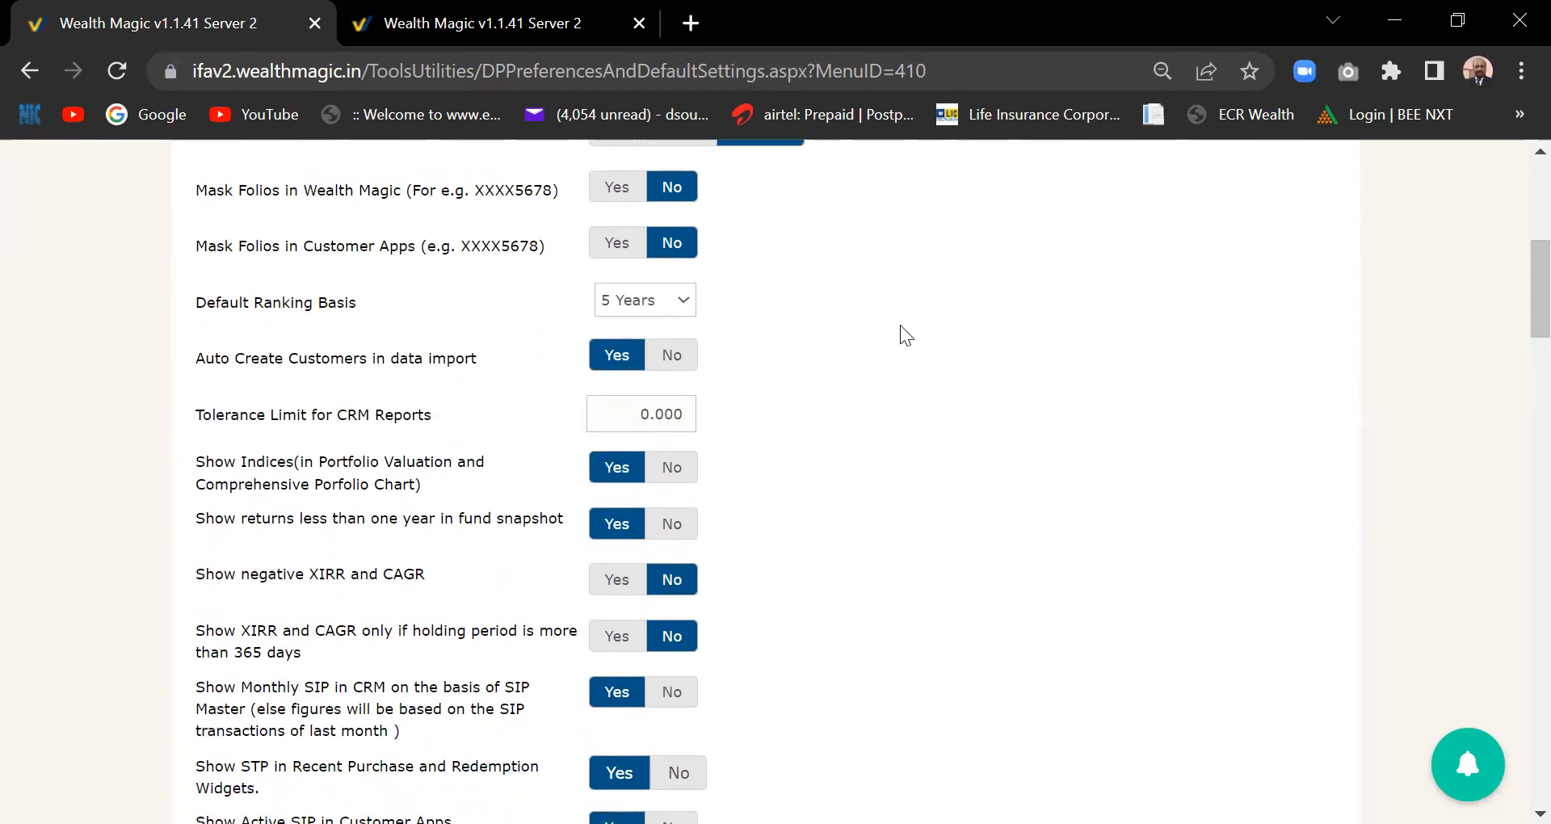
pyautogui.click(682, 307)
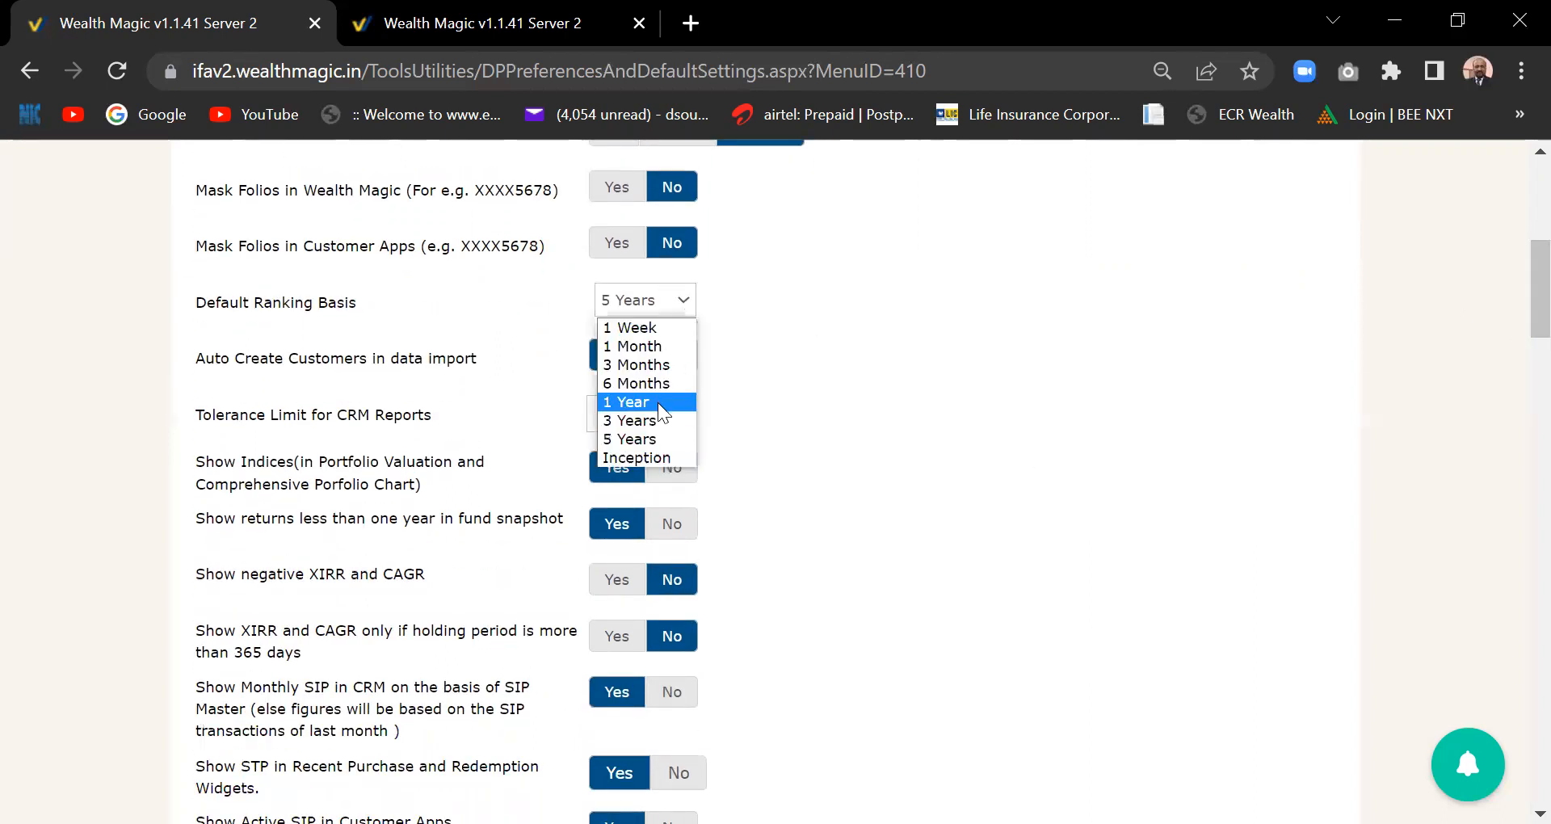
pyautogui.click(267, 427)
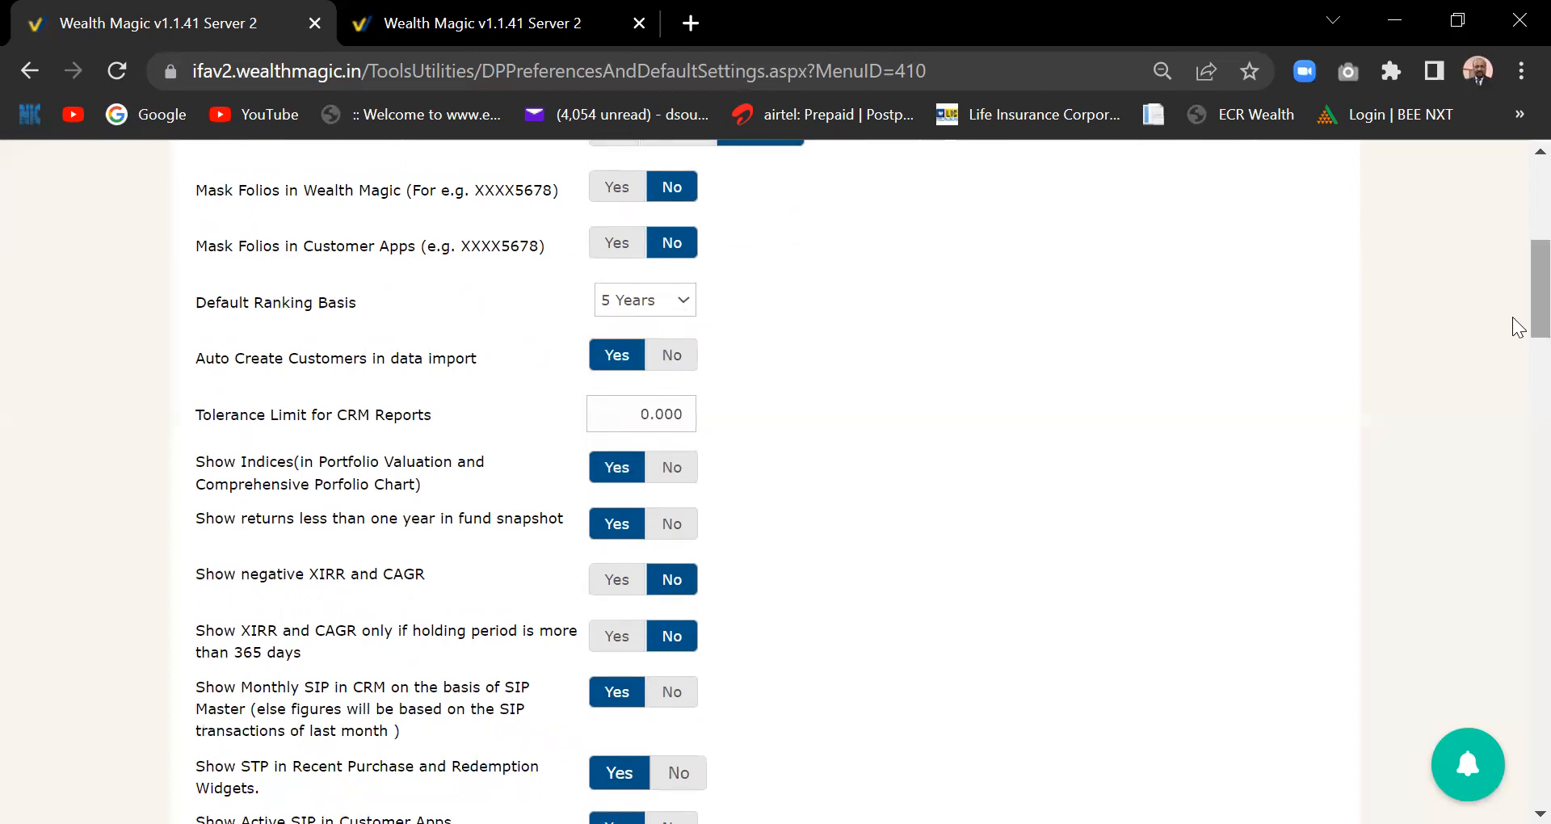
pyautogui.scroll(-1, 1513, 327)
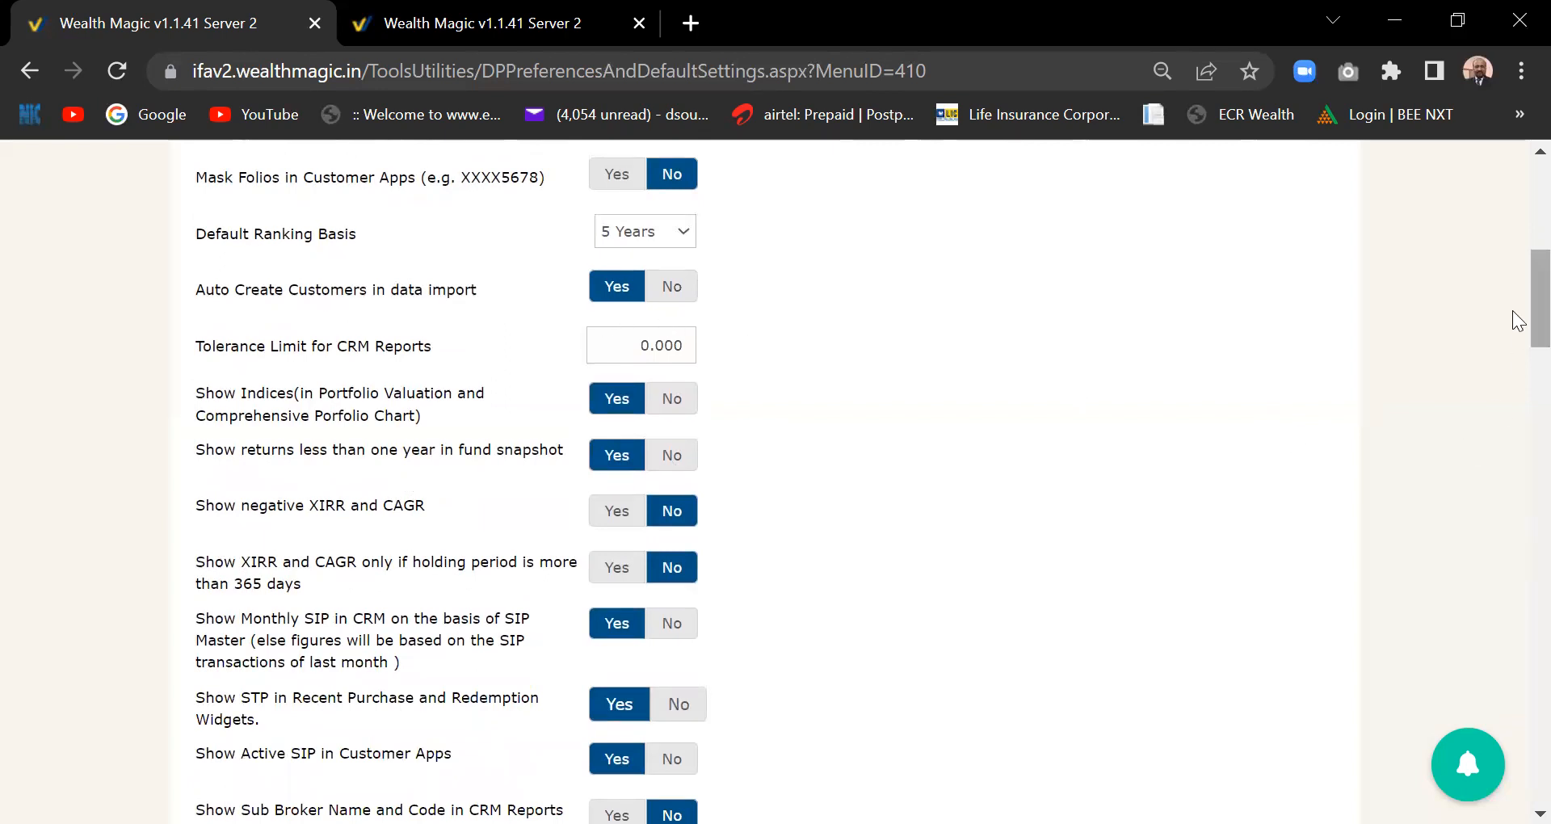
pyautogui.scroll(-1, 1513, 338)
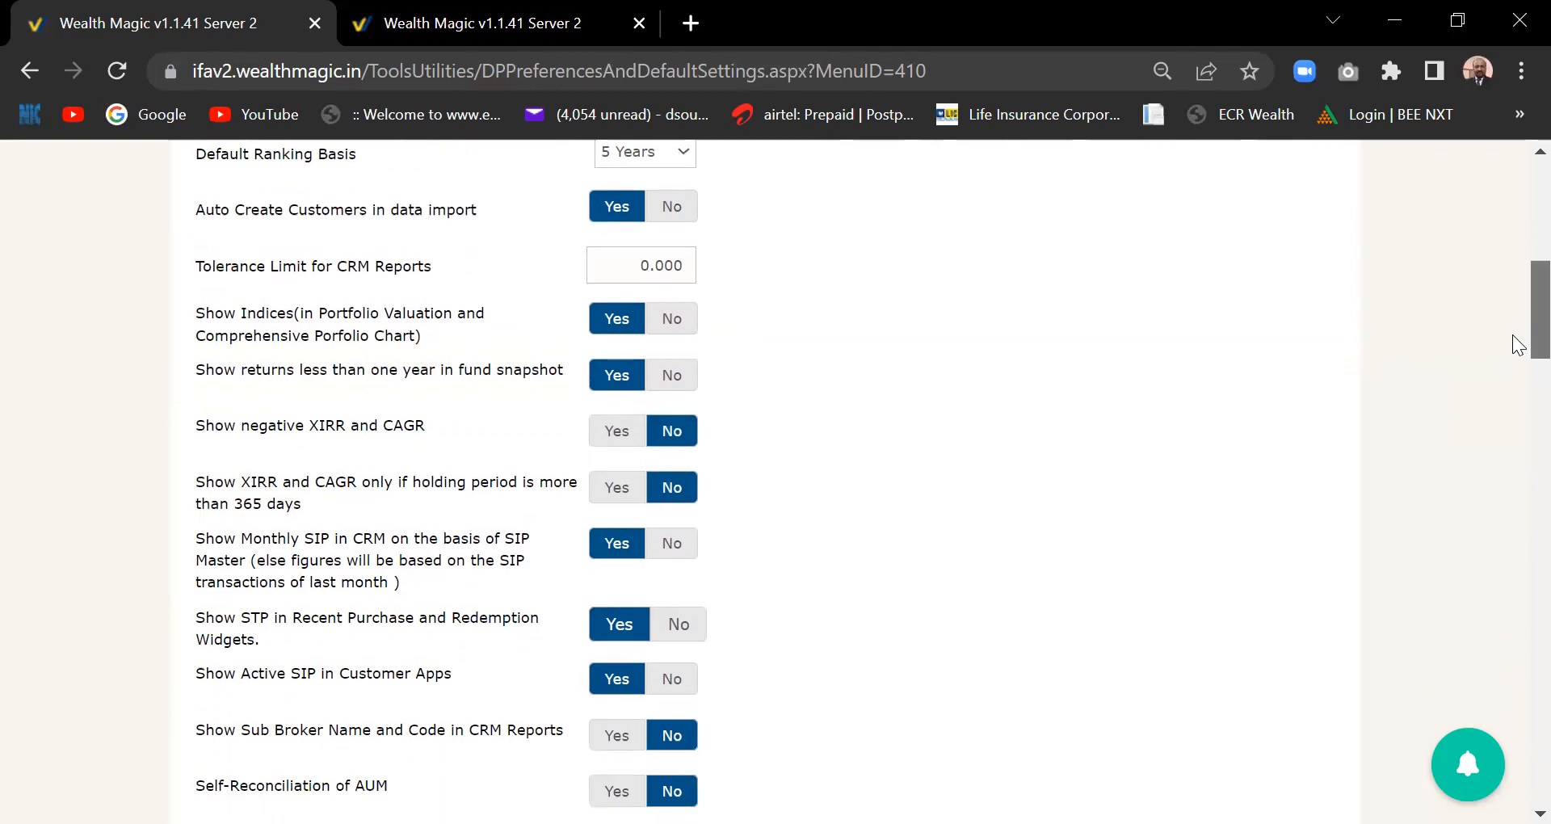
pyautogui.scroll(-1, 1517, 343)
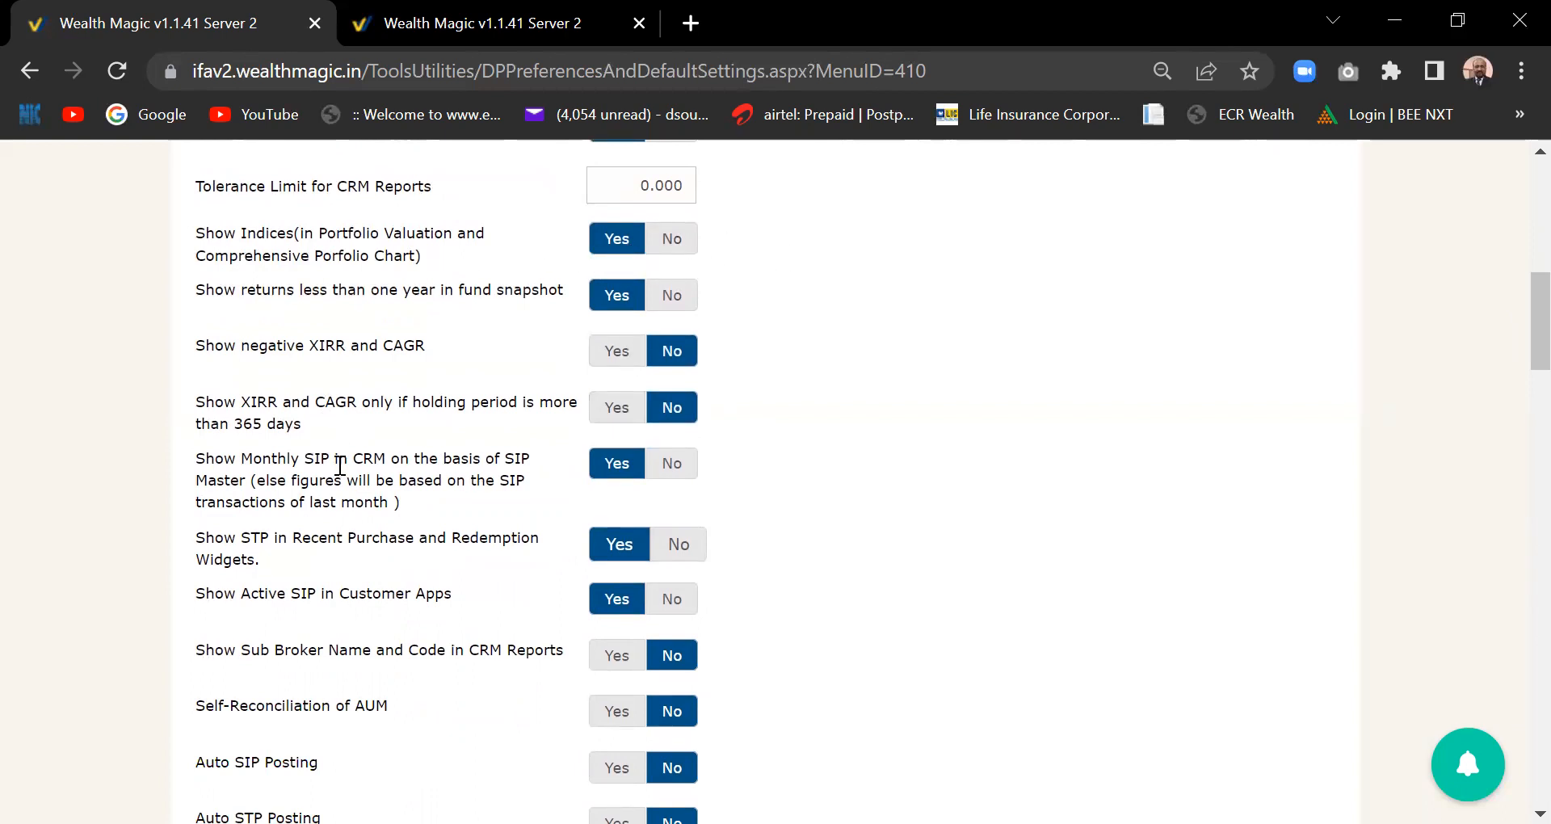
pyautogui.scroll(-5, 339, 466)
pyautogui.scroll(-5, 338, 465)
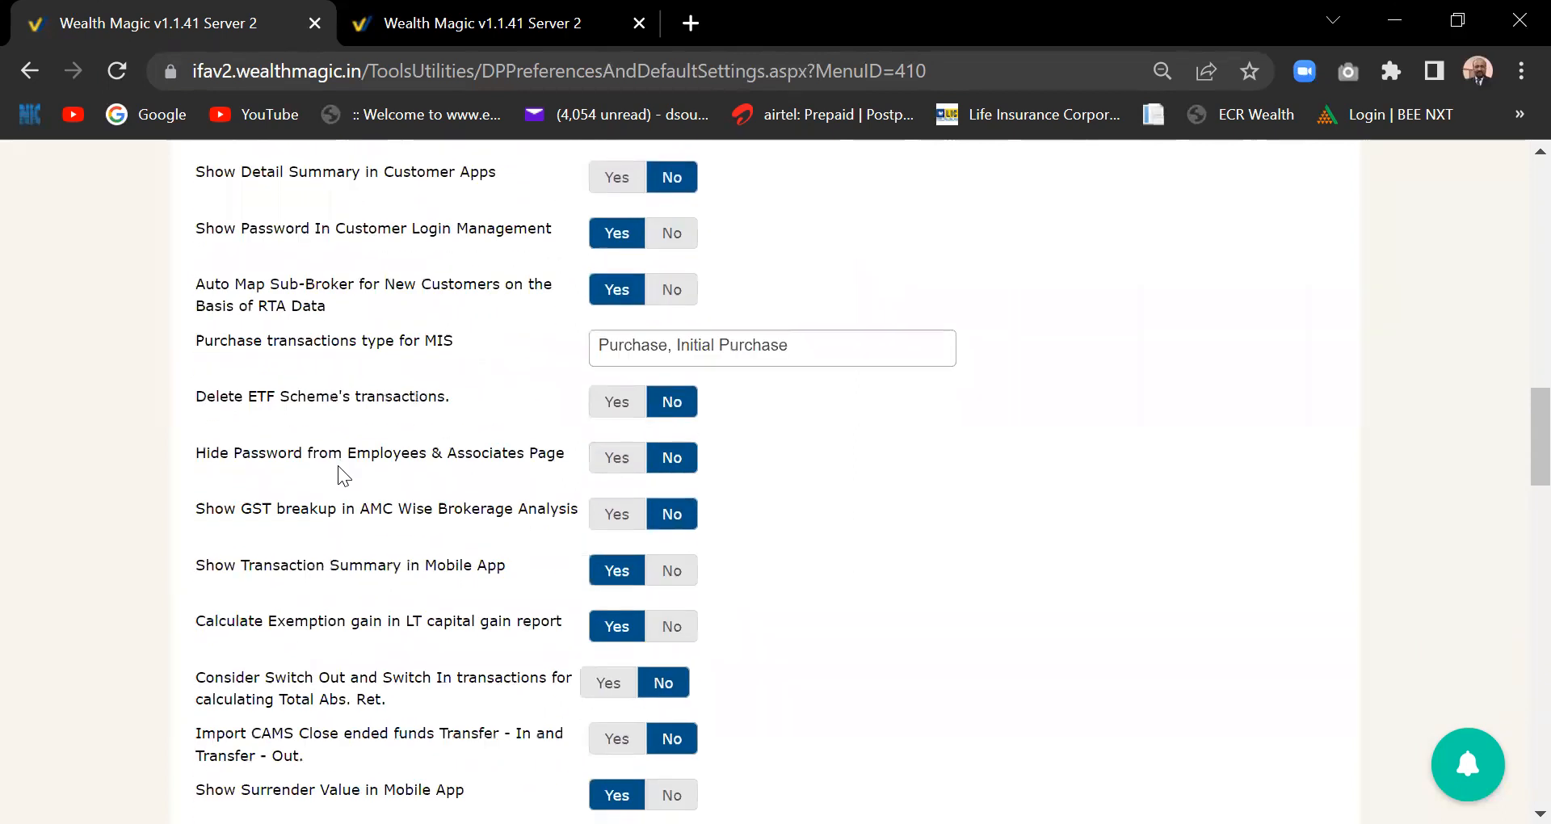
pyautogui.scroll(-1, 337, 465)
pyautogui.scroll(-5, 340, 466)
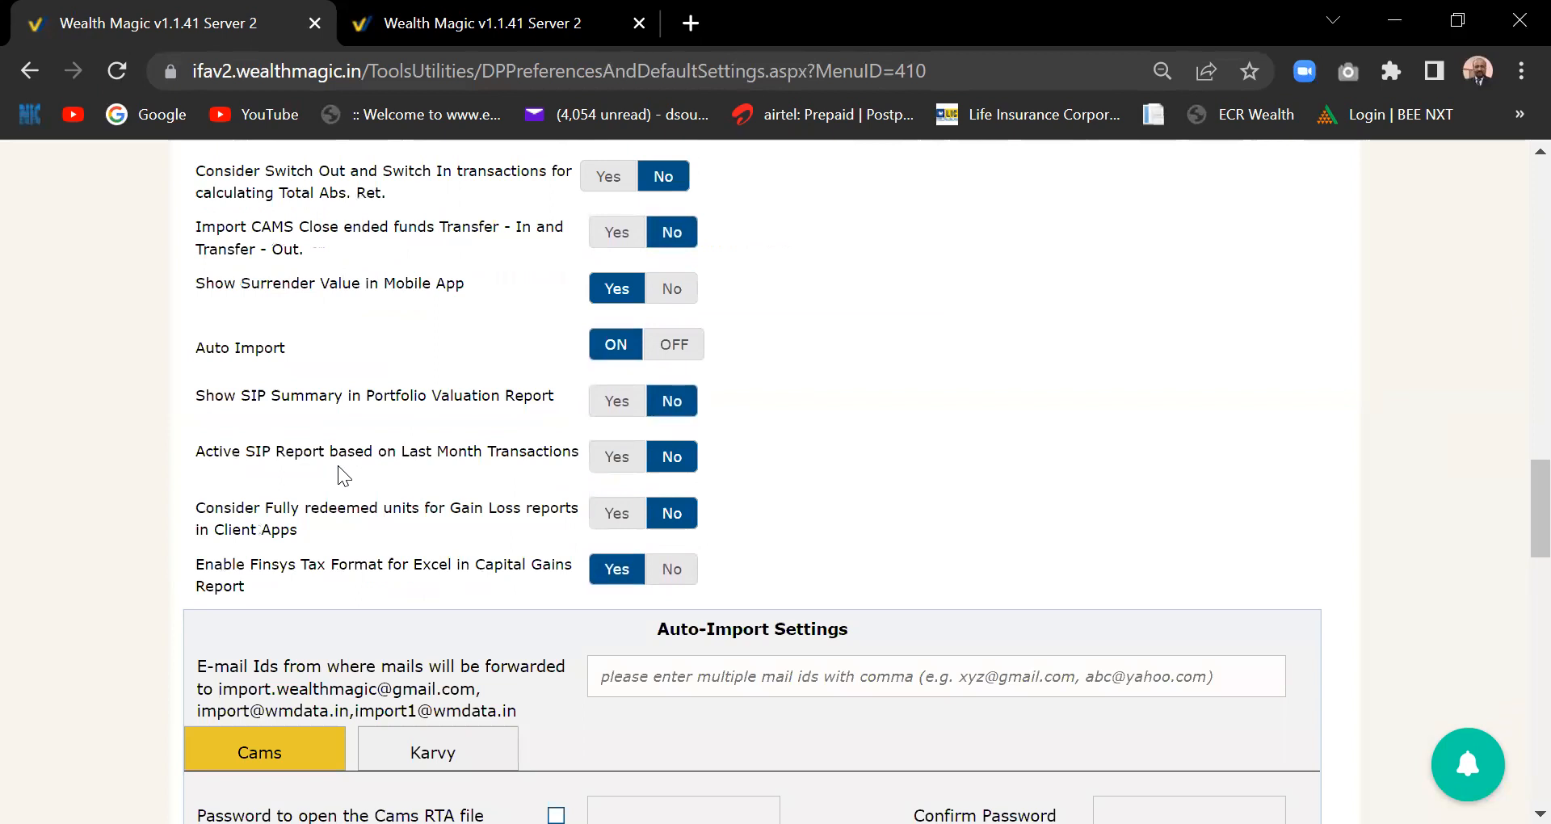
pyautogui.scroll(-3, 340, 477)
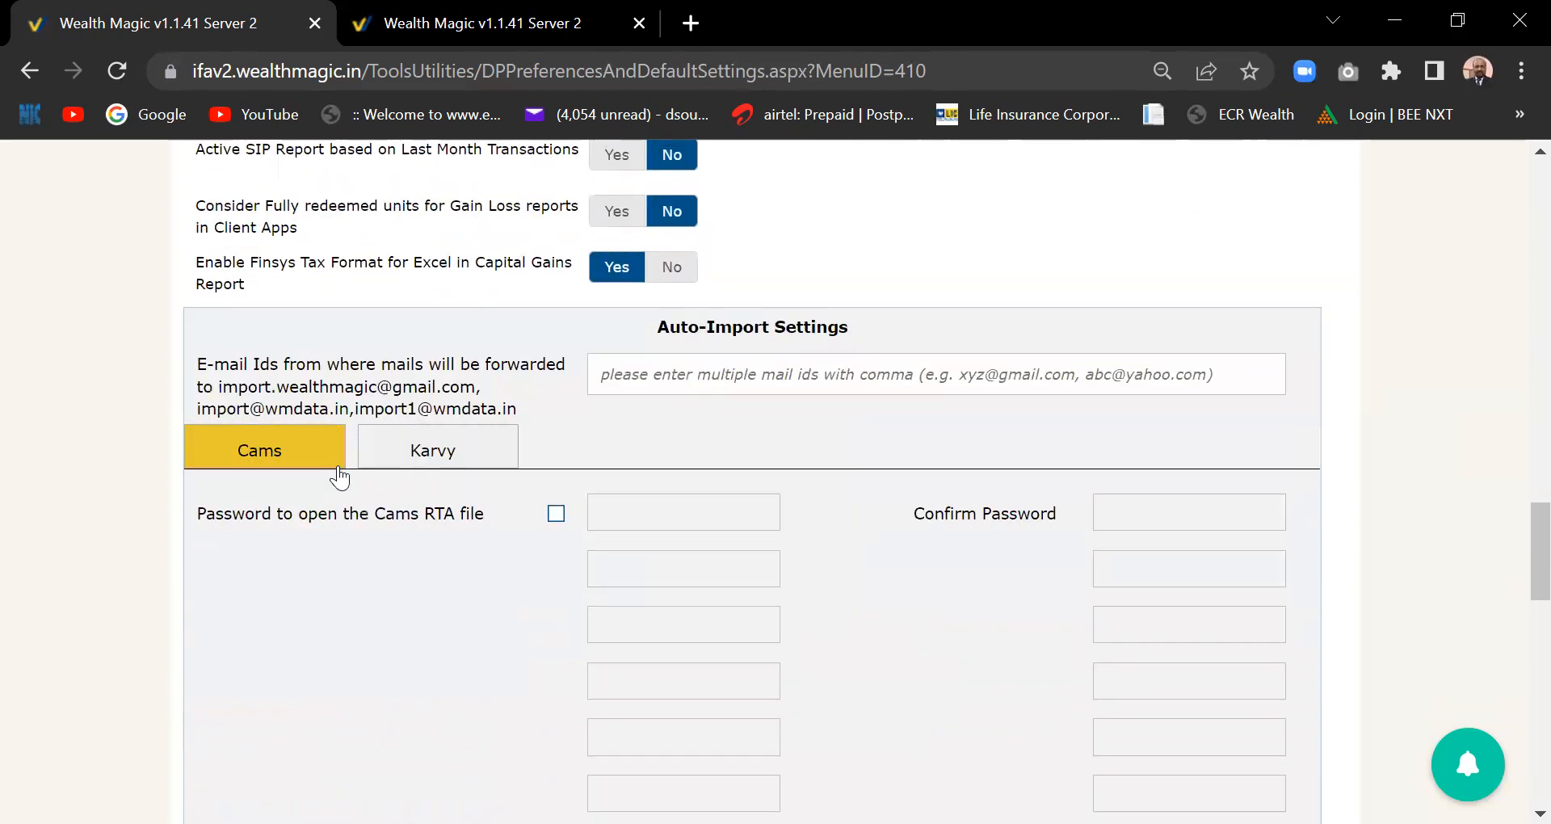
pyautogui.scroll(10, 340, 477)
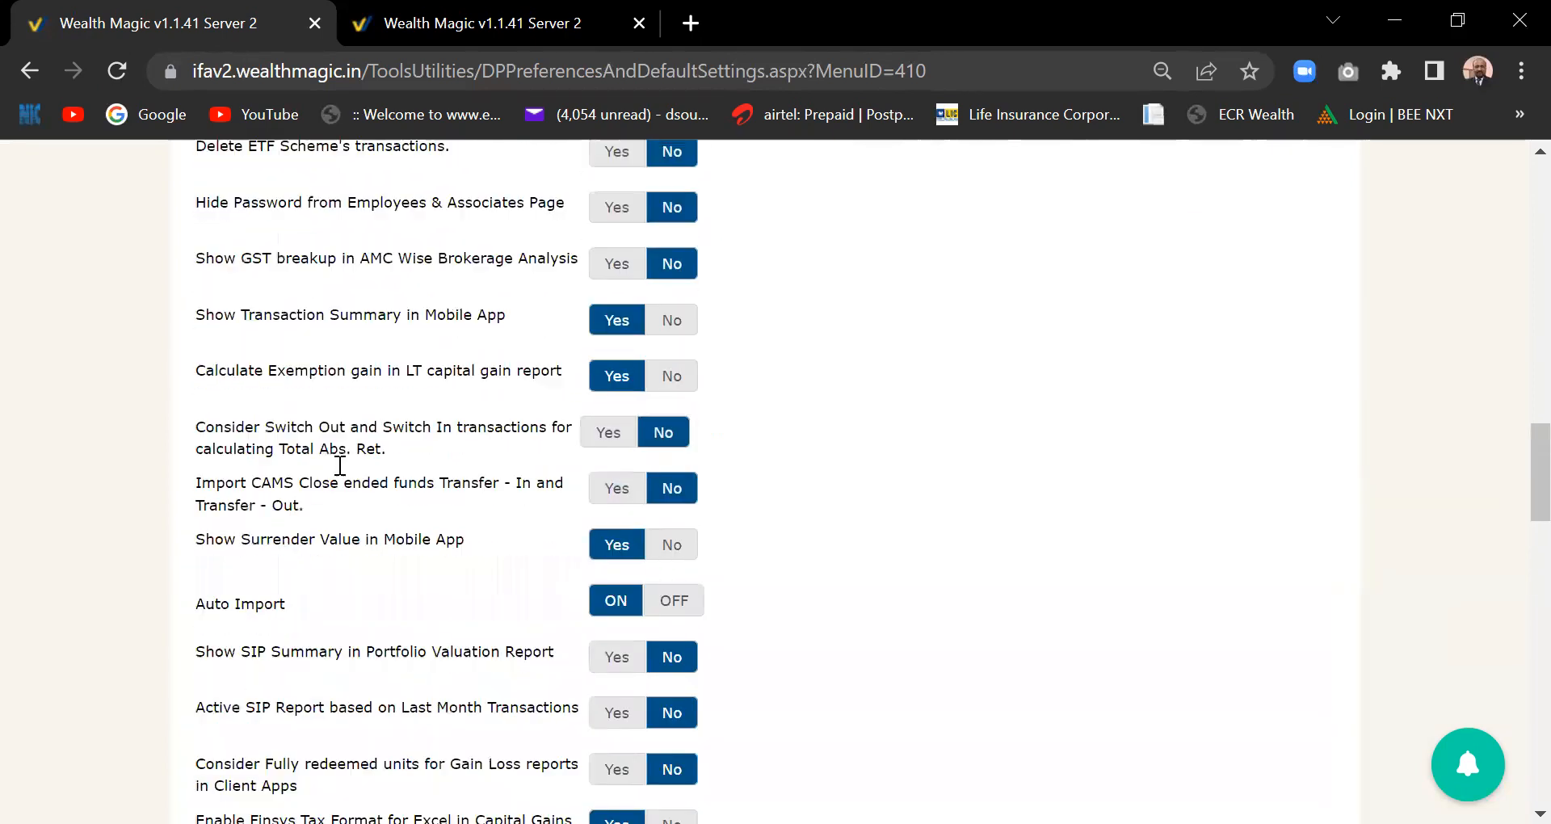
pyautogui.scroll(15, 338, 466)
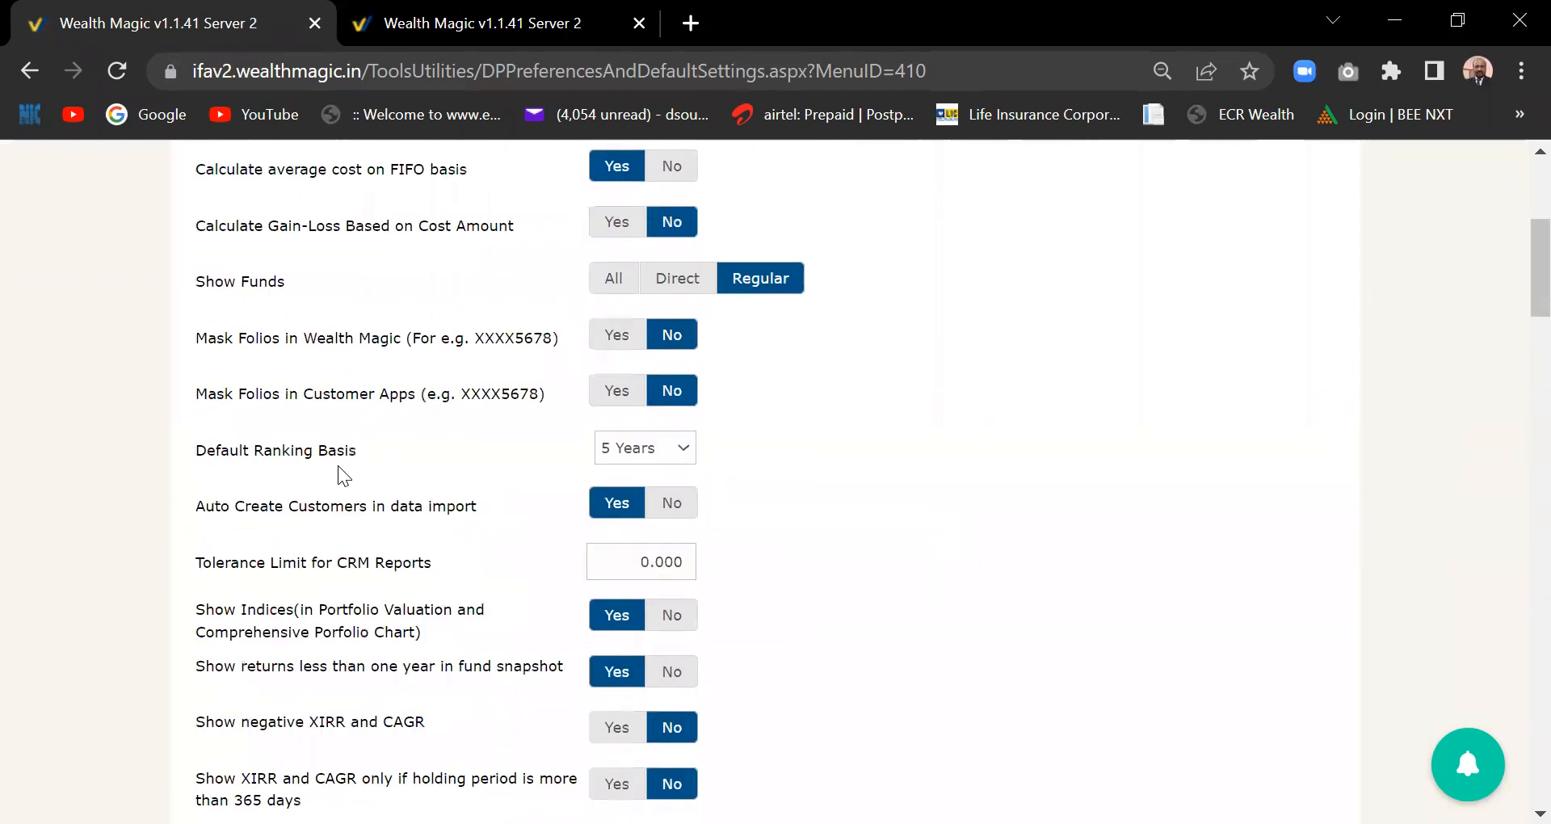
pyautogui.scroll(2, 337, 466)
pyautogui.scroll(-1, 337, 466)
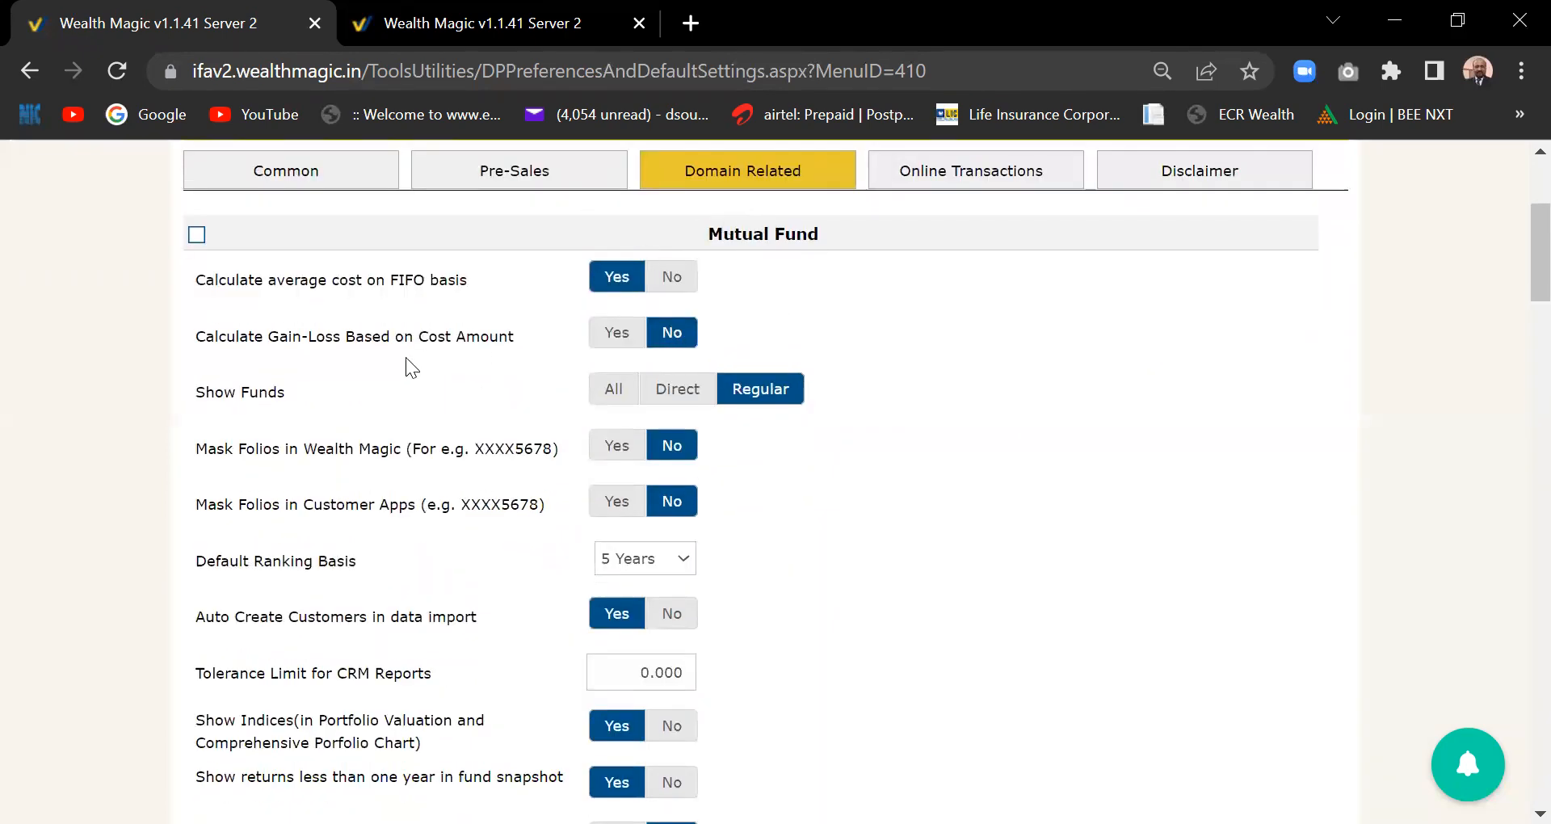
pyautogui.scroll(-7, 934, 535)
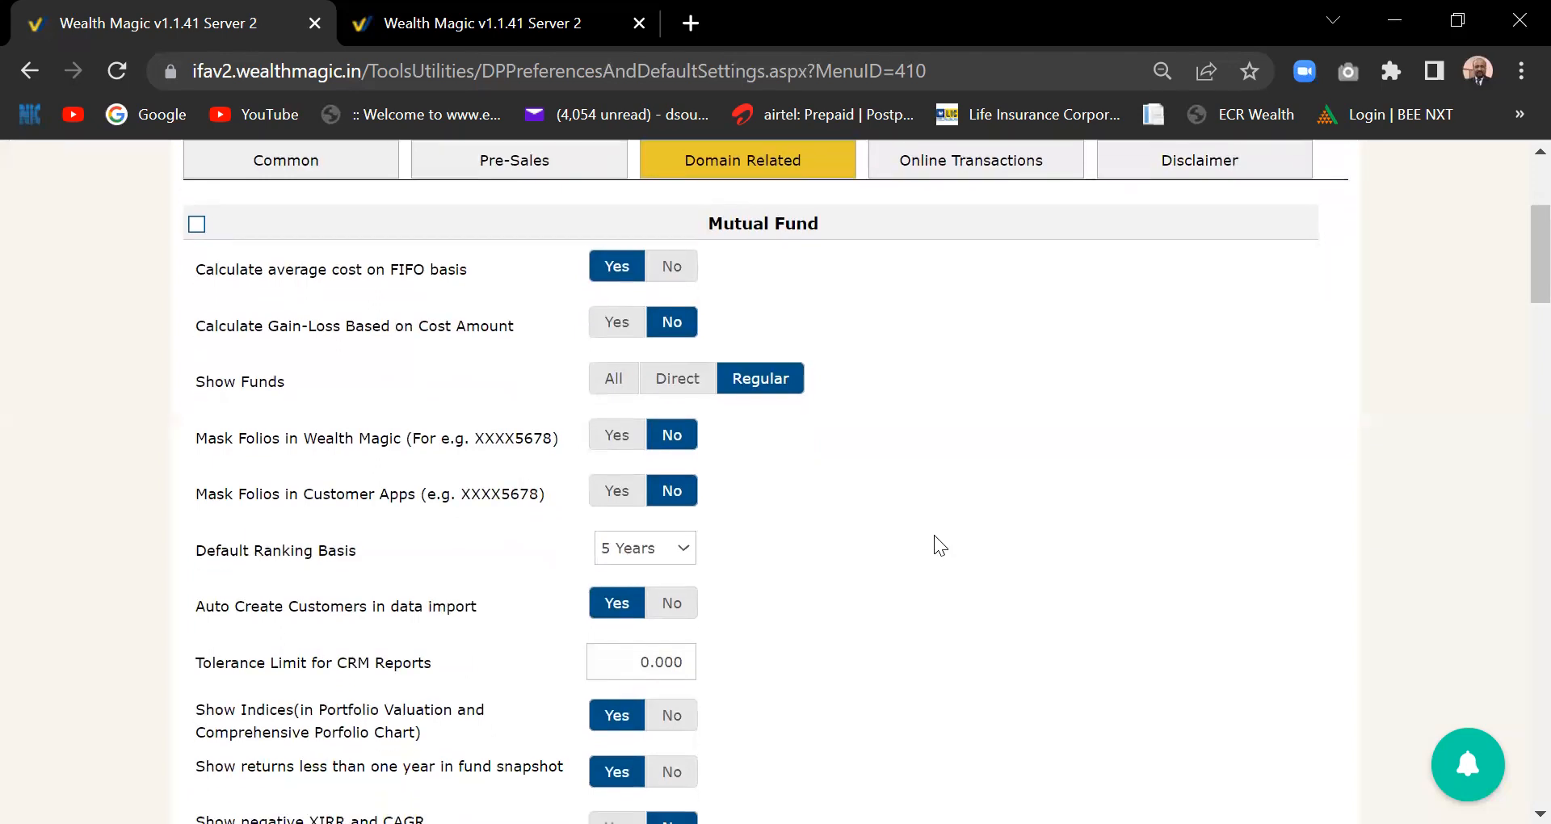
pyautogui.scroll(-4, 934, 535)
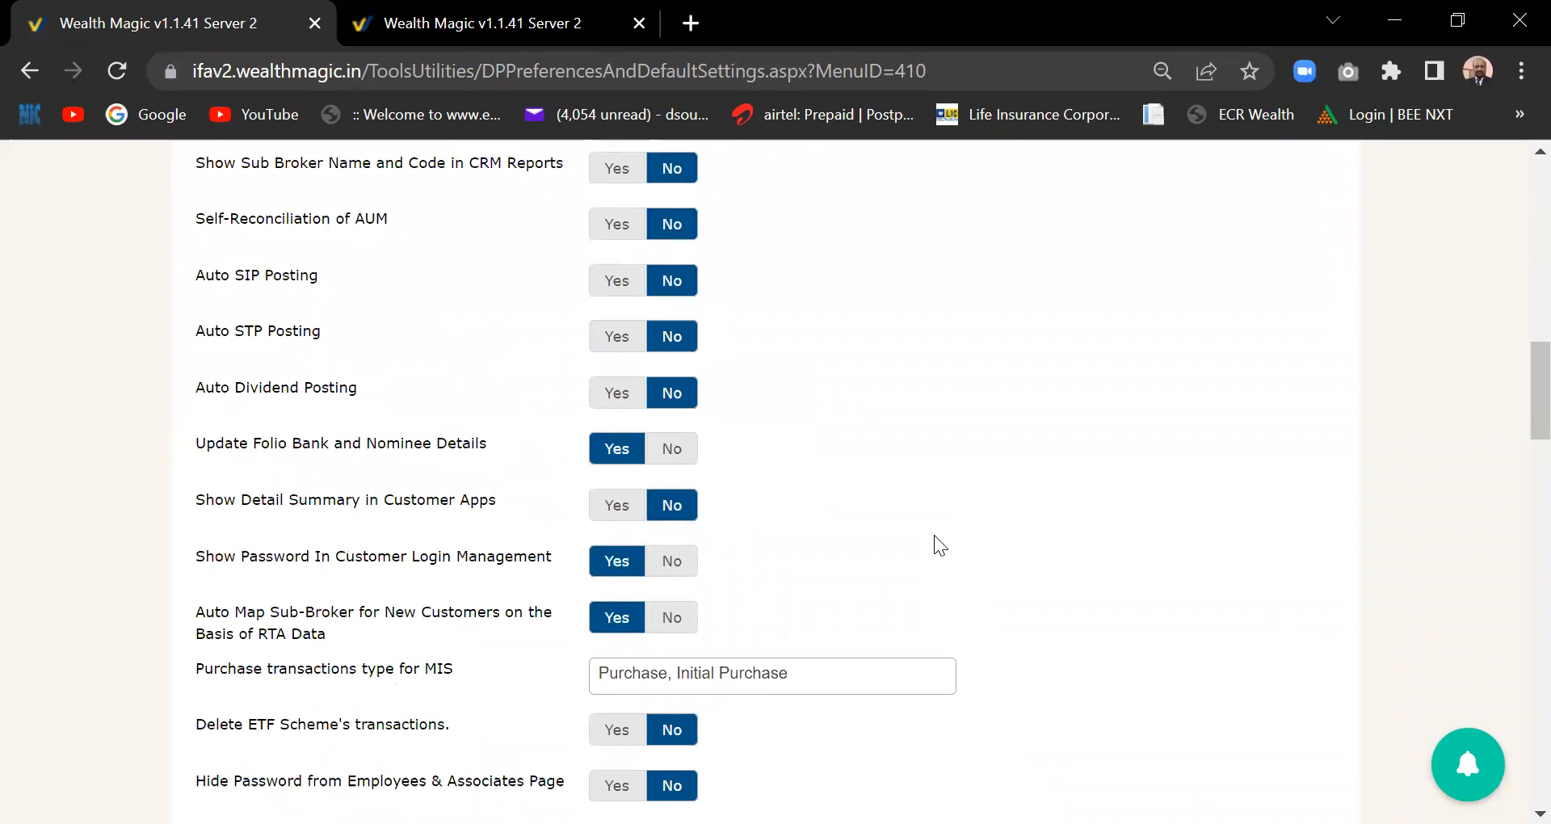
pyautogui.scroll(9, 934, 535)
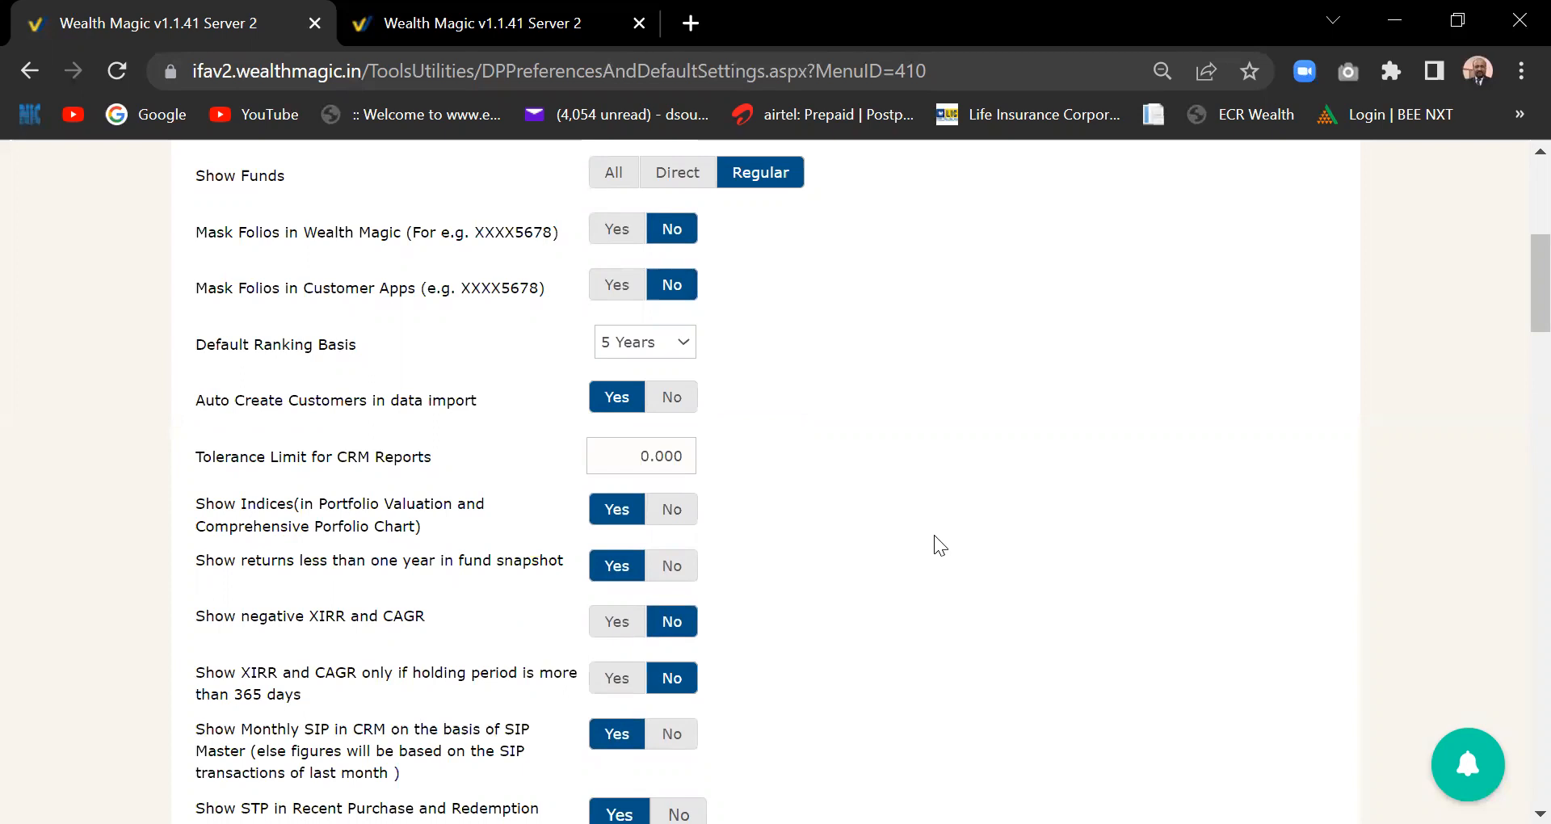
pyautogui.moveTo(1534, 300); pyautogui.dragTo(1523, 278)
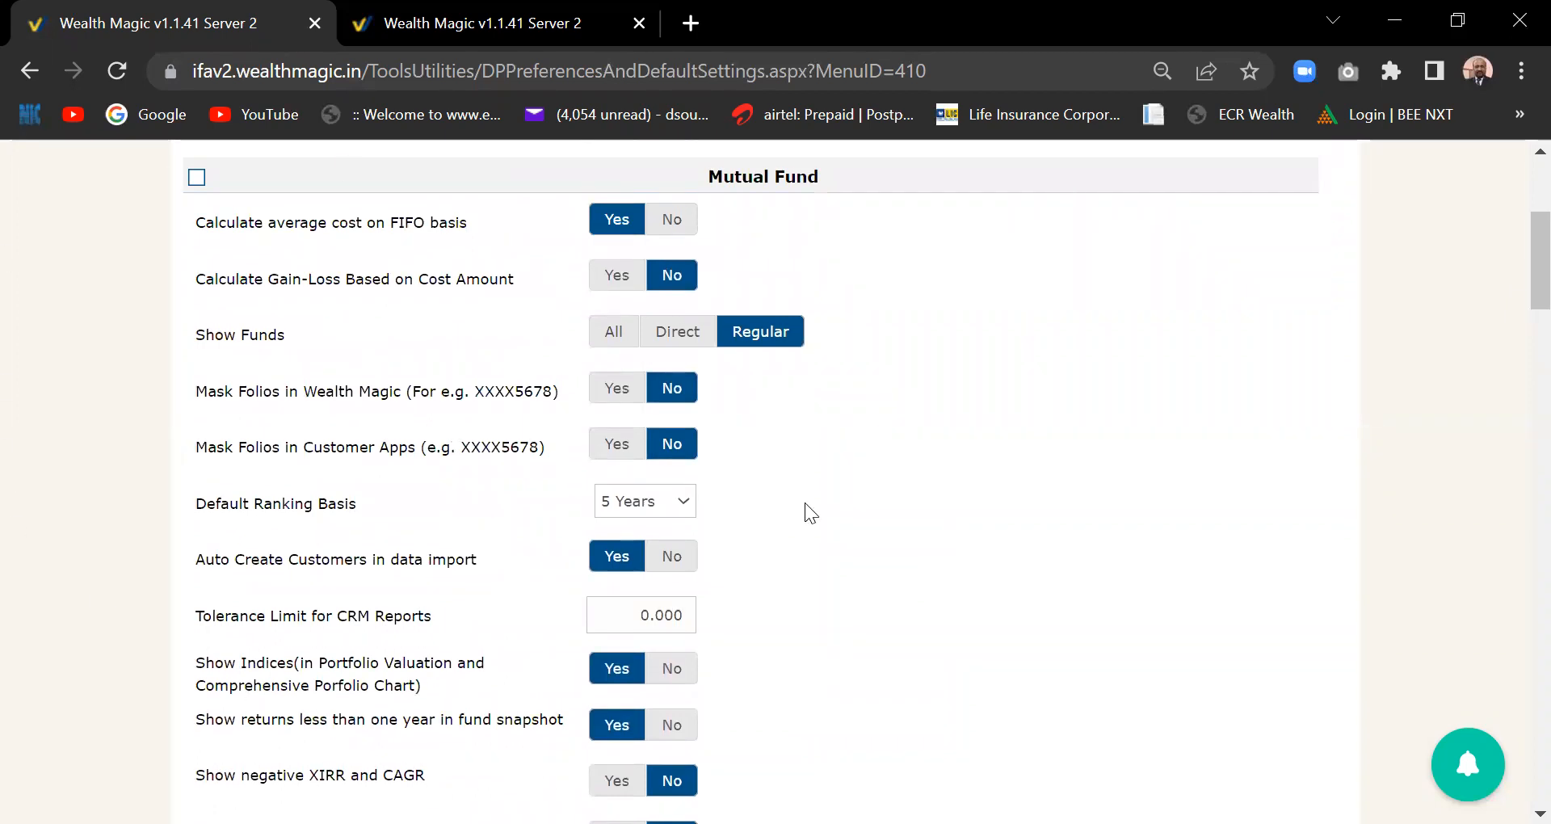
pyautogui.moveTo(1520, 257); pyautogui.dragTo(1513, 533)
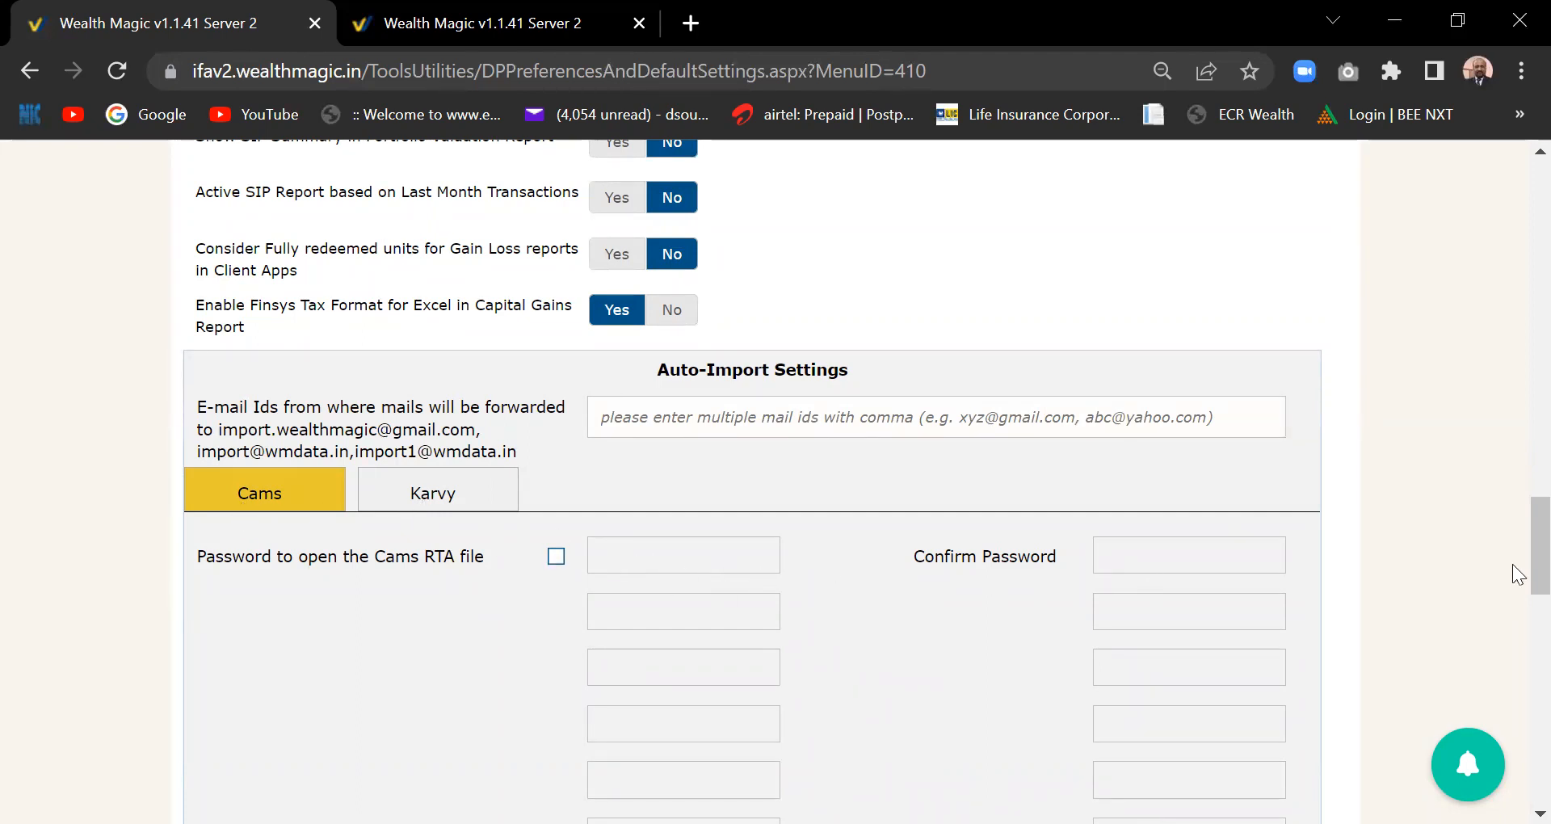
pyautogui.moveTo(1512, 562)
pyautogui.mouseDown()
pyautogui.moveTo(1513, 378)
pyautogui.moveTo(1519, 585)
pyautogui.moveTo(1519, 566)
pyautogui.mouseUp()
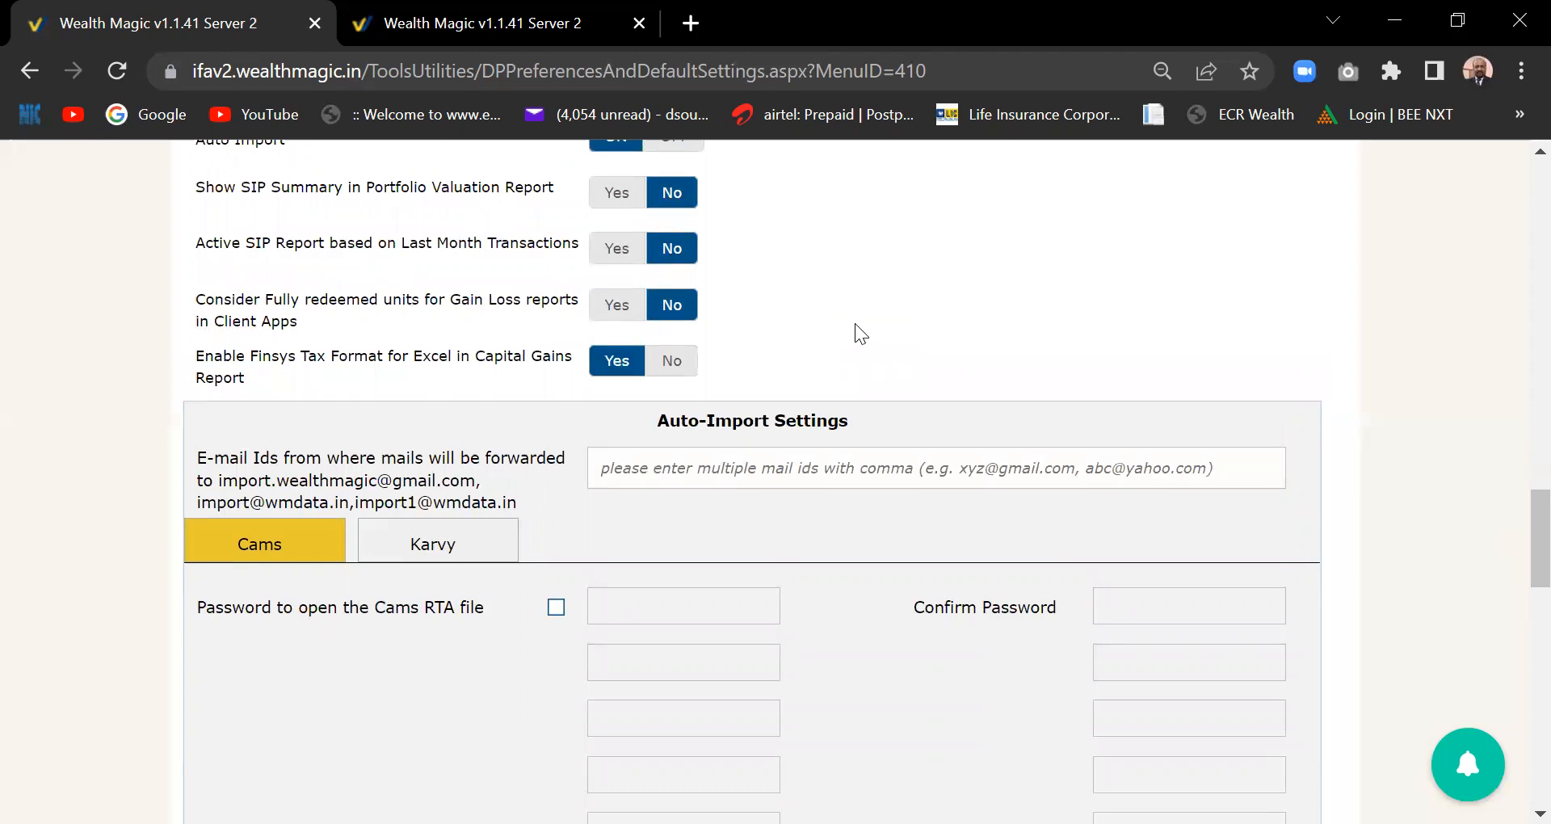
pyautogui.moveTo(1532, 542); pyautogui.dragTo(1517, 570)
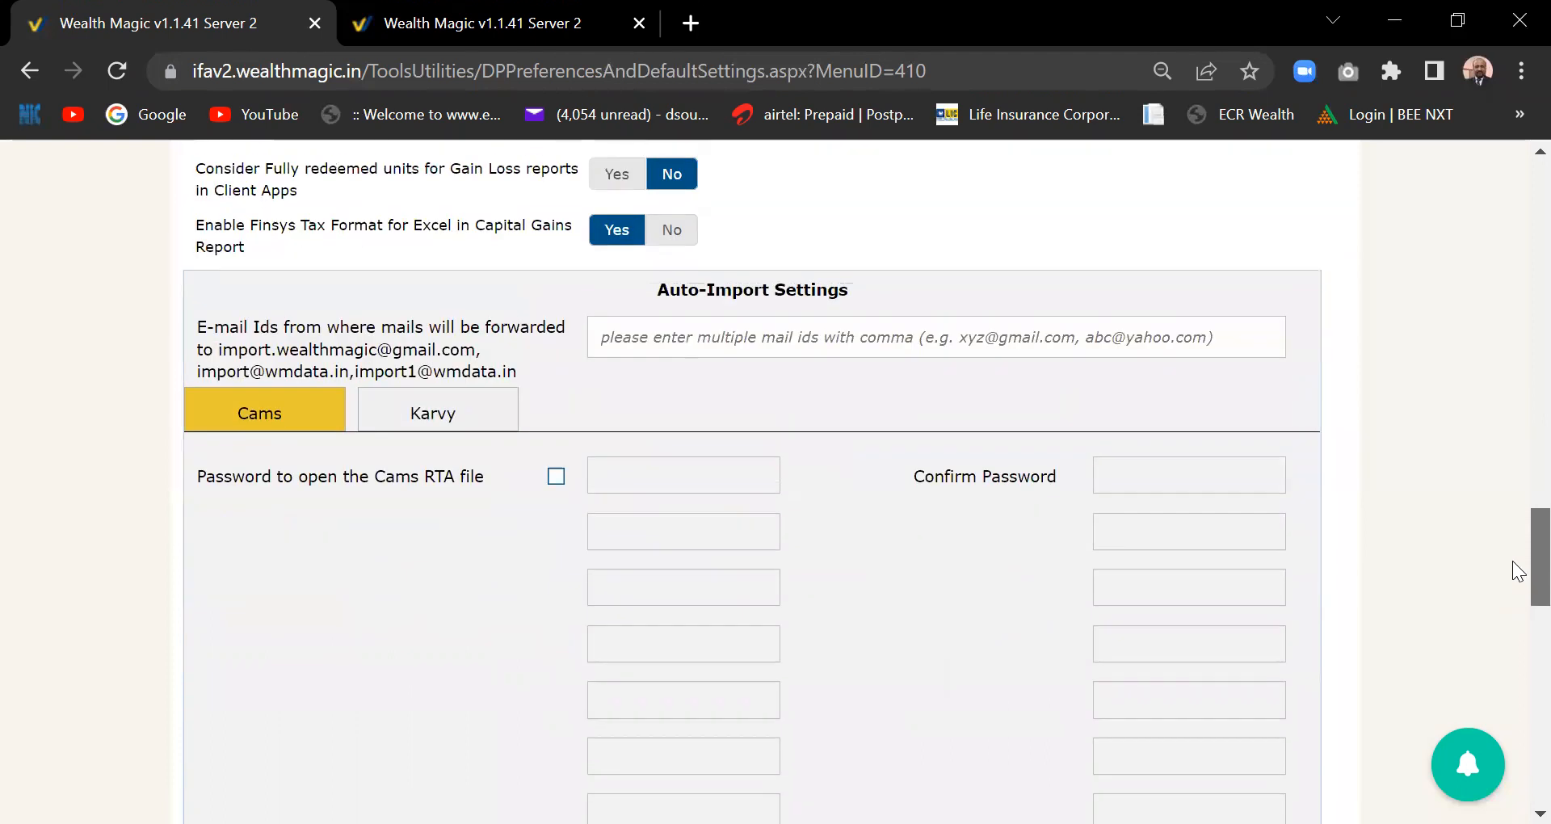
pyautogui.click(430, 425)
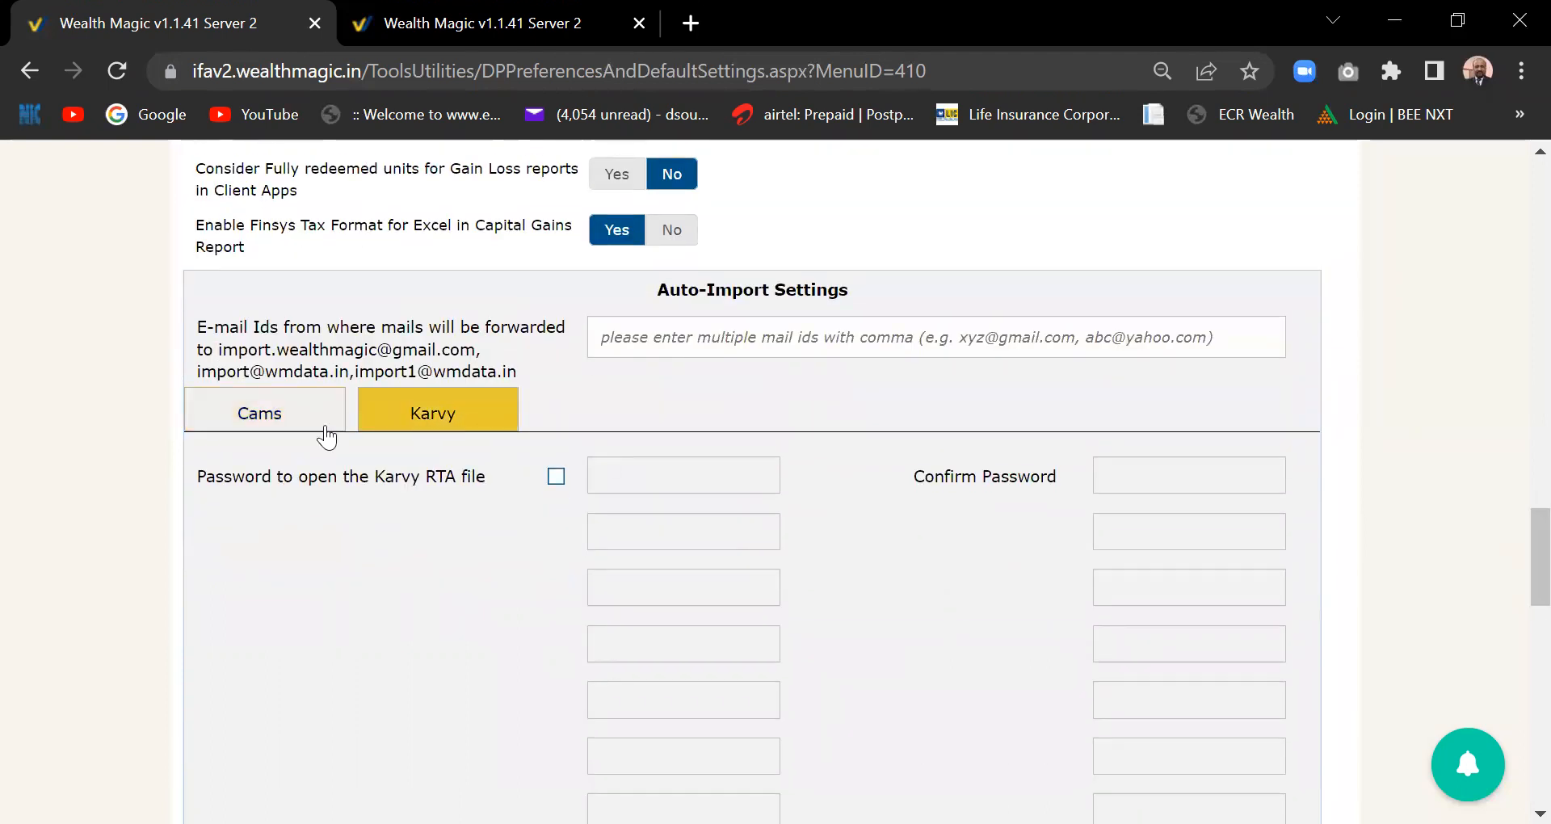
pyautogui.click(284, 427)
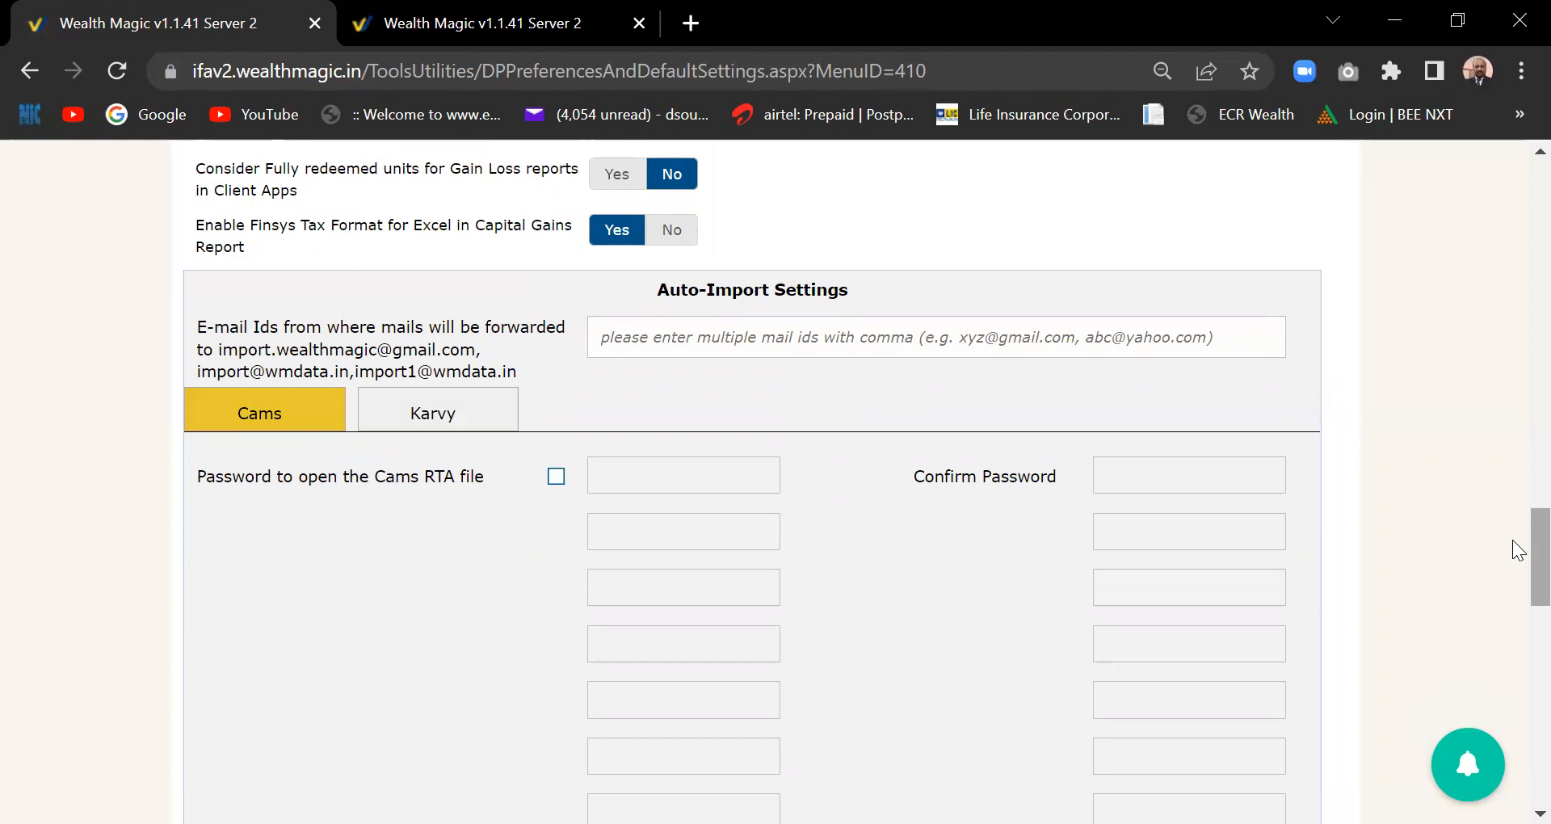
pyautogui.moveTo(1512, 540)
pyautogui.mouseDown()
pyautogui.moveTo(1513, 556)
pyautogui.moveTo(1512, 483)
pyautogui.moveTo(1515, 510)
pyautogui.mouseUp()
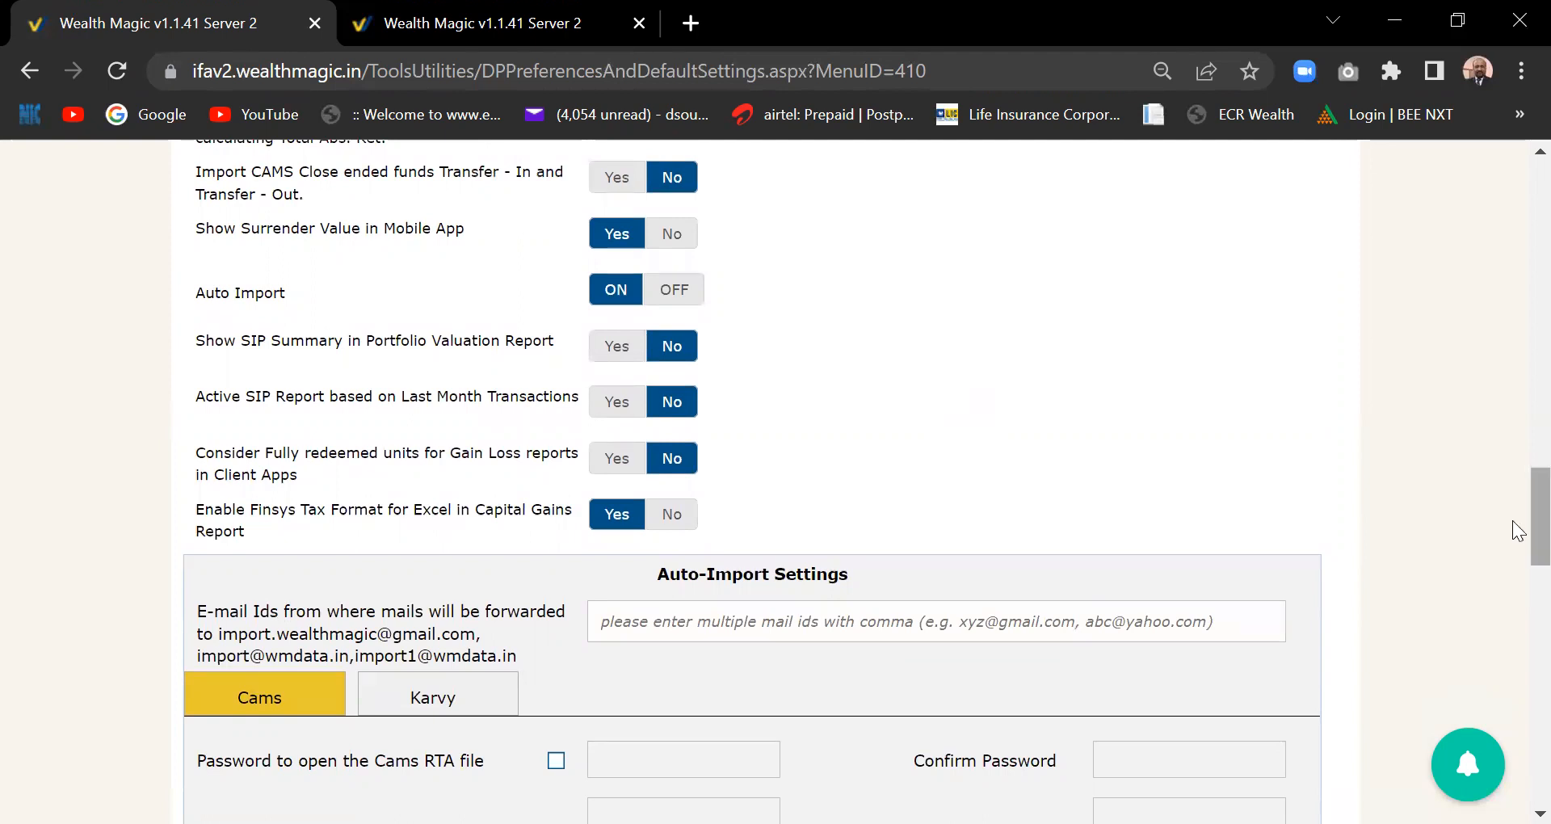
pyautogui.scroll(1, 1515, 529)
pyautogui.moveTo(1518, 523); pyautogui.dragTo(1517, 271)
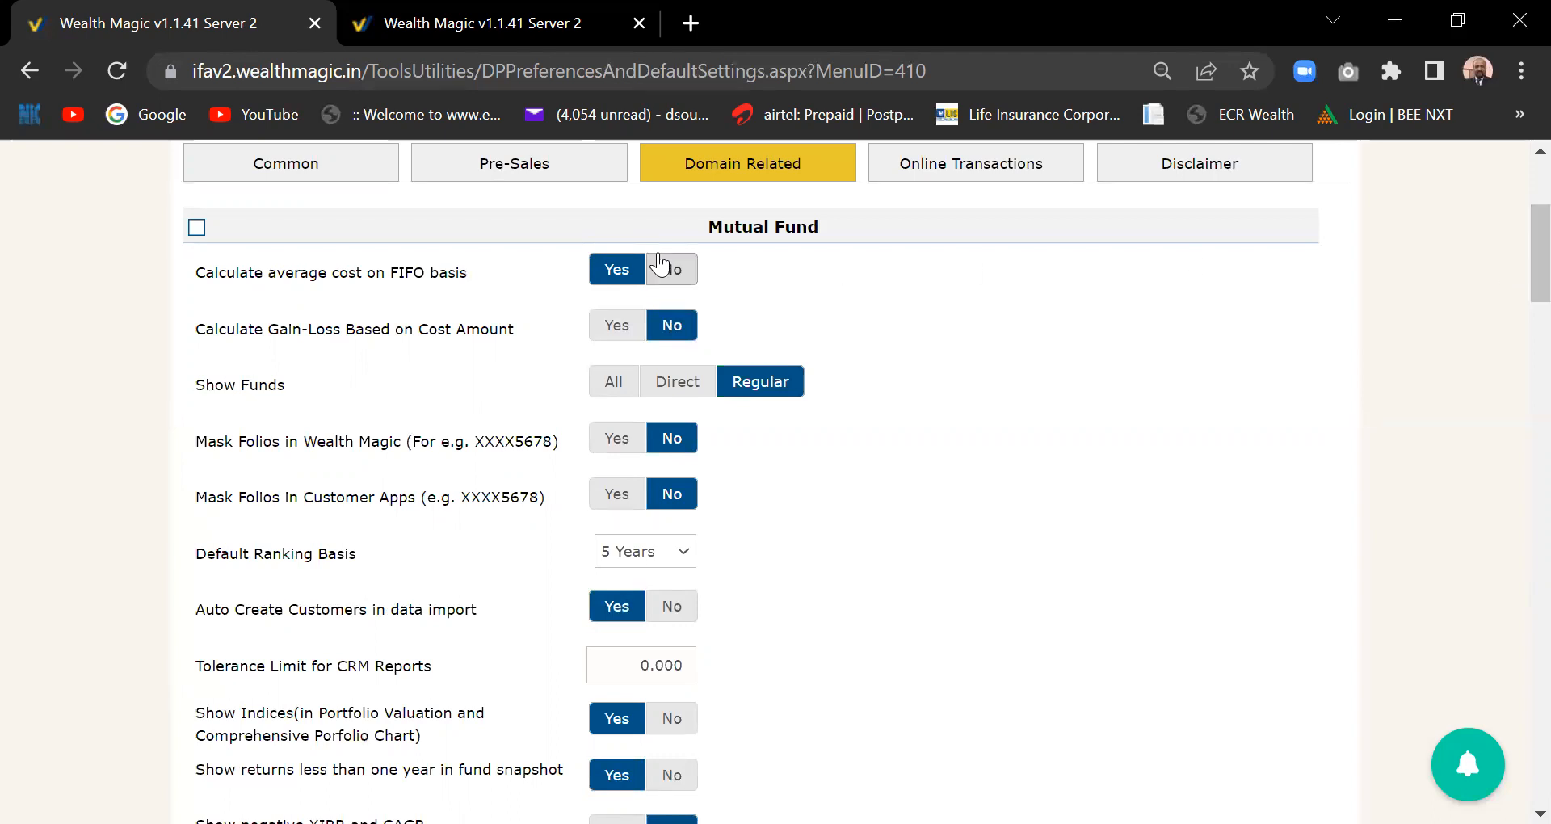
# - Switch to Online Transactions and review the BSE Star, NSE NMF II and Customer Privileges settings
pyautogui.click(1001, 167)
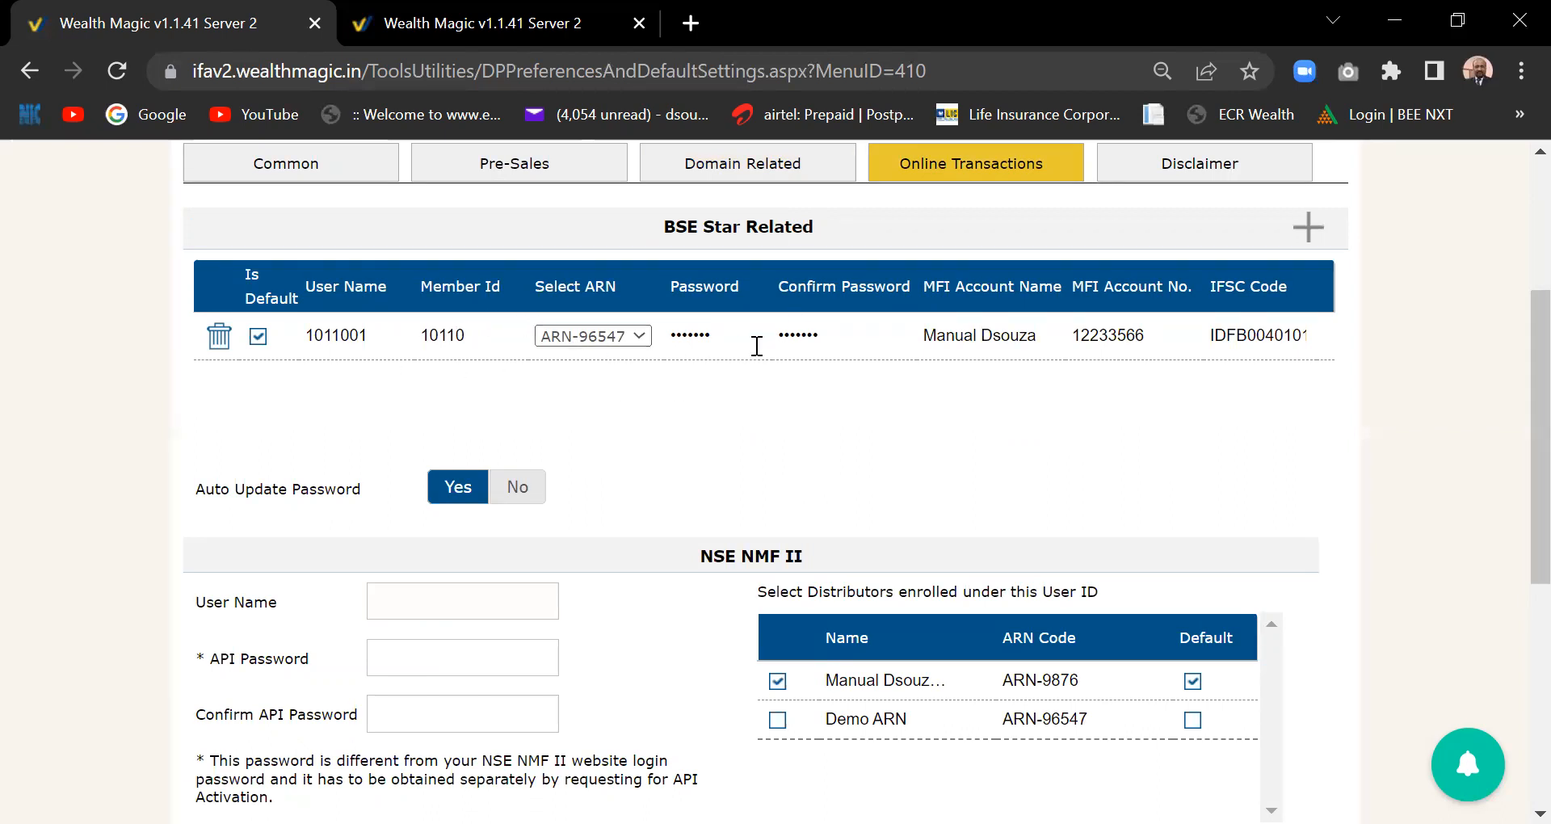
pyautogui.scroll(2, 1519, 420)
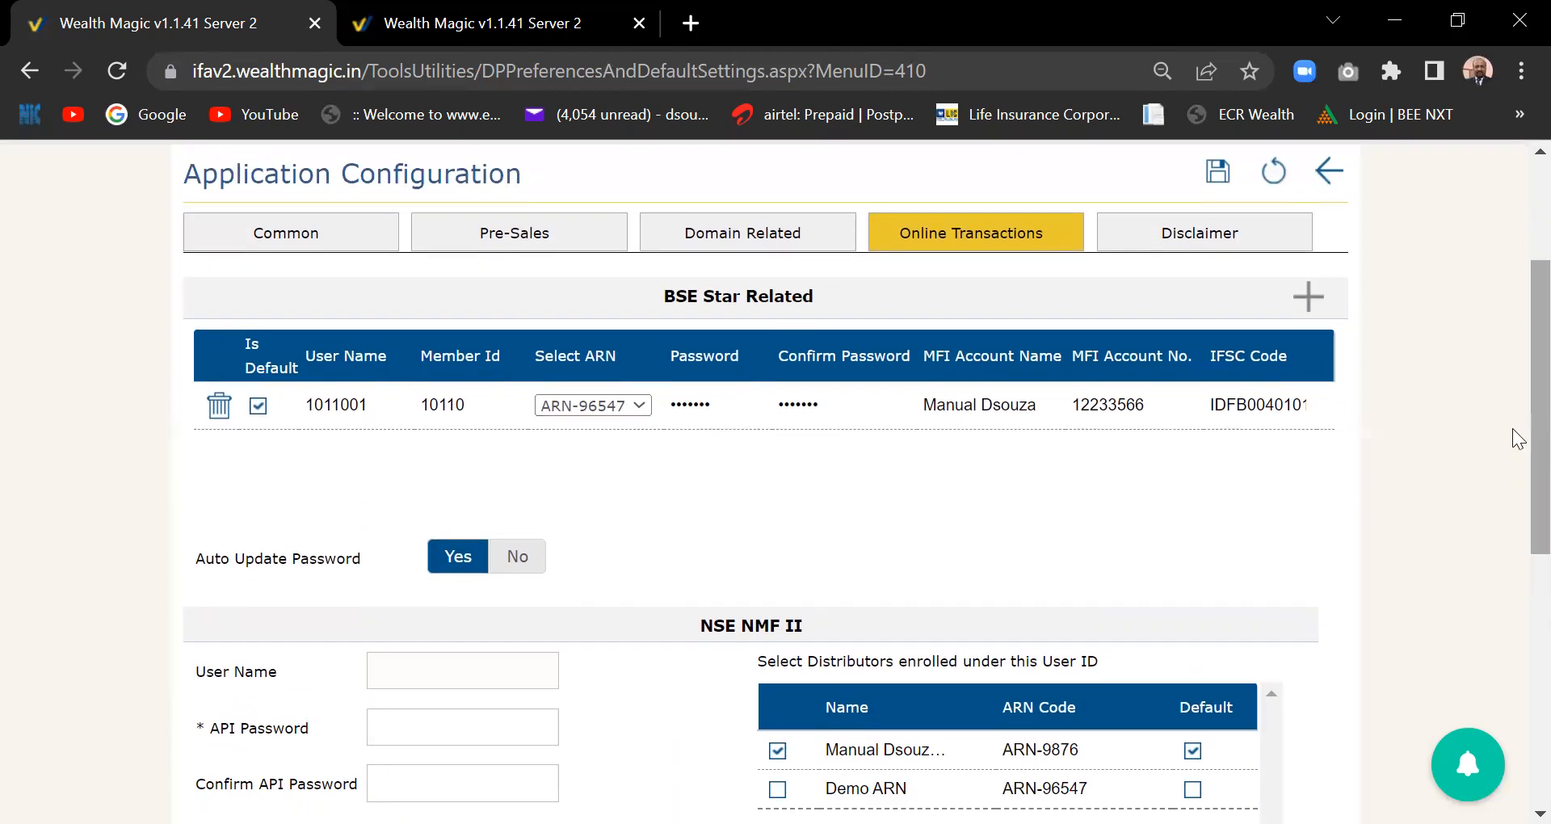
pyautogui.scroll(2, 1519, 427)
pyautogui.scroll(-1, 1518, 372)
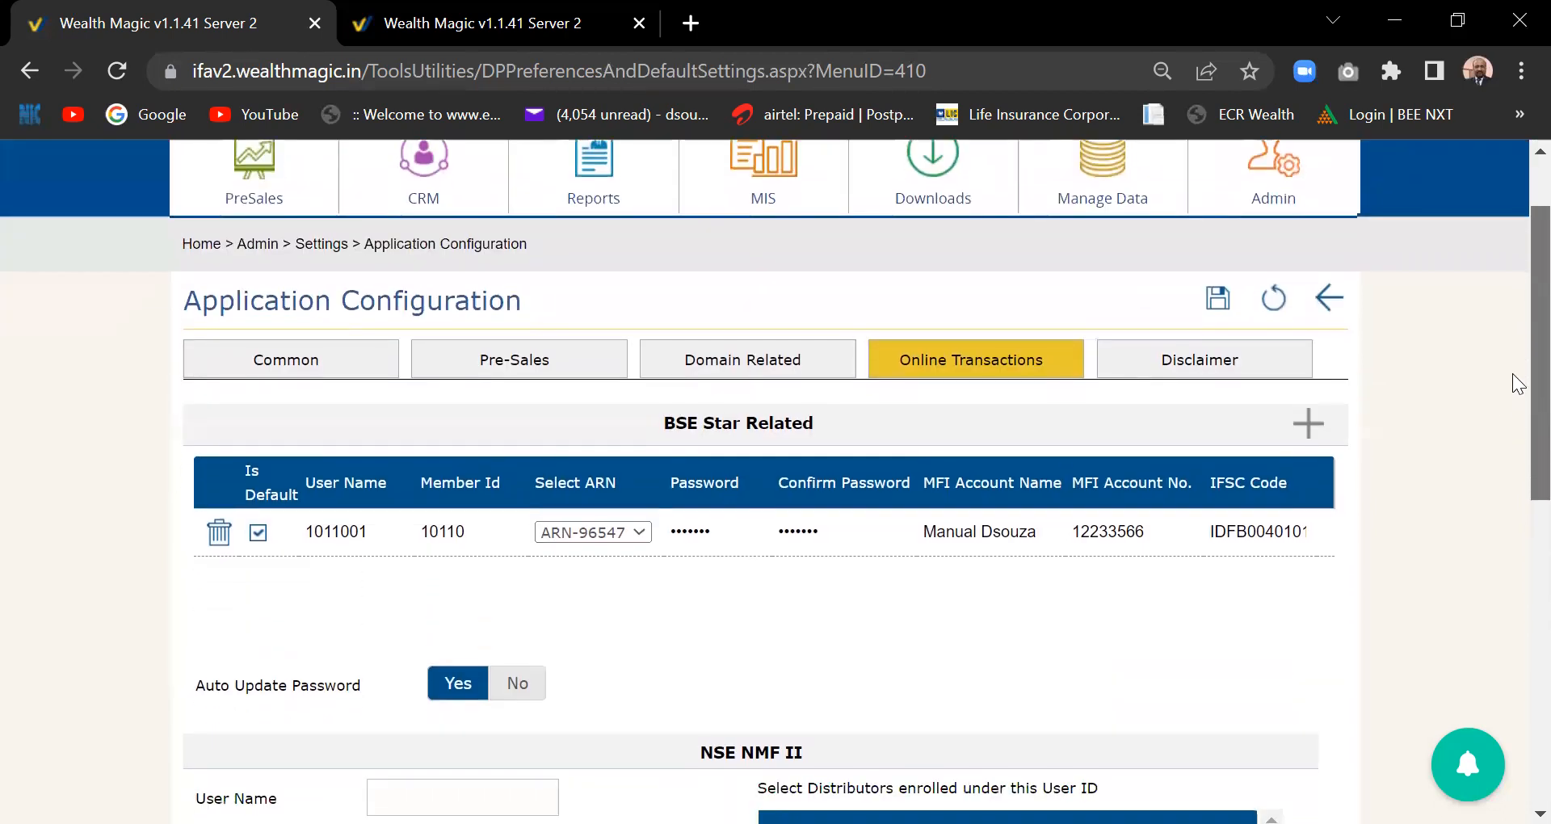
pyautogui.scroll(-1, 1517, 383)
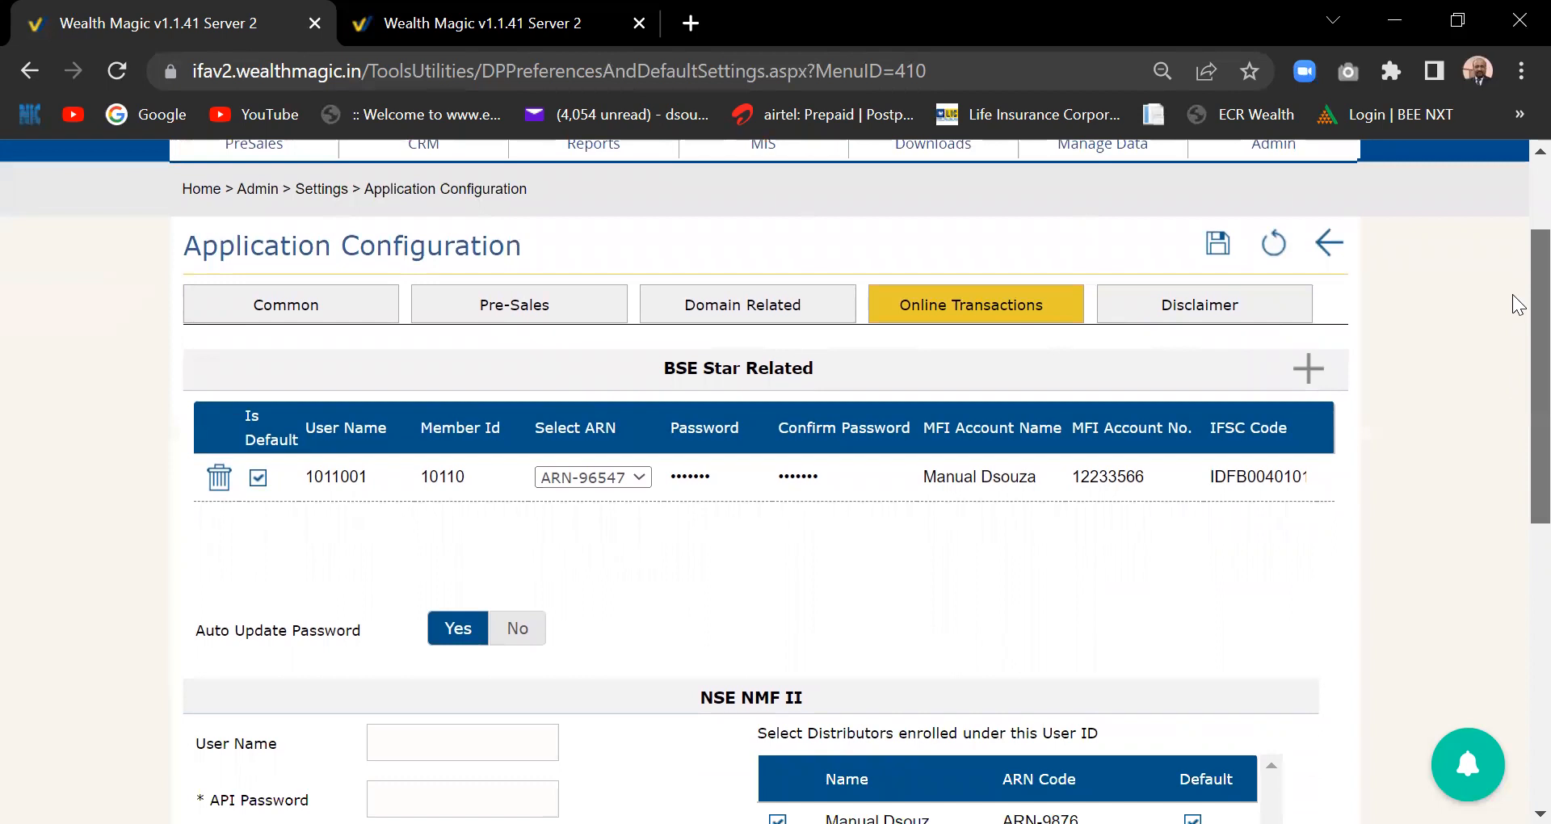
pyautogui.moveTo(1519, 305); pyautogui.dragTo(1516, 464)
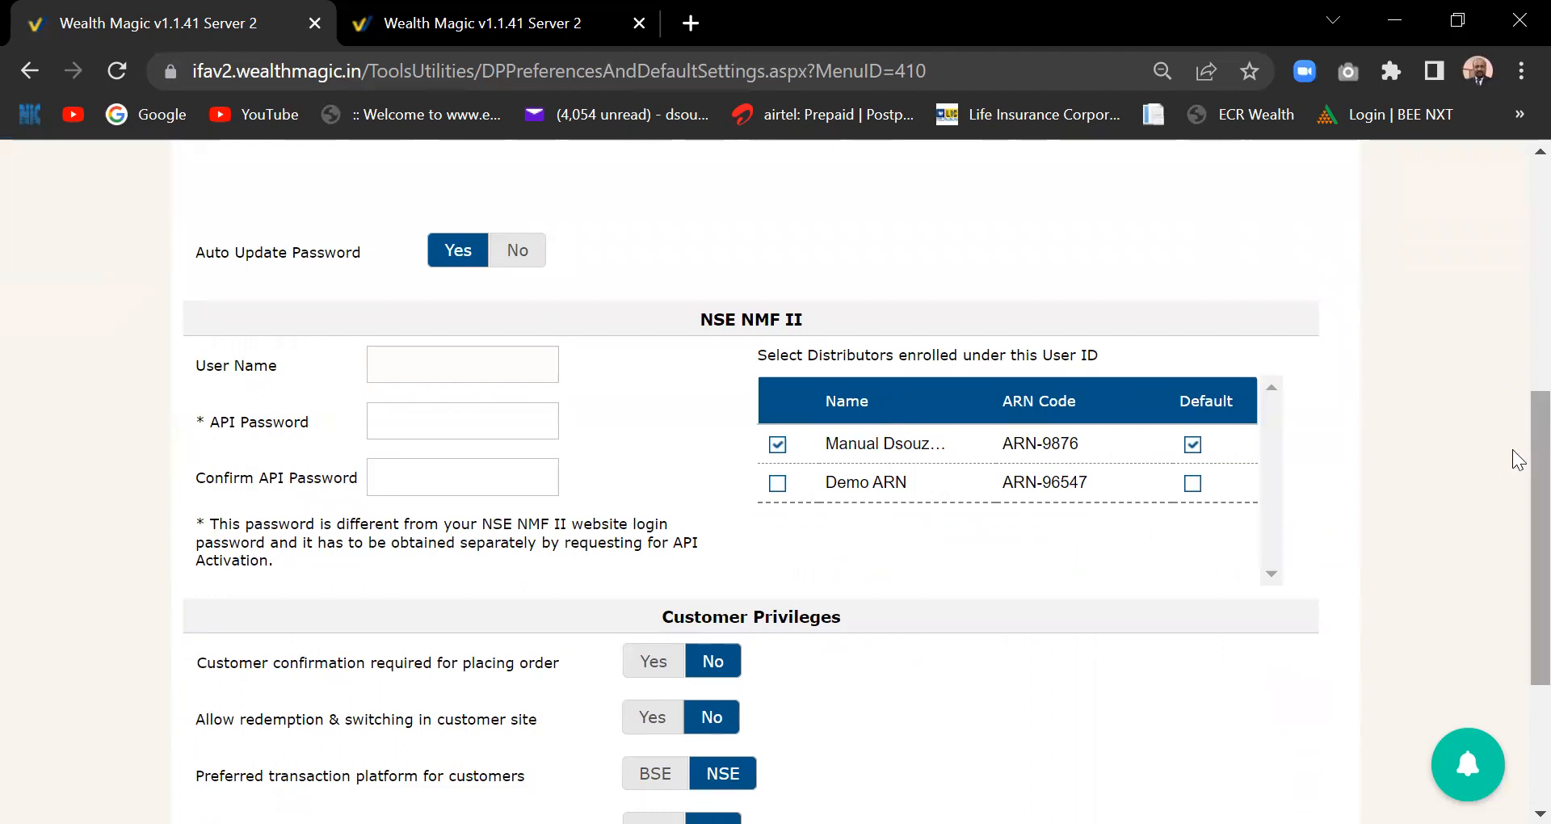
pyautogui.moveTo(1515, 449); pyautogui.dragTo(1514, 458)
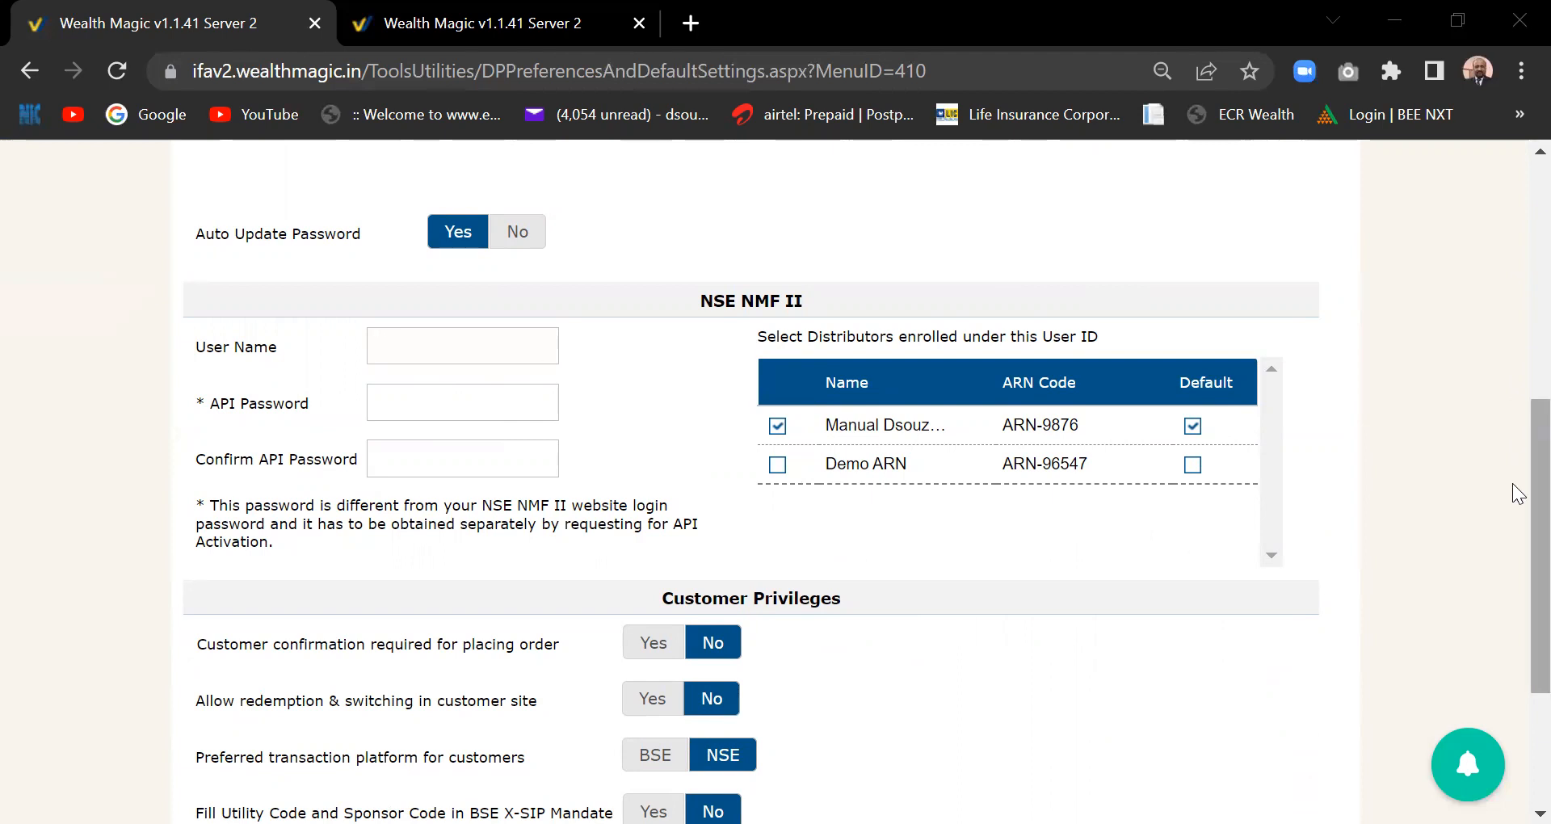
pyautogui.moveTo(1514, 485); pyautogui.dragTo(1513, 230)
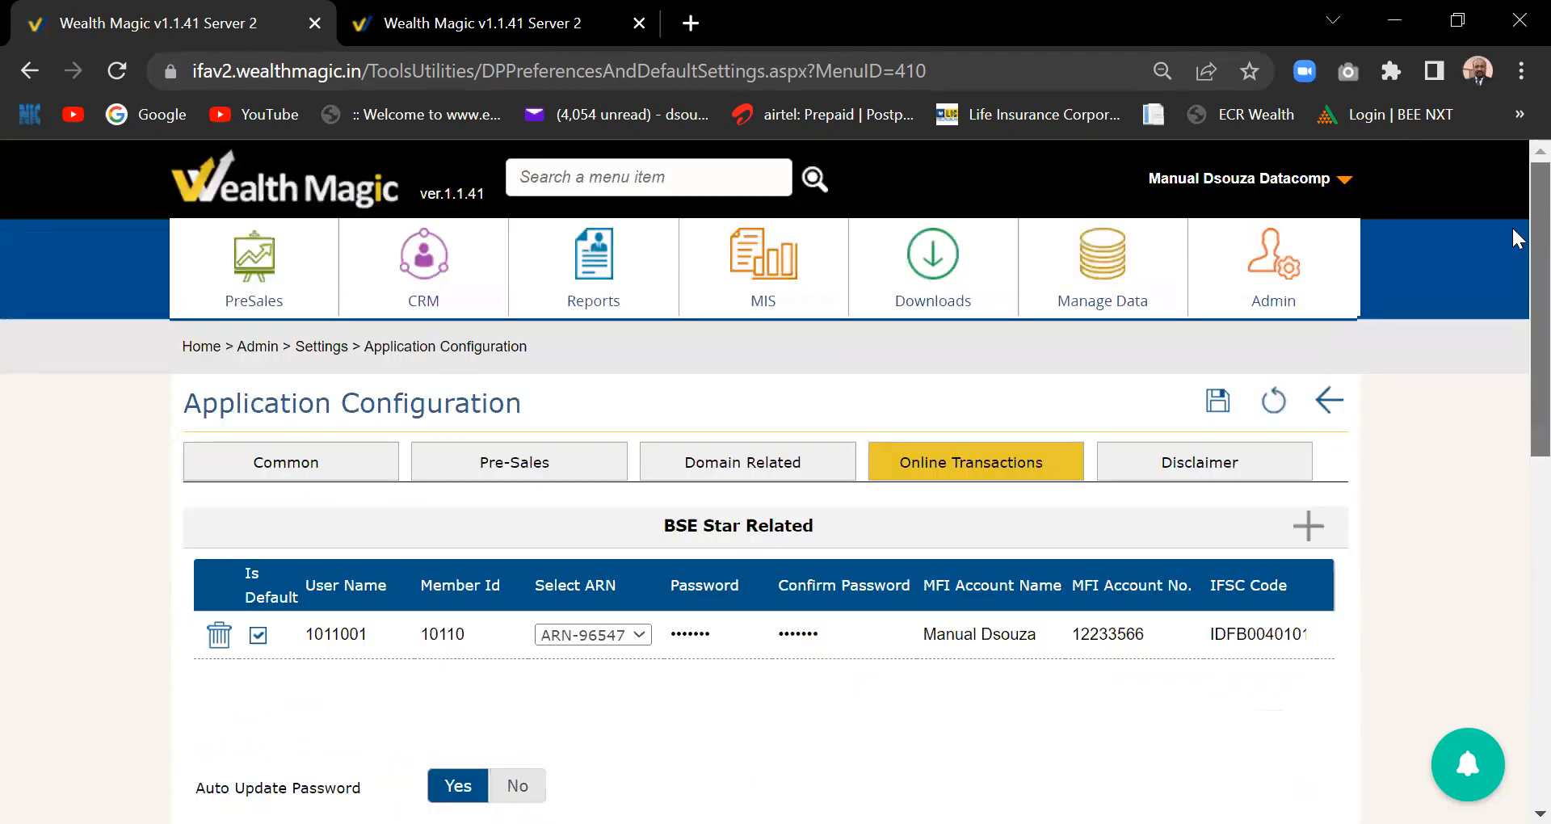
# - Open the CRM mega-menu showing its BSE Star MF and NSE NMF II transaction options
pyautogui.click(1103, 303)
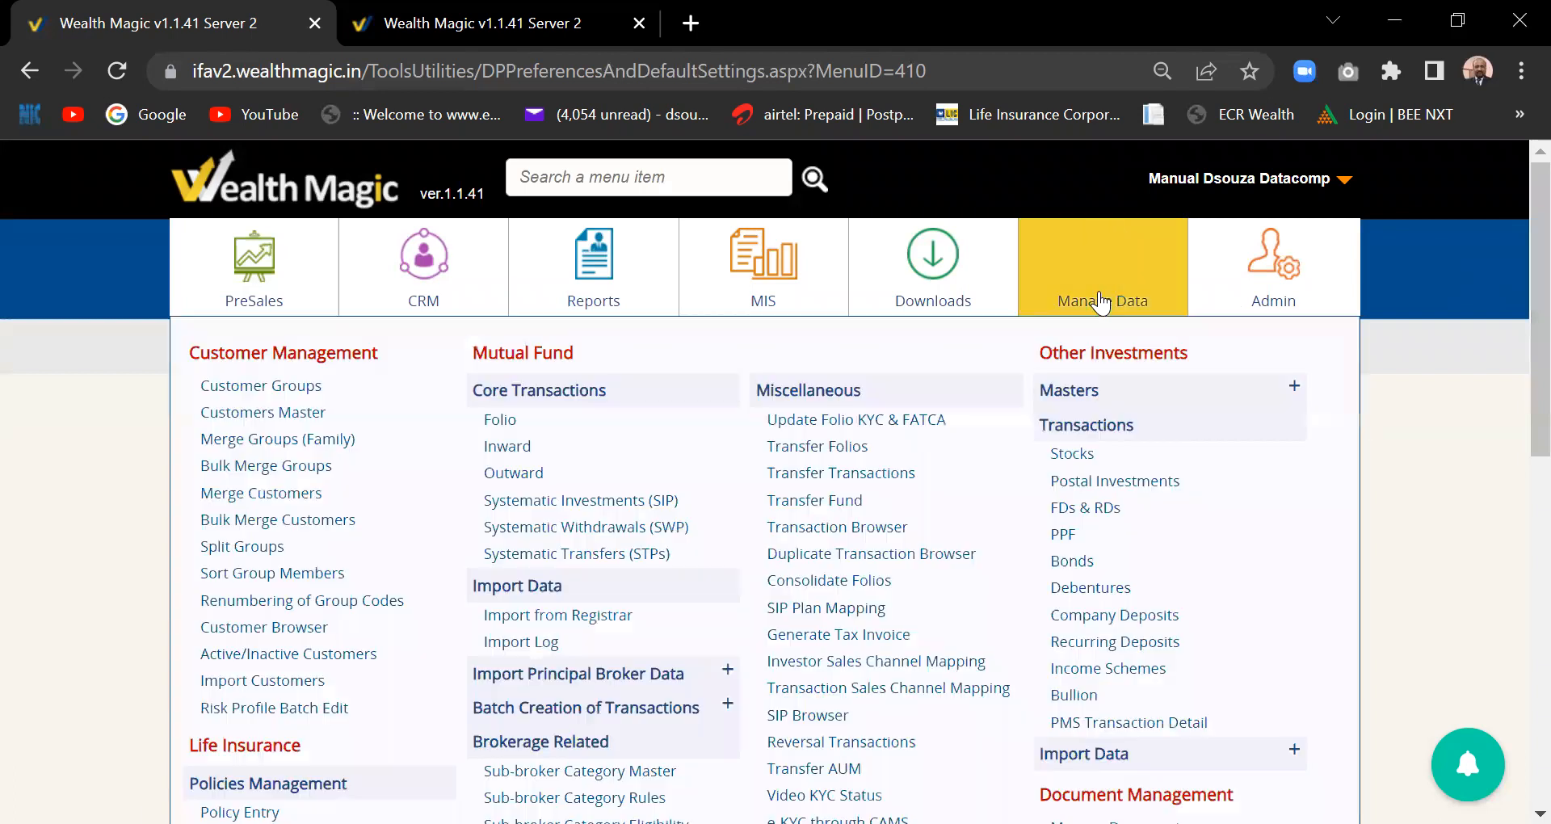
pyautogui.click(423, 301)
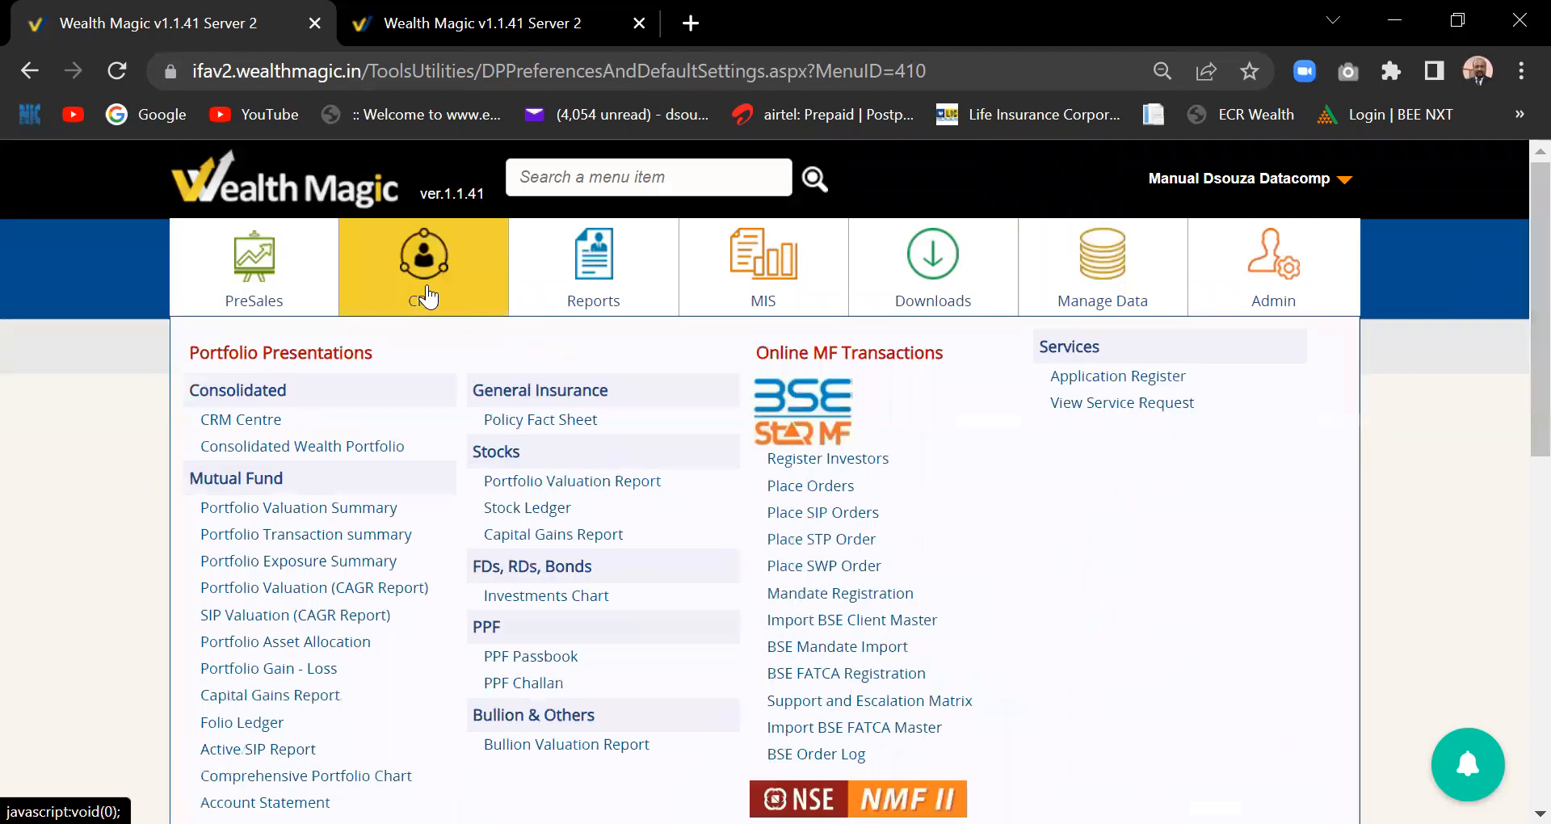
pyautogui.moveTo(1515, 396); pyautogui.dragTo(1516, 436)
pyautogui.click(440, 212)
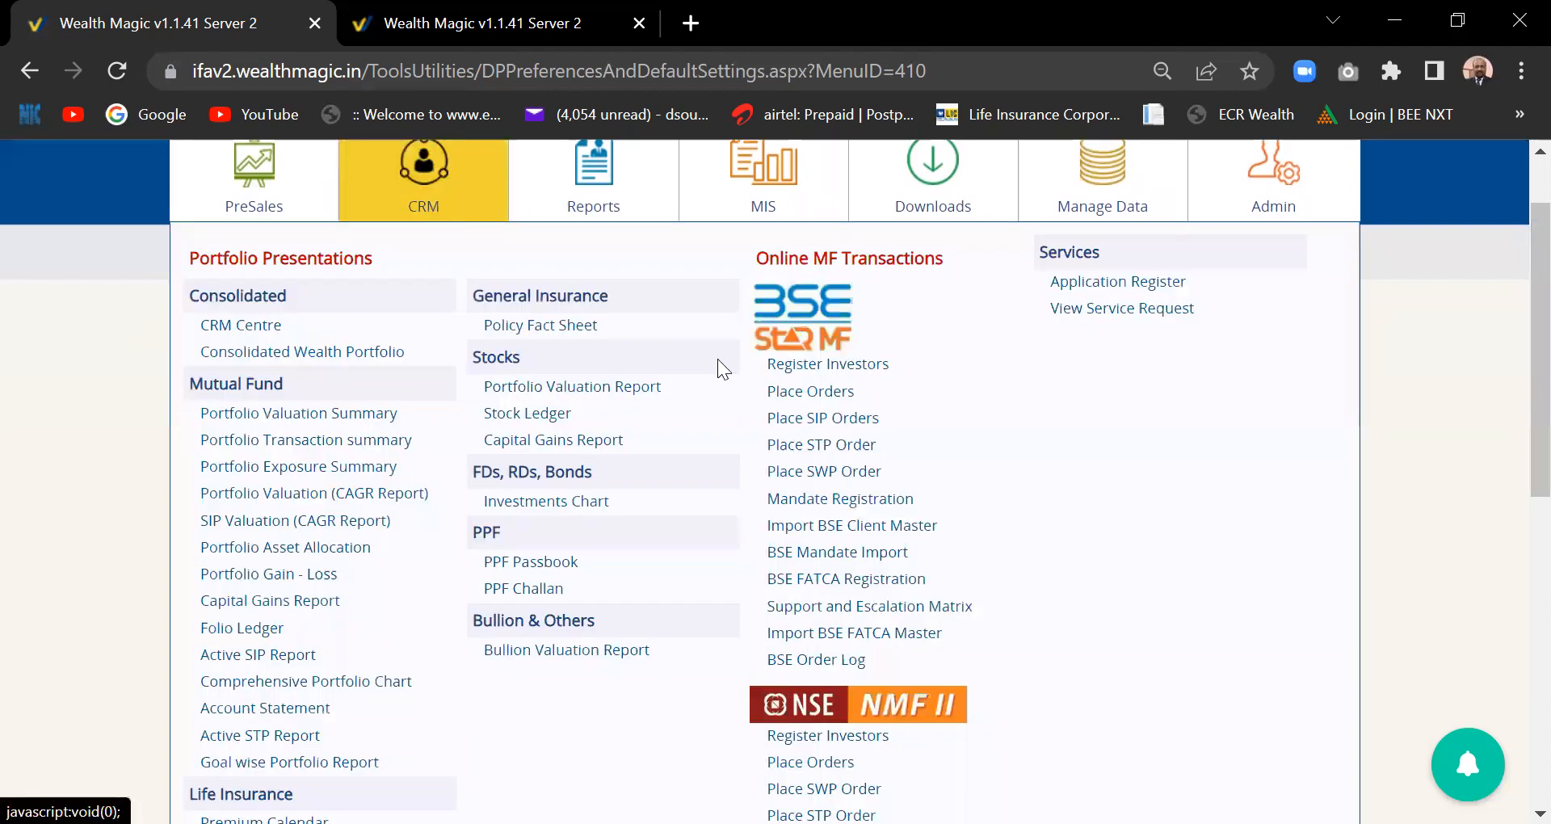
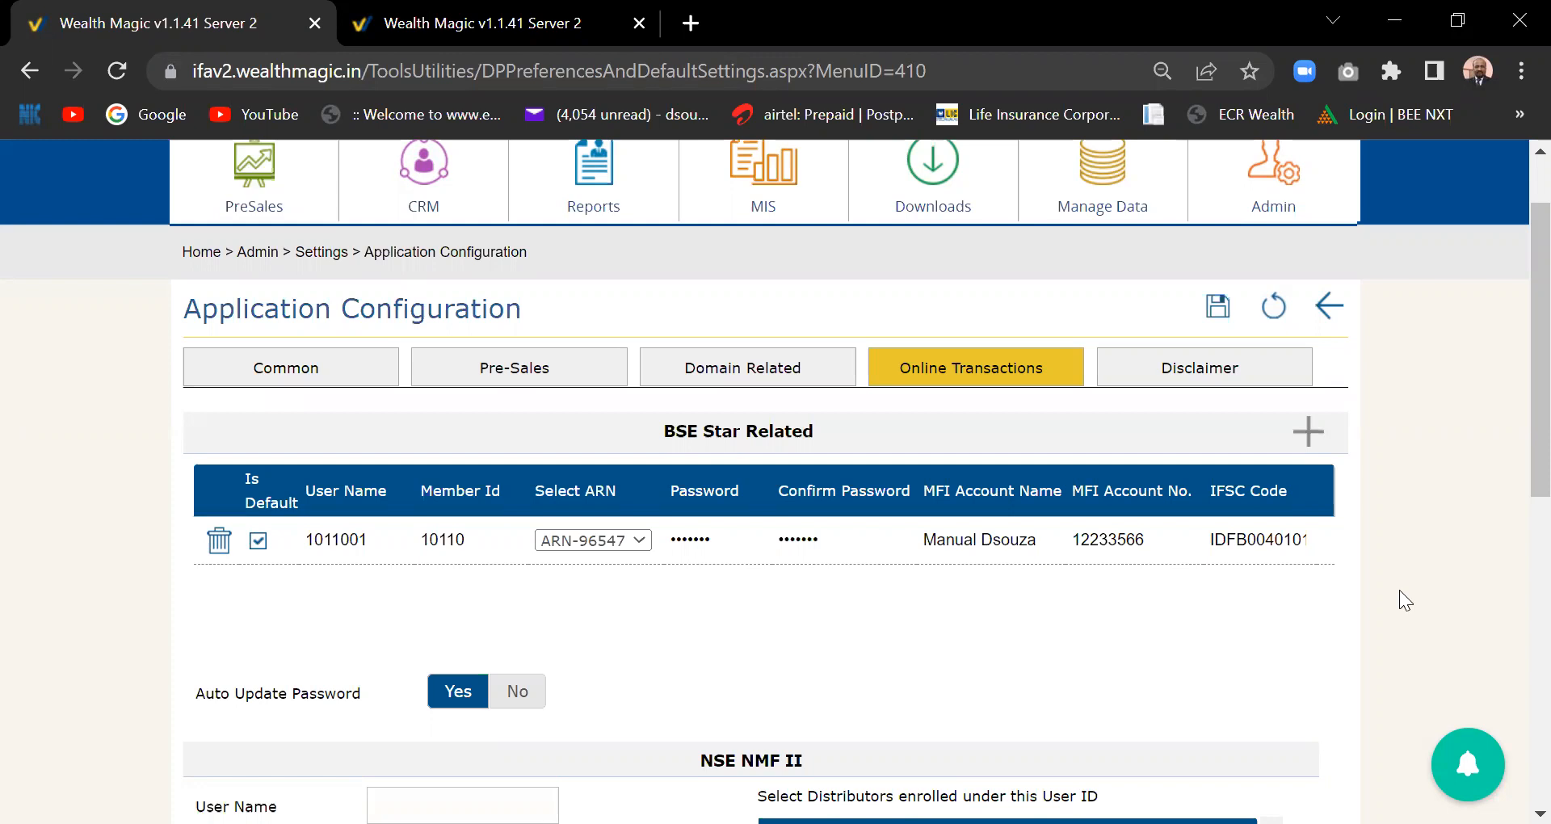
# - Scroll to the top and open the Admin mega-menu, closing and reopening it once
pyautogui.moveTo(1535, 353); pyautogui.dragTo(1536, 314)
pyautogui.click(1309, 280)
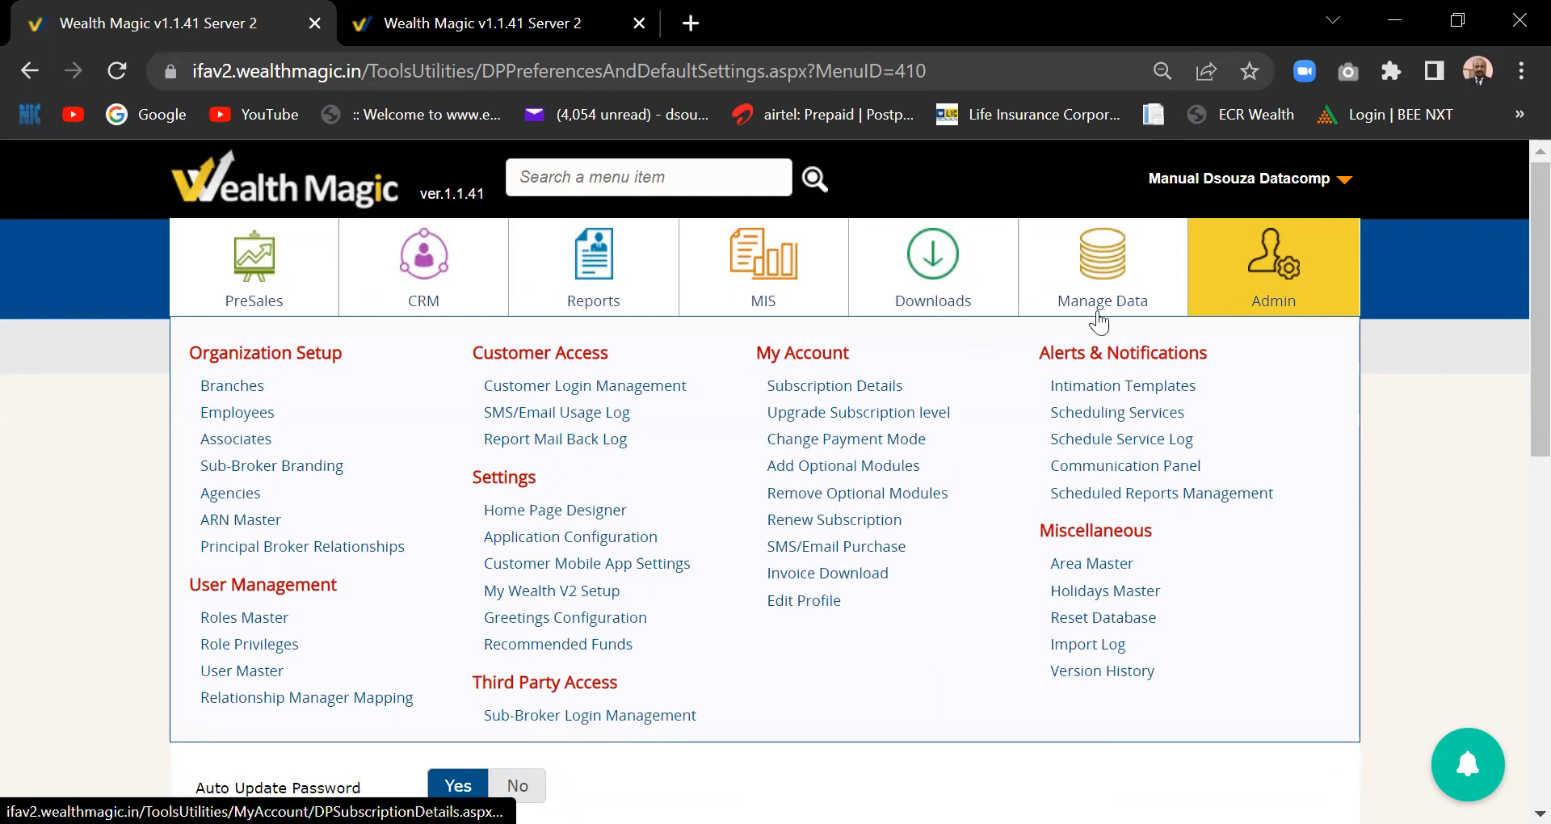
pyautogui.click(1188, 260)
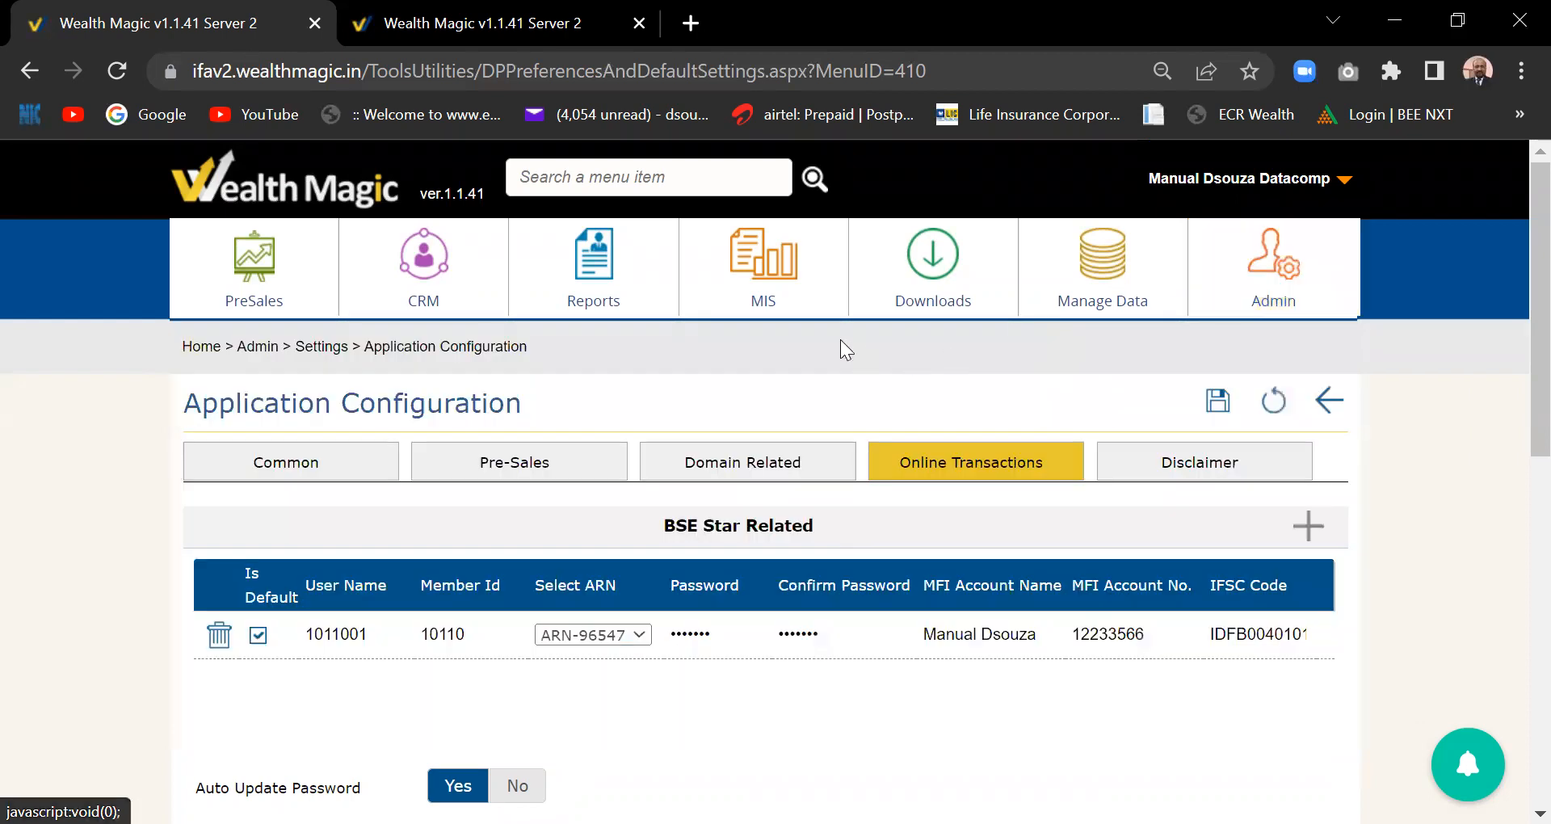
pyautogui.click(1239, 313)
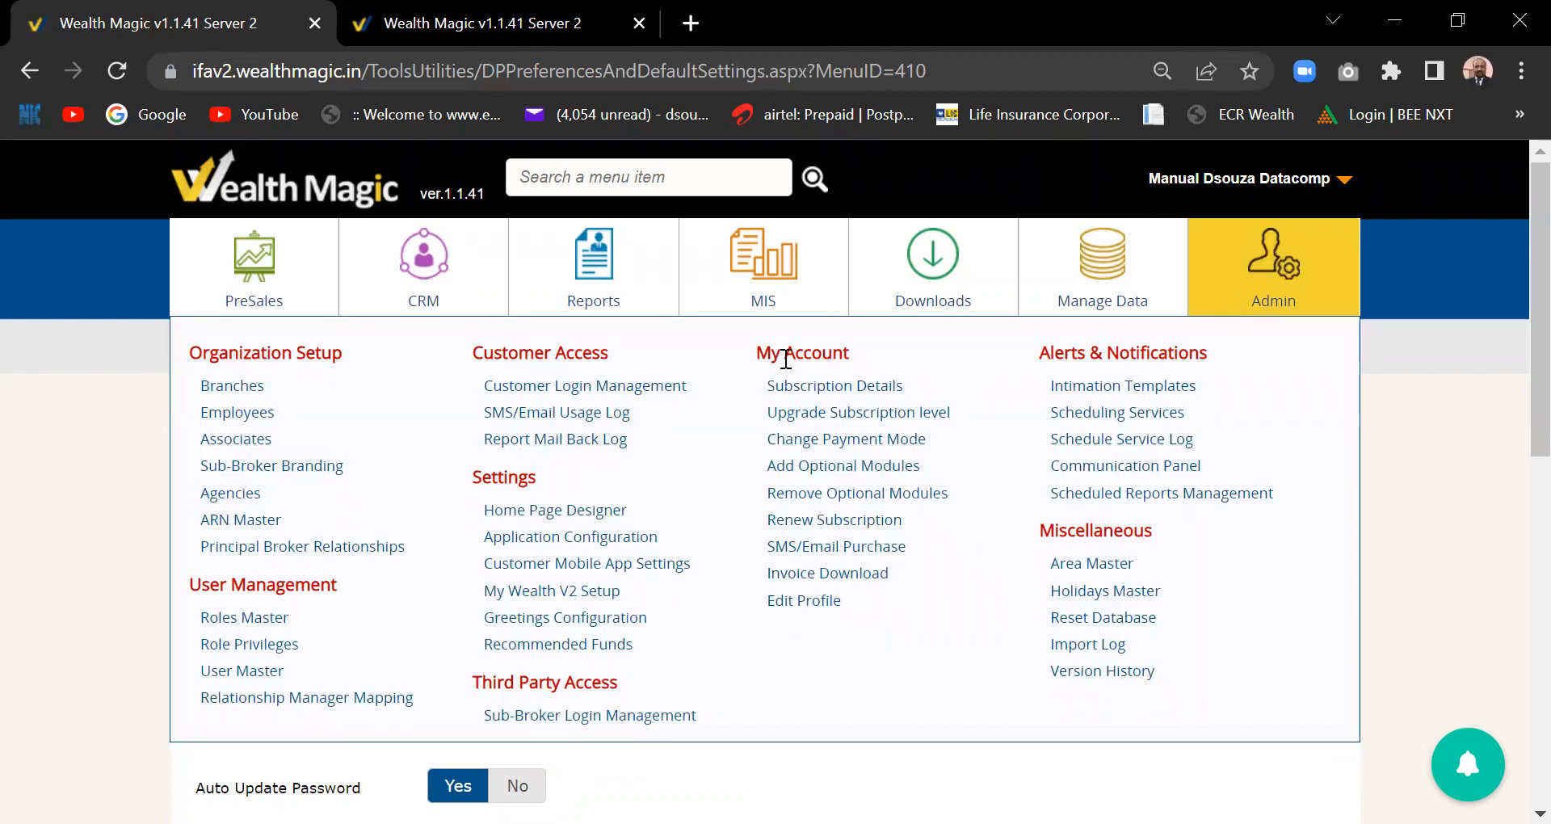
# - Open Add Optional Modules and scroll through the six add-ons and their Platinum yearly prices
pyautogui.click(817, 477)
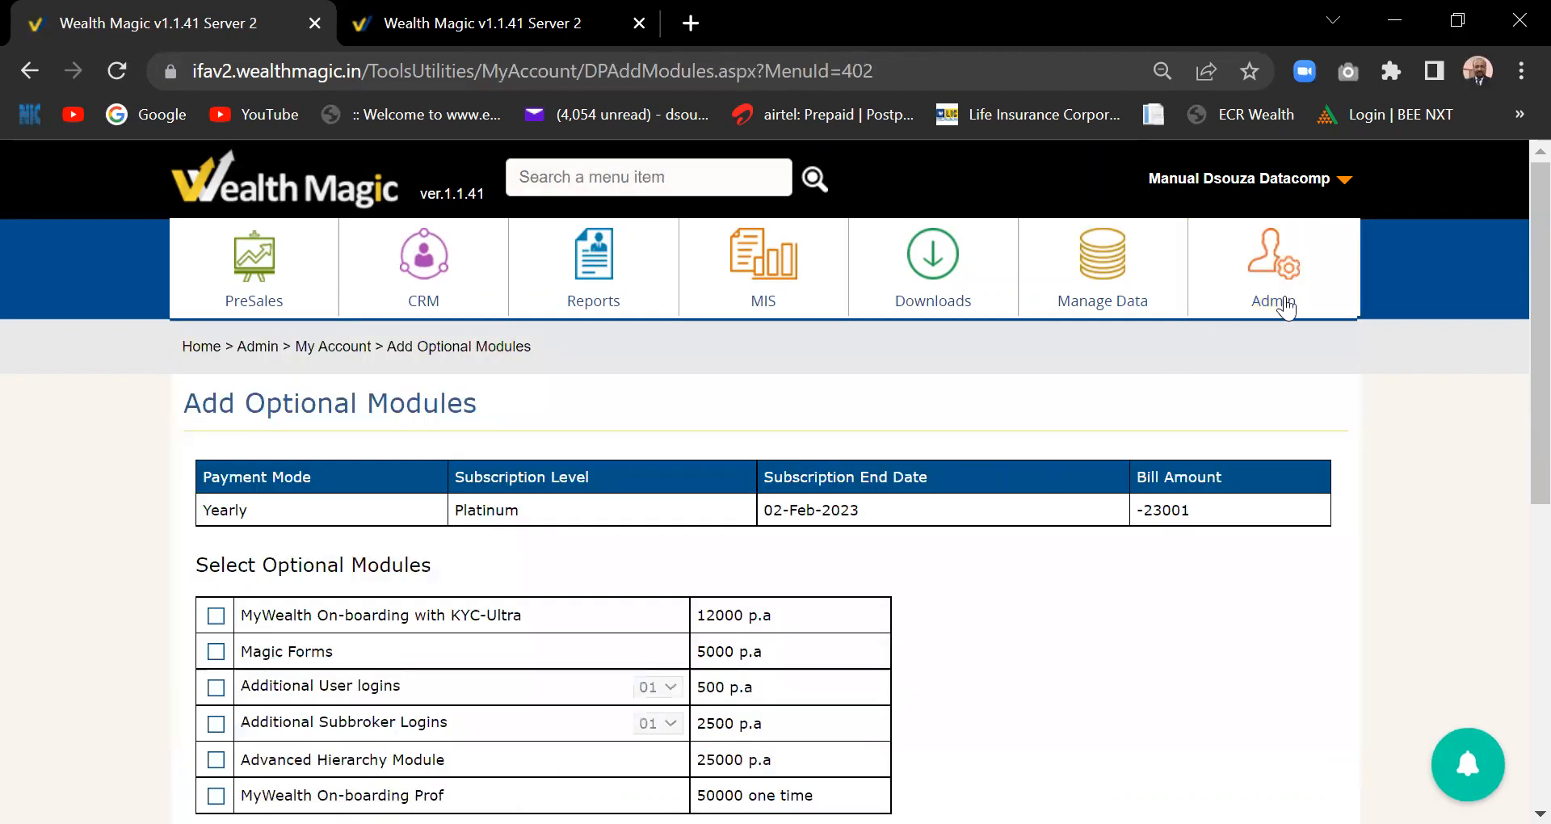
pyautogui.moveTo(1511, 293); pyautogui.dragTo(1514, 423)
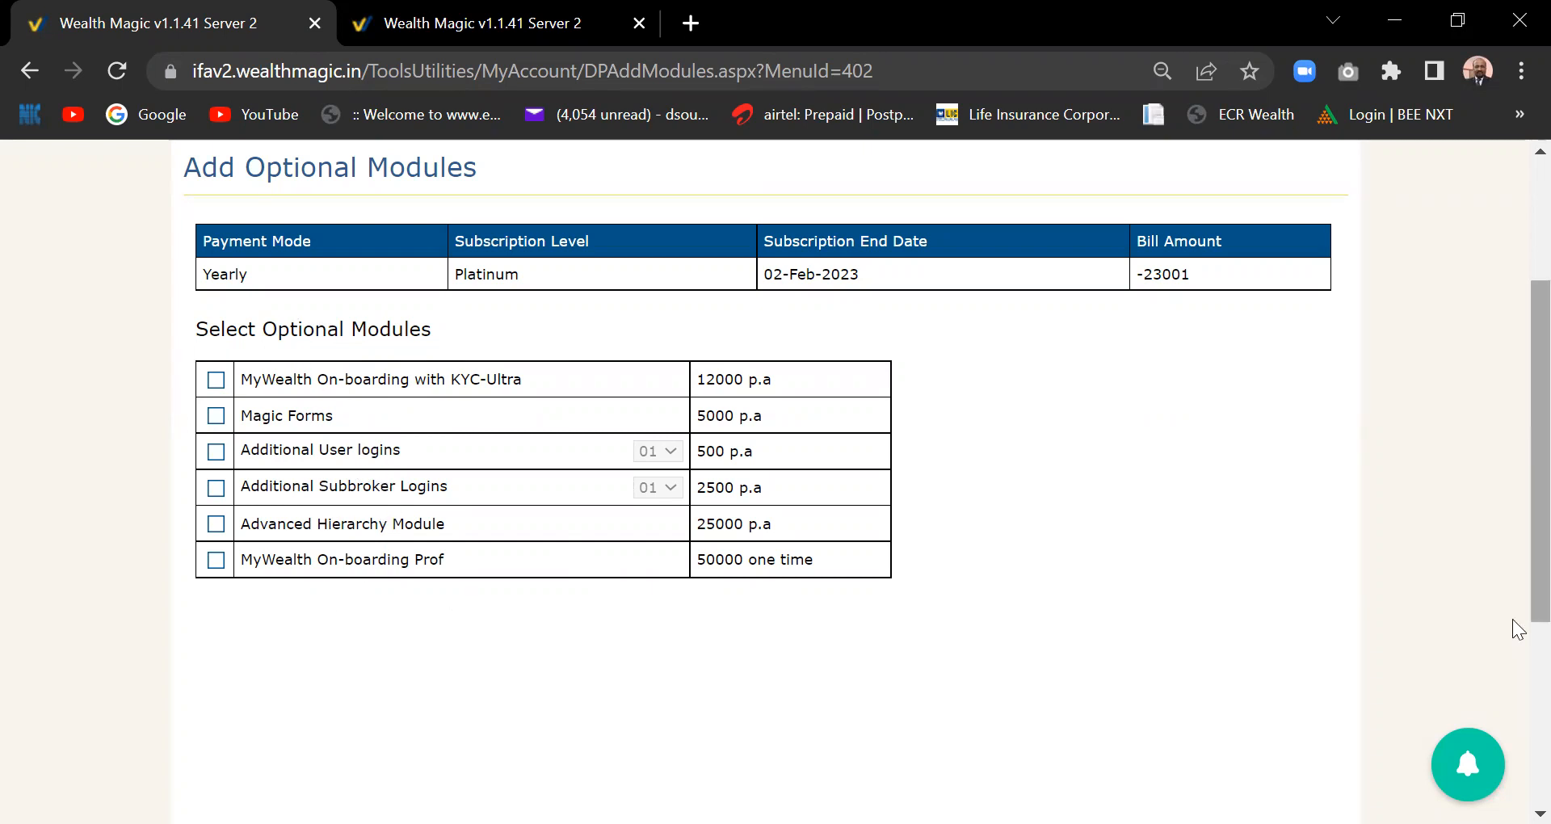
pyautogui.moveTo(1516, 625); pyautogui.dragTo(1517, 564)
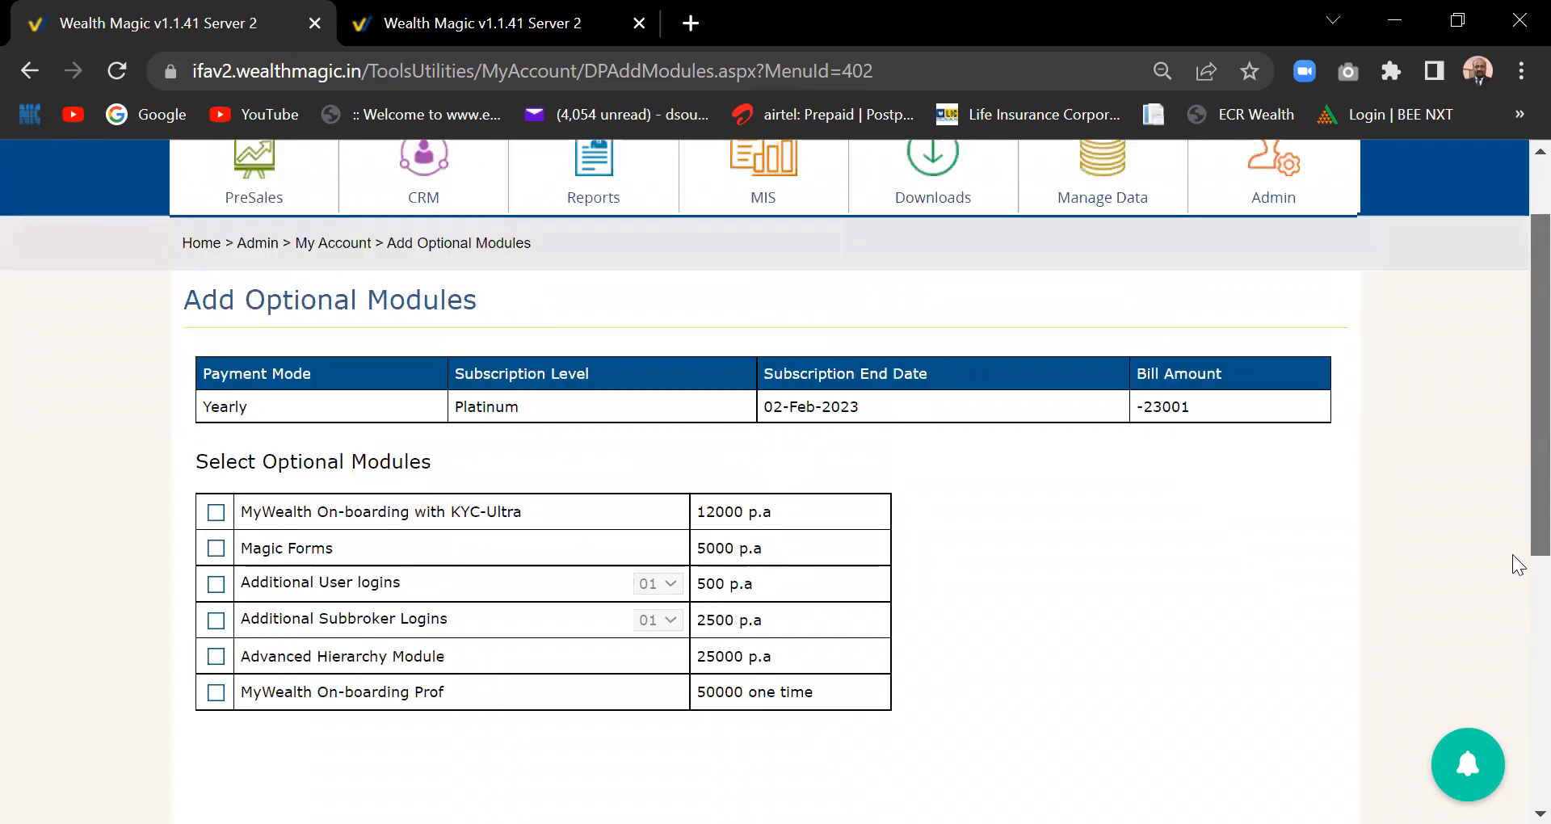
pyautogui.moveTo(1274, 178)
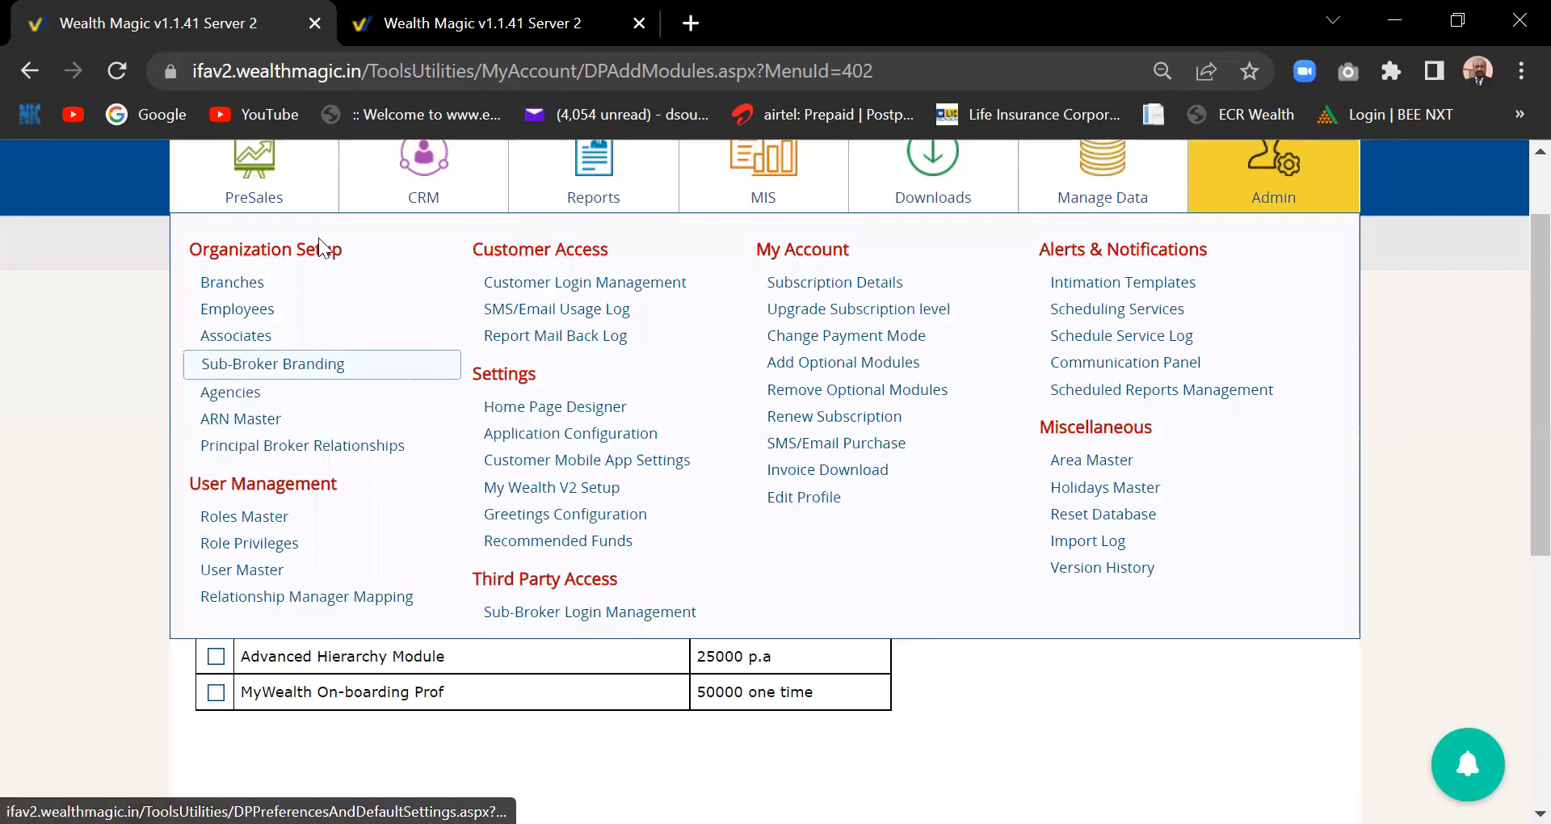
# - Go to Admin > Settings > Application Configuration and show the Online Transactions BSE Star and NSE NMF II settings
pyautogui.click(396, 23)
pyautogui.click(275, 24)
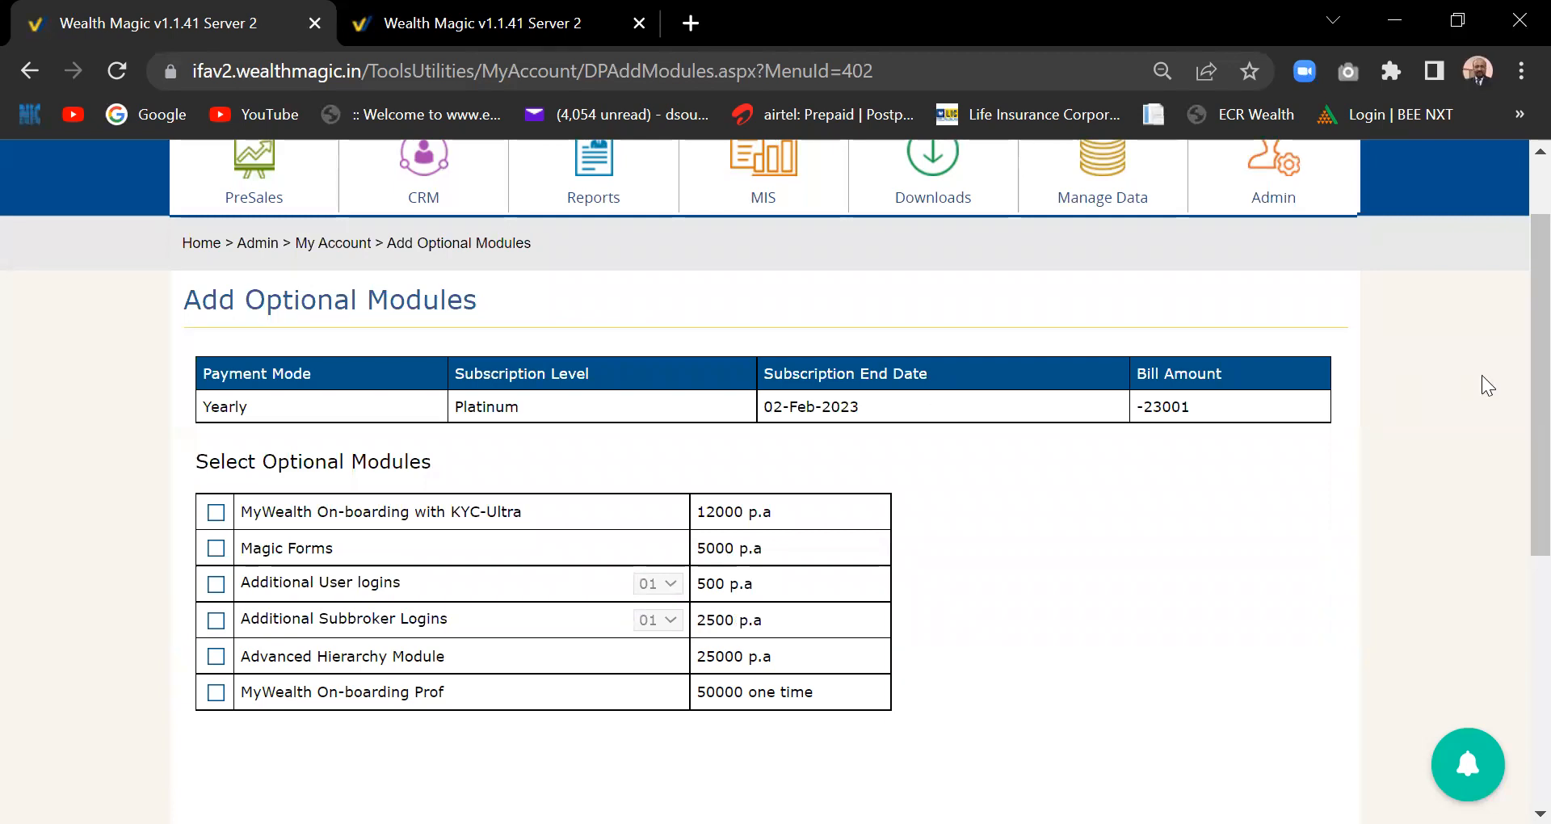
pyautogui.moveTo(1285, 182)
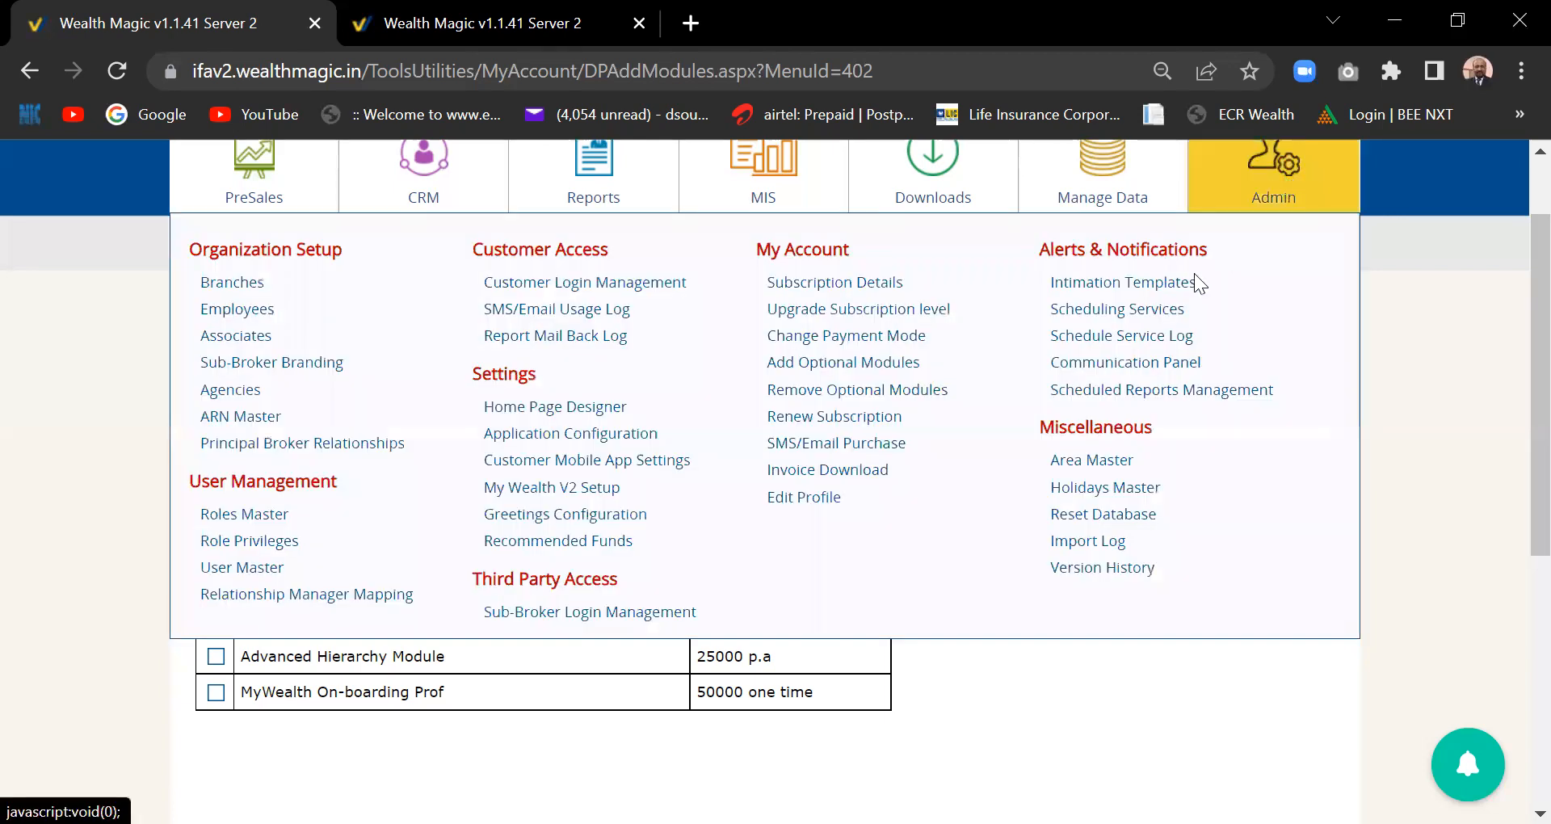
pyautogui.click(582, 434)
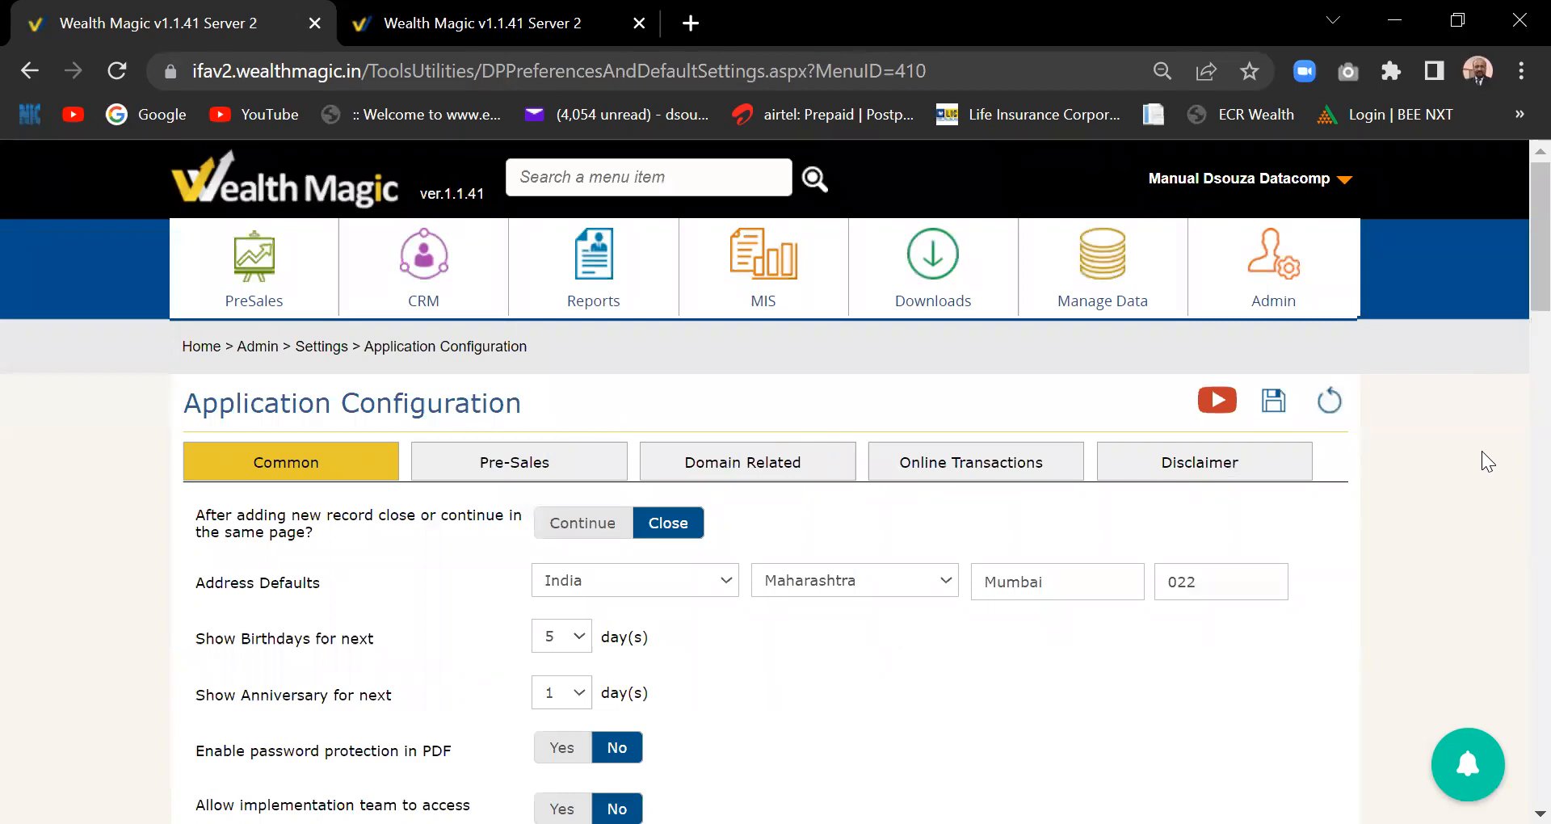
pyautogui.click(957, 471)
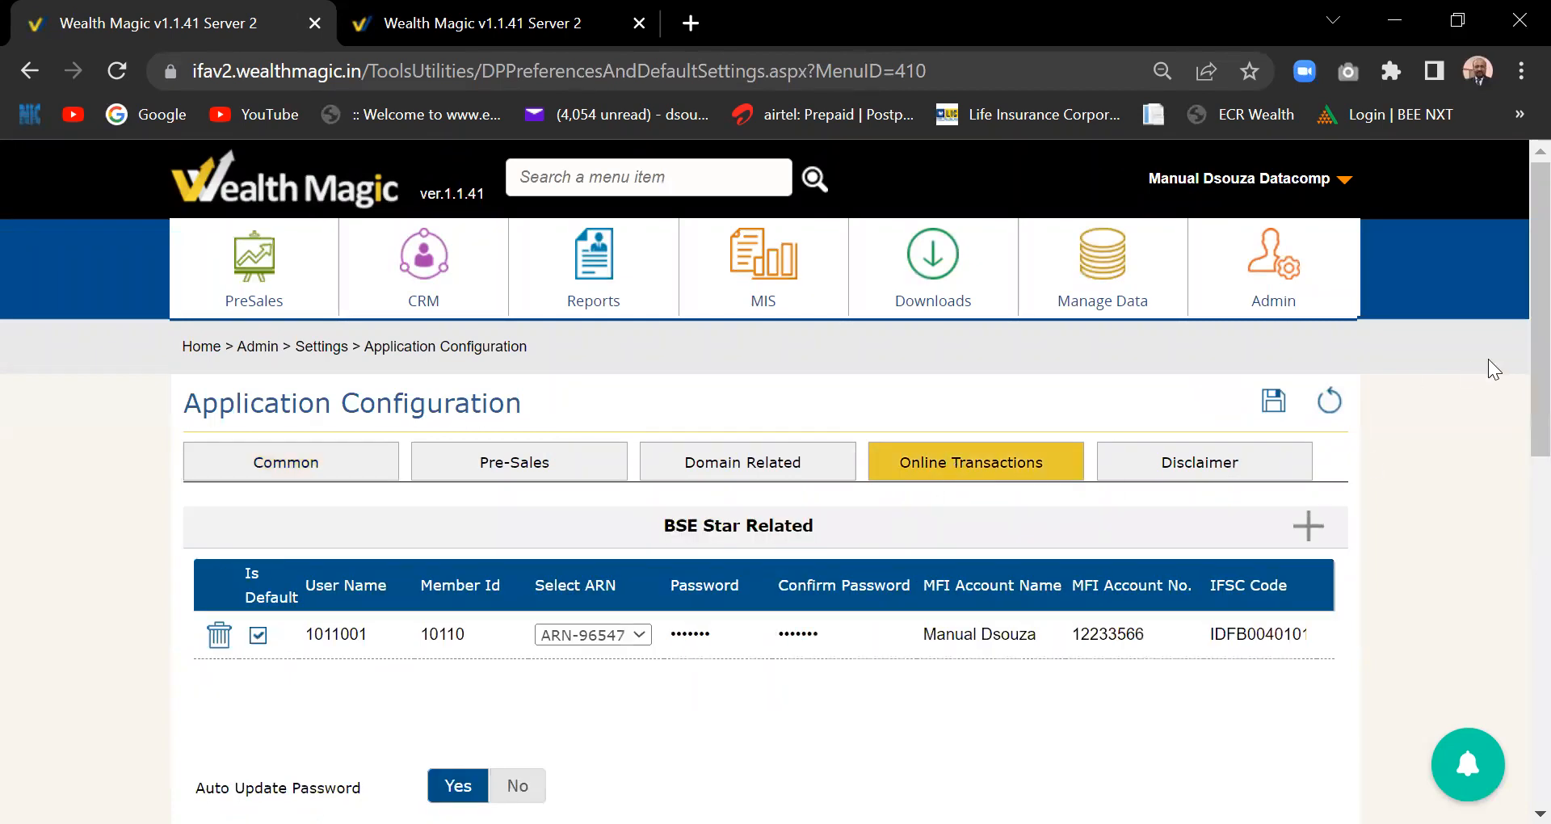
pyautogui.scroll(-3, 1512, 453)
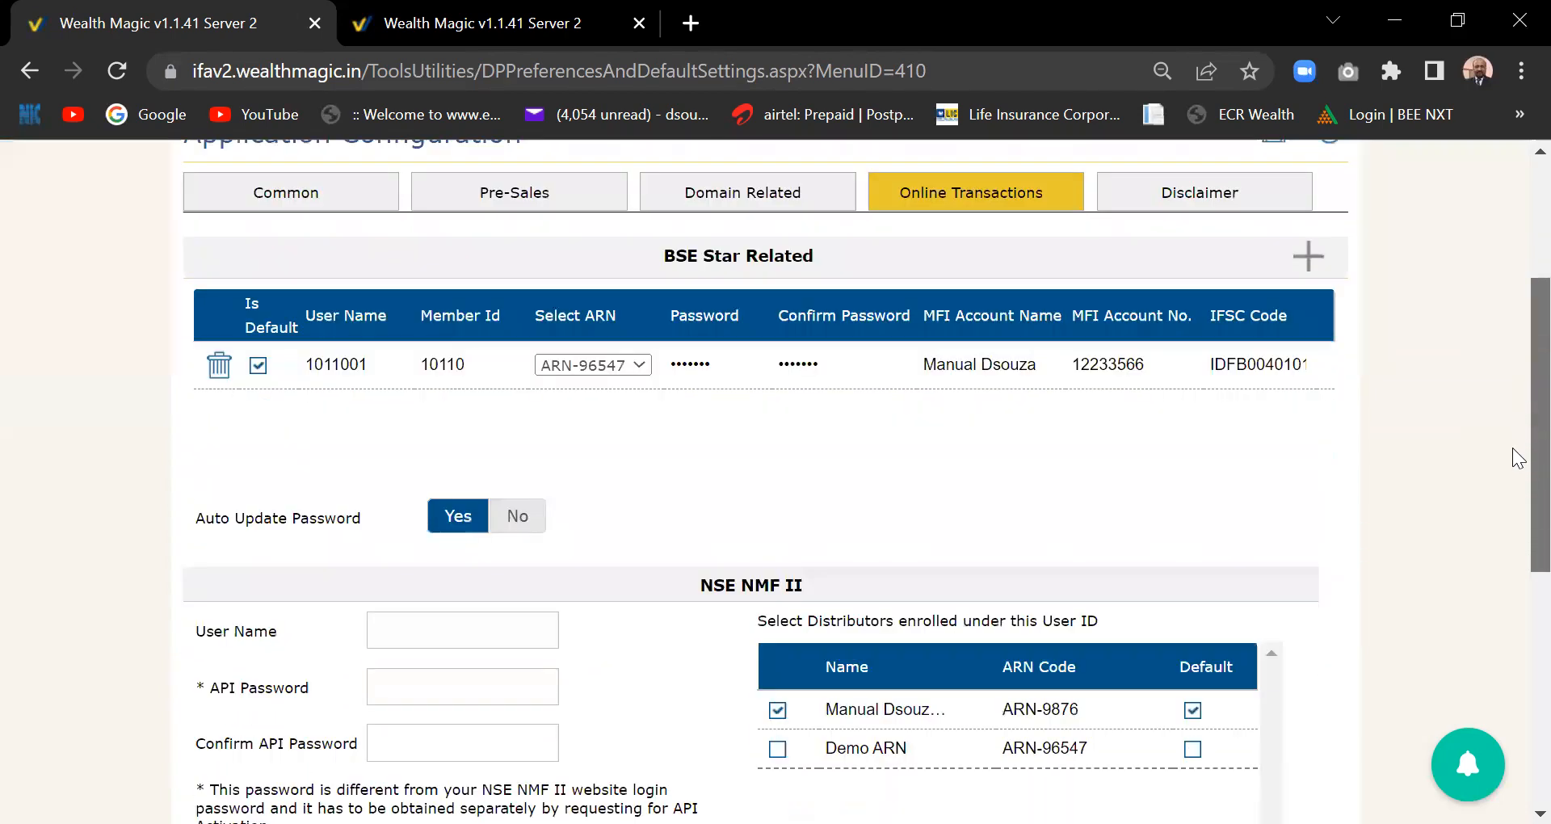
pyautogui.scroll(1, 1519, 457)
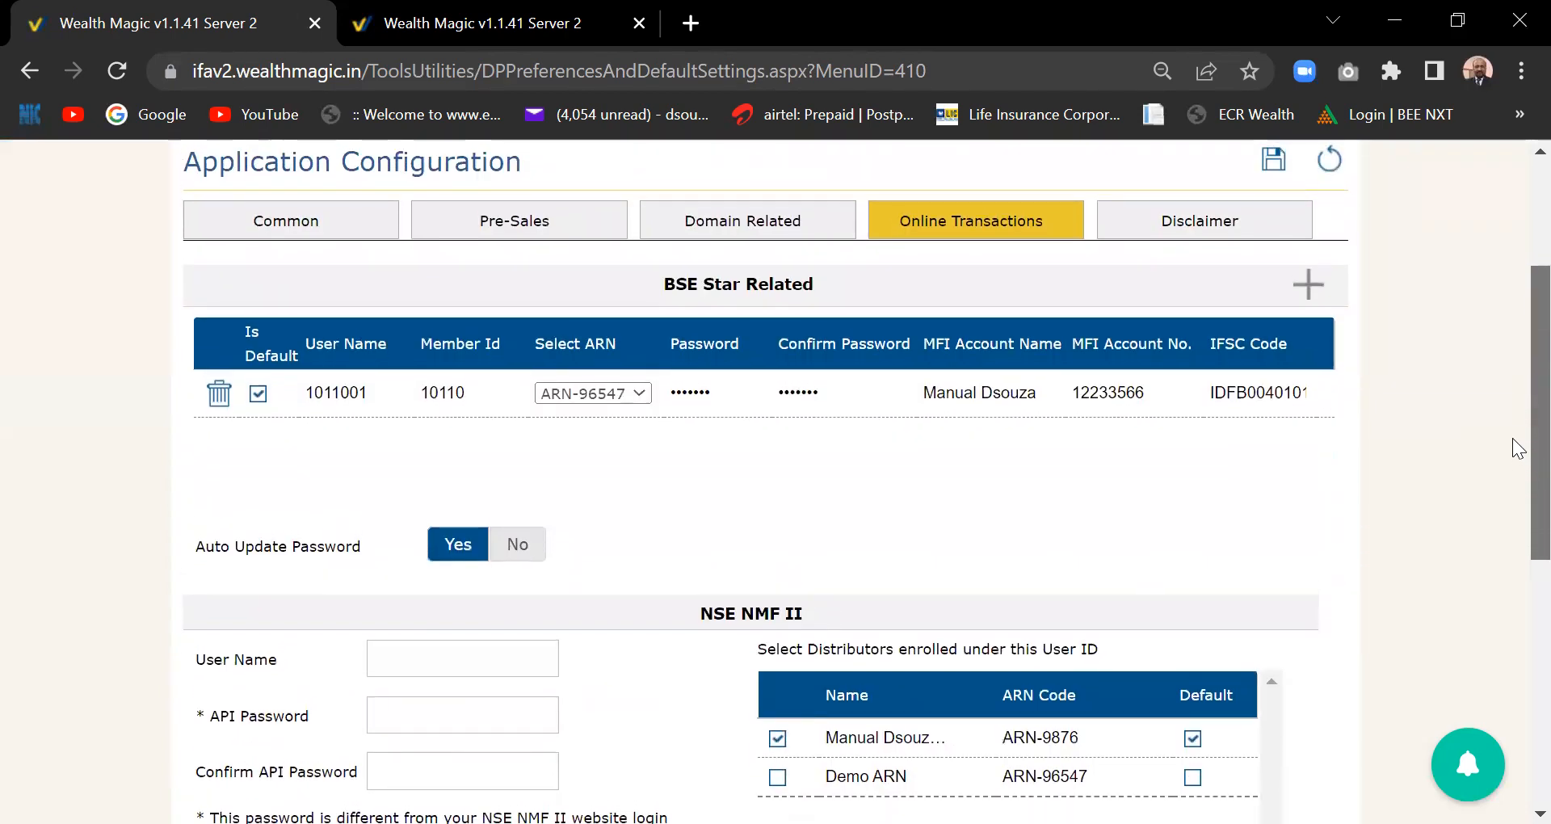
pyautogui.moveTo(1513, 439); pyautogui.dragTo(1513, 440)
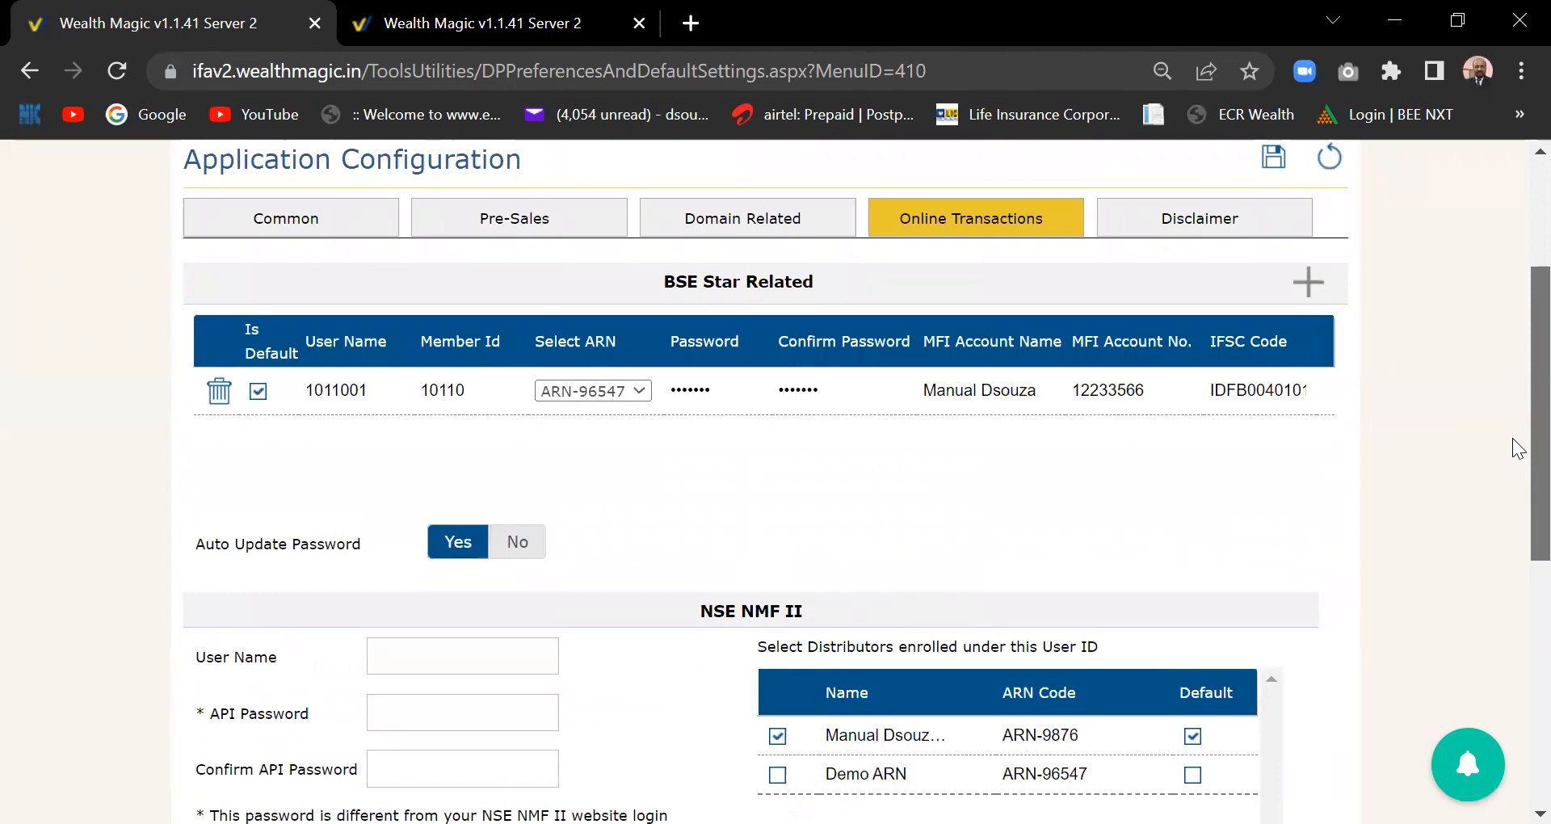
# - Scroll down to Customer Privileges, where NSE is the preferred transaction platform
pyautogui.moveTo(1513, 440); pyautogui.dragTo(1519, 755)
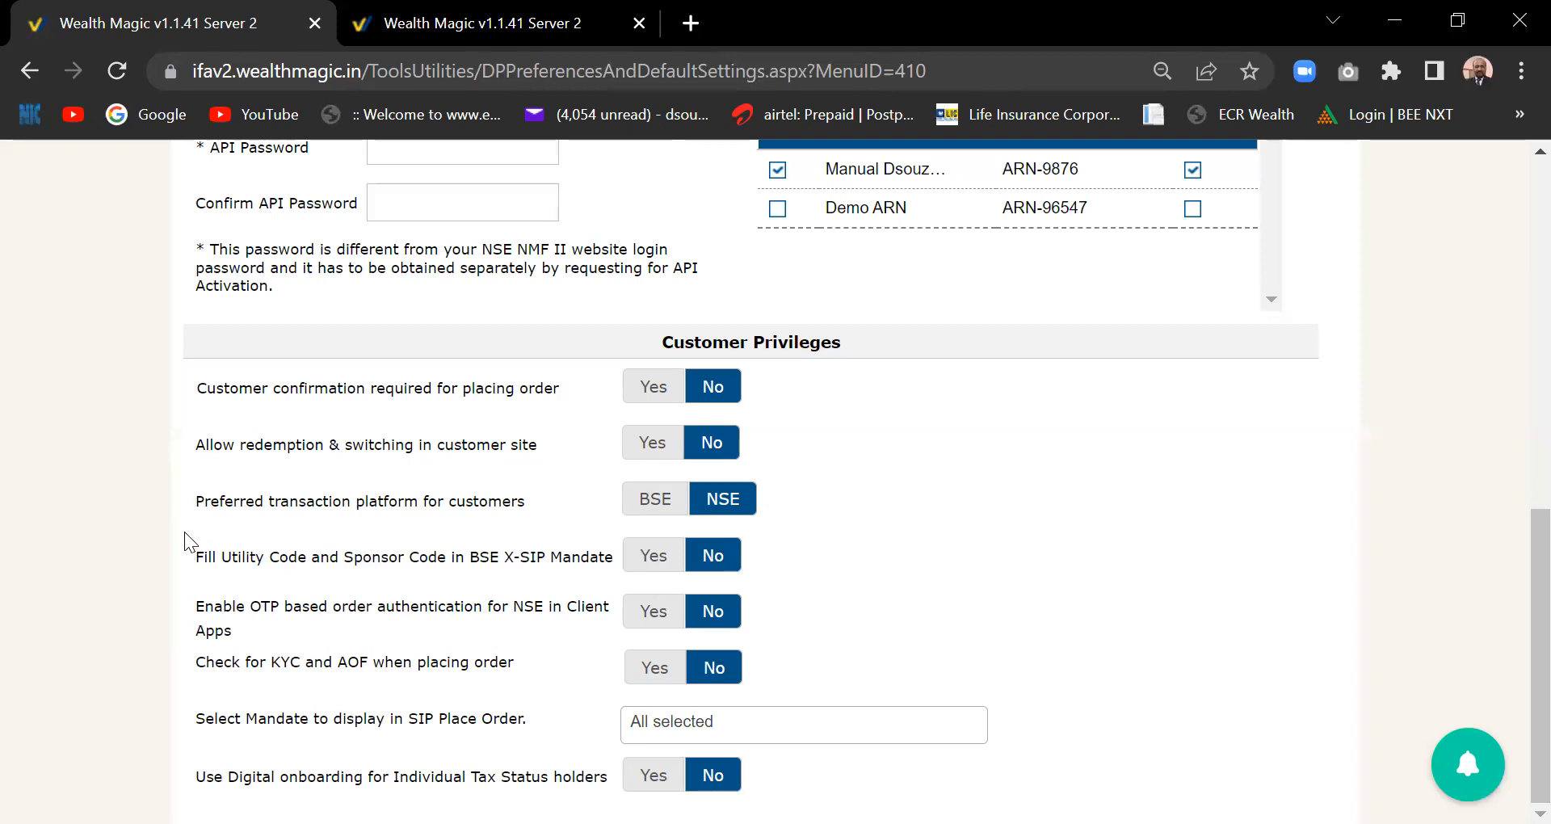
# - Set BSE as preferred platform, Check for KYC and AOF to Yes, and review the SIP mandate list
pyautogui.click(650, 509)
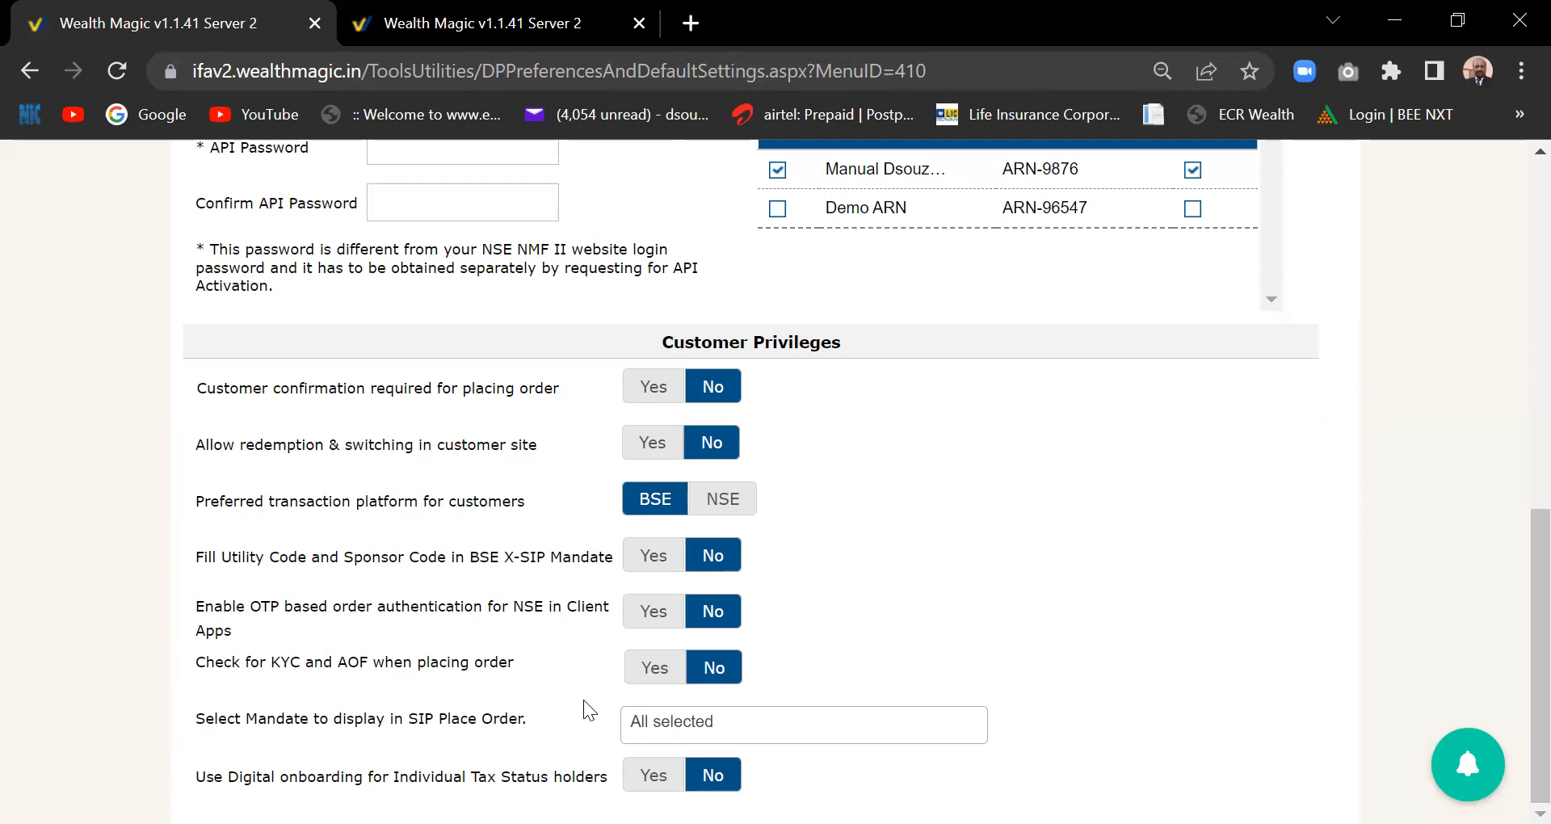
pyautogui.click(654, 668)
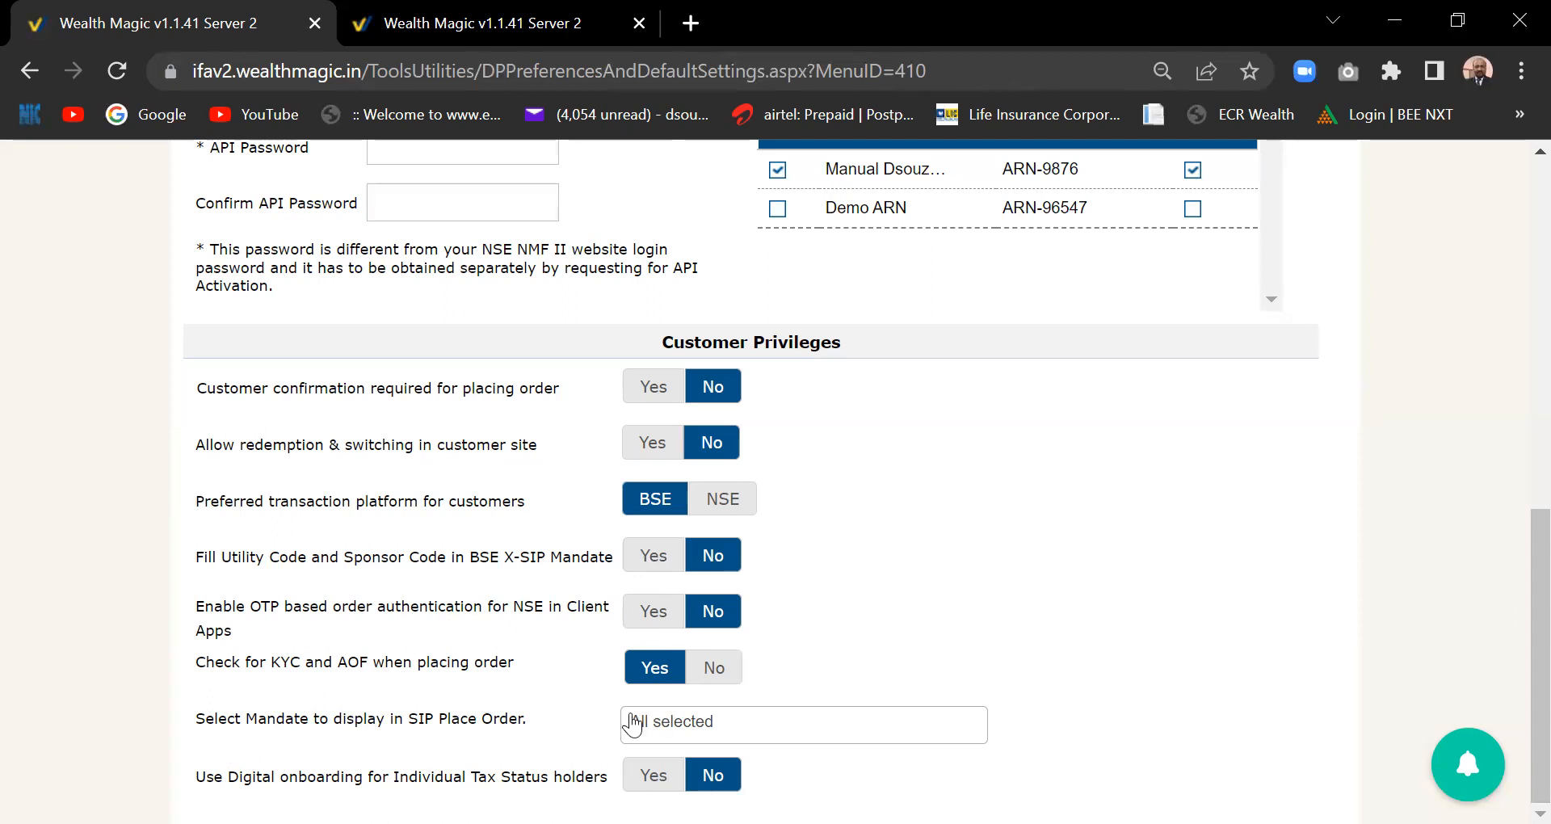
pyautogui.click(702, 726)
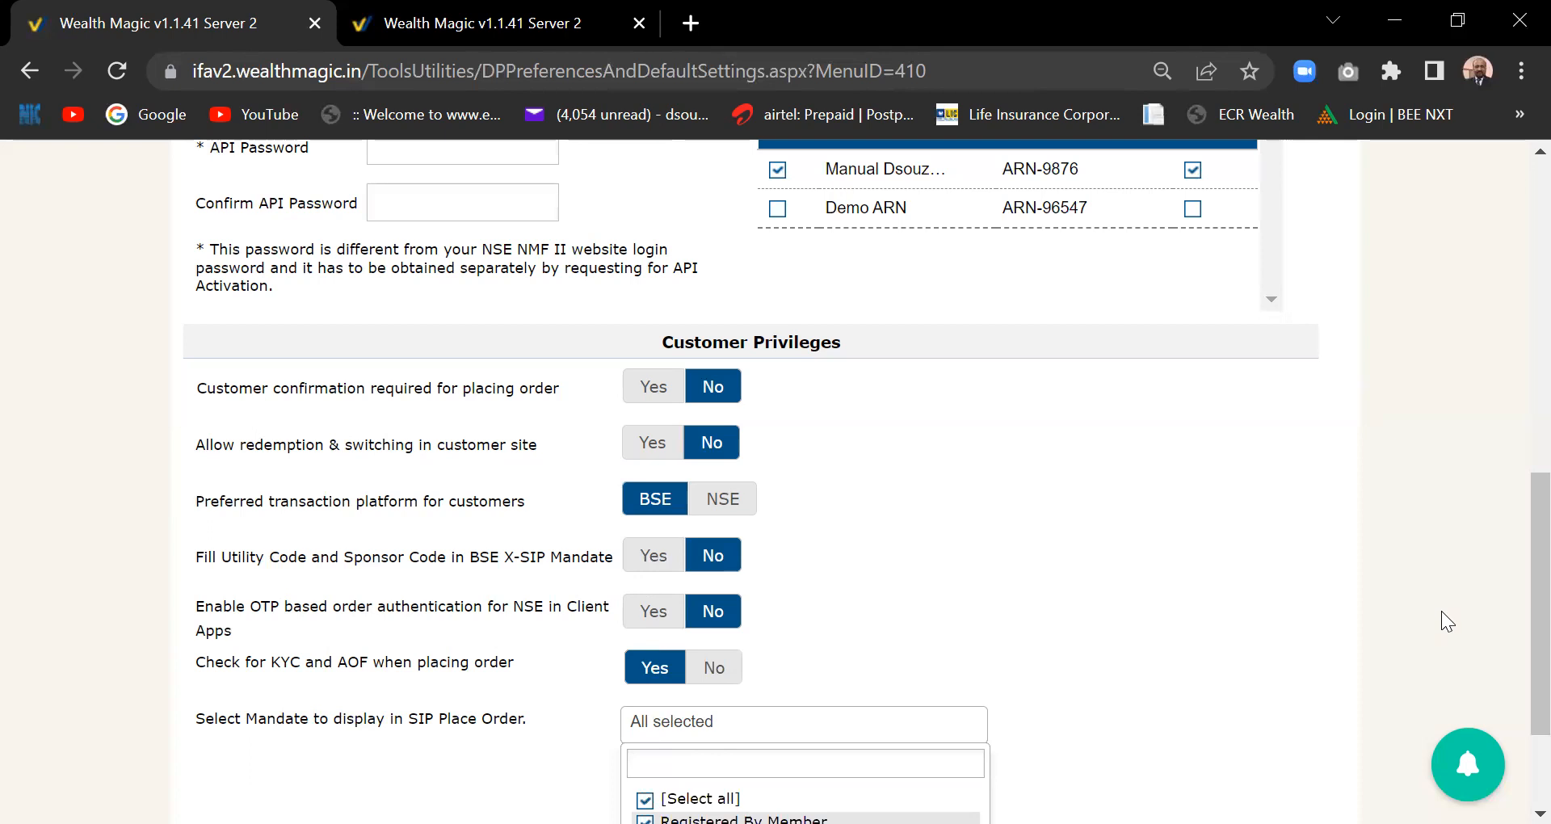
pyautogui.scroll(-1, 1519, 617)
pyautogui.scroll(-2, 1519, 617)
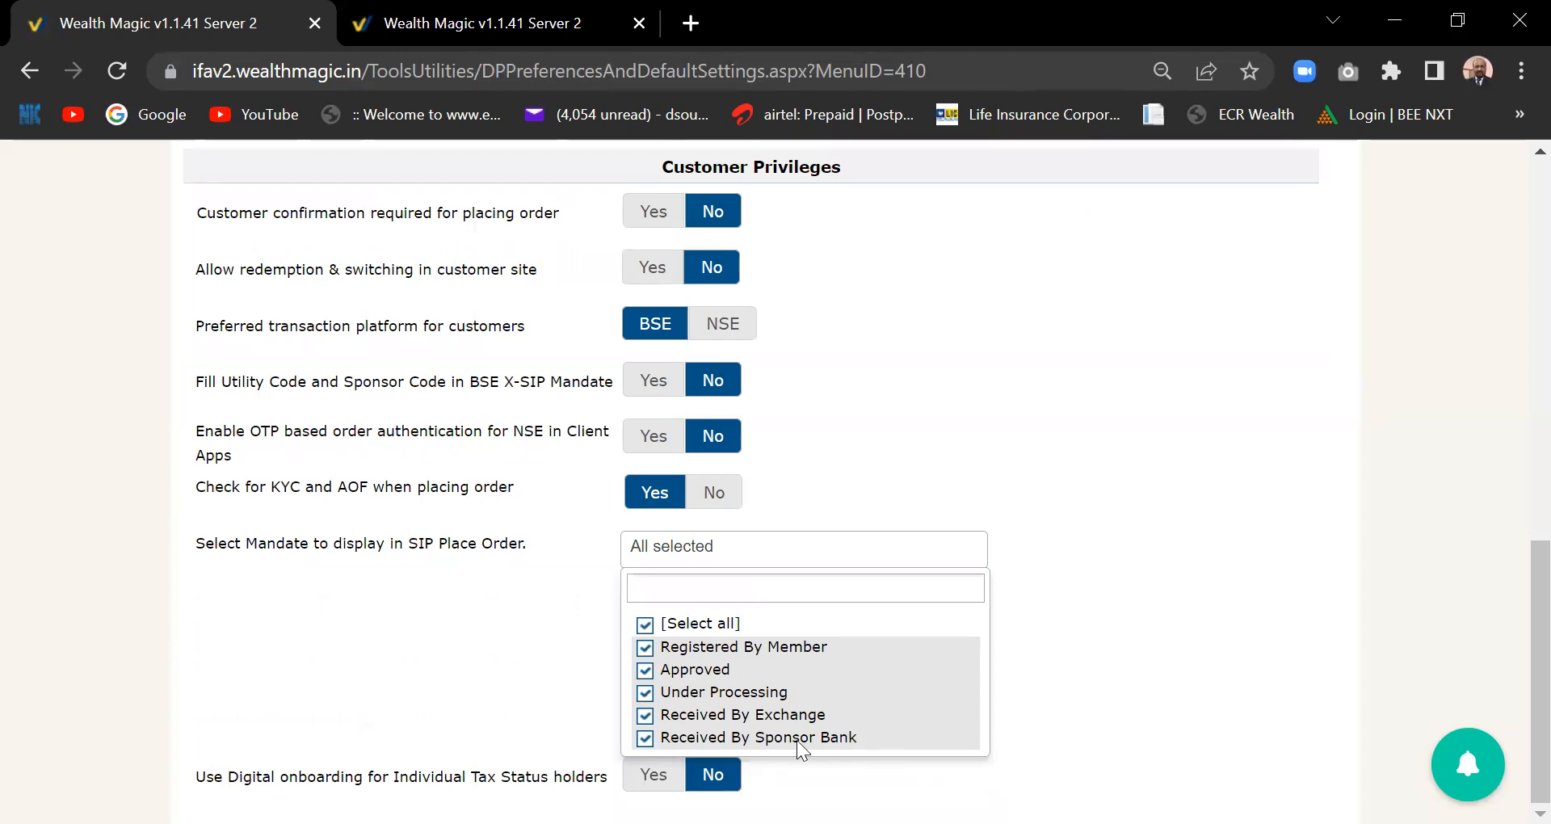
pyautogui.click(1154, 723)
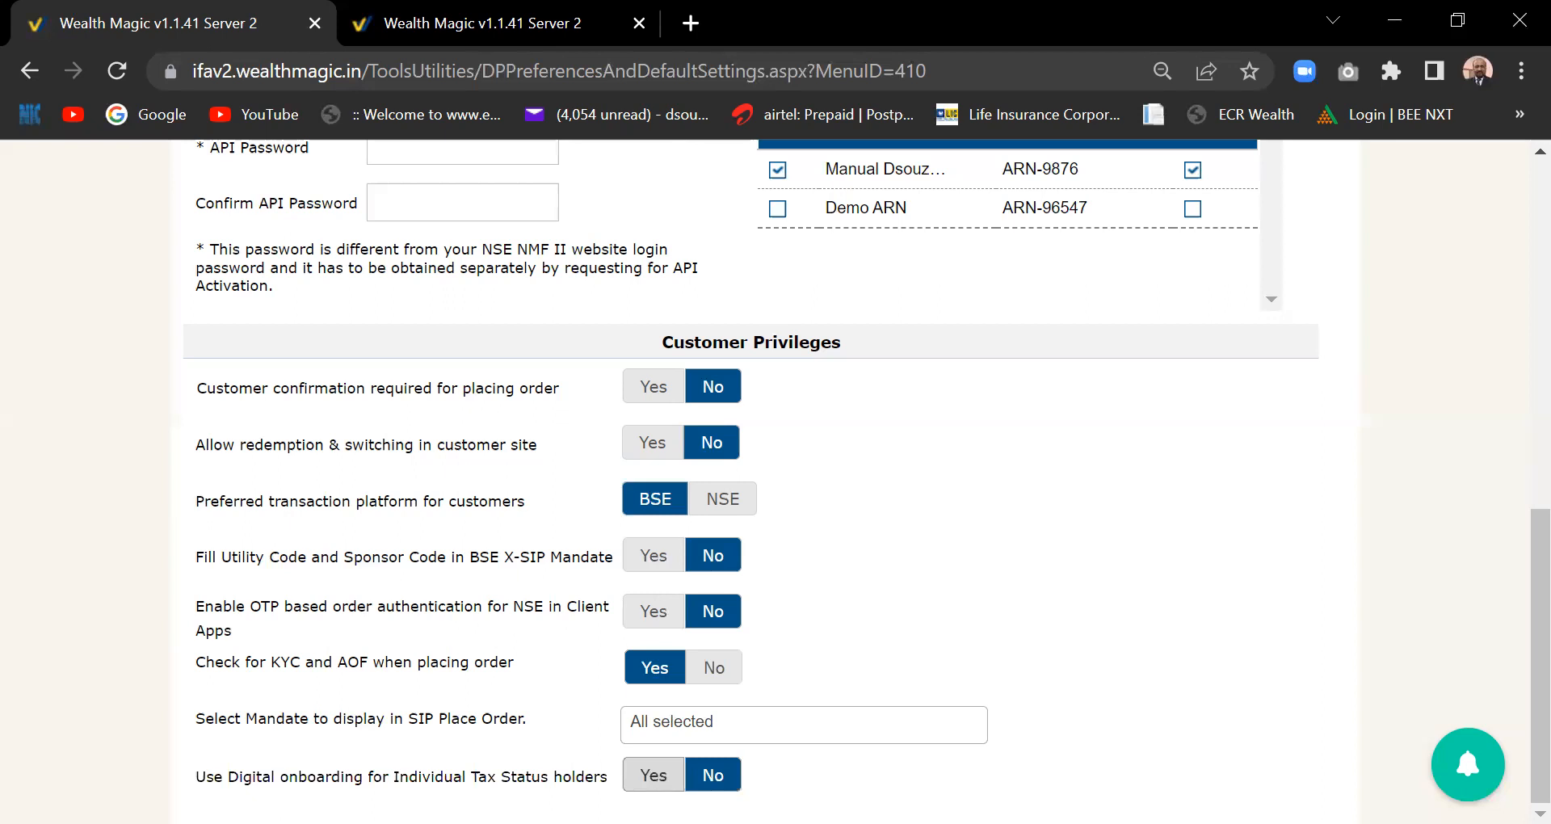
# - Leave digital onboarding for individual holders off and scroll back up the settings
pyautogui.click(654, 775)
pyautogui.click(711, 776)
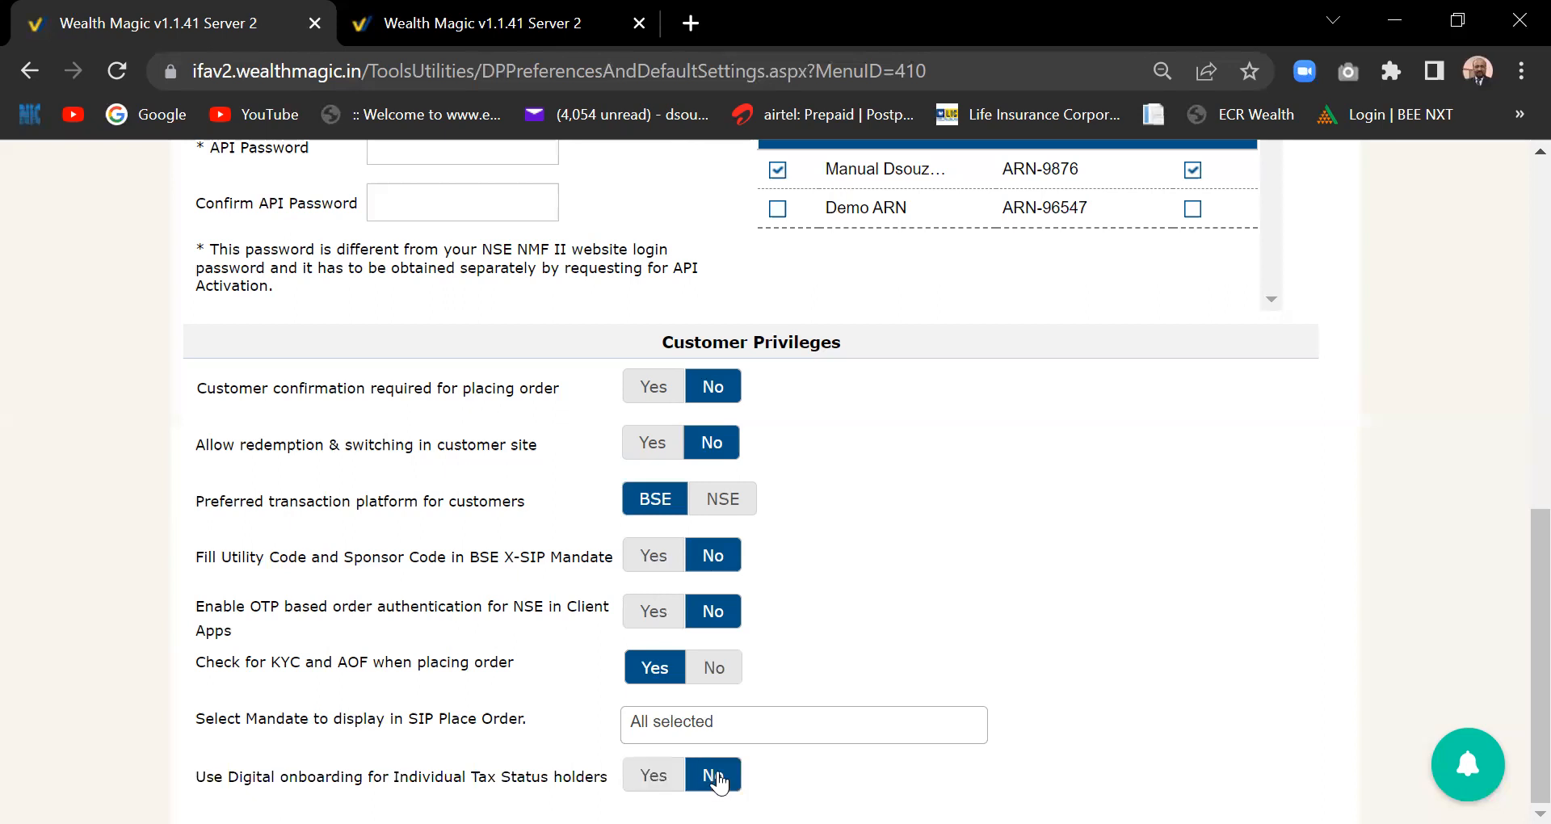
pyautogui.scroll(4, 1517, 483)
pyautogui.scroll(4, 1517, 483)
pyautogui.scroll(-3, 1518, 453)
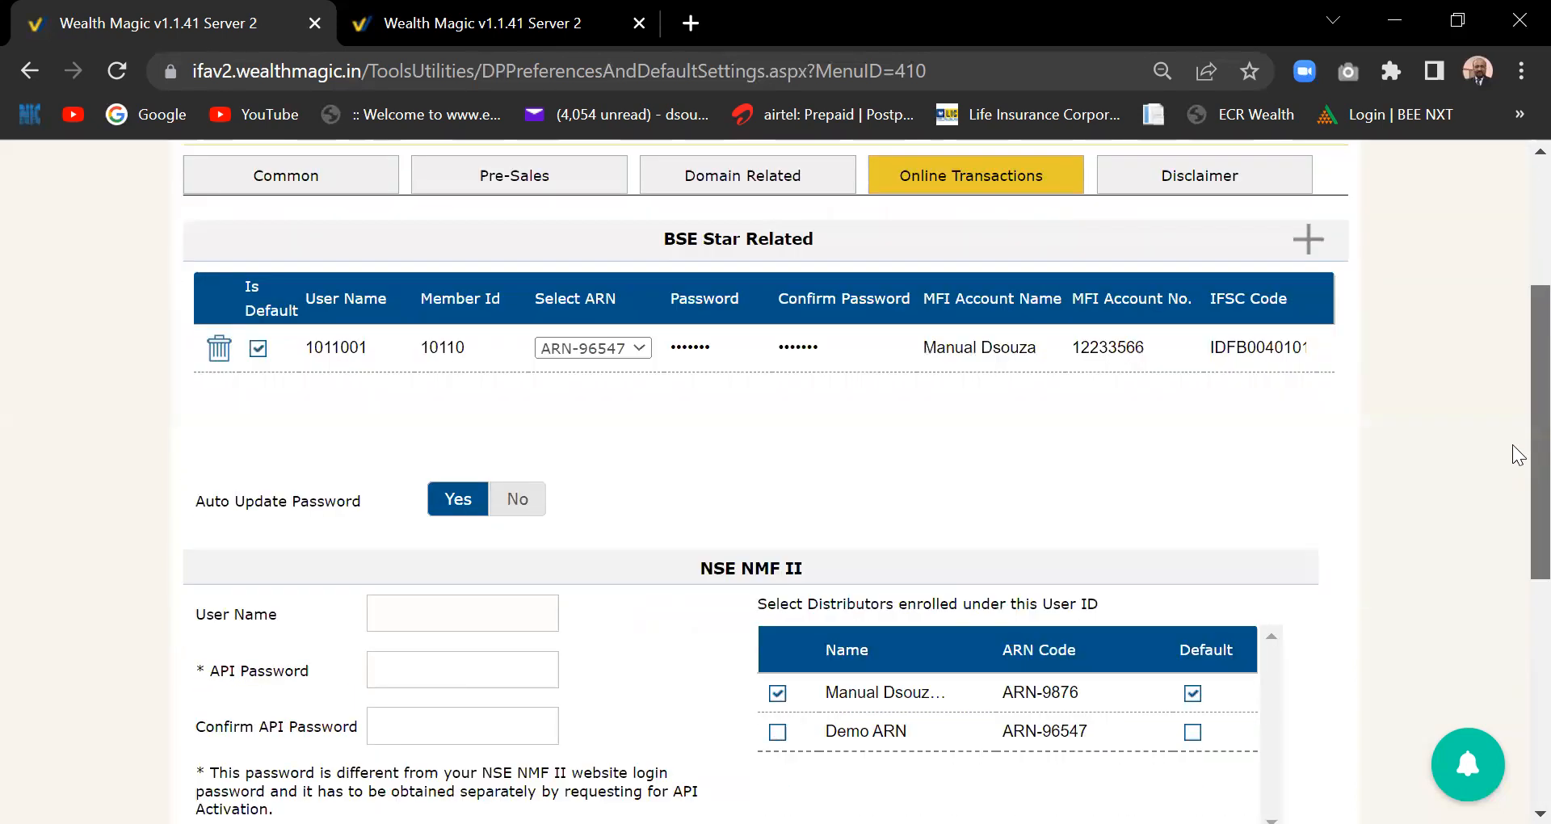
pyautogui.scroll(3, 1517, 420)
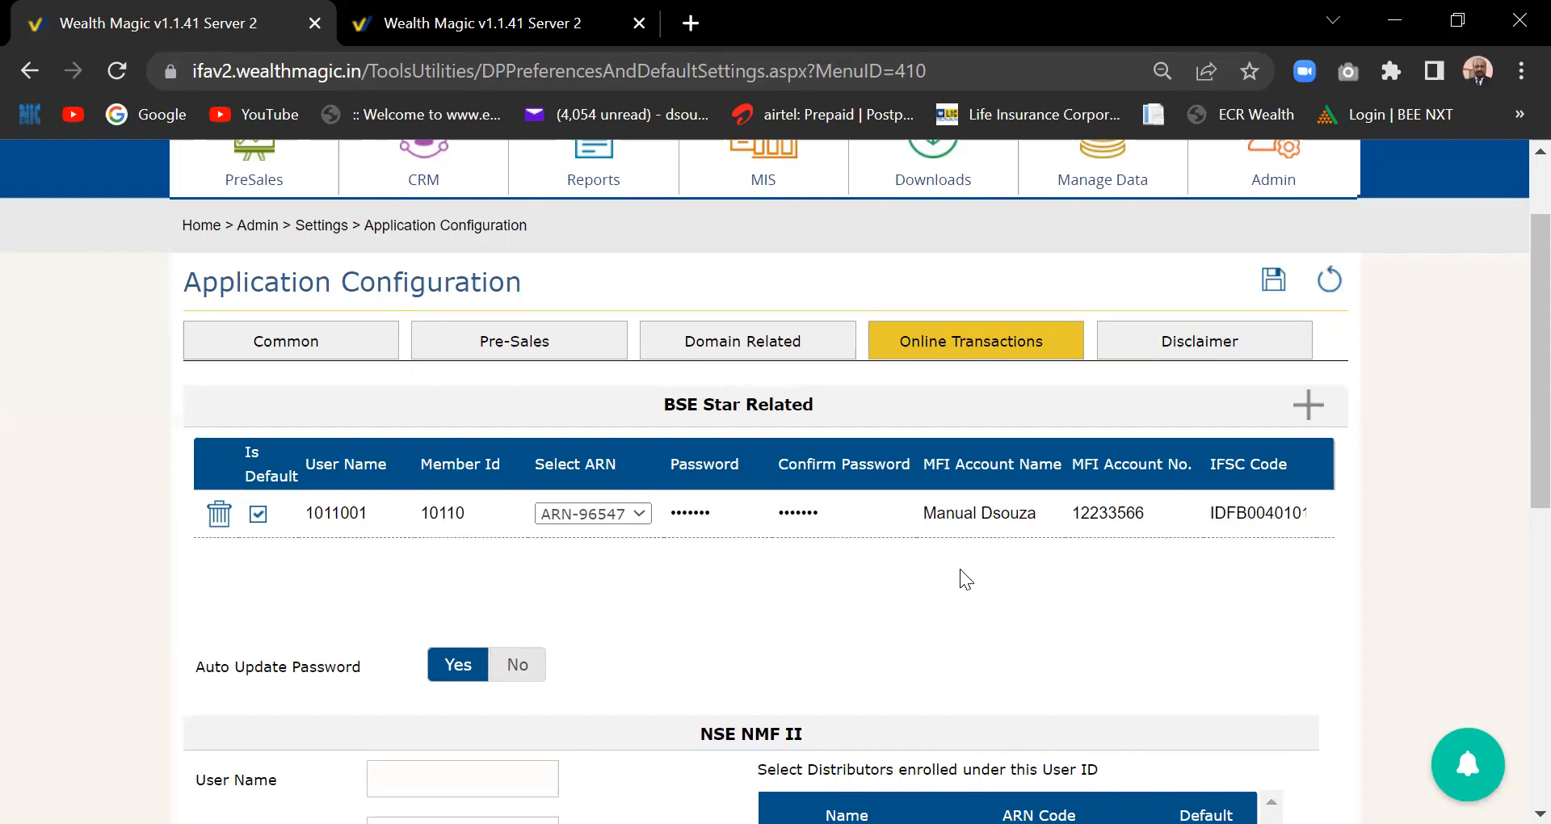
pyautogui.scroll(-3, 1519, 424)
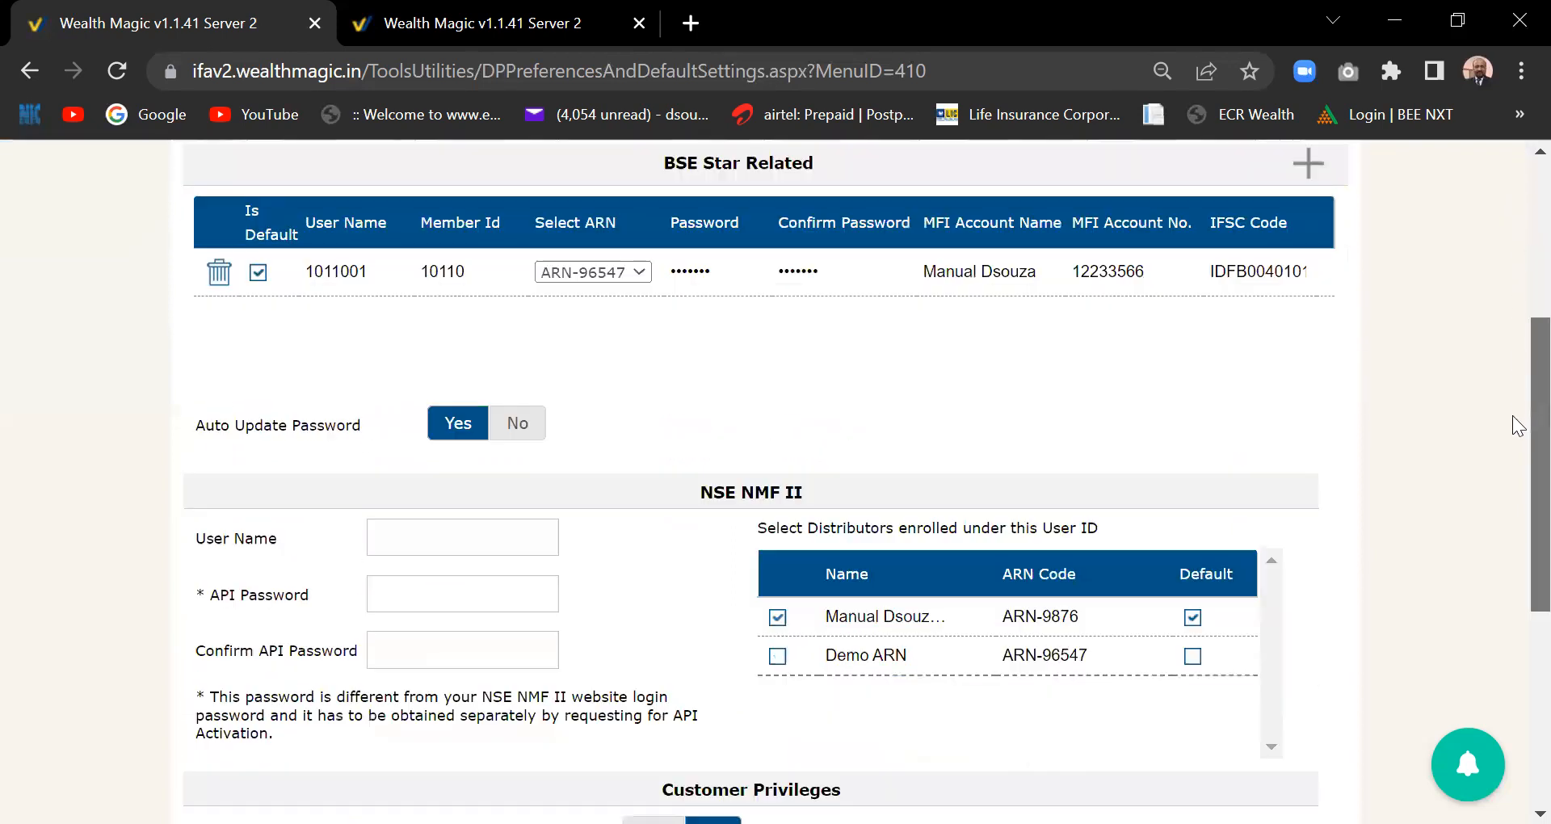
pyautogui.scroll(2, 1519, 424)
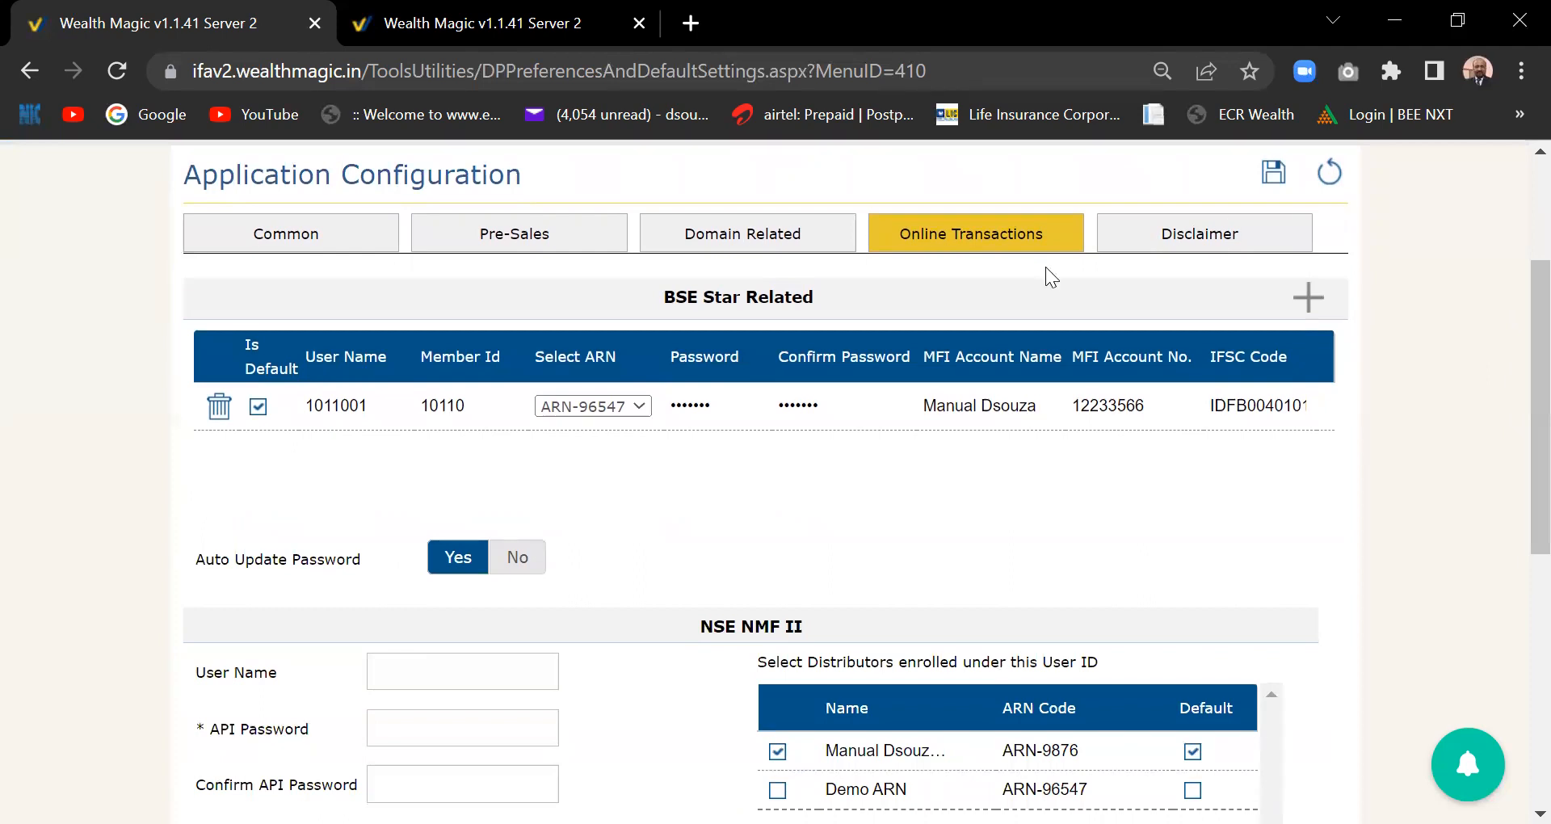
# - On the Disclaimer tab, choose Capital Gains Report - Stock and view its disclaimer text
pyautogui.click(1204, 238)
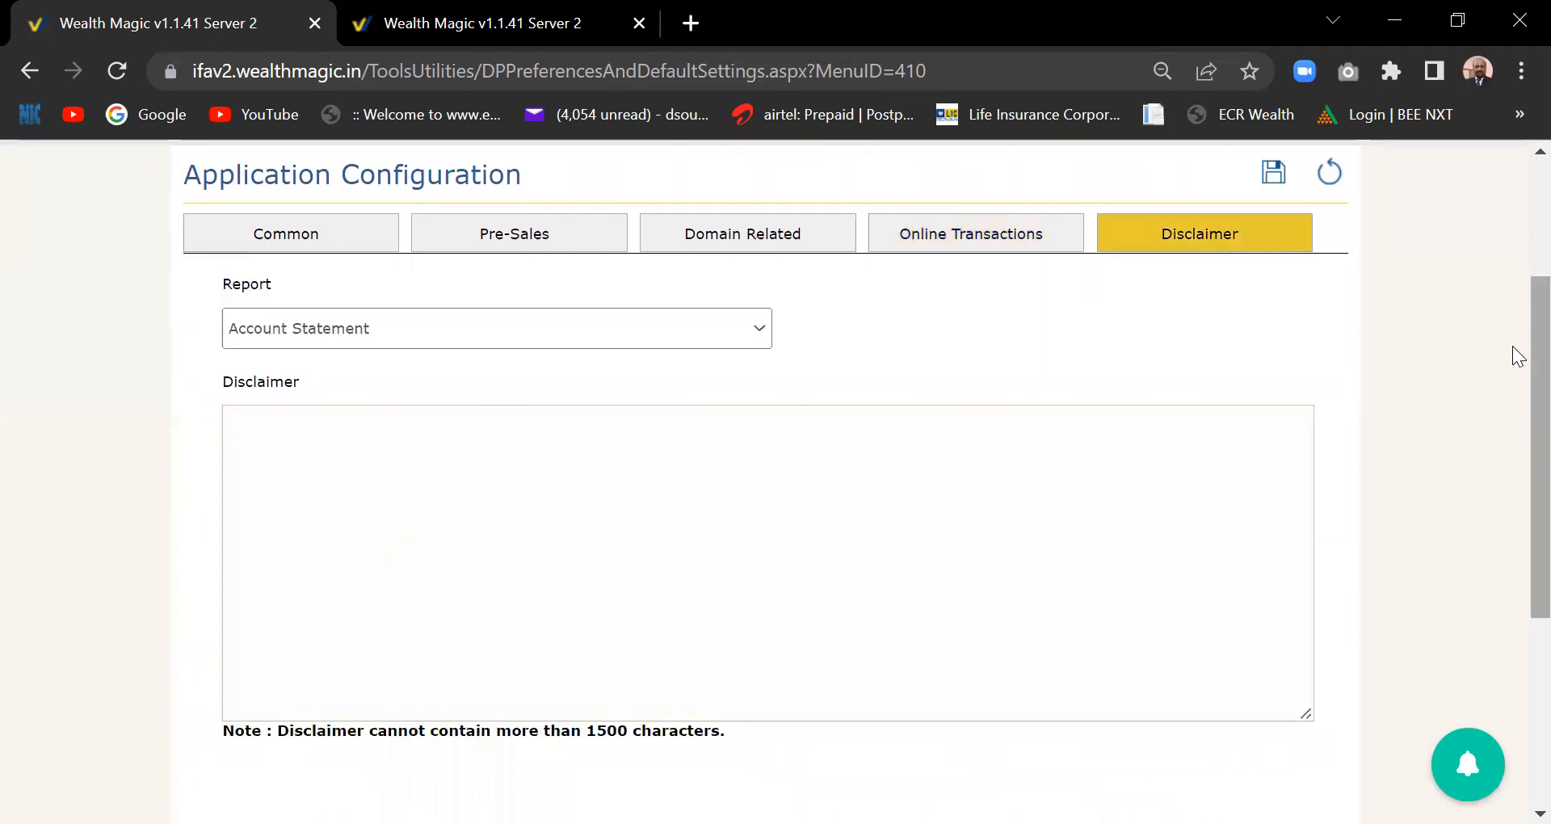
pyautogui.click(765, 317)
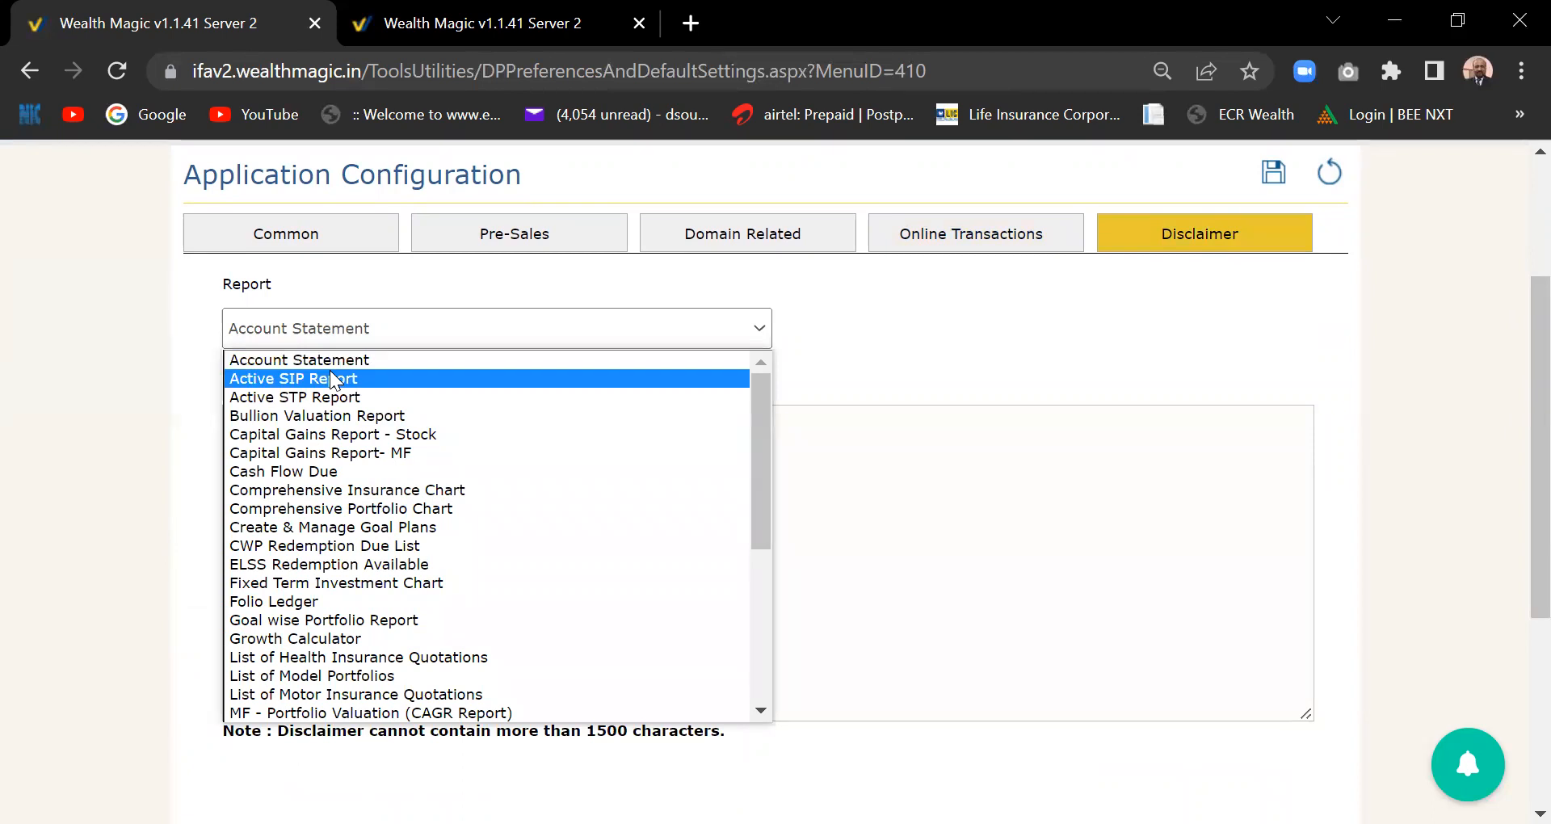
pyautogui.click(371, 437)
pyautogui.click(433, 467)
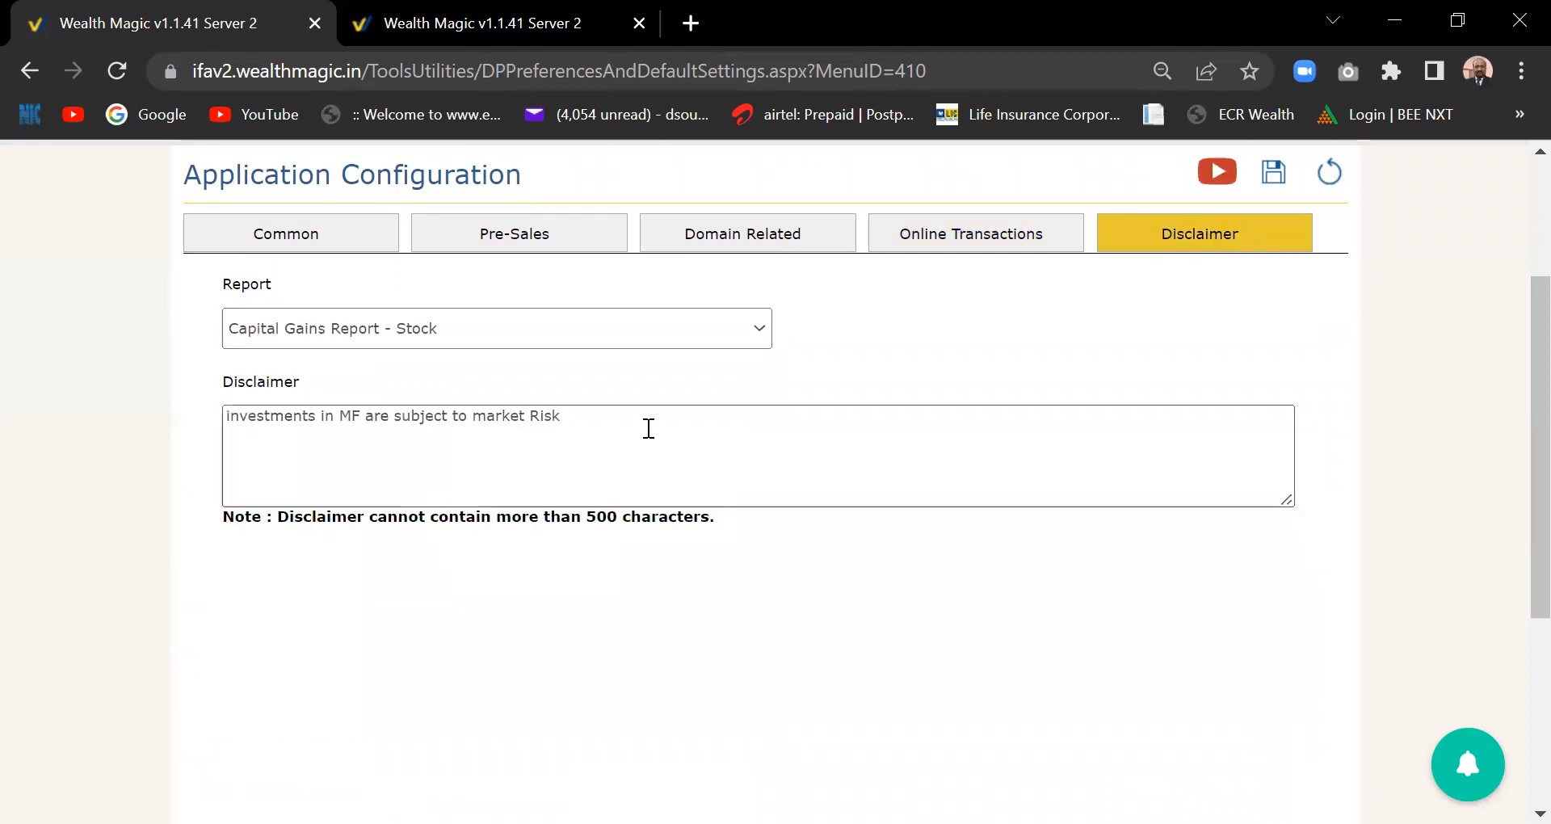
pyautogui.click(620, 420)
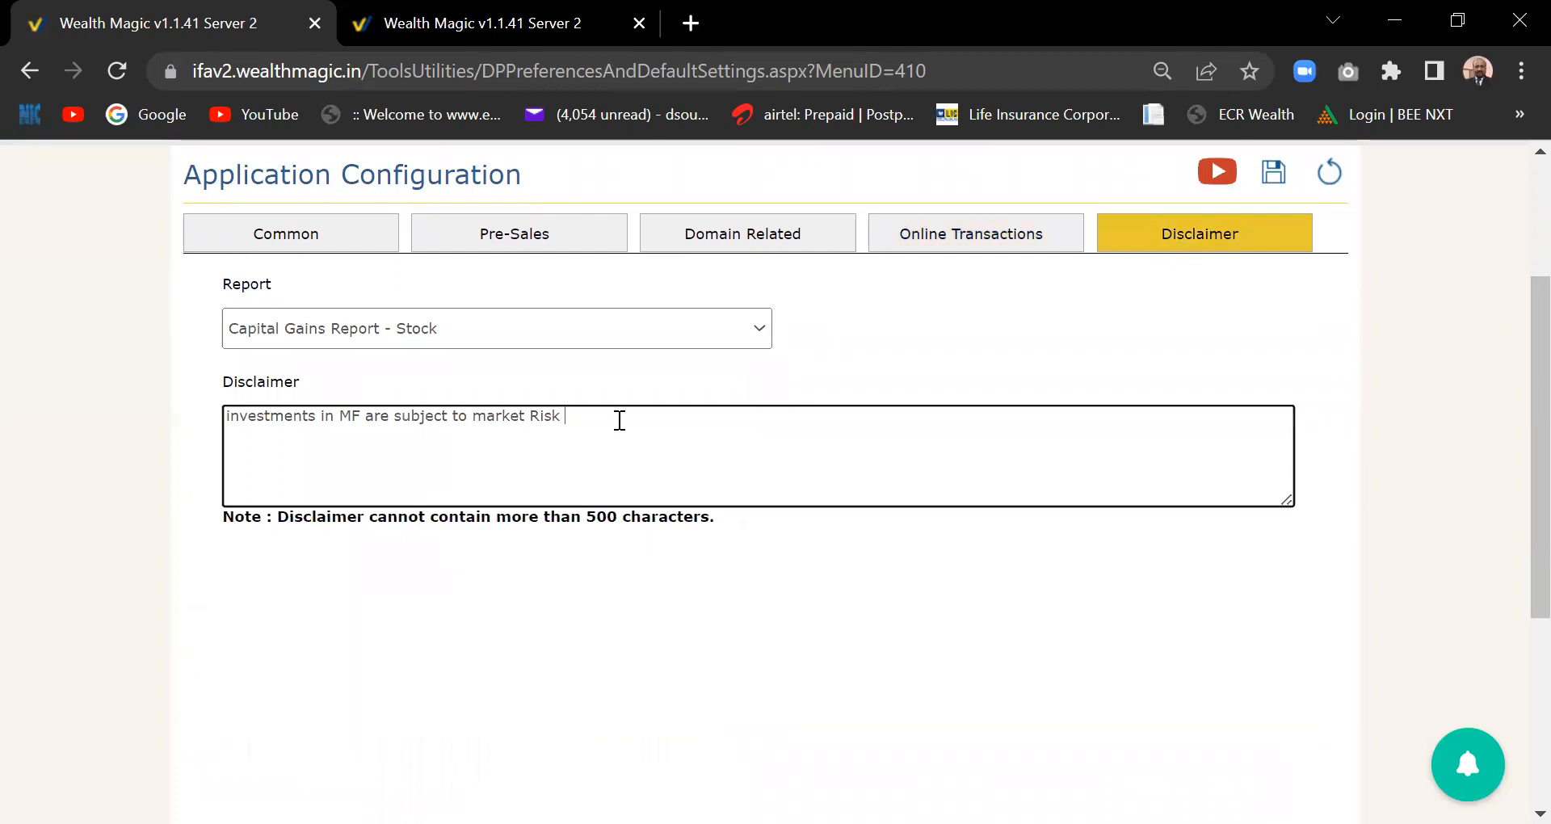
# - Switch the report to Portfolio Gain - Loss, showing its empty disclaimer, and scroll to the top
pyautogui.click(761, 331)
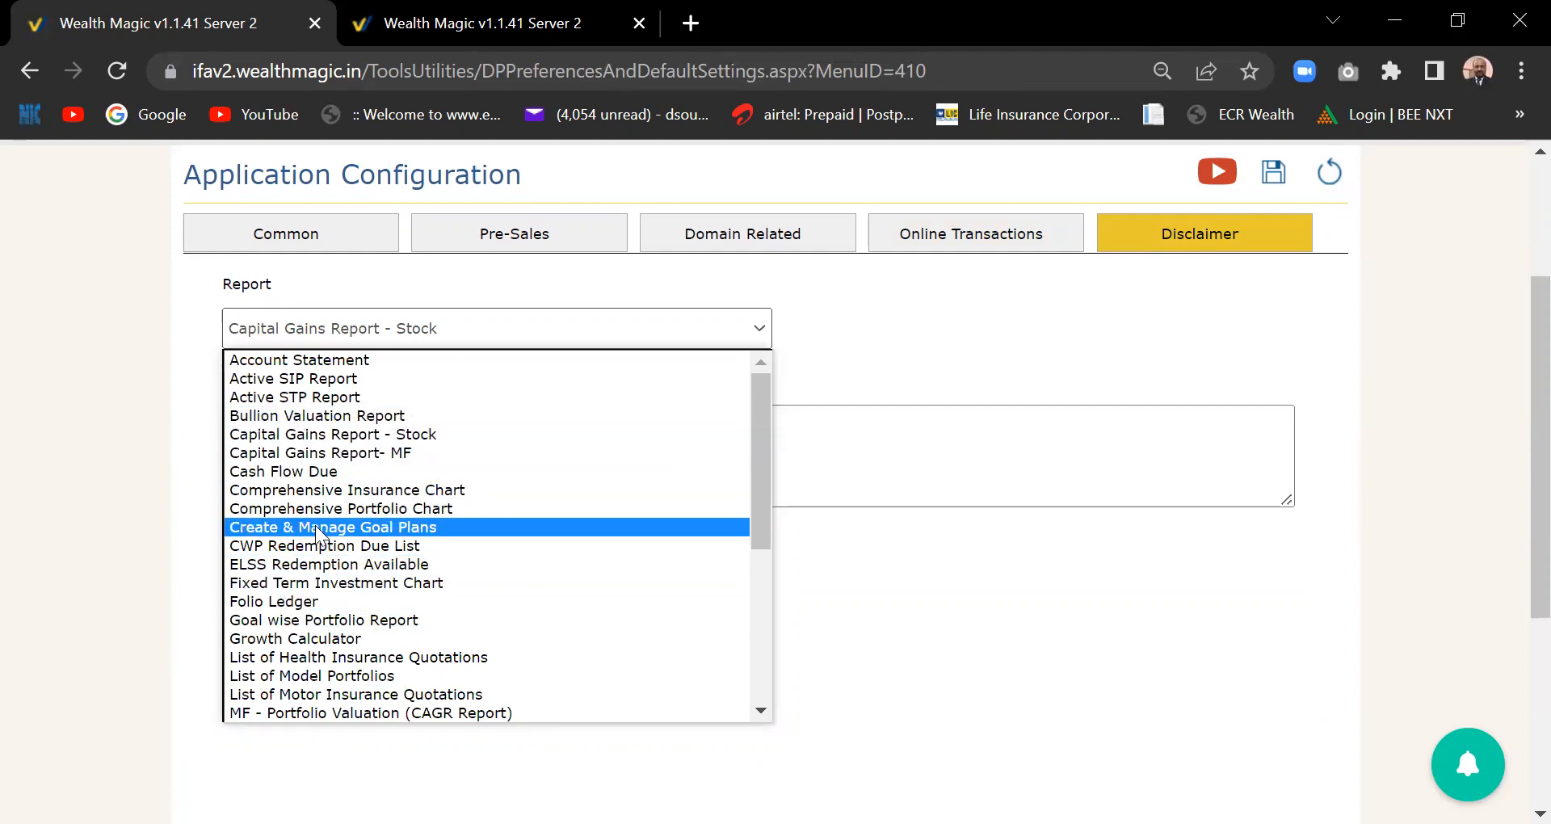
pyautogui.moveTo(766, 456); pyautogui.dragTo(753, 590)
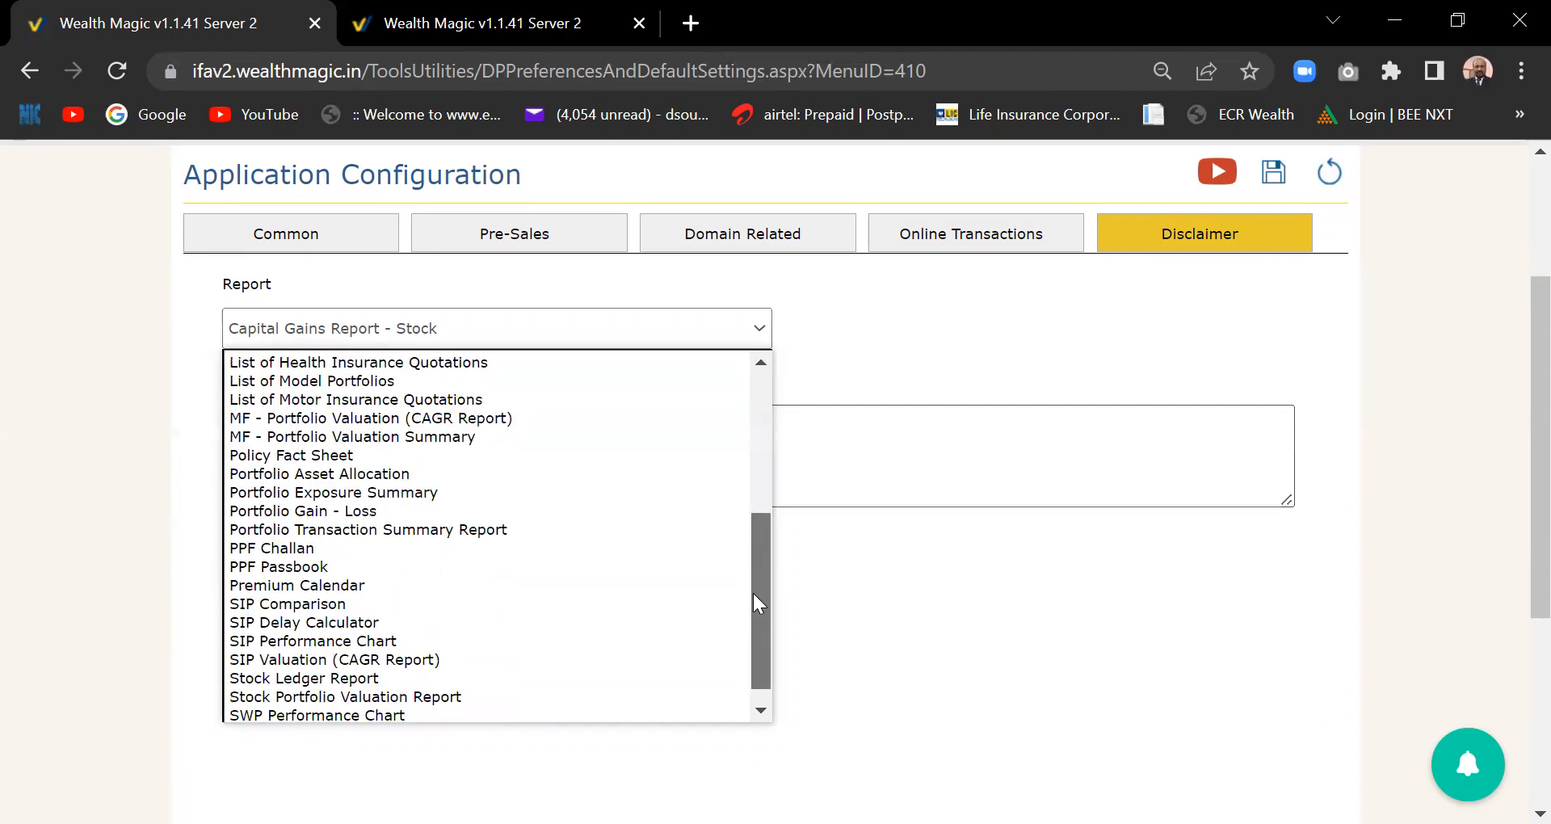
pyautogui.moveTo(753, 590); pyautogui.dragTo(753, 591)
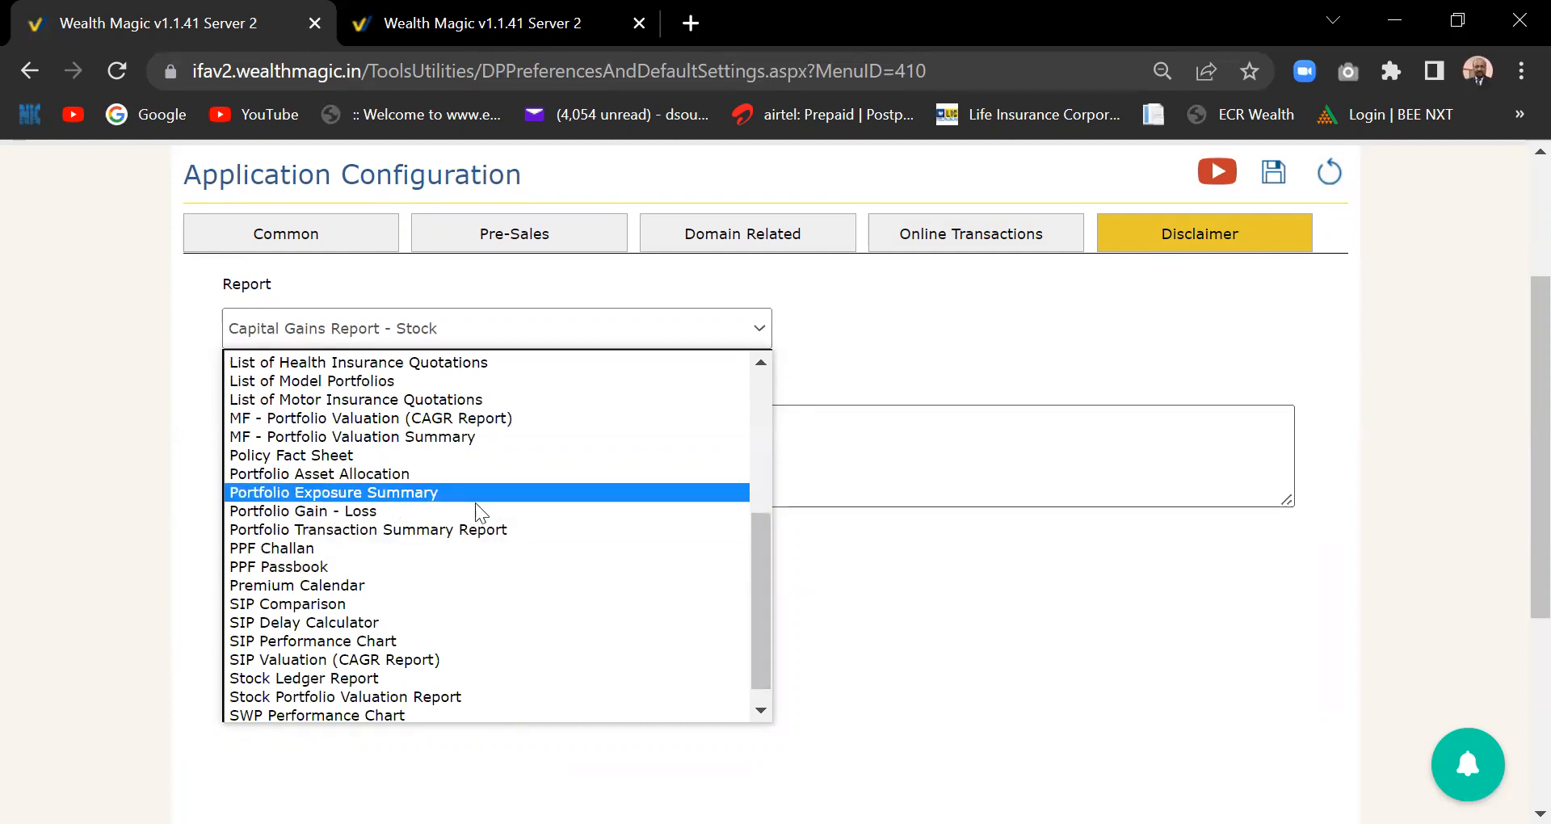
pyautogui.click(356, 510)
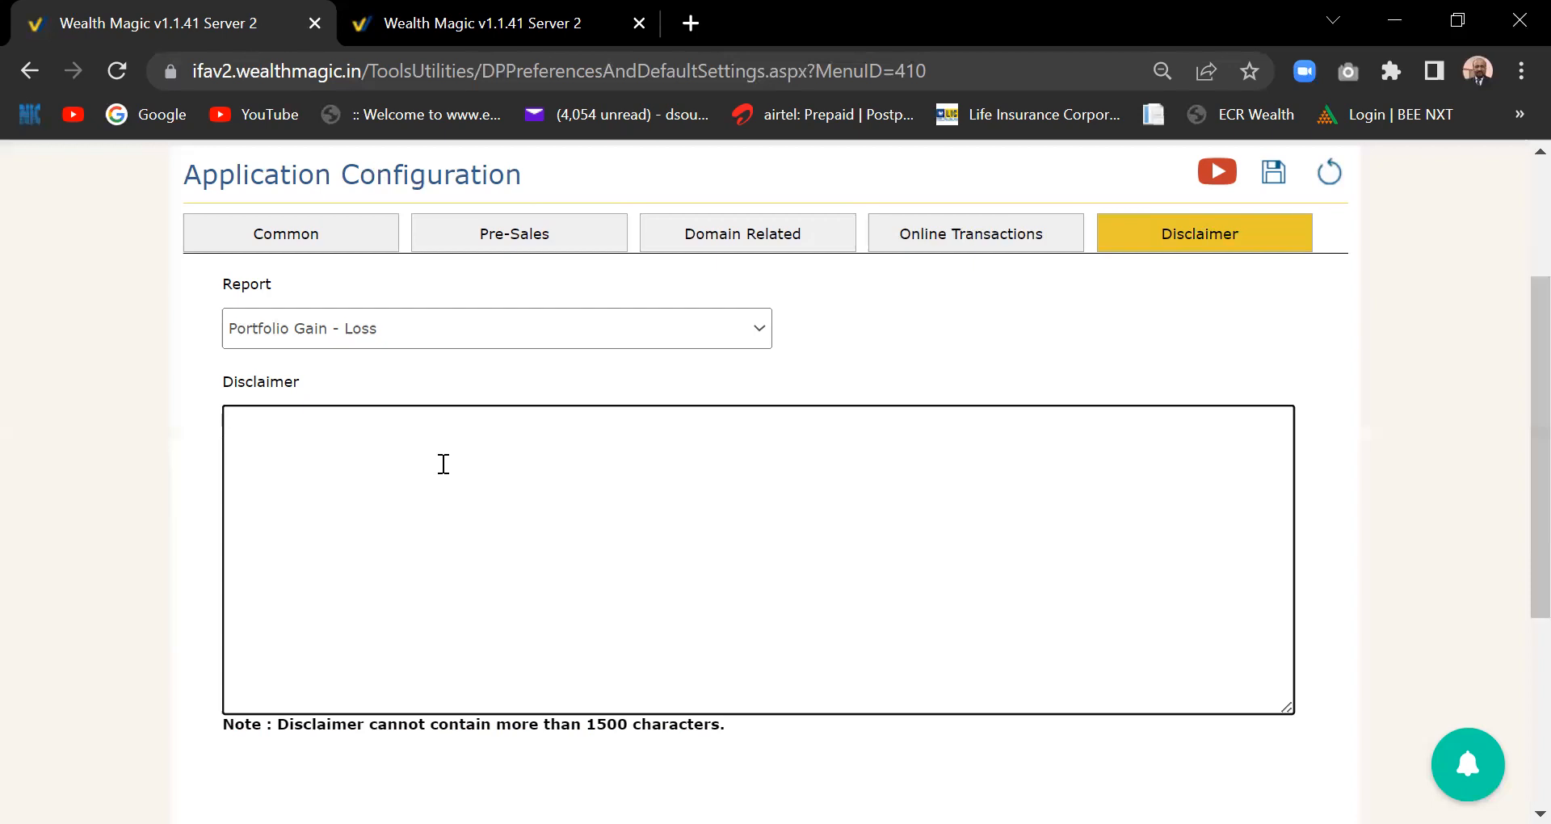
pyautogui.scroll(3, 1513, 404)
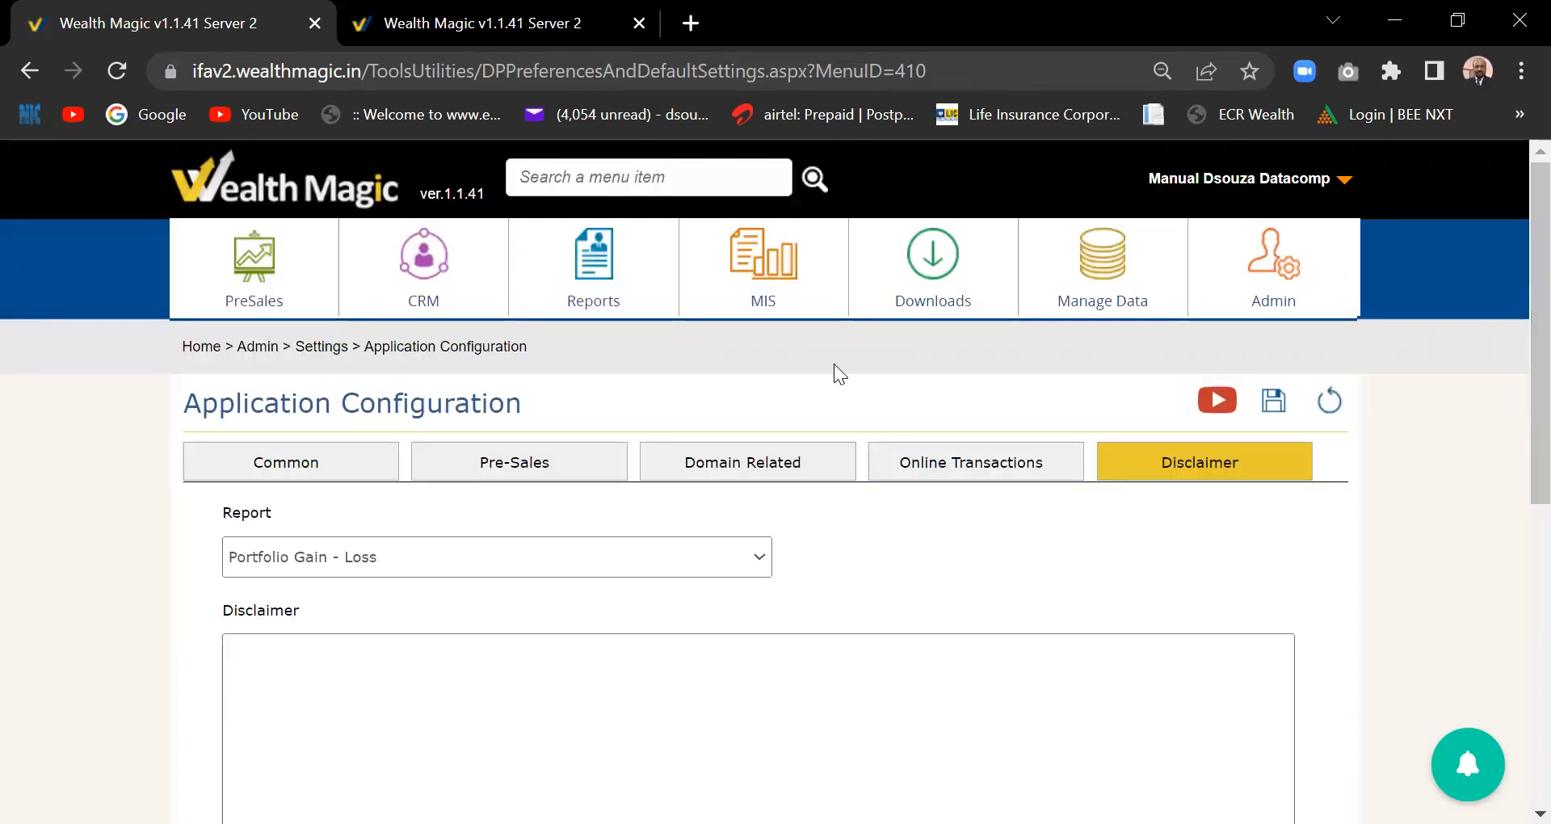
pyautogui.click(1258, 287)
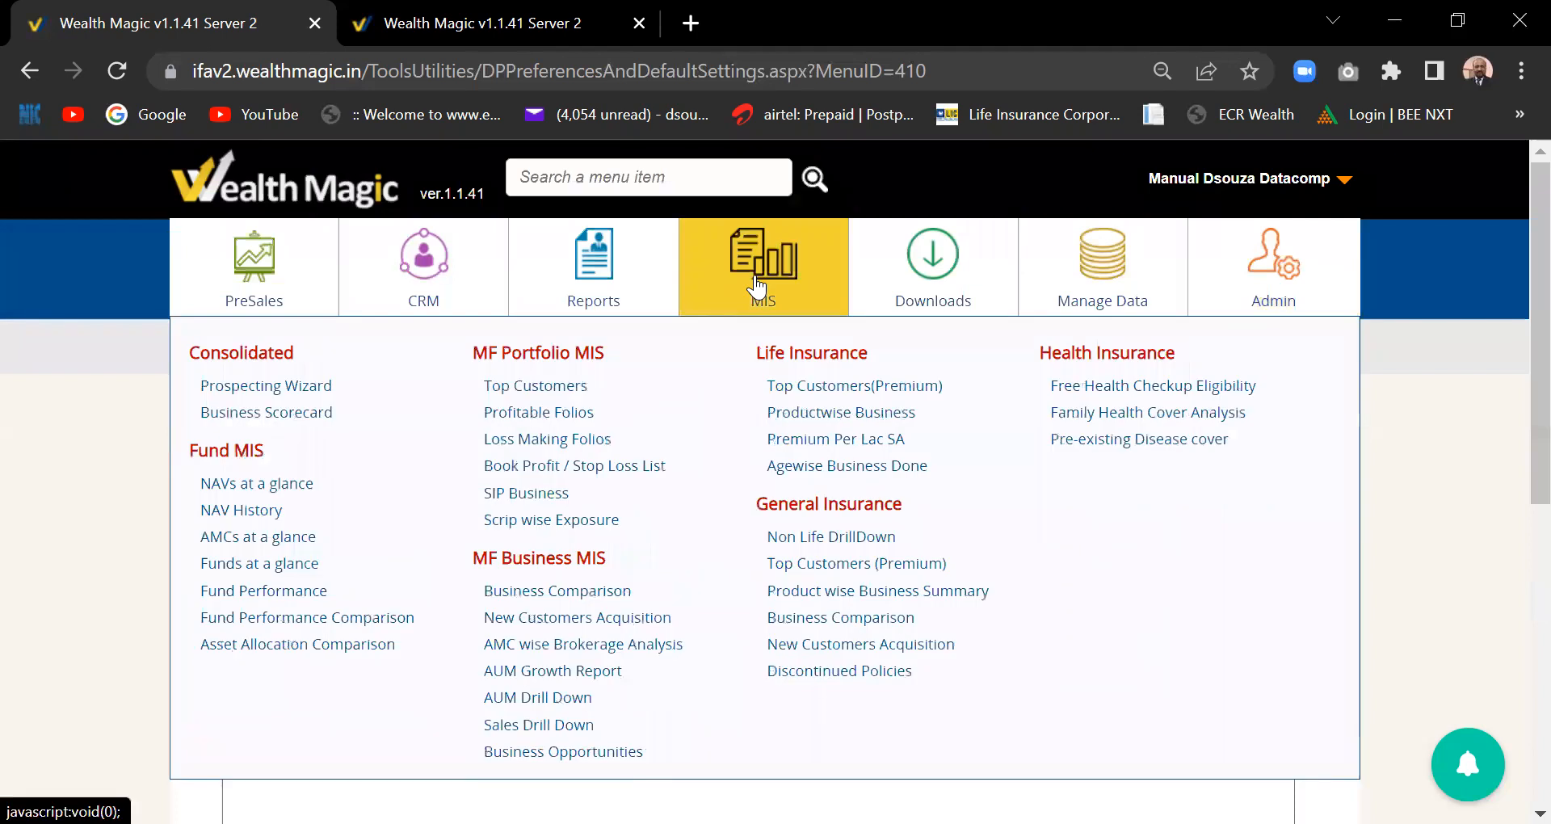
# - Open Scheduling Services under Alerts & Notifications in the Admin menu
pyautogui.moveTo(1099, 275)
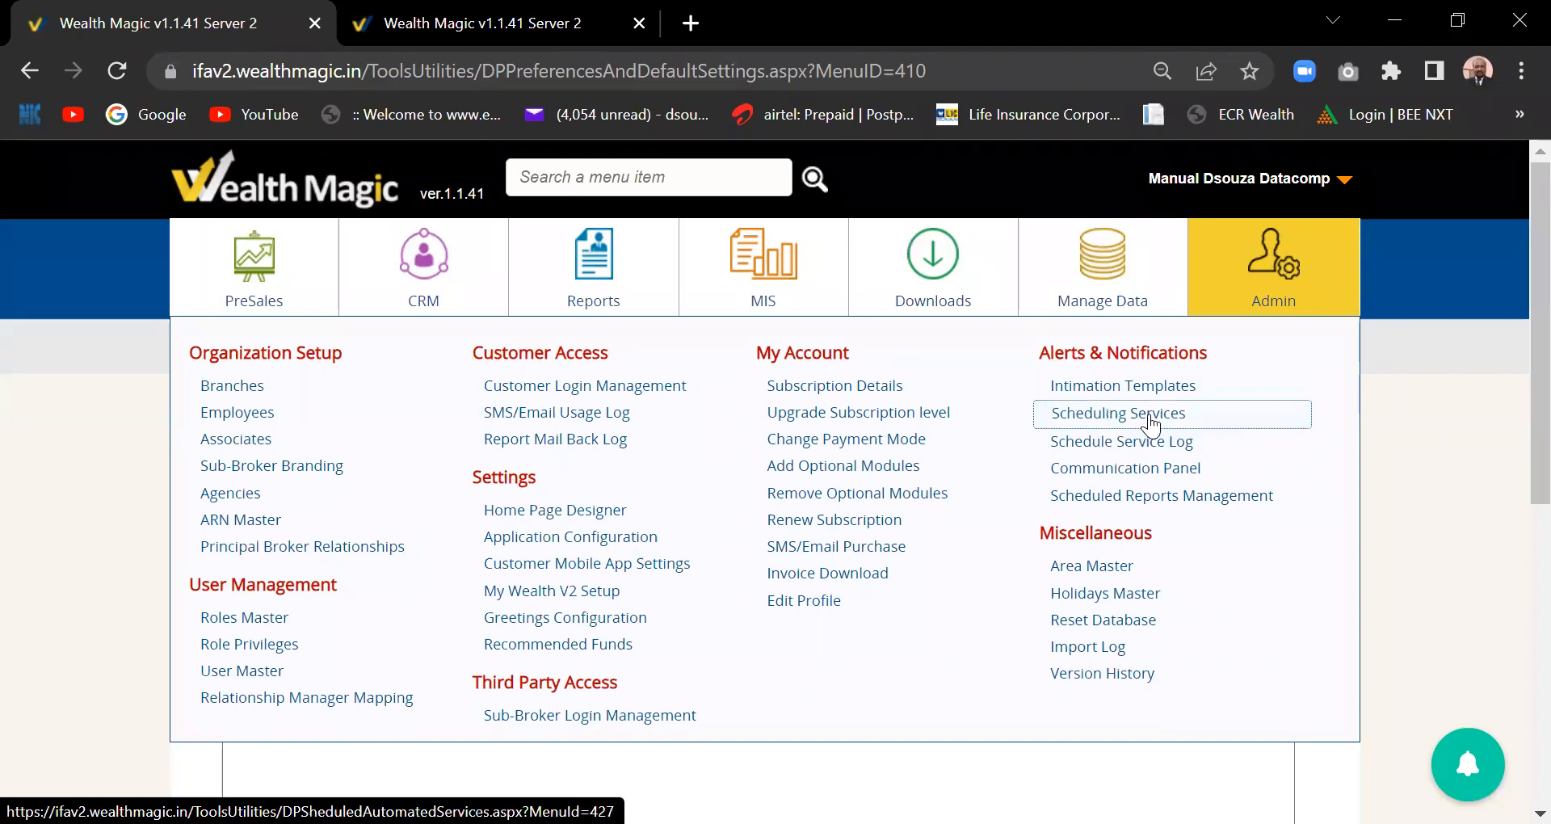
pyautogui.click(1151, 421)
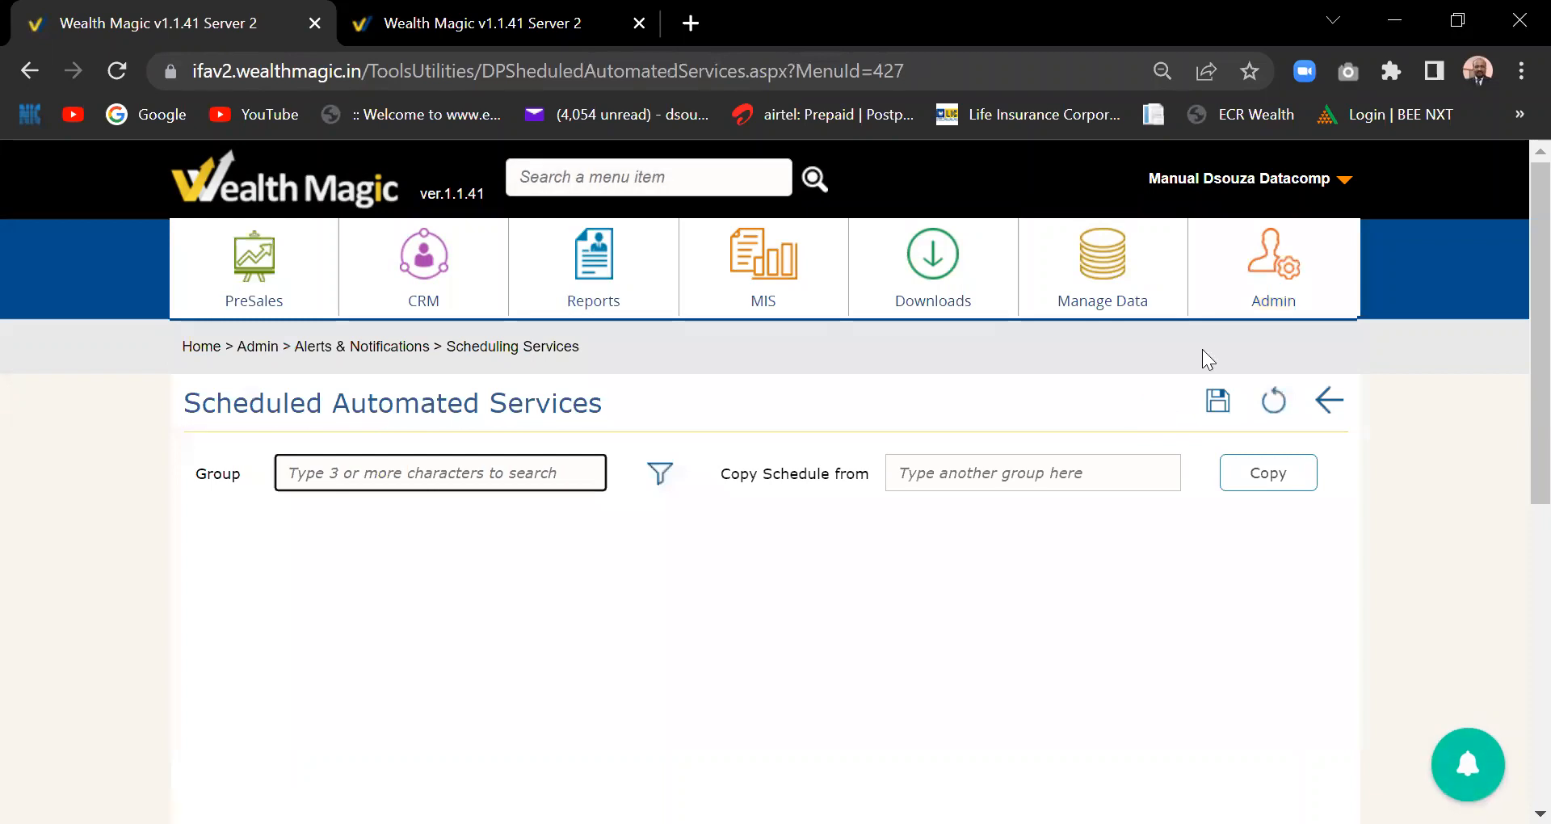
# - Enter the client's name in the Group field and pick the matching client group
pyautogui.moveTo(1270, 273)
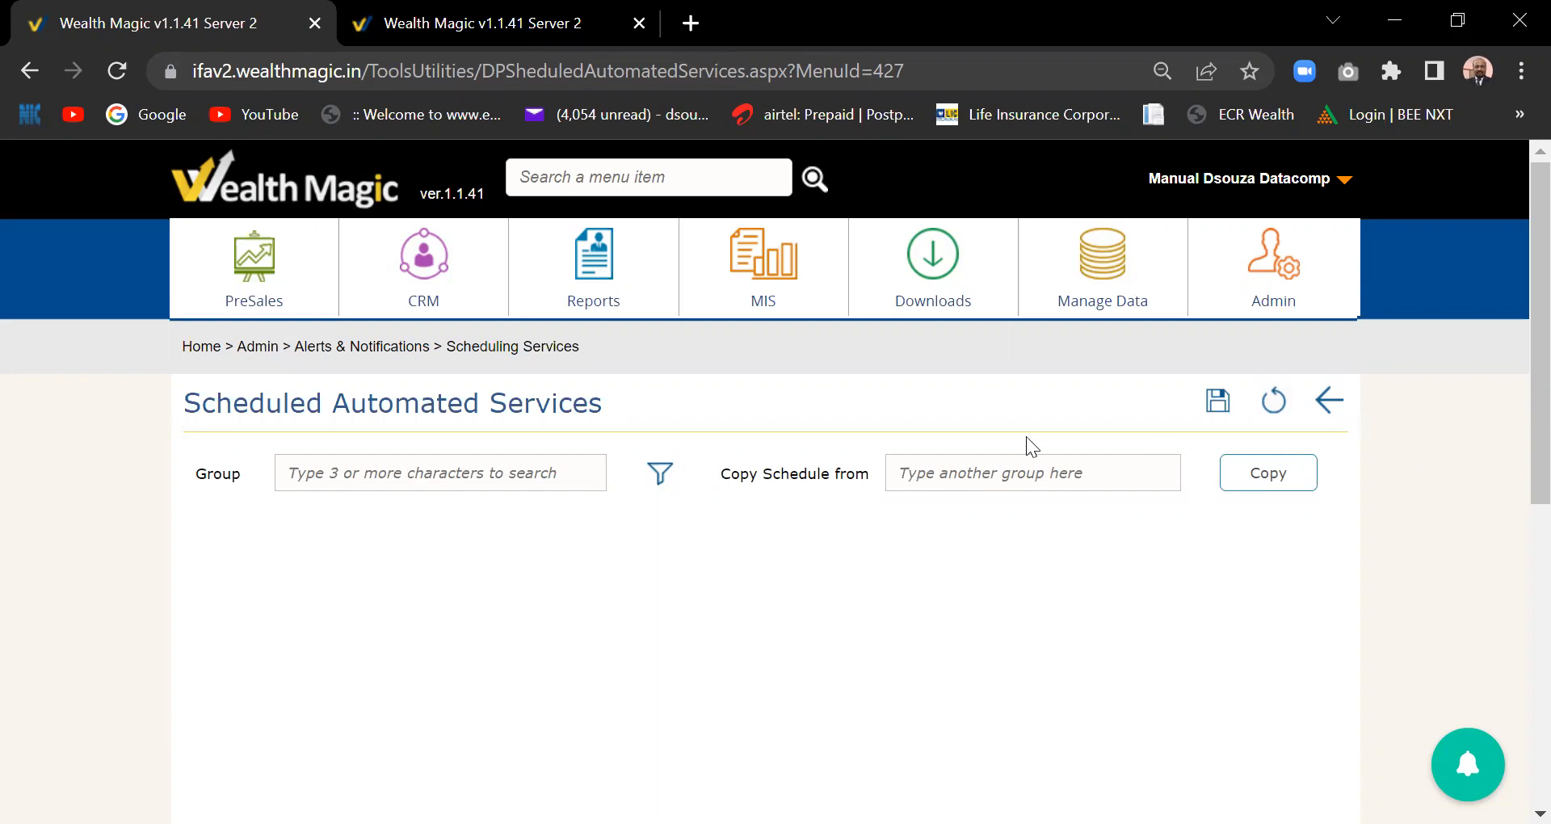
pyautogui.click(436, 469)
pyautogui.write('akash')
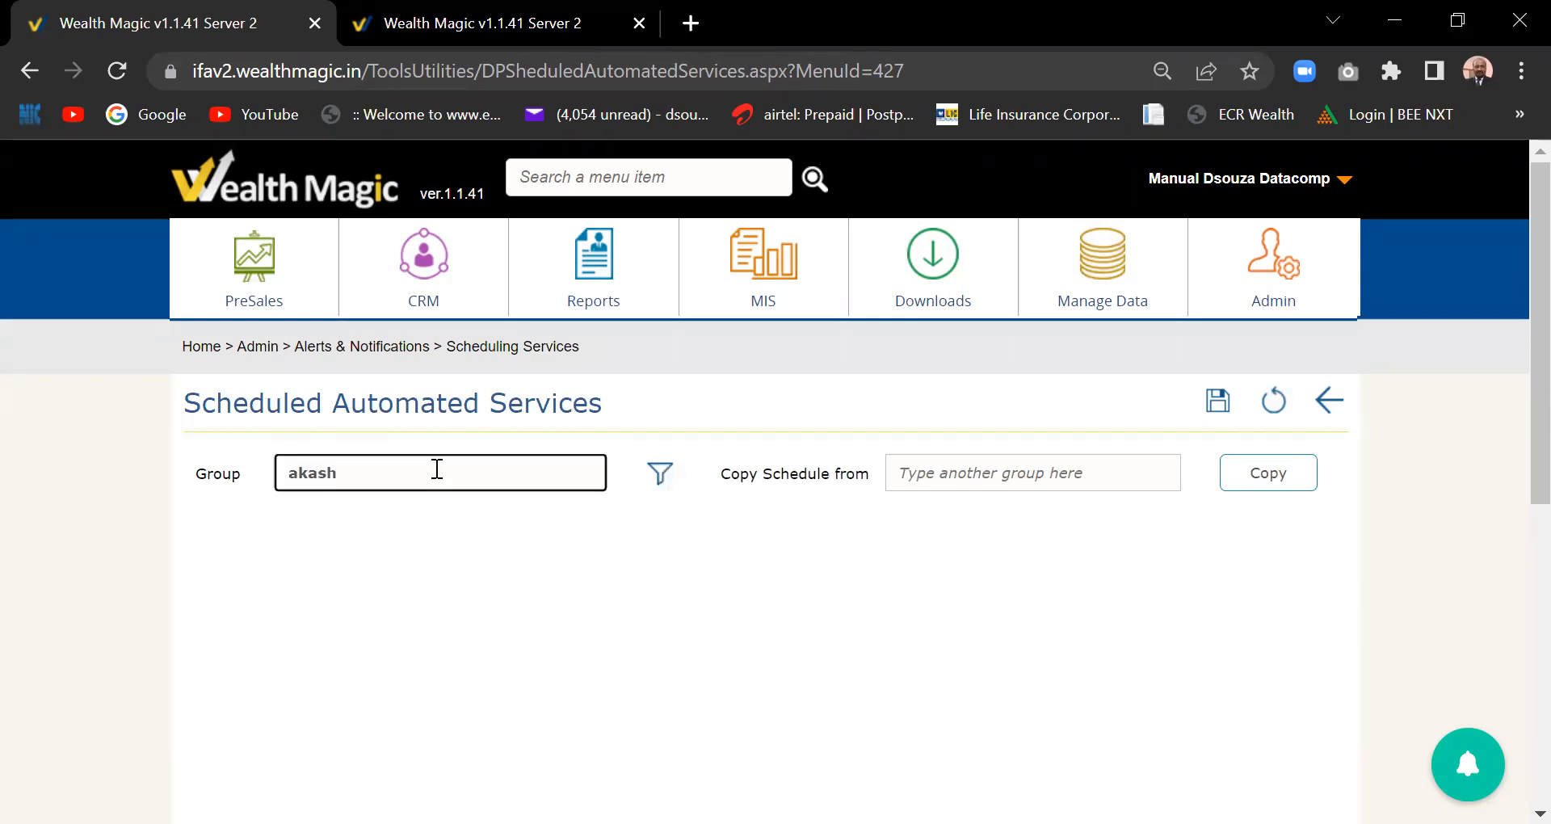
pyautogui.click(403, 511)
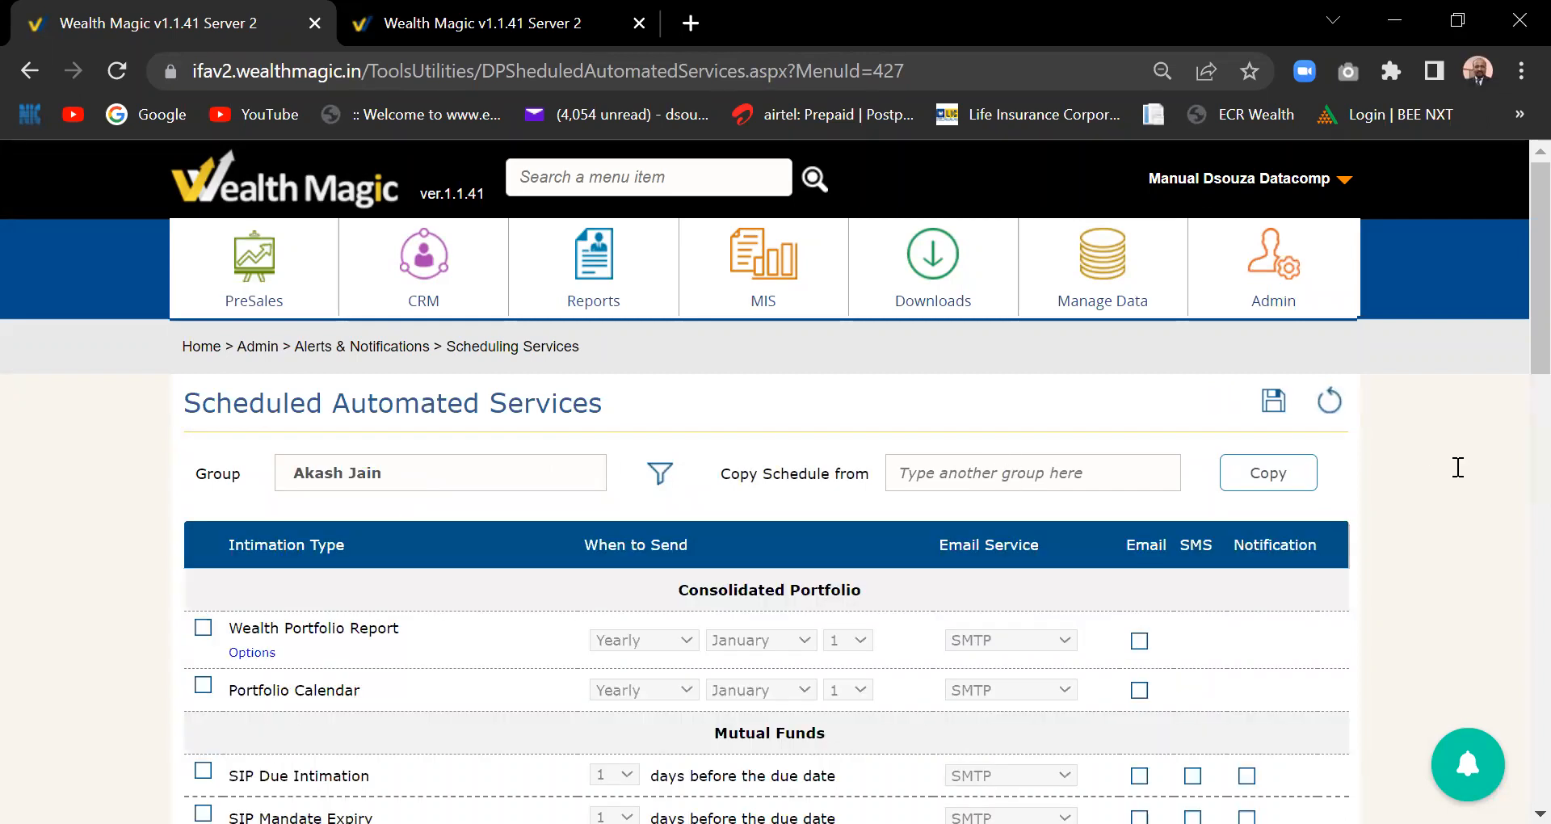
# - Tick Wealth Portfolio Report and set it to Quarterly, starting July, via NETCORE e-mail
pyautogui.scroll(-3, 1519, 408)
pyautogui.moveTo(1513, 398); pyautogui.dragTo(1513, 391)
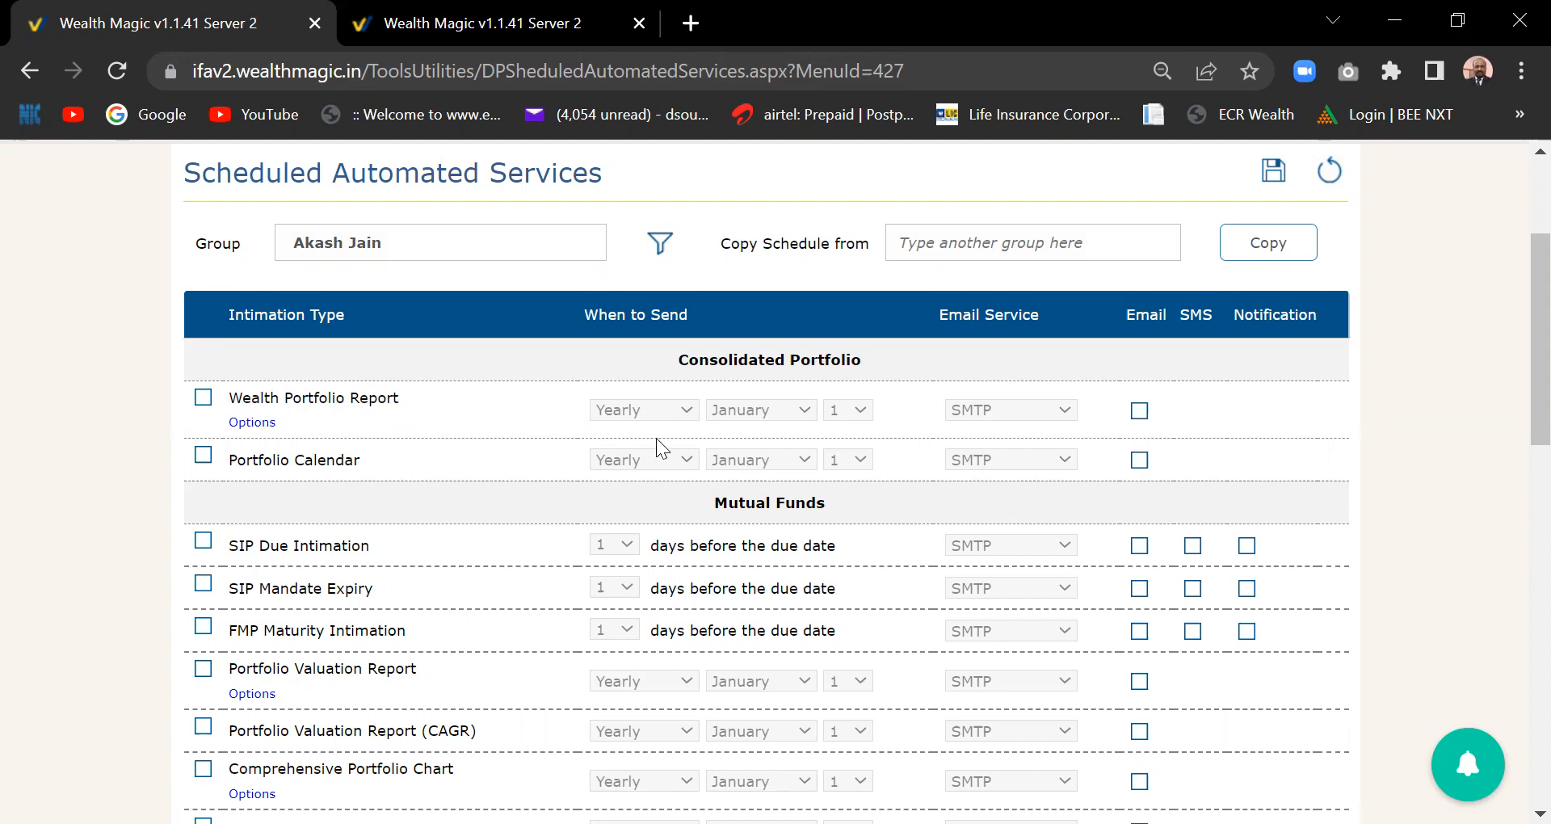
pyautogui.click(203, 397)
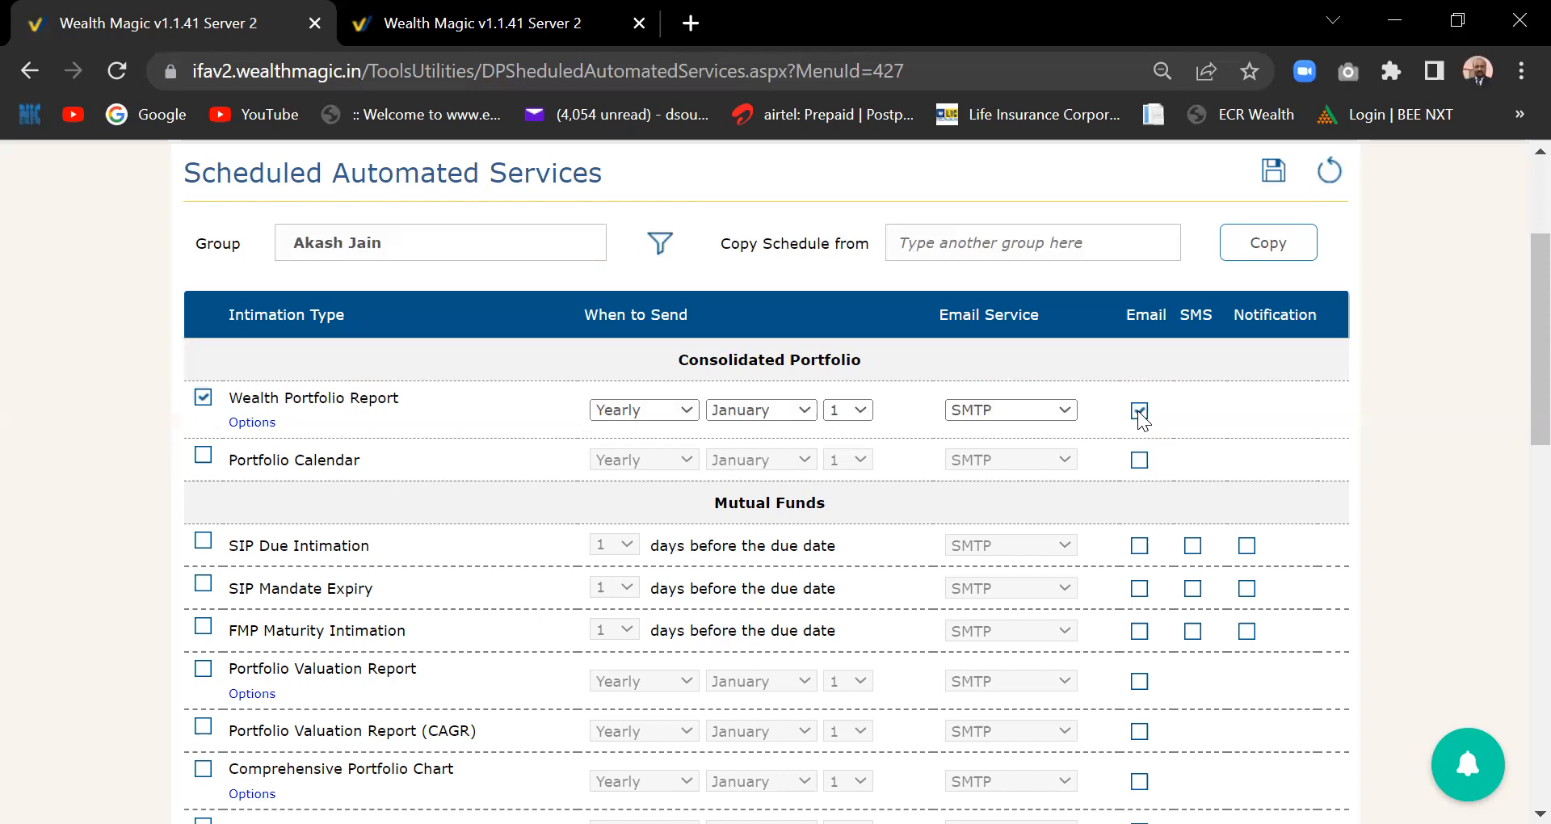
pyautogui.click(680, 415)
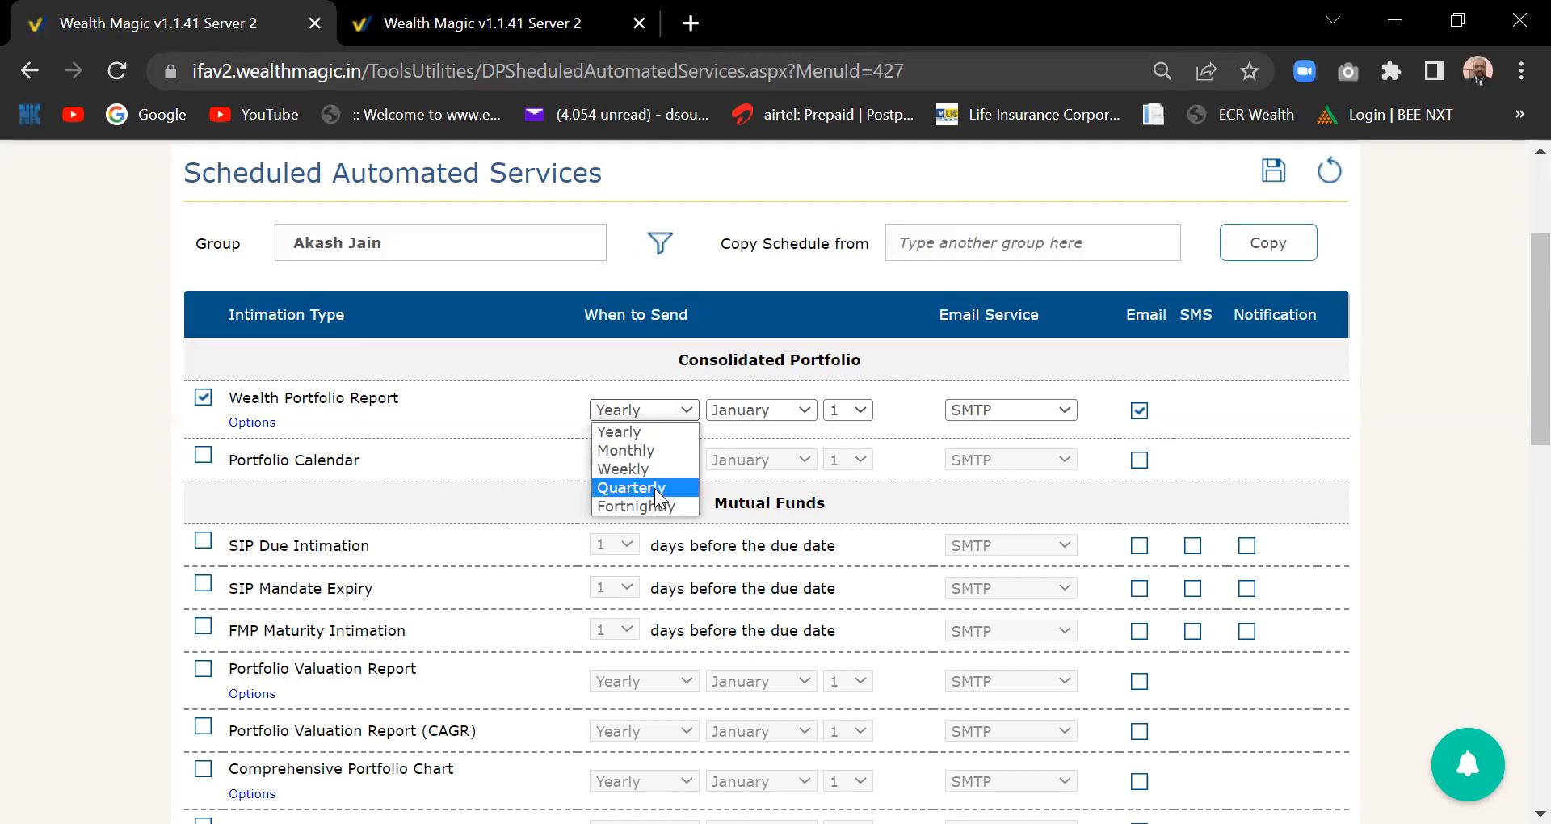
pyautogui.click(656, 489)
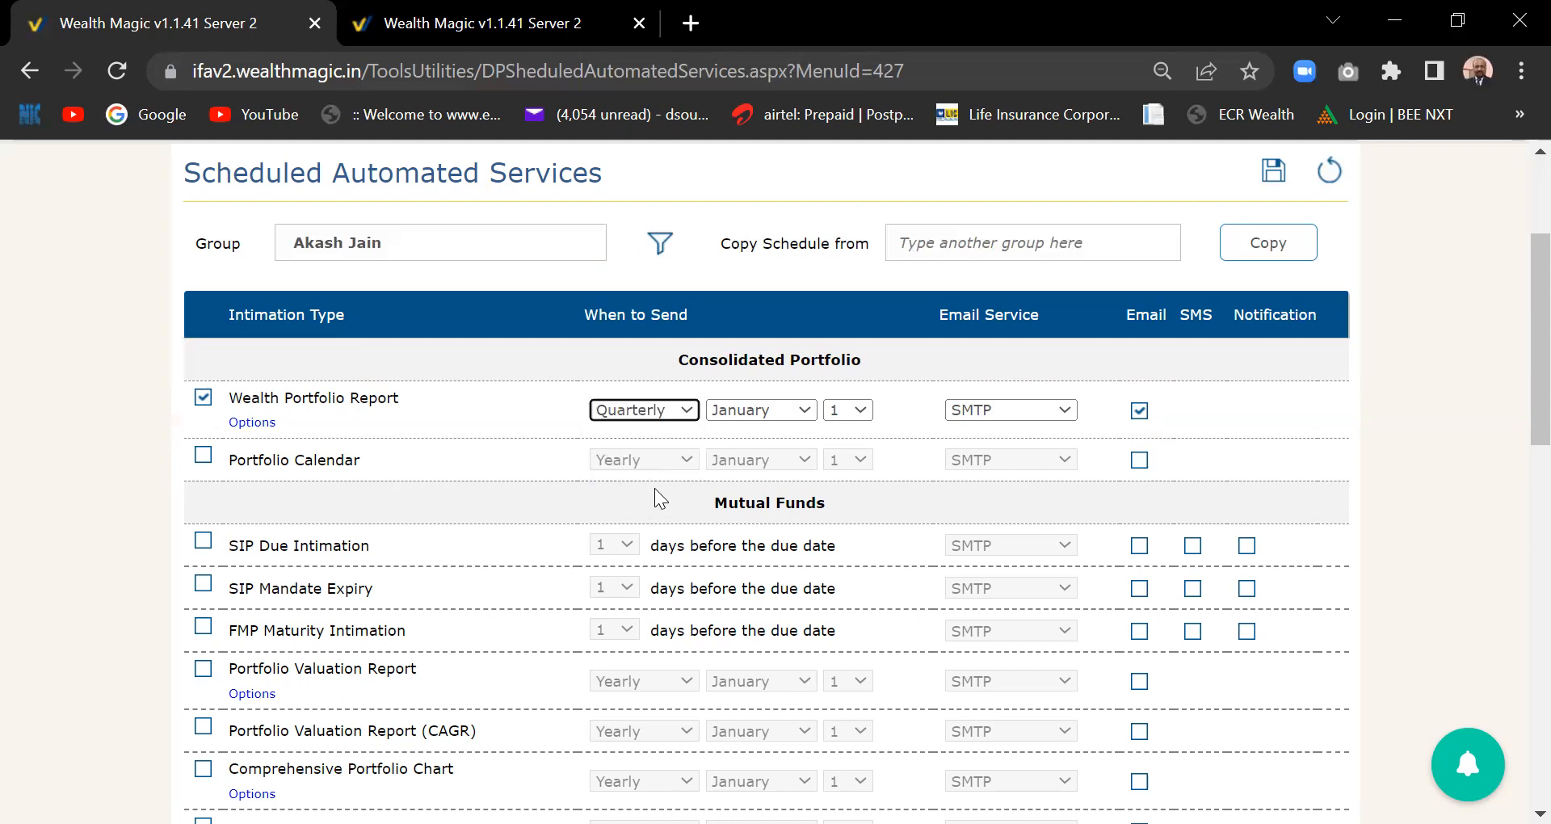
pyautogui.click(802, 416)
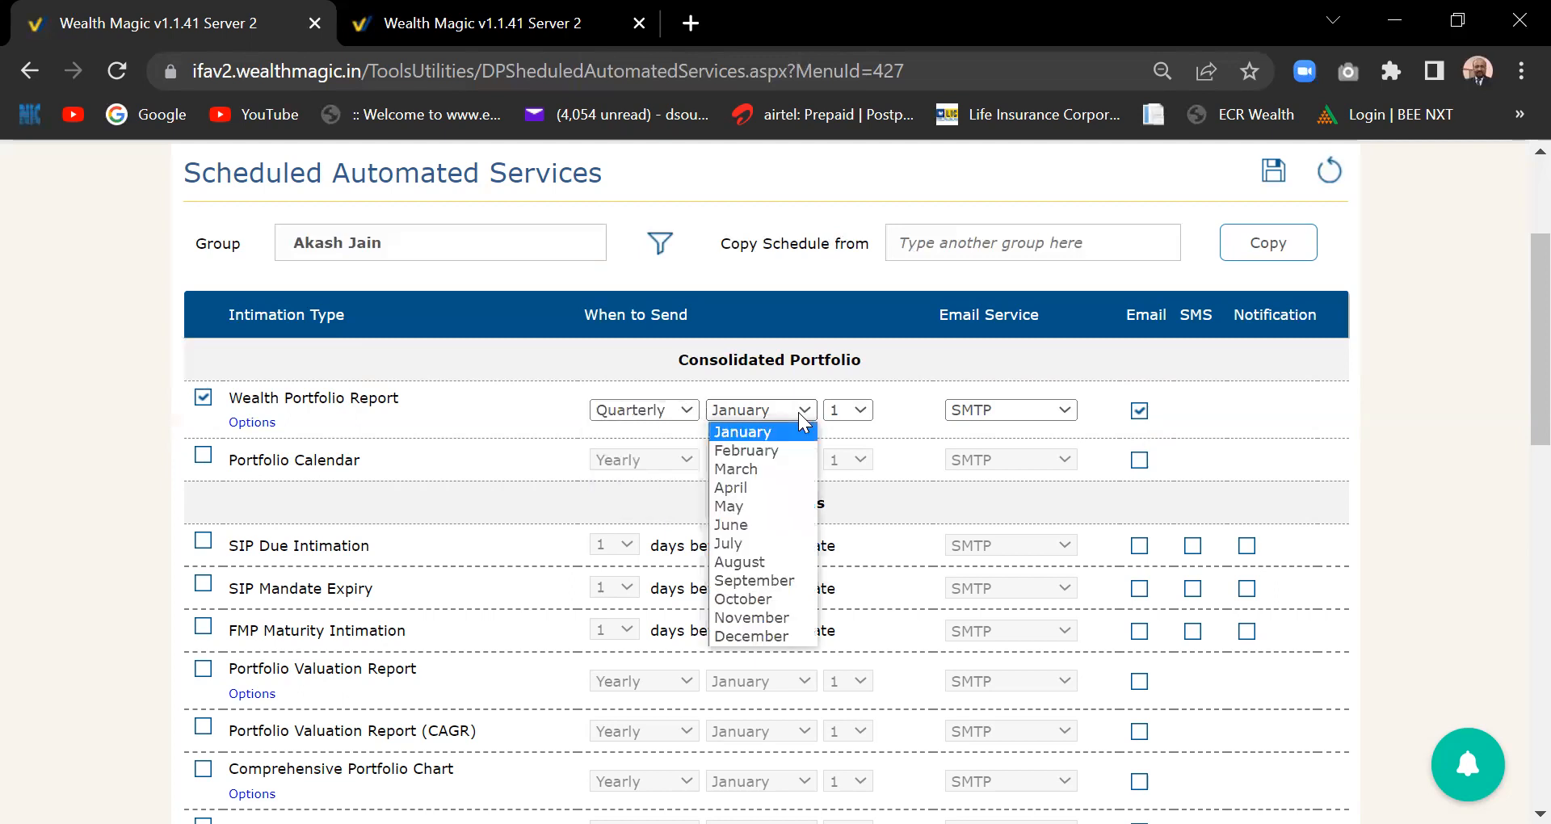
pyautogui.click(761, 543)
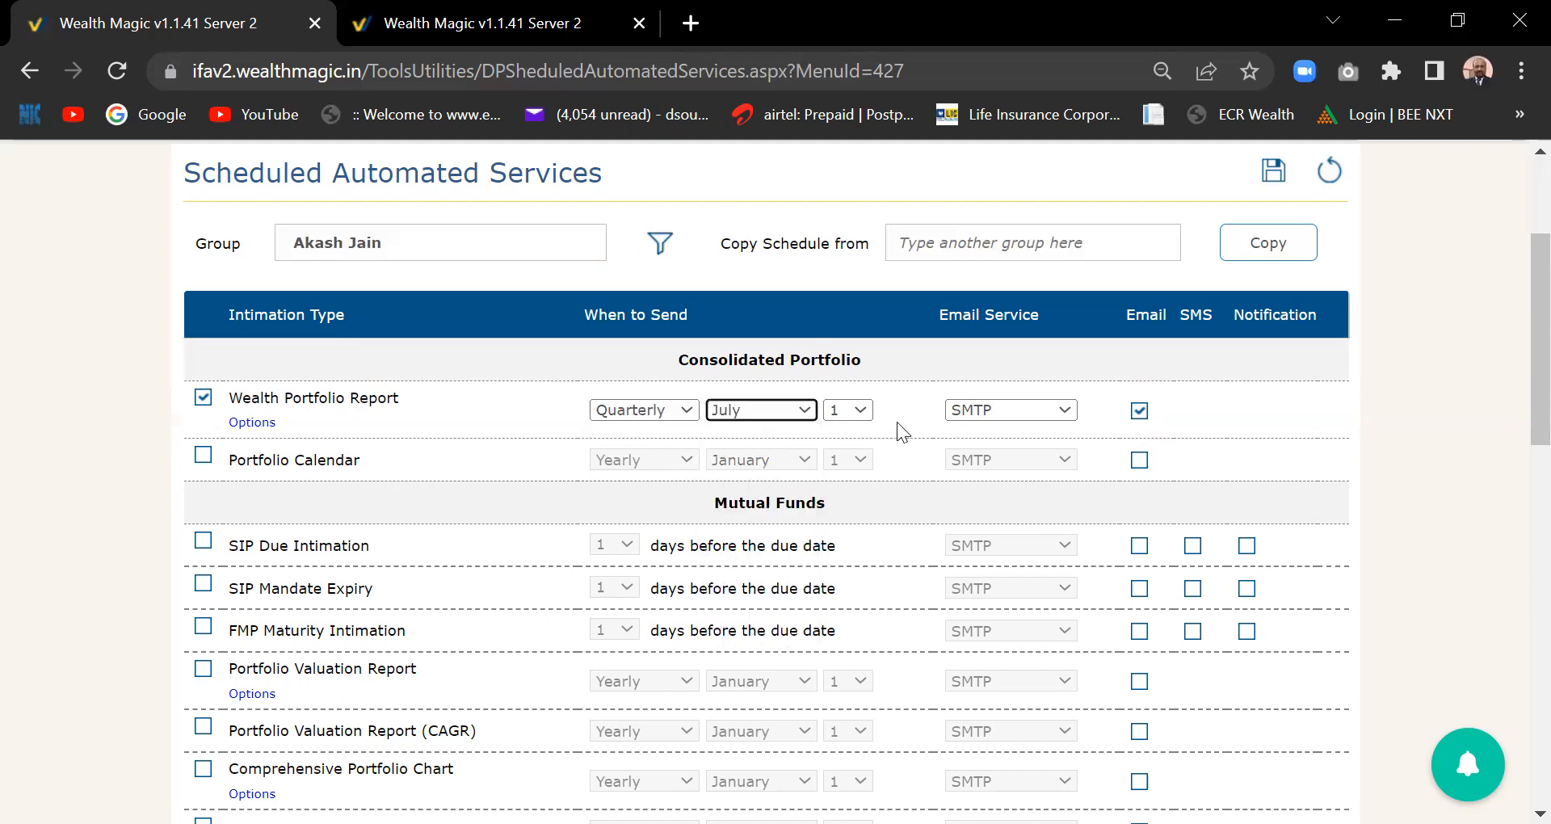
pyautogui.click(1010, 409)
pyautogui.click(1018, 453)
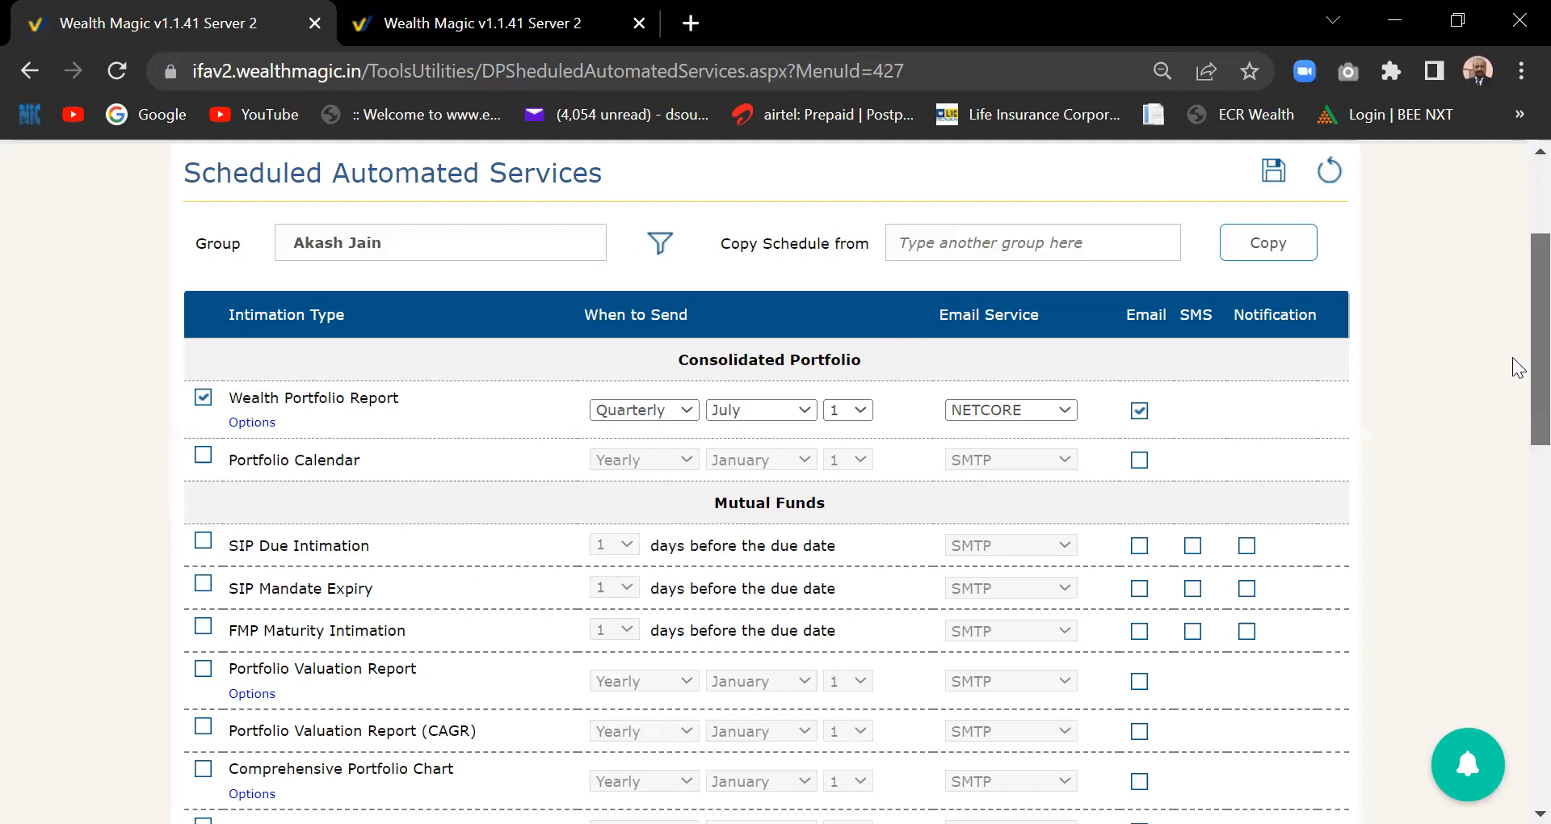
# - Tick SIP Due Intimation with 10 days and the Email, SMS and Notification boxes
pyautogui.scroll(-1, 1519, 368)
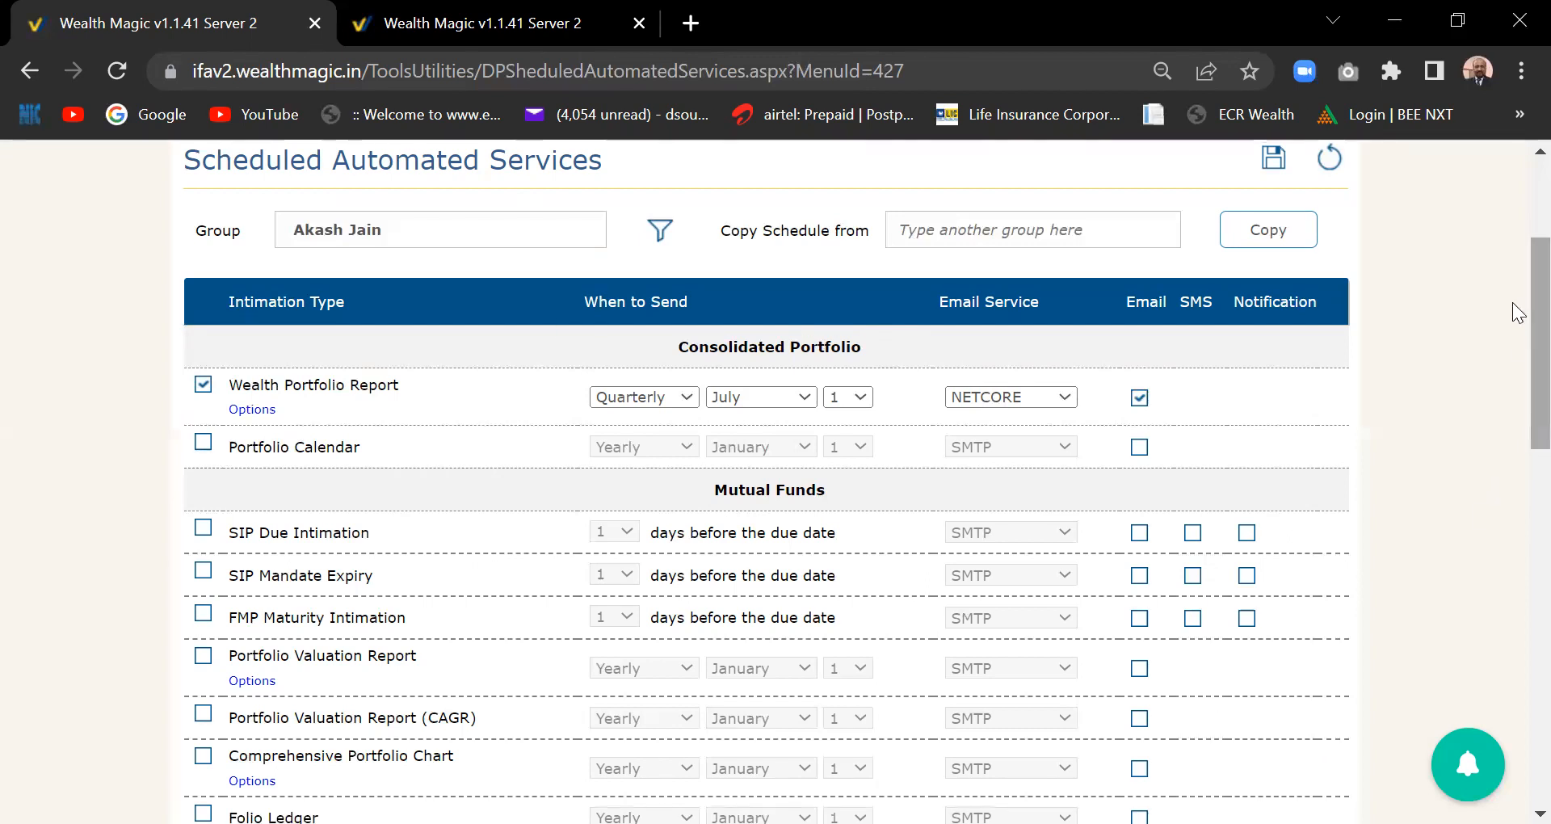
pyautogui.scroll(-3, 1519, 314)
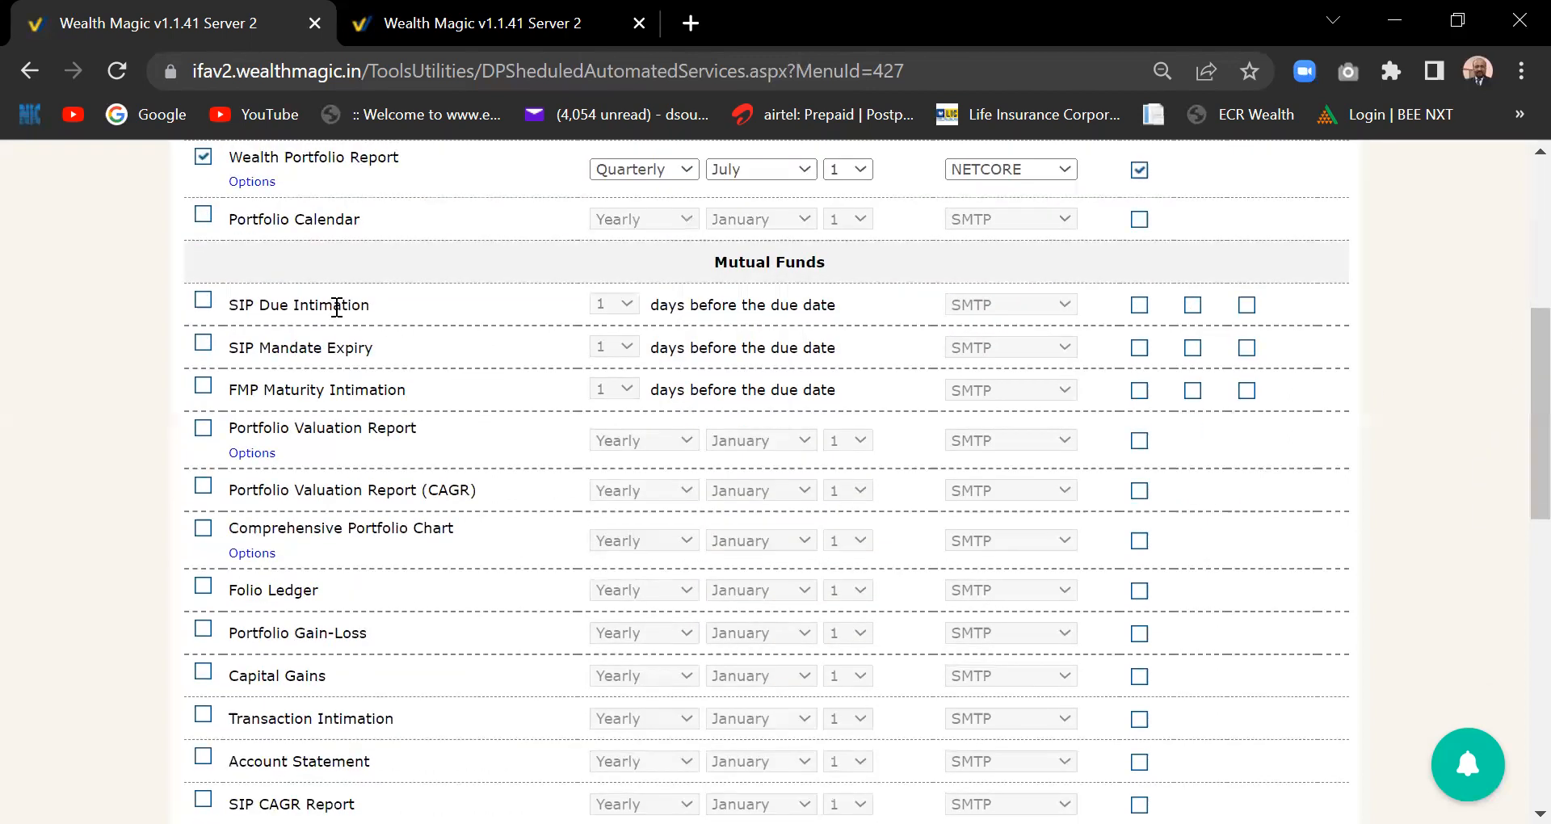
pyautogui.click(203, 300)
pyautogui.click(627, 307)
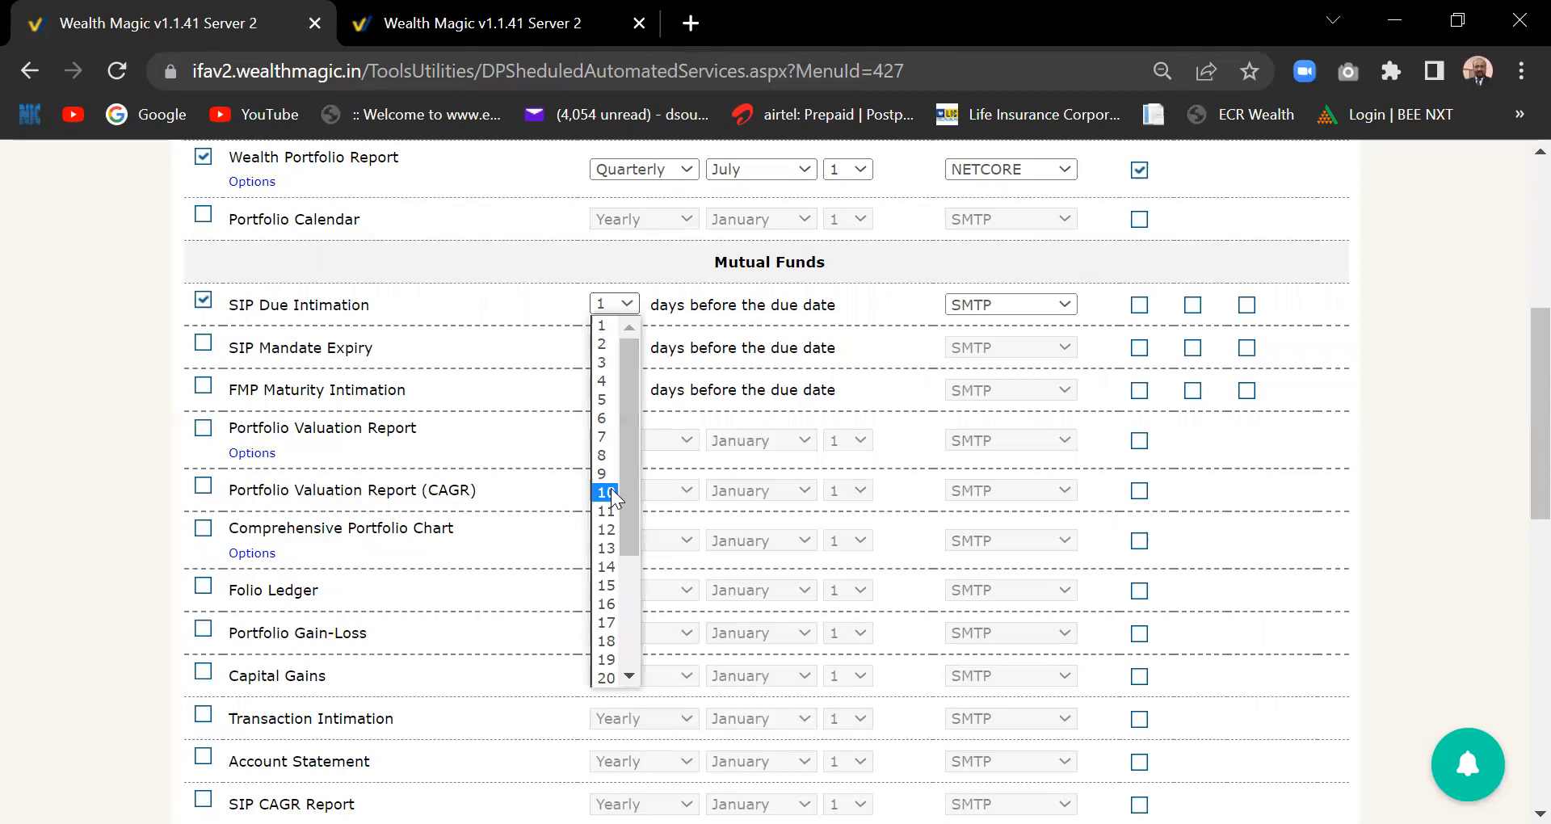
pyautogui.click(612, 494)
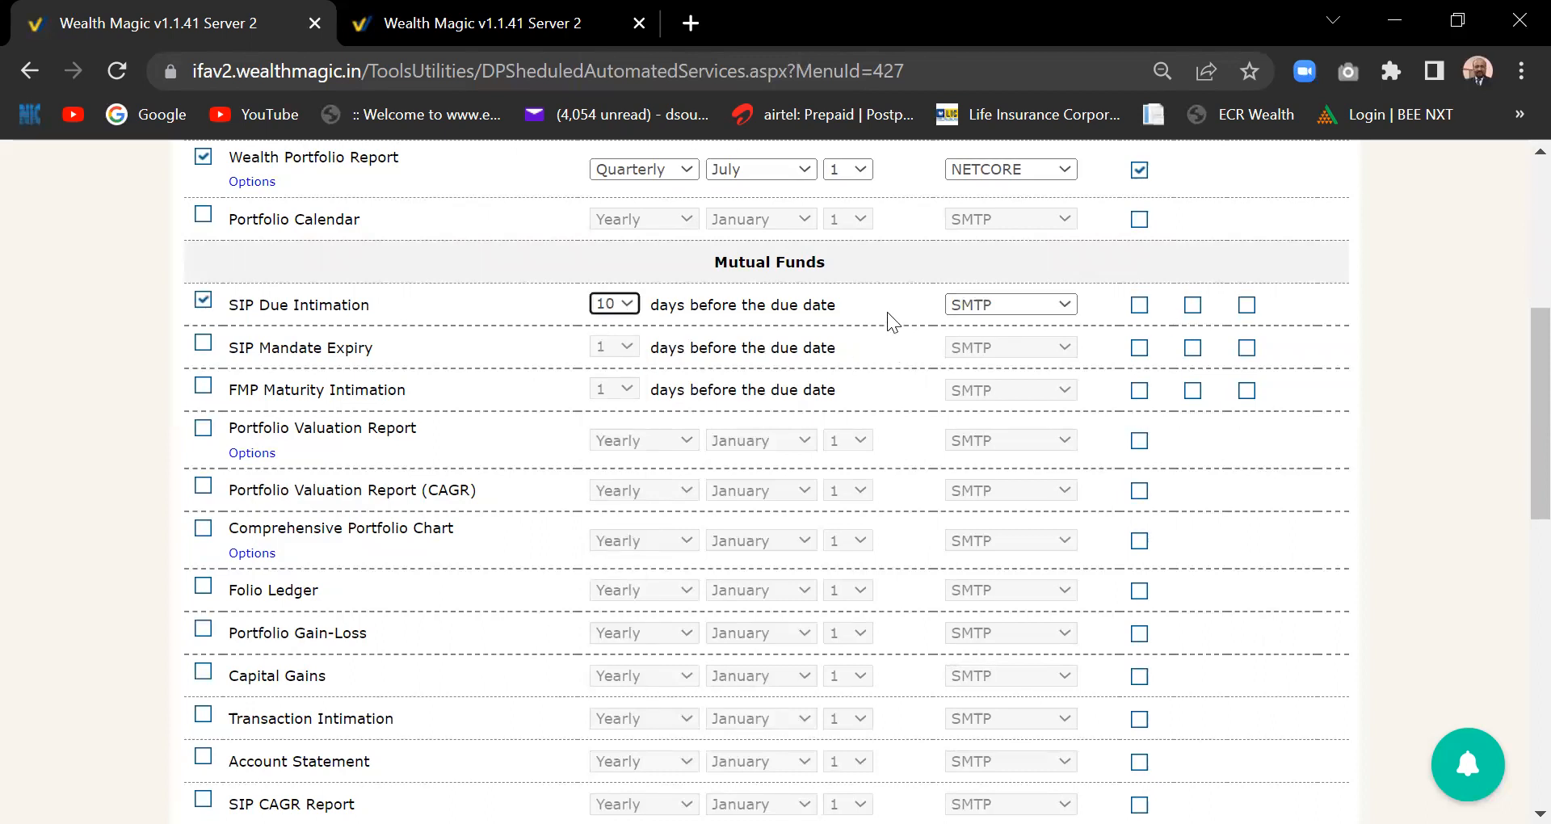
pyautogui.click(1141, 308)
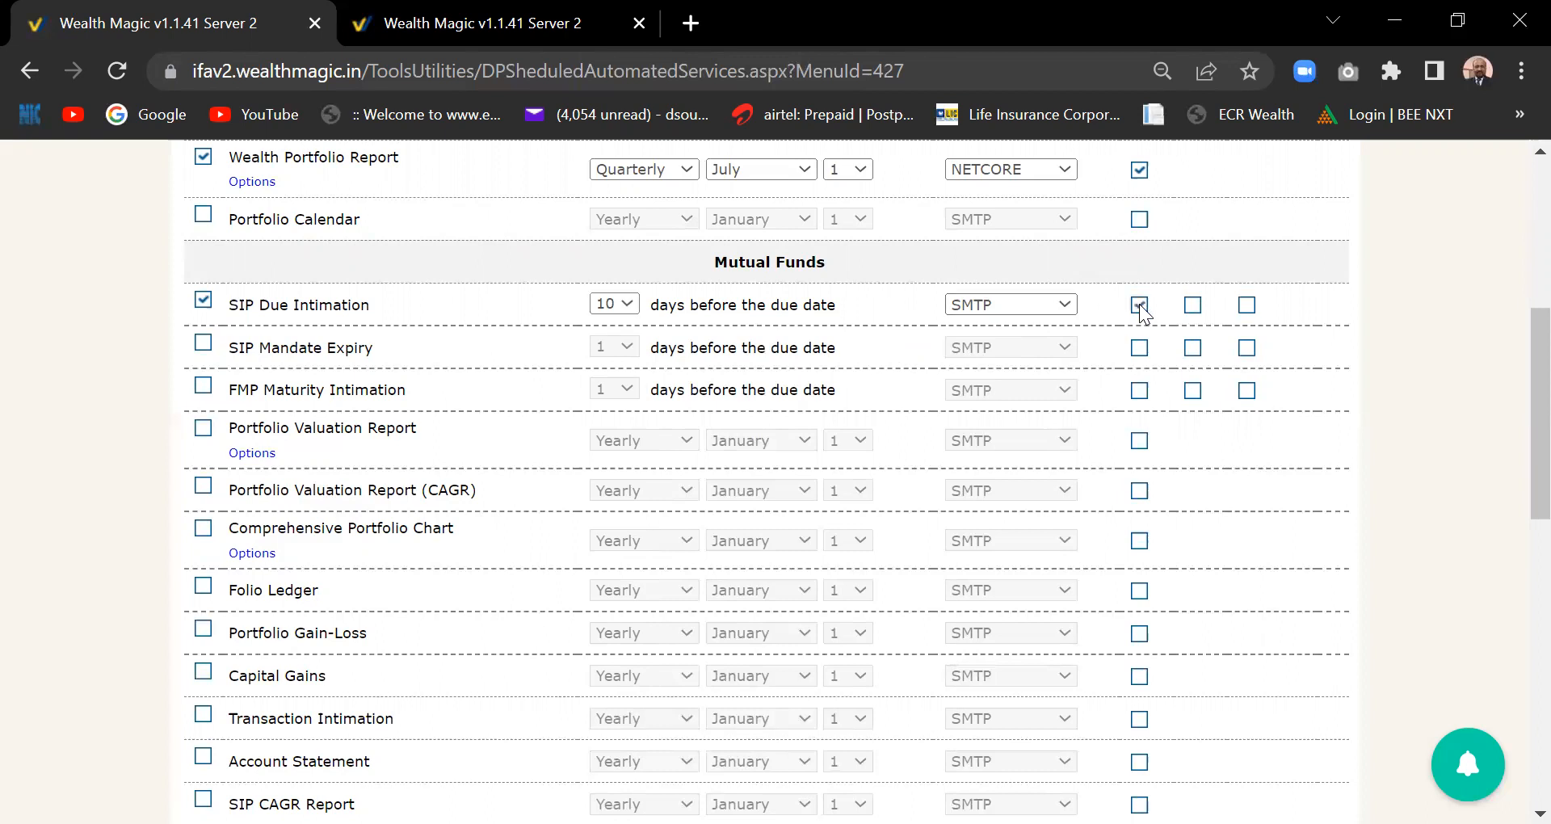
pyautogui.click(1194, 307)
pyautogui.click(1251, 307)
# - Enable Premium Due reminders and add 30 days before the due date
pyautogui.scroll(-5, 551, 690)
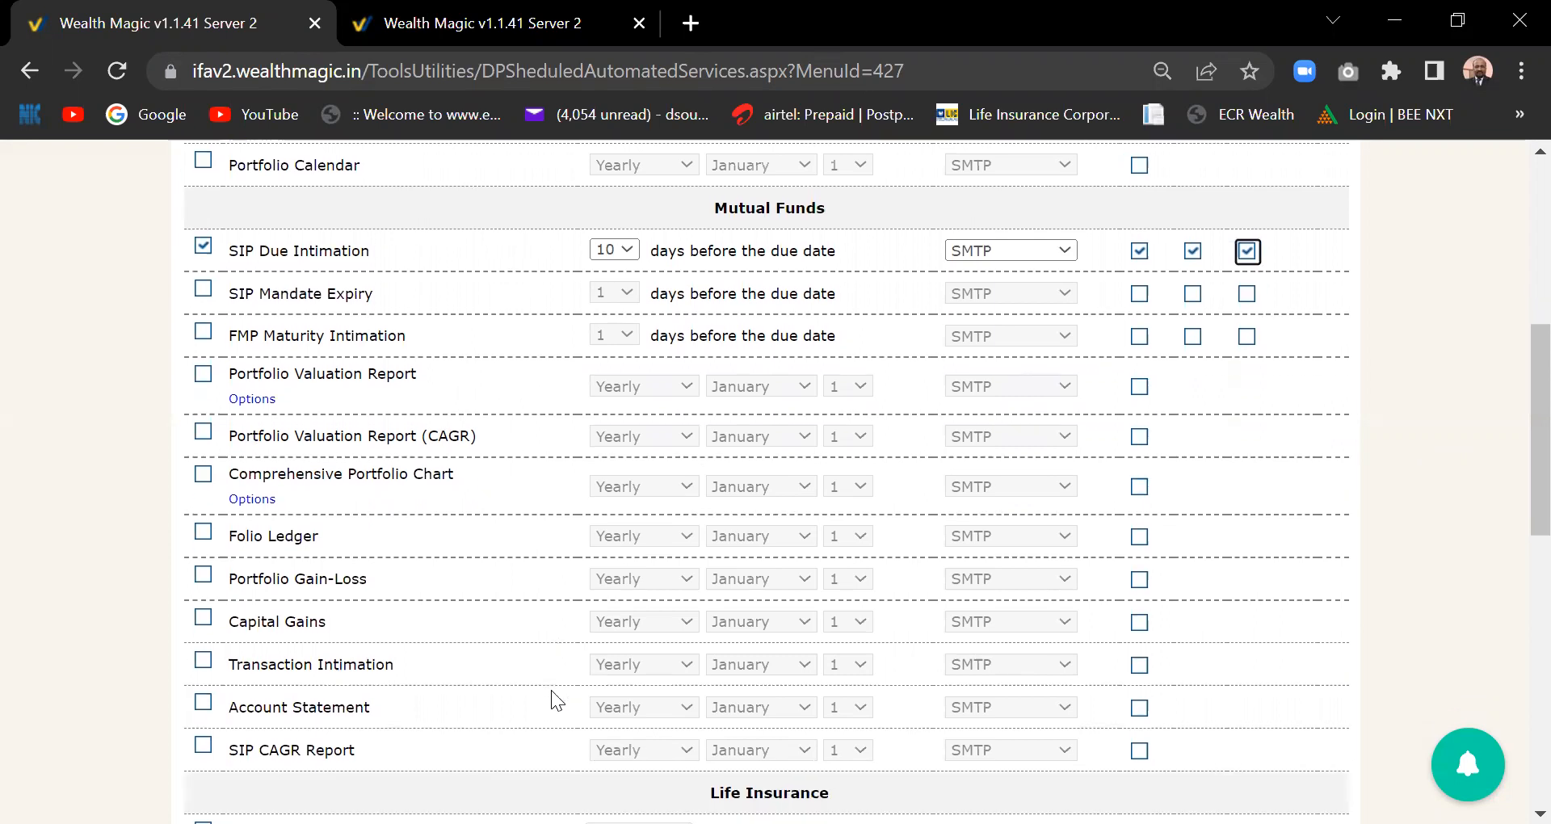
pyautogui.scroll(4, 551, 690)
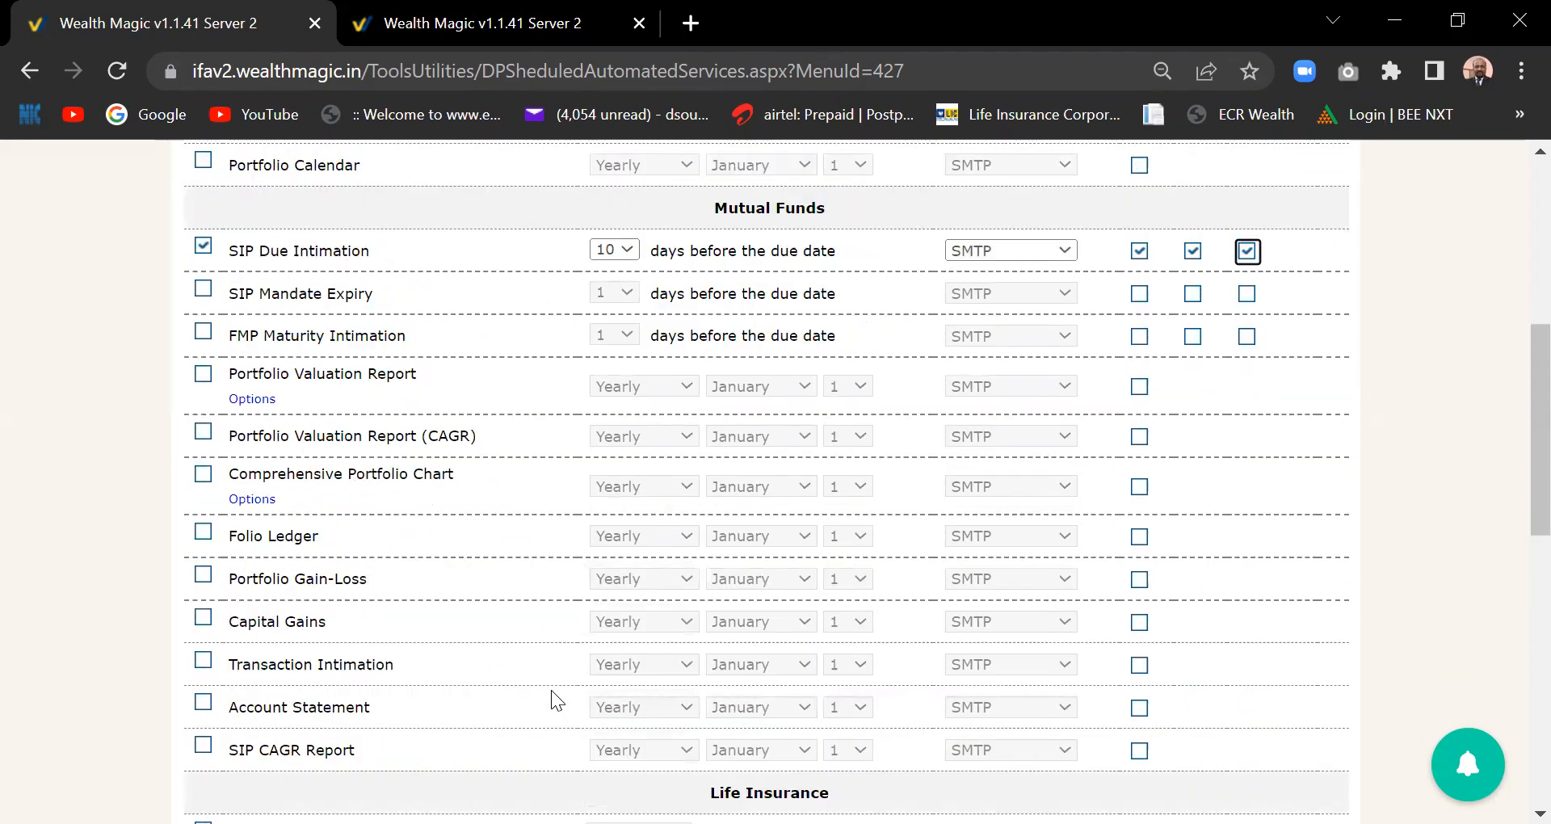
pyautogui.scroll(-5, 551, 690)
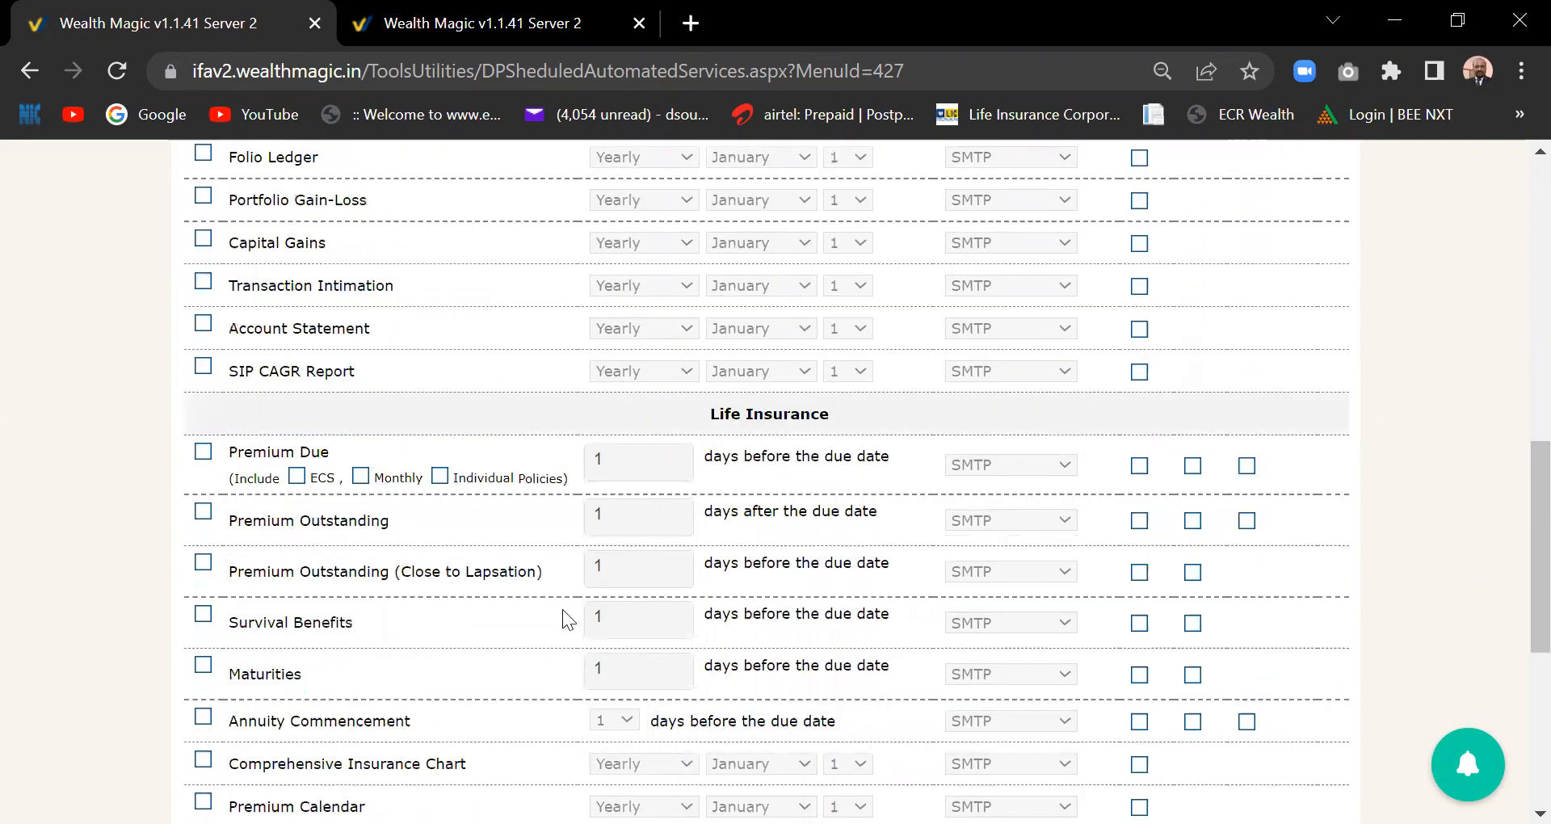
pyautogui.click(203, 453)
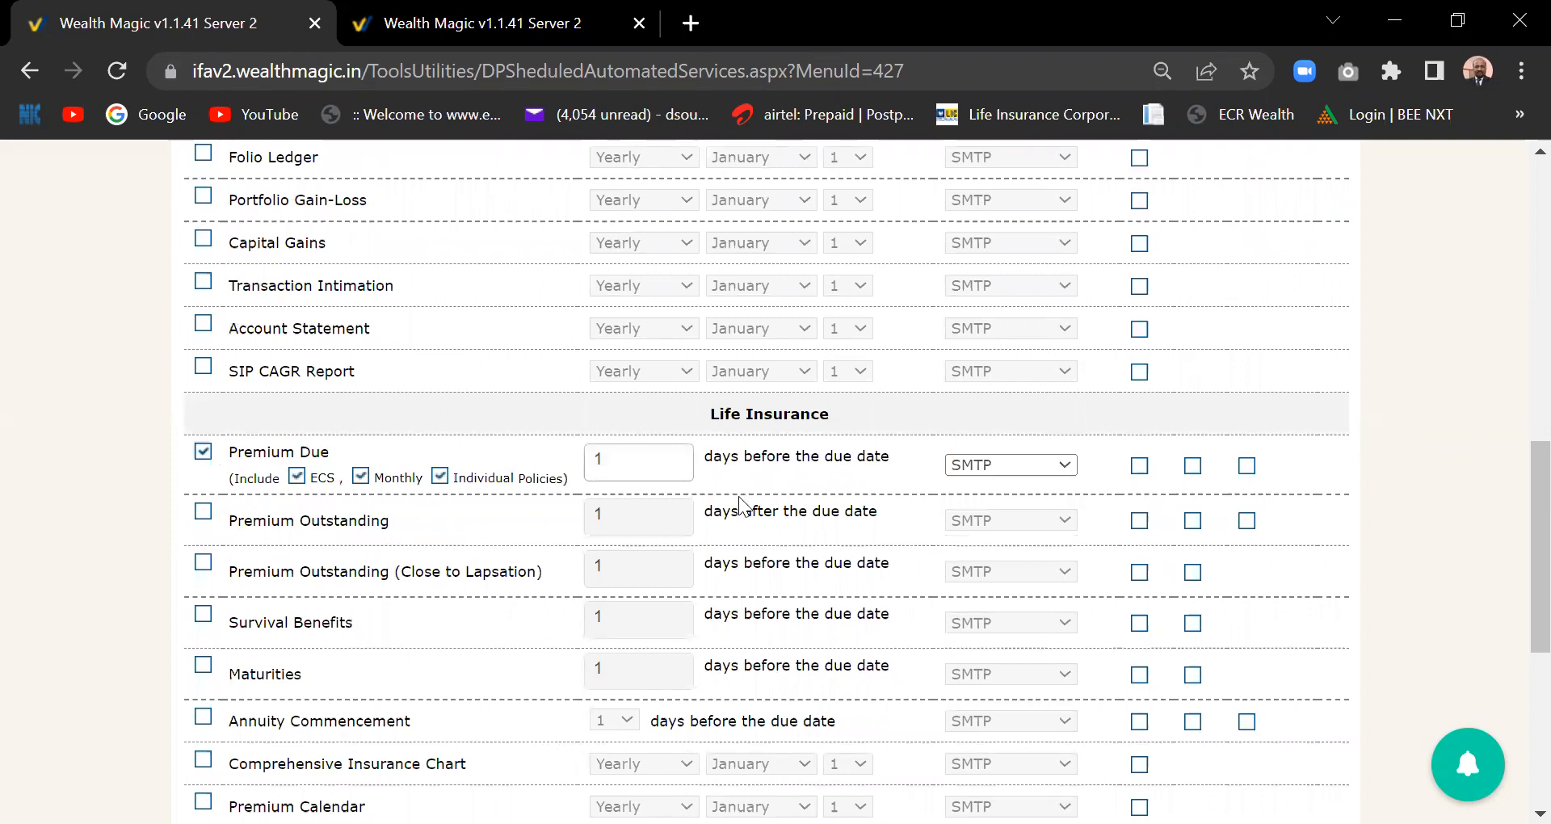
pyautogui.click(645, 463)
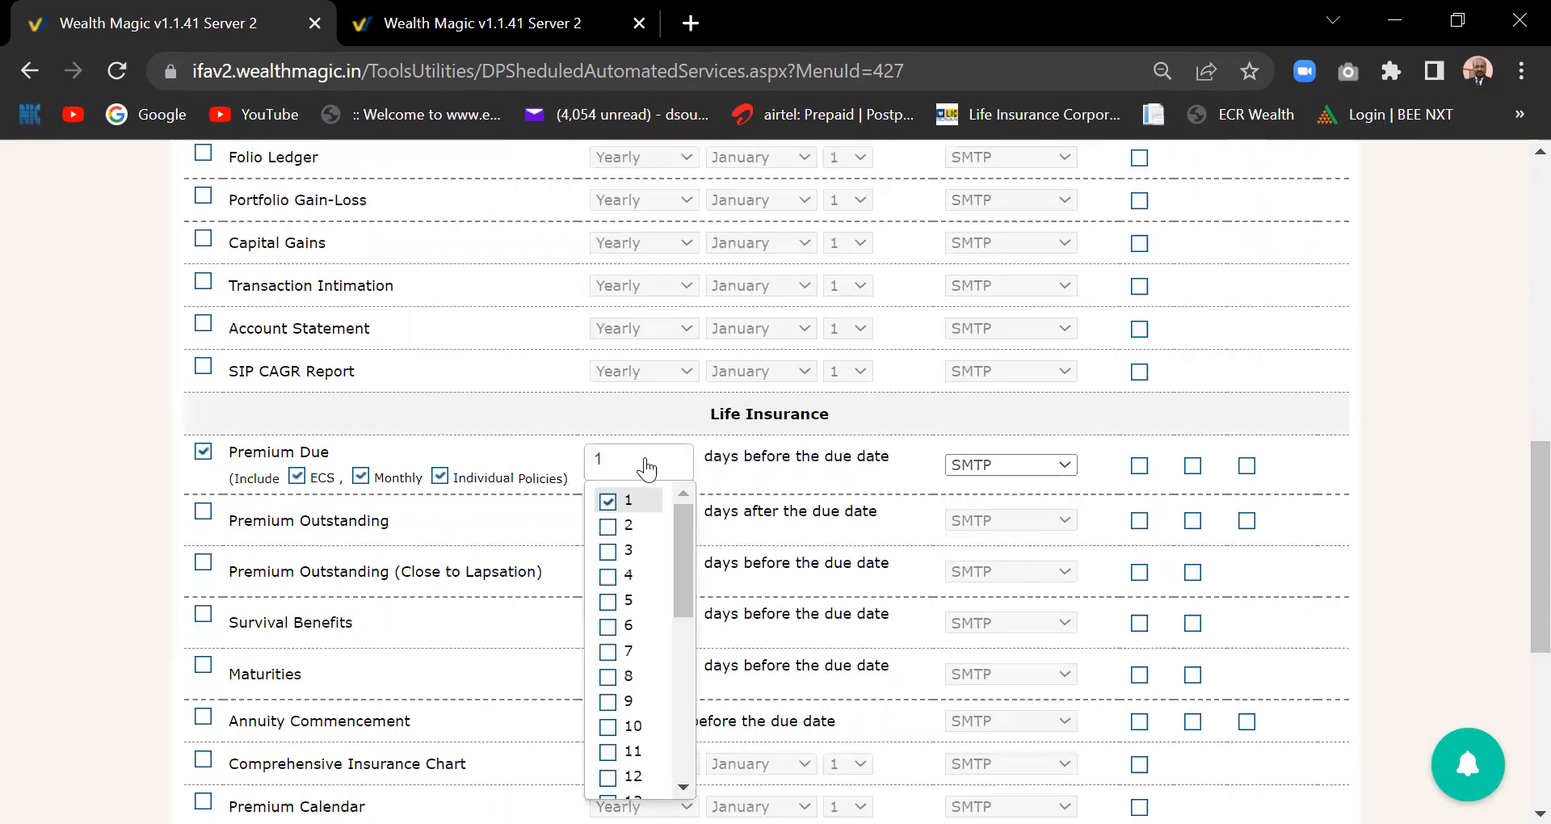
pyautogui.moveTo(685, 608); pyautogui.dragTo(688, 823)
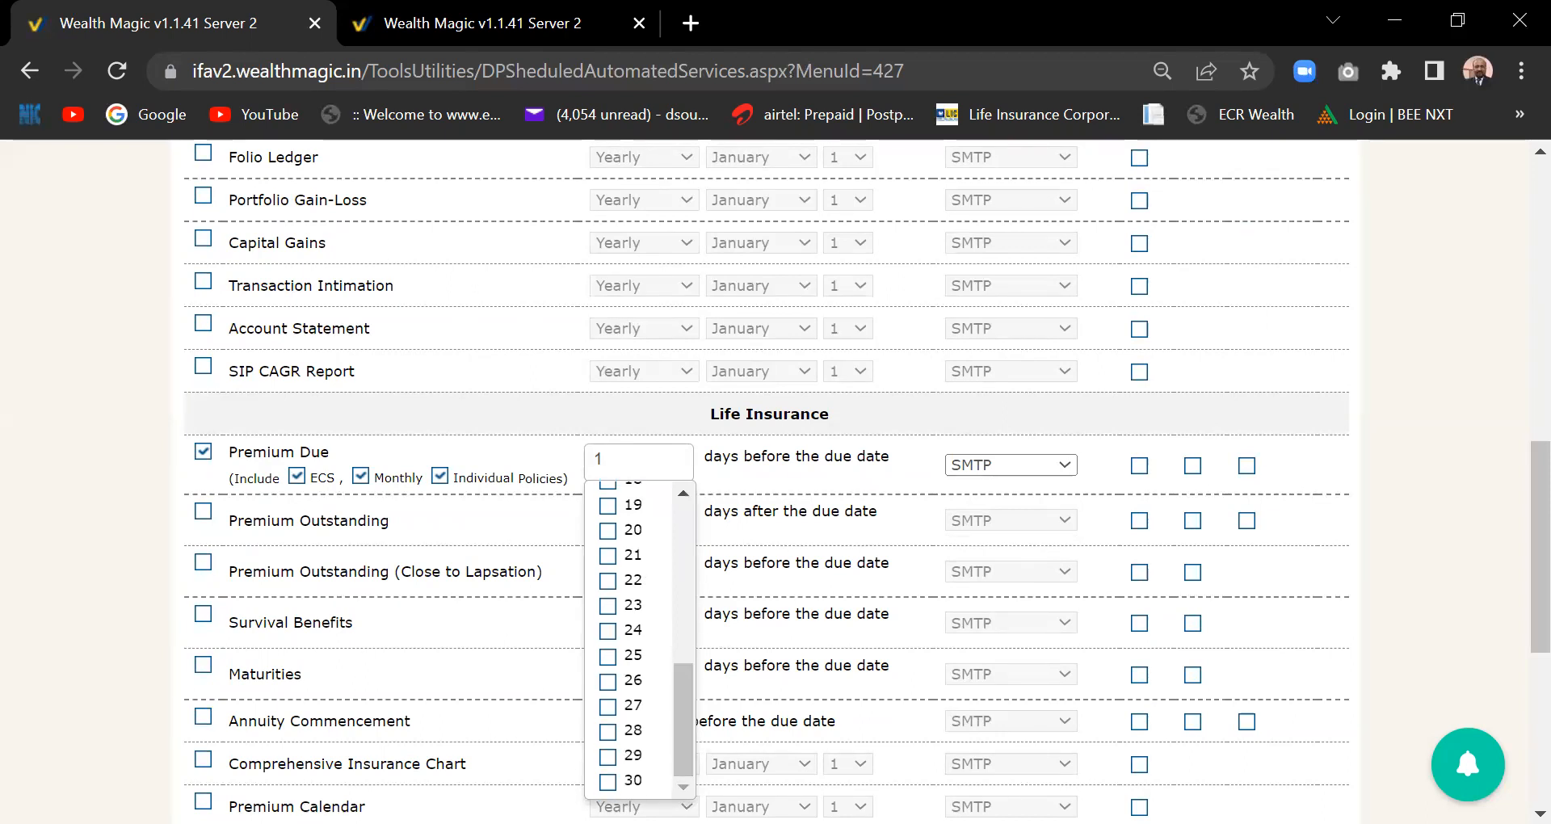
pyautogui.click(614, 781)
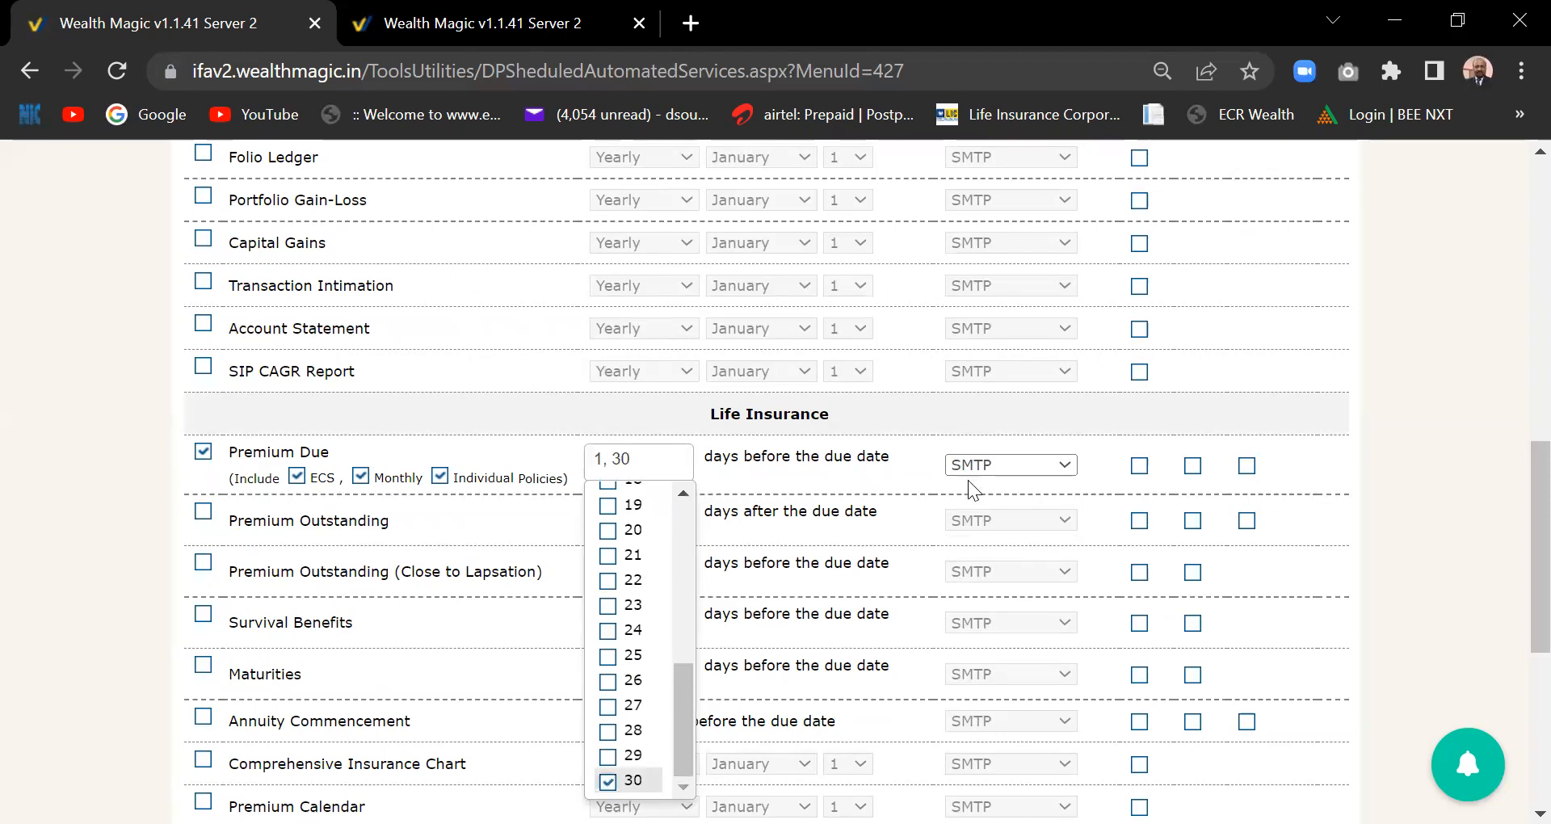
pyautogui.click(890, 476)
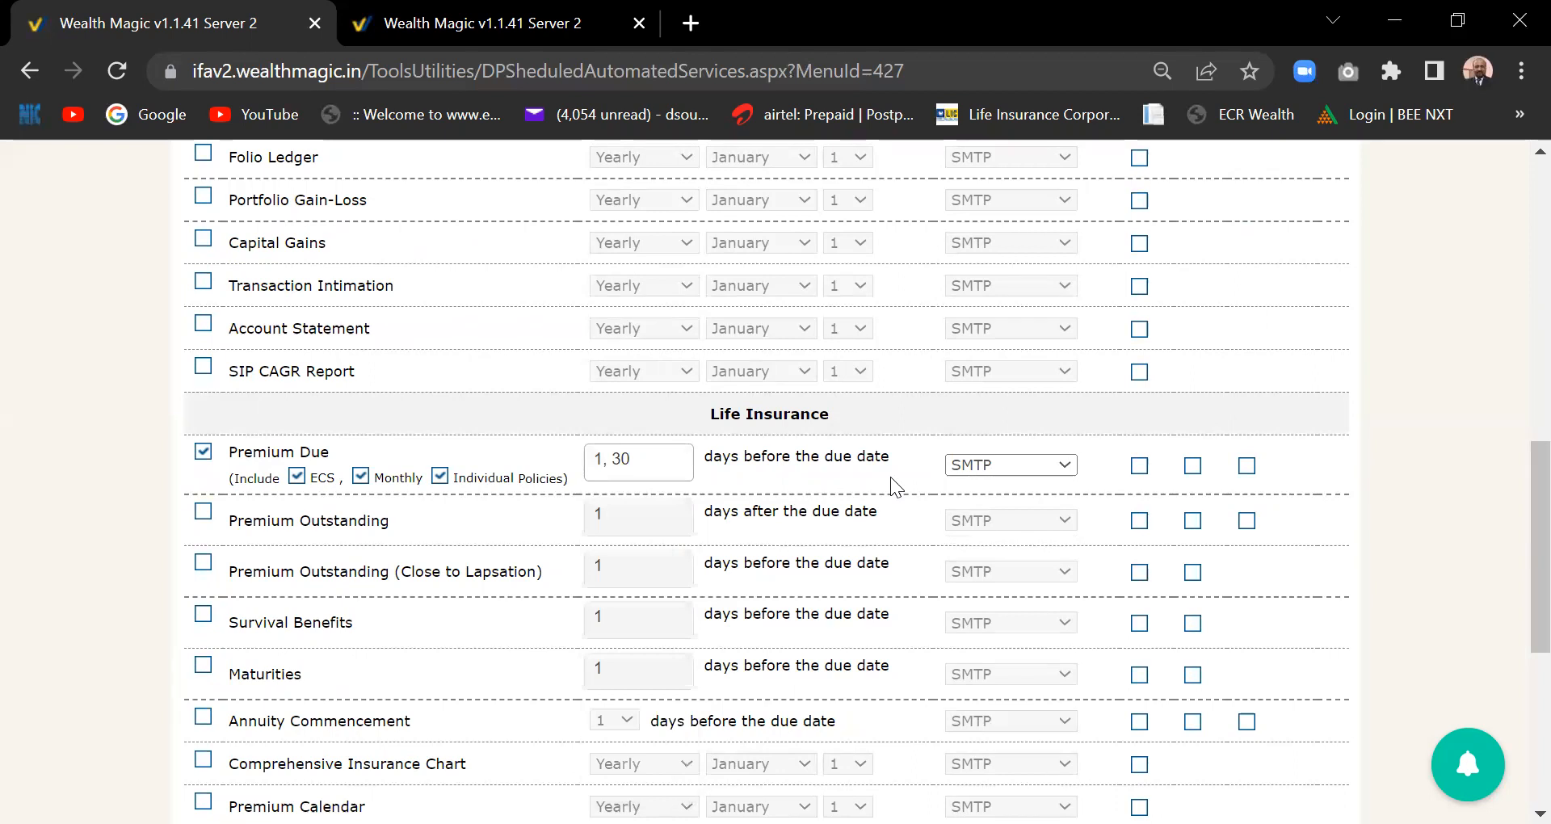
# - Remove the 1-day Premium Due reminder so only 30 days remains, then scroll to the top
pyautogui.click(607, 463)
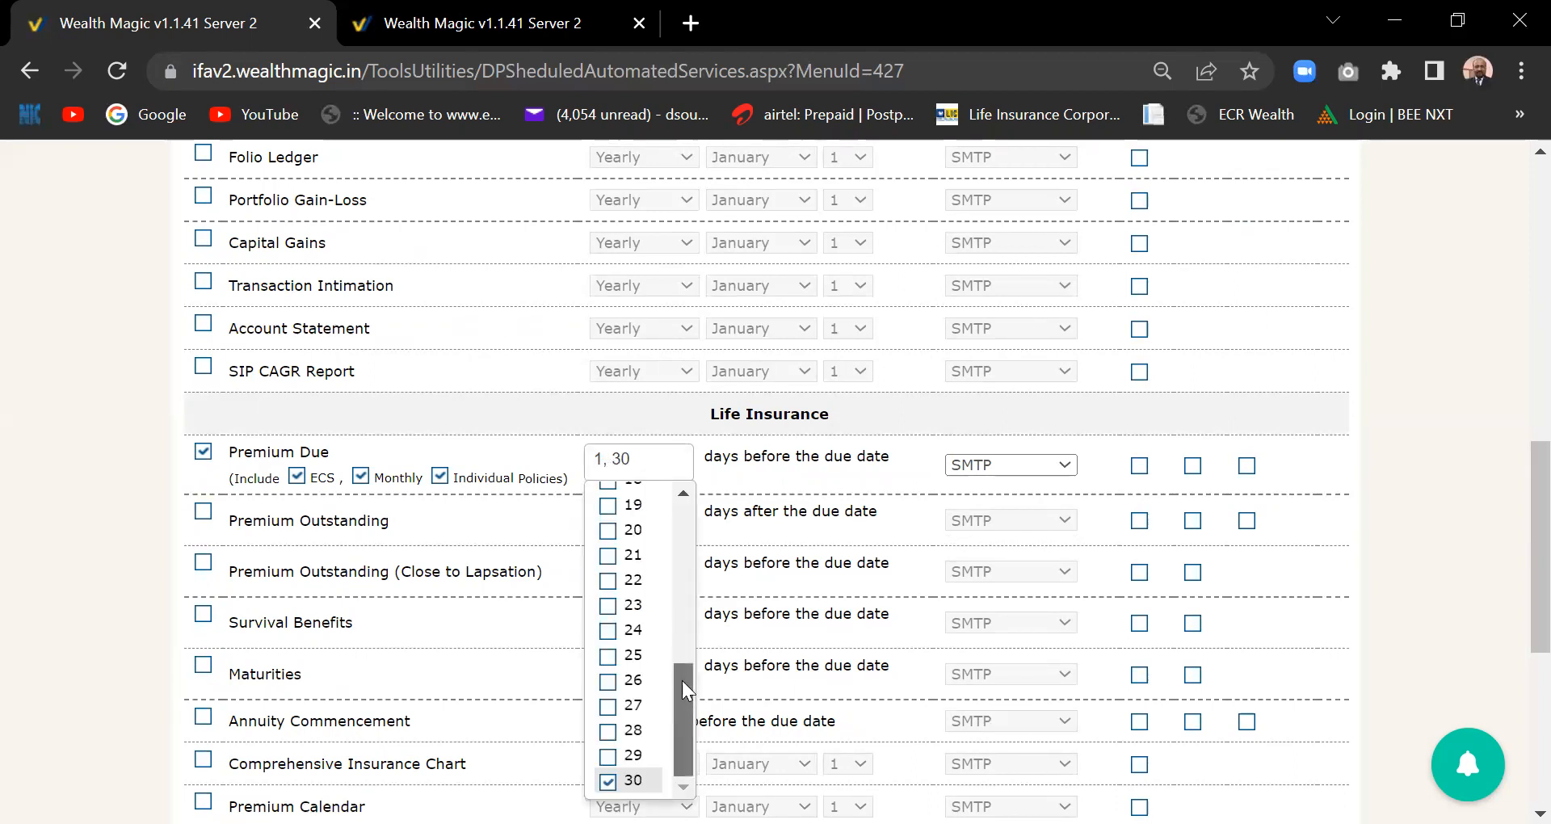
pyautogui.moveTo(682, 680); pyautogui.dragTo(688, 491)
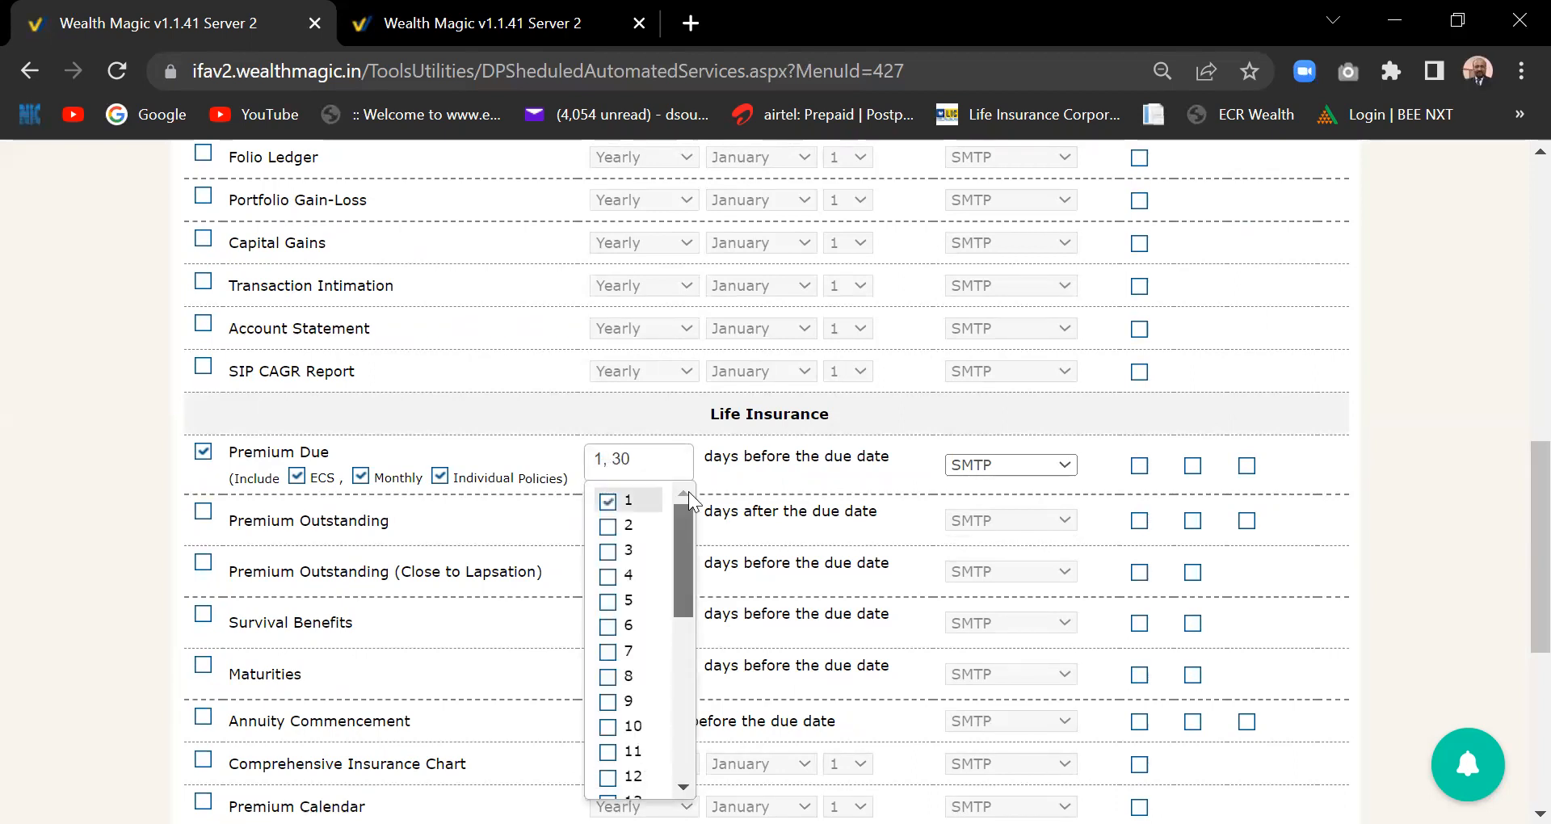
pyautogui.click(608, 502)
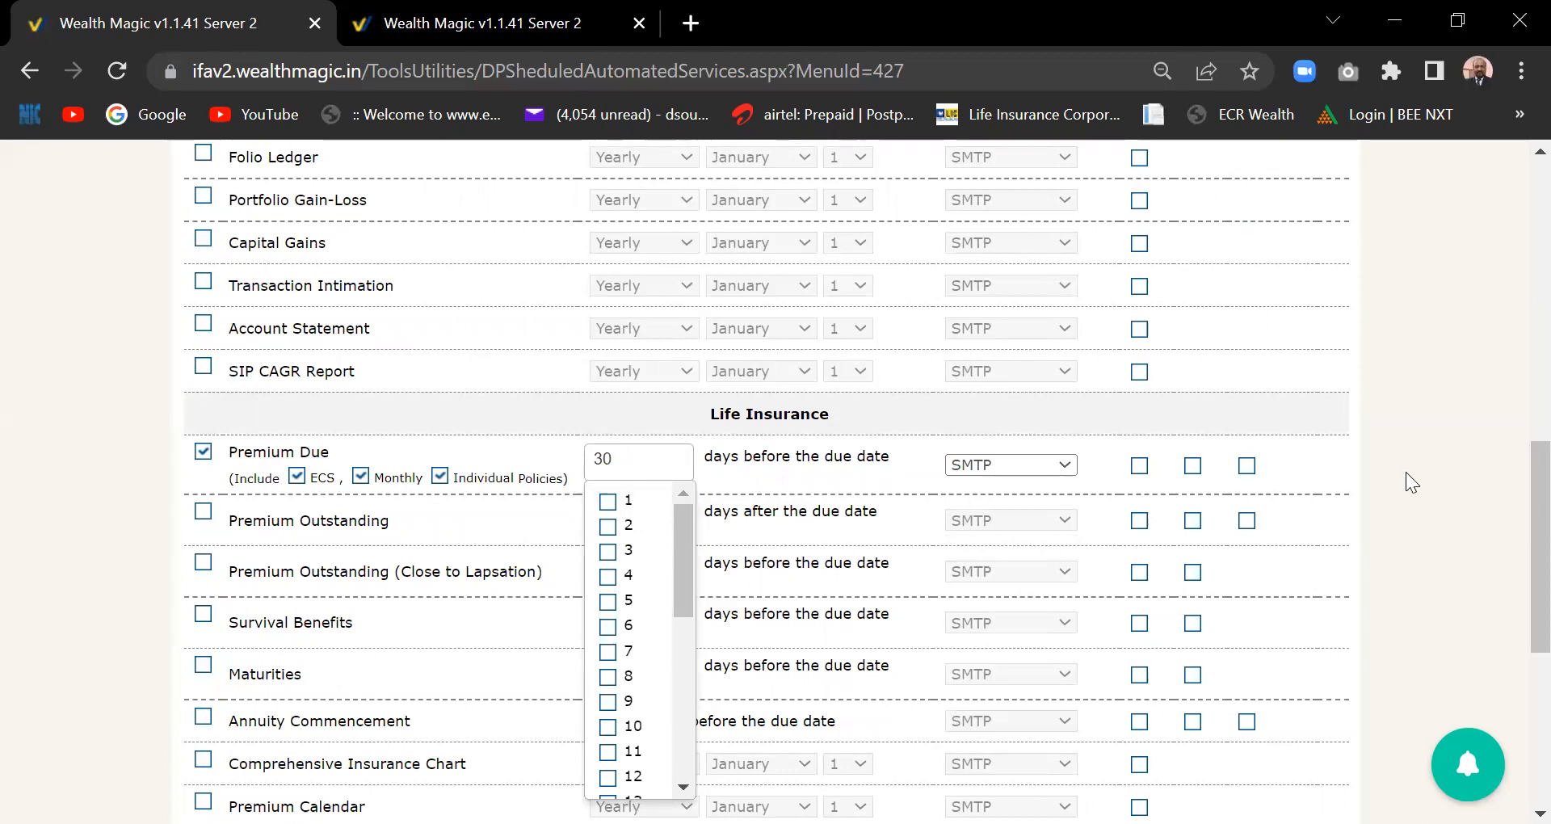
pyautogui.click(1325, 493)
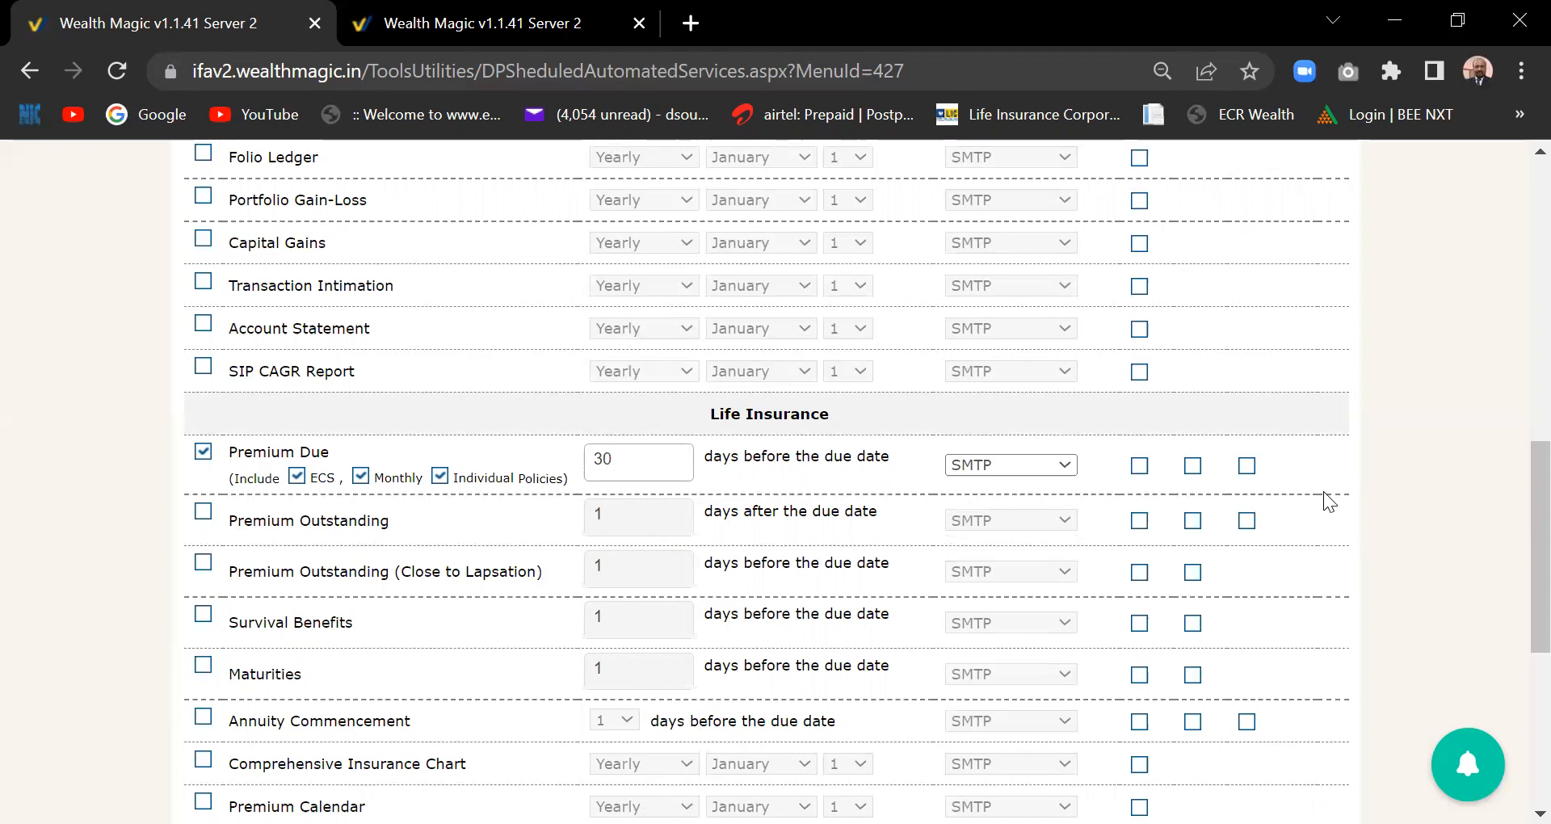
pyautogui.moveTo(1520, 558); pyautogui.dragTo(1519, 356)
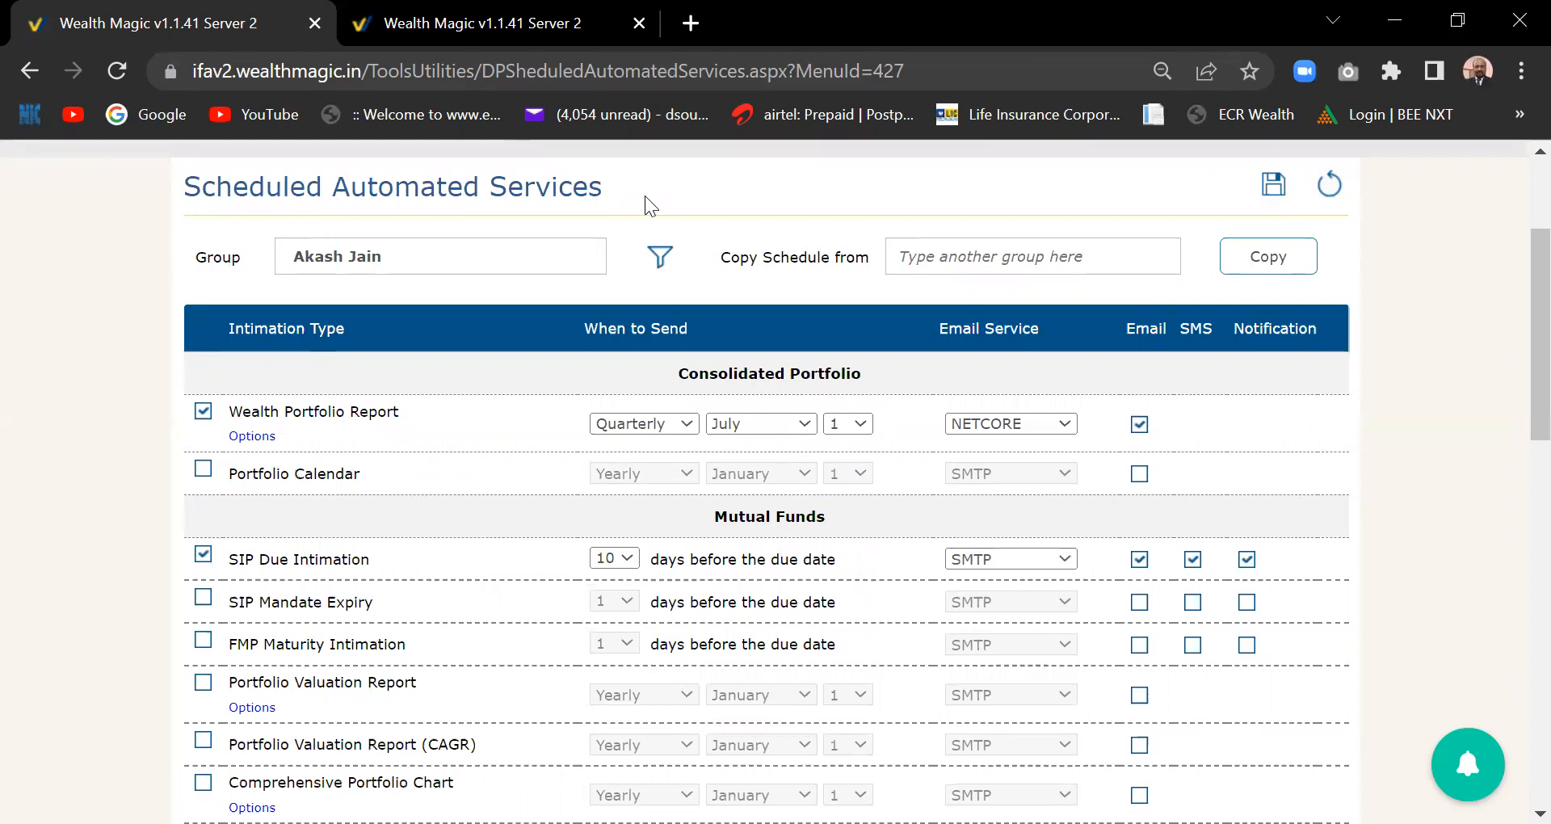
pyautogui.moveTo(1532, 410); pyautogui.dragTo(1513, 350)
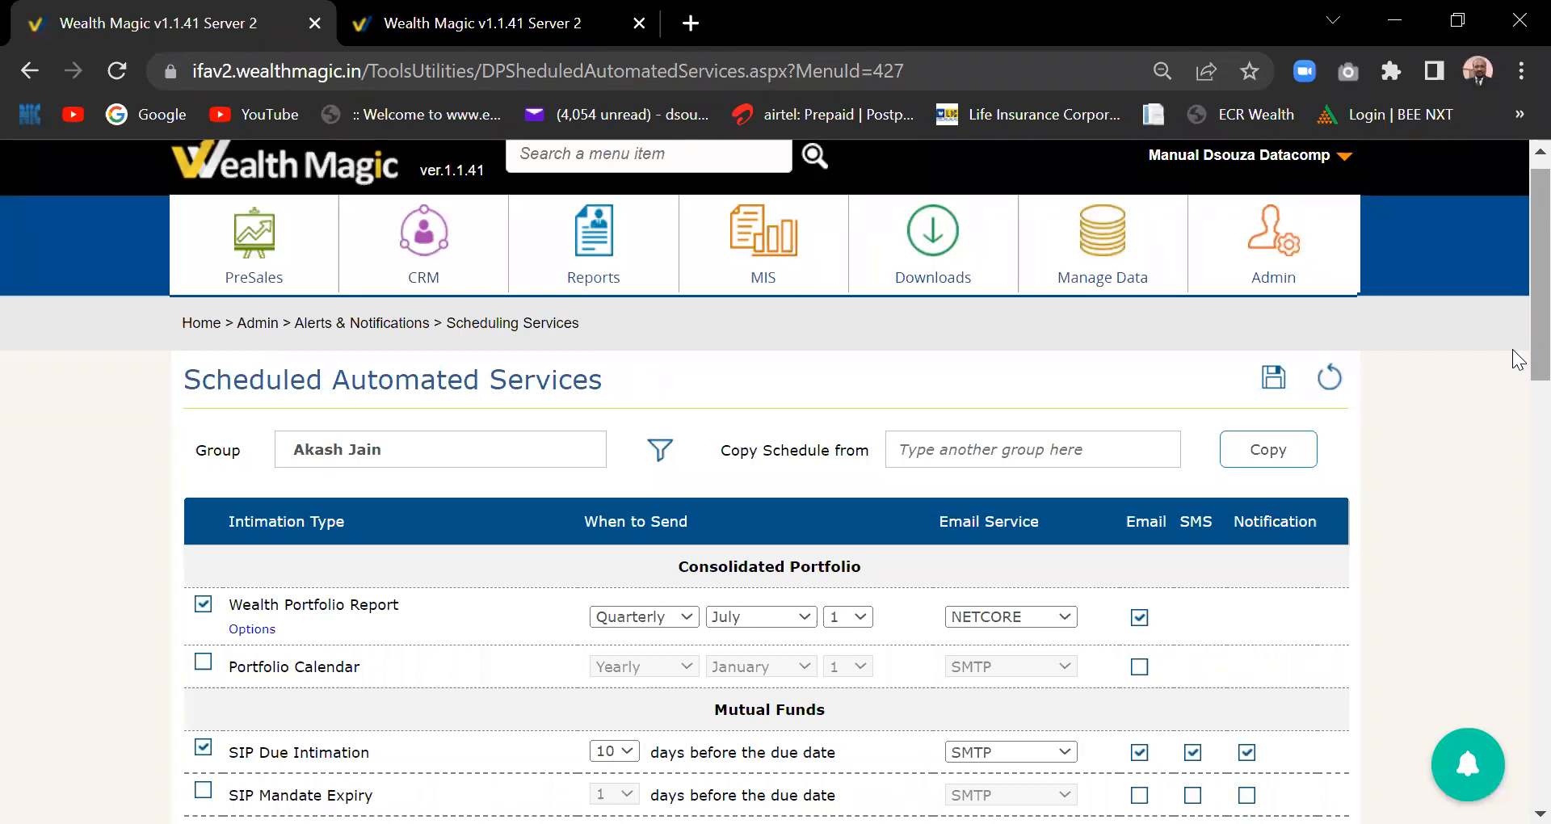
# - Switch off the SIP Due Intimation schedule for the group
pyautogui.scroll(1, 1518, 359)
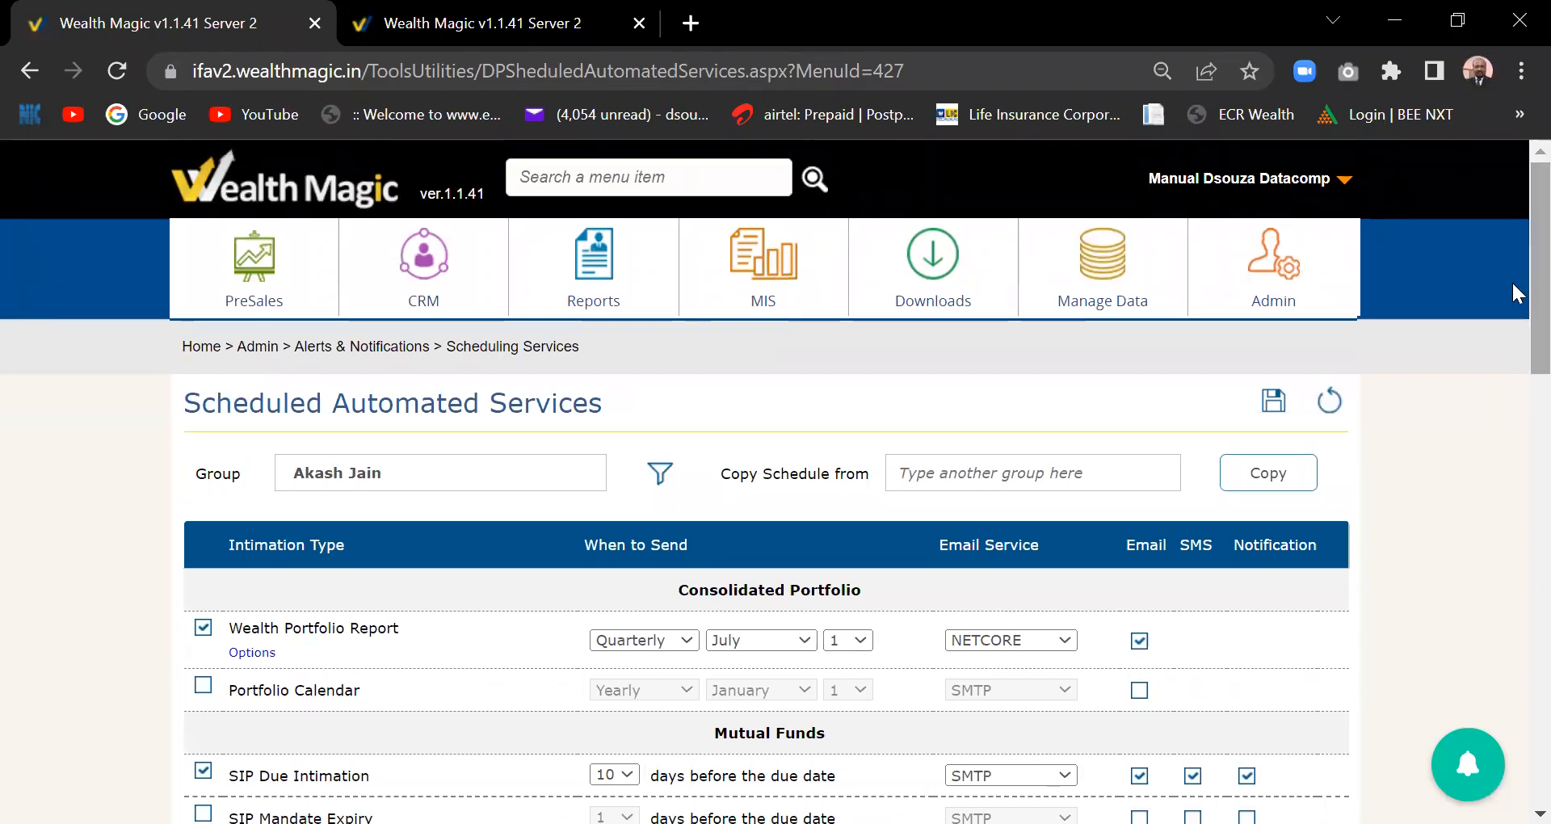
pyautogui.click(424, 468)
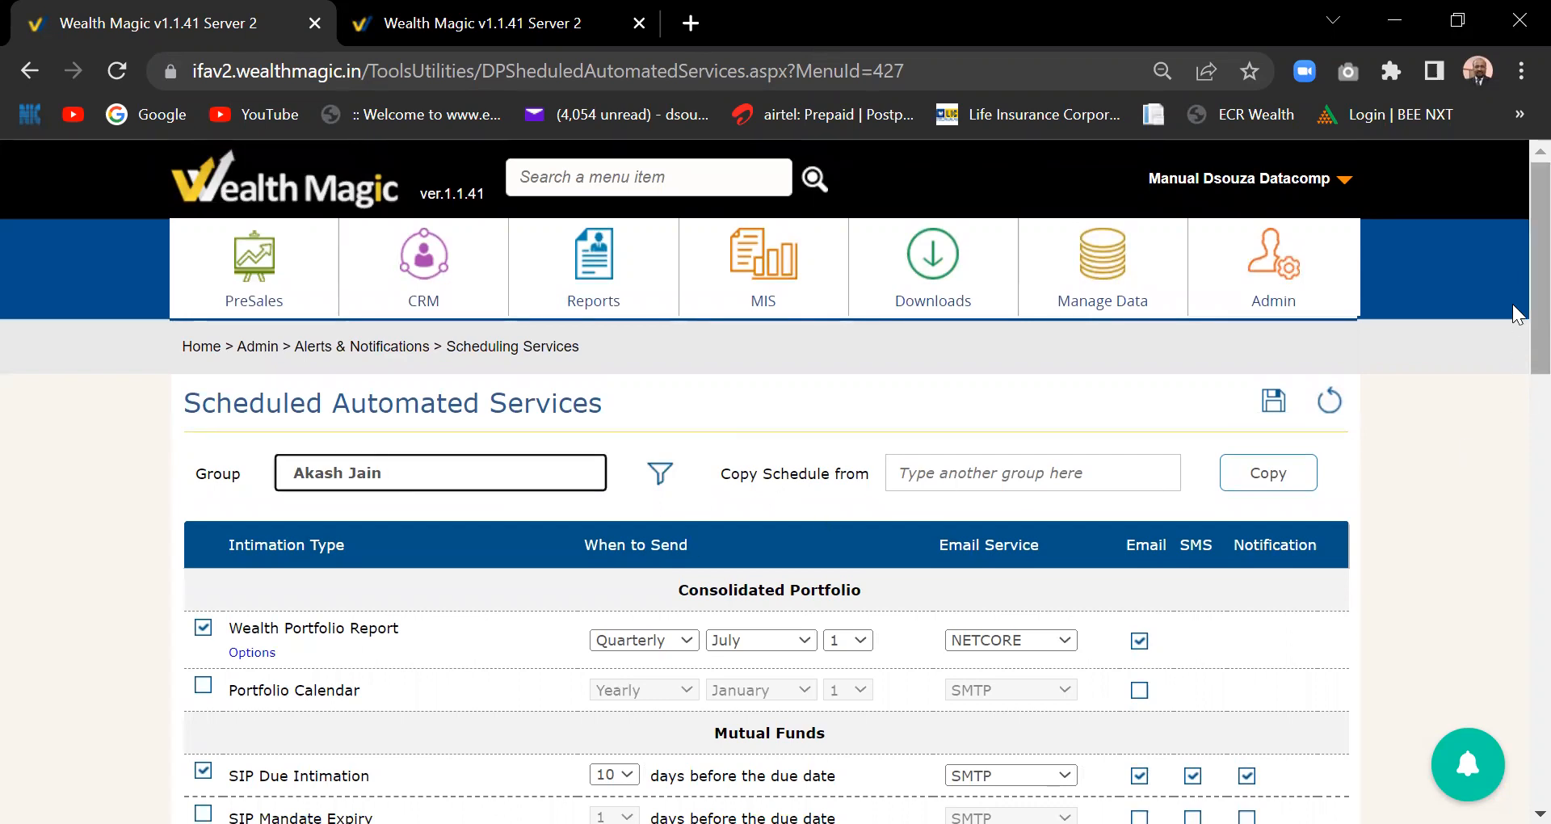
pyautogui.scroll(-1, 1513, 307)
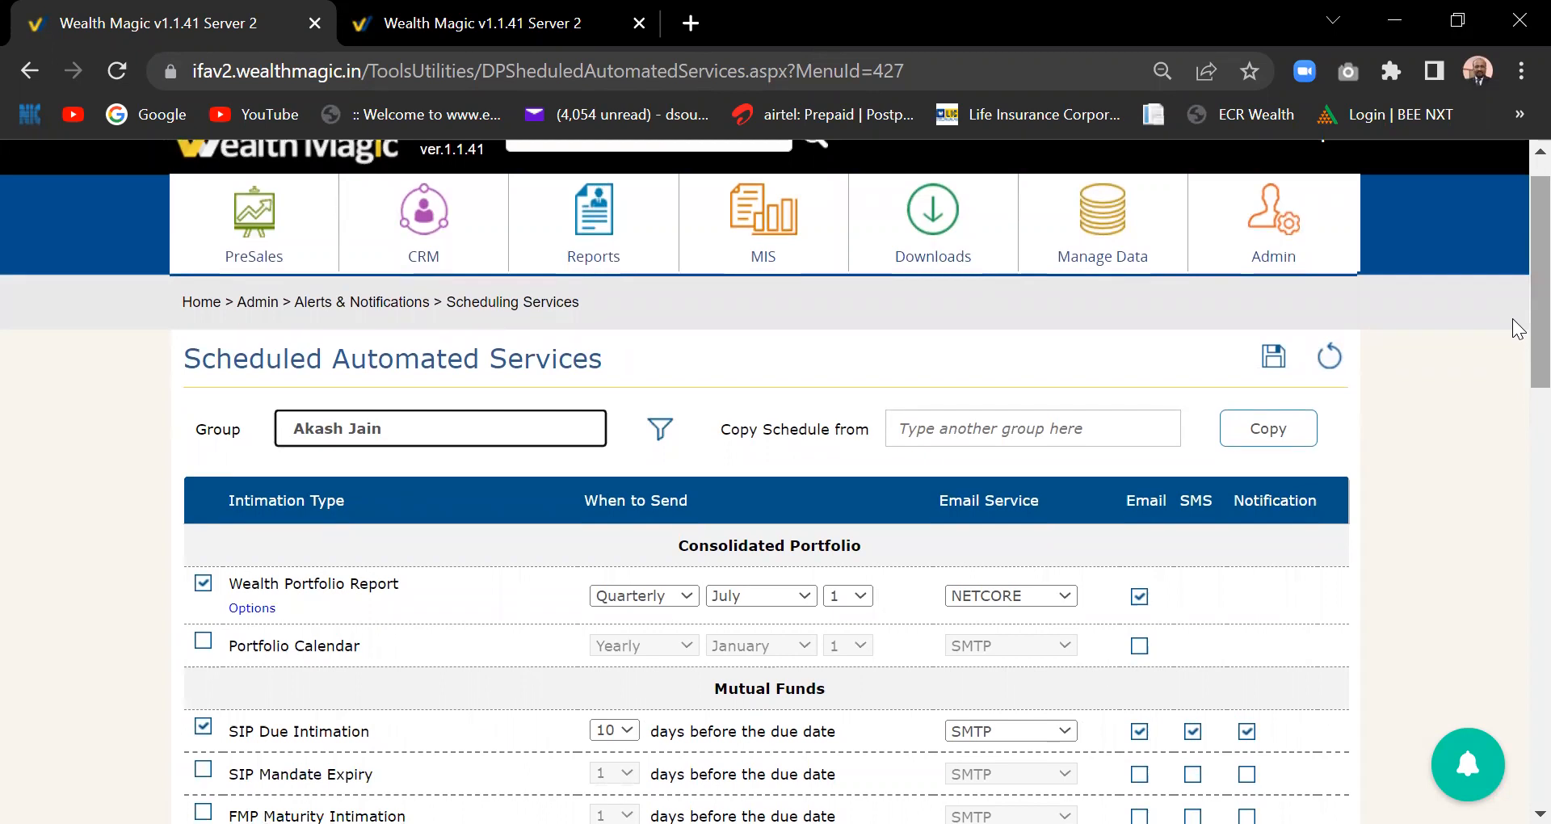
pyautogui.scroll(1, 1519, 311)
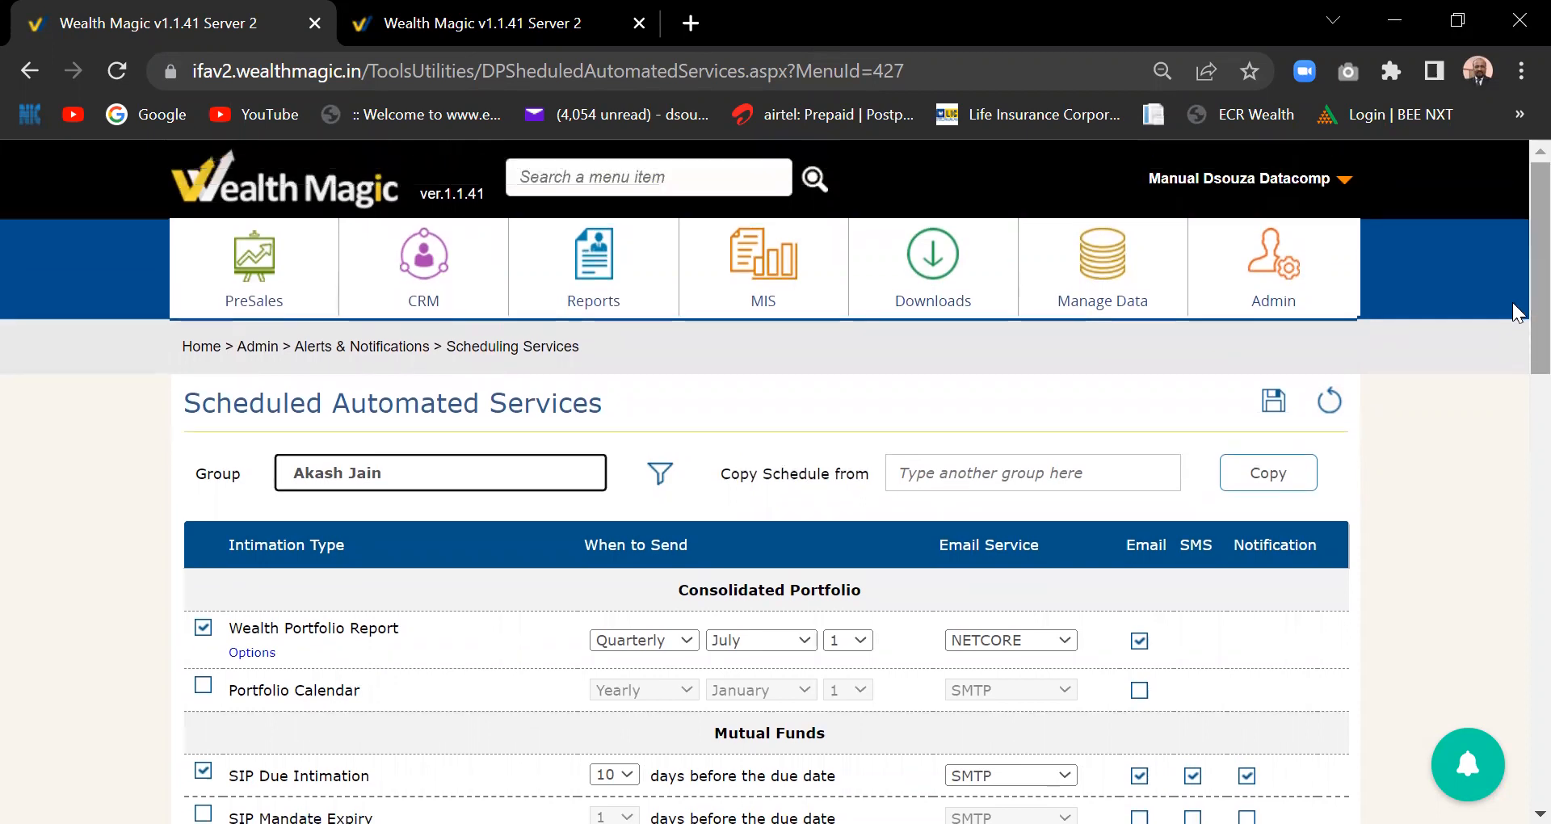
pyautogui.moveTo(1514, 364); pyautogui.dragTo(1519, 507)
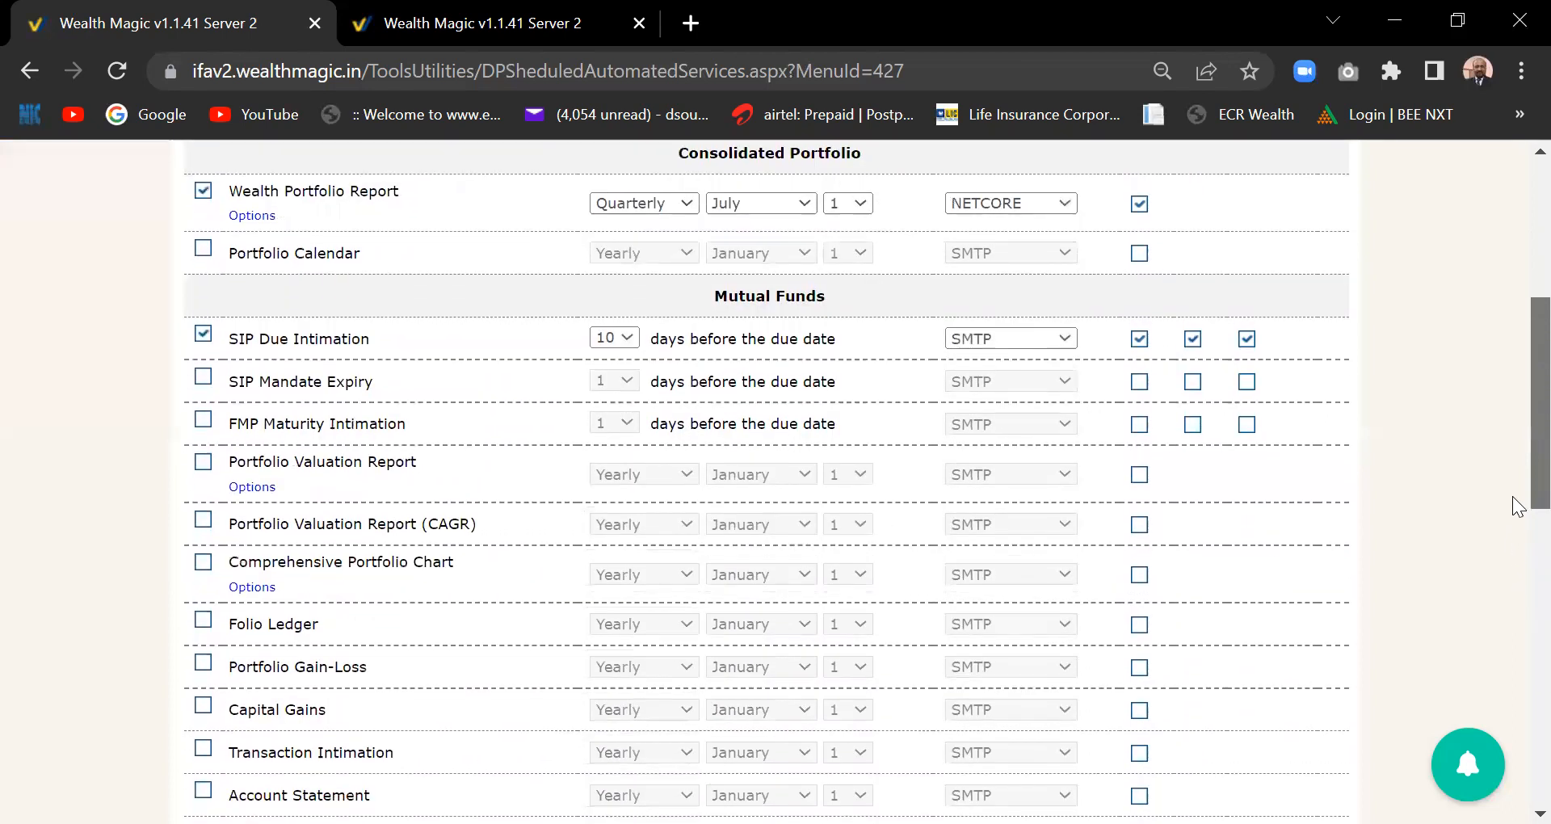
pyautogui.click(204, 336)
# - Save the scheduling changes and bring up the Admin menu
pyautogui.moveTo(1519, 501); pyautogui.dragTo(1511, 289)
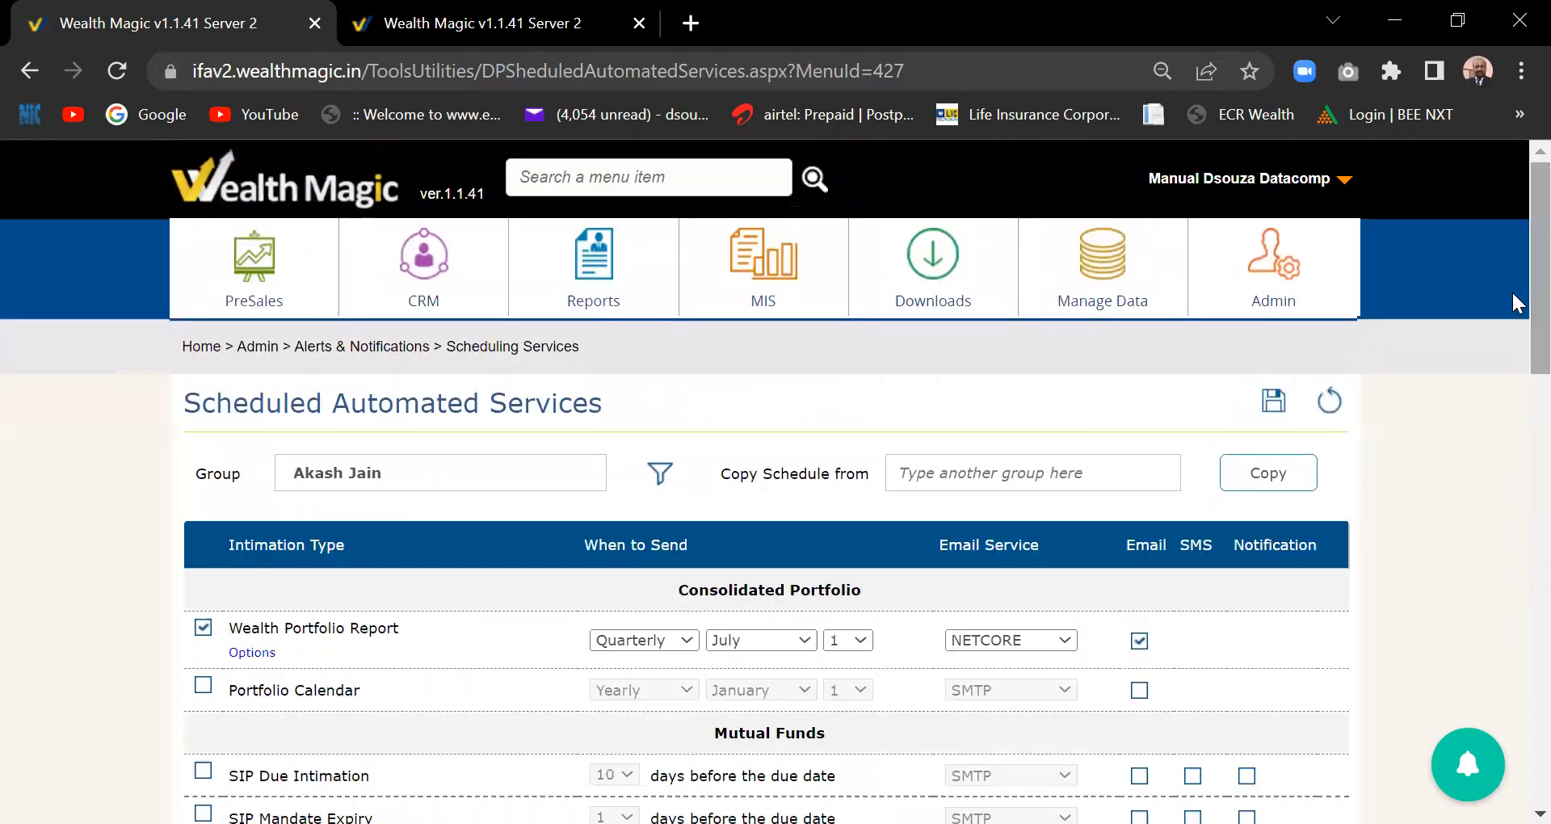
pyautogui.click(1270, 406)
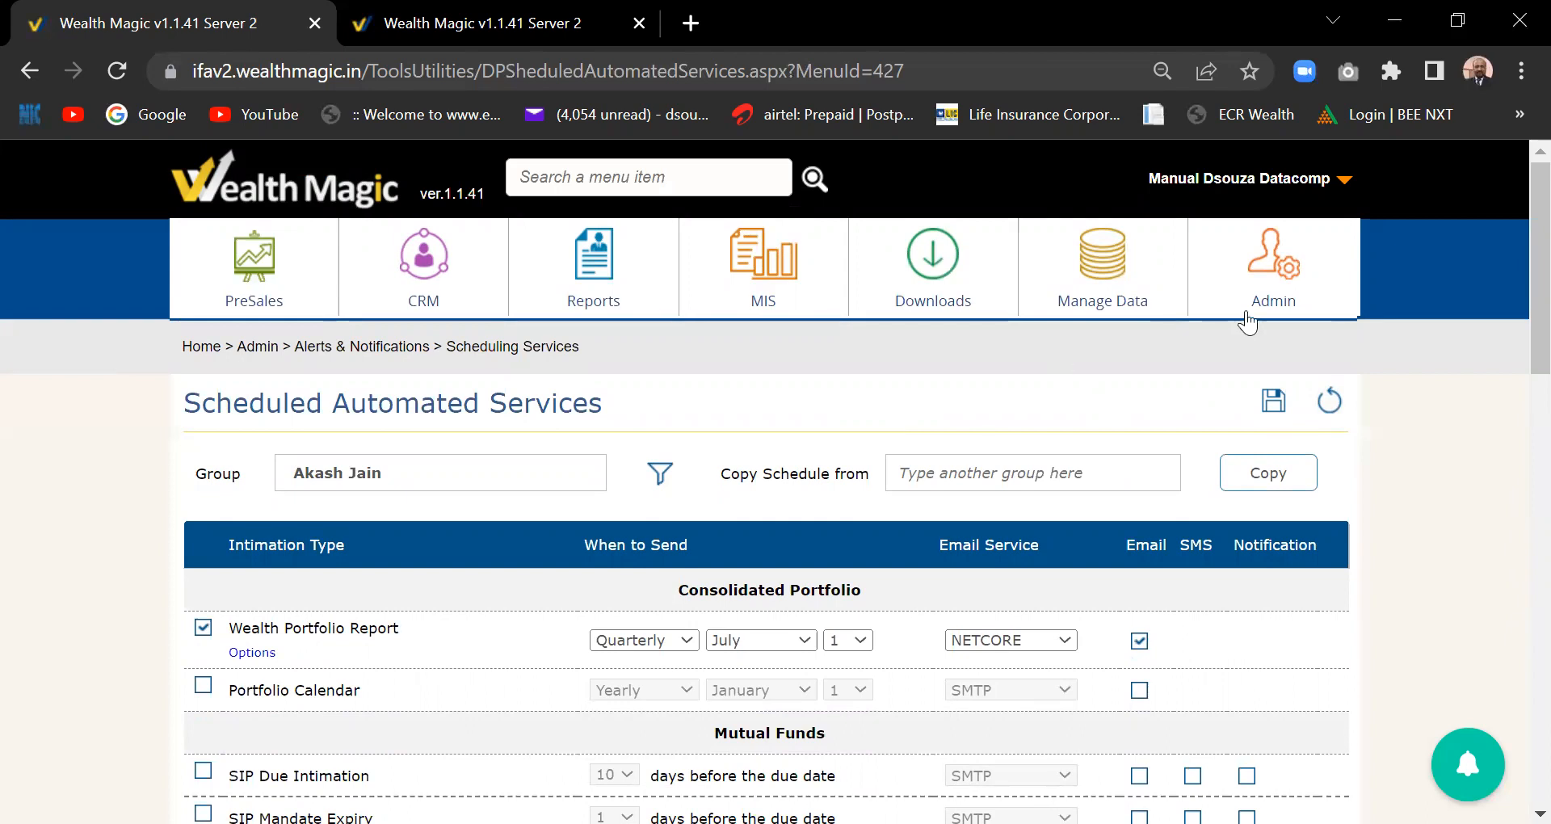
pyautogui.click(1278, 277)
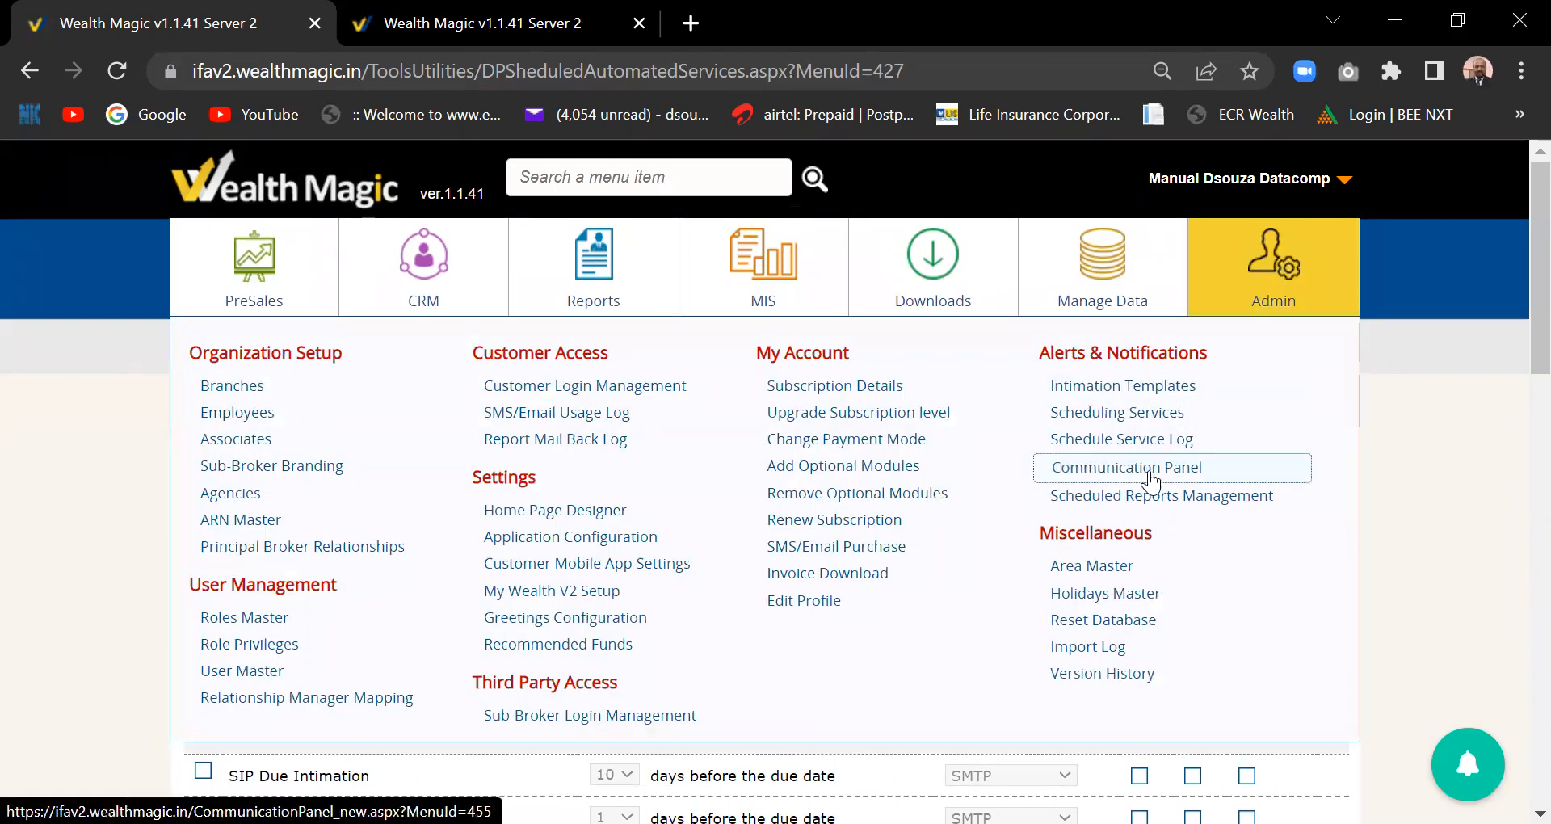
# - On Intimation Templates, load the Wealth Portfolio Report template, subject 'Your Wealth Portfolio at-a-glance'
pyautogui.click(1137, 391)
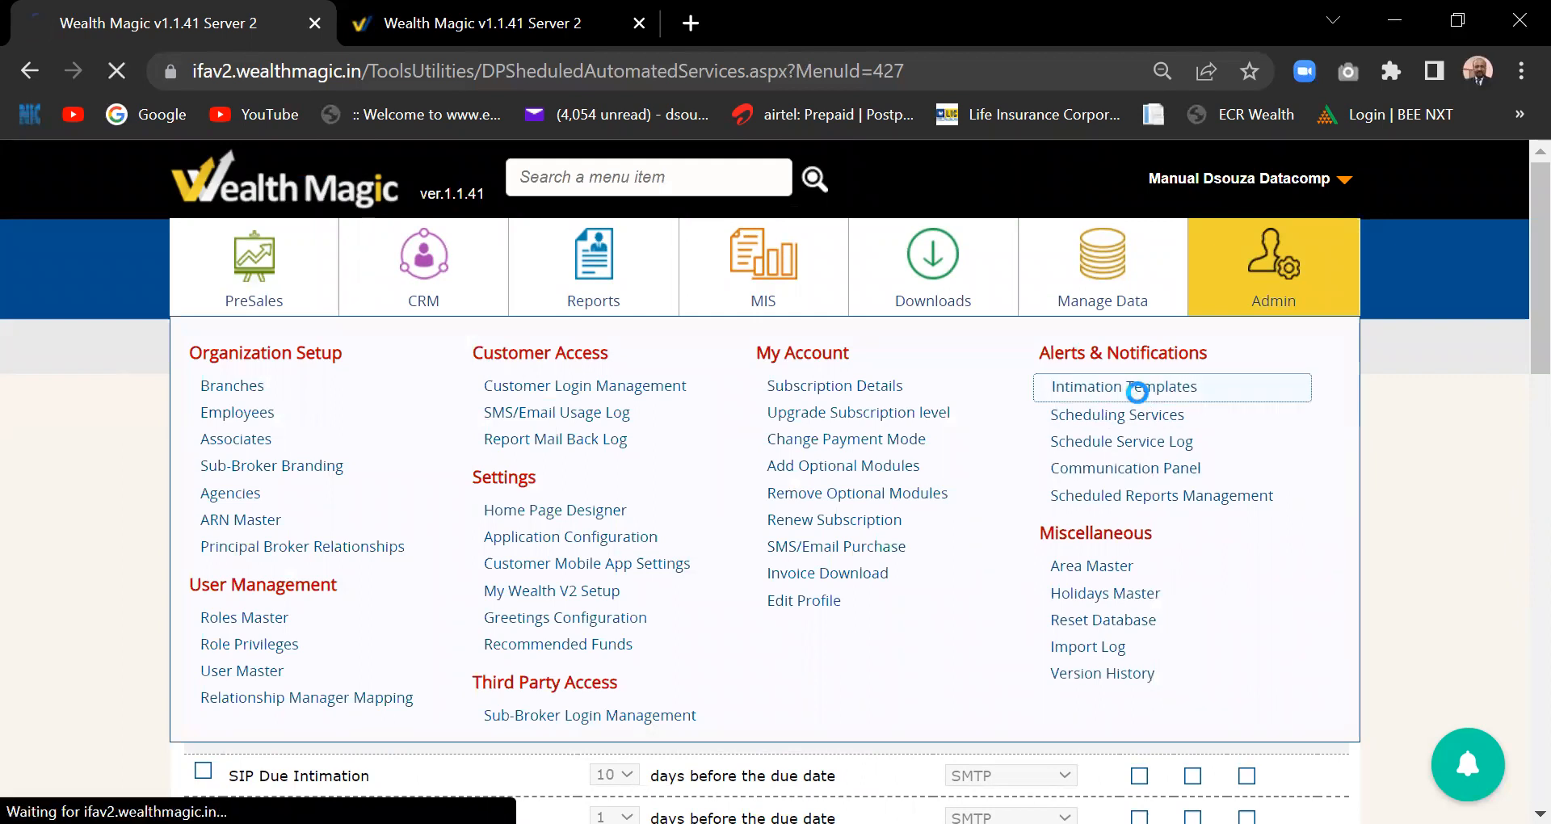
pyautogui.scroll(-1, 1517, 346)
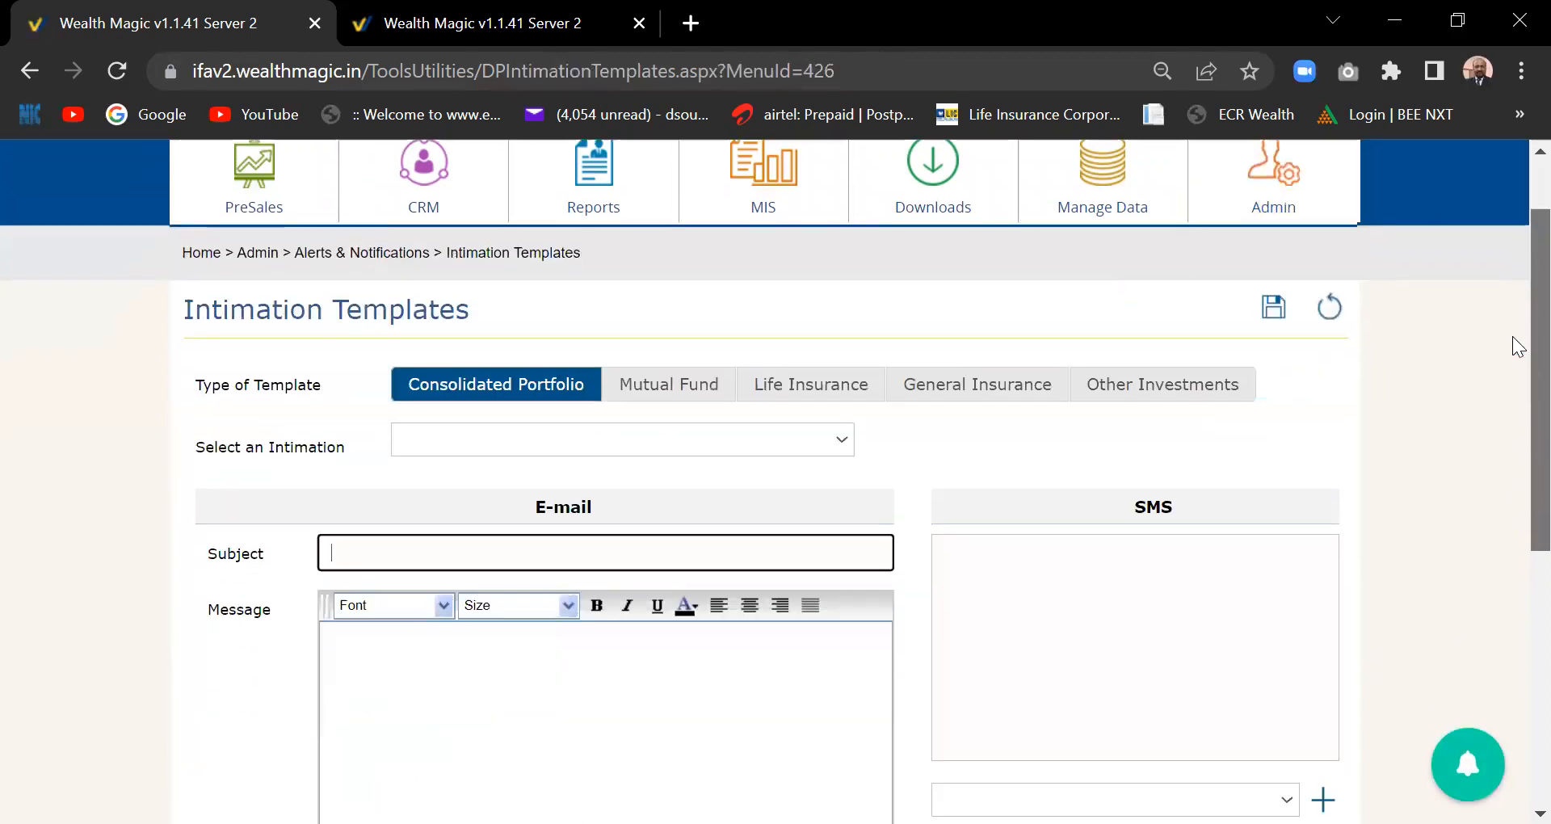
pyautogui.scroll(-2, 1518, 380)
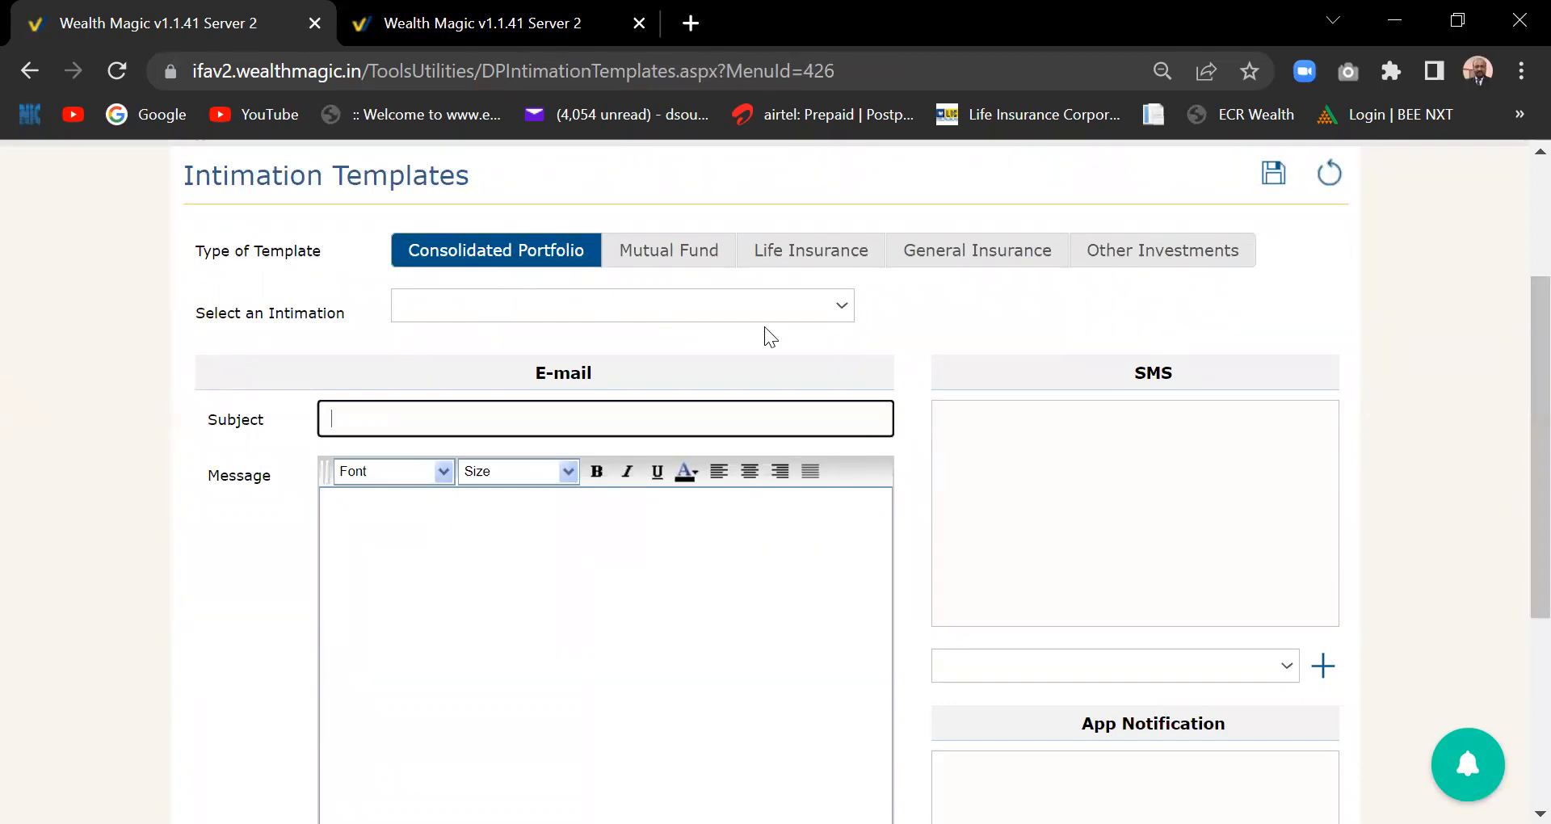
pyautogui.click(837, 309)
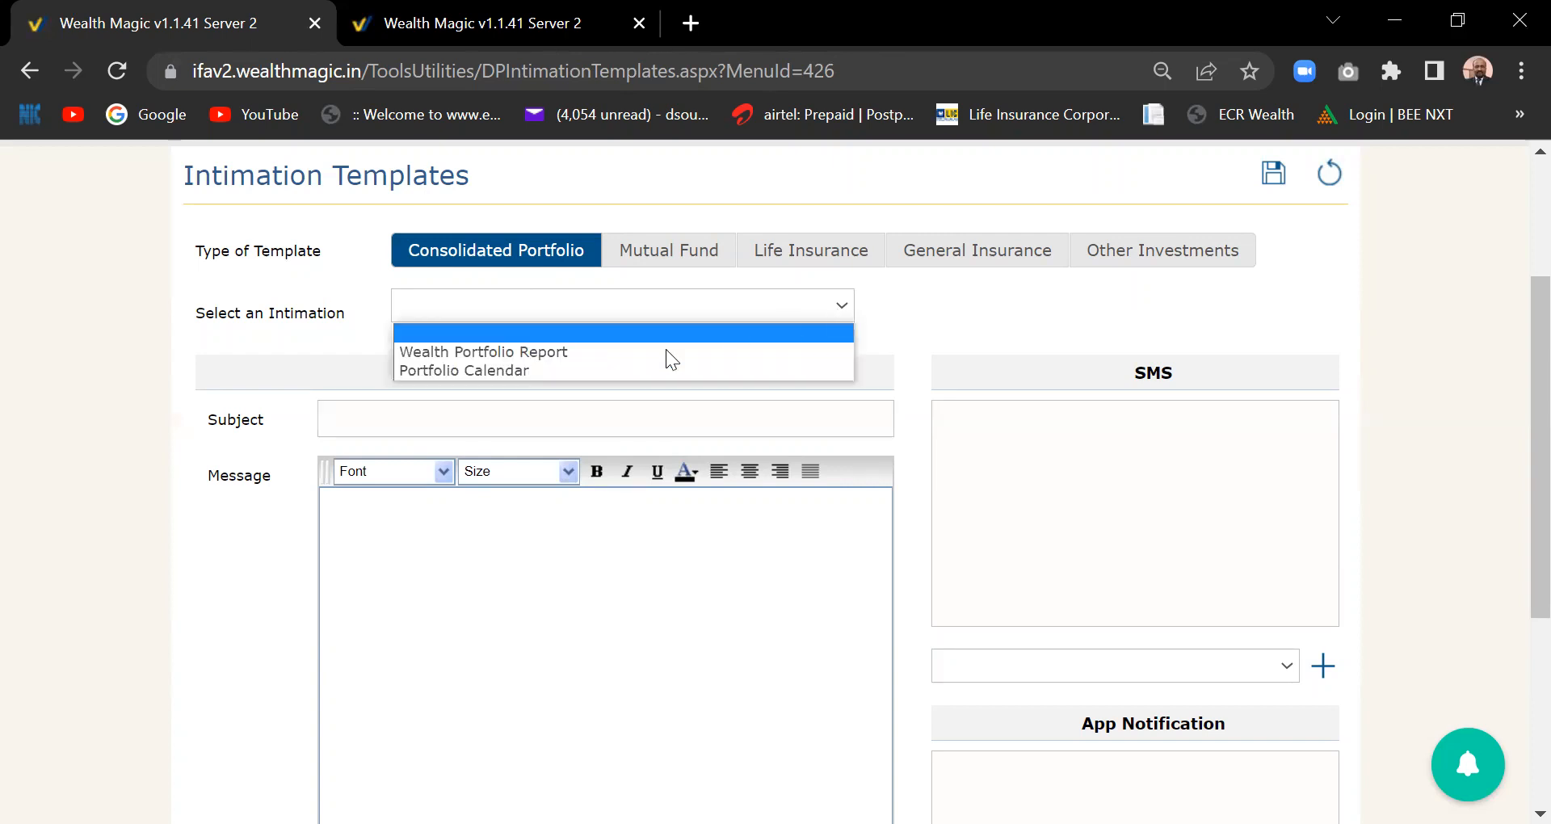
pyautogui.click(635, 352)
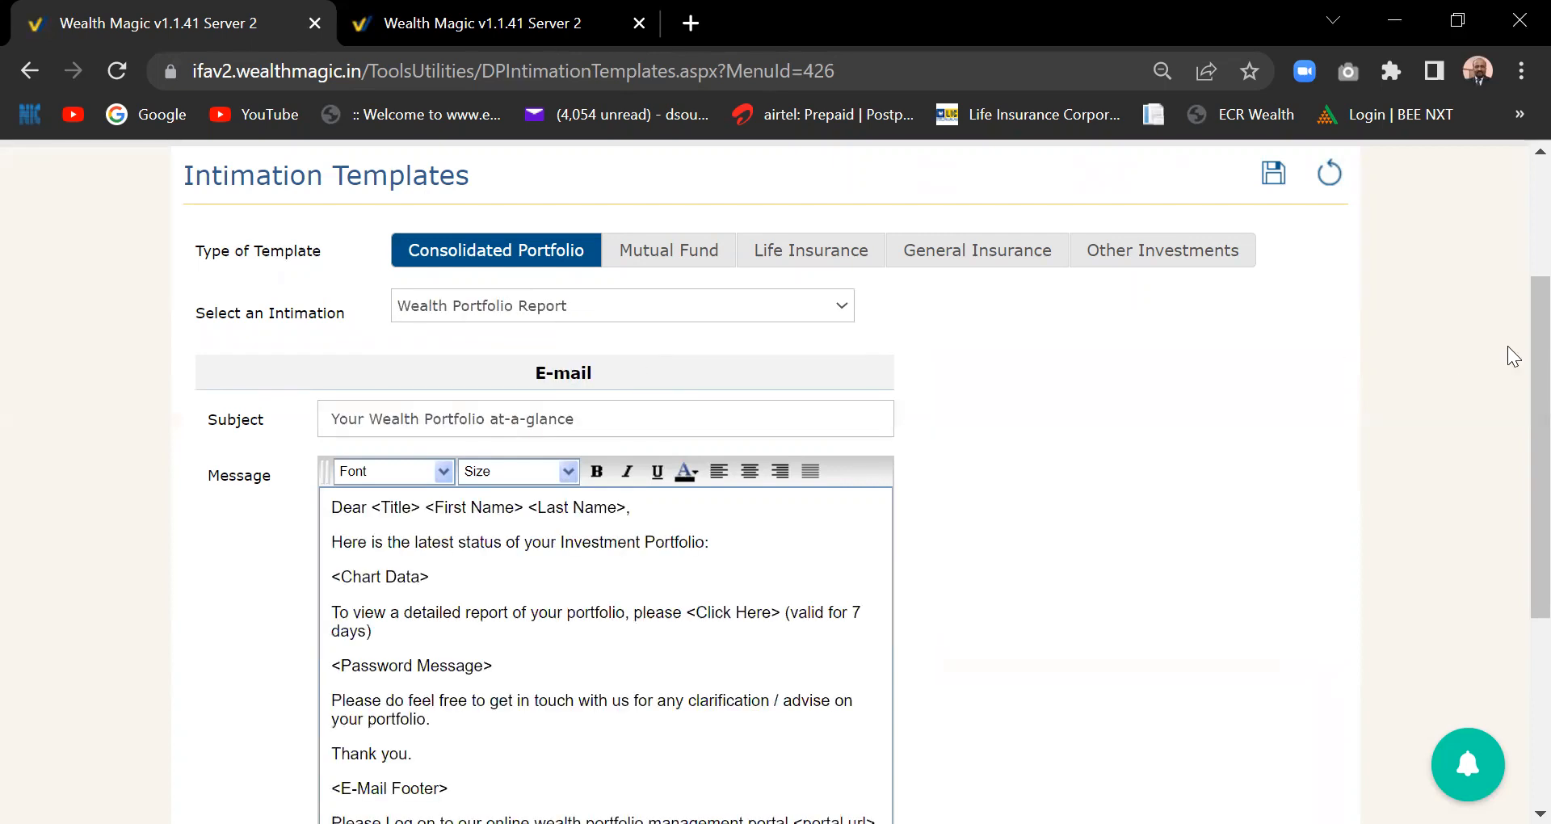
pyautogui.moveTo(1541, 356); pyautogui.dragTo(1541, 501)
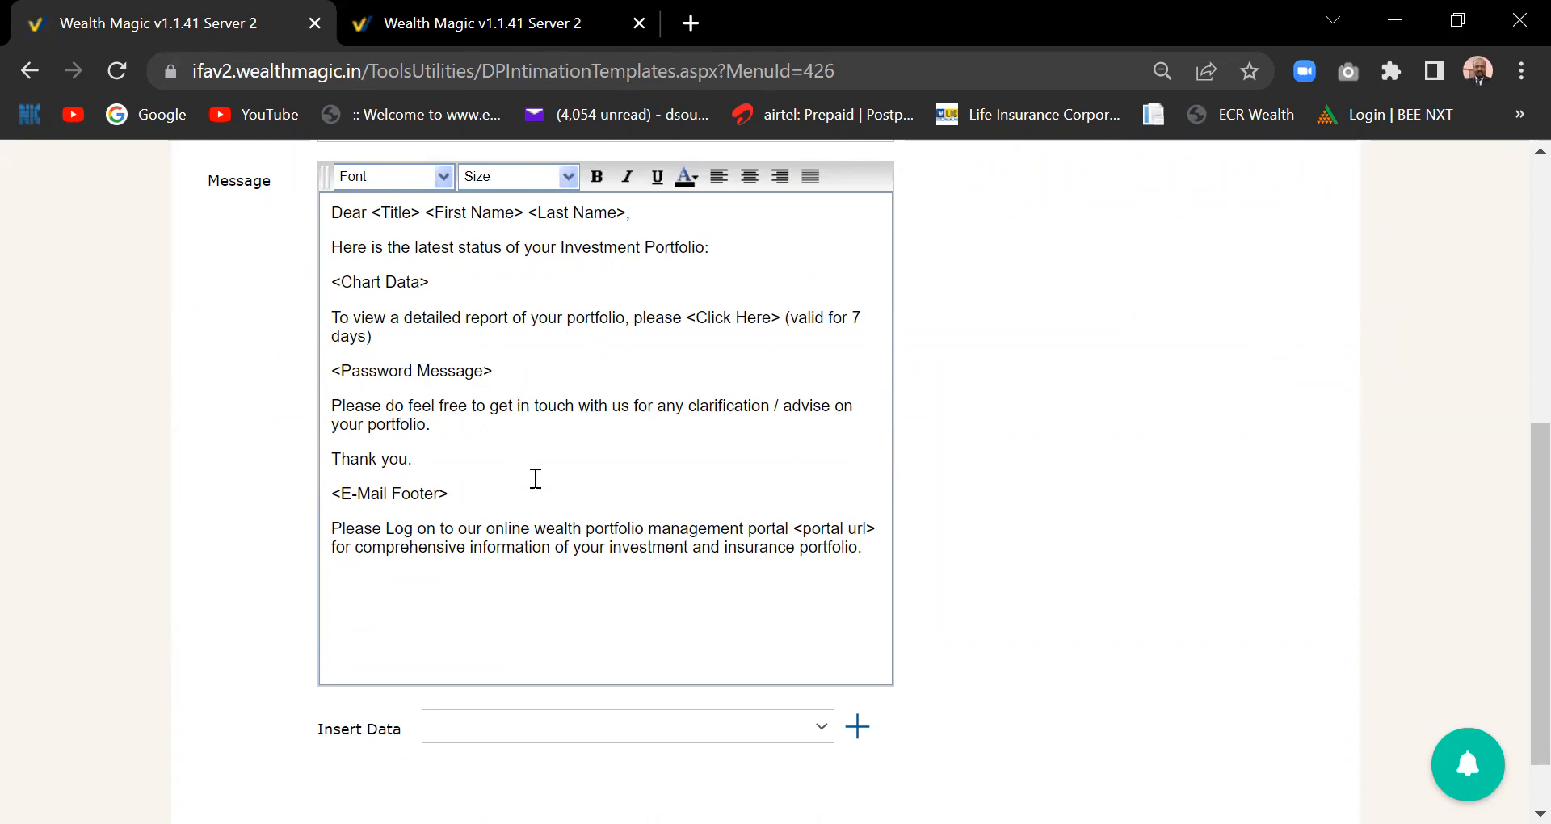
pyautogui.scroll(7, 535, 478)
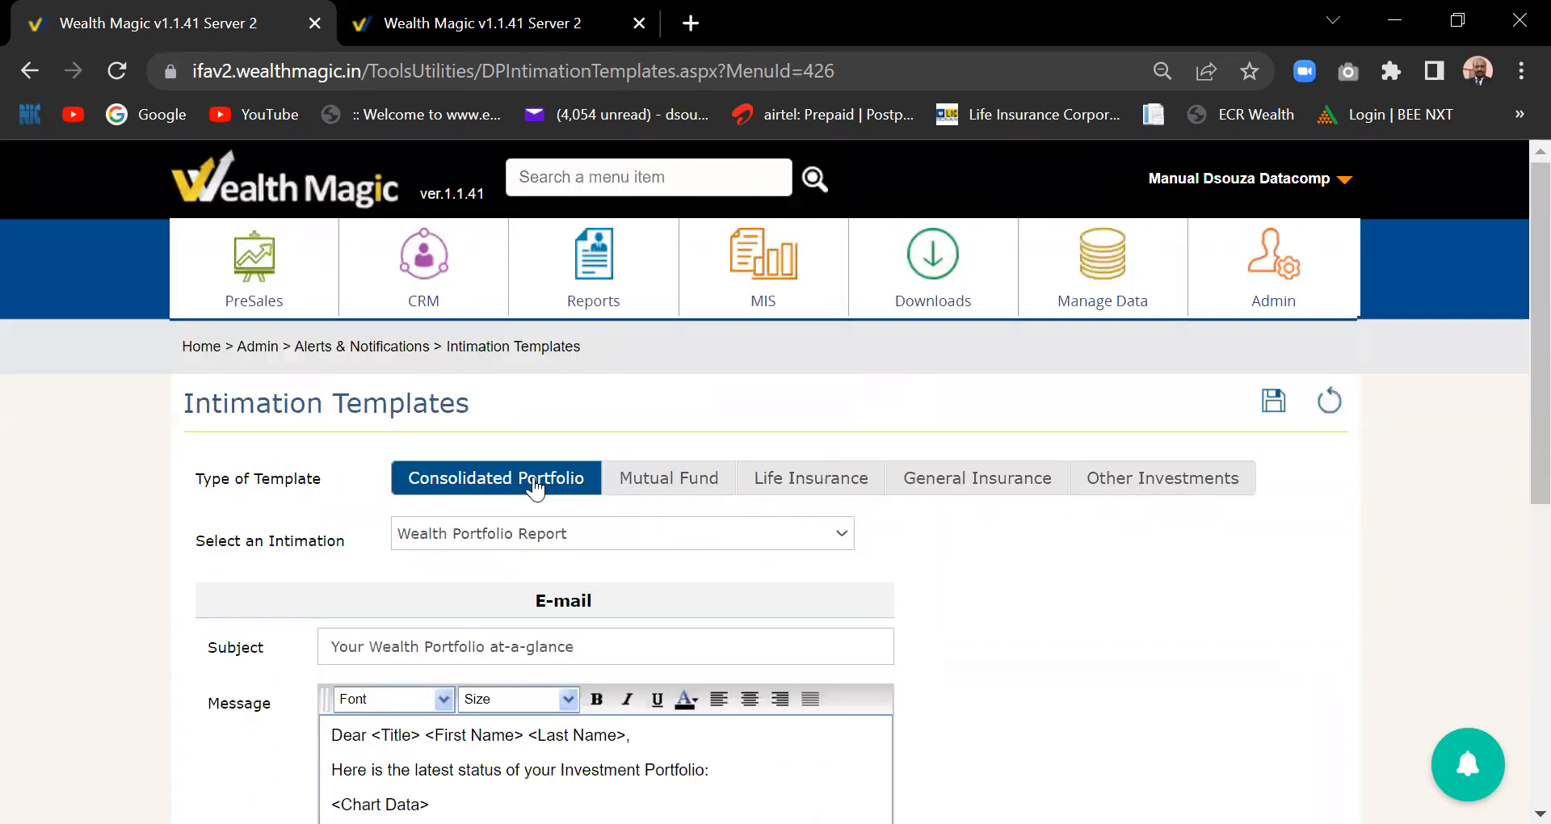
# - Load the Mutual Fund SIP Due Intimation template, subject 'SIP Due on <DueDate>'
pyautogui.click(656, 479)
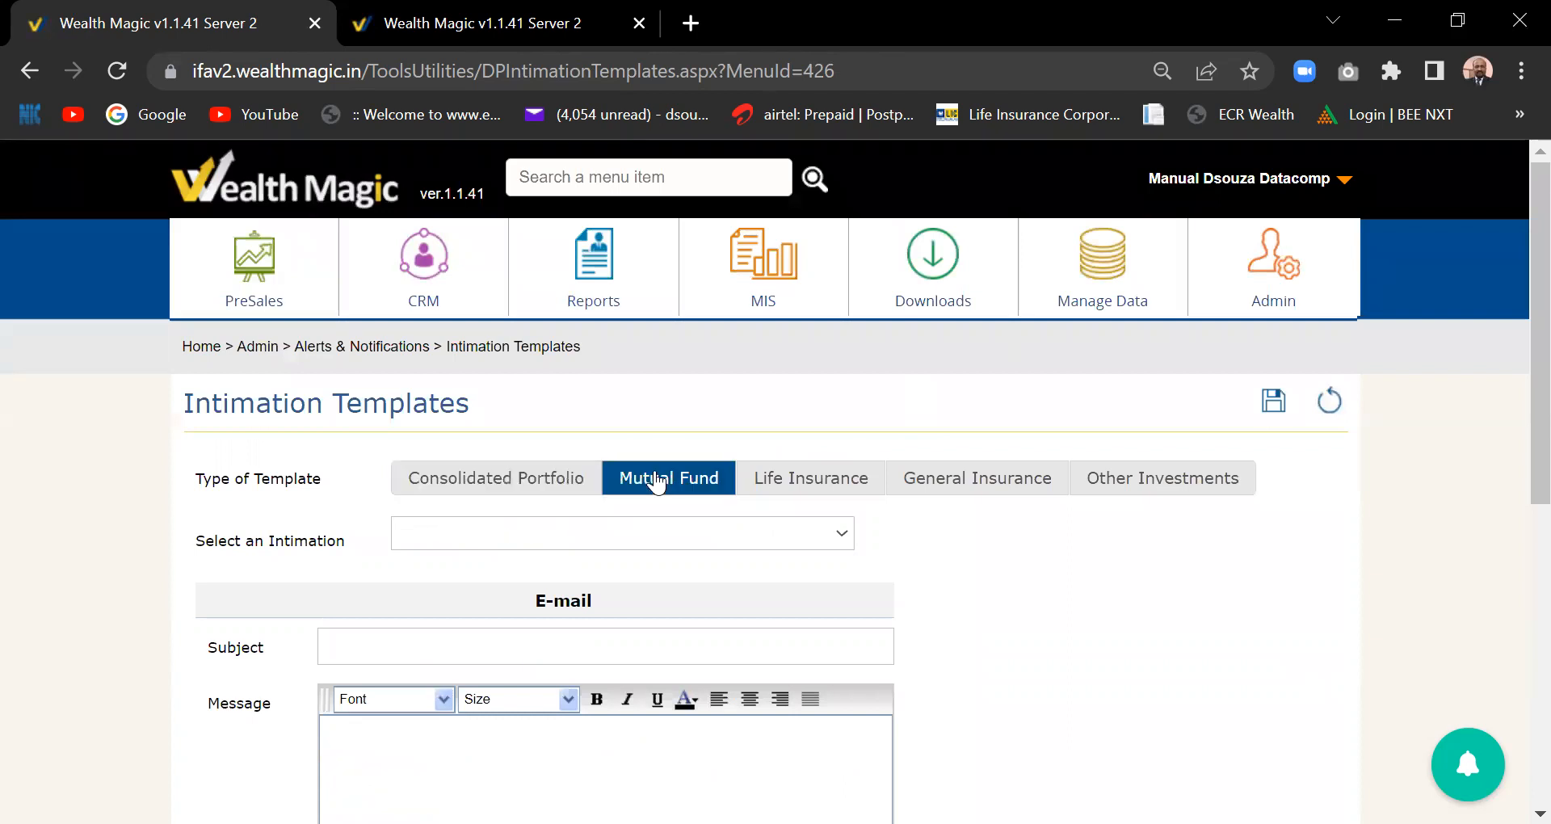
pyautogui.click(845, 533)
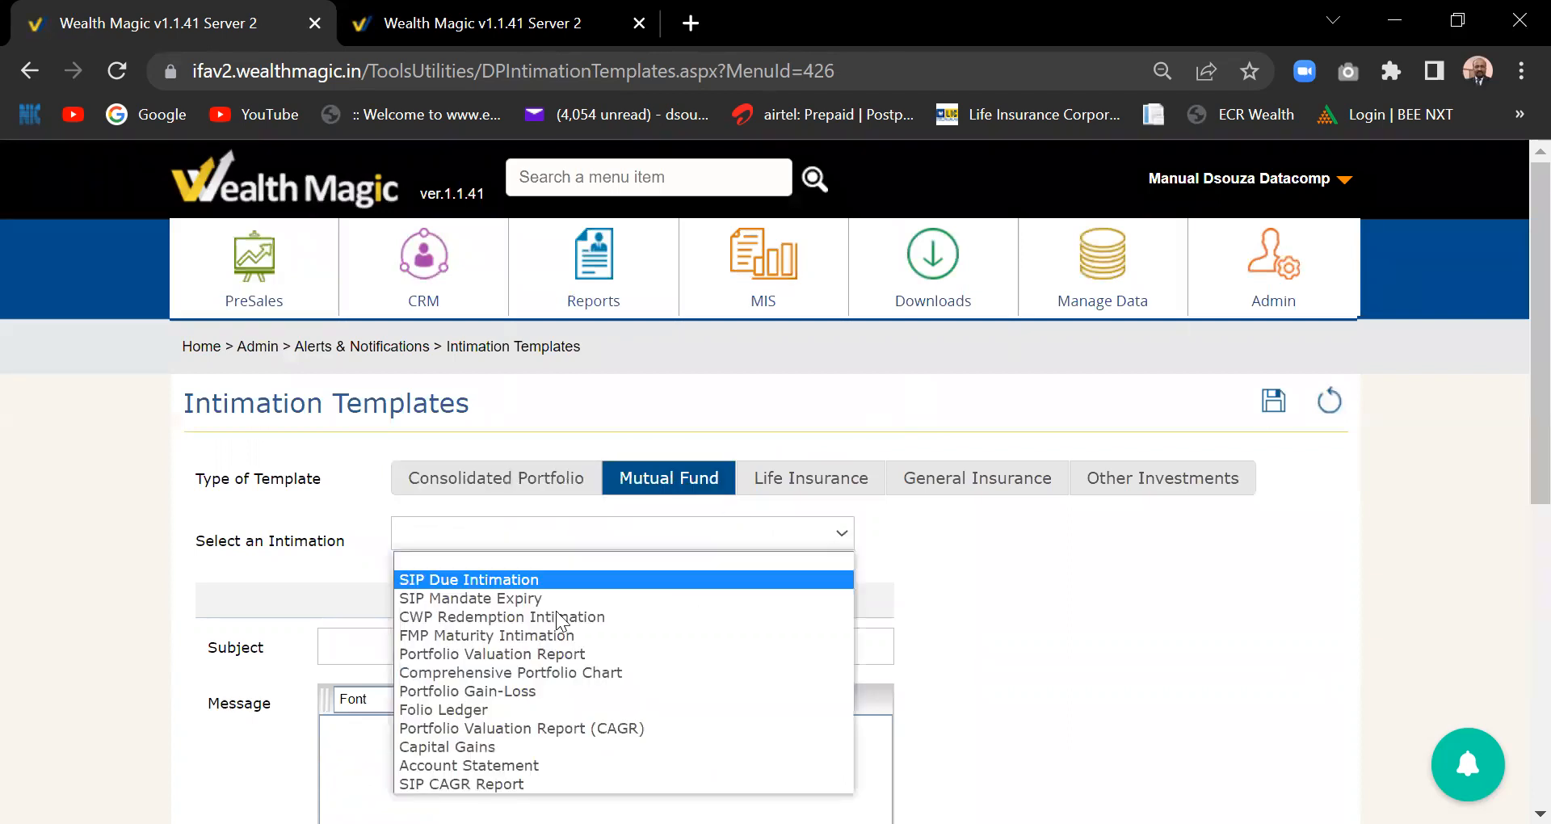
pyautogui.click(521, 582)
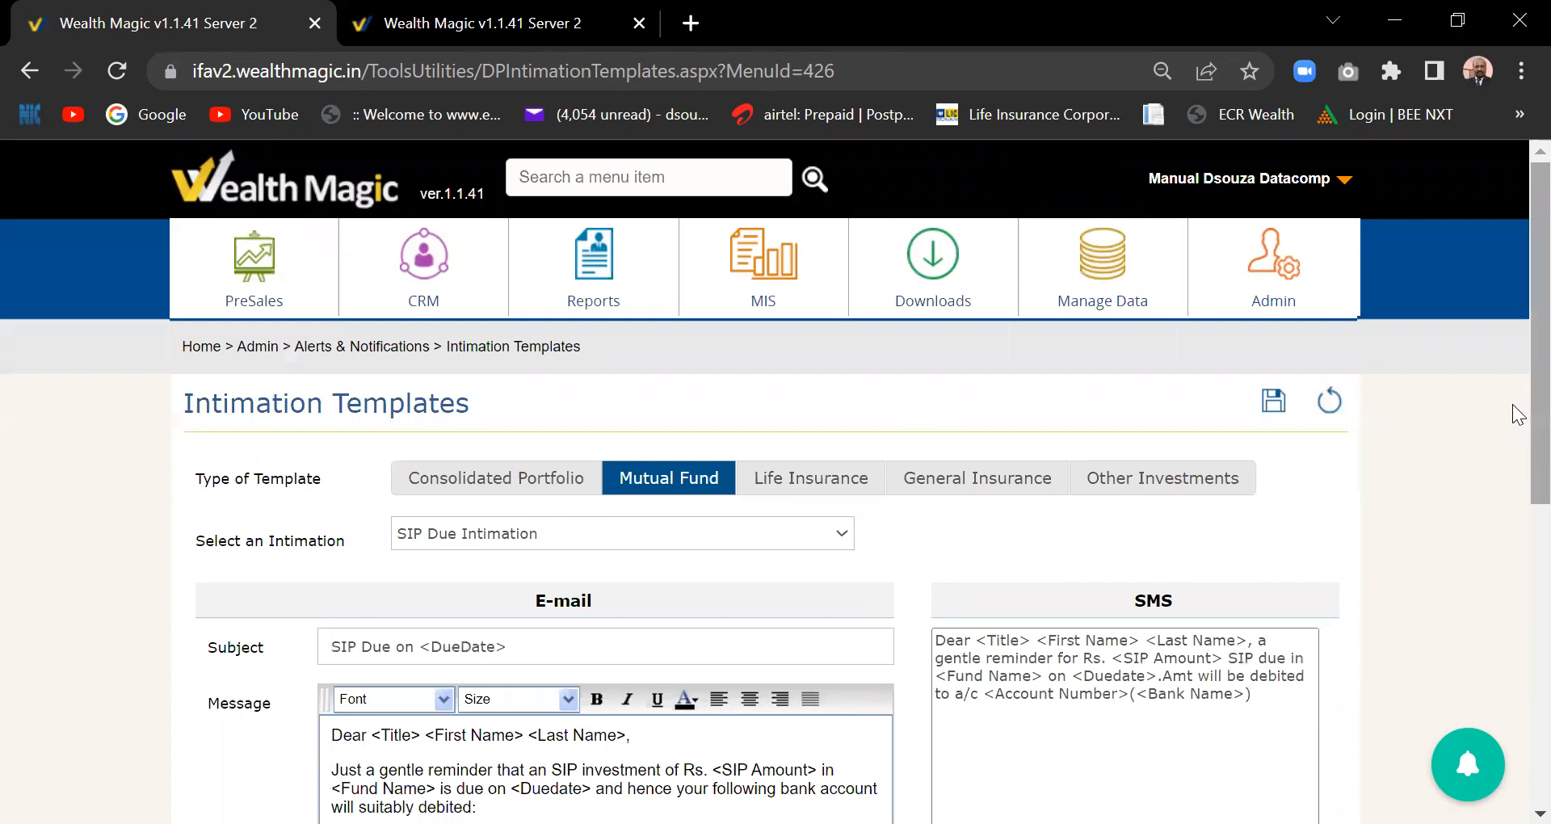
pyautogui.moveTo(1532, 414); pyautogui.dragTo(1517, 597)
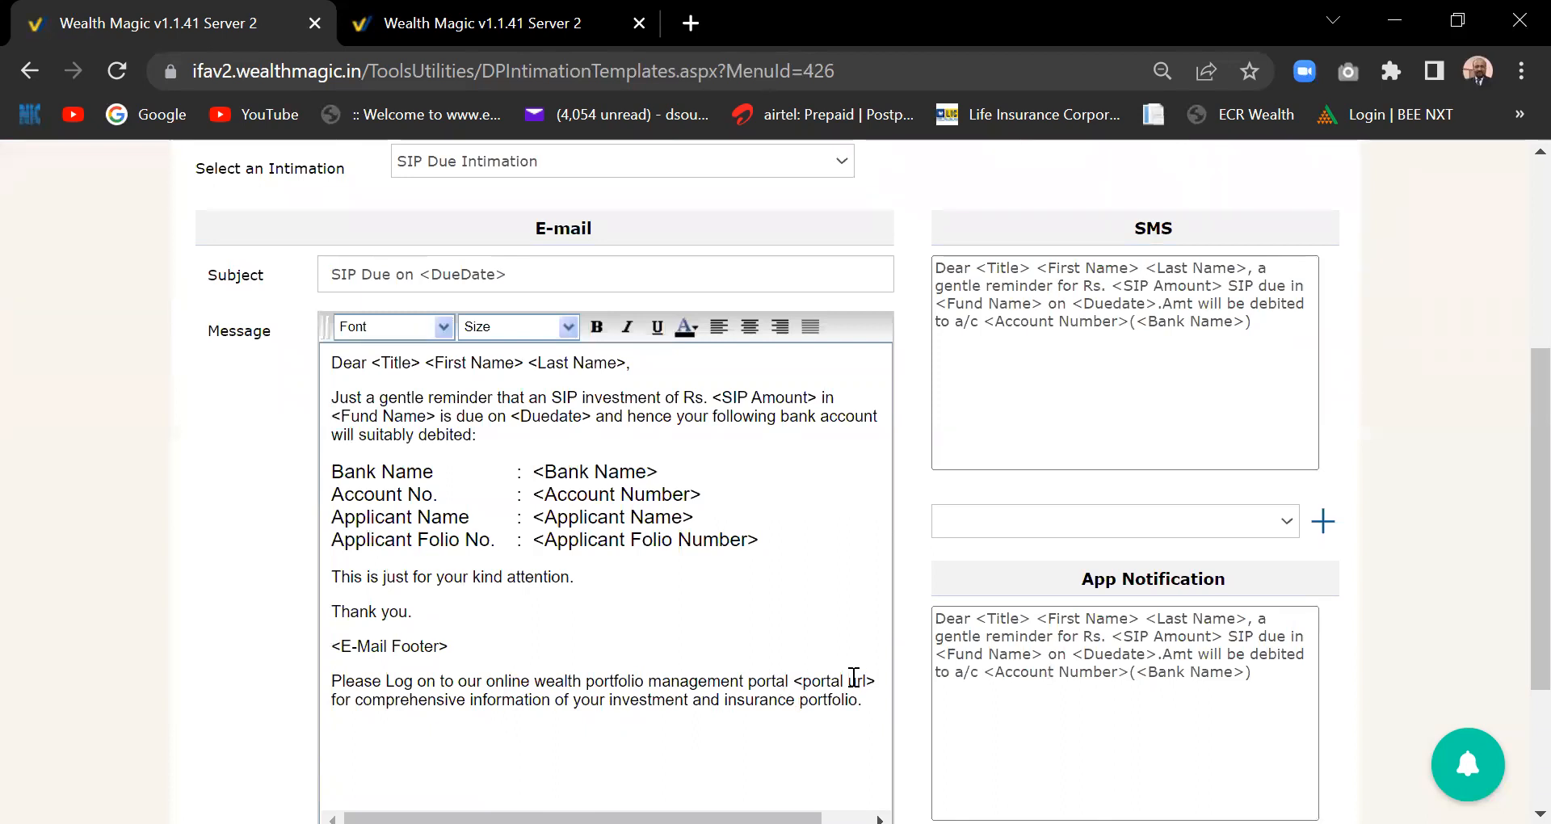
# - Trim the message's final portal sentence back to 'Please Log on'
pyautogui.click(866, 699)
pyautogui.press('BackSpace')
pyautogui.press('BackSpace')
pyautogui.press('BackSpace')
pyautogui.press('BackSpace')
pyautogui.press('BackSpace')
pyautogui.press('BackSpace')
pyautogui.press('BackSpace')
pyautogui.press('BackSpace')
pyautogui.press('BackSpace')
pyautogui.press('BackSpace')
pyautogui.press('BackSpace')
pyautogui.press('BackSpace')
pyautogui.press('BackSpace')
pyautogui.press('BackSpace')
pyautogui.press('BackSpace')
pyautogui.press('BackSpace')
pyautogui.press('BackSpace')
pyautogui.press('BackSpace')
pyautogui.press('BackSpace')
pyautogui.press('BackSpace')
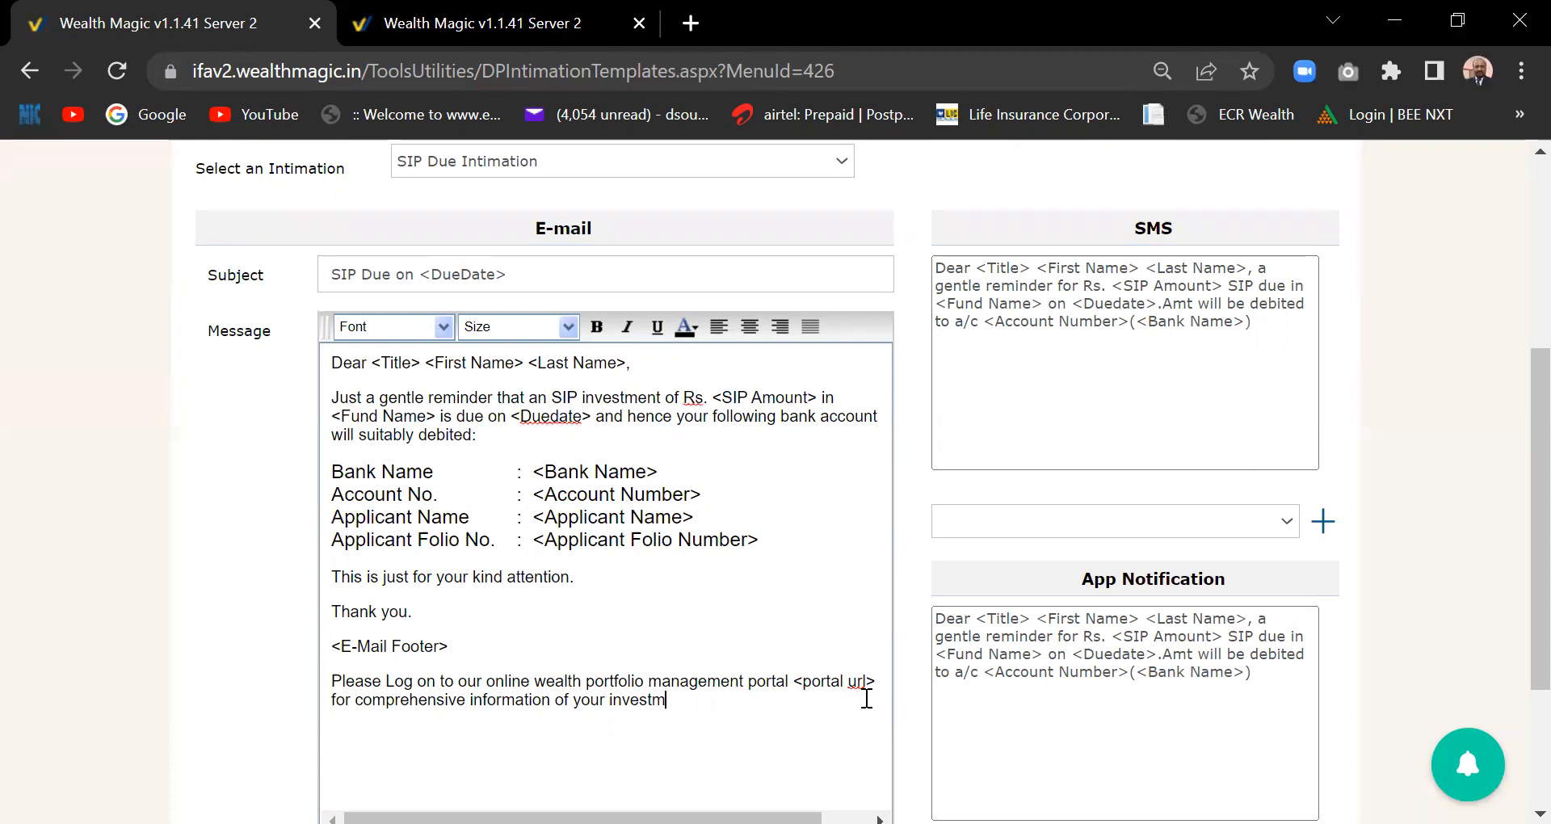
pyautogui.press('BackSpace')
pyautogui.press('BackSpace')
pyautogui.press('BackSpace')
pyautogui.press('BackSpace')
pyautogui.press('BackSpace')
pyautogui.press('BackSpace')
pyautogui.press('BackSpace')
pyautogui.press('BackSpace')
pyautogui.press('BackSpace')
pyautogui.press('BackSpace')
pyautogui.press('BackSpace')
pyautogui.press('BackSpace')
pyautogui.press('BackSpace')
pyautogui.press('BackSpace')
pyautogui.press('BackSpace')
pyautogui.press('BackSpace')
pyautogui.press('BackSpace')
pyautogui.press('BackSpace')
pyautogui.press('BackSpace')
pyautogui.press('BackSpace')
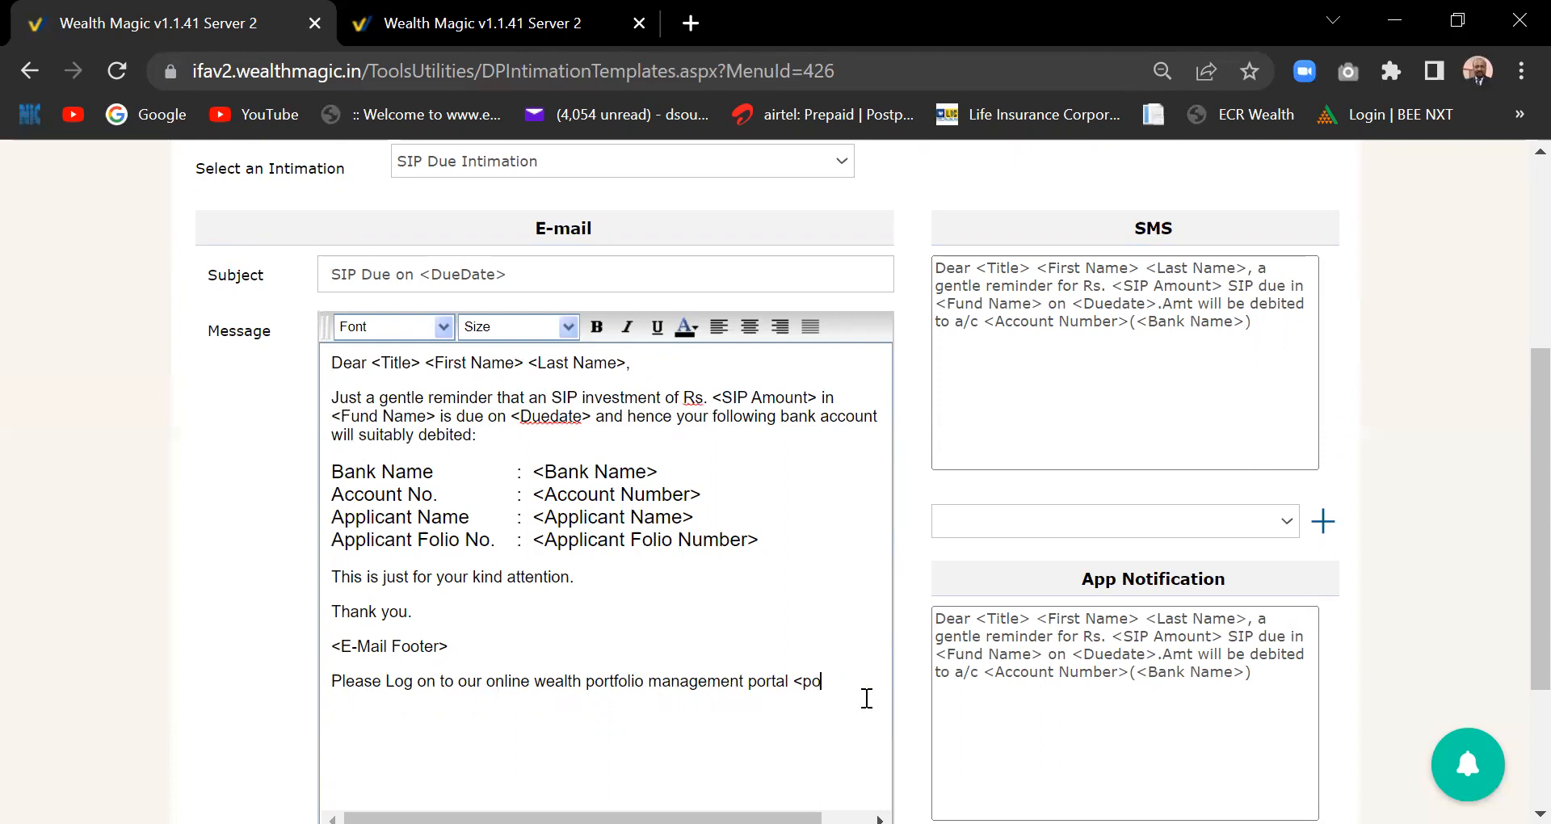
pyautogui.press('BackSpace')
pyautogui.press('BackSpace')
pyautogui.press('BackSpace')
pyautogui.press('BackSpace')
pyautogui.press('BackSpace')
pyautogui.press('BackSpace')
pyautogui.press('BackSpace')
pyautogui.press('BackSpace')
pyautogui.press('BackSpace')
pyautogui.press('BackSpace')
pyautogui.press('BackSpace')
pyautogui.press('BackSpace')
pyautogui.press('BackSpace')
pyautogui.press('BackSpace')
pyautogui.press('BackSpace')
pyautogui.press('BackSpace')
pyautogui.press('BackSpace')
pyautogui.press('BackSpace')
pyautogui.press('BackSpace')
pyautogui.press('BackSpace')
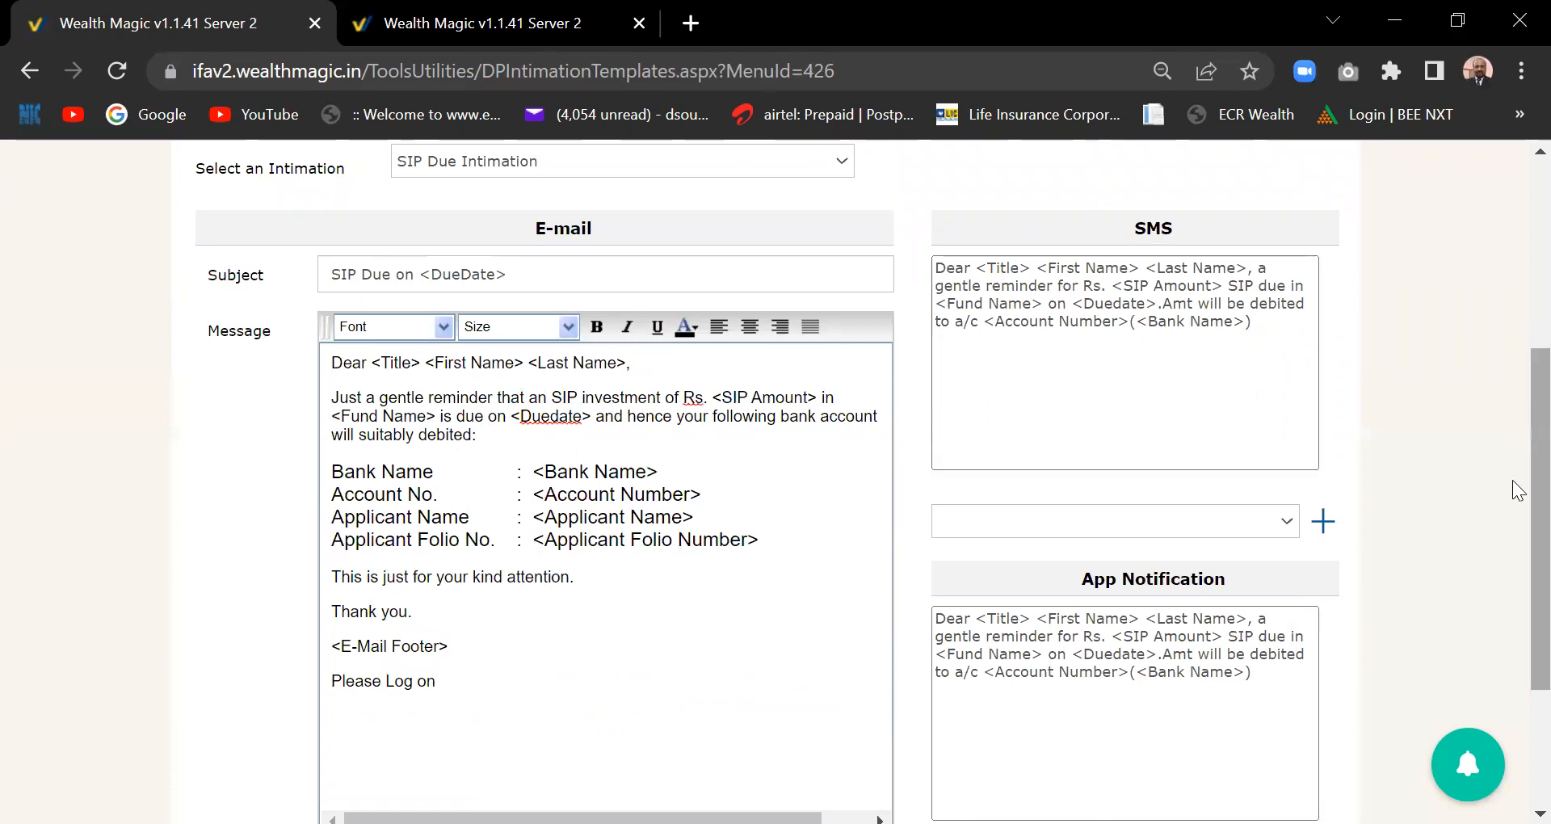
pyautogui.scroll(2, 1518, 420)
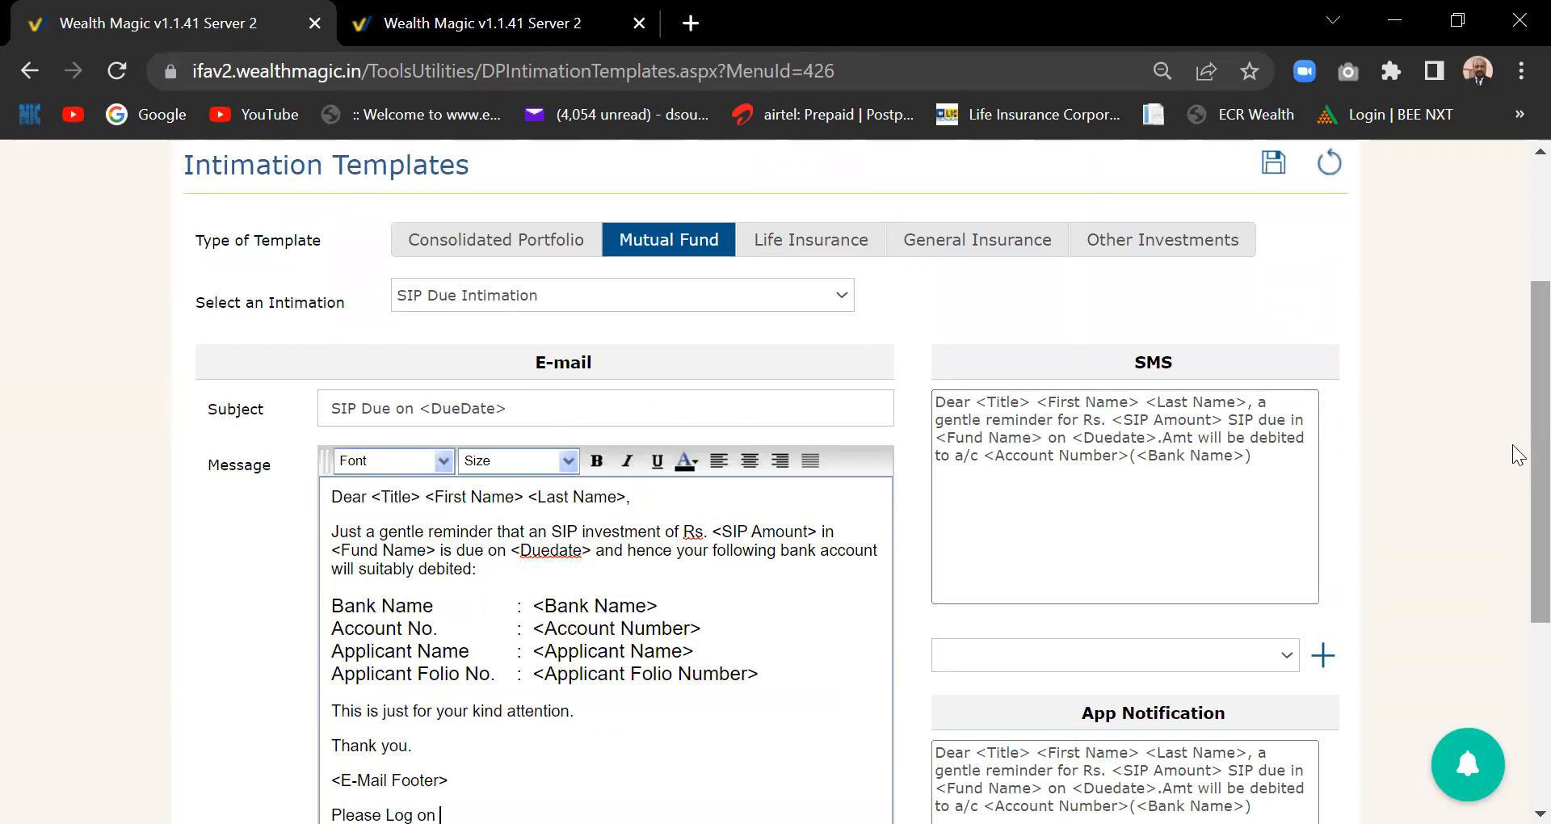
pyautogui.scroll(-3, 1518, 457)
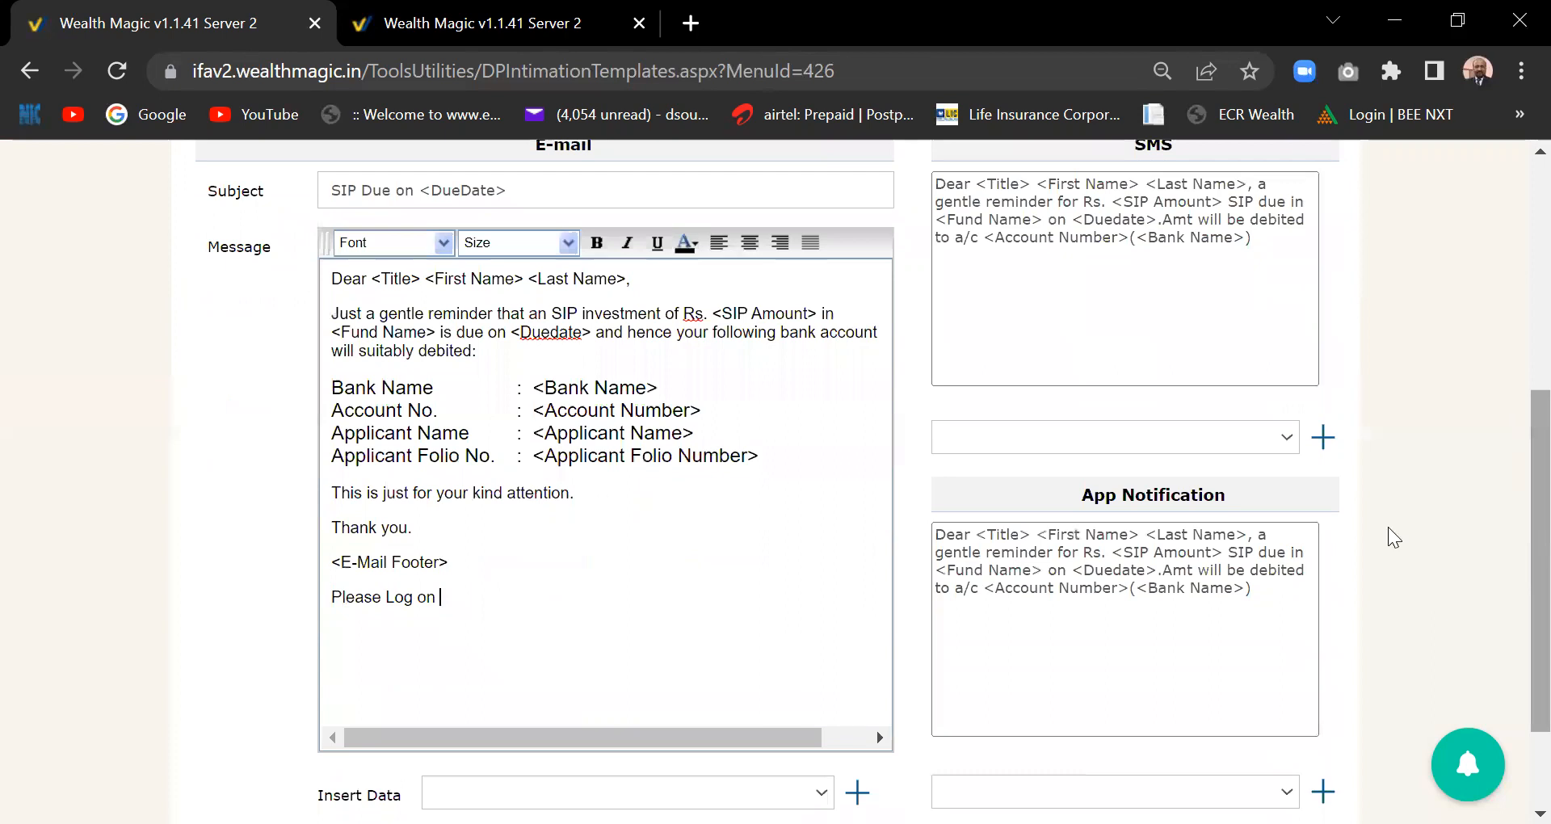
pyautogui.moveTo(1534, 582); pyautogui.dragTo(1534, 422)
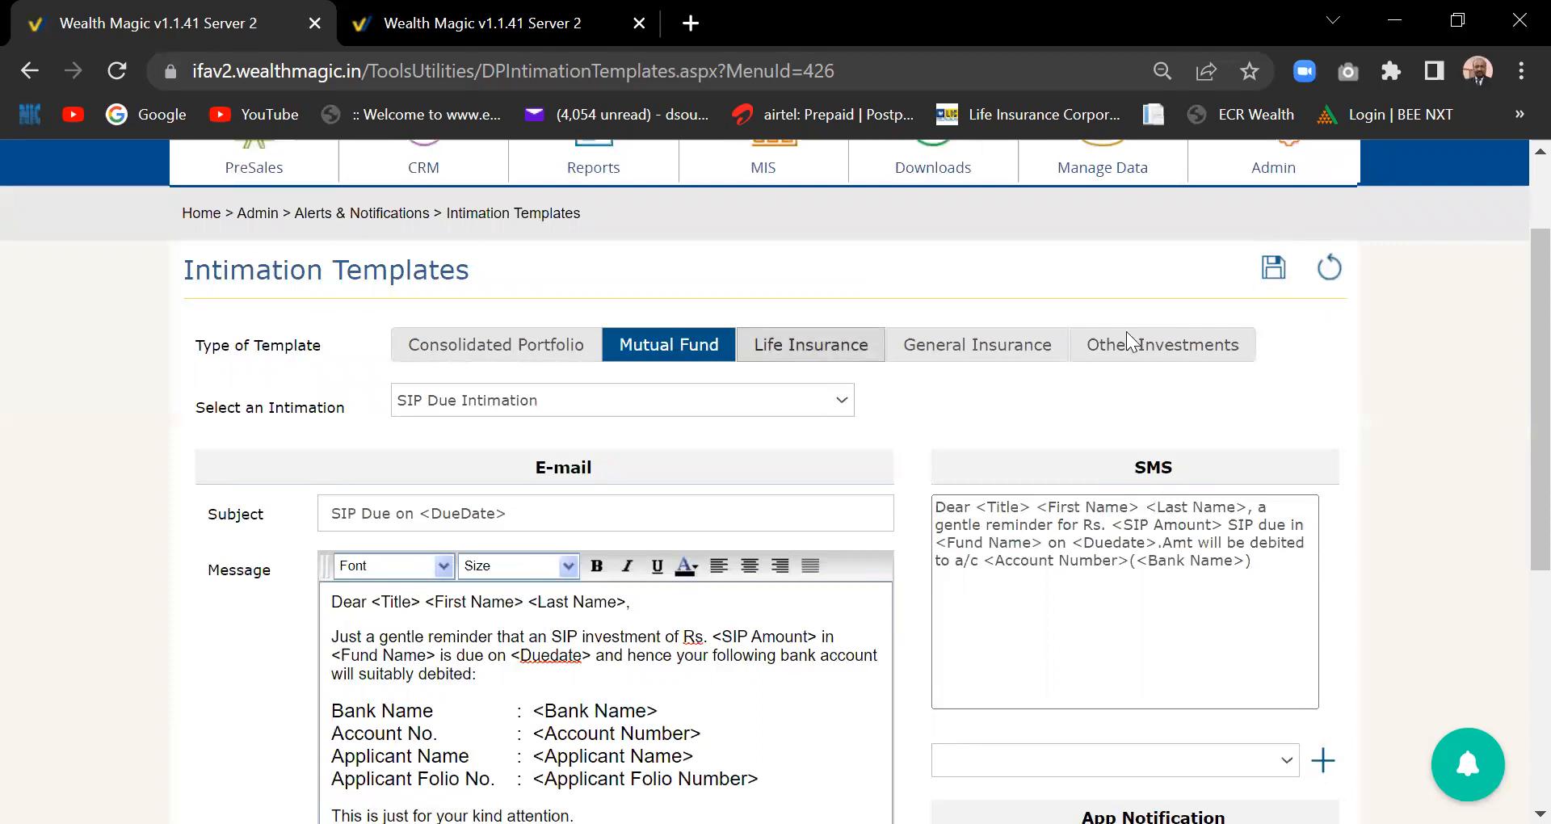
# - Load the Life Insurance Comprehensive Insurance Chart template, subject 'Your Comprehensive Life Insurance Portfolio Report'
pyautogui.click(811, 345)
pyautogui.click(1000, 349)
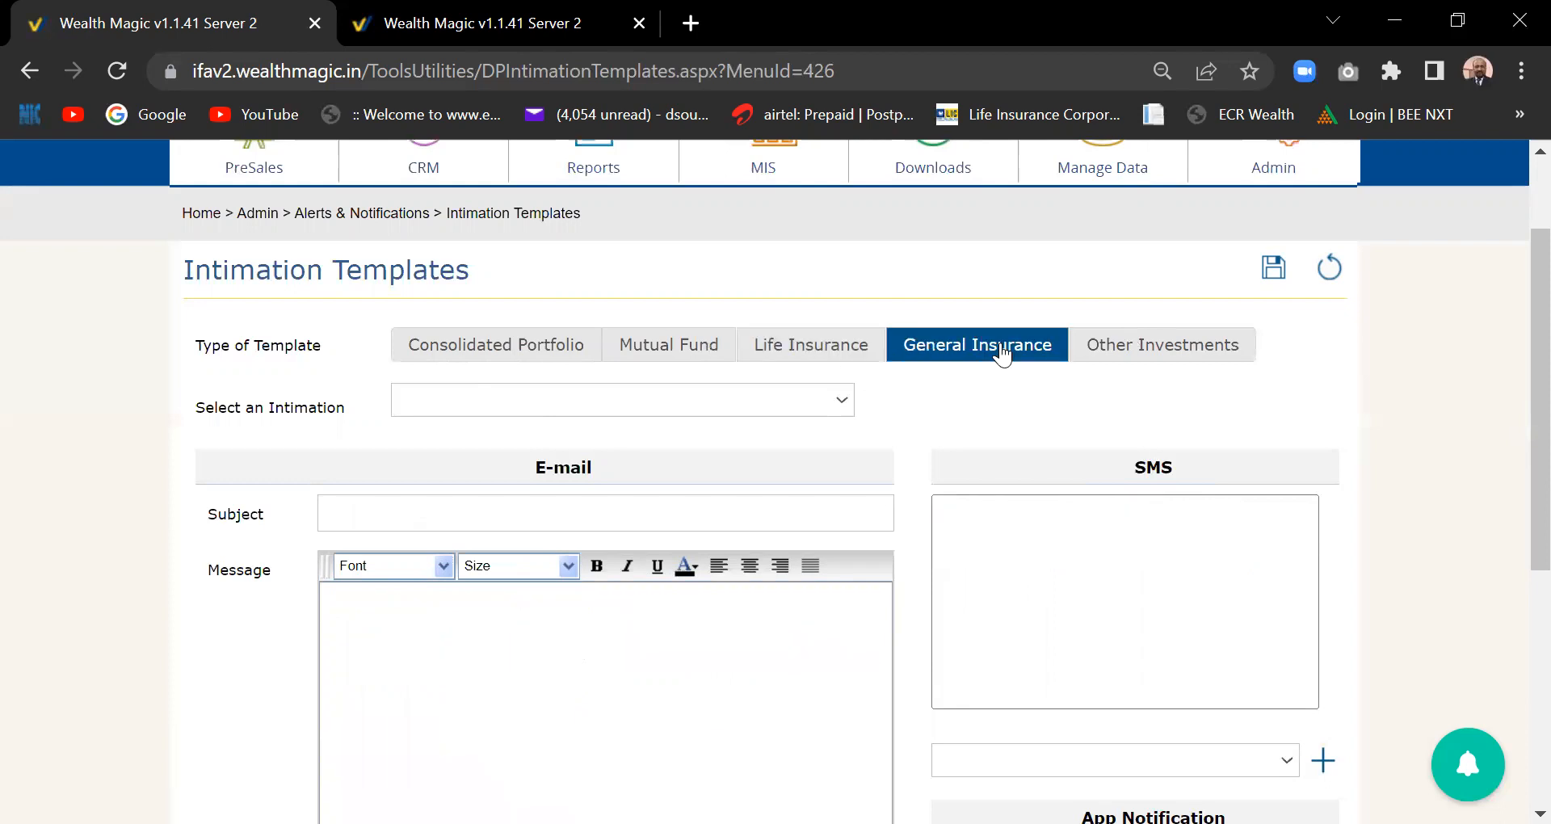
pyautogui.click(818, 349)
pyautogui.click(844, 401)
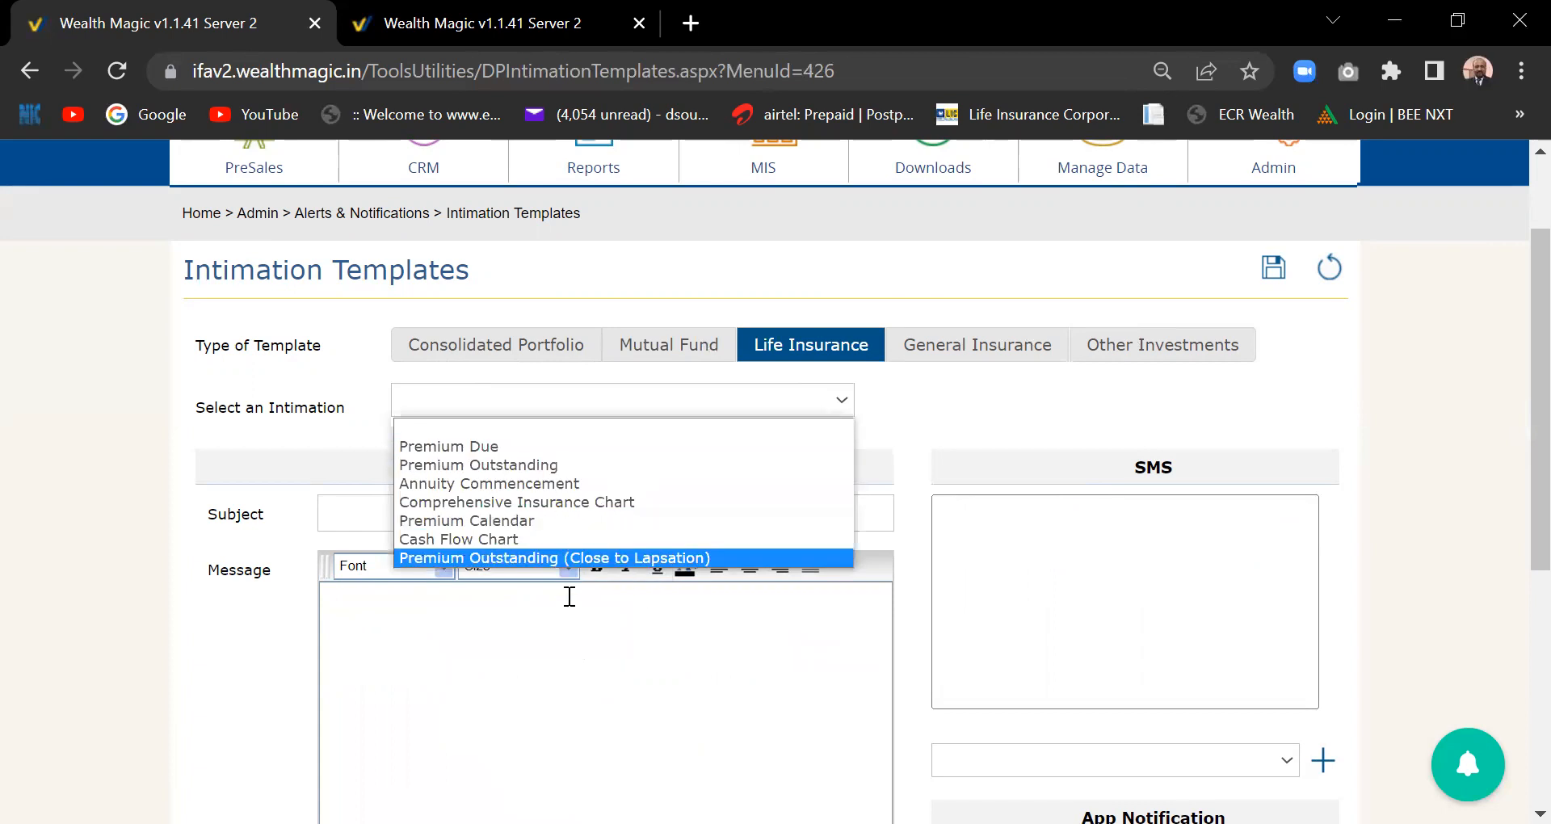
pyautogui.click(533, 501)
pyautogui.scroll(-3, 1517, 477)
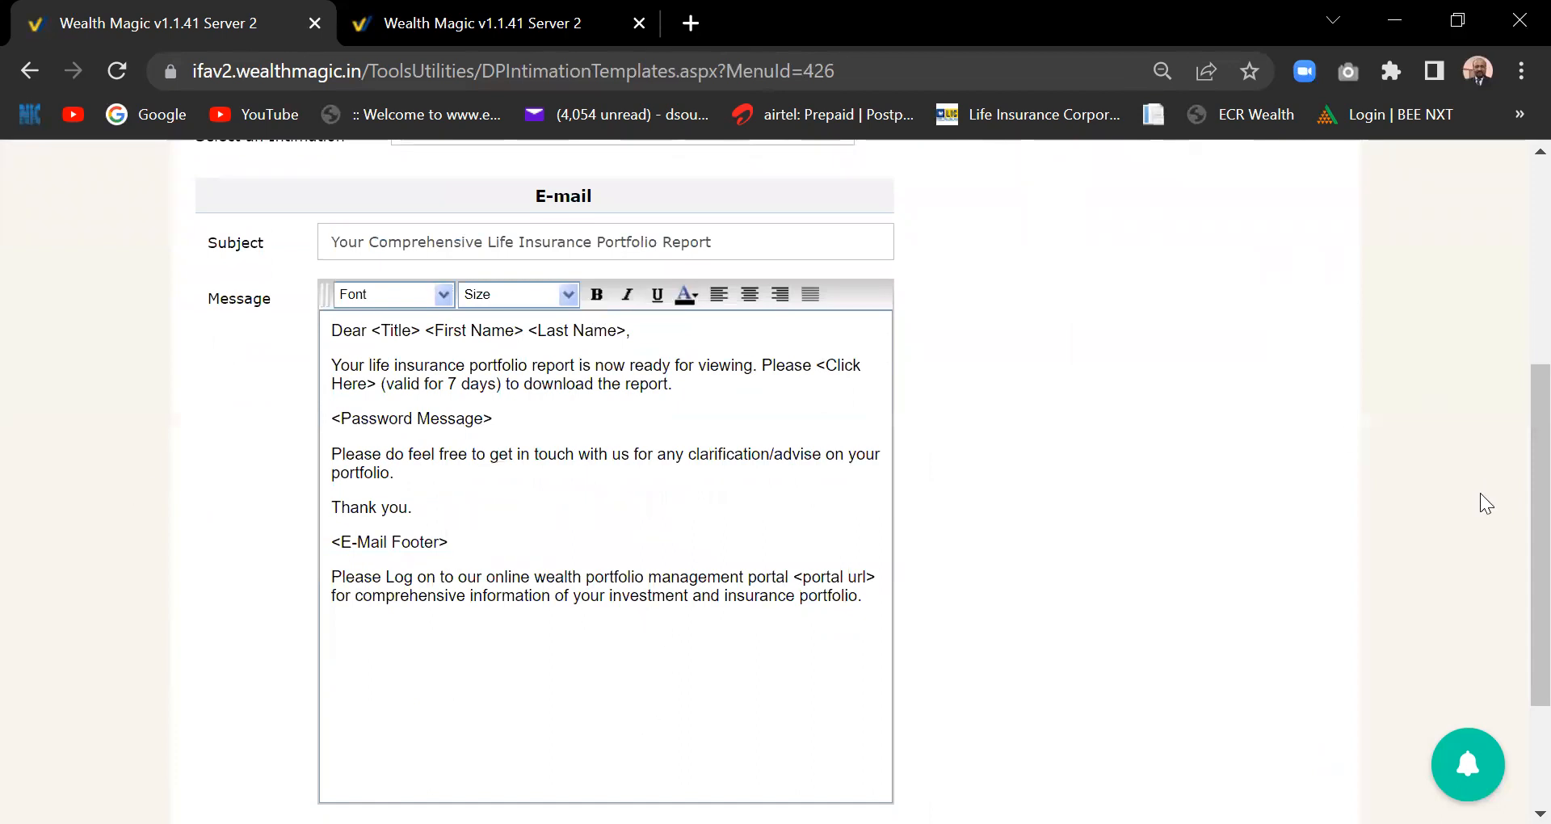
pyautogui.scroll(4, 1513, 485)
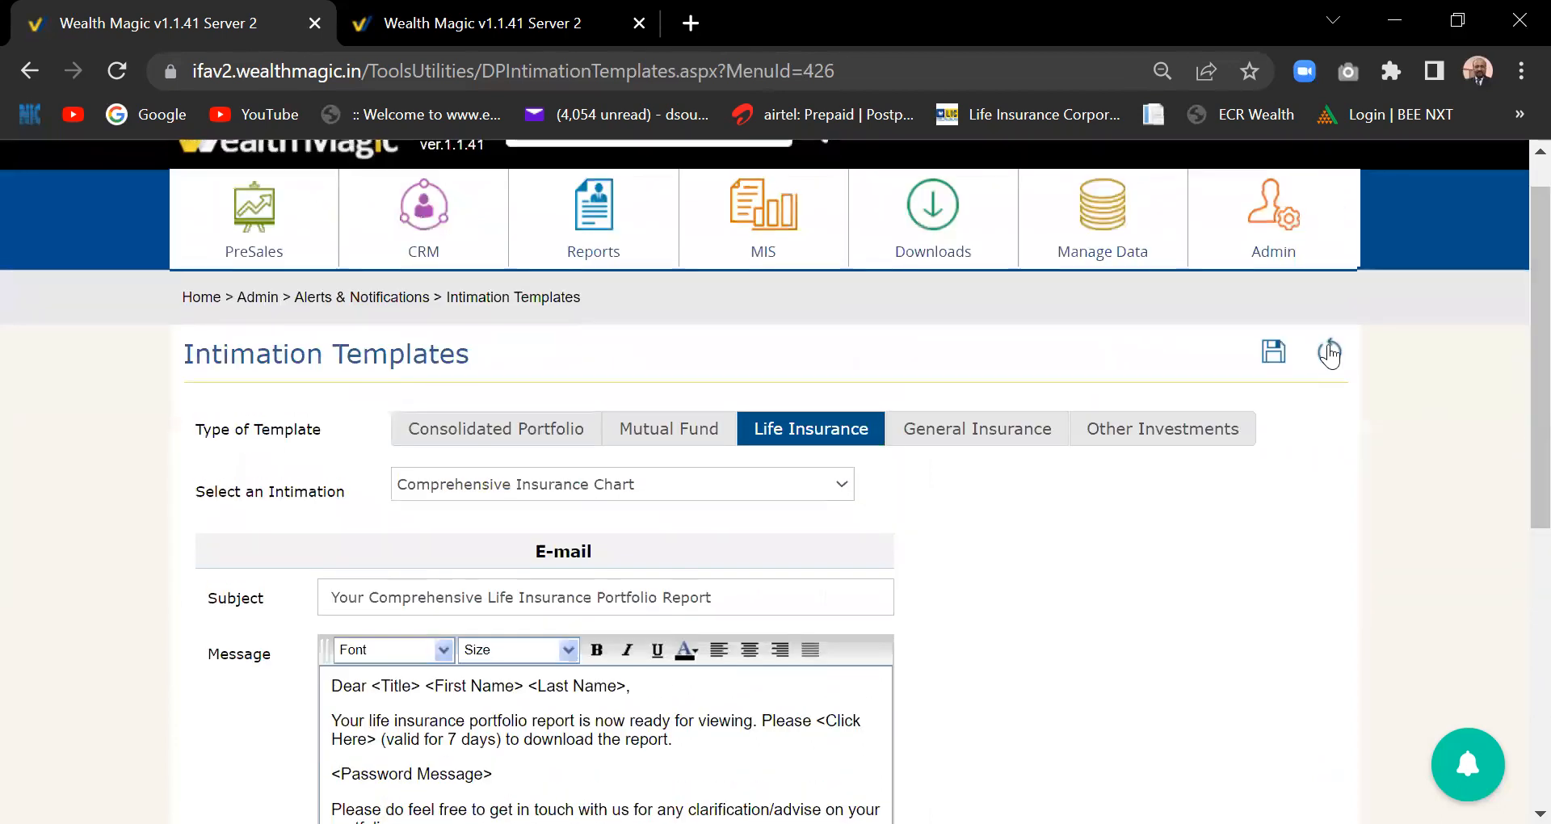
pyautogui.moveTo(1265, 232)
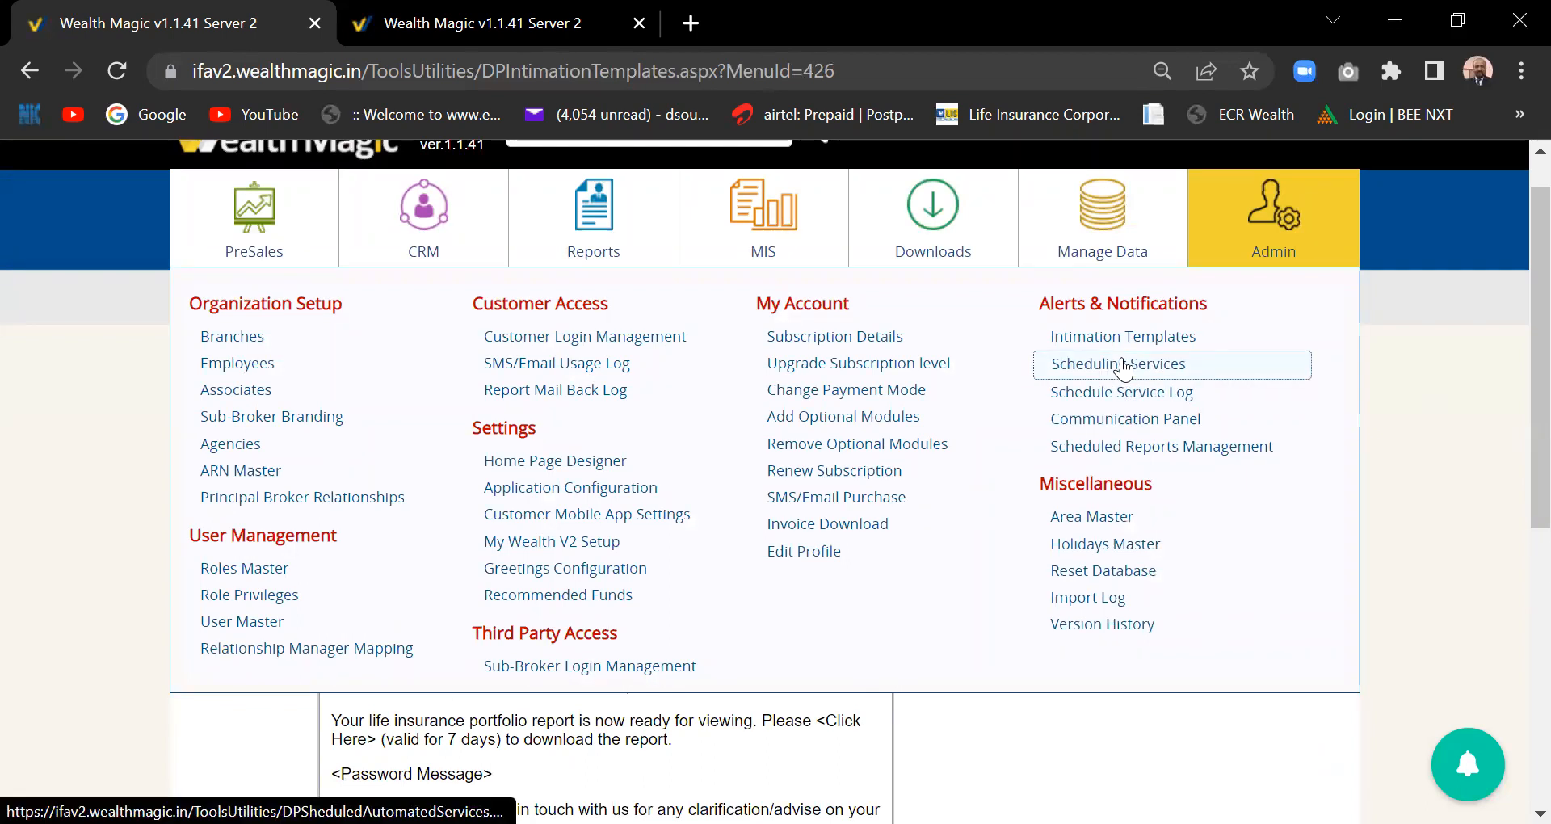
# - Open the Communication Panel from Admin, dismiss the suspended-broadcast note, and reopen the panel
pyautogui.click(1123, 421)
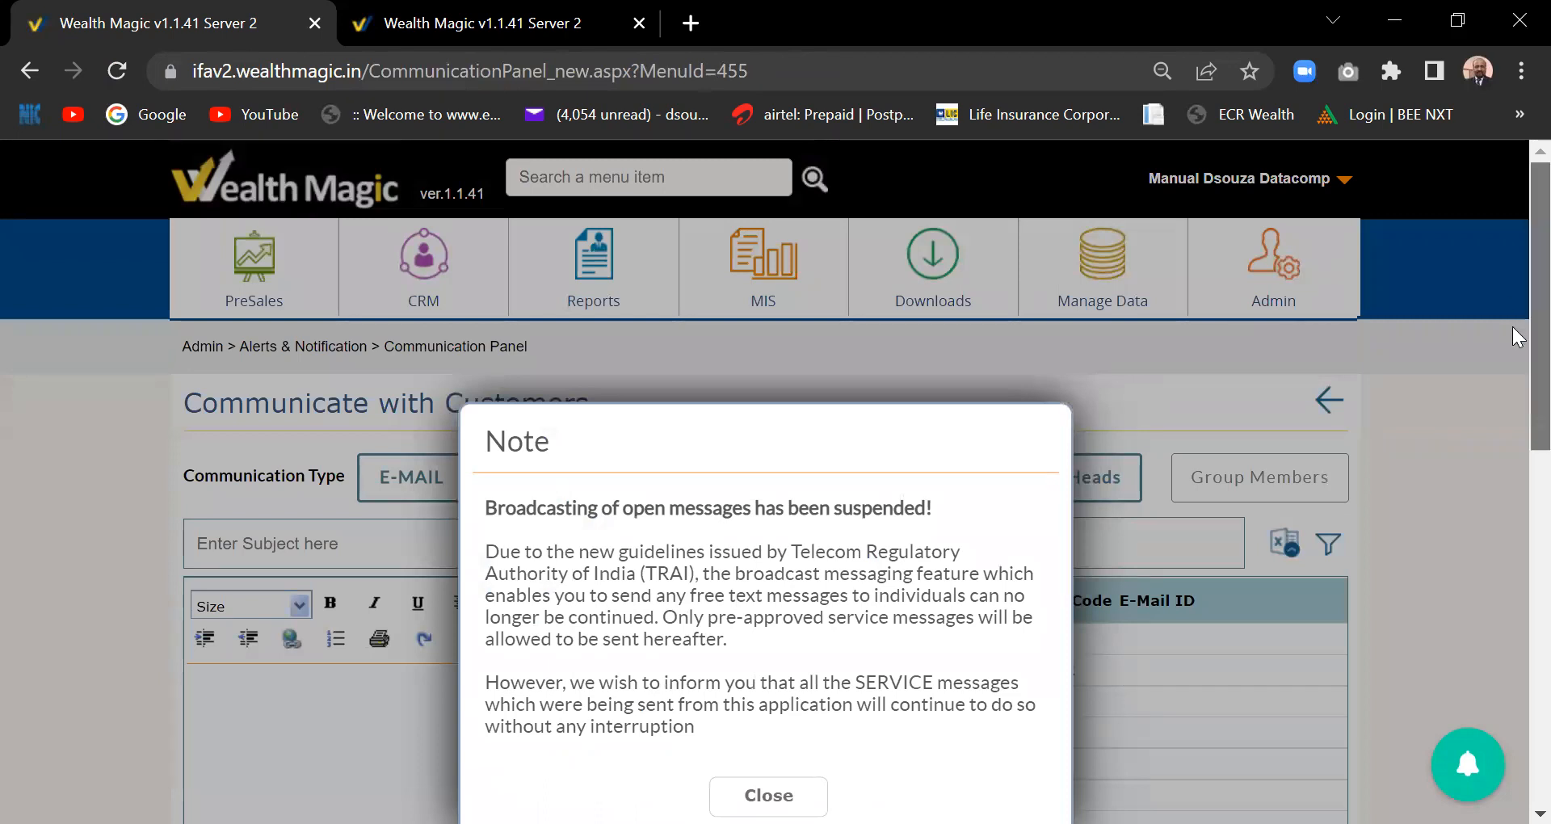
pyautogui.moveTo(1540, 327); pyautogui.dragTo(1540, 418)
pyautogui.click(774, 580)
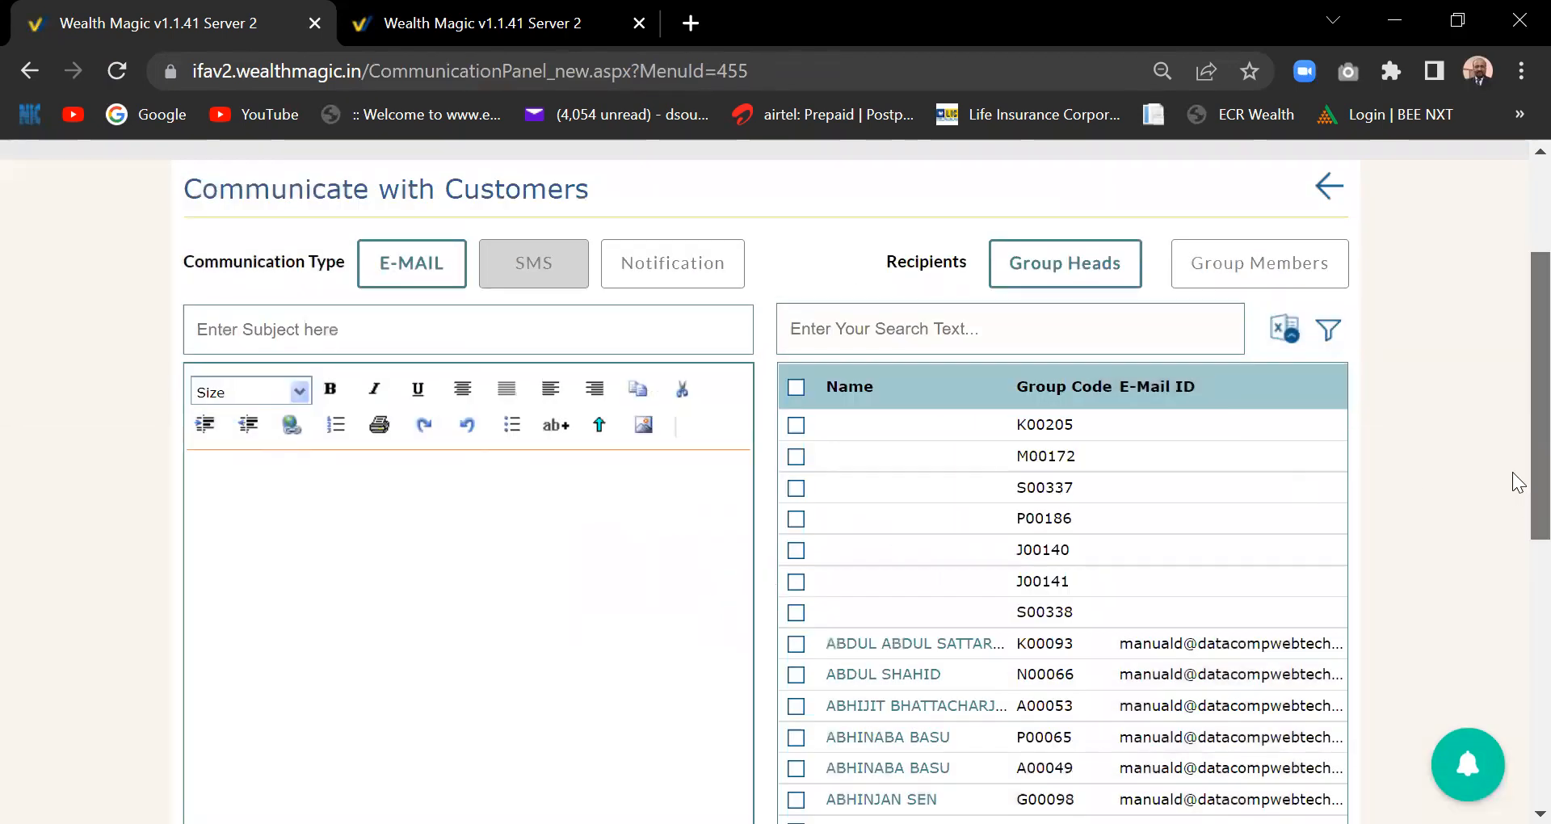
pyautogui.moveTo(1540, 494); pyautogui.dragTo(1519, 436)
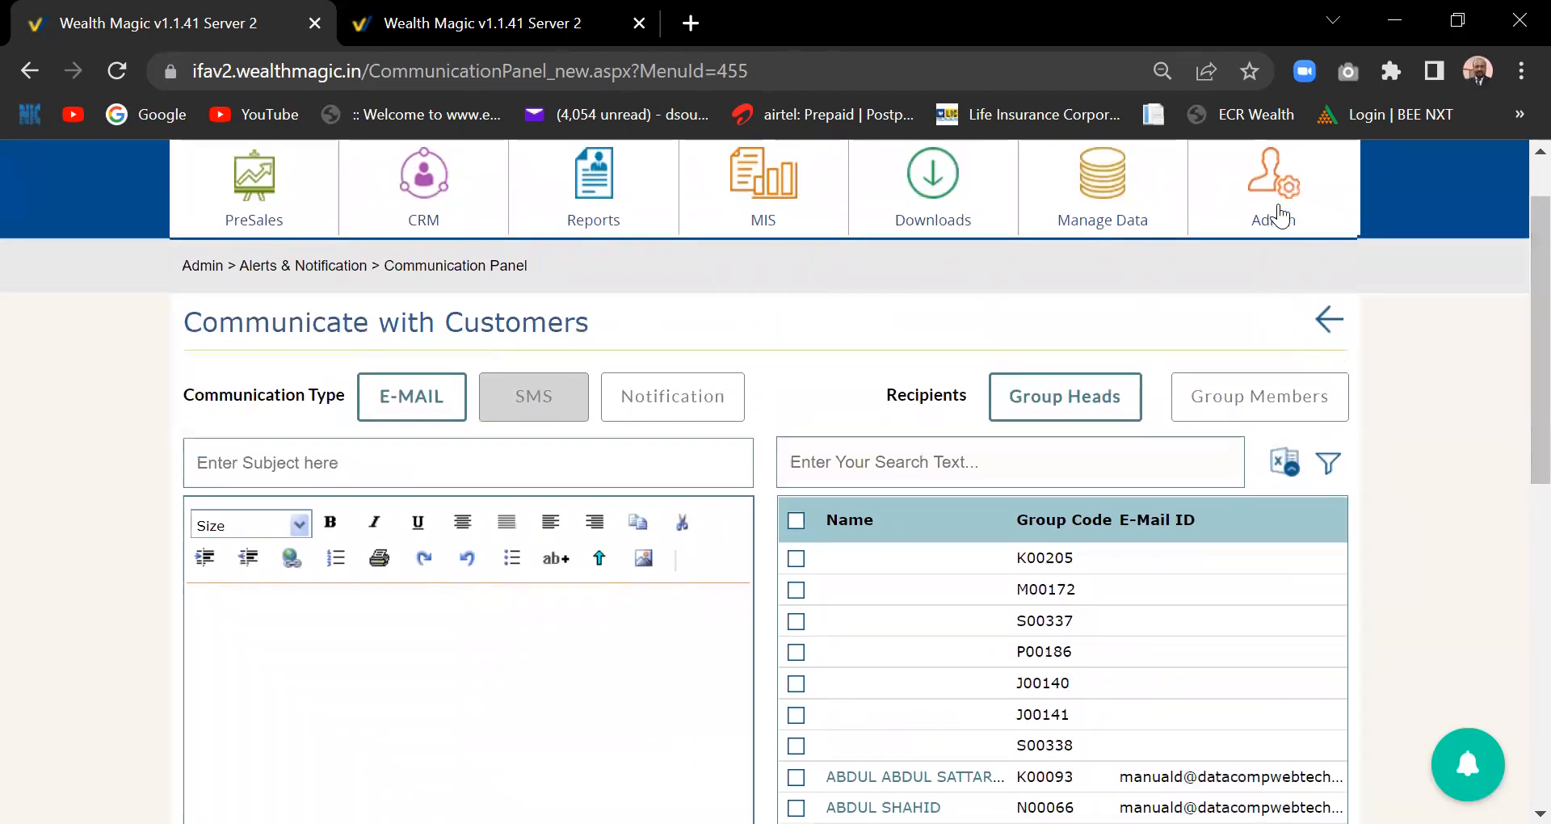
pyautogui.click(1279, 217)
pyautogui.click(1135, 386)
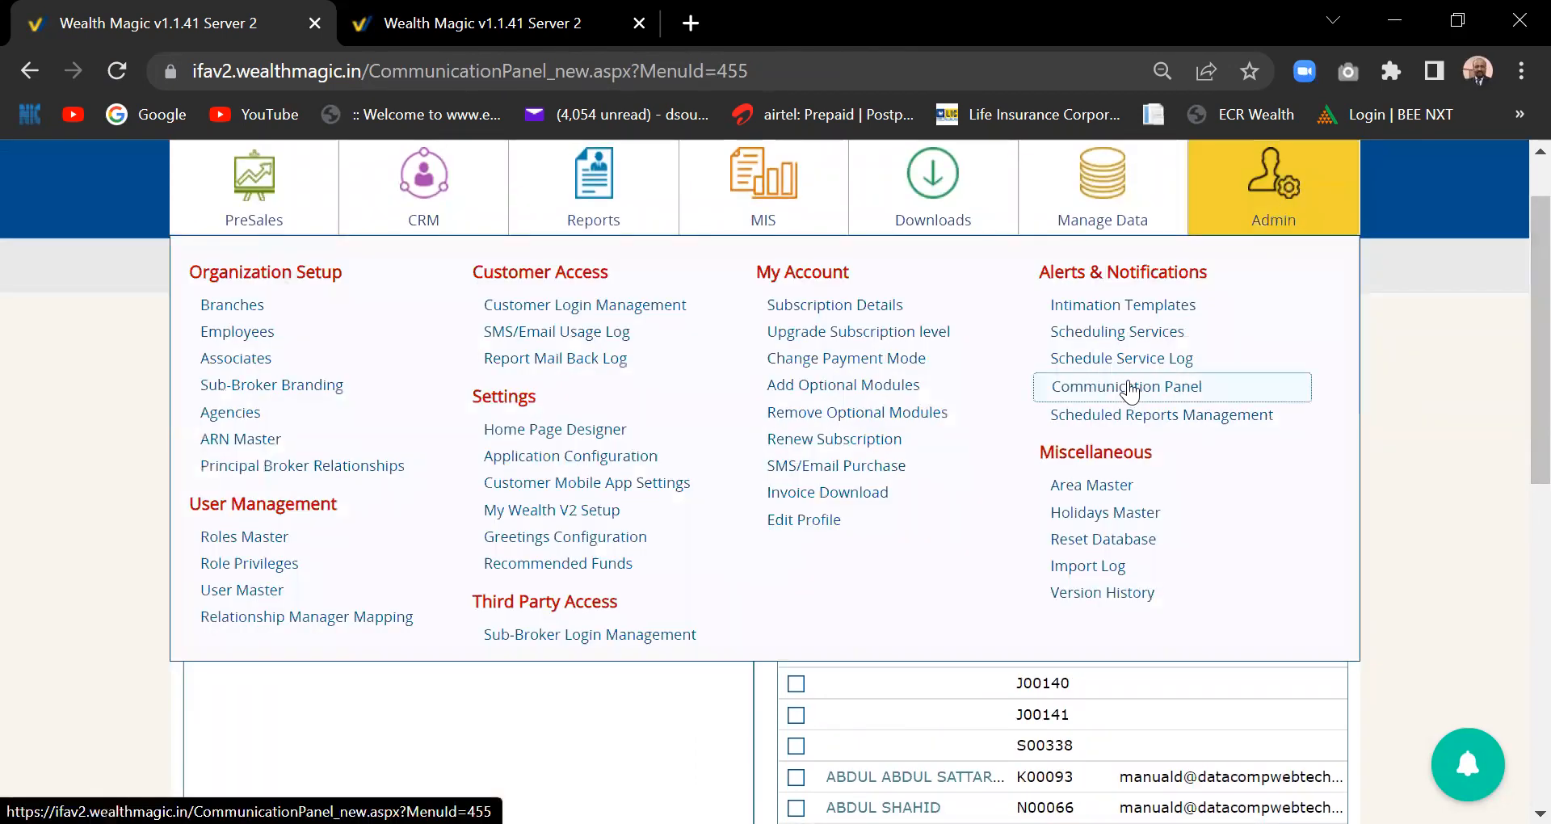
pyautogui.scroll(-2, 1511, 444)
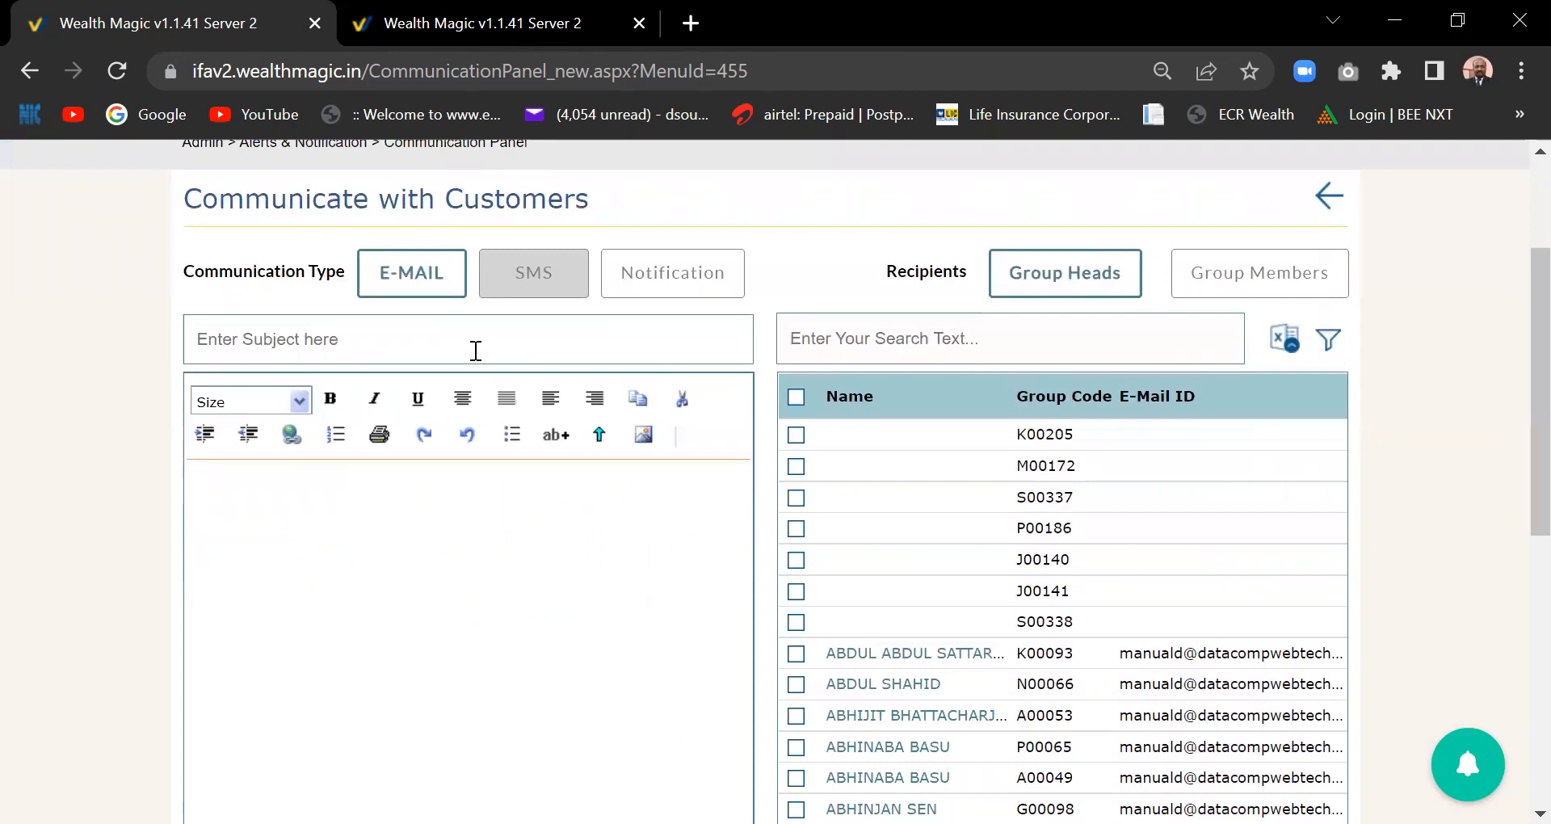
# - Choose E-MAIL and enter the subject 'new NFO'
pyautogui.click(696, 252)
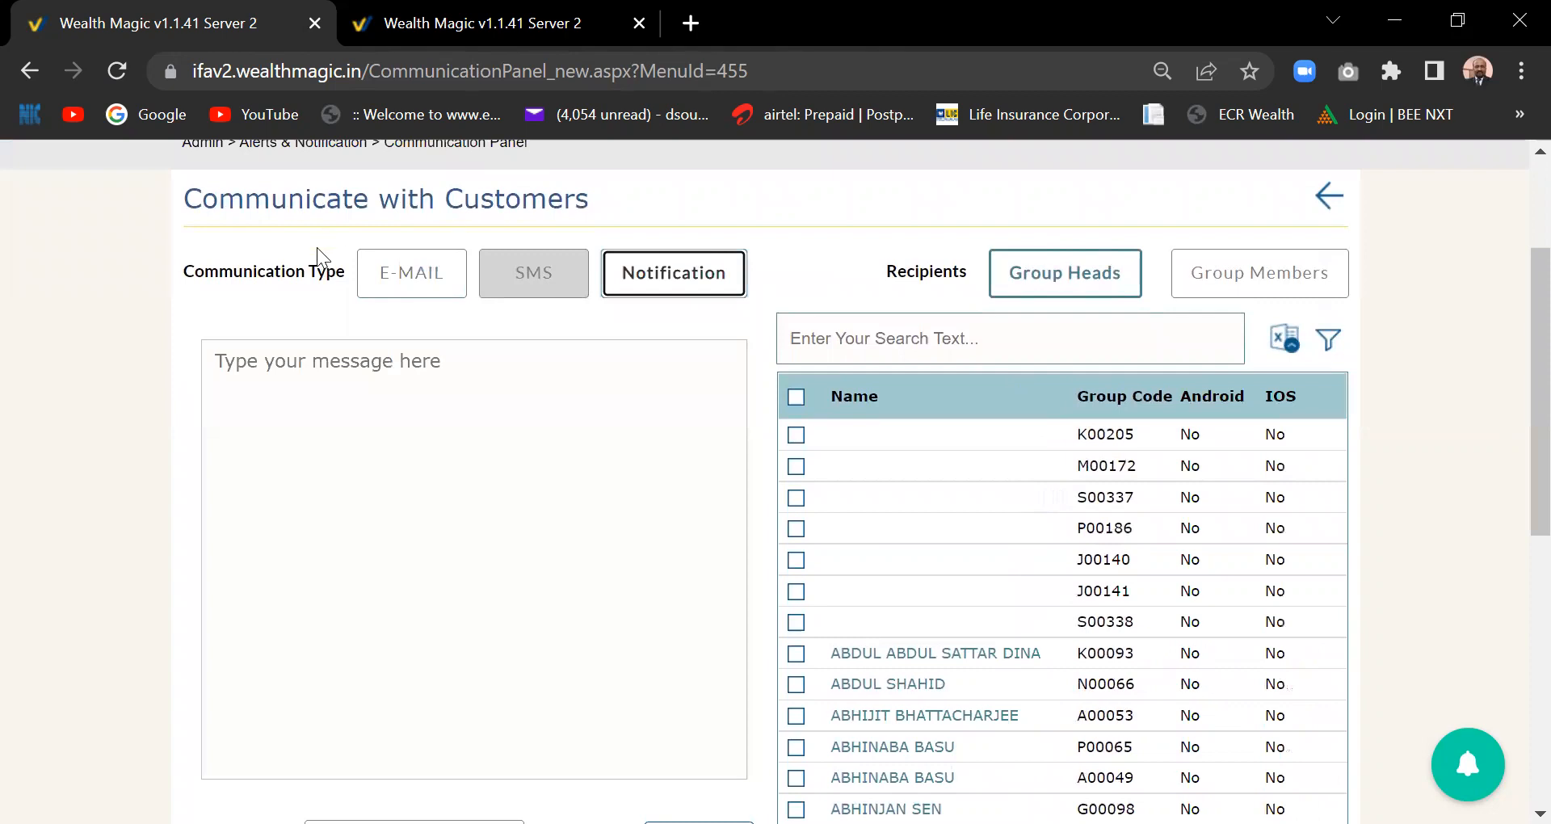
pyautogui.click(440, 278)
pyautogui.click(319, 511)
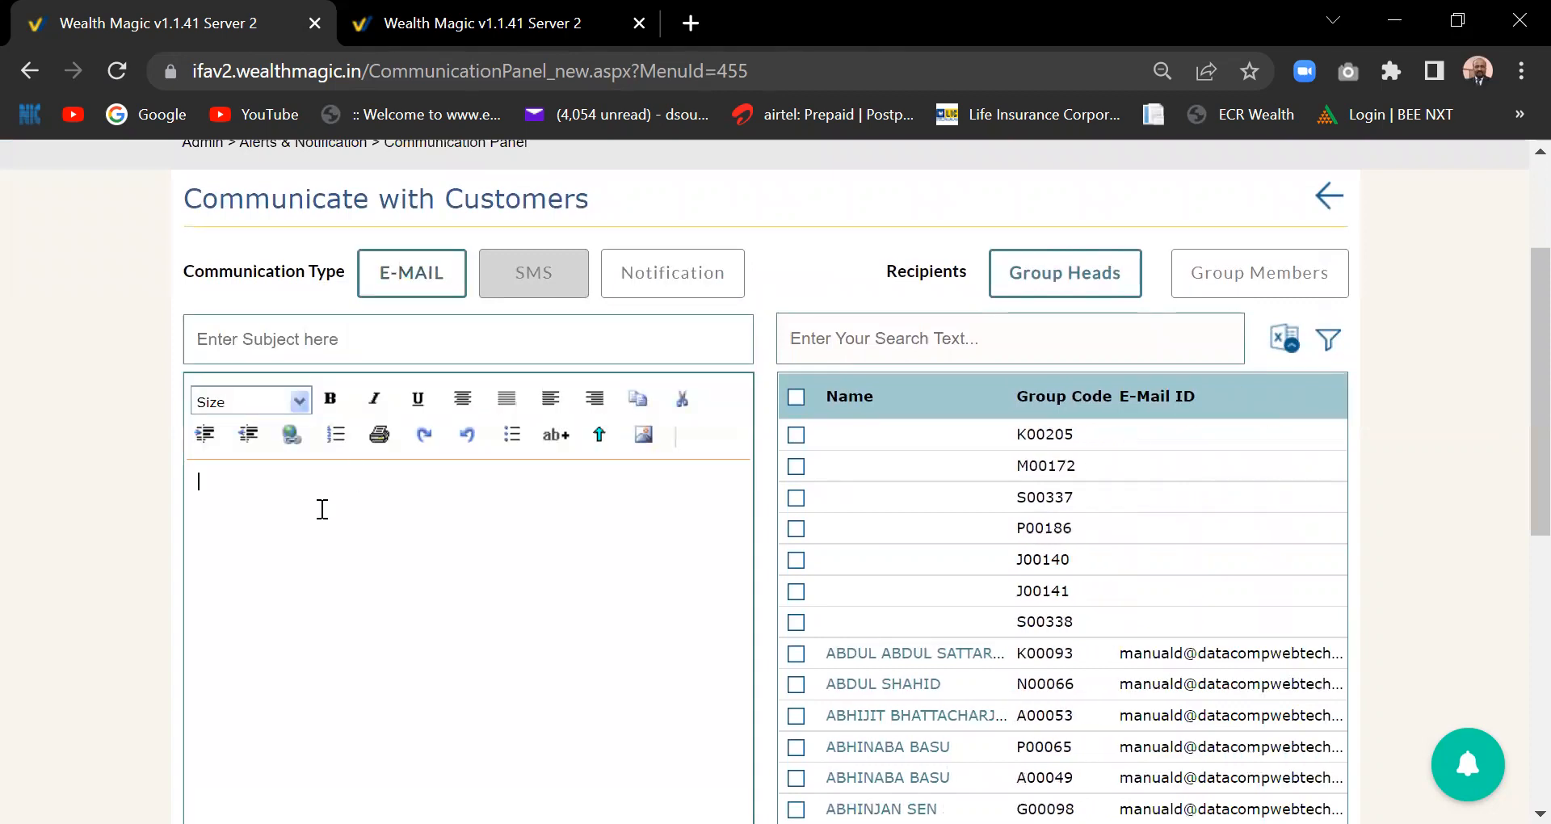
pyautogui.click(329, 332)
pyautogui.write('new NFO')
# - Write the body 'Hi Sir,' with 'Great oppu to Invest' on the next line
pyautogui.click(363, 519)
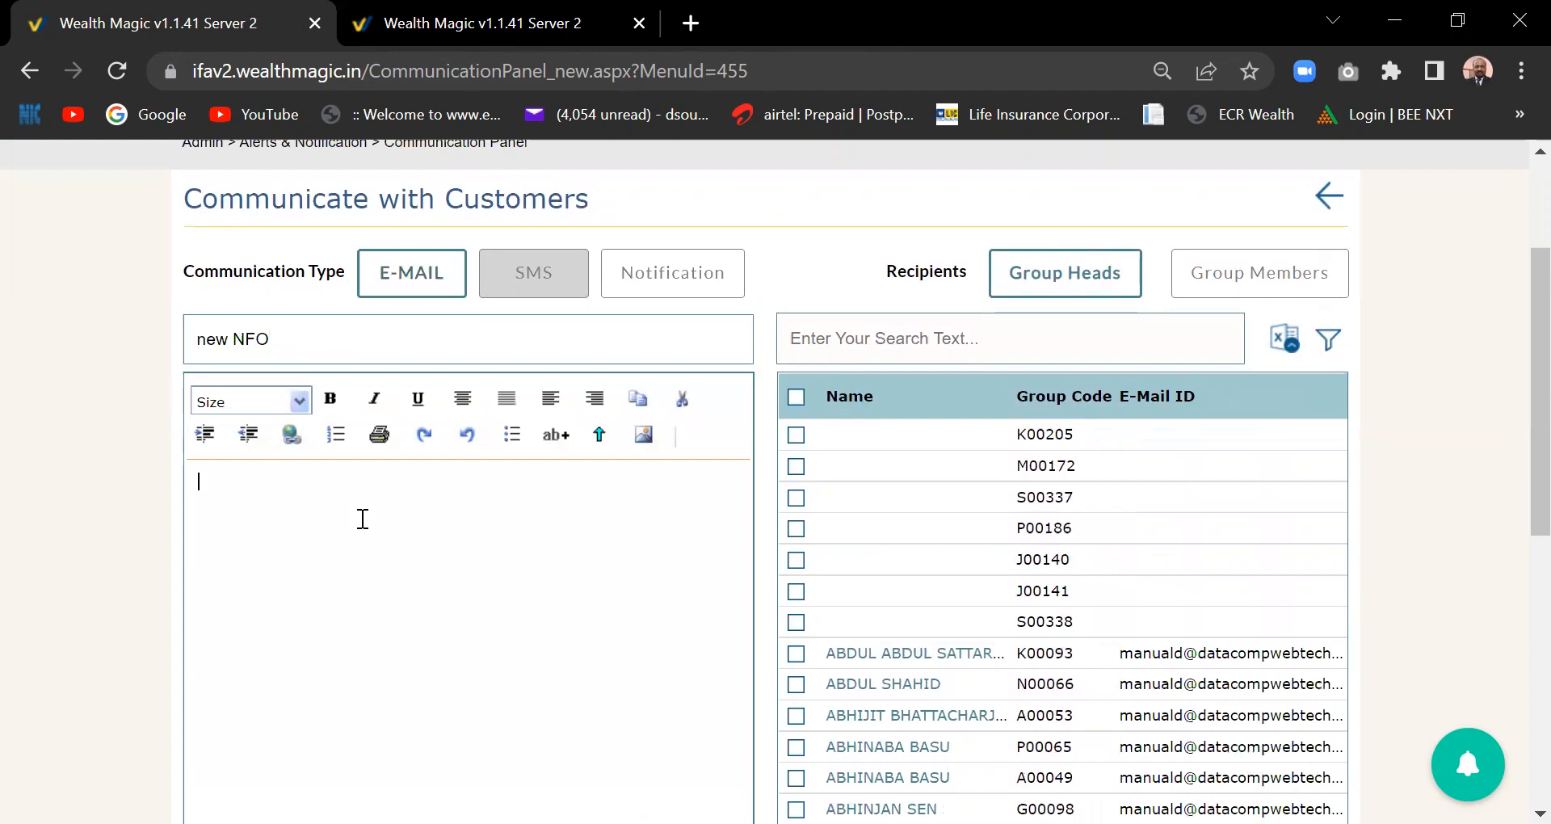
pyautogui.write('Hu')
pyautogui.press('BackSpace')
pyautogui.write('i Sir,')
pyautogui.press('Return')
pyautogui.write('Great oppu to In')
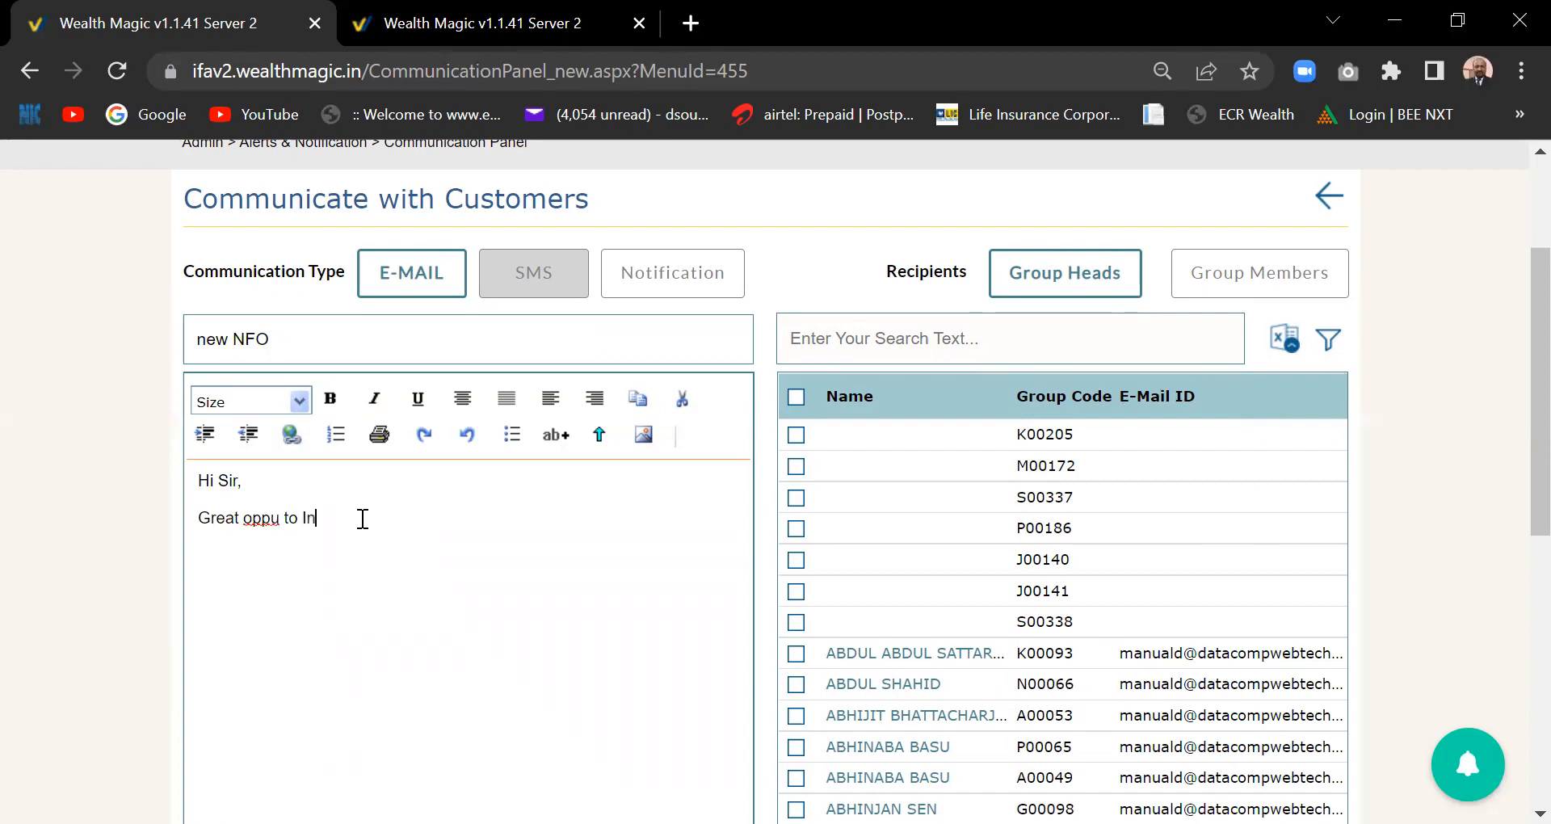
pyautogui.write('vest')
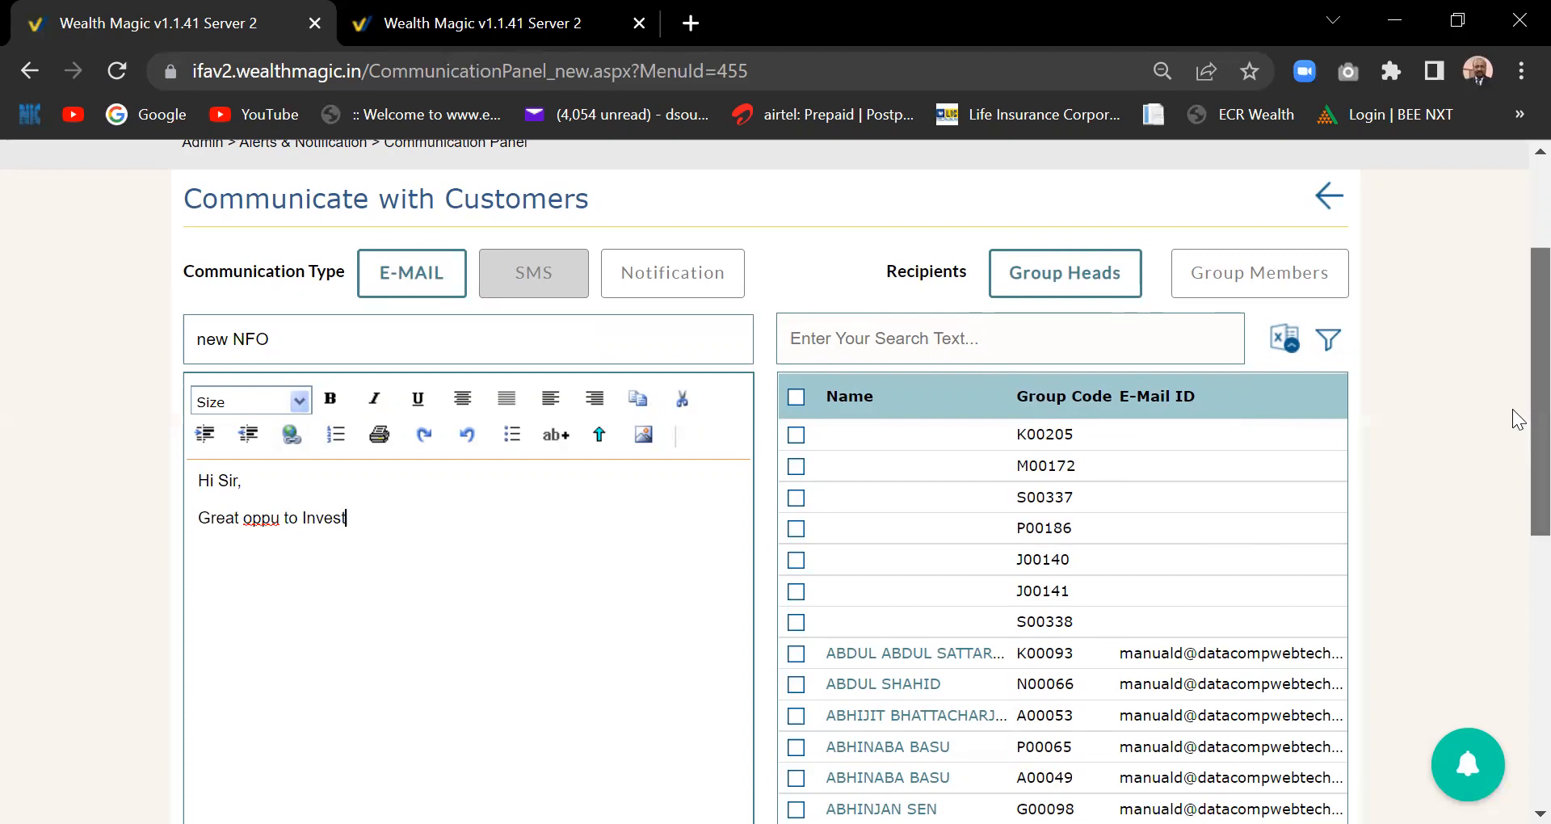
pyautogui.scroll(-1, 1519, 462)
pyautogui.scroll(-5, 1519, 462)
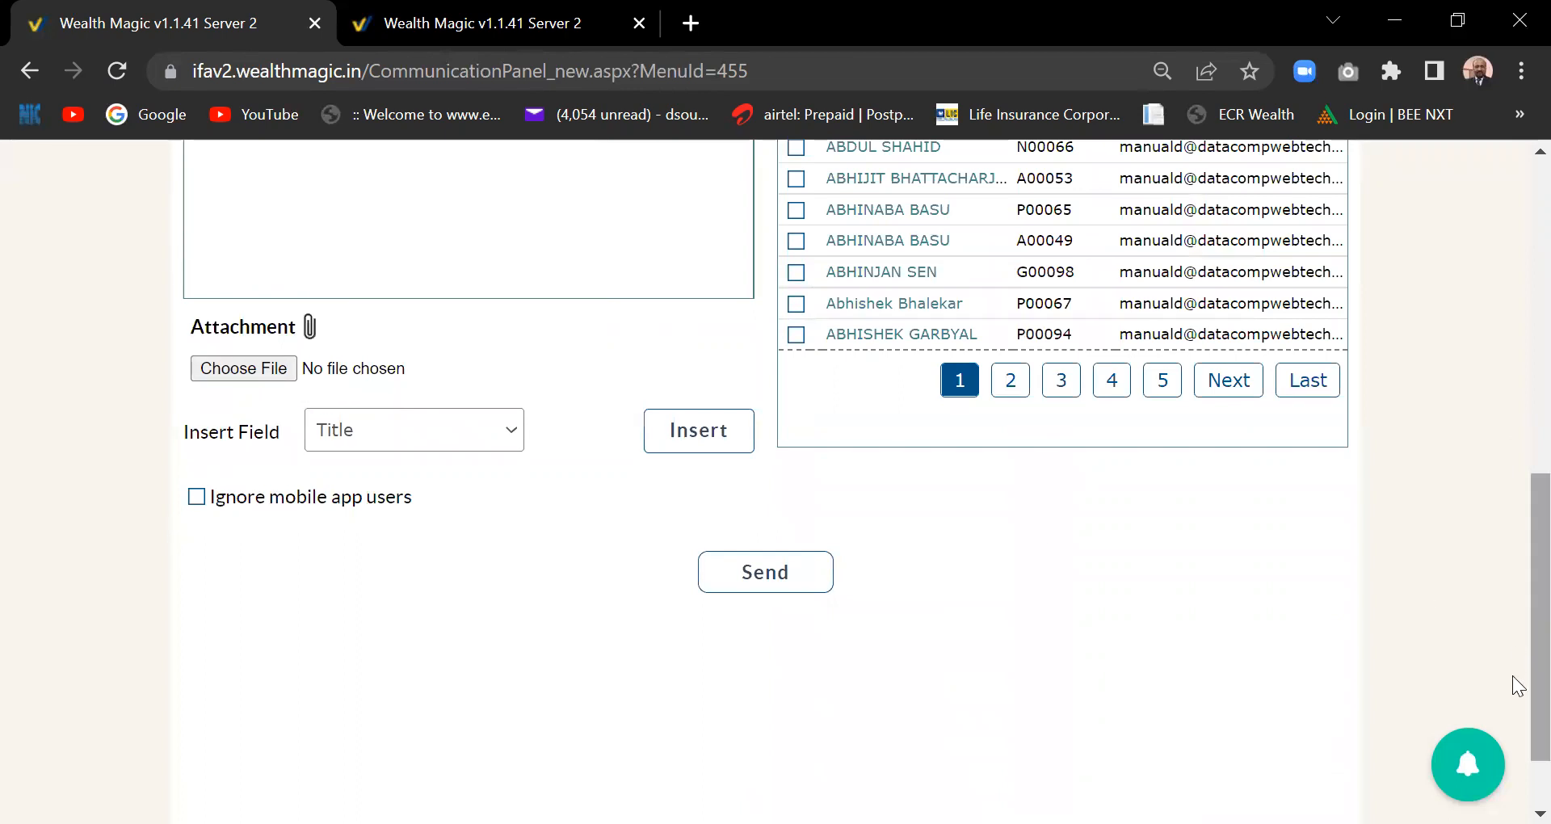
# - Tick the first four named group heads as recipients of the new NFO e-mail
pyautogui.scroll(5, 1519, 687)
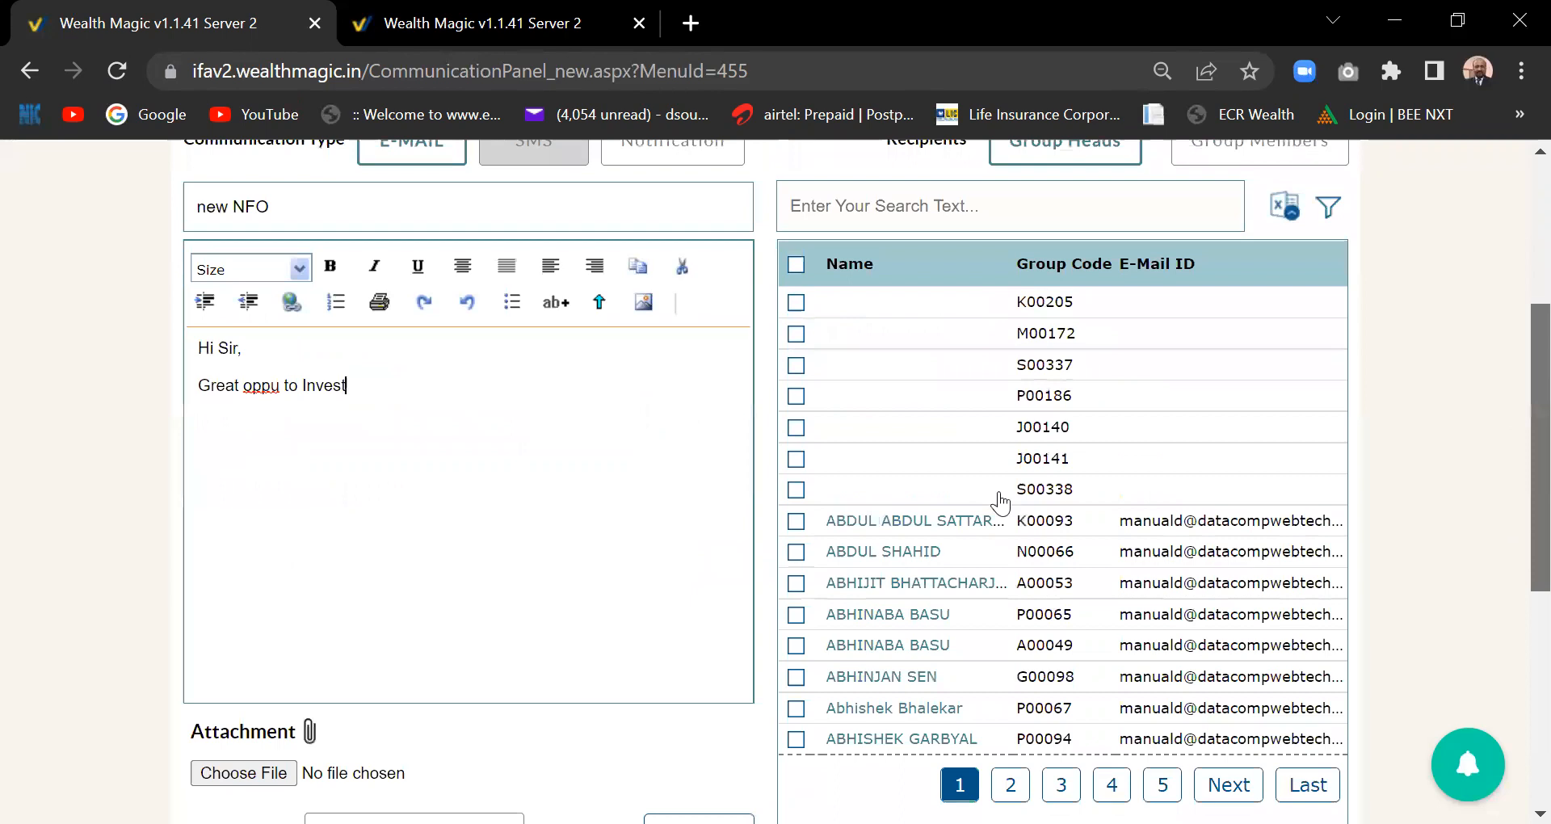
pyautogui.scroll(-2, 1000, 503)
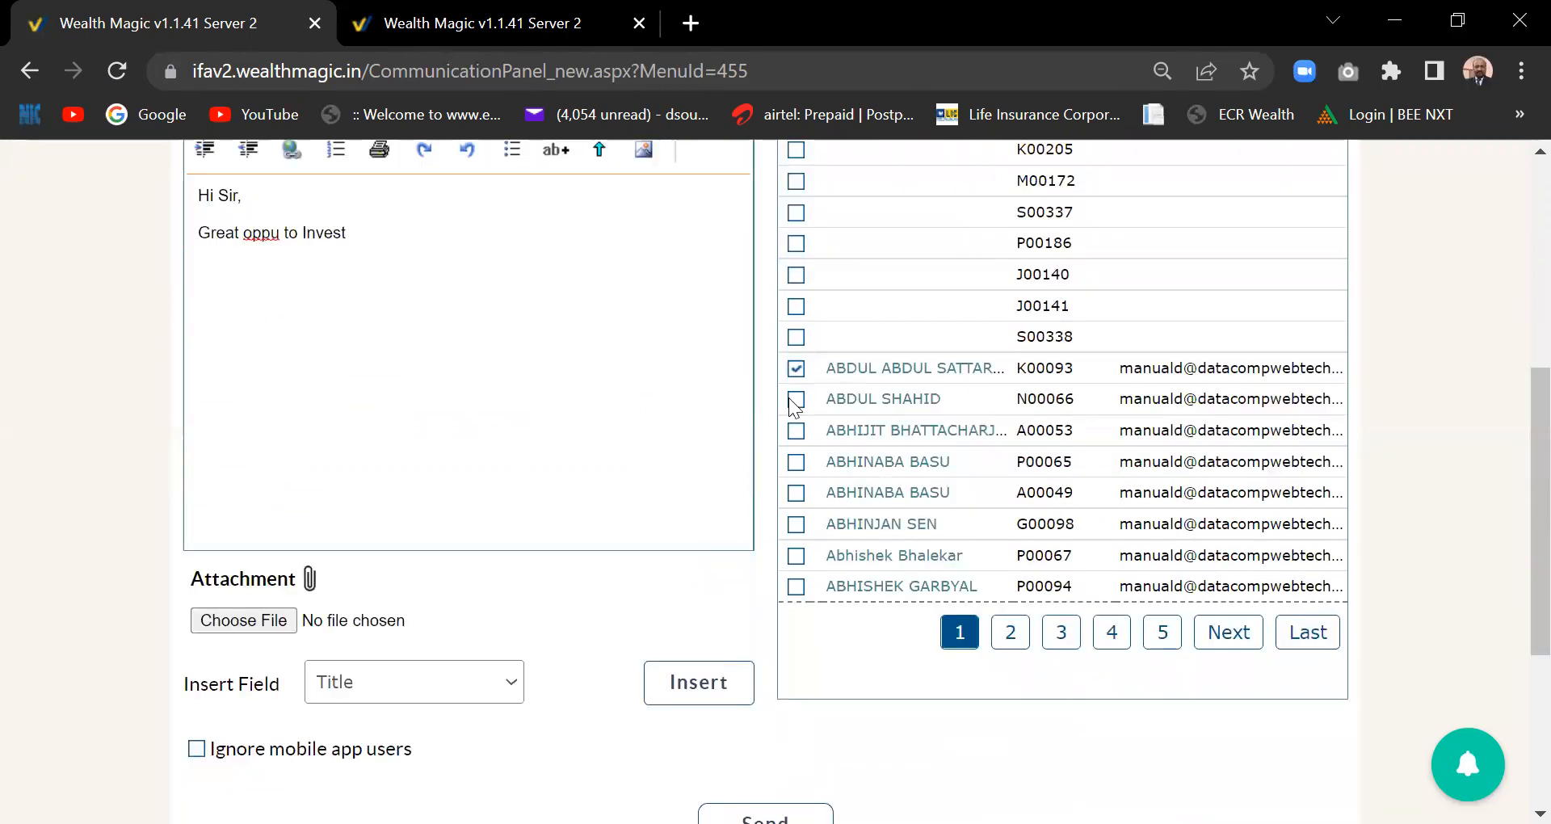
pyautogui.click(795, 462)
pyautogui.scroll(4, 1519, 489)
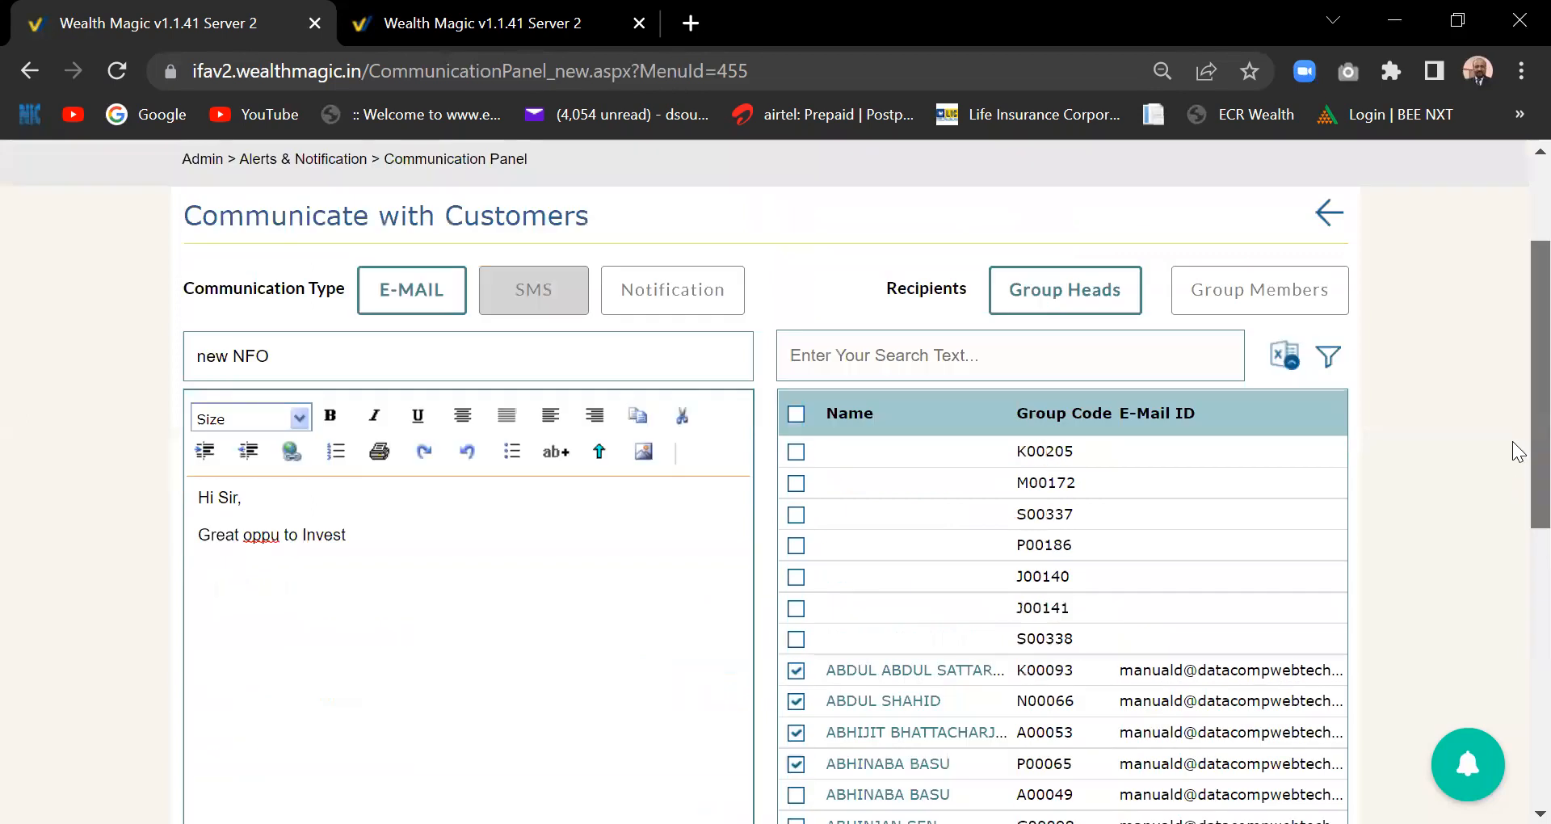
pyautogui.scroll(2, 1517, 451)
pyautogui.scroll(-8, 1518, 450)
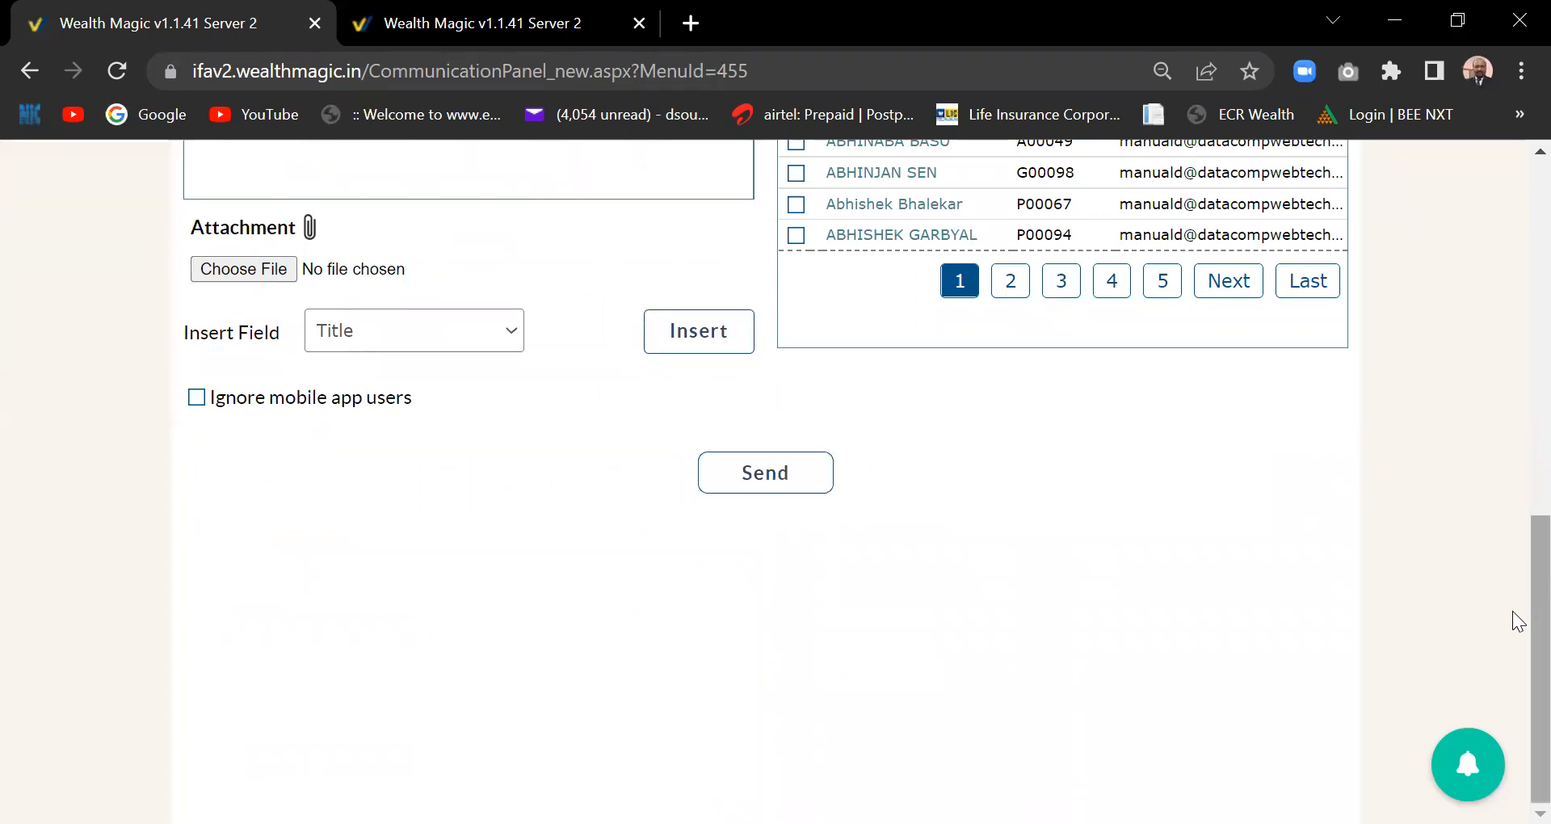
pyautogui.scroll(3, 1519, 487)
pyautogui.scroll(2, 1519, 487)
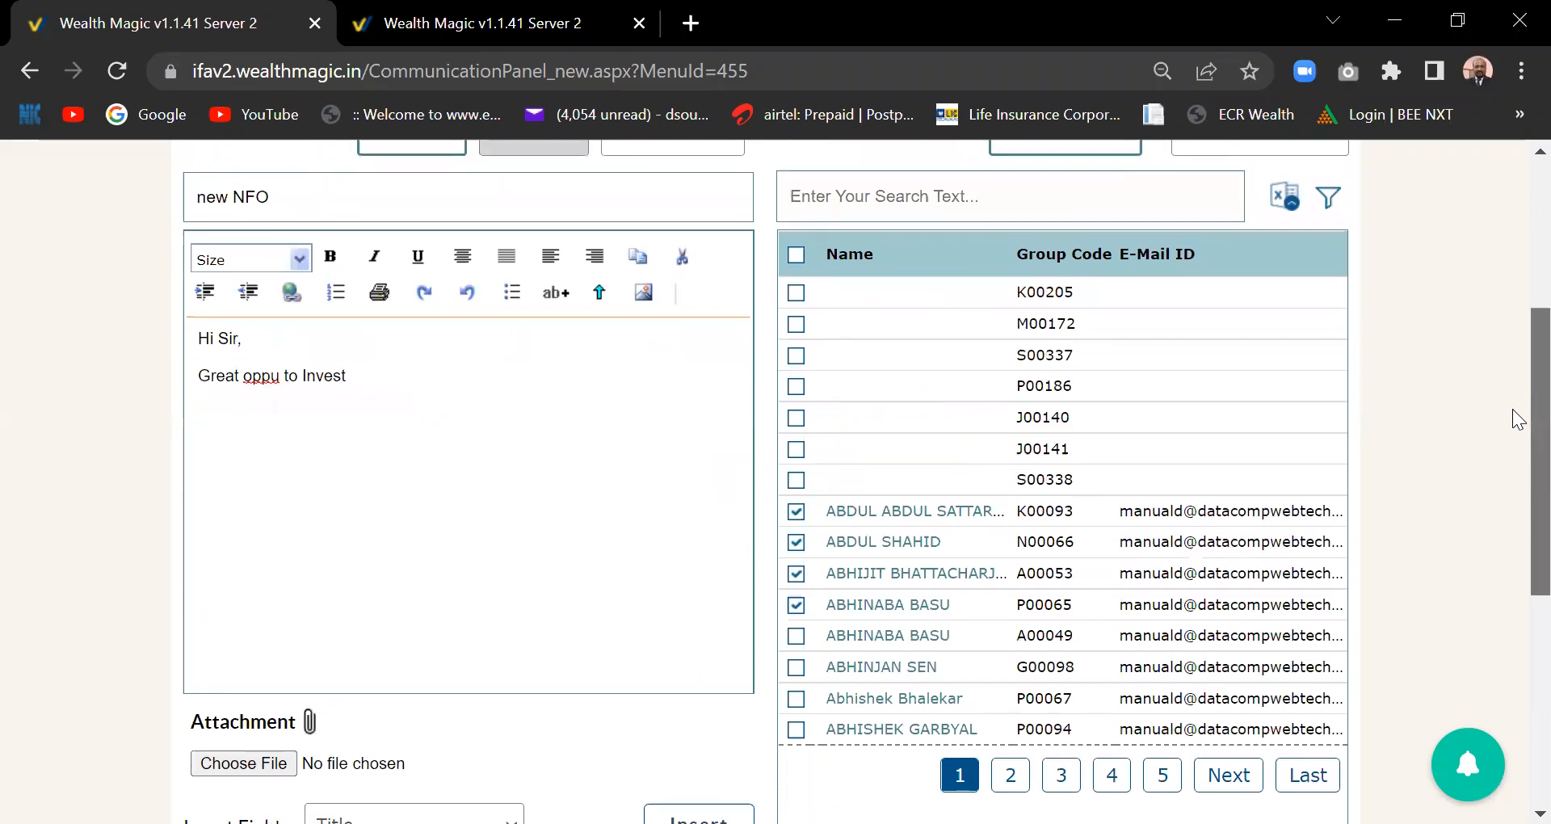
pyautogui.scroll(2, 1519, 363)
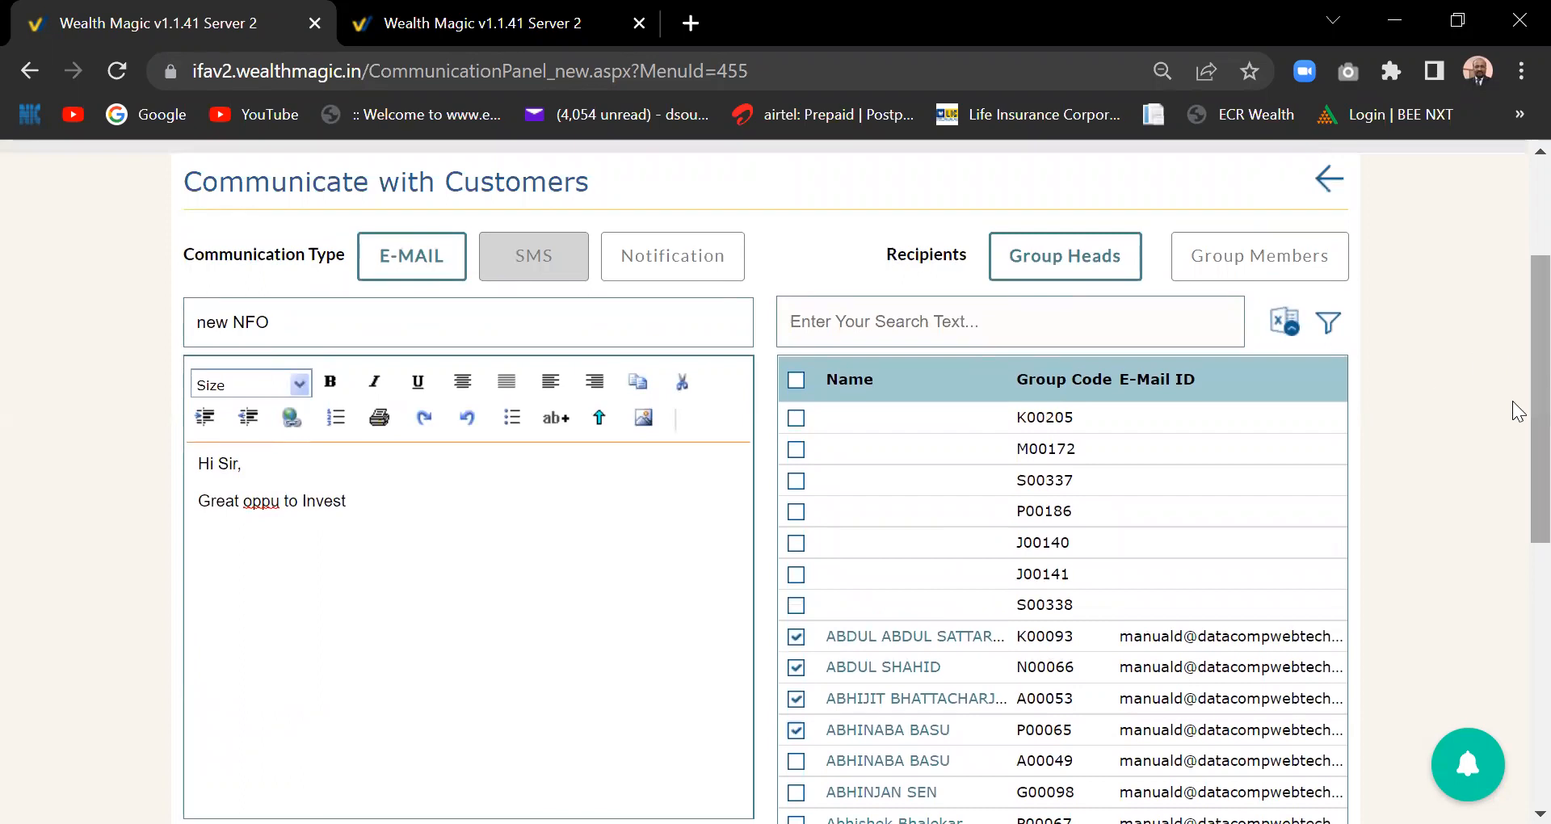
pyautogui.moveTo(1531, 403); pyautogui.dragTo(1531, 338)
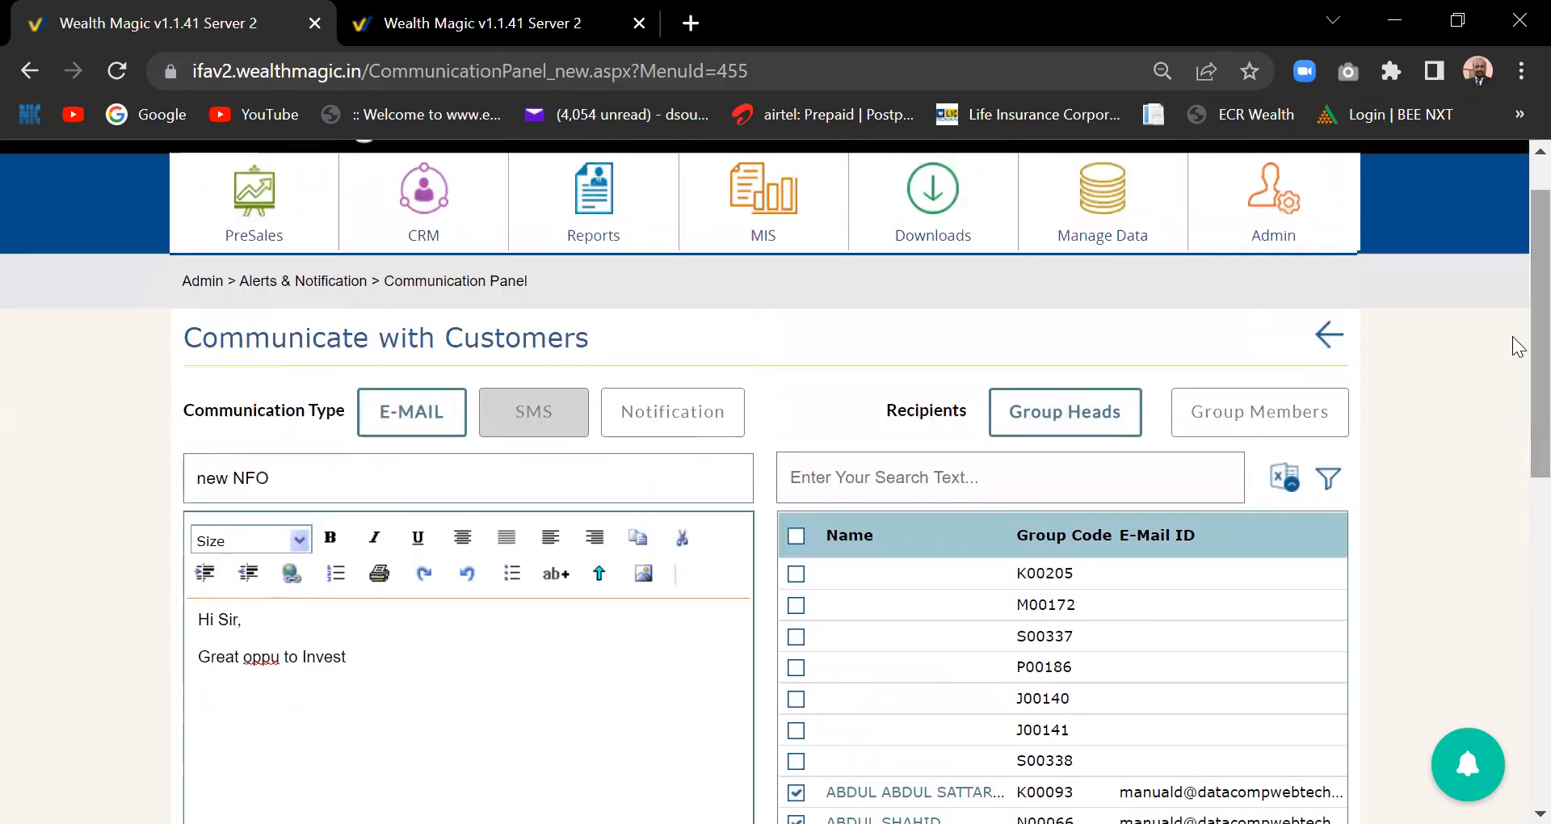
# - Leave the Communication Panel page using the back arrow
pyautogui.moveTo(1290, 212)
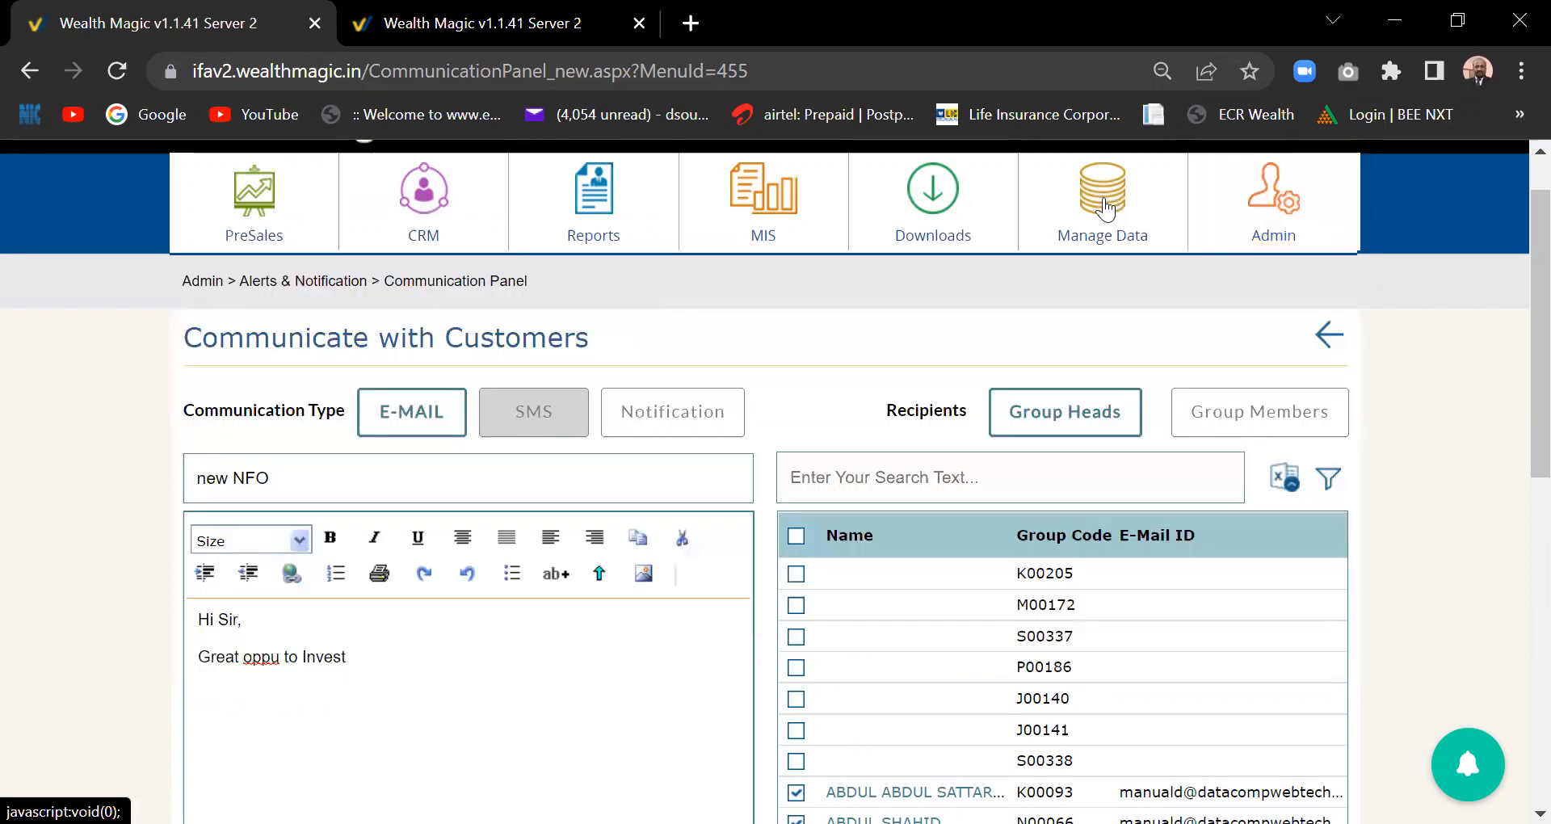
pyautogui.moveTo(1104, 210)
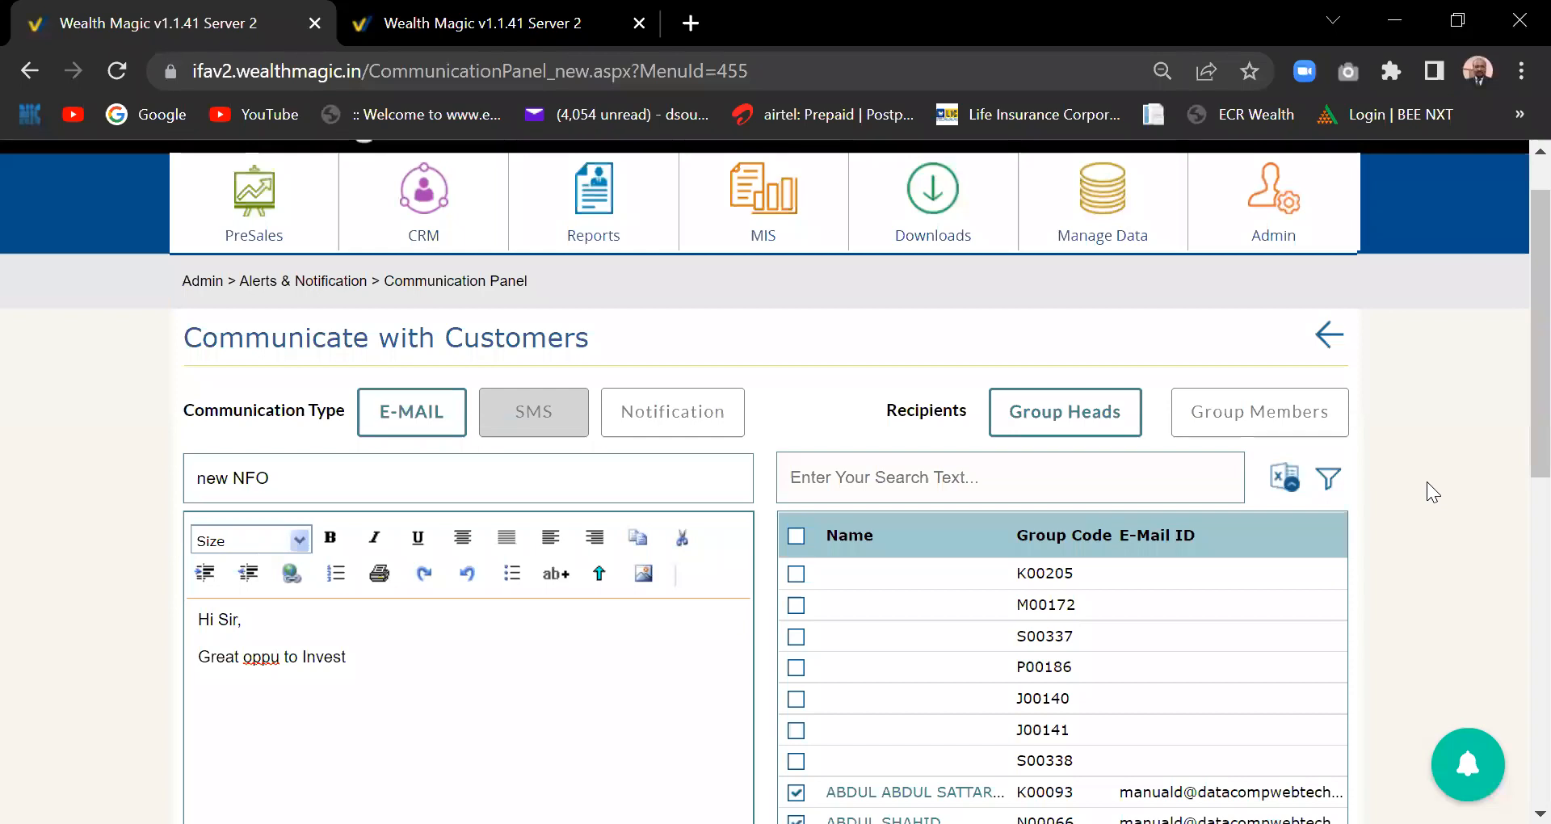
pyautogui.click(1331, 339)
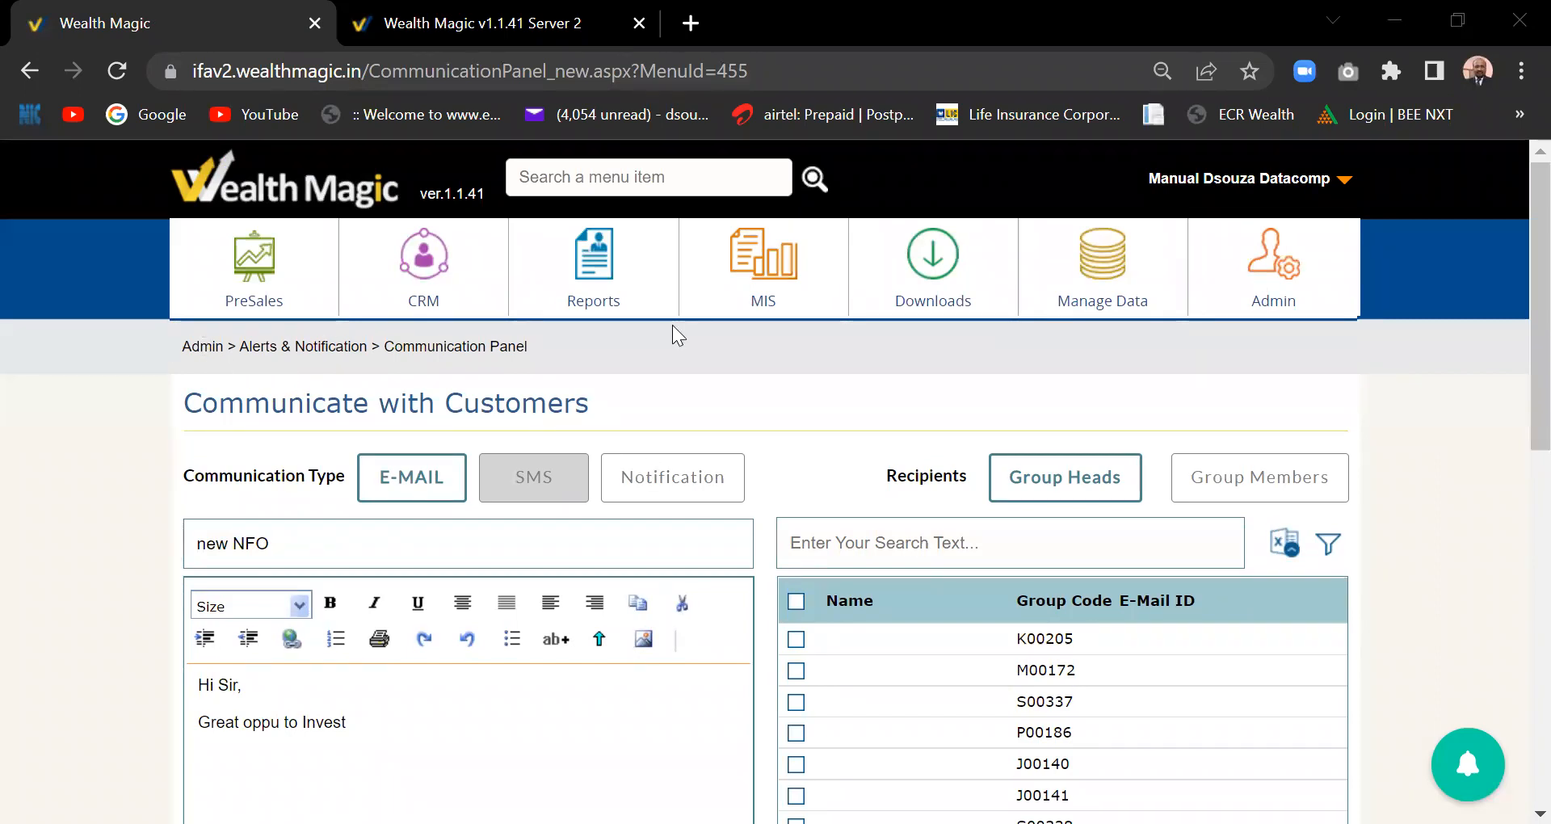
pyautogui.moveTo(1101, 318)
pyautogui.moveTo(735, 291)
pyautogui.scroll(-1, 1519, 421)
pyautogui.scroll(-2, 1518, 469)
pyautogui.scroll(3, 1519, 364)
pyautogui.click(1119, 288)
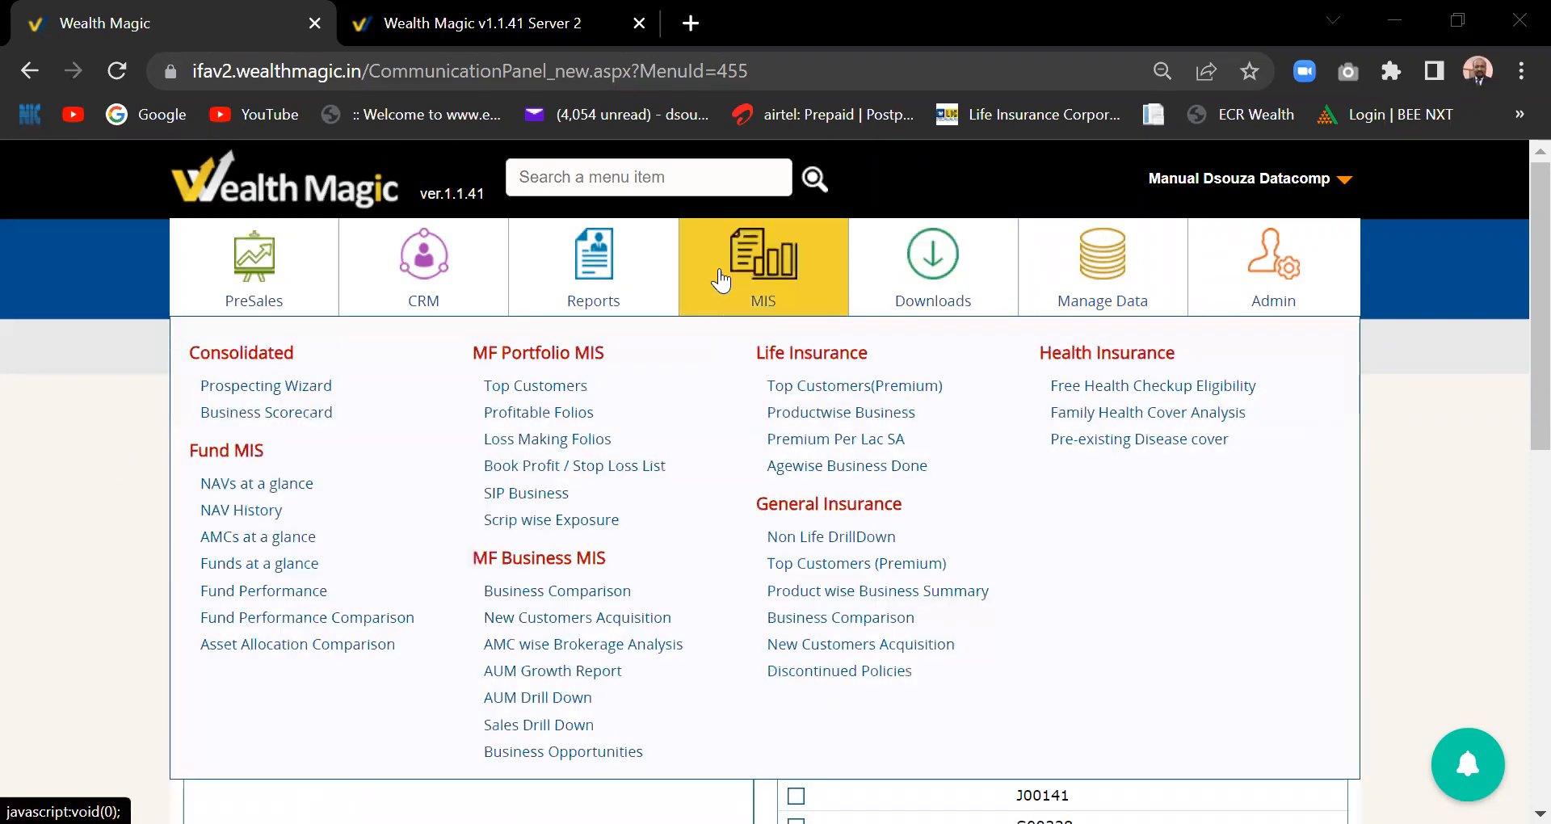
# - Open the Customers Master list from the Manage Data menu
pyautogui.moveTo(1103, 284)
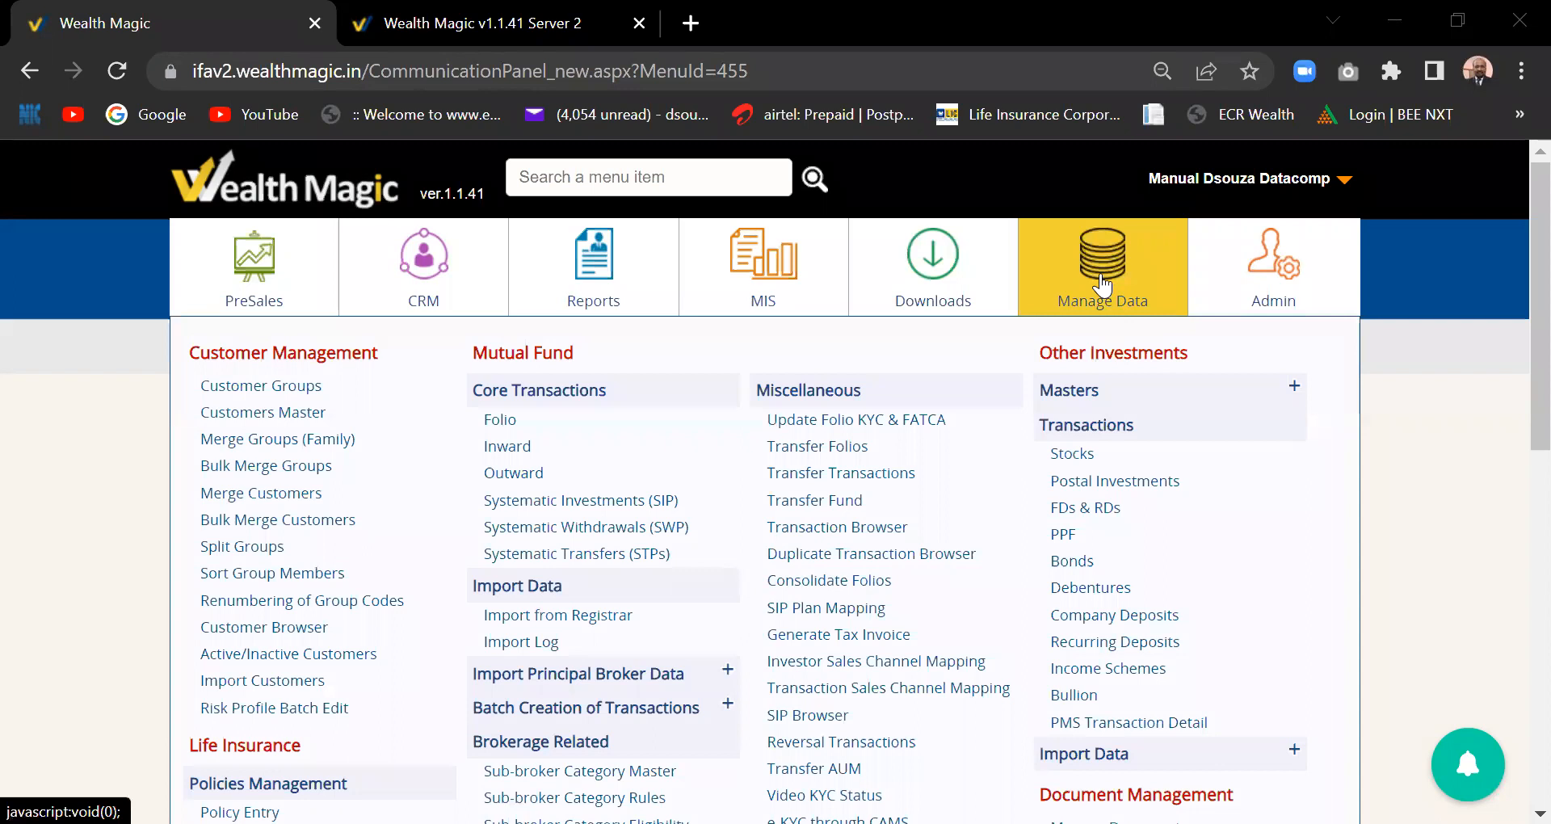
pyautogui.click(291, 417)
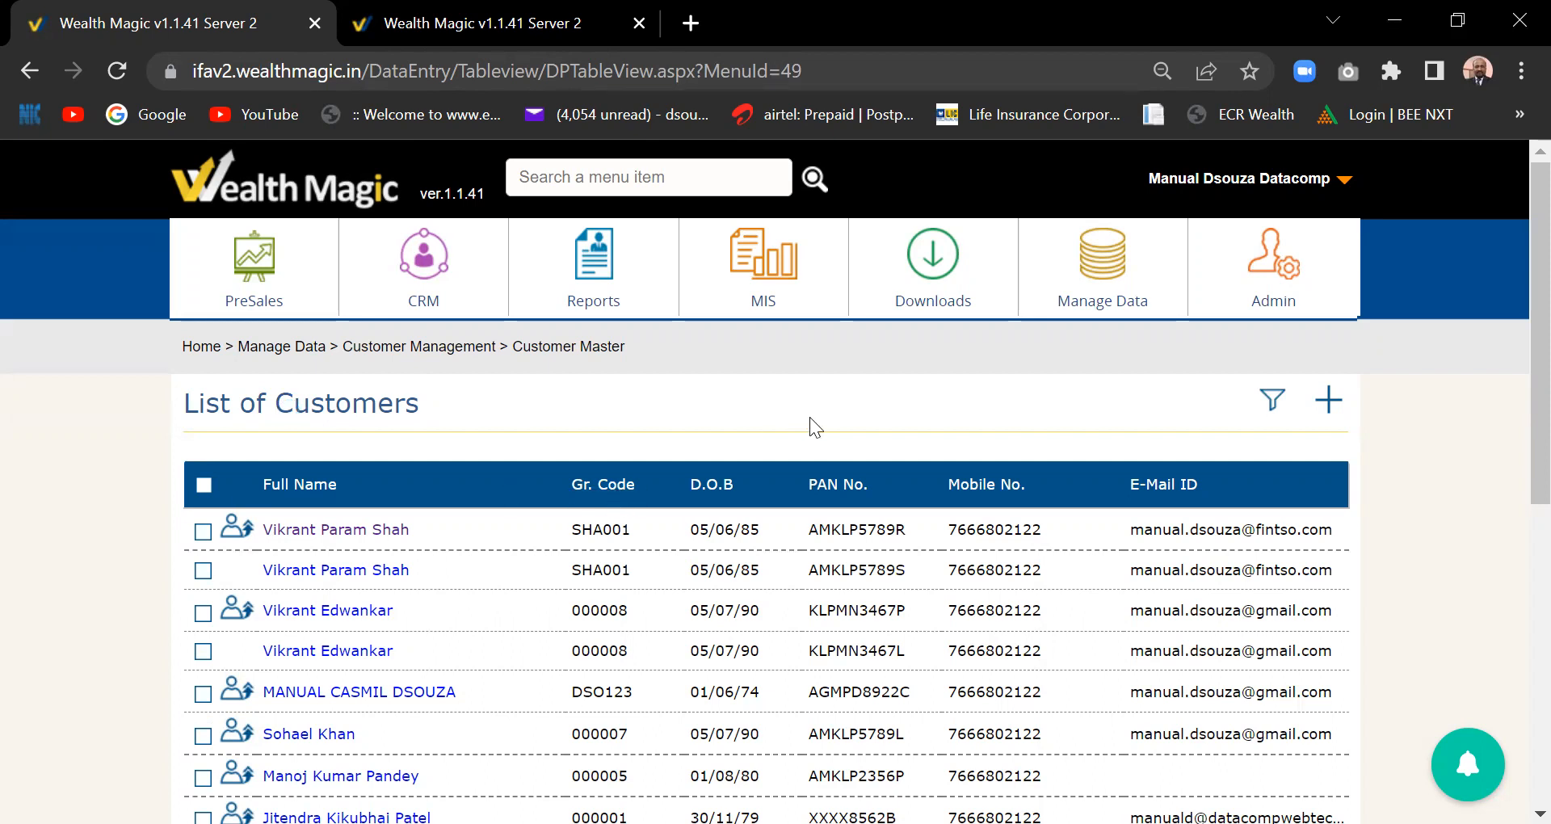
# - Open the first customer's record and review its personal, group, PAN and contact details
pyautogui.scroll(-1, 812, 422)
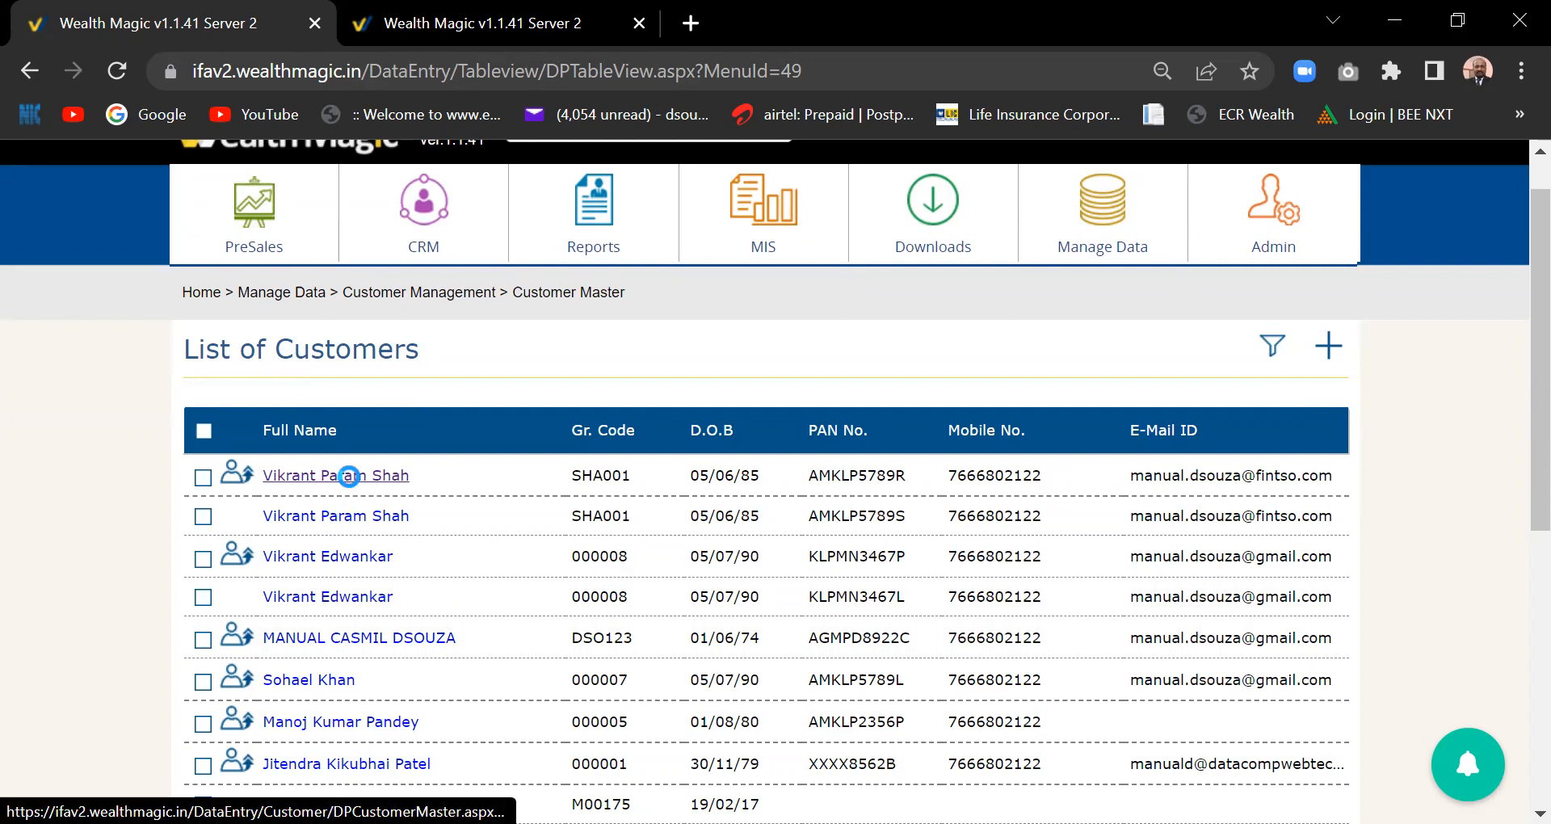
pyautogui.click(349, 476)
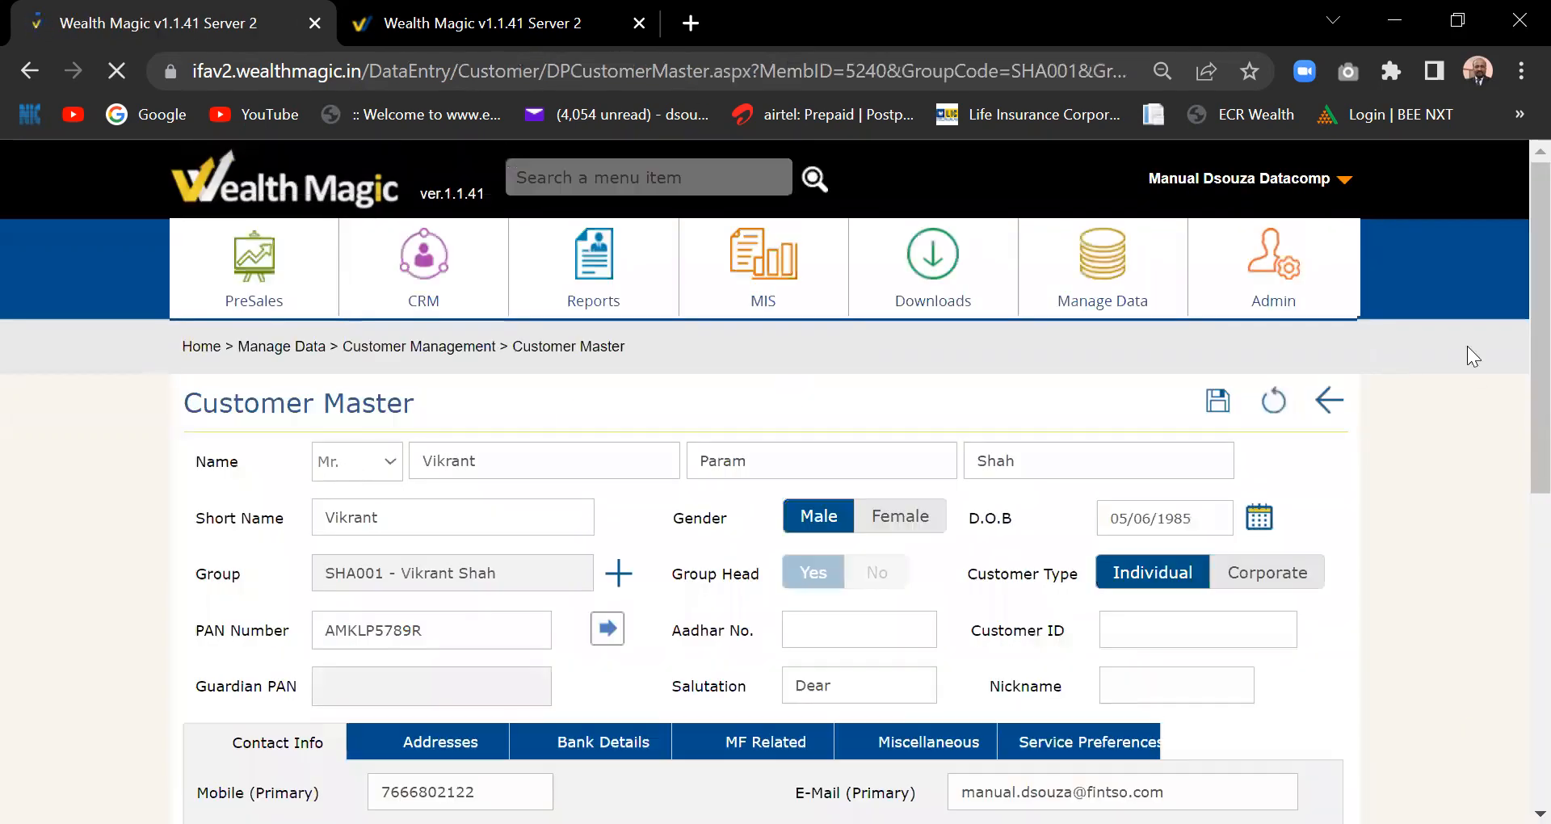
pyautogui.scroll(-2, 1518, 380)
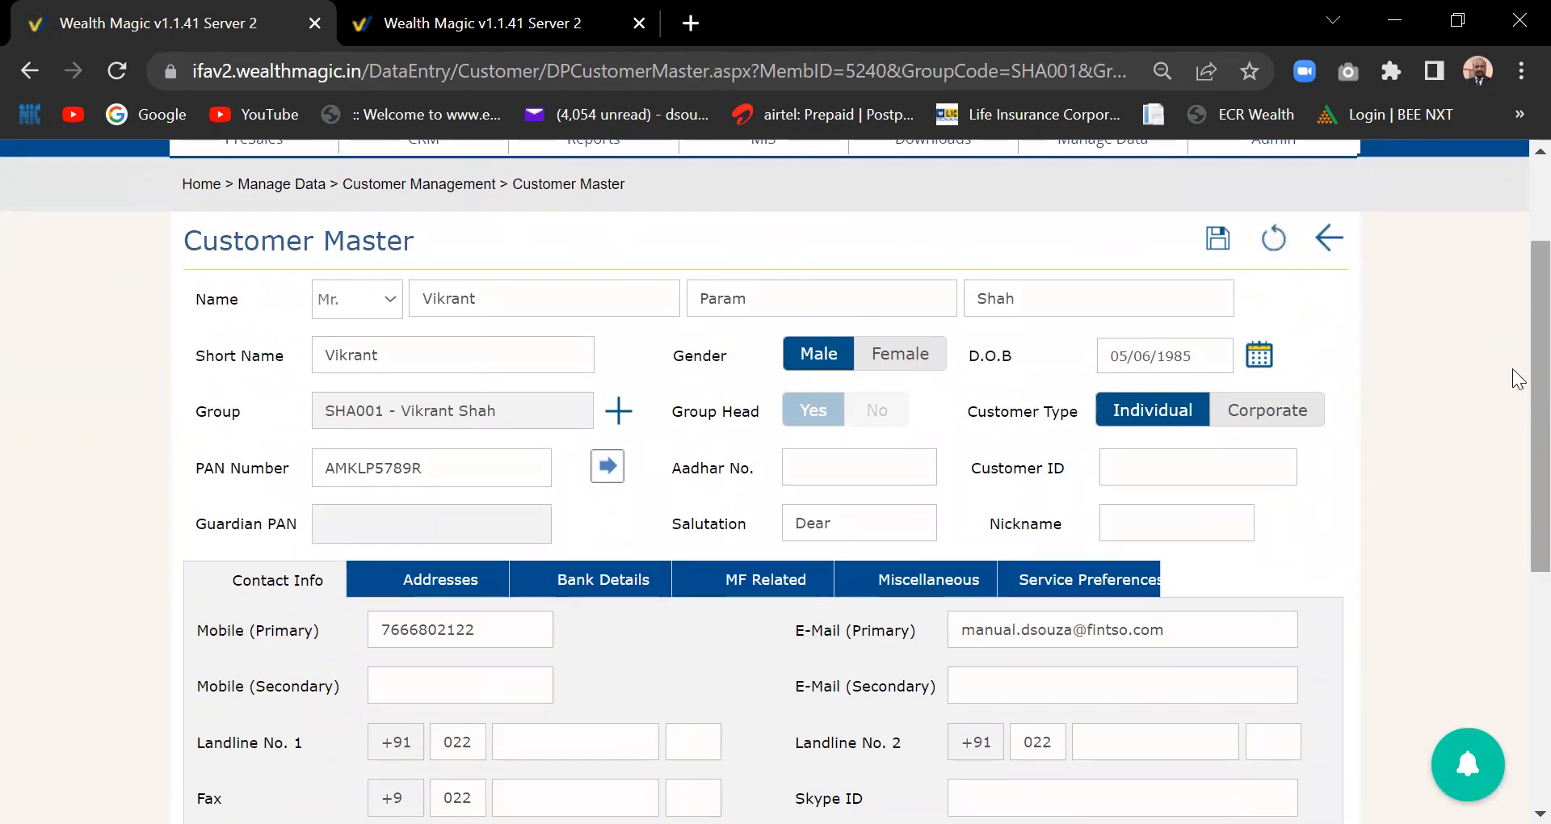
pyautogui.scroll(-1, 1519, 379)
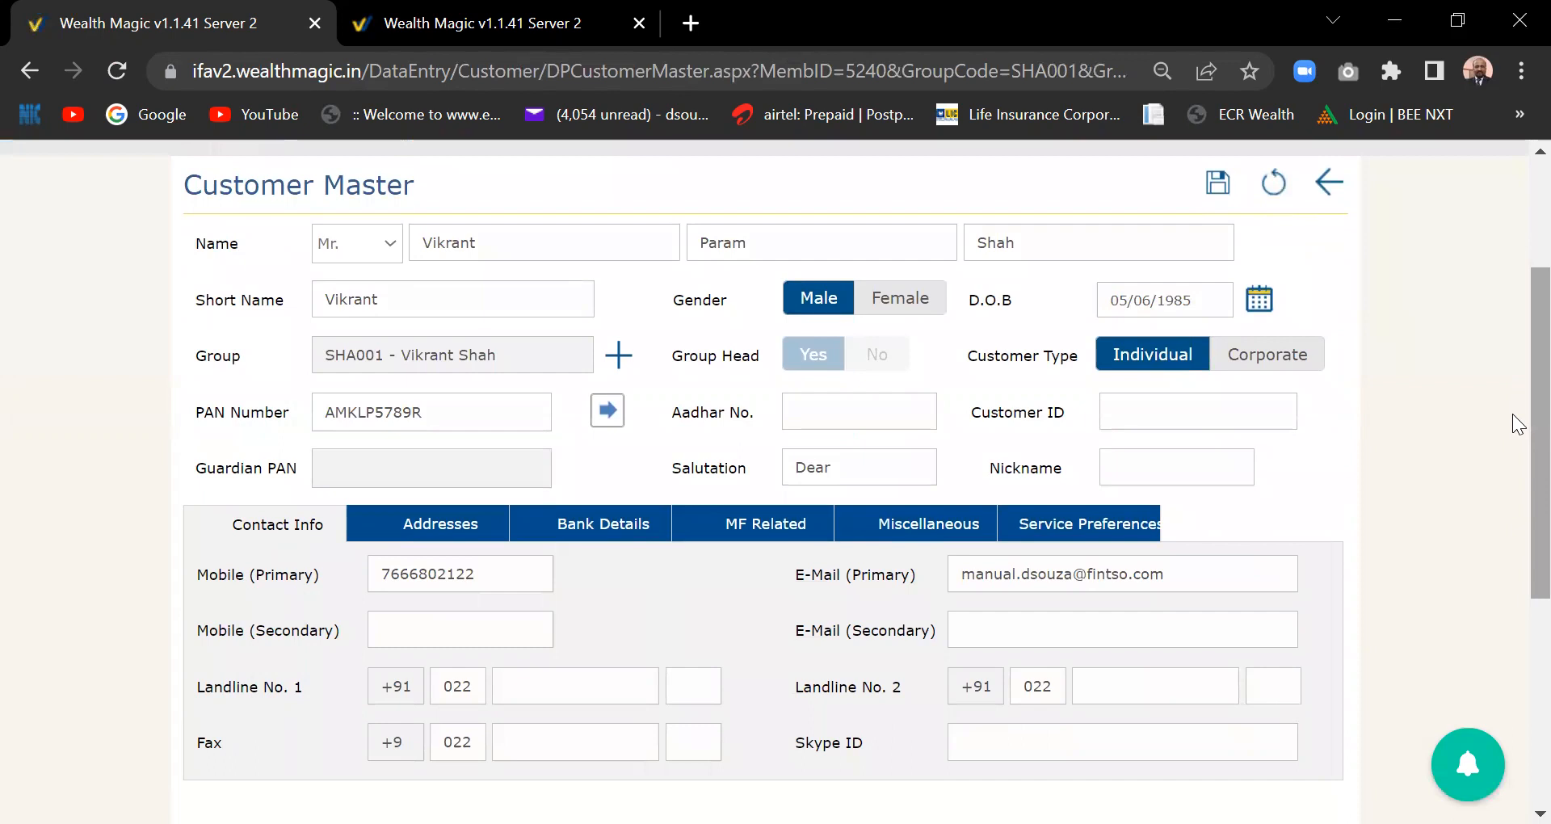
pyautogui.scroll(-4, 1517, 517)
pyautogui.scroll(2, 1519, 507)
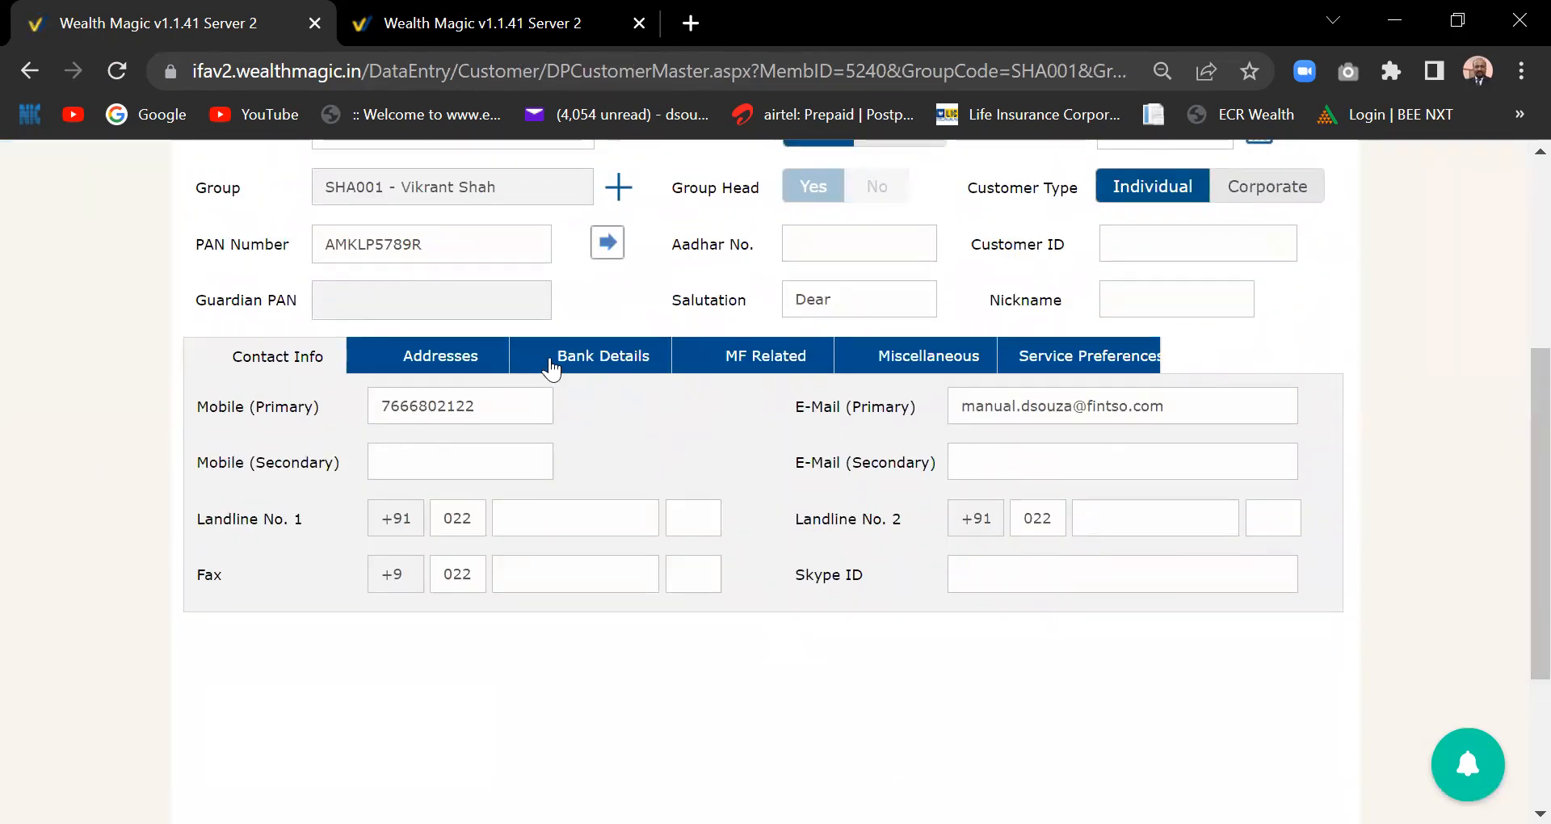
# - Look over the customer's addresses and bank details, then the MF Related tax status, KYC, FATCA and risk profile
pyautogui.click(456, 360)
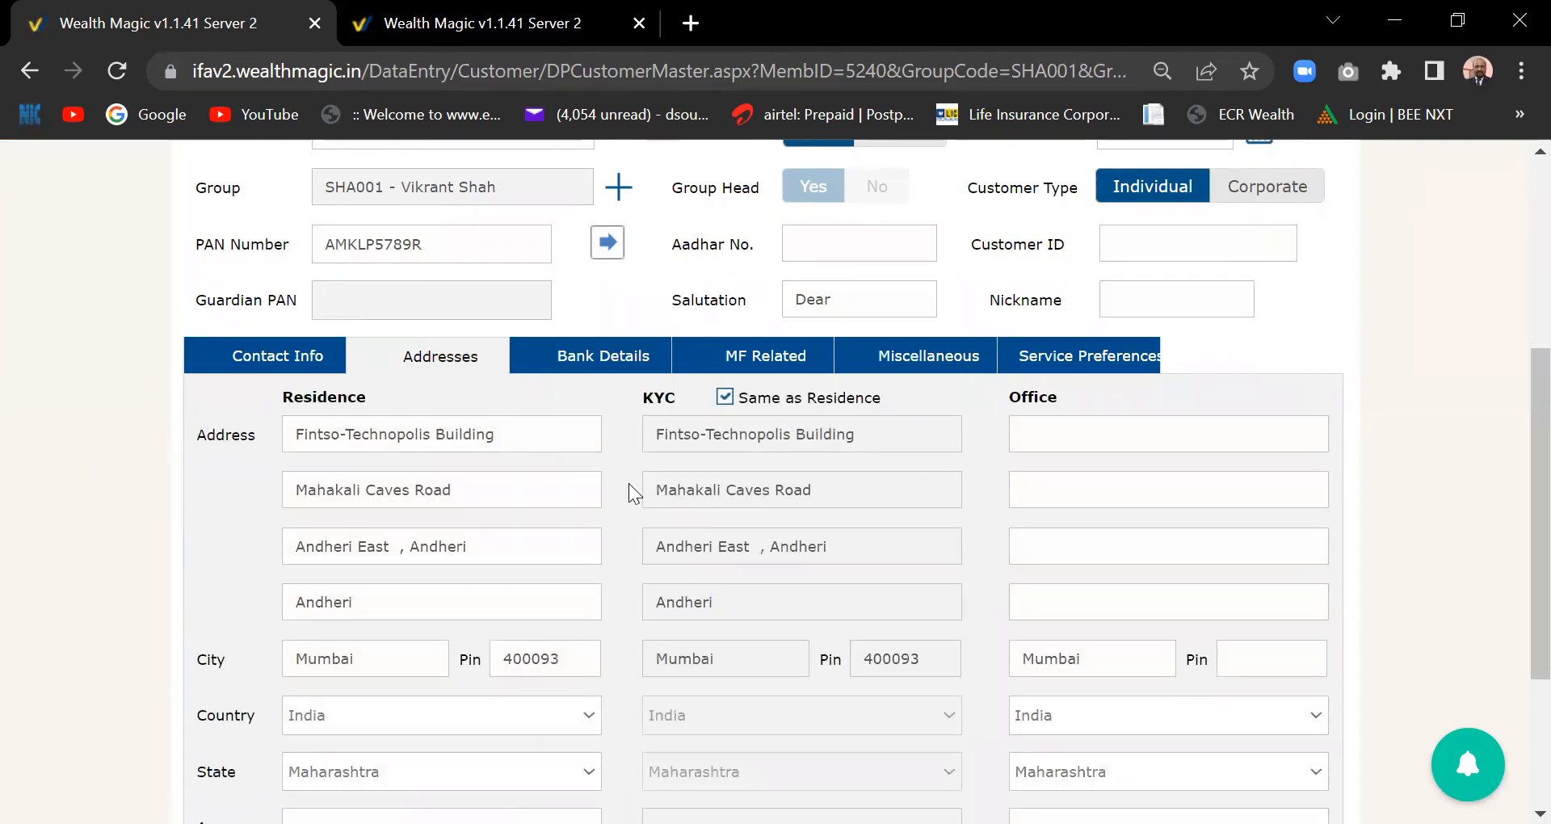
pyautogui.click(597, 365)
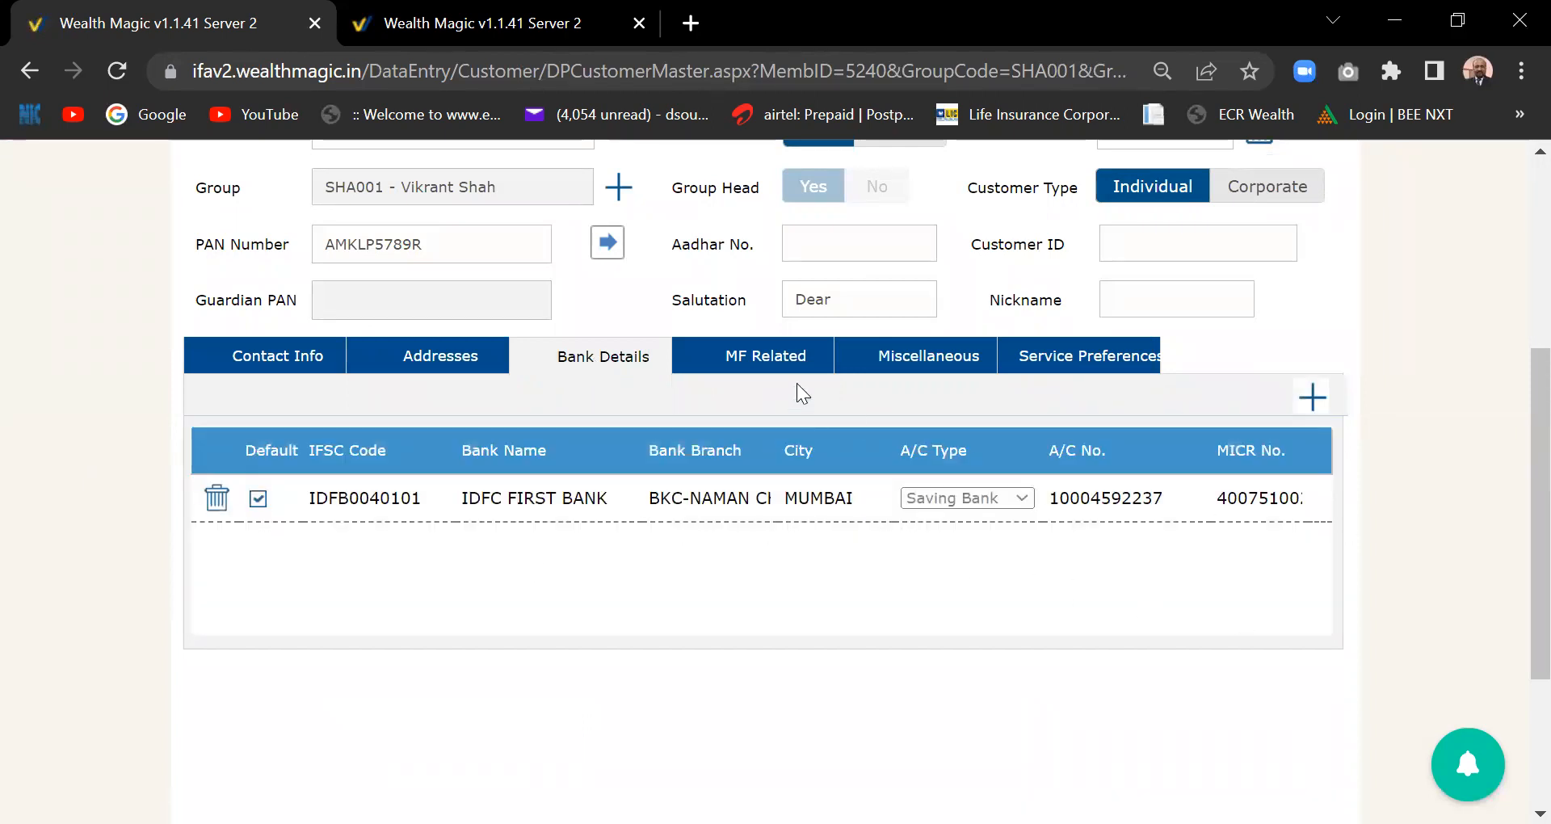
pyautogui.click(768, 362)
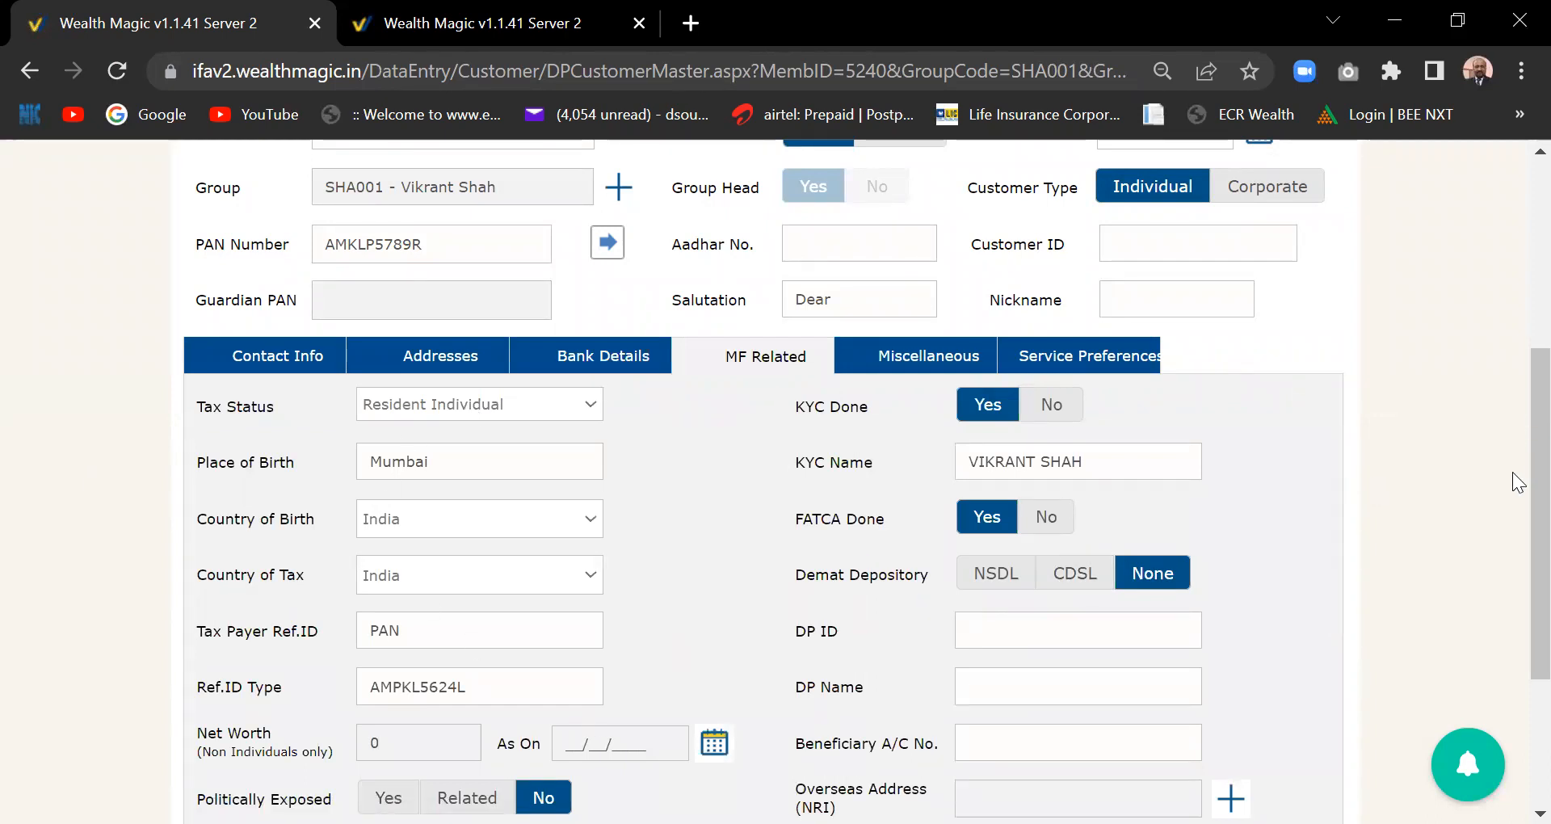
pyautogui.scroll(-1, 1517, 489)
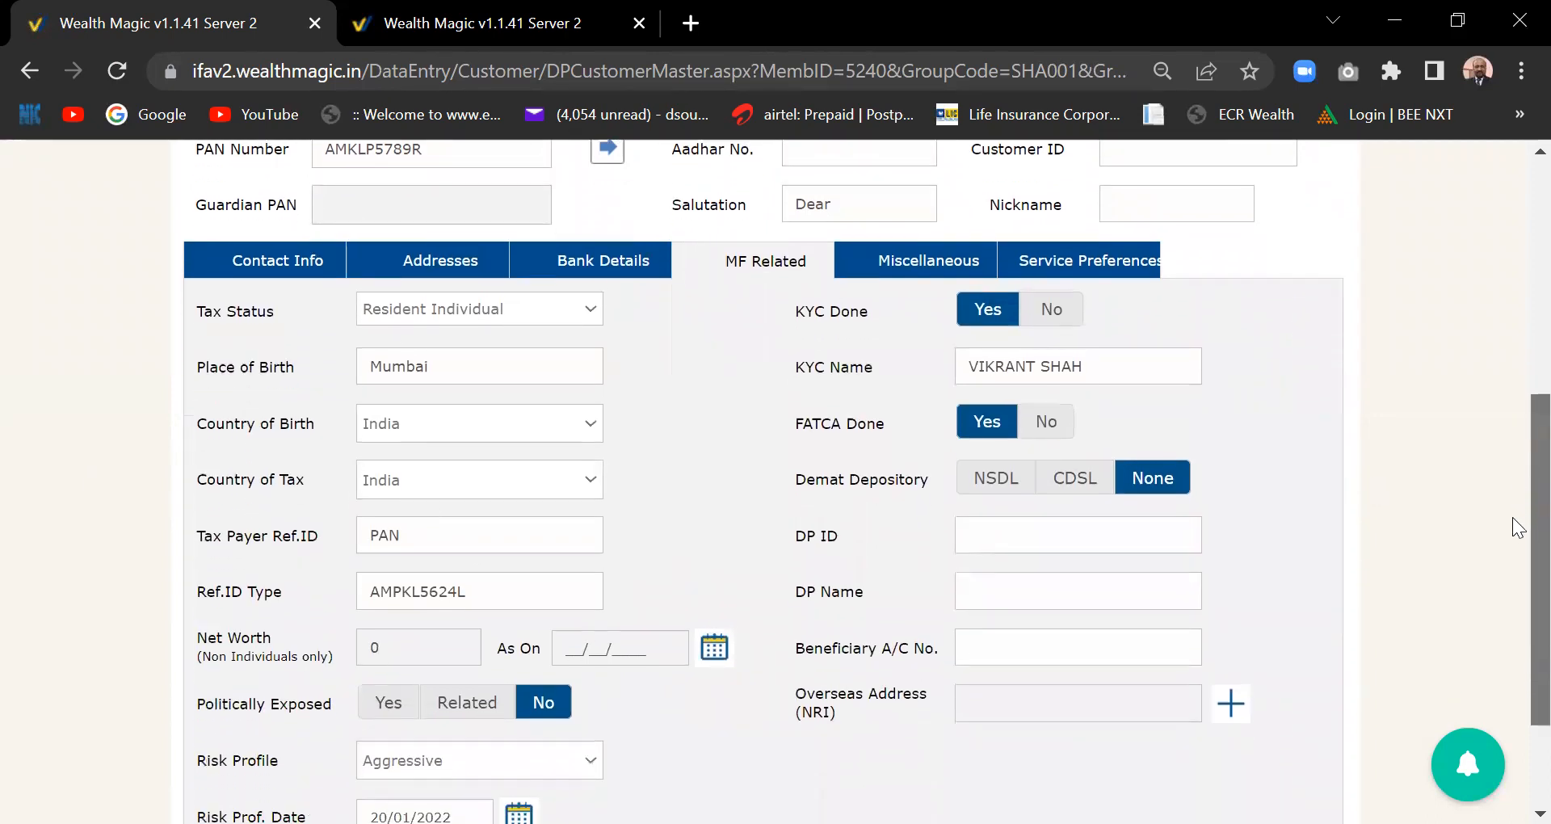
pyautogui.scroll(-1, 1517, 529)
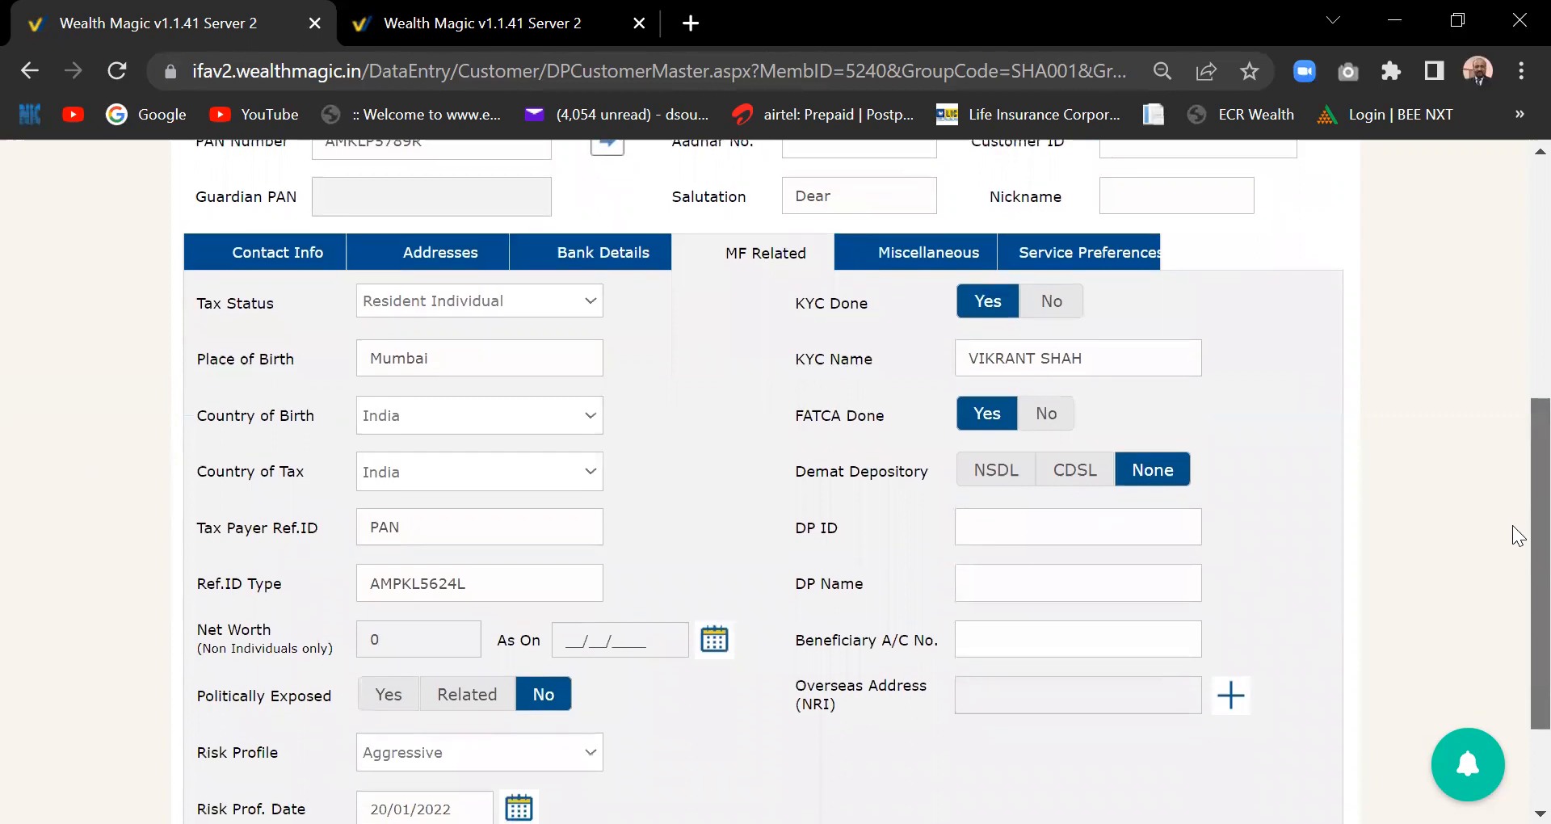
pyautogui.scroll(3, 1517, 428)
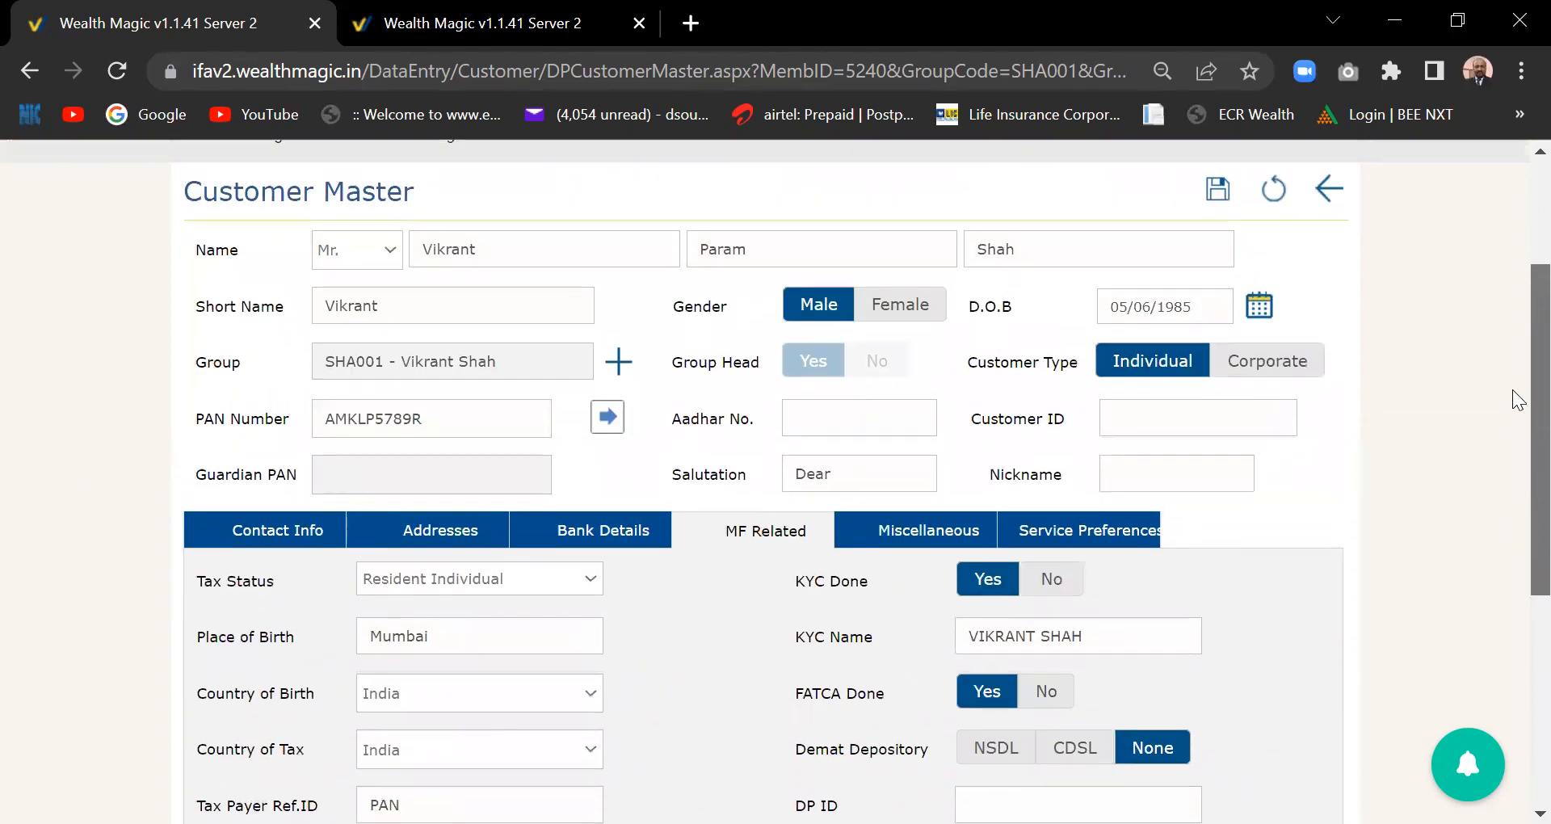
pyautogui.scroll(1, 1517, 396)
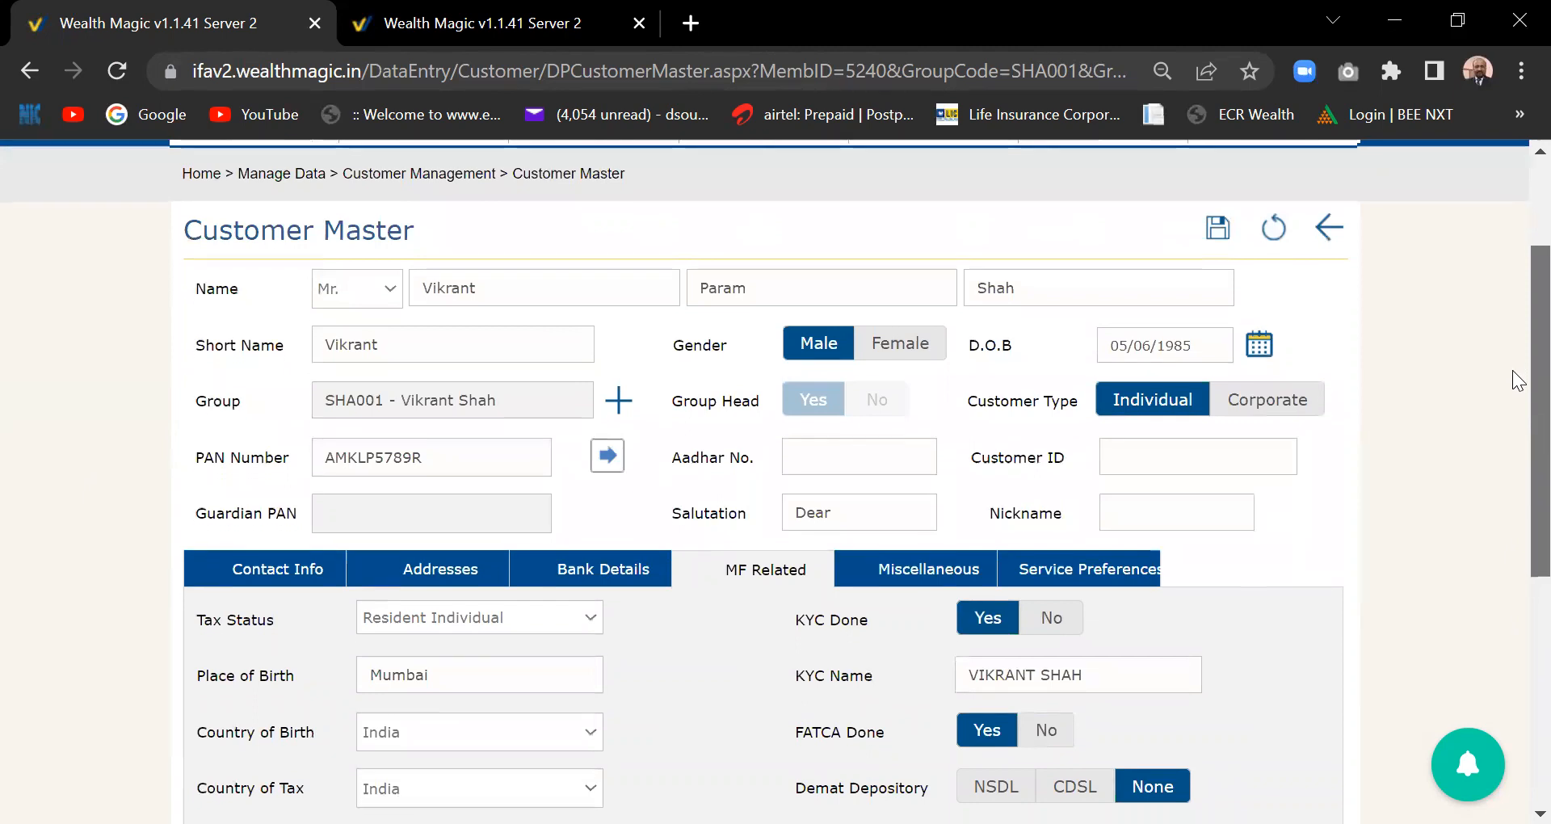
pyautogui.scroll(-1, 1518, 388)
pyautogui.moveTo(1514, 419); pyautogui.dragTo(1514, 418)
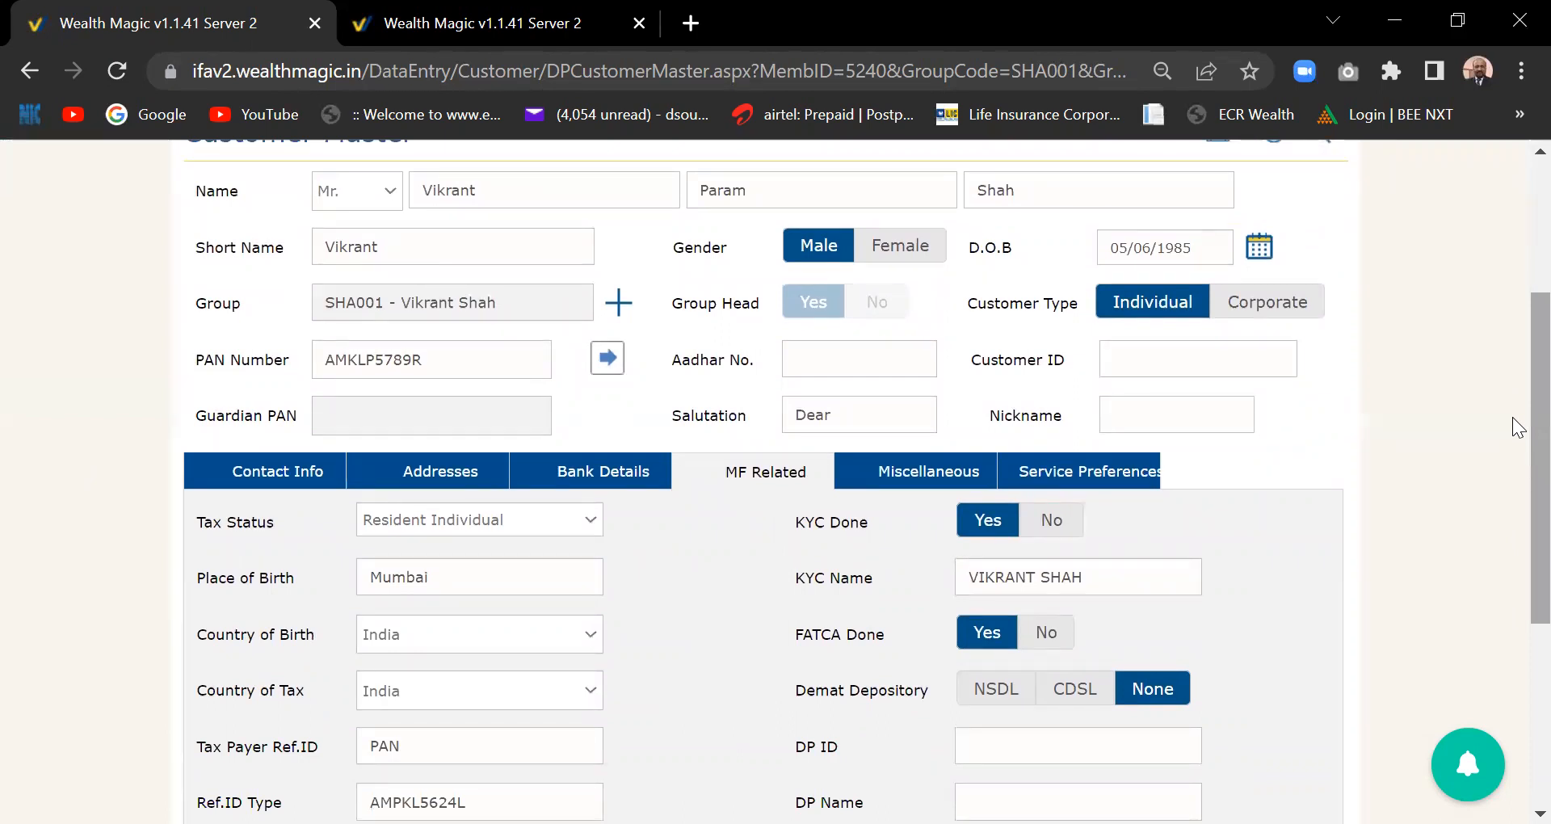
pyautogui.moveTo(1512, 419); pyautogui.dragTo(1519, 462)
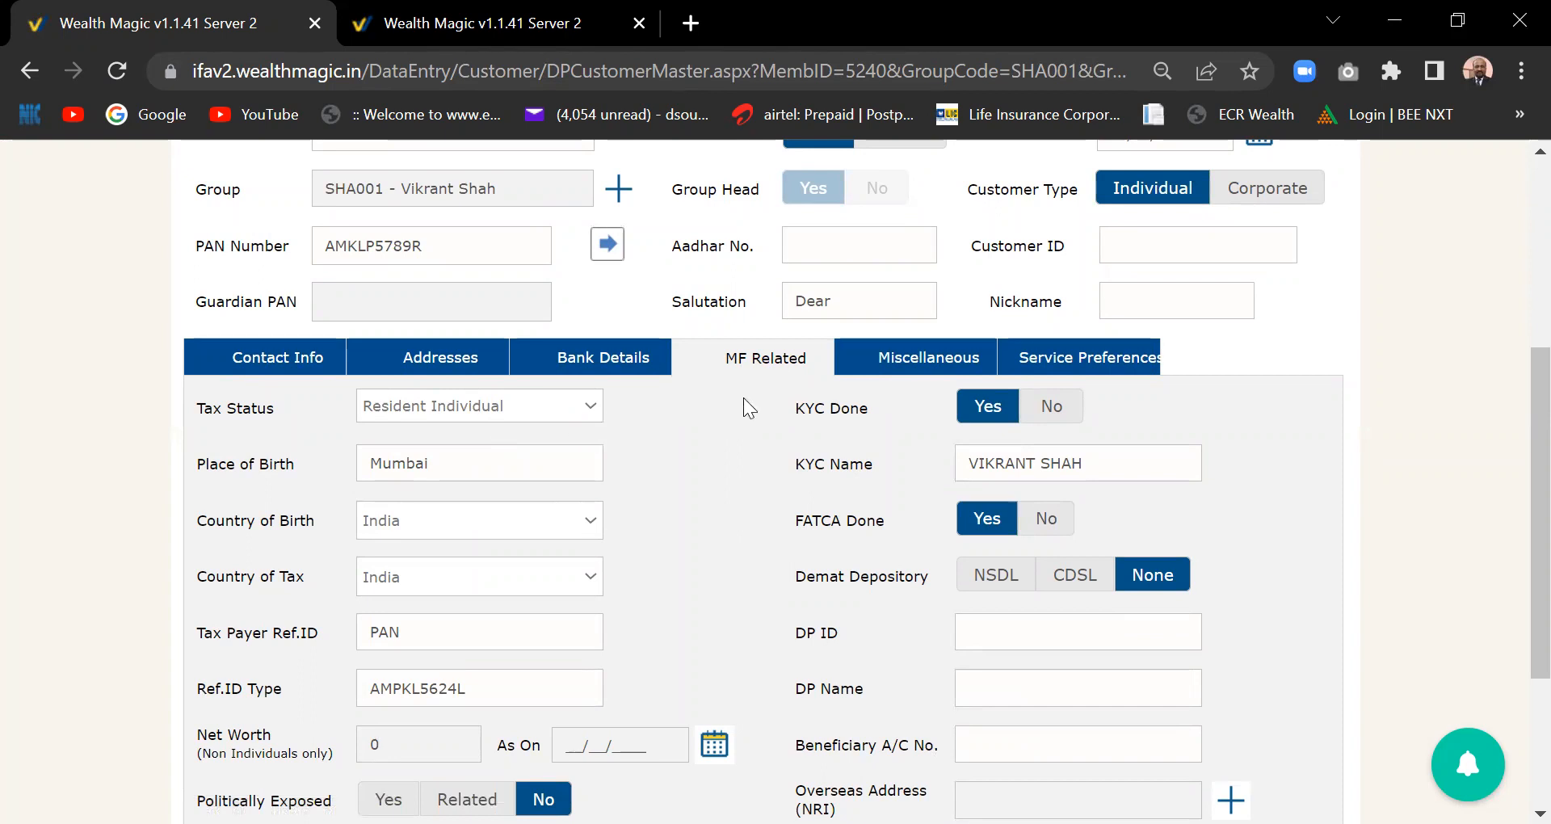
# - Review the customer's Miscellaneous personal details
pyautogui.click(921, 355)
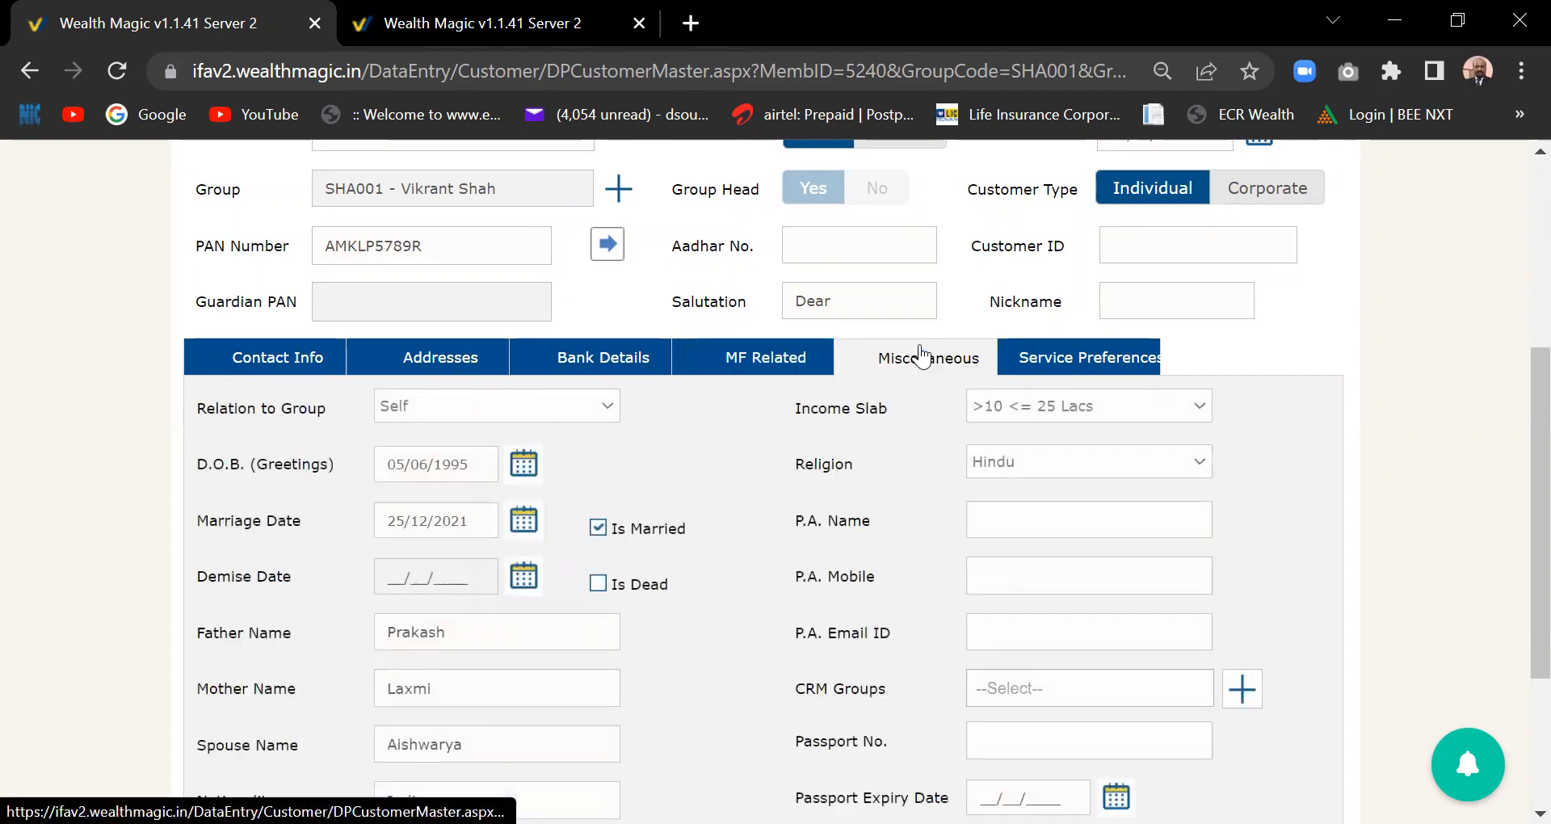
pyautogui.moveTo(1535, 391); pyautogui.dragTo(1535, 447)
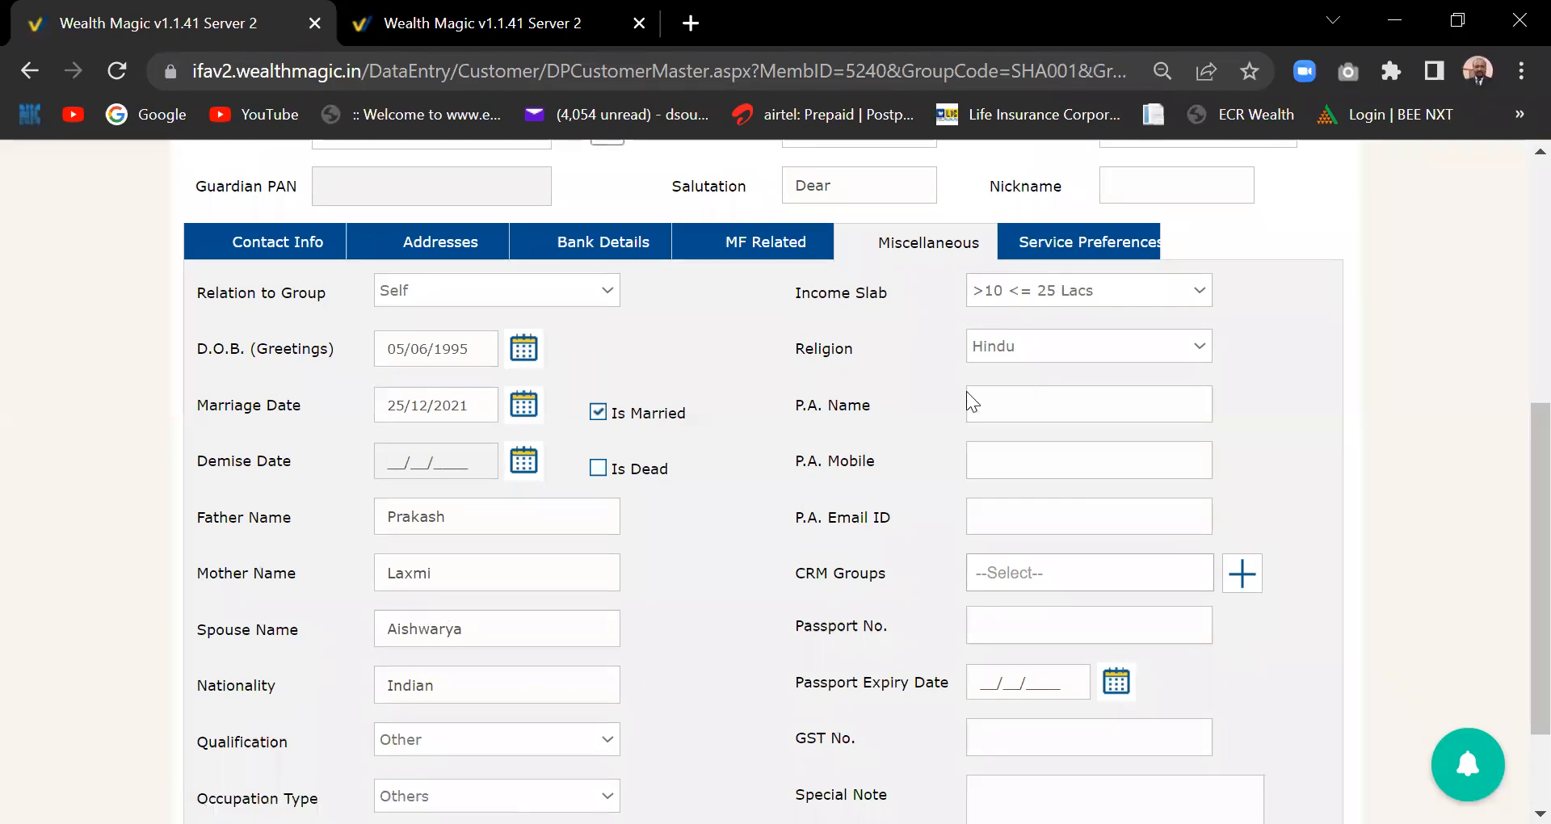
pyautogui.scroll(5, 1513, 496)
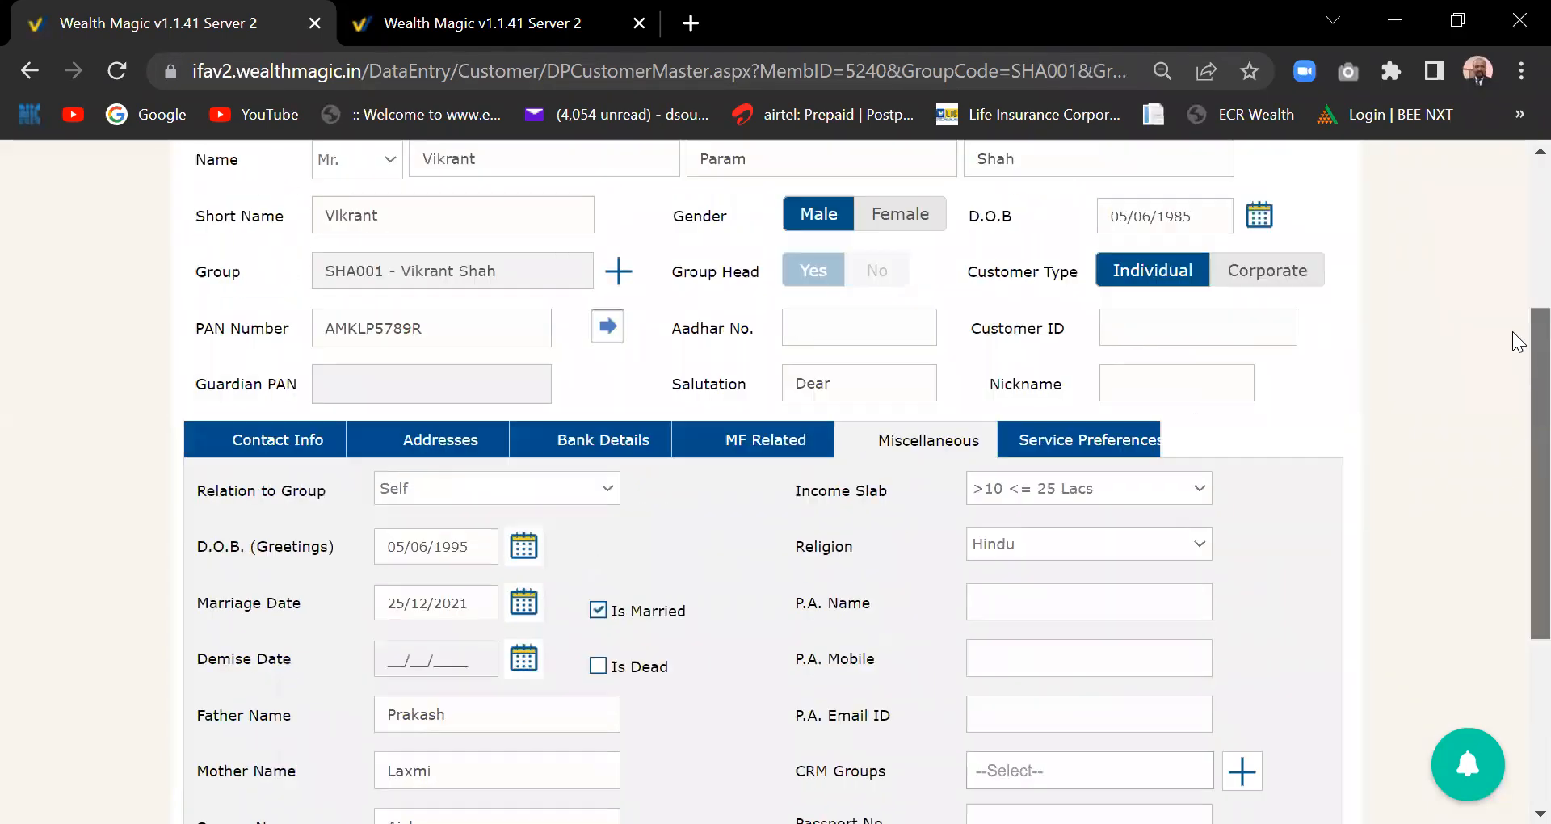
pyautogui.scroll(1, 1511, 242)
pyautogui.scroll(-1, 1511, 291)
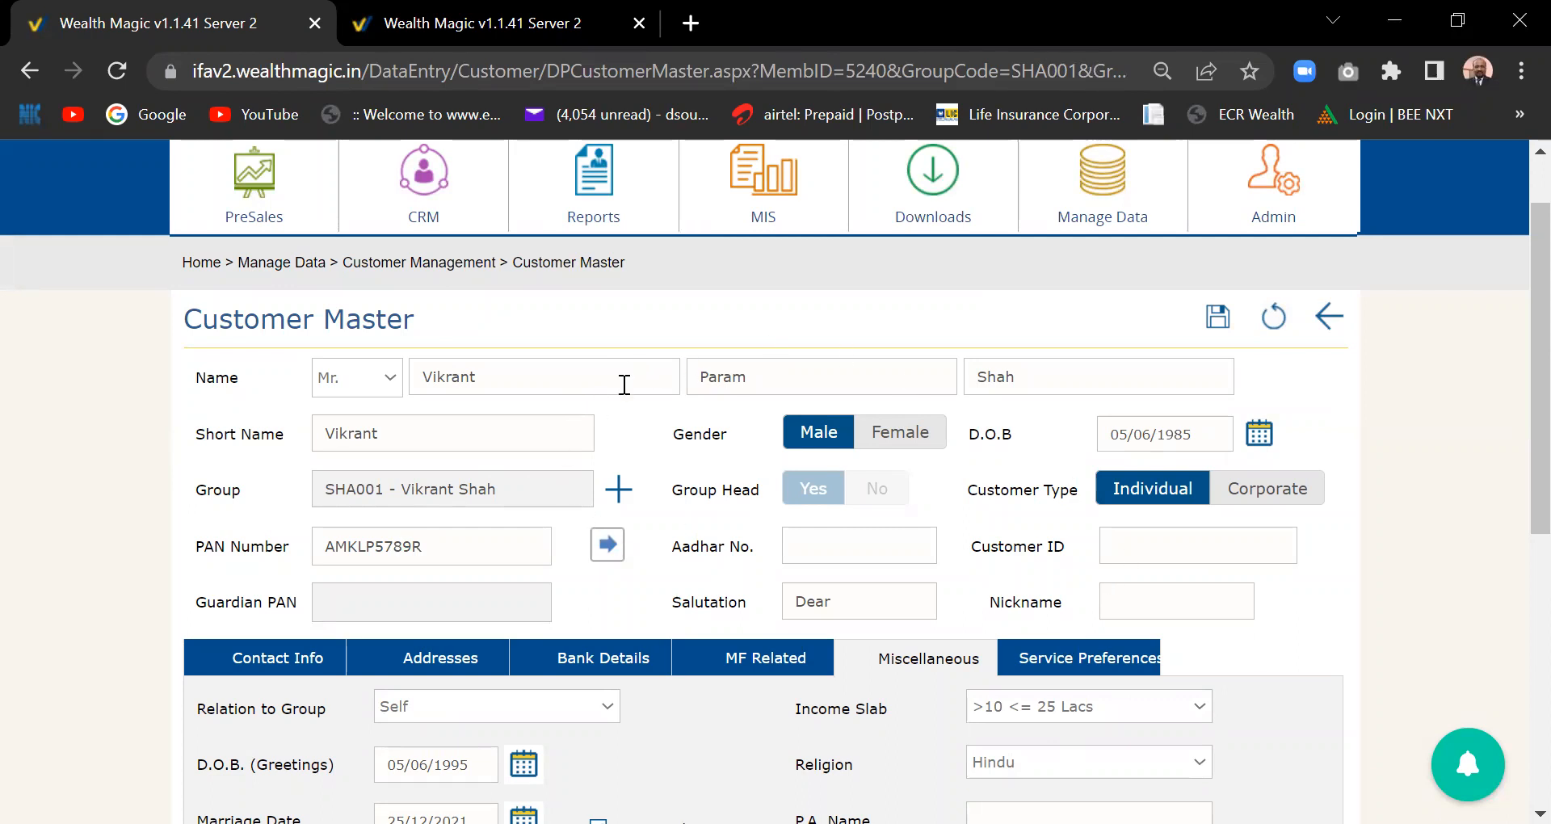
pyautogui.scroll(-2, 637, 440)
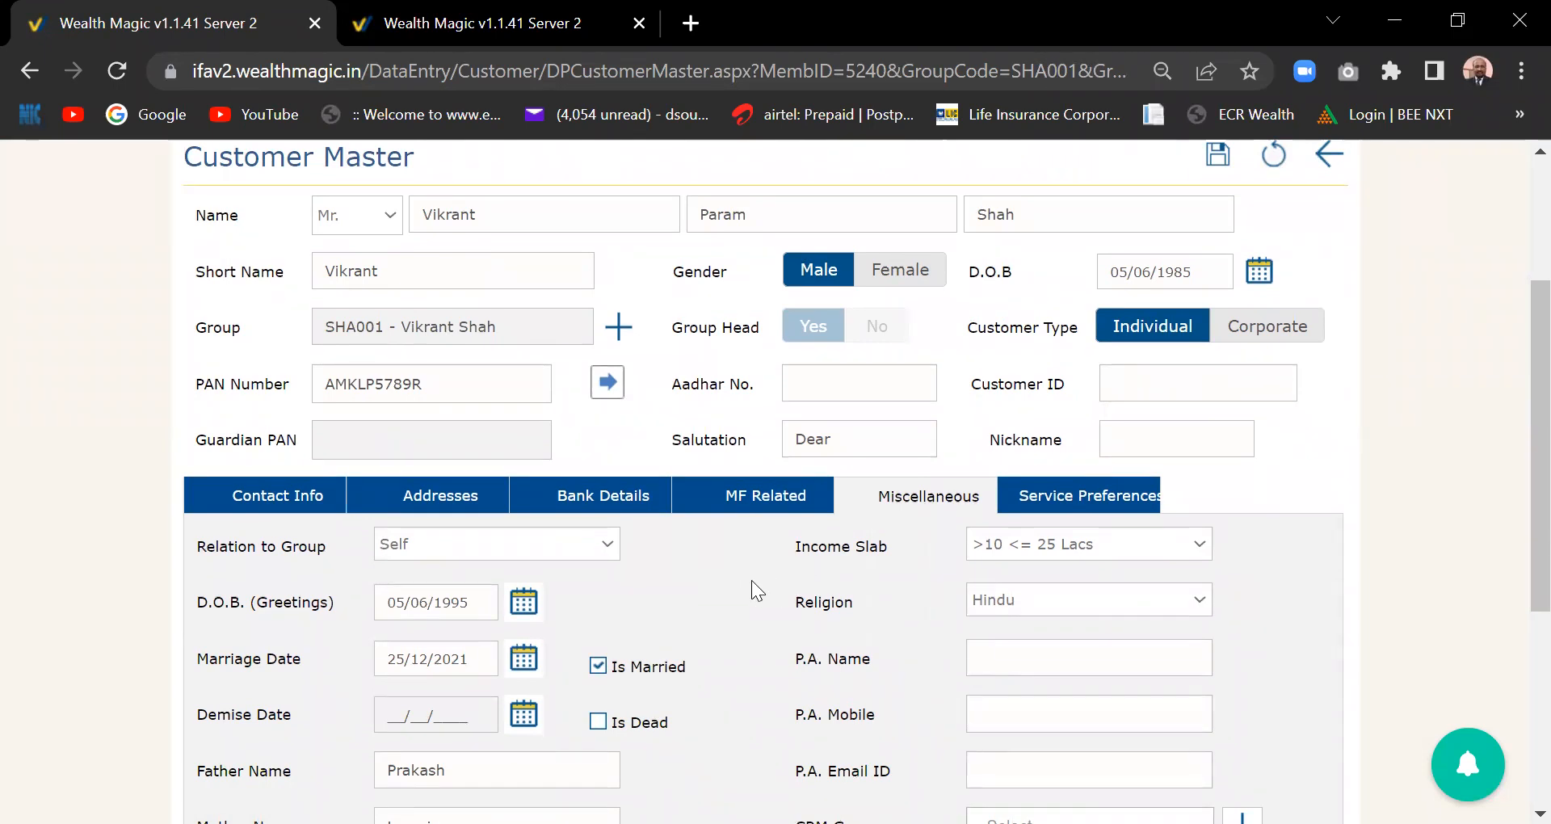
pyautogui.scroll(-2, 736, 585)
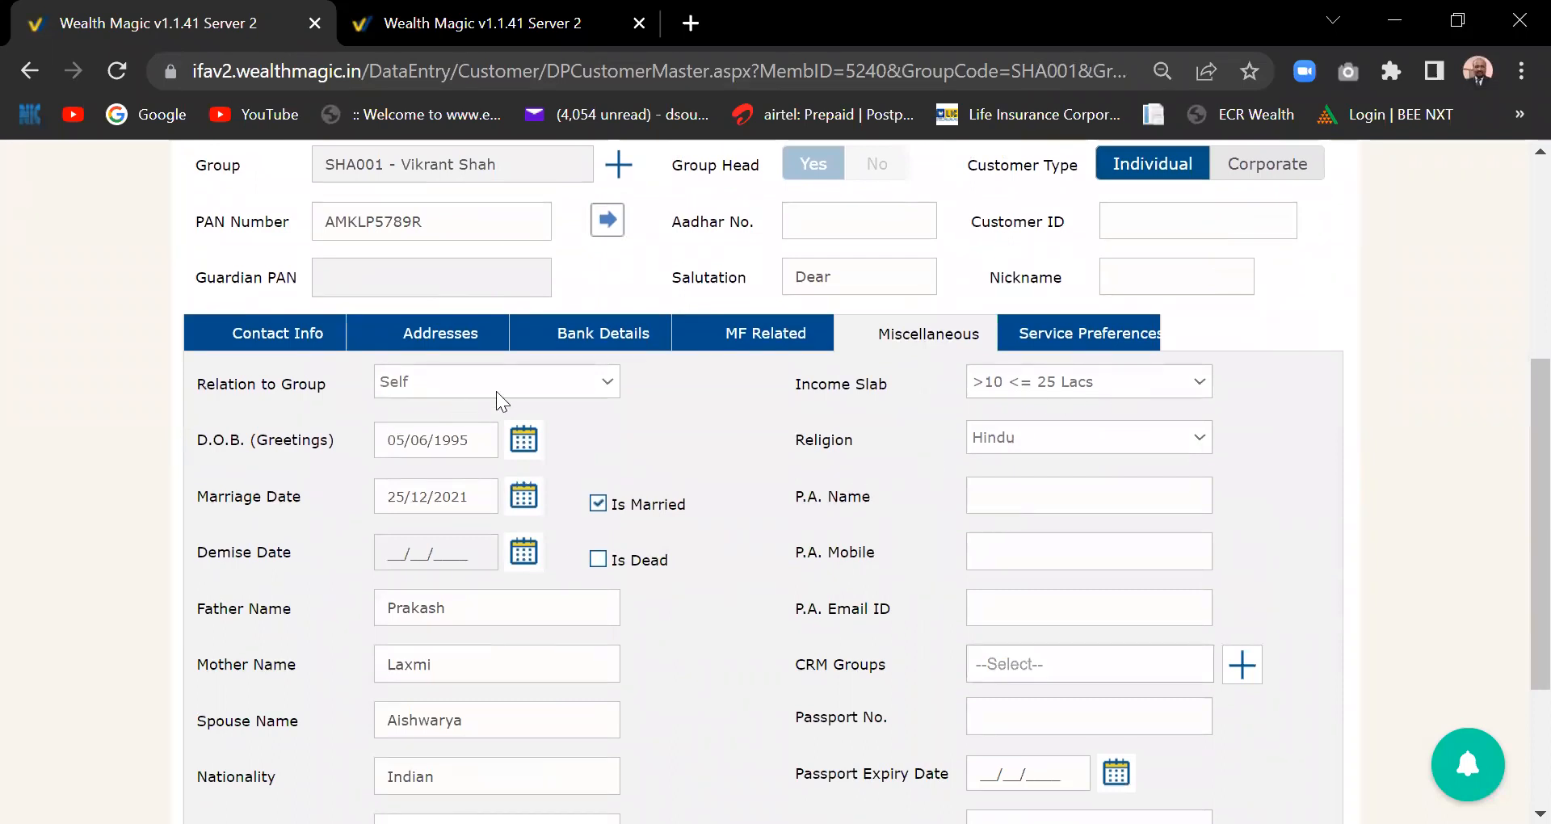
# - Show the Service Preferences: Residence address, service messages to Group Head, online access enabled
pyautogui.click(1086, 339)
pyautogui.scroll(-1, 1517, 420)
pyautogui.scroll(2, 1518, 430)
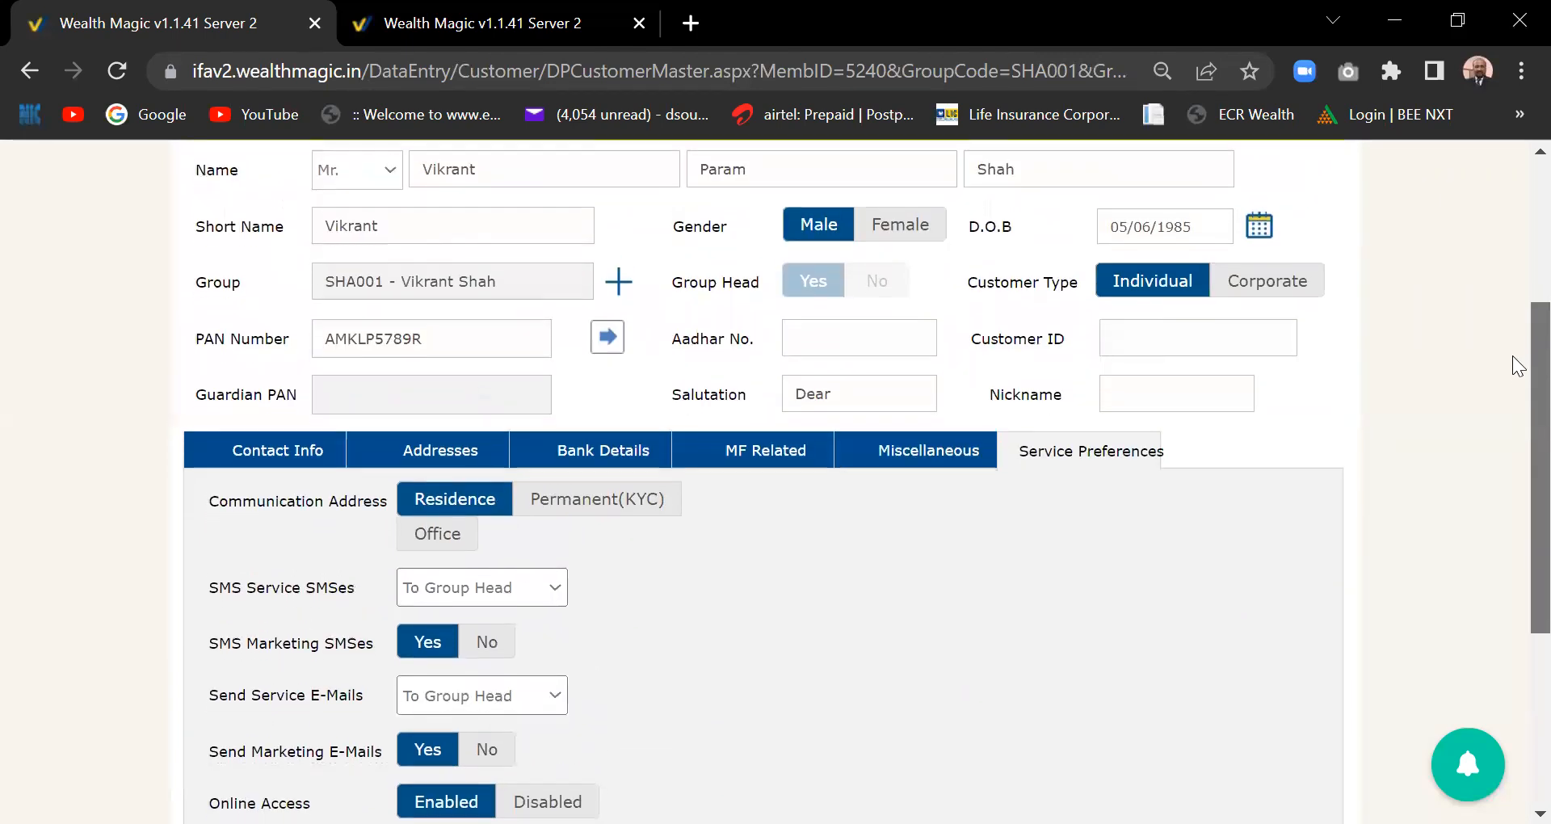
pyautogui.scroll(4, 1517, 371)
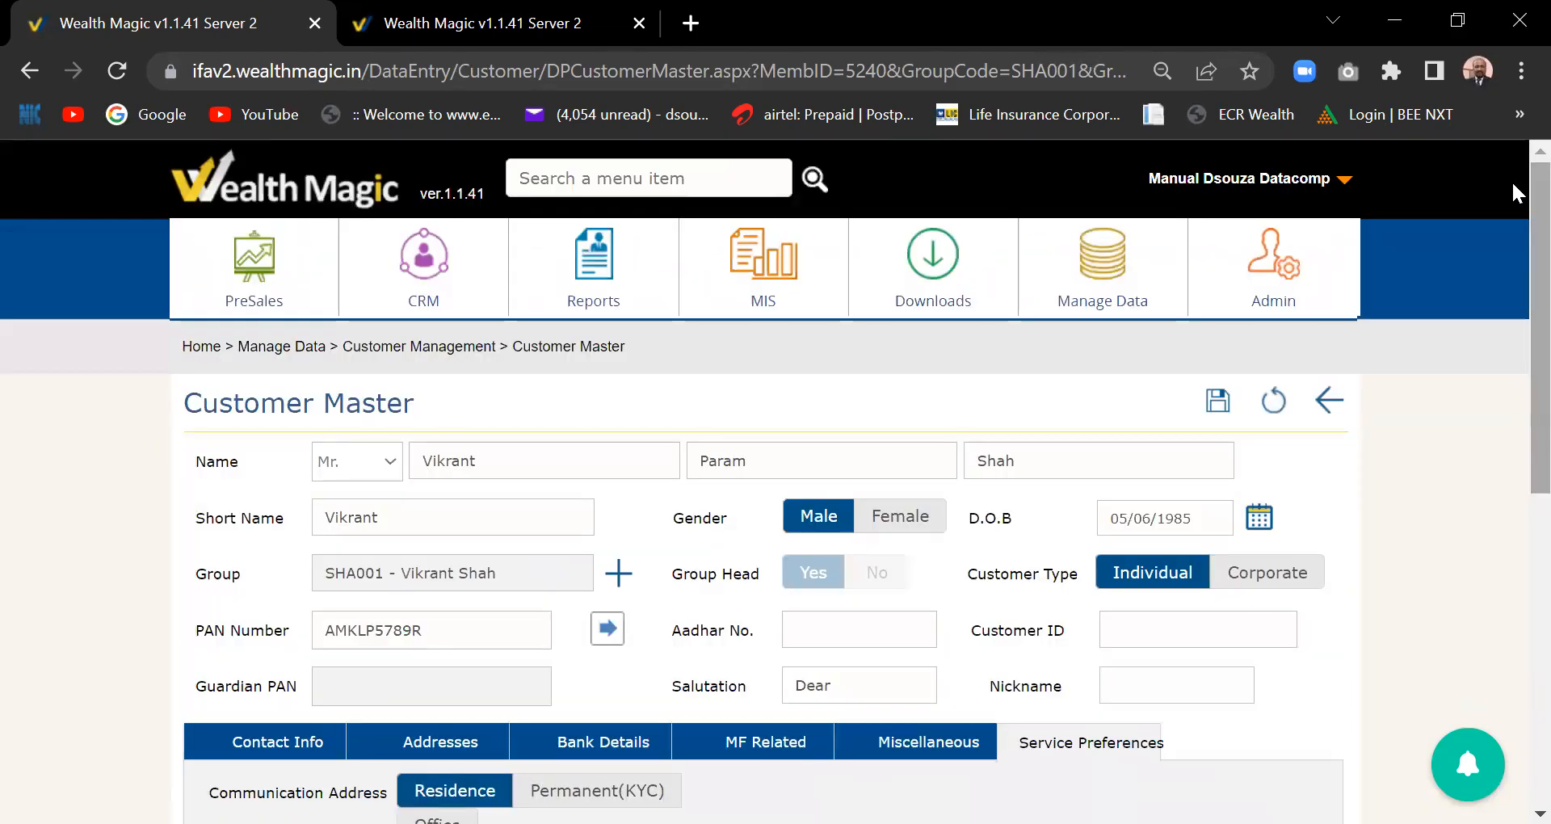
pyautogui.click(475, 22)
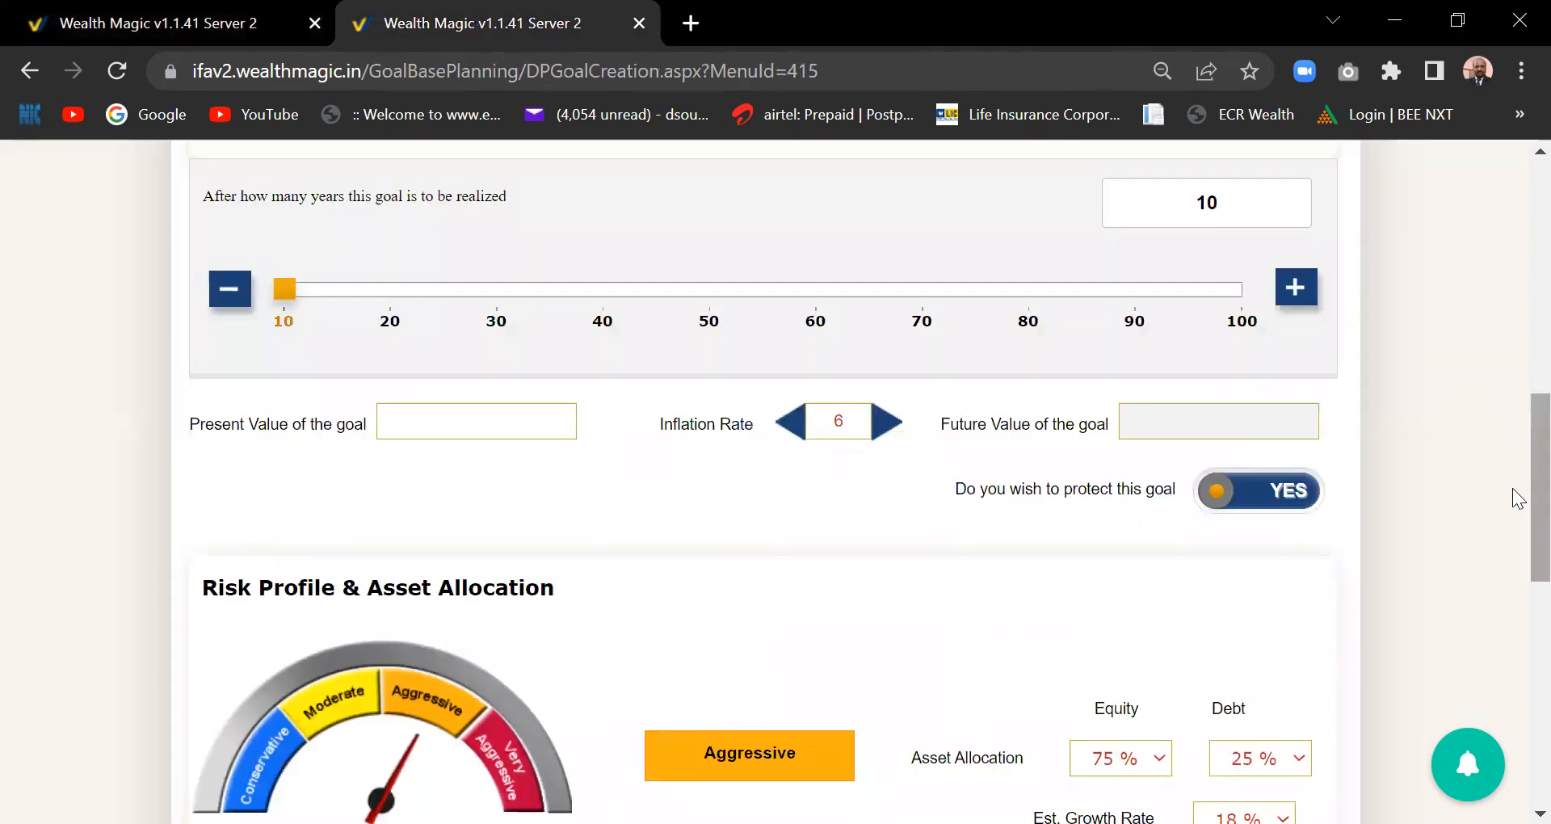
pyautogui.moveTo(1516, 497); pyautogui.dragTo(1511, 159)
pyautogui.click(1274, 304)
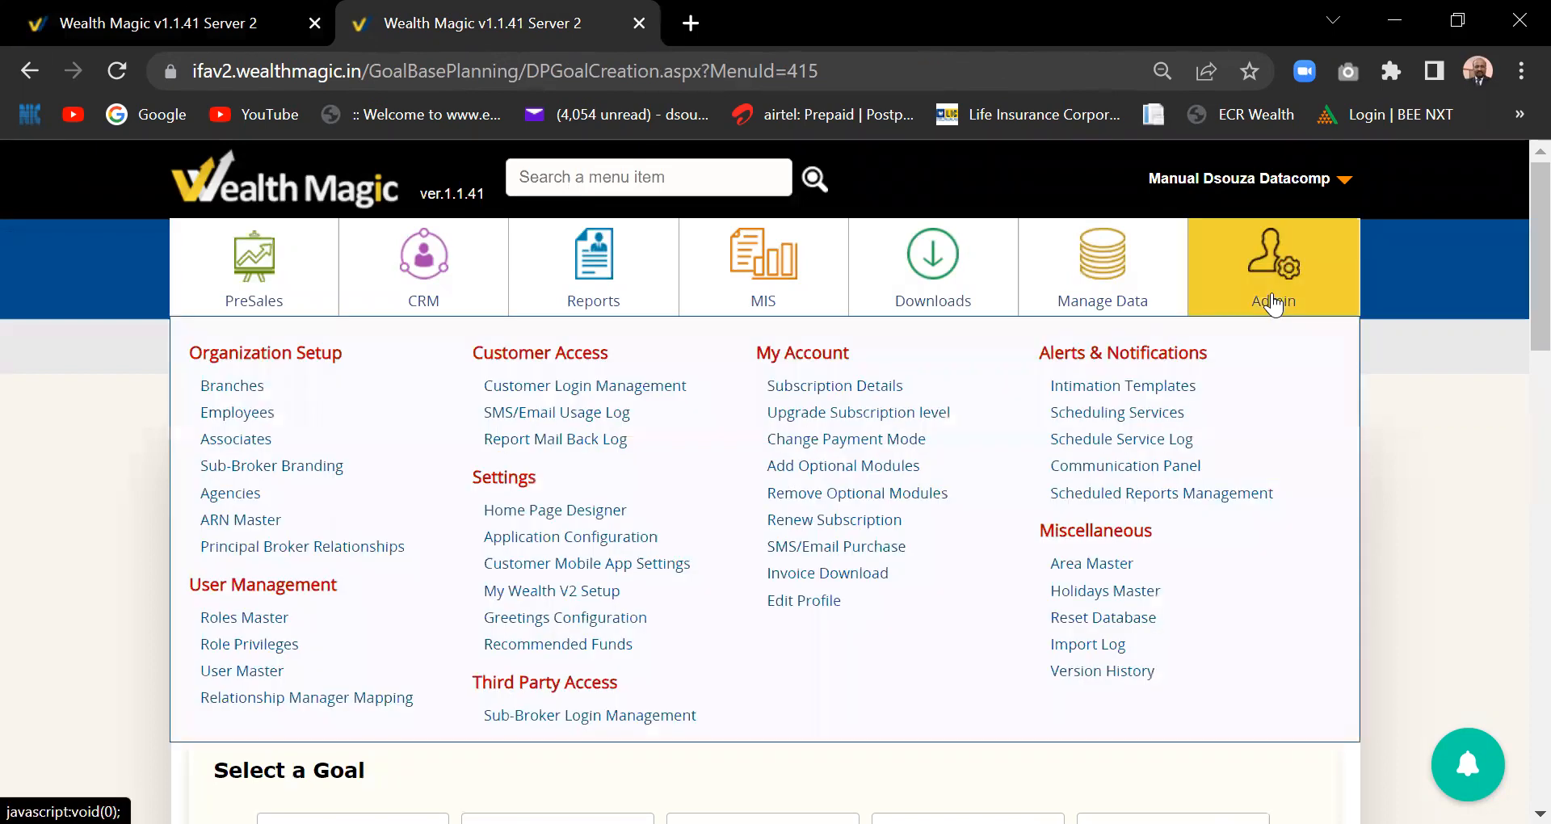
pyautogui.click(587, 542)
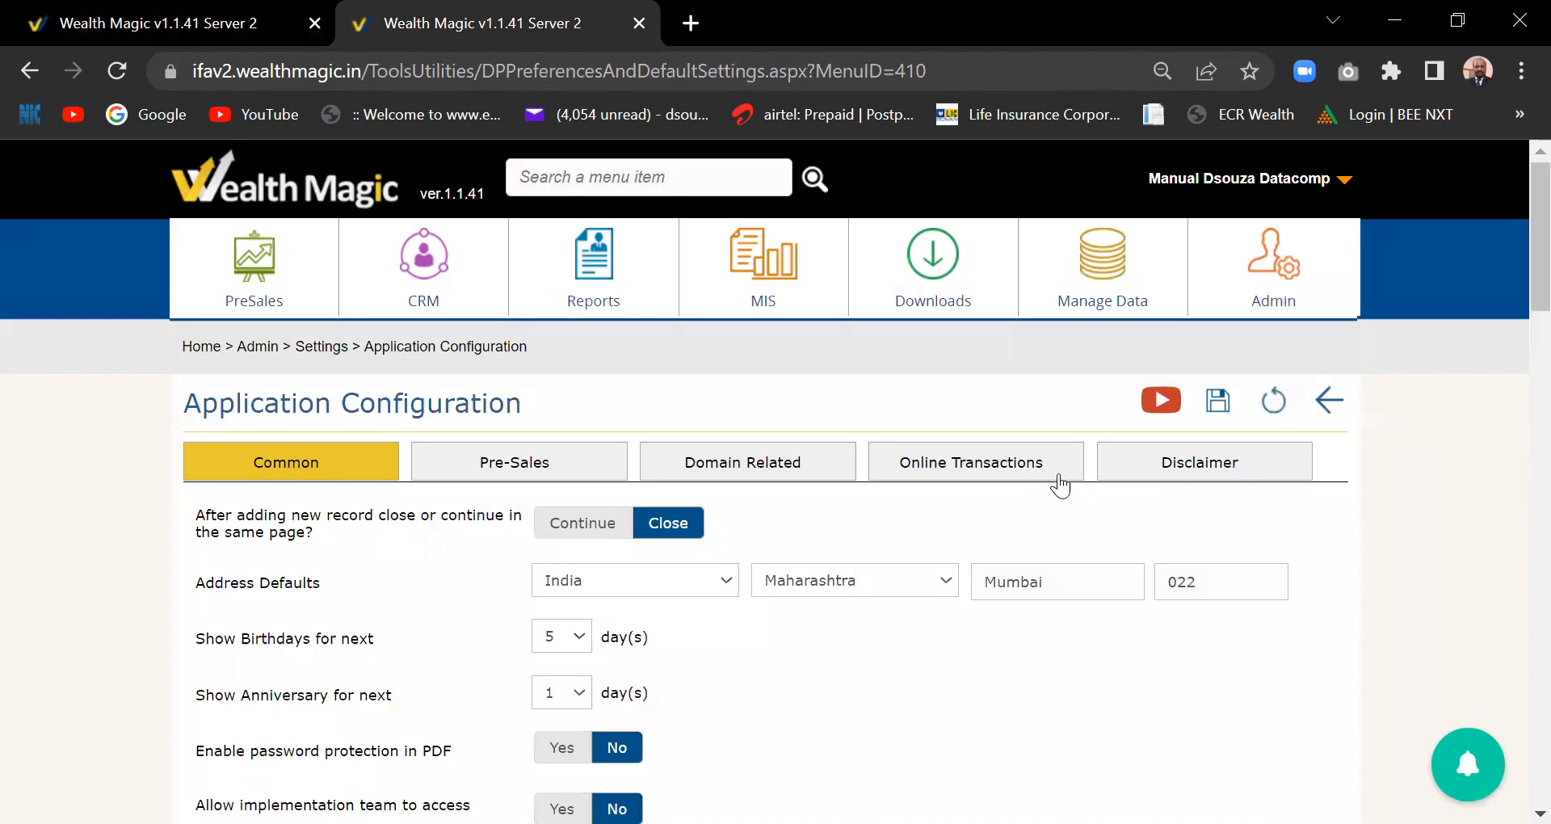
pyautogui.click(1006, 475)
pyautogui.moveTo(1517, 389); pyautogui.dragTo(1518, 743)
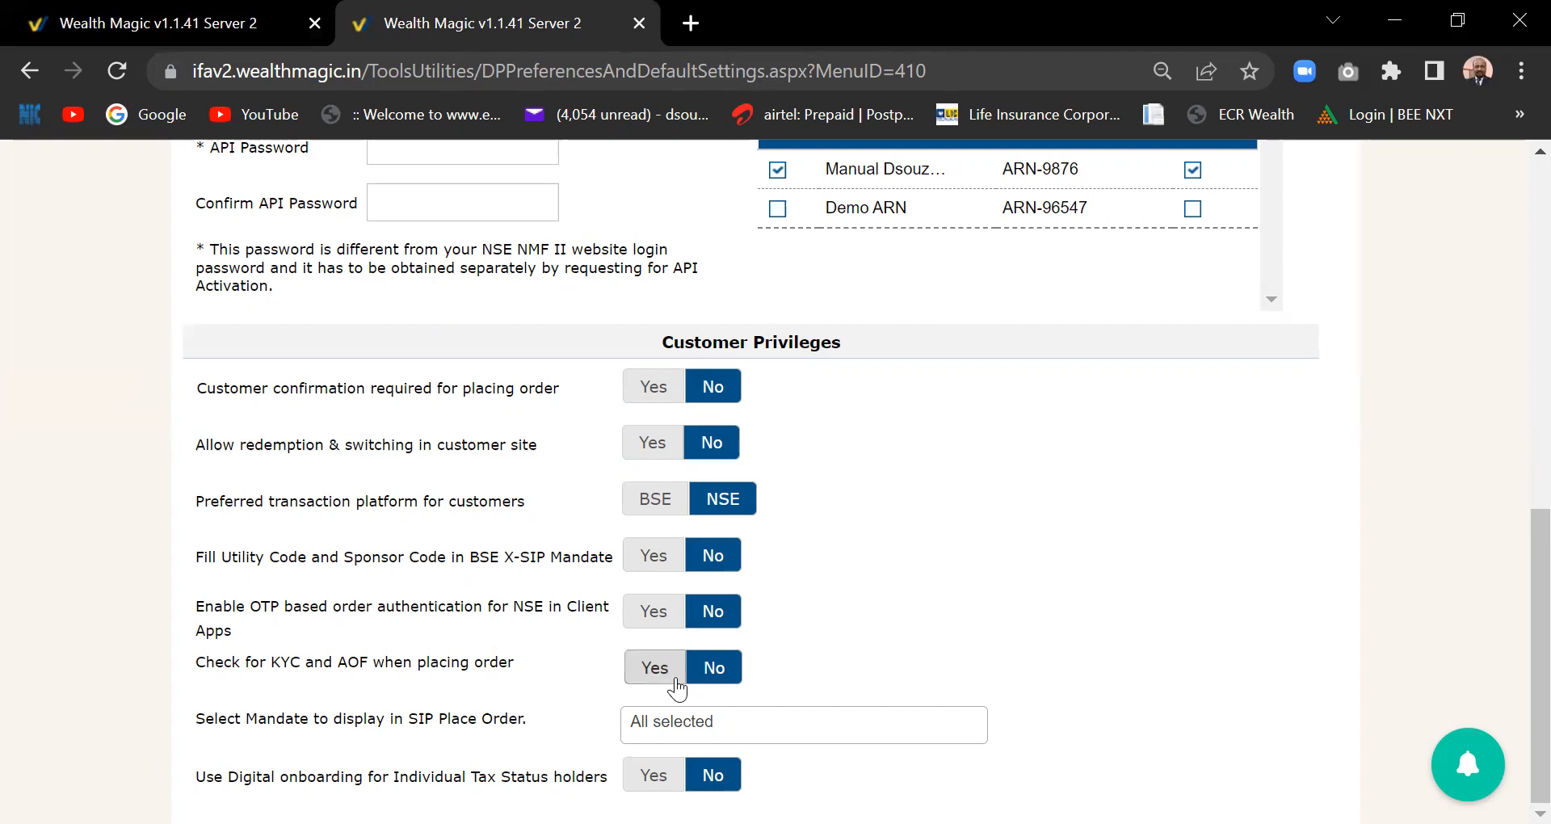
pyautogui.click(183, 17)
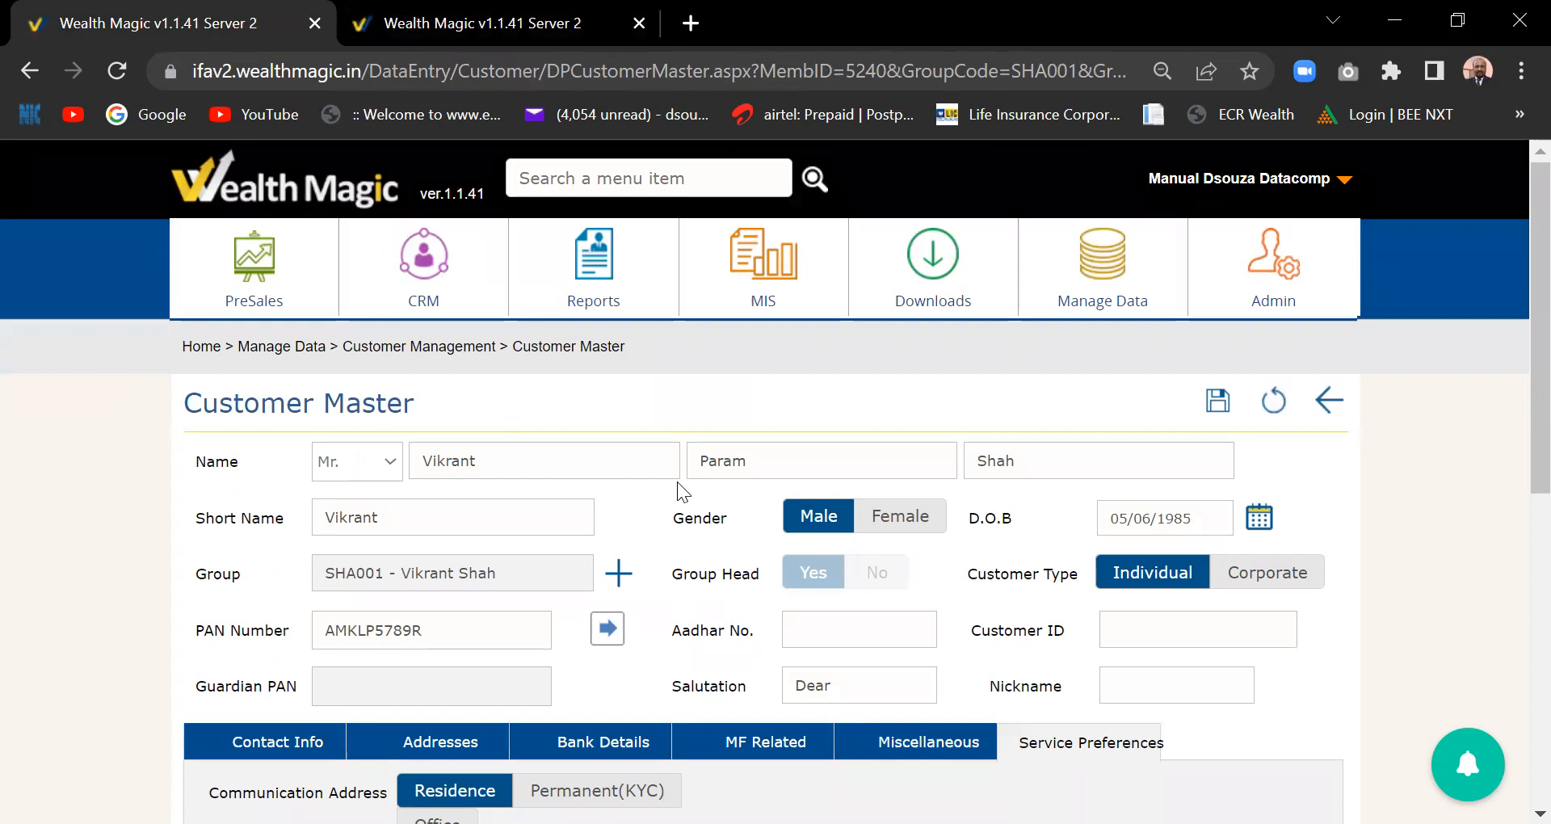
# - Allow redemption and switching in the customer app, then look over the Service Preferences settings
pyautogui.moveTo(1519, 386); pyautogui.dragTo(1519, 686)
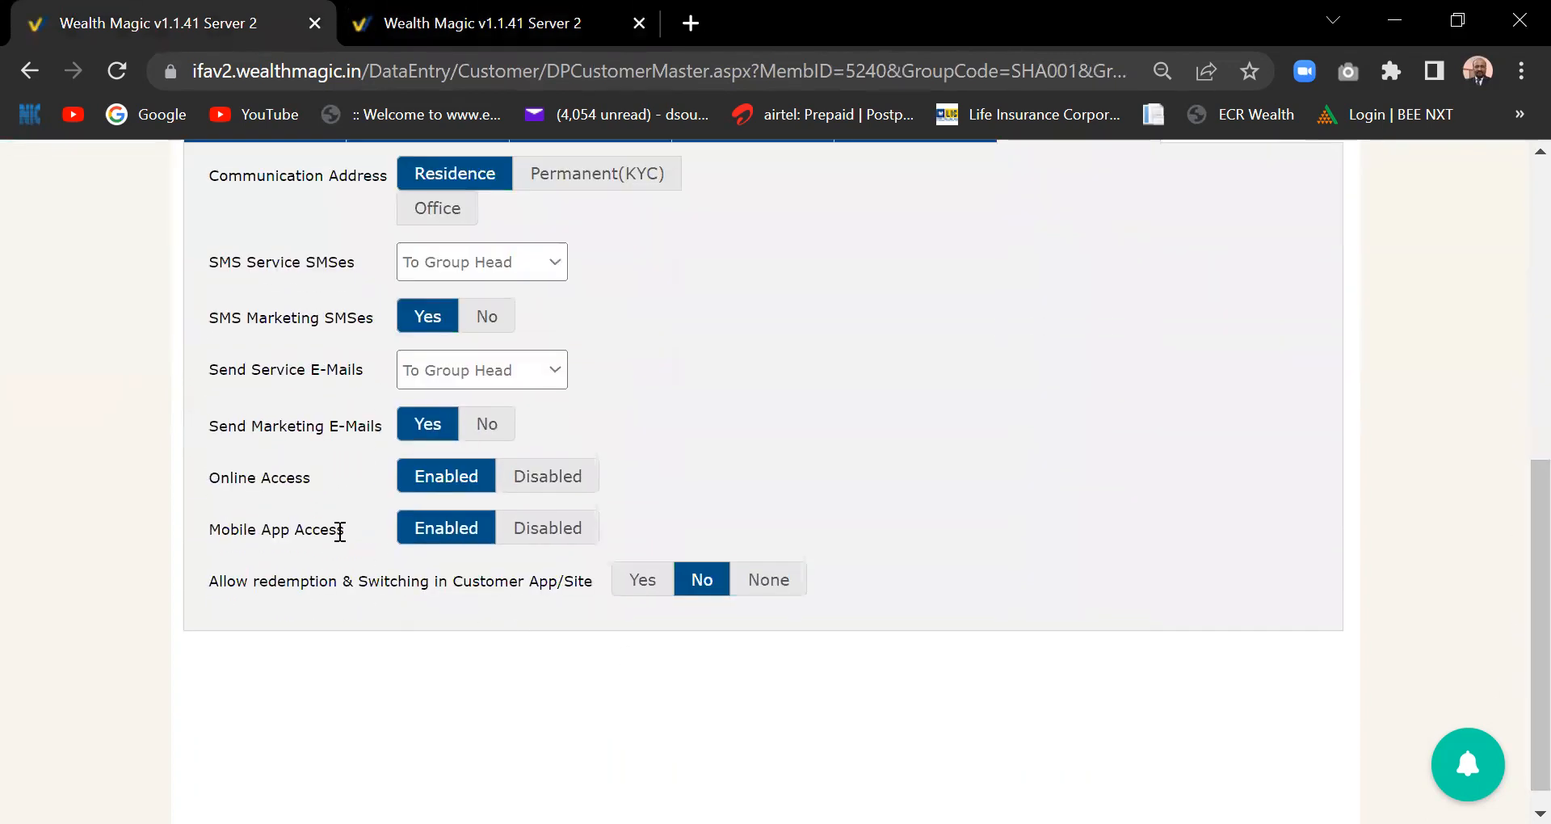
pyautogui.click(638, 588)
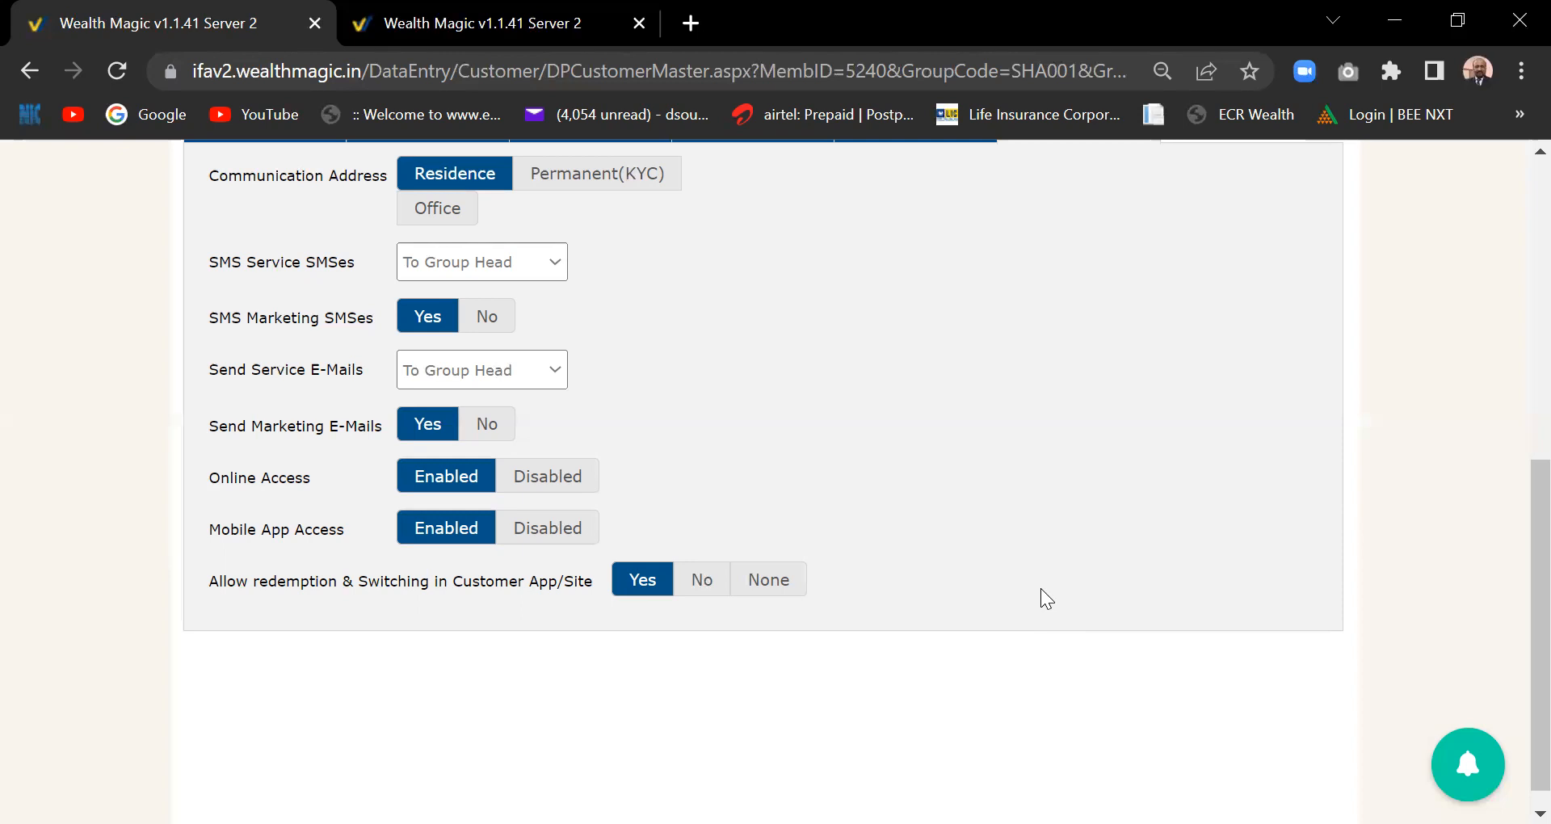
pyautogui.moveTo(1533, 648); pyautogui.dragTo(1534, 596)
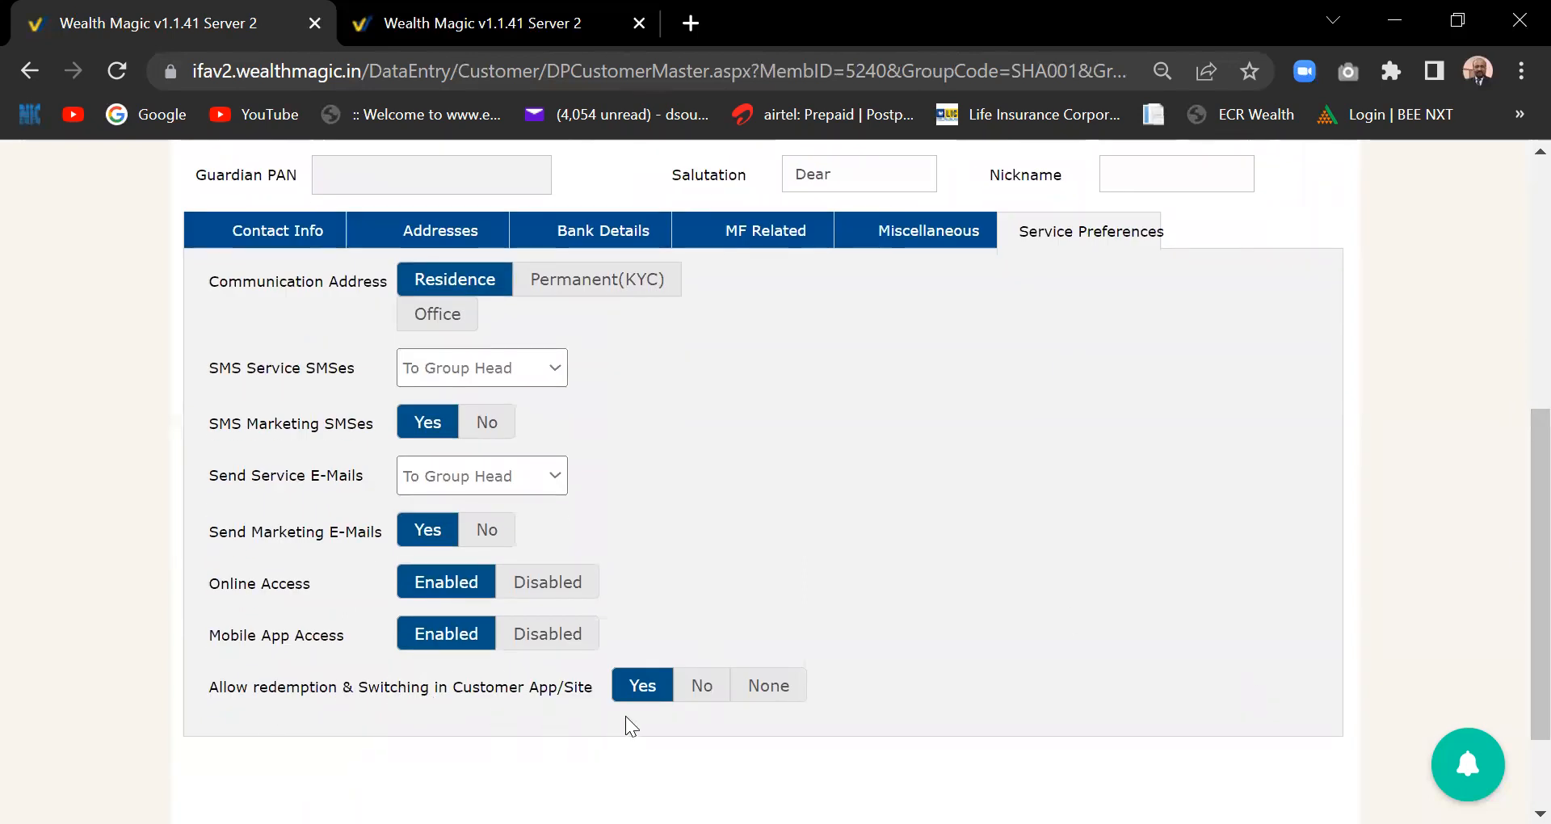
pyautogui.scroll(3, 1518, 580)
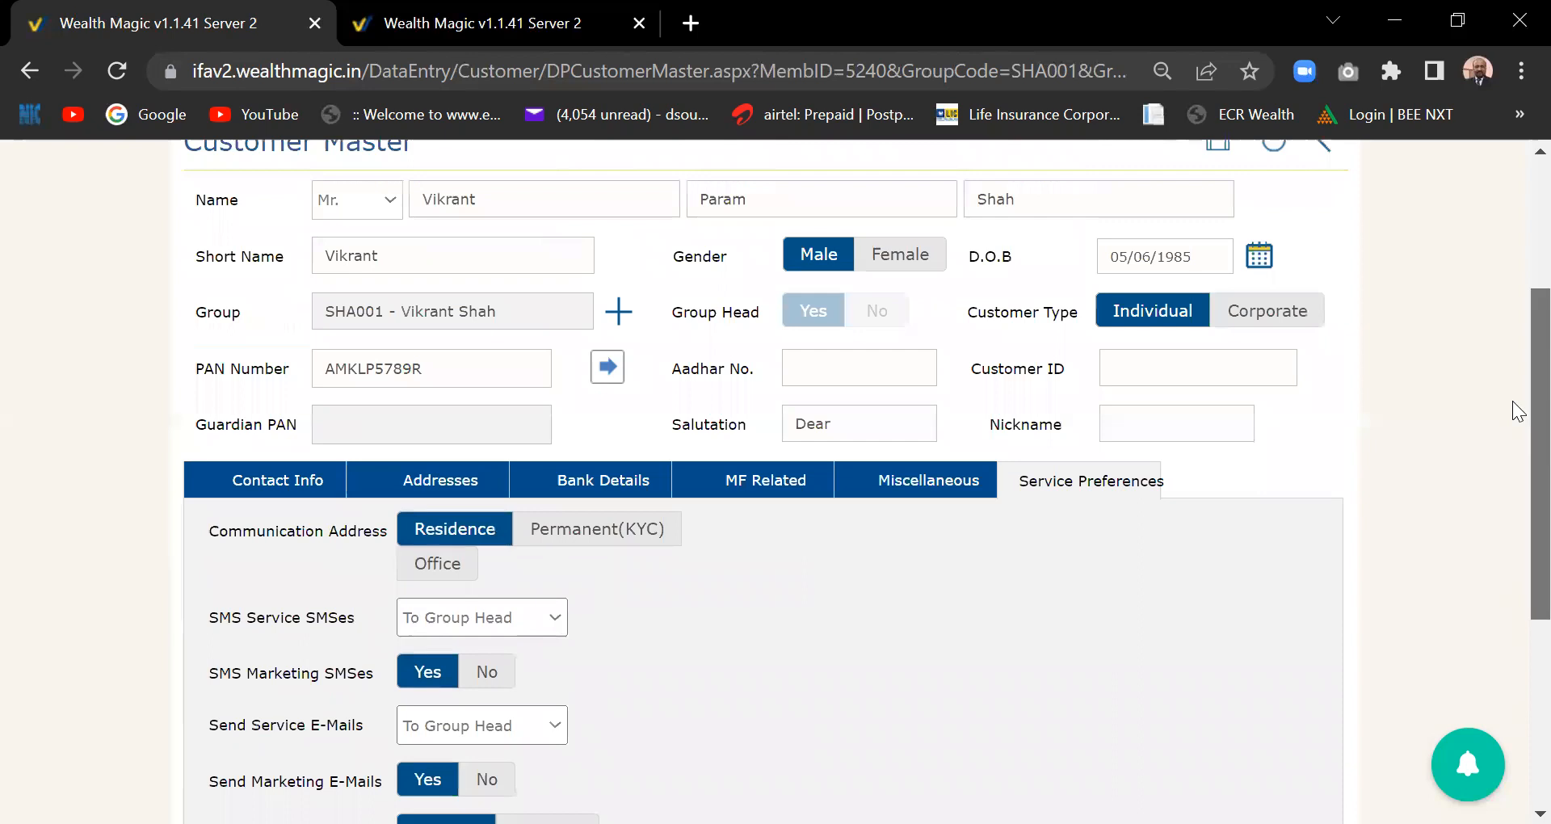
pyautogui.scroll(-1, 1517, 452)
pyautogui.scroll(-2, 1517, 491)
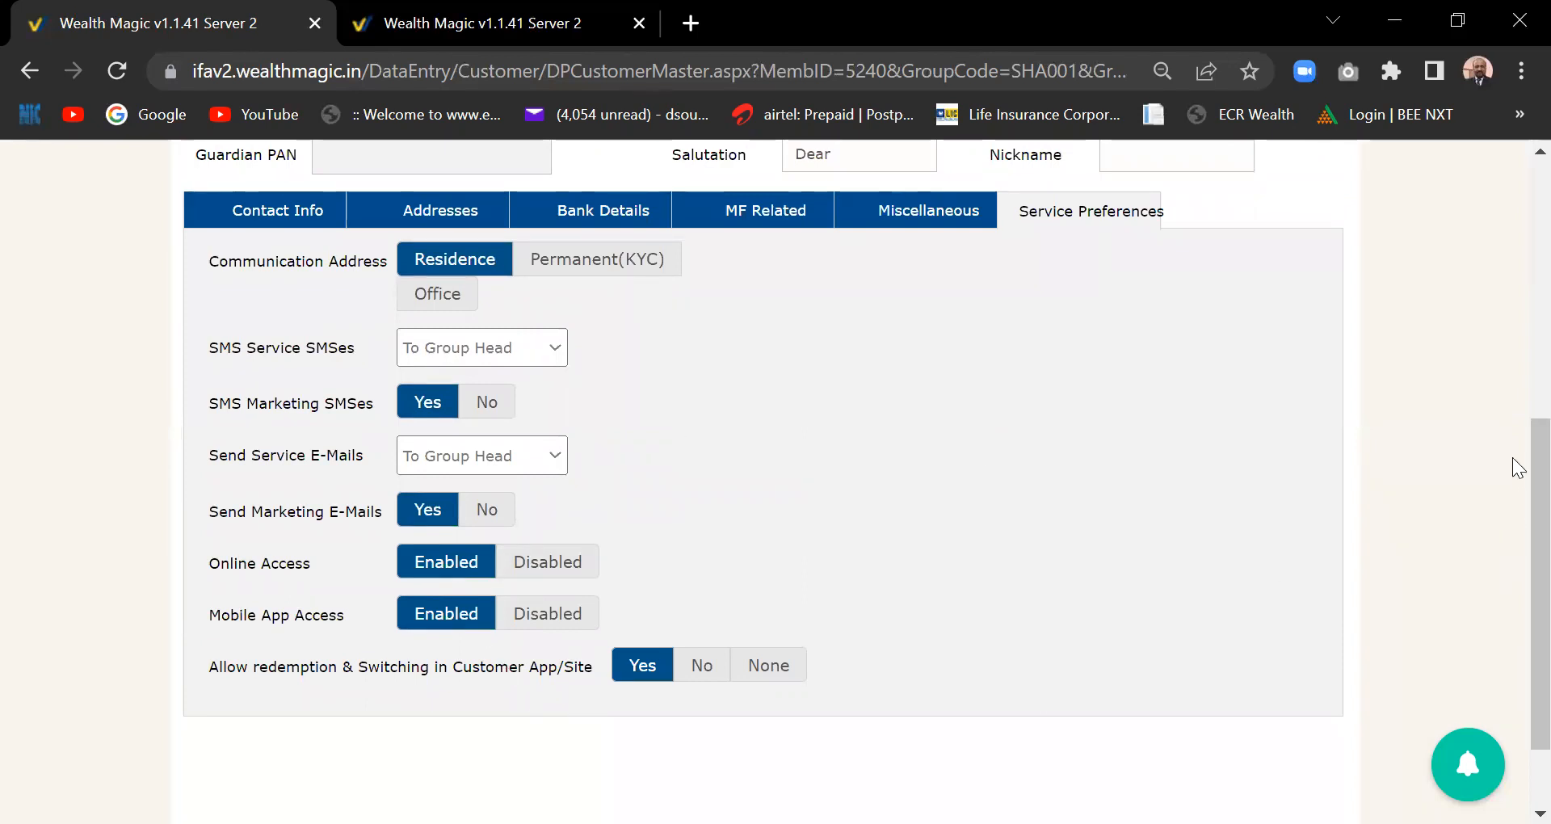
pyautogui.moveTo(1513, 527); pyautogui.dragTo(1513, 375)
pyautogui.scroll(2, 1517, 383)
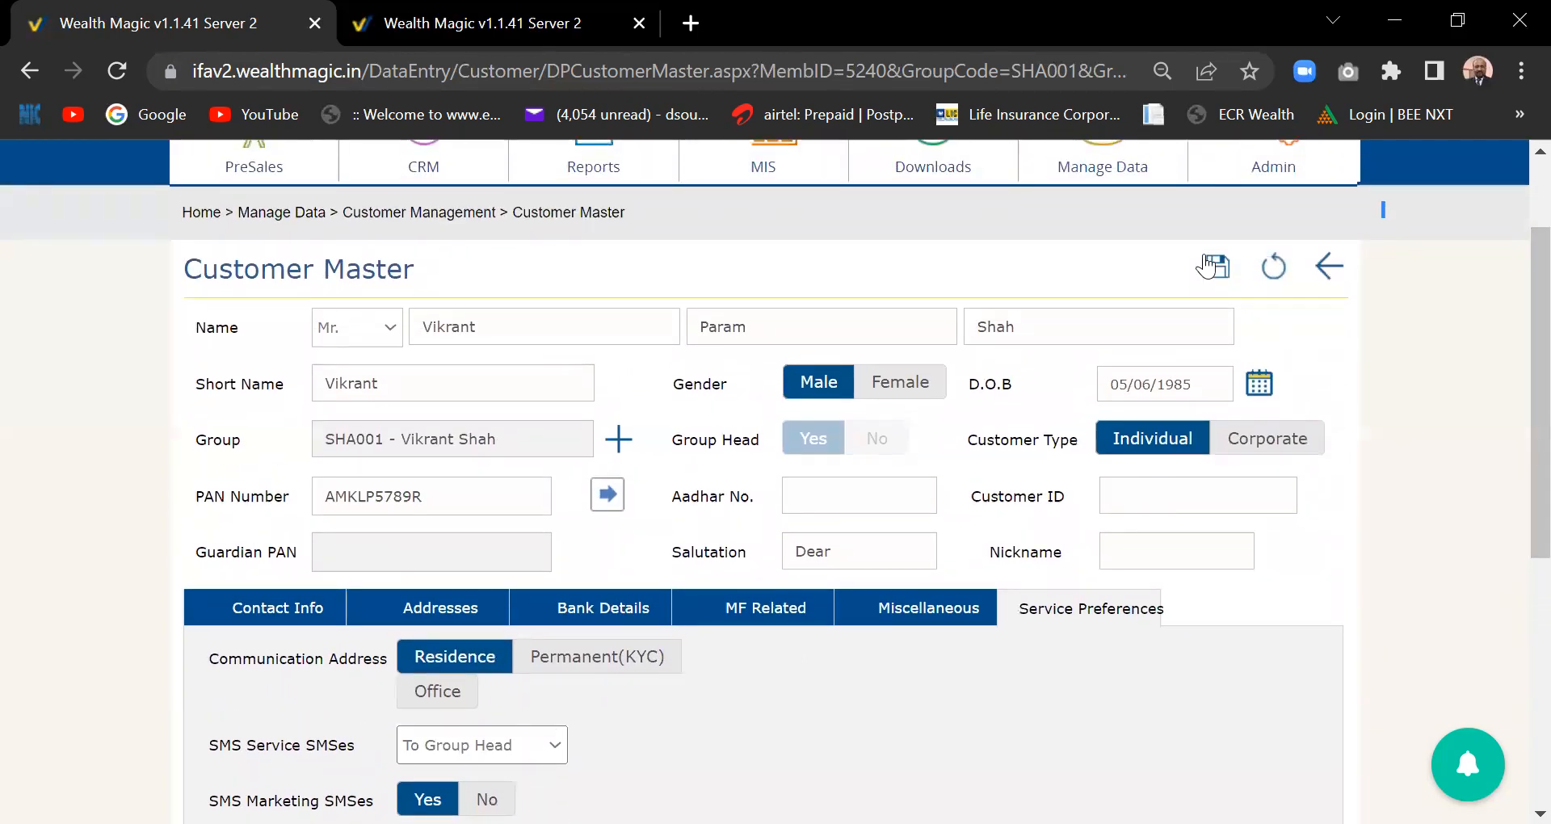
pyautogui.scroll(-1, 1519, 422)
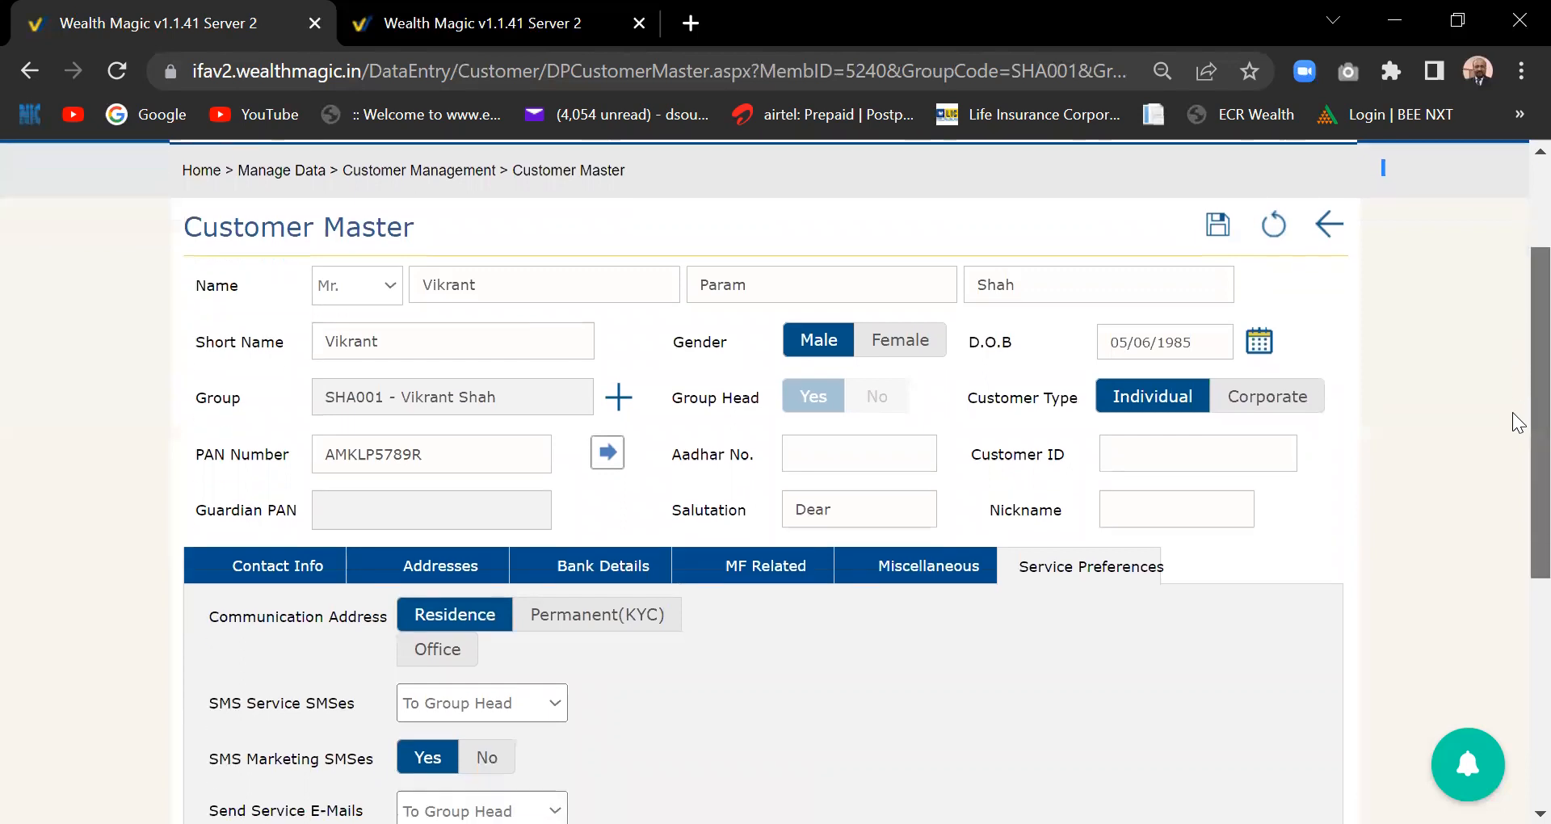
pyautogui.scroll(-4, 1519, 422)
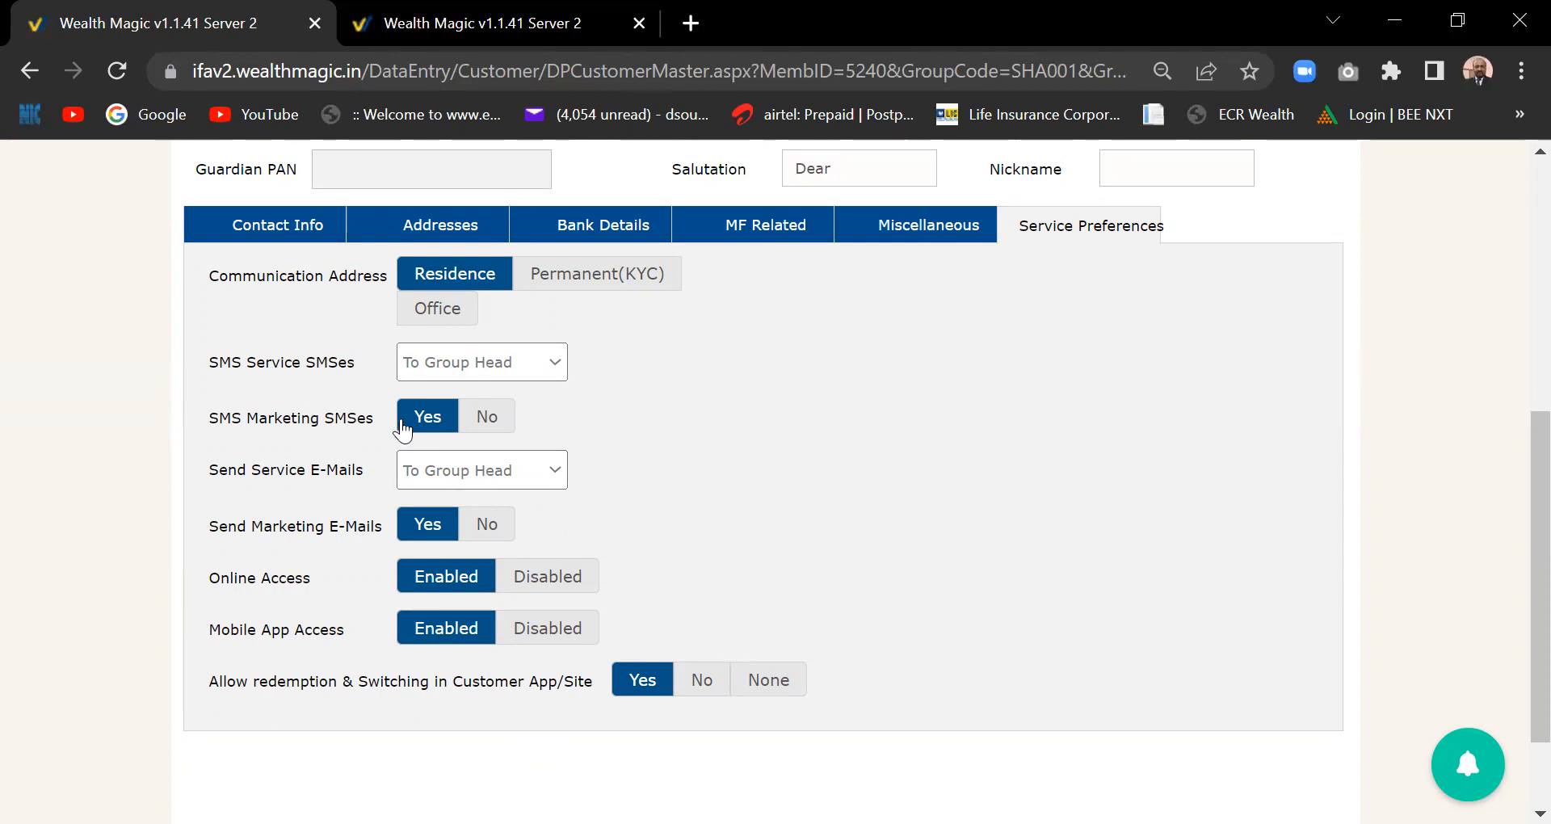
# - Check the Service SMS choices without changing them, leaving delivery to the Group Head
pyautogui.click(554, 368)
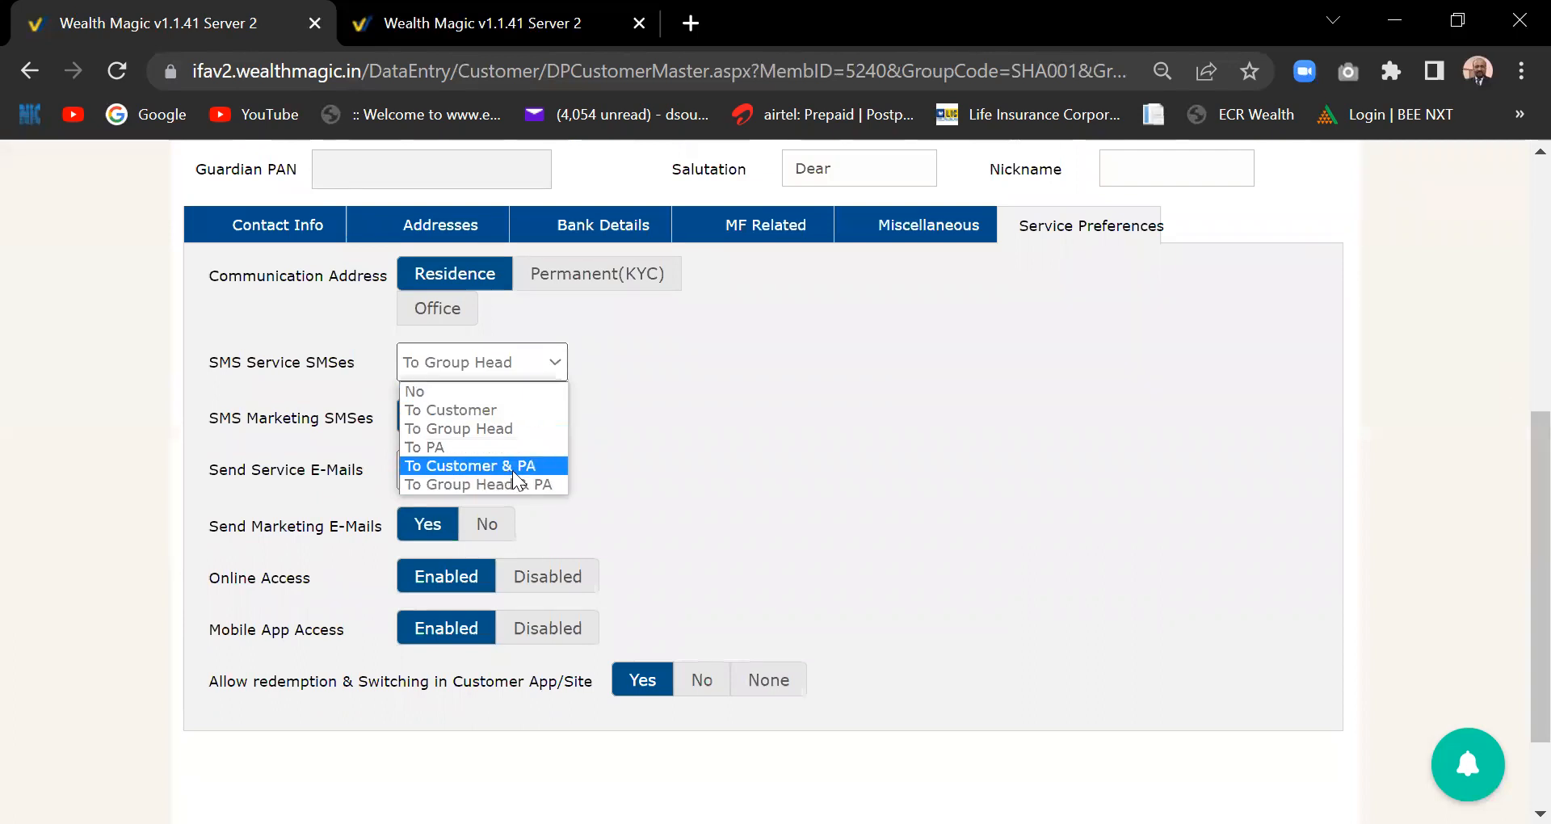
pyautogui.click(755, 498)
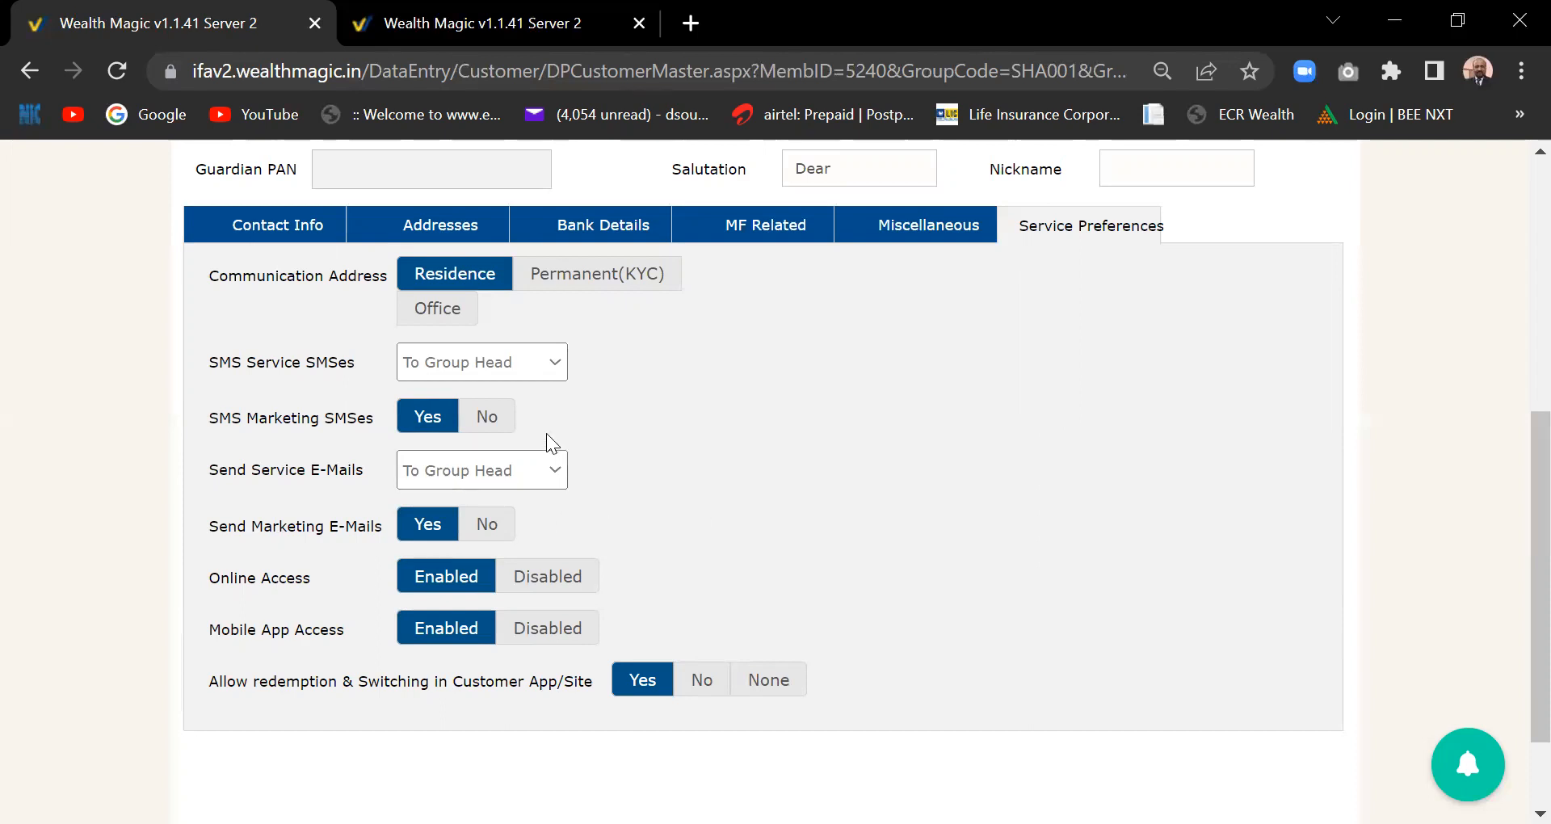
pyautogui.click(553, 367)
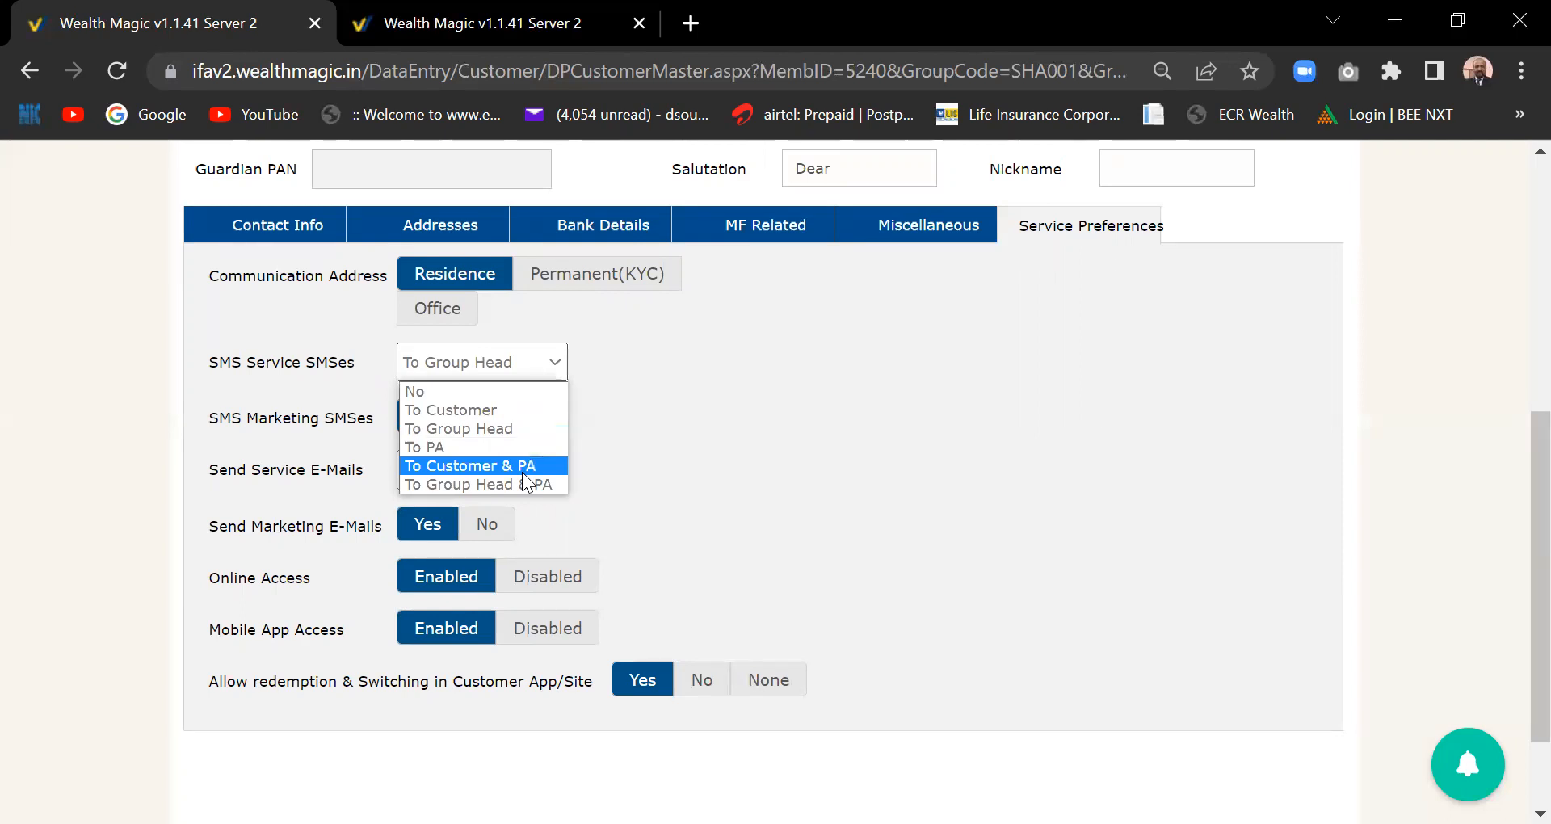
pyautogui.click(856, 506)
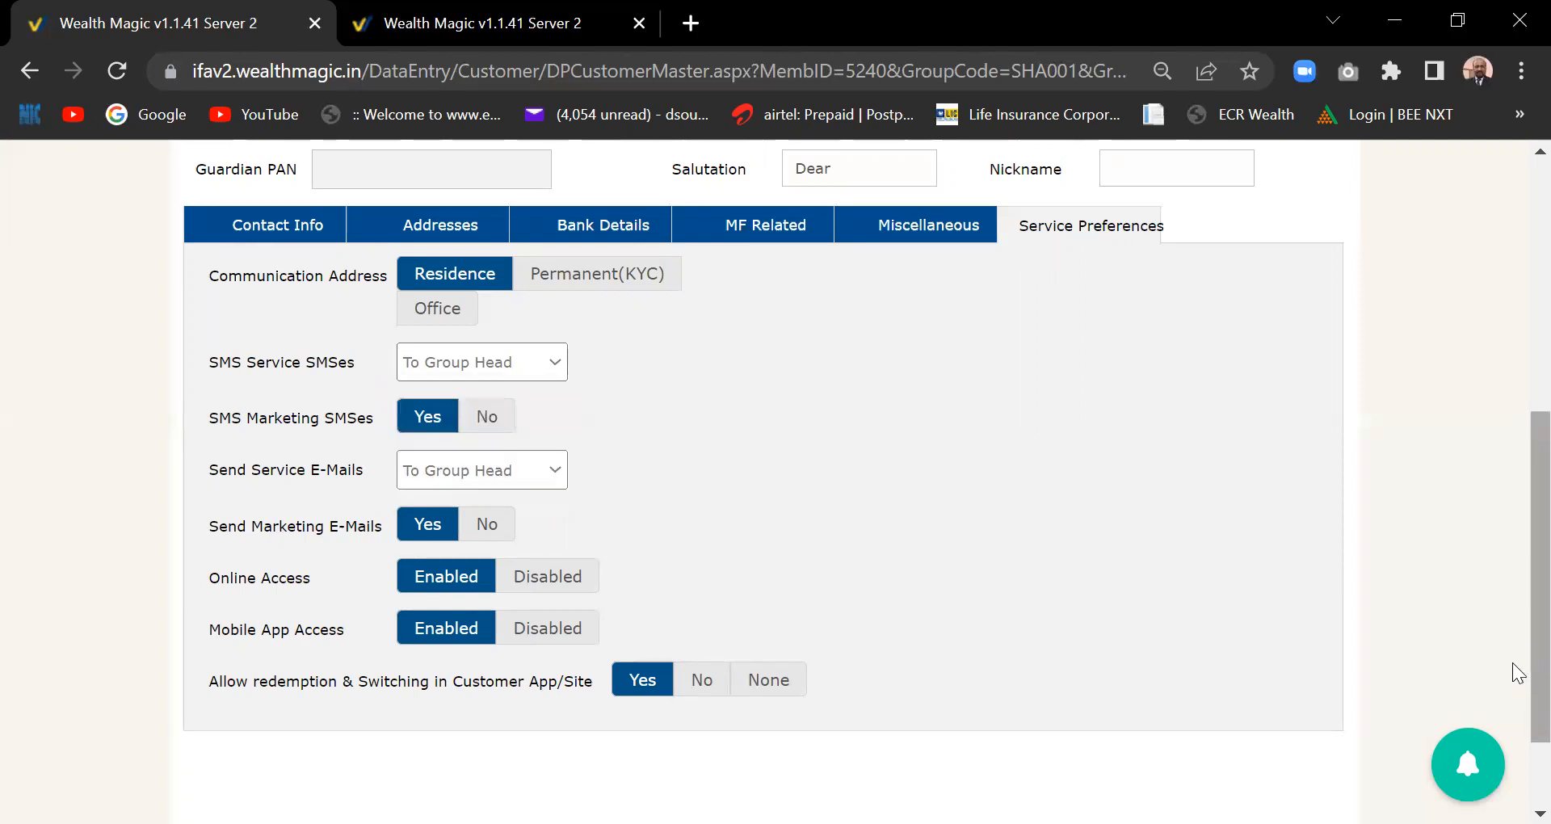
pyautogui.scroll(5, 1511, 676)
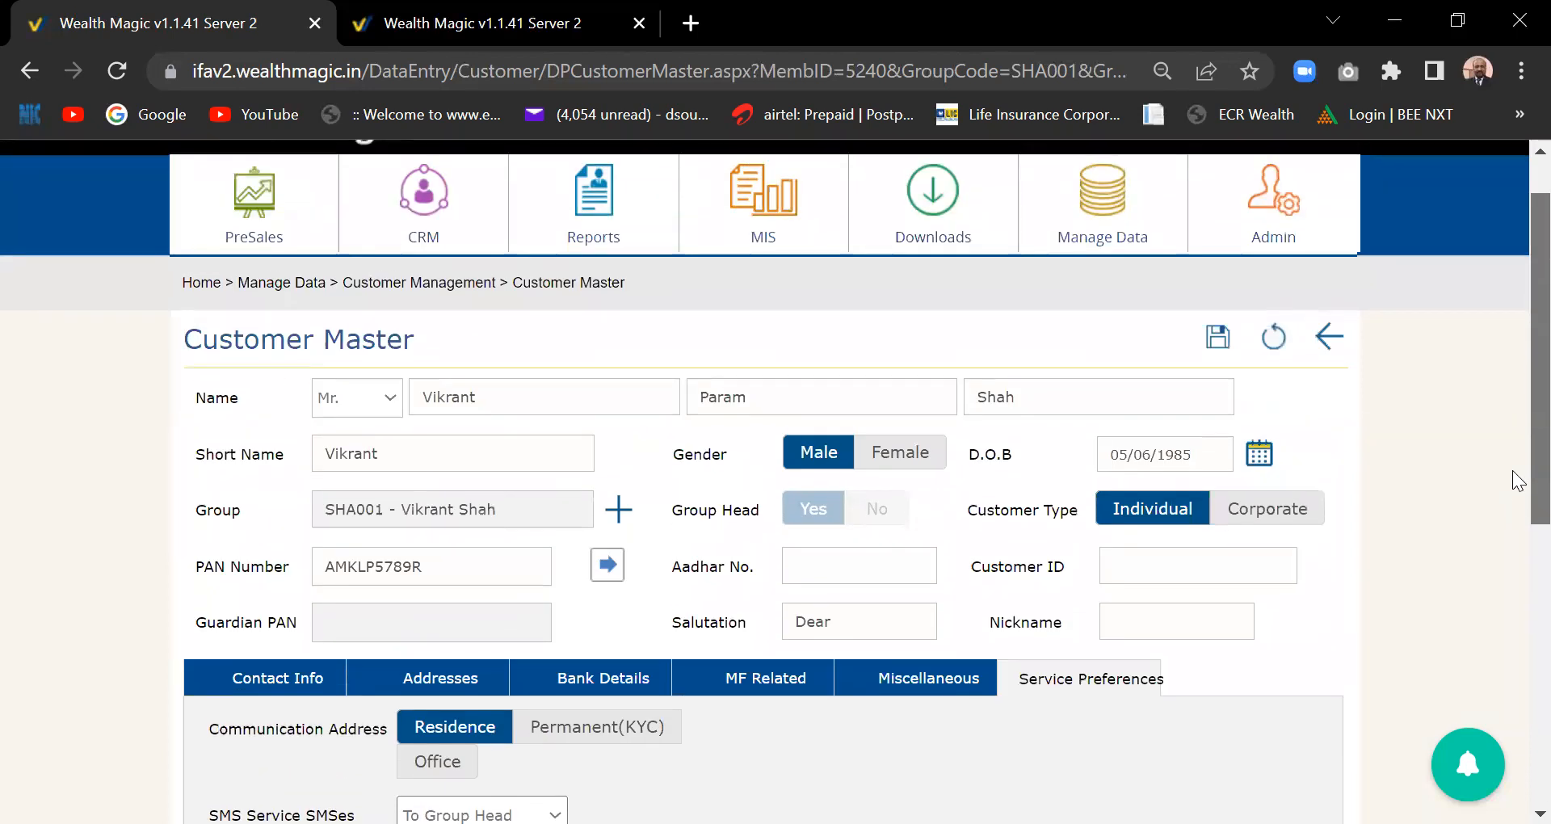
pyautogui.scroll(-3, 1512, 529)
pyautogui.scroll(1, 1514, 538)
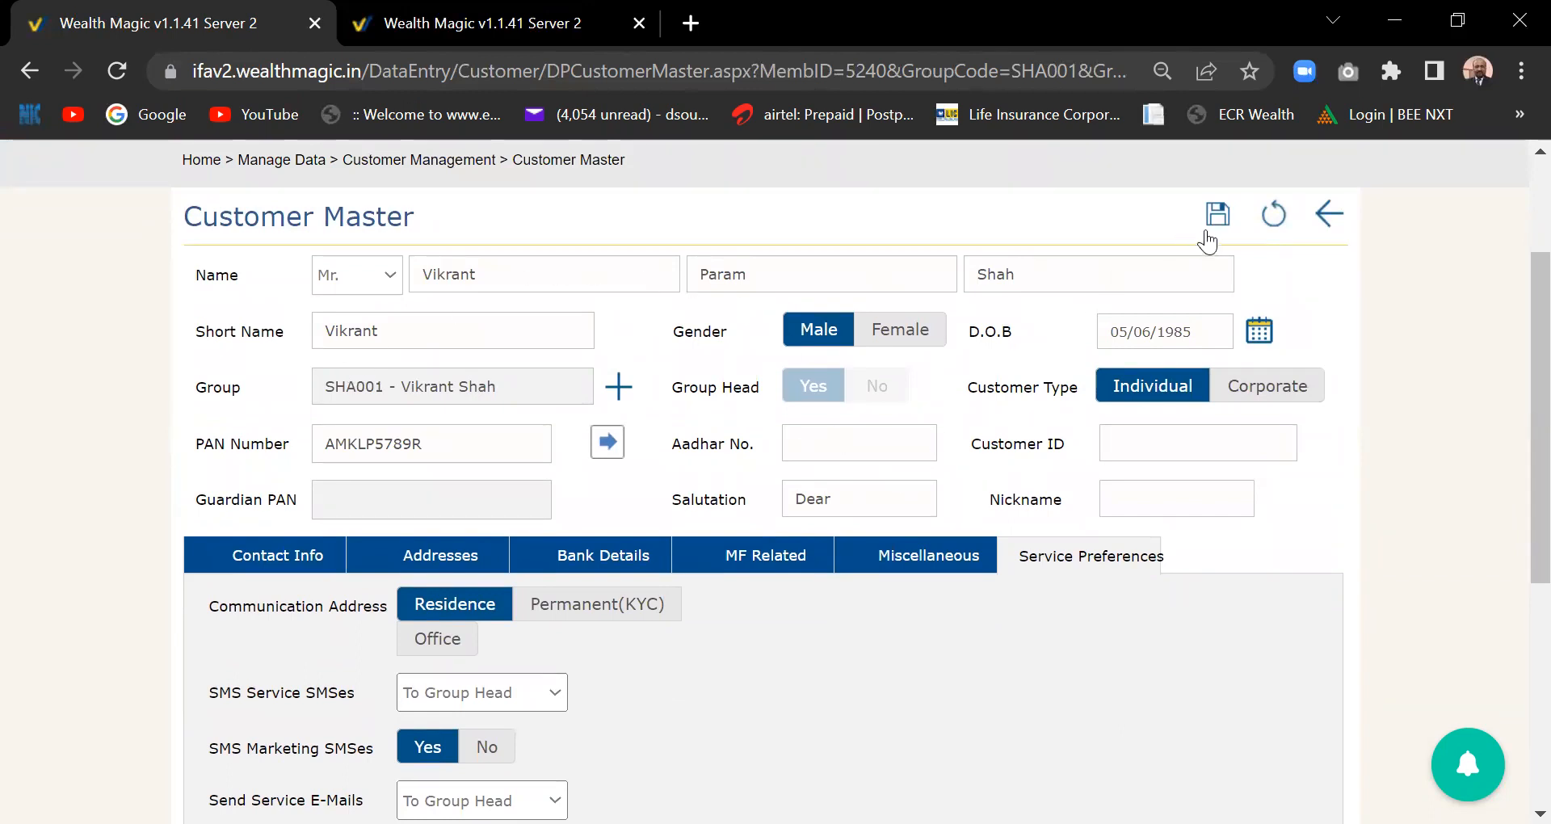
pyautogui.scroll(1, 1504, 396)
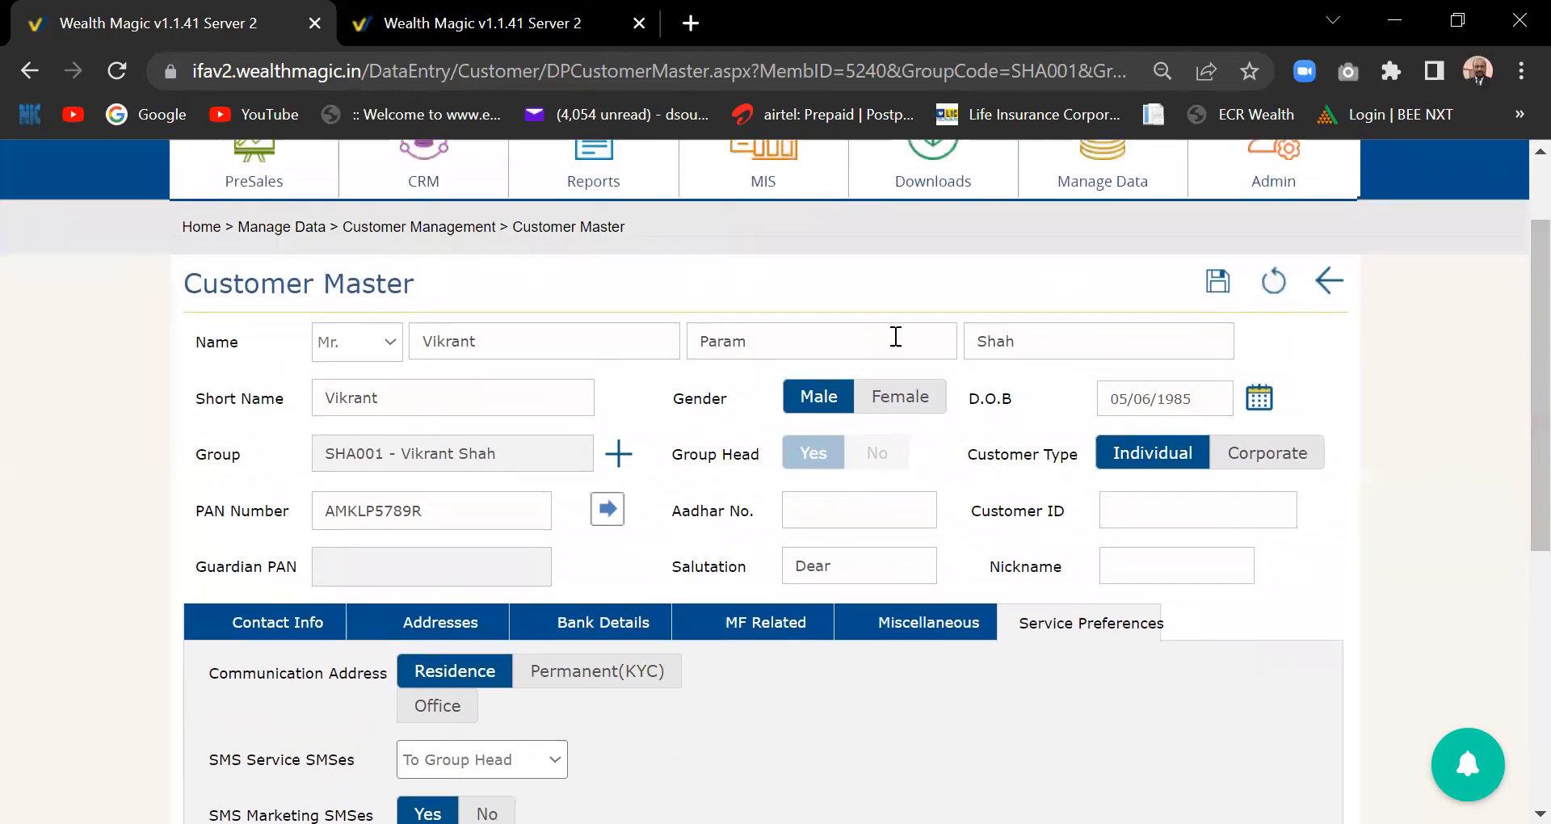
# - Go back to the home page and show the dashboard with New Funds Offer and Insurance Premiums Due widgets
pyautogui.click(202, 228)
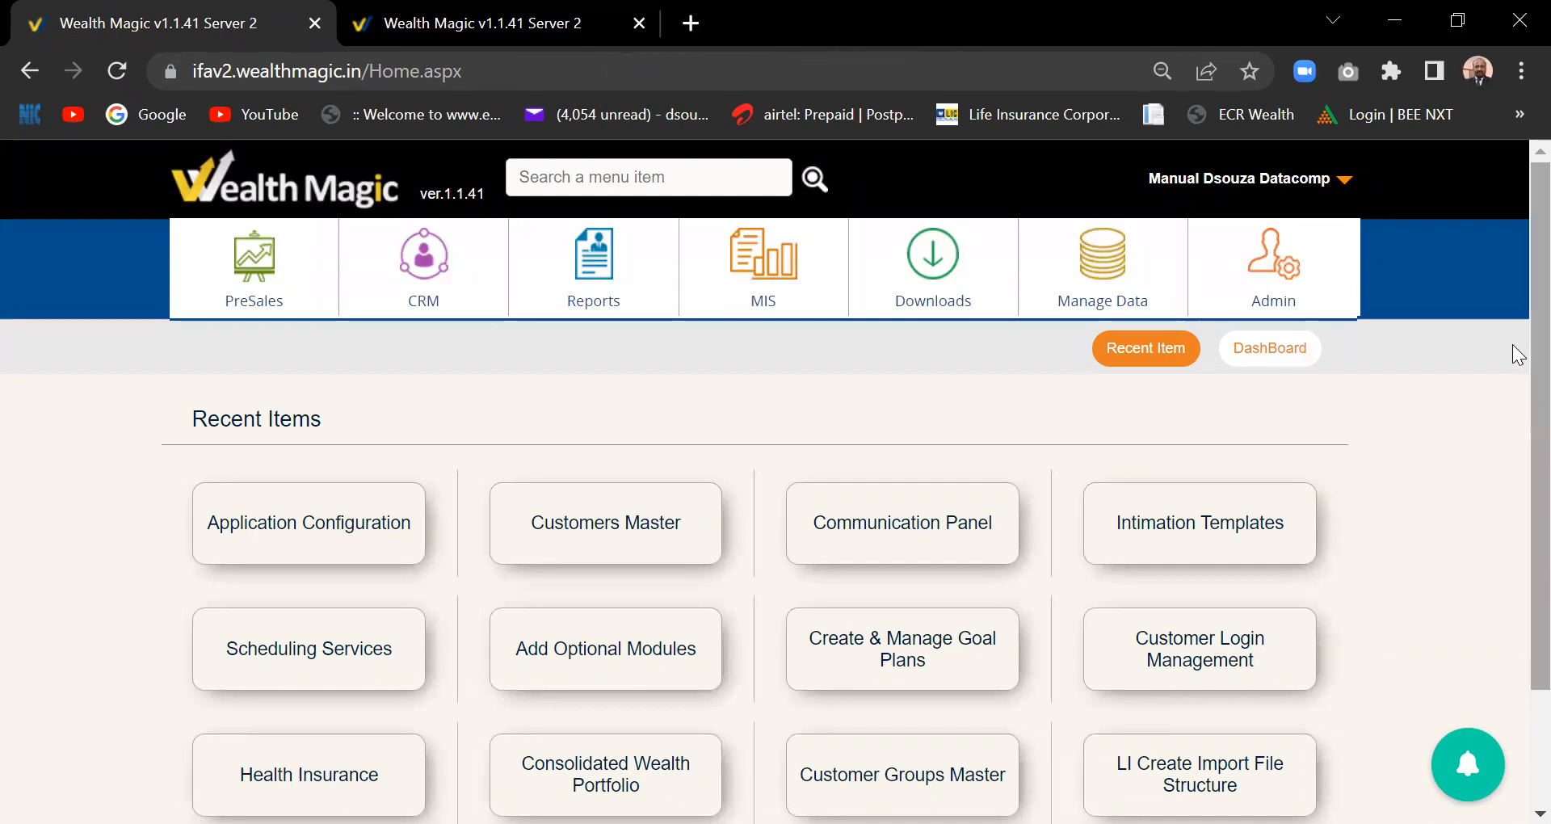
pyautogui.scroll(-1, 1519, 372)
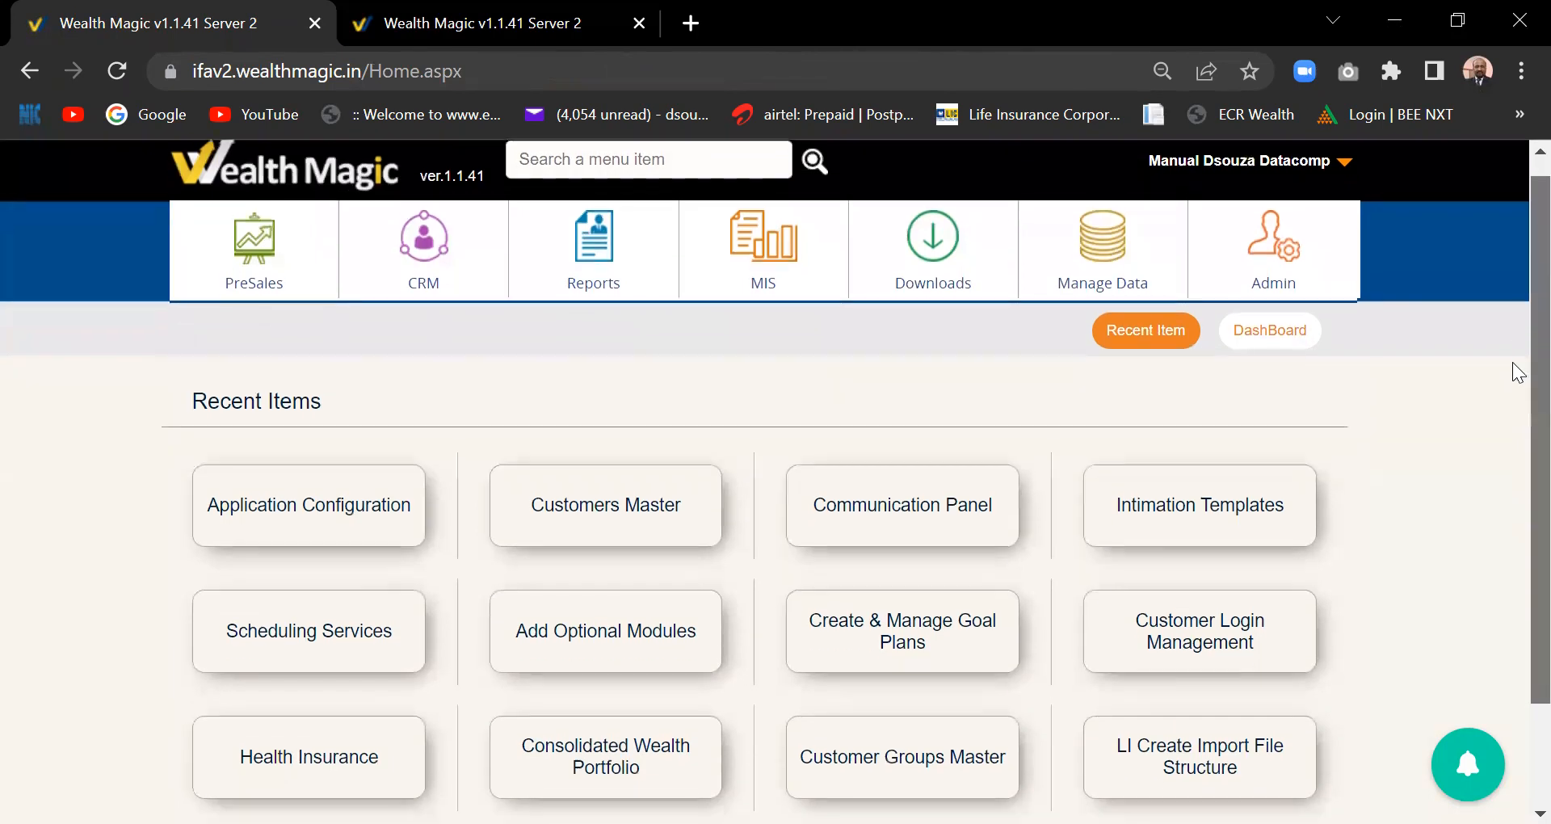
pyautogui.click(1258, 340)
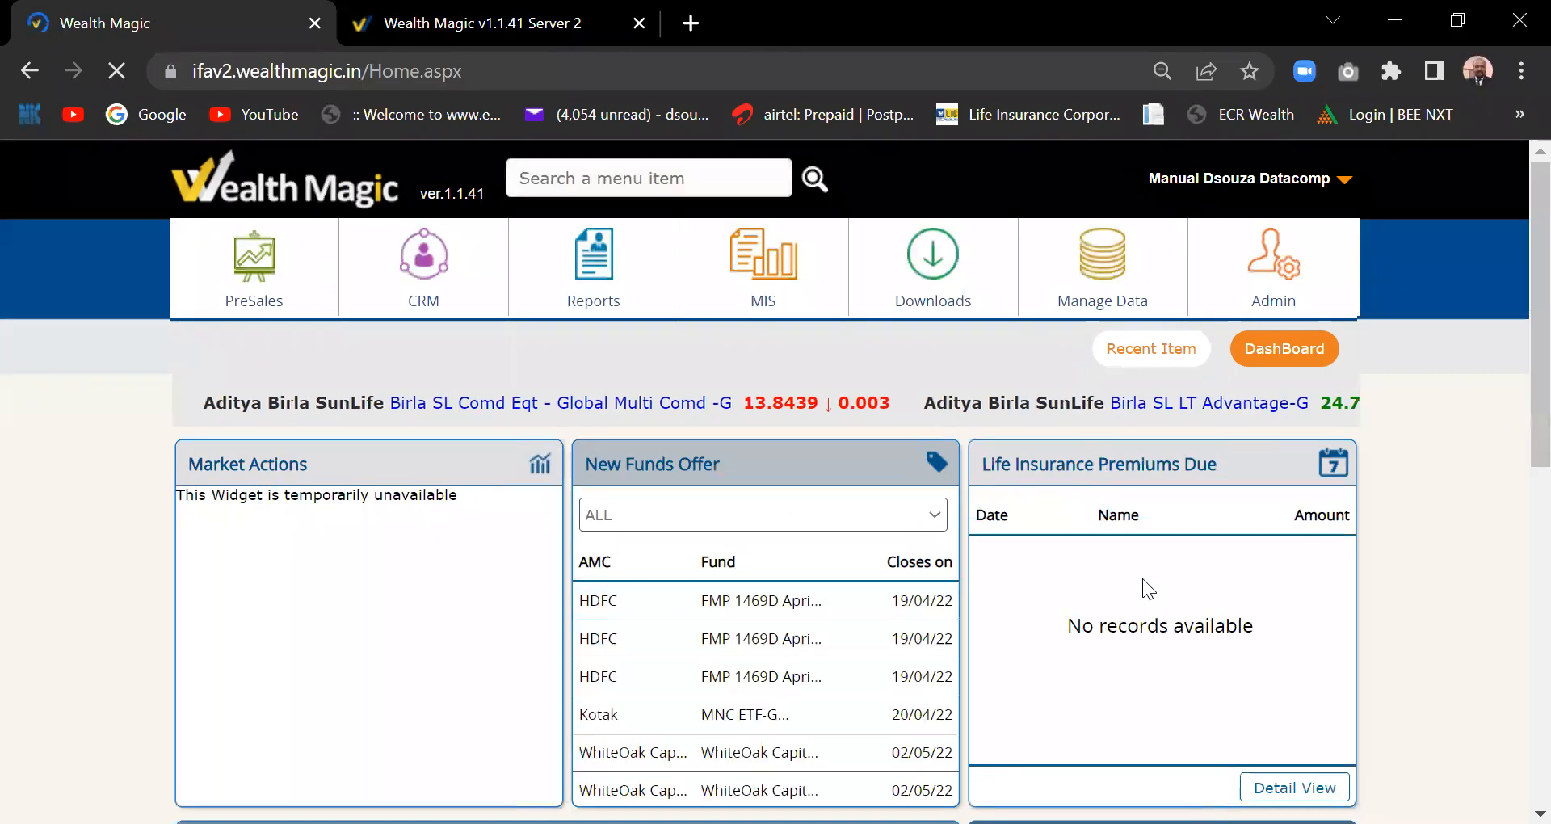
pyautogui.scroll(-3, 1512, 404)
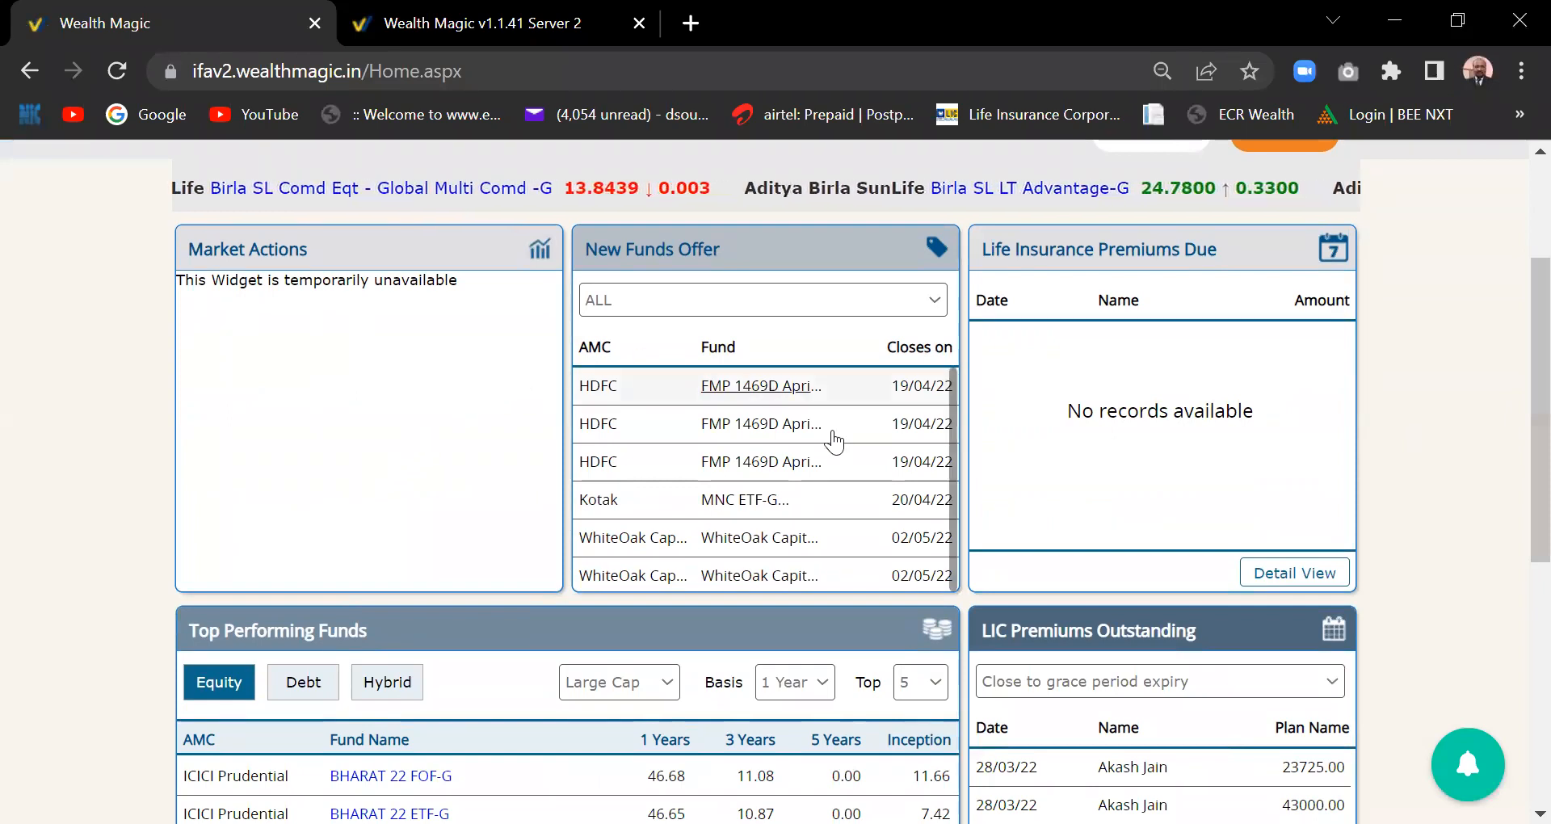
pyautogui.scroll(-5, 1516, 424)
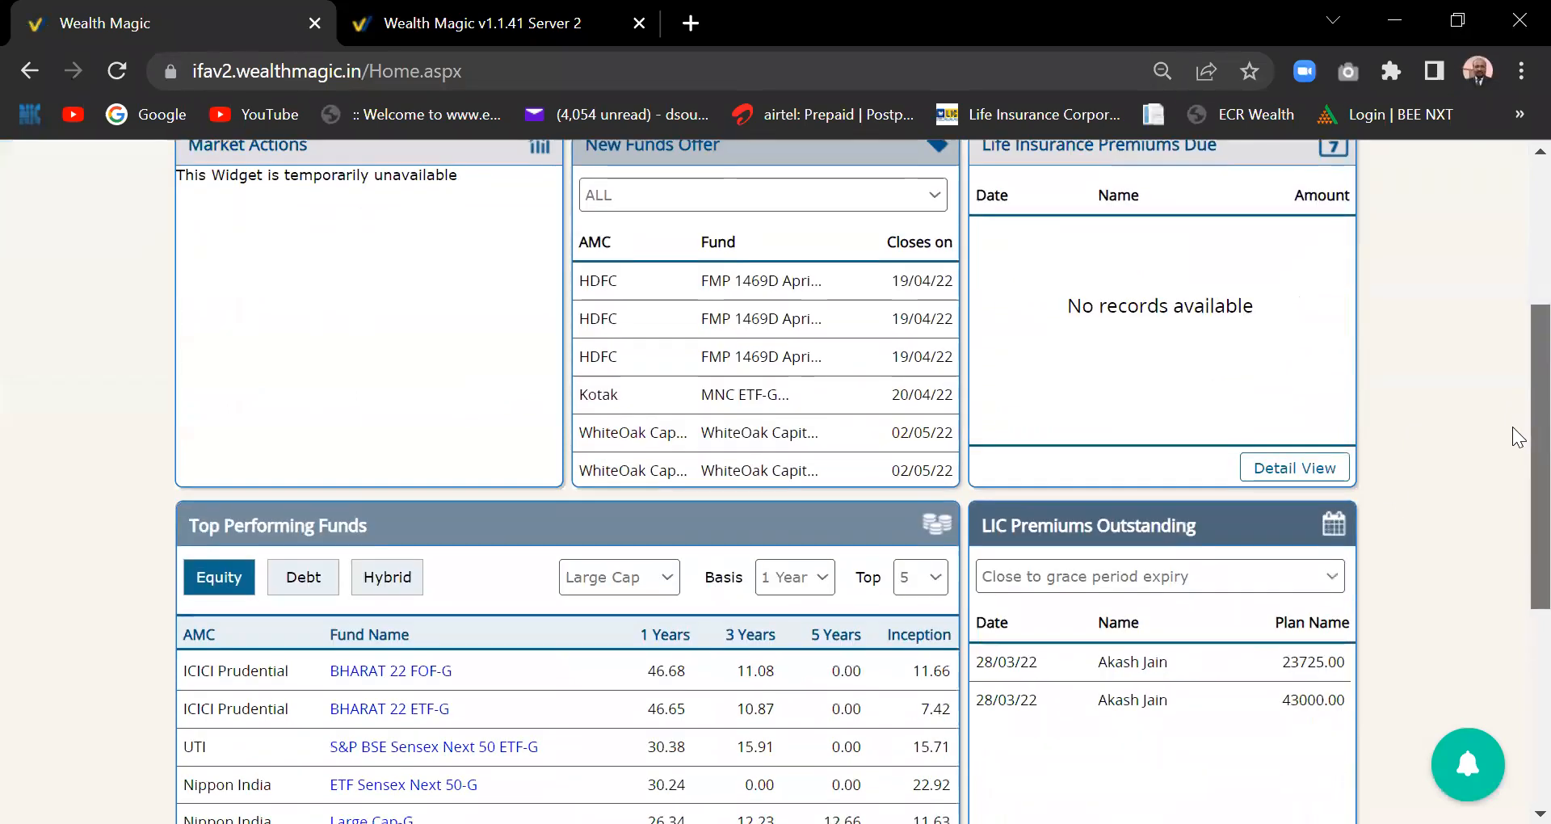
pyautogui.scroll(8, 1514, 404)
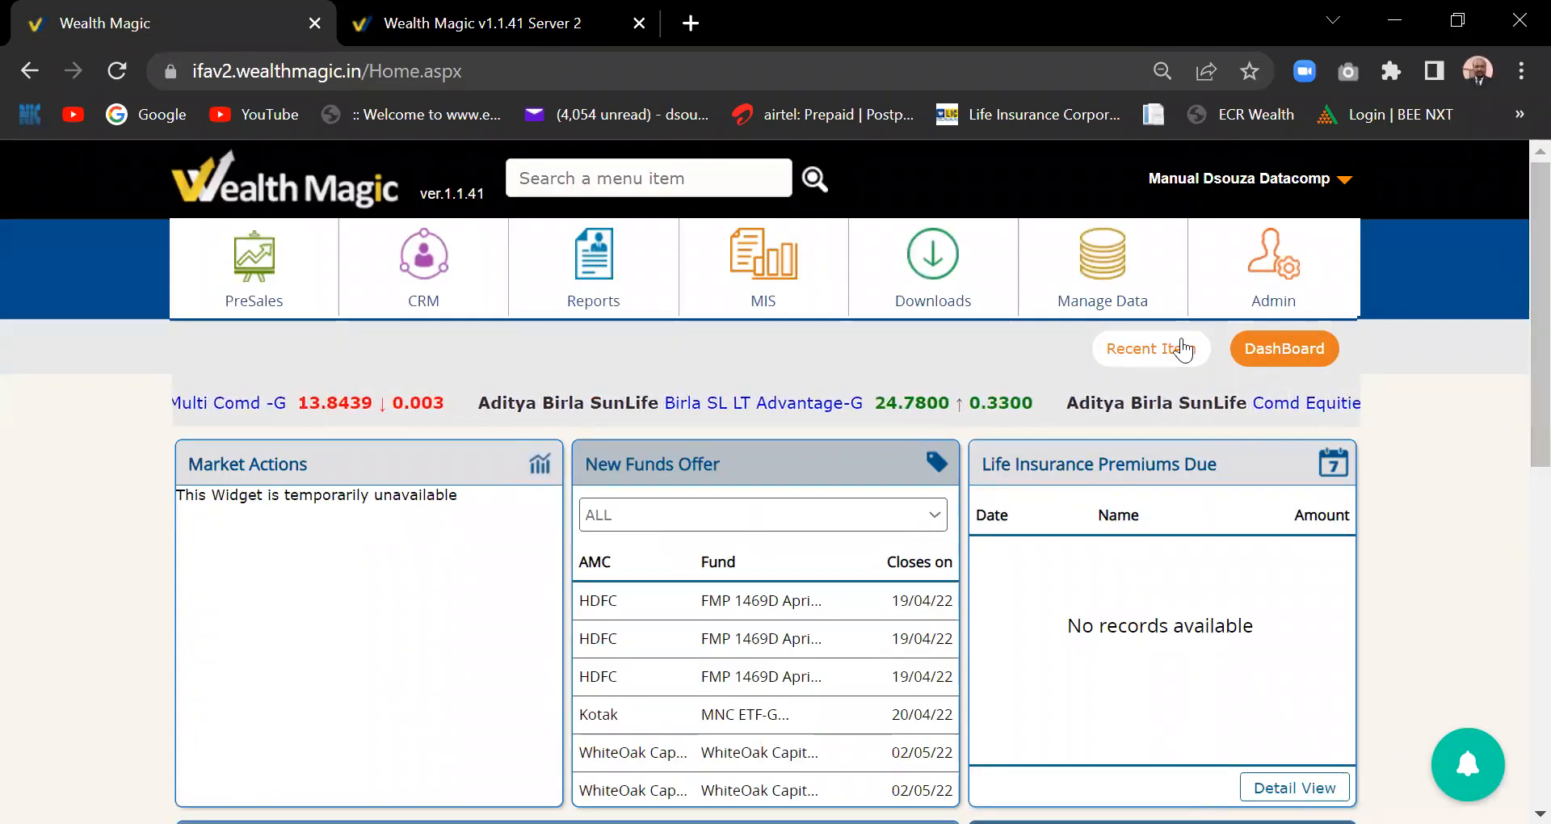
# - Bring up the home page designer settings and look through them
pyautogui.moveTo(1066, 307)
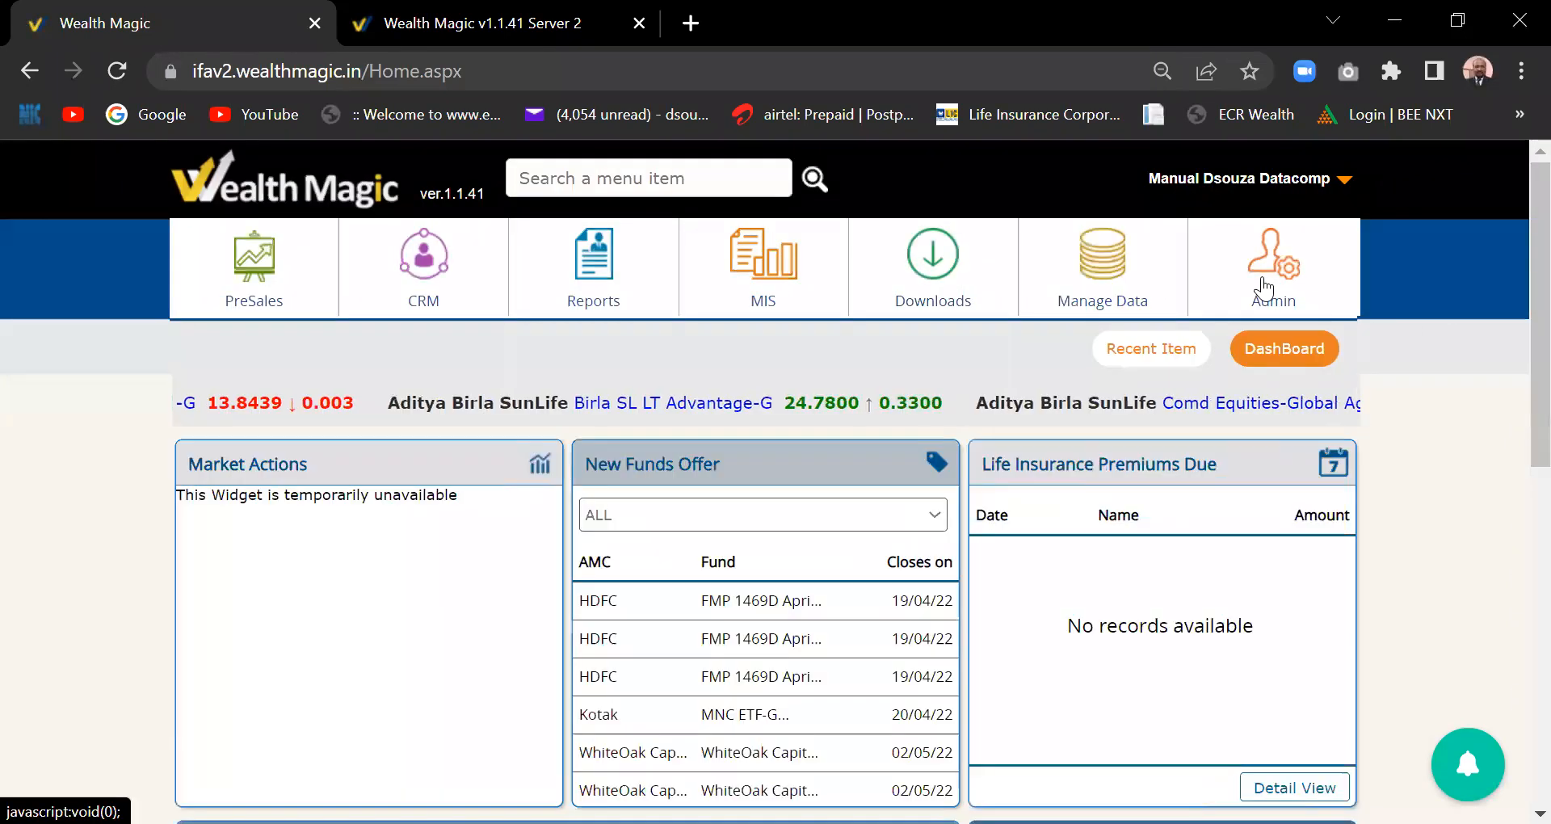
pyautogui.moveTo(1248, 305)
pyautogui.click(585, 517)
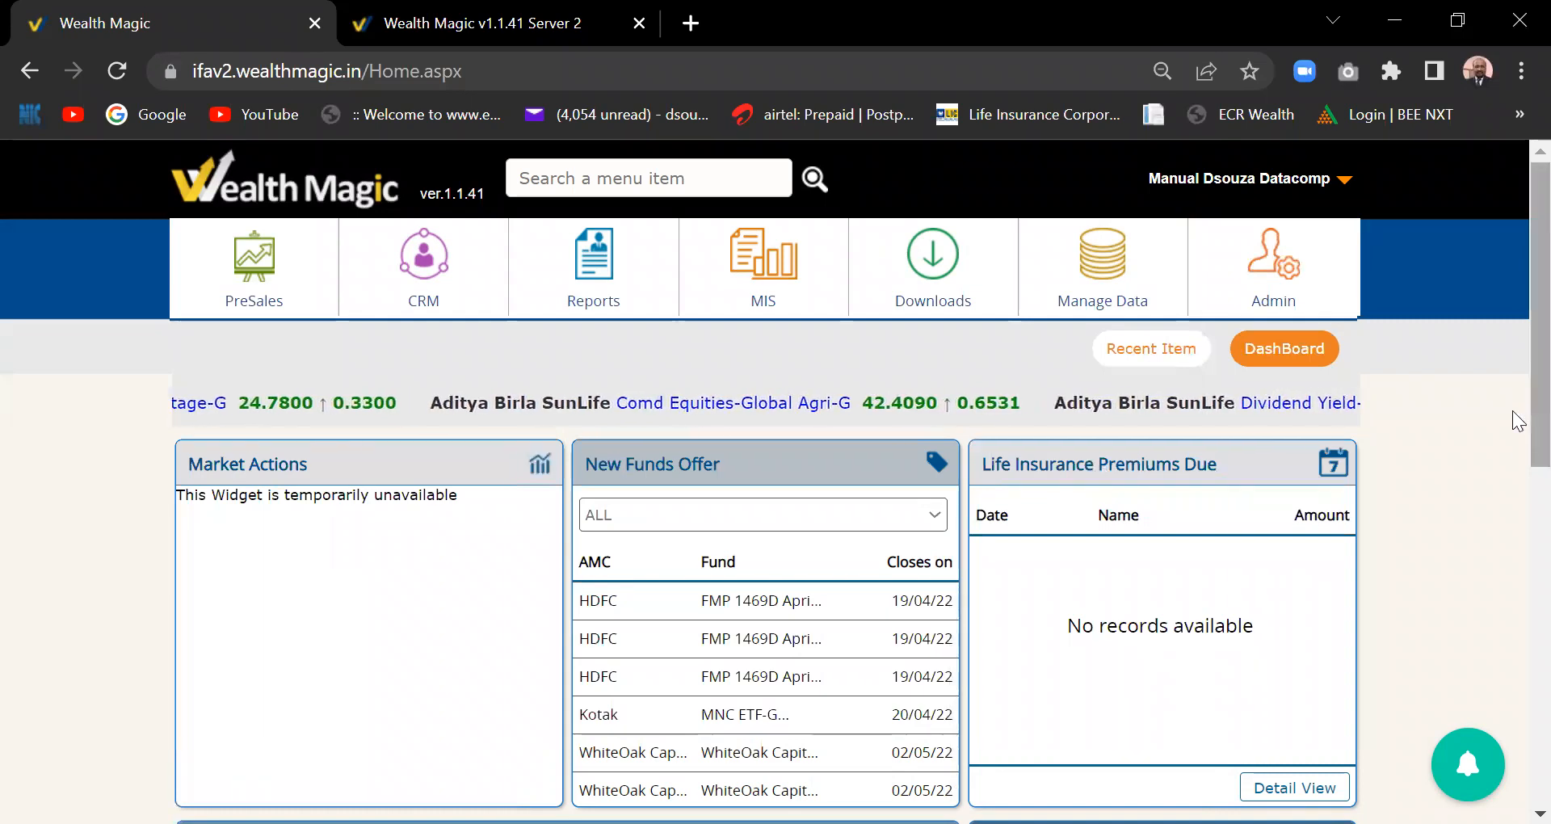
pyautogui.scroll(-1, 1516, 428)
pyautogui.moveTo(1513, 437)
pyautogui.mouseDown()
pyautogui.moveTo(1513, 420)
pyautogui.moveTo(1513, 432)
pyautogui.mouseUp()
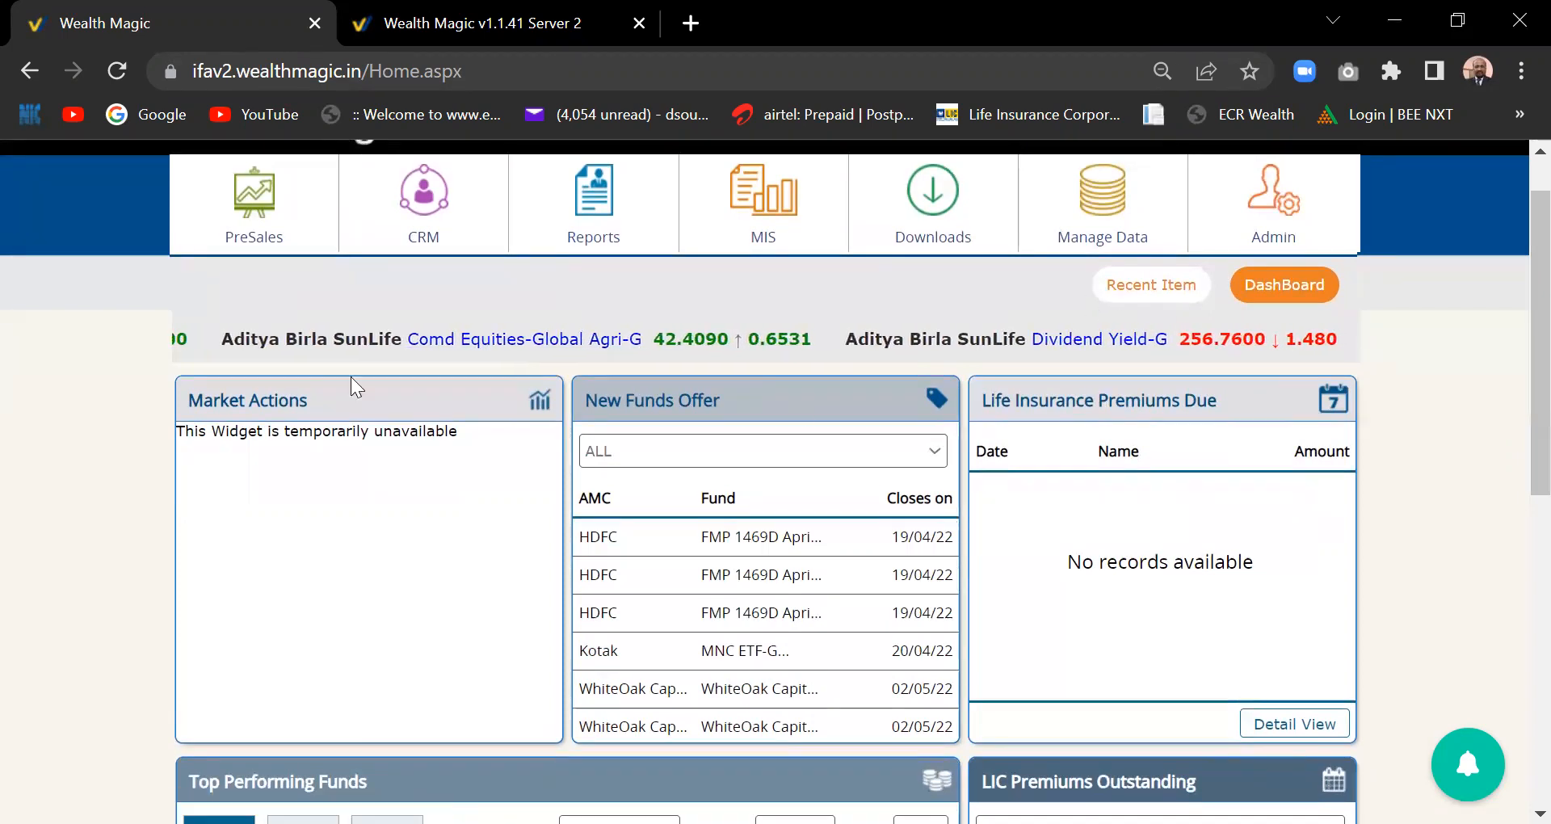
pyautogui.moveTo(1519, 358); pyautogui.dragTo(1513, 299)
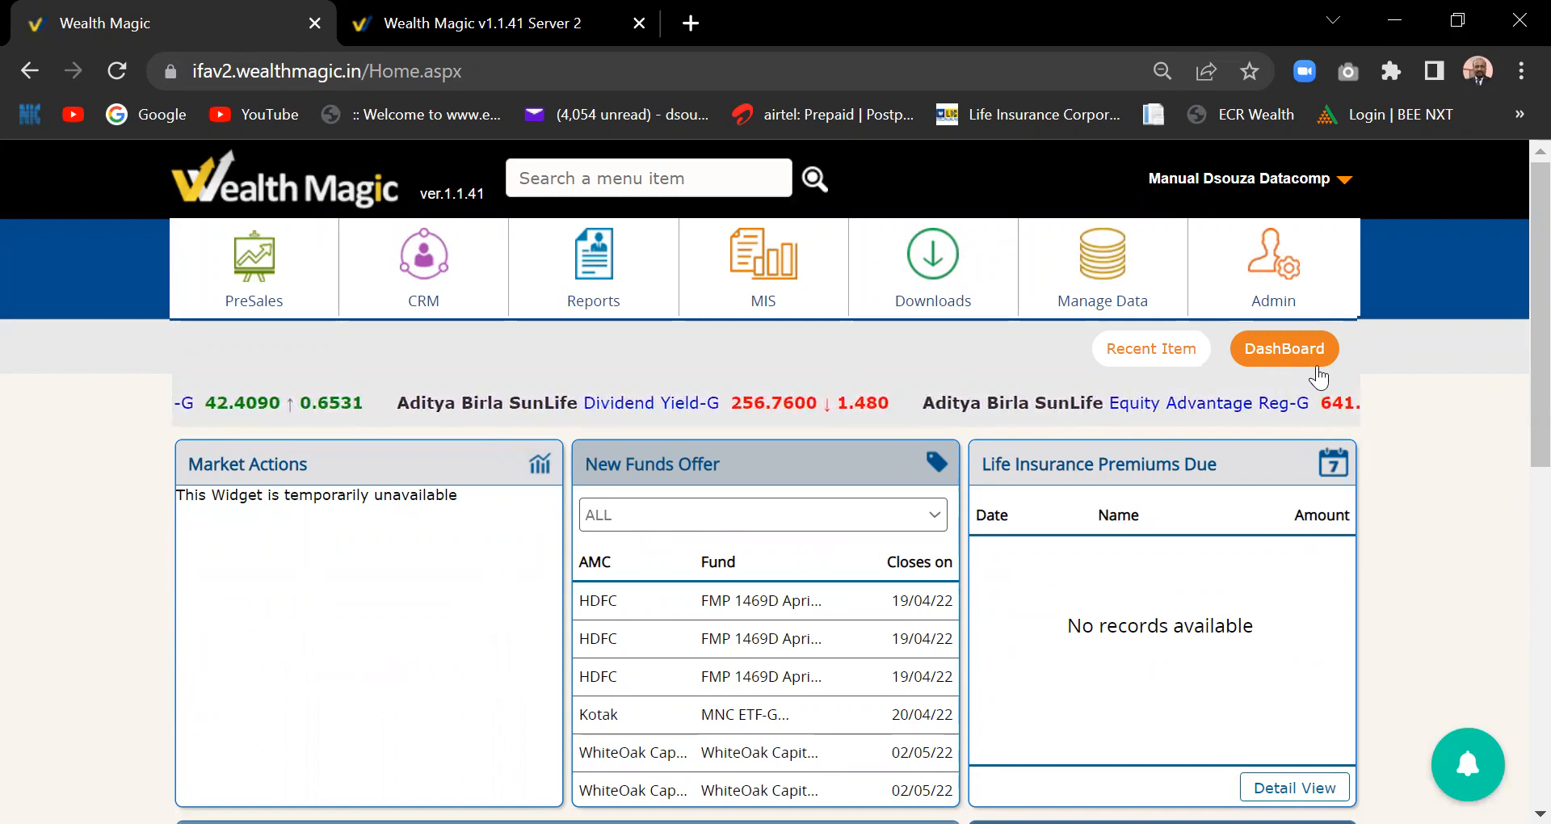
# - Add a new template under Admin > Settings > Home Page Designer
pyautogui.click(1274, 300)
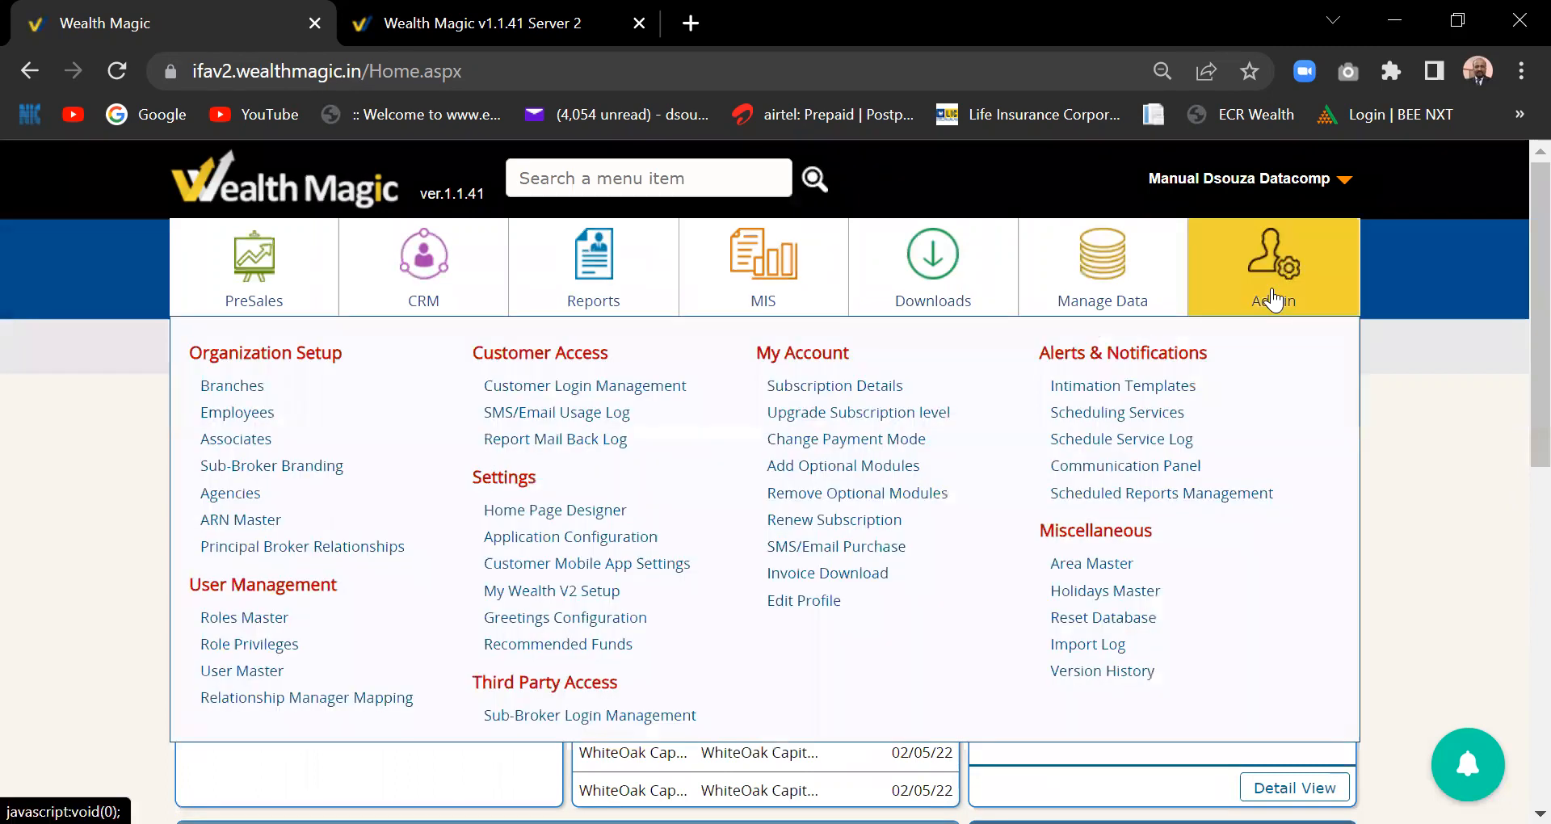
pyautogui.click(557, 518)
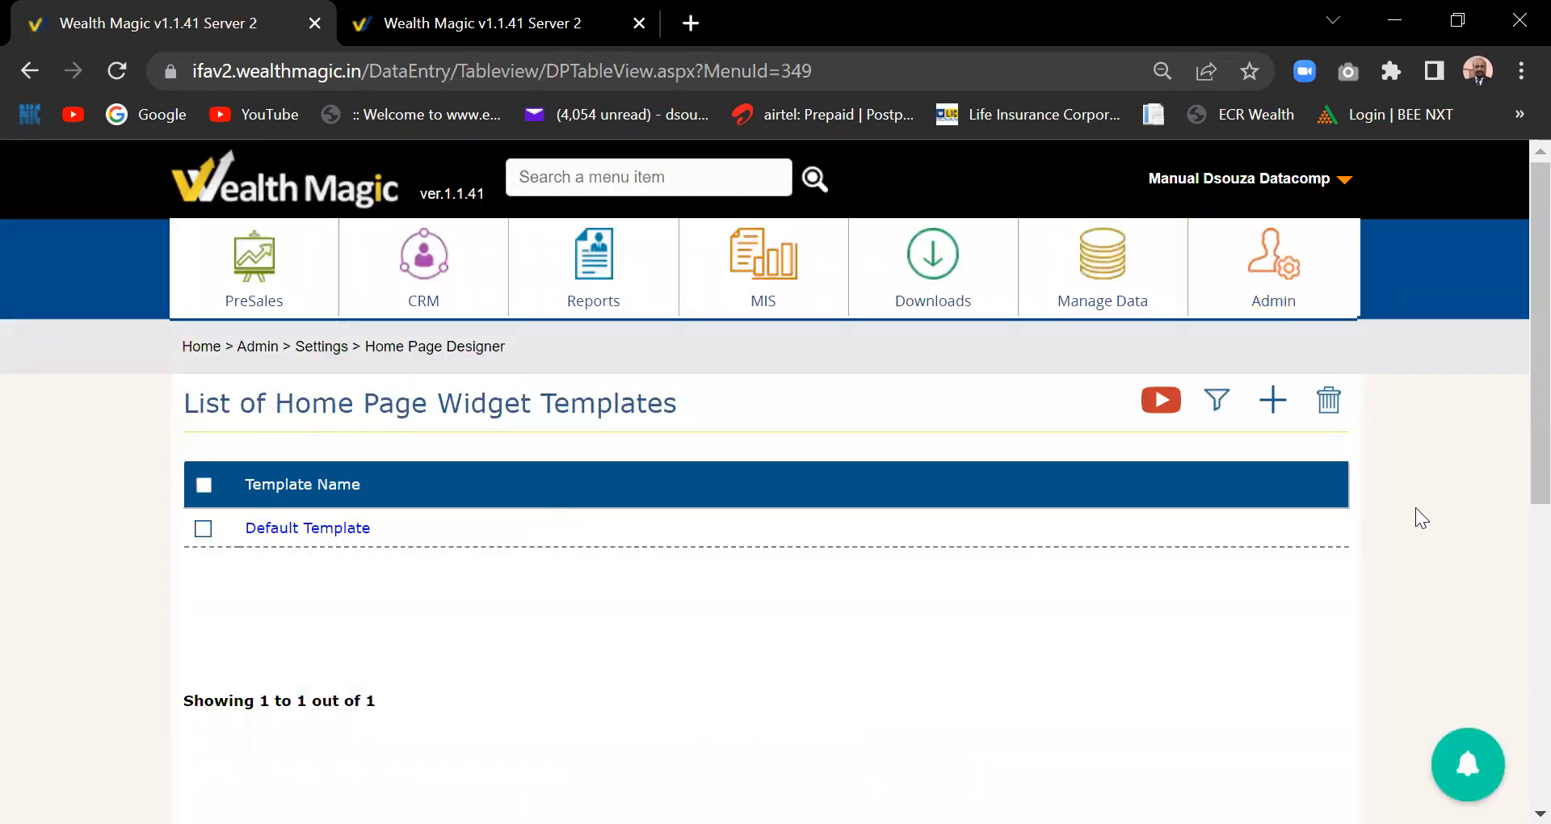
pyautogui.click(1280, 410)
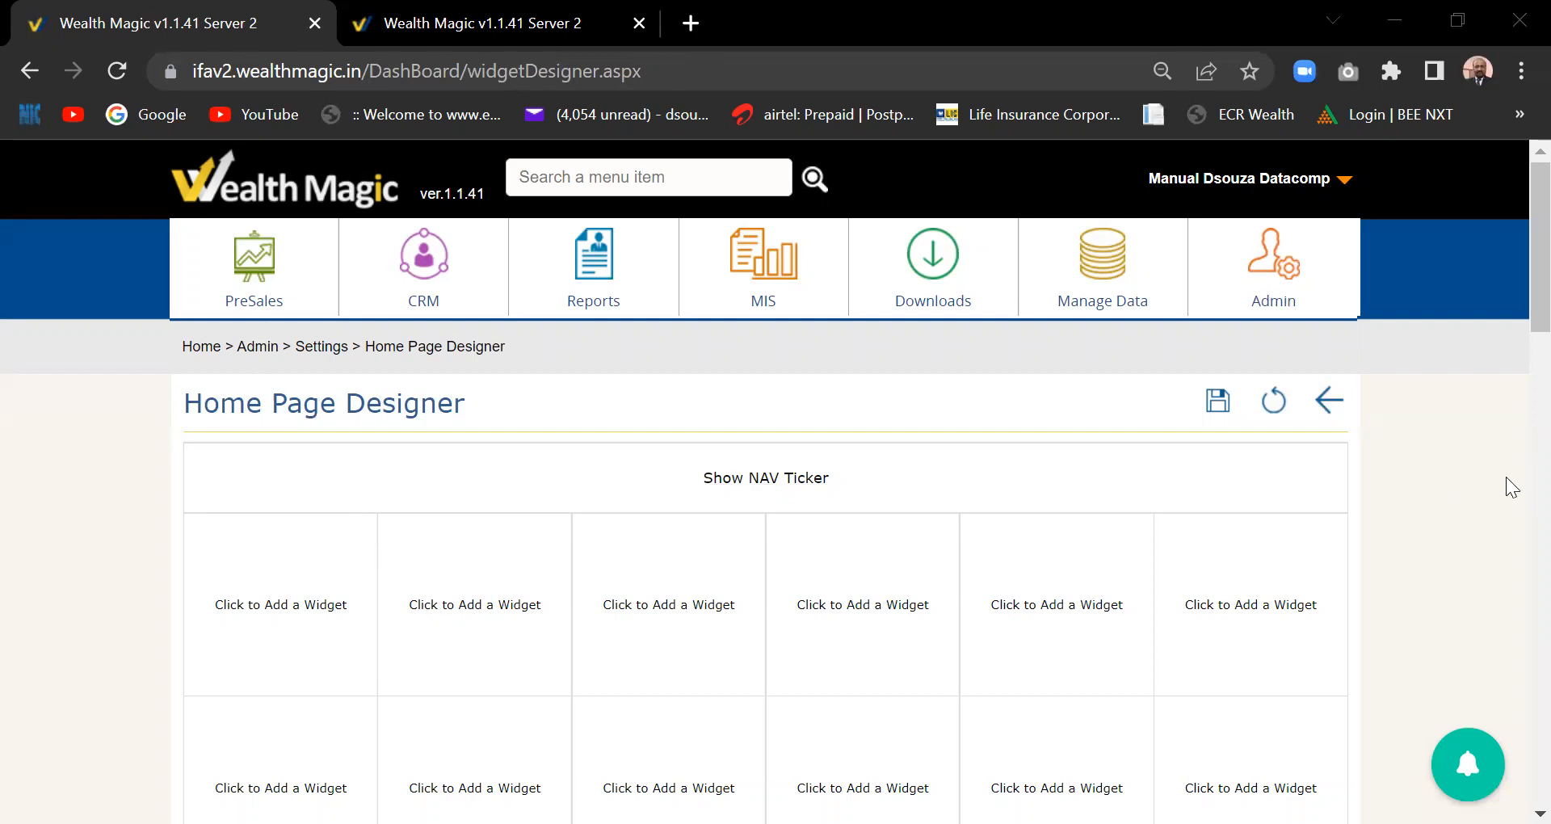
# - Place the Birthday Anniversaries greetings widget in the first grid slot
pyautogui.click(273, 606)
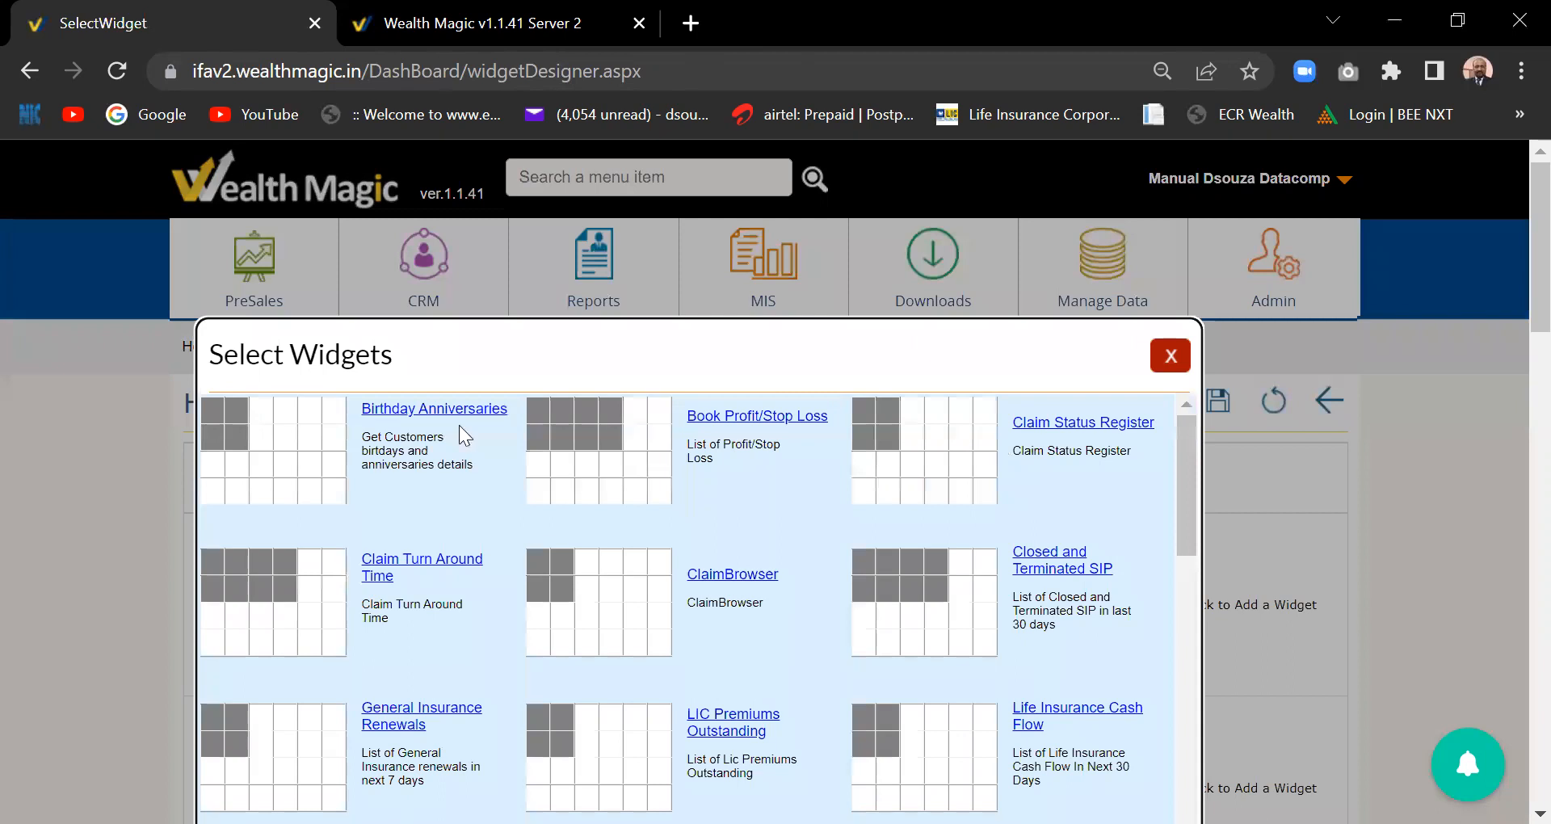
pyautogui.click(385, 409)
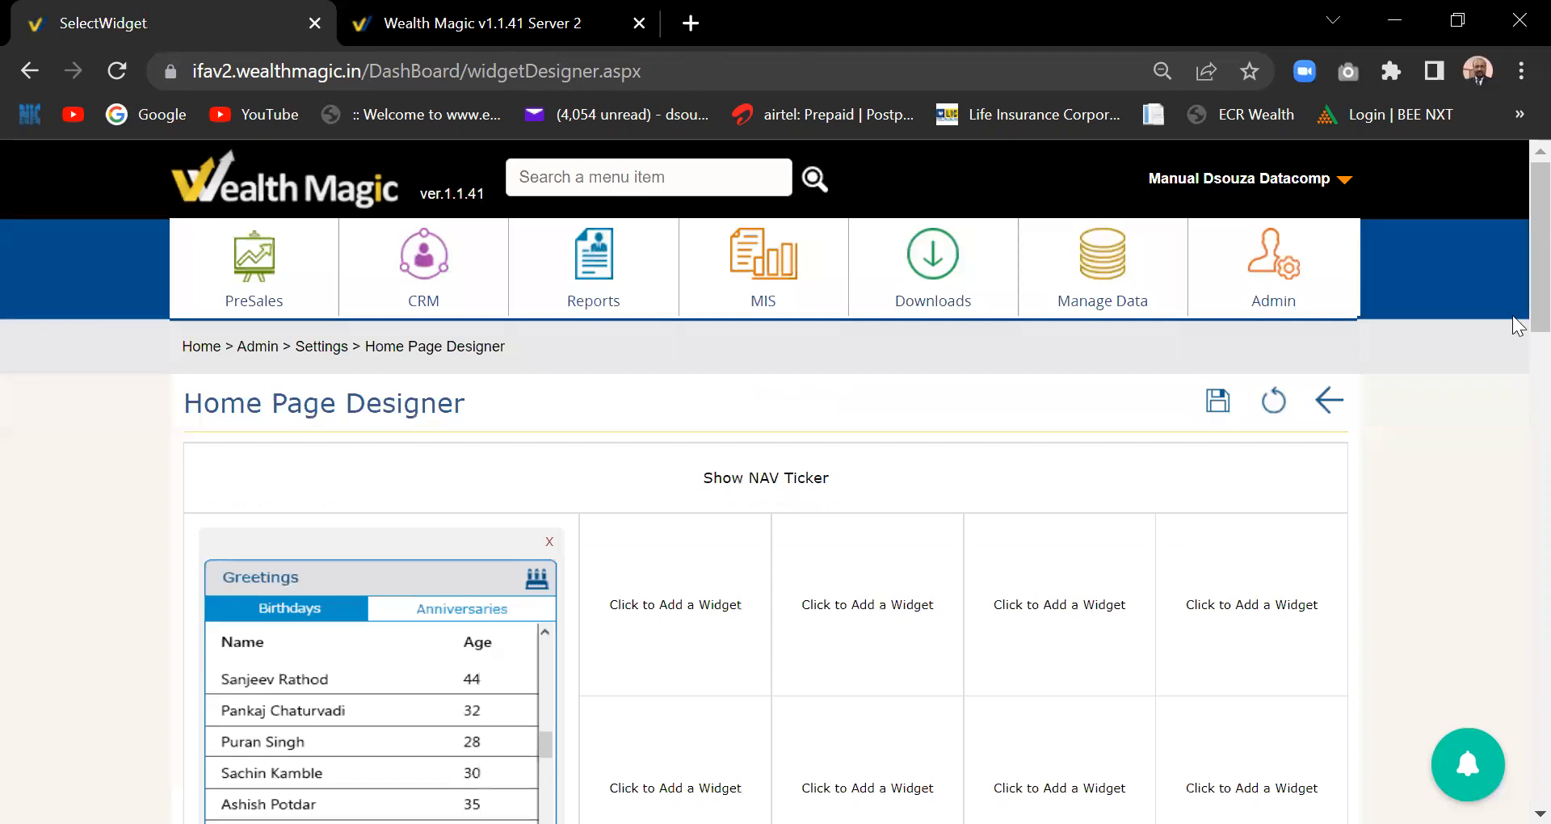
pyautogui.scroll(-2, 1517, 323)
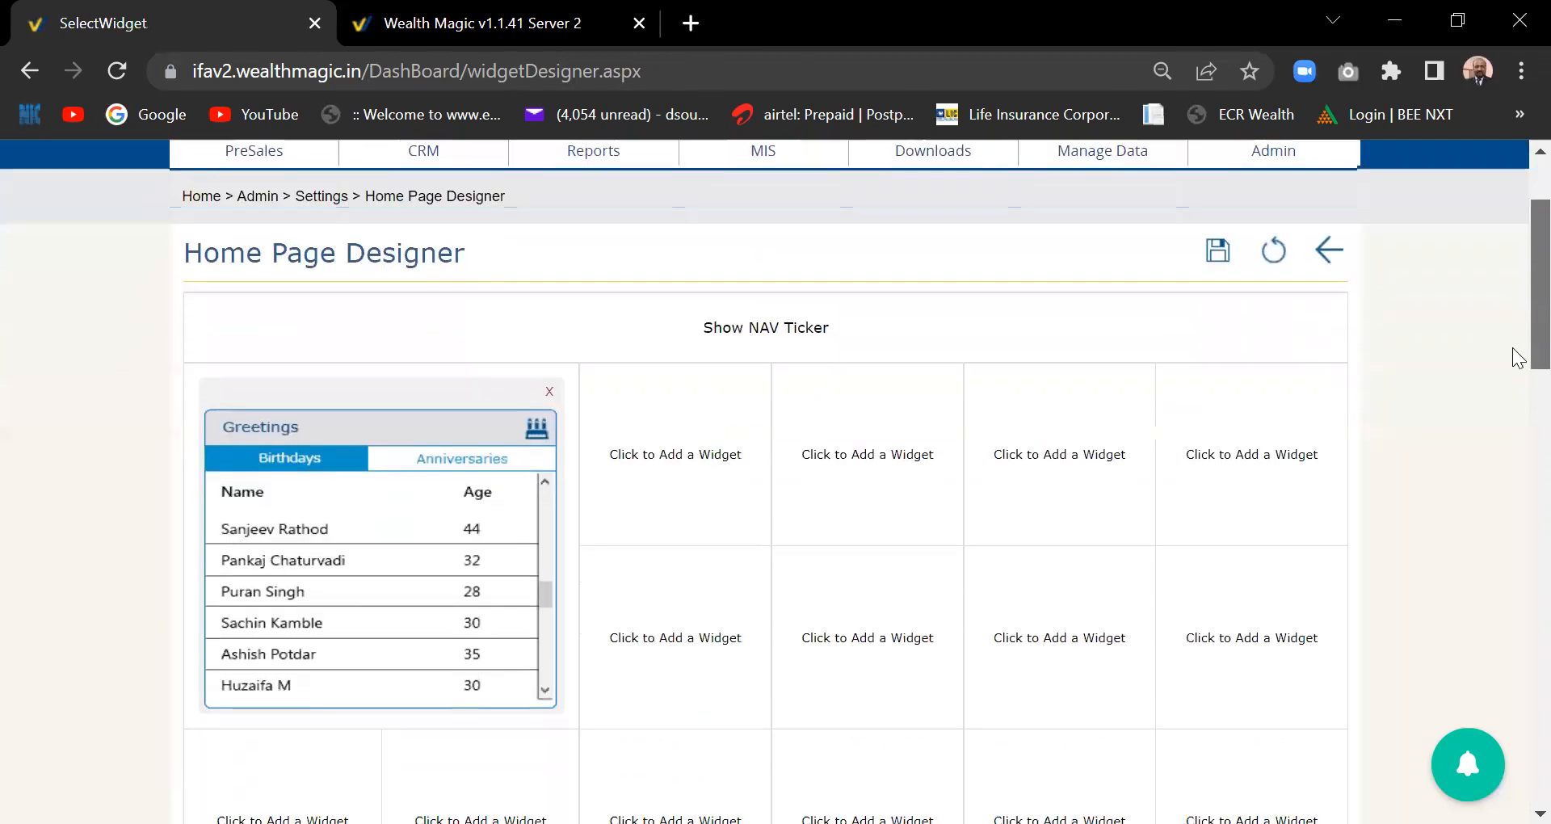
# - Place the Closed and Terminated SIP widget in the next slot and check the grid
pyautogui.click(698, 461)
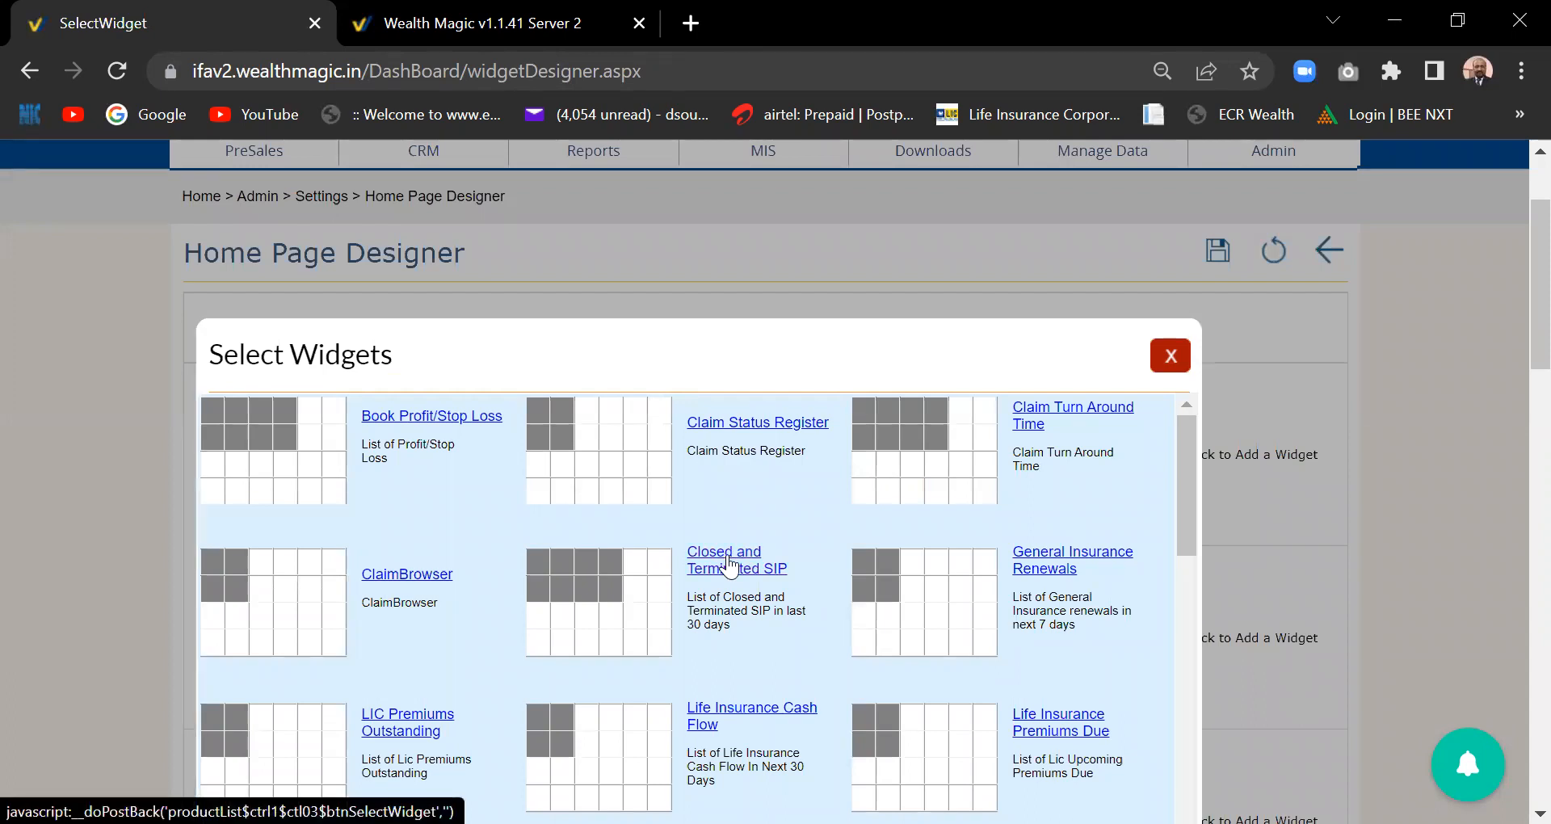
pyautogui.click(730, 566)
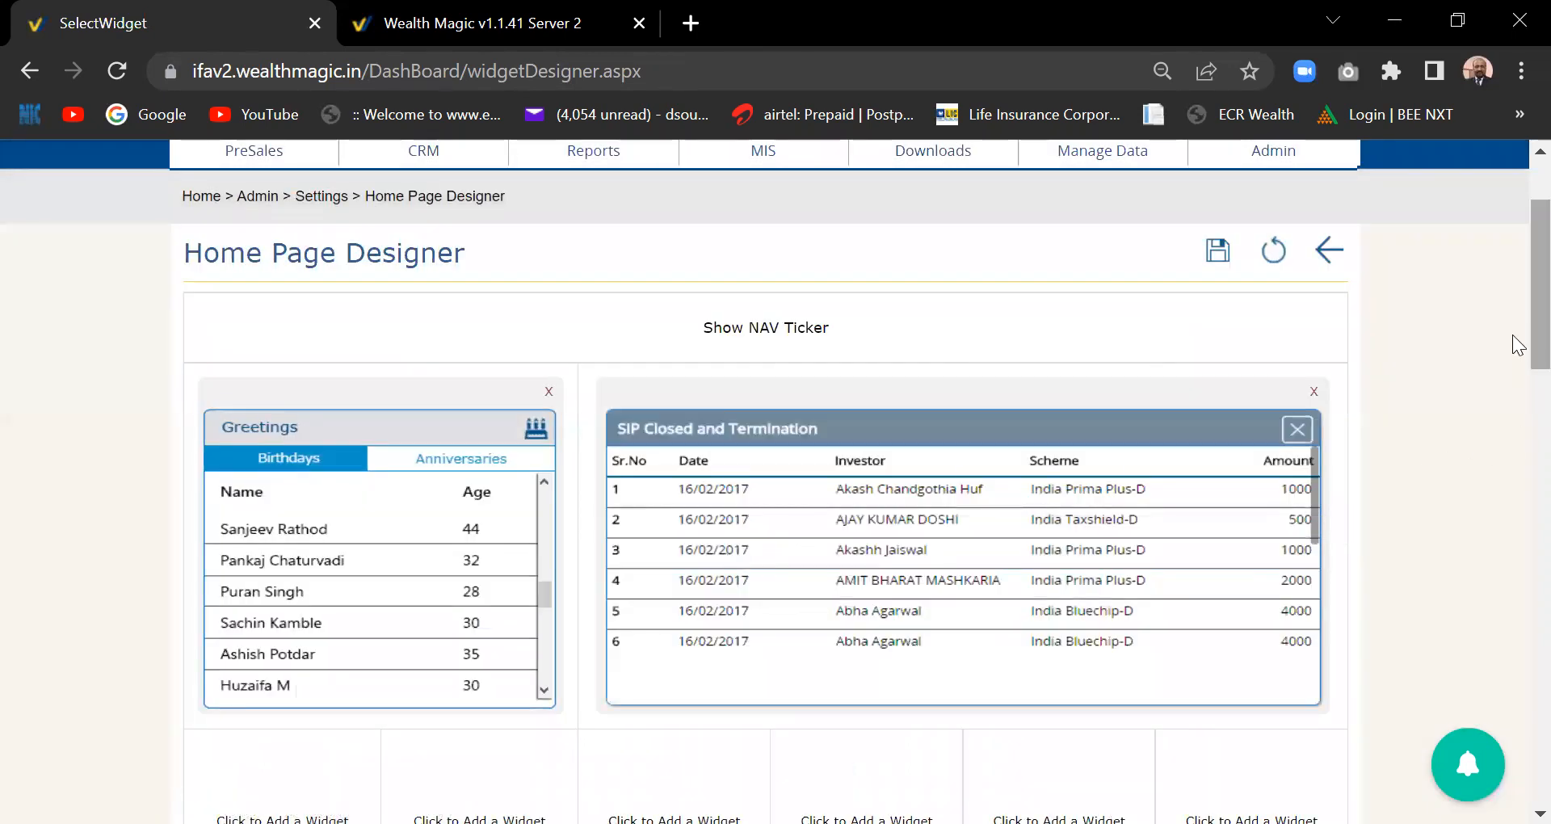
pyautogui.moveTo(1521, 349); pyautogui.dragTo(1519, 144)
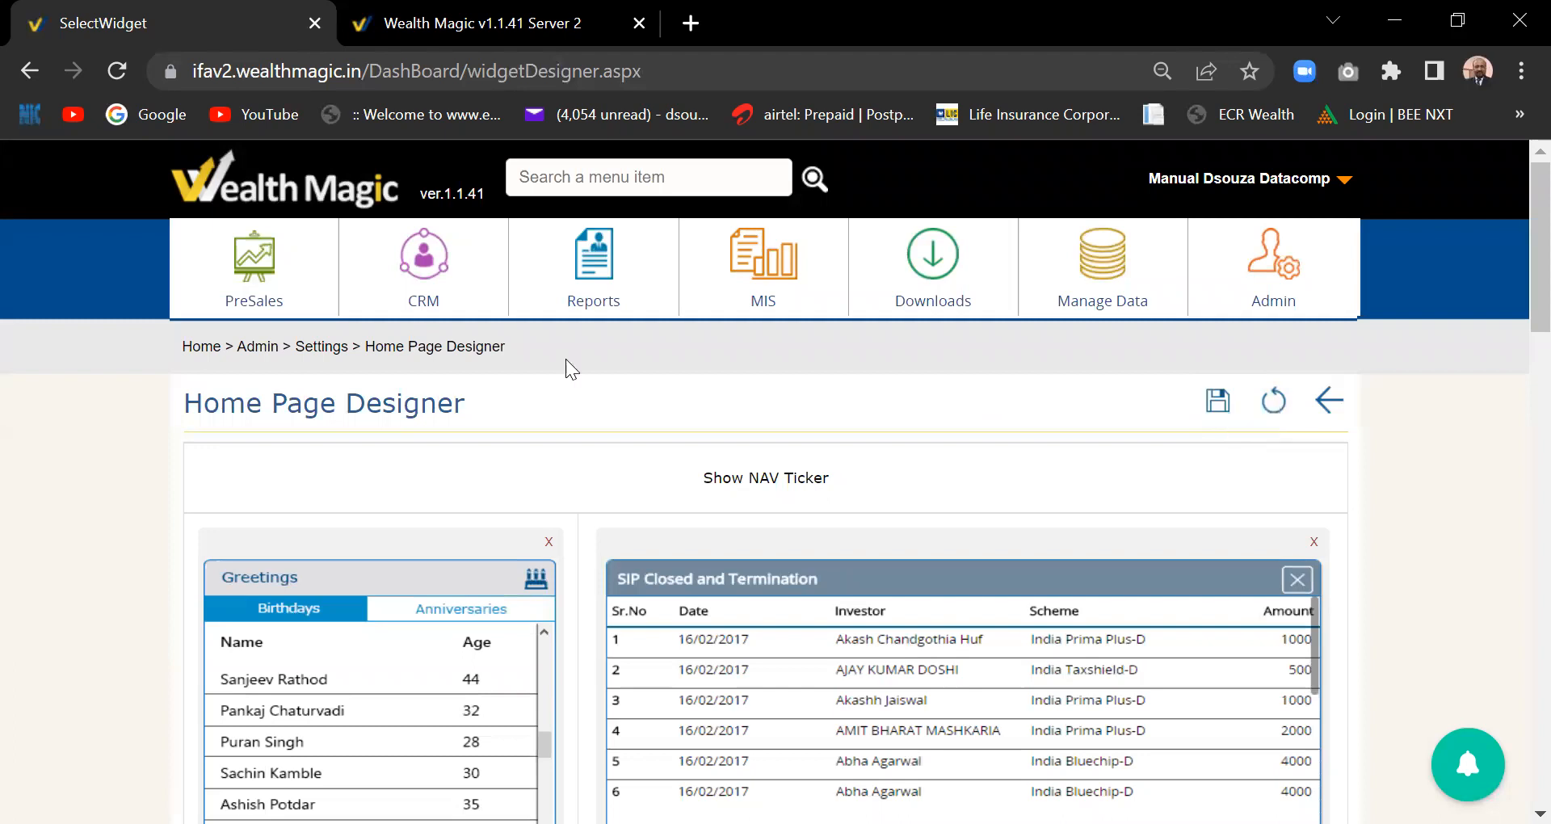
pyautogui.click(453, 23)
pyautogui.click(212, 23)
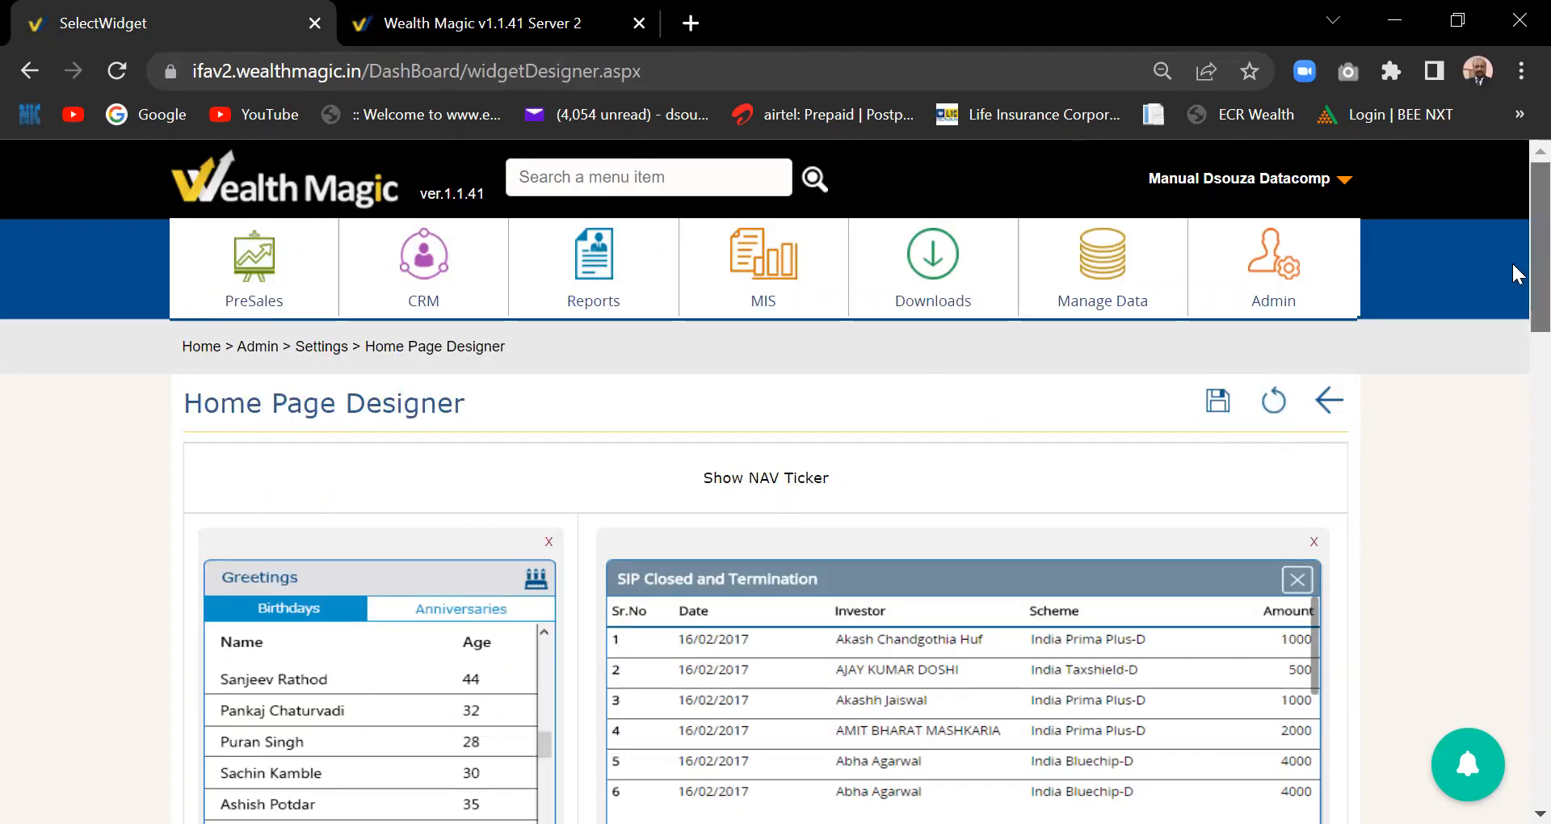
pyautogui.scroll(-2, 1511, 260)
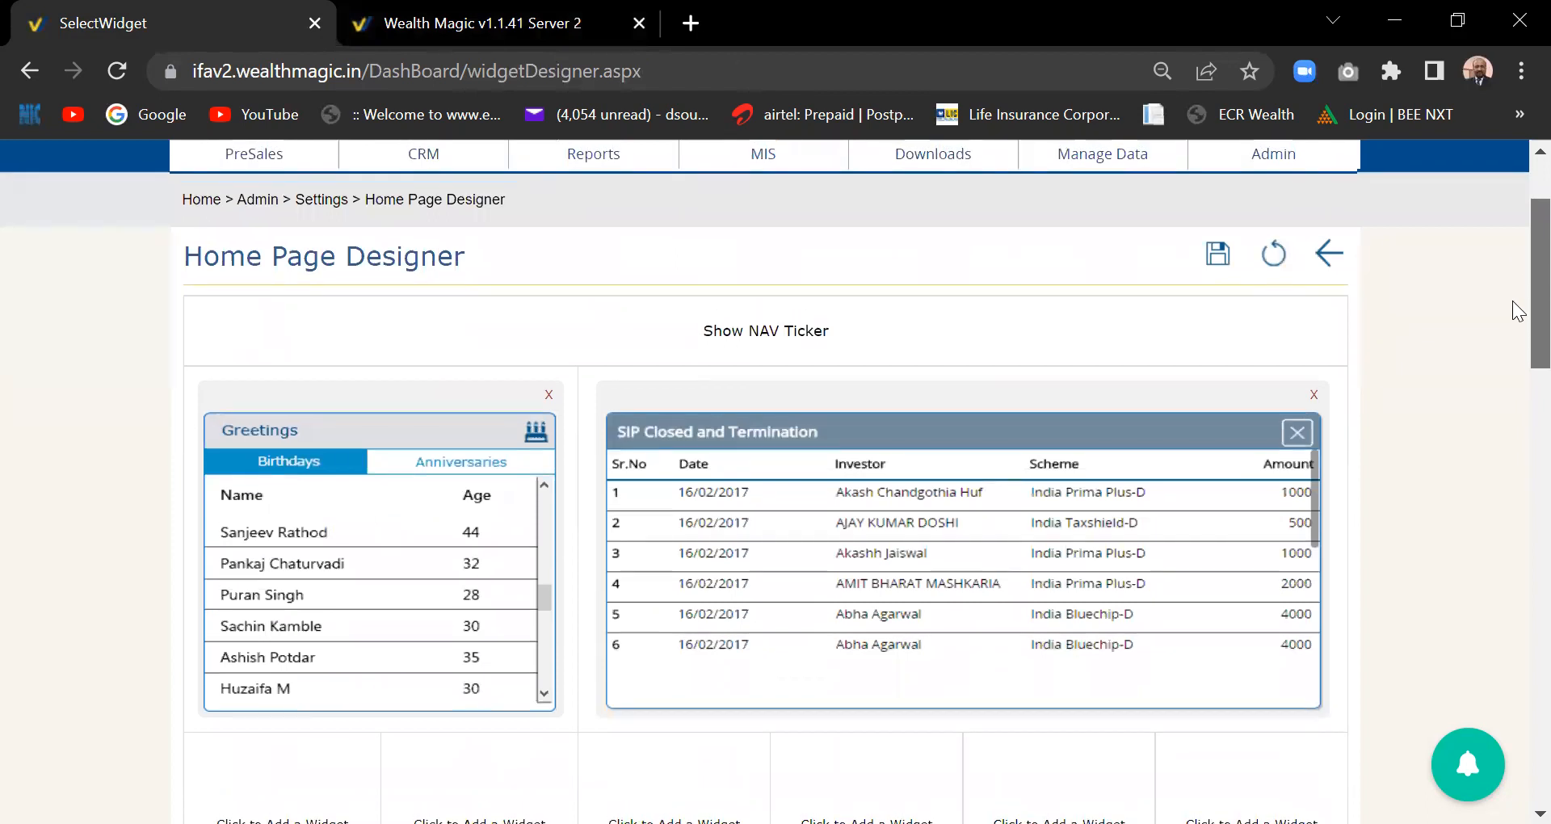
pyautogui.moveTo(1513, 301); pyautogui.dragTo(1513, 276)
pyautogui.scroll(3, 1513, 274)
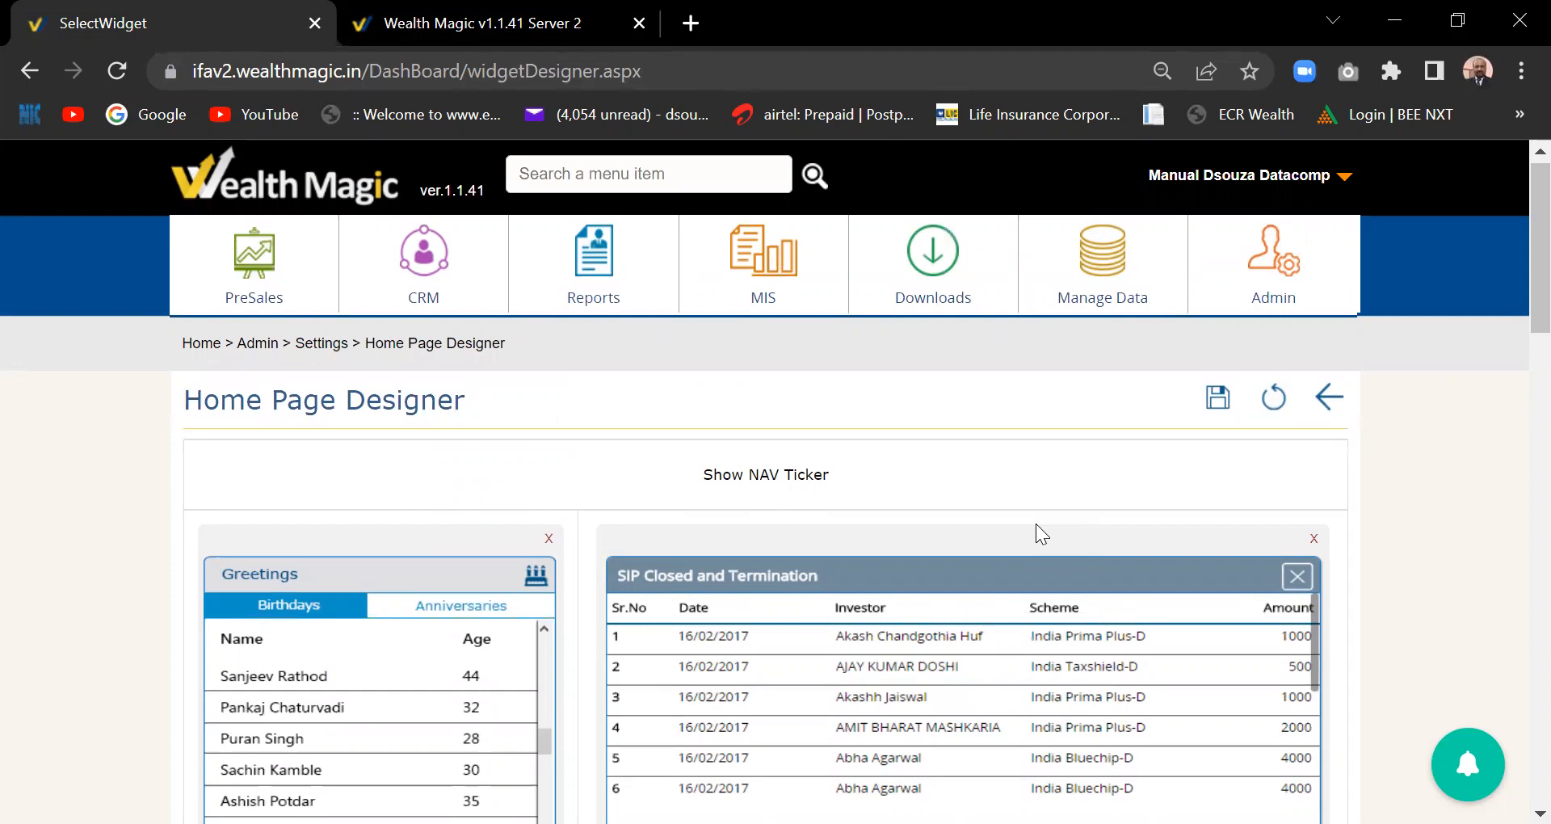
# - Go back to the home page and show the Manage Data functions list
pyautogui.click(202, 344)
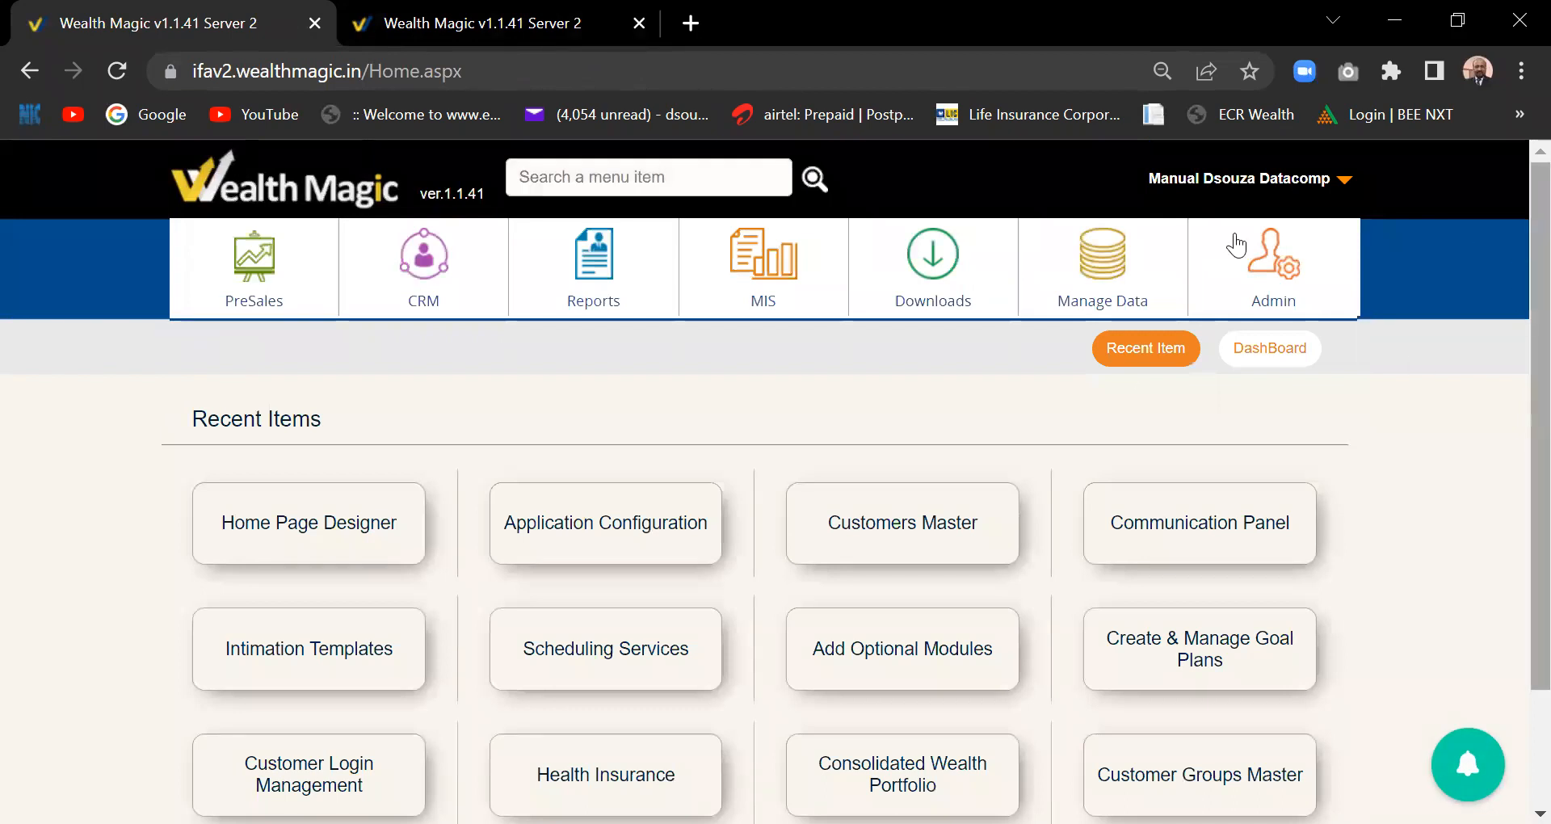
pyautogui.click(1092, 267)
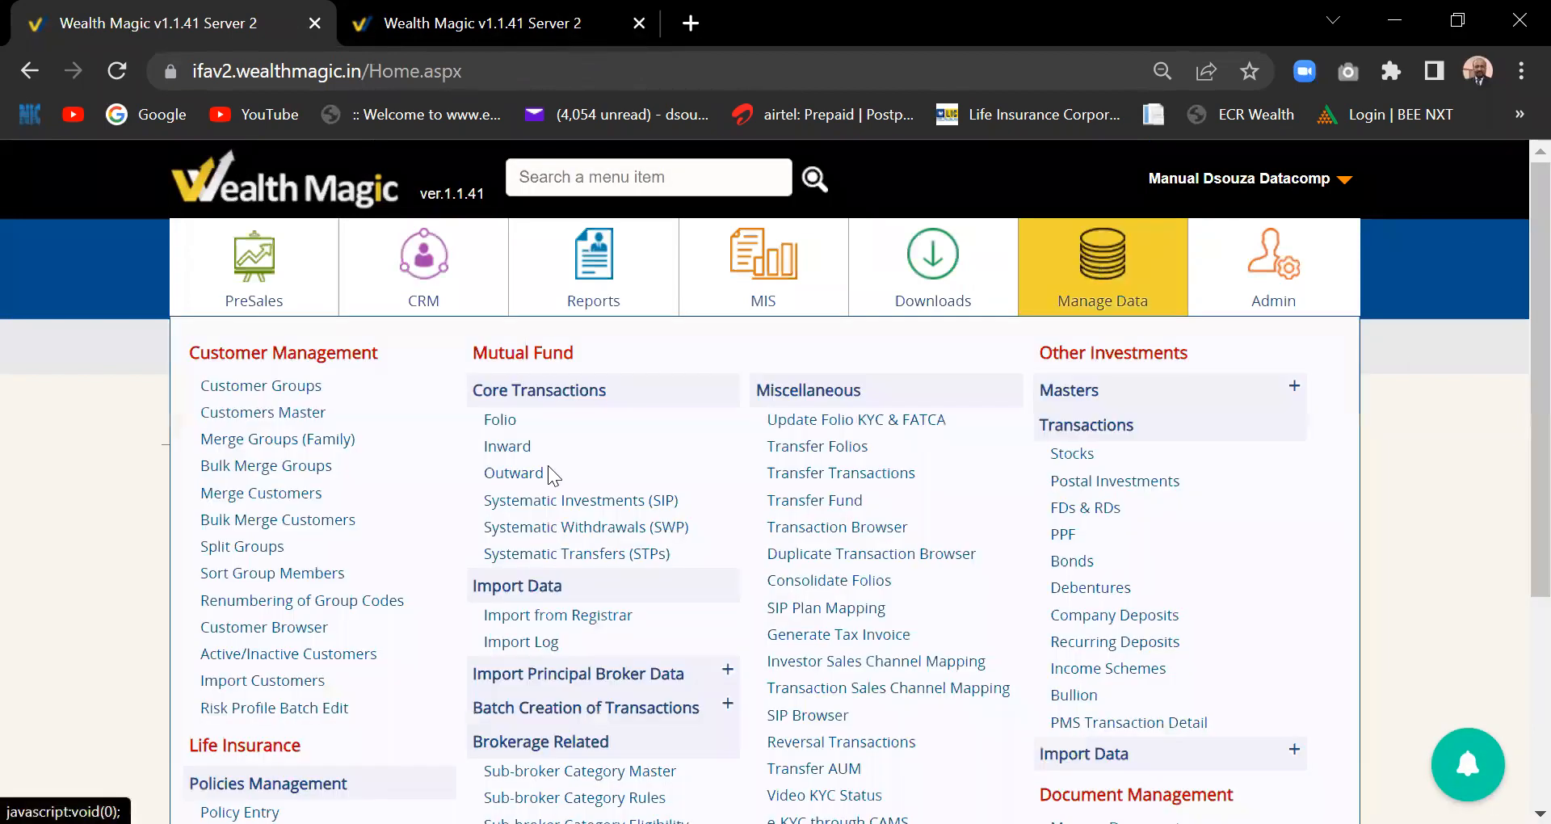
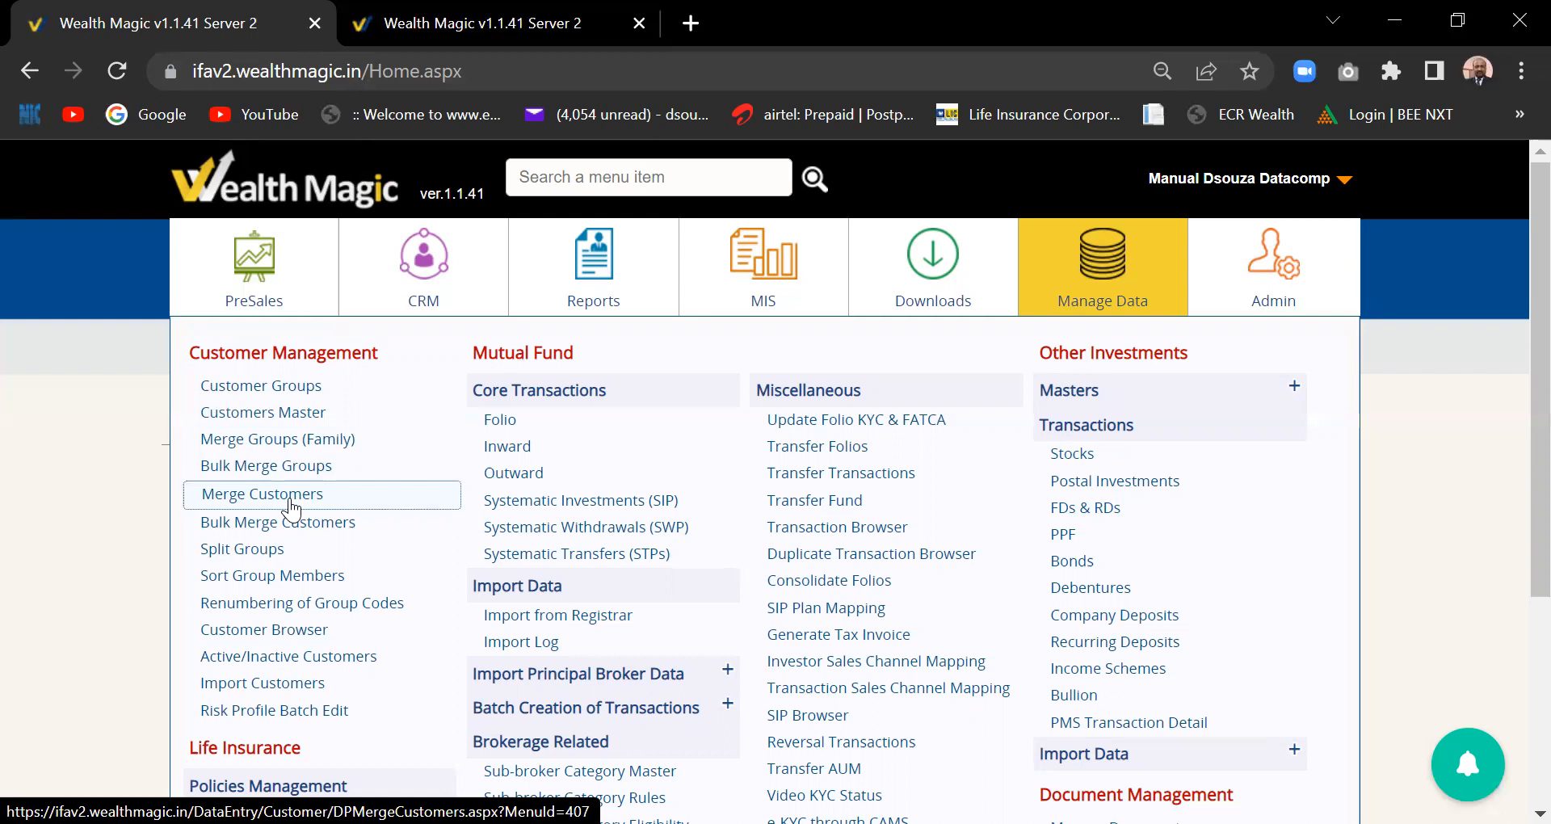
# - Browse the Downloads and pre-sales planning menus from the home page
pyautogui.click(1101, 301)
pyautogui.click(901, 296)
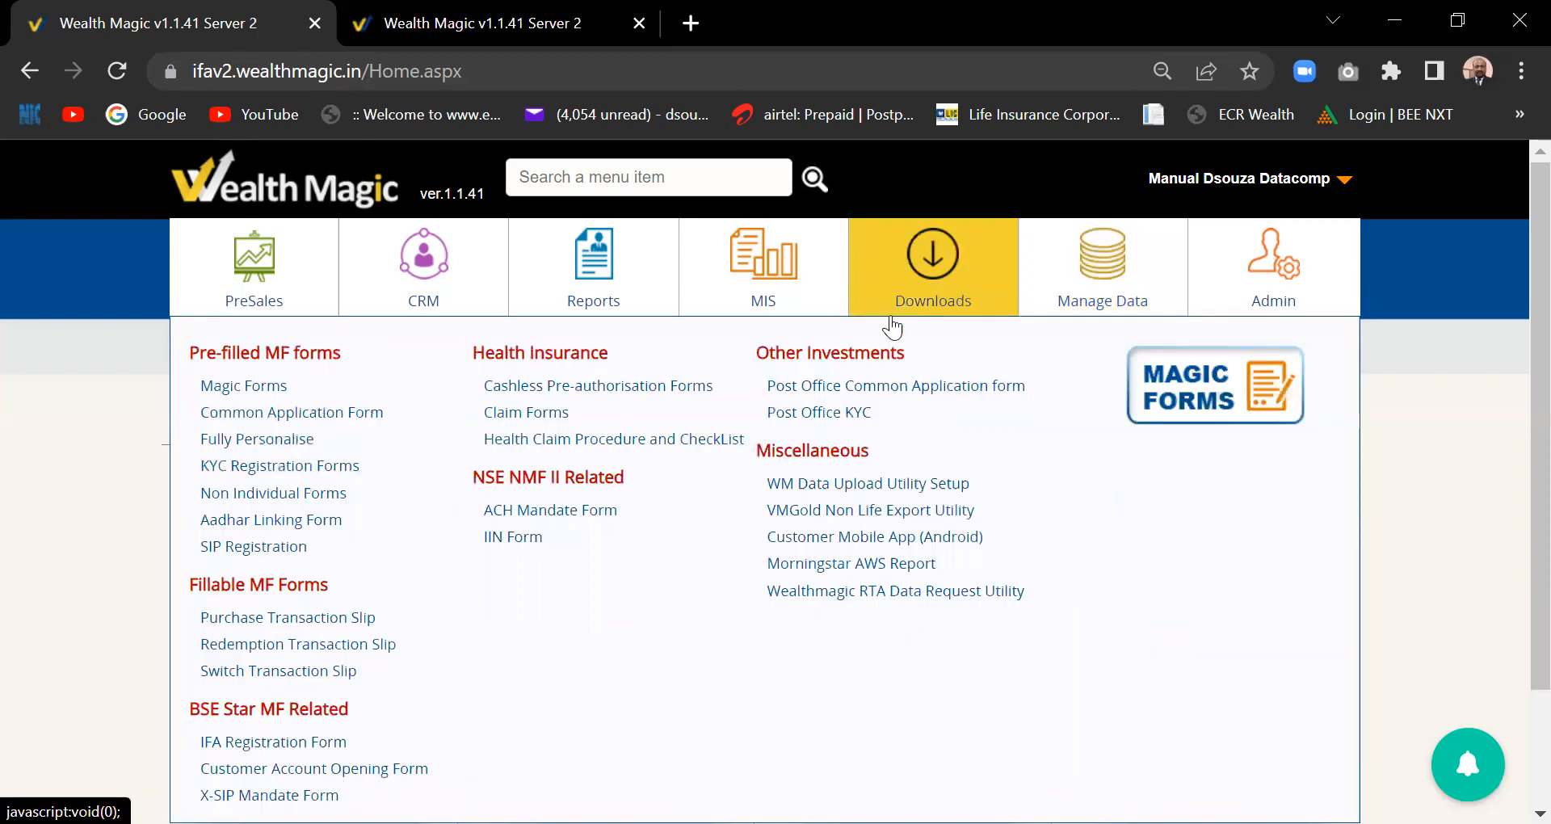
pyautogui.click(237, 302)
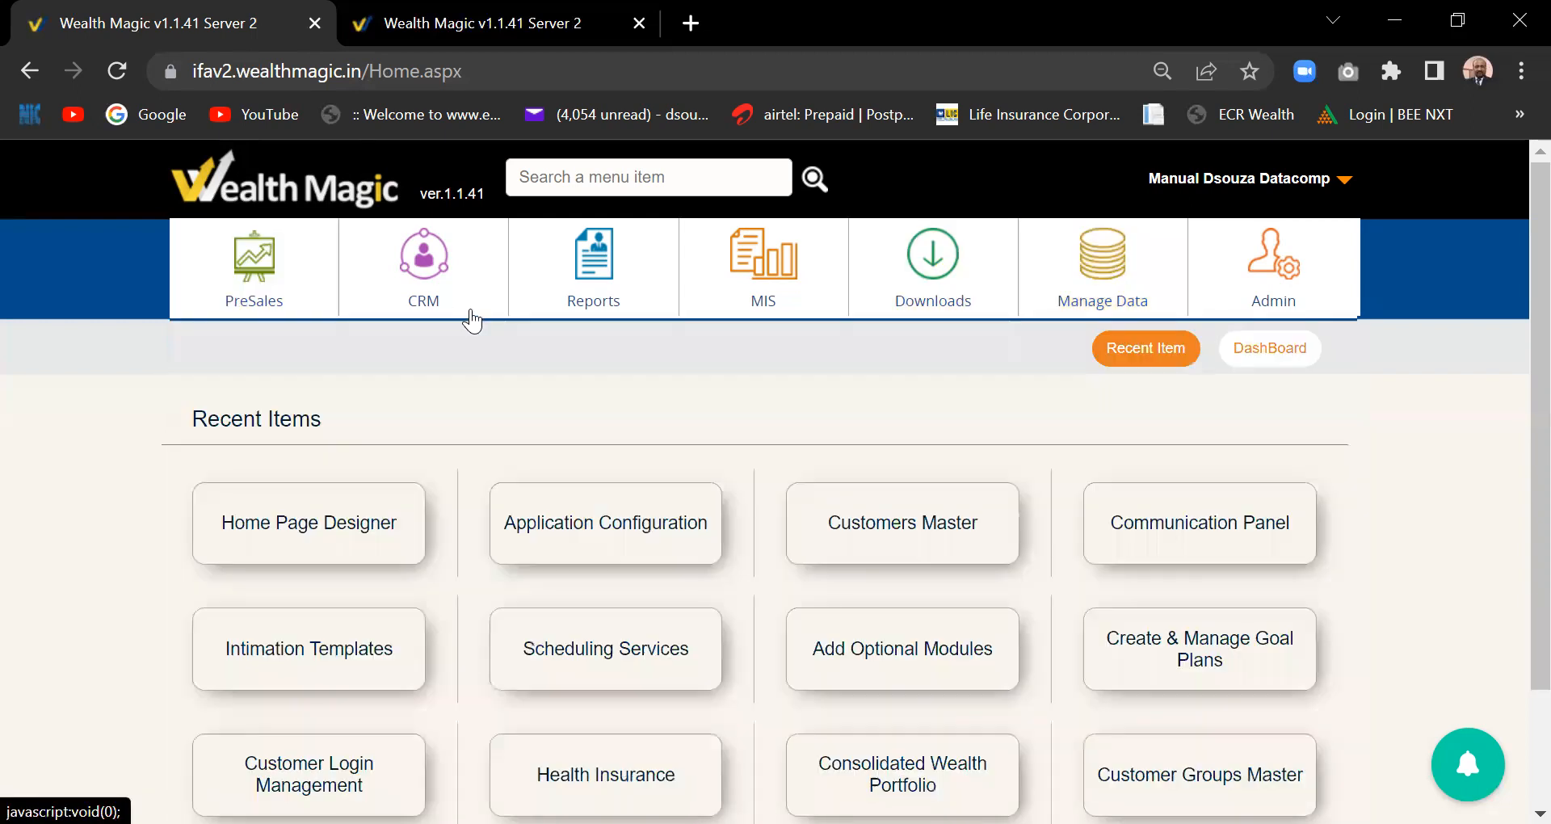
pyautogui.moveTo(289, 292)
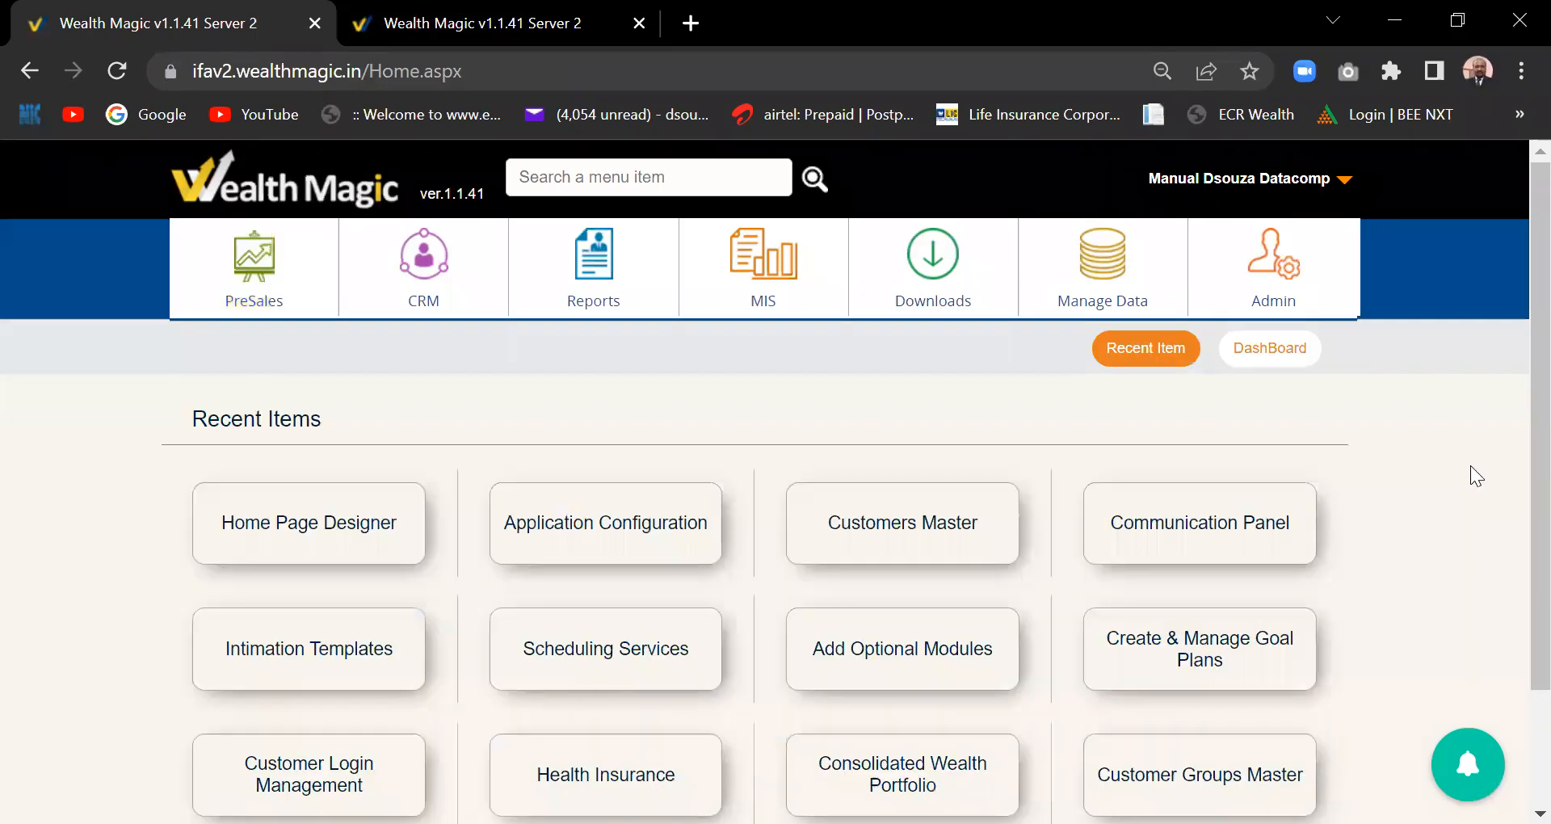
pyautogui.scroll(-1, 1514, 422)
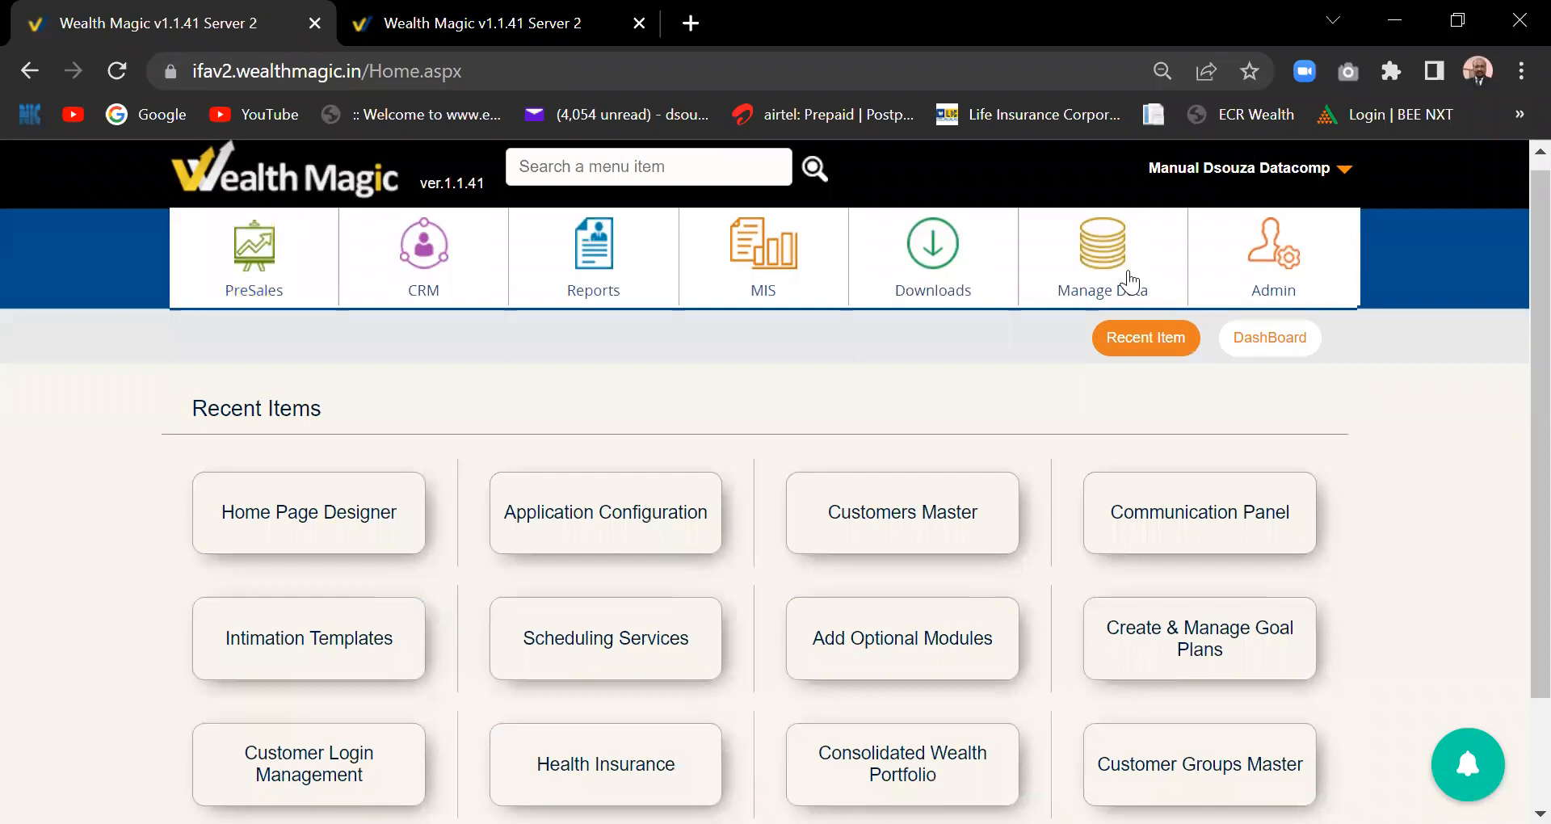
pyautogui.moveTo(1130, 283)
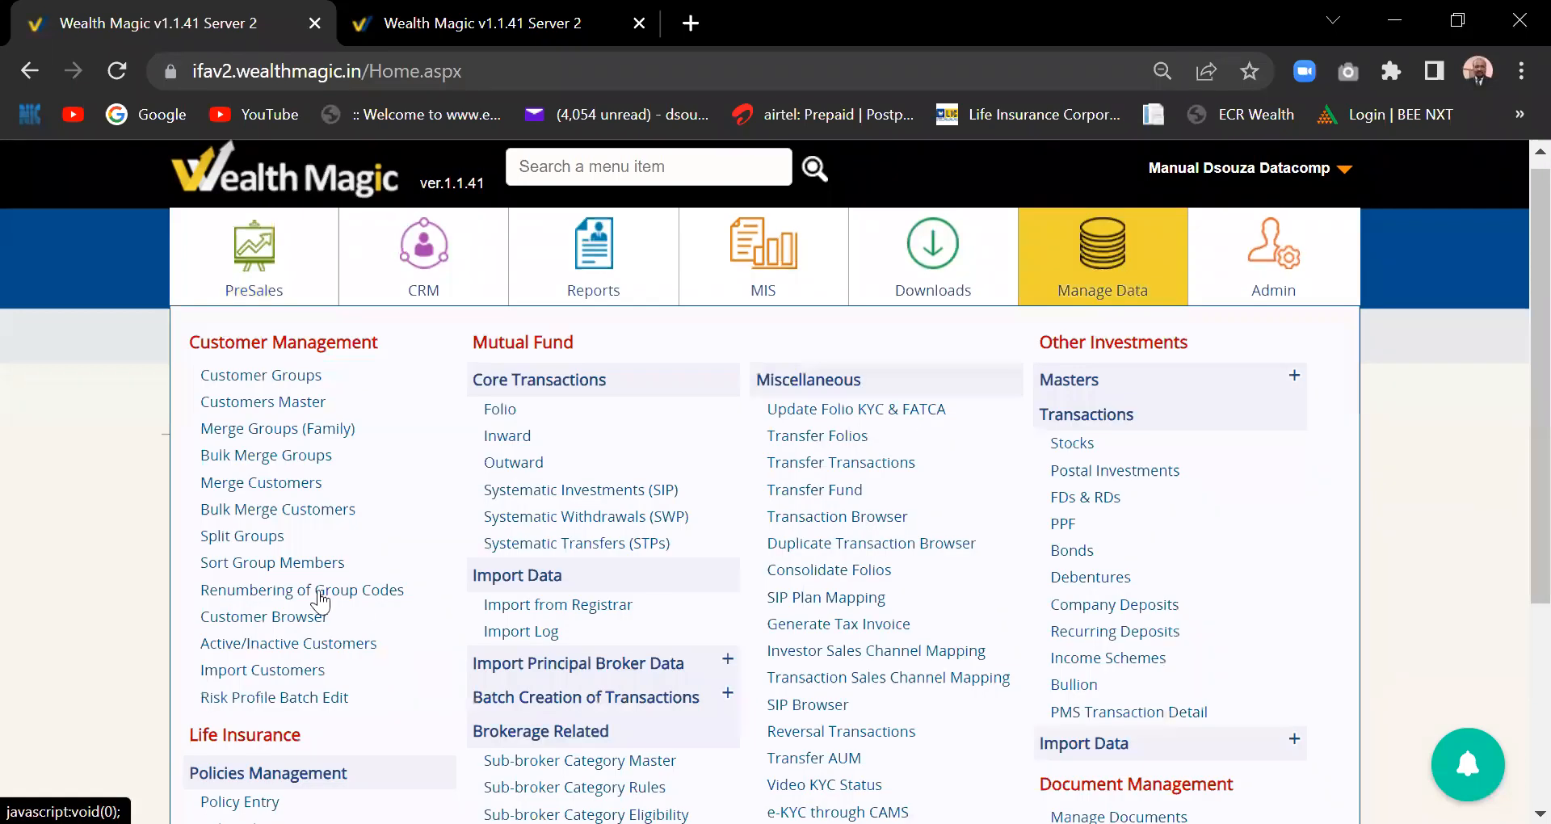
# - Open Merge Customers and choose a searched customer as the main customer
pyautogui.click(243, 484)
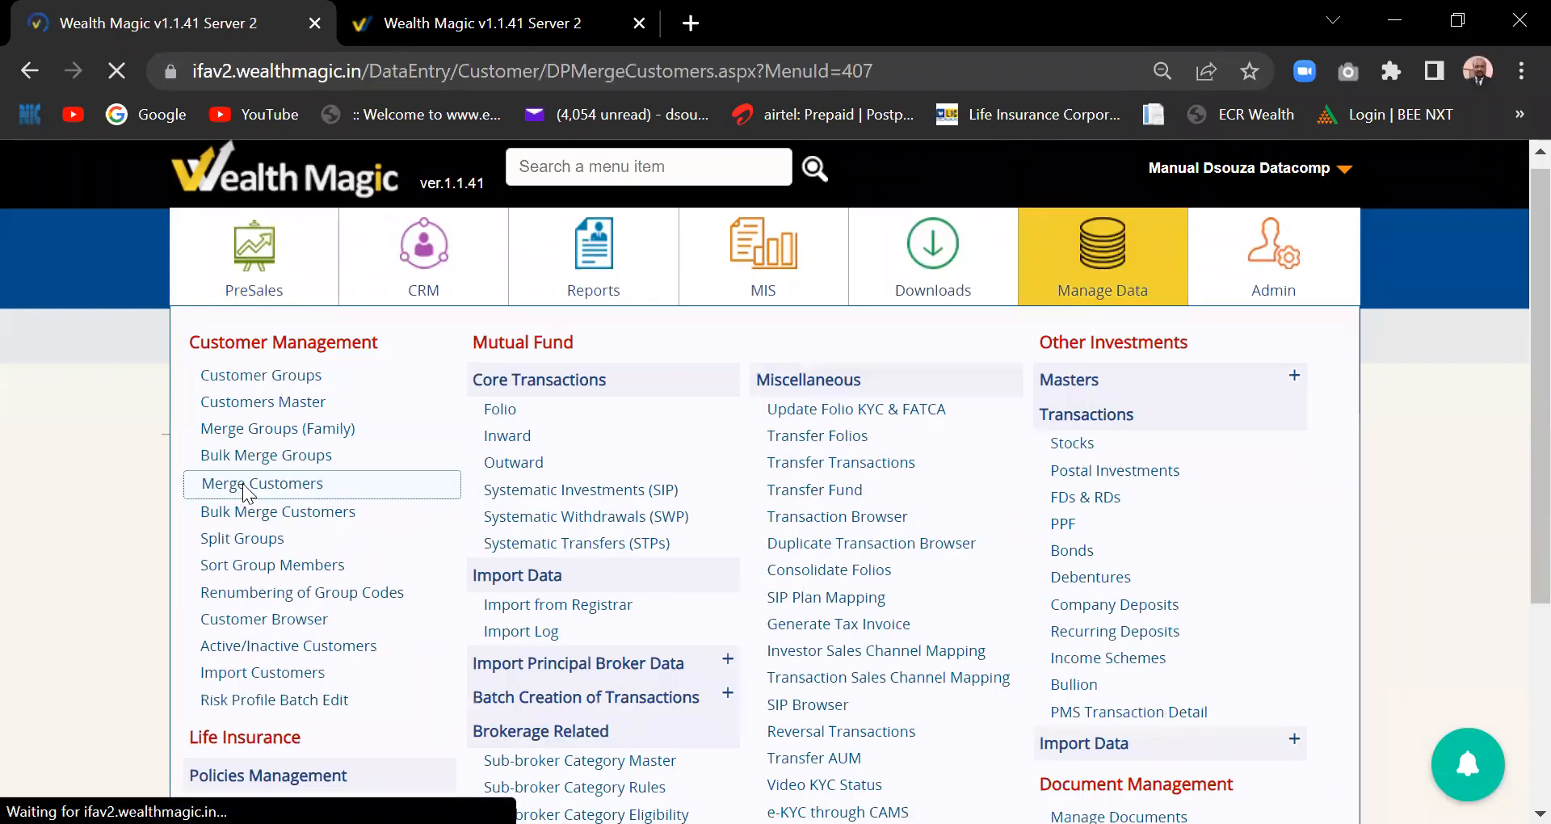
pyautogui.click(554, 459)
pyautogui.write('akash')
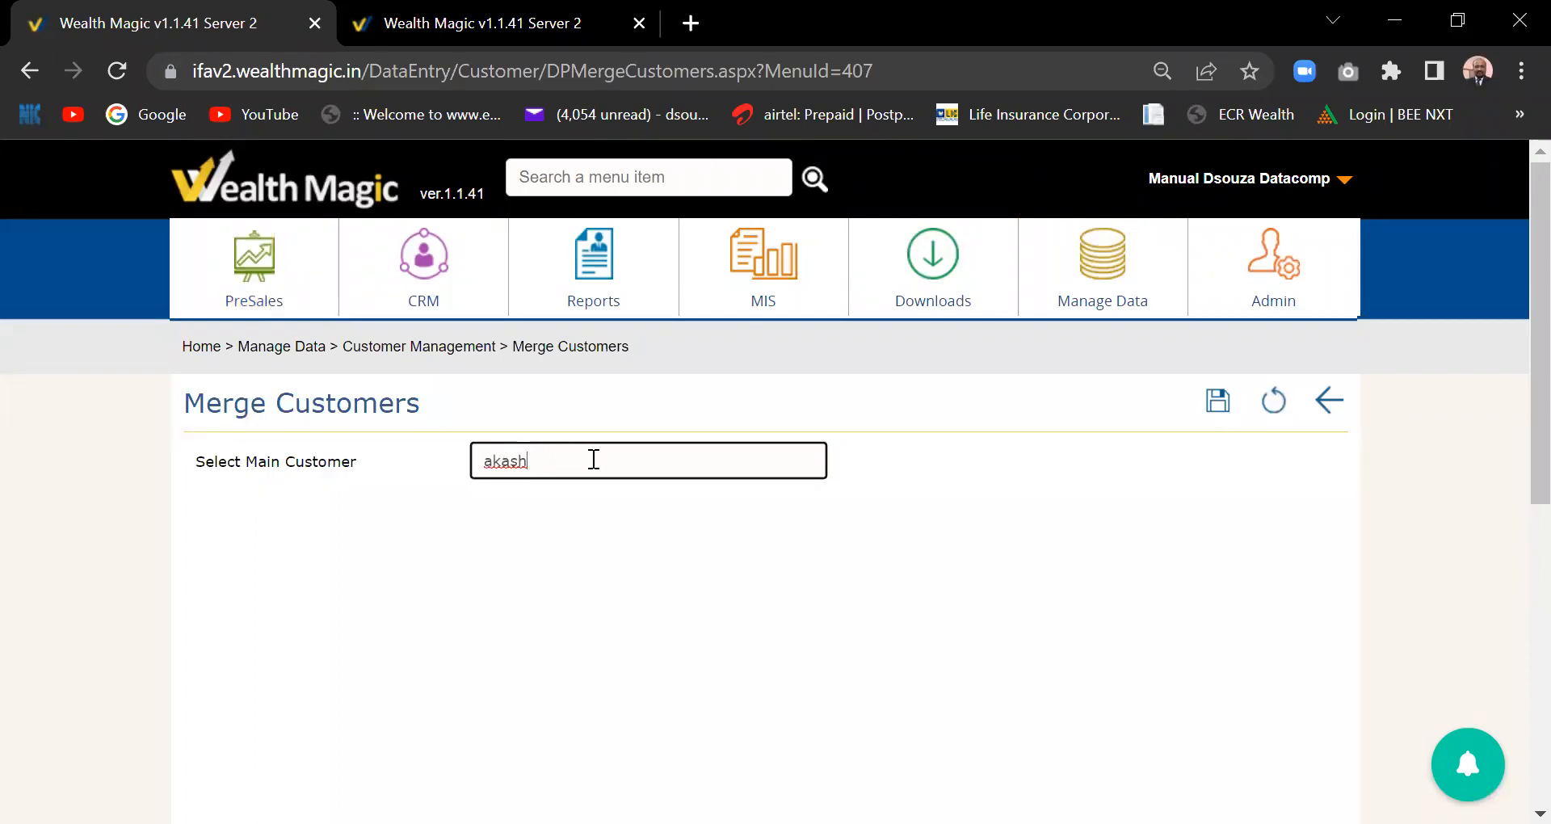
pyautogui.click(588, 496)
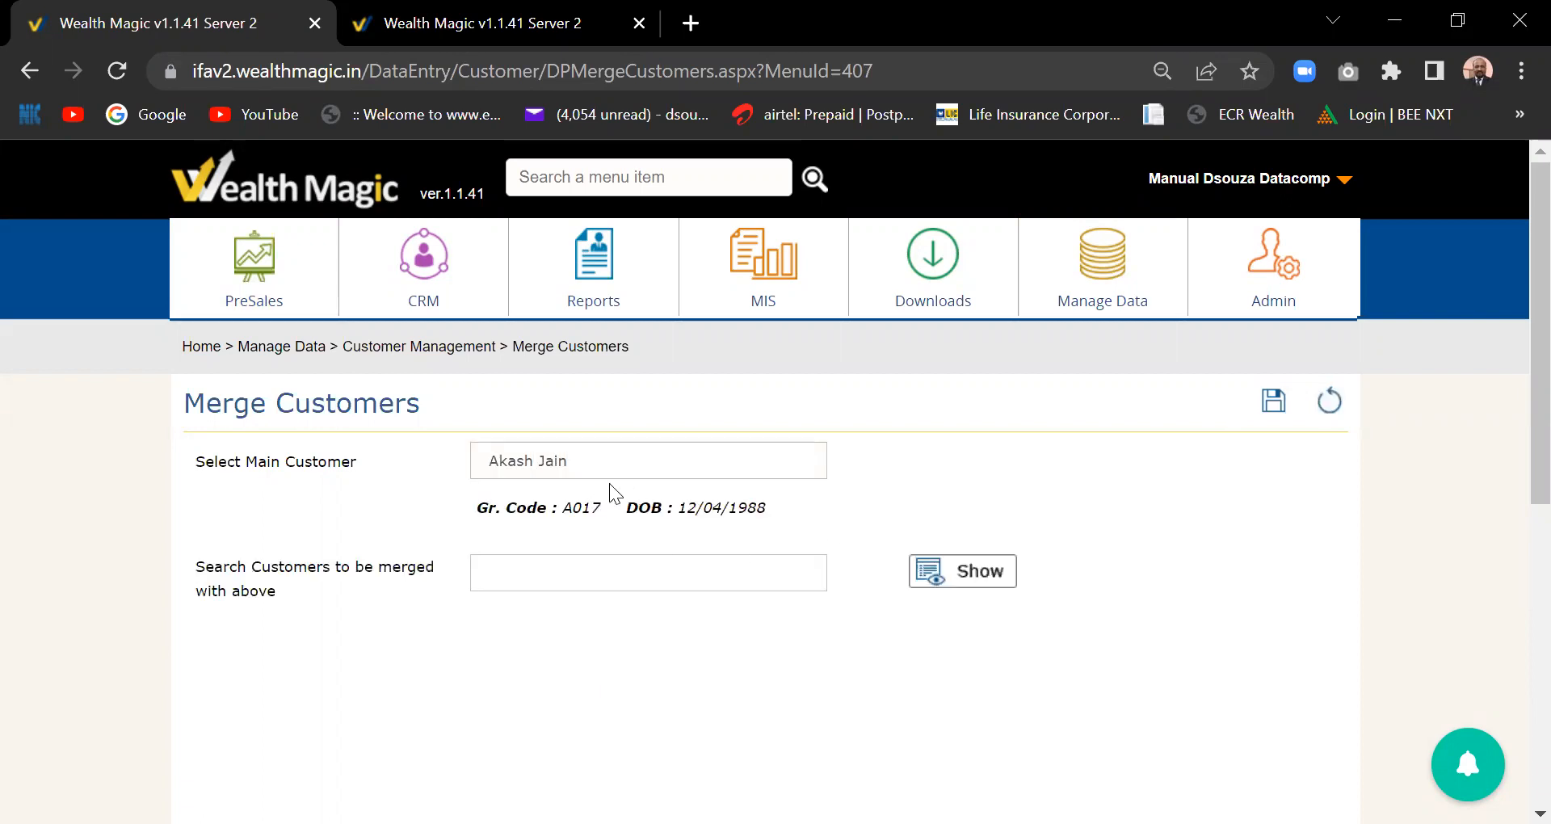
# - Try 'manual' in the merge search, clear it, and reload the page to reset the form
pyautogui.click(555, 581)
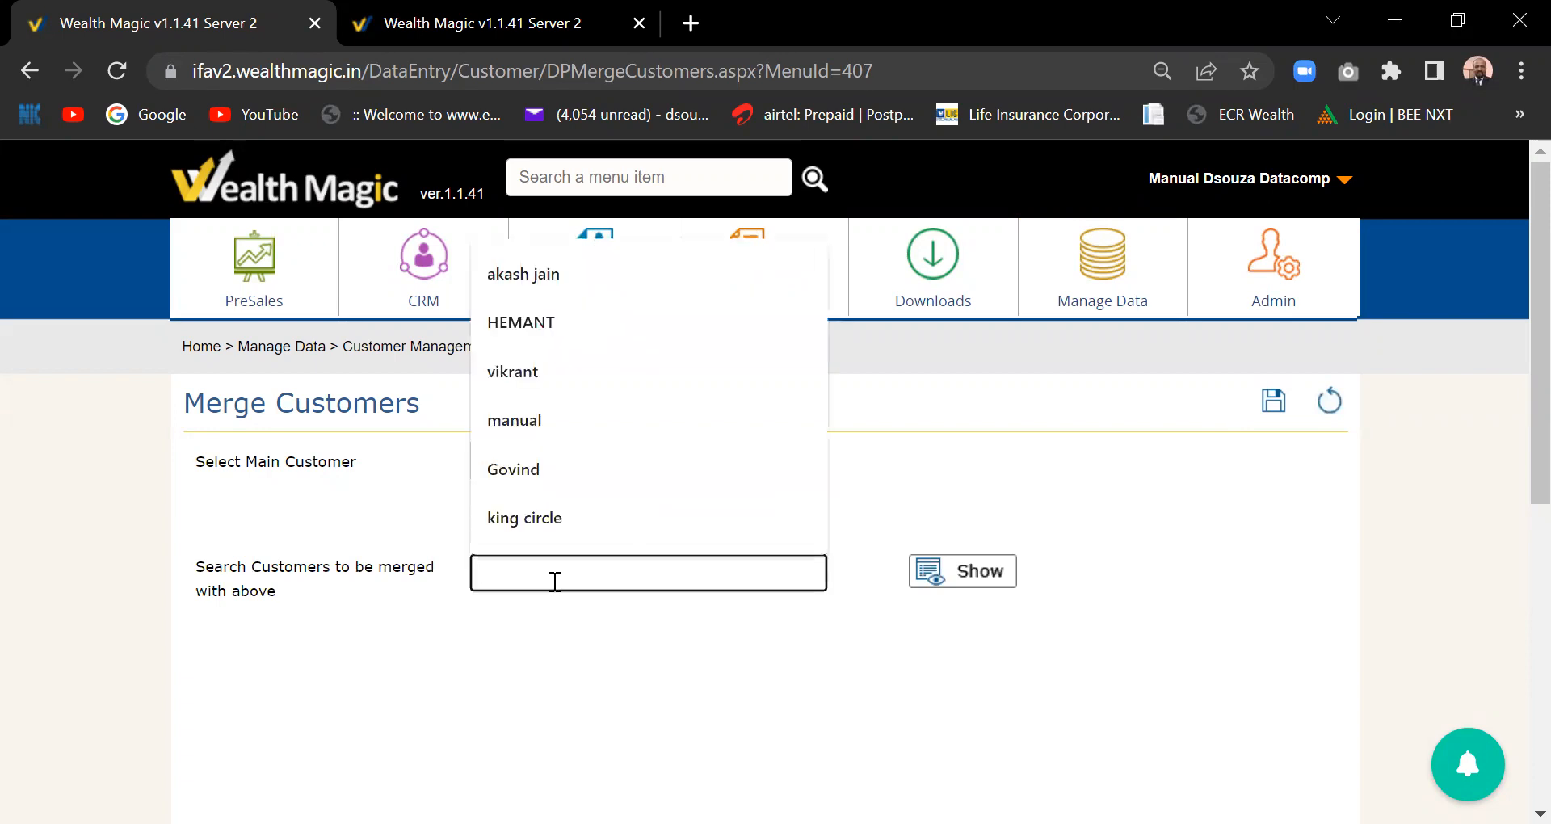
pyautogui.write('manual')
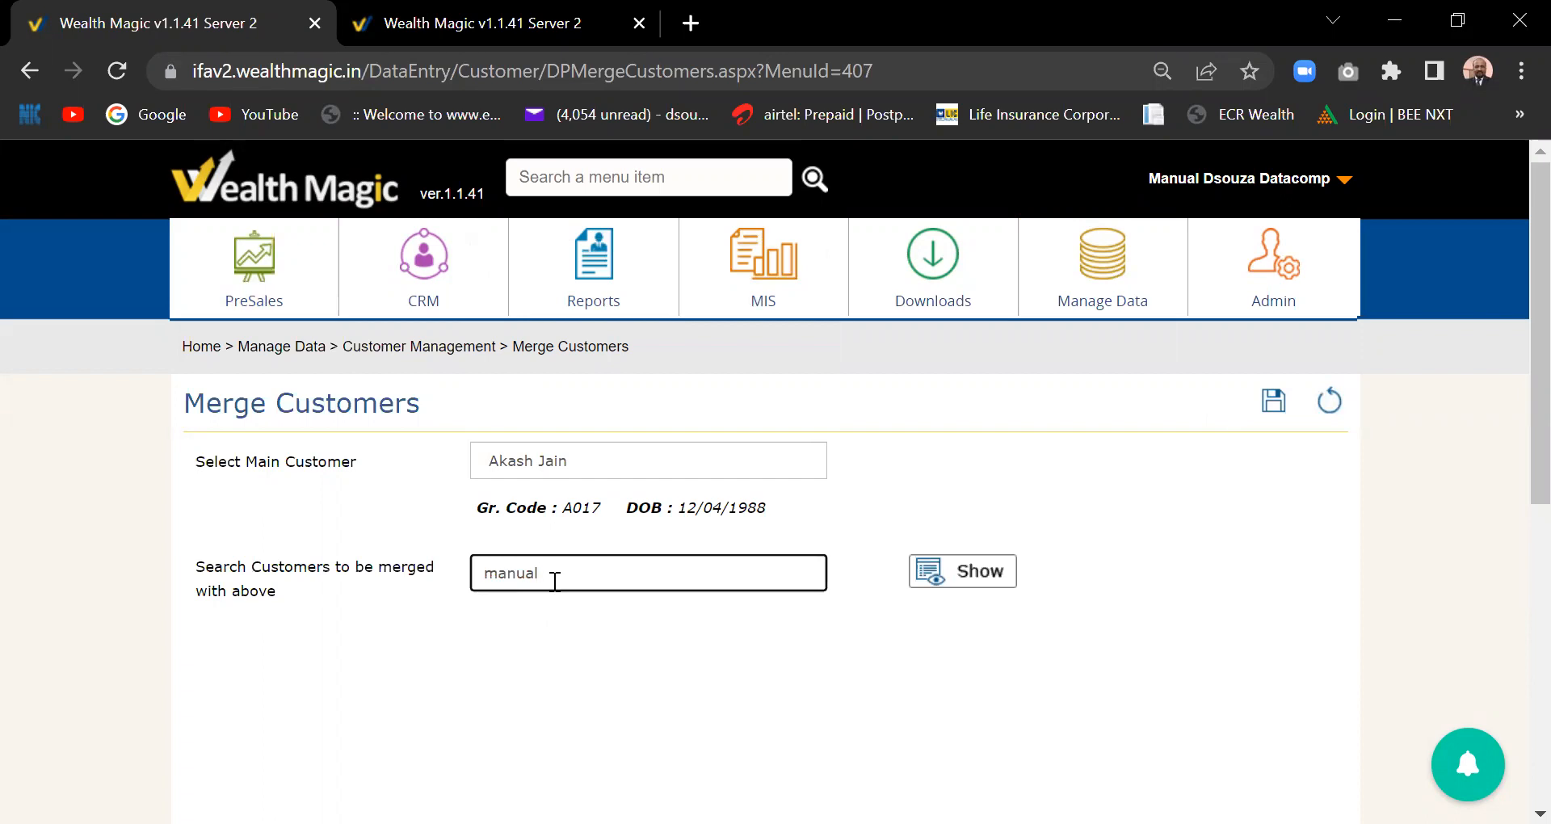
pyautogui.press('BackSpace')
pyautogui.press('BackSpace')
pyautogui.press('BackSpace')
pyautogui.press('BackSpace')
pyautogui.press('BackSpace')
pyautogui.press('BackSpace')
pyautogui.write('manual')
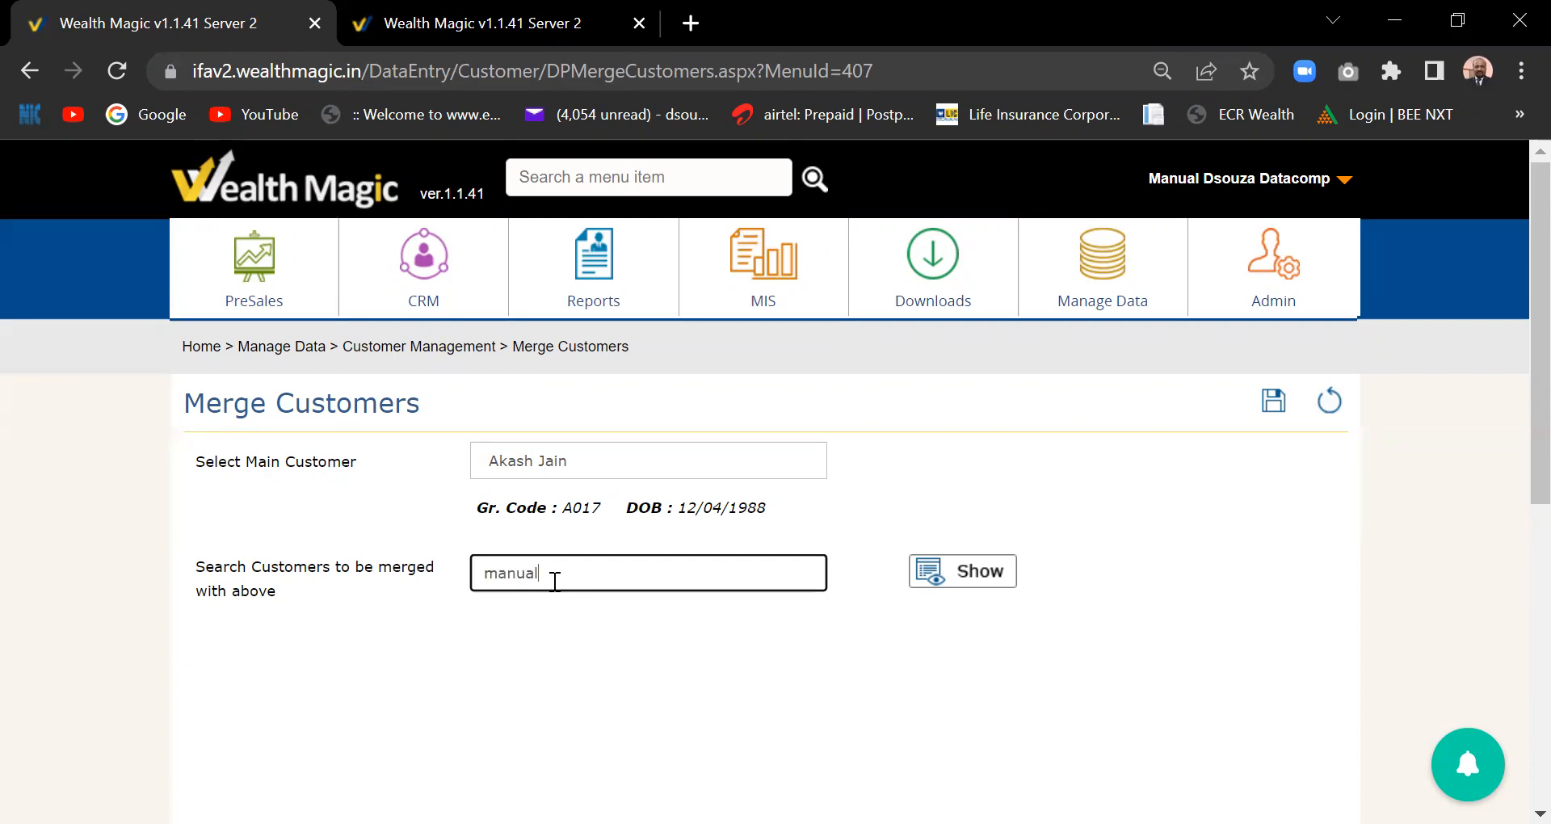
pyautogui.click(117, 72)
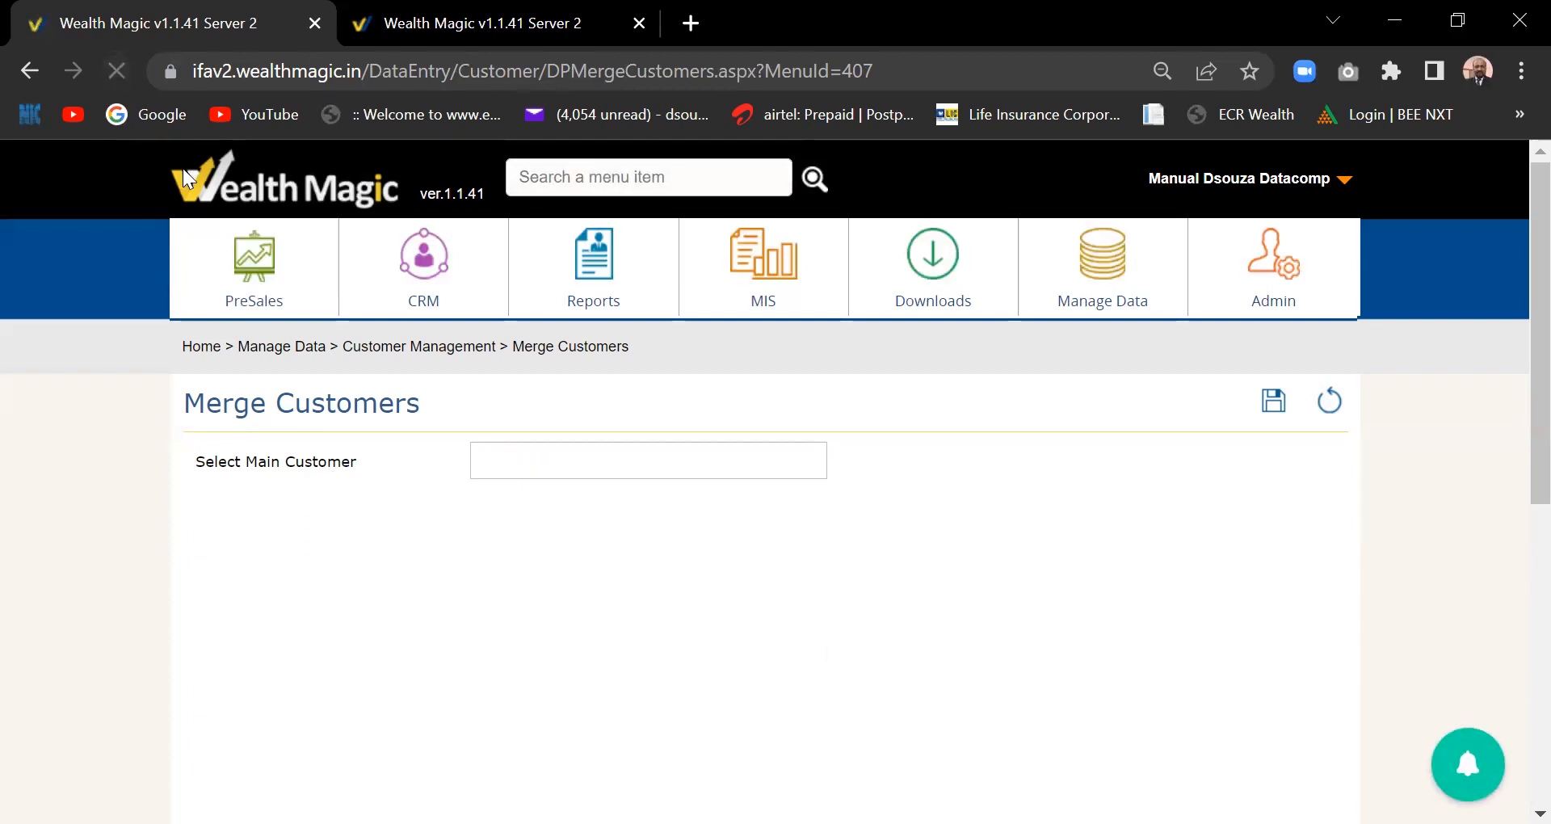
# - Reload the page and pick the searched customer as the main customer
pyautogui.click(116, 72)
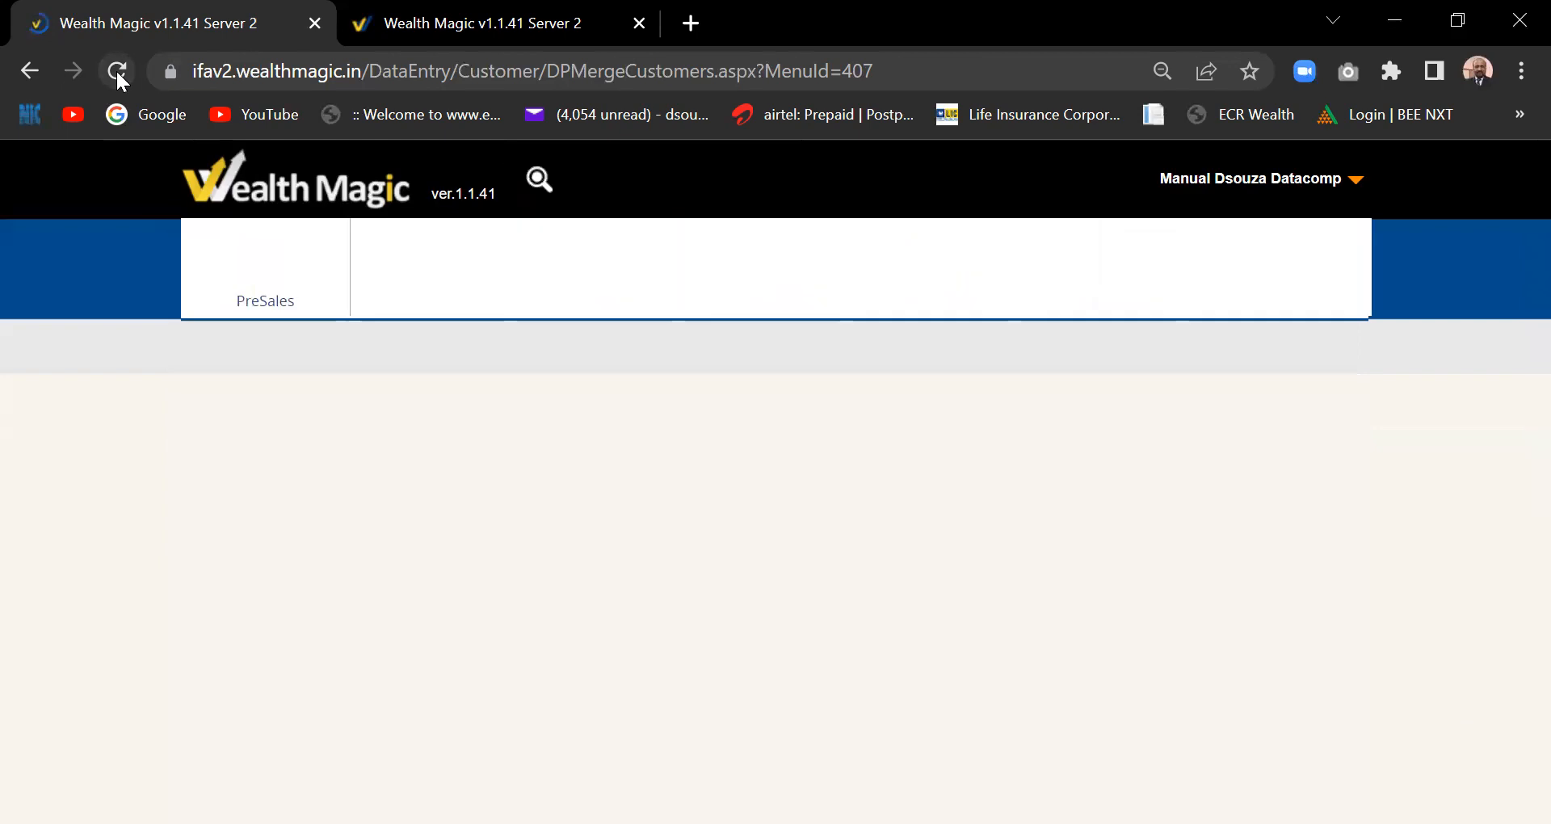
pyautogui.click(546, 468)
pyautogui.write('akash')
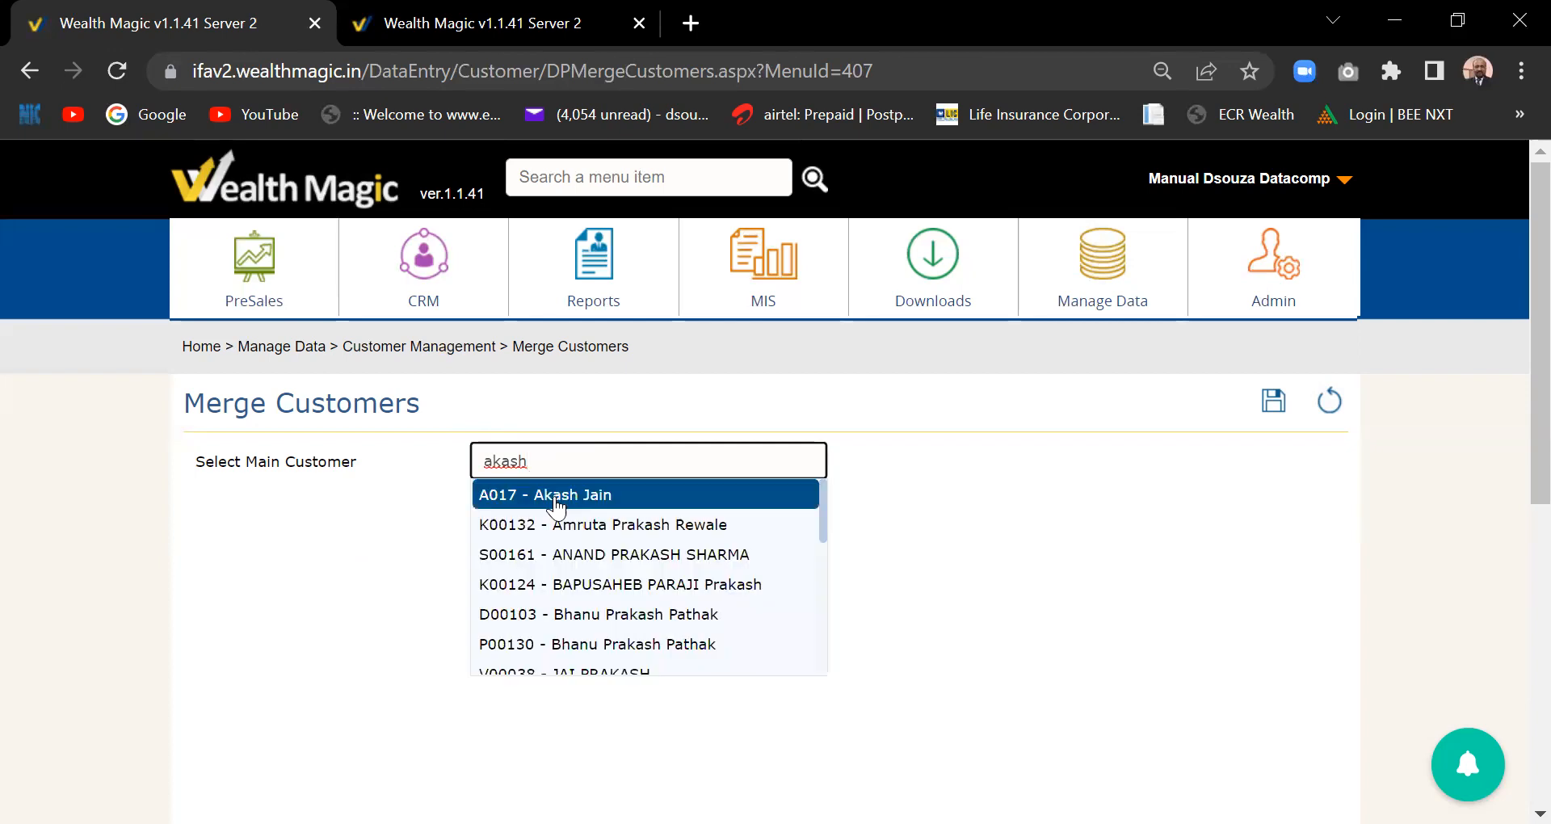
pyautogui.click(556, 496)
# - Search customers to merge for 'manual', list them, and tick the found customer
pyautogui.click(579, 565)
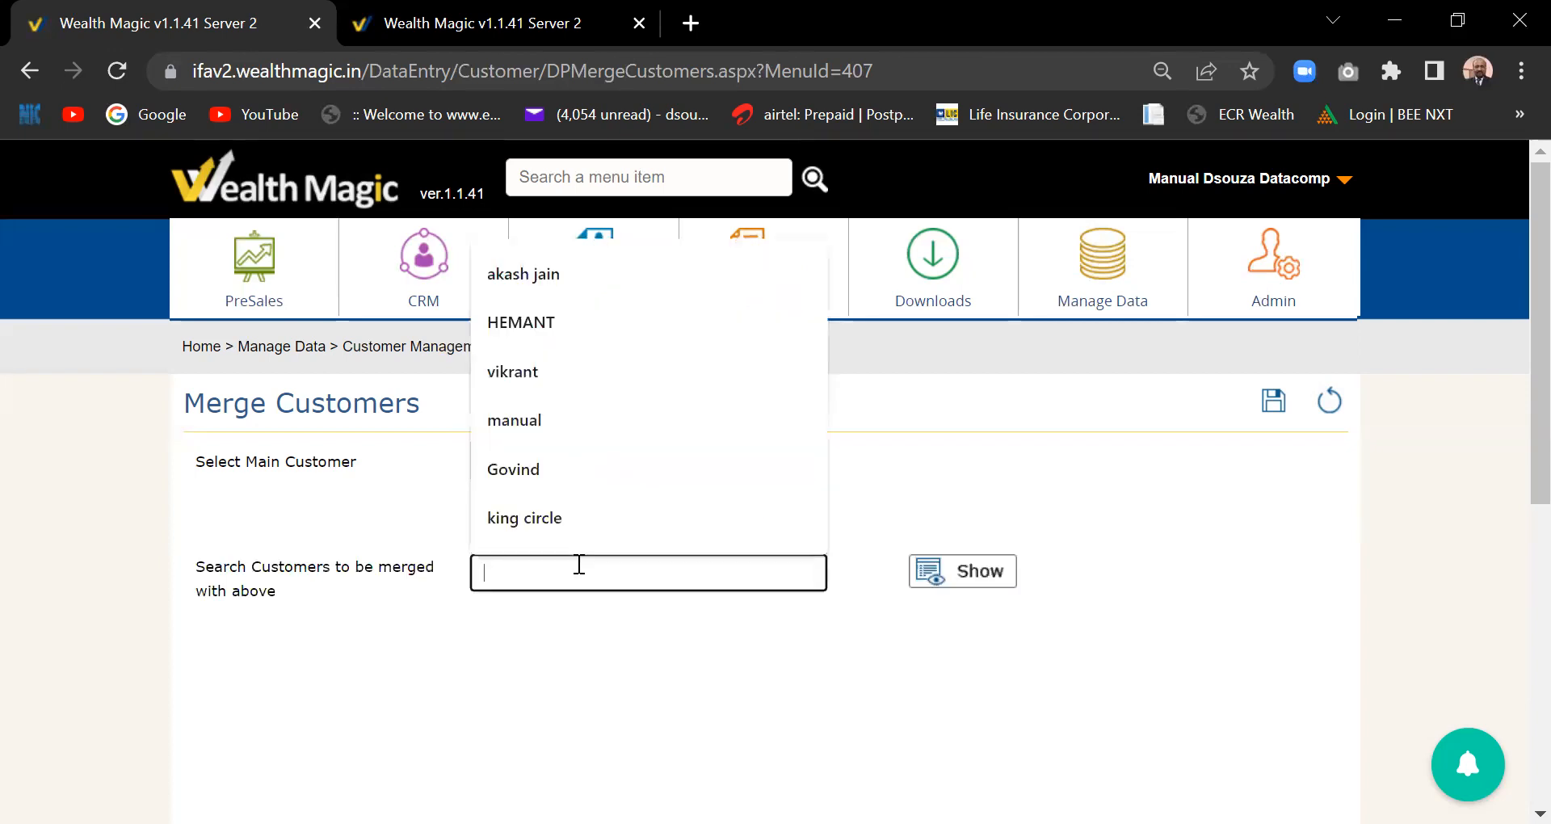
pyautogui.write('manual')
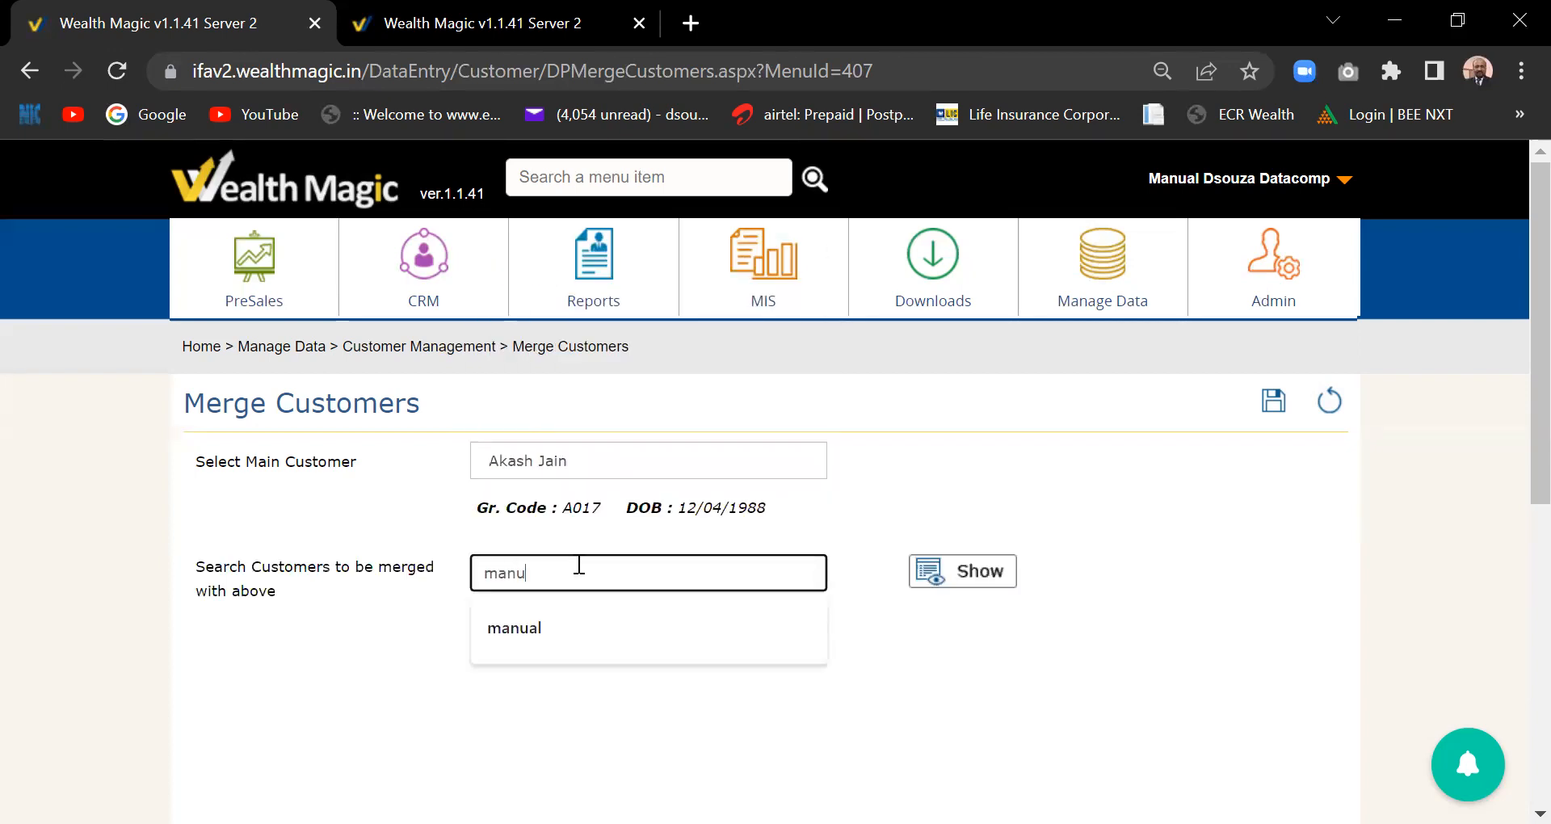
pyautogui.click(554, 618)
pyautogui.click(1002, 573)
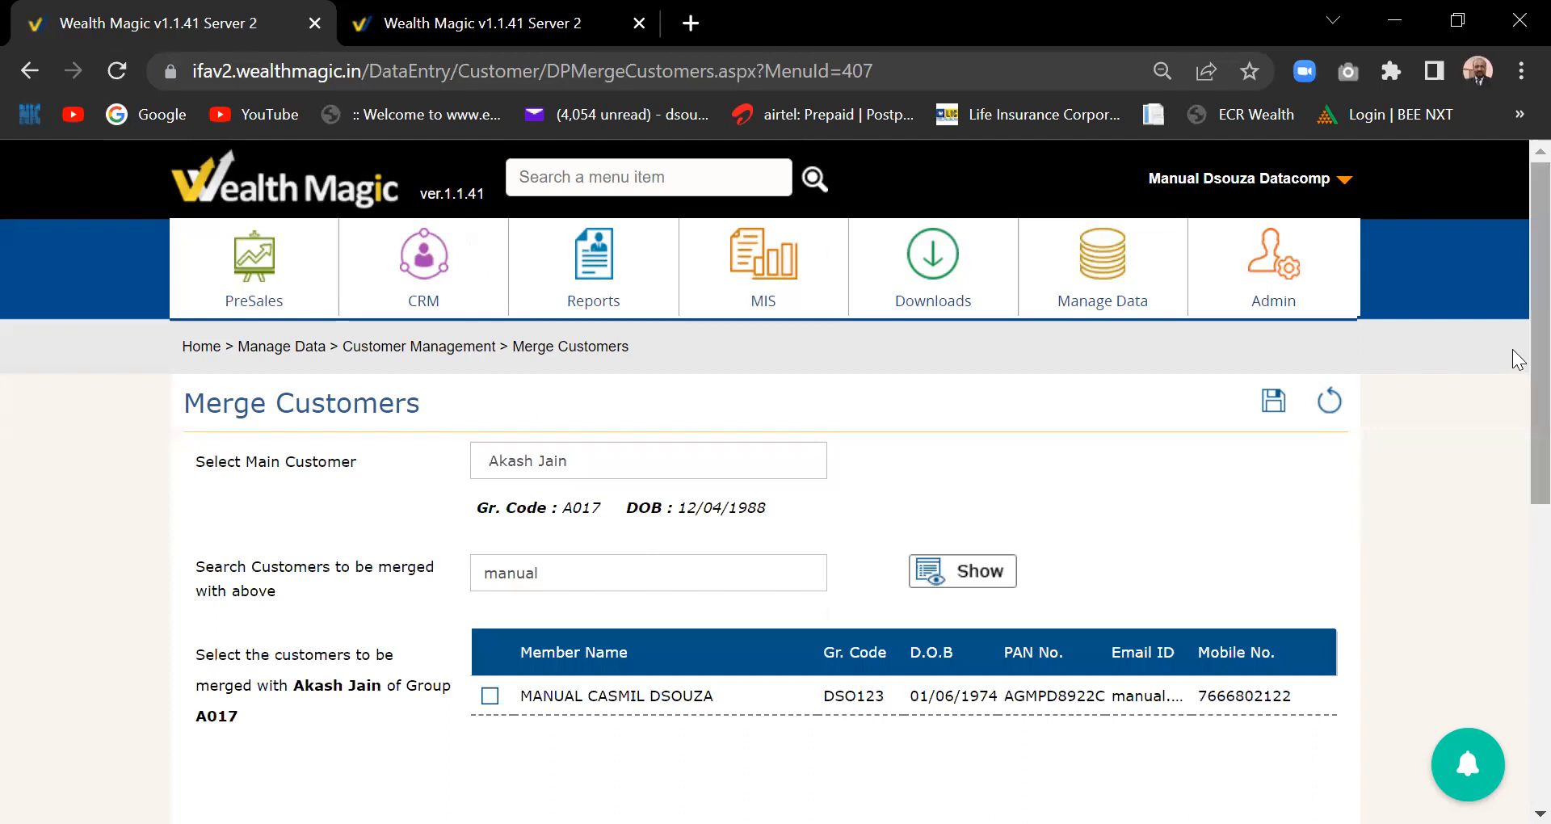
pyautogui.scroll(-2, 1509, 388)
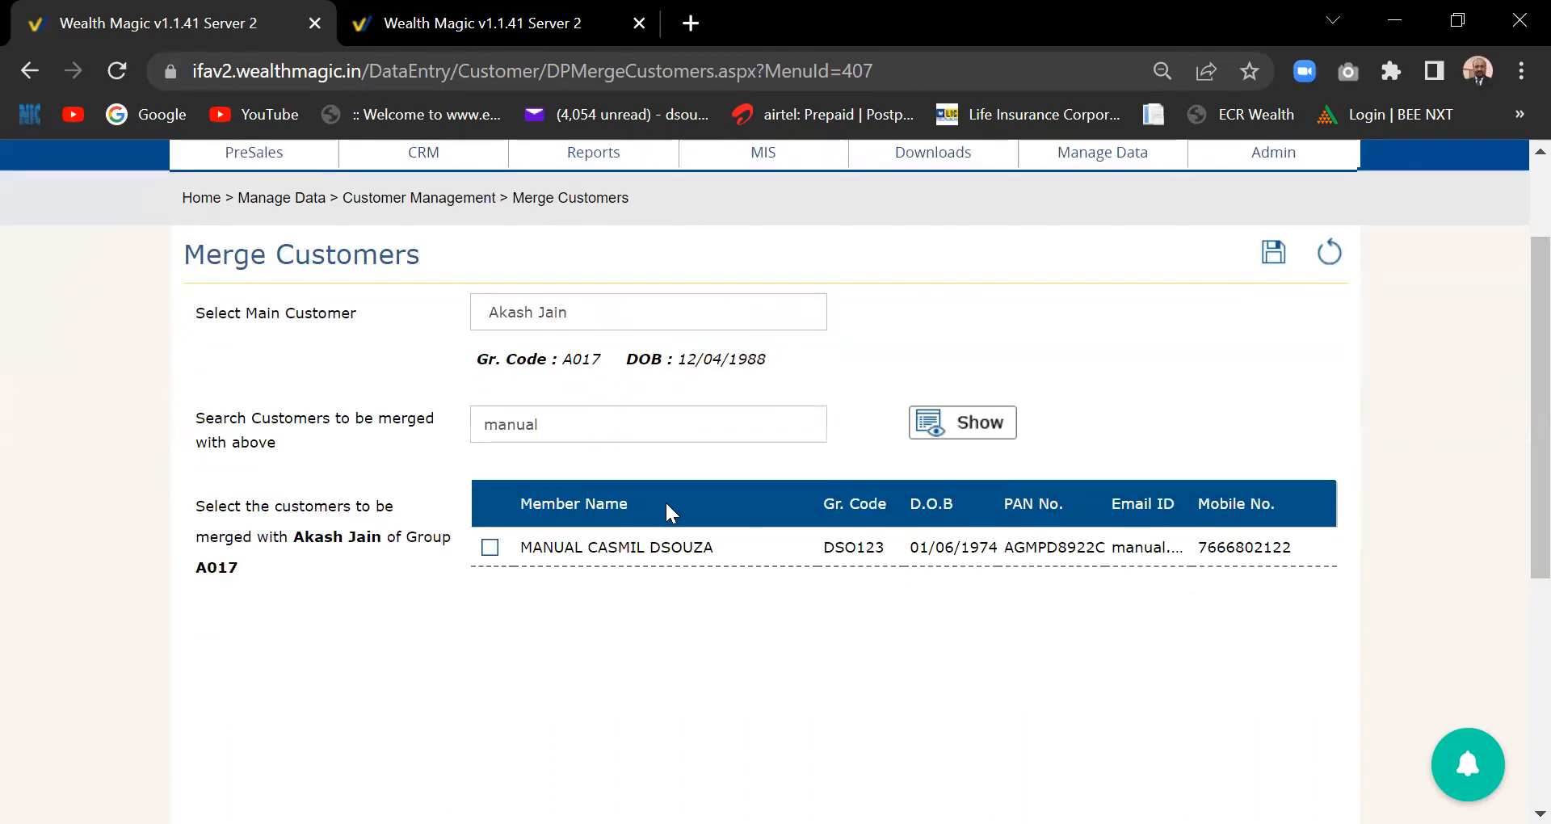
pyautogui.click(491, 549)
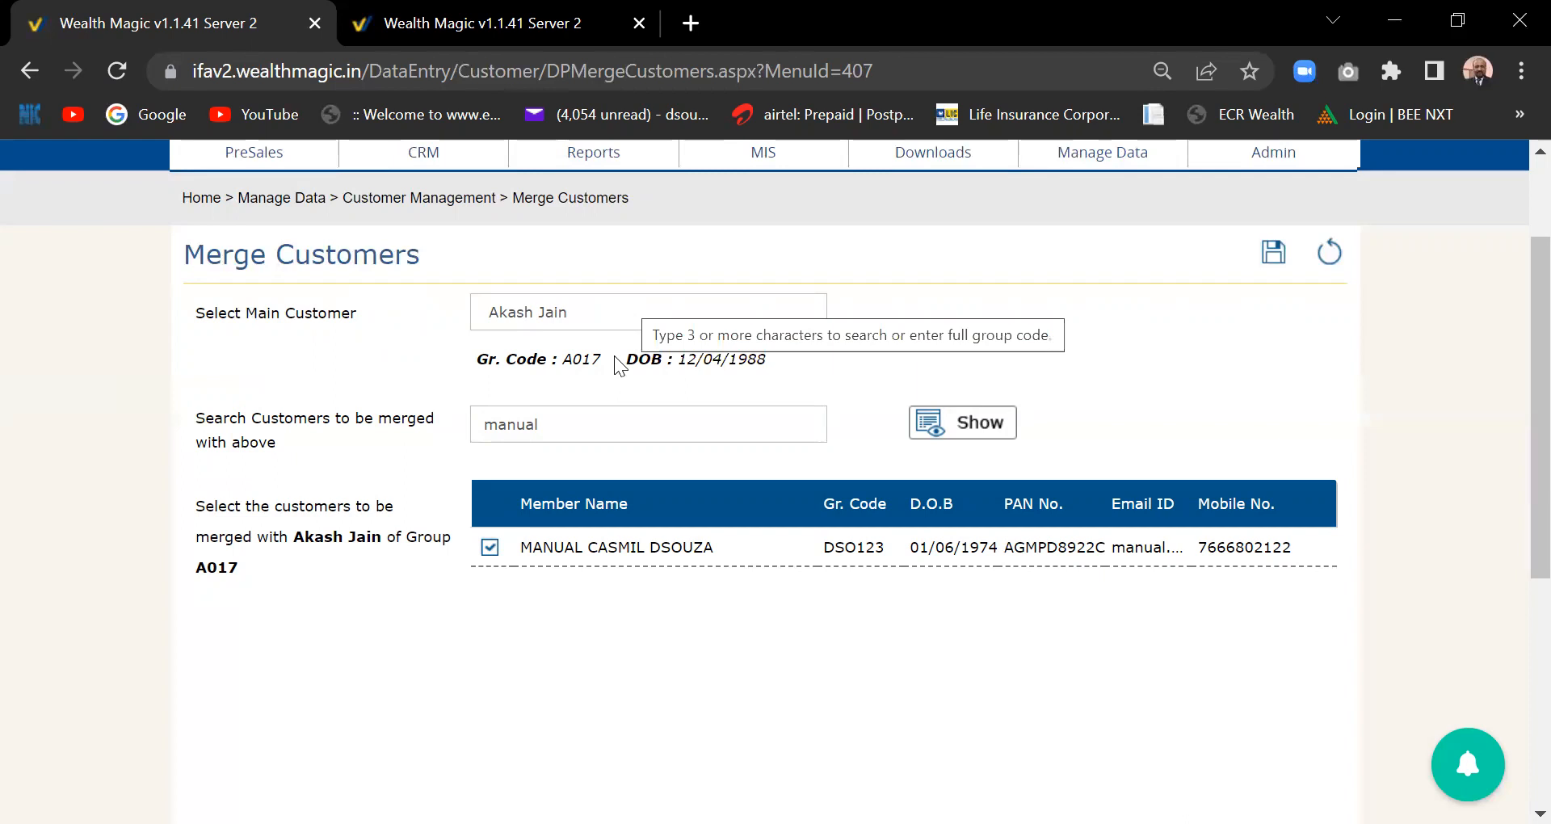
# - Save and confirm merging the ticked customer into the chosen main customer
pyautogui.click(1274, 255)
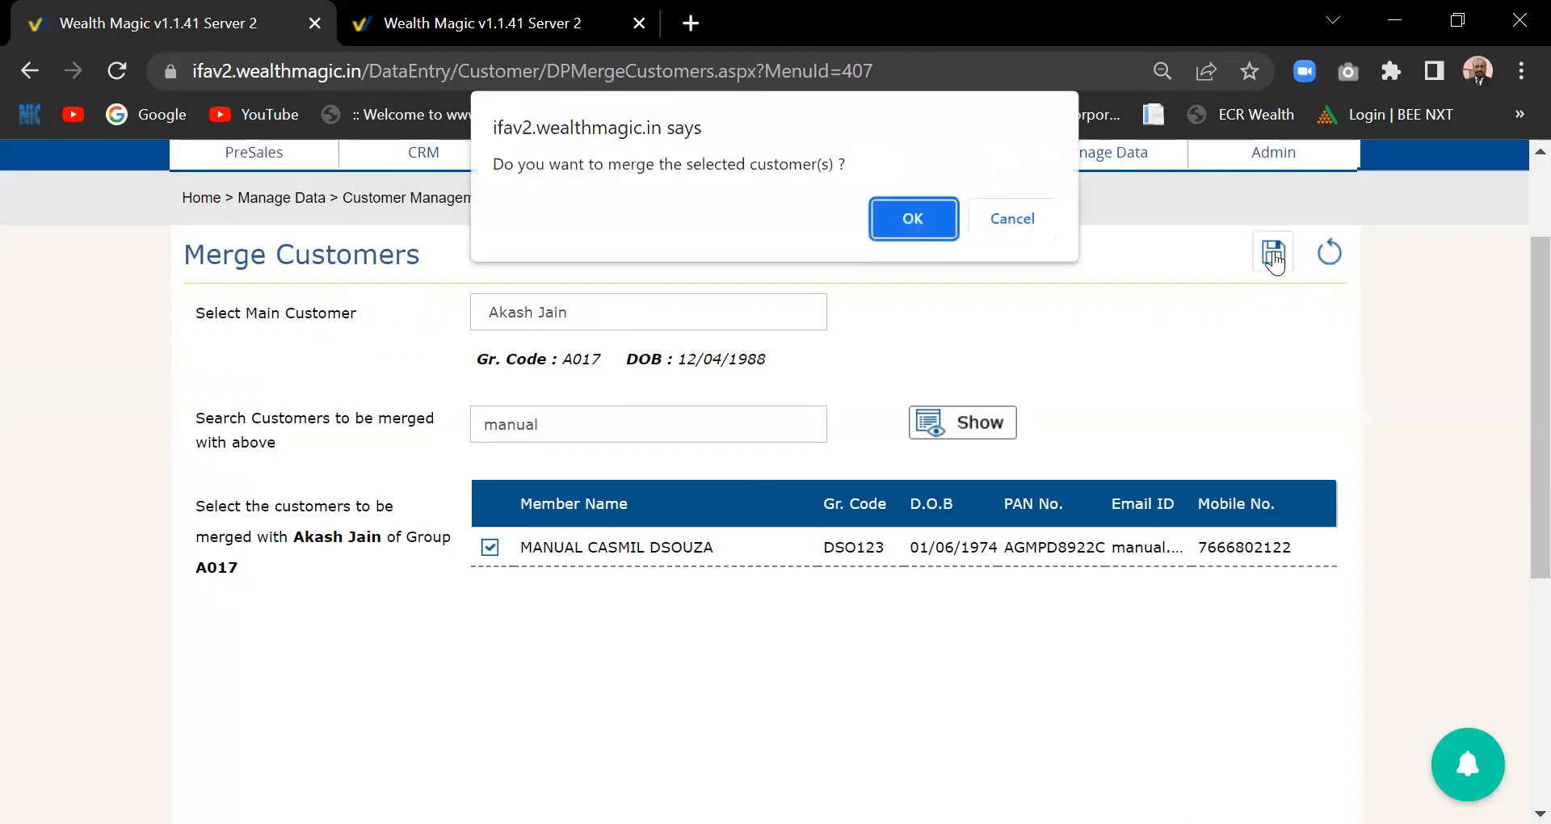
pyautogui.click(923, 236)
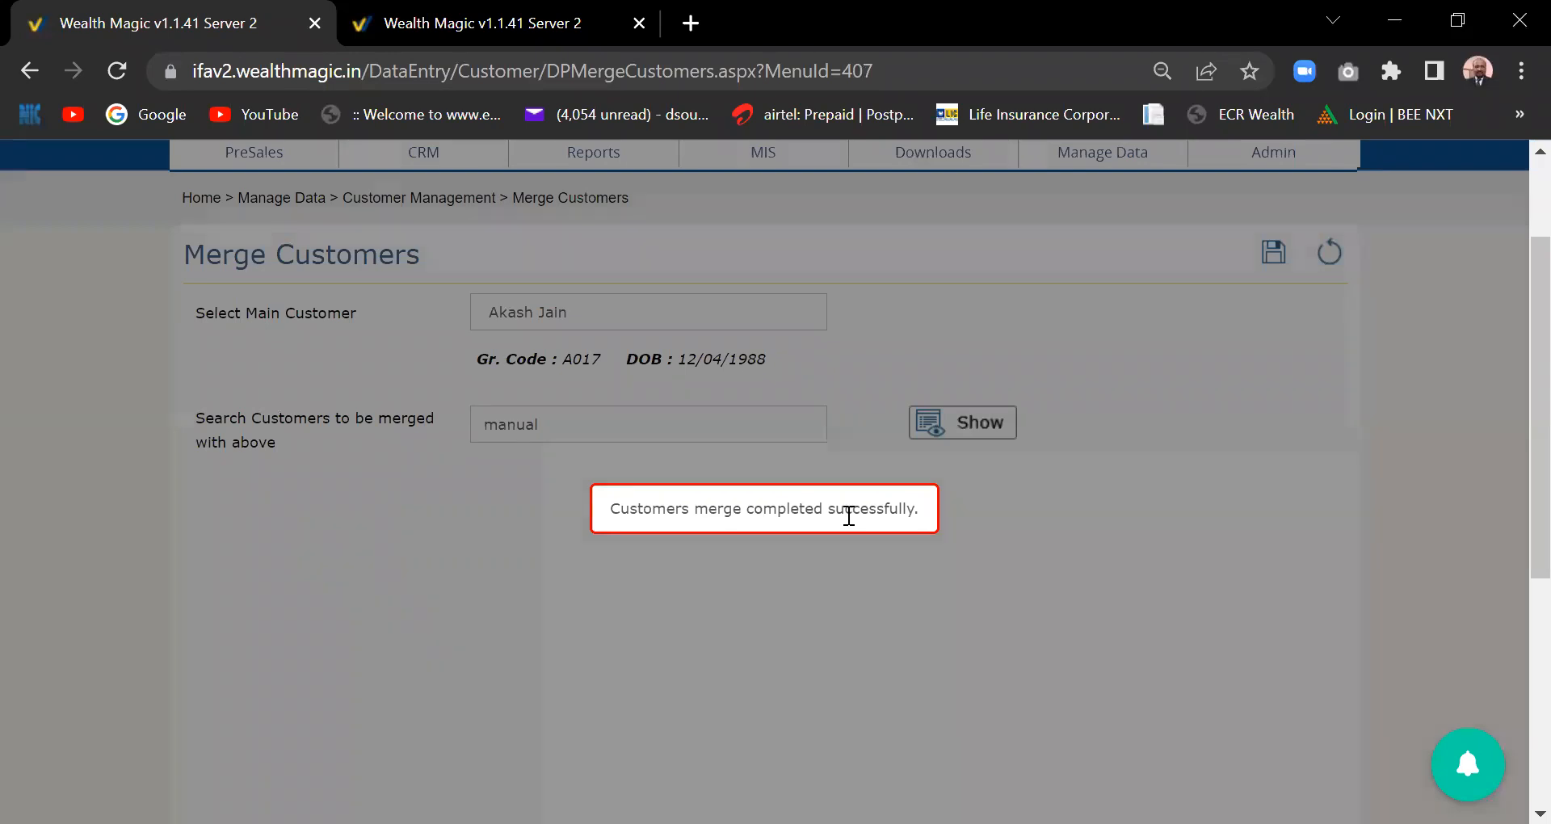
pyautogui.scroll(2, 1512, 360)
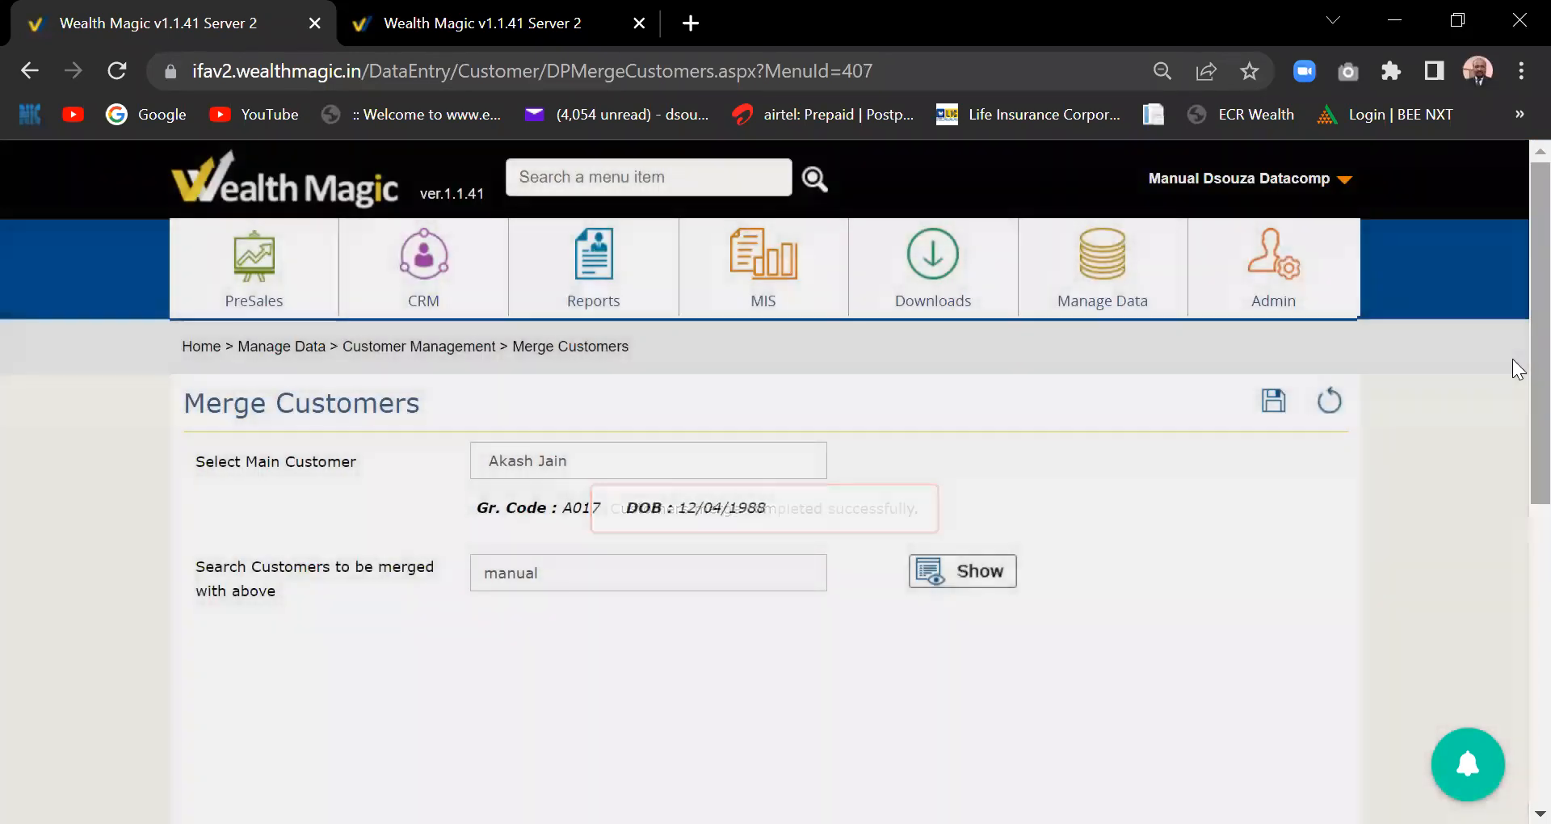
pyautogui.scroll(-1, 1513, 371)
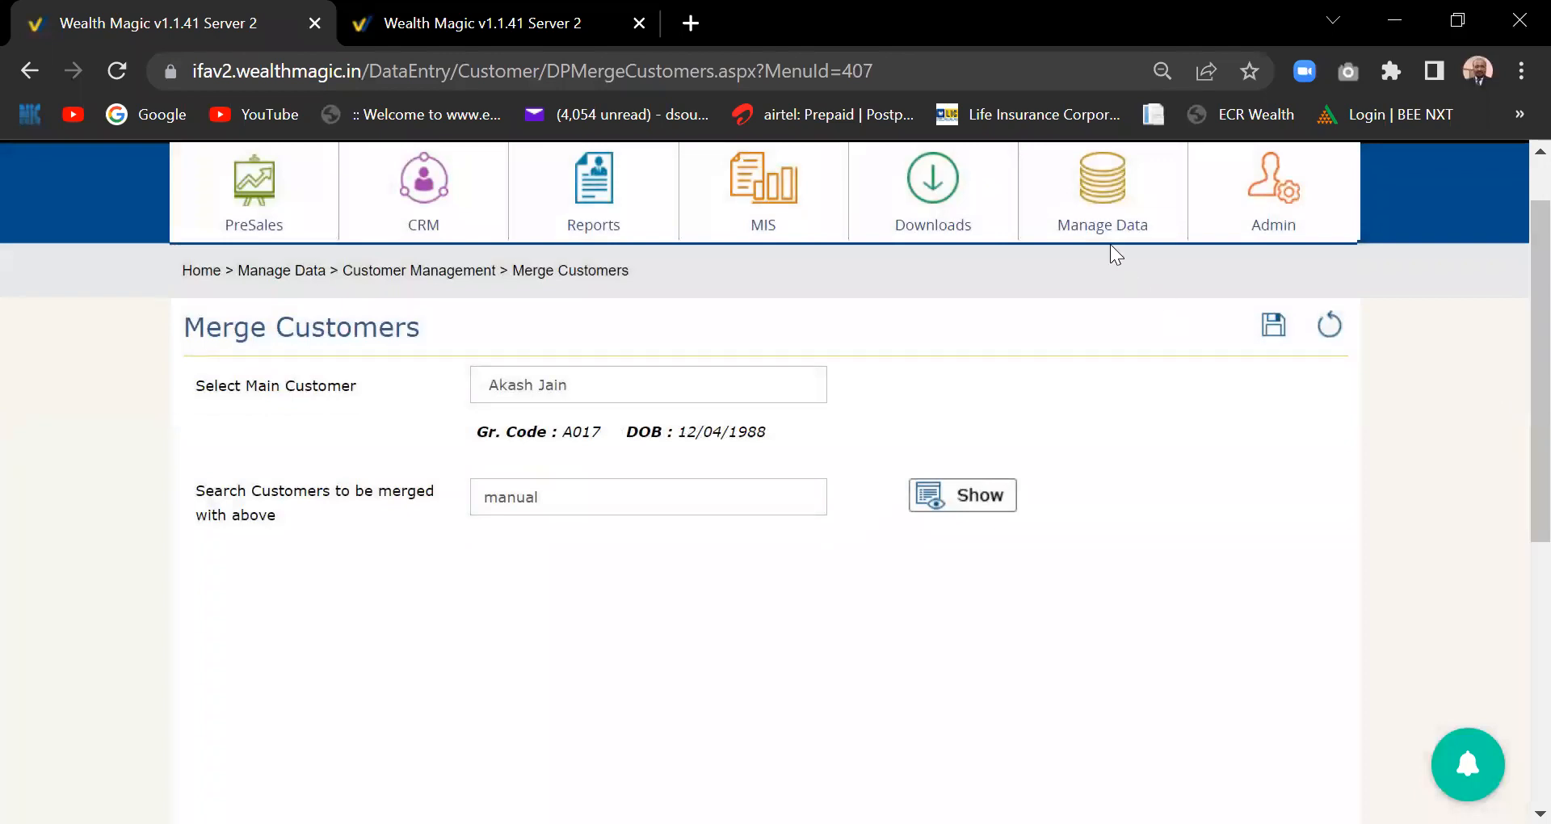
pyautogui.moveTo(1107, 229)
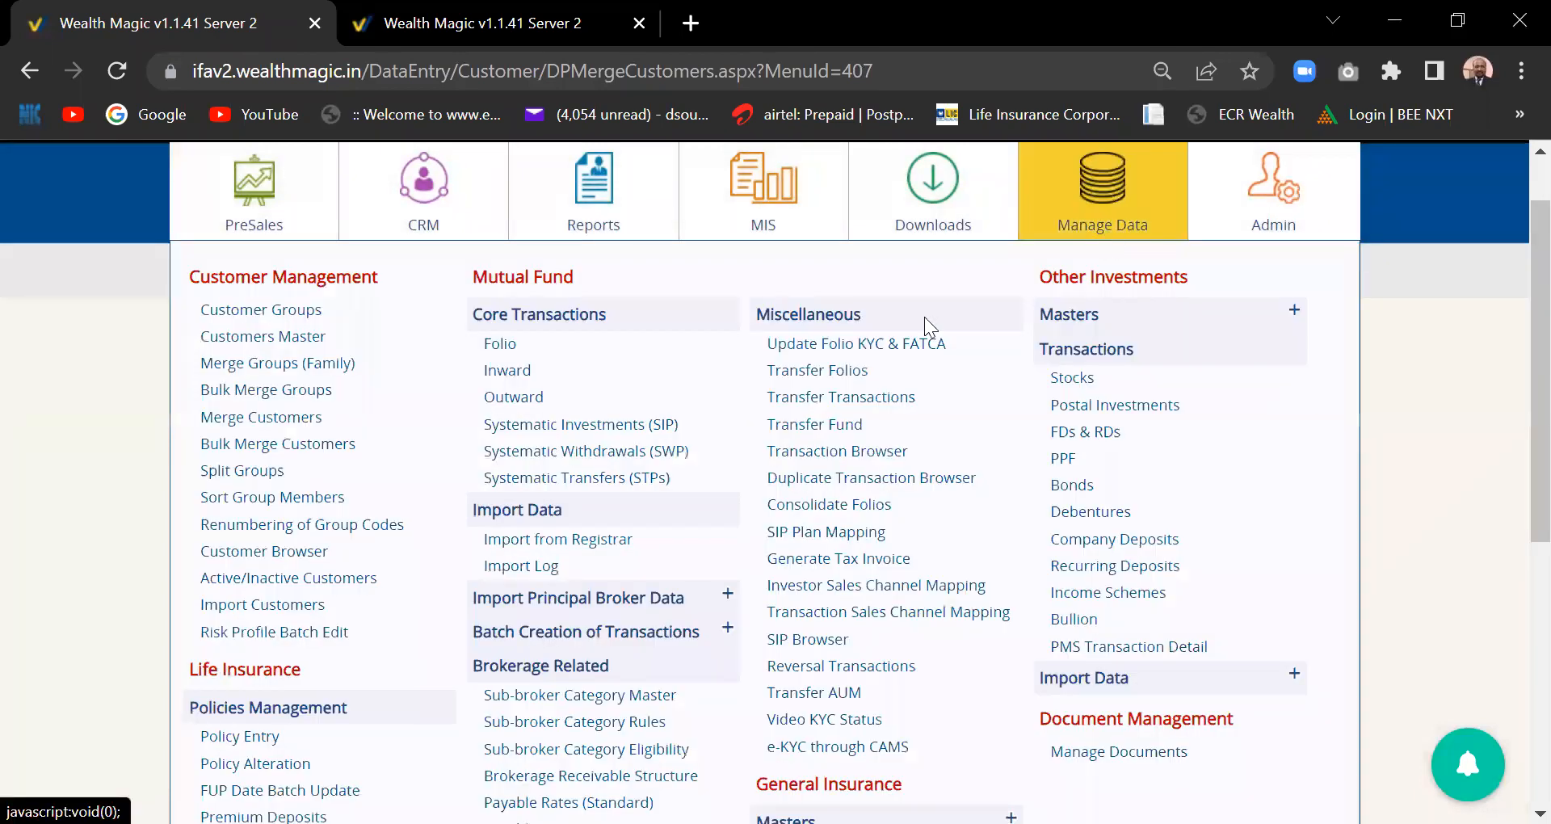
# - Open Split Groups and list the members of the searched family group
pyautogui.click(231, 480)
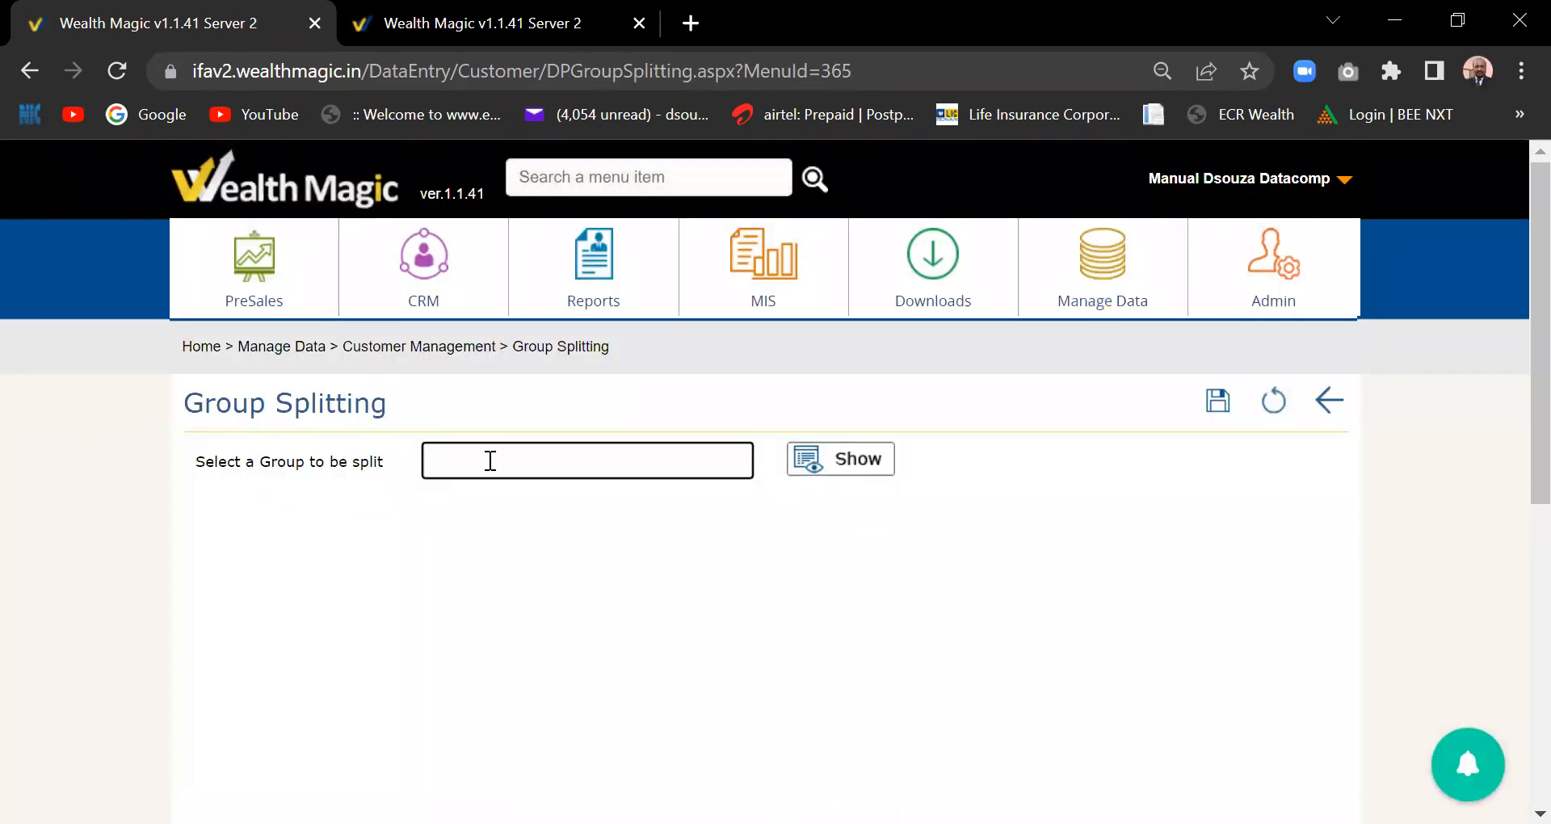
pyautogui.write('aksh')
pyautogui.press('BackSpace')
pyautogui.press('BackSpace')
pyautogui.write('ash')
pyautogui.click(502, 494)
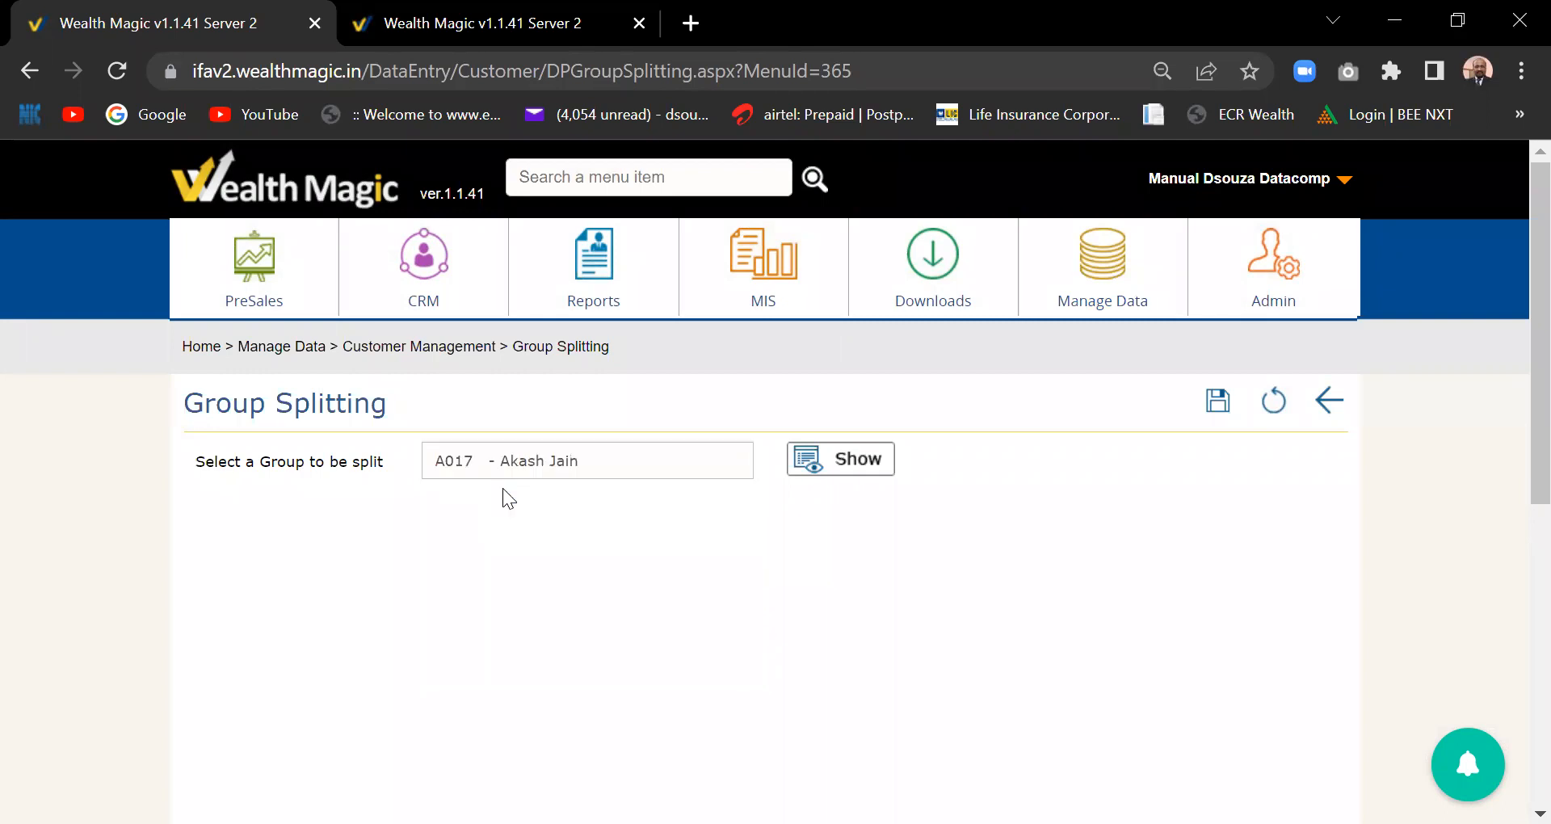
pyautogui.click(829, 466)
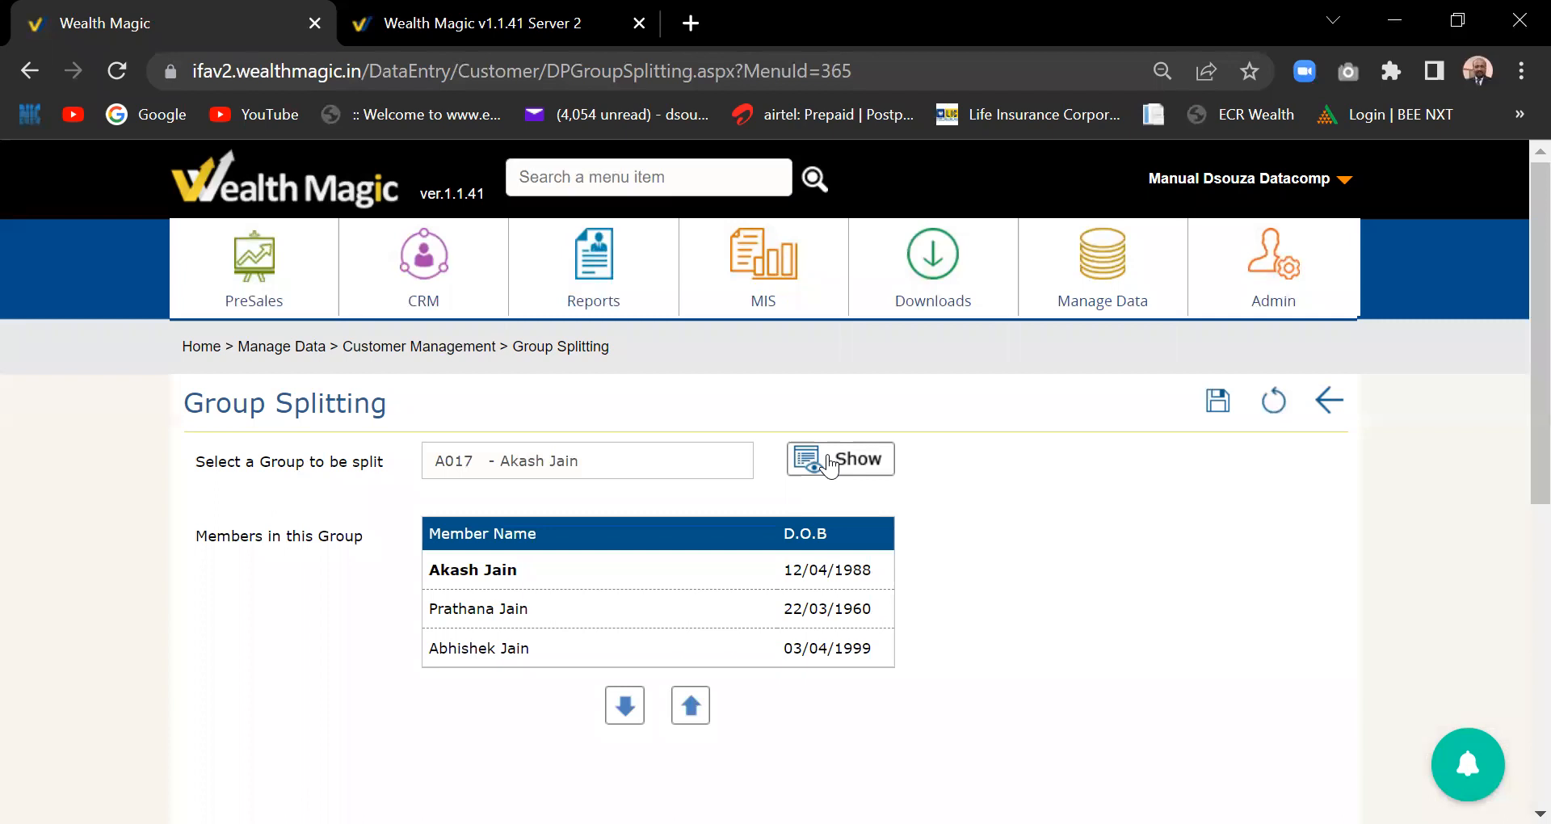
# - Move the group's second member into a new group, then leave the page
pyautogui.click(483, 619)
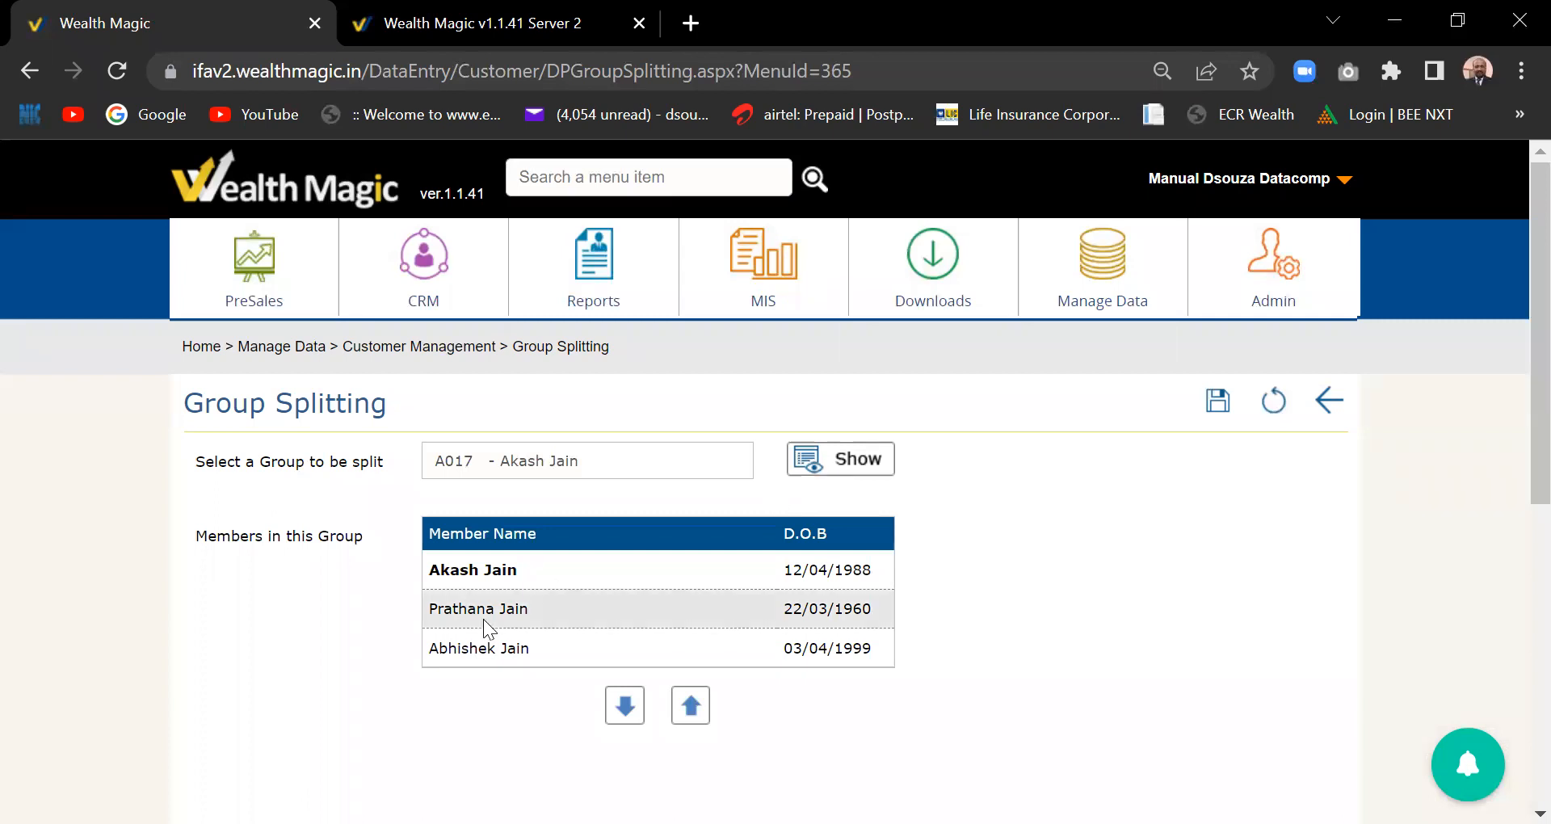
pyautogui.click(625, 707)
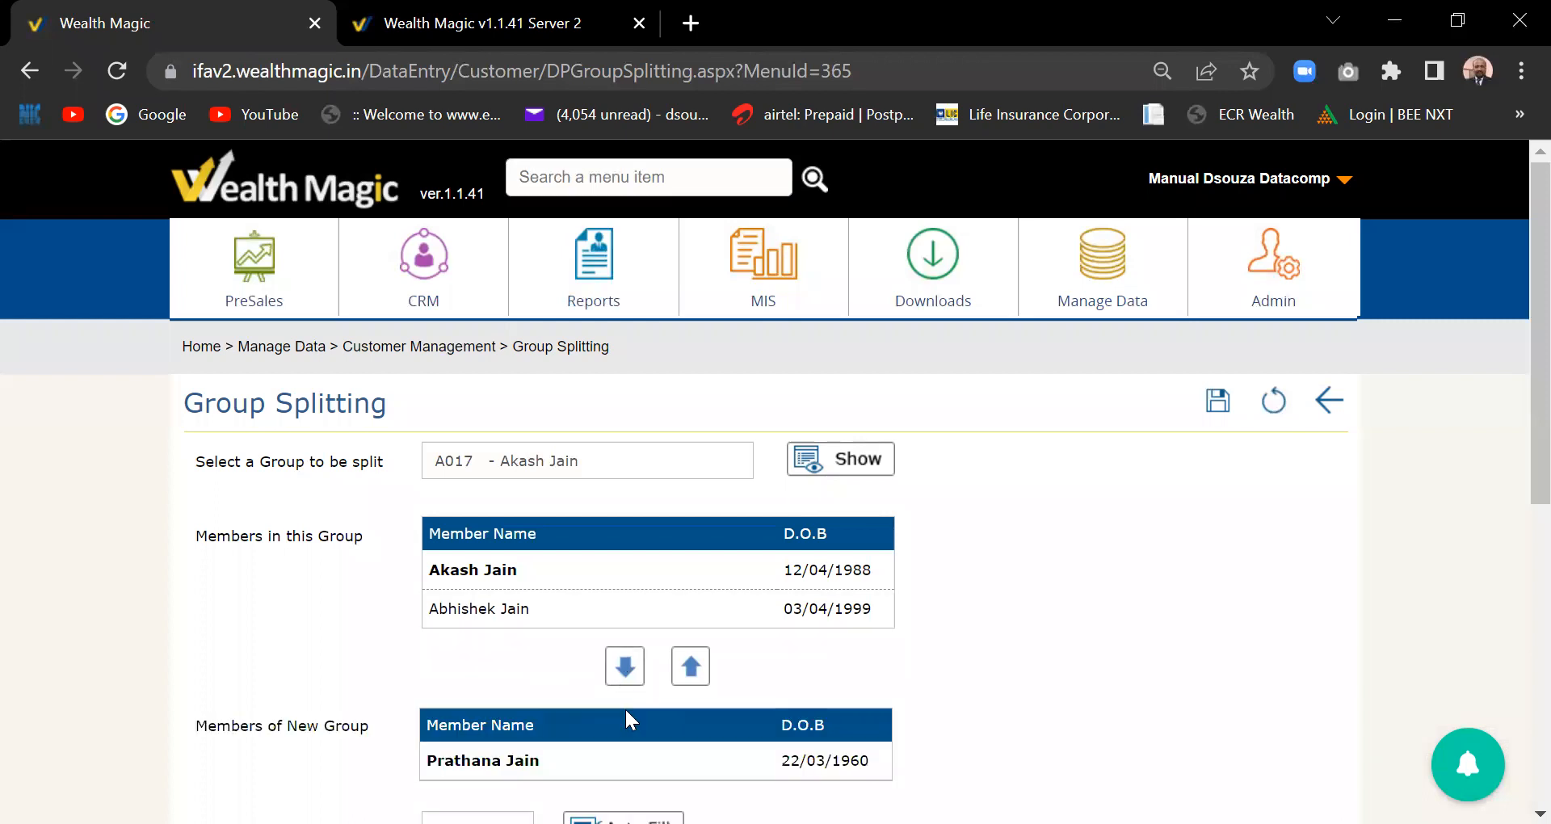
pyautogui.scroll(-1, 1517, 517)
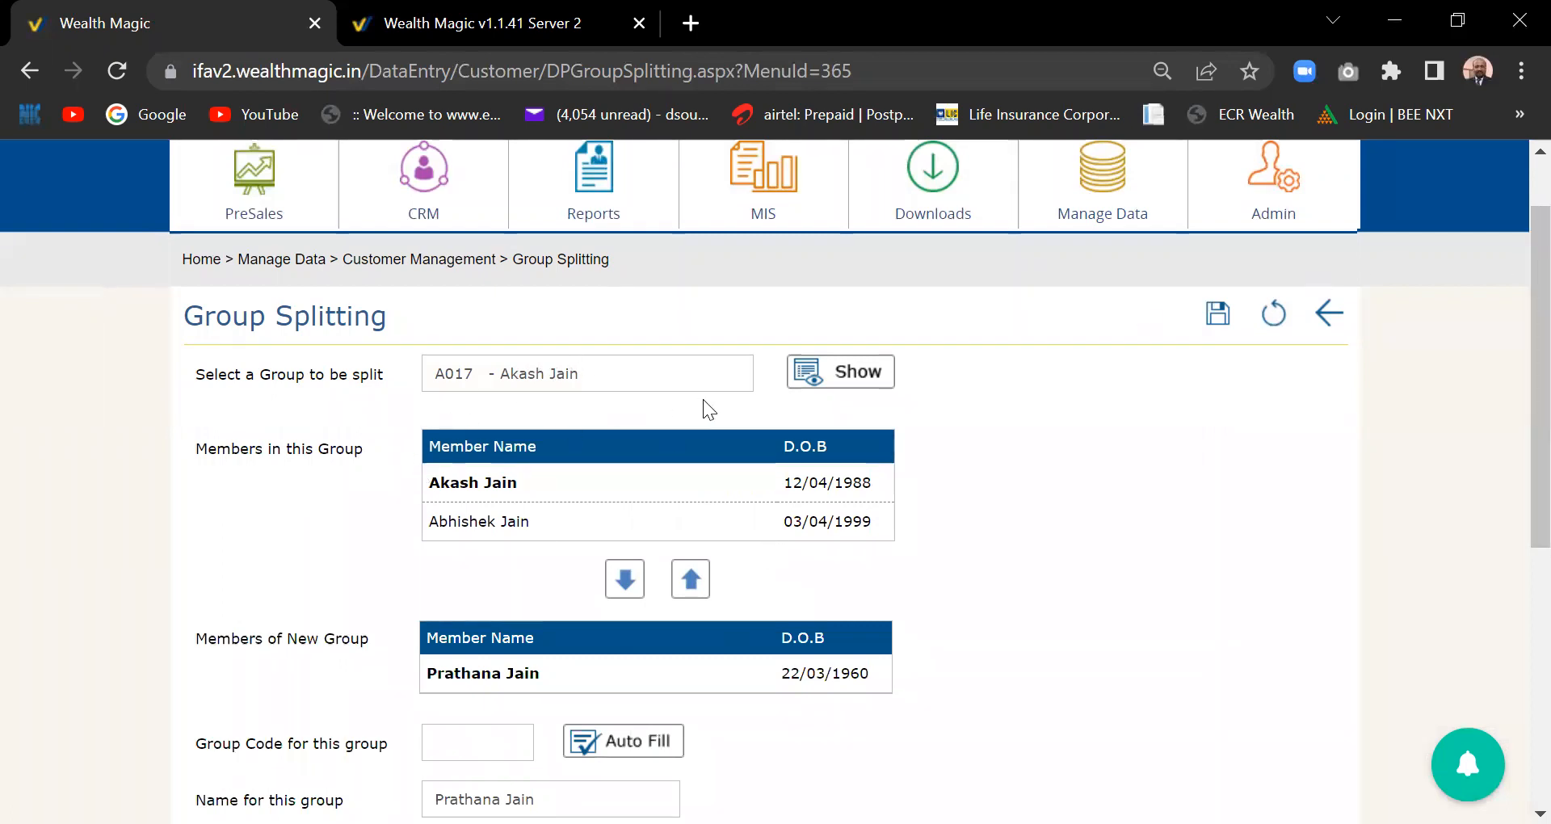
pyautogui.scroll(1, 1517, 398)
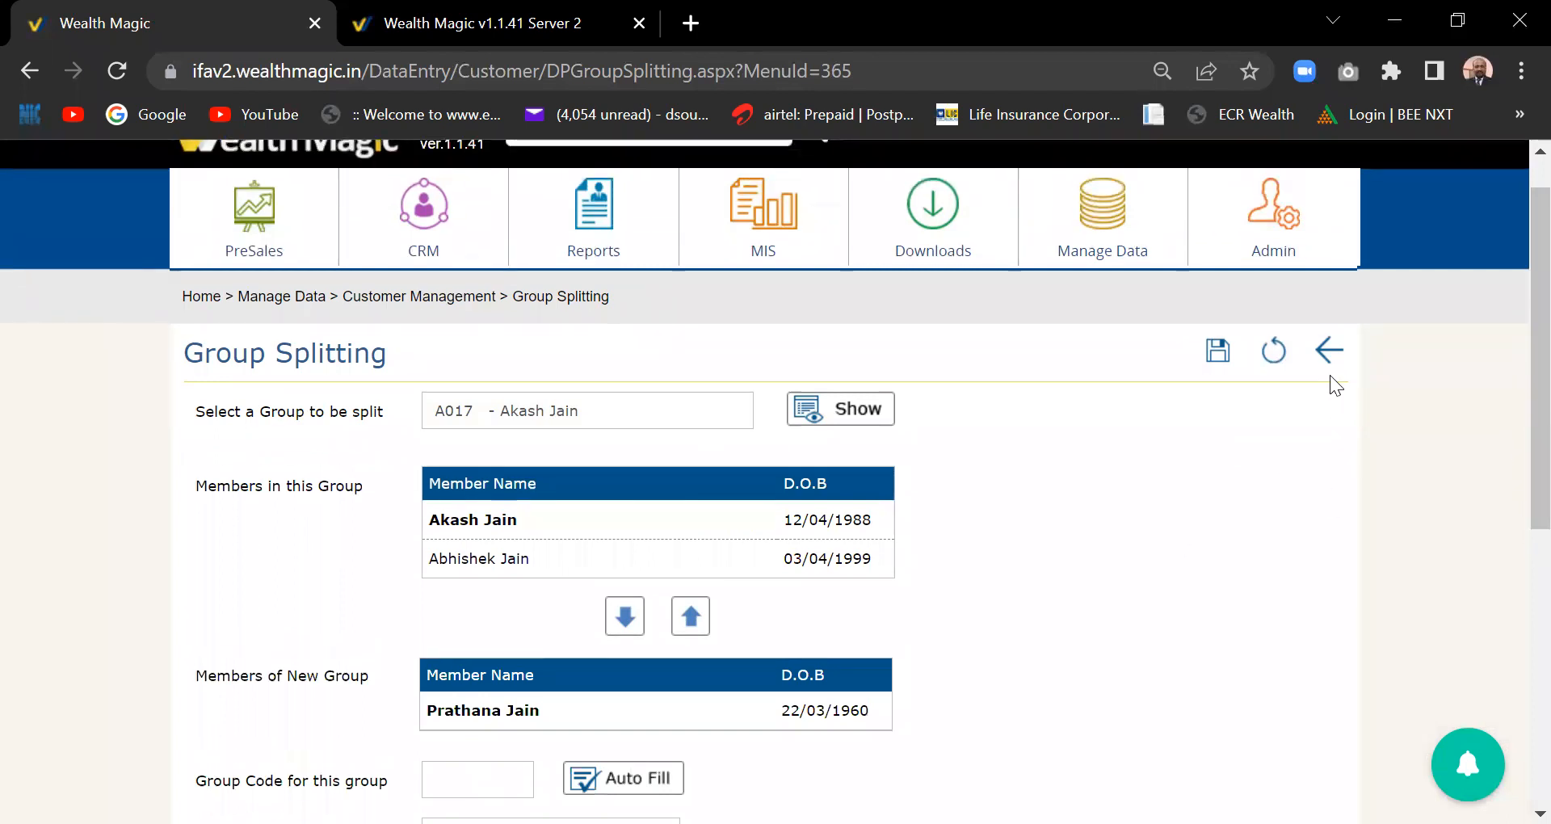
pyautogui.click(1327, 353)
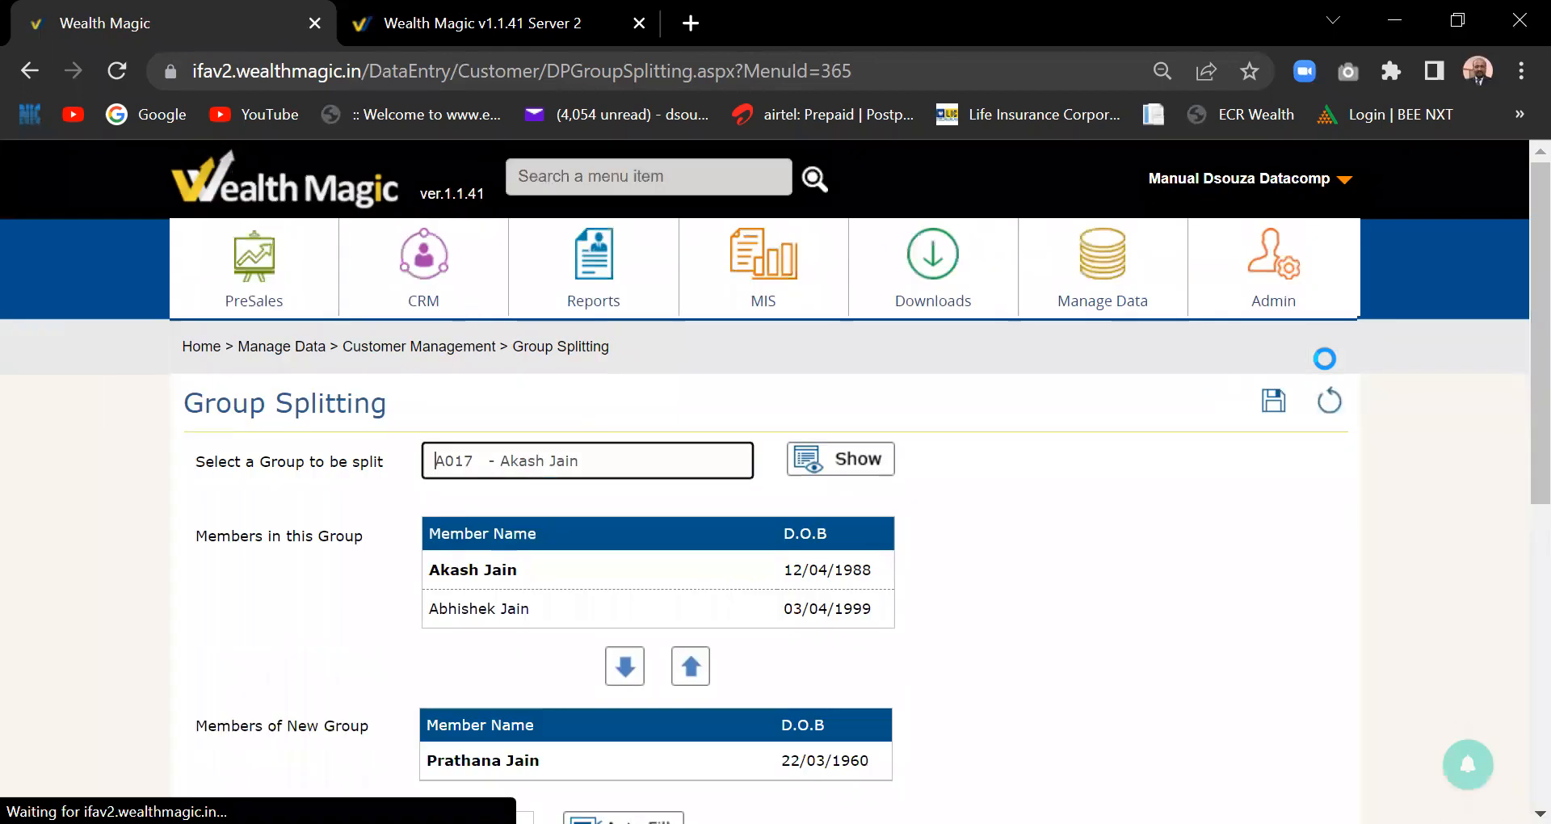
pyautogui.click(1093, 293)
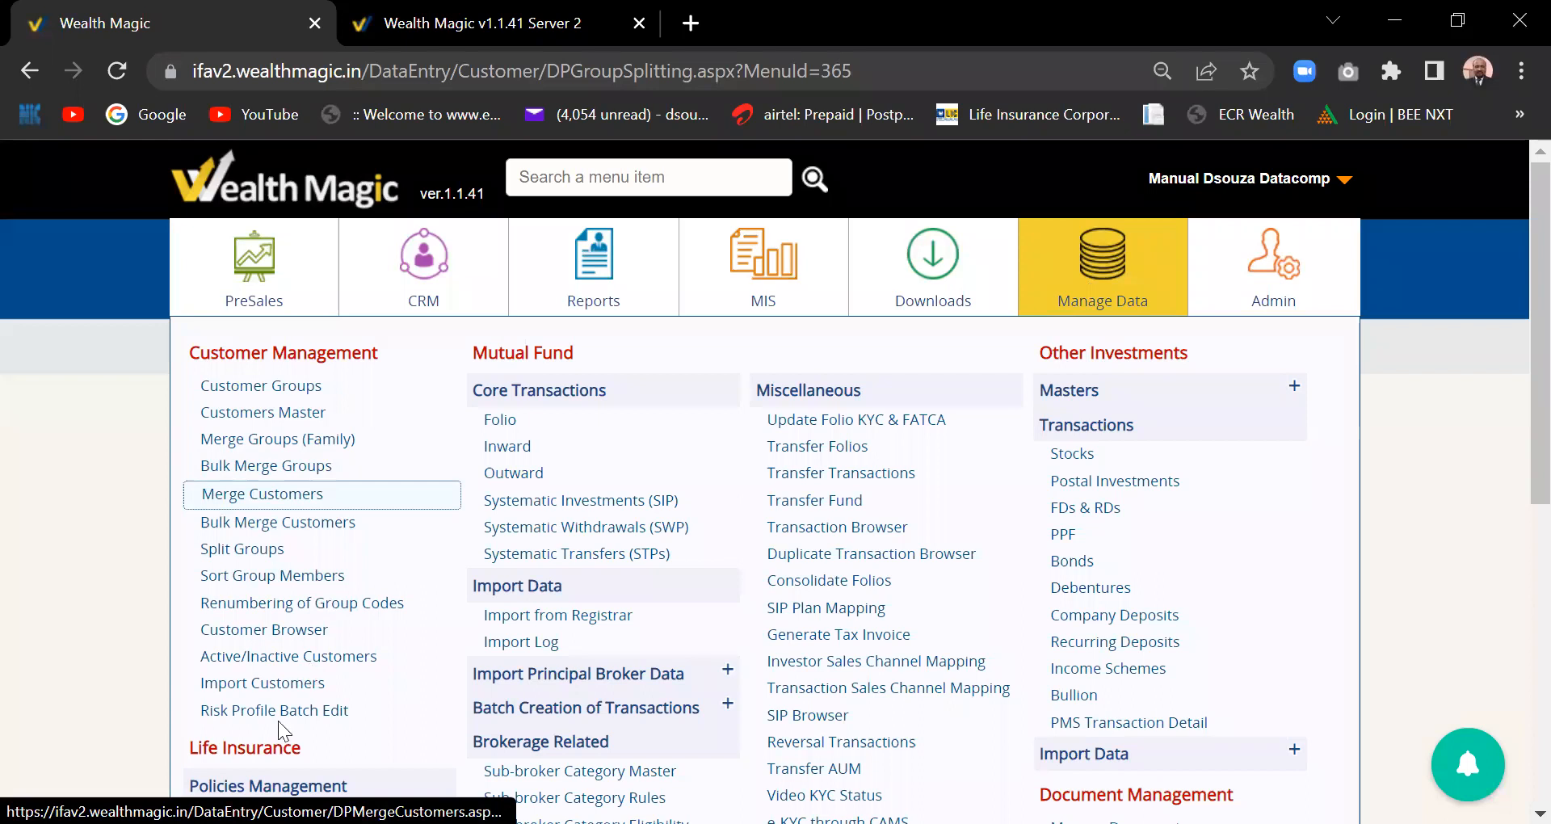
# - Open Customer Browser settings and move Bank Name into the selected columns
pyautogui.click(291, 633)
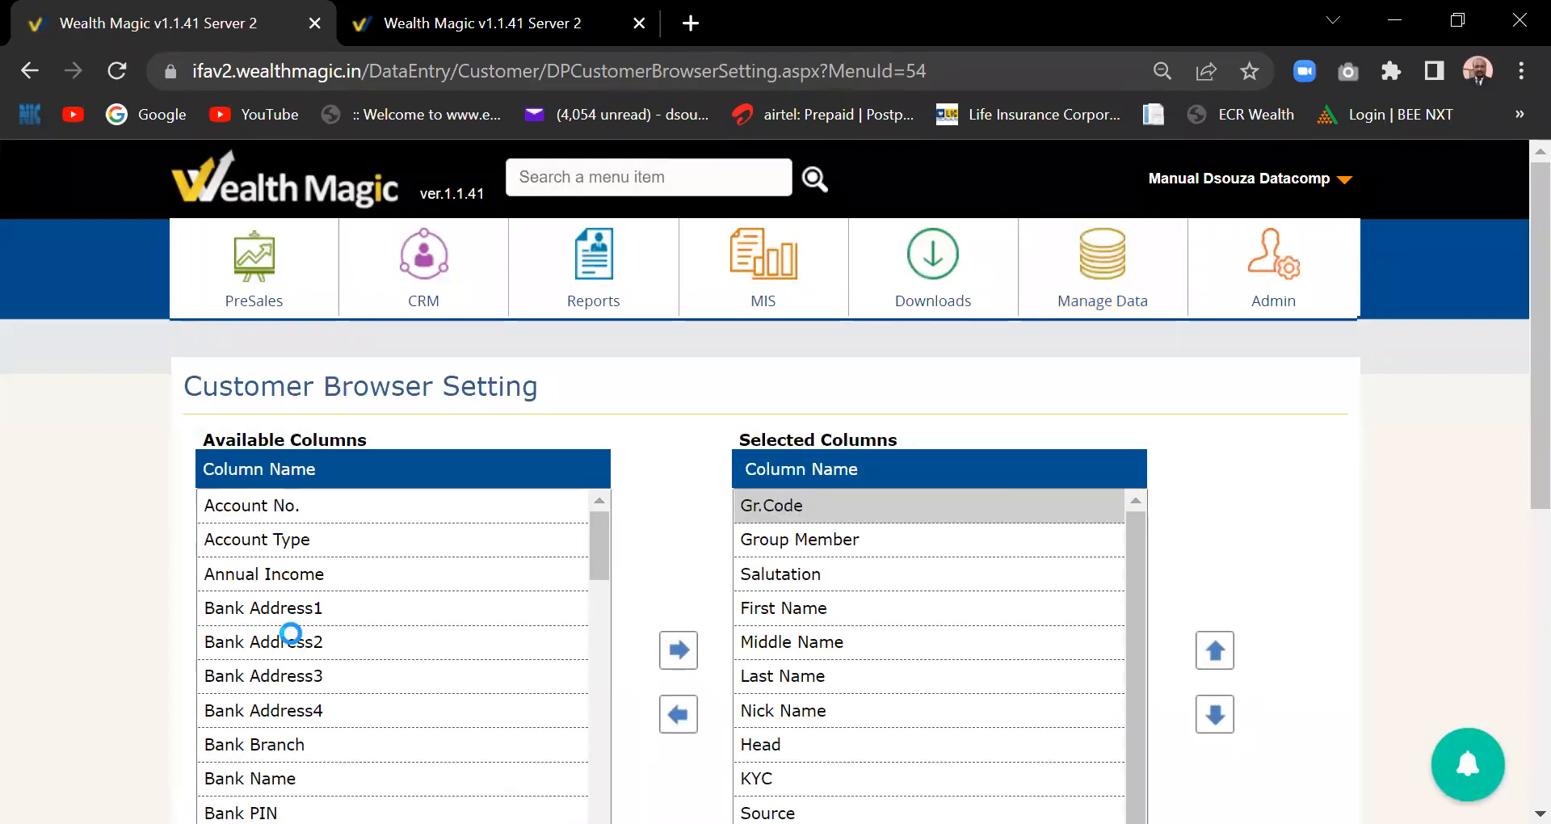
pyautogui.moveTo(1537, 320); pyautogui.dragTo(1519, 402)
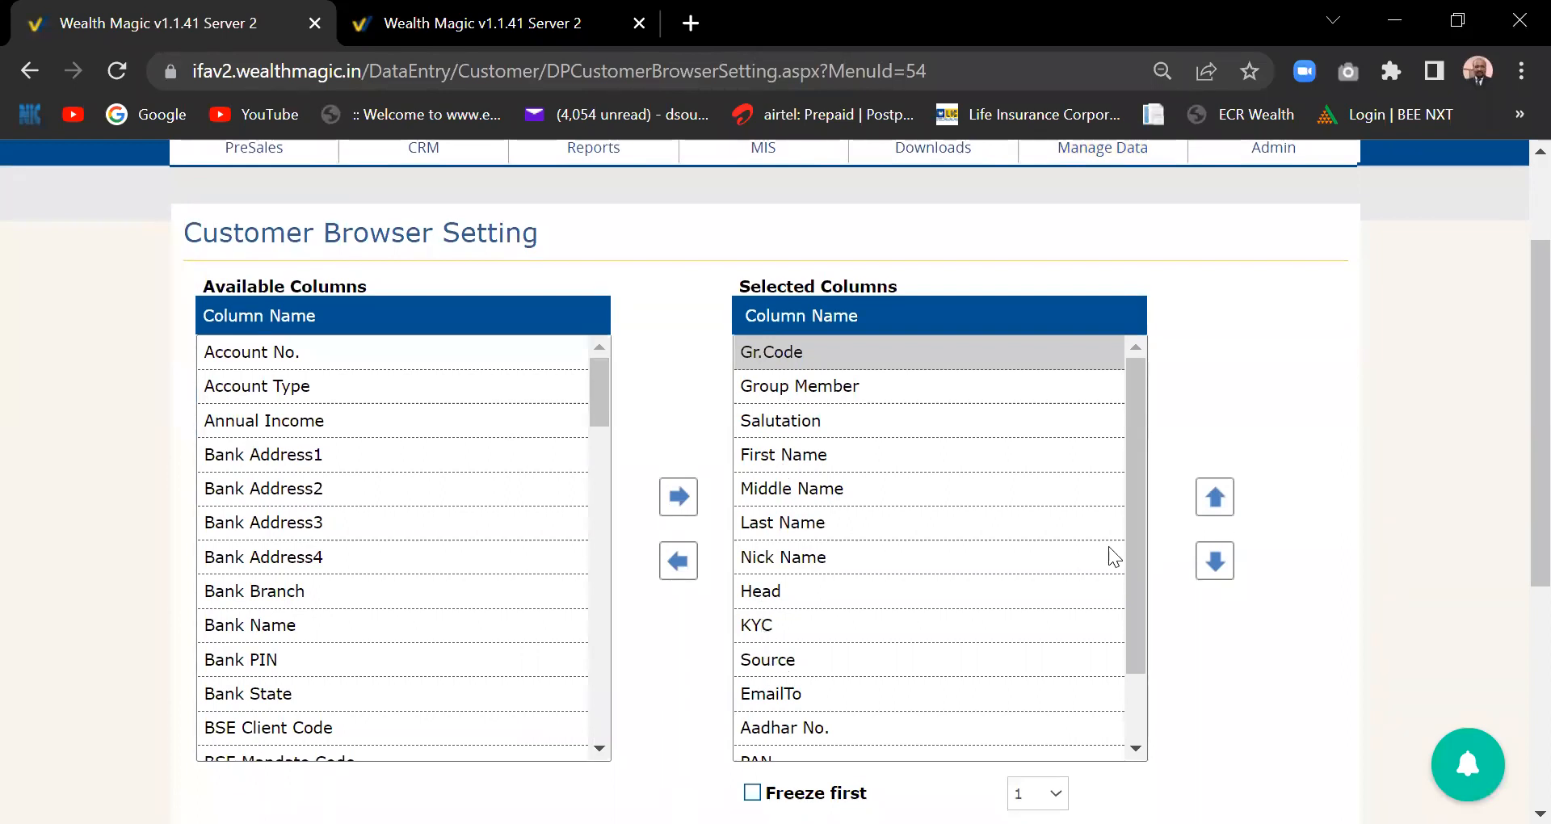
pyautogui.moveTo(1141, 527); pyautogui.dragTo(1139, 661)
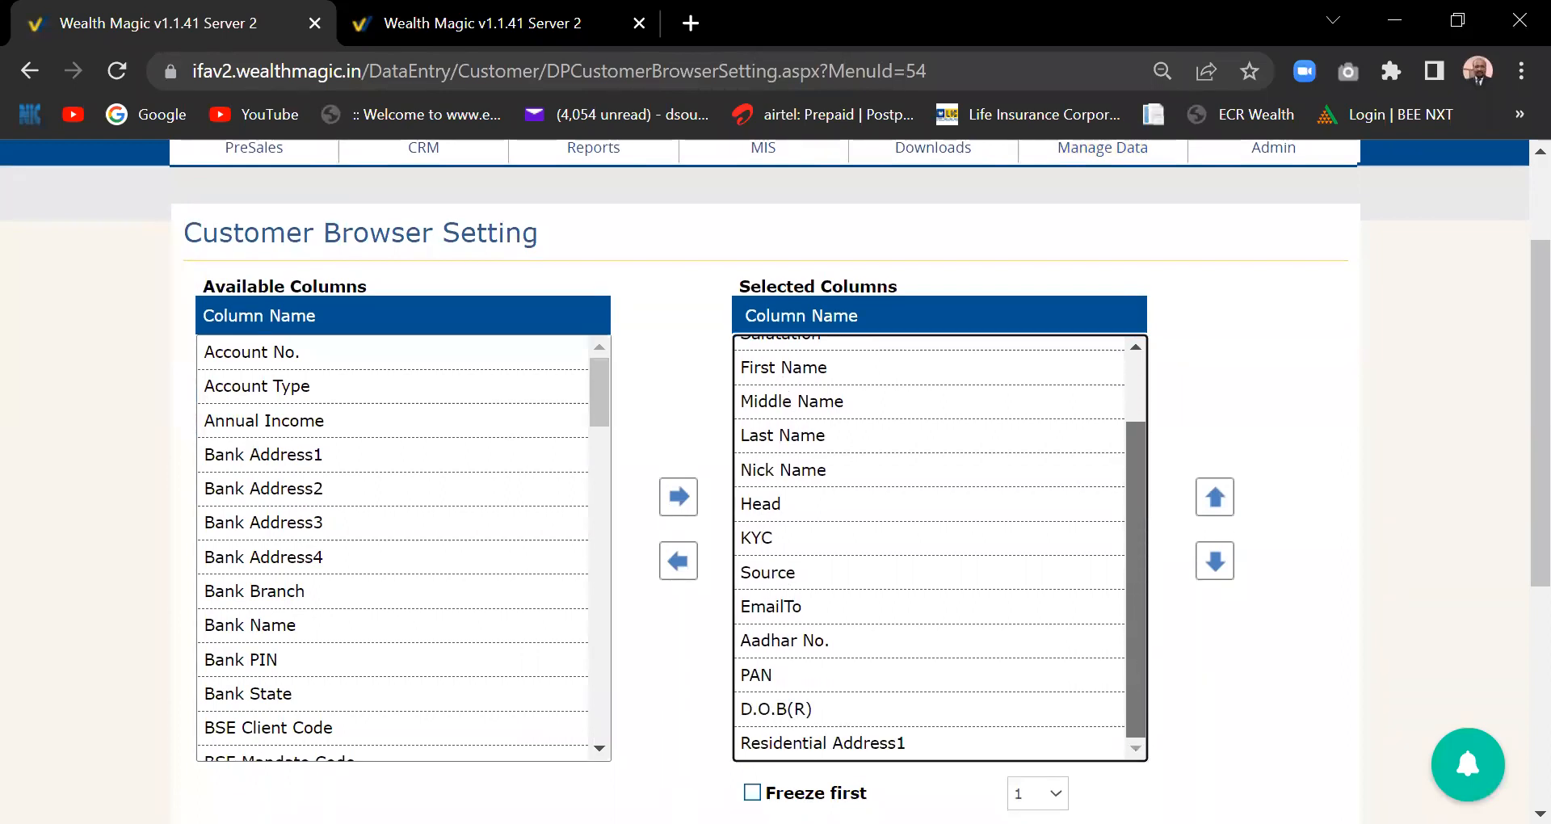
pyautogui.click(268, 626)
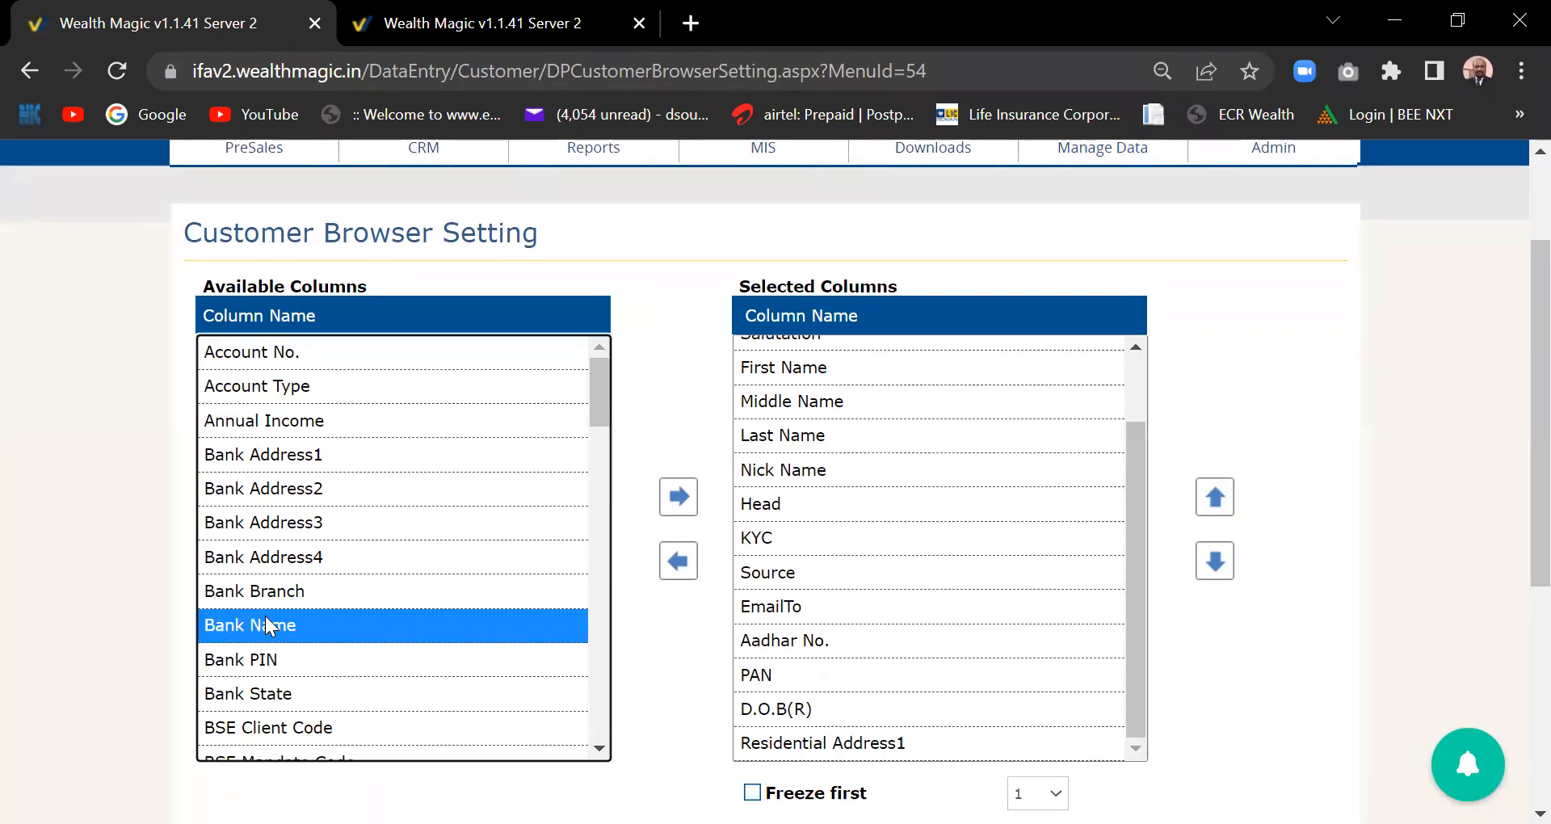
pyautogui.click(676, 494)
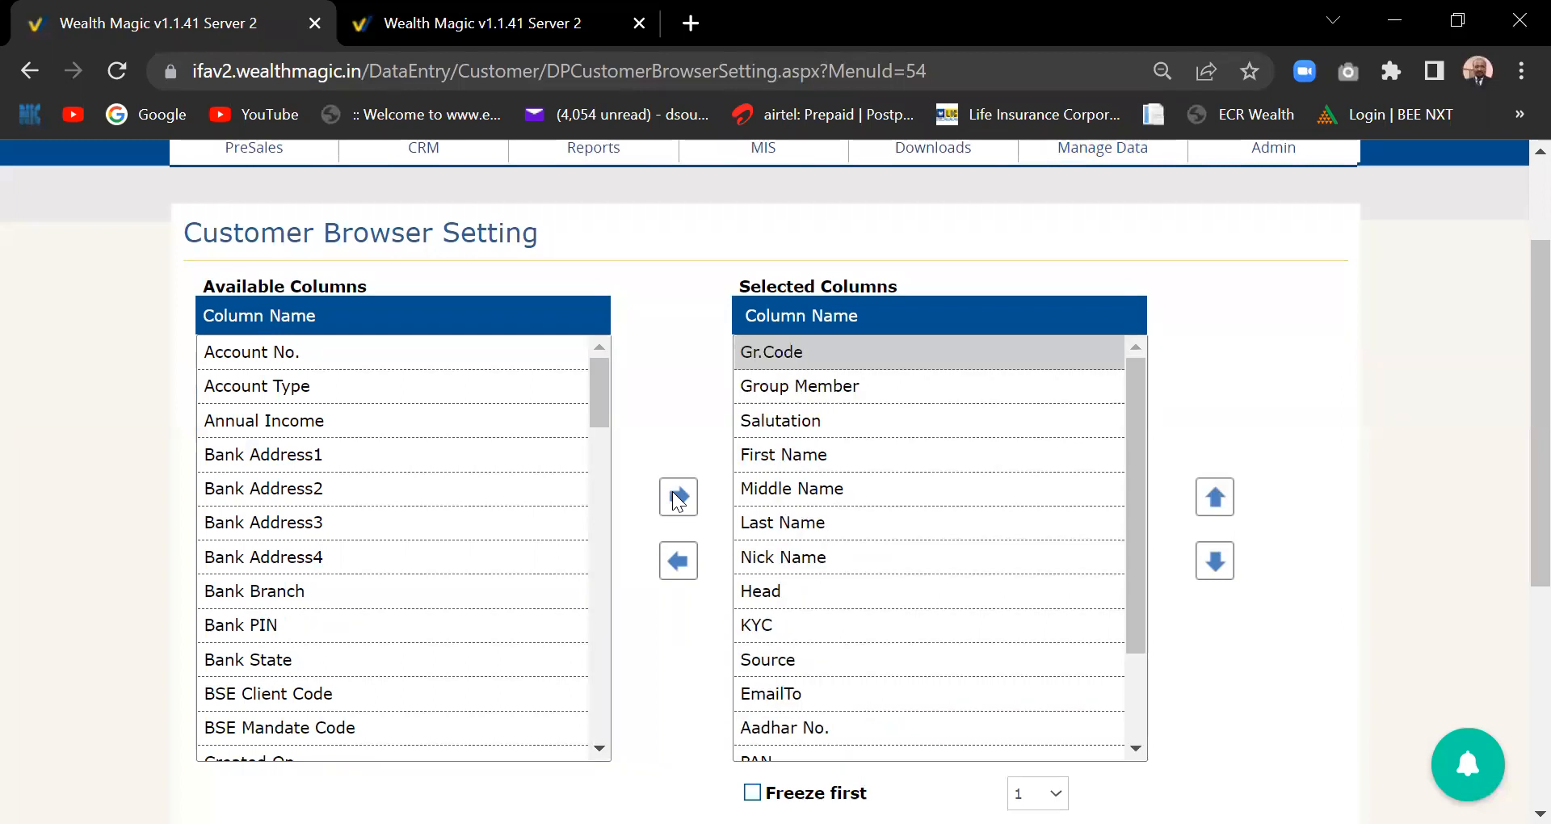
# - Scroll through the Customer Browser Setting page to review the selected column list
pyautogui.scroll(-3, 1513, 429)
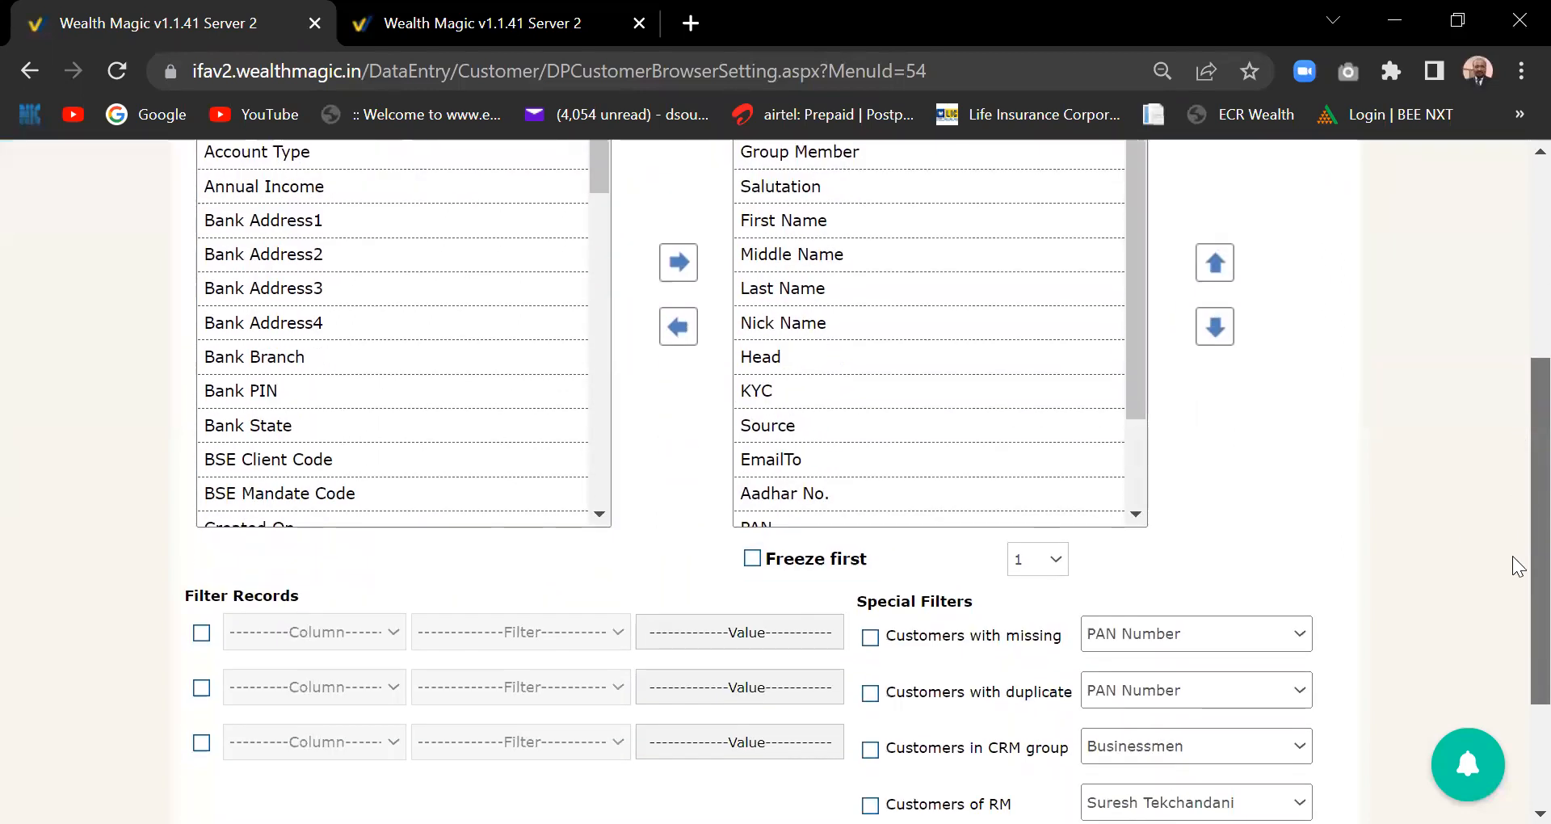
pyautogui.scroll(-3, 1516, 614)
pyautogui.scroll(8, 1514, 485)
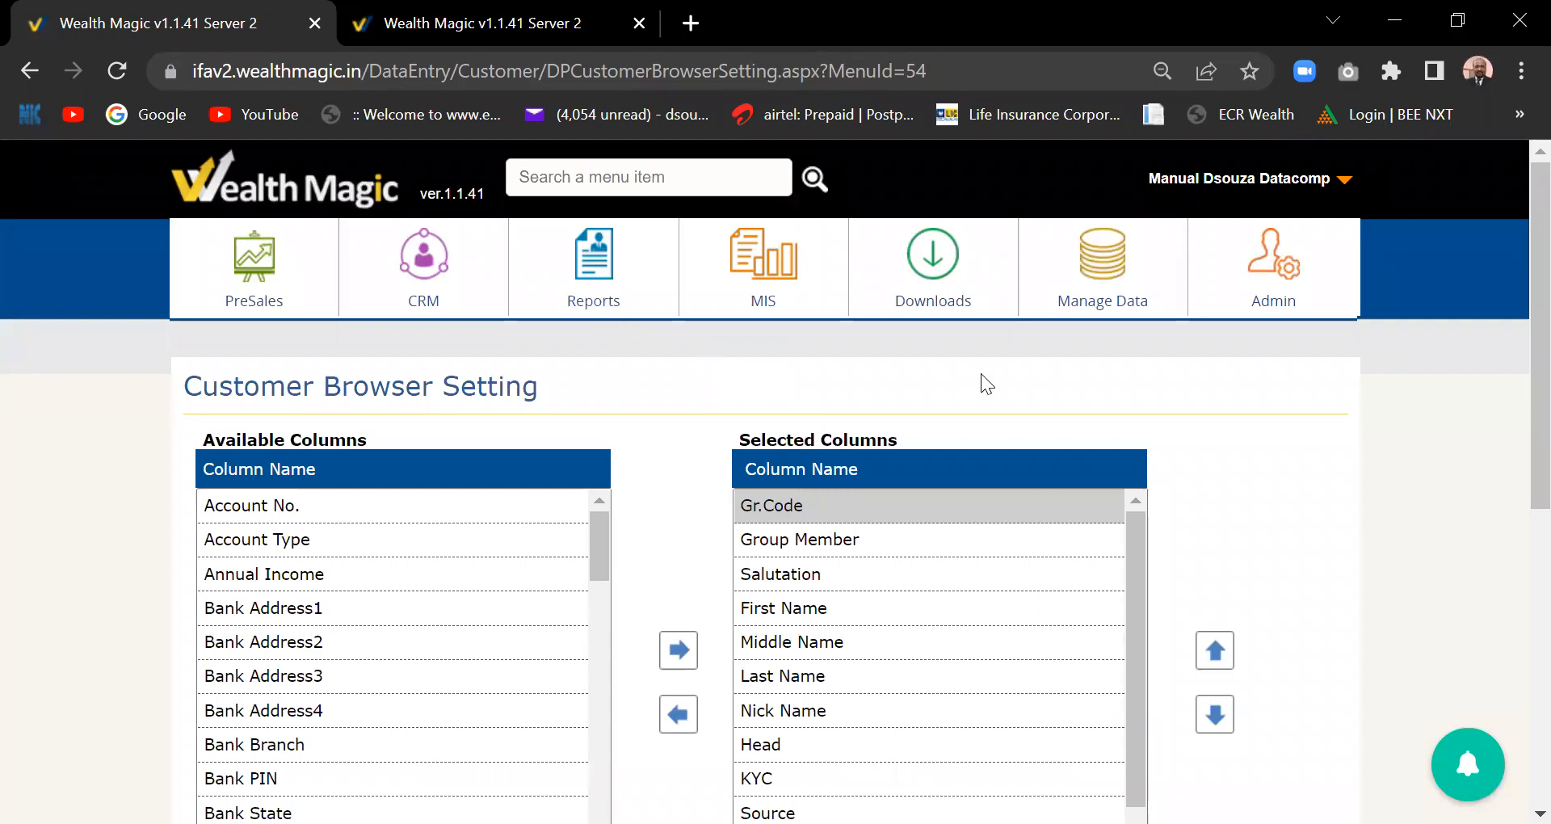
pyautogui.scroll(-5, 1515, 452)
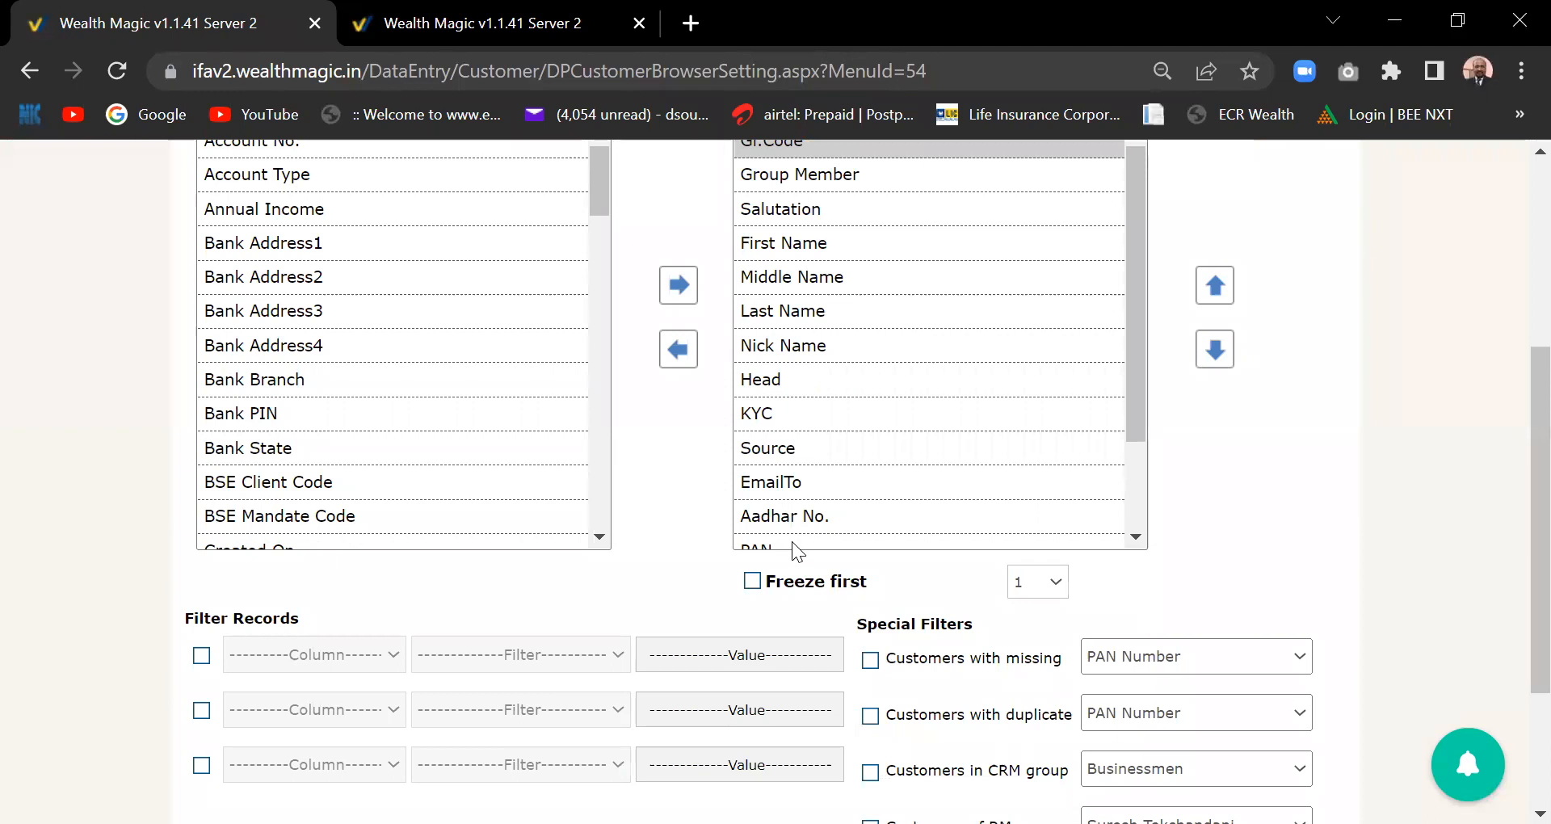
pyautogui.moveTo(1138, 404); pyautogui.dragTo(1136, 576)
pyautogui.moveTo(1144, 462); pyautogui.dragTo(1139, 332)
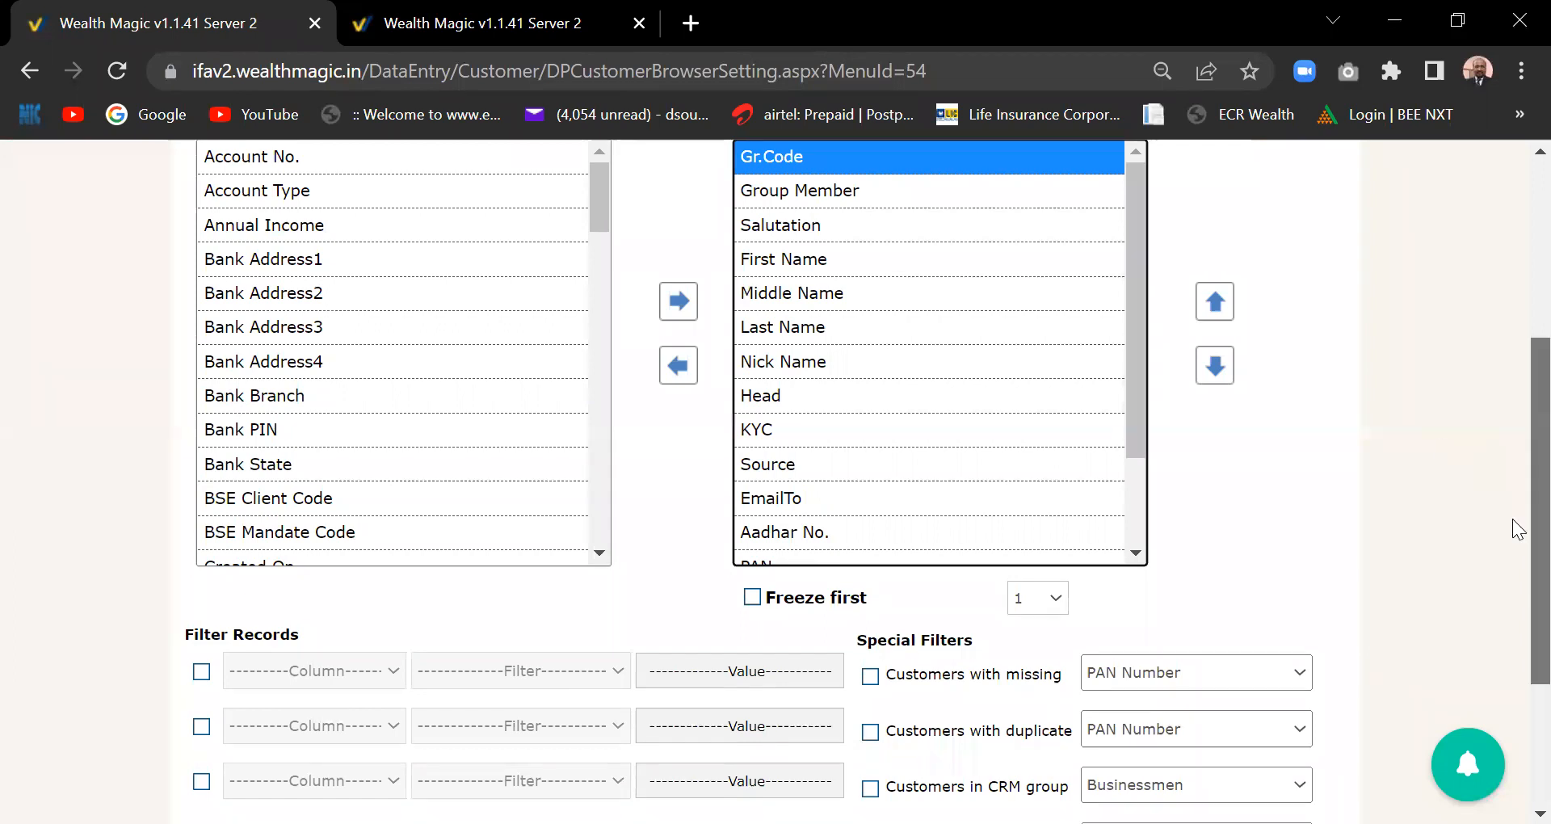
pyautogui.moveTo(1514, 530); pyautogui.dragTo(1518, 439)
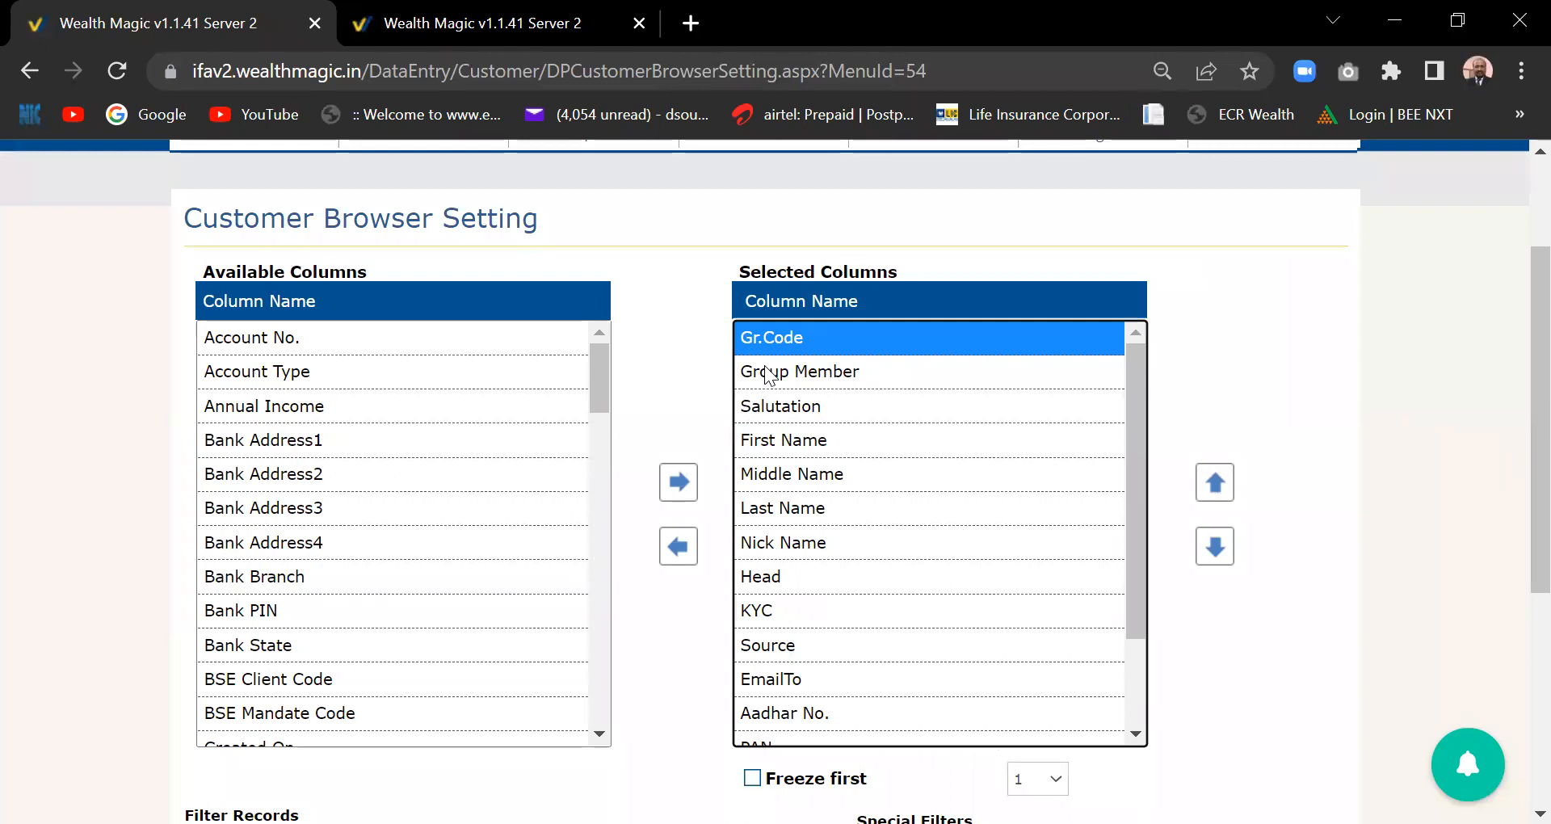
pyautogui.moveTo(1519, 441); pyautogui.dragTo(1513, 559)
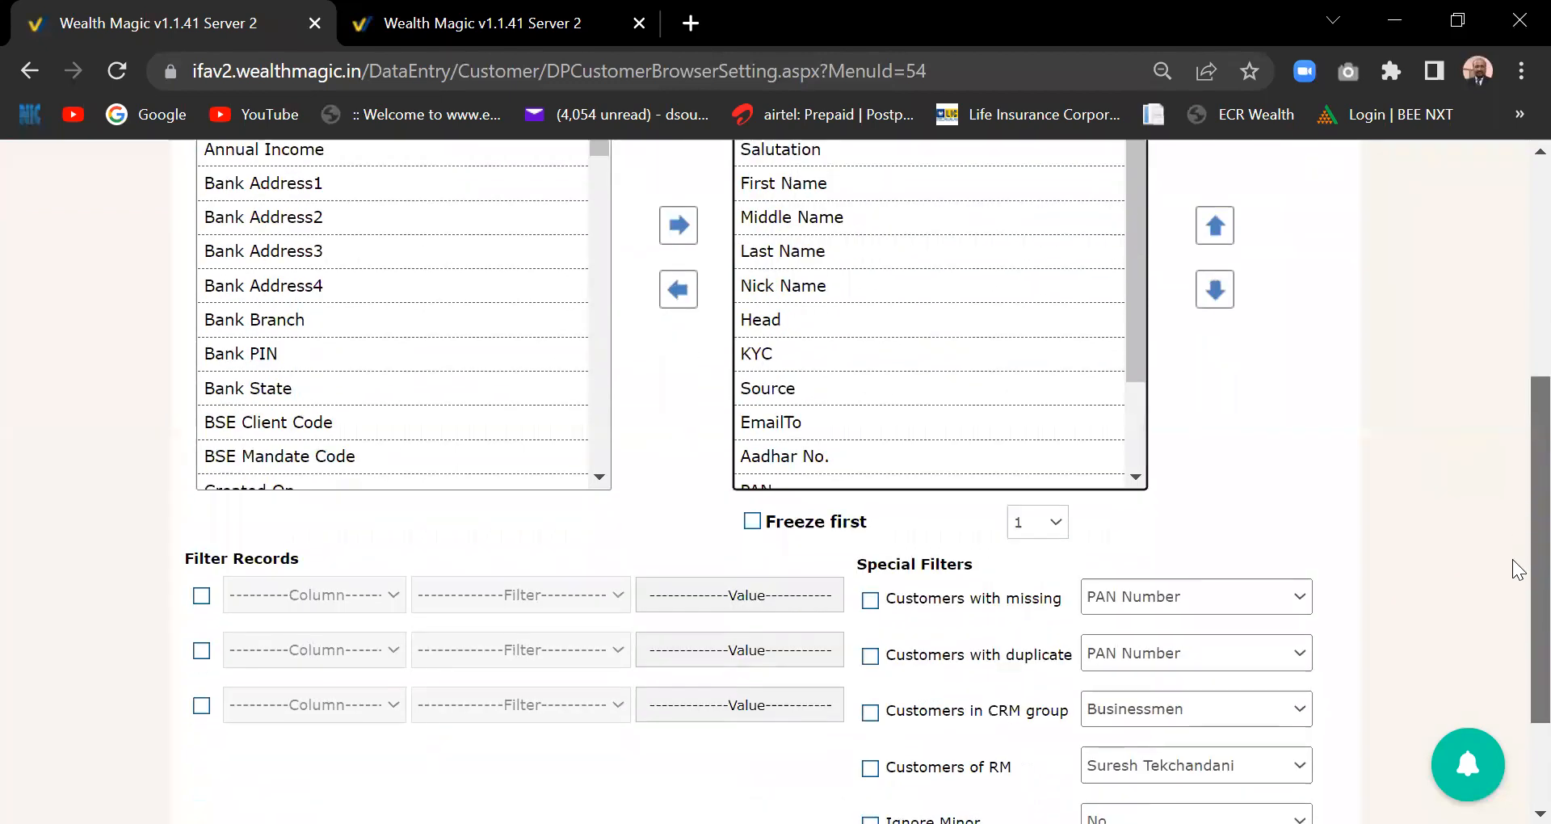
pyautogui.click(752, 523)
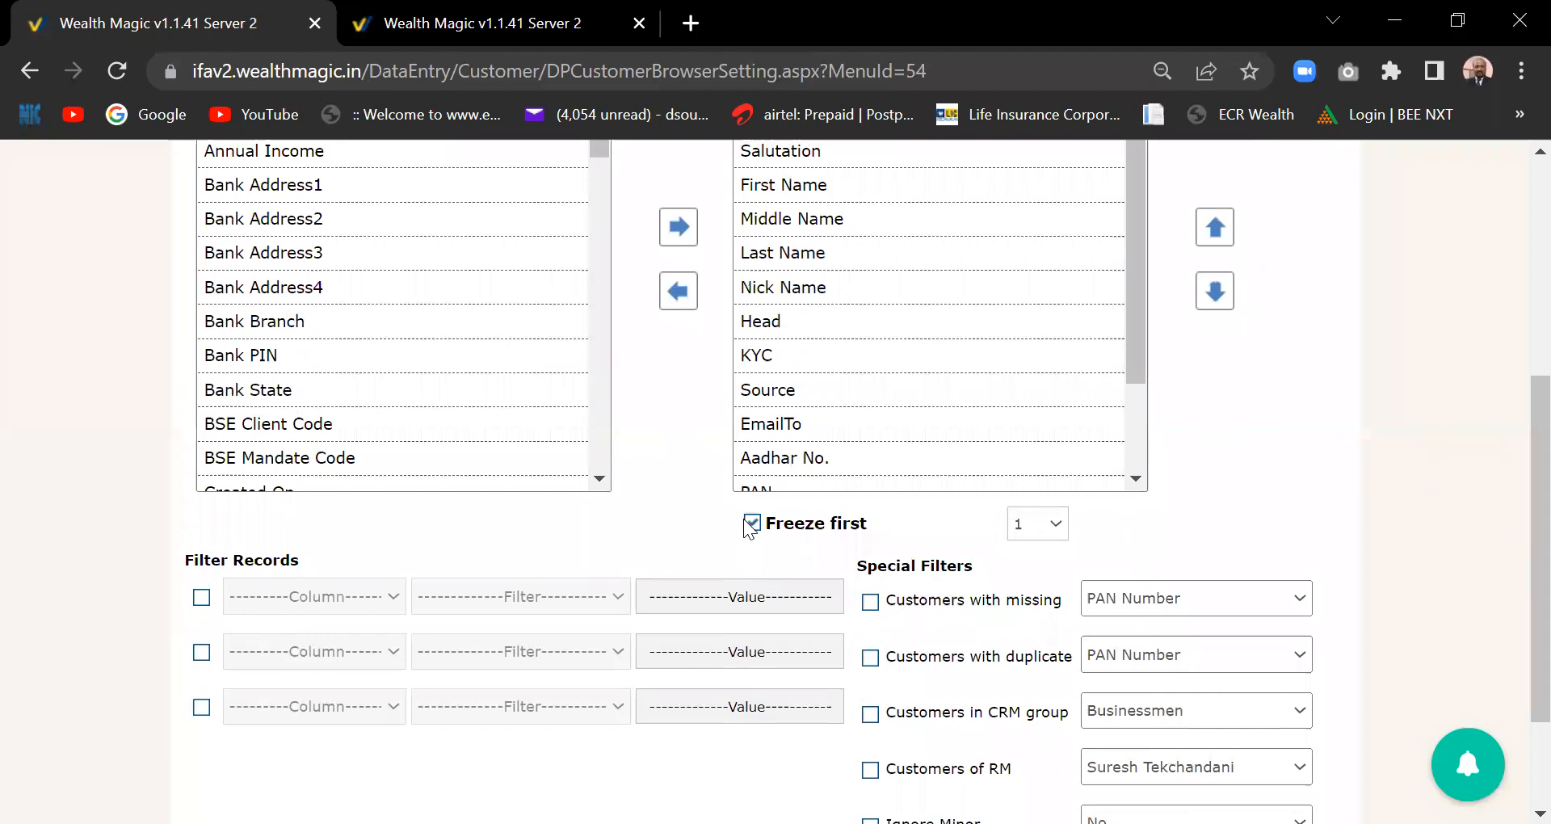
pyautogui.click(1054, 533)
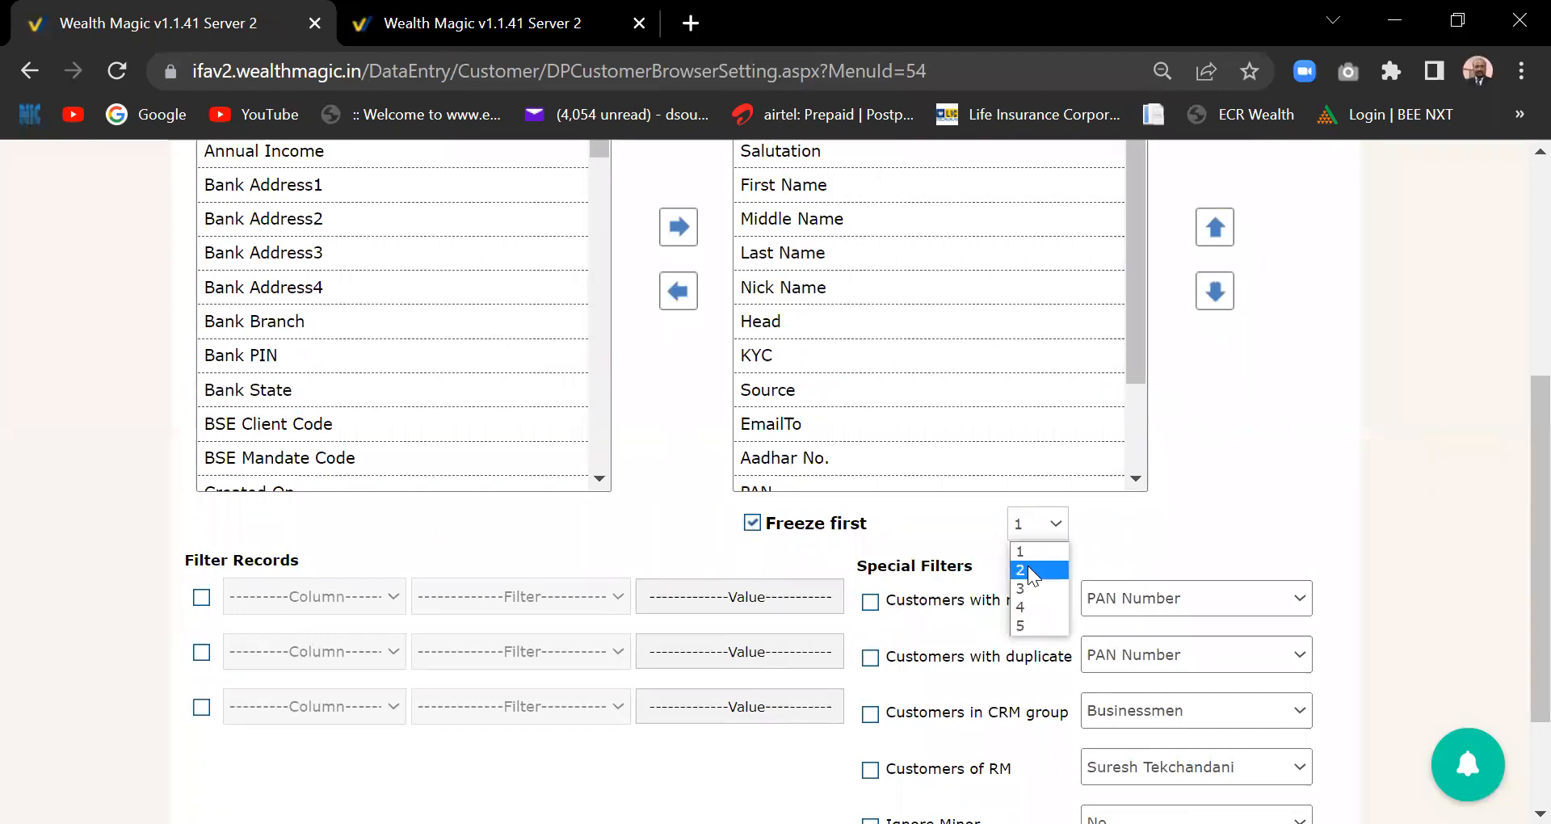
pyautogui.click(1031, 571)
pyautogui.scroll(3, 826, 350)
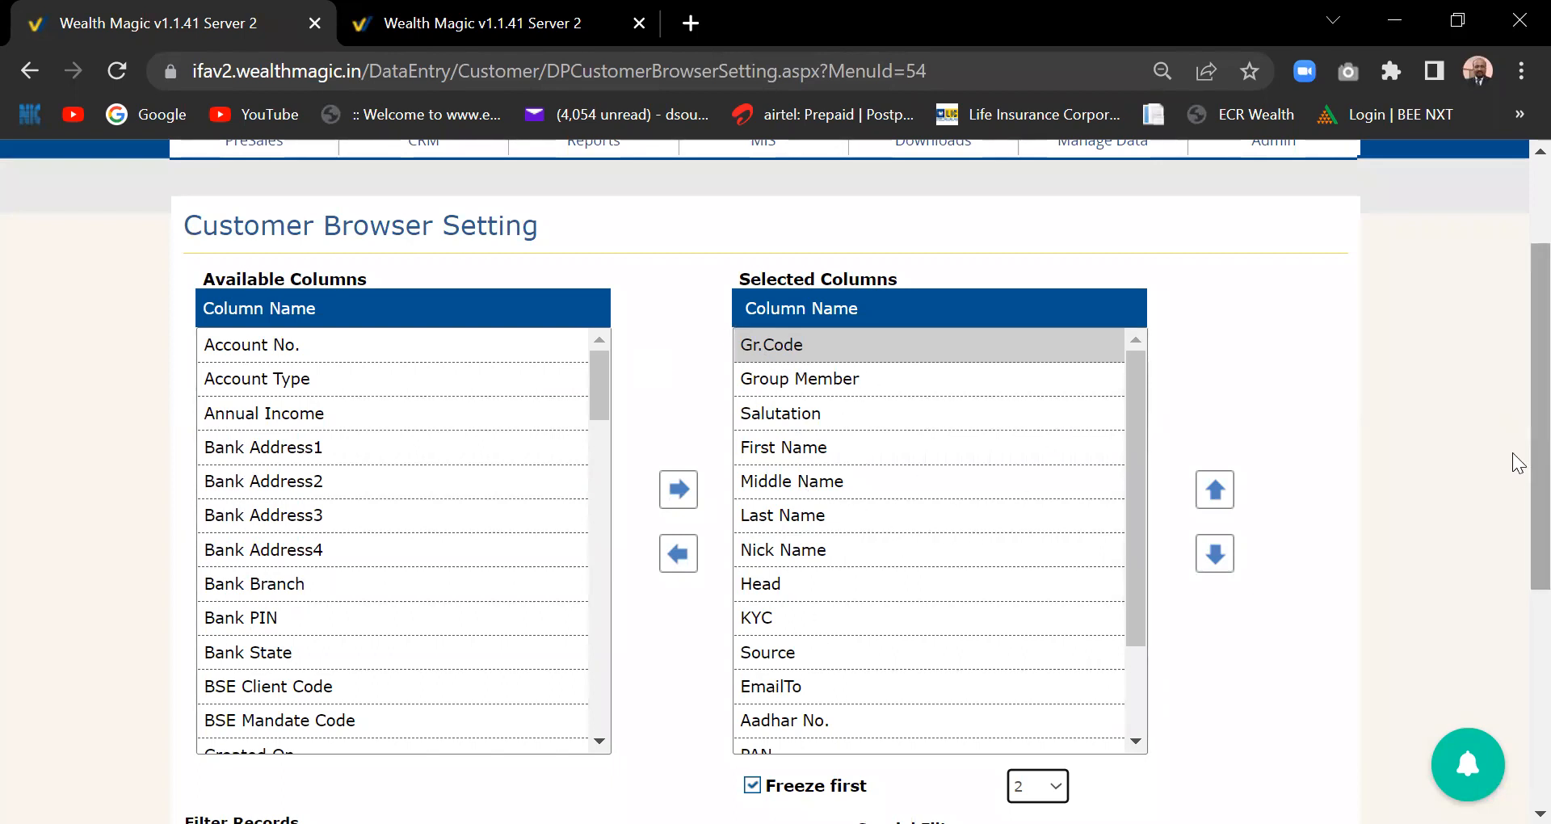
pyautogui.scroll(-2, 1517, 464)
pyautogui.scroll(4, 1518, 436)
pyautogui.scroll(-5, 1518, 364)
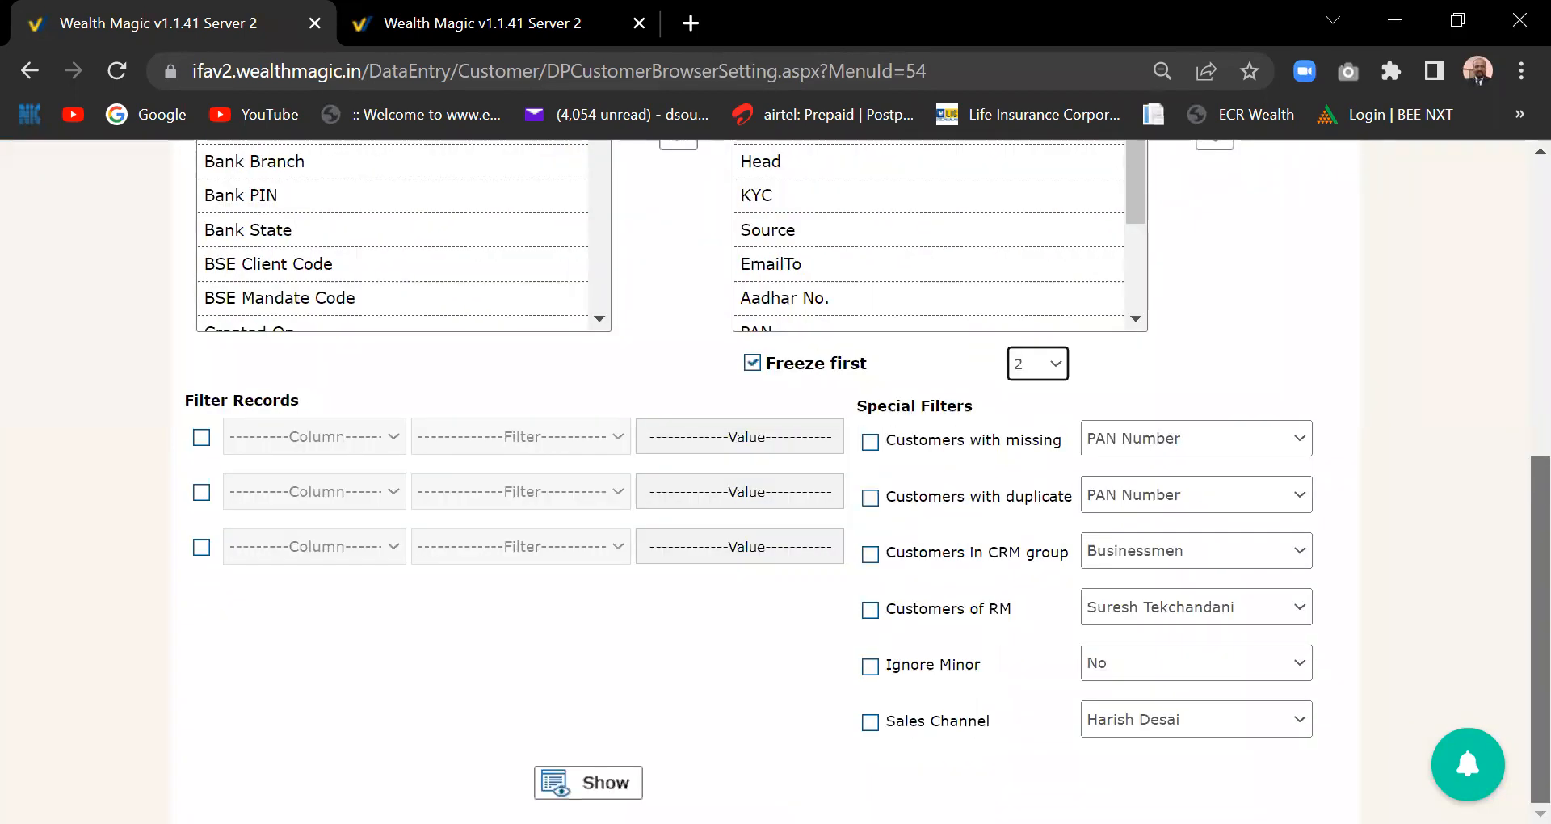
pyautogui.scroll(5, 1498, 558)
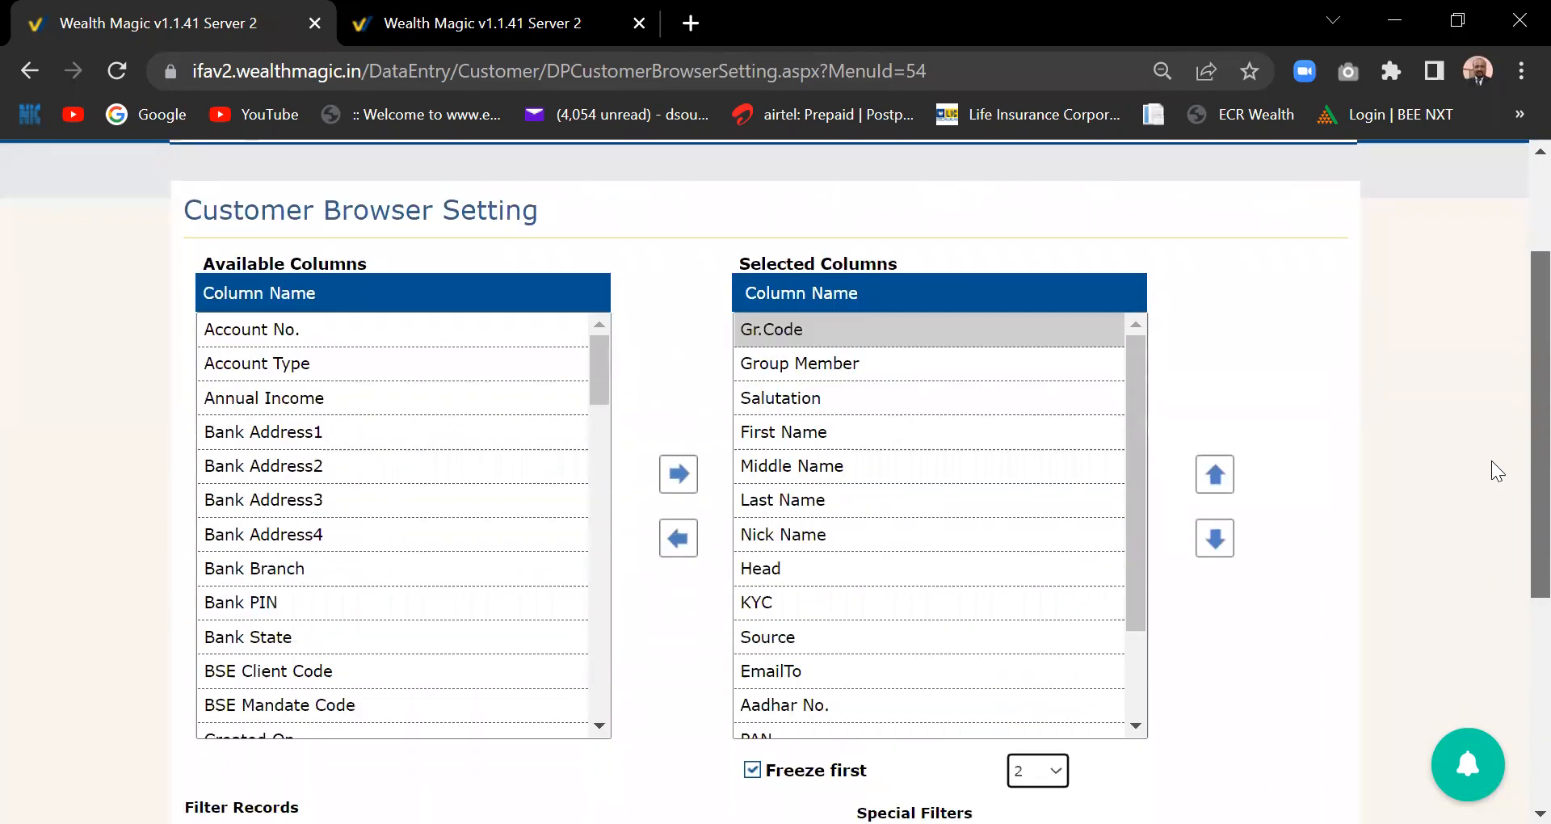
pyautogui.scroll(-3, 1487, 525)
pyautogui.scroll(4, 1497, 484)
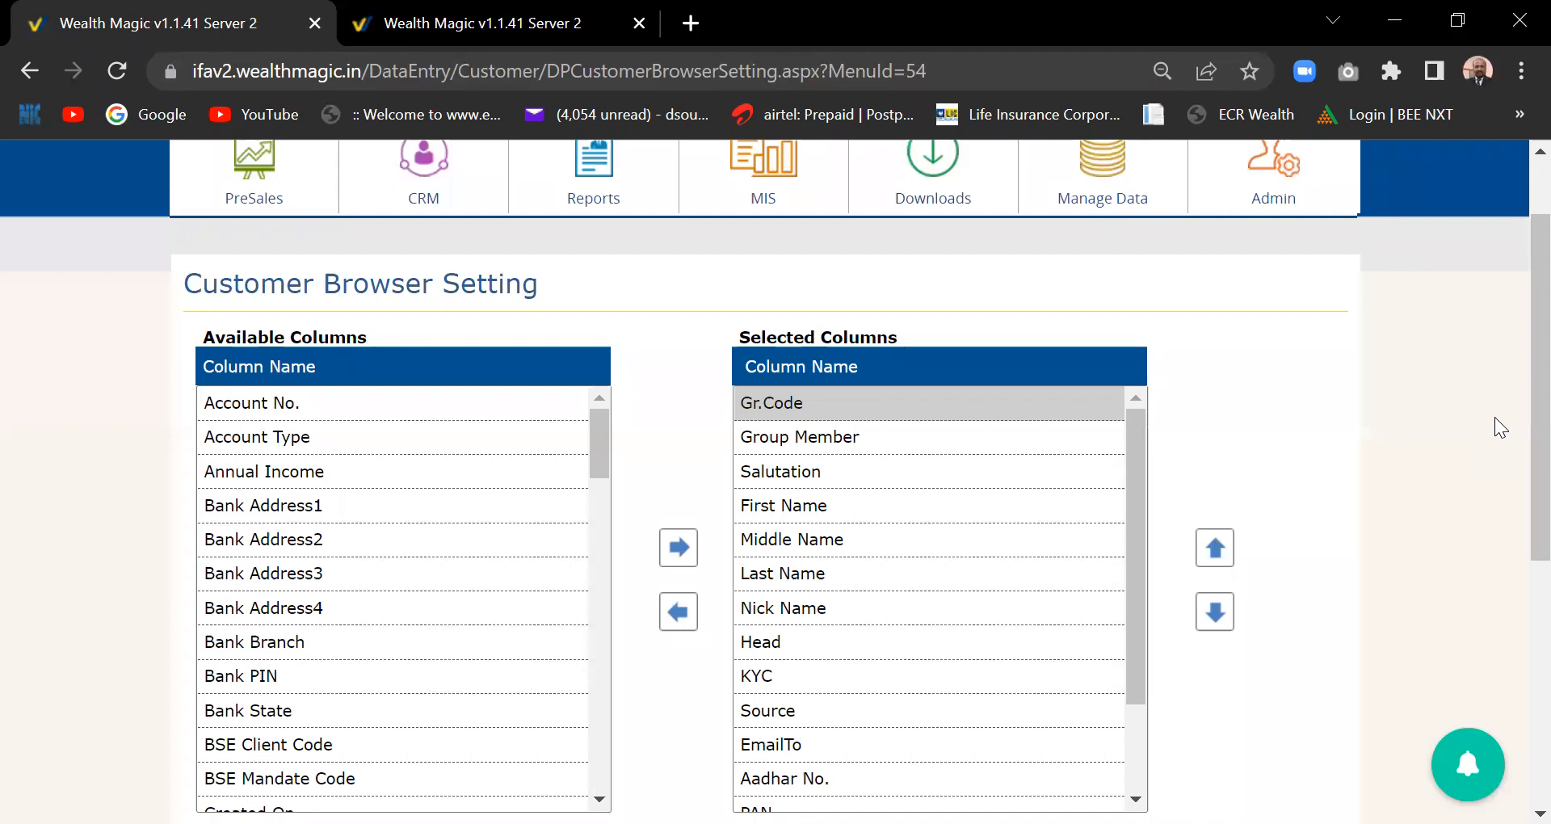
# - Review the Manage Data and Downloads mega-menus, leaving Manage Data open
pyautogui.moveTo(1098, 169)
pyautogui.moveTo(1122, 209)
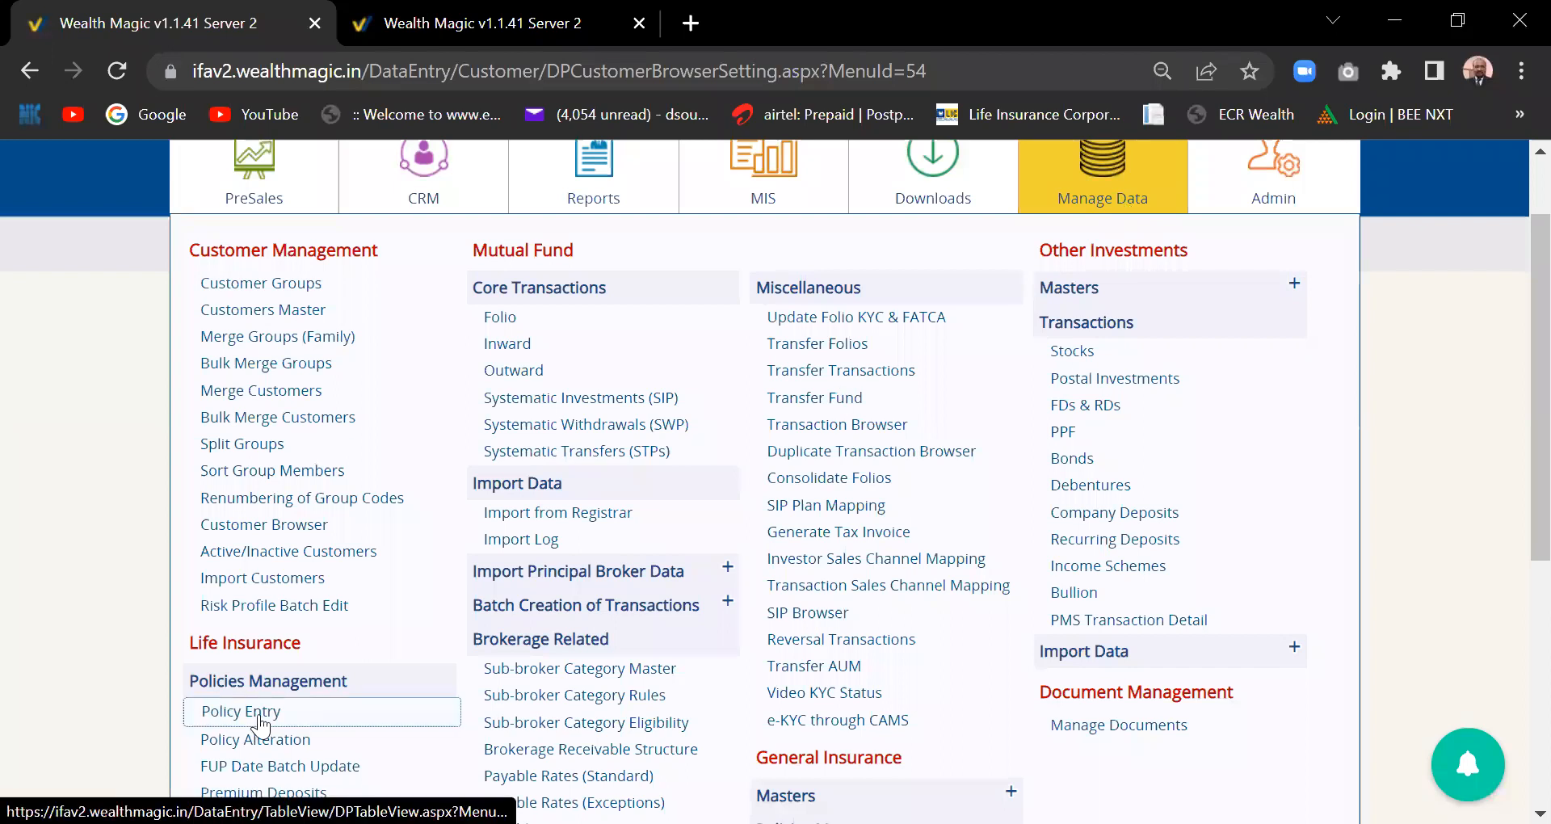
pyautogui.scroll(-1, 259, 715)
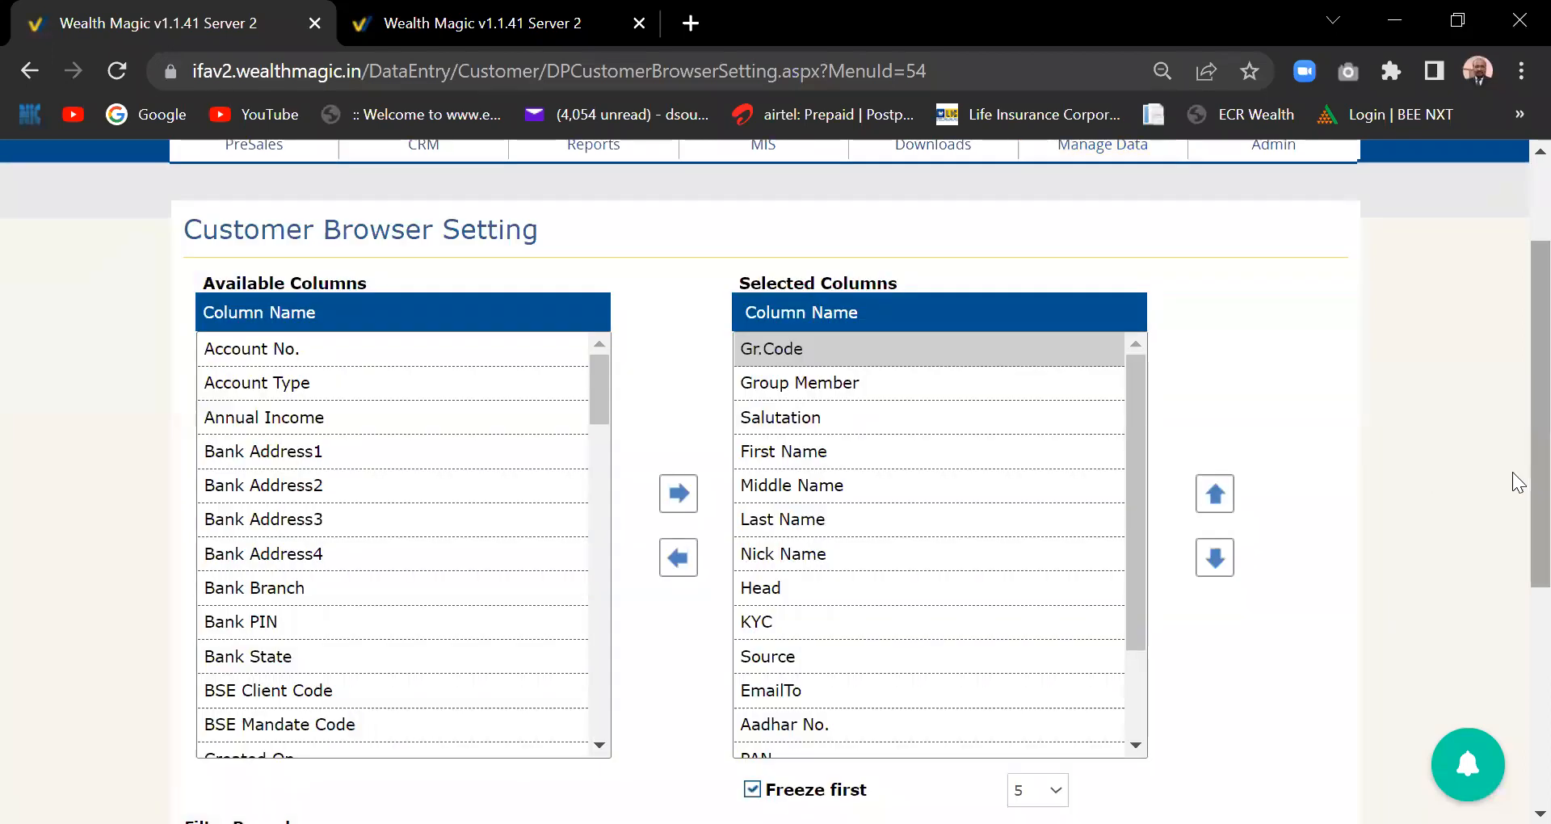
pyautogui.scroll(2, 1513, 485)
pyautogui.moveTo(932, 271)
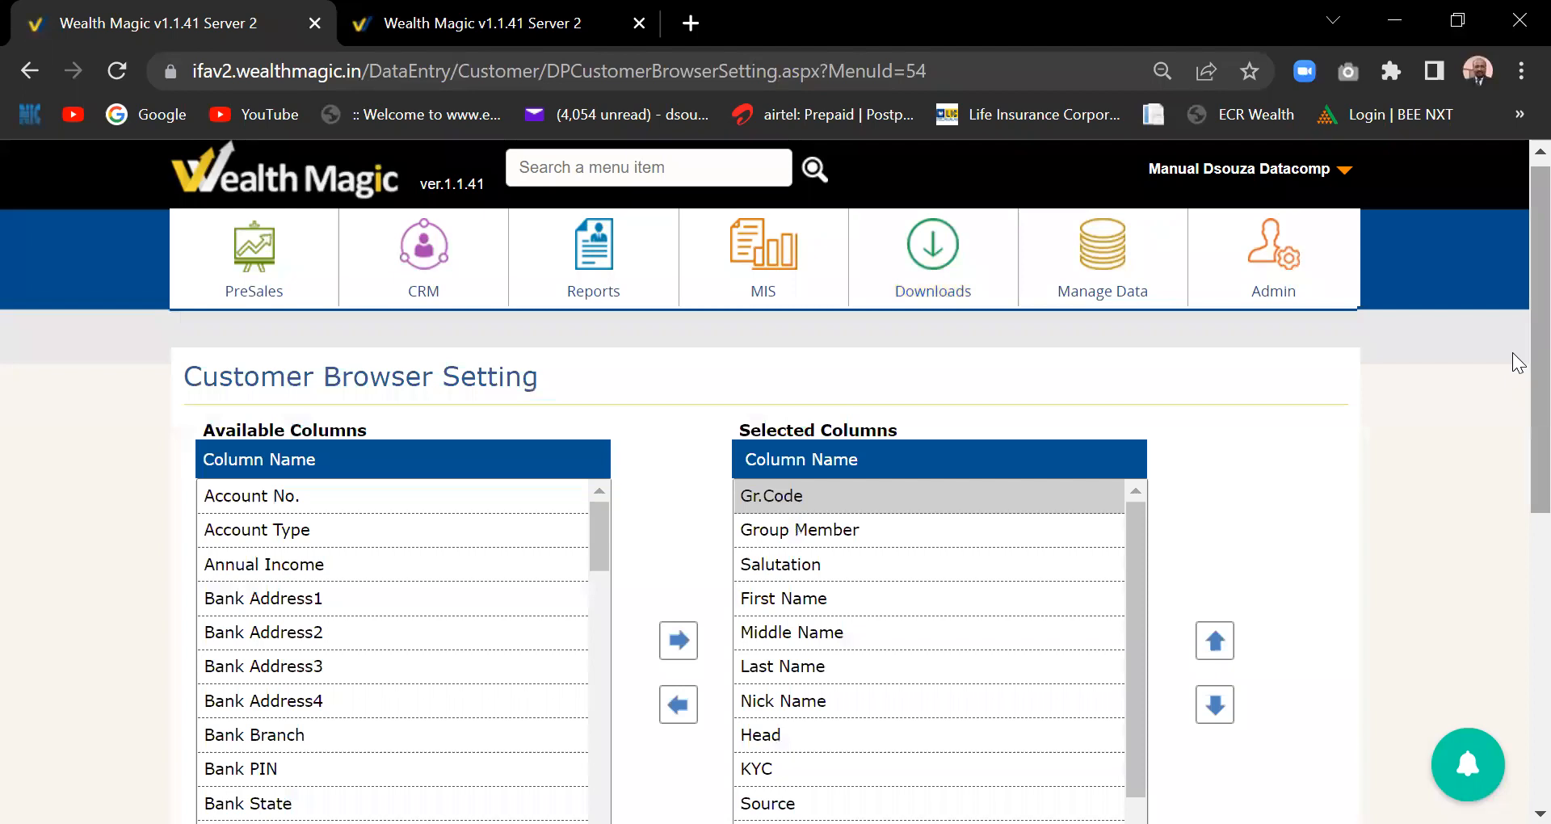
# - Open the List of Policies under Manage Data and start a new policy entry
pyautogui.moveTo(1129, 274)
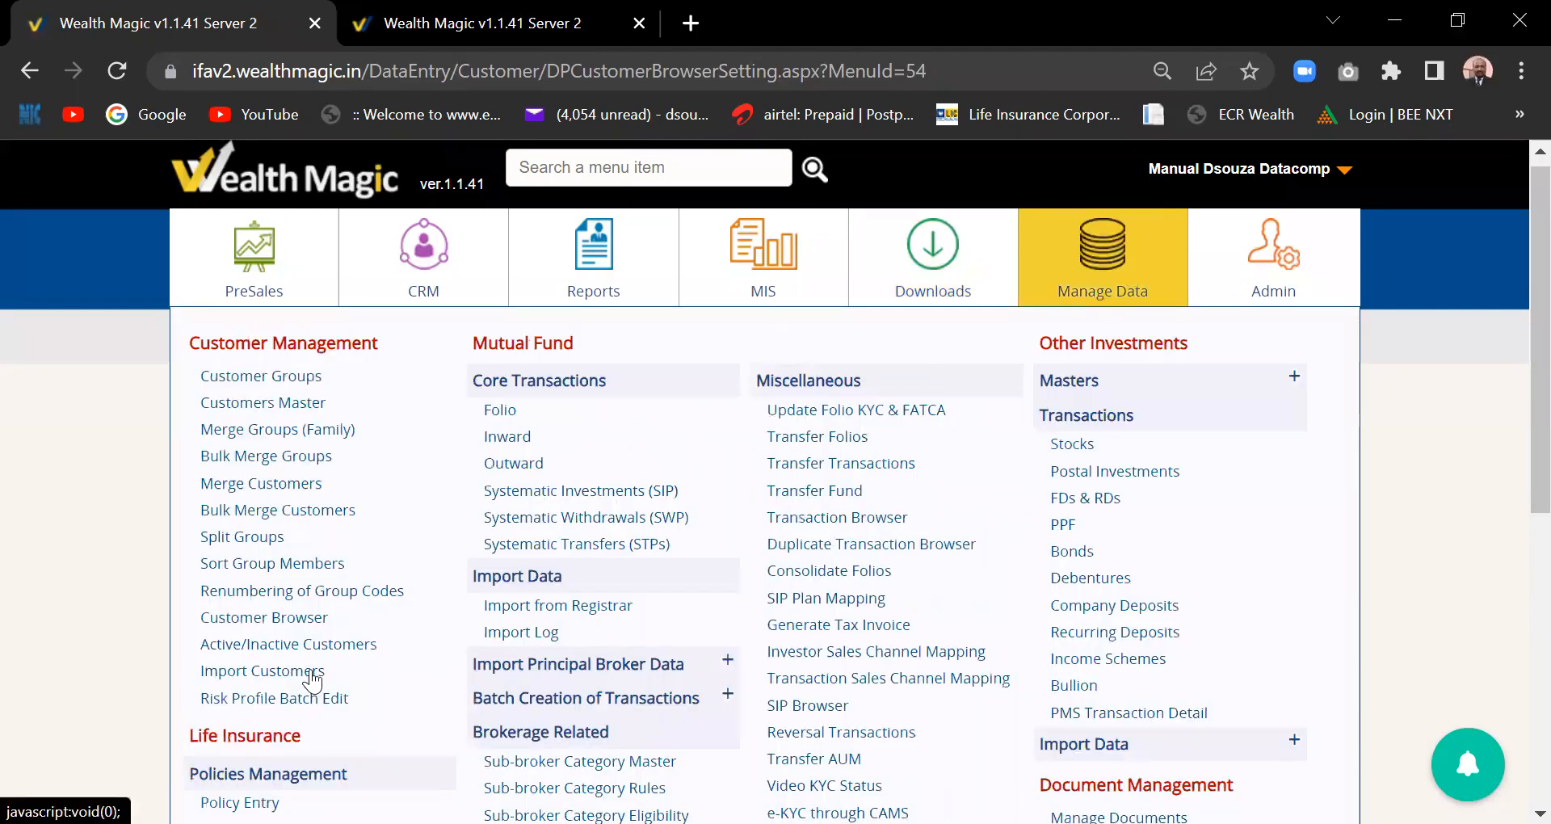
pyautogui.scroll(-2, 313, 683)
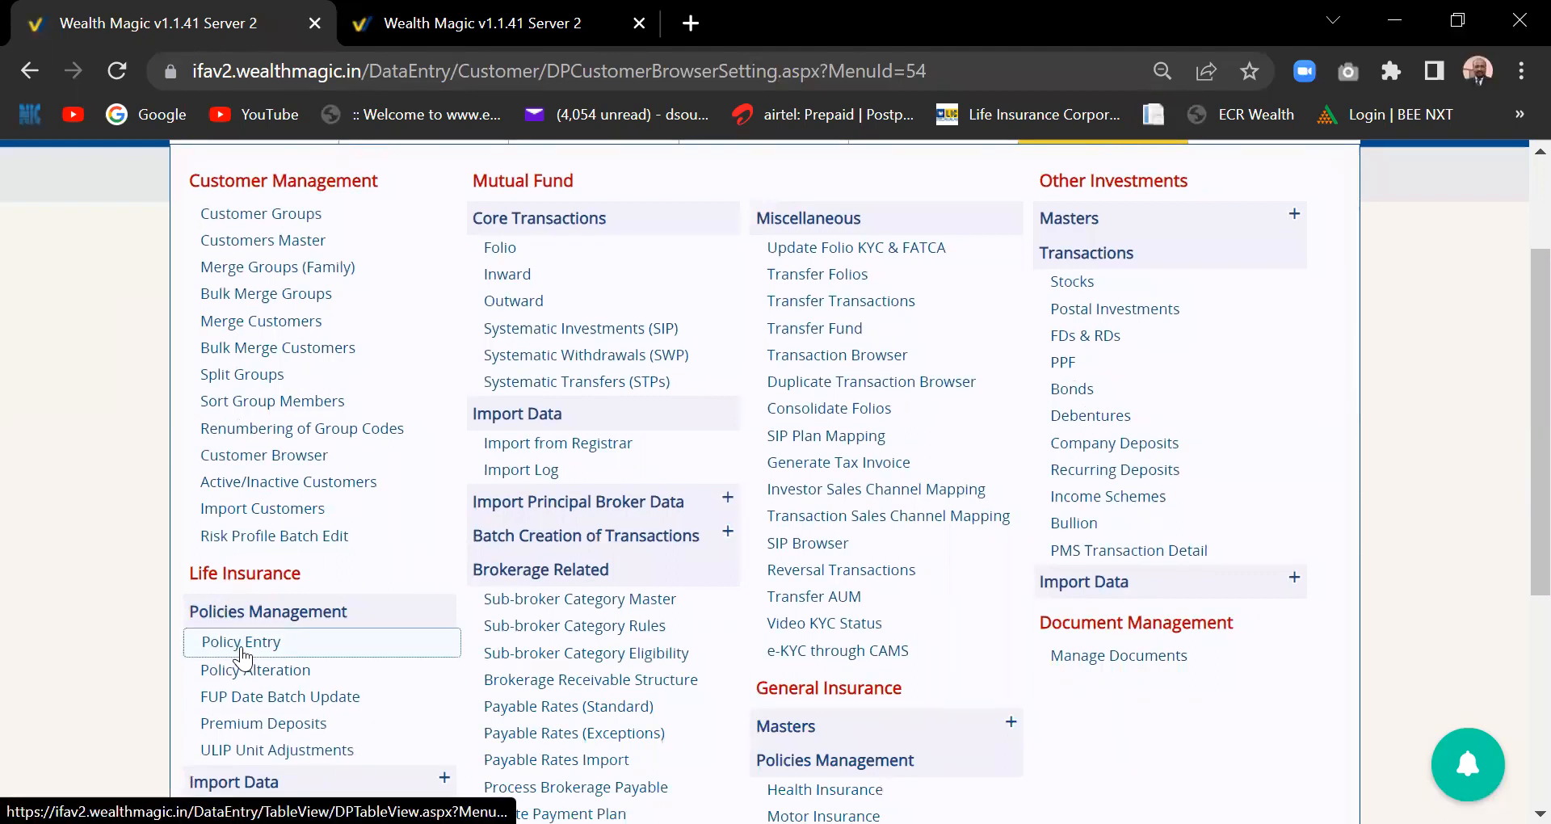
pyautogui.click(242, 651)
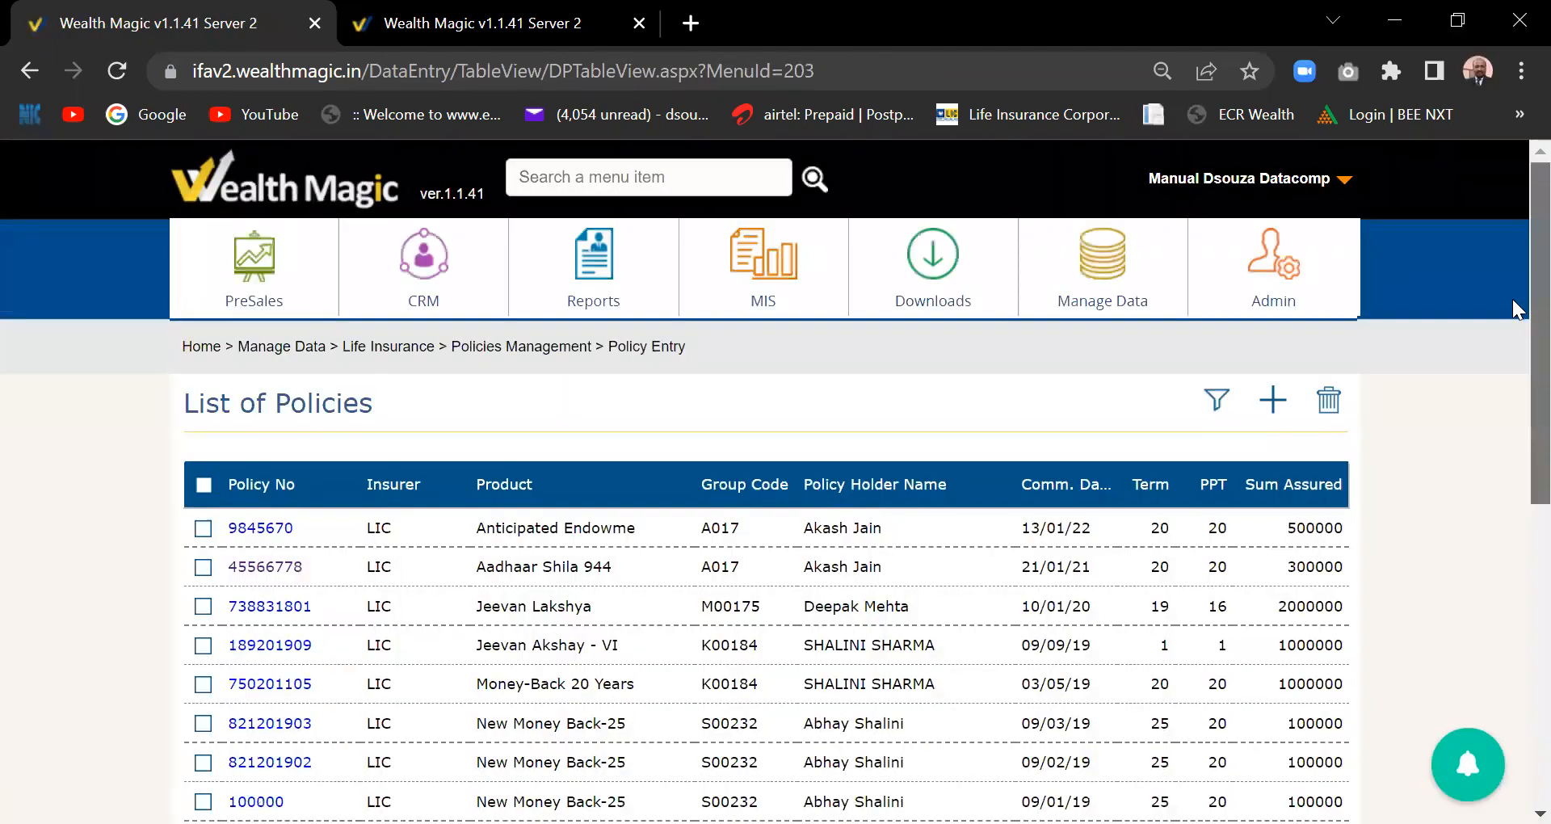
pyautogui.scroll(-3, 1513, 299)
pyautogui.scroll(2, 1519, 436)
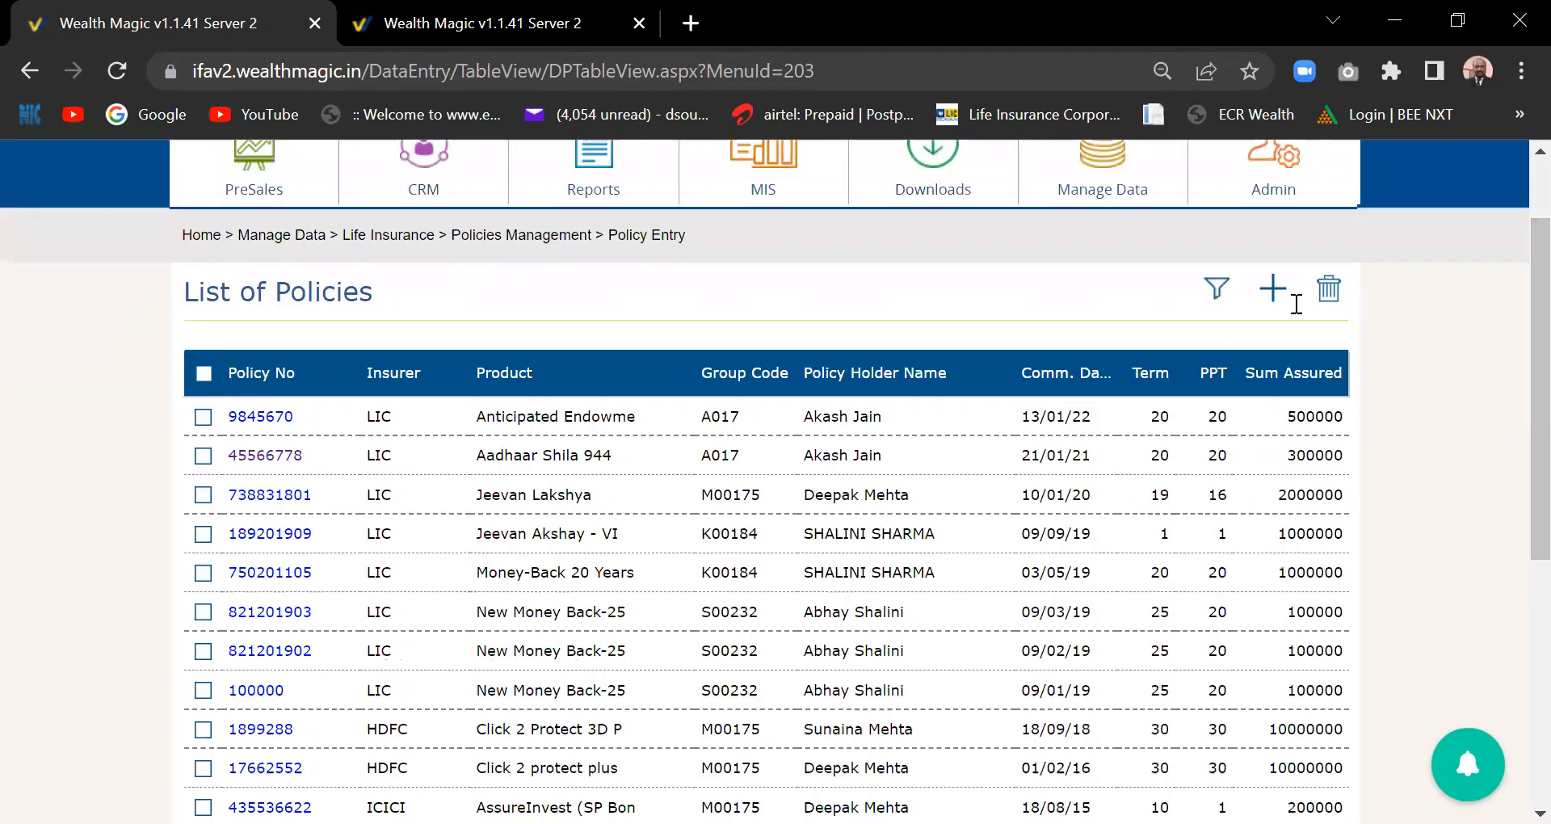
pyautogui.click(1273, 289)
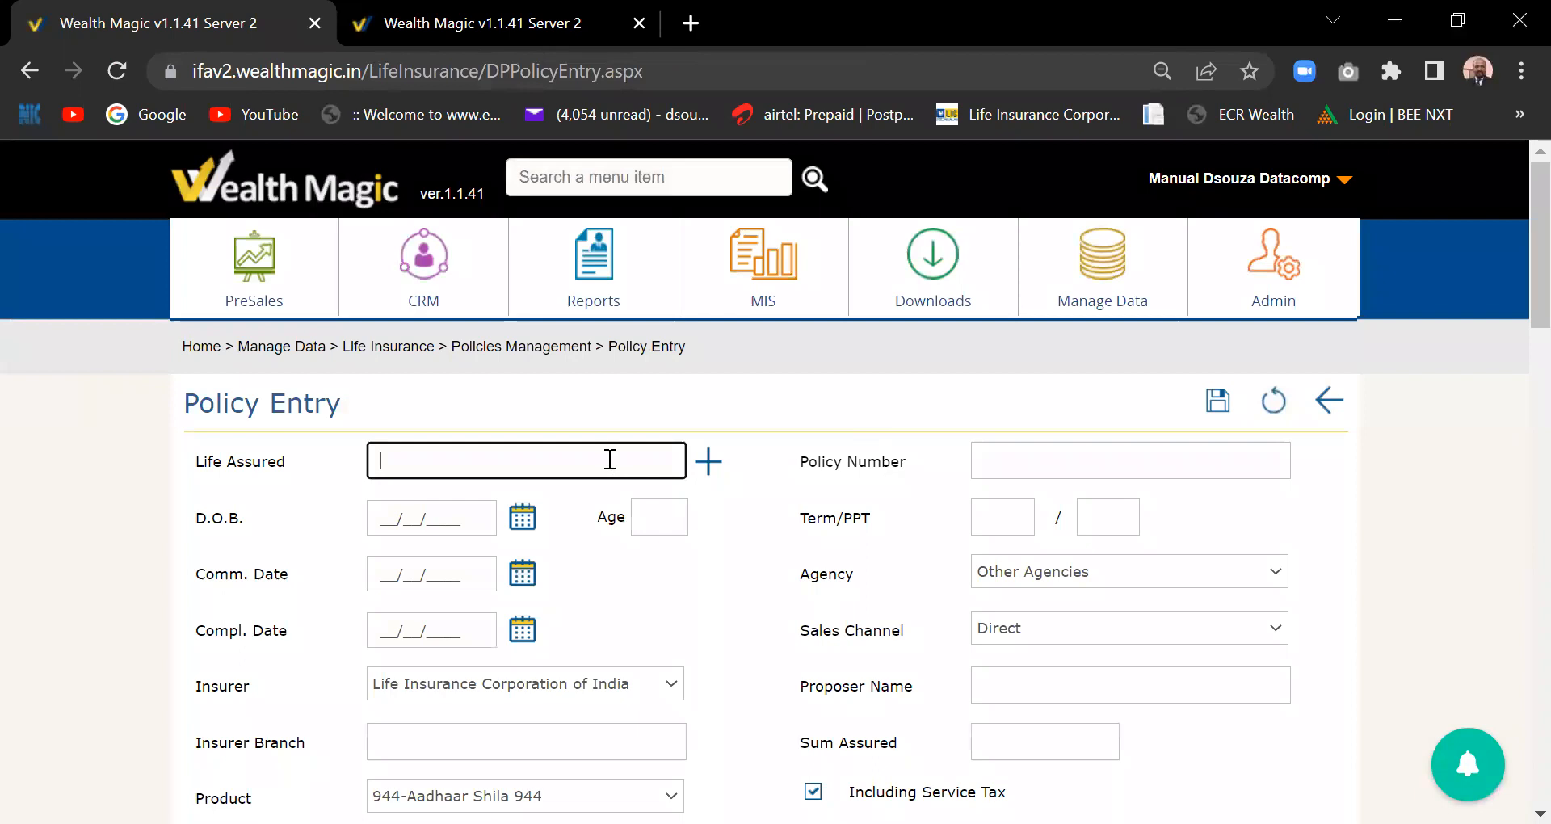
# - Browse the blank Policy Entry form, keeping Life Insurance Corporation of India as insurer
pyautogui.scroll(-1, 1517, 279)
pyautogui.scroll(-2, 1516, 291)
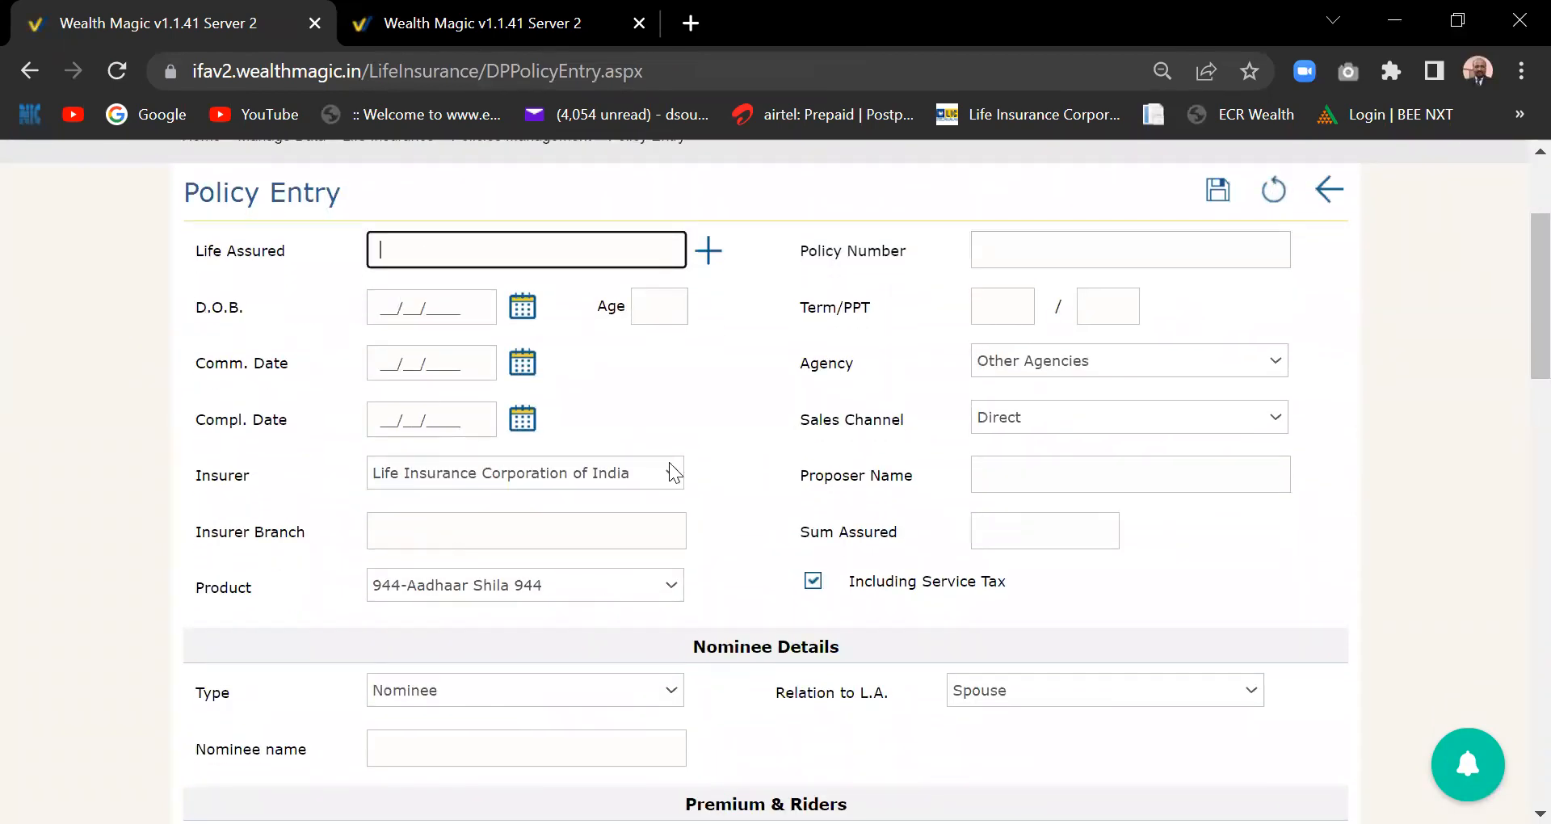
pyautogui.click(666, 483)
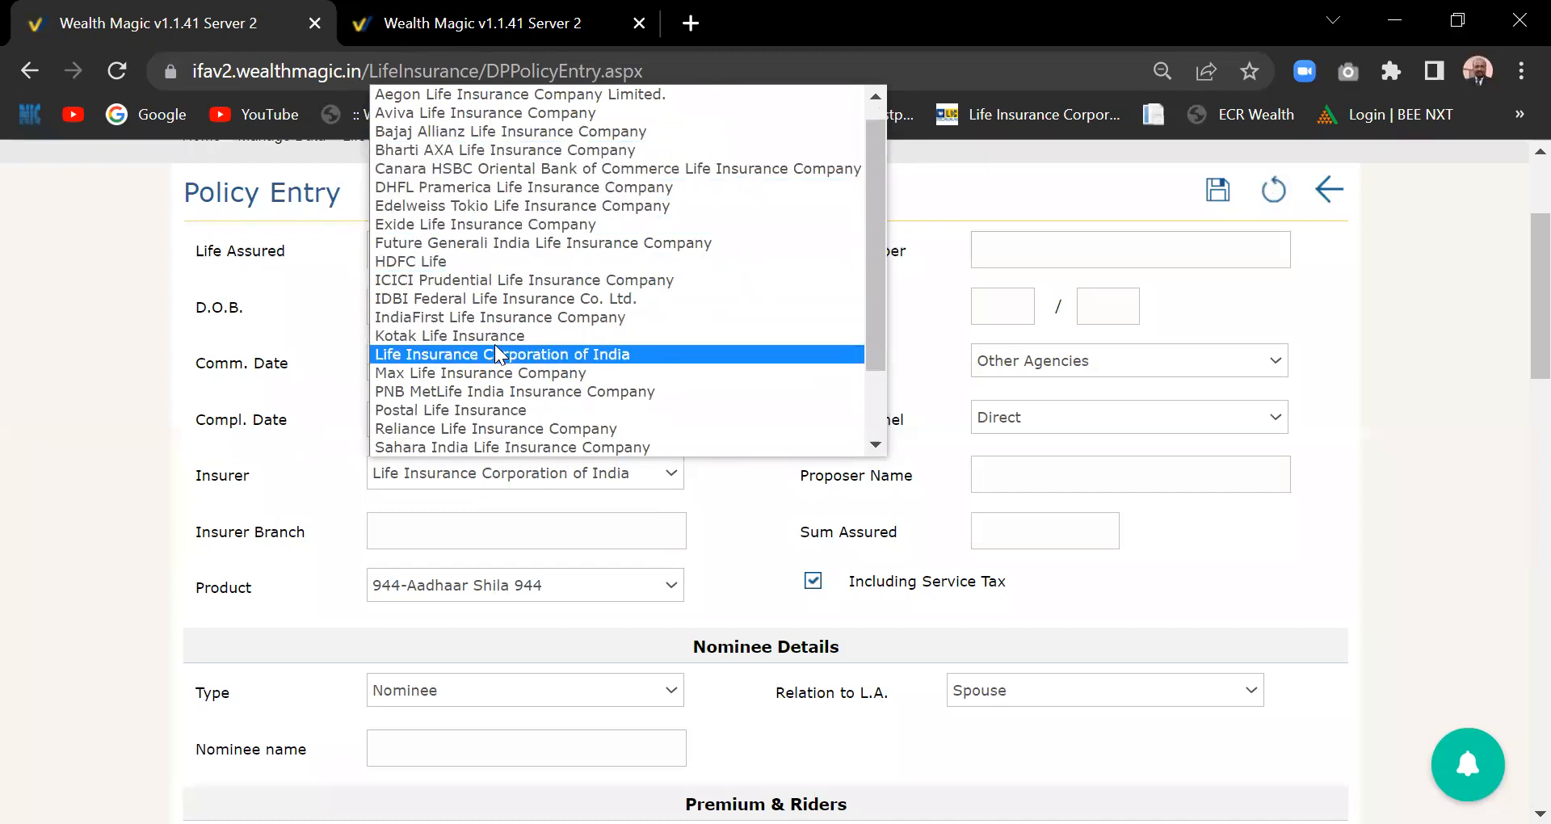
pyautogui.click(771, 476)
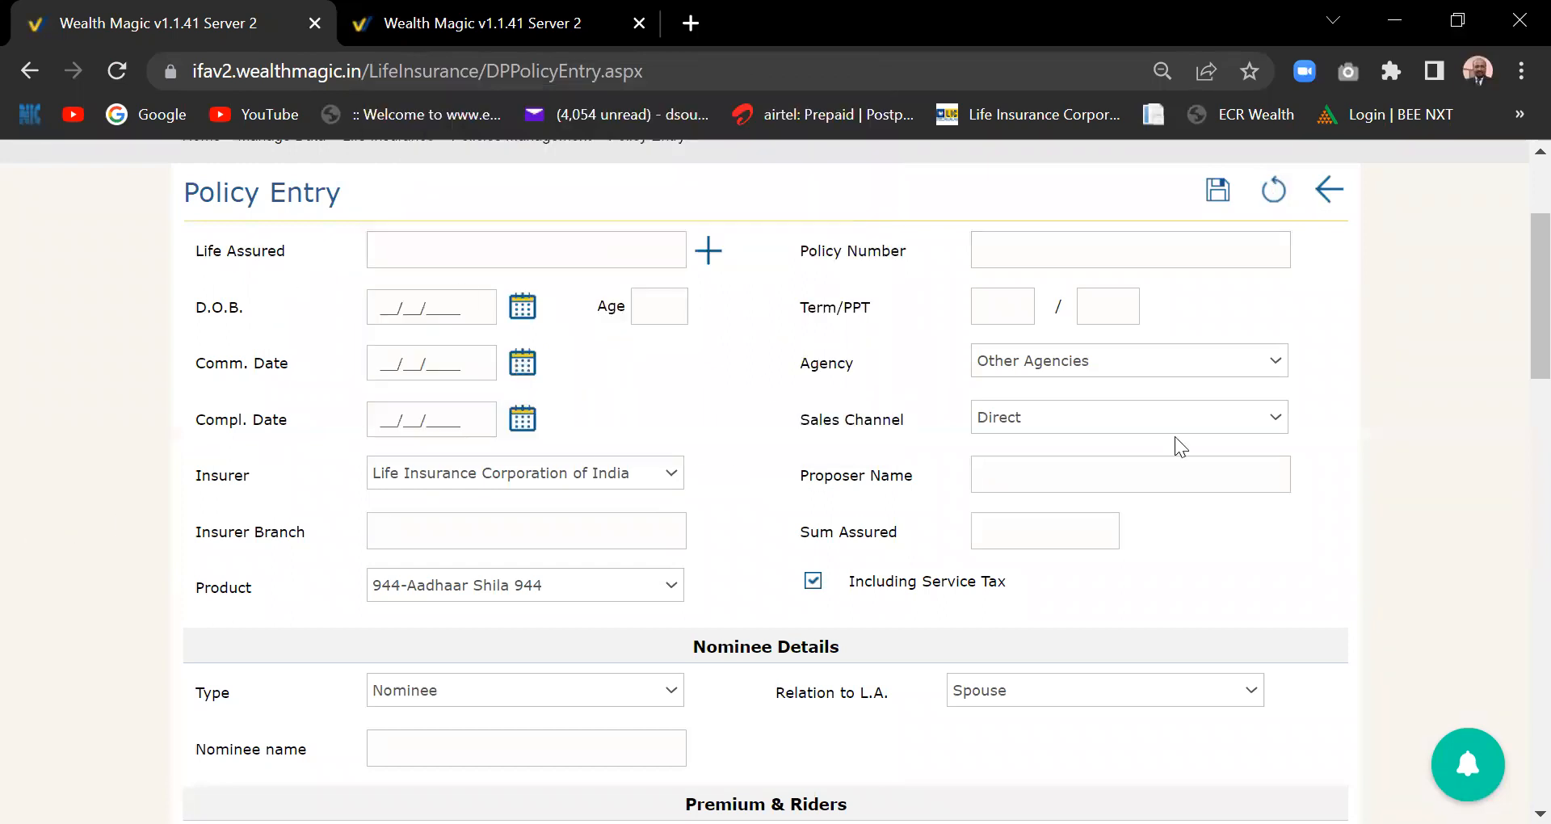
pyautogui.scroll(-3, 1515, 388)
pyautogui.scroll(-10, 1517, 440)
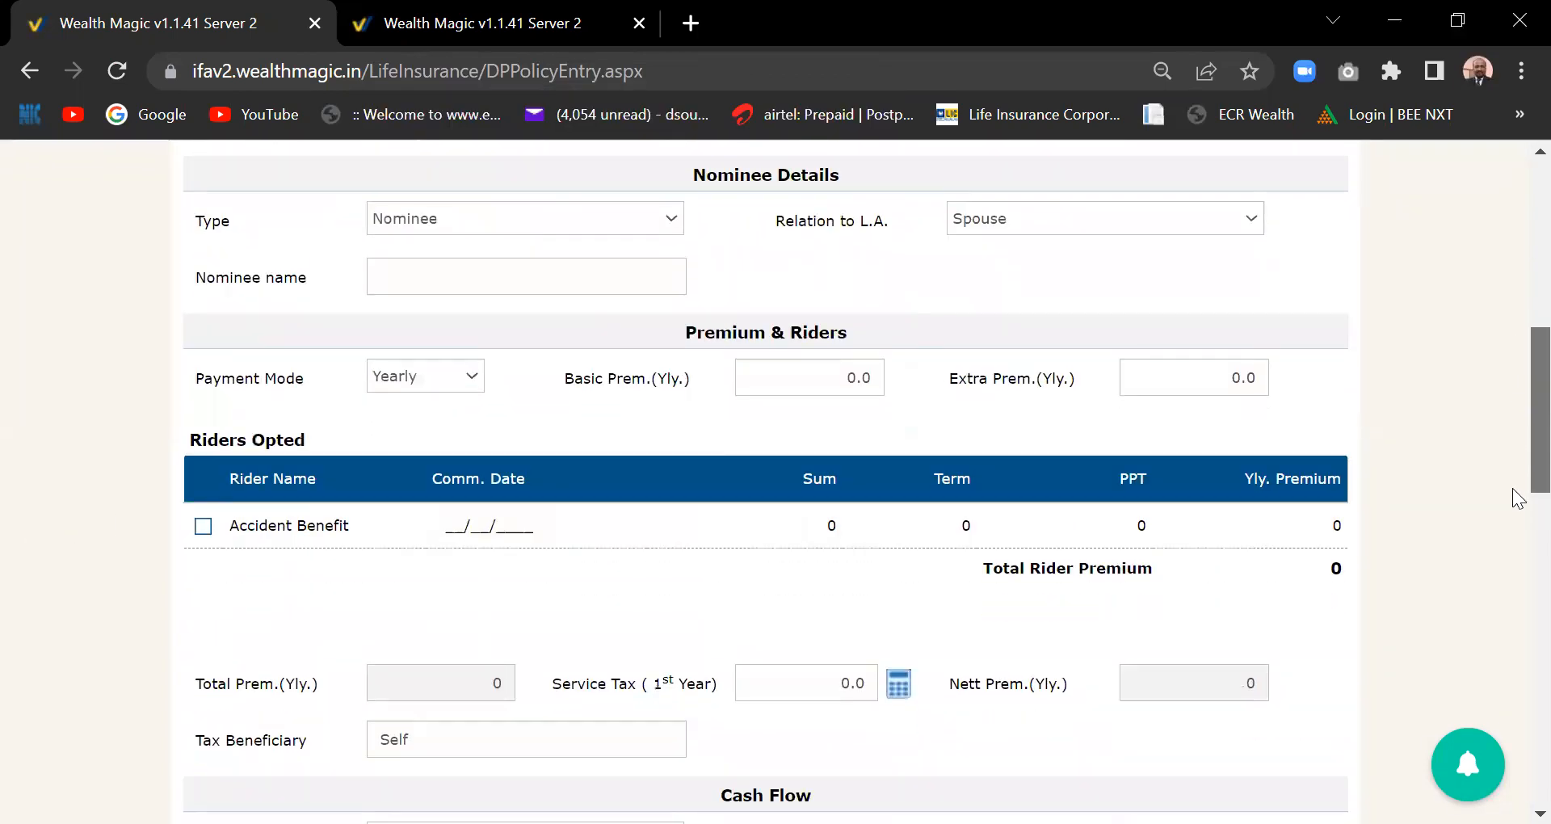
pyautogui.scroll(15, 1514, 429)
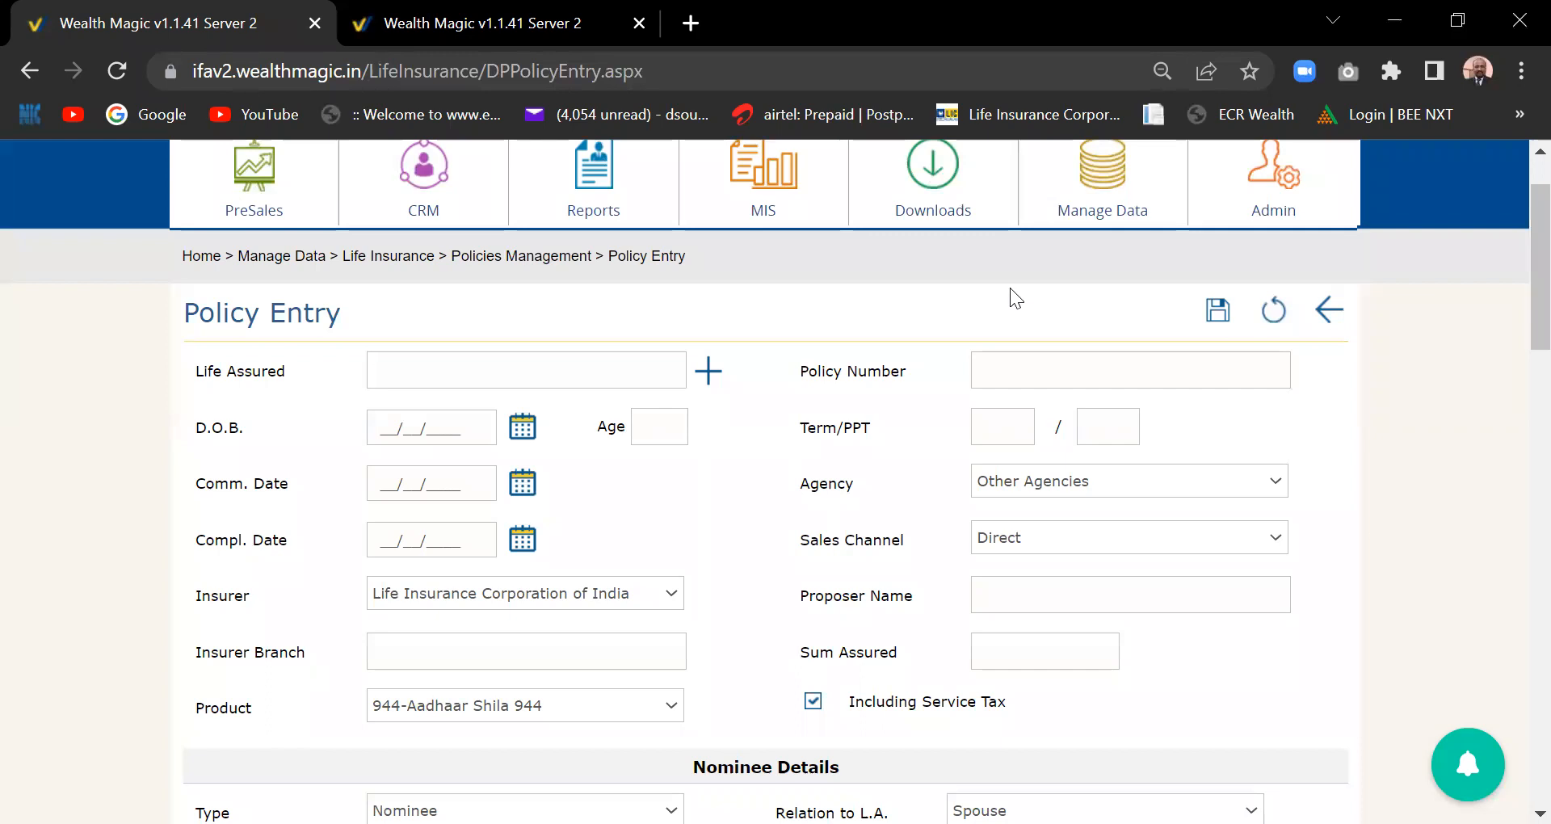
pyautogui.scroll(2, 1513, 313)
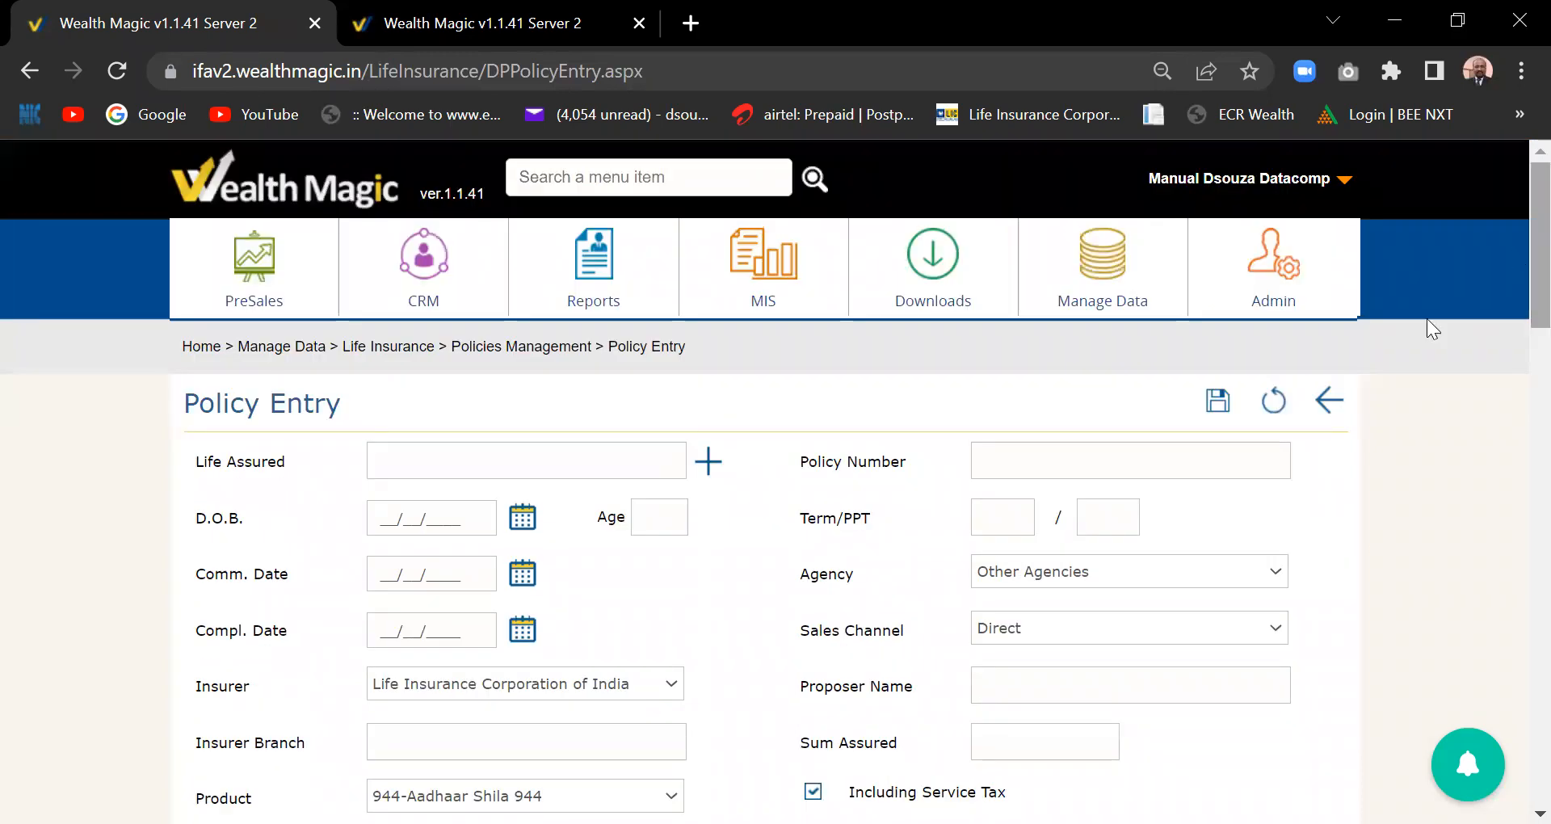
# - Go to Manage Data > Life Insurance > Import Data > Import Policies from Excel
pyautogui.click(1107, 269)
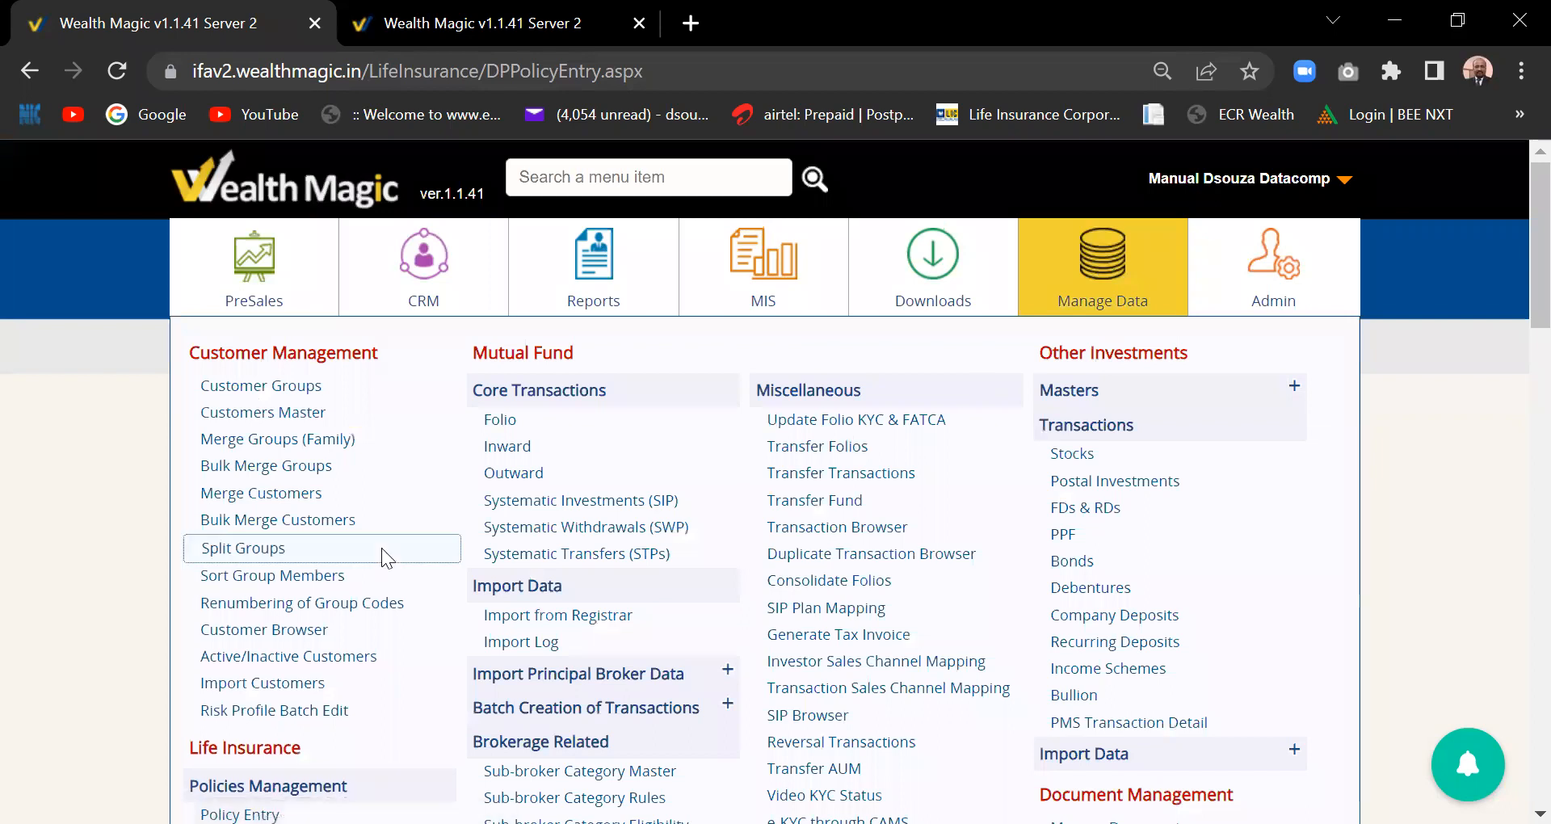
pyautogui.scroll(-2, 381, 548)
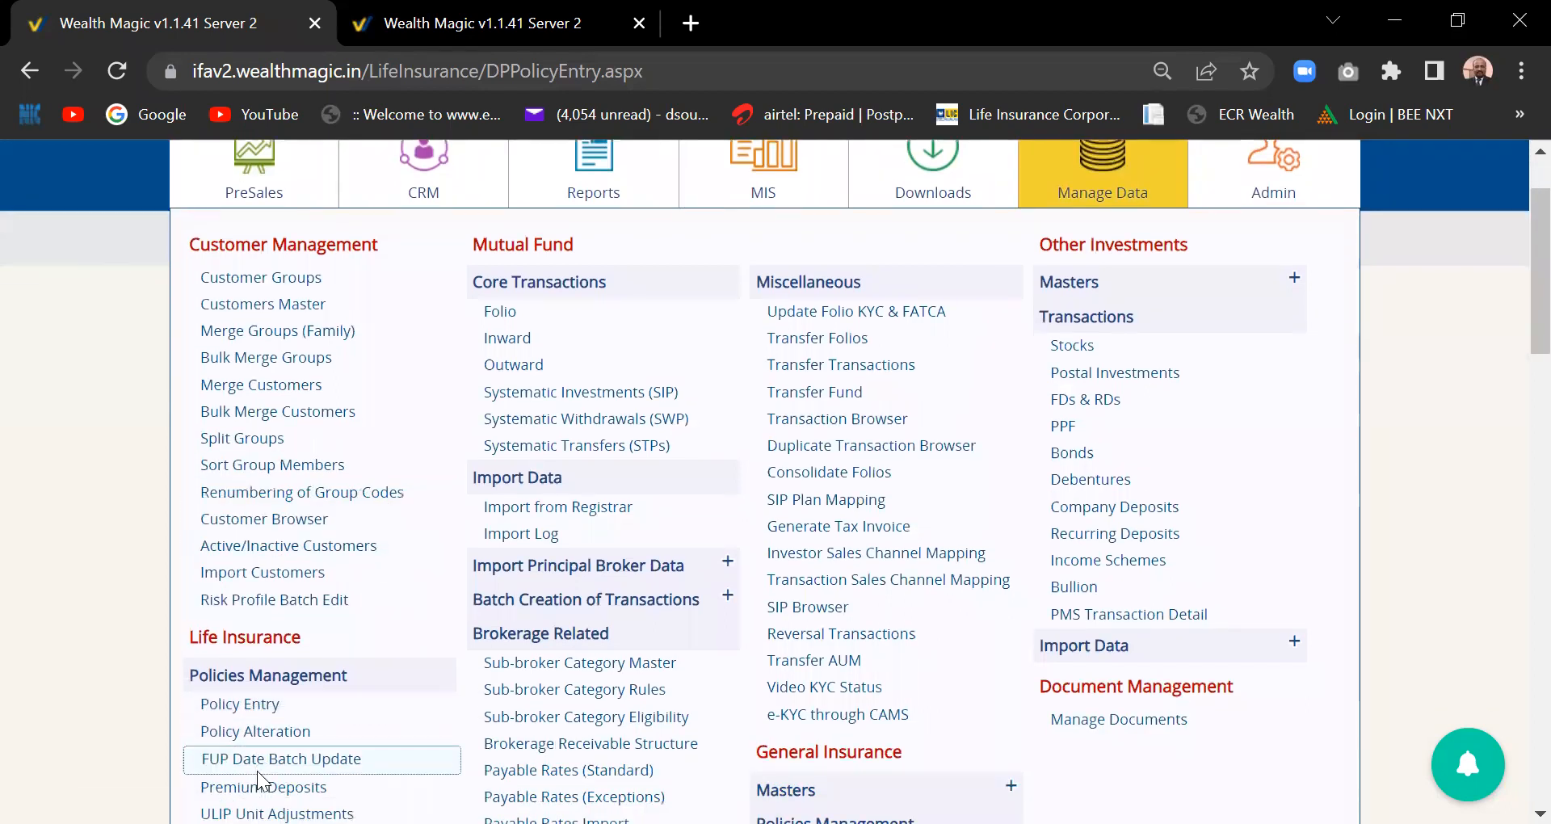
pyautogui.scroll(-2, 257, 770)
pyautogui.scroll(-2, 257, 771)
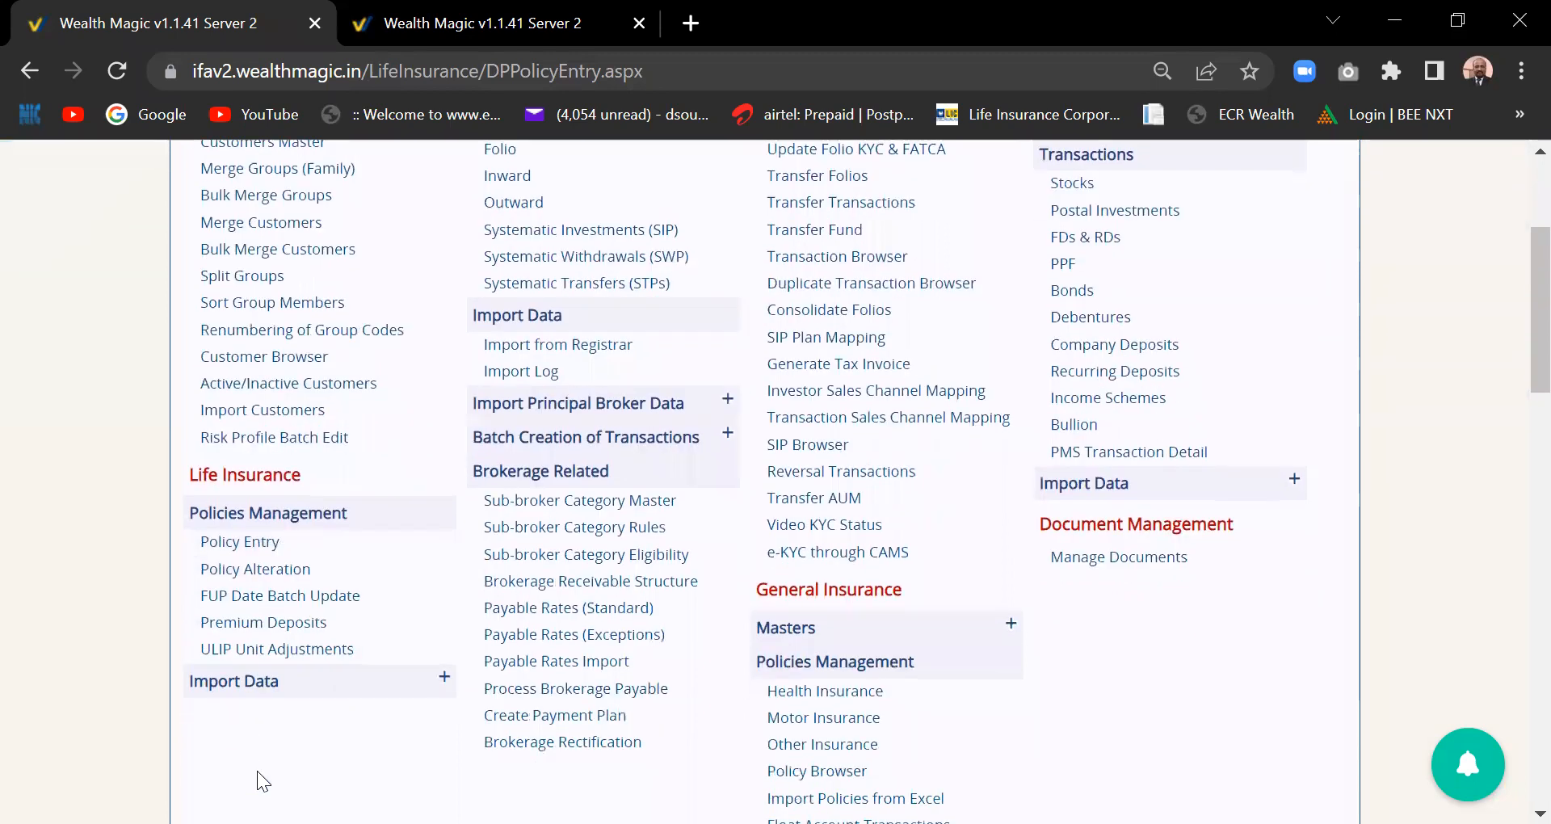
pyautogui.click(433, 678)
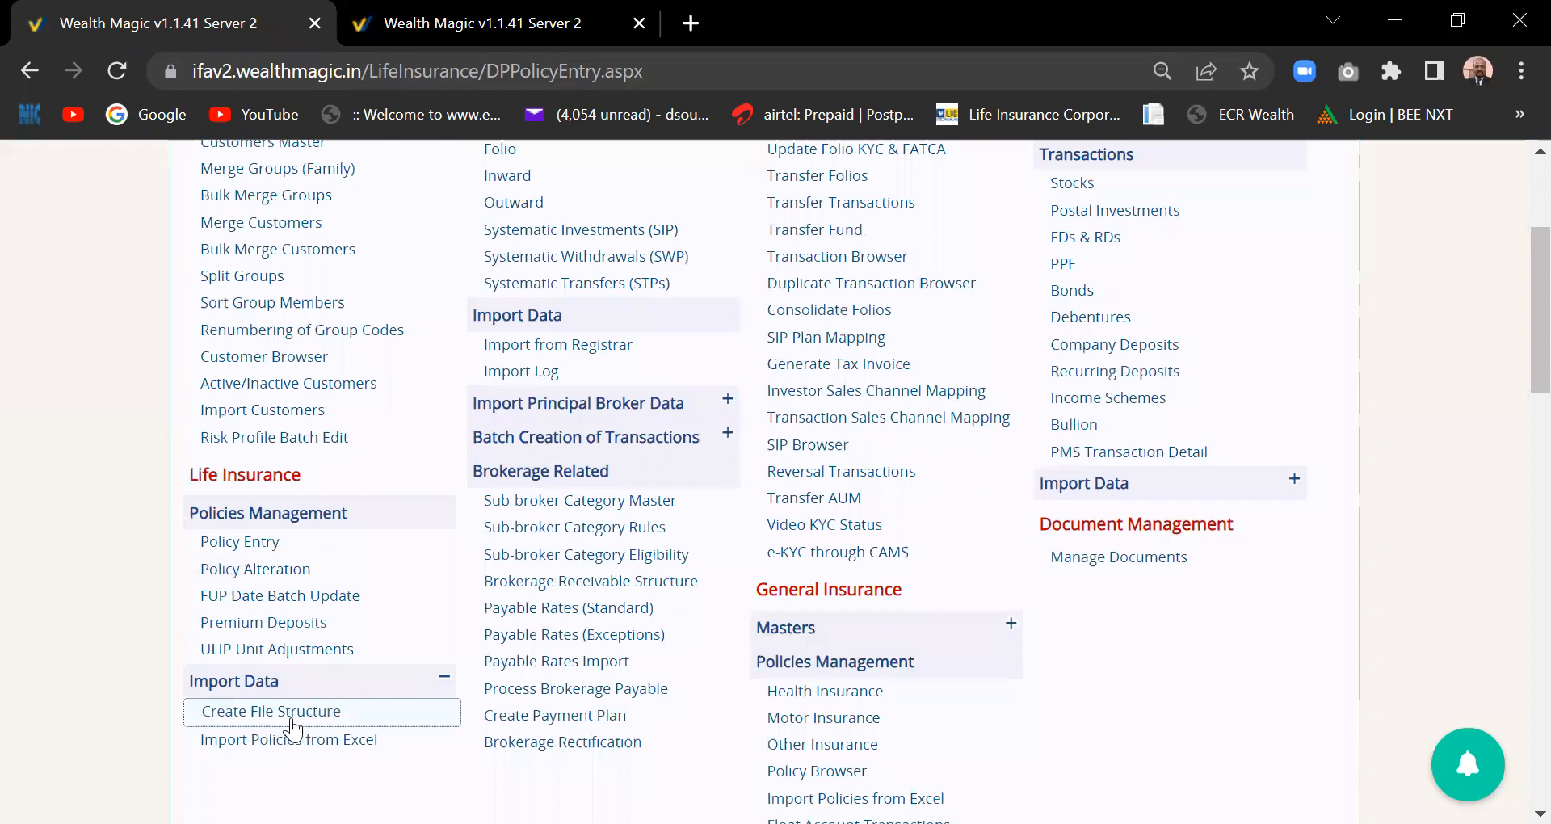
pyautogui.click(308, 740)
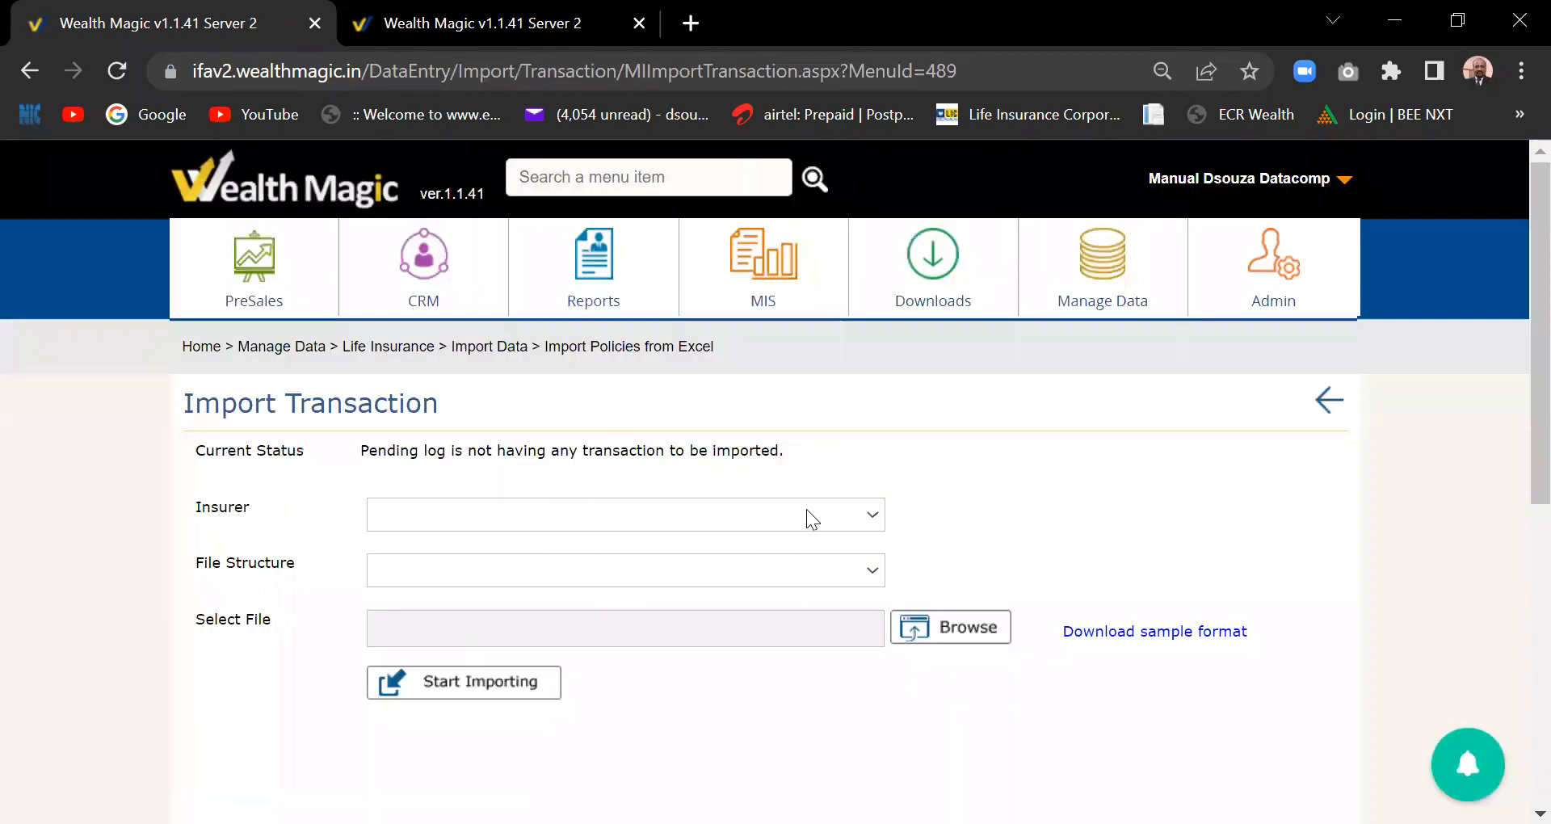
# - Choose Aditya Birla Sun Life Insurance Company Limited as insurer with the Default file structure
pyautogui.click(864, 514)
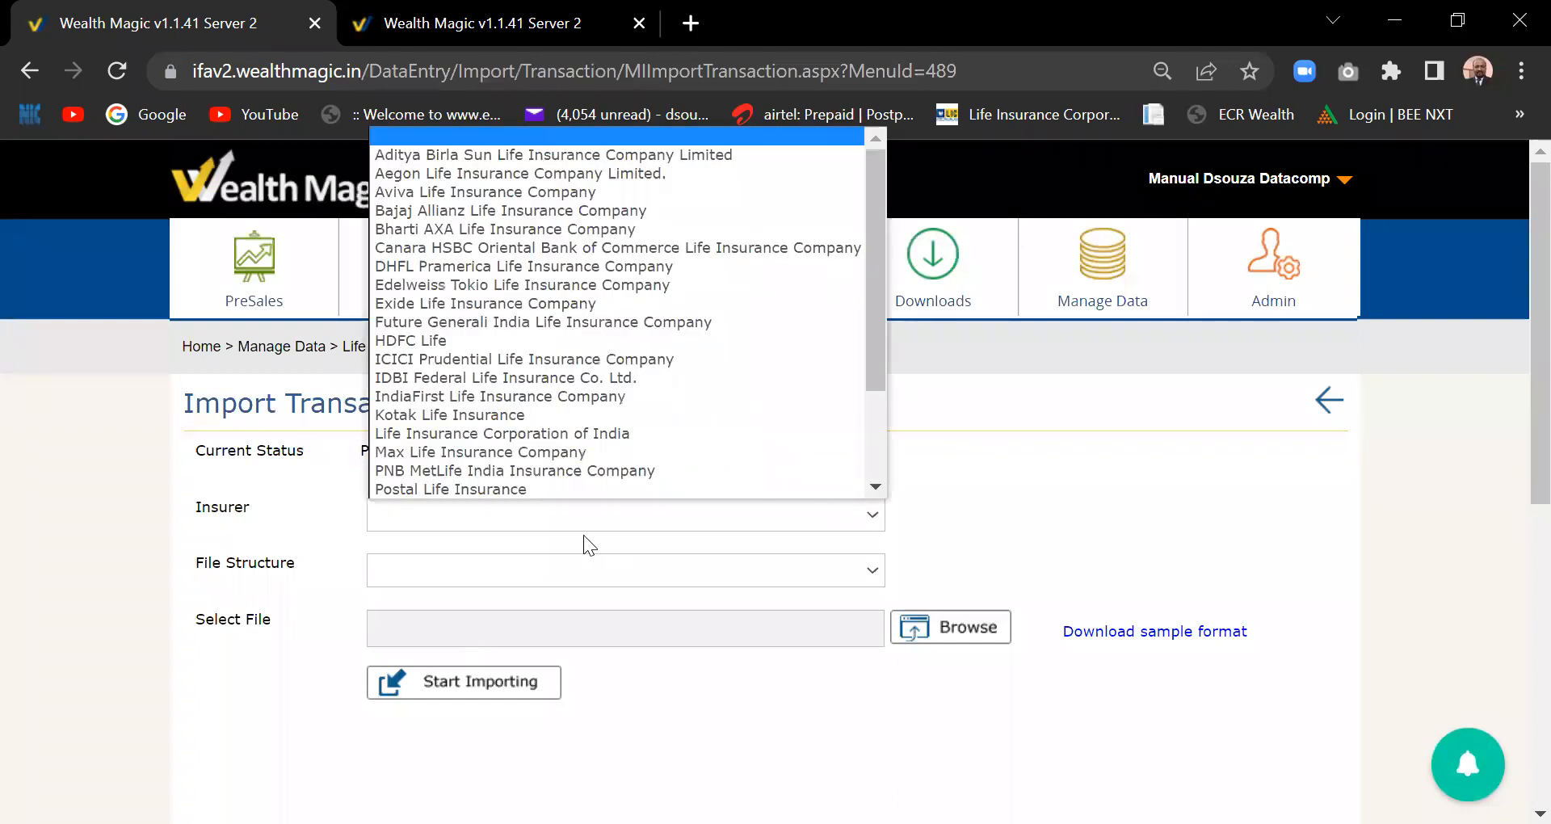
pyautogui.click(553, 155)
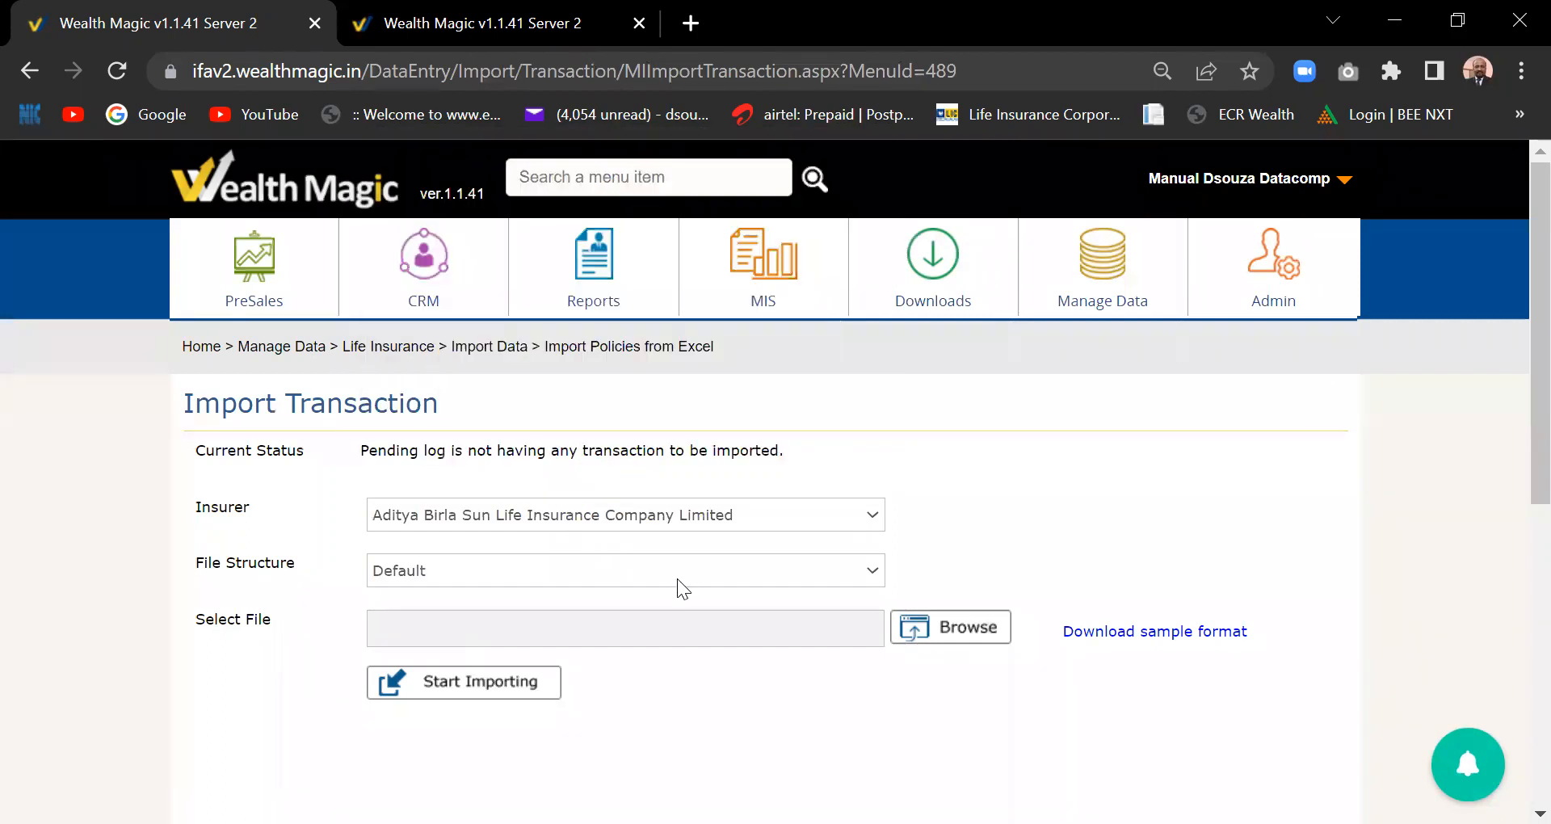
pyautogui.click(747, 564)
pyautogui.click(748, 592)
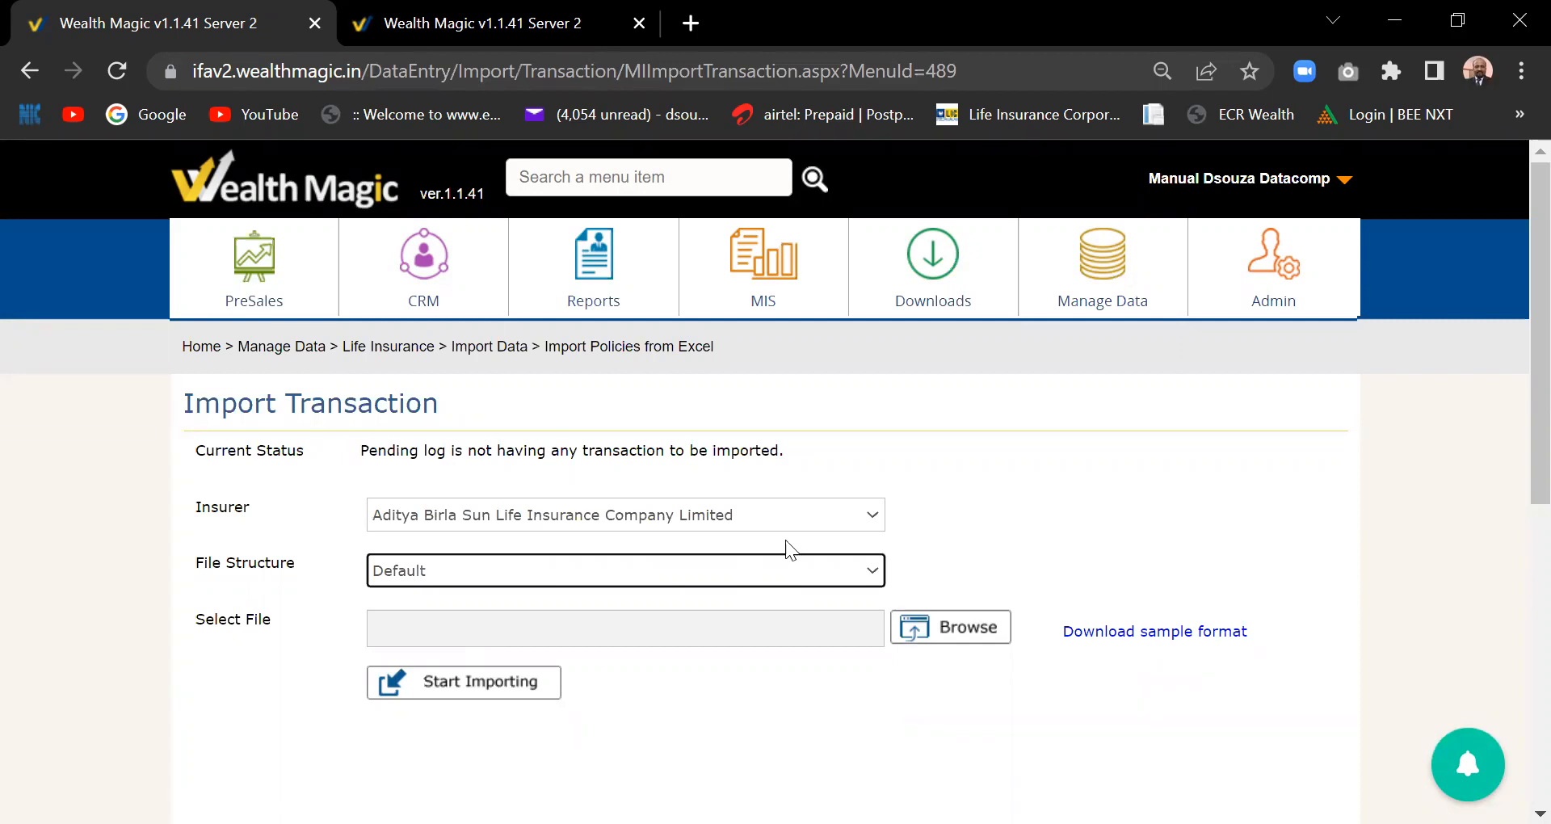
# - Scroll back to the top and reopen the Manage Data mega-menu
pyautogui.click(1118, 279)
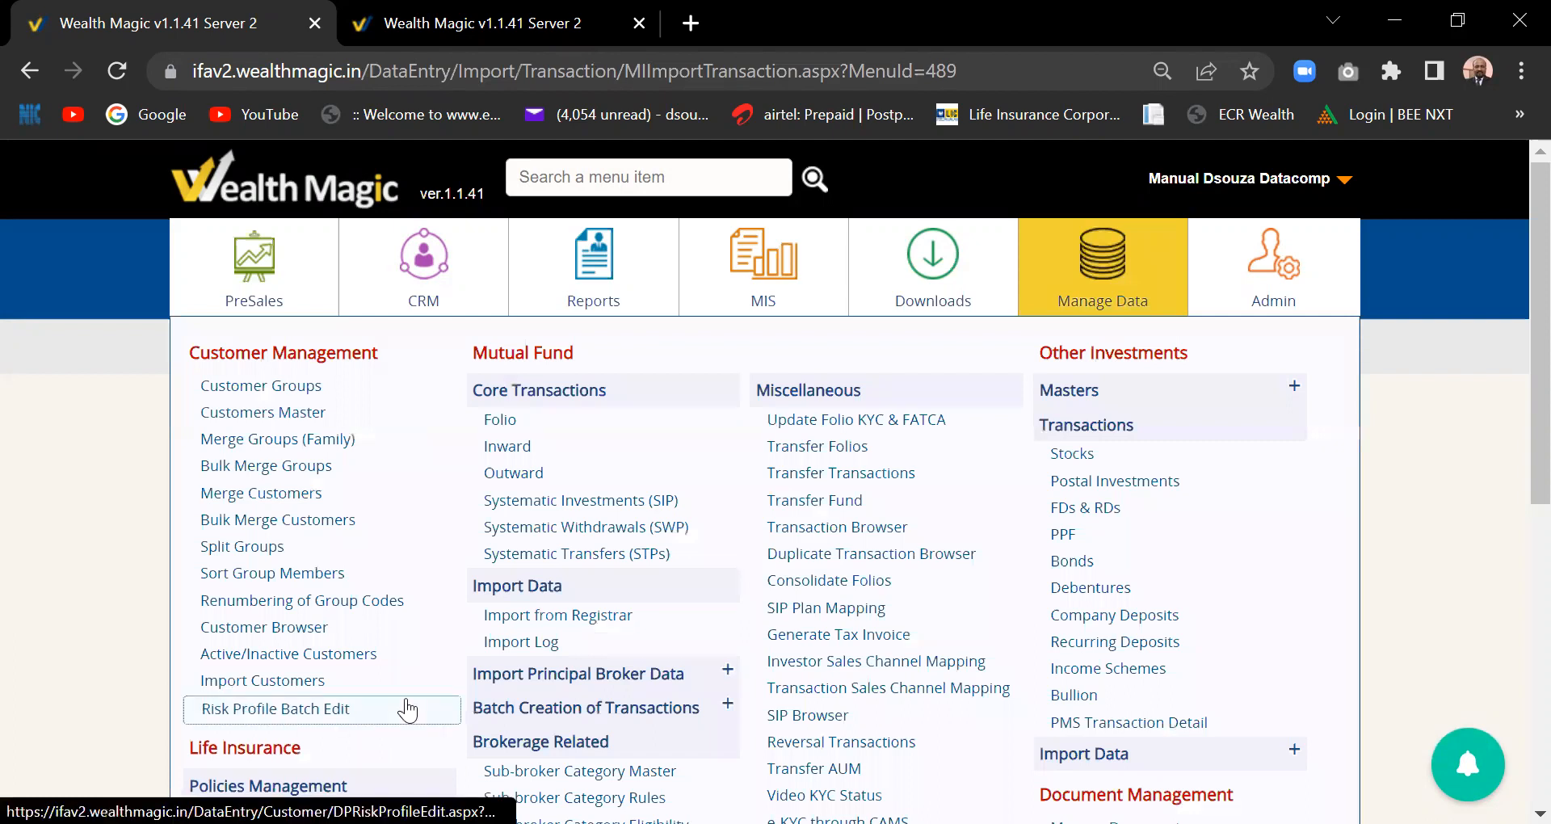
pyautogui.scroll(-2, 1516, 396)
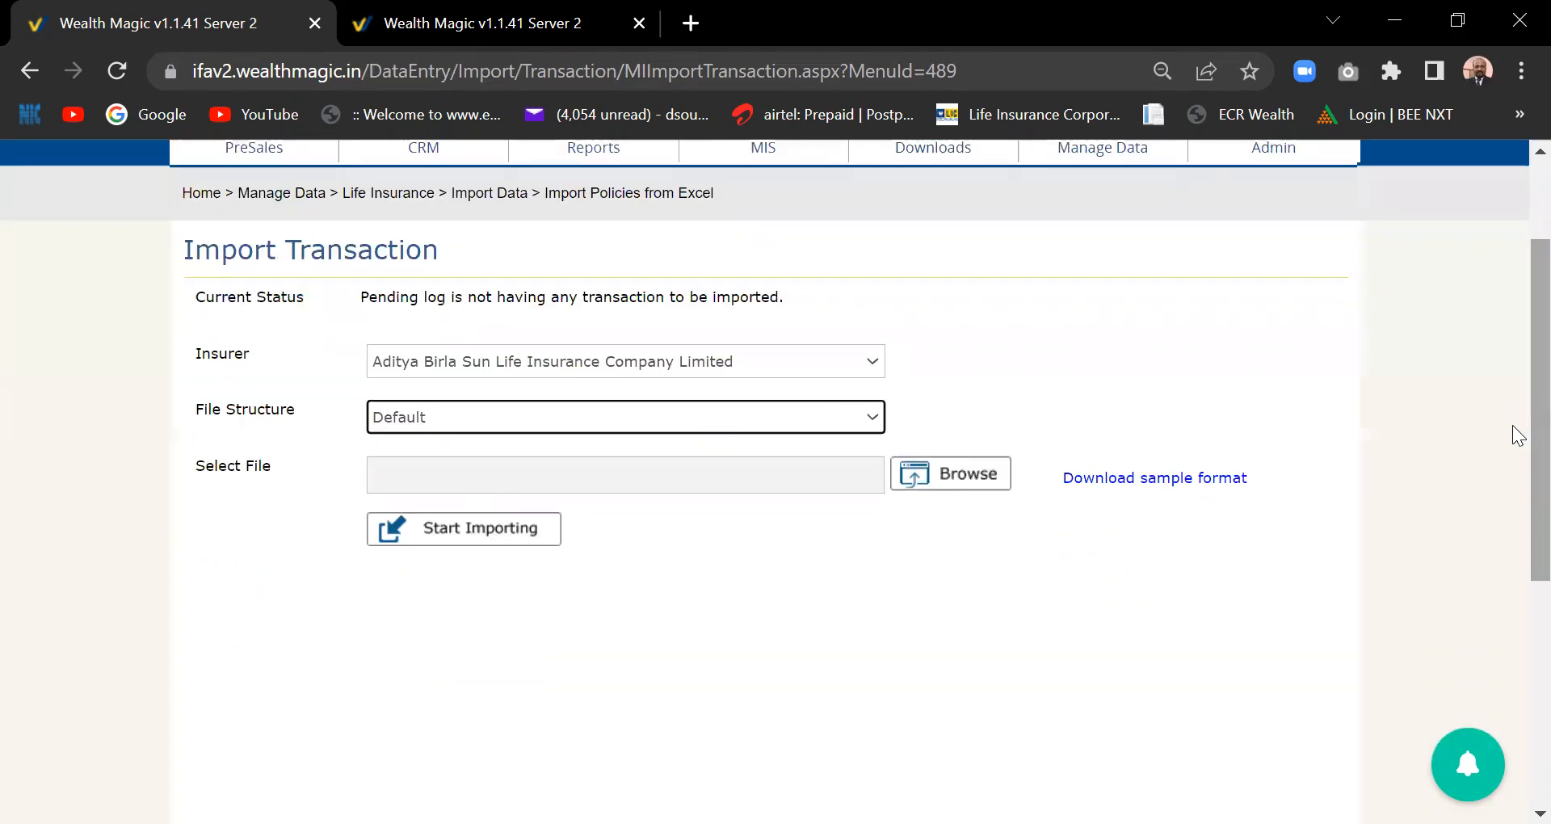
pyautogui.click(1073, 154)
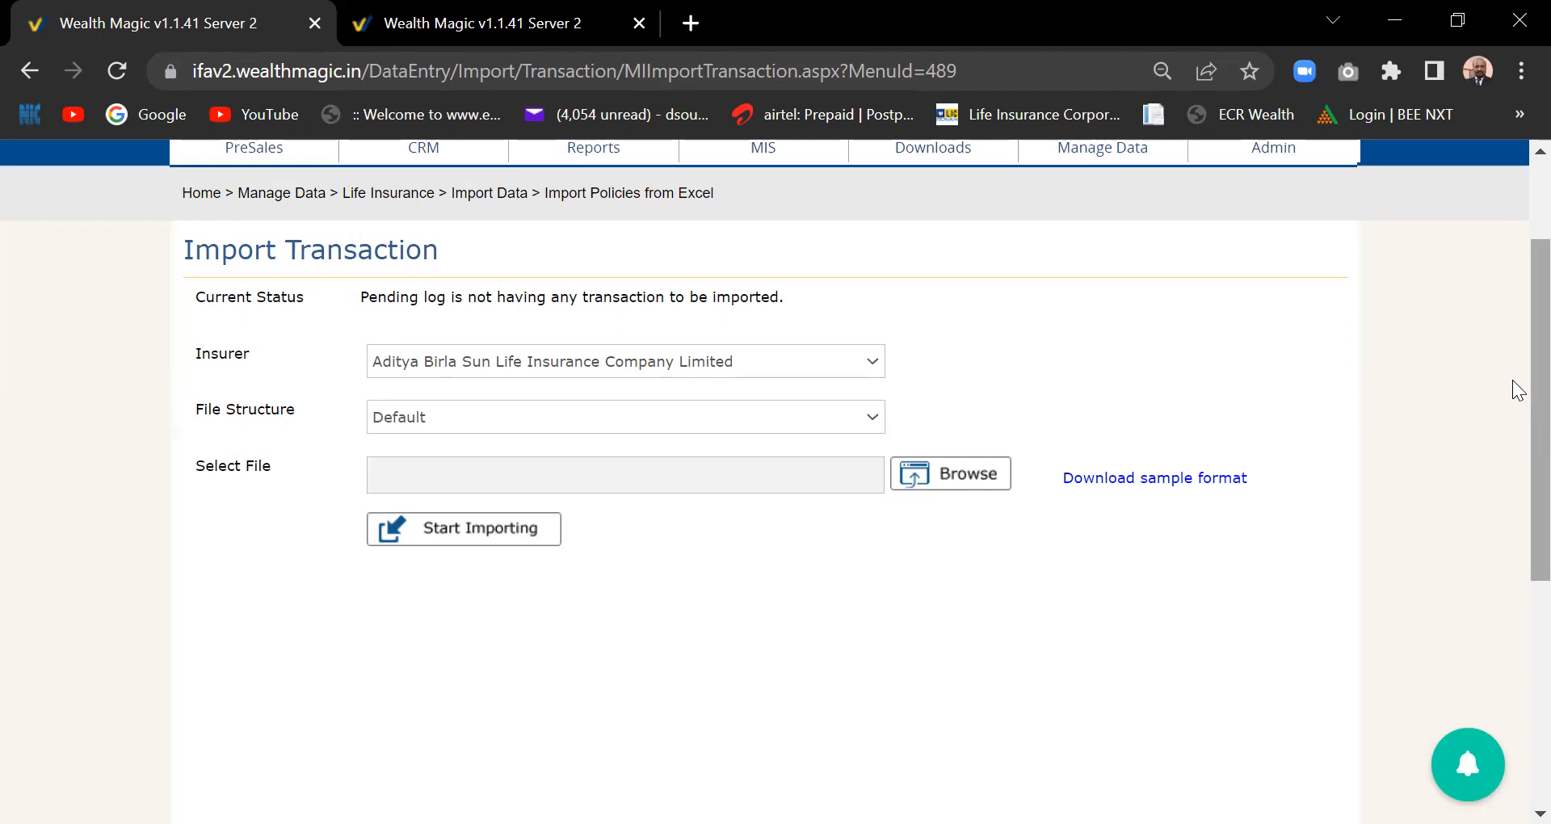
pyautogui.moveTo(1531, 381); pyautogui.dragTo(1514, 198)
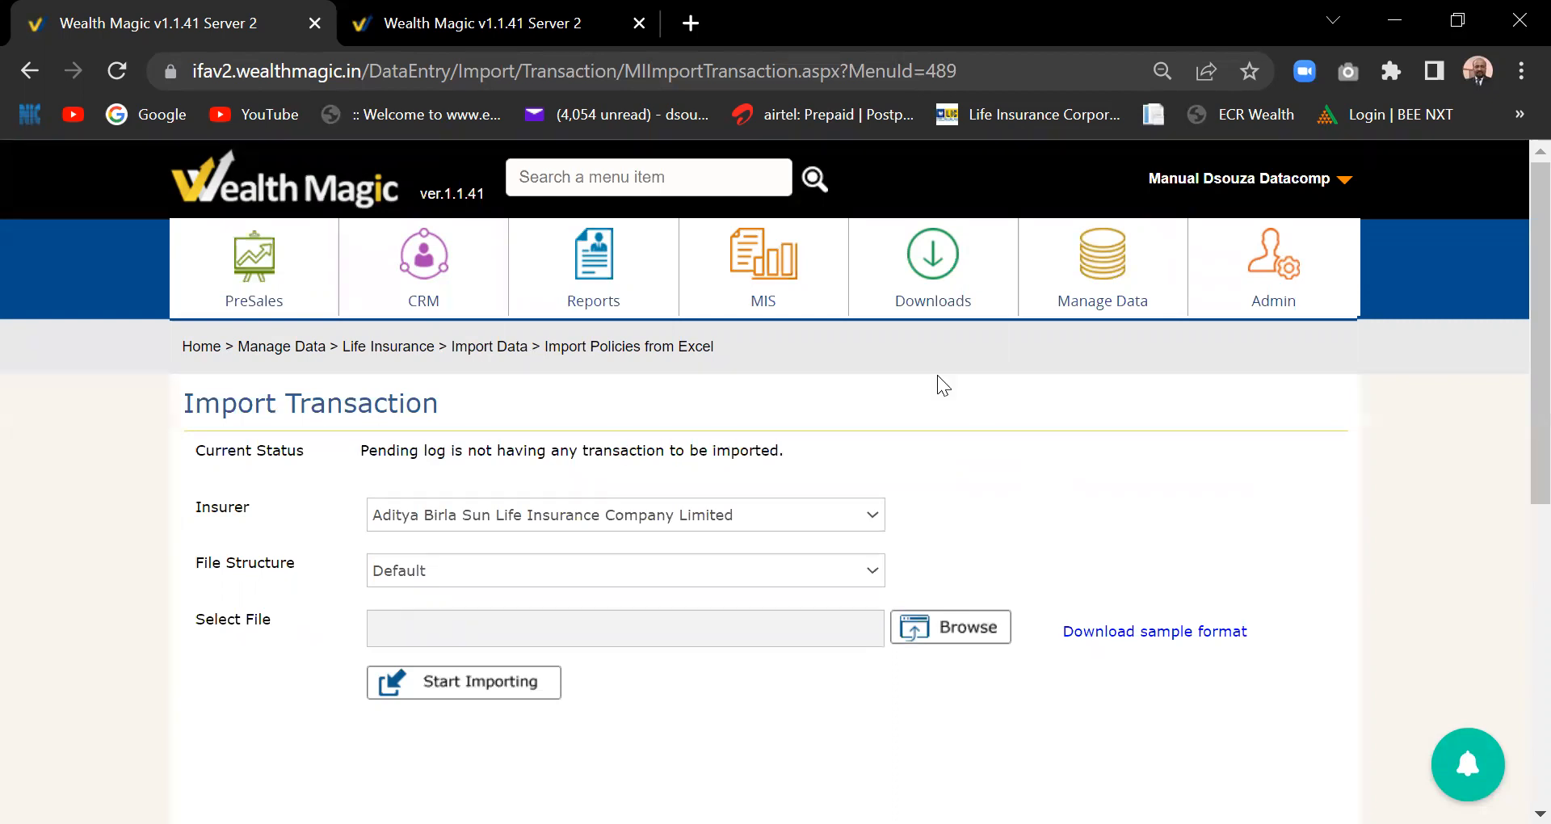
pyautogui.click(1095, 307)
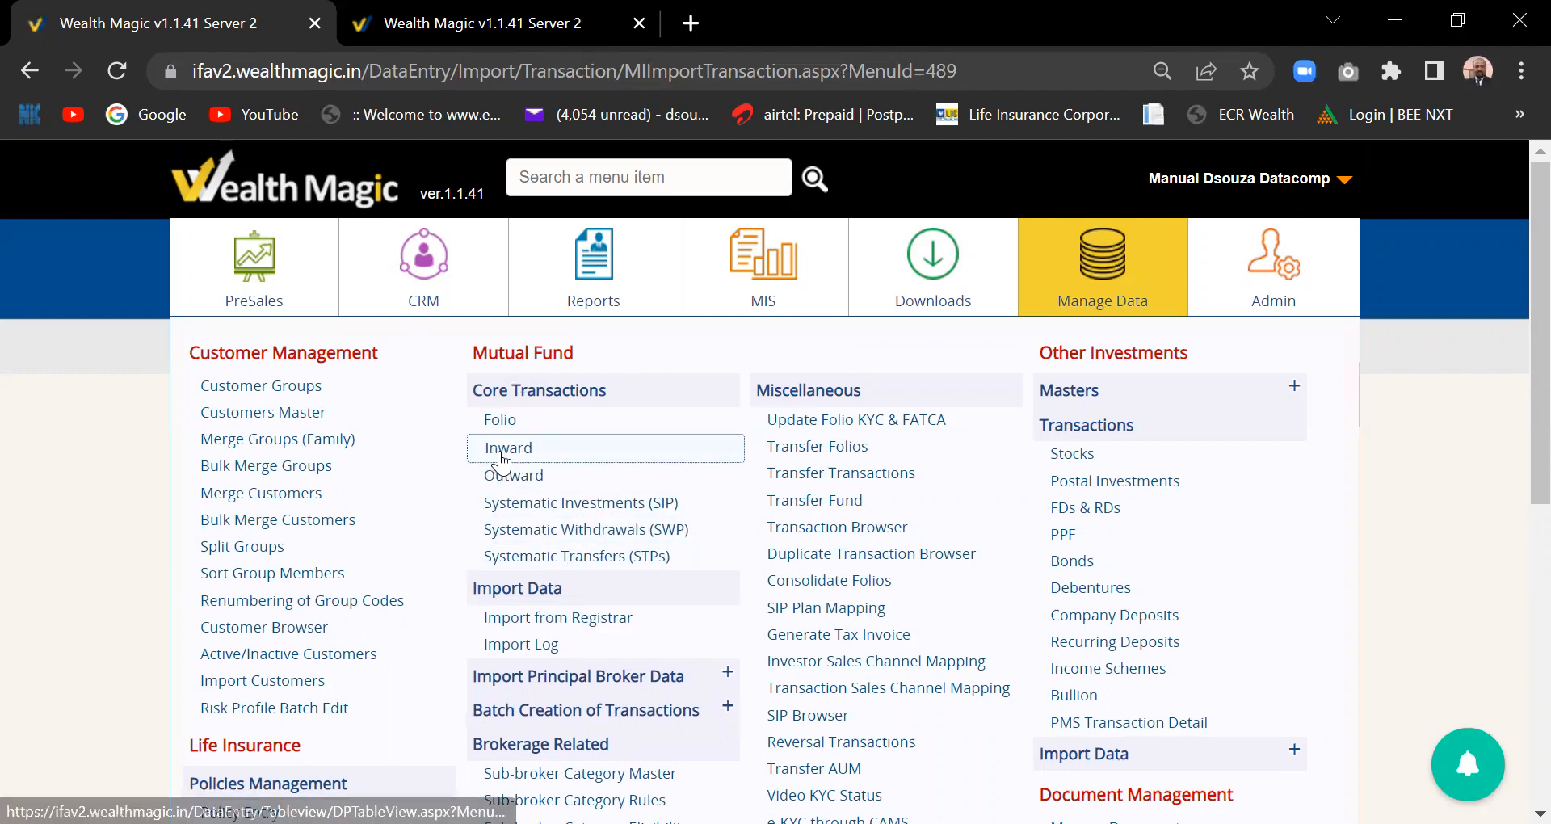
# - Open the List of SIPs and the first investor's UTI Dividend Yield 1000 monthly SIP record
pyautogui.click(593, 517)
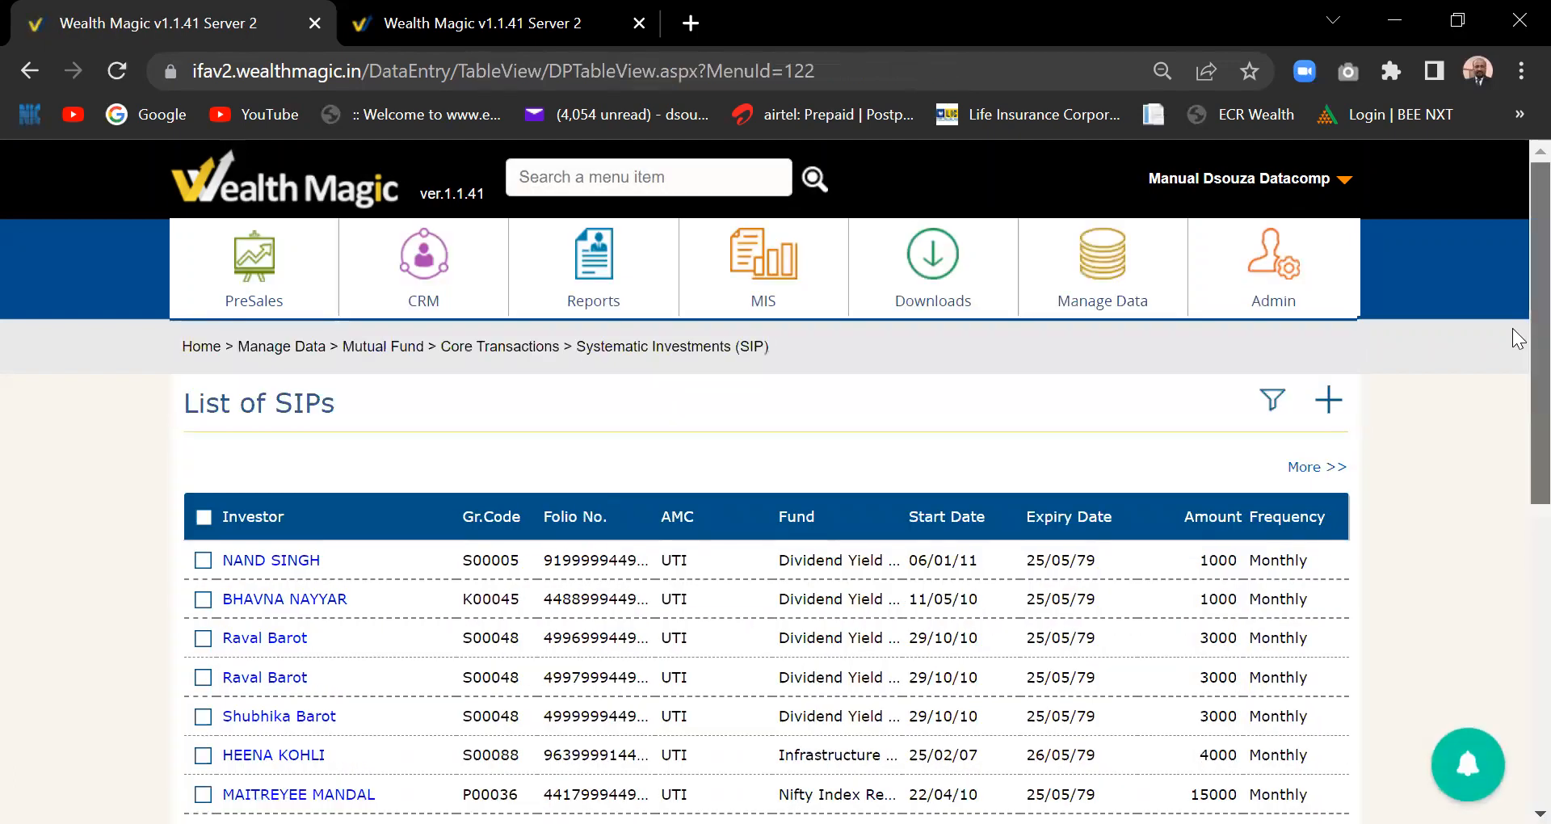
pyautogui.scroll(-1, 236, 427)
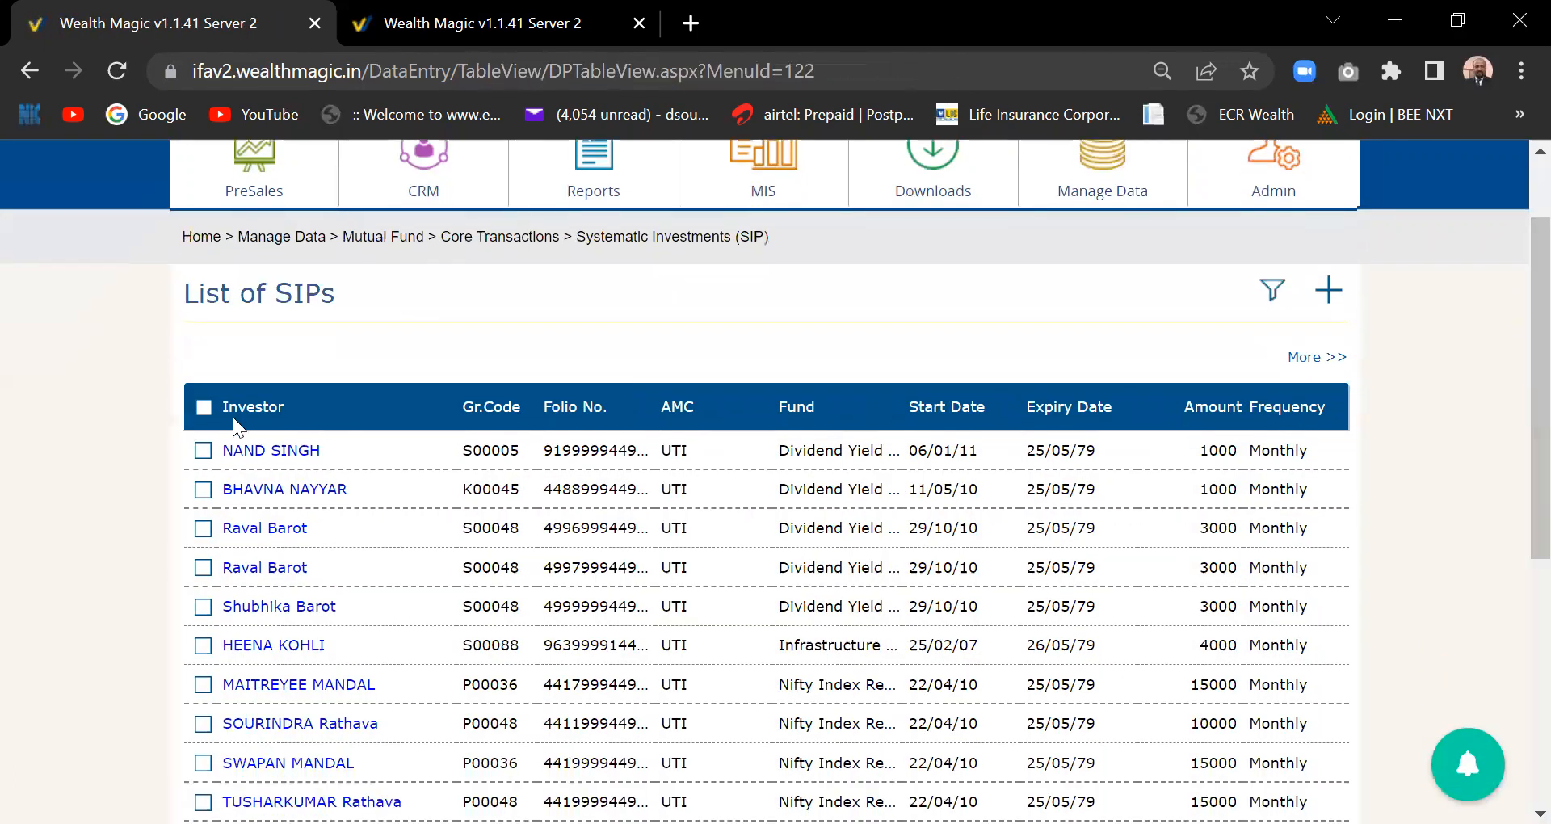
pyautogui.click(263, 454)
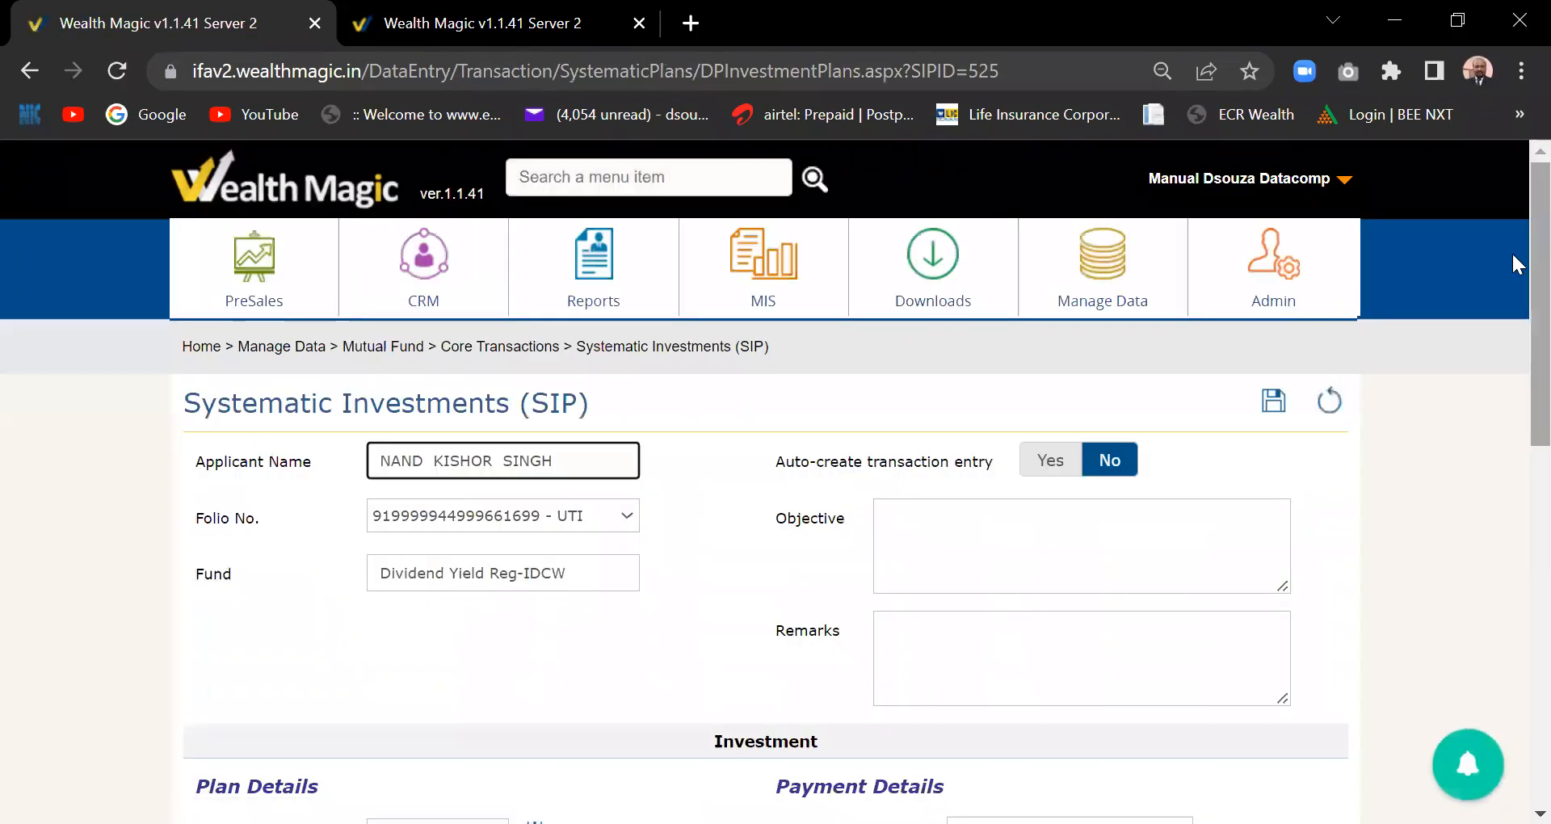
pyautogui.scroll(-2, 1519, 345)
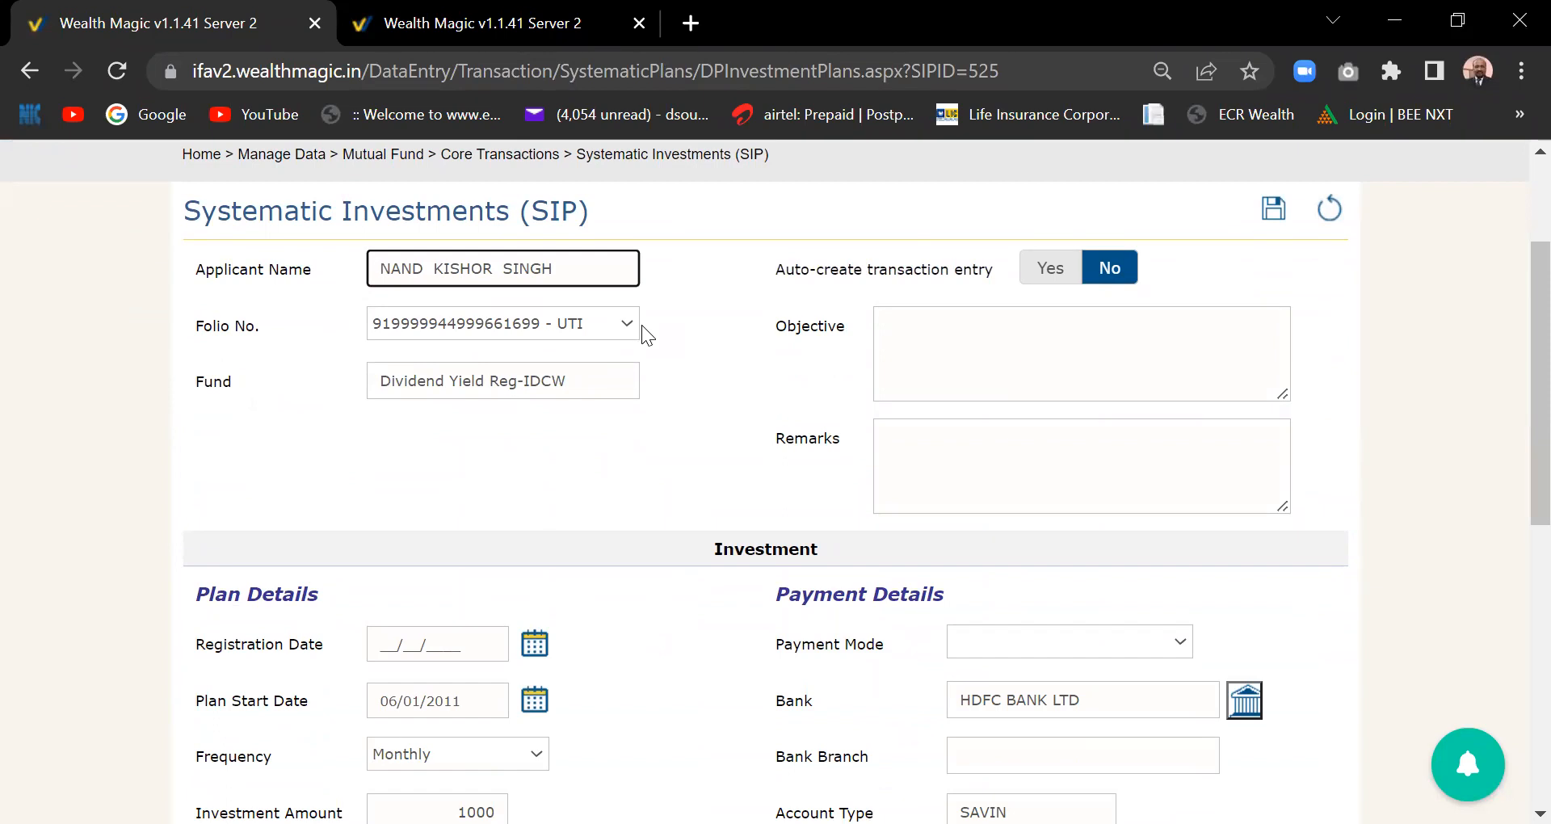
pyautogui.moveTo(1519, 390); pyautogui.dragTo(1513, 263)
pyautogui.click(801, 395)
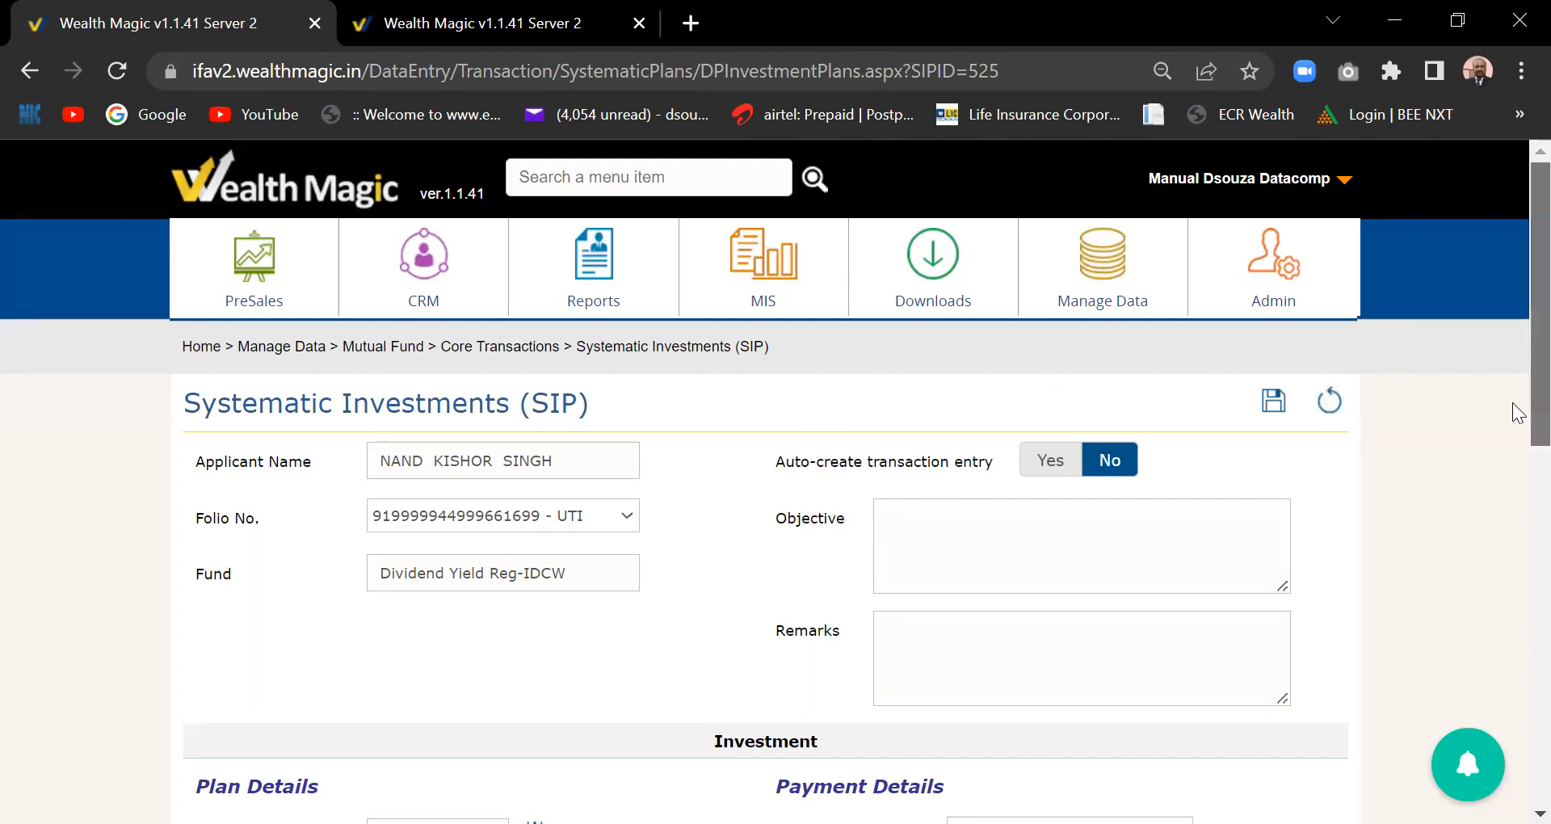
pyautogui.click(1101, 294)
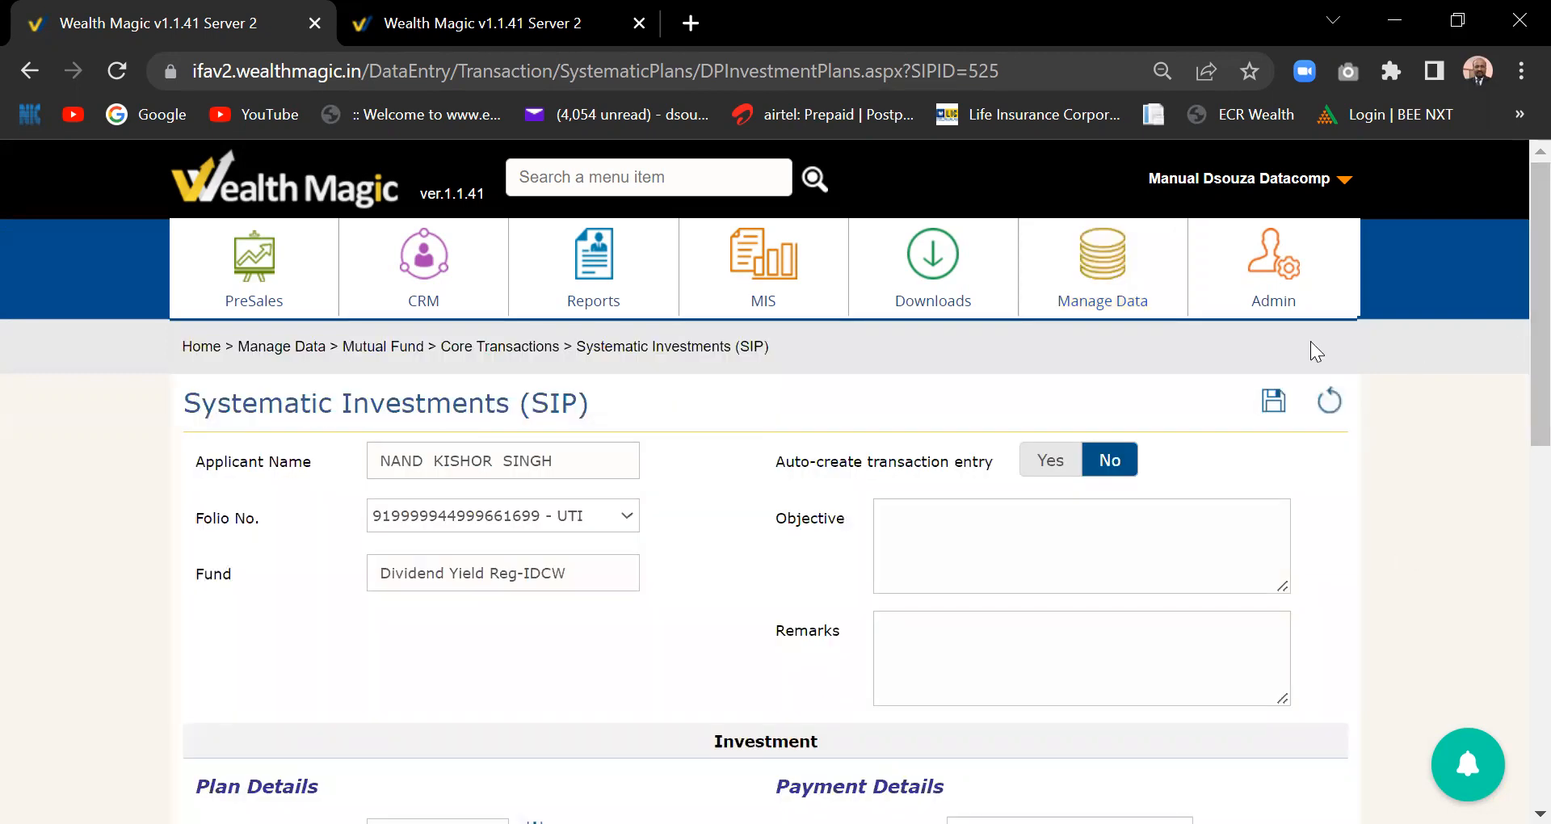
pyautogui.moveTo(1123, 301)
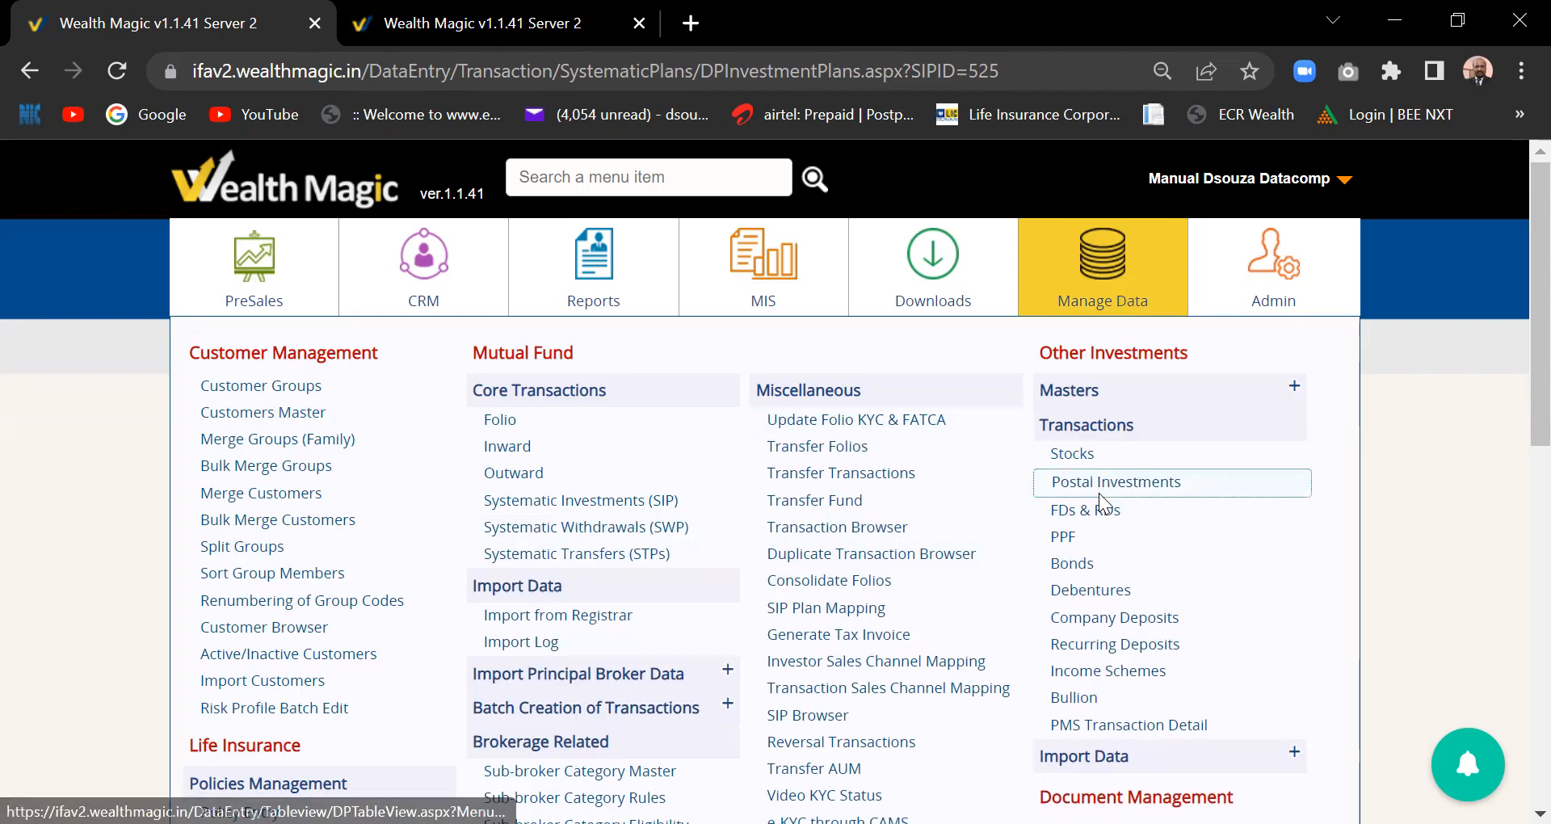
pyautogui.scroll(-2, 1098, 493)
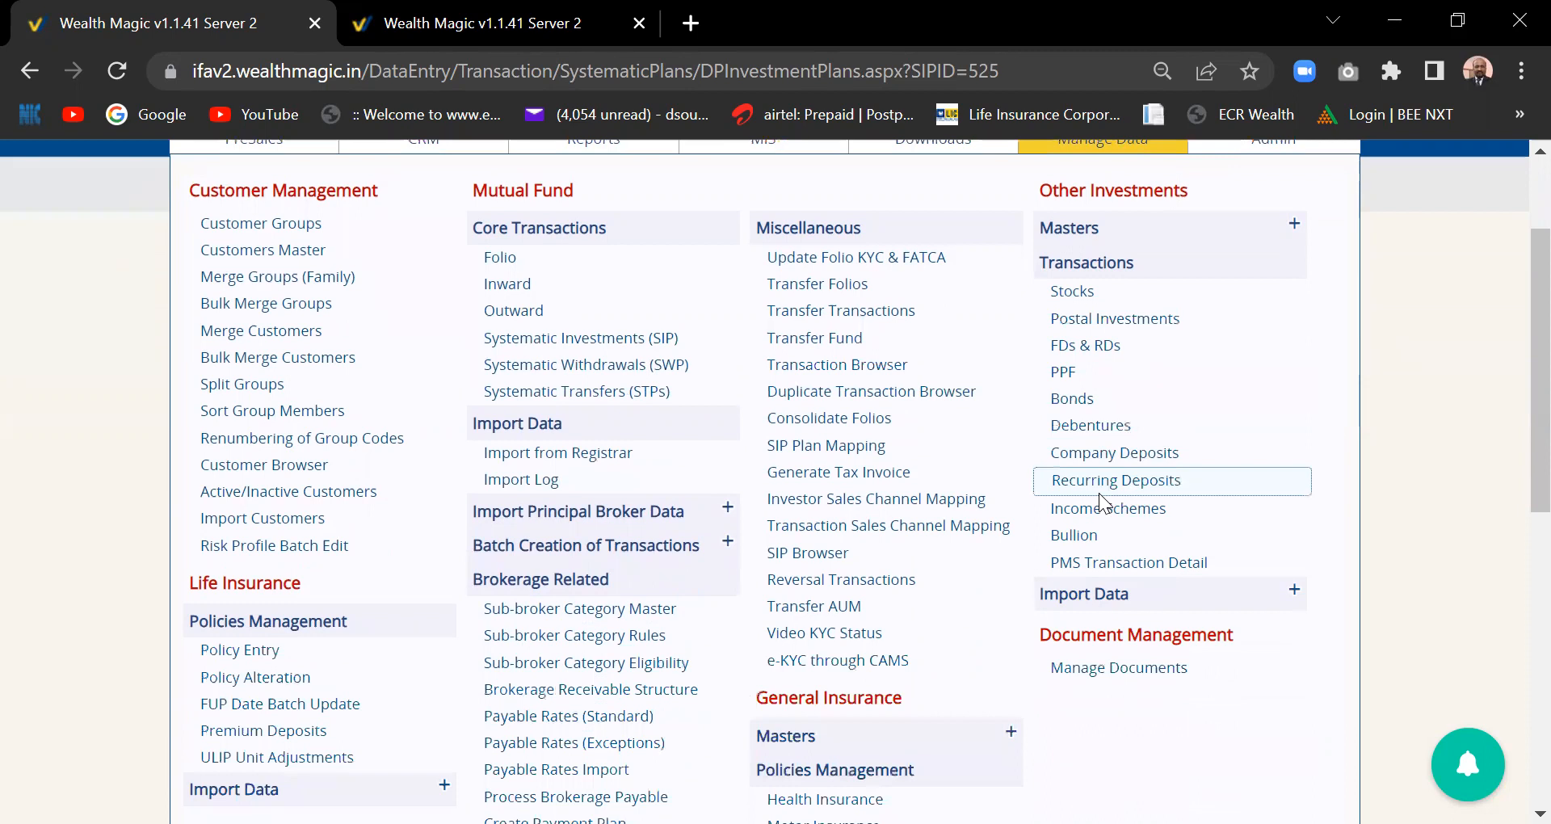
pyautogui.click(1293, 590)
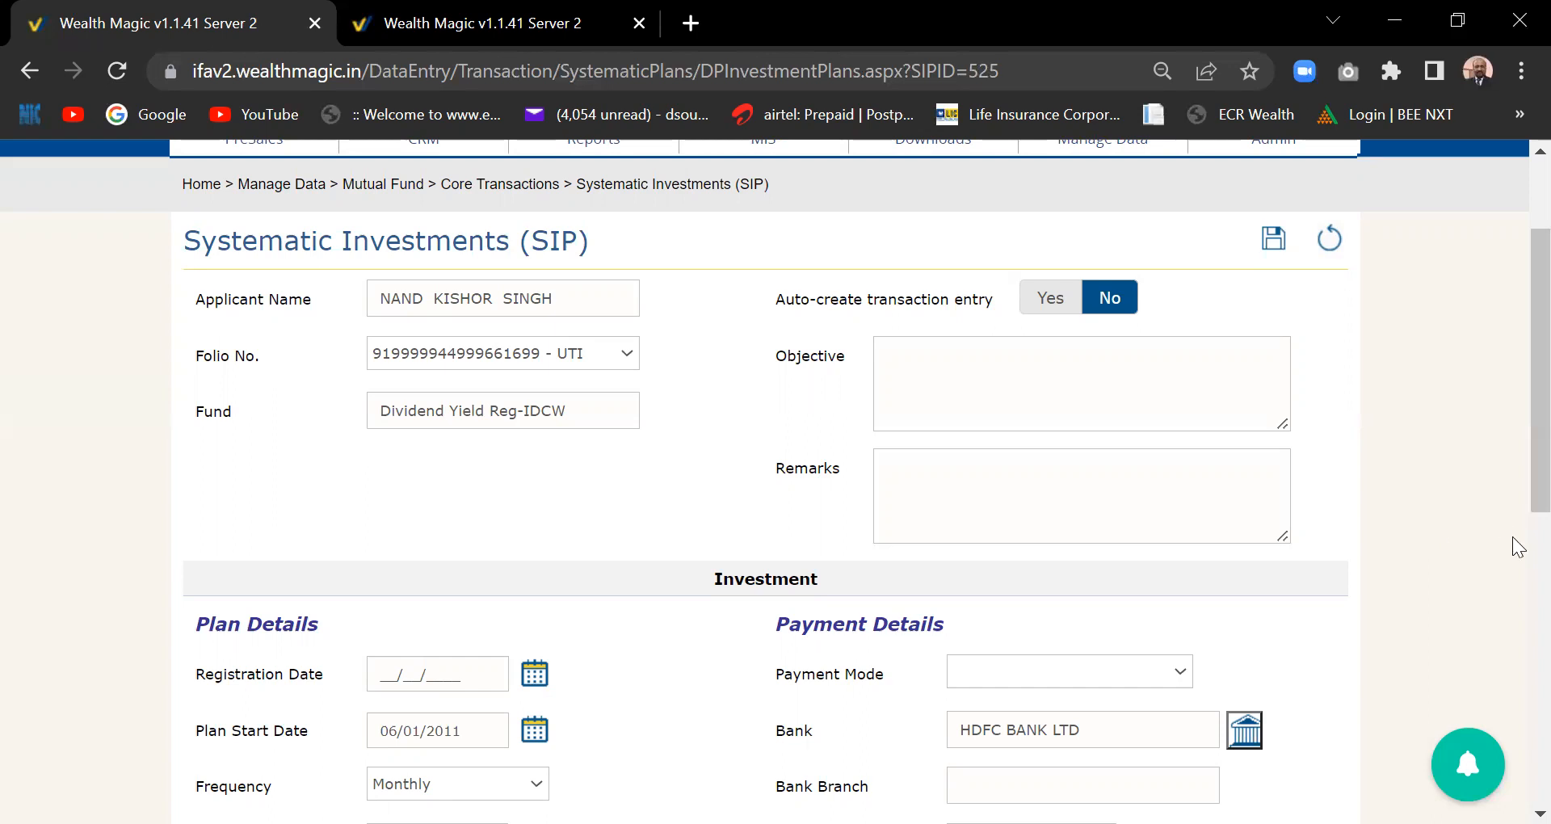
# - Scroll to the top of the SIP record and open the Manage Data mega-menu
pyautogui.scroll(1, 1518, 493)
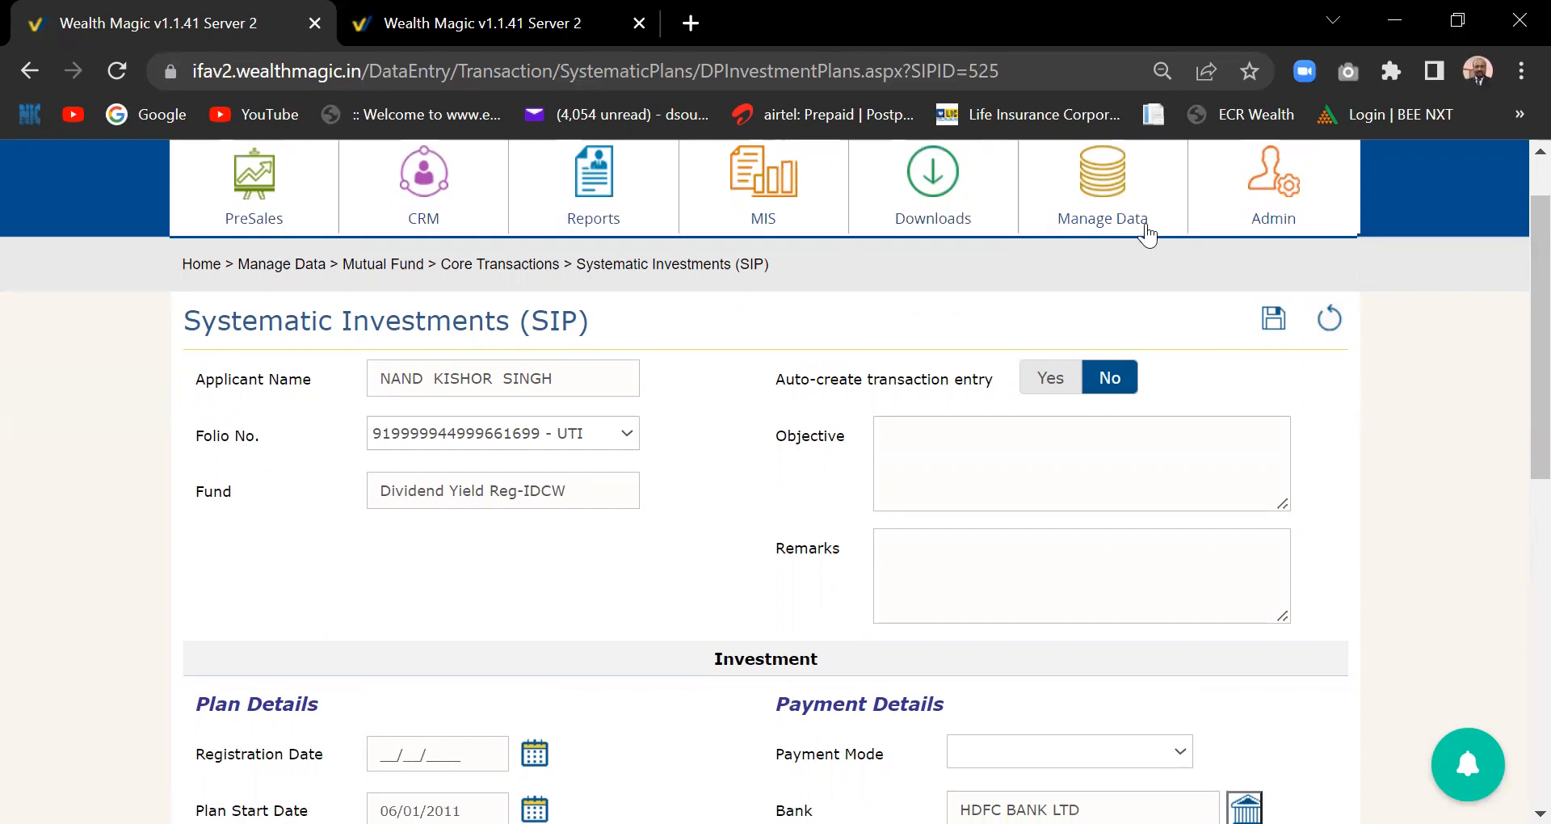
pyautogui.moveTo(1133, 226)
pyautogui.scroll(1, 777, 422)
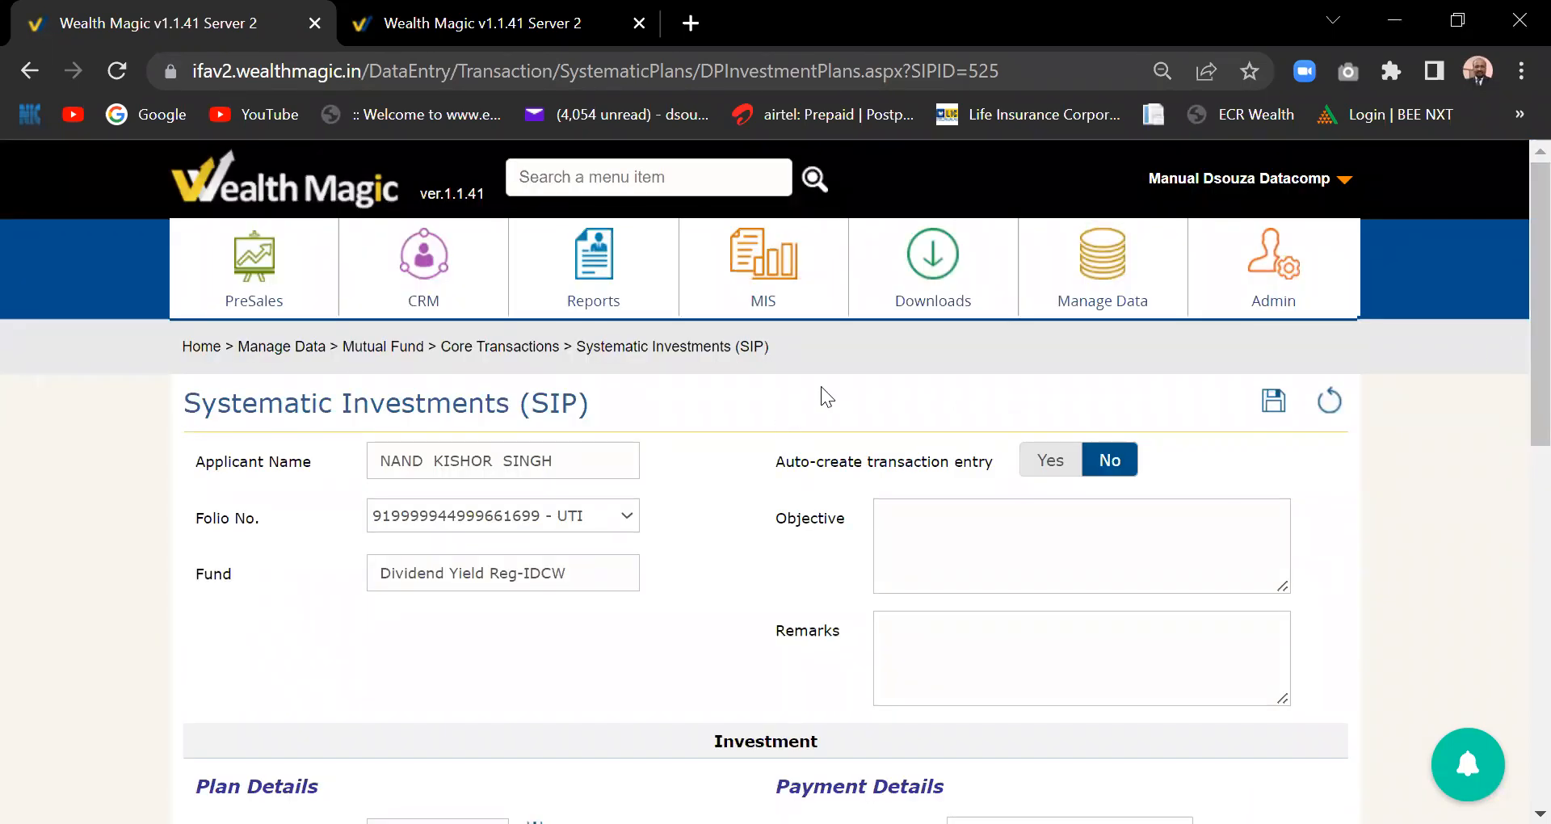
pyautogui.click(1108, 286)
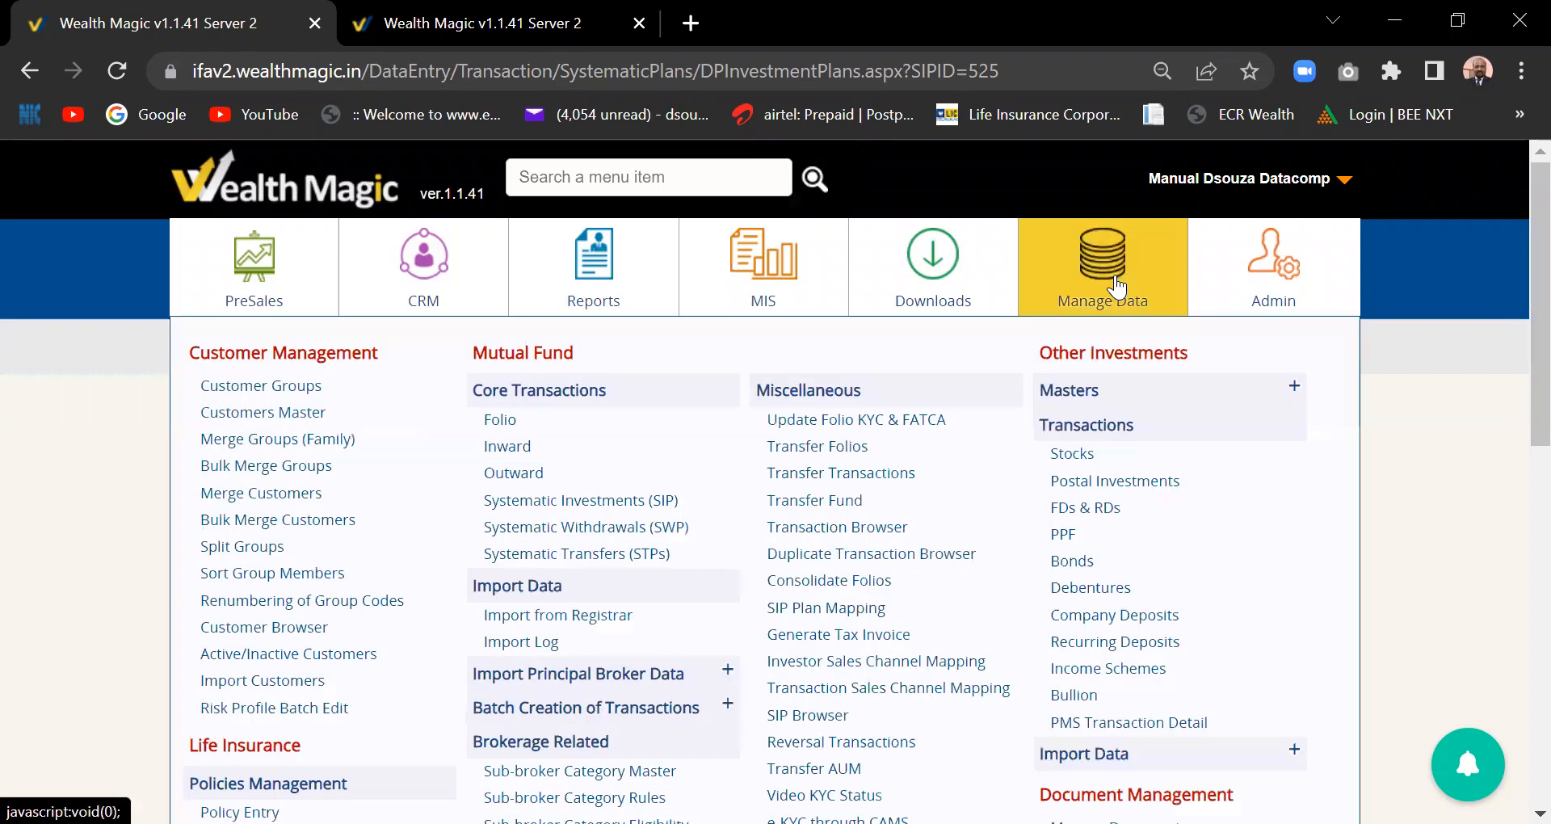
pyautogui.click(622, 616)
pyautogui.scroll(-1, 632, 409)
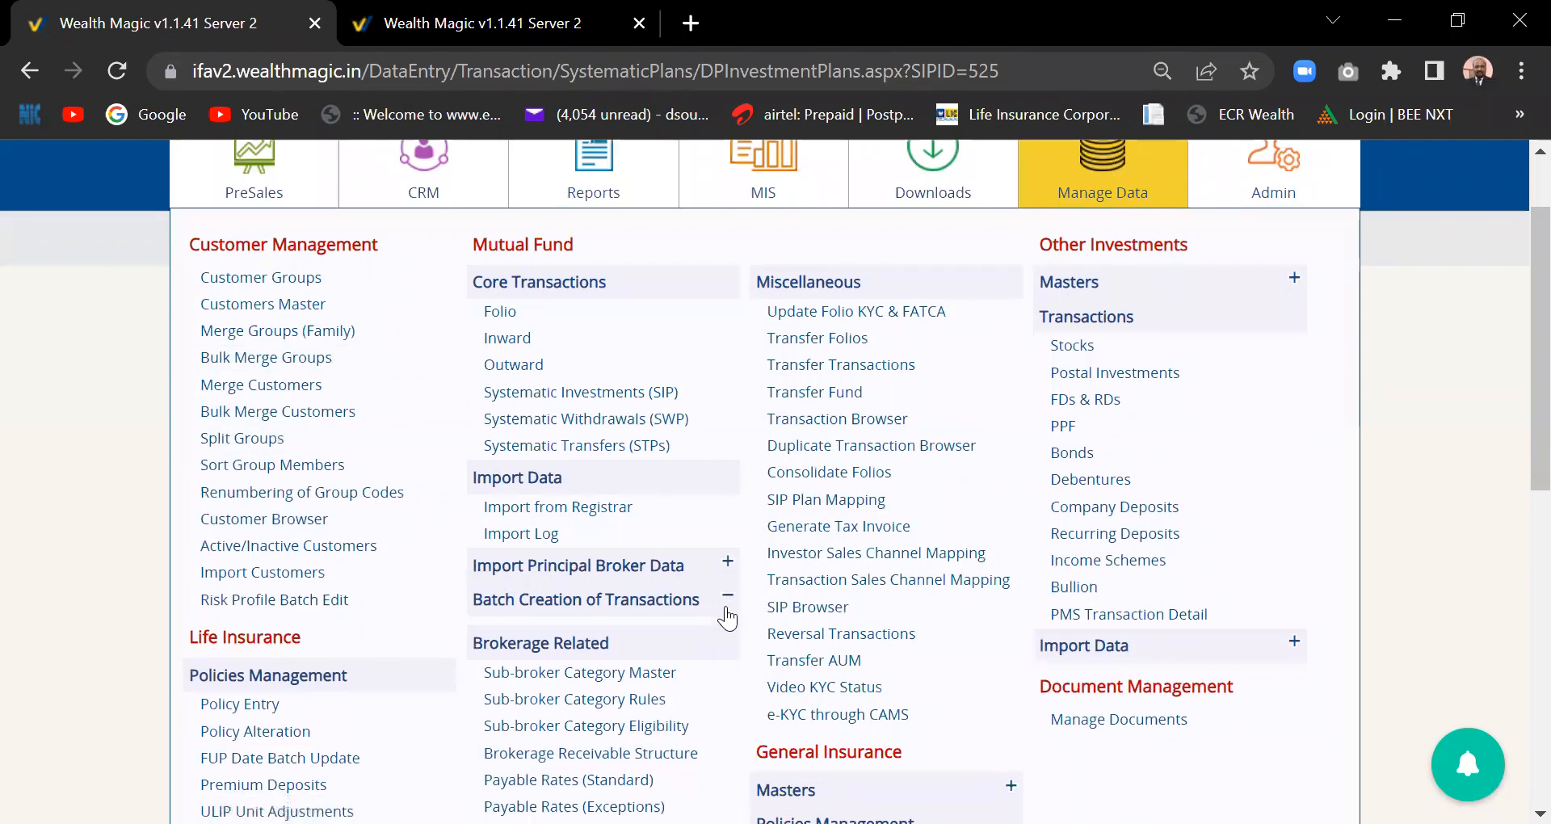
pyautogui.scroll(2, 1511, 274)
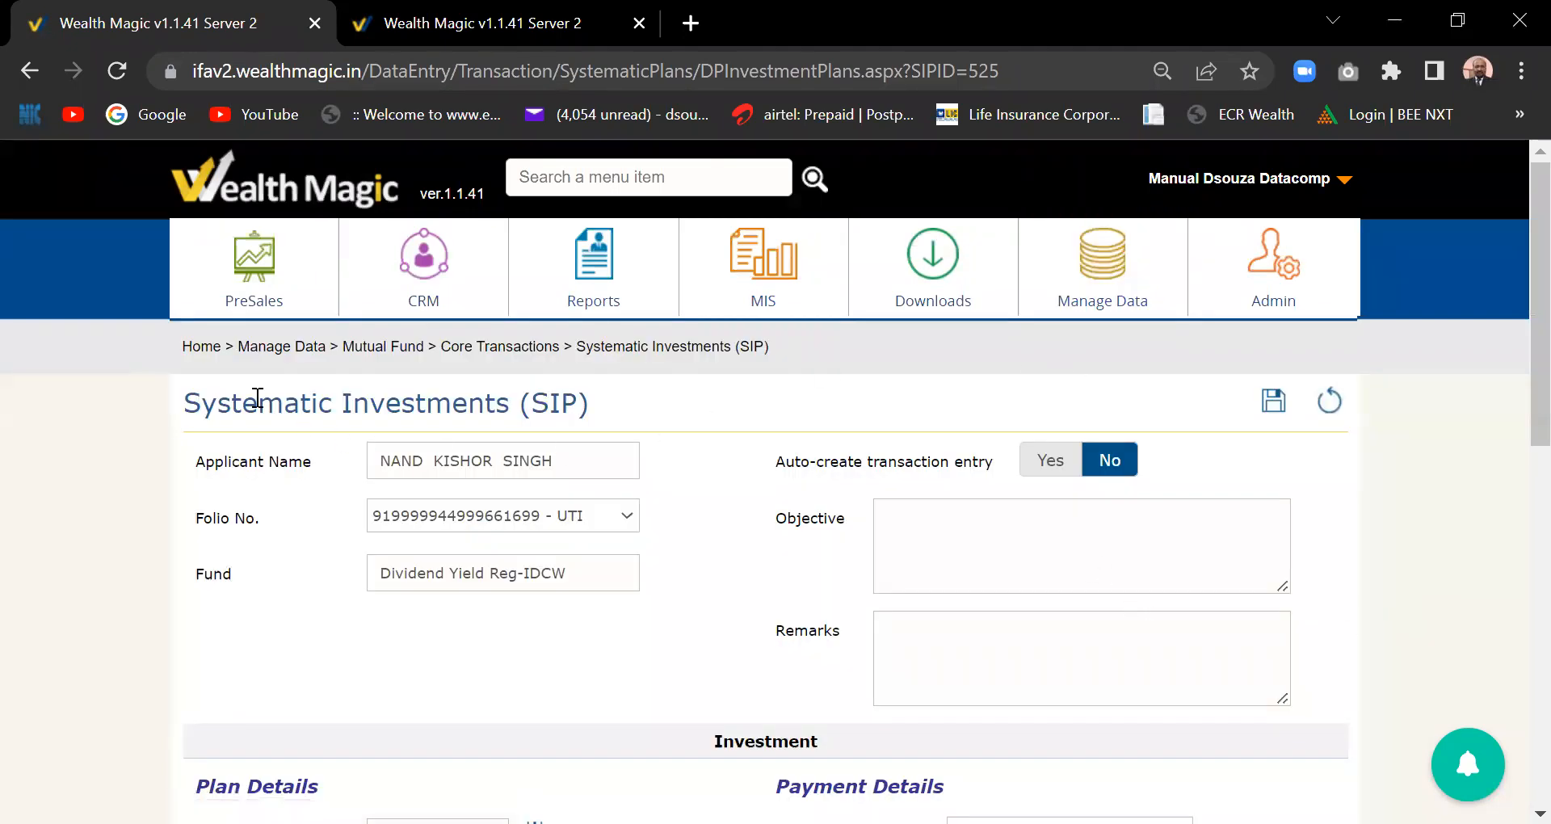
pyautogui.moveTo(1133, 307)
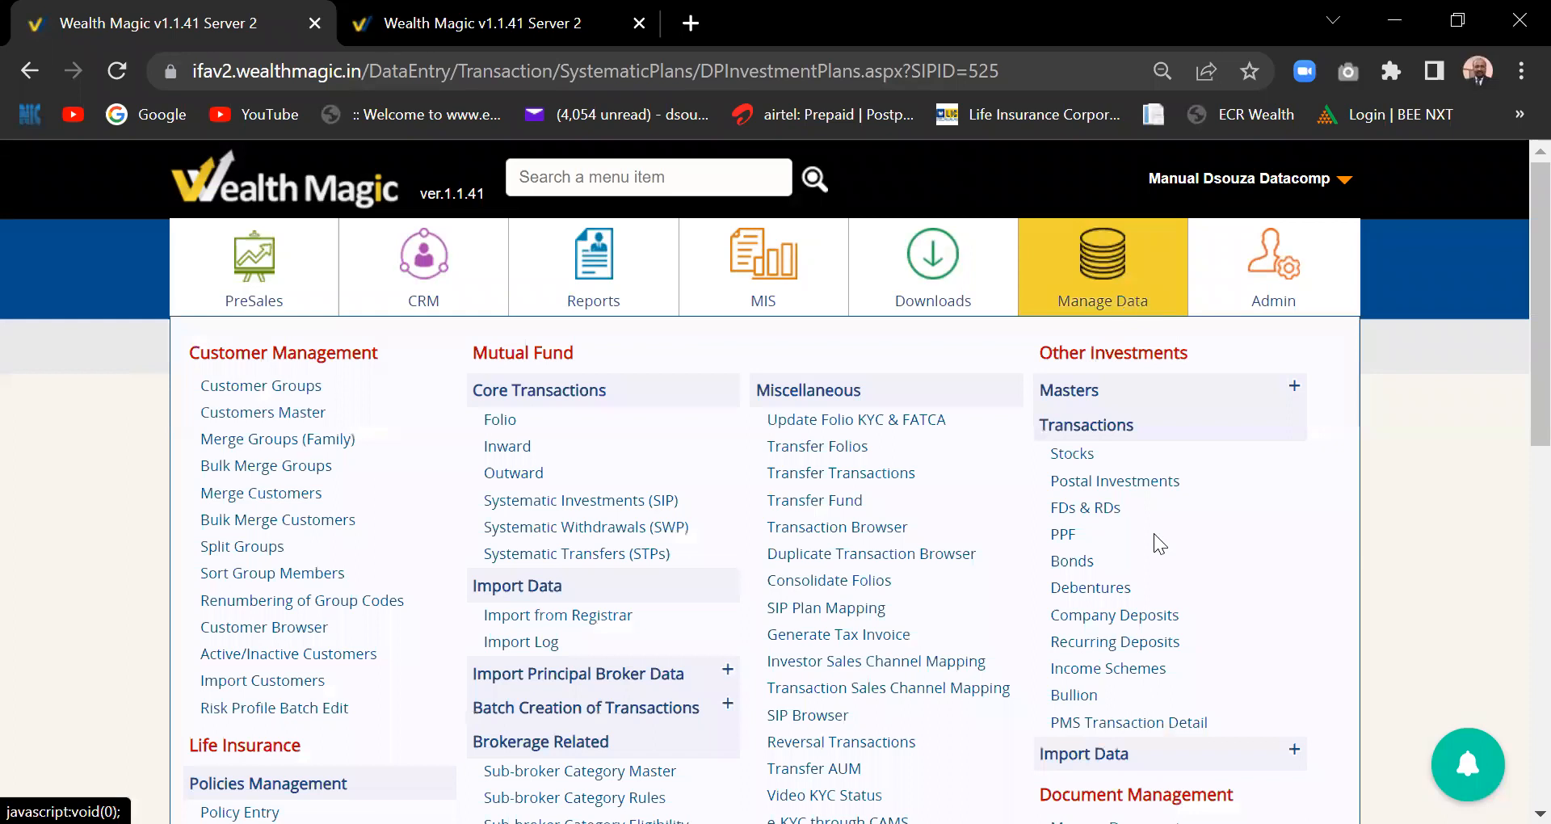
pyautogui.scroll(-1, 1141, 703)
pyautogui.scroll(-1, 1141, 711)
pyautogui.click(1141, 700)
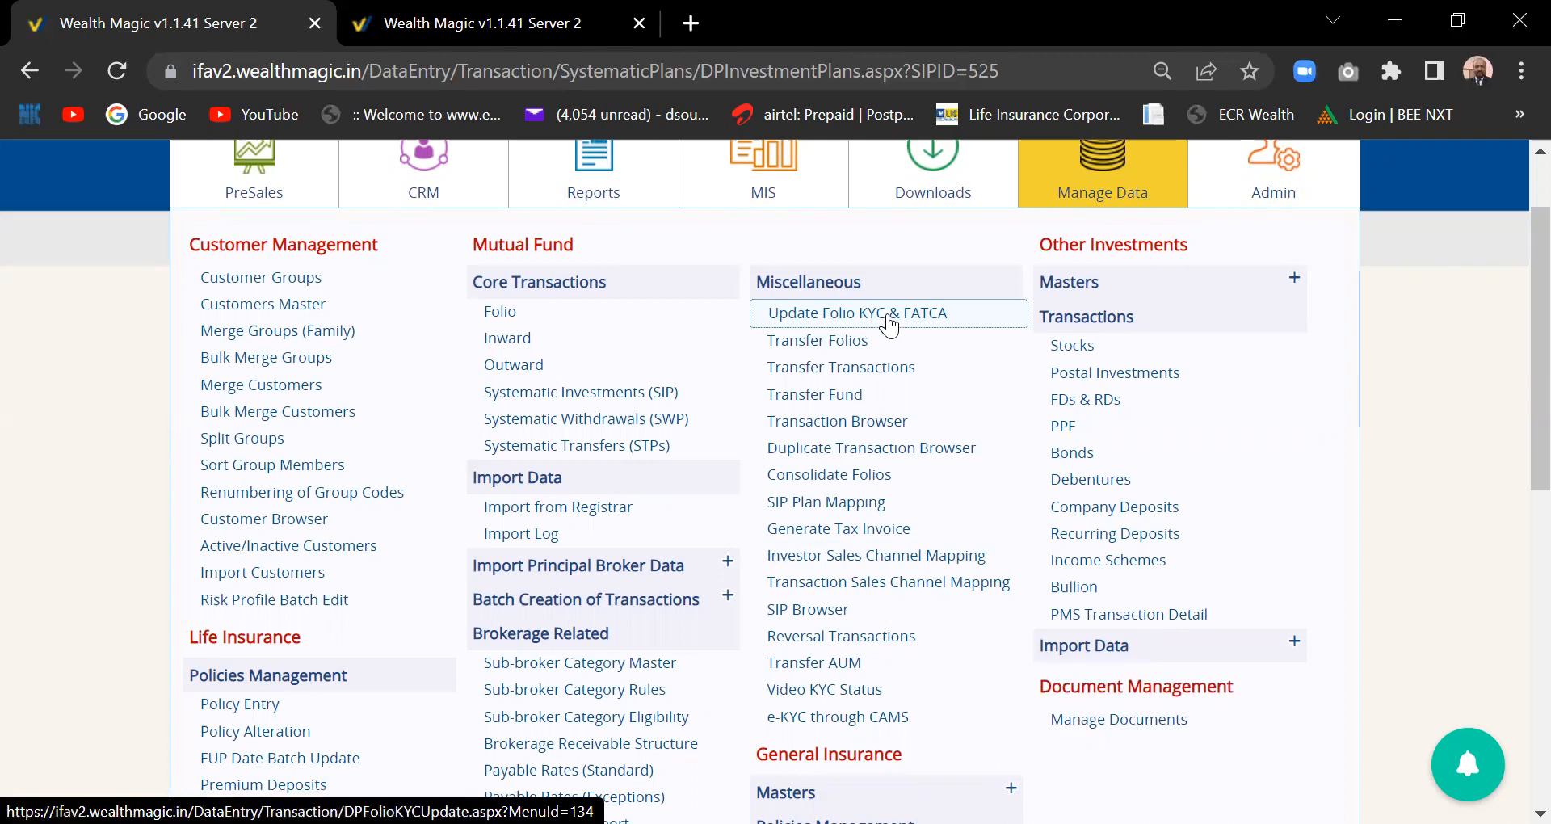
# - Open the Update Folio KYC & FATCA page and tick KYC and FATCA for the third folio
pyautogui.click(889, 323)
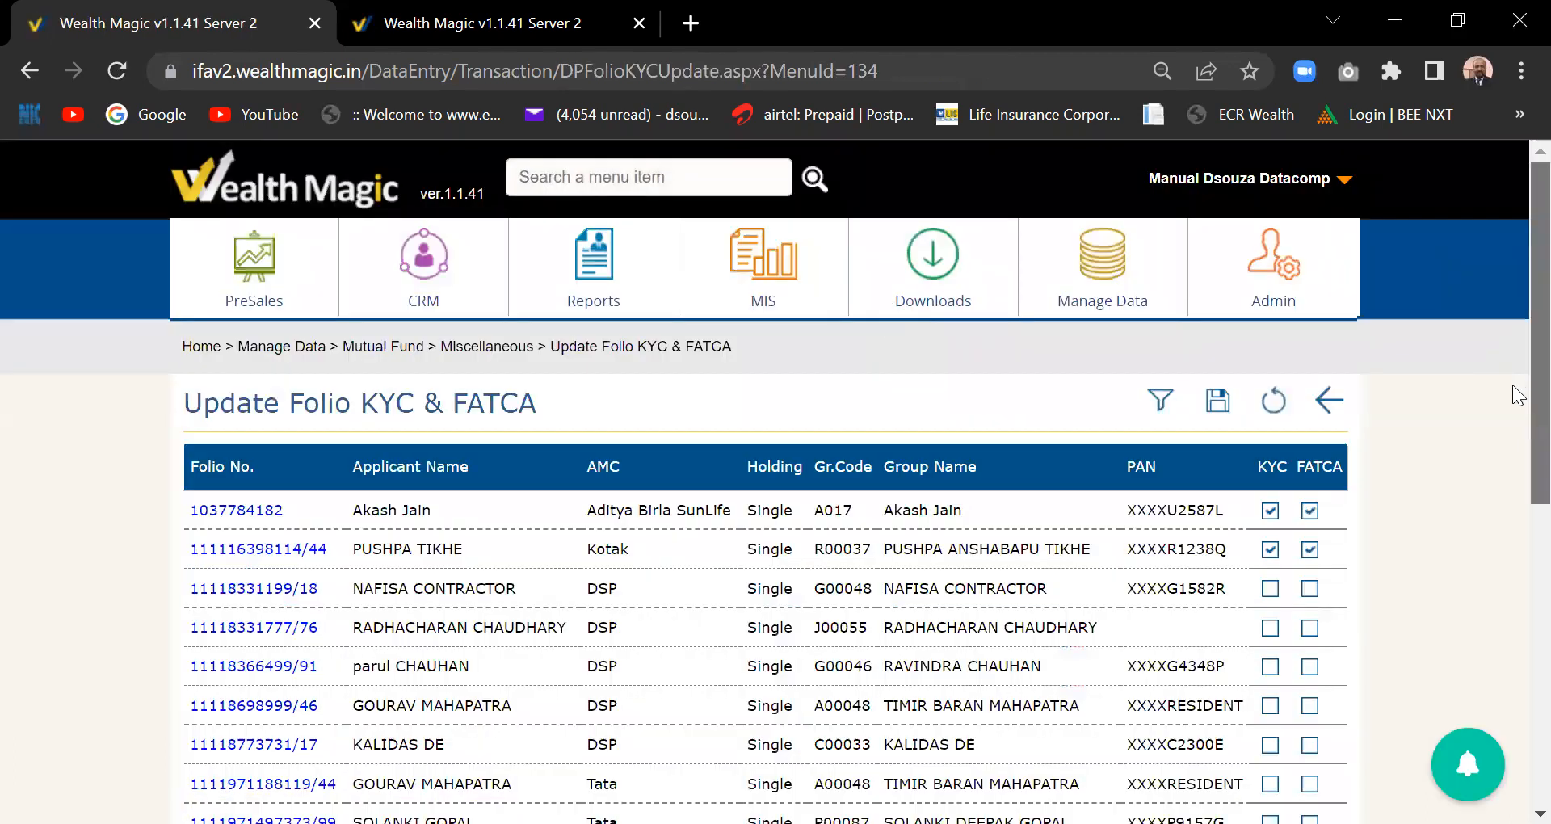
pyautogui.scroll(-2, 1519, 396)
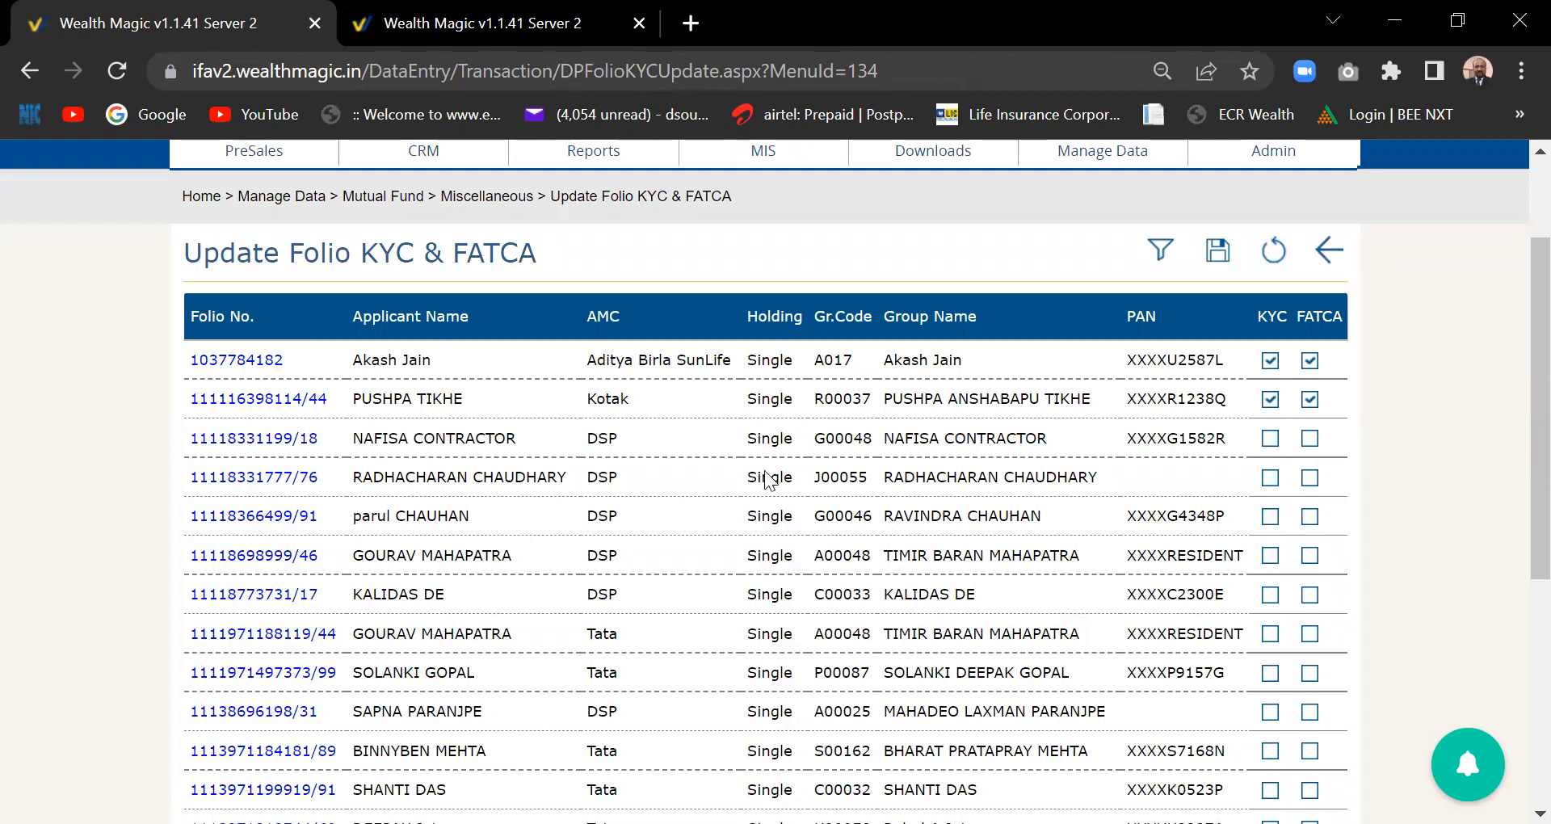
pyautogui.click(1271, 438)
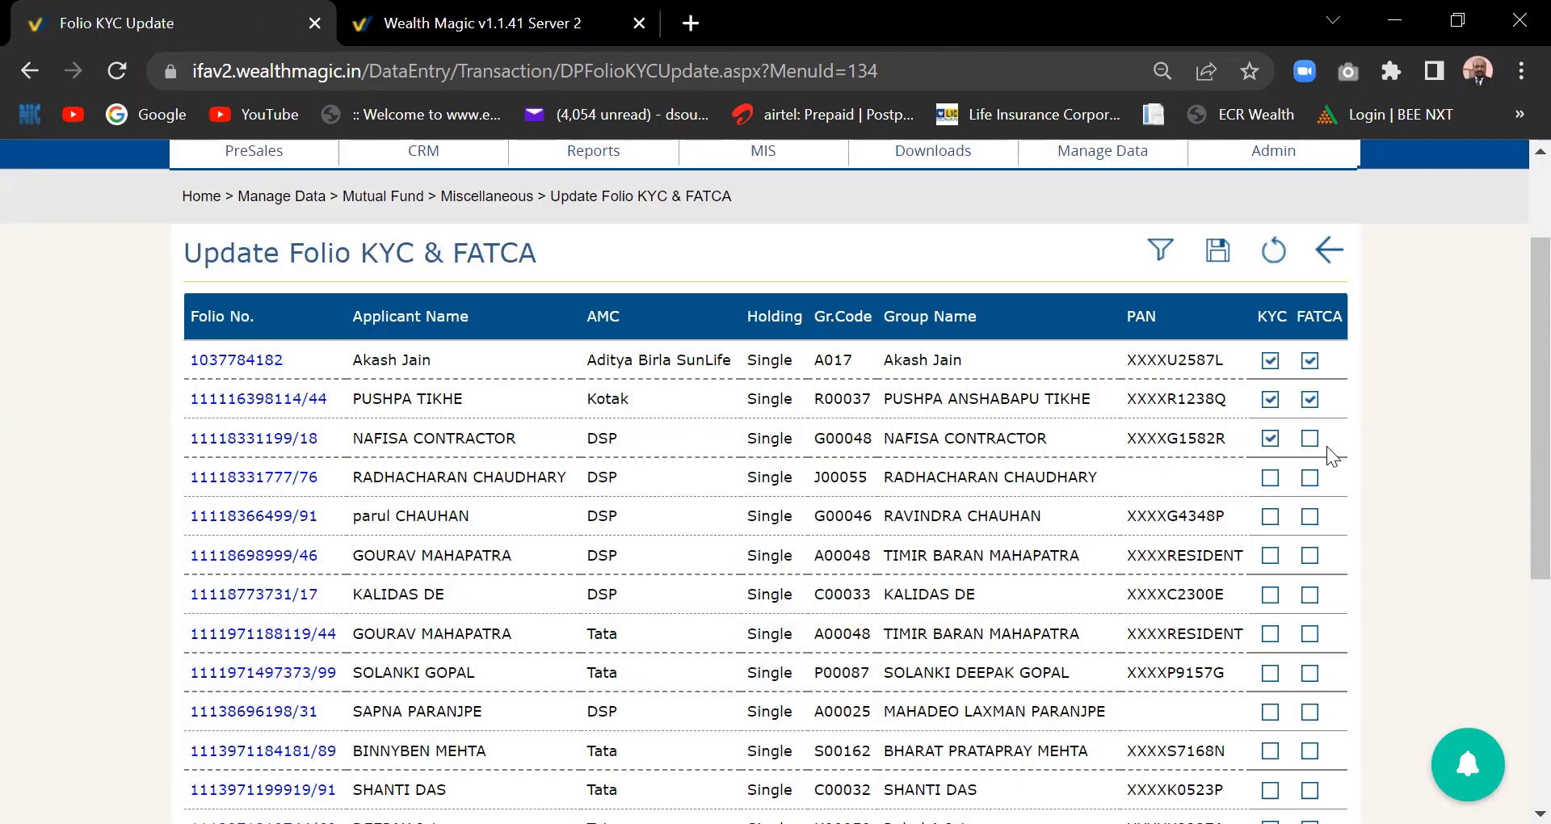
pyautogui.click(1311, 439)
# - Scroll back to the top and open the Manage Data task menu
pyautogui.moveTo(1535, 517); pyautogui.dragTo(1514, 515)
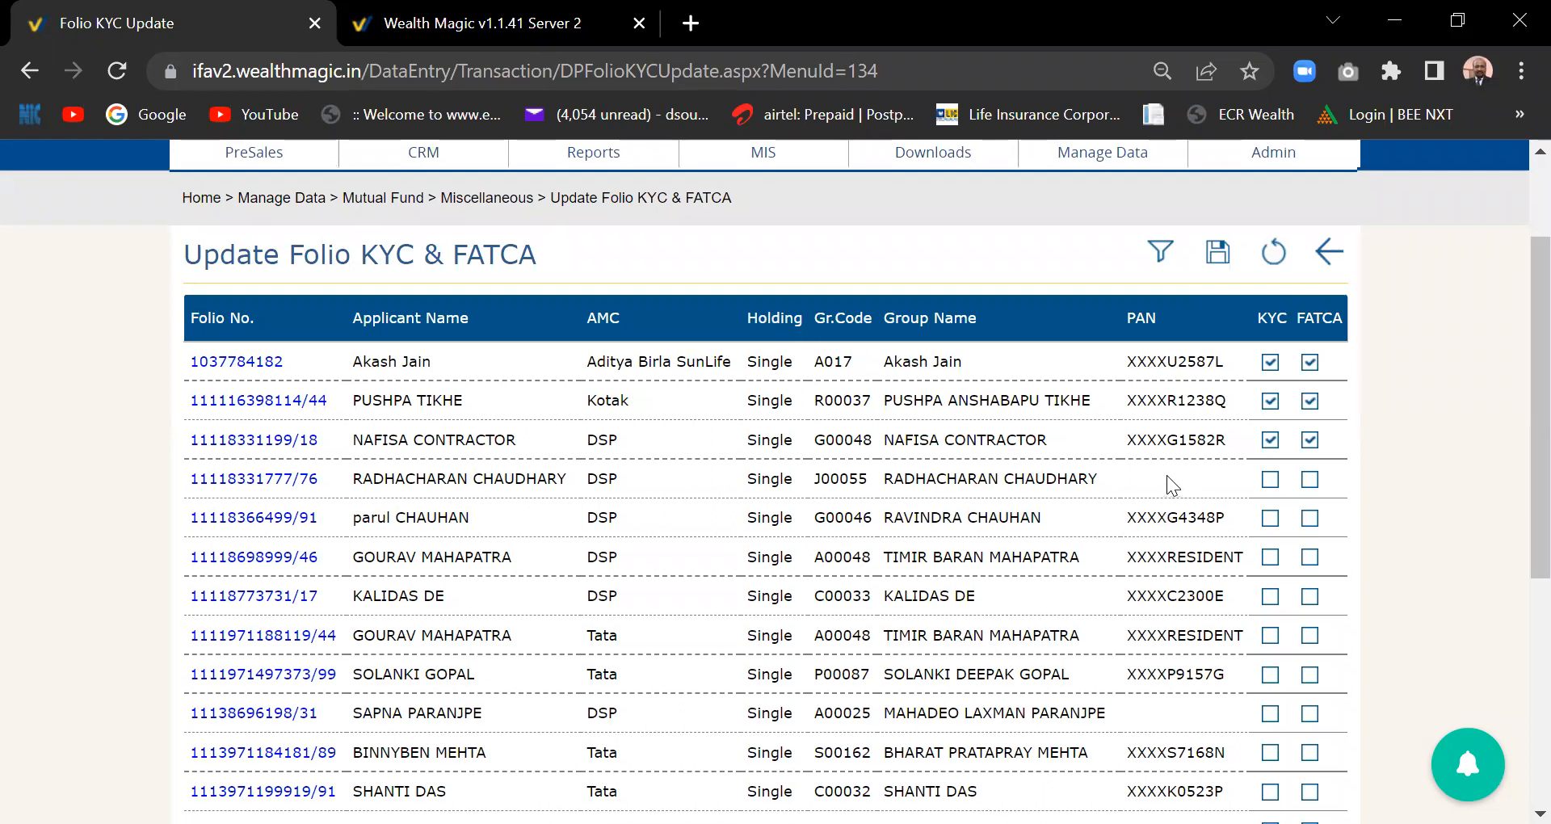
pyautogui.moveTo(1519, 488); pyautogui.dragTo(1519, 438)
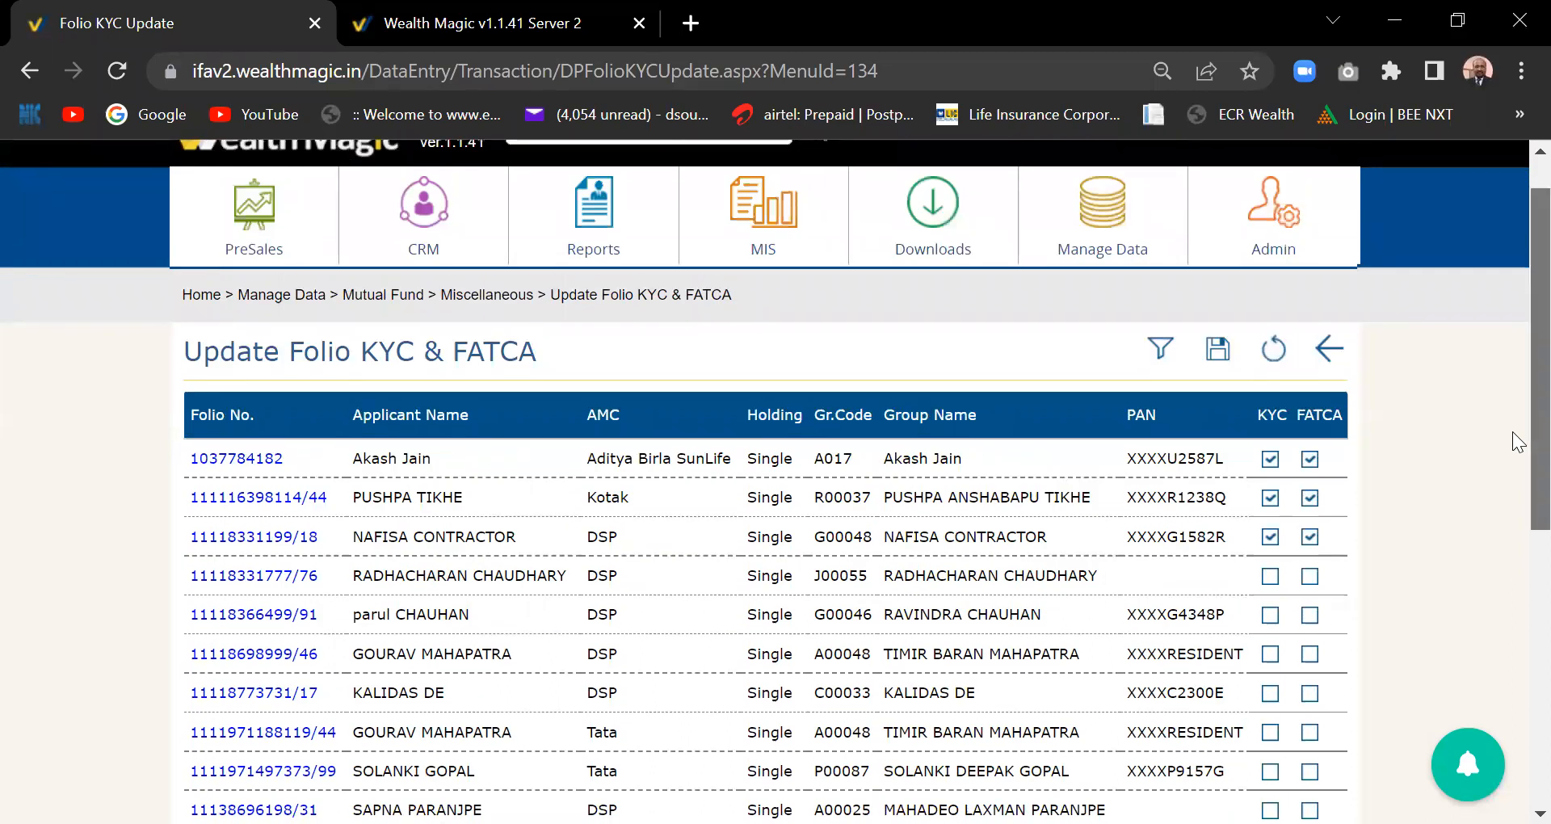
pyautogui.click(1108, 257)
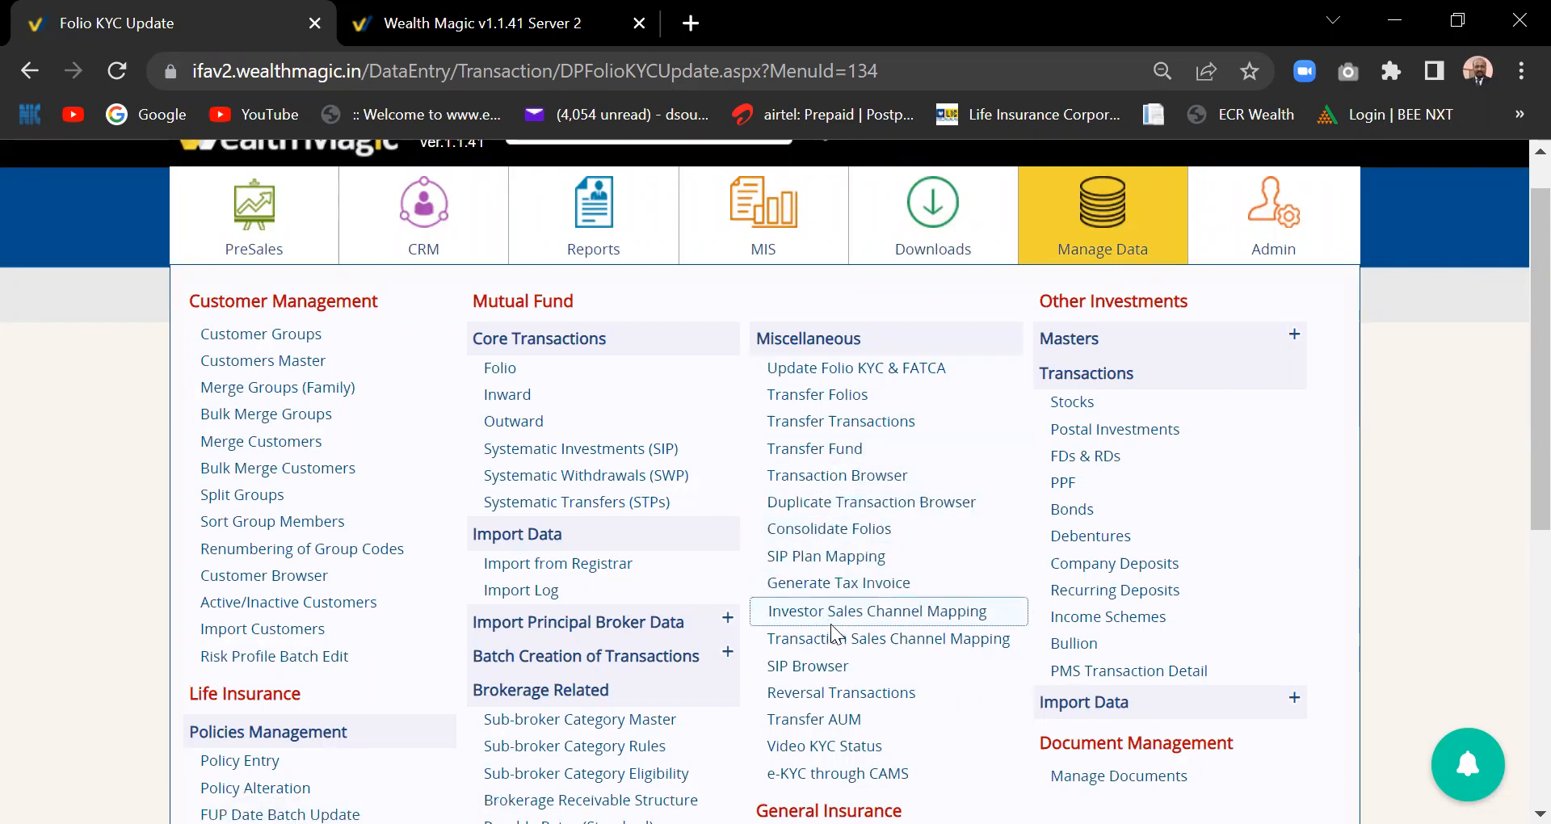
# - Dismiss the Manage Data menu to return to the folio table with three folios ticked
pyautogui.scroll(-2, 831, 624)
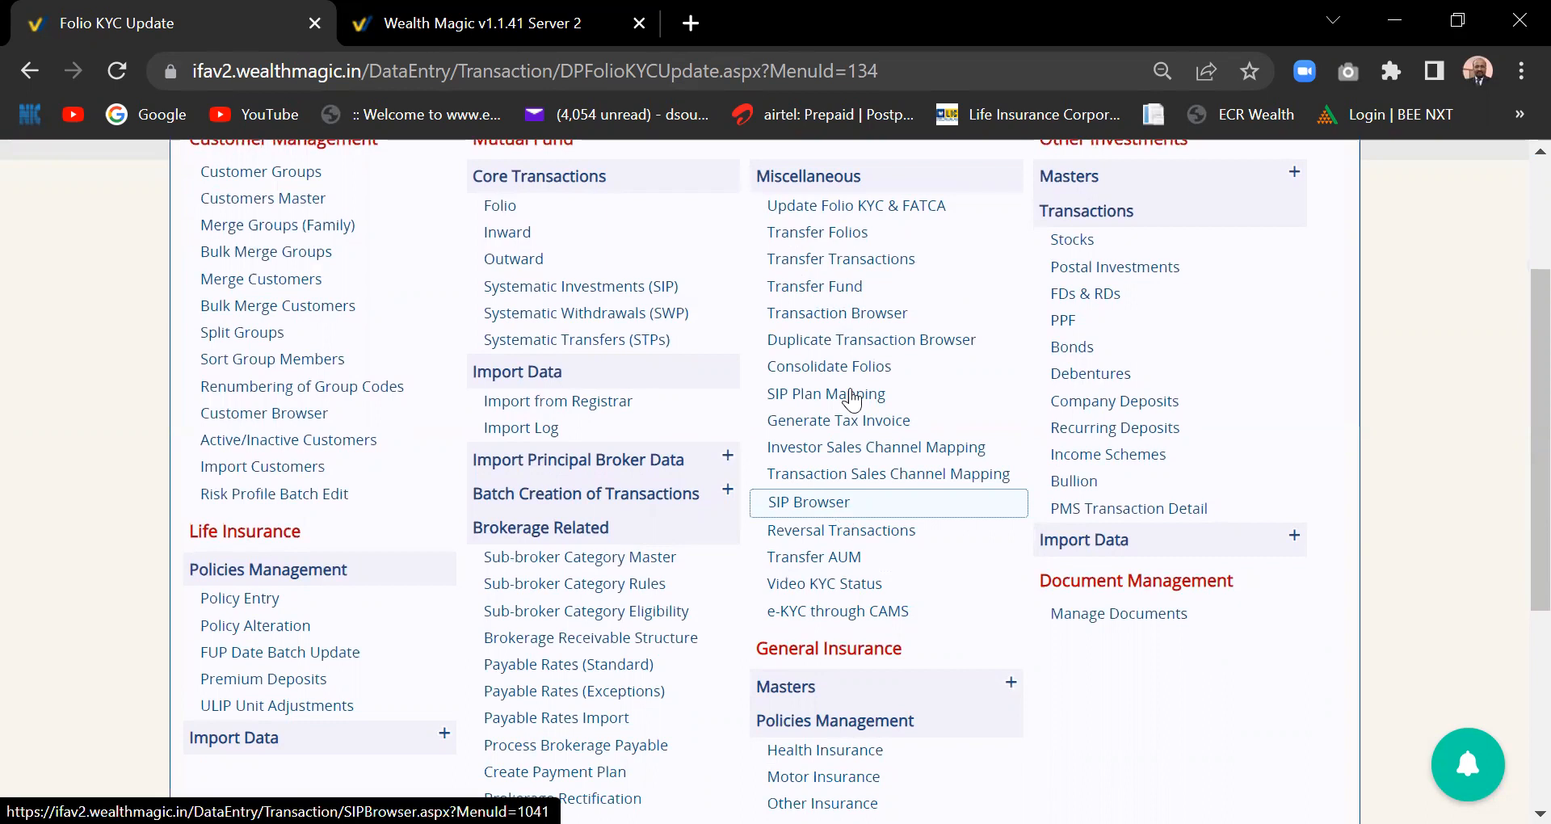
pyautogui.click(860, 241)
pyautogui.click(836, 617)
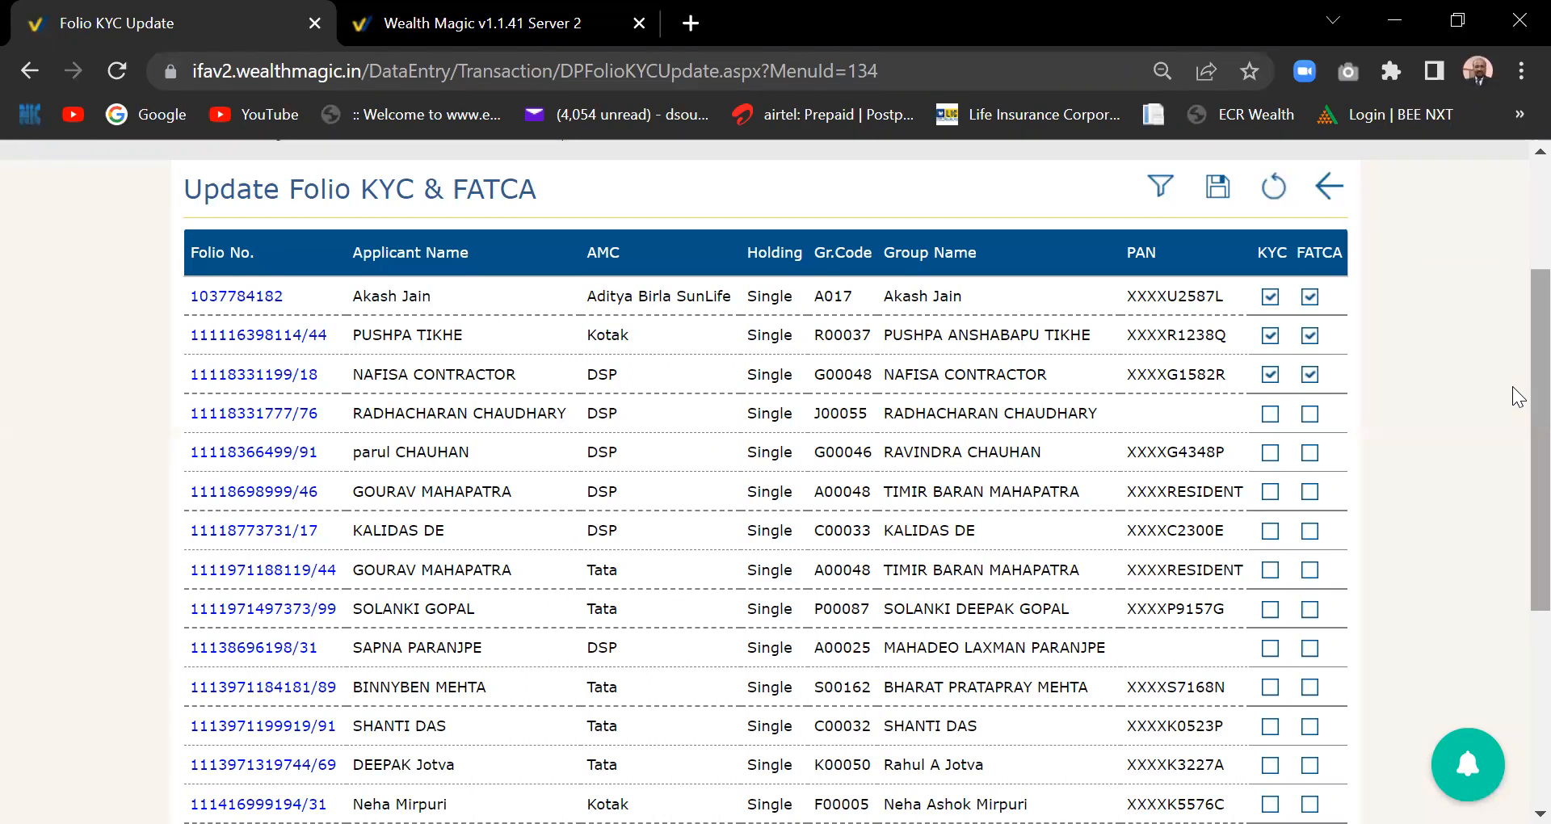
pyautogui.scroll(-5, 1519, 412)
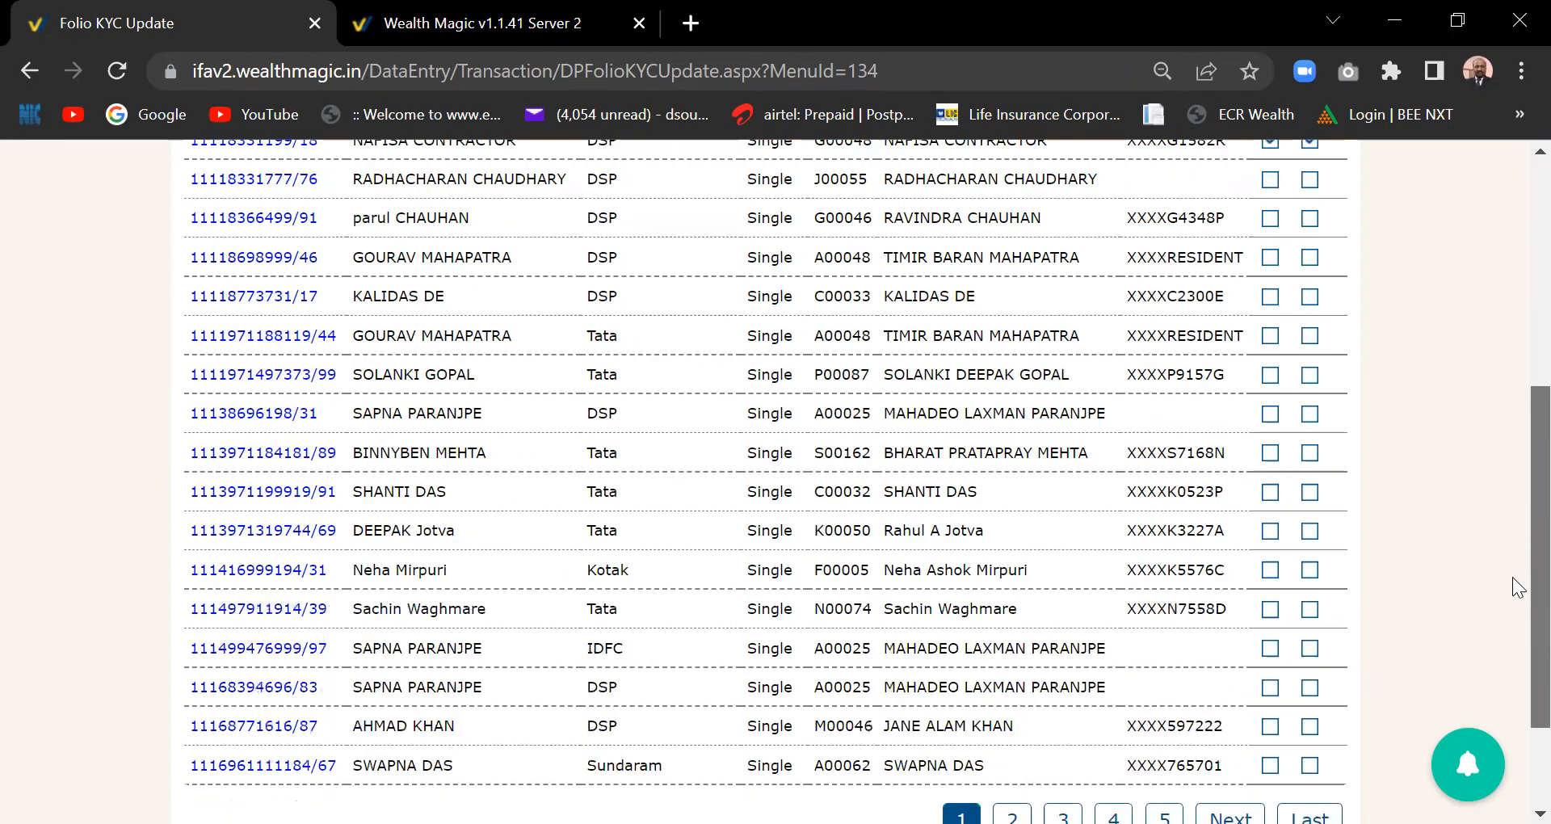
pyautogui.scroll(5, 1519, 391)
pyautogui.scroll(2, 1519, 390)
pyautogui.scroll(-1, 1519, 395)
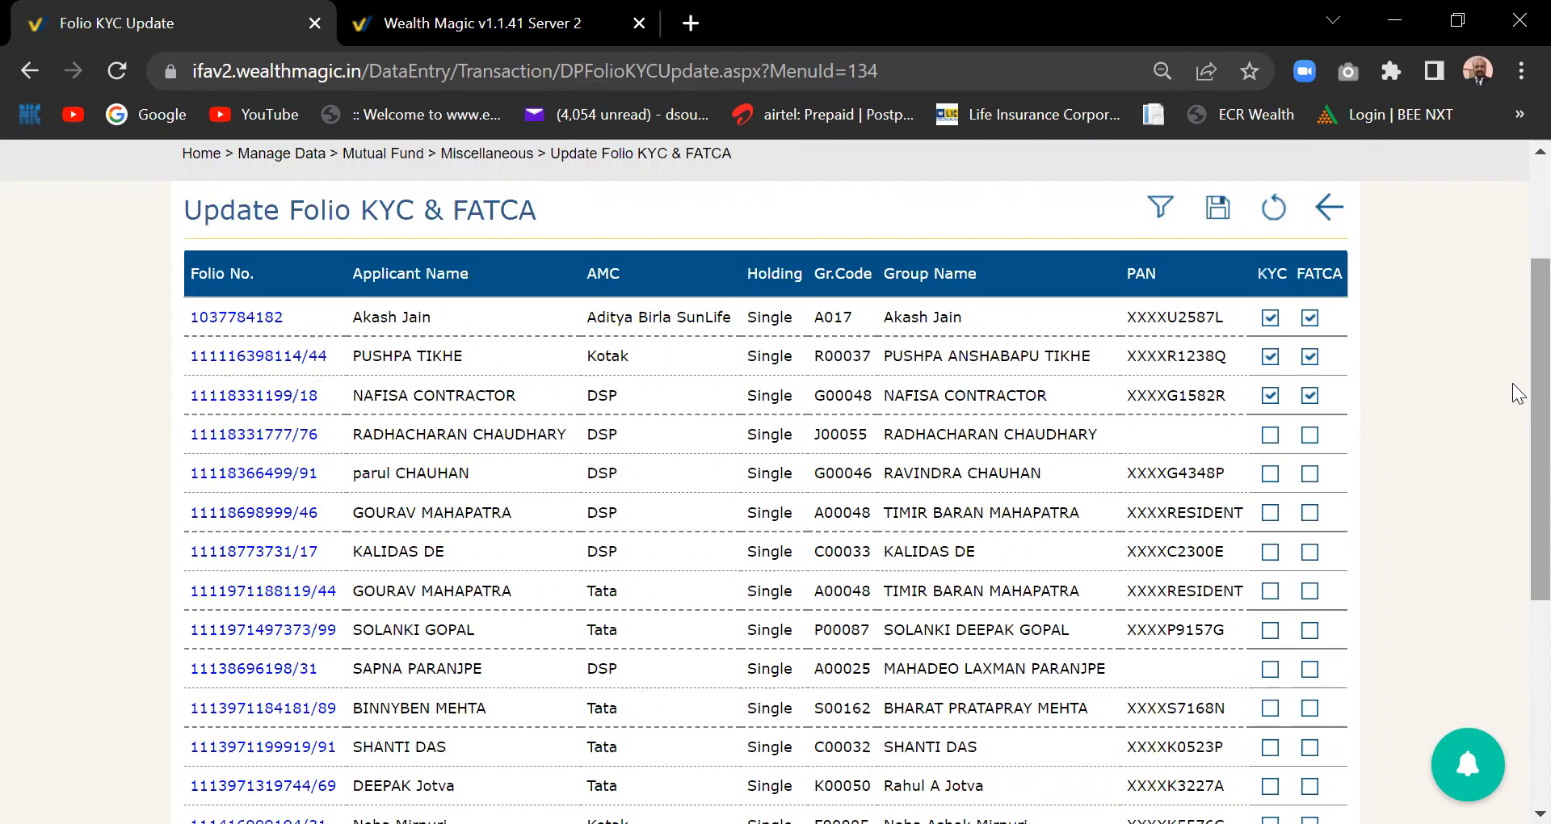
pyautogui.scroll(2, 1518, 363)
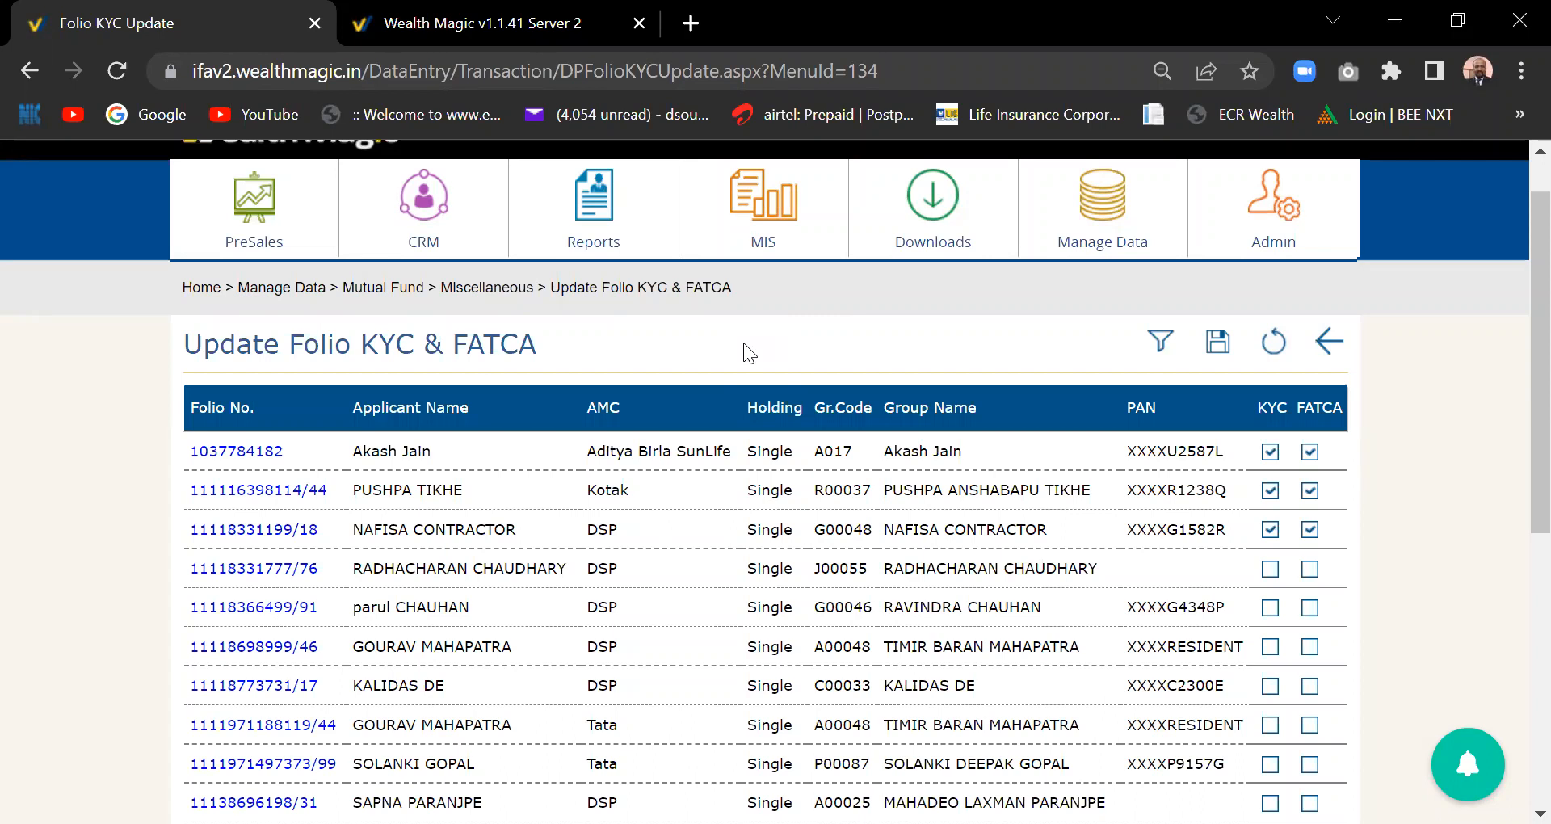
pyautogui.scroll(-4, 1515, 376)
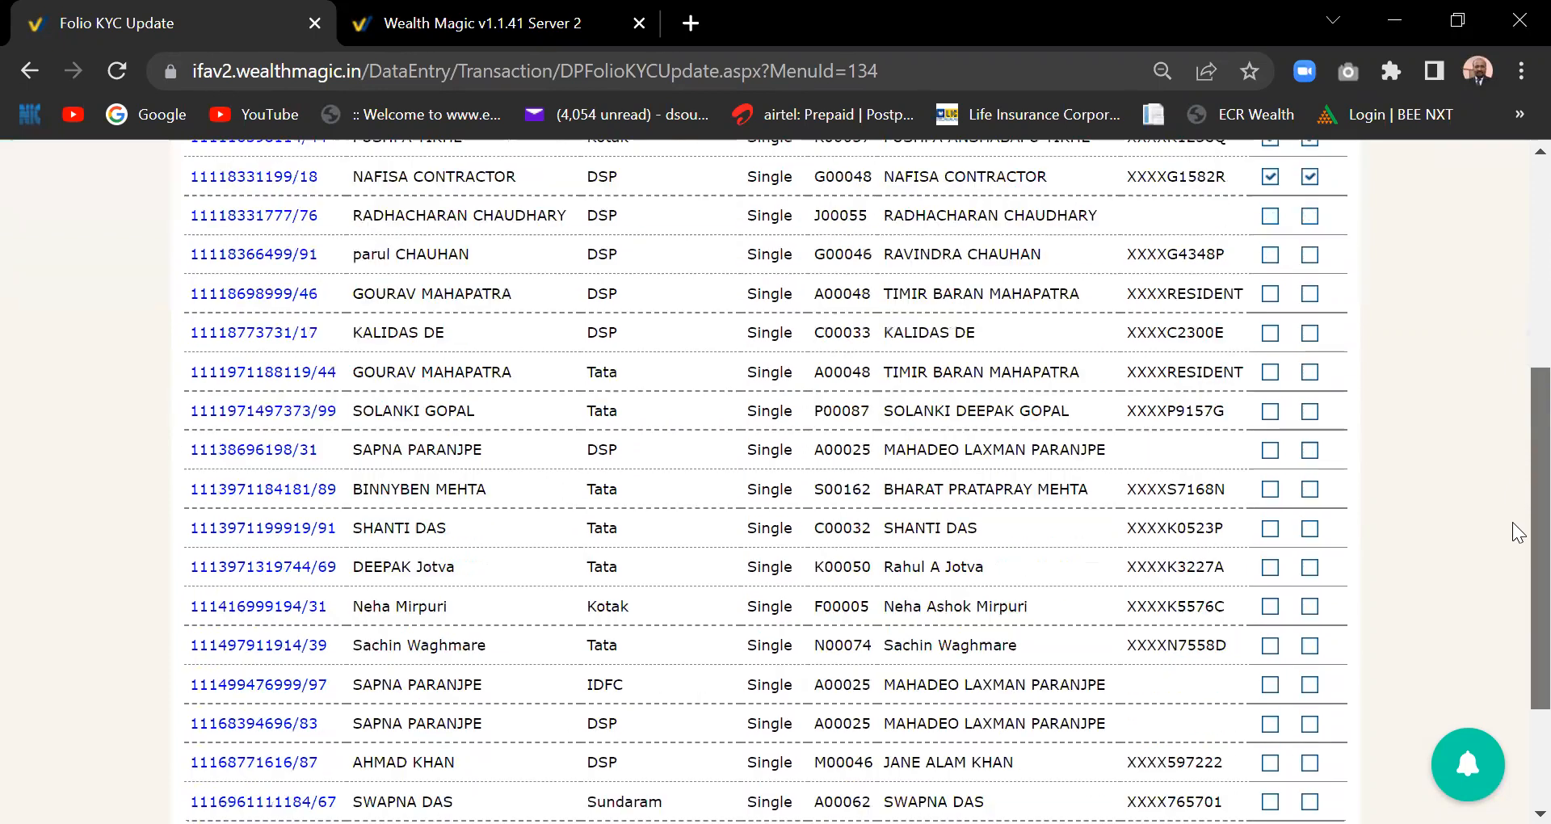
pyautogui.scroll(-3, 1498, 687)
pyautogui.scroll(6, 1498, 687)
pyautogui.moveTo(1513, 357); pyautogui.dragTo(1513, 363)
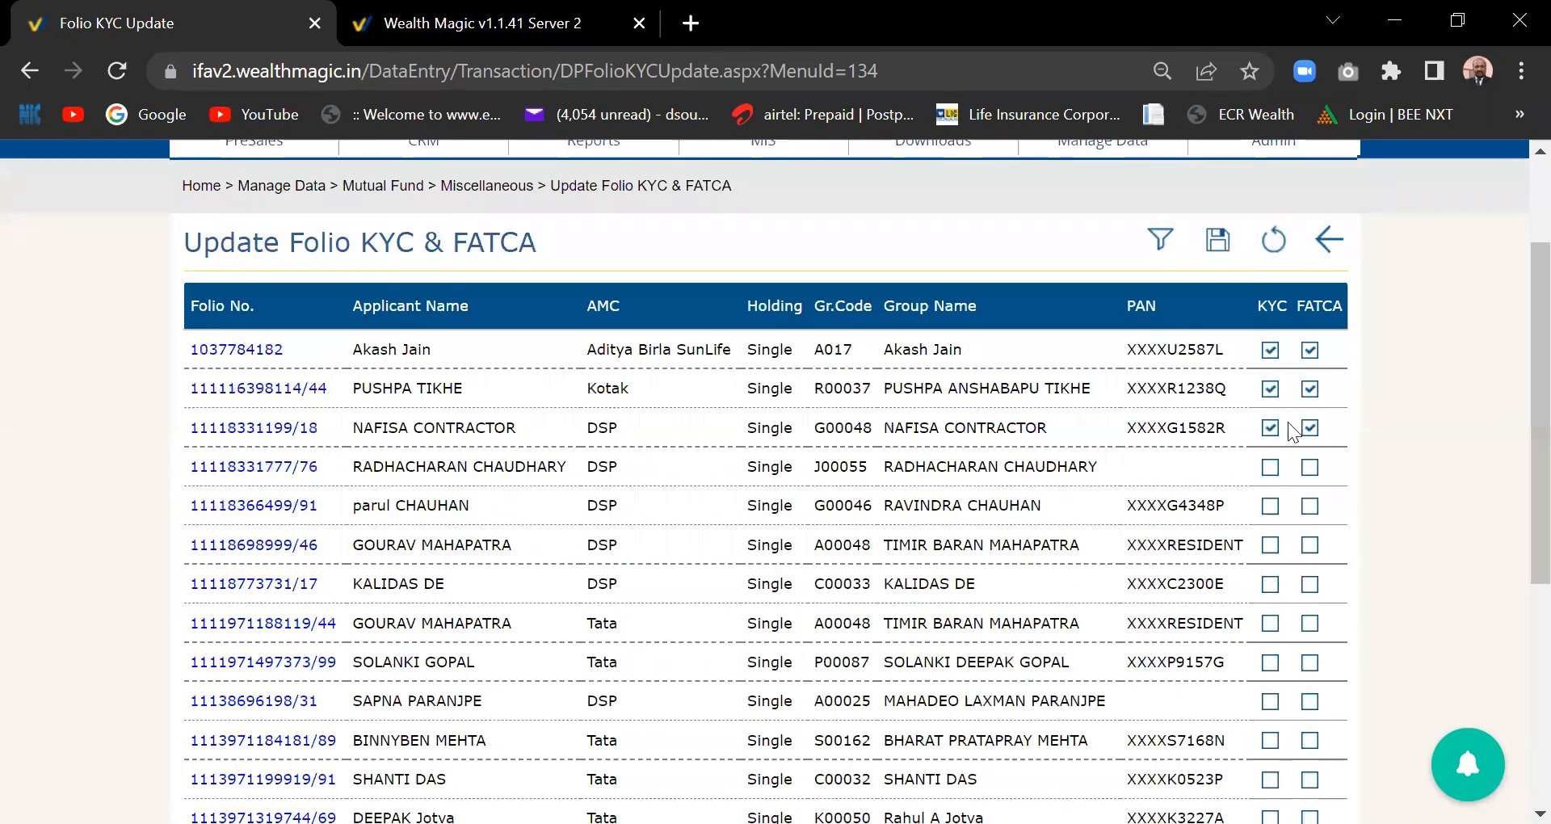
pyautogui.scroll(2, 1519, 428)
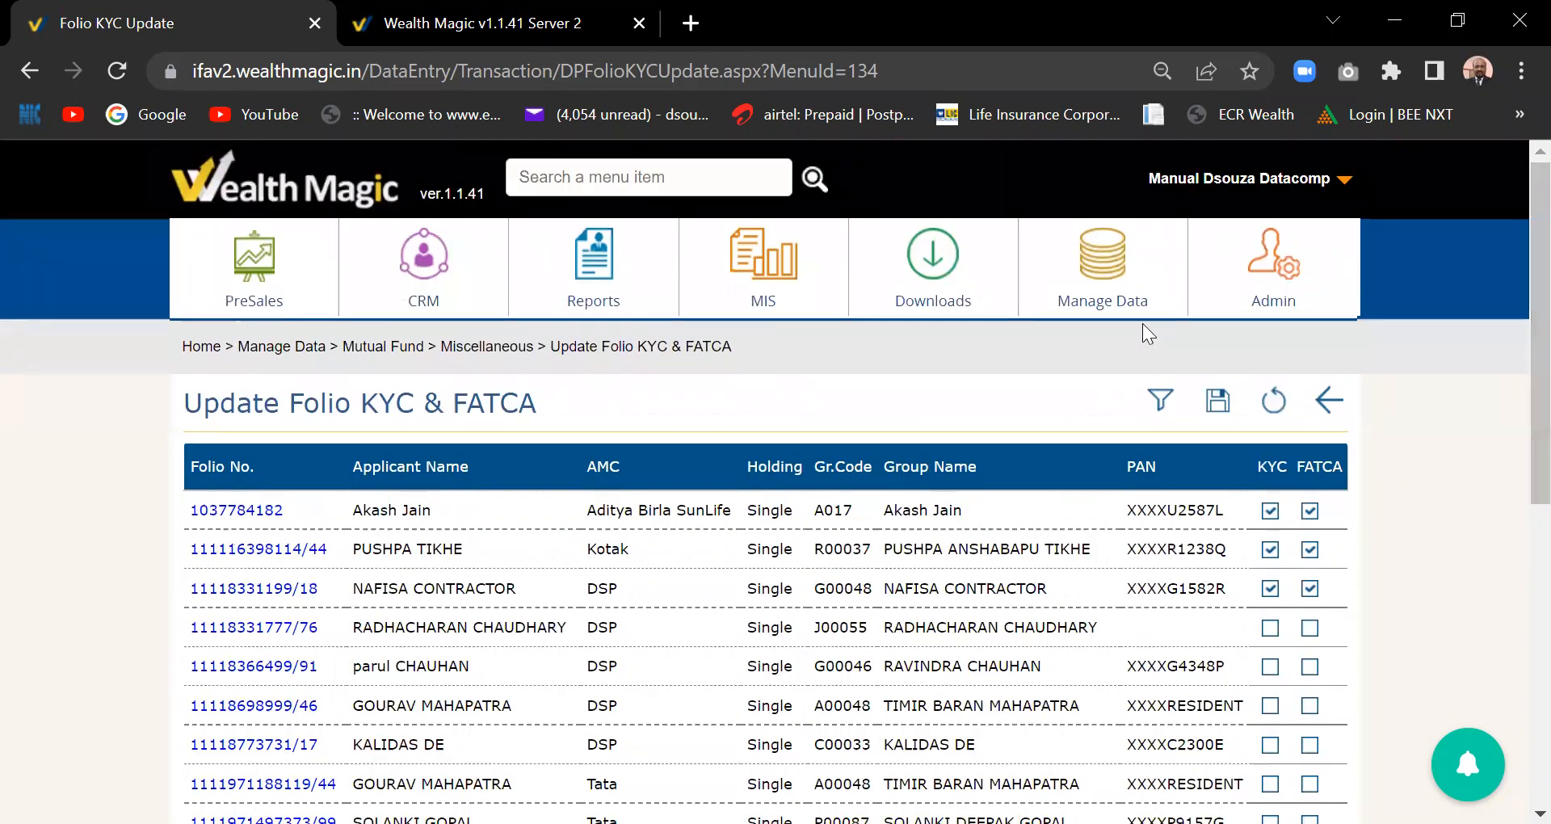
# - Launch e-KYC through CAMS from Manage Data's Mutual Fund Miscellaneous list in a new tab
pyautogui.click(1119, 306)
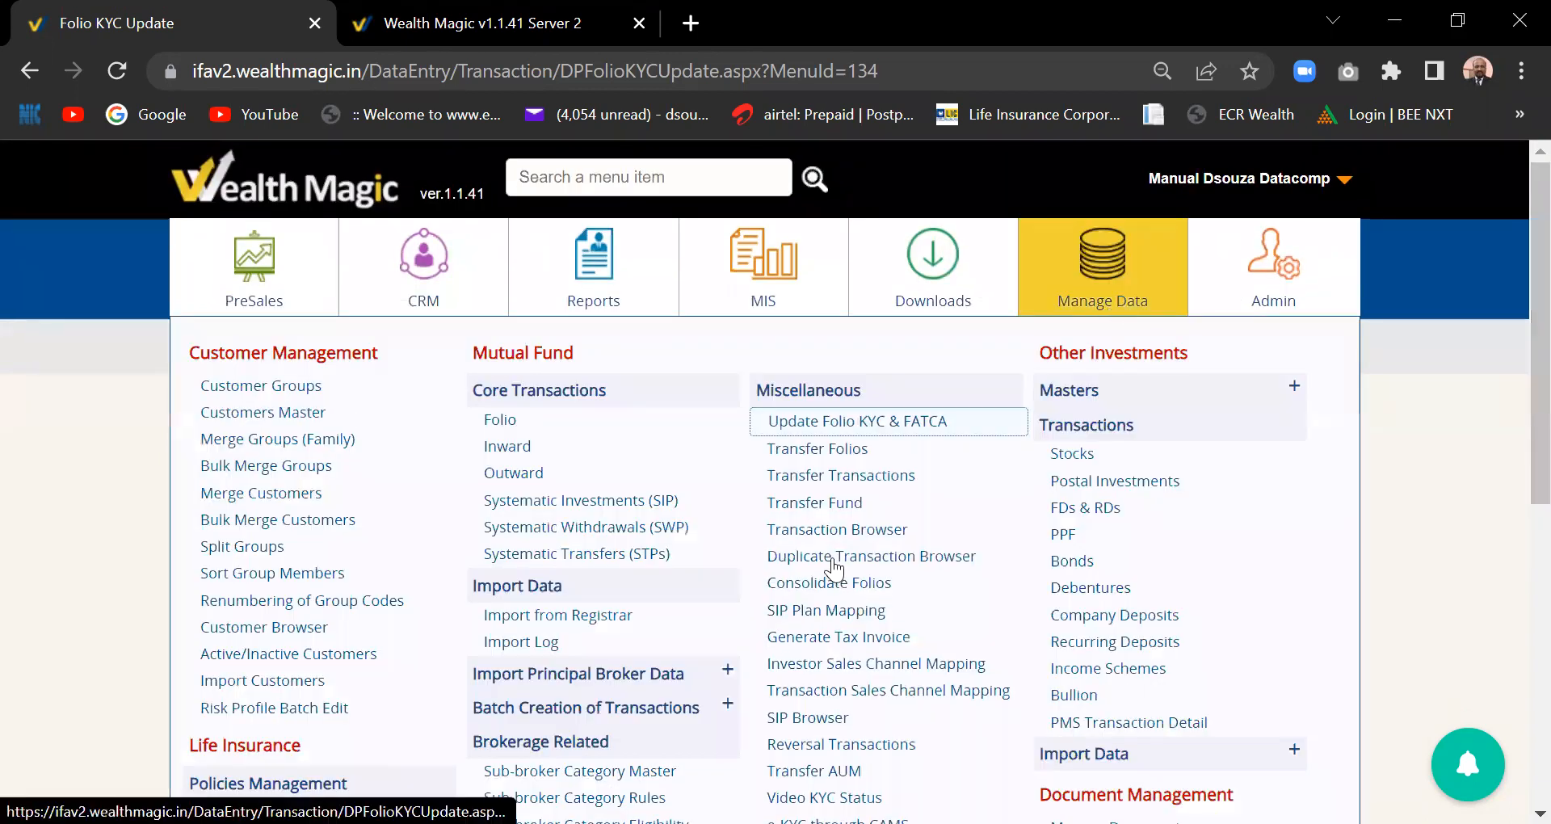
pyautogui.scroll(-2, 835, 570)
pyautogui.scroll(-2, 835, 570)
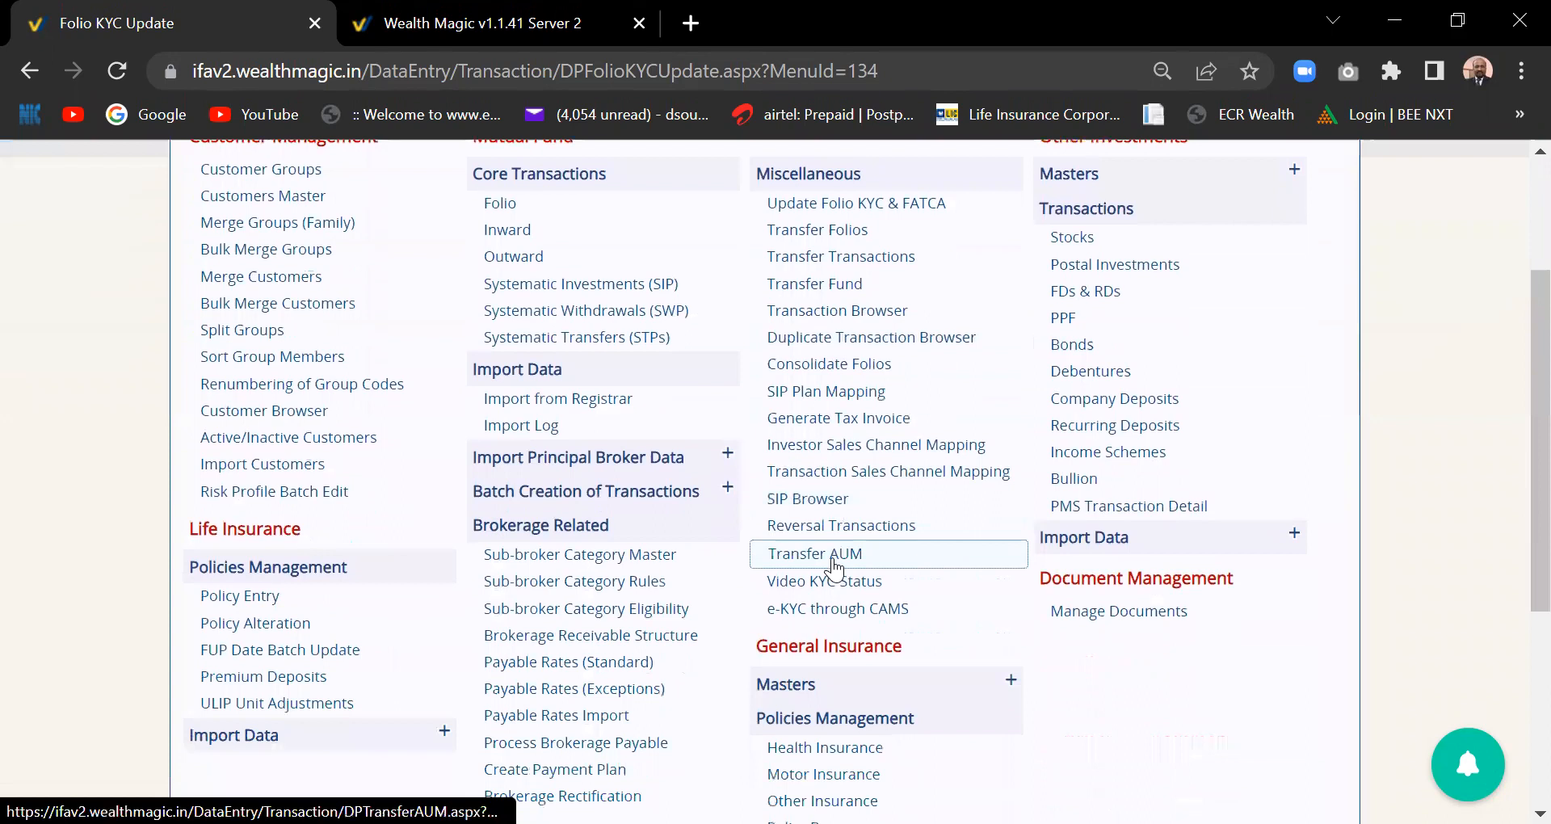
pyautogui.click(841, 615)
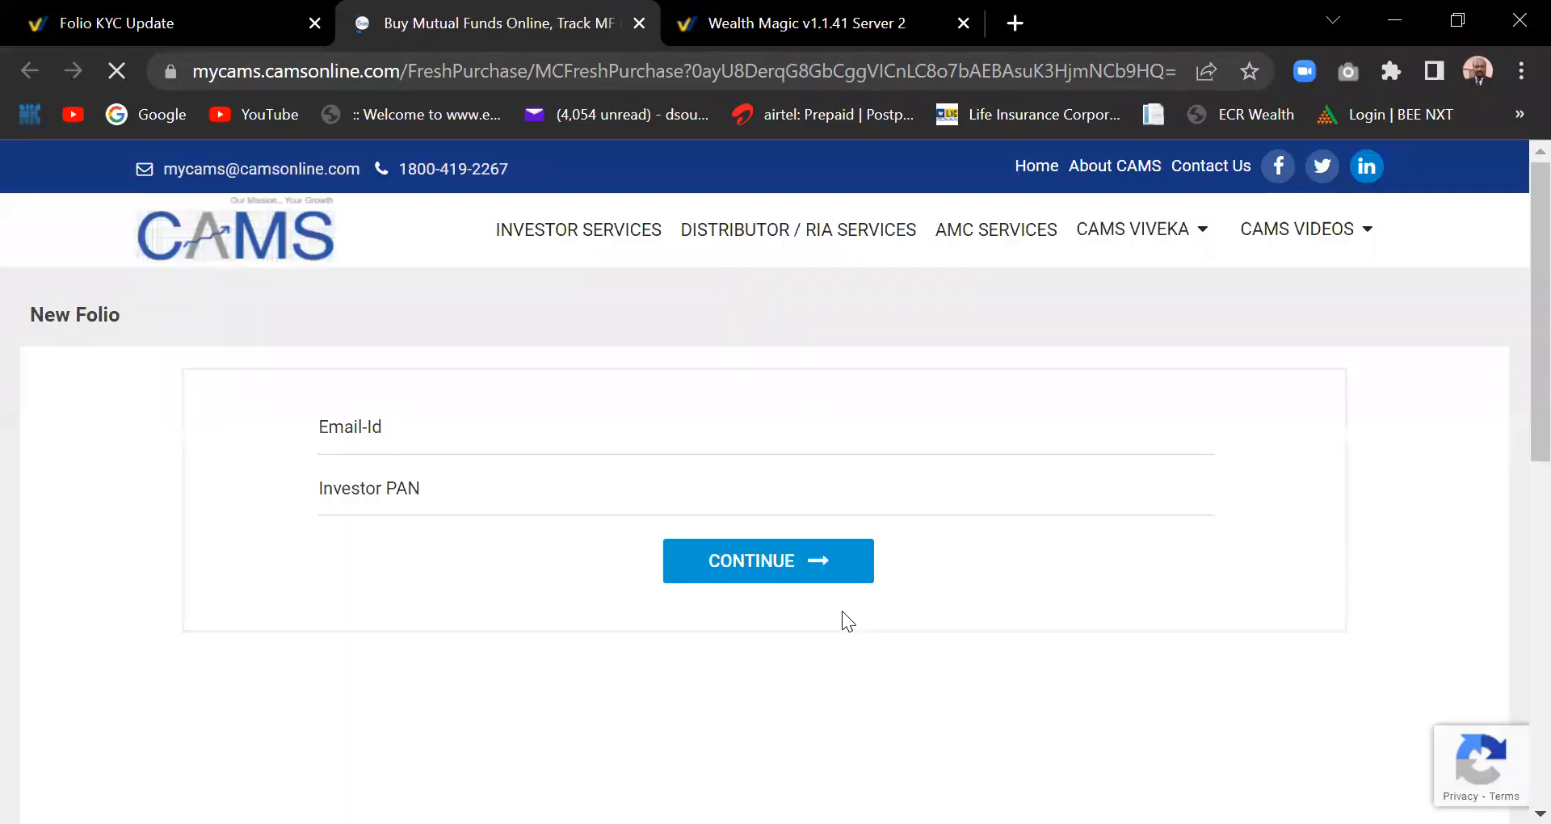
# - Fill the New Folio form with the investor's saved e-mail and PAN, then continue
pyautogui.click(455, 427)
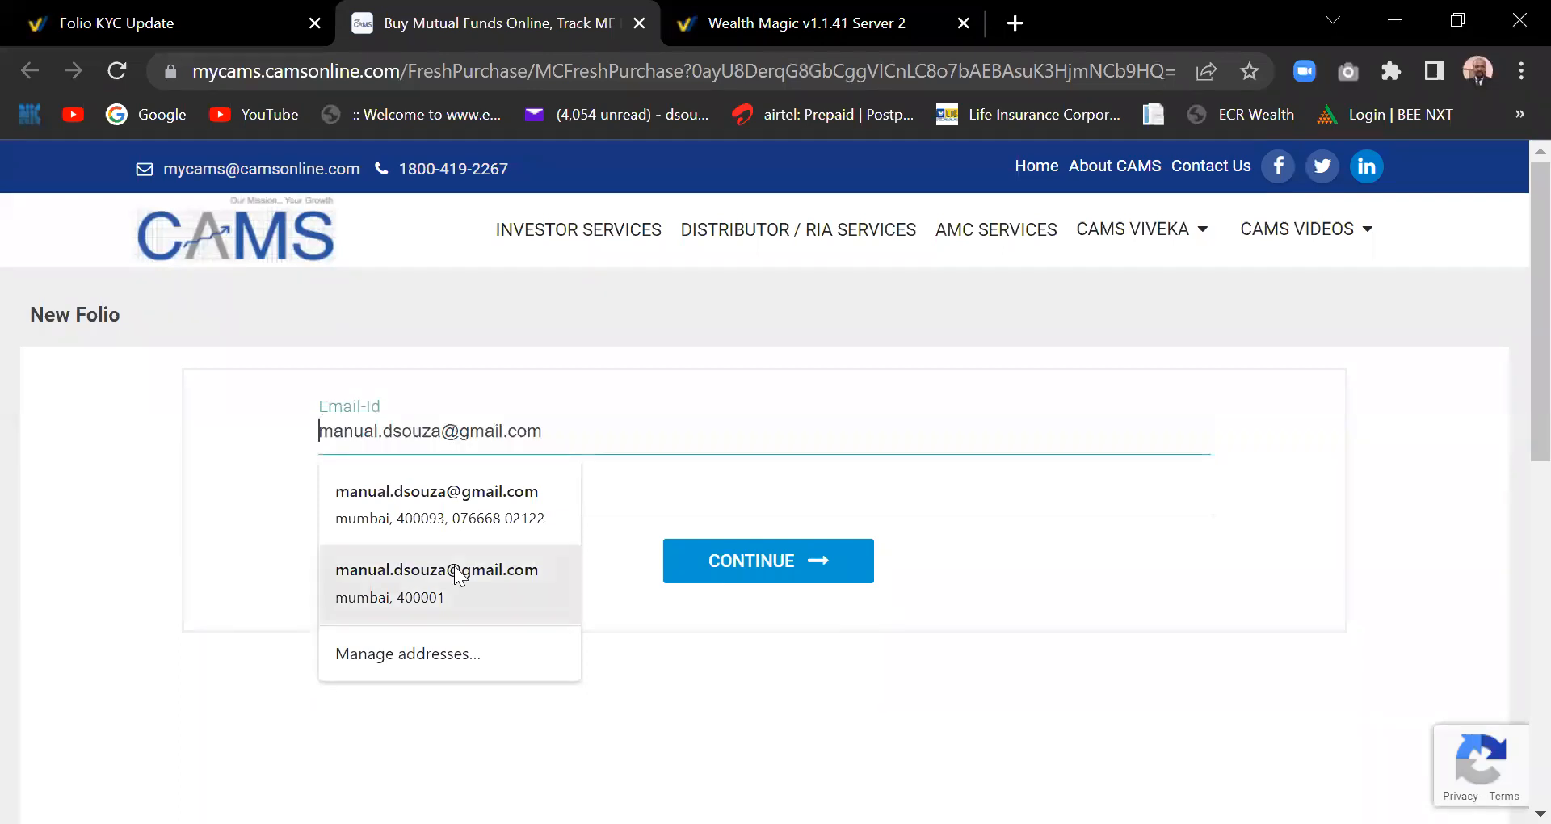
pyautogui.click(499, 498)
pyautogui.click(451, 492)
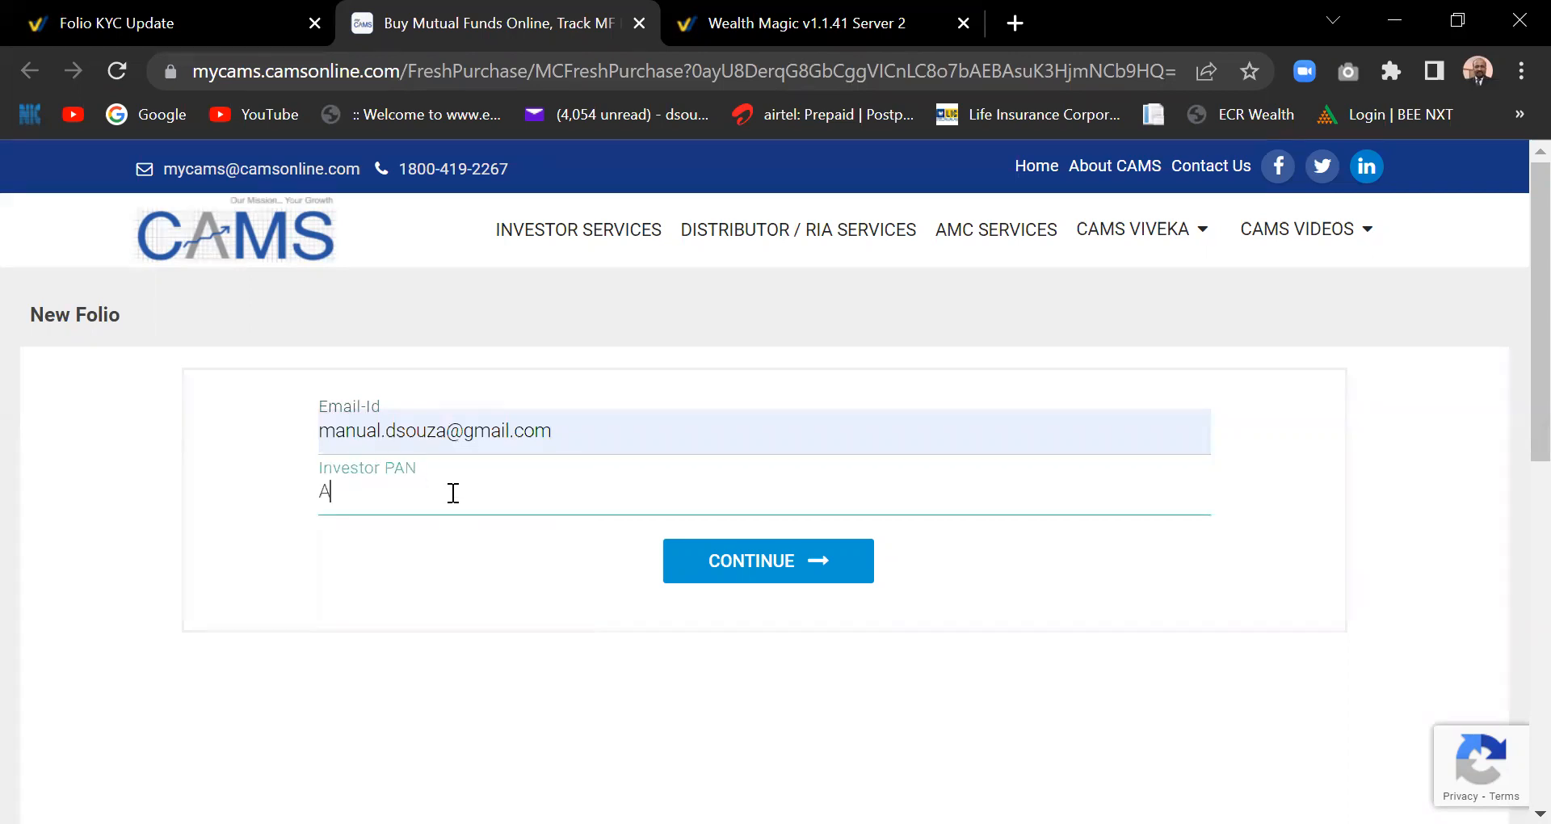
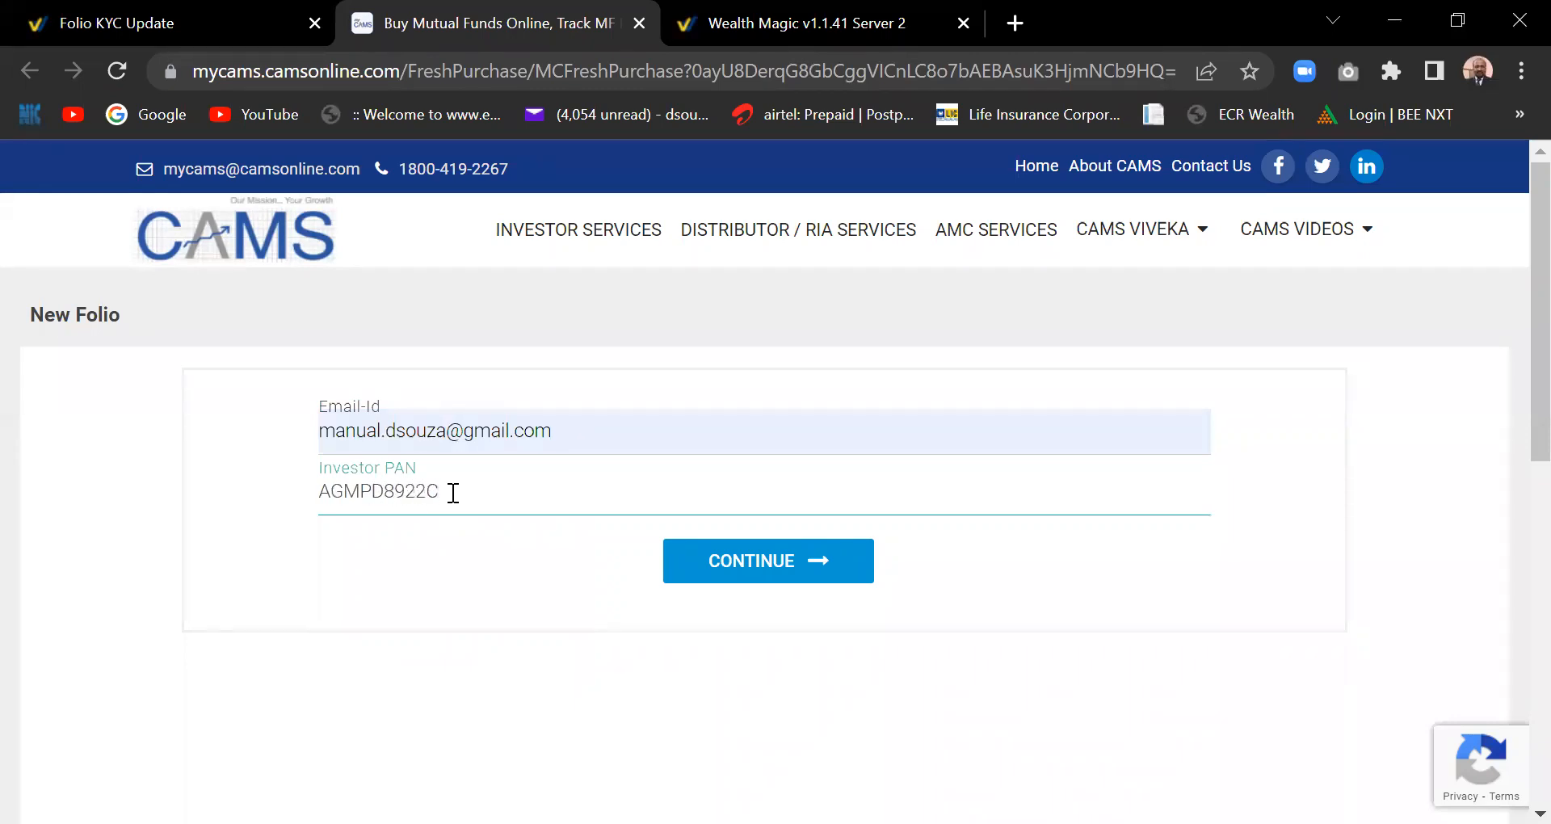
pyautogui.click(761, 560)
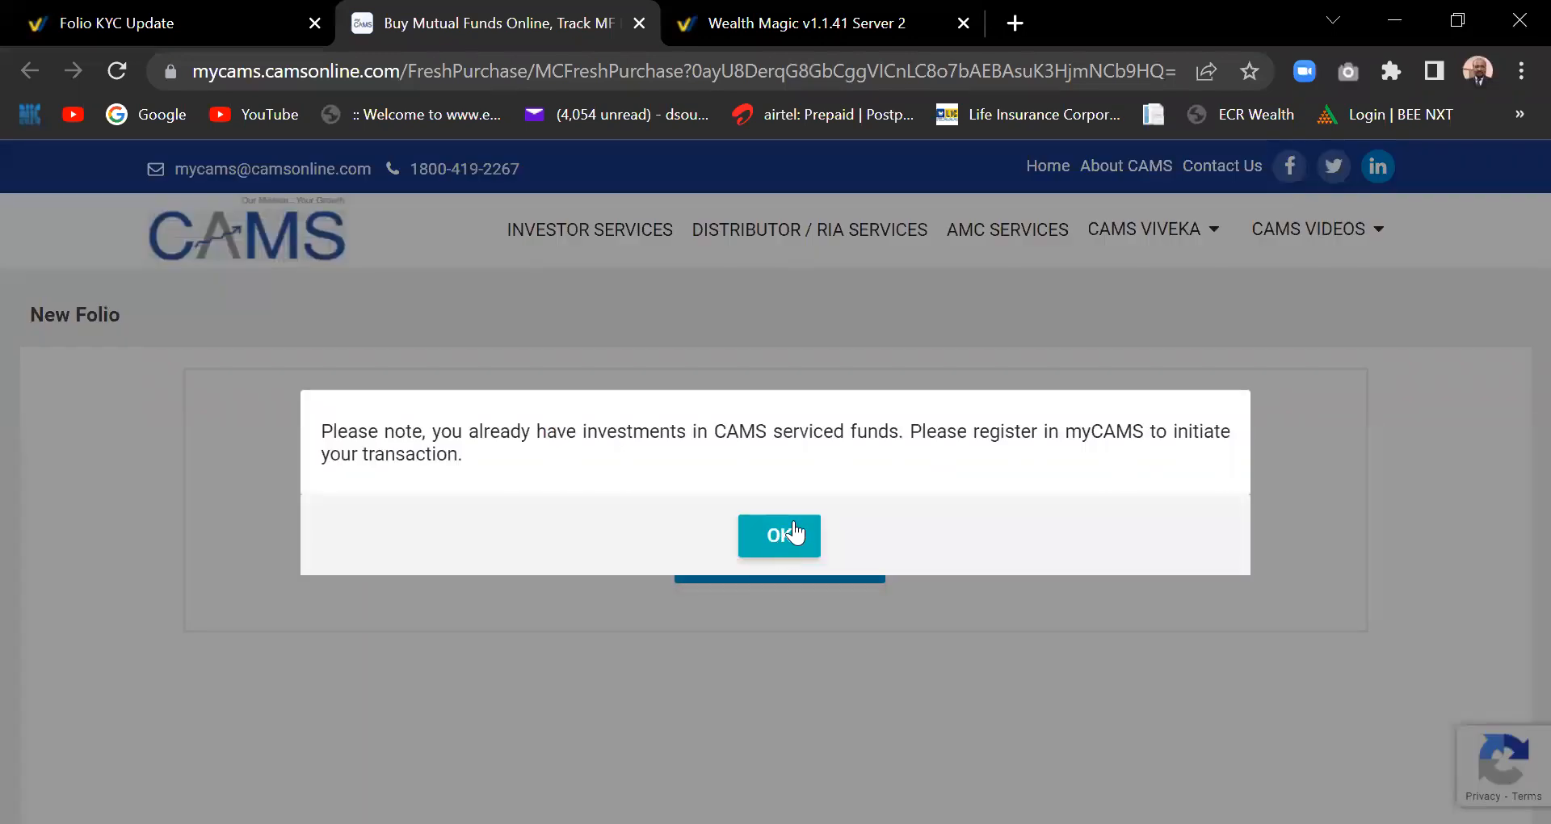
# - Acknowledge the myCAMS registration notice and return to the Wealth Magic preferences tab
pyautogui.click(788, 534)
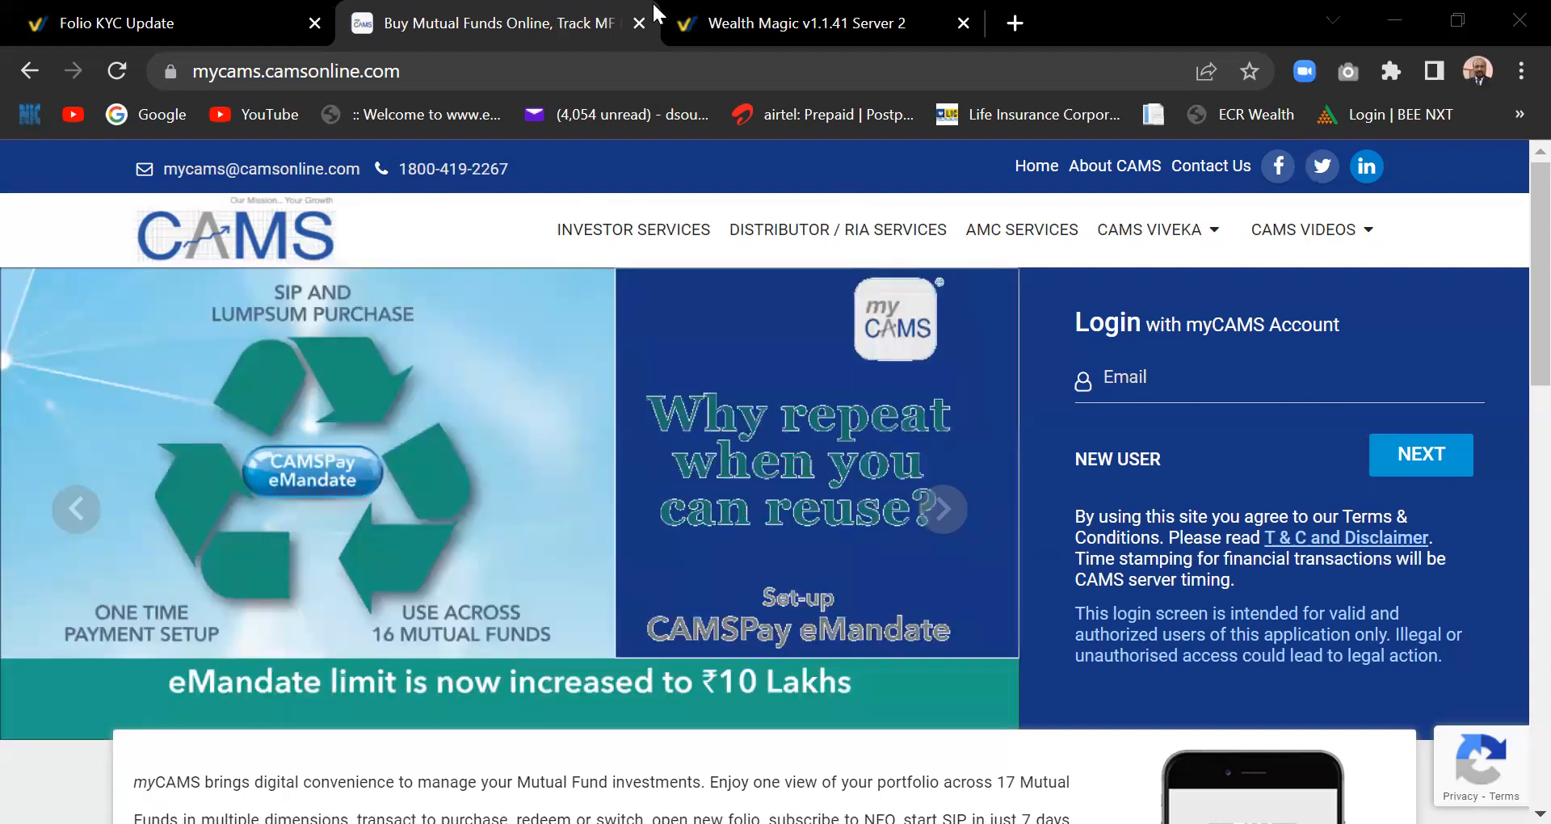
pyautogui.click(711, 15)
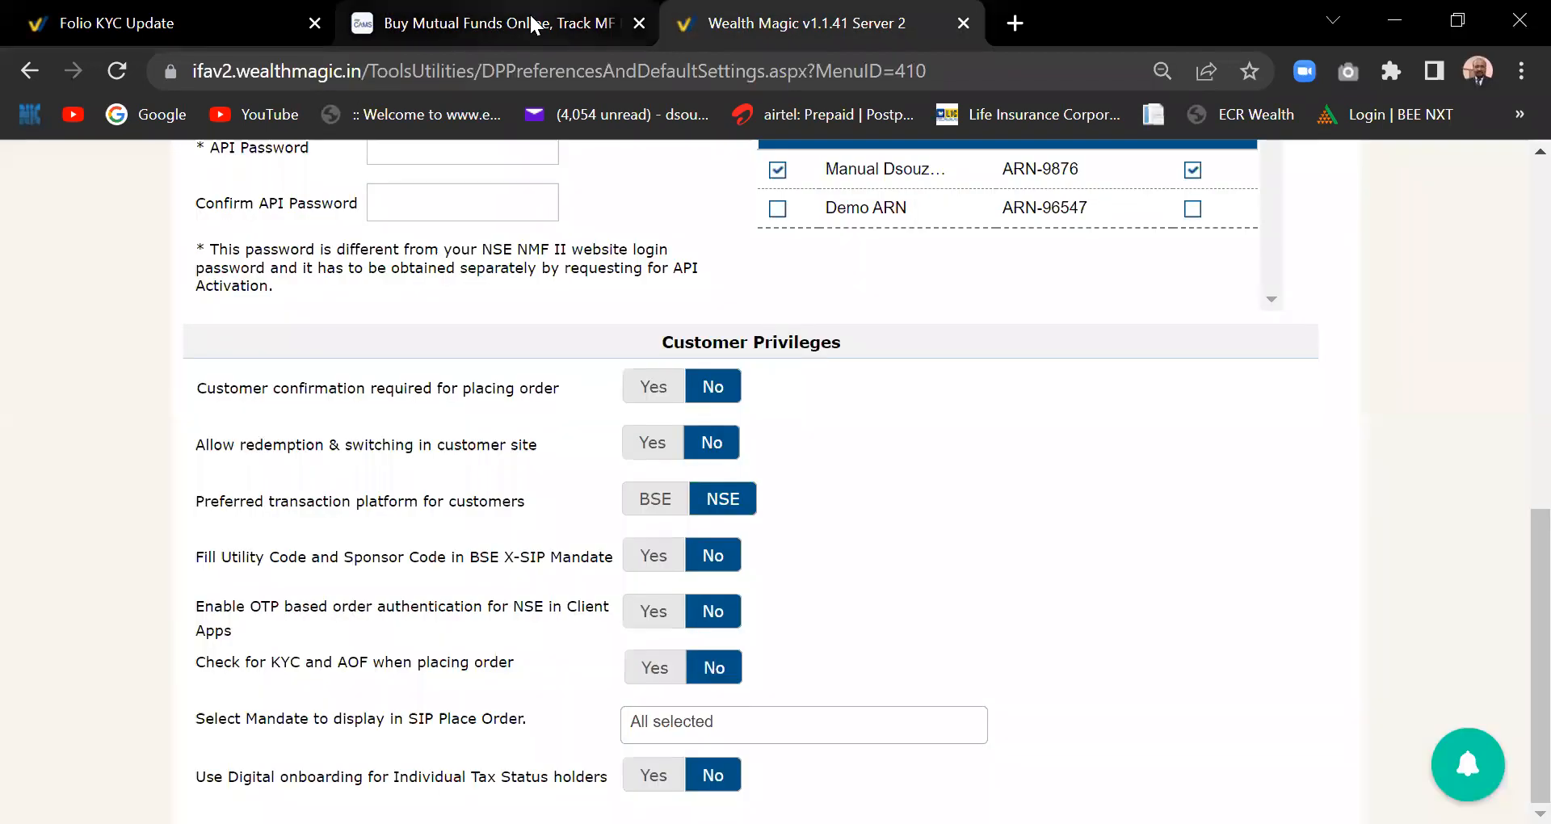
# - Go through the CAMS tab back to the Folio KYC Update tab
pyautogui.click(432, 23)
pyautogui.click(215, 25)
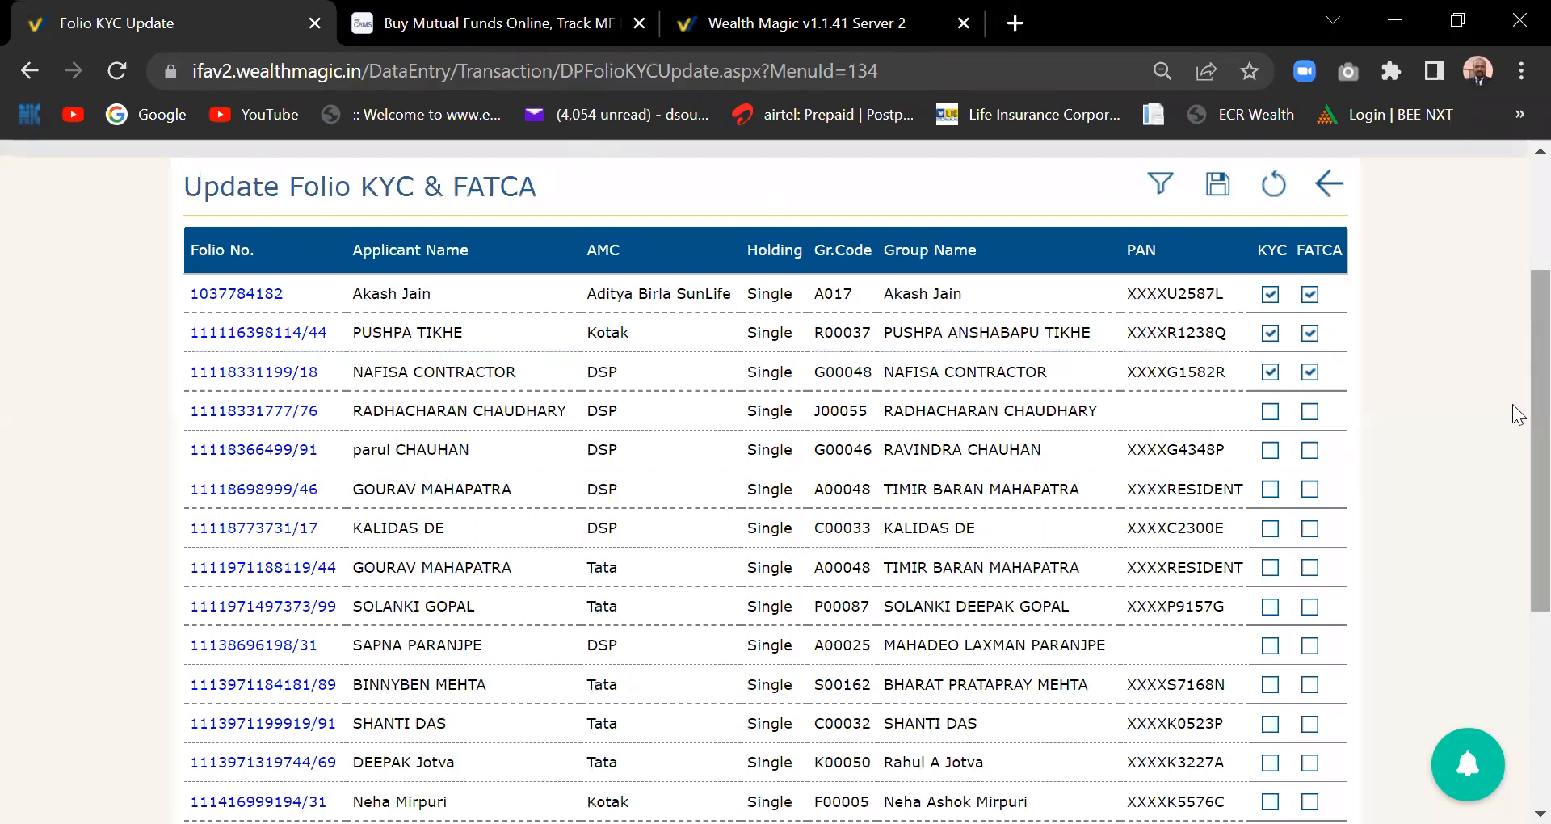
# - Exit the Update Folio KYC & FATCA screen and bring up the Manage Data mega menu
pyautogui.scroll(2, 1294, 349)
pyautogui.click(1325, 351)
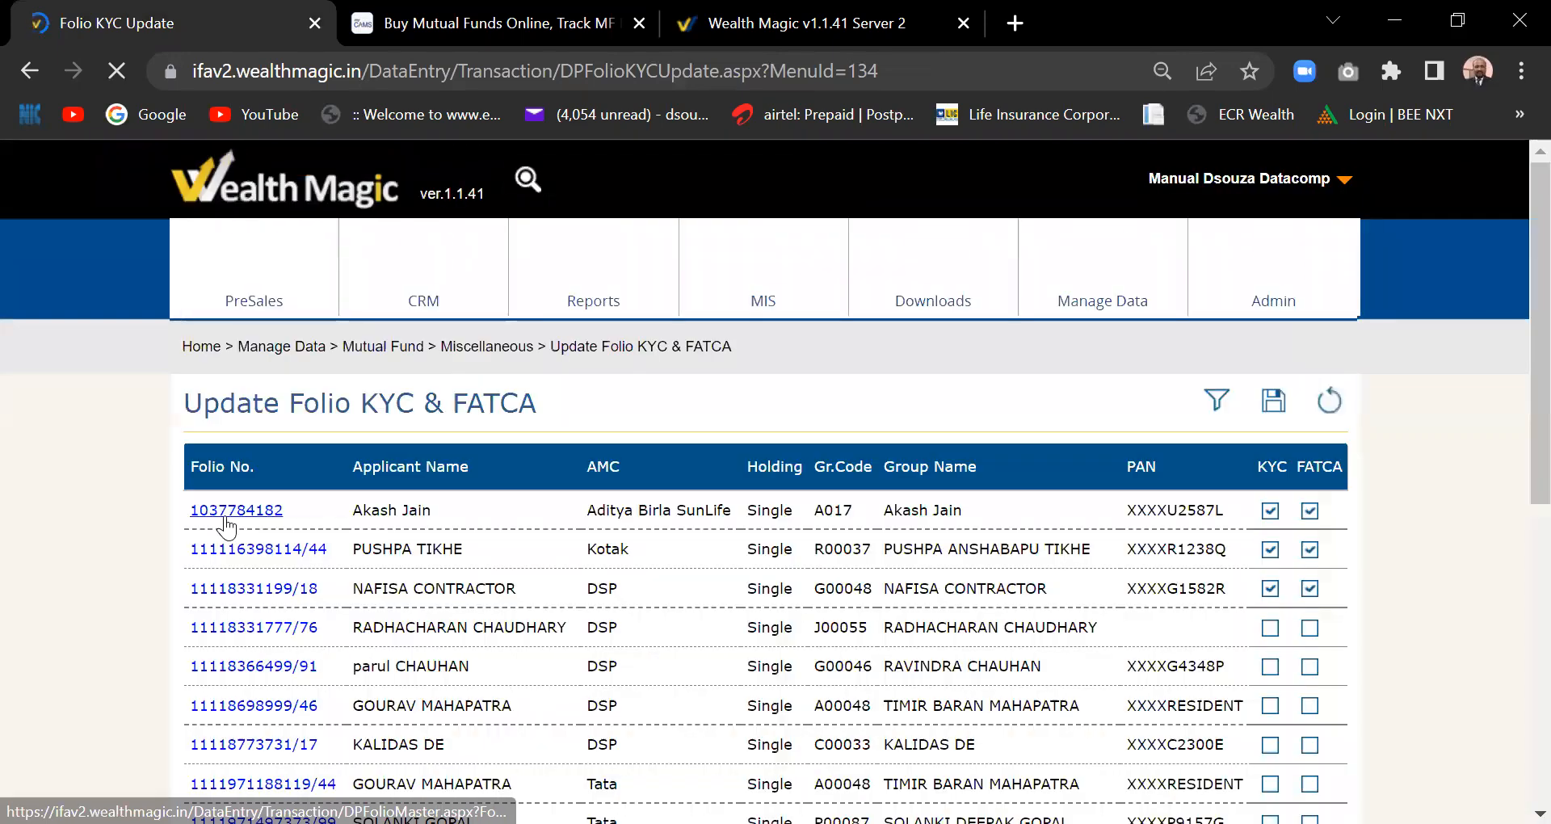
pyautogui.moveTo(1151, 274)
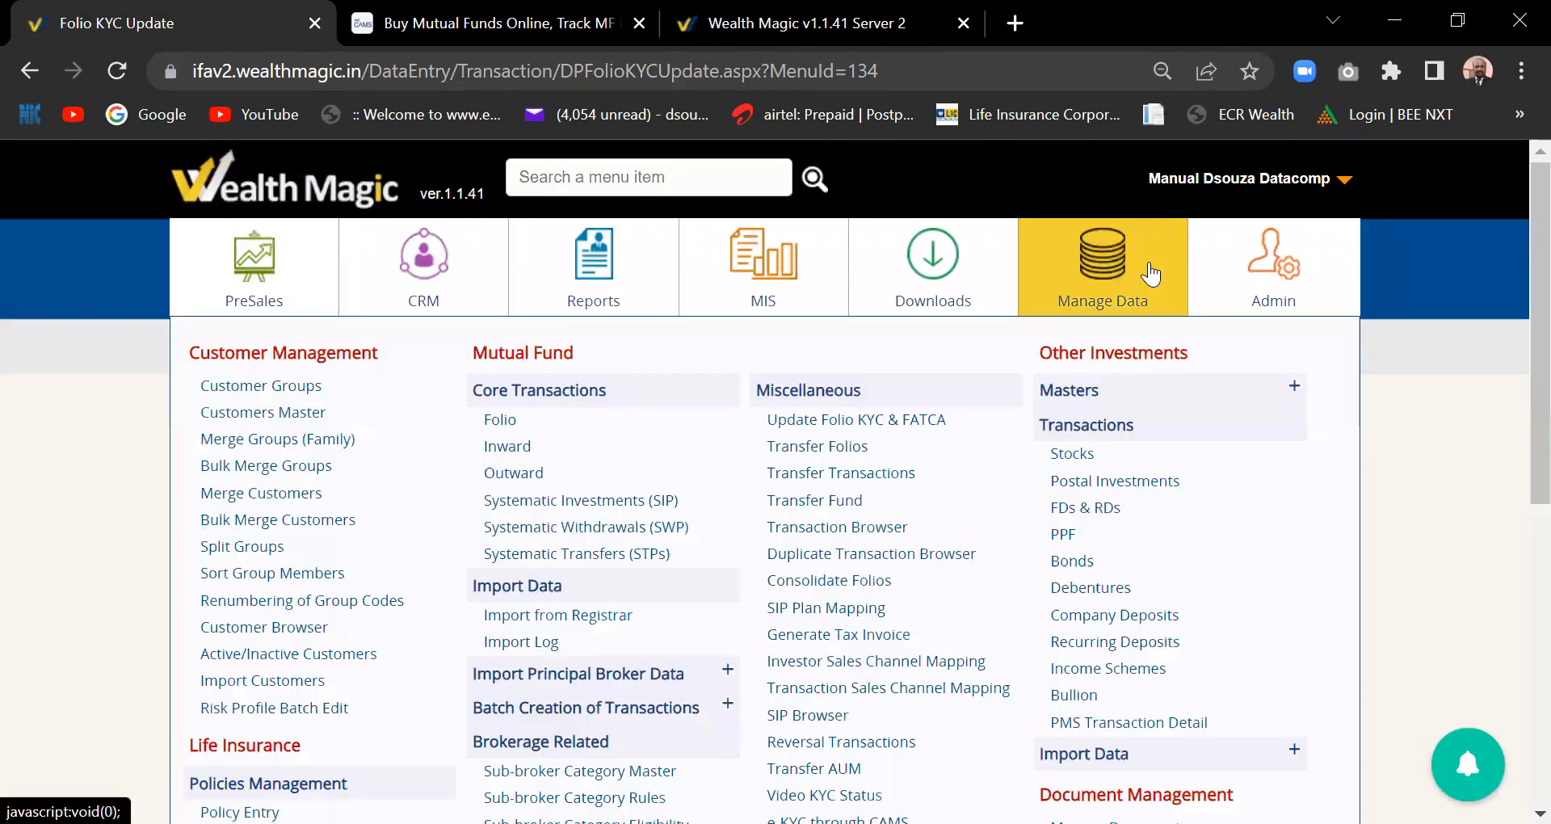
pyautogui.scroll(-1, 863, 664)
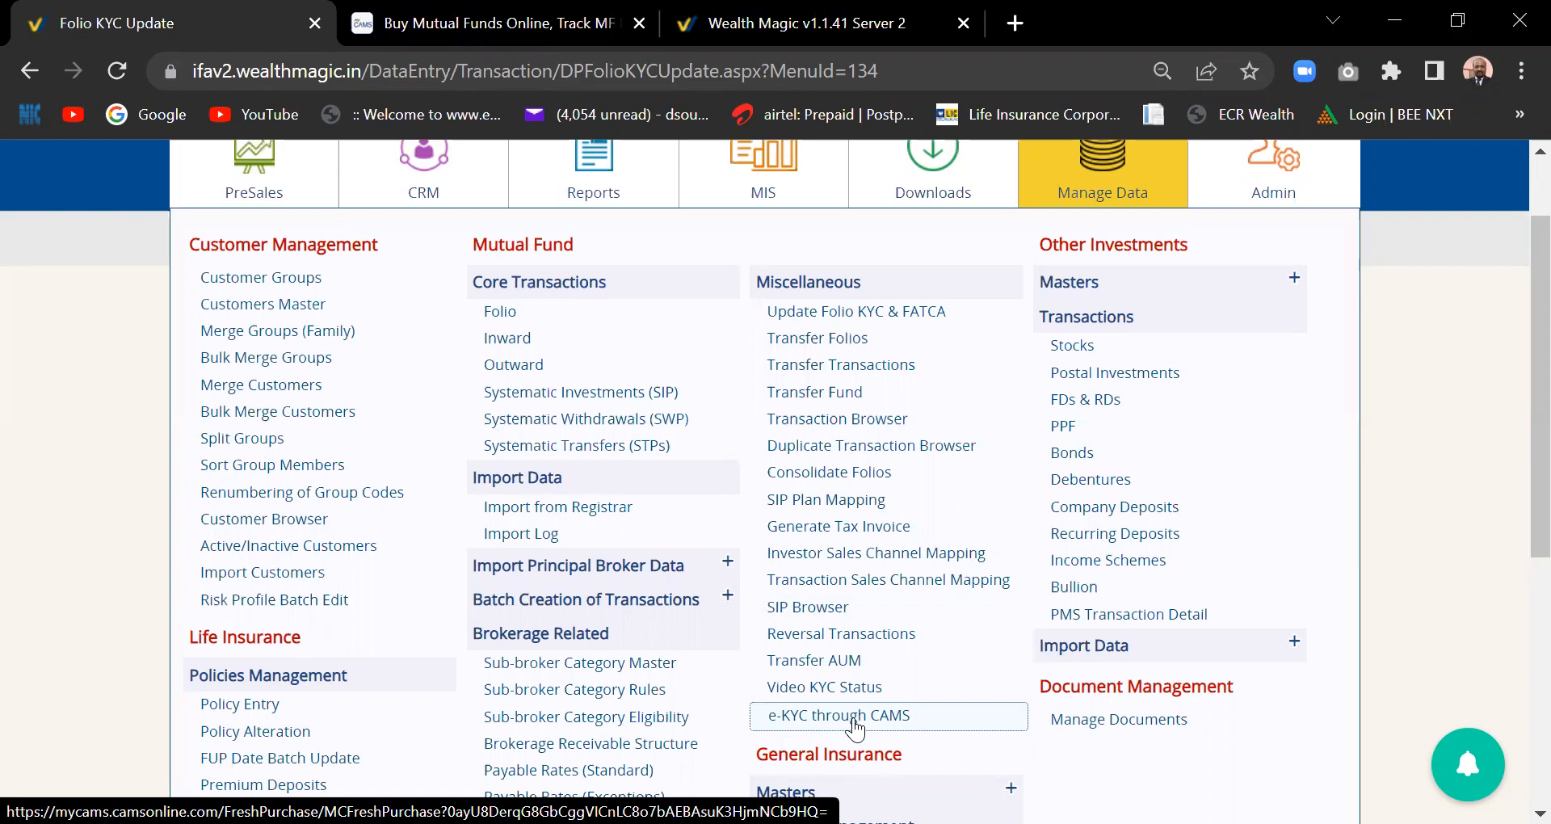
# - Relaunch e-KYC through CAMS, then close both CAMS New Folio tabs
pyautogui.click(855, 722)
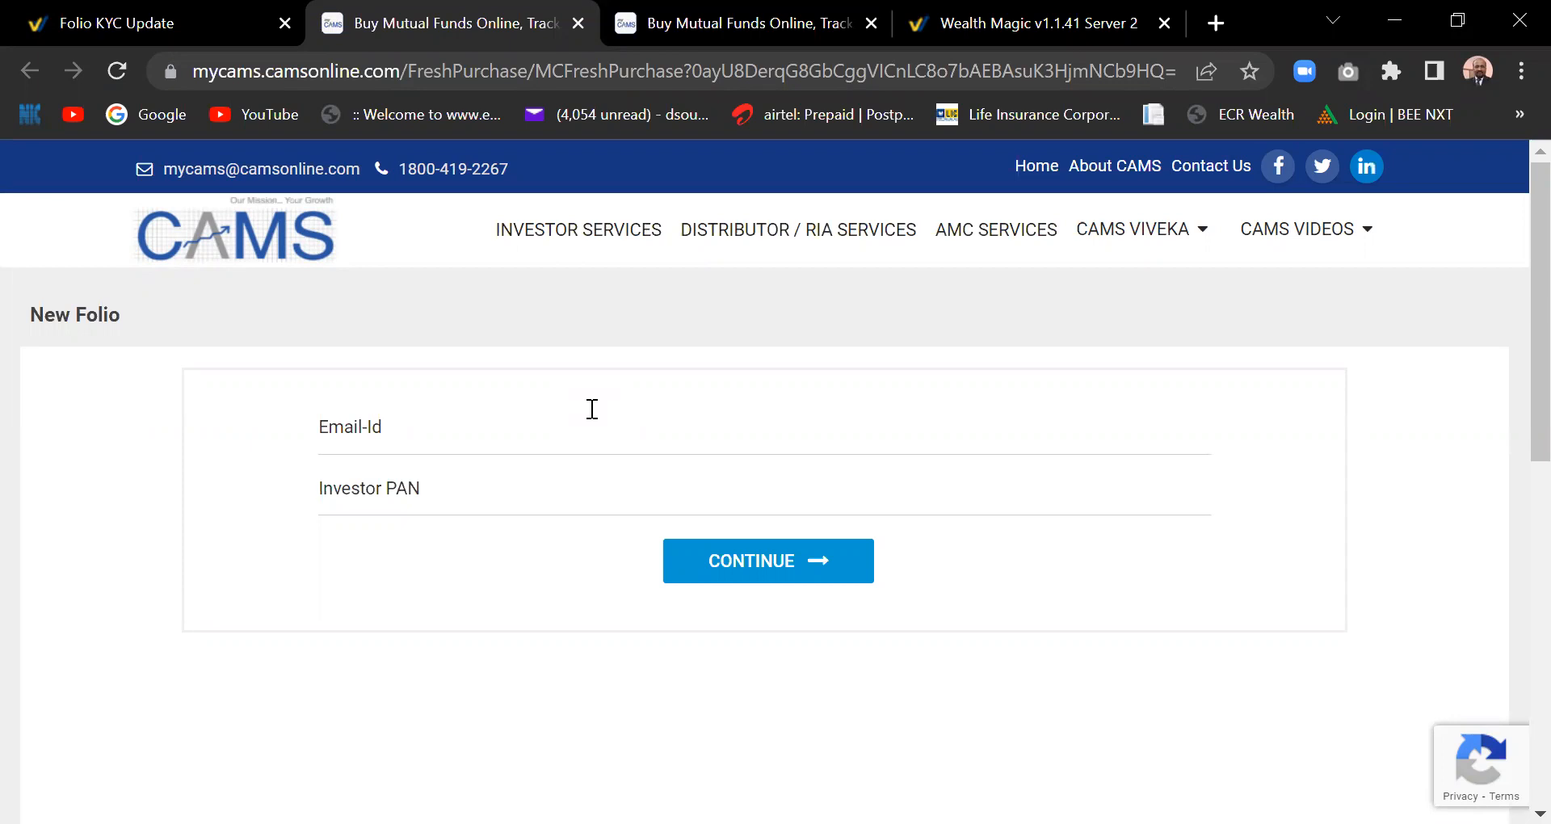
pyautogui.click(868, 22)
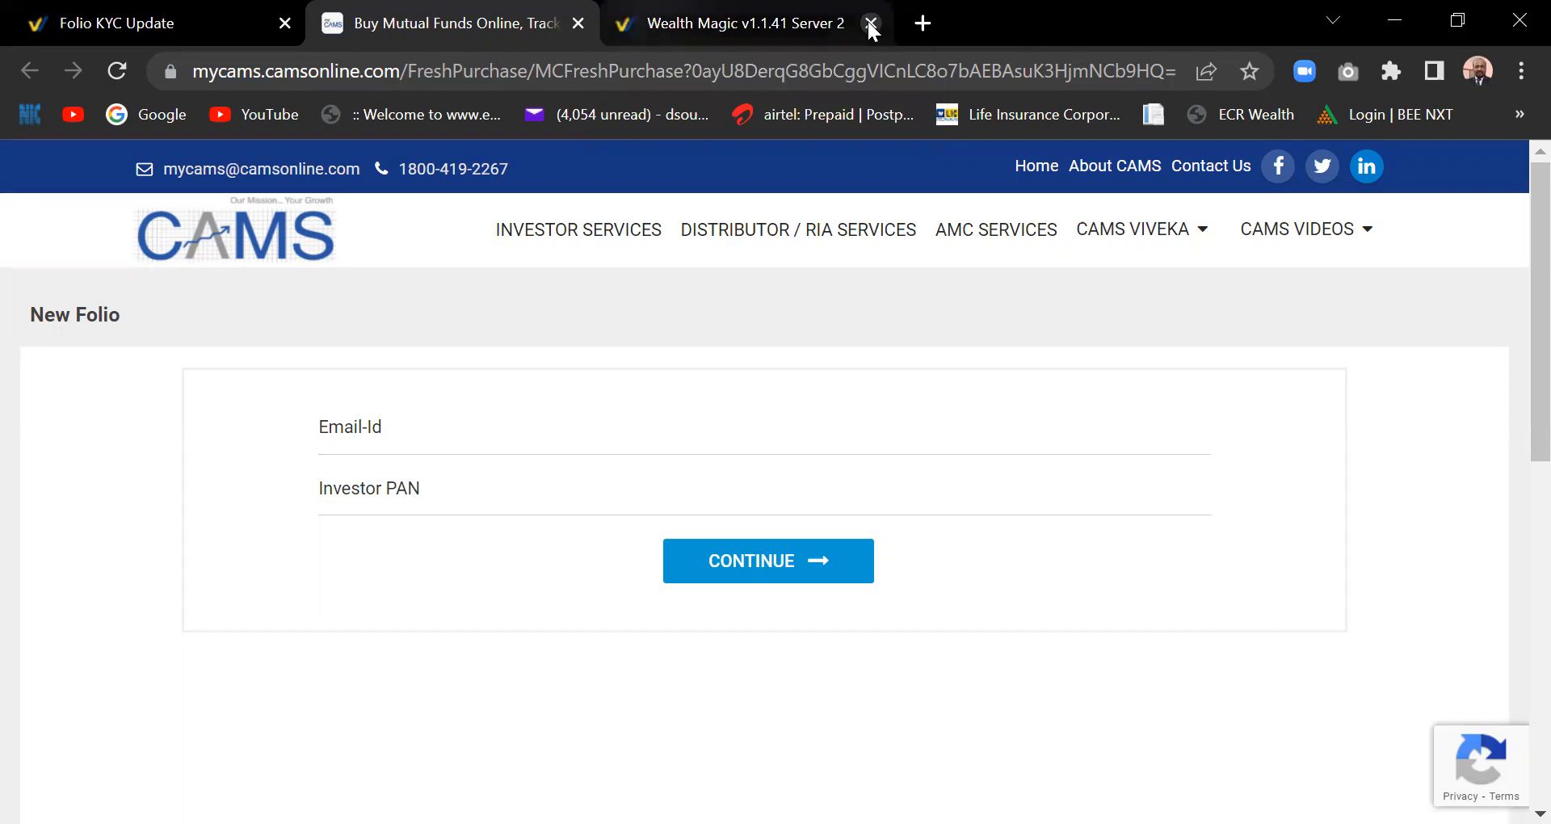
pyautogui.click(578, 24)
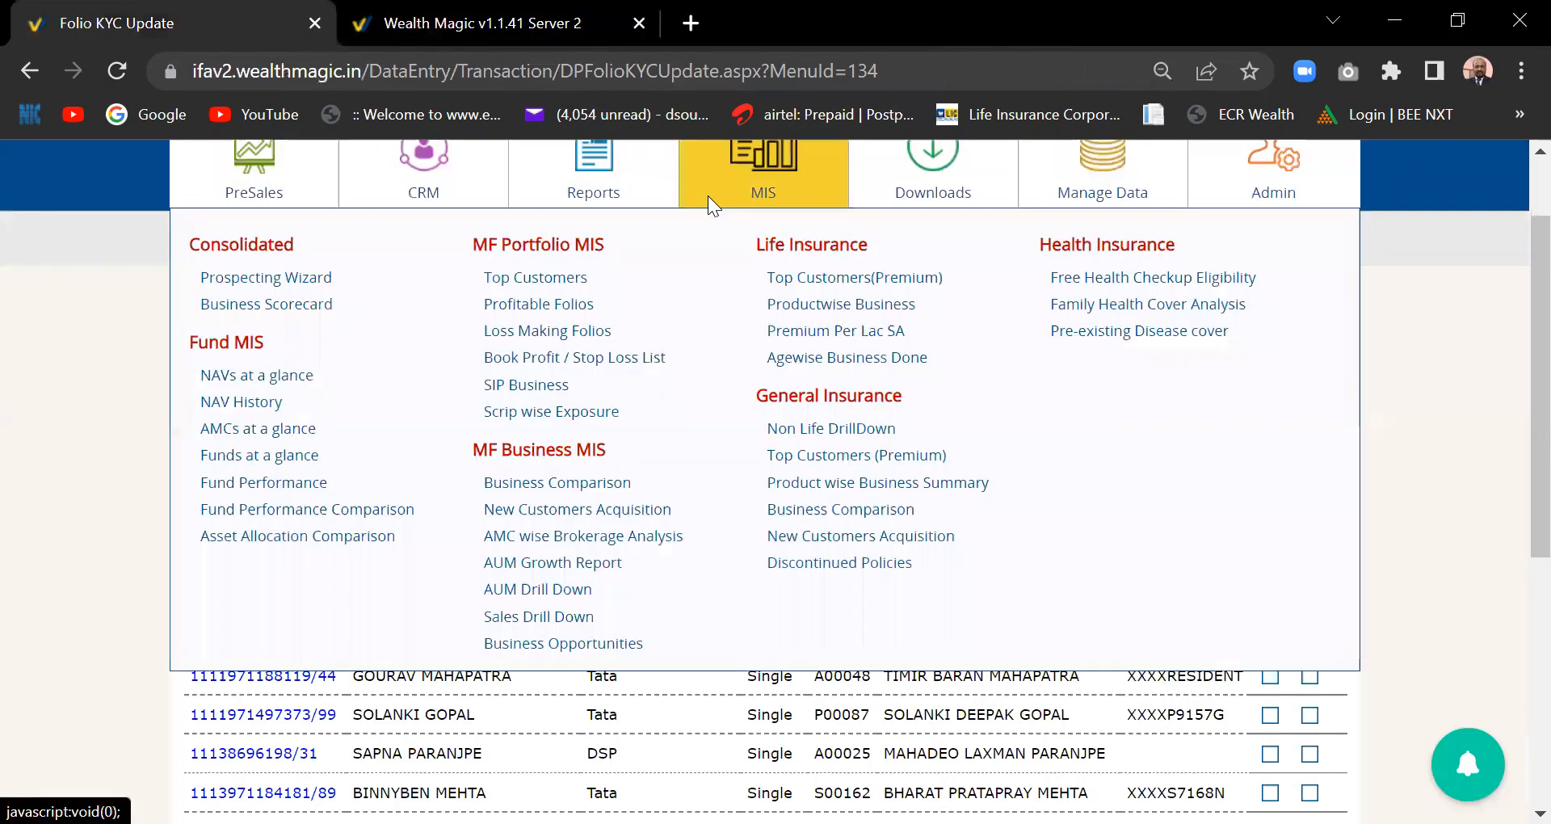
# - Review the options in the MIS report menu
pyautogui.moveTo(1092, 193)
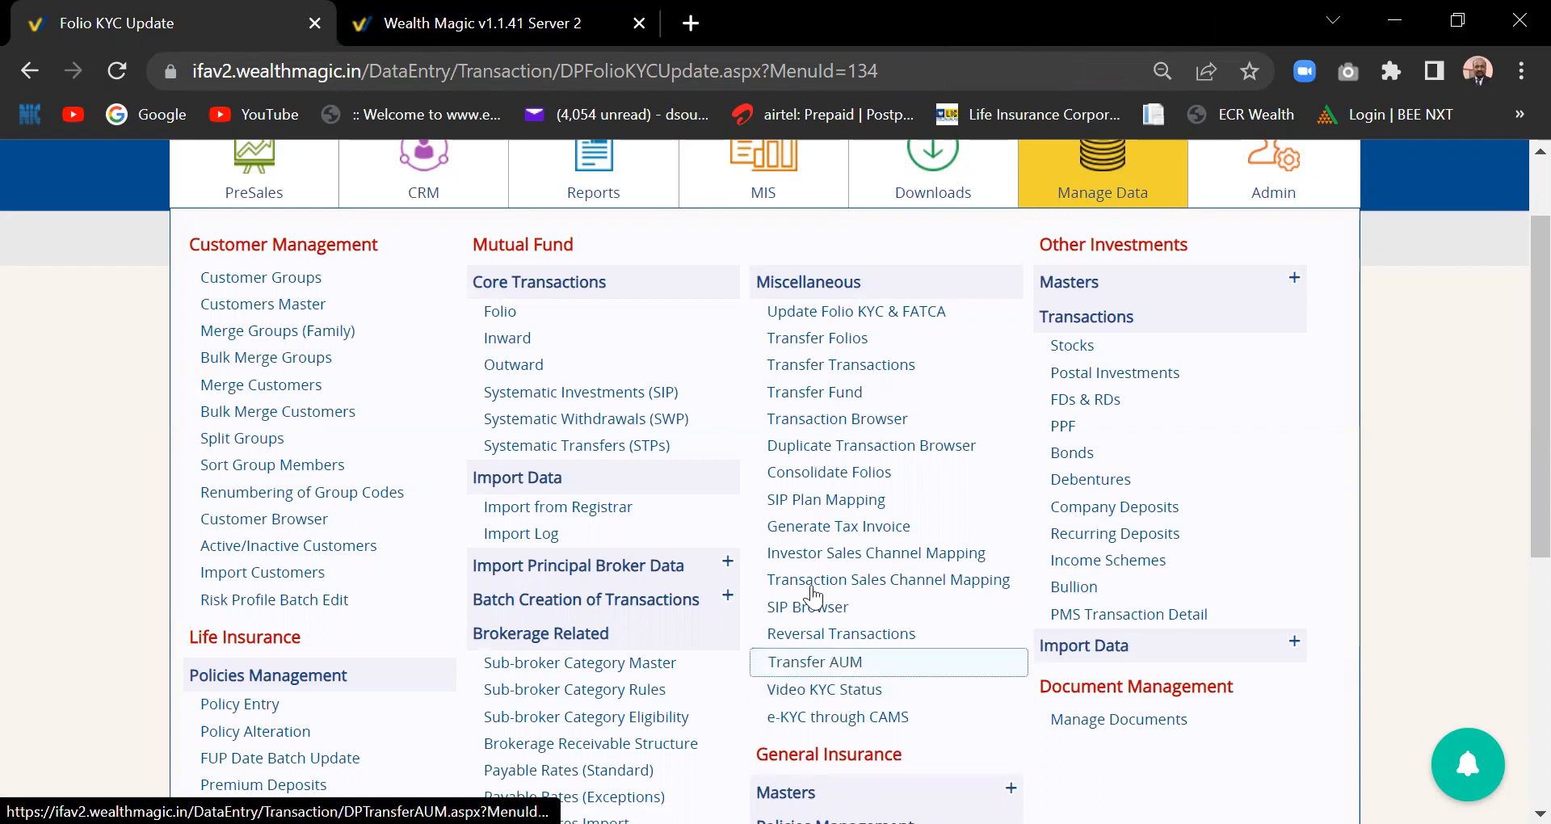
# - Open the Video KYC Status page, try KYC record 1's details, and return from the error
pyautogui.click(848, 695)
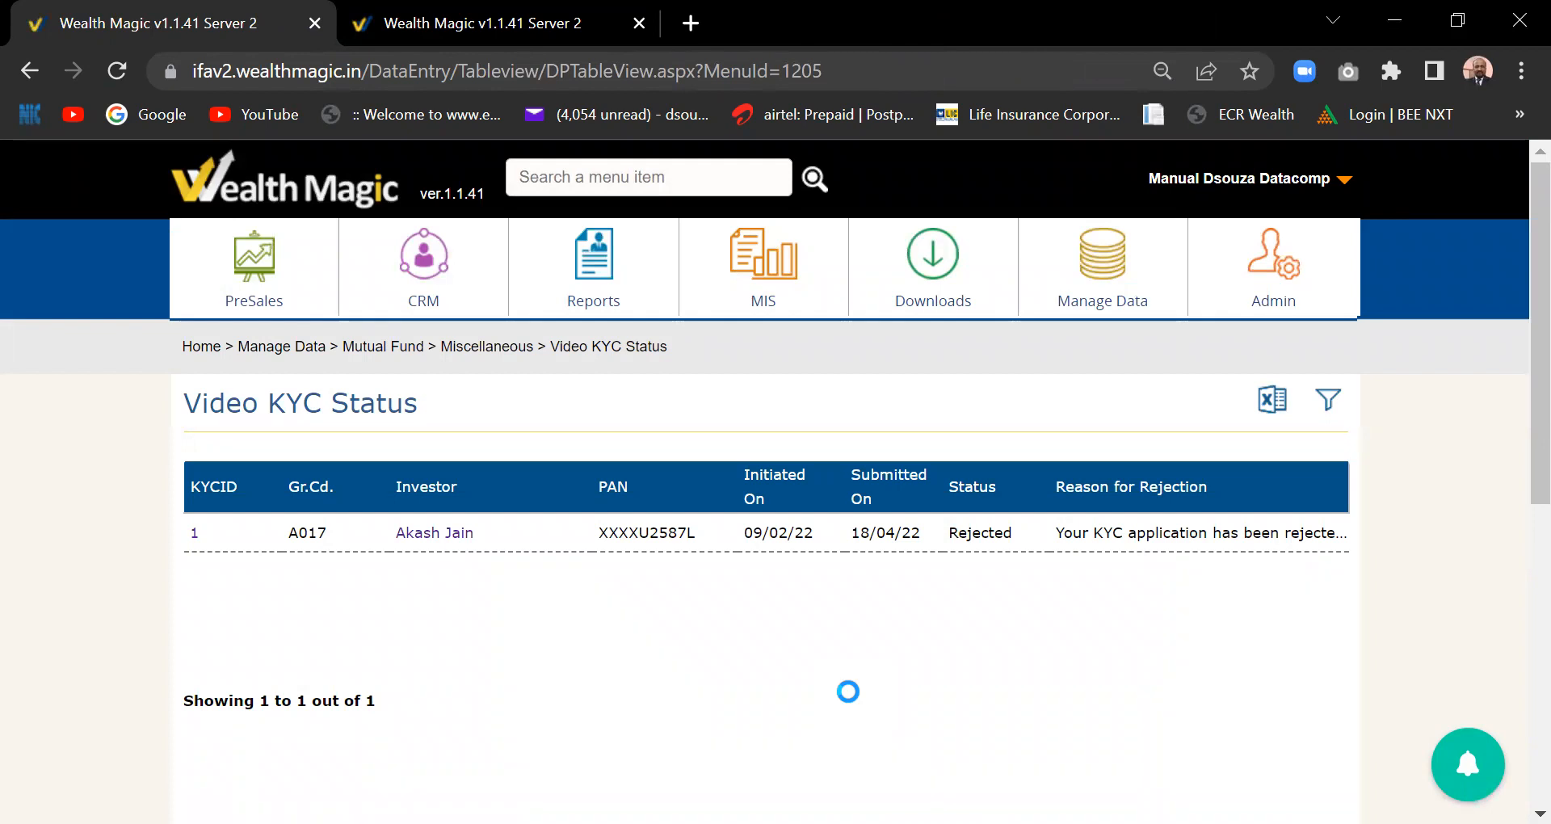
pyautogui.scroll(-2, 1513, 419)
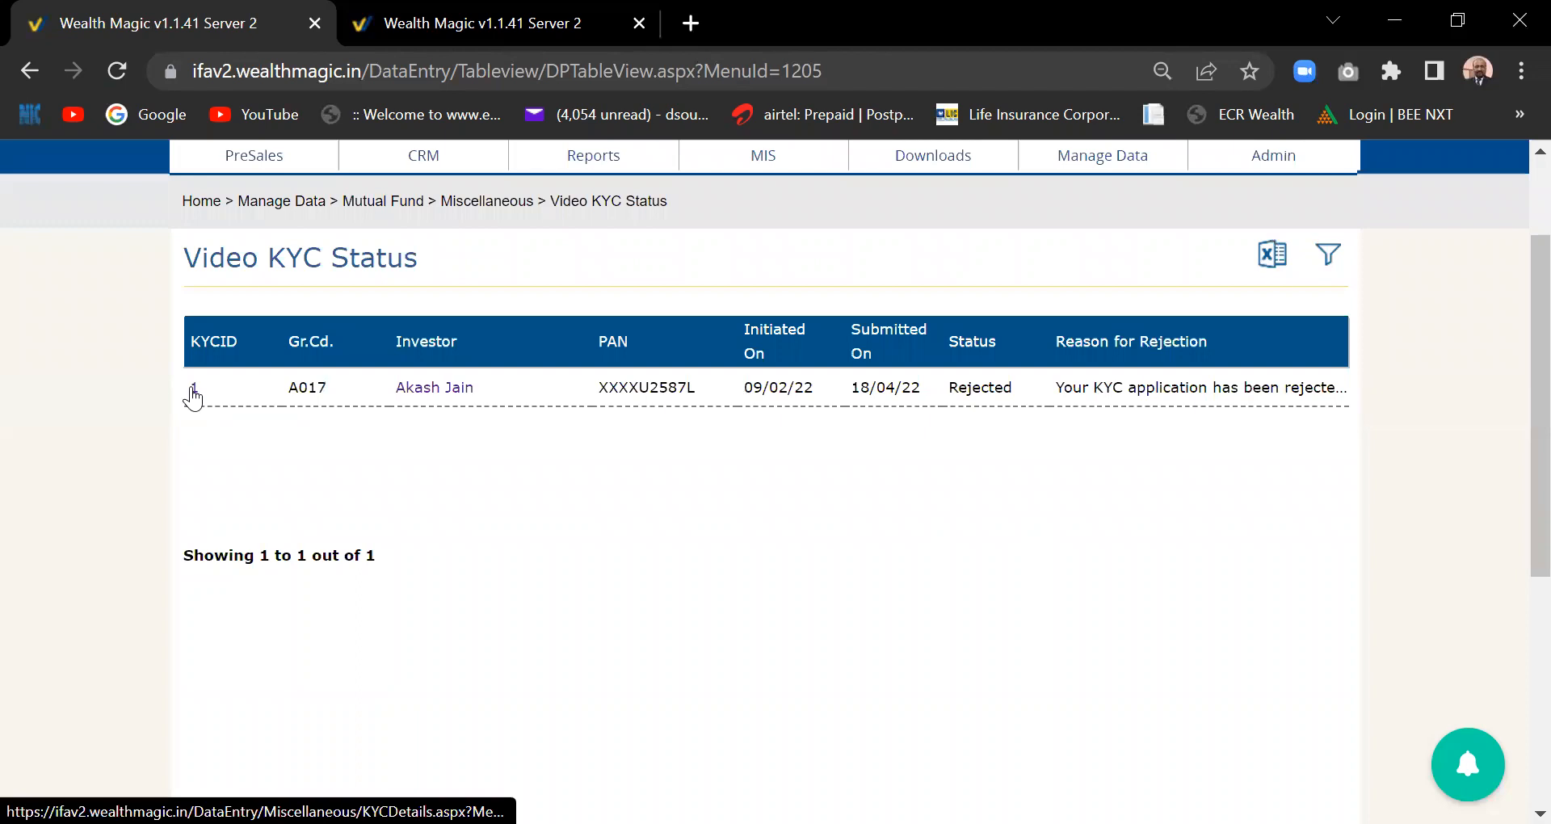
pyautogui.click(194, 389)
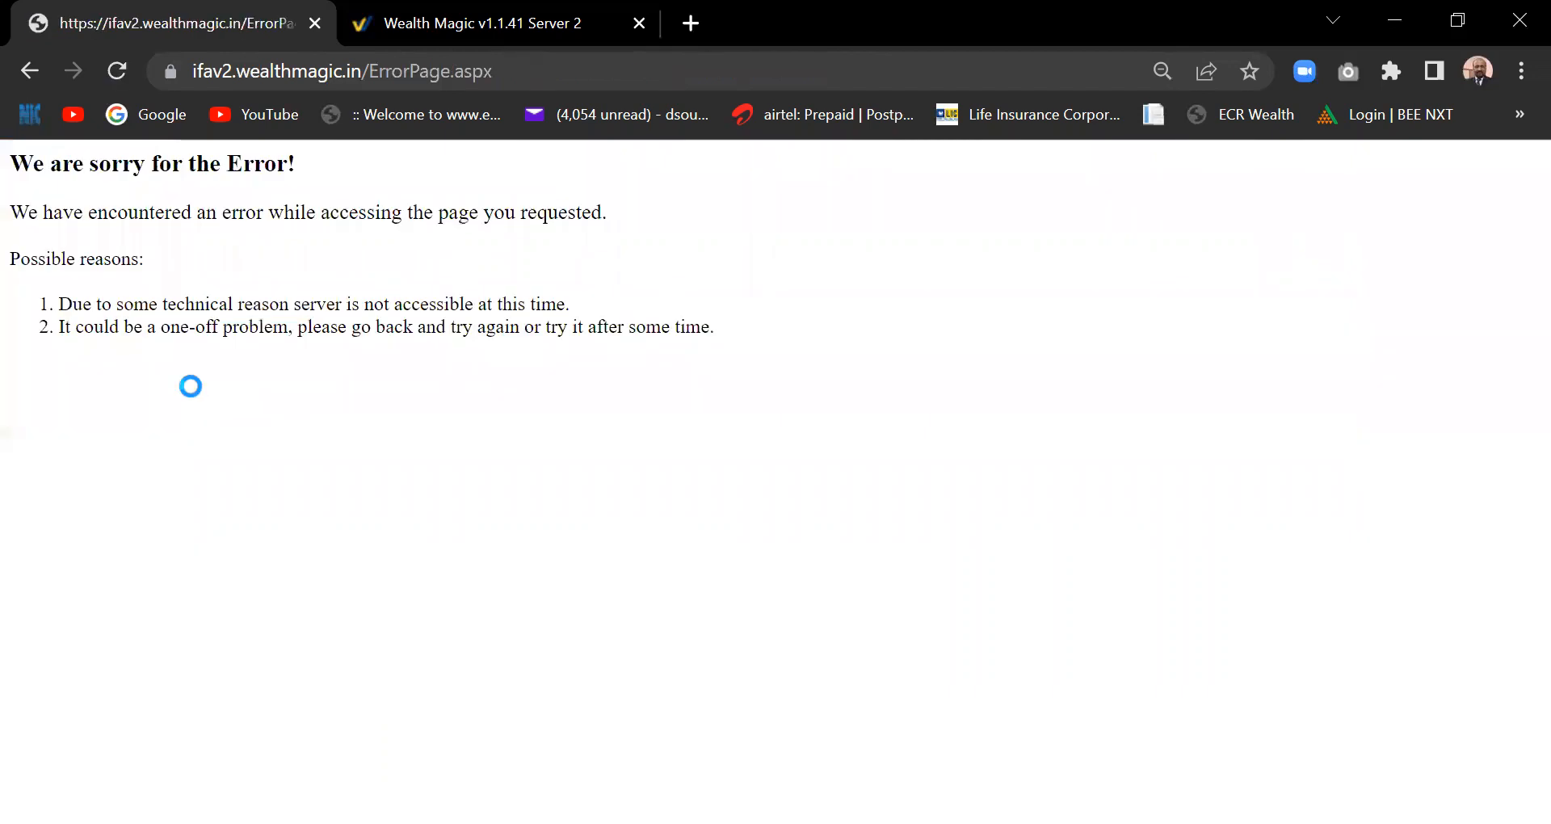
pyautogui.click(22, 75)
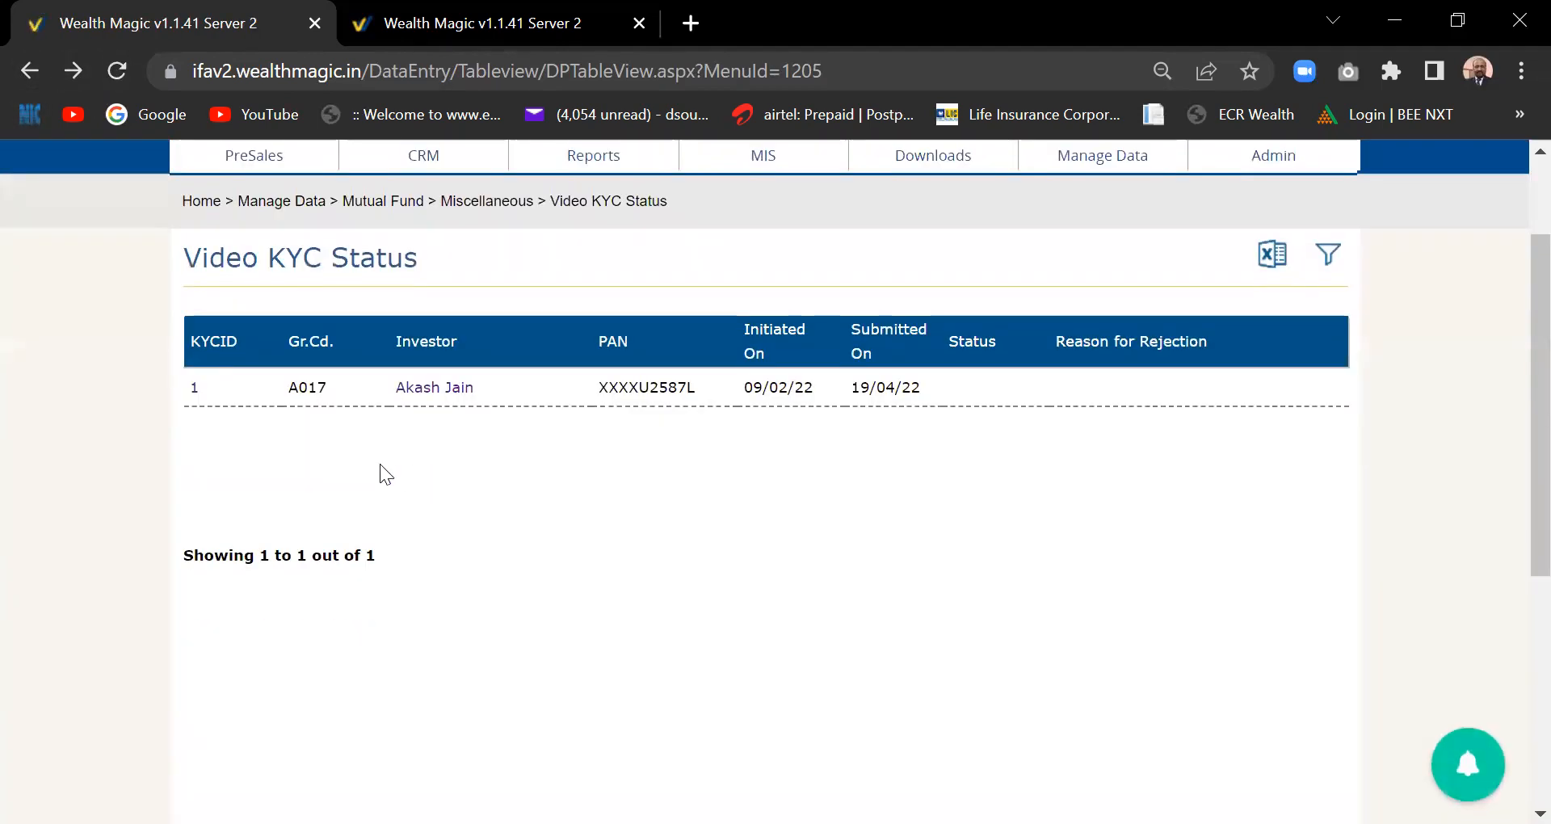
# - Retry record 1's details, reloading the page between attempts, and return to the KYC table
pyautogui.click(195, 386)
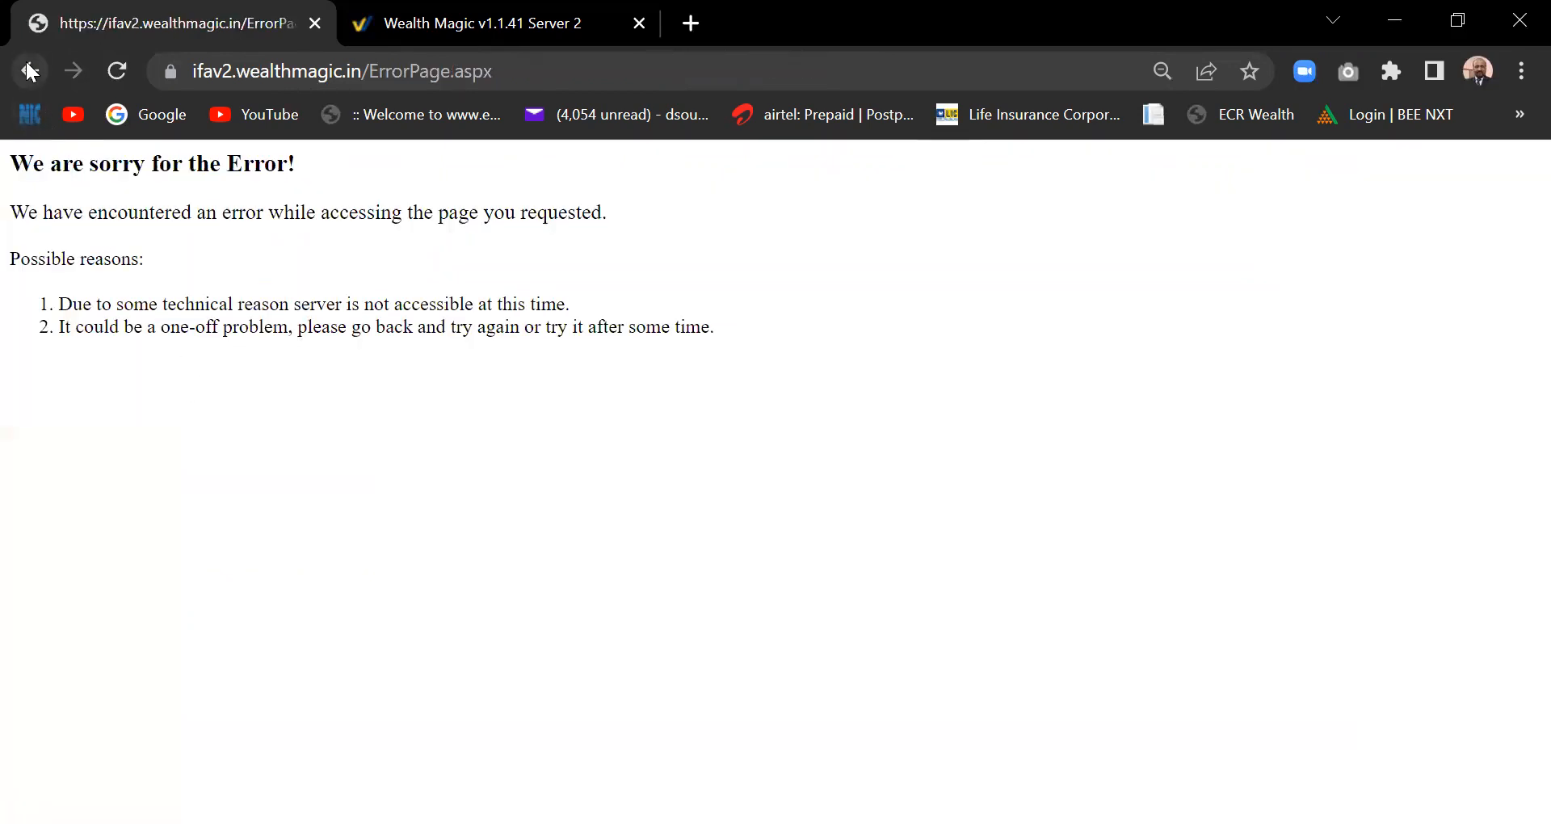
pyautogui.click(29, 72)
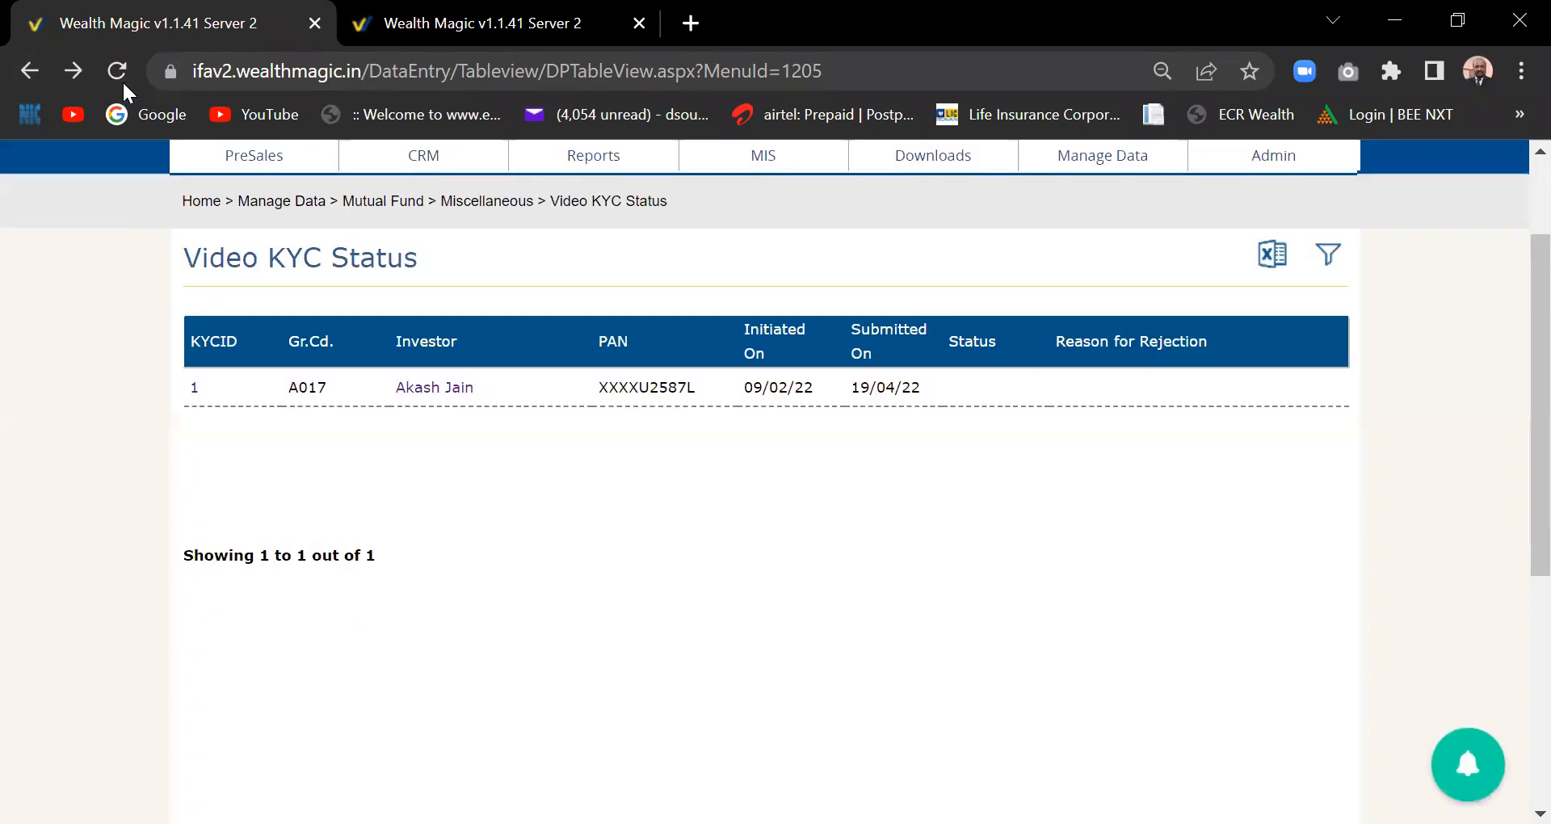
pyautogui.click(118, 69)
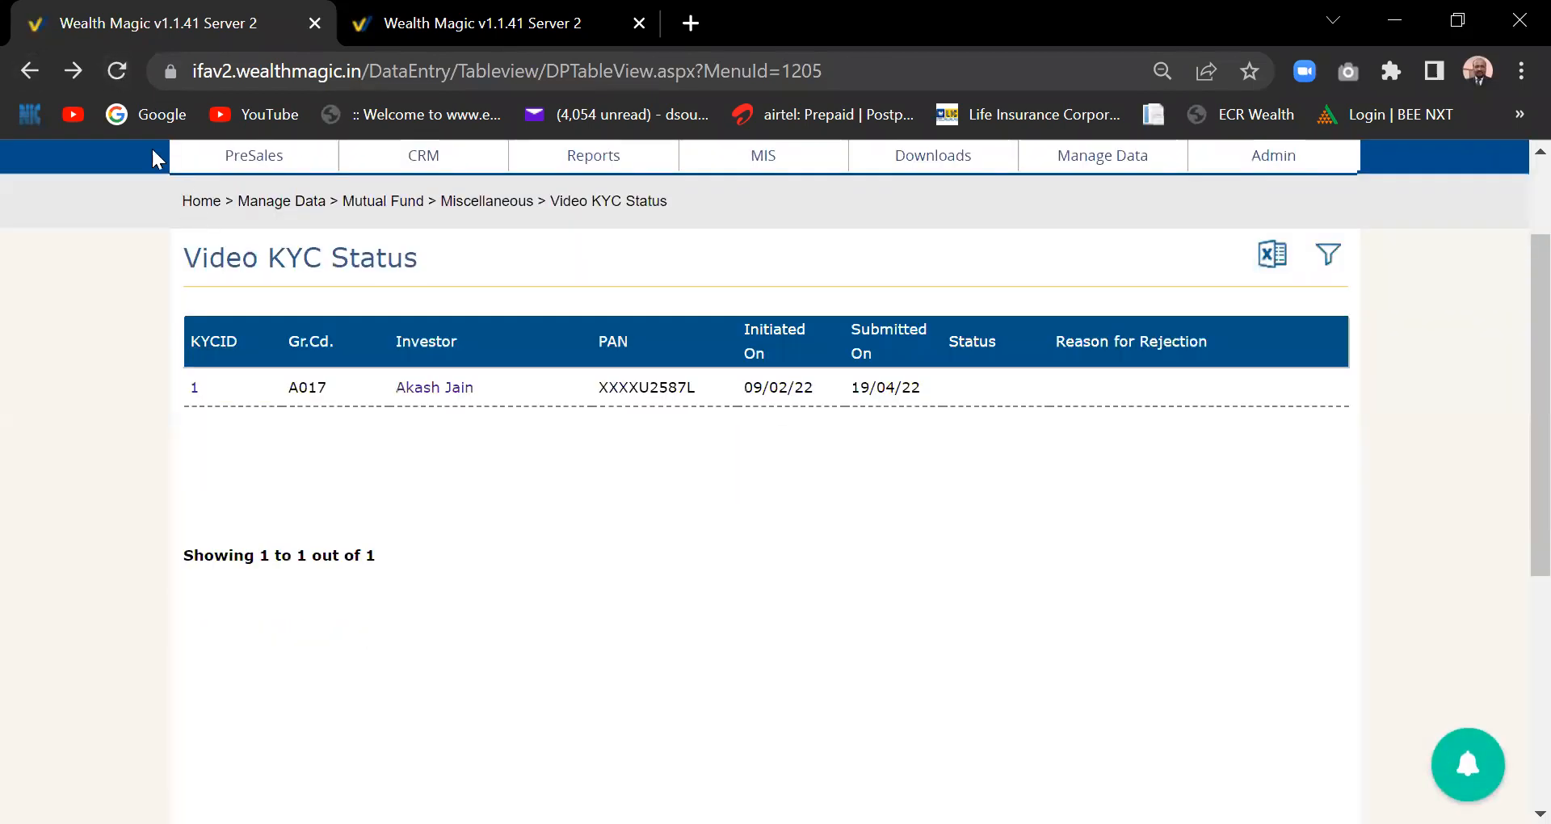
pyautogui.click(115, 76)
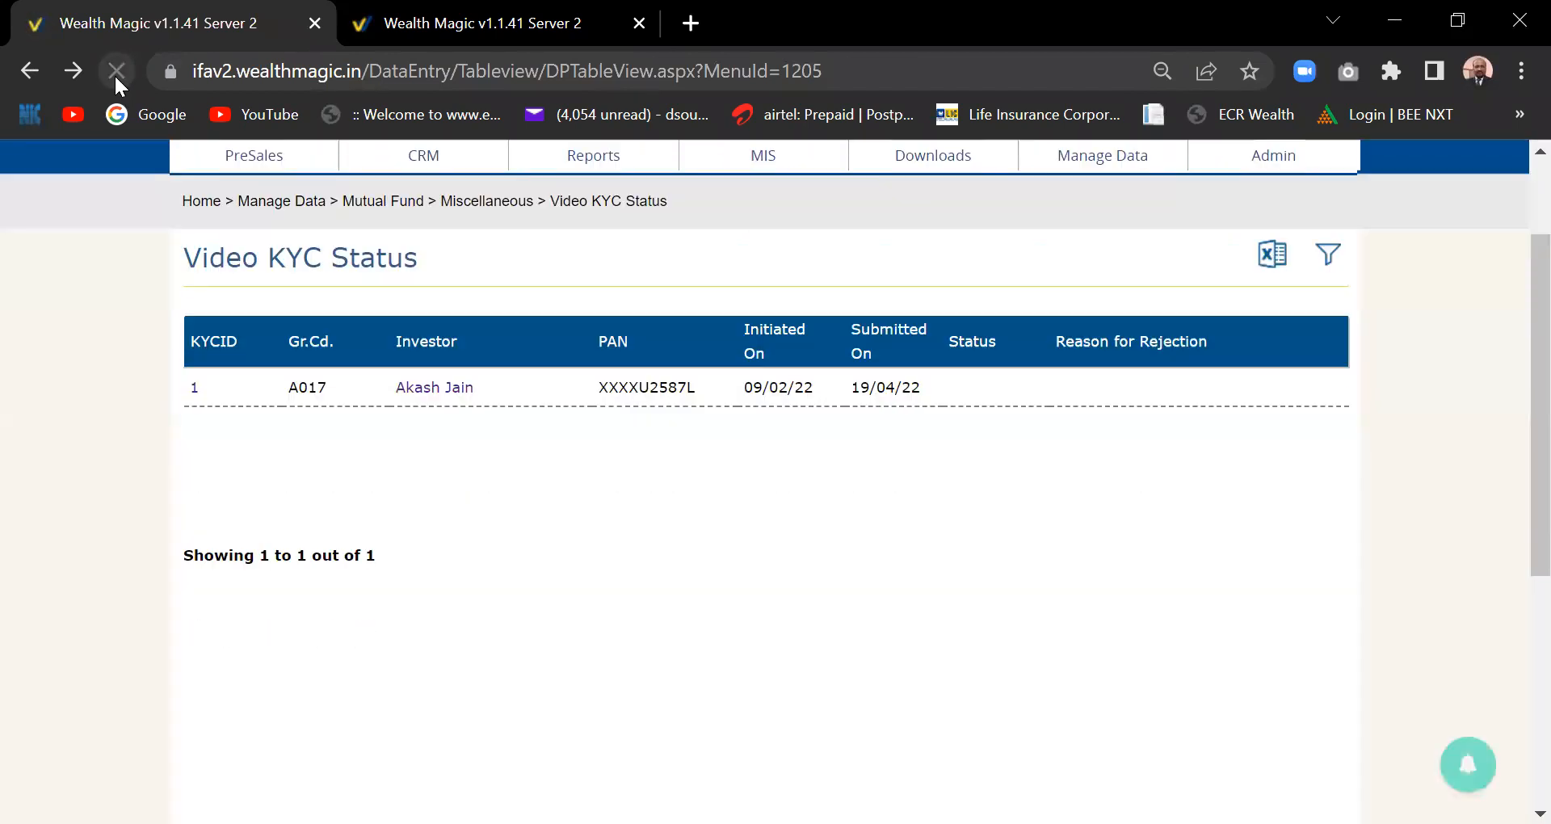
pyautogui.click(194, 387)
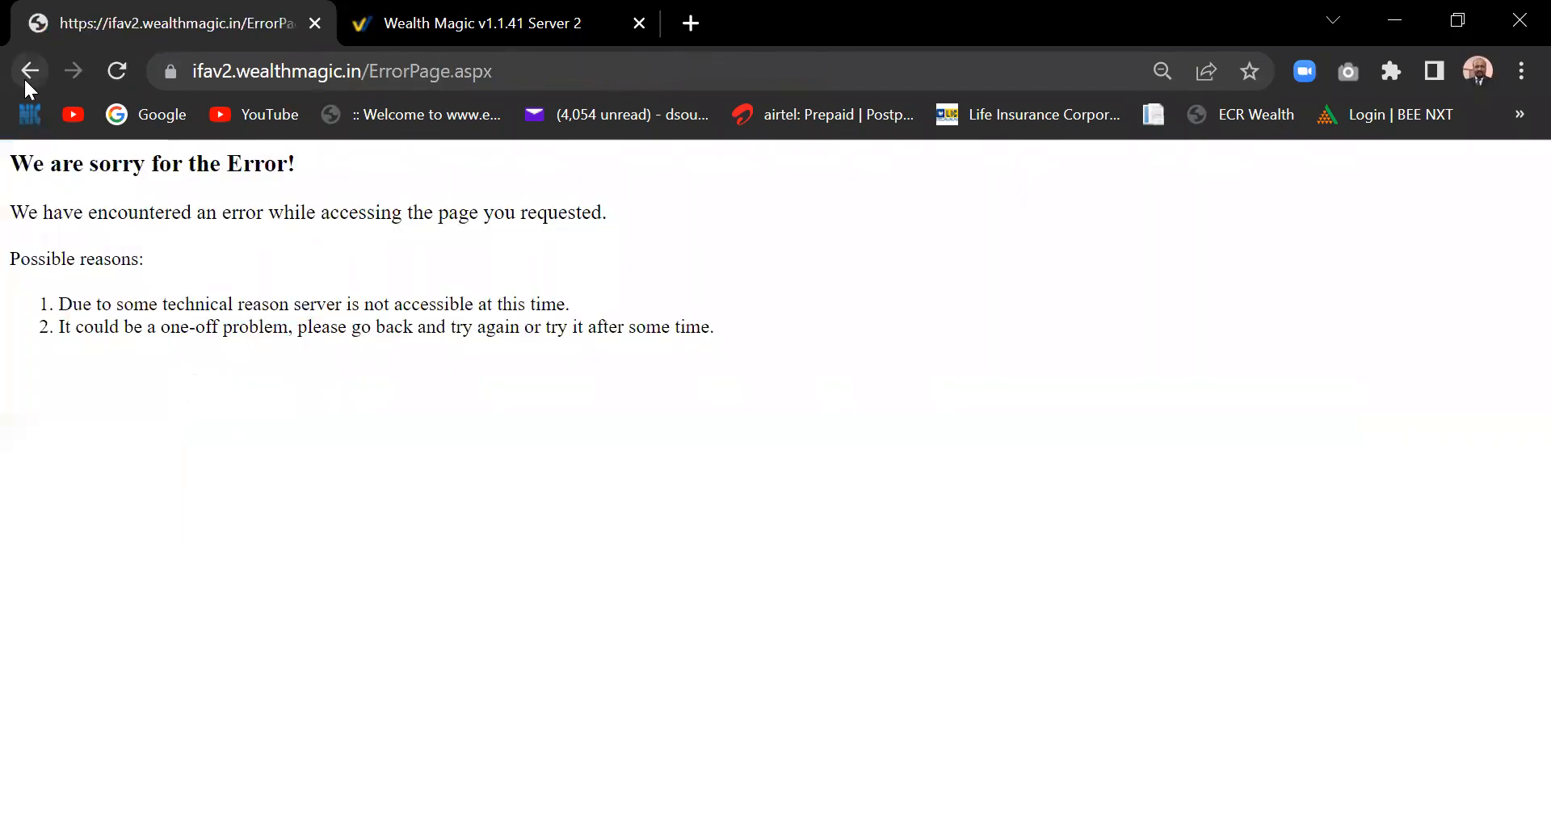
pyautogui.click(25, 78)
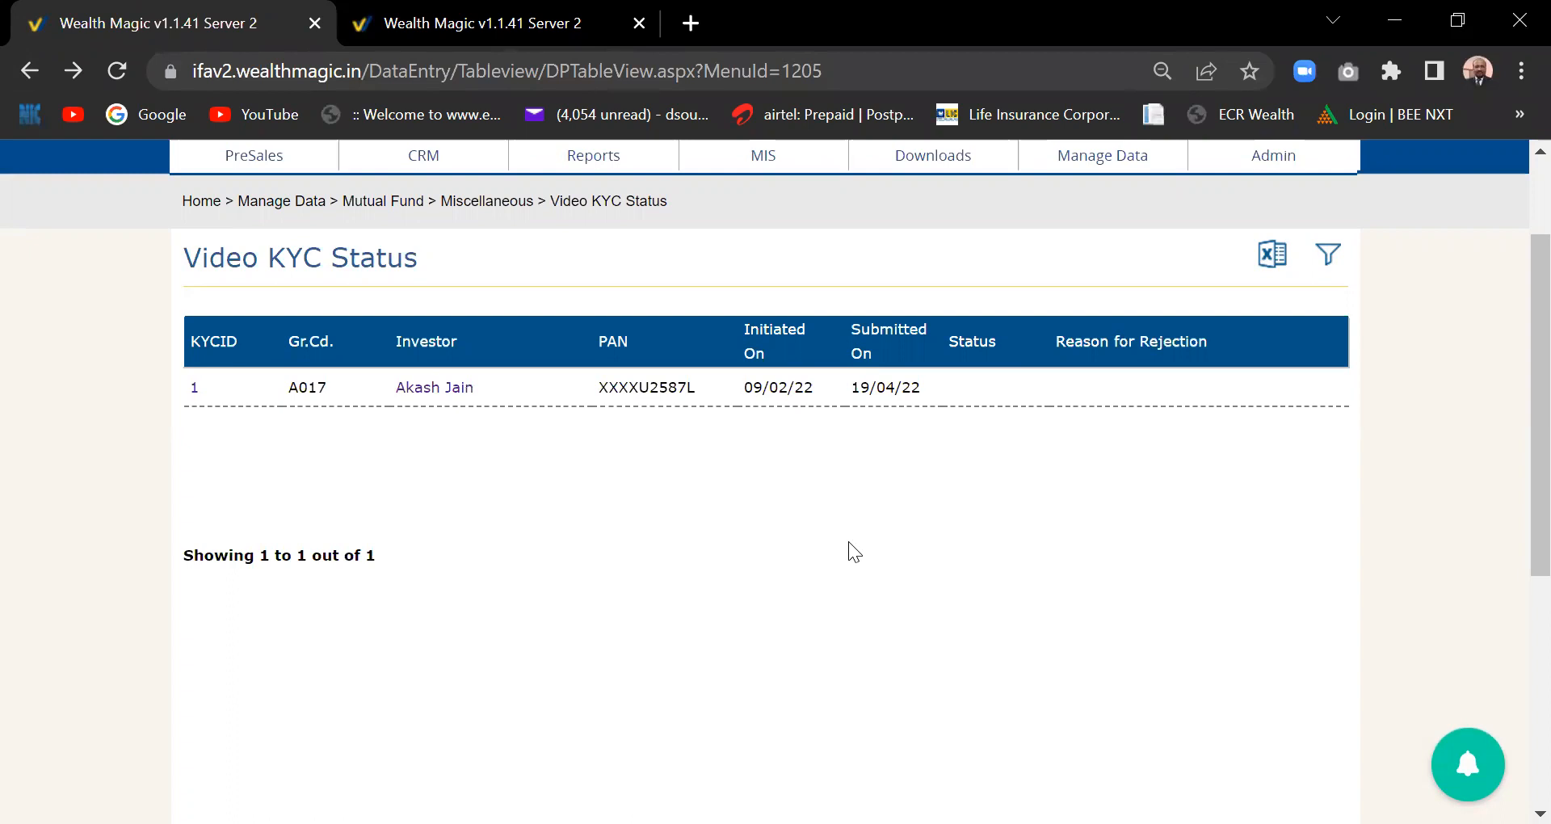
# - Reopen Video KYC Status from the Manage Data menu, then bring that menu up again
pyautogui.scroll(2, 1515, 485)
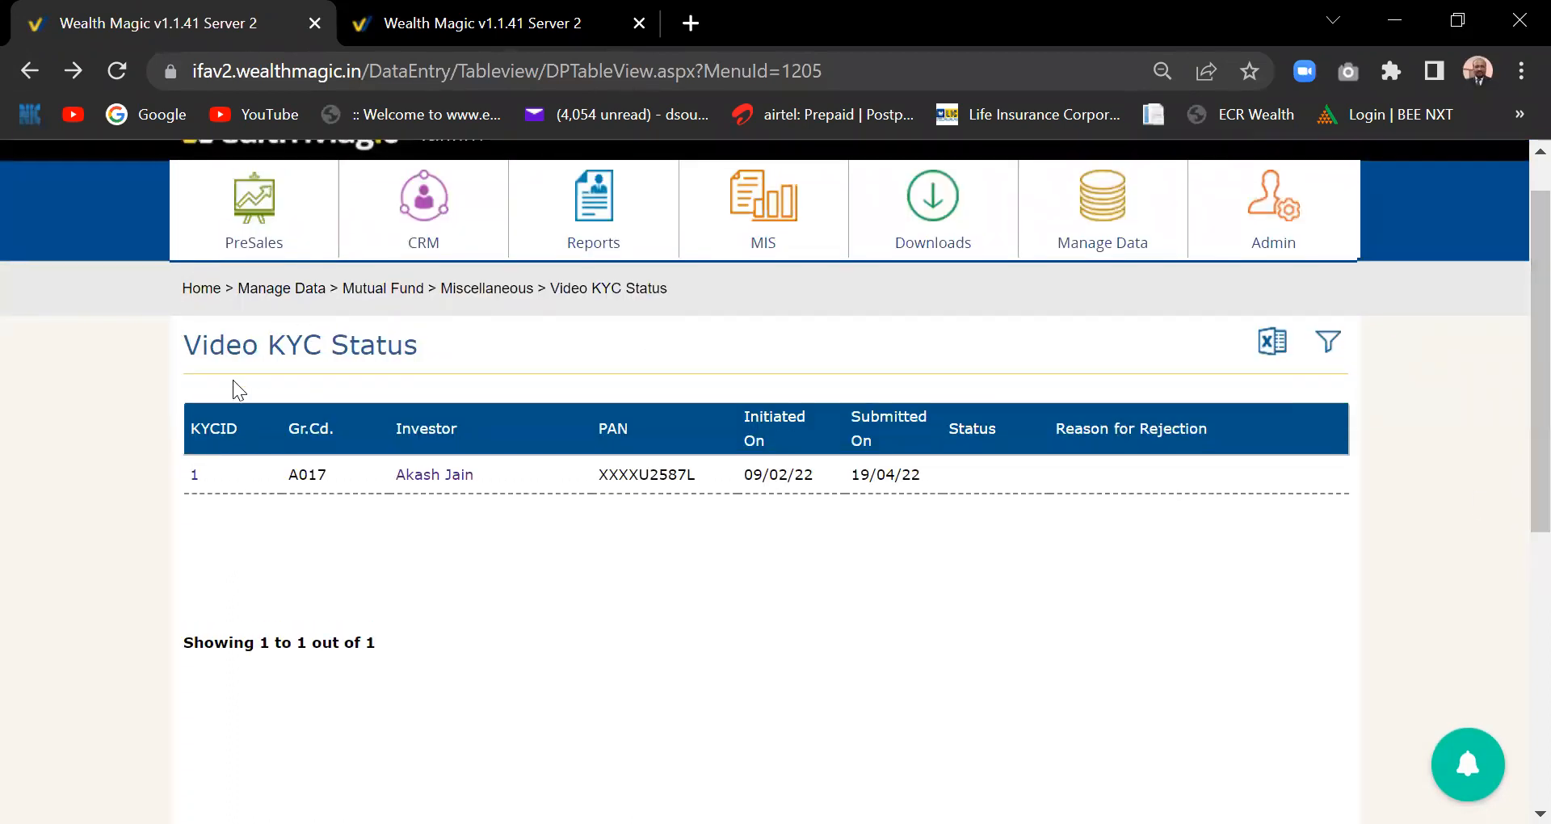
pyautogui.click(1113, 243)
pyautogui.click(856, 738)
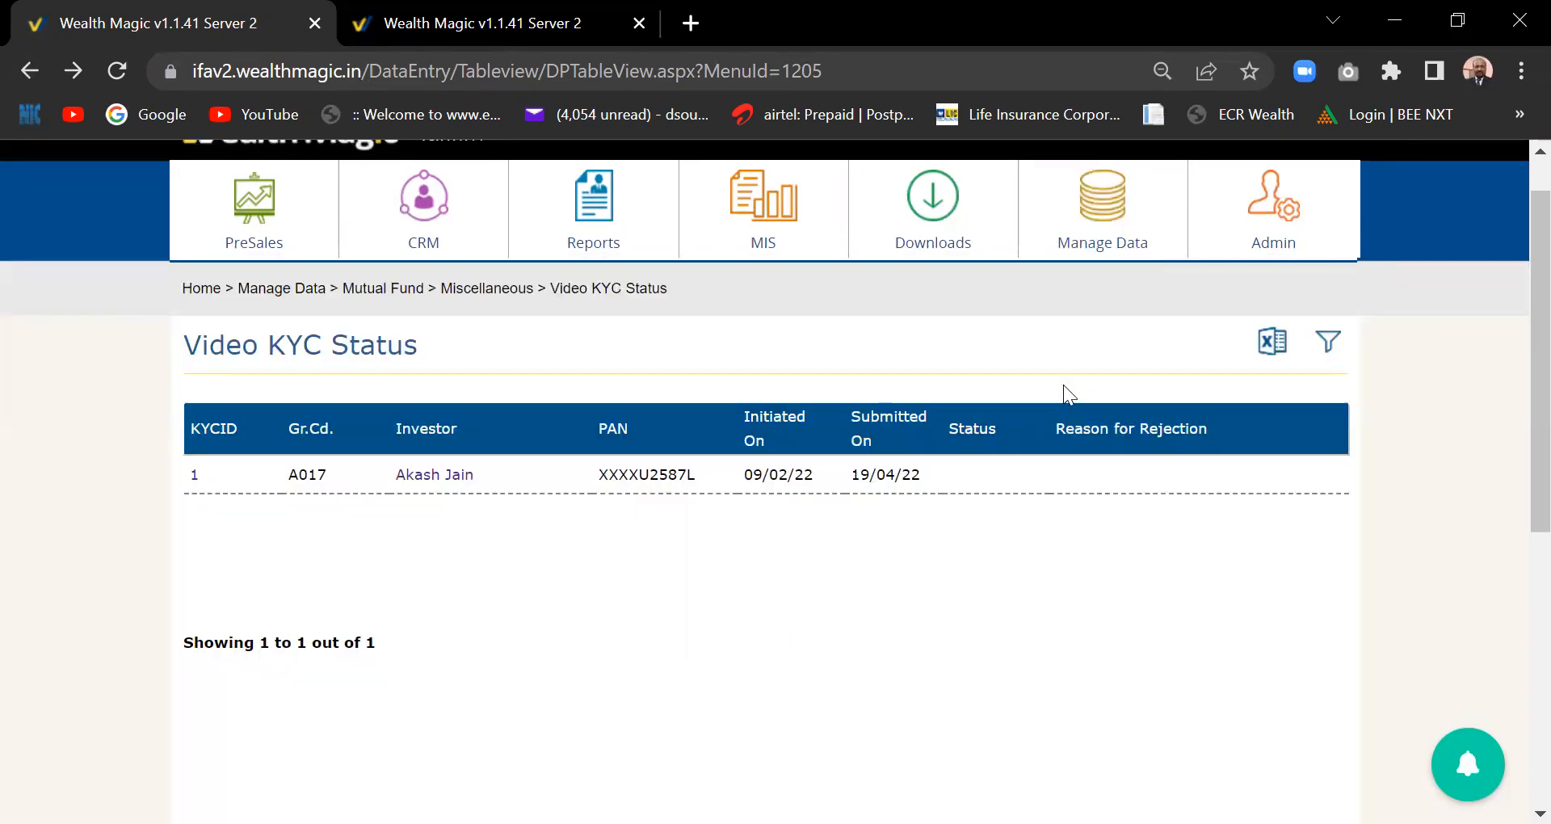
pyautogui.click(1107, 247)
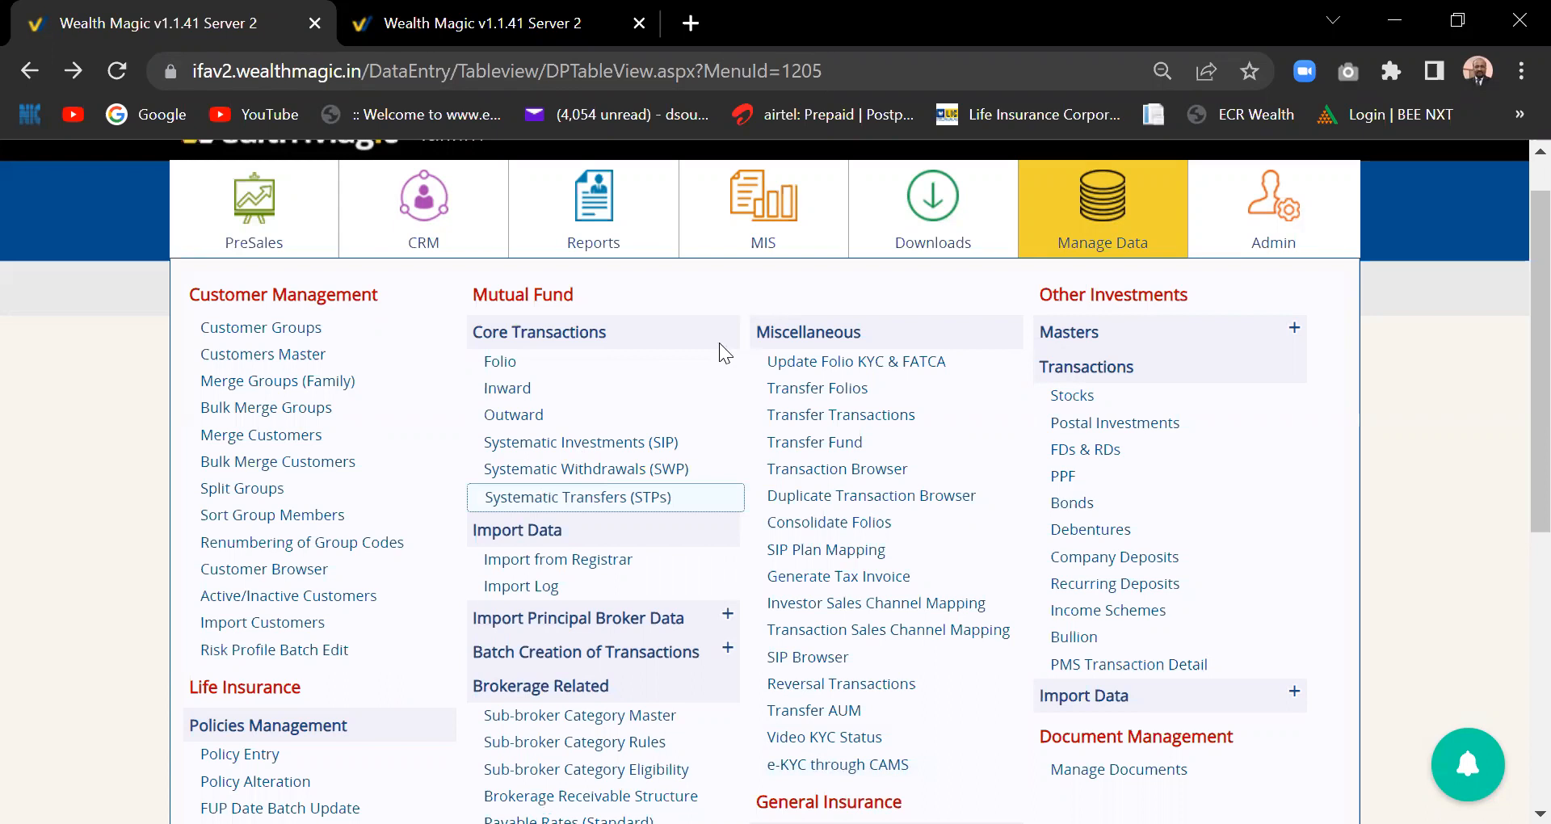
# - Preview the Admin, Manage Data, Downloads, MIS and CRM menus in turn
pyautogui.moveTo(1297, 216)
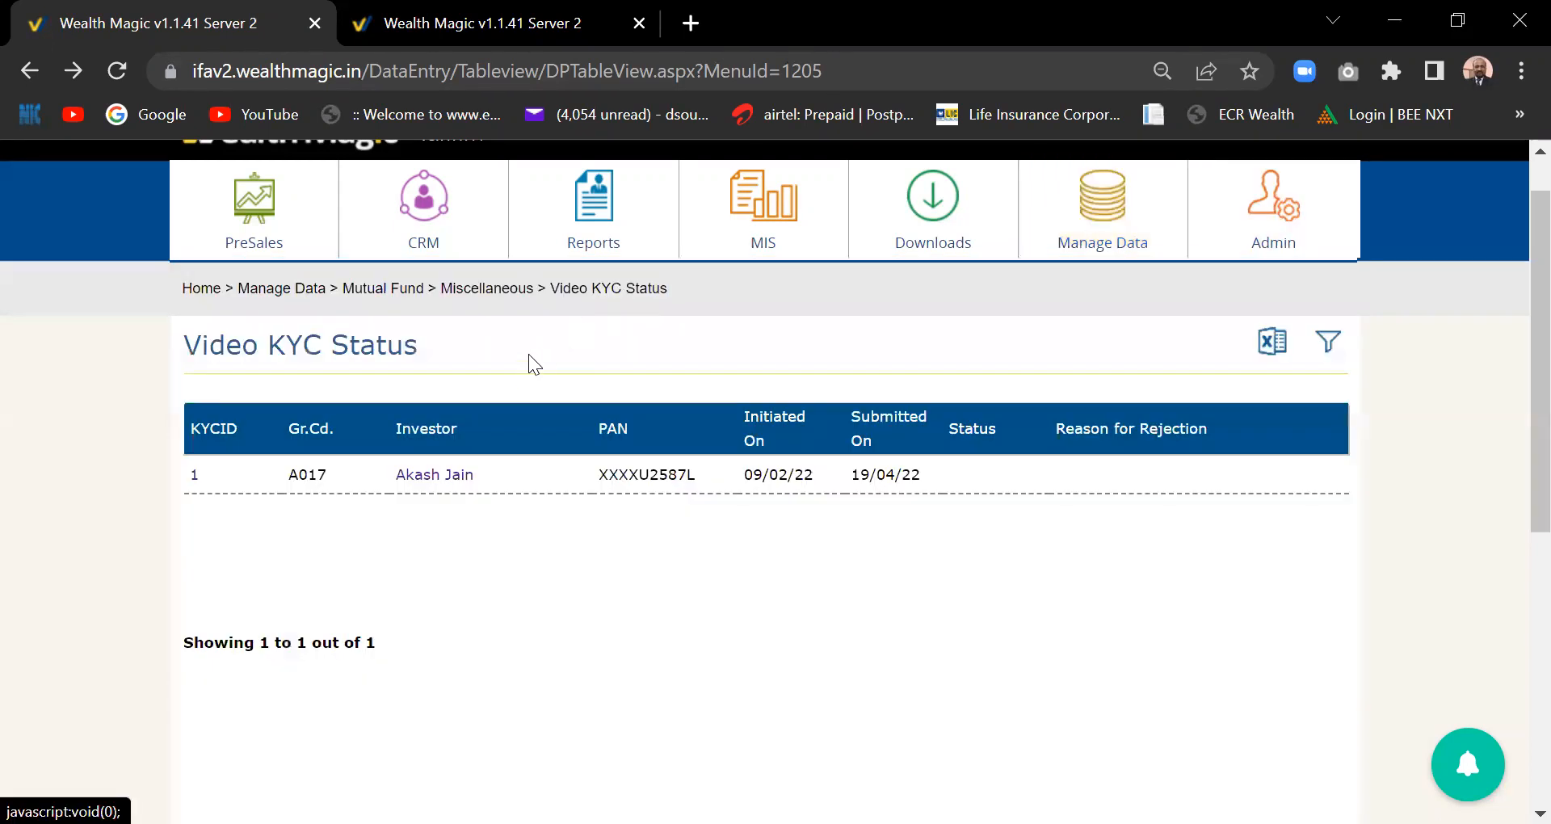
pyautogui.moveTo(1086, 242)
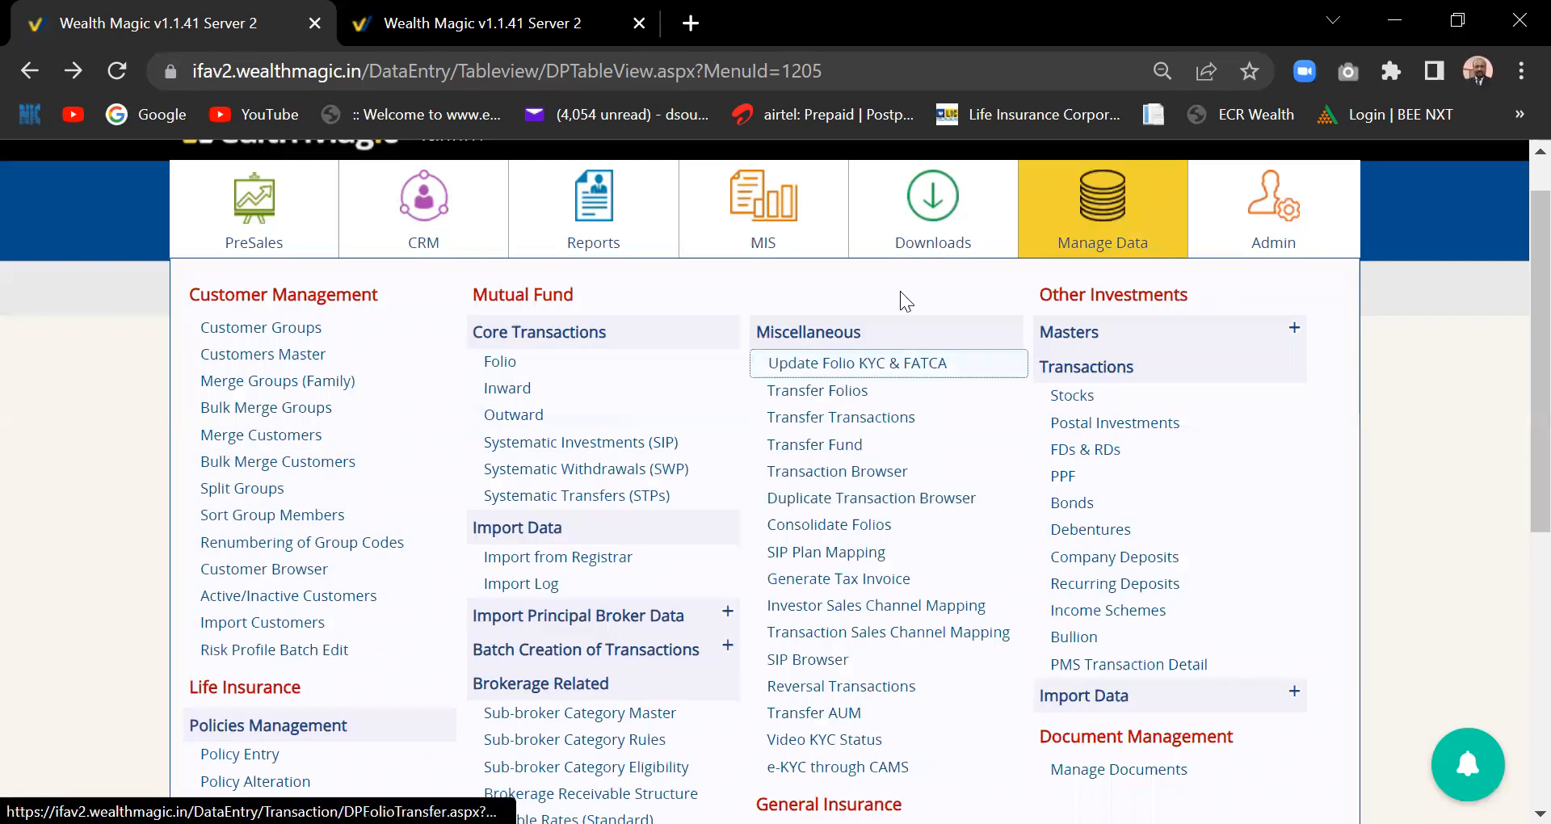
pyautogui.moveTo(919, 248)
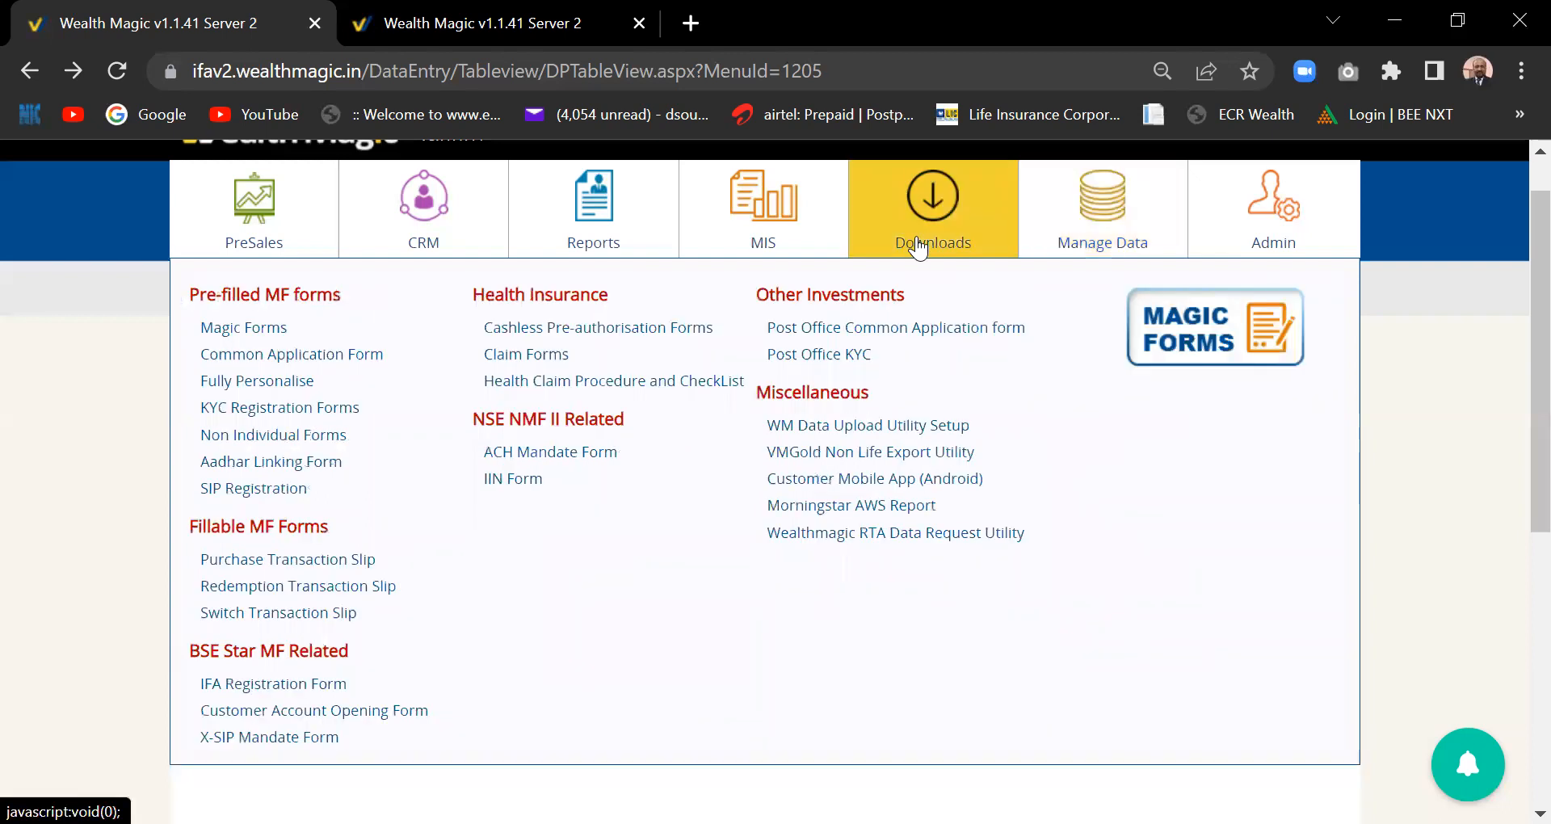
pyautogui.moveTo(755, 242)
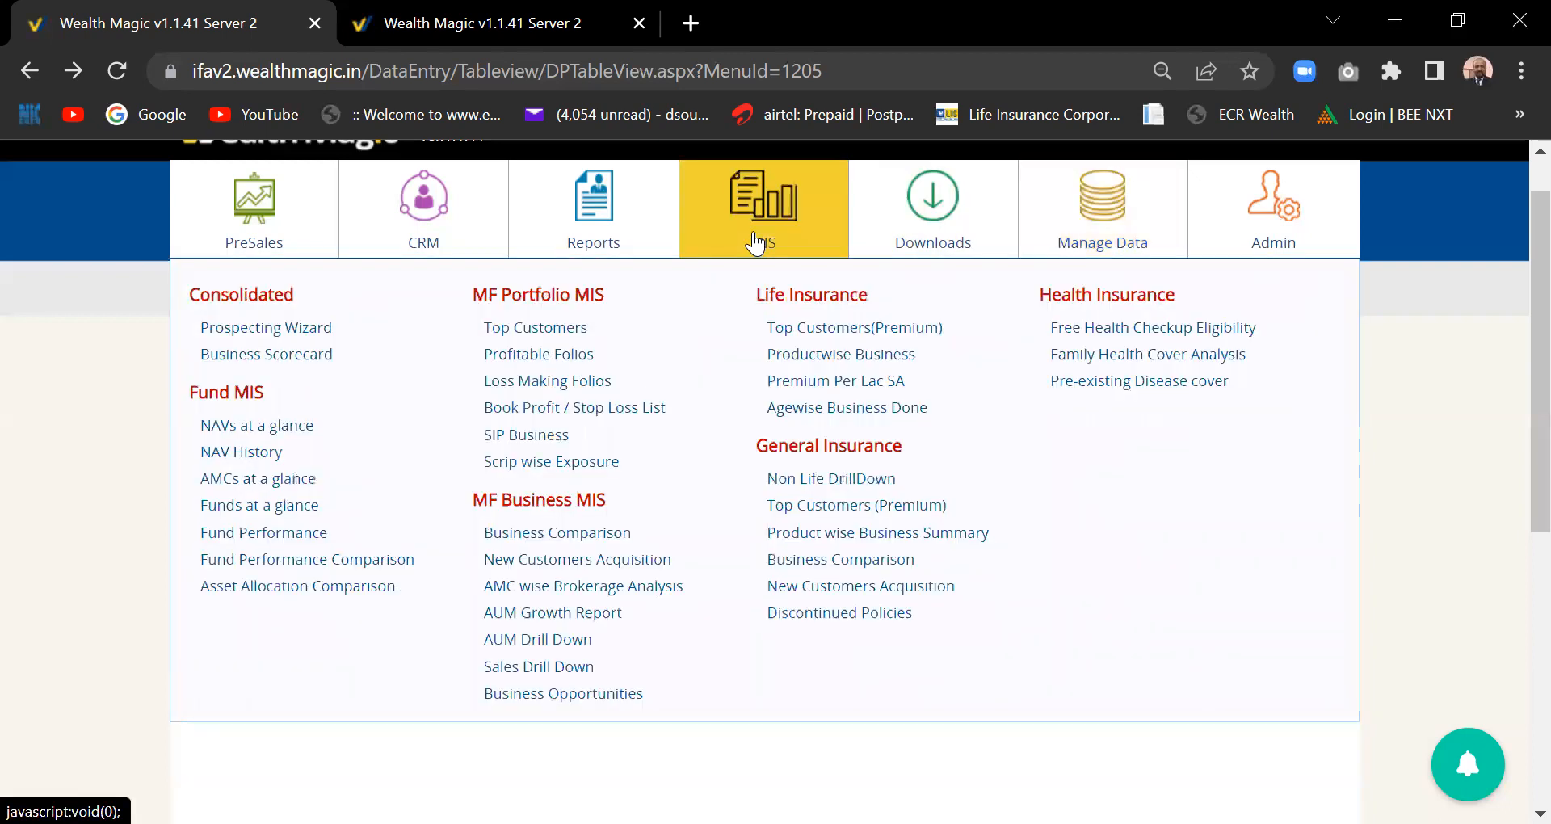
pyautogui.moveTo(434, 253)
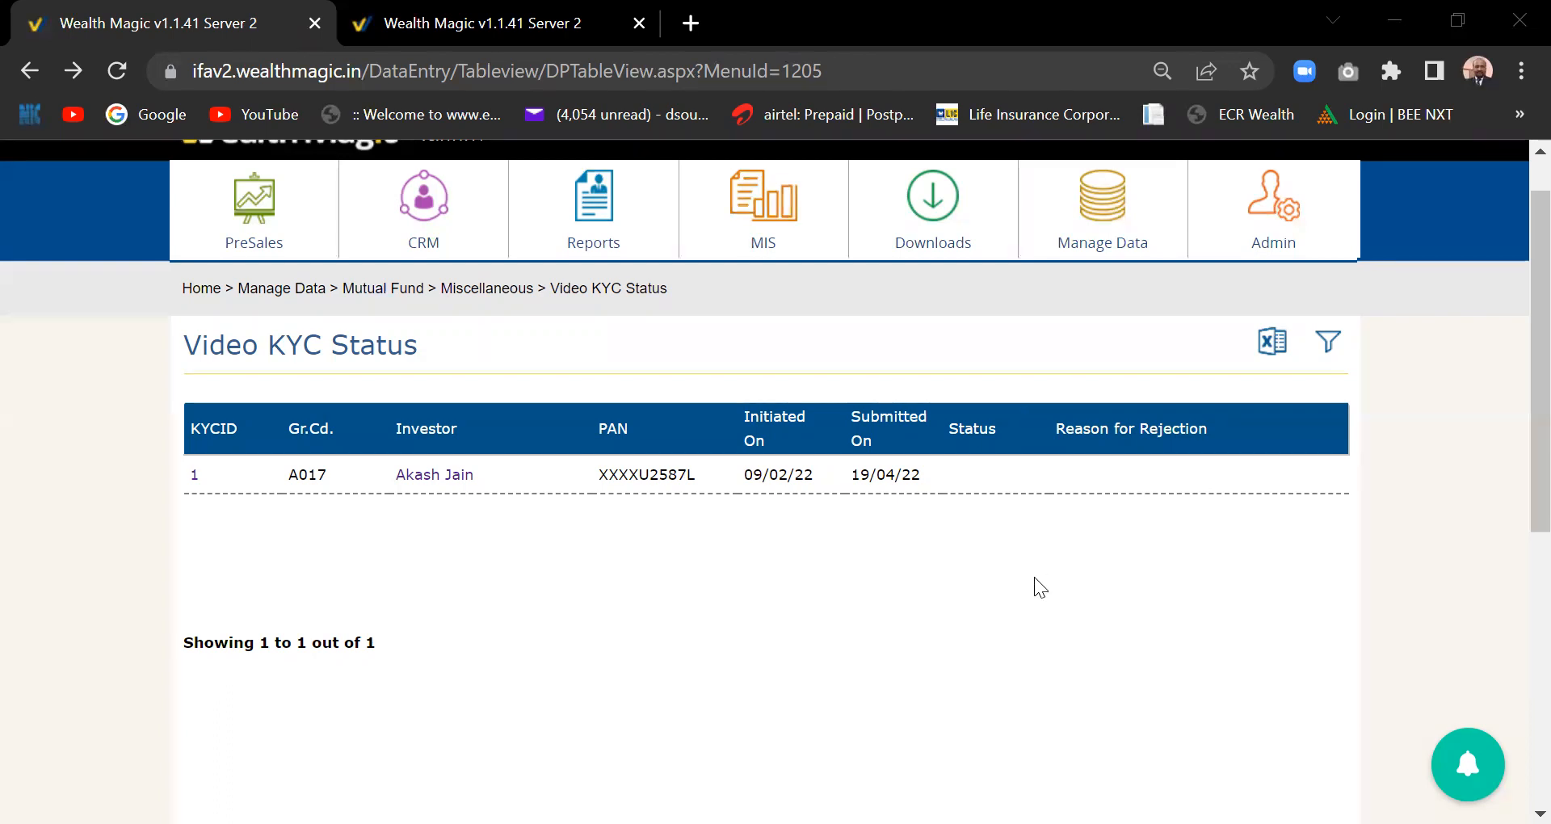
# - Show the PreSales menu with planning tools, calculators, MF sales tools and insurance quotations
pyautogui.click(860, 212)
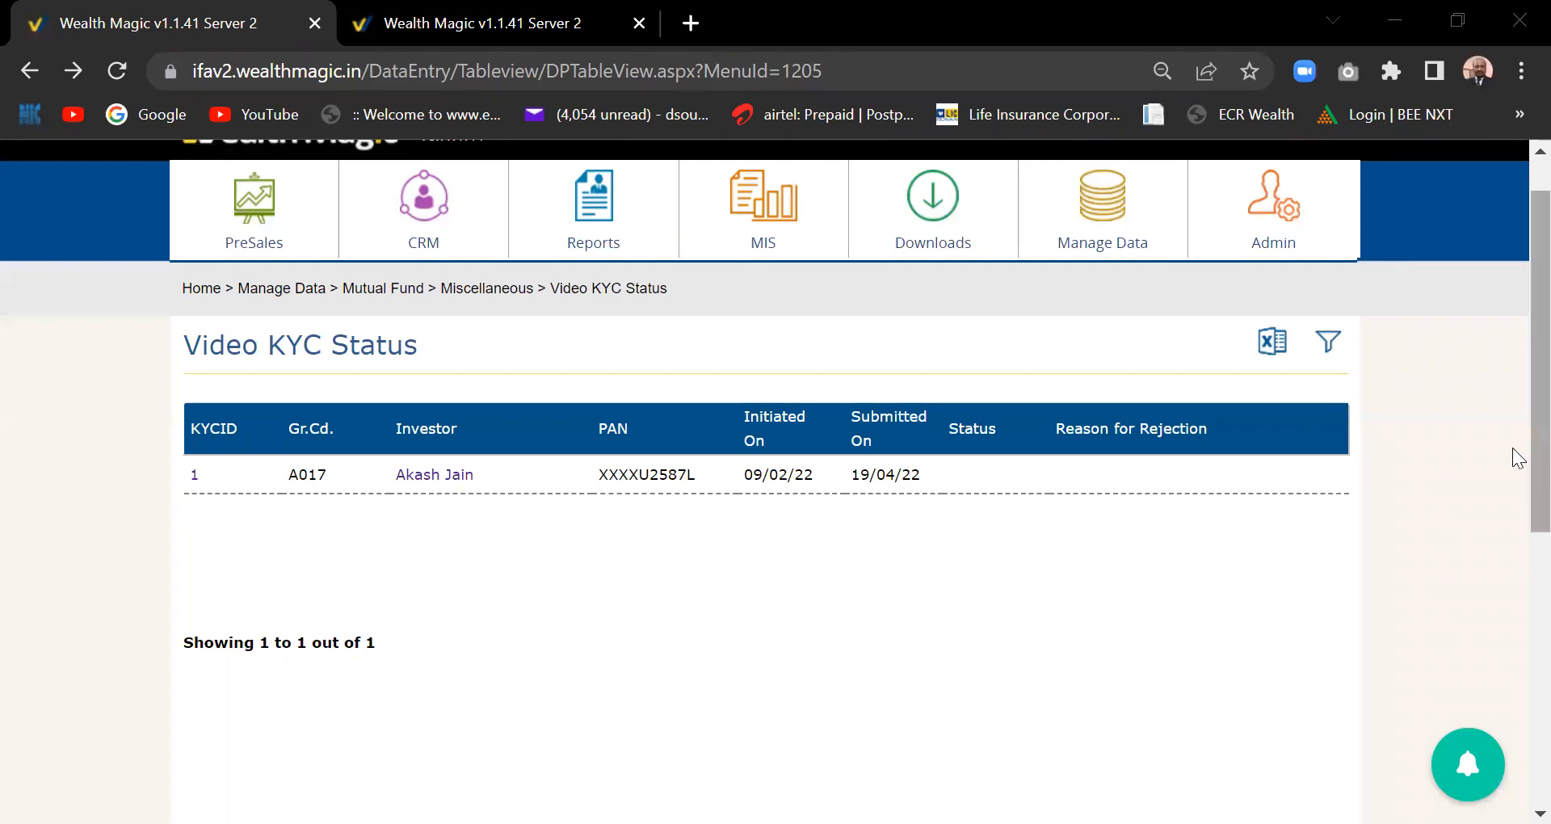
pyautogui.click(224, 240)
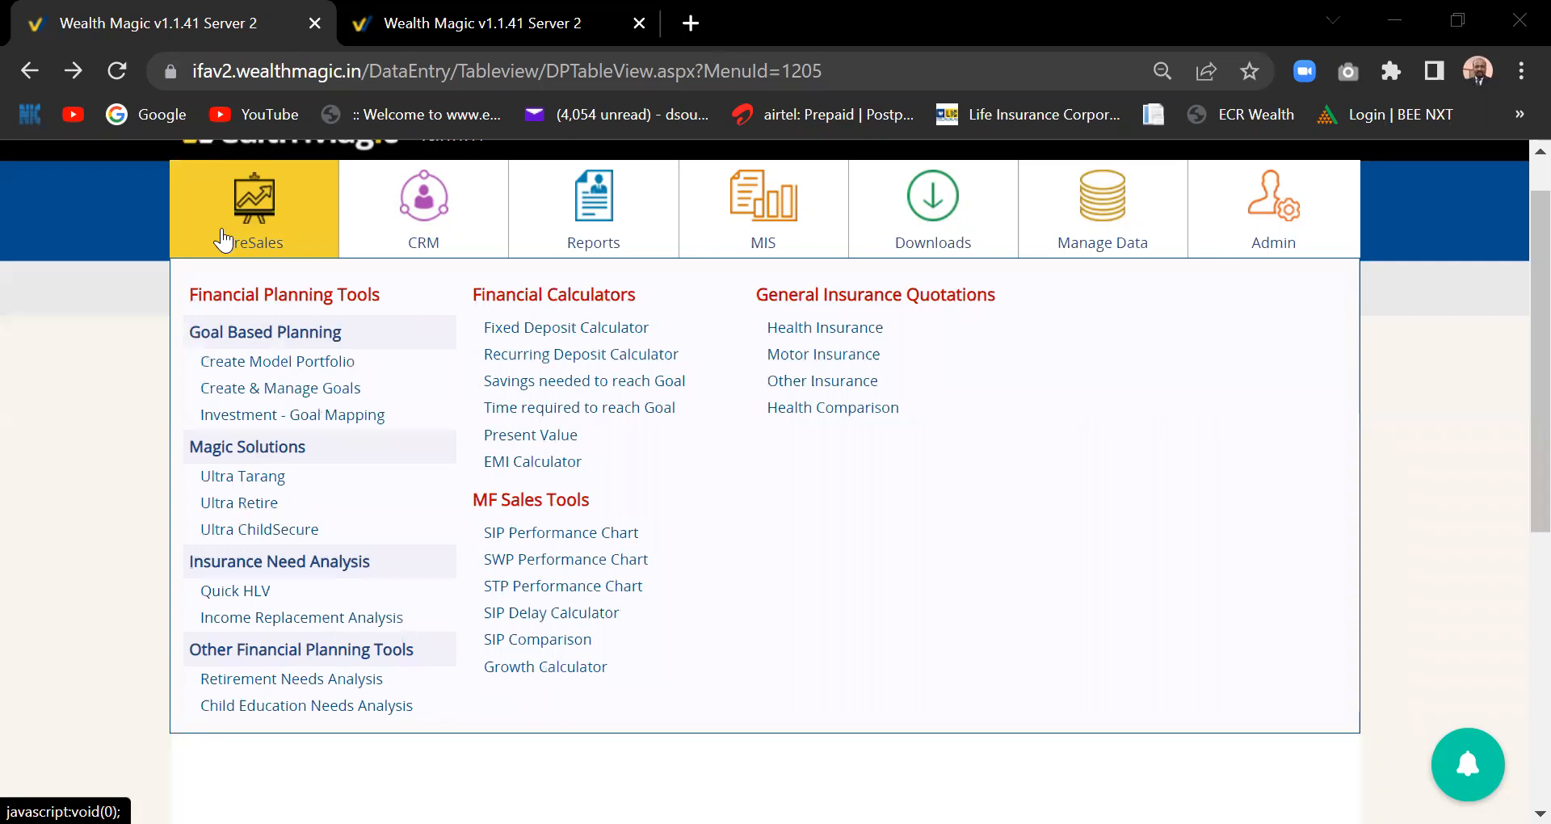
# - Preview the Downloads, Manage Data, CRM, Reports and PreSales menus, ending on CRM
pyautogui.moveTo(941, 211)
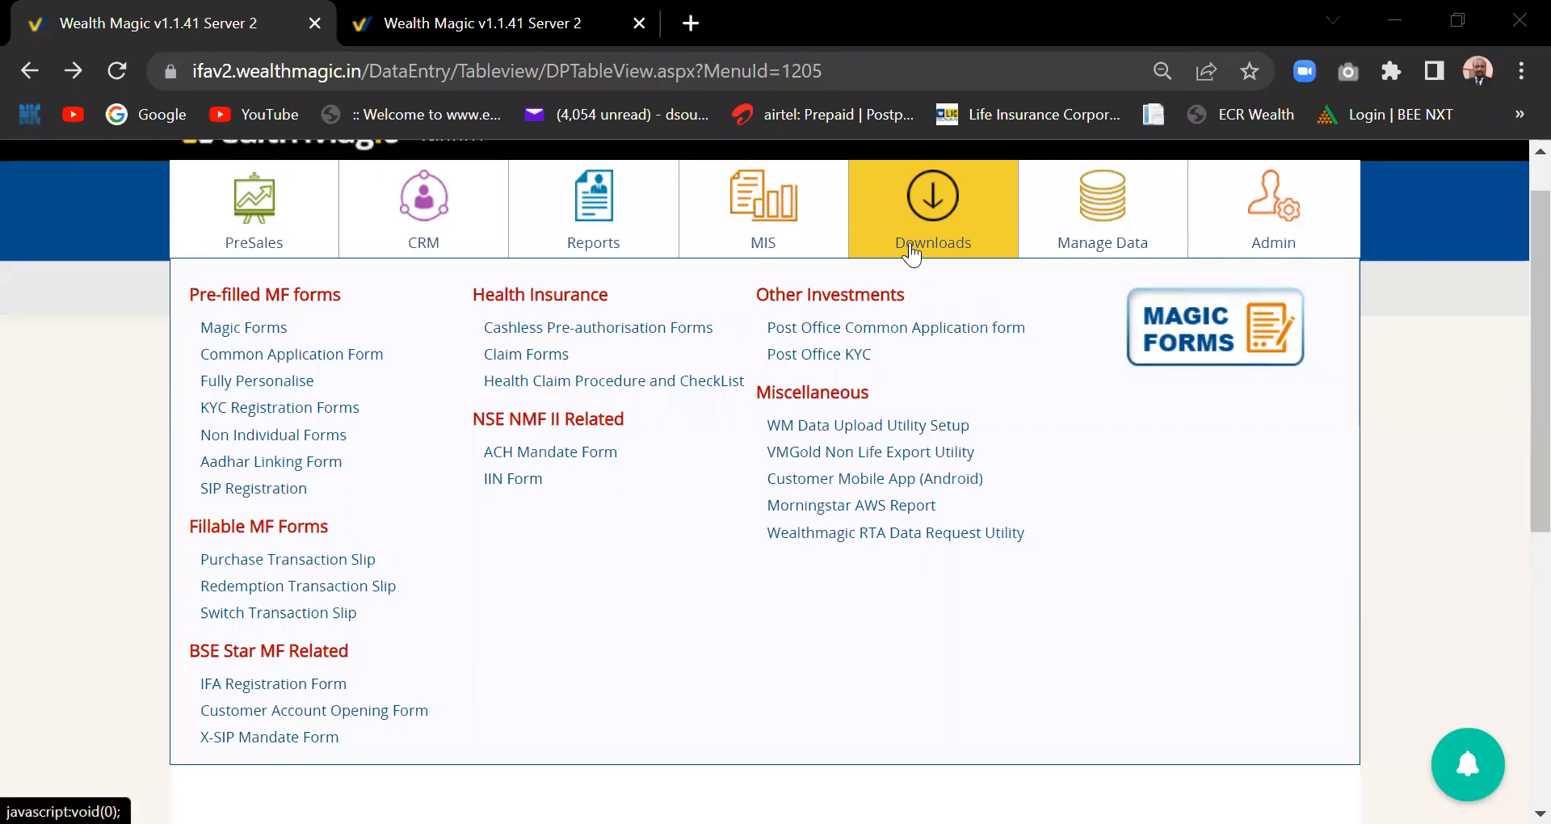
pyautogui.moveTo(1048, 236)
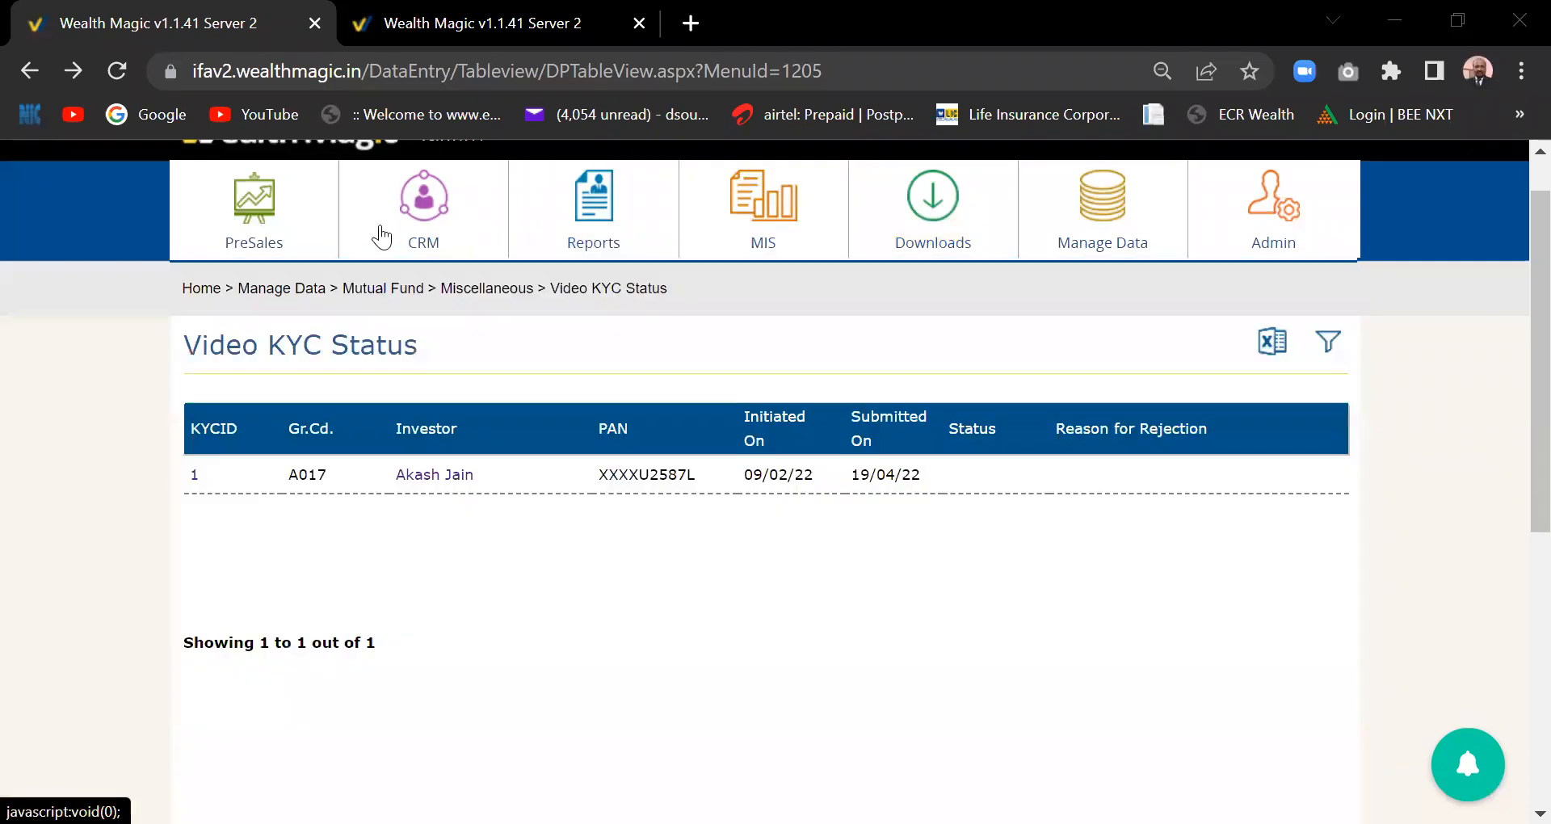
pyautogui.moveTo(382, 238)
pyautogui.moveTo(561, 257)
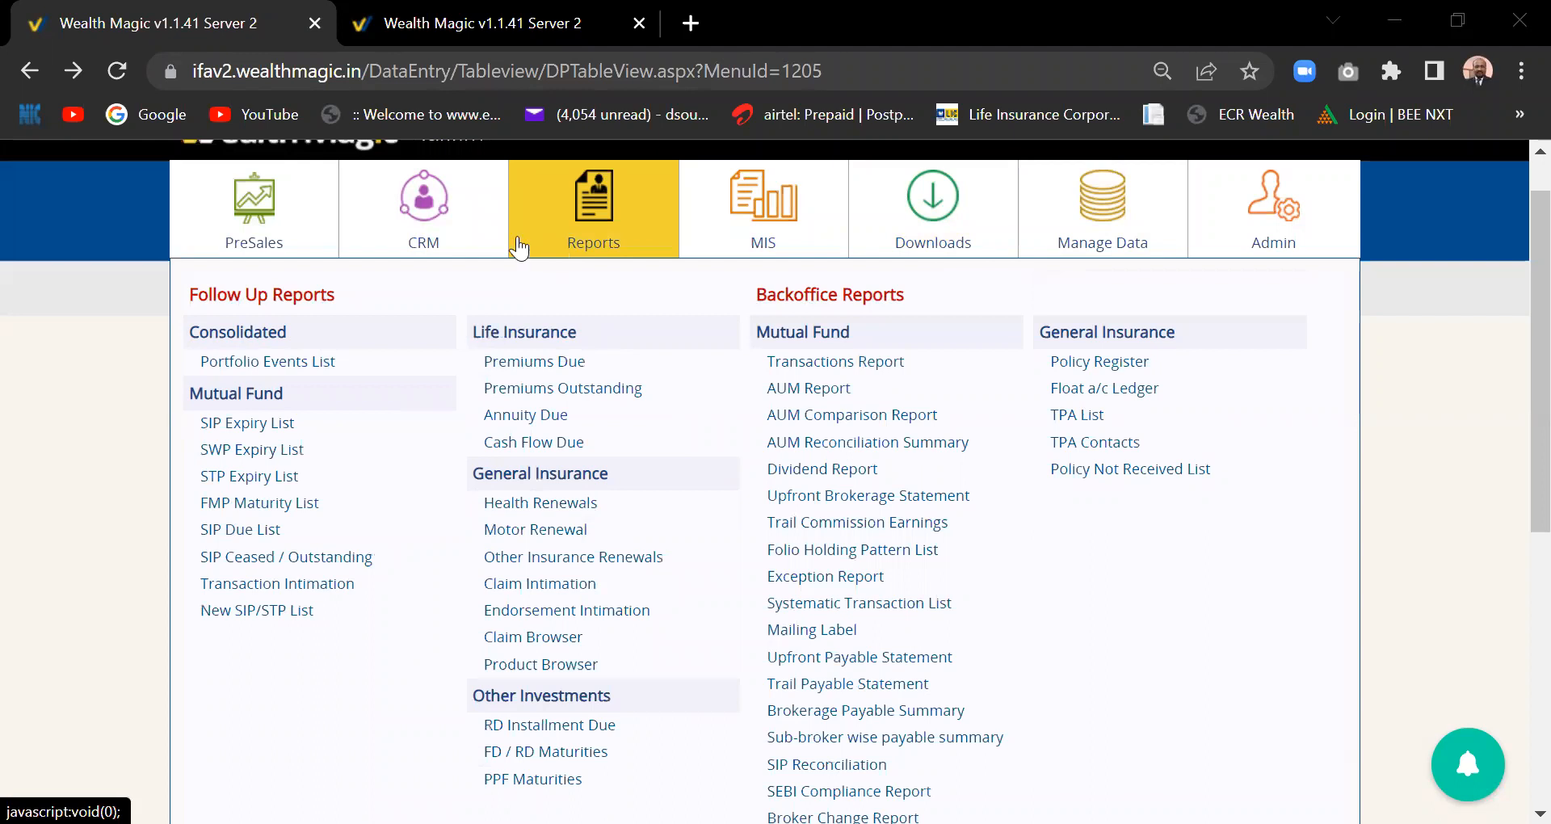
pyautogui.moveTo(323, 220)
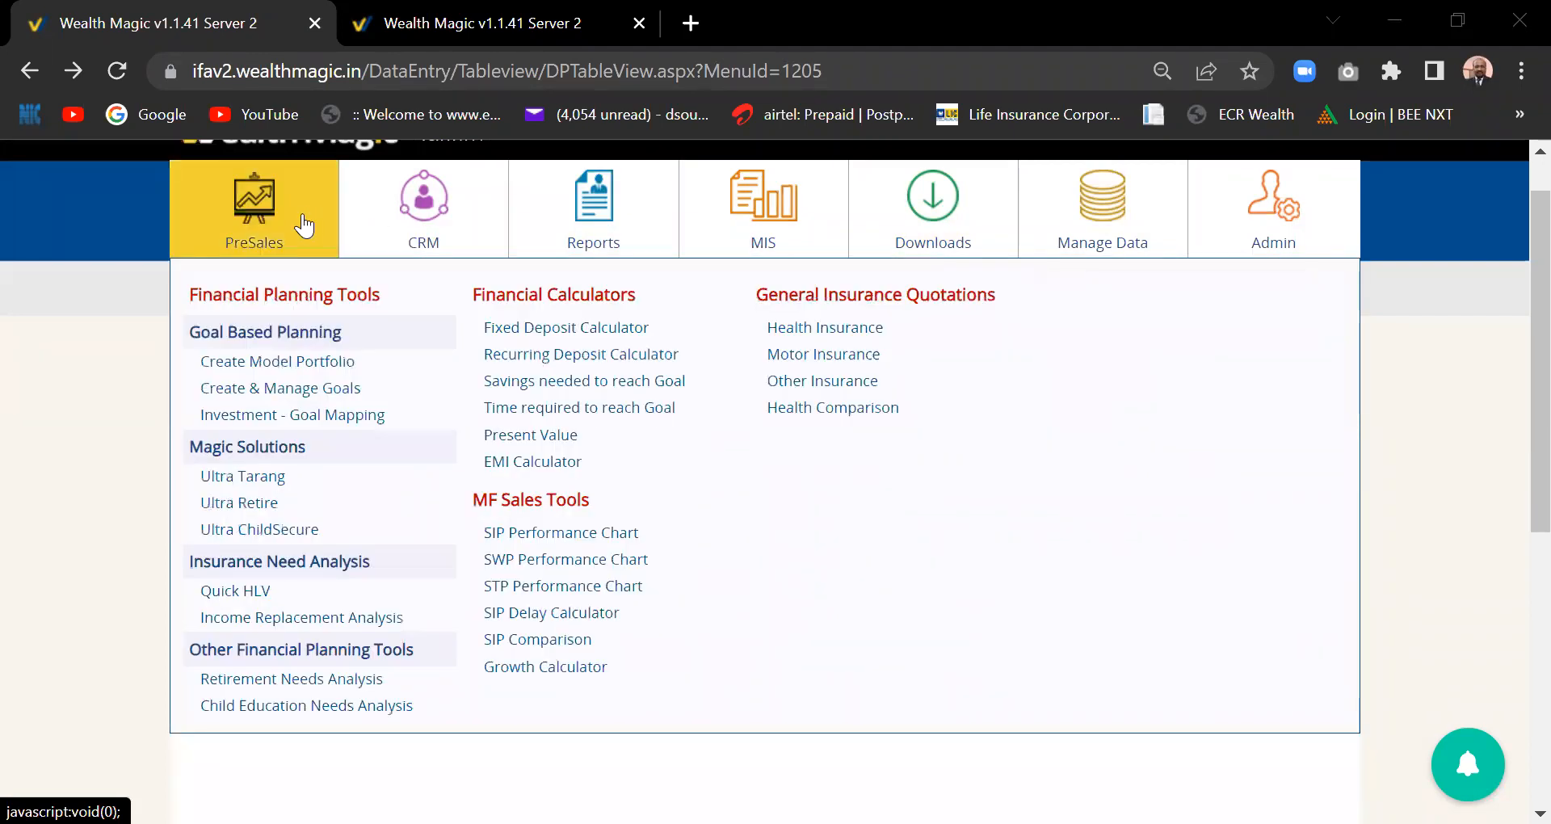
pyautogui.moveTo(433, 220)
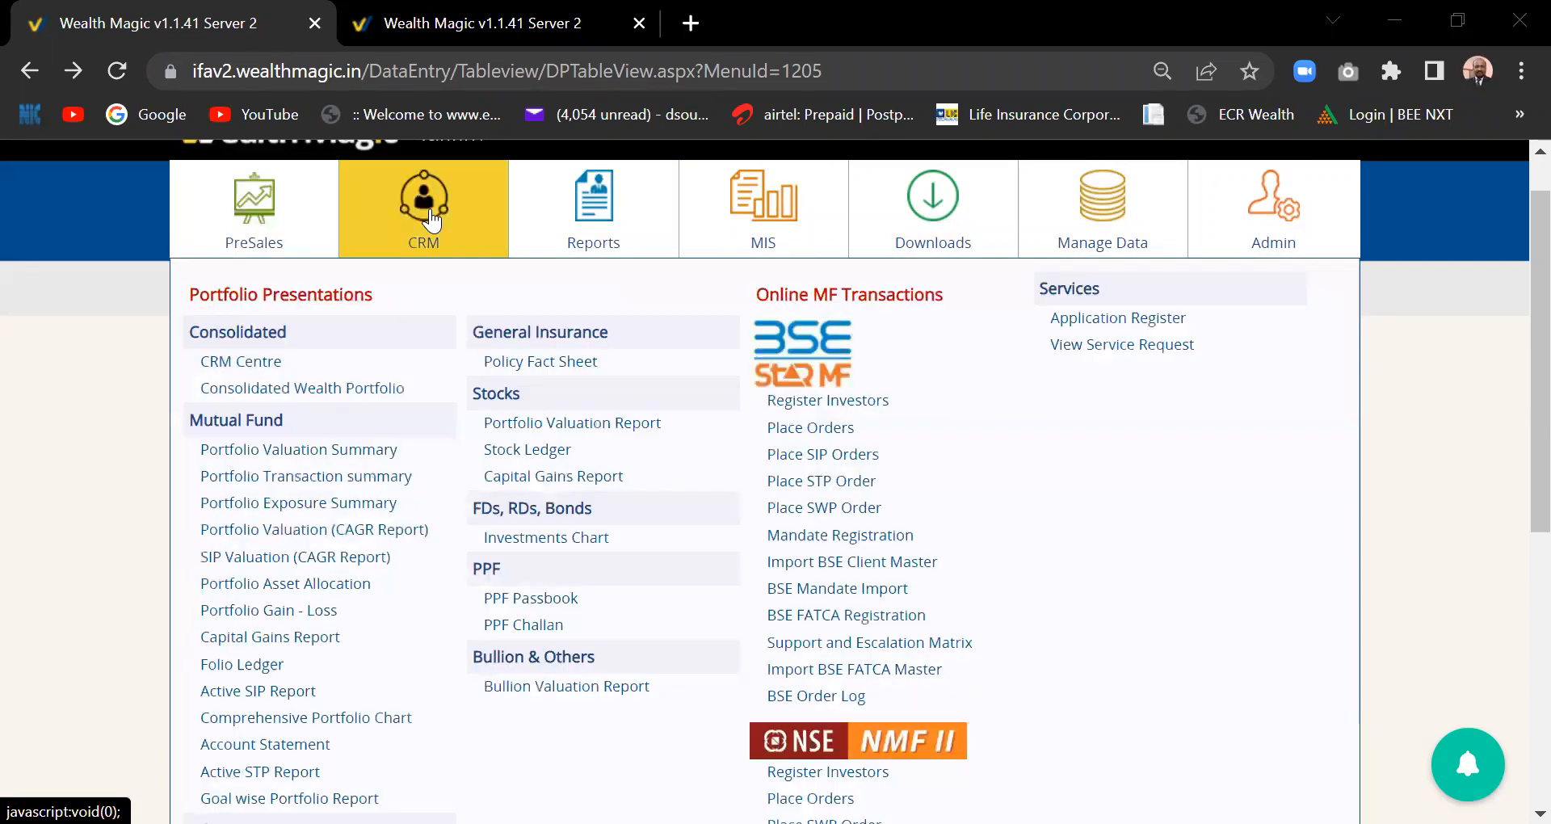
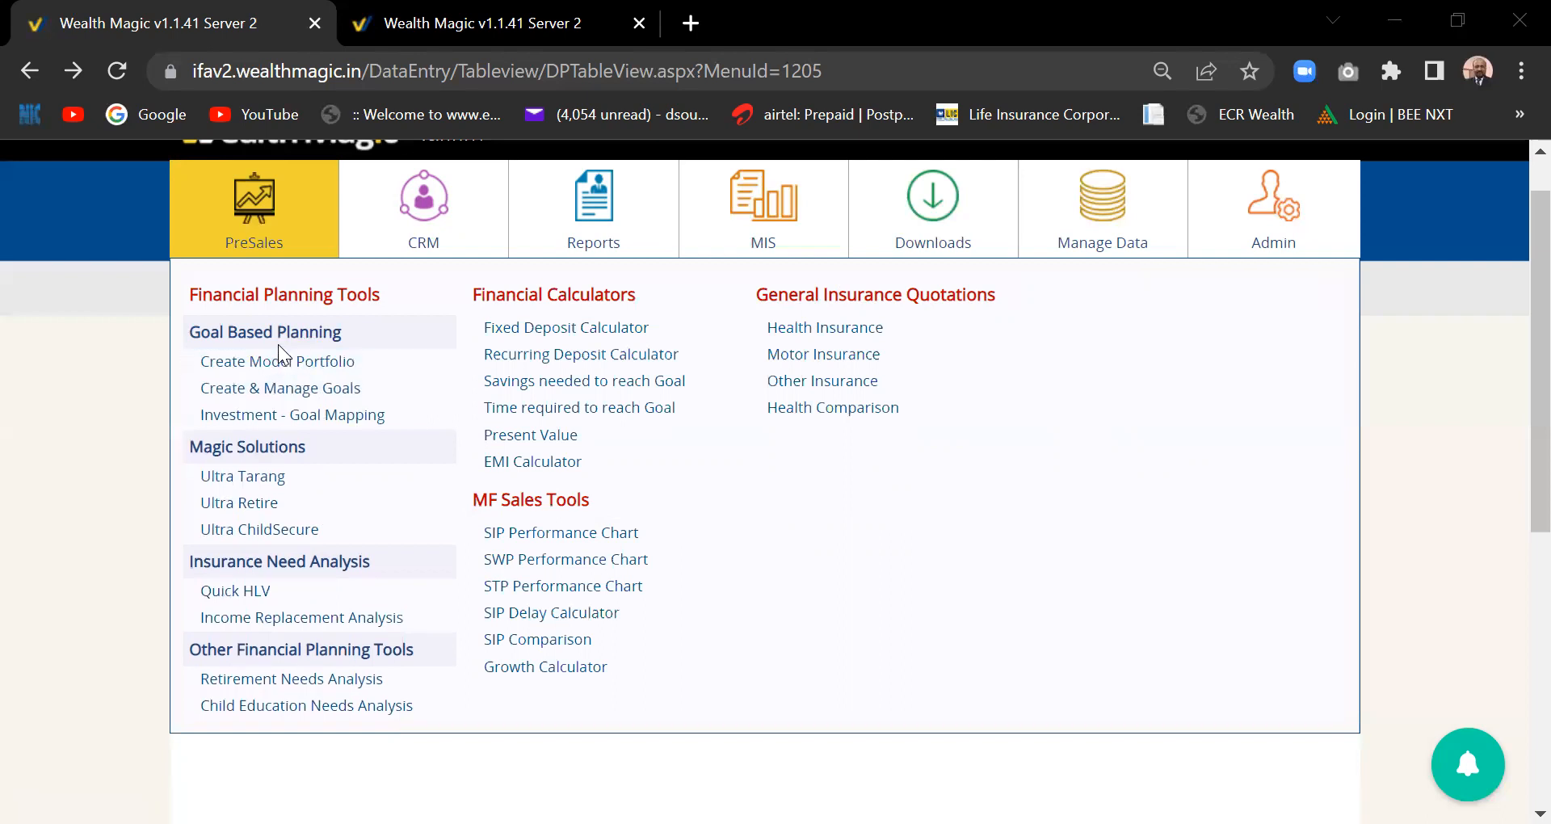
# - From the goal plans list, start a new goal plan with plan reference 234
pyautogui.click(297, 396)
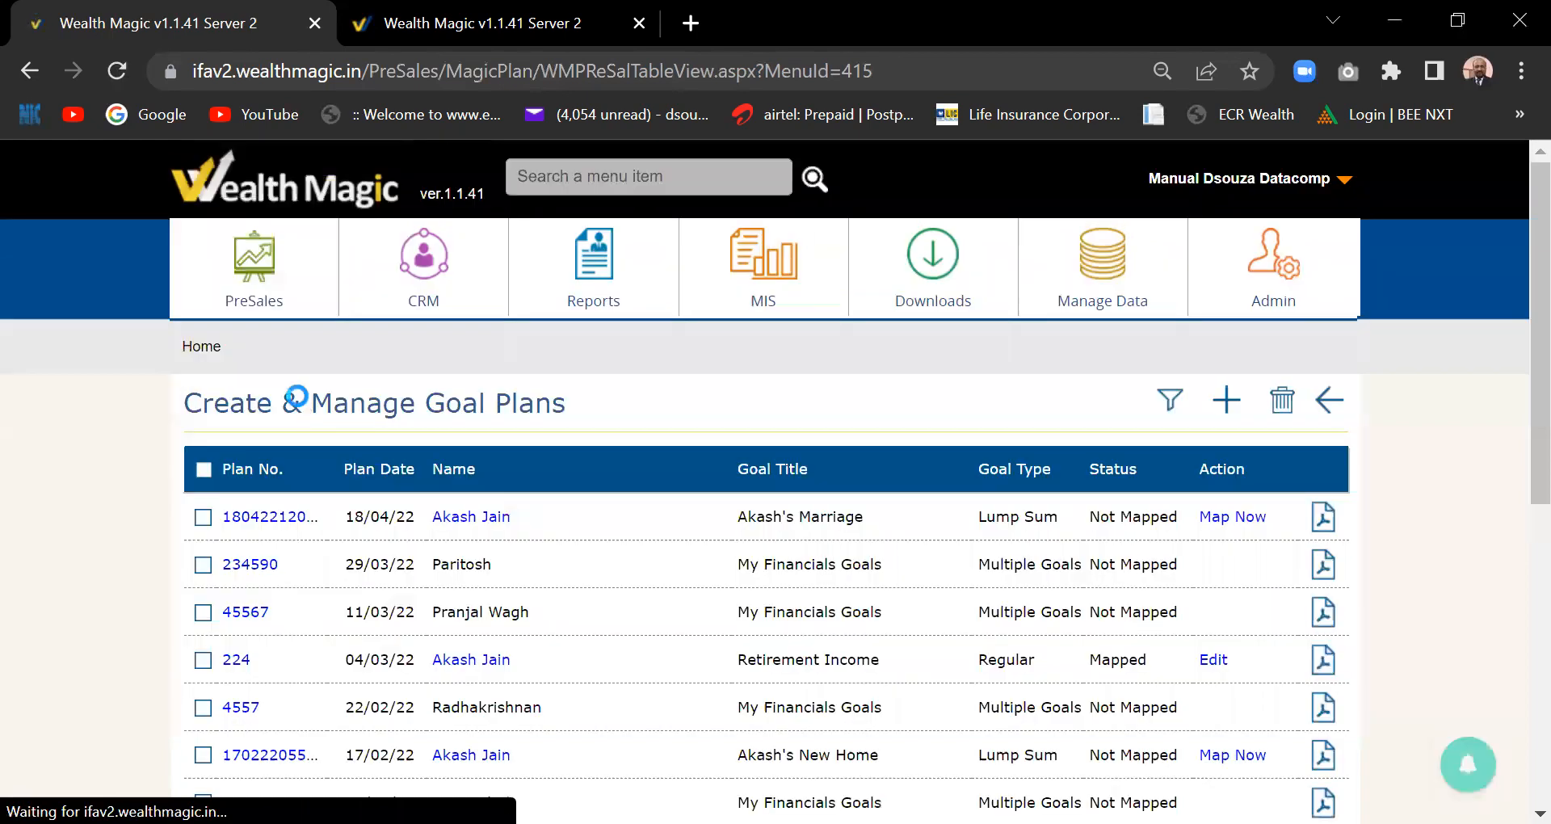
pyautogui.click(1228, 400)
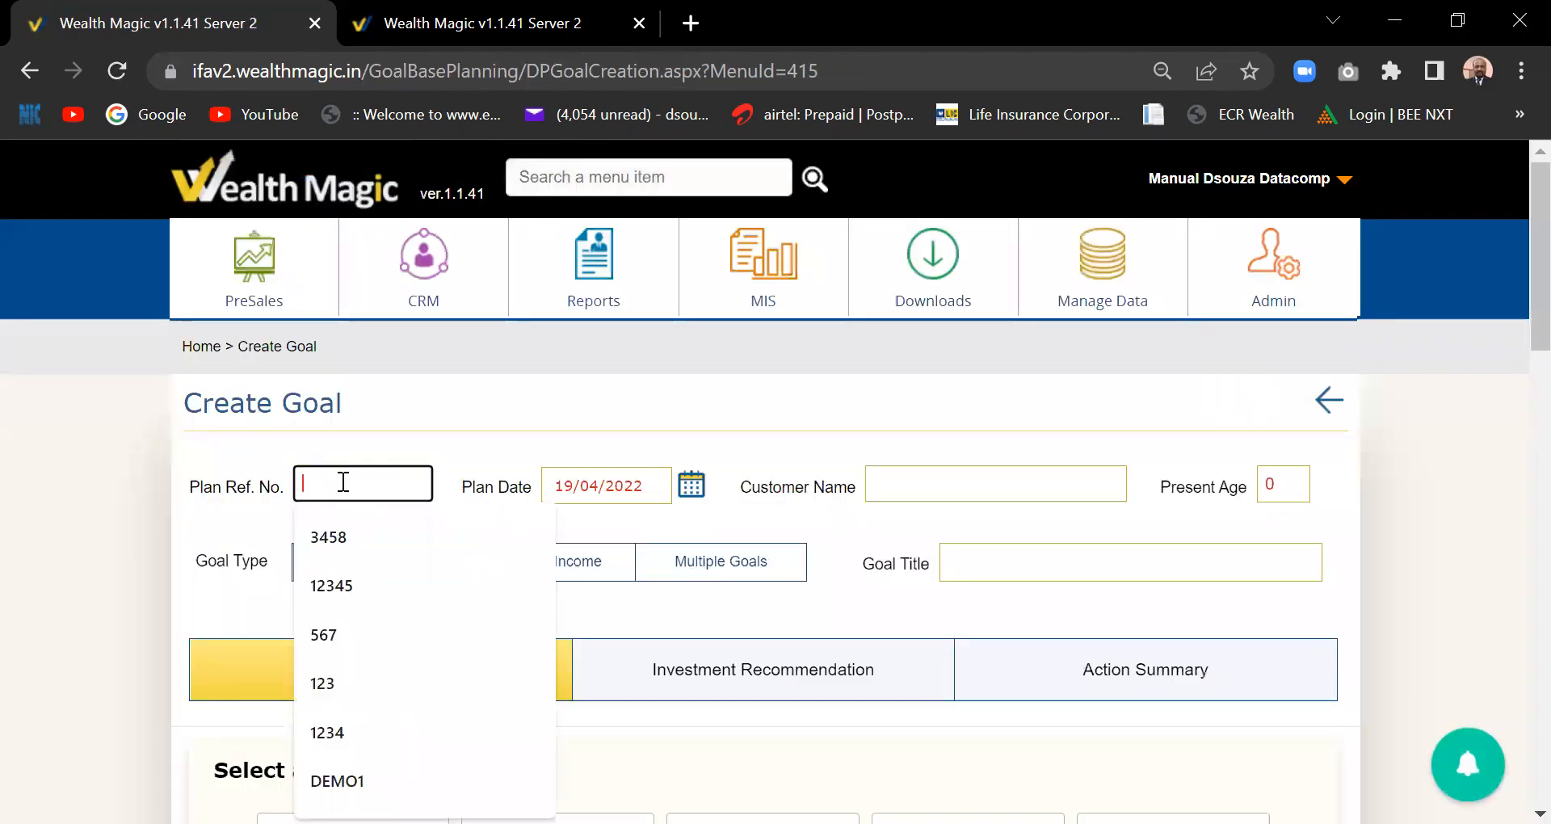
pyautogui.write('234')
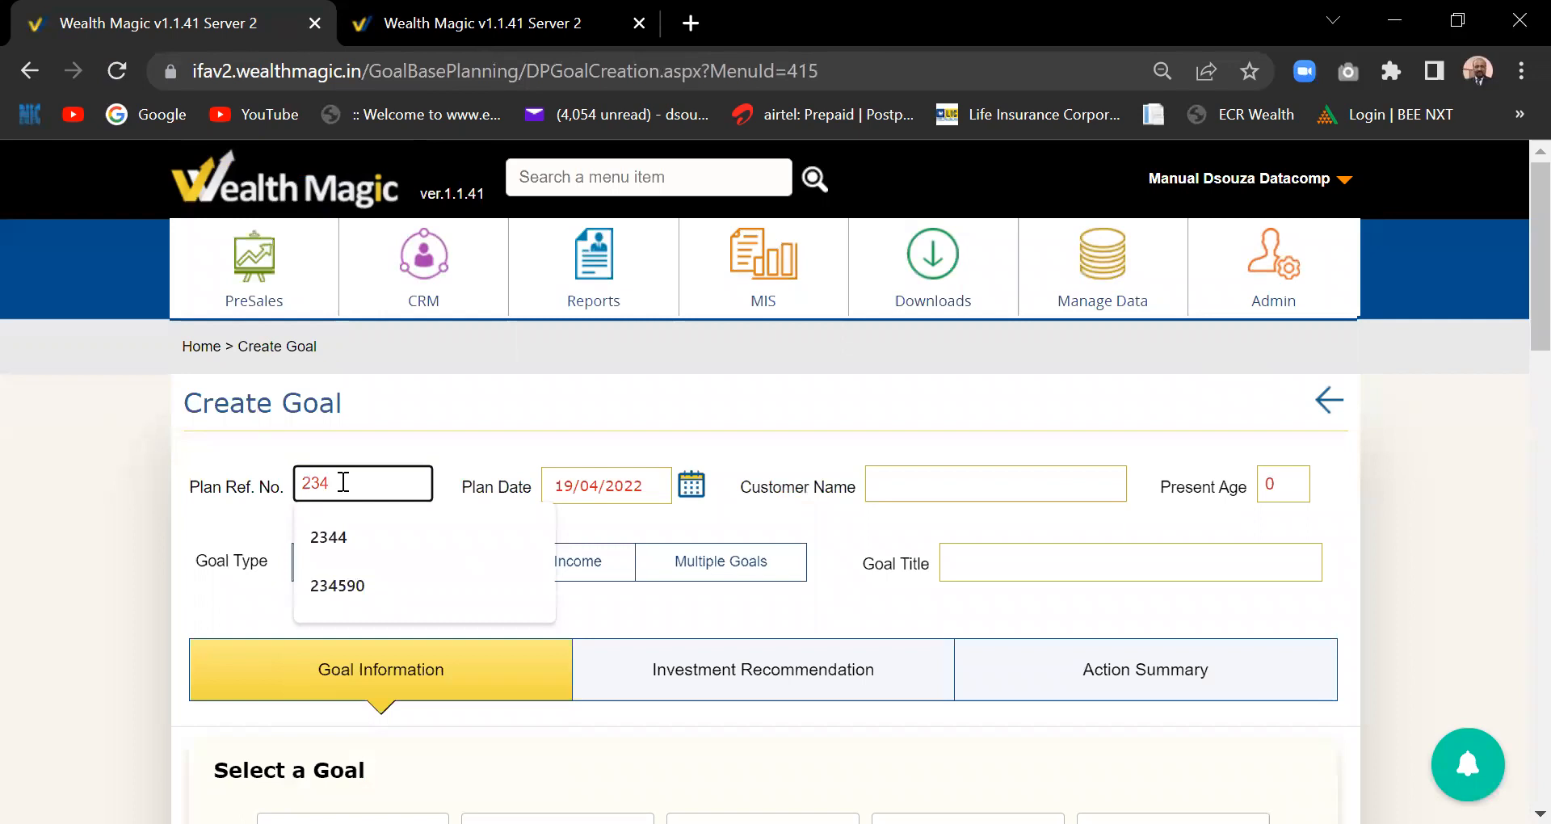
pyautogui.press('Tab')
pyautogui.press('Tab')
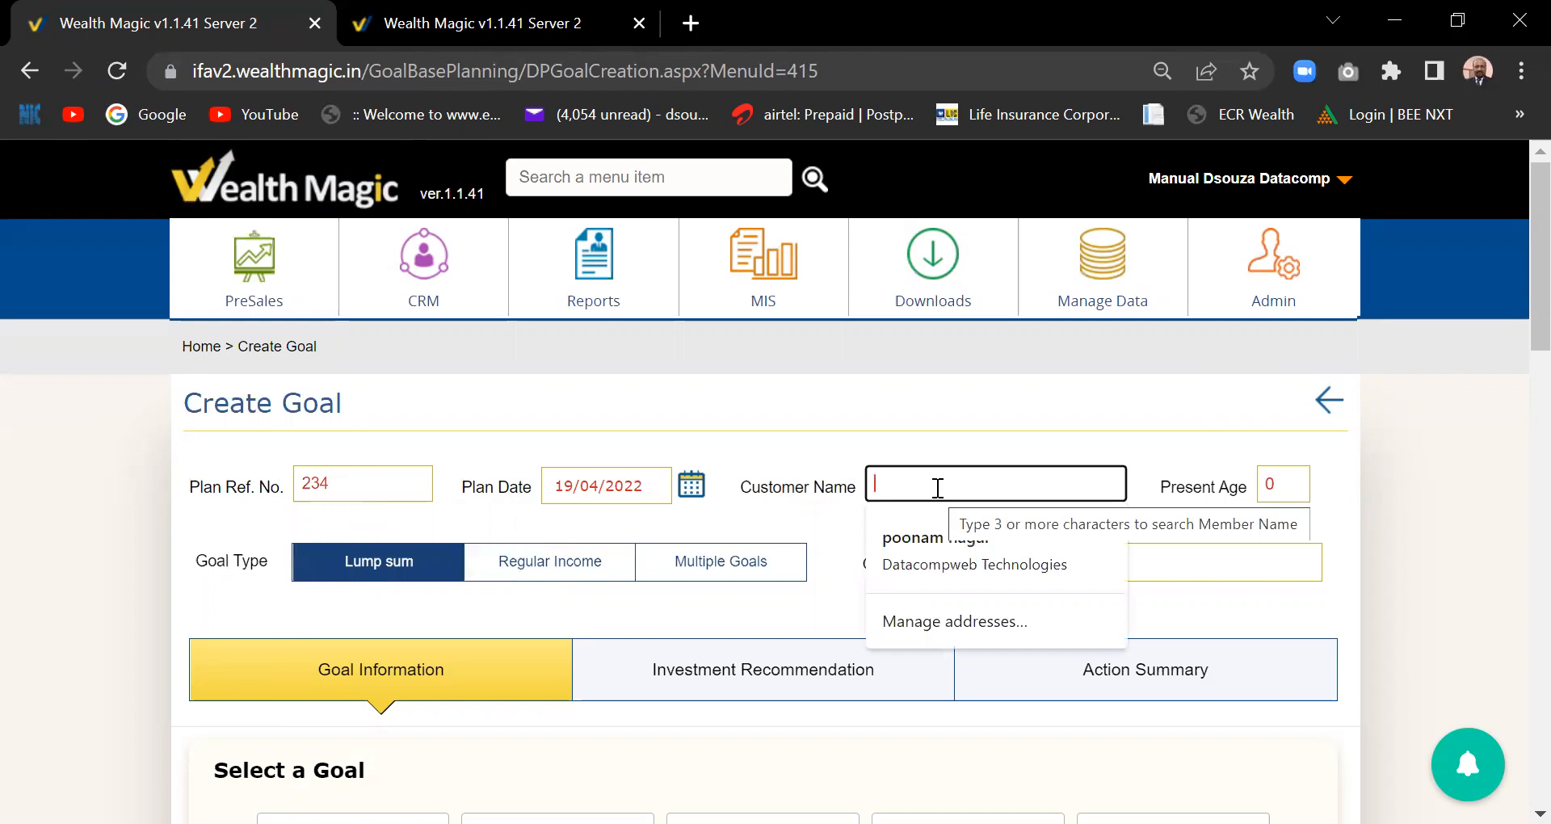
pyautogui.hotkey('alt', 'Tab')
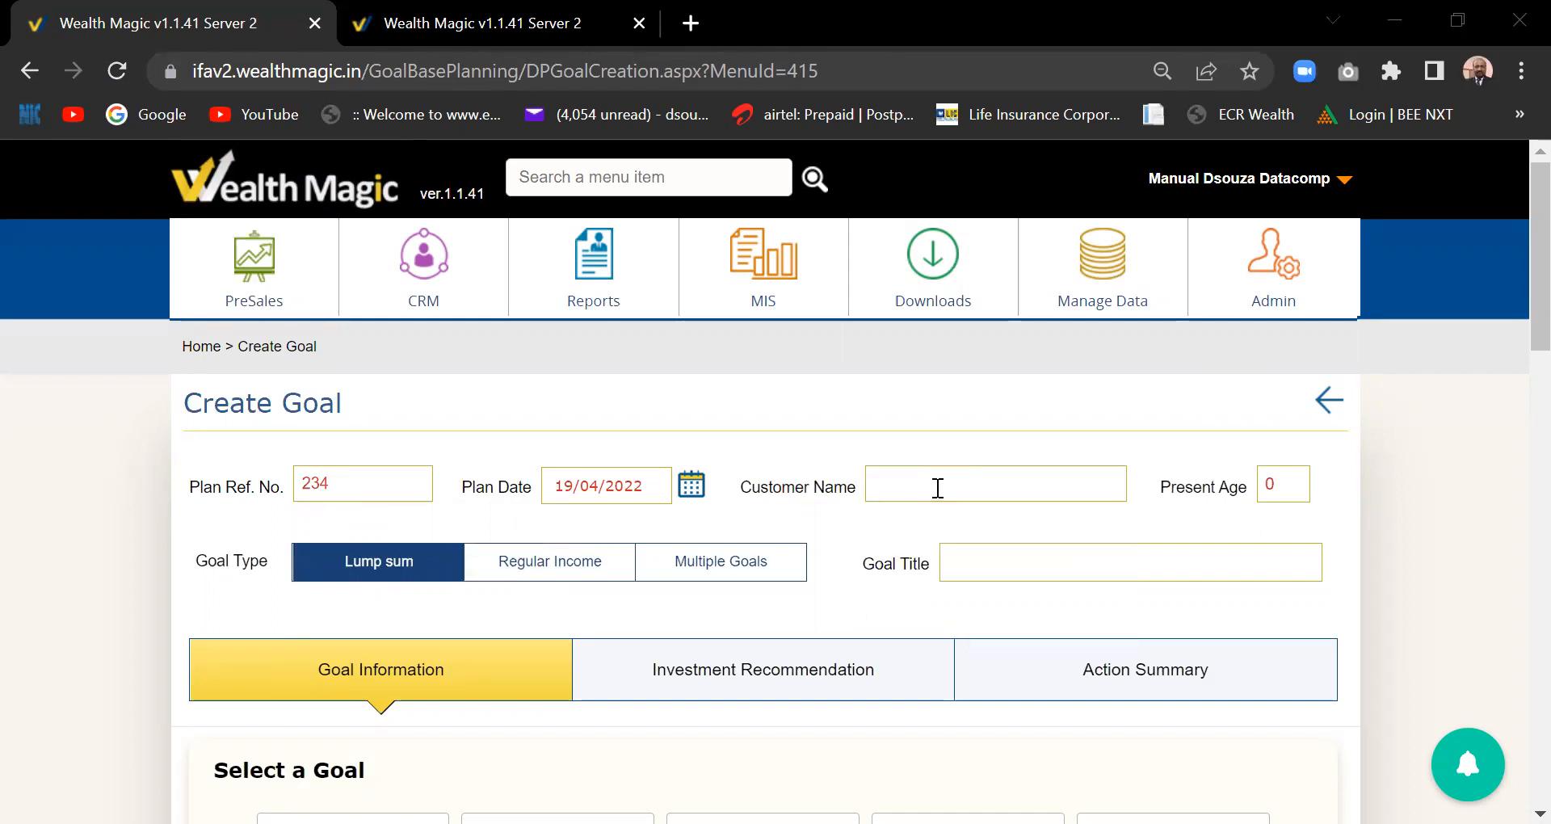
pyautogui.click(1476, 392)
# - Enter the customer's name and a present age of 32
pyautogui.click(911, 485)
pyautogui.write('D')
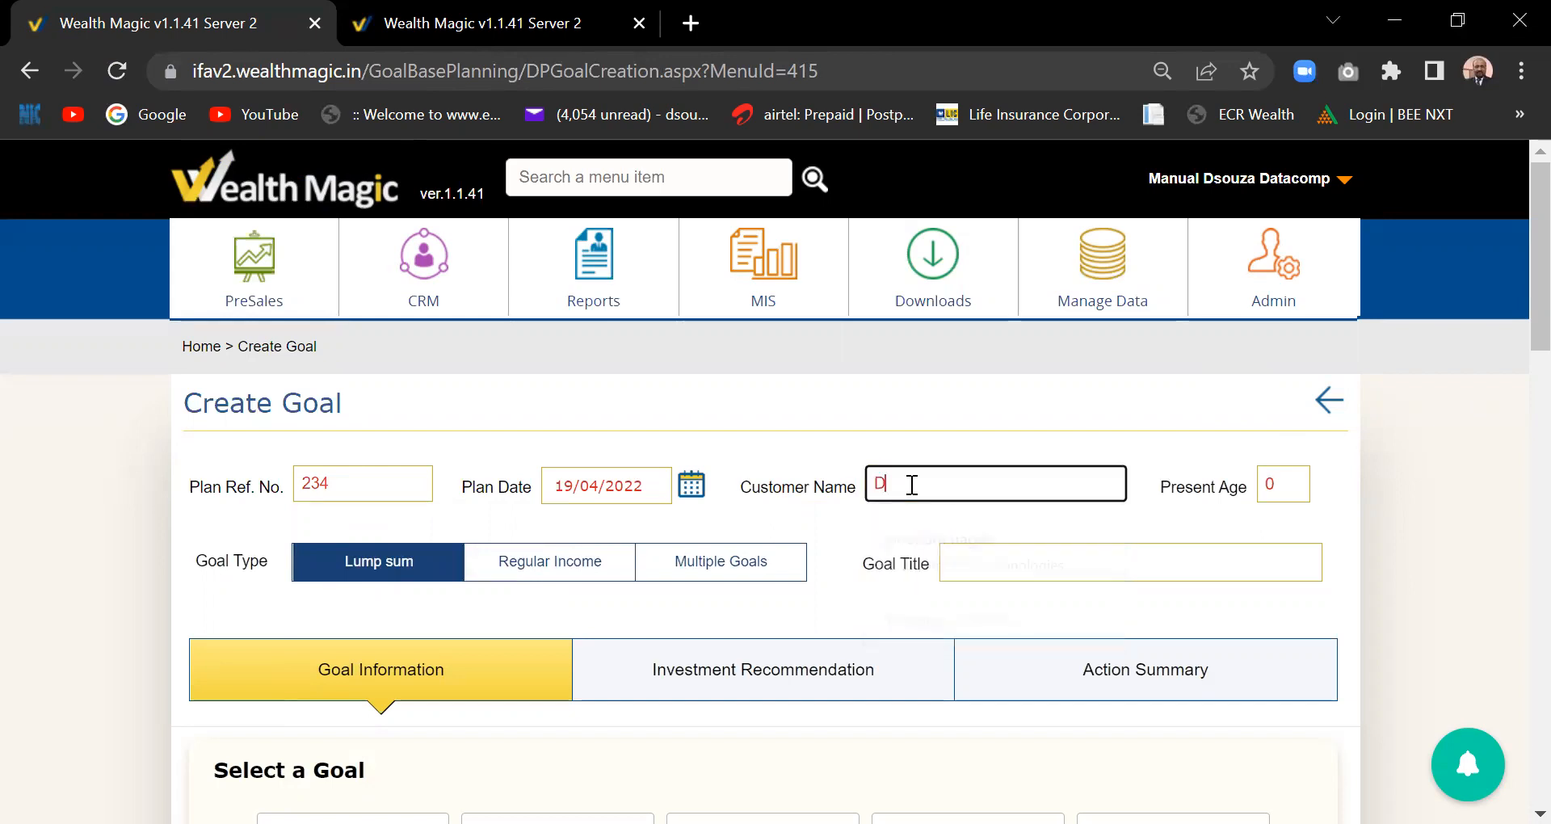
pyautogui.write('hawal')
pyautogui.click(1282, 488)
pyautogui.write('32')
pyautogui.press('Tab')
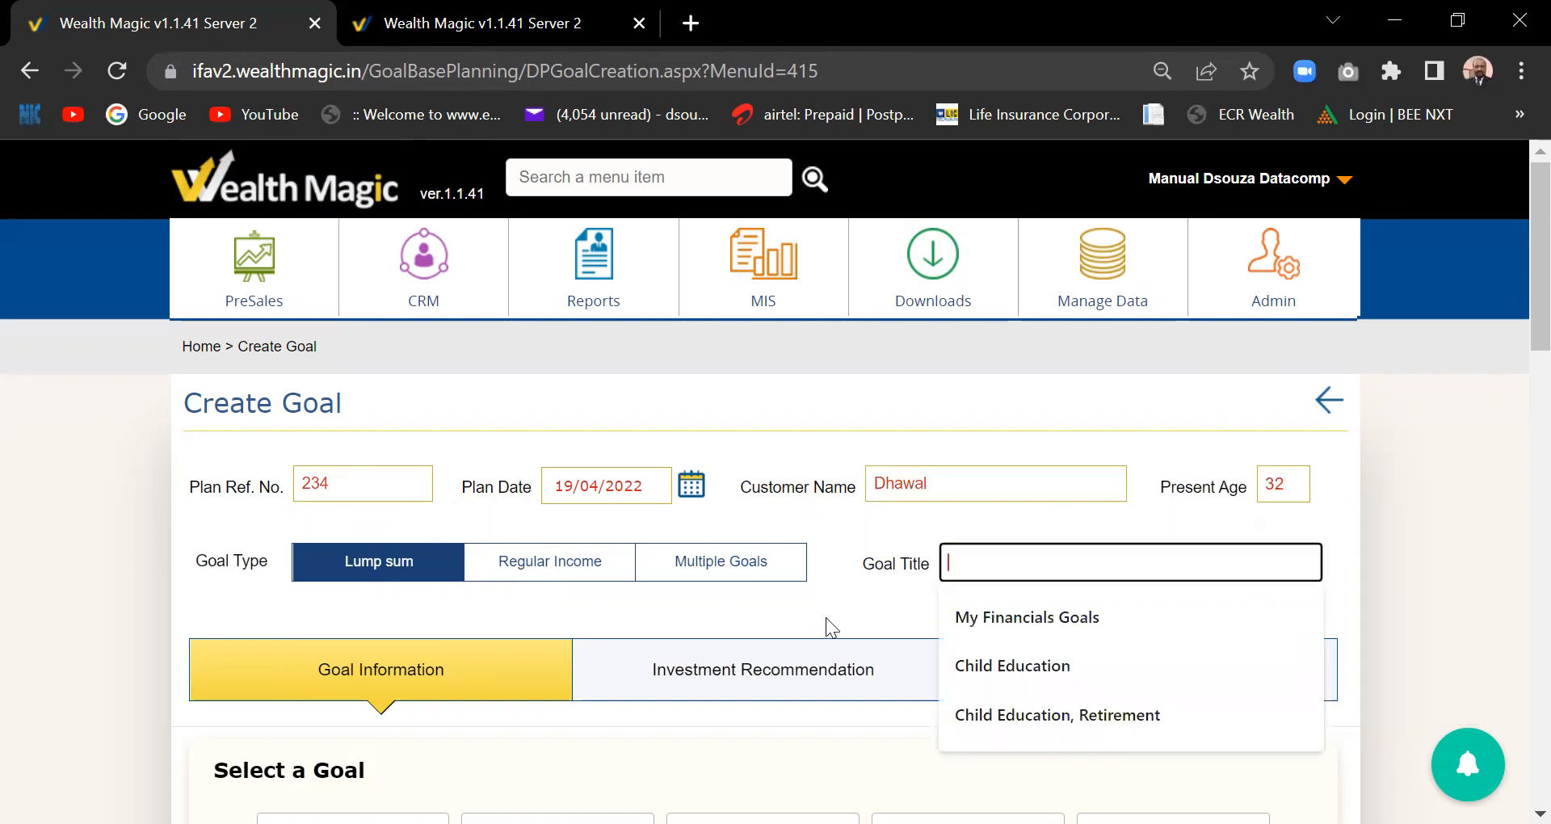
pyautogui.moveTo(1513, 303); pyautogui.dragTo(1513, 332)
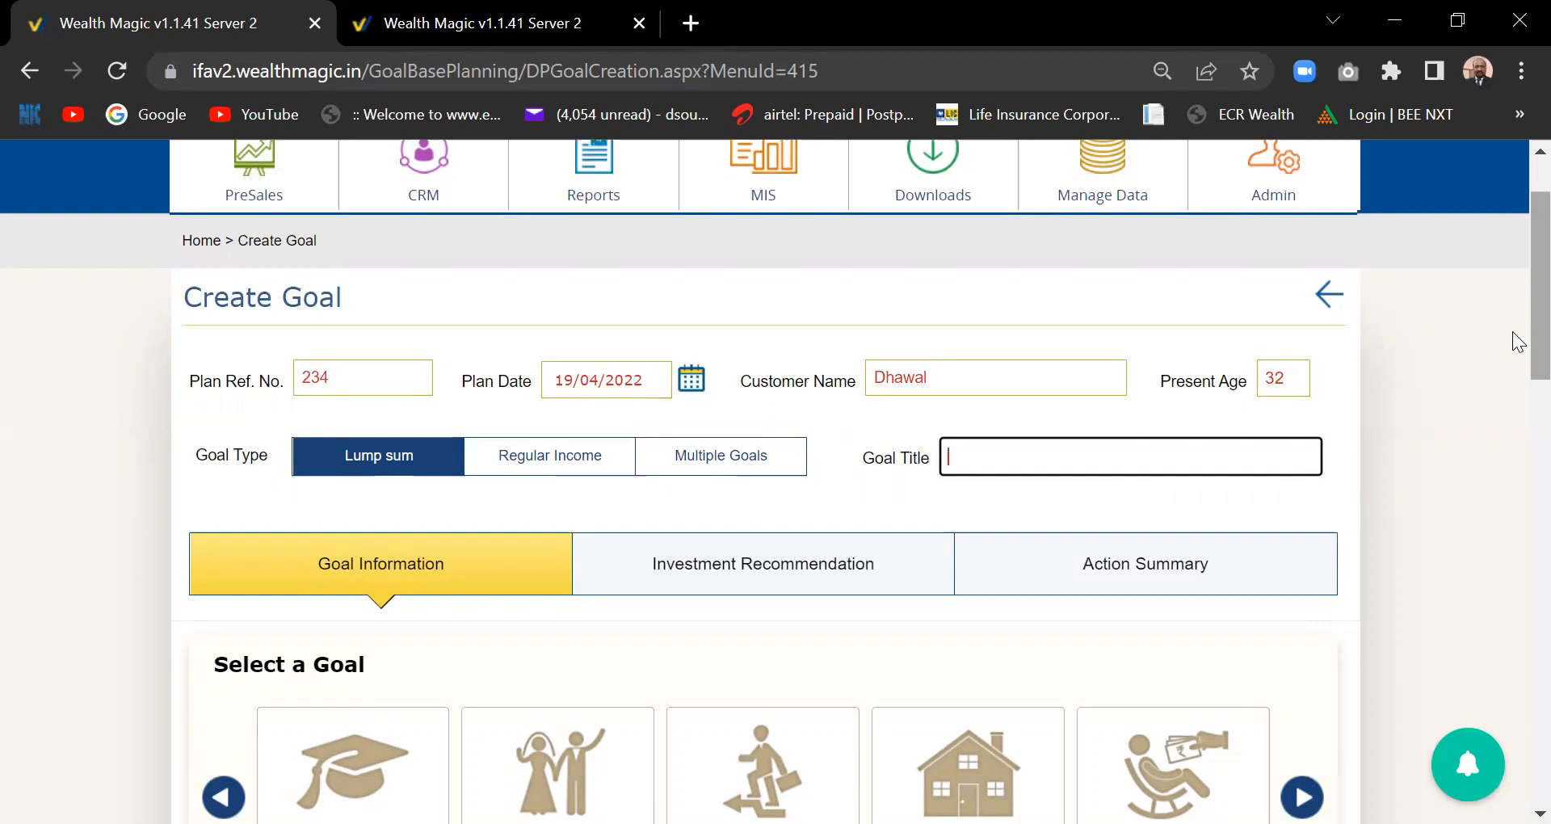
# - Switch the goal type to Multiple Goals, titled My Financials Goals, and add a goal row
pyautogui.scroll(-1, 889, 372)
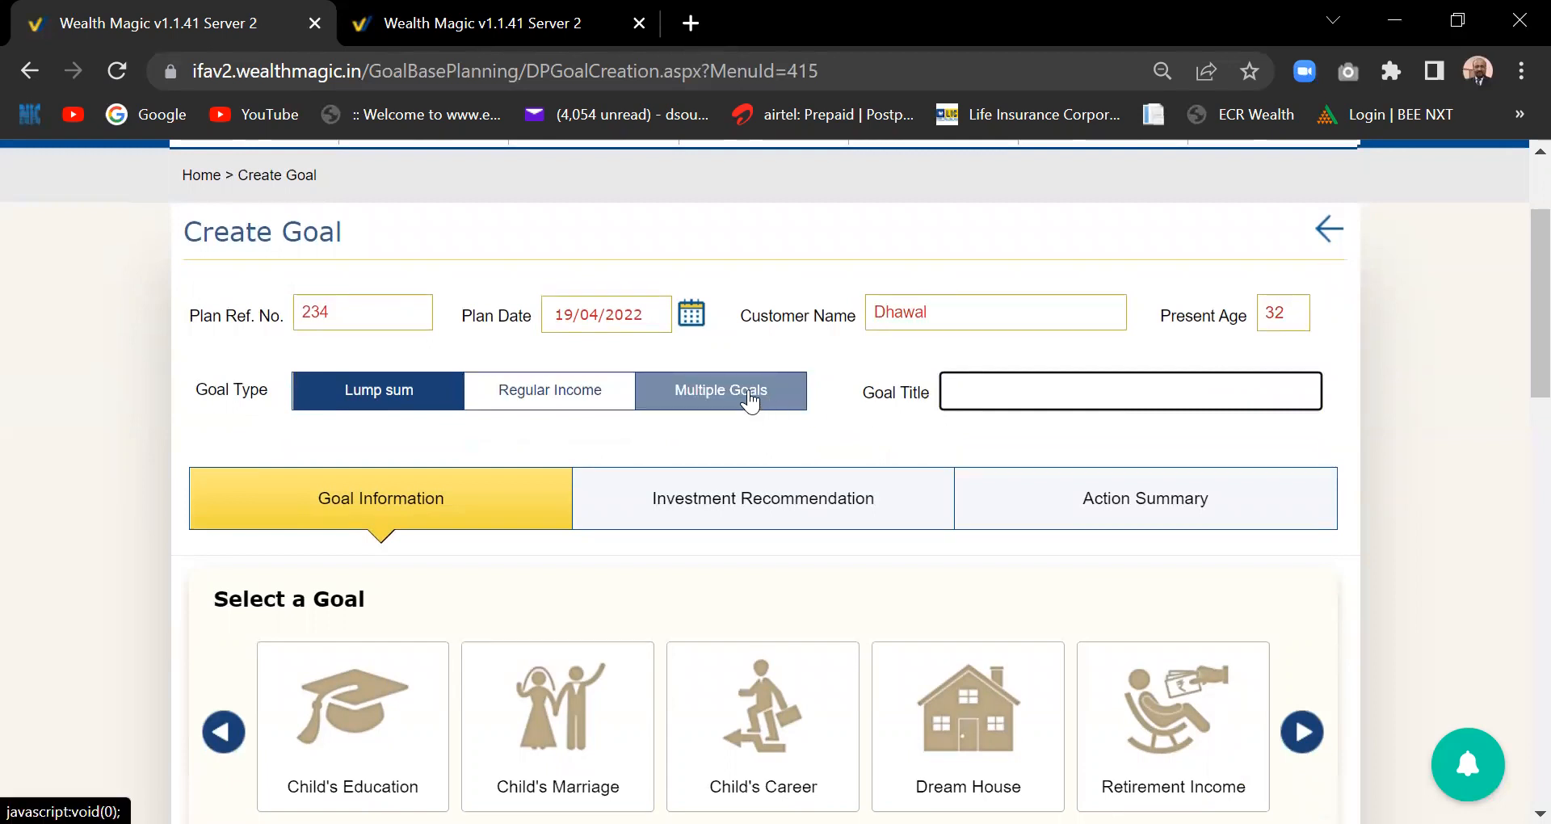
pyautogui.scroll(-2, 1519, 330)
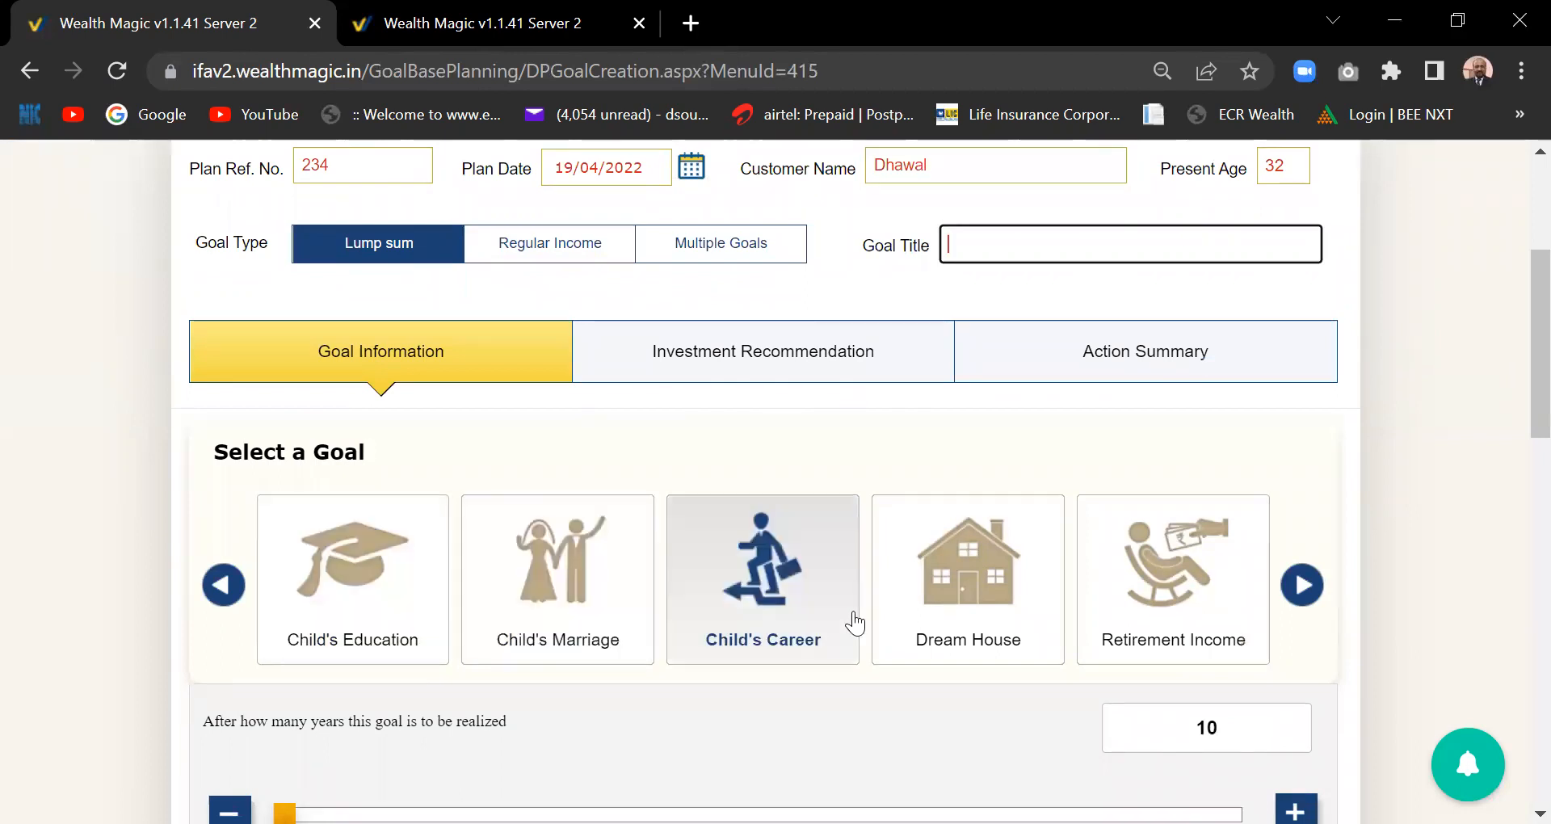
pyautogui.click(574, 260)
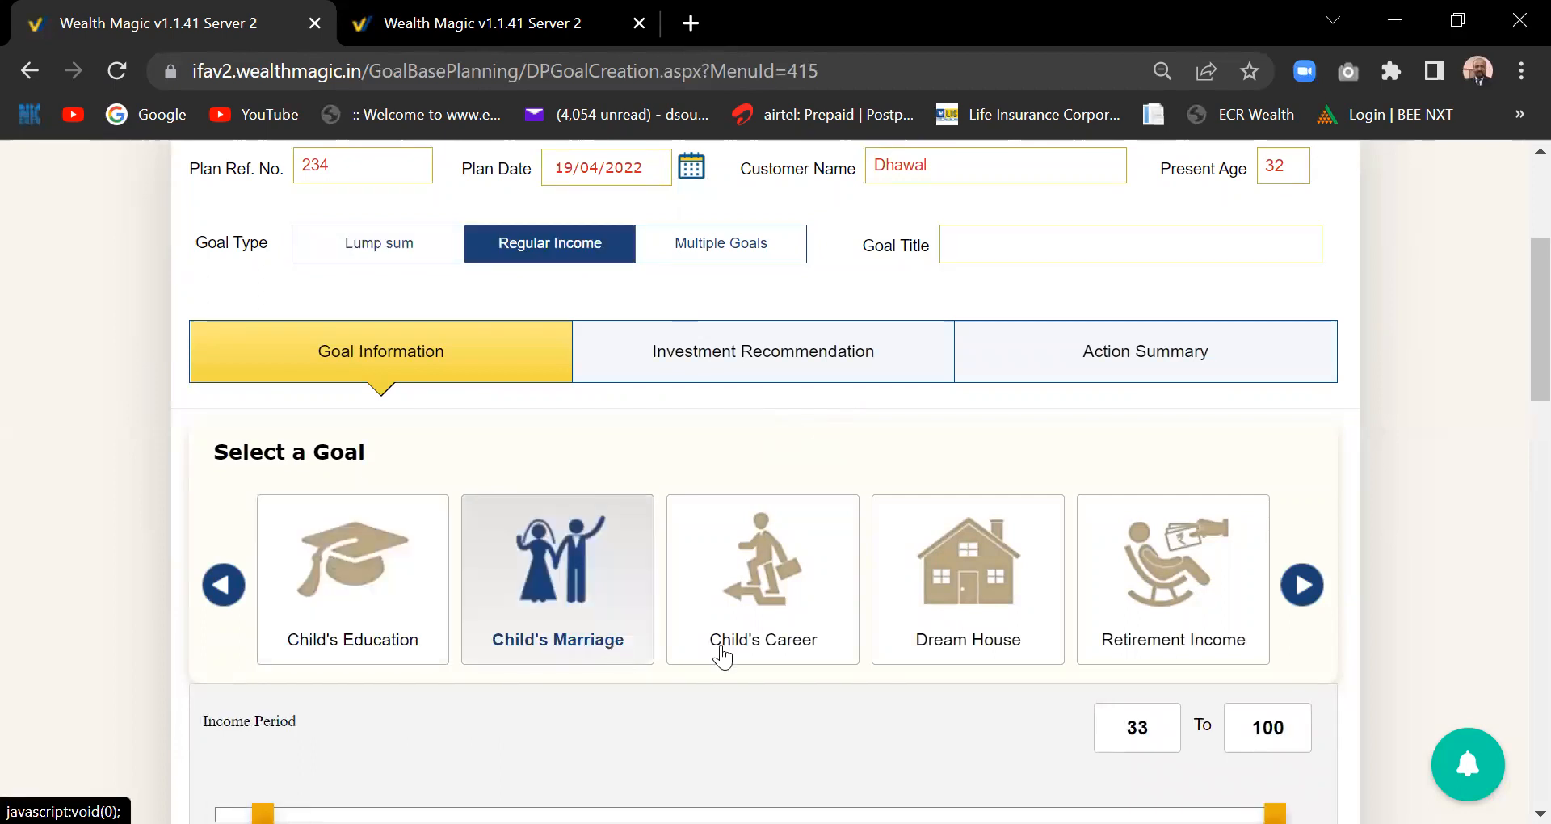
pyautogui.click(741, 242)
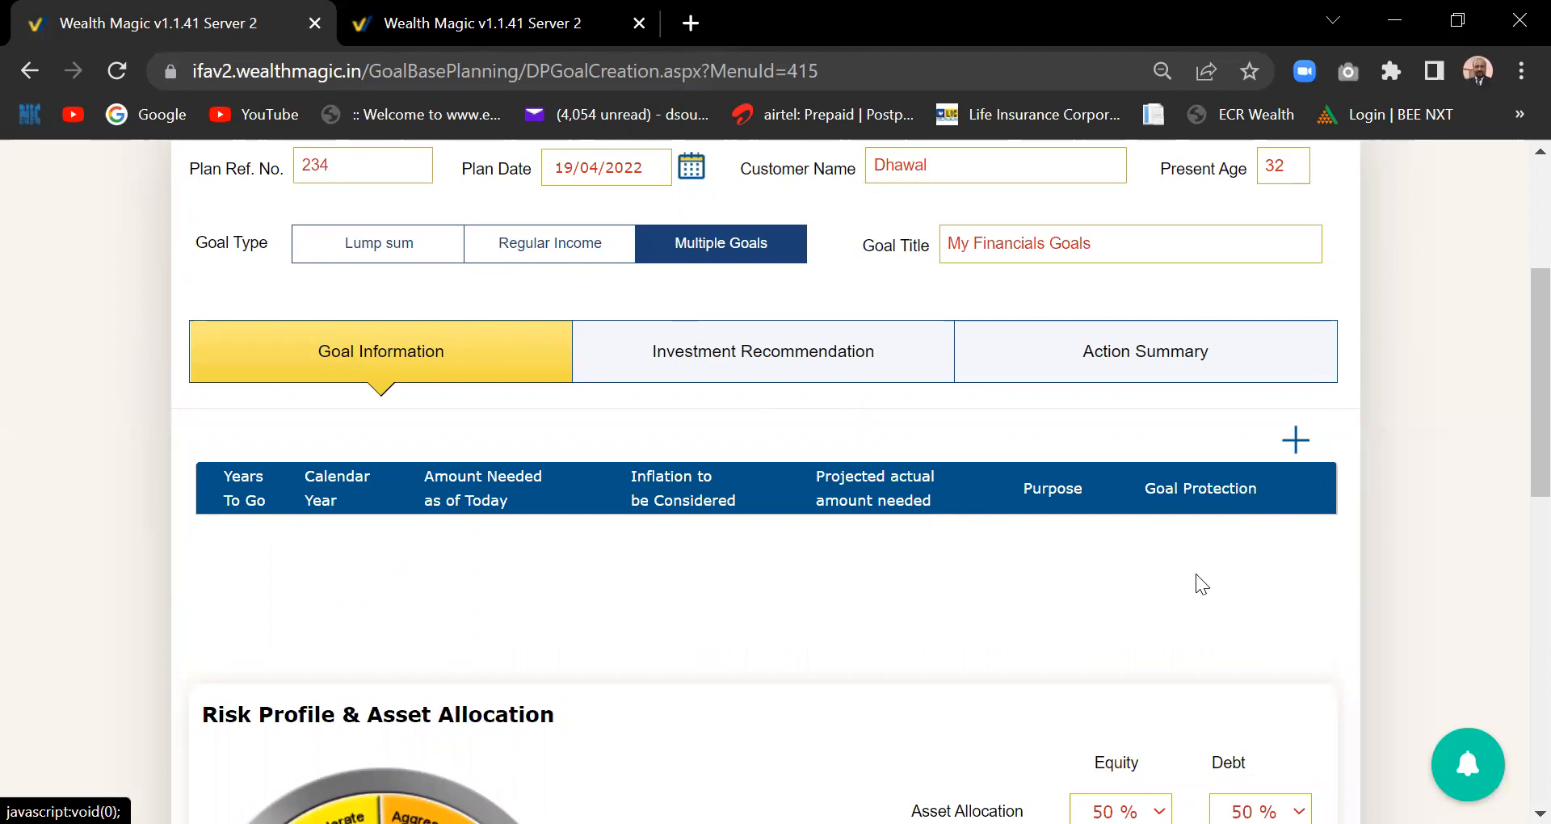
pyautogui.click(1296, 442)
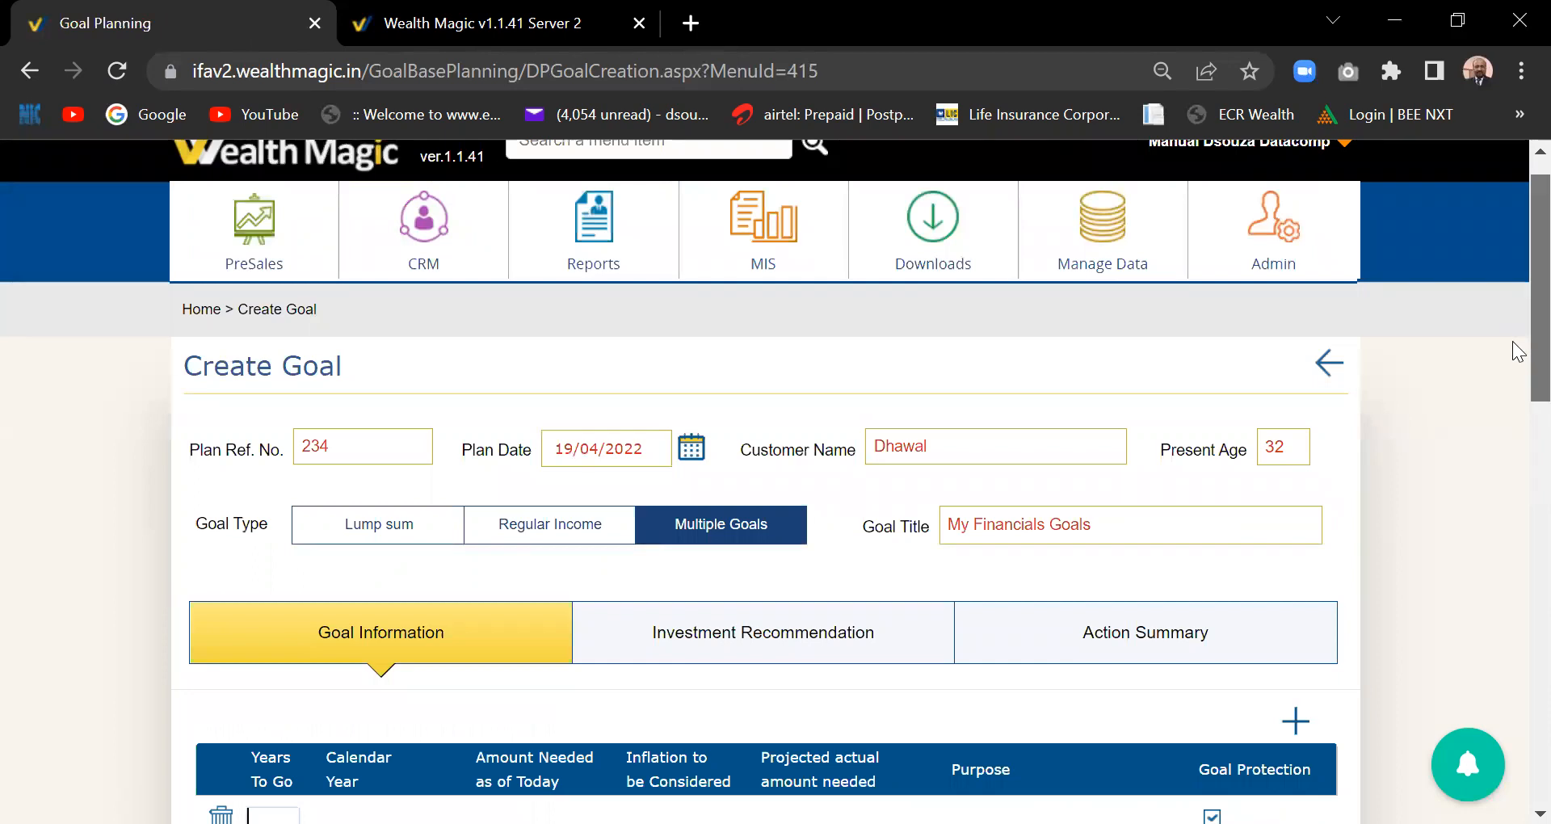
# - Give the first goal 15 years to go and a needed amount of 2000000
pyautogui.scroll(-3, 1539, 356)
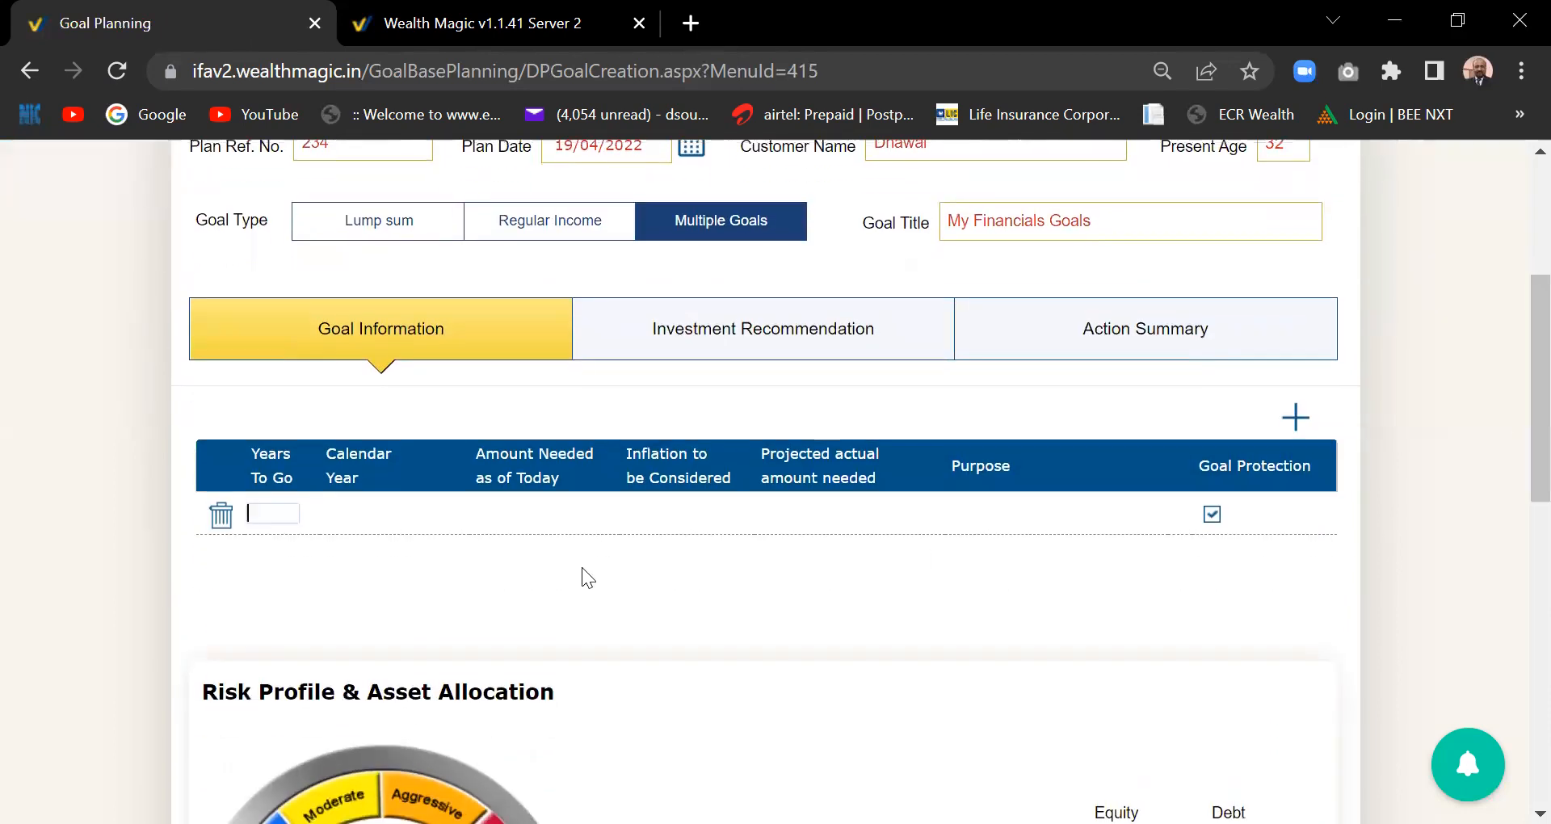
pyautogui.write('15')
pyautogui.press('Tab')
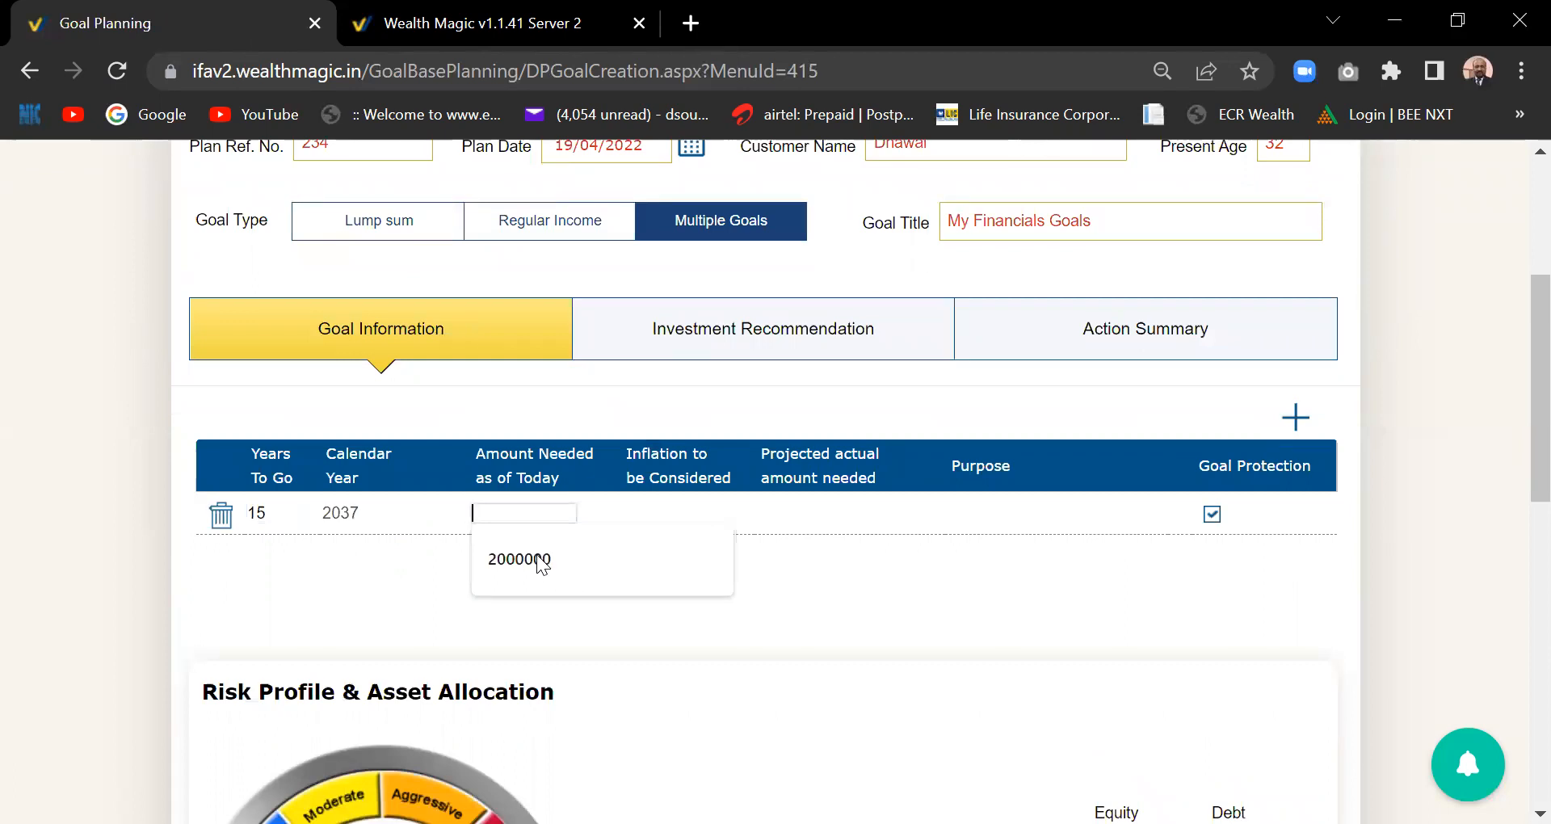
pyautogui.write('2000000')
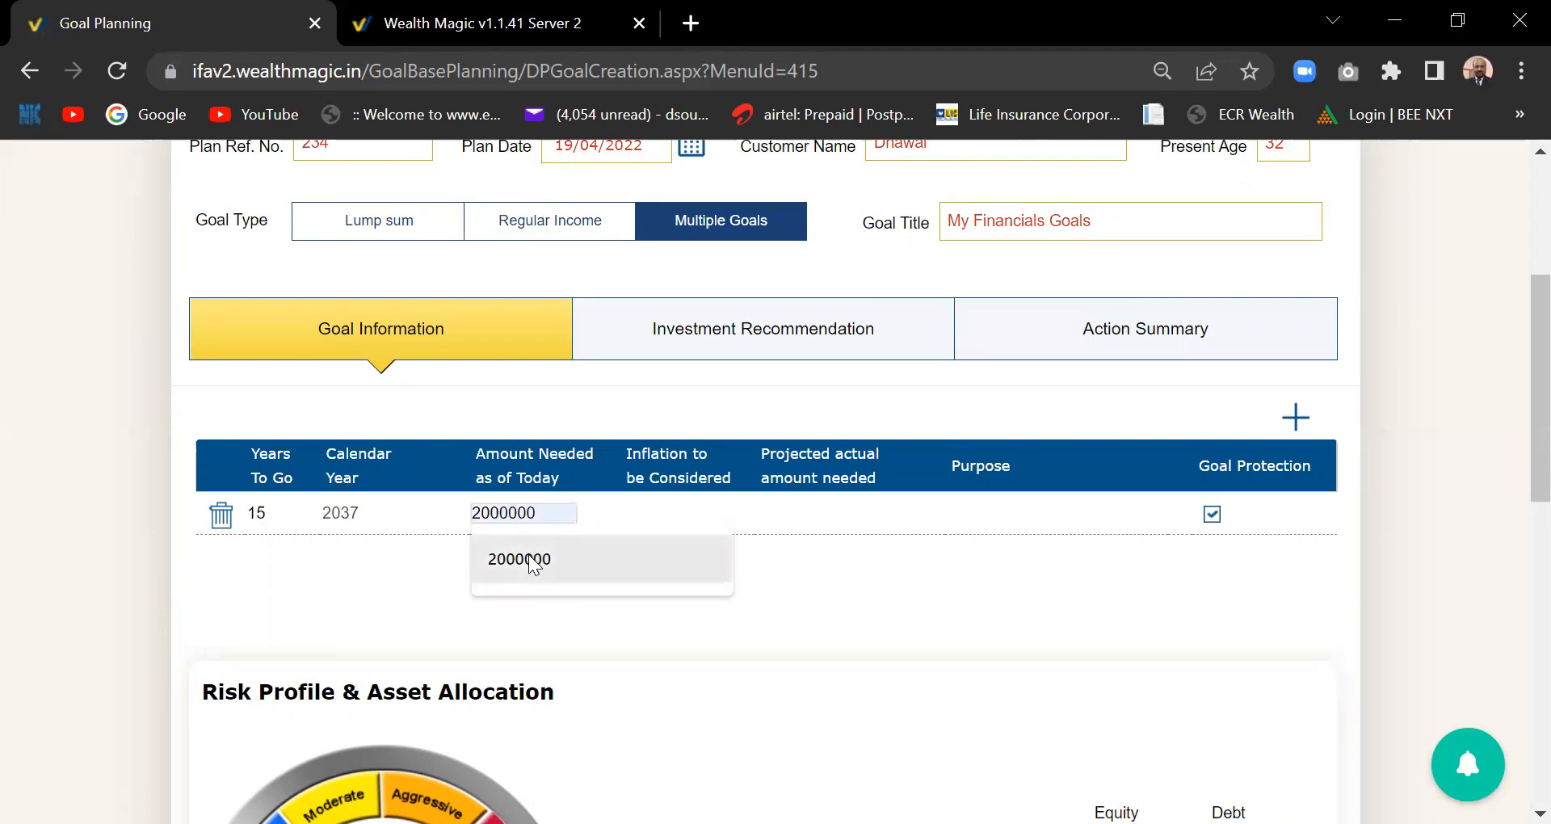
pyautogui.click(532, 560)
# - Set its inflation to 6% and purpose to Child Edu, then add a second goal row
pyautogui.click(660, 512)
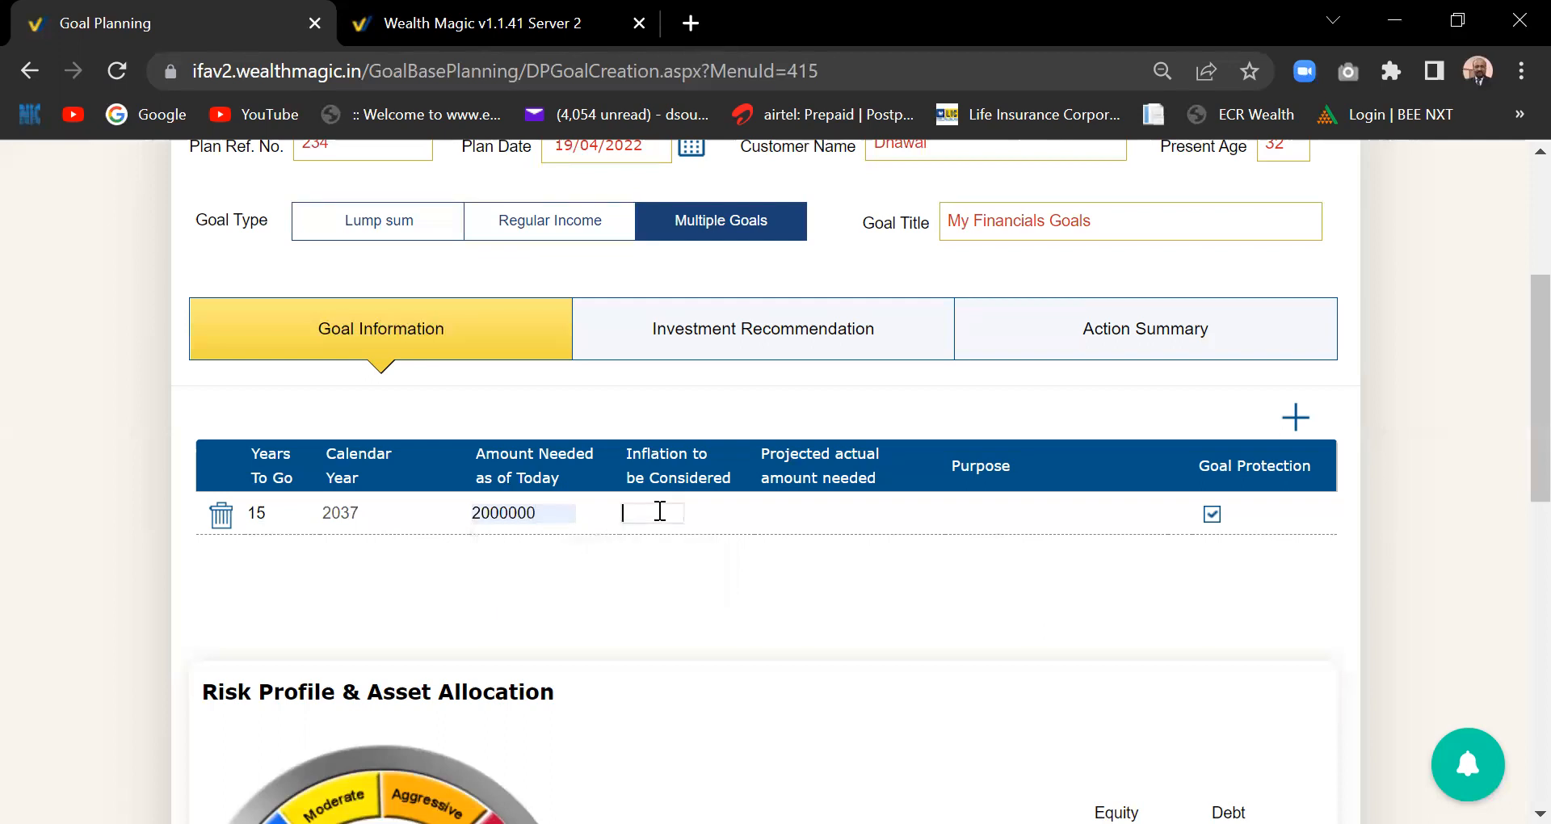
pyautogui.write('6')
pyautogui.press('Tab')
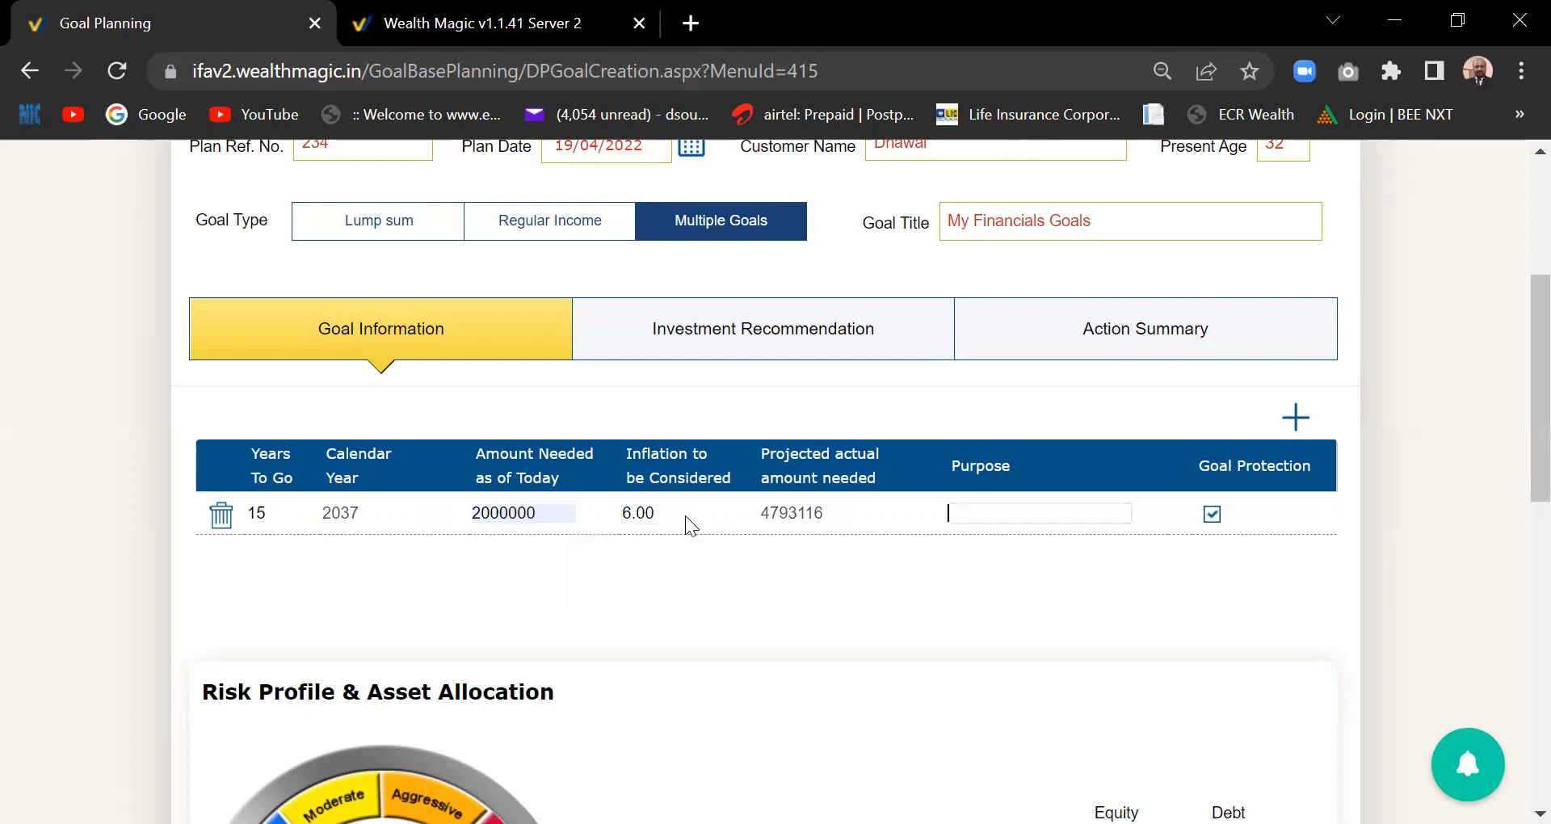
pyautogui.write('Child Edu')
pyautogui.press('Tab')
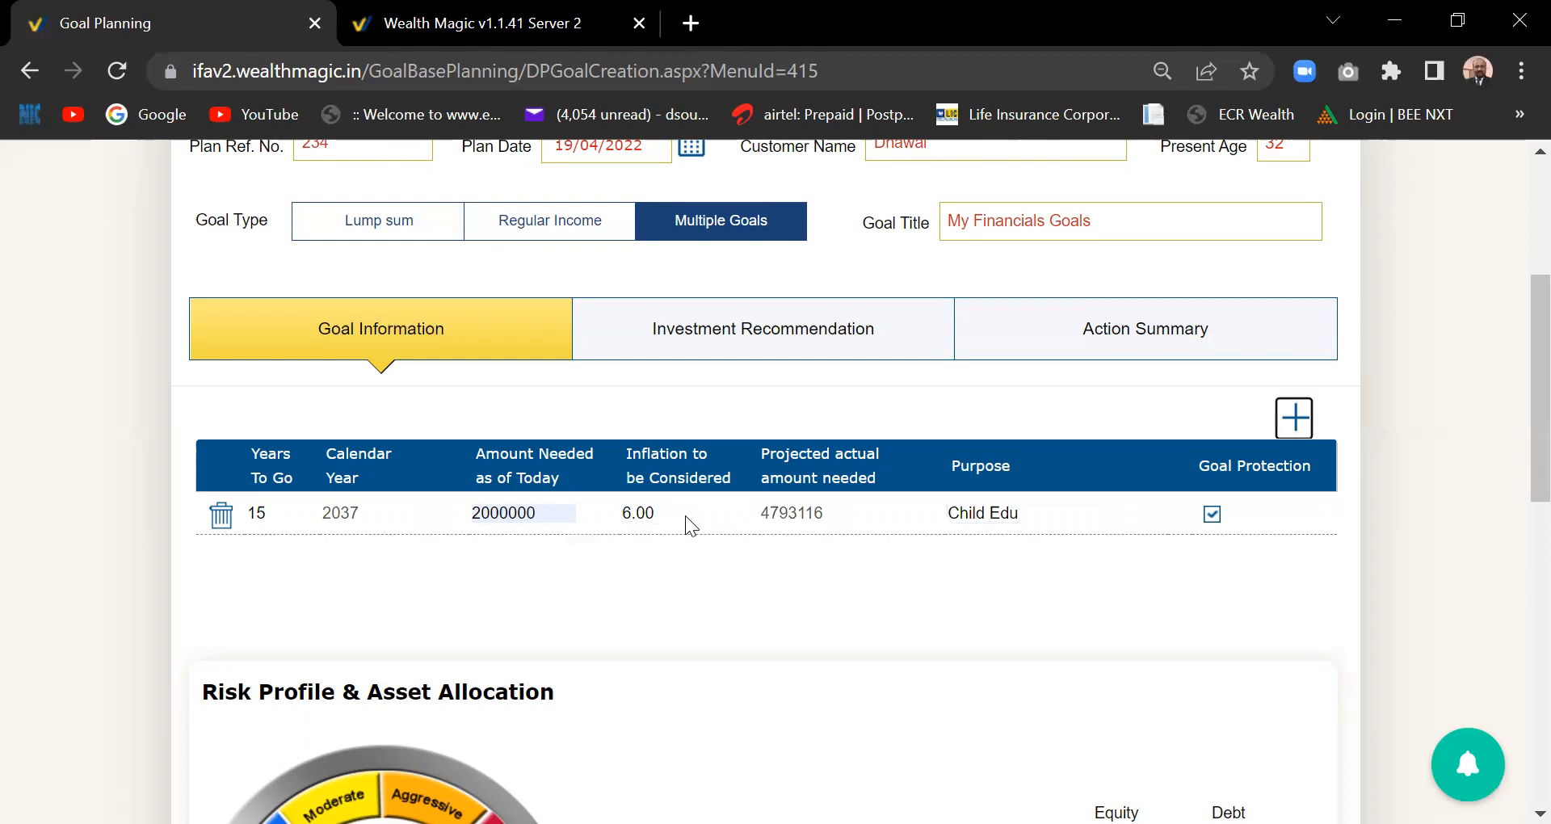
pyautogui.click(1056, 513)
pyautogui.click(1290, 421)
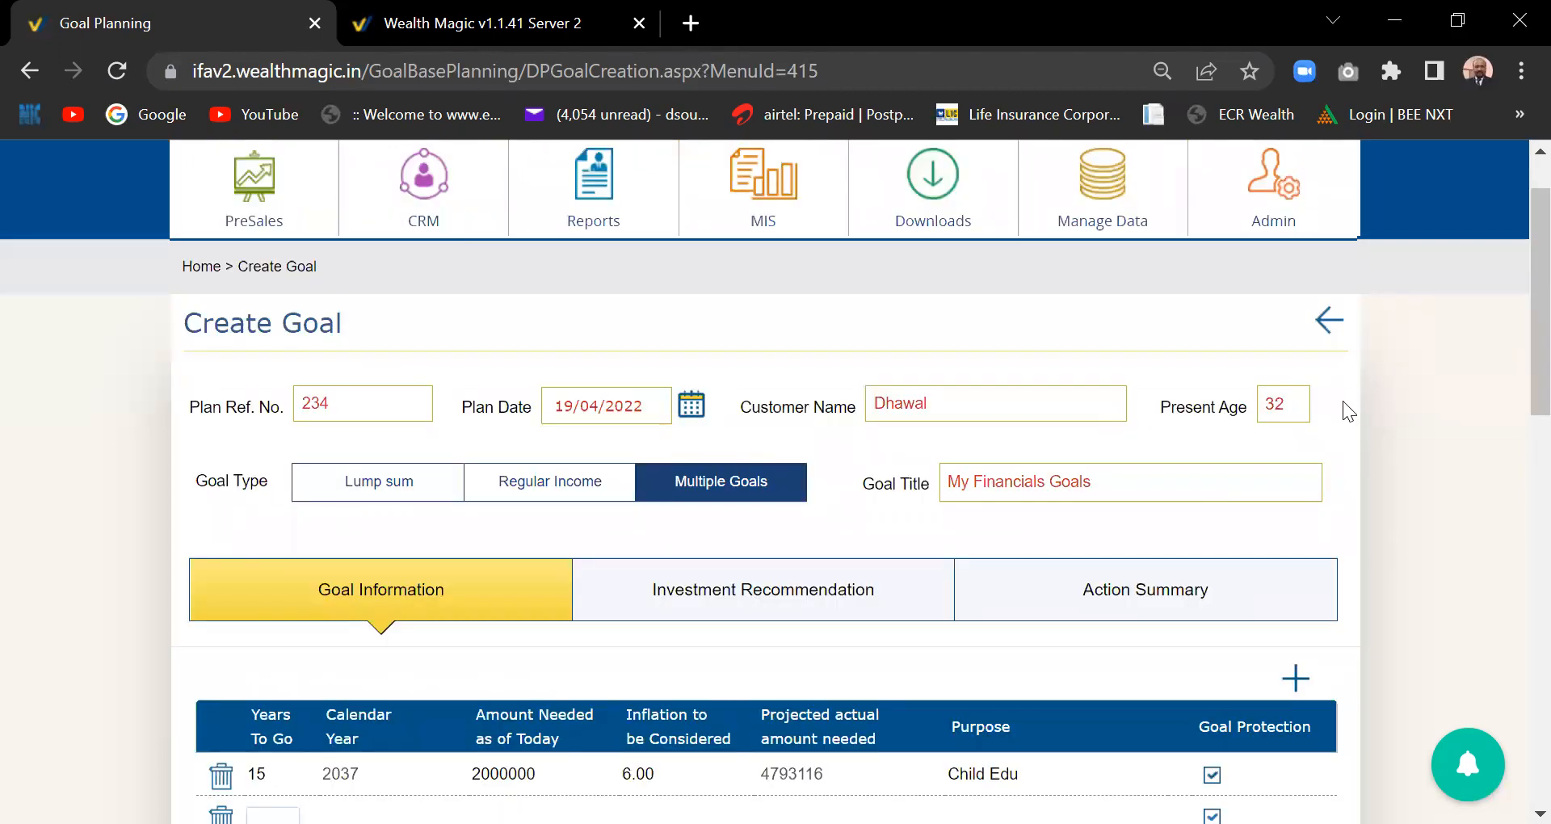
pyautogui.scroll(-1, 1517, 400)
pyautogui.scroll(-5, 1517, 400)
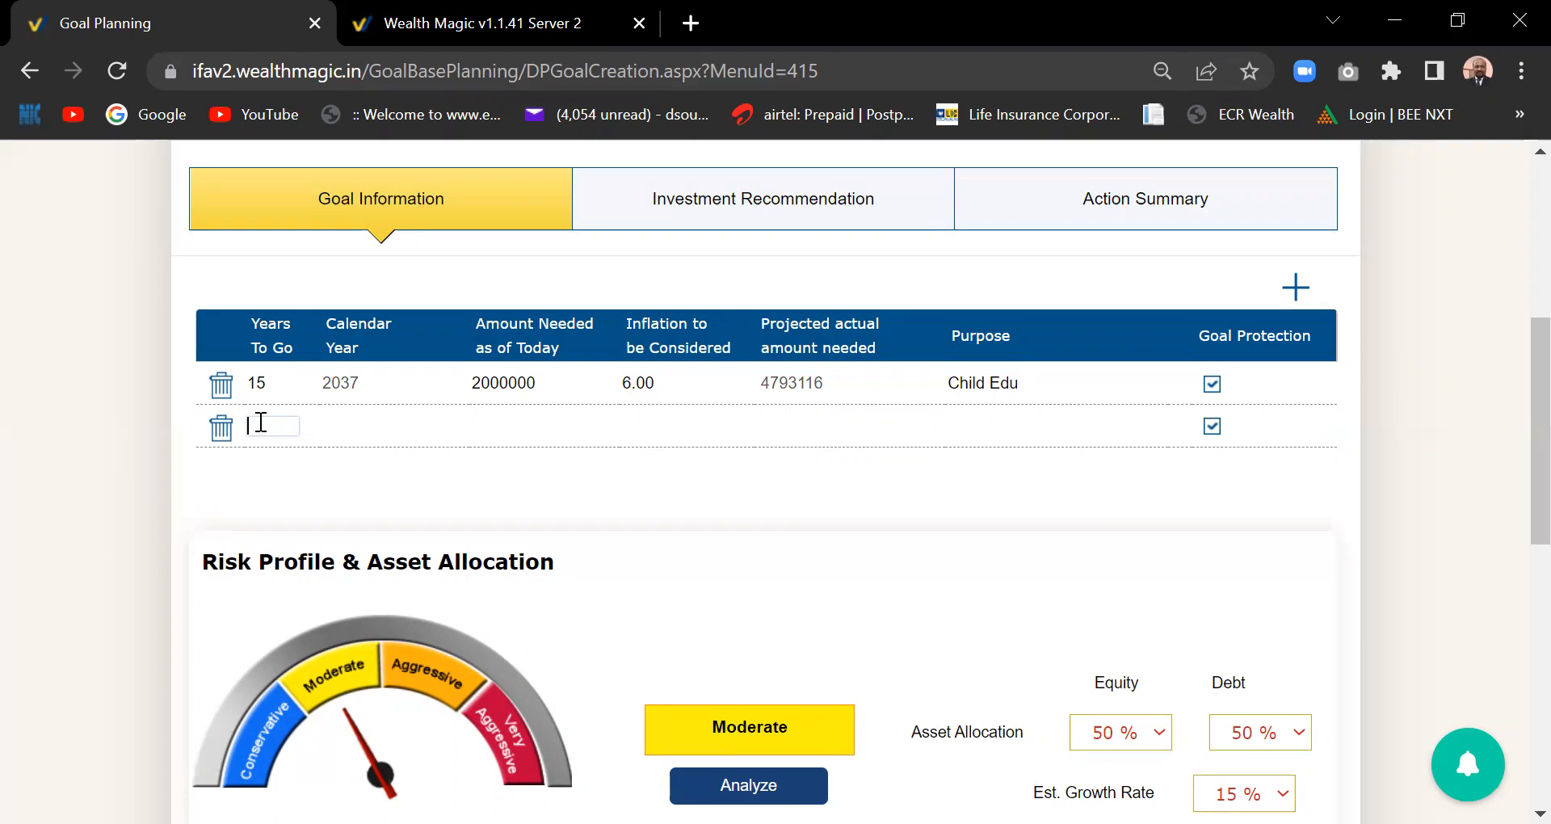
# - Fill the second goal as Home: 20 years, 5000000 at 10% inflation, then add a third row
pyautogui.write('20')
pyautogui.press('Tab')
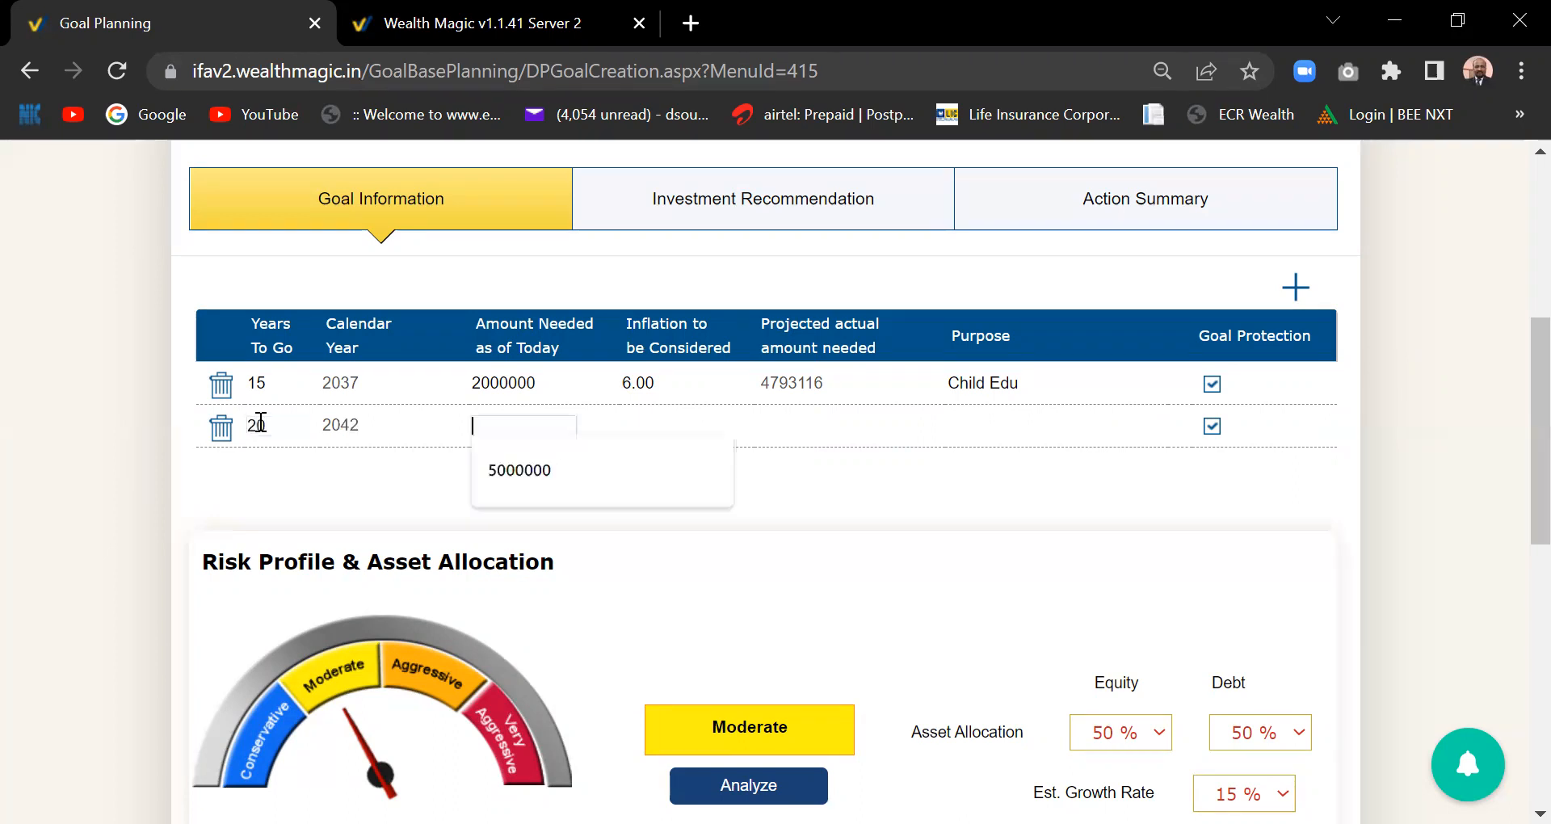
pyautogui.click(527, 472)
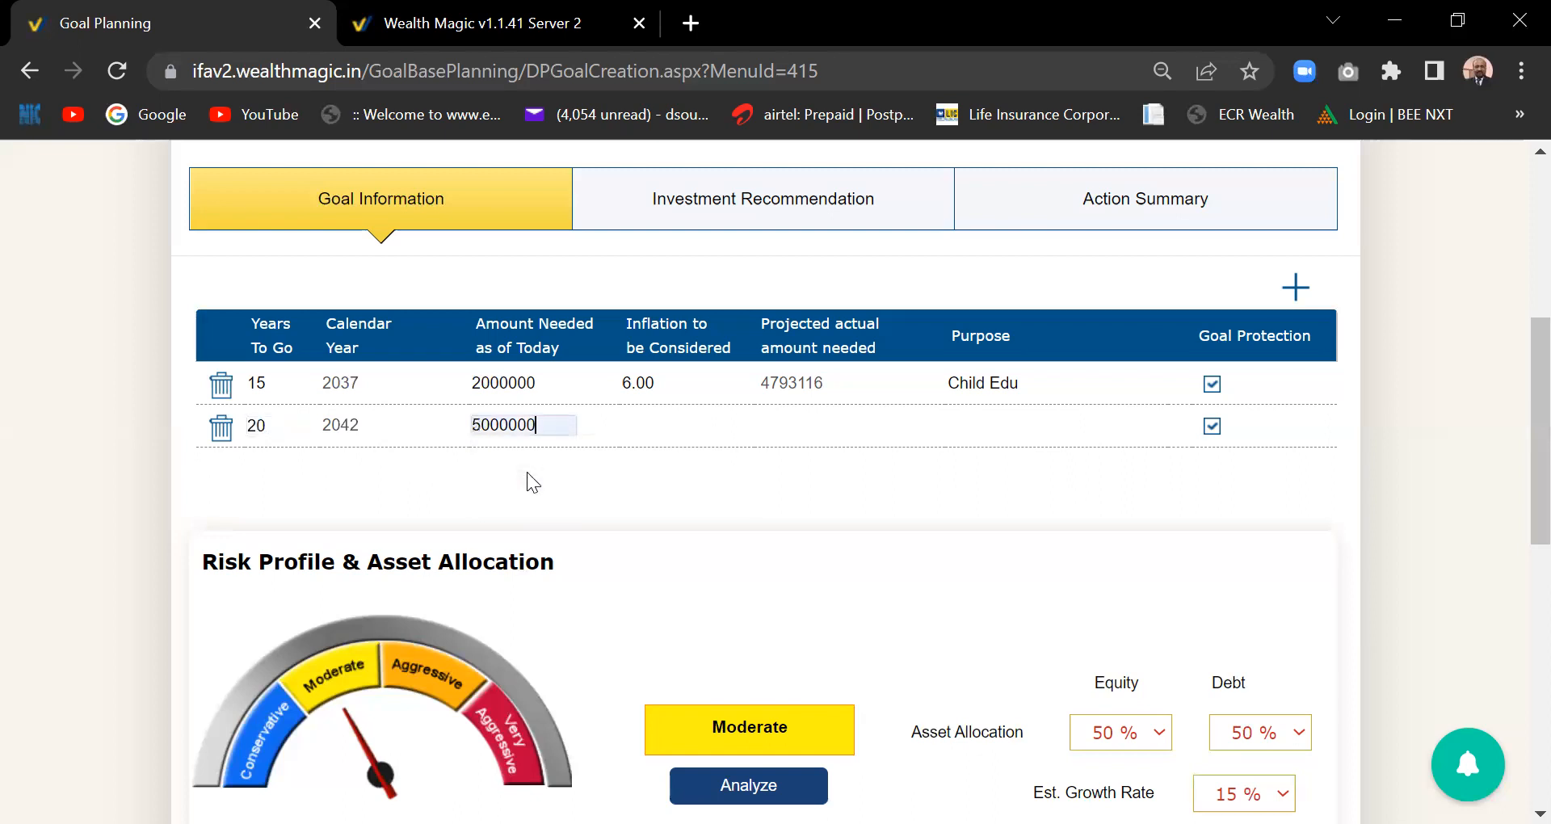
pyautogui.click(679, 426)
pyautogui.write('10')
pyautogui.press('Tab')
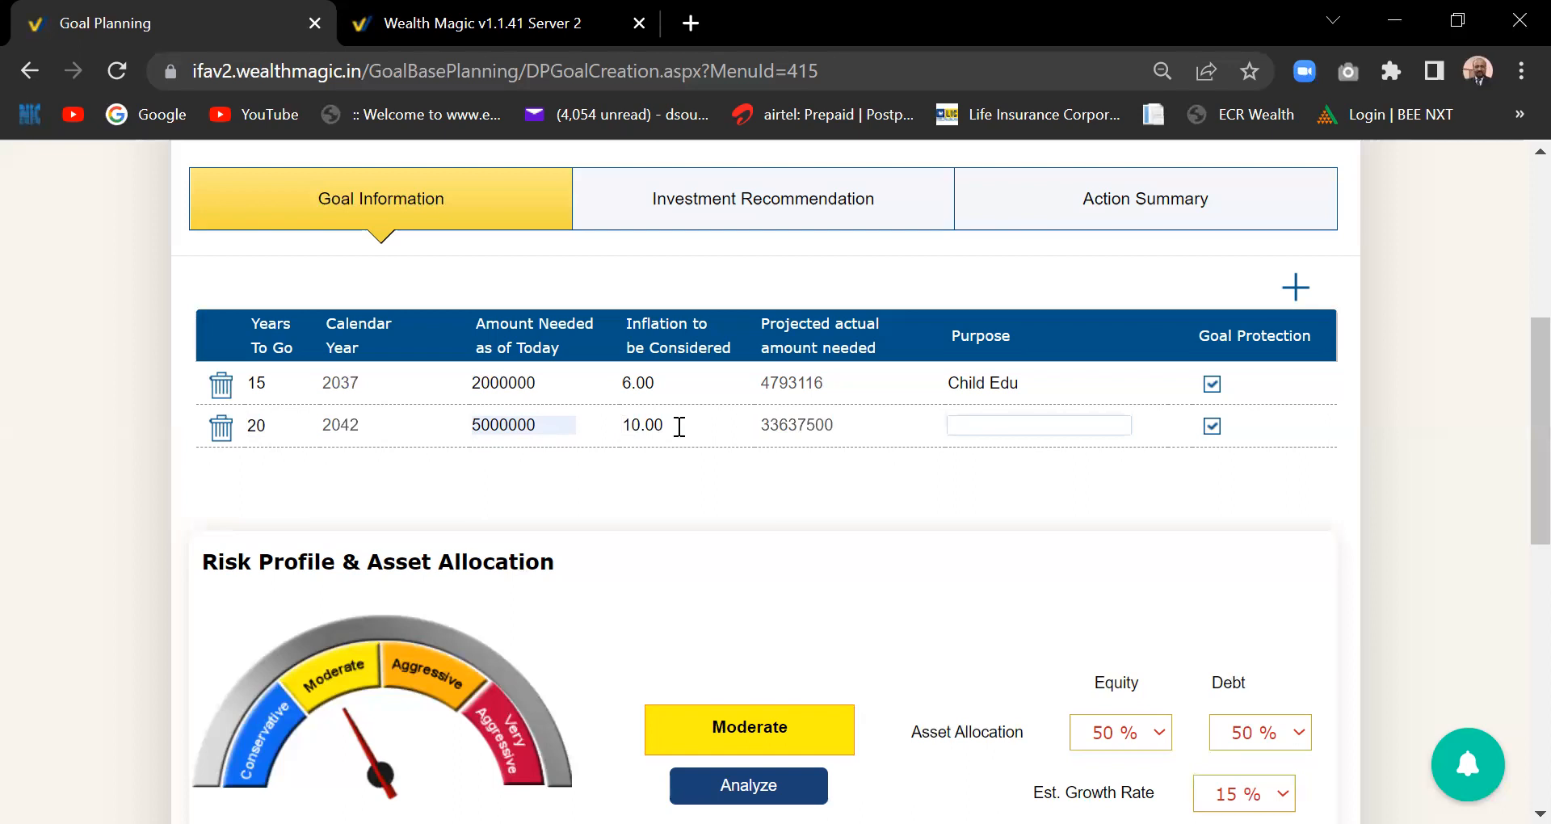
pyautogui.write('Home')
pyautogui.press('Tab')
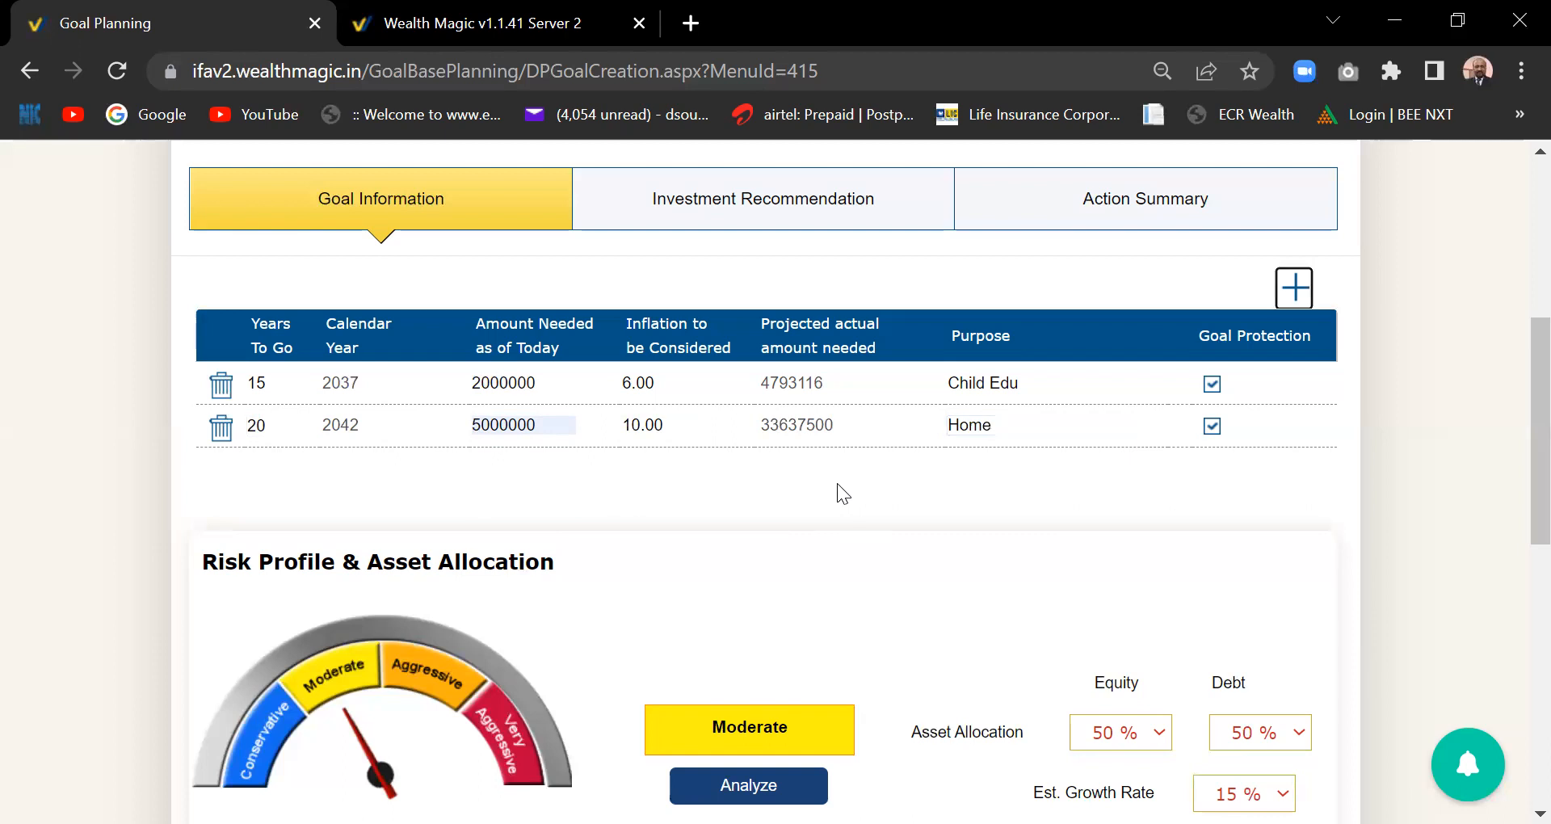
pyautogui.click(1289, 294)
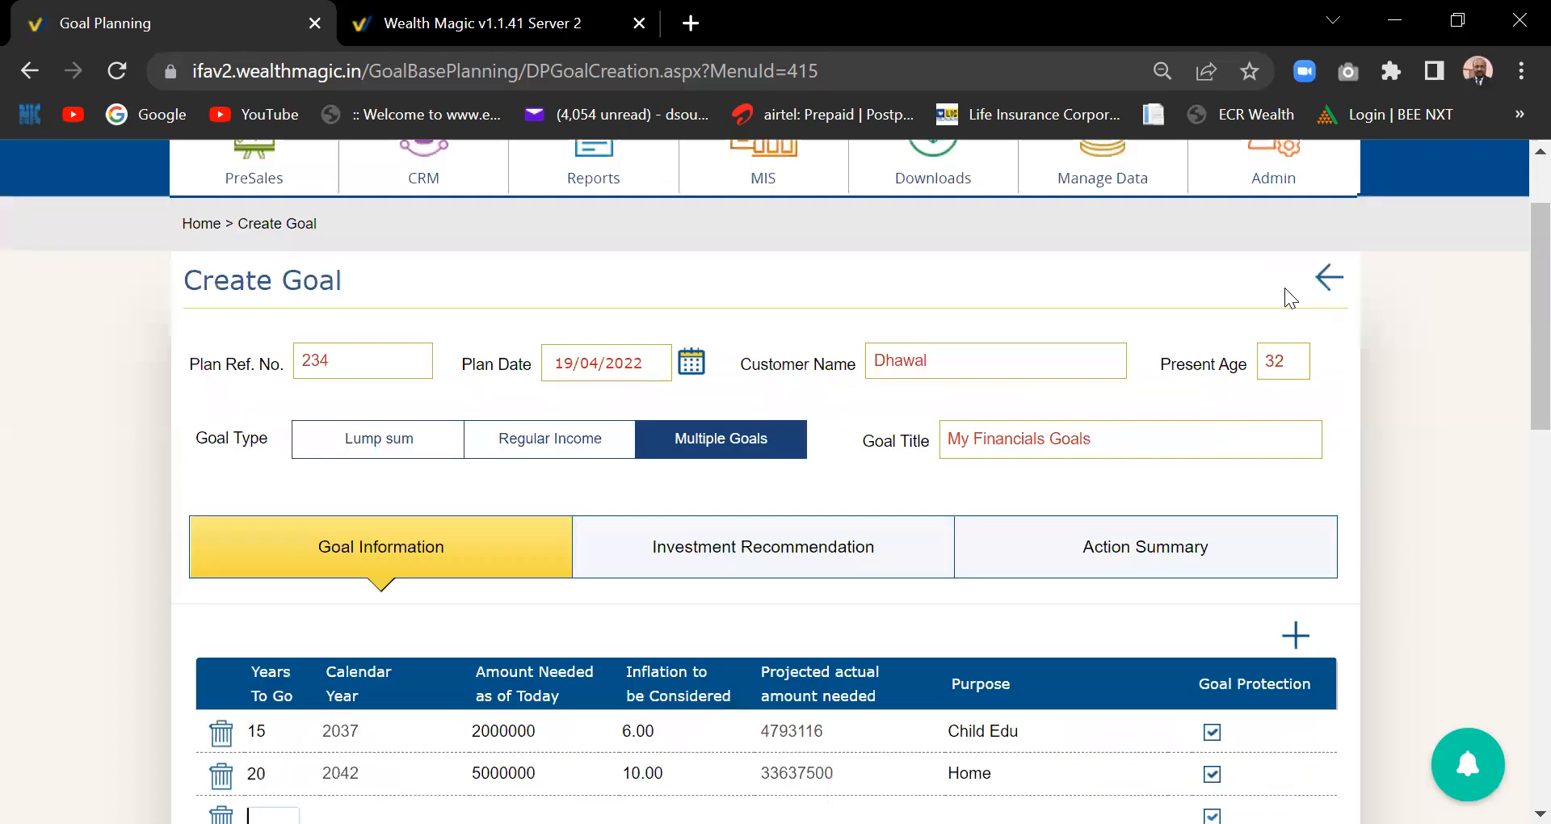
# - Enter the third goal: 30 years, 10000000 at 7% inflation, purpose Retirement
pyautogui.moveTo(1513, 388); pyautogui.dragTo(1513, 525)
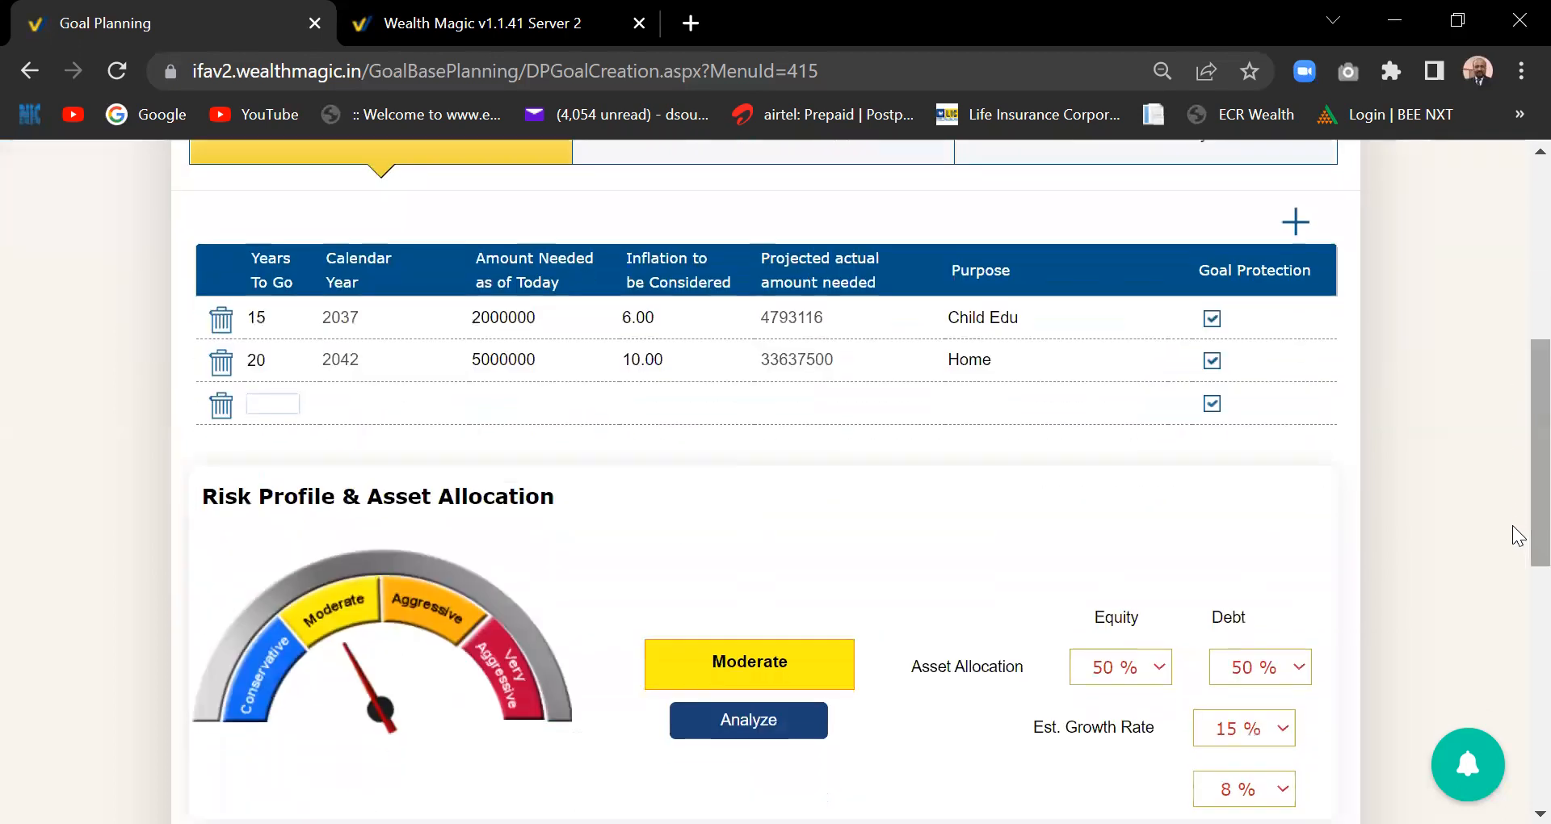
pyautogui.click(271, 401)
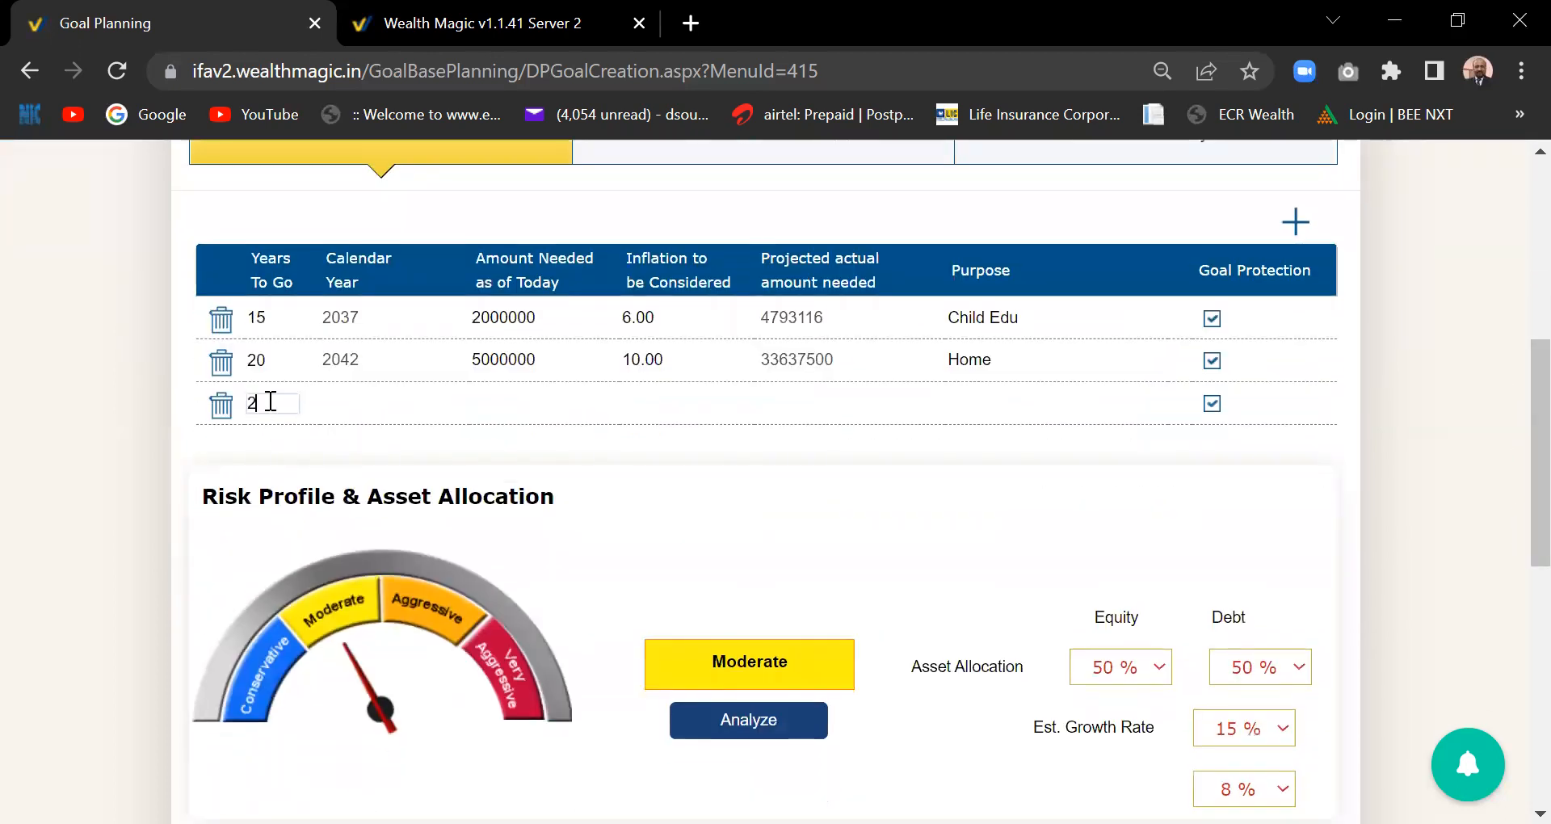
pyautogui.write('30')
pyautogui.press('Tab')
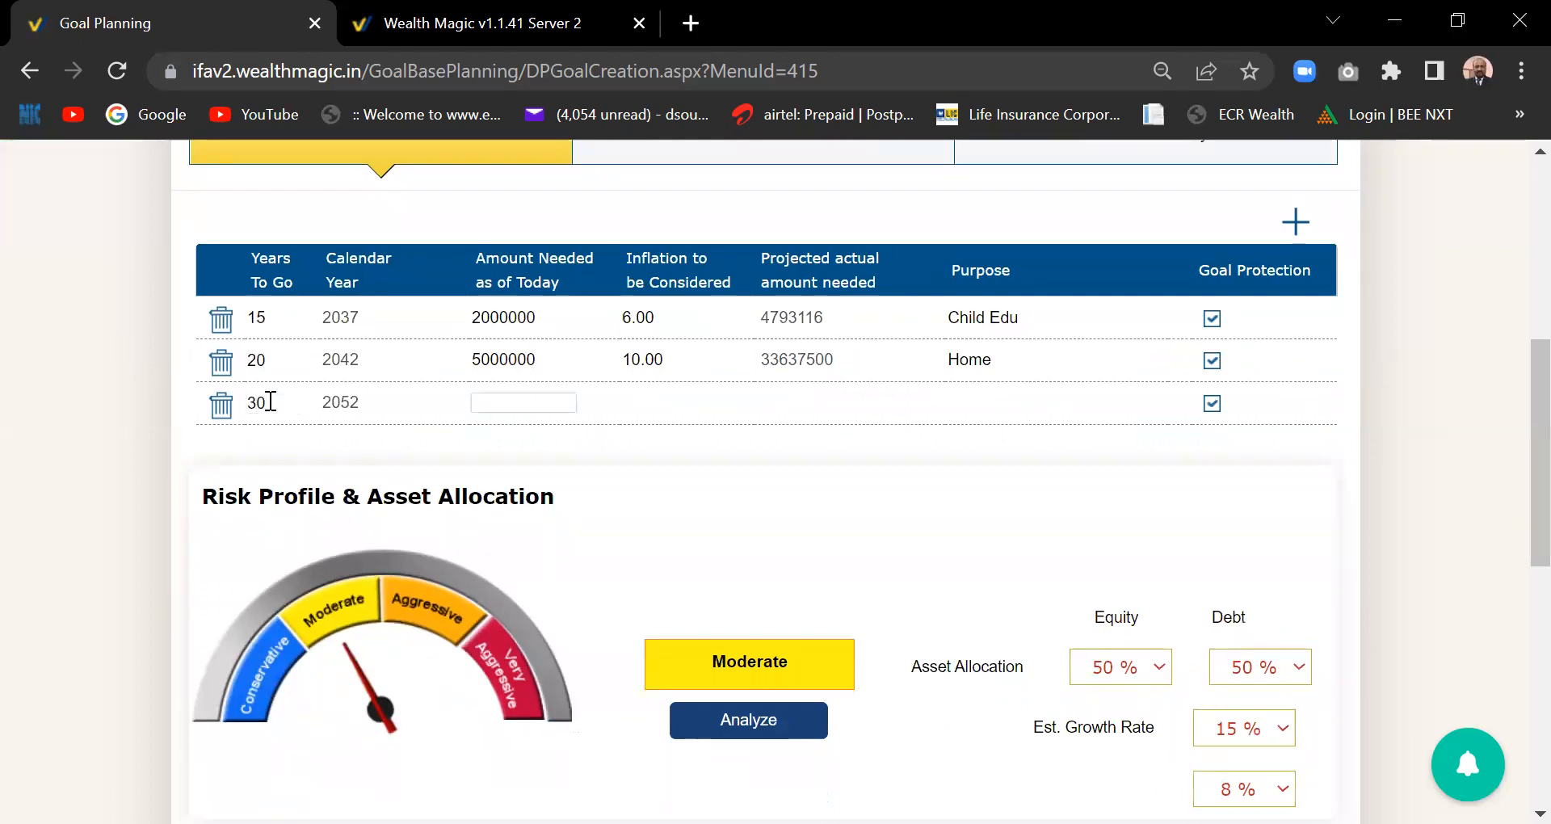
pyautogui.write('10000000')
pyautogui.press('Tab')
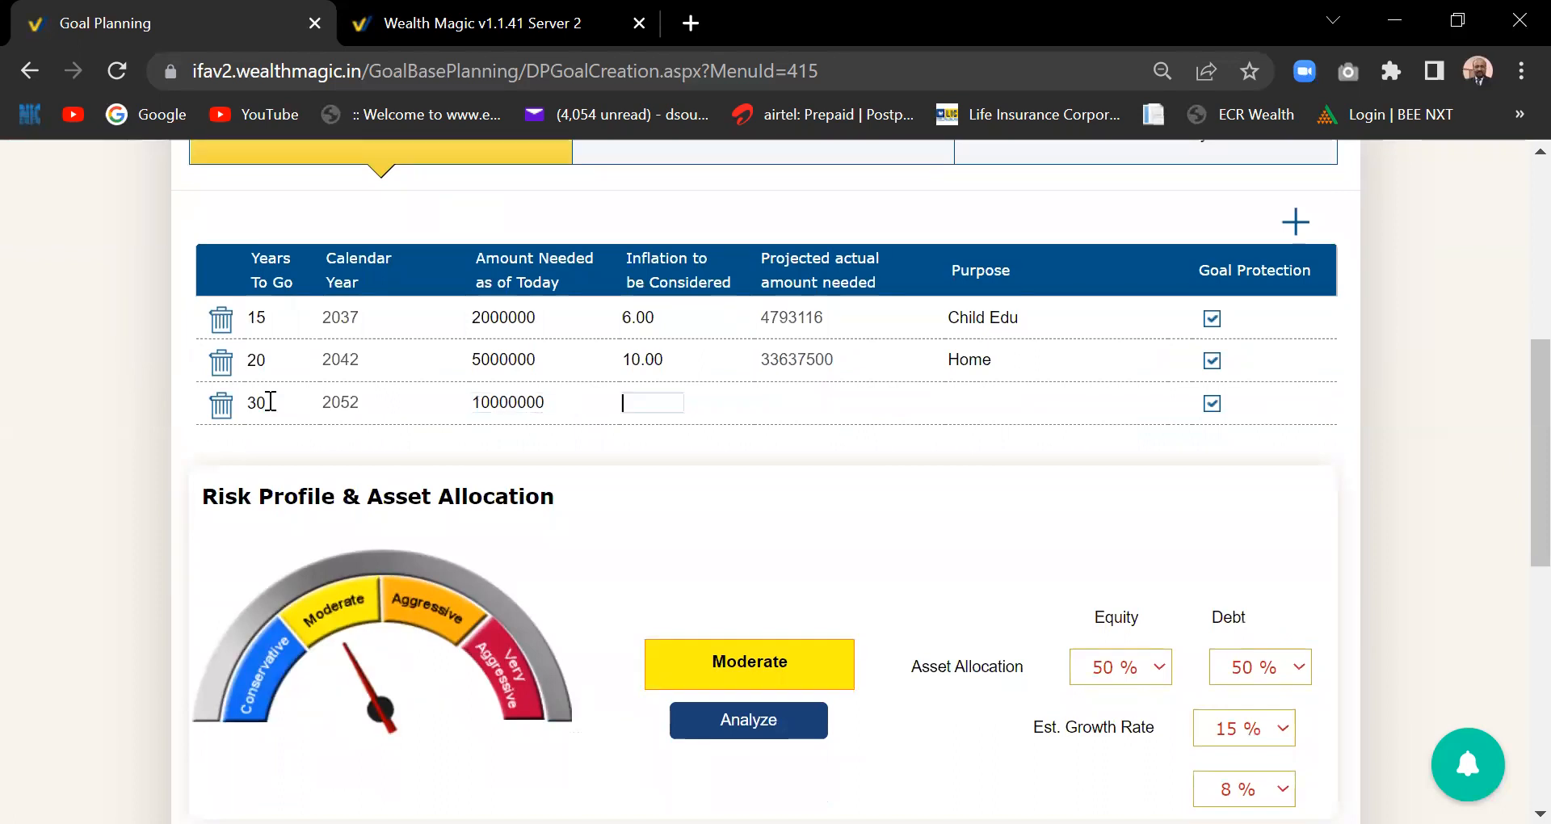
pyautogui.write('7')
pyautogui.press('Tab')
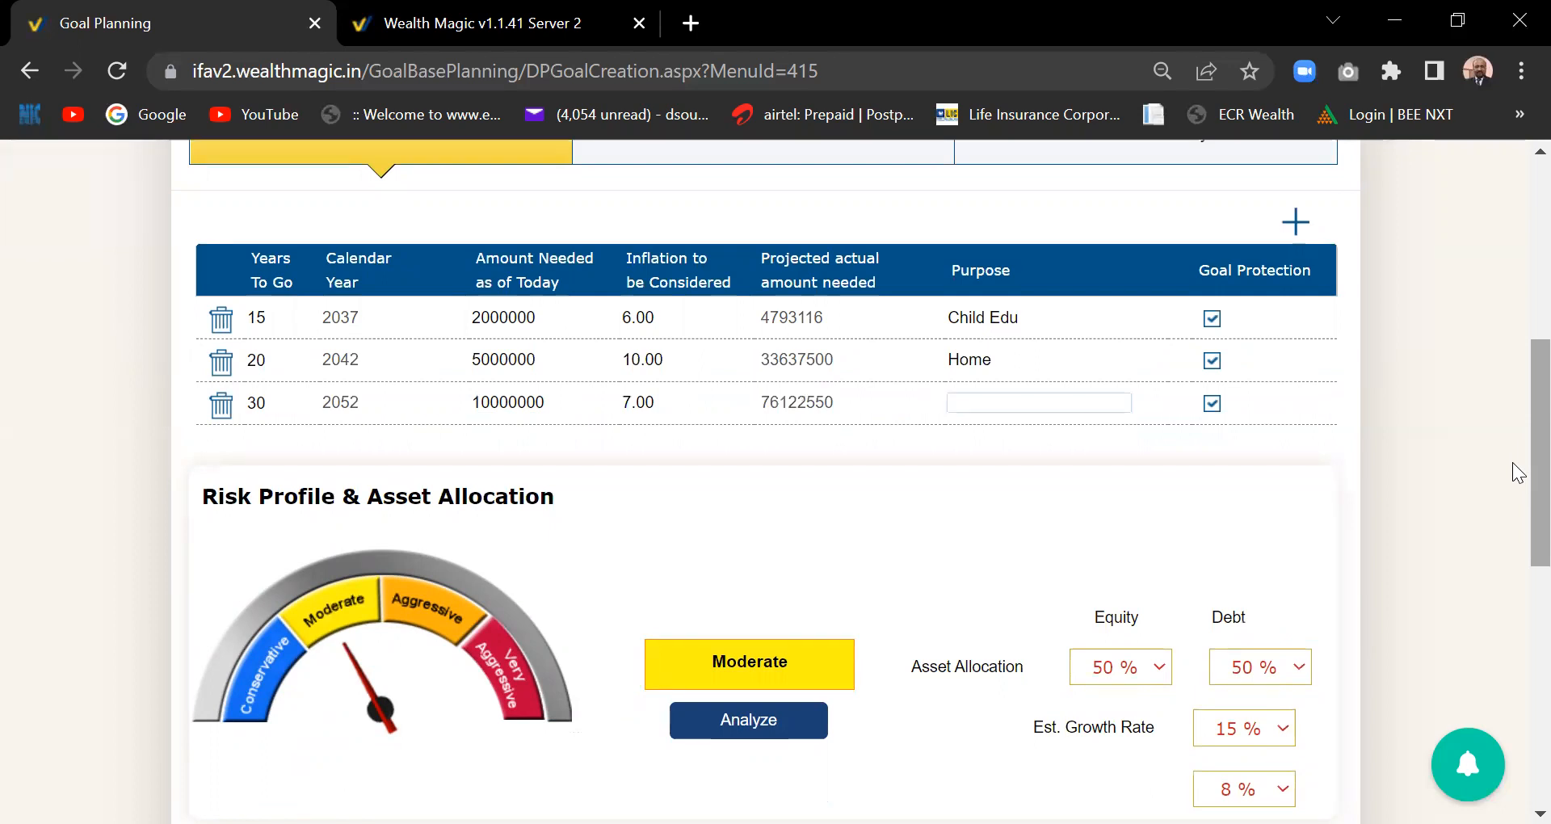
pyautogui.scroll(-1, 1519, 485)
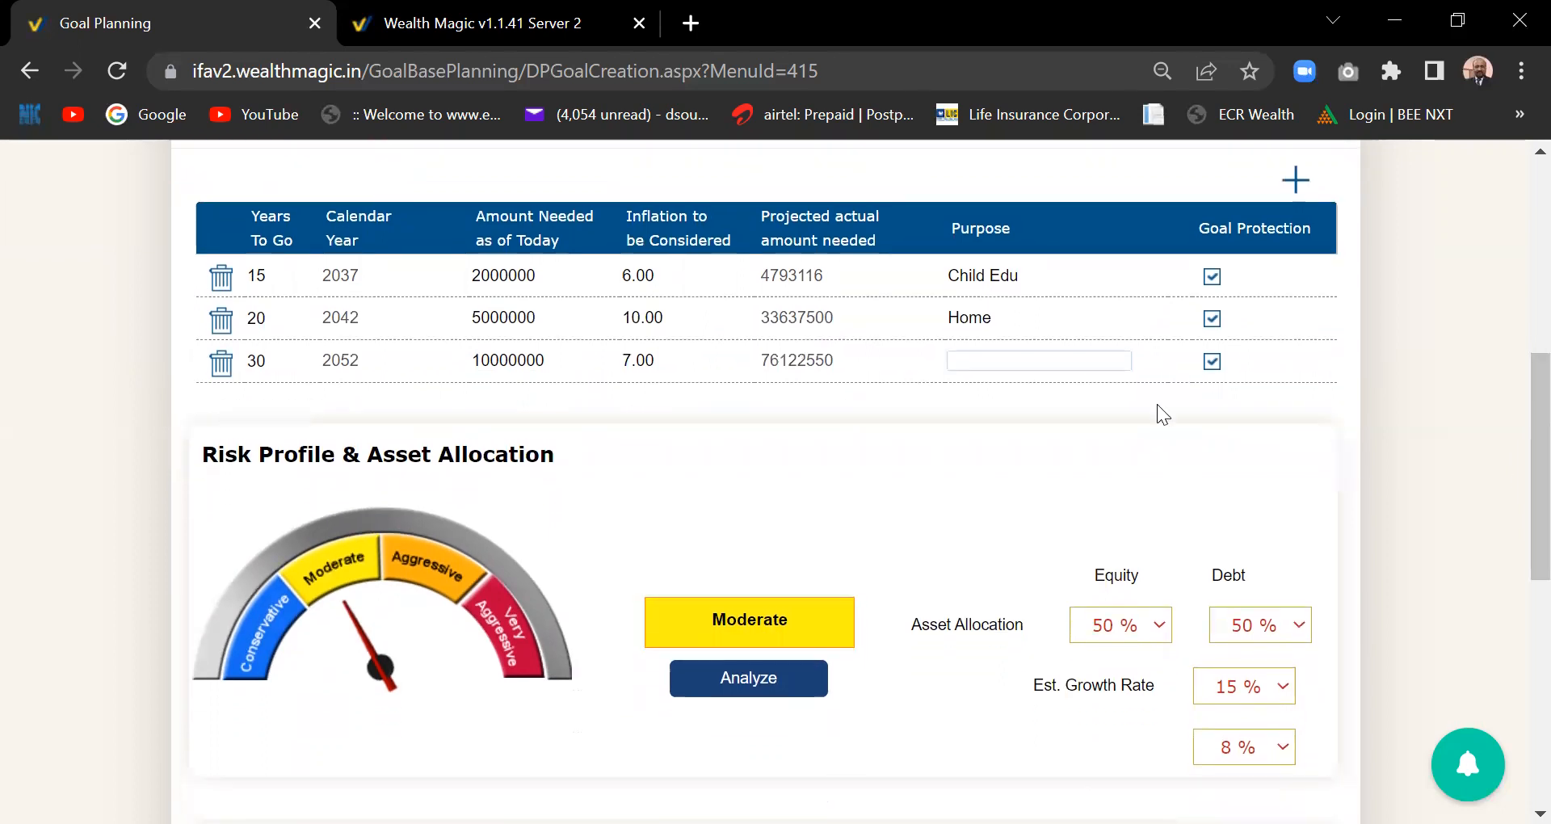
pyautogui.write('Retirement')
pyautogui.press('capslock')
pyautogui.click(1259, 384)
# - Pick Aggressive on the risk gauge and 75% equity, leaving 25% debt
pyautogui.scroll(-1, 1519, 439)
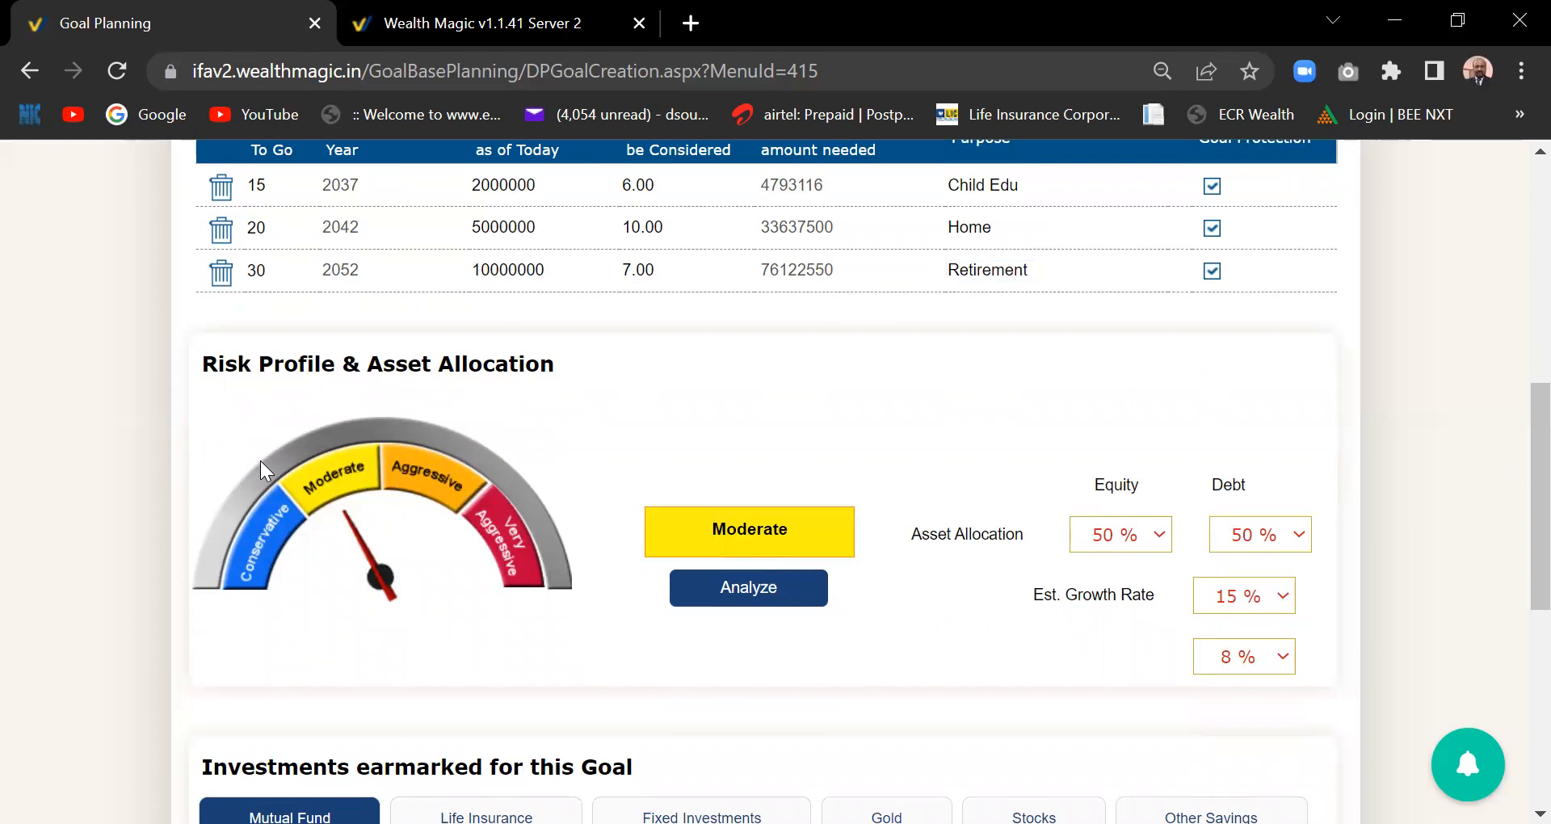
pyautogui.click(444, 497)
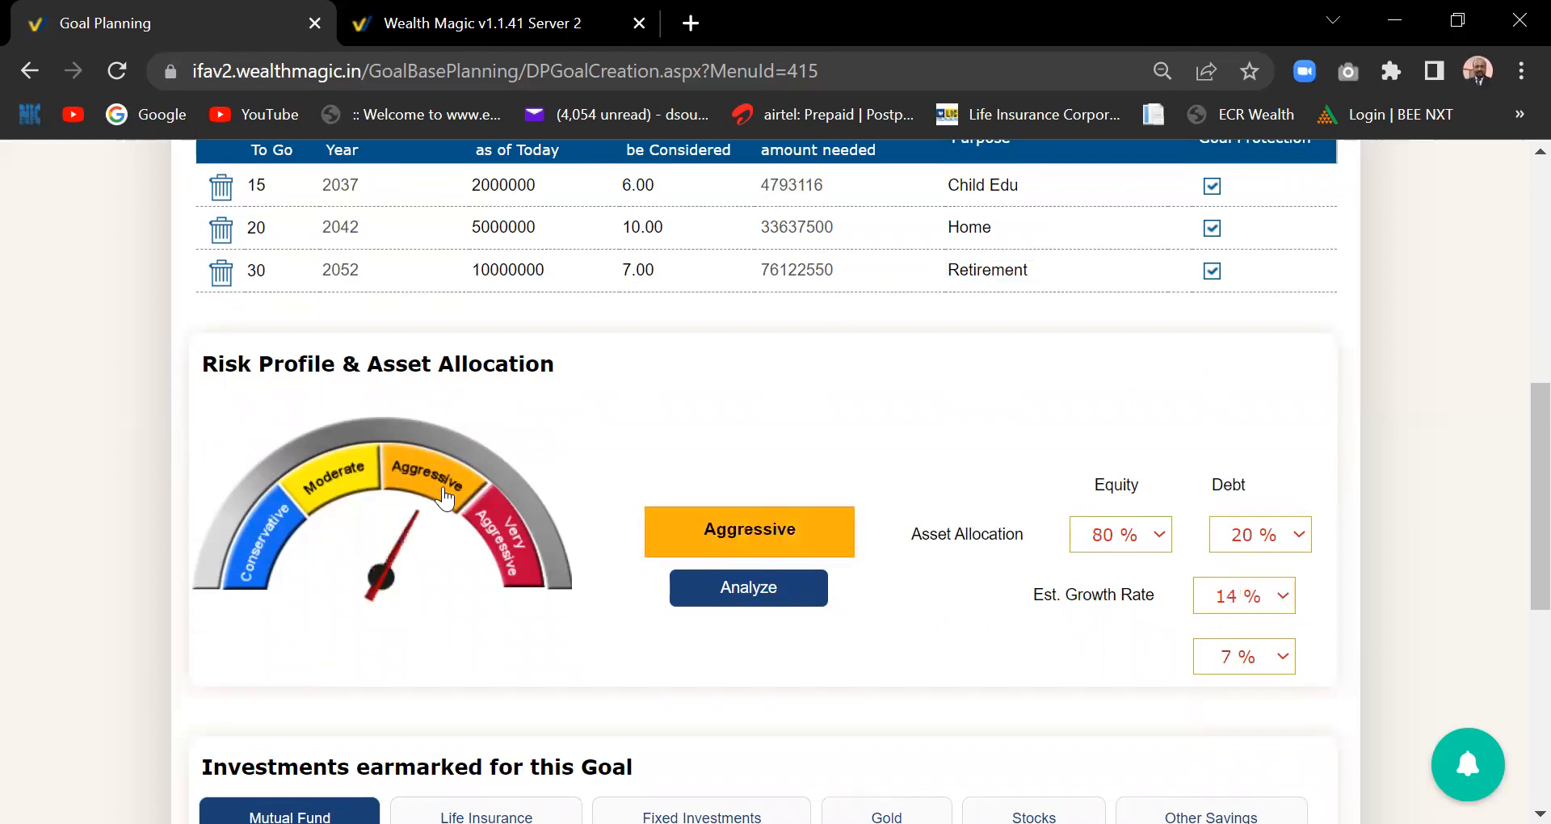
pyautogui.click(507, 536)
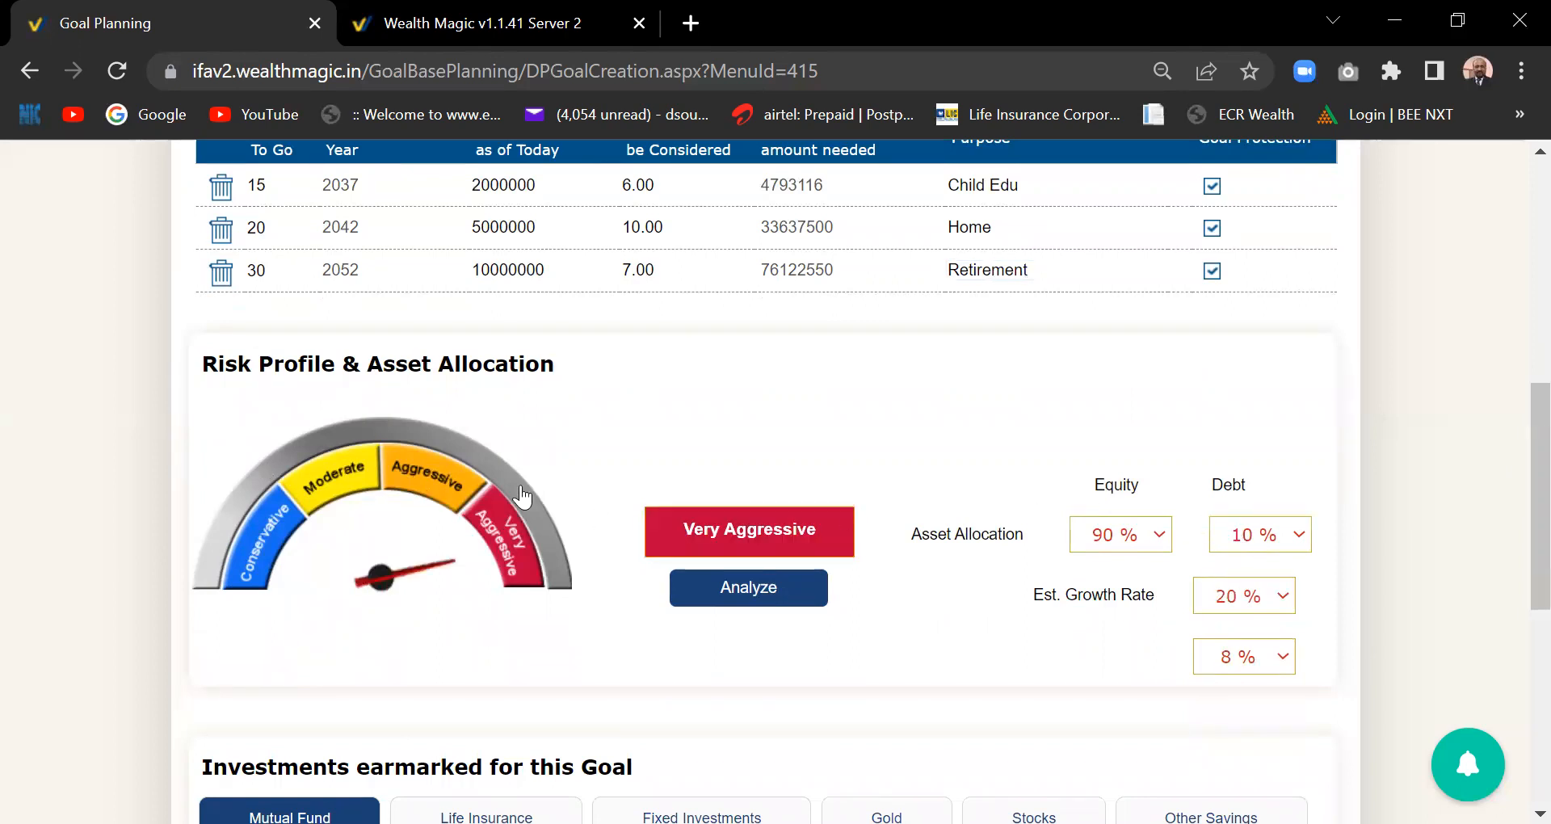
pyautogui.click(438, 492)
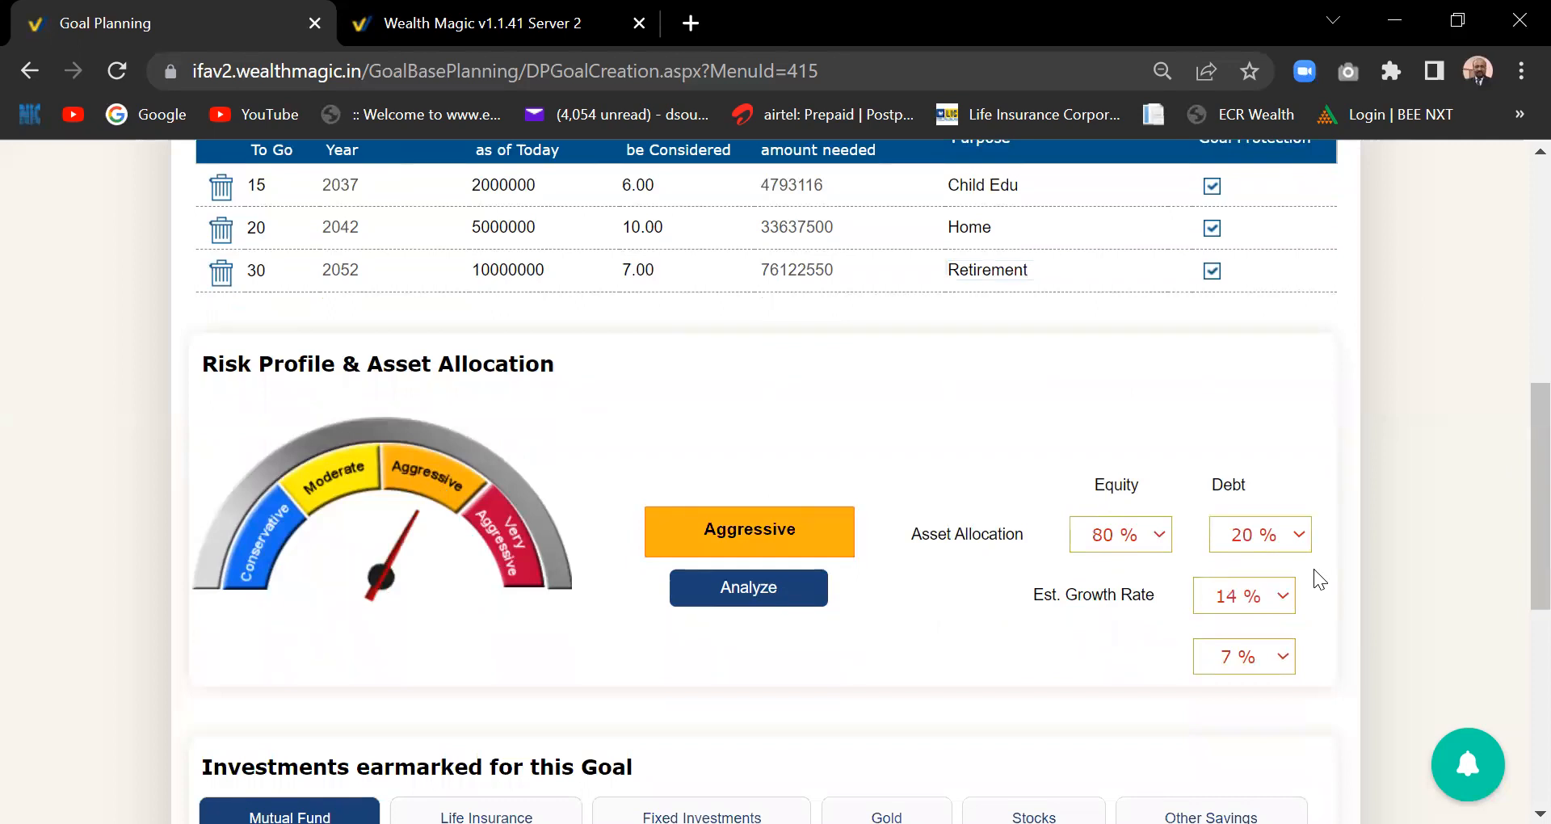
pyautogui.click(1164, 537)
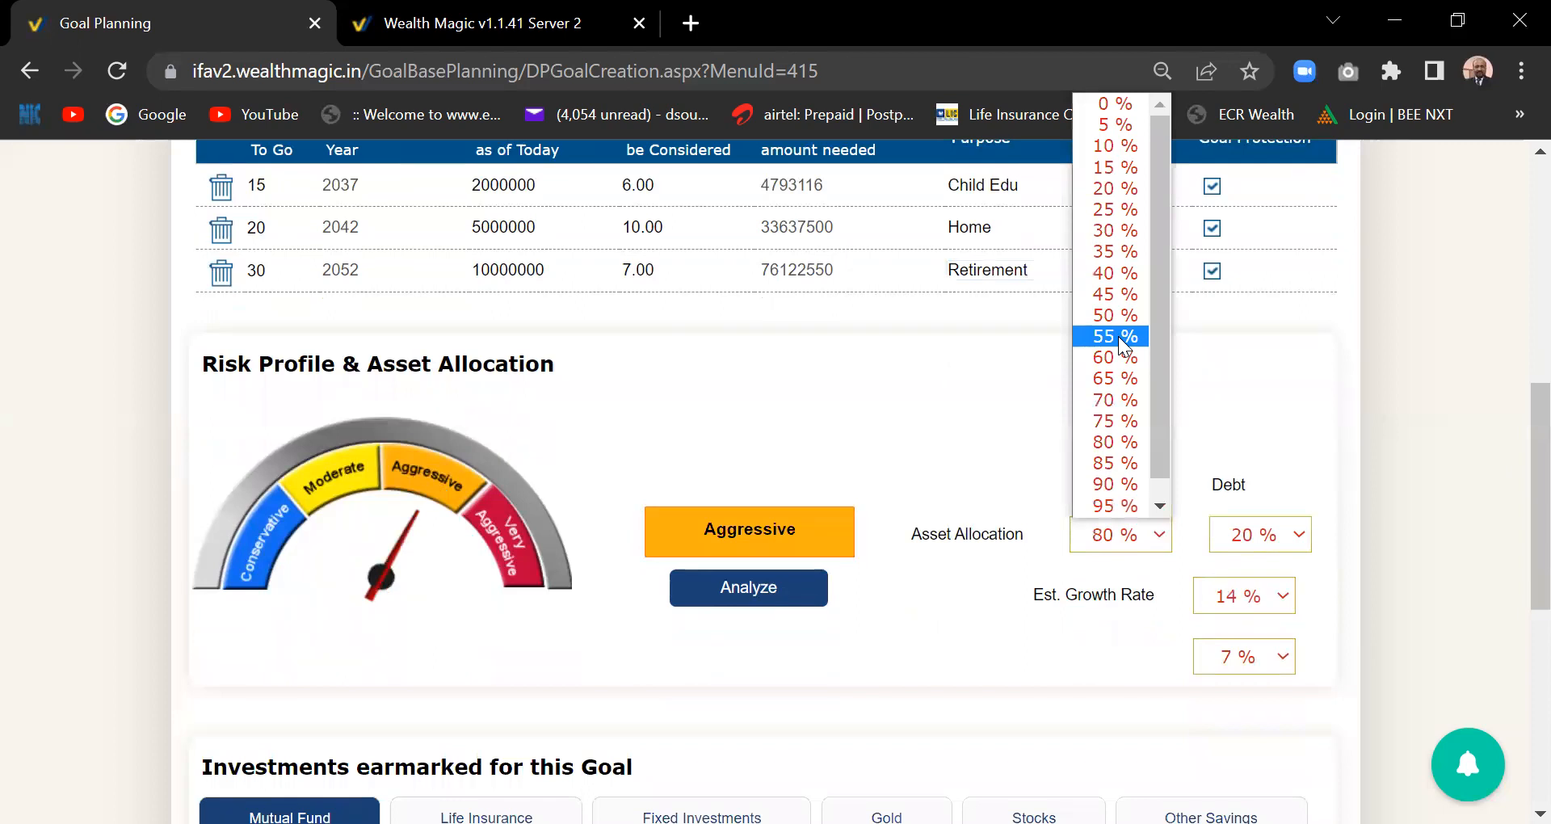
pyautogui.click(979, 414)
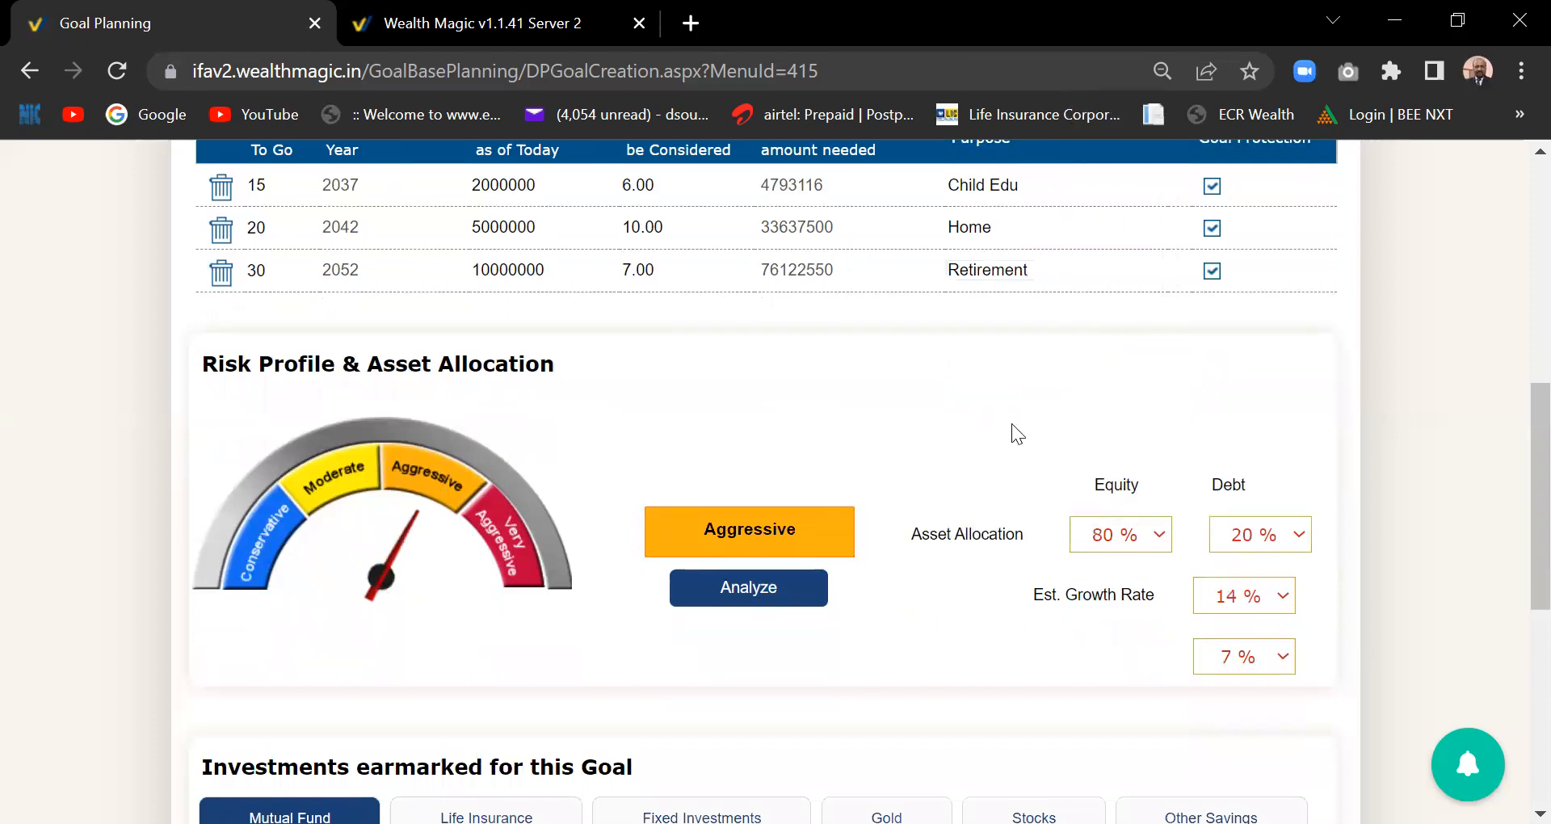
pyautogui.click(1163, 534)
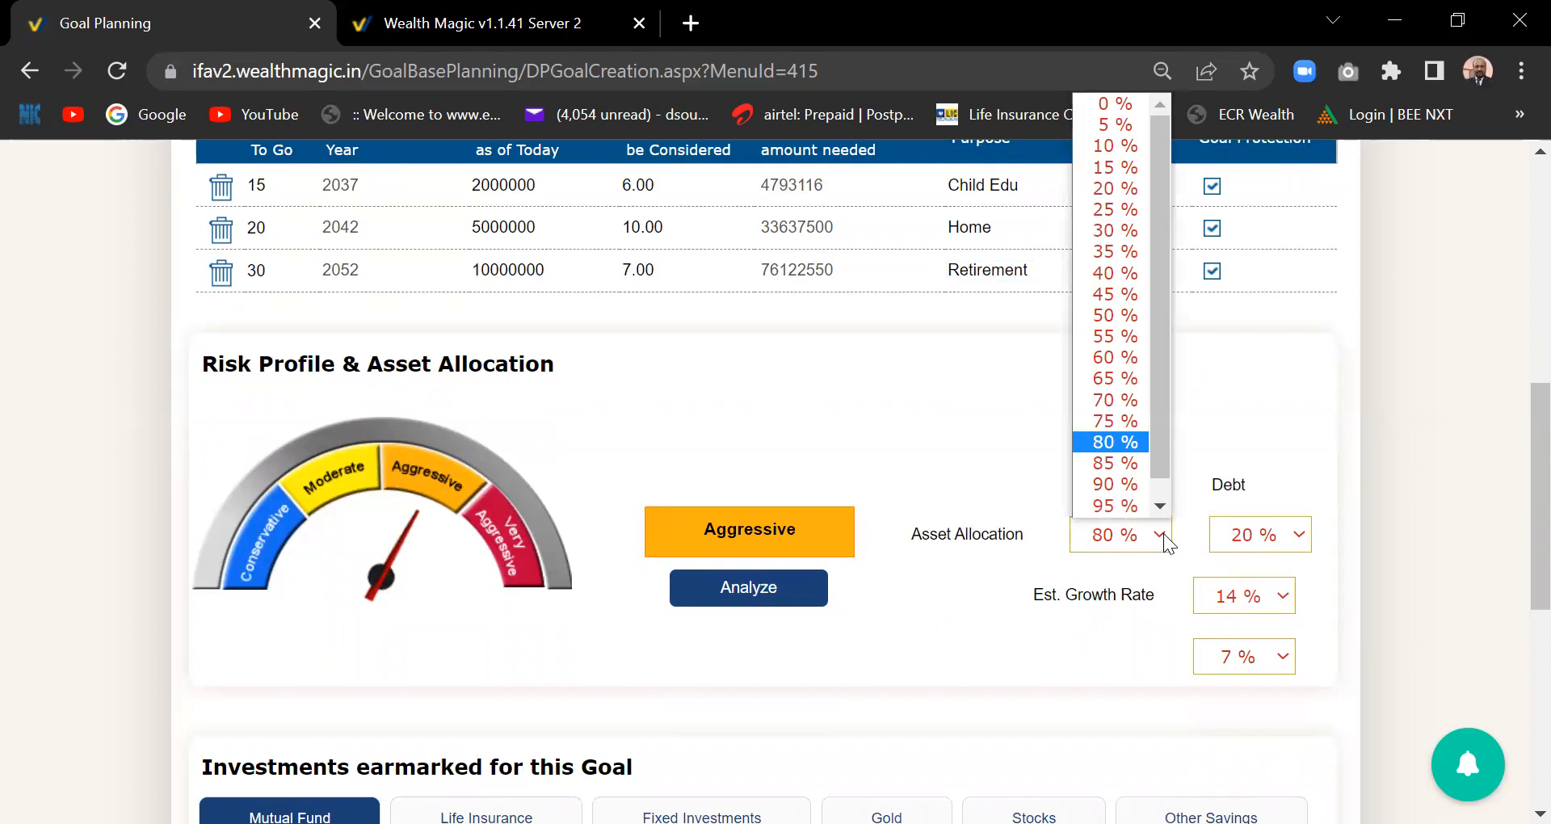
pyautogui.click(1127, 422)
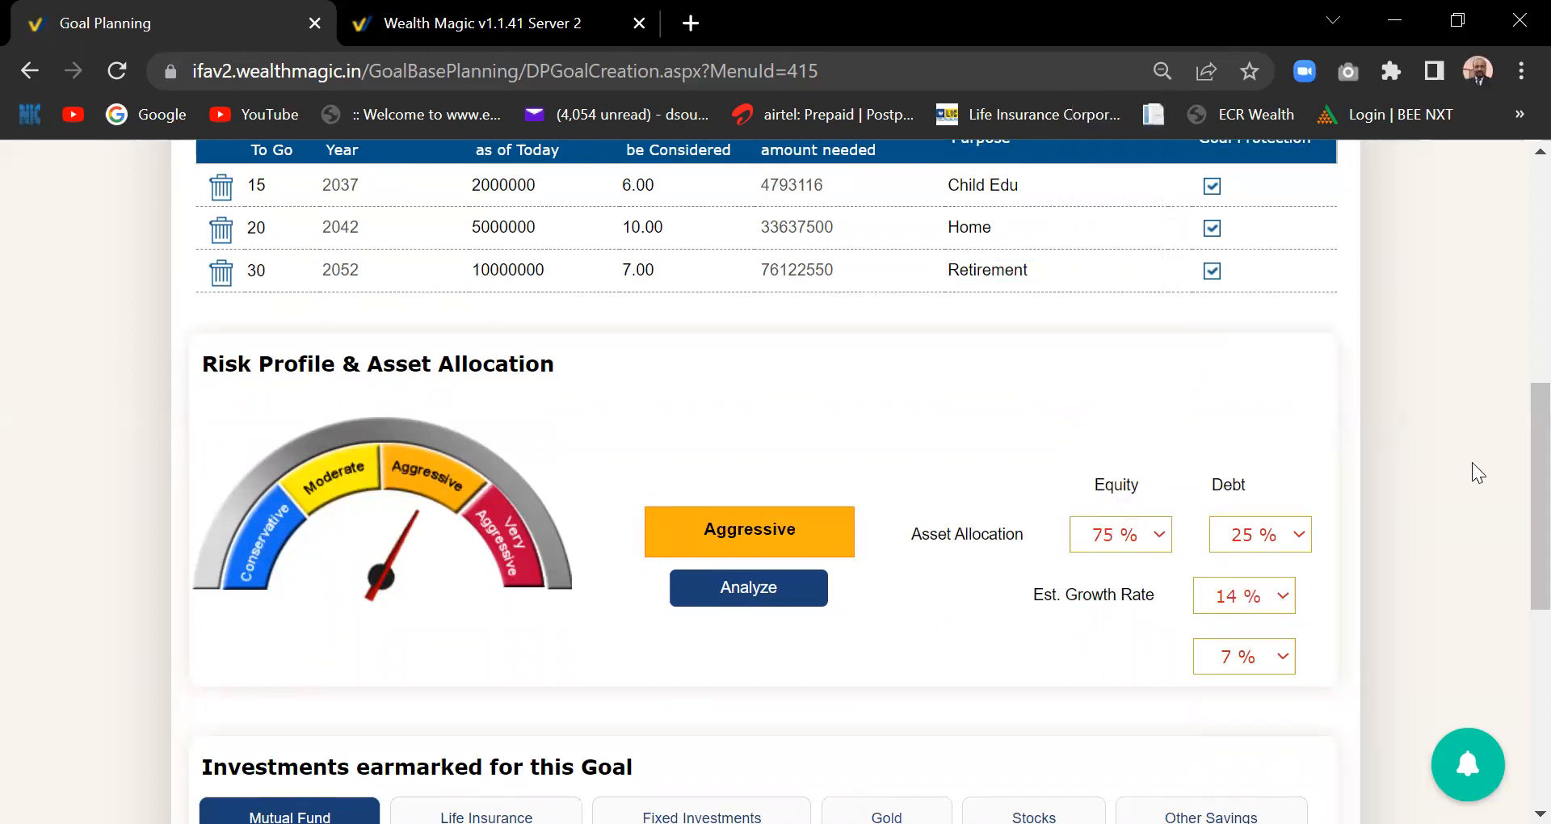
pyautogui.scroll(-4, 1517, 566)
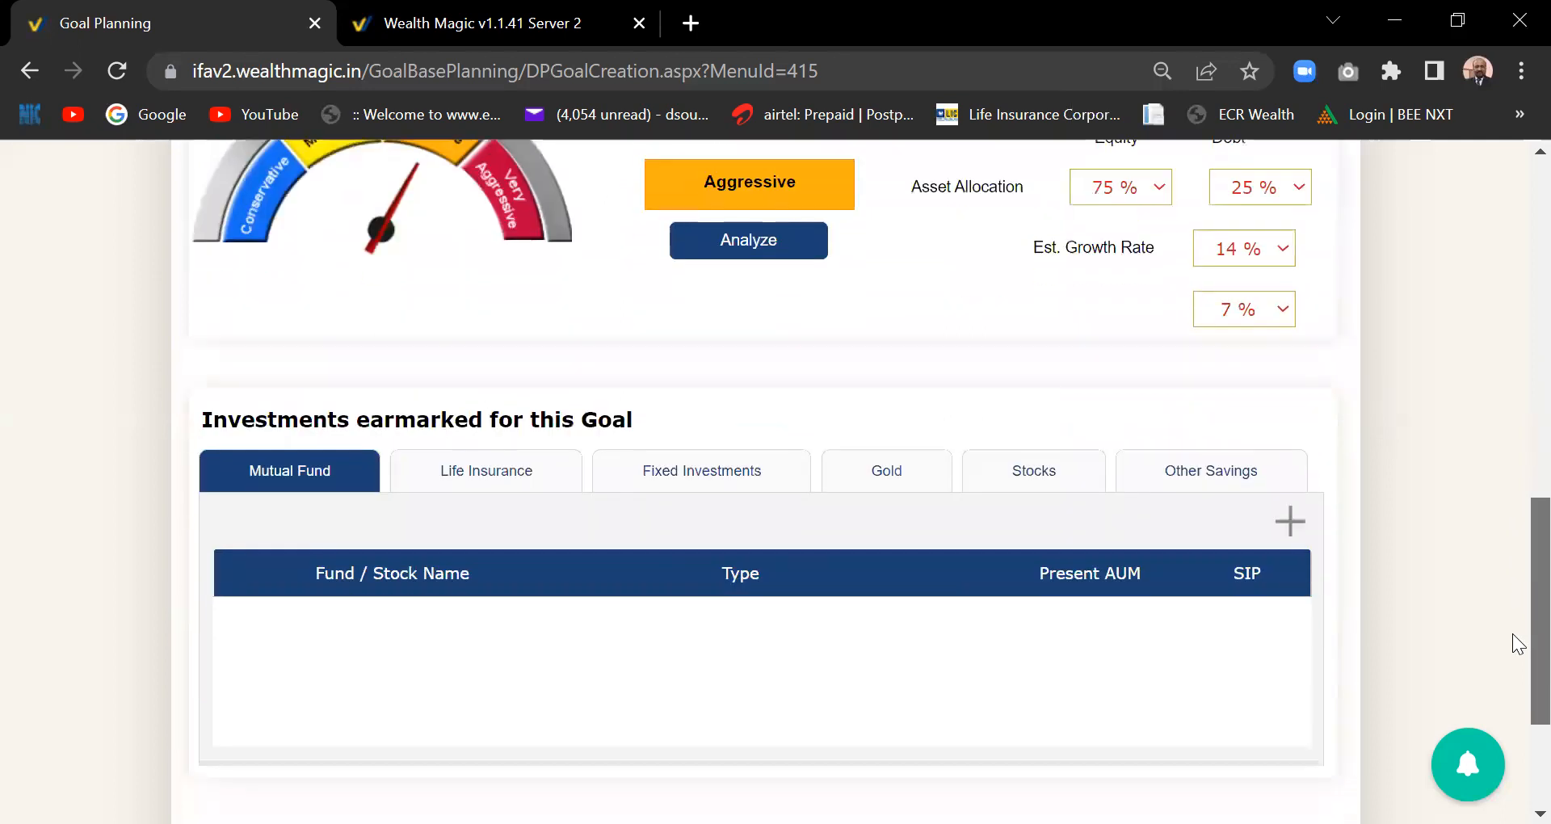
pyautogui.scroll(2, 1517, 623)
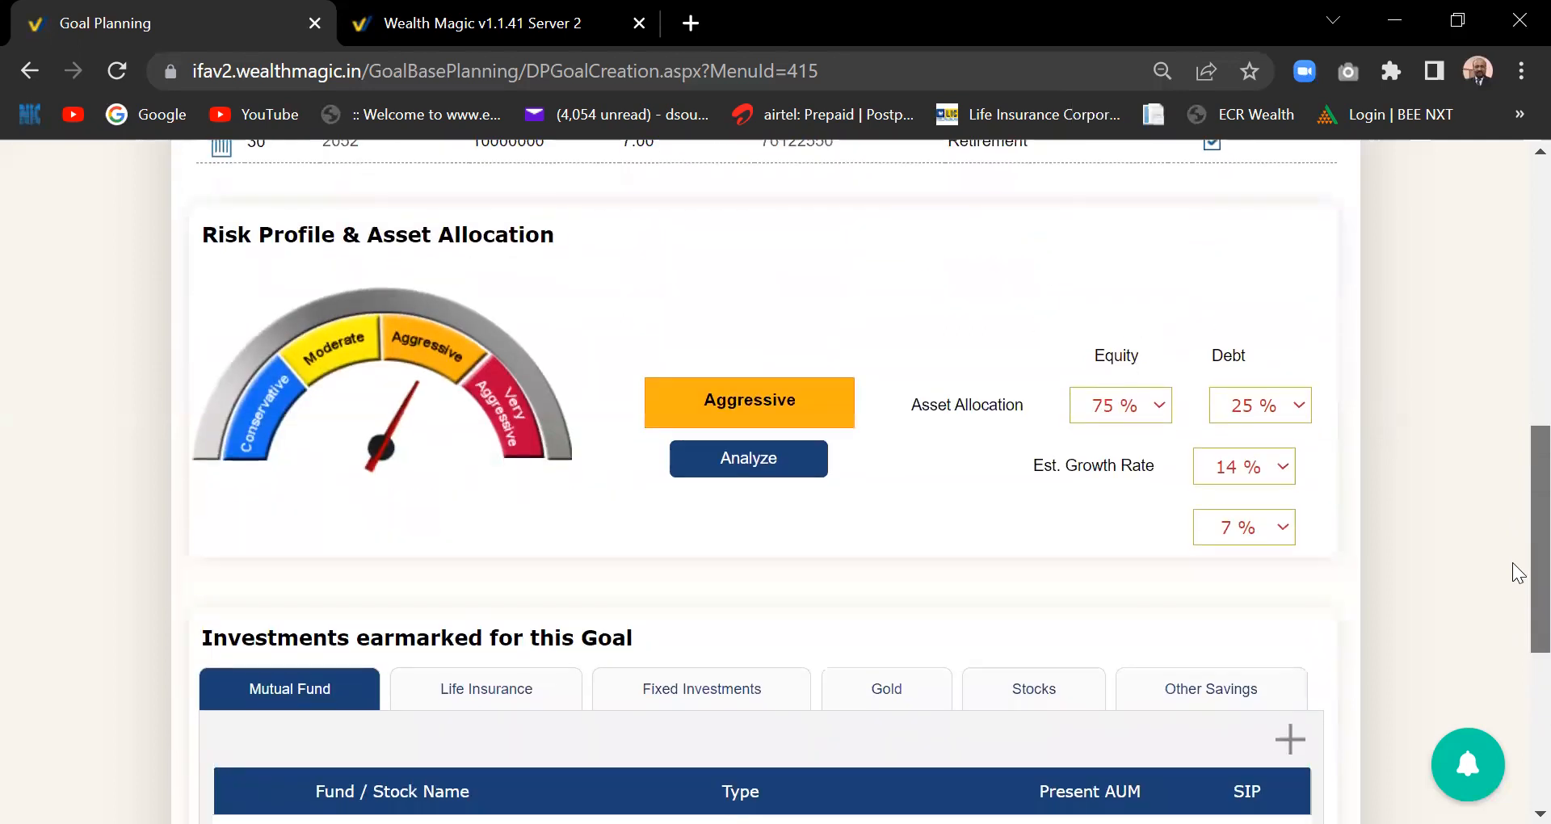
pyautogui.scroll(6, 1518, 572)
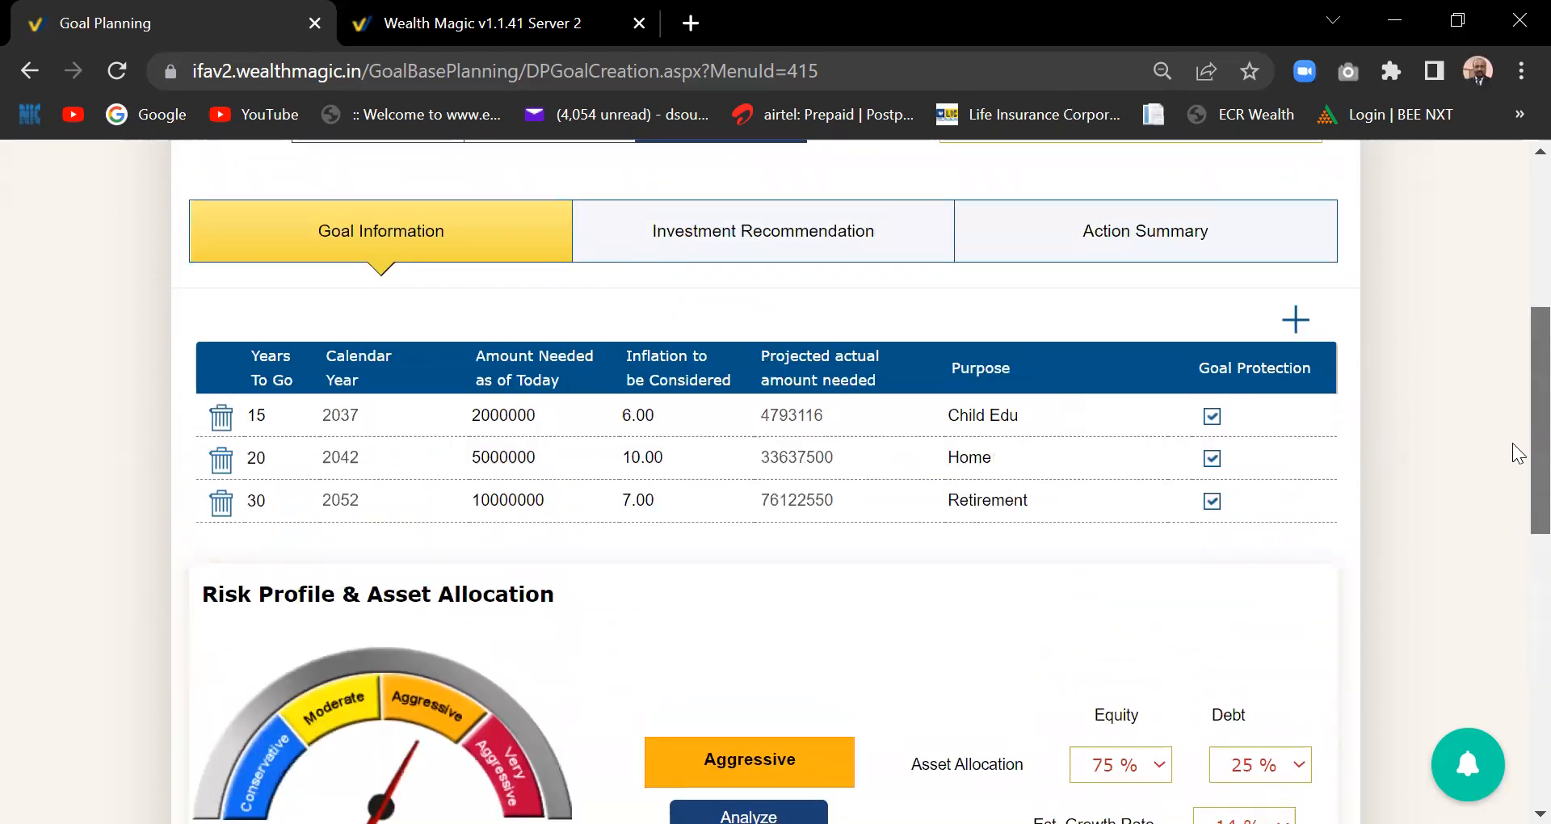
pyautogui.scroll(4, 1511, 273)
pyautogui.scroll(-5, 1513, 257)
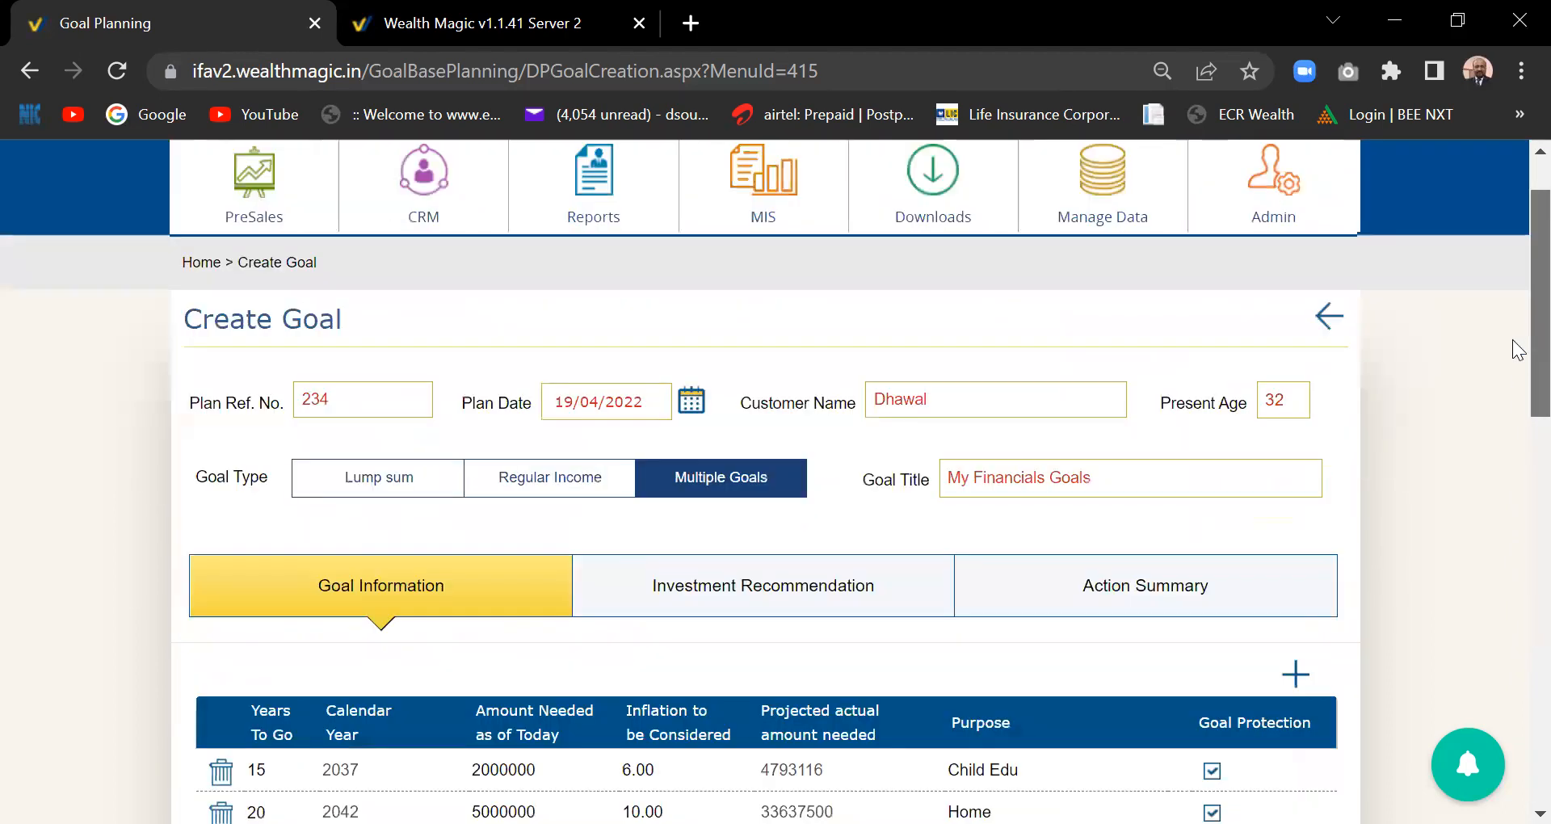
pyautogui.scroll(-3, 1518, 416)
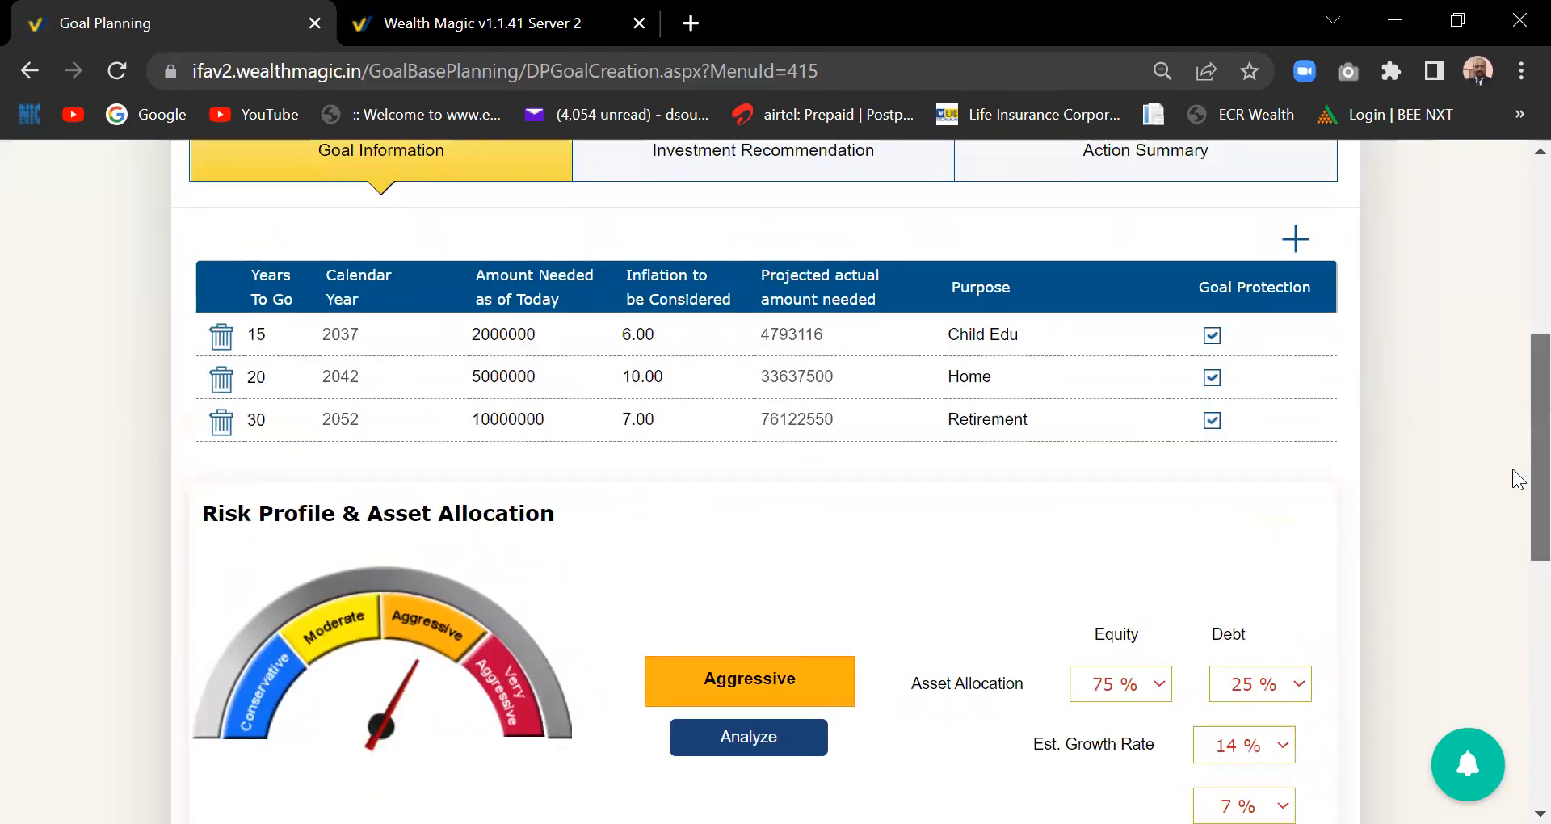
pyautogui.scroll(-1, 1518, 497)
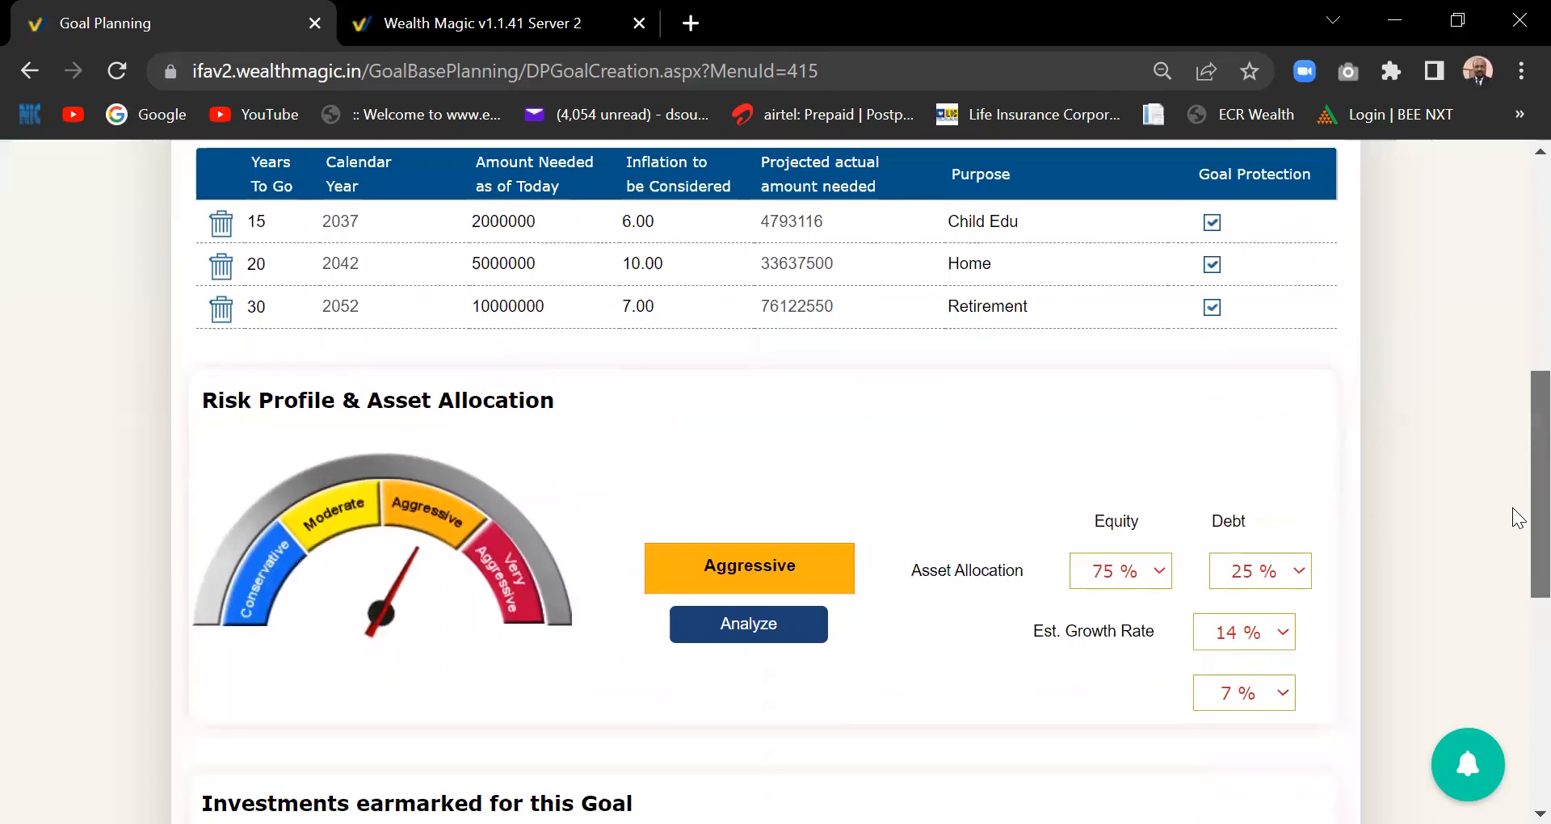
pyautogui.scroll(-1, 1517, 525)
pyautogui.scroll(-2, 1517, 565)
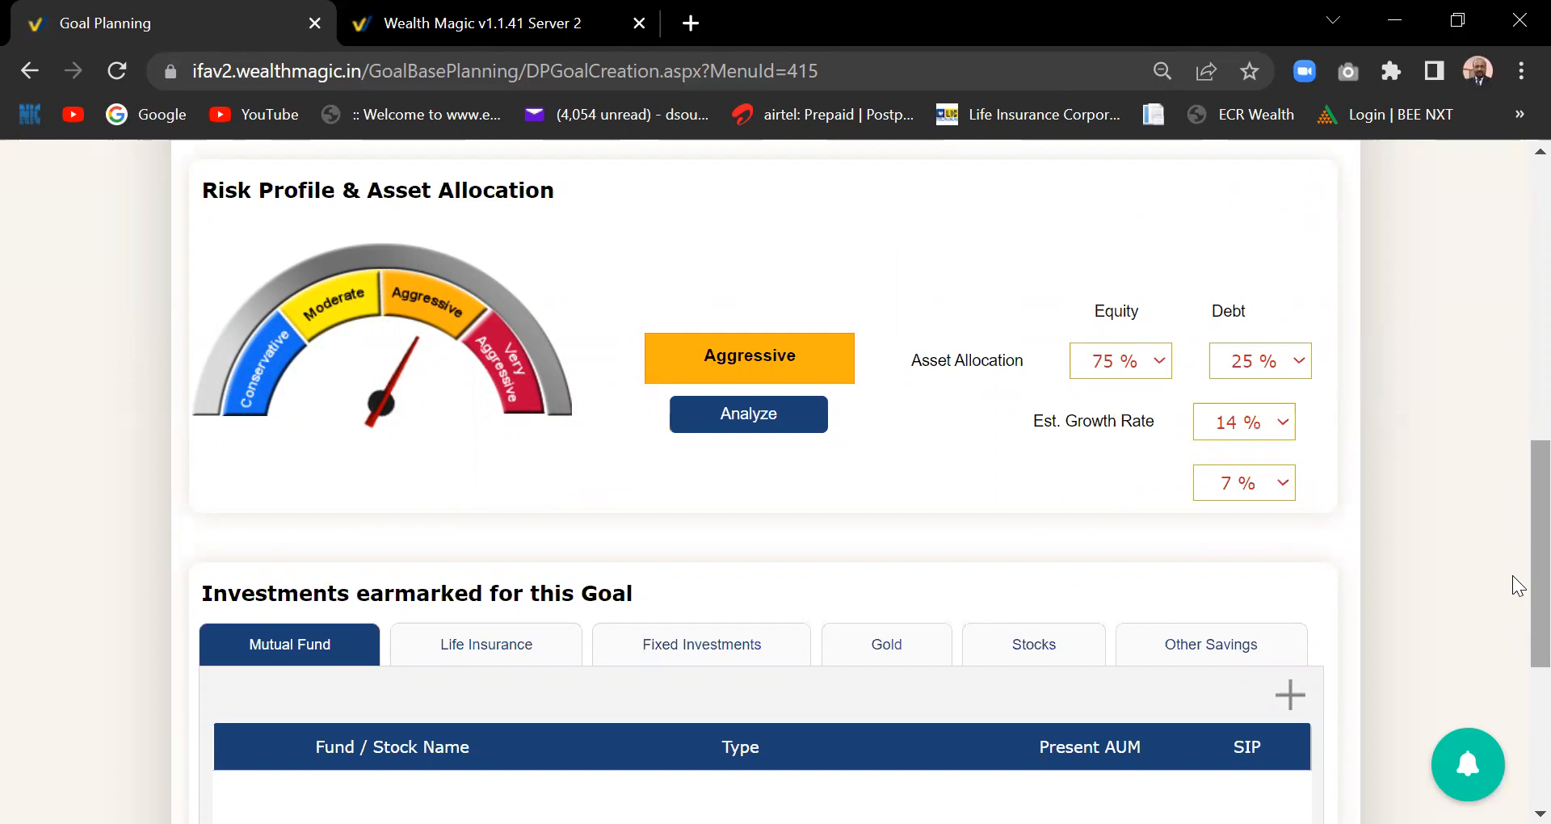
pyautogui.scroll(-2, 1518, 586)
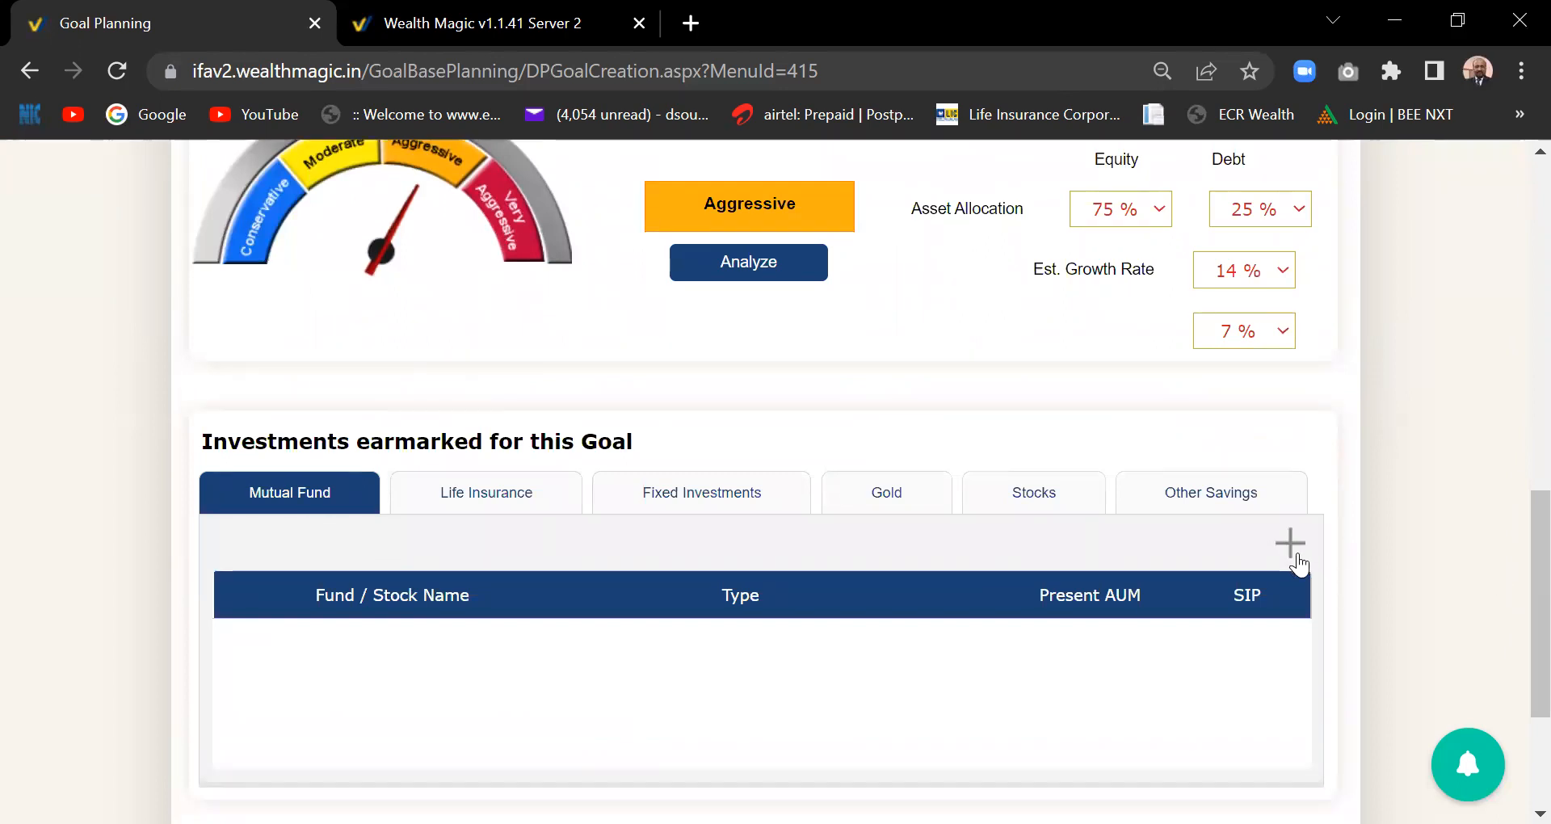
# - Browse the Life Insurance, Fixed Investments, Gold, Stocks and Other Savings lists, ending on Life Insurance
pyautogui.click(474, 503)
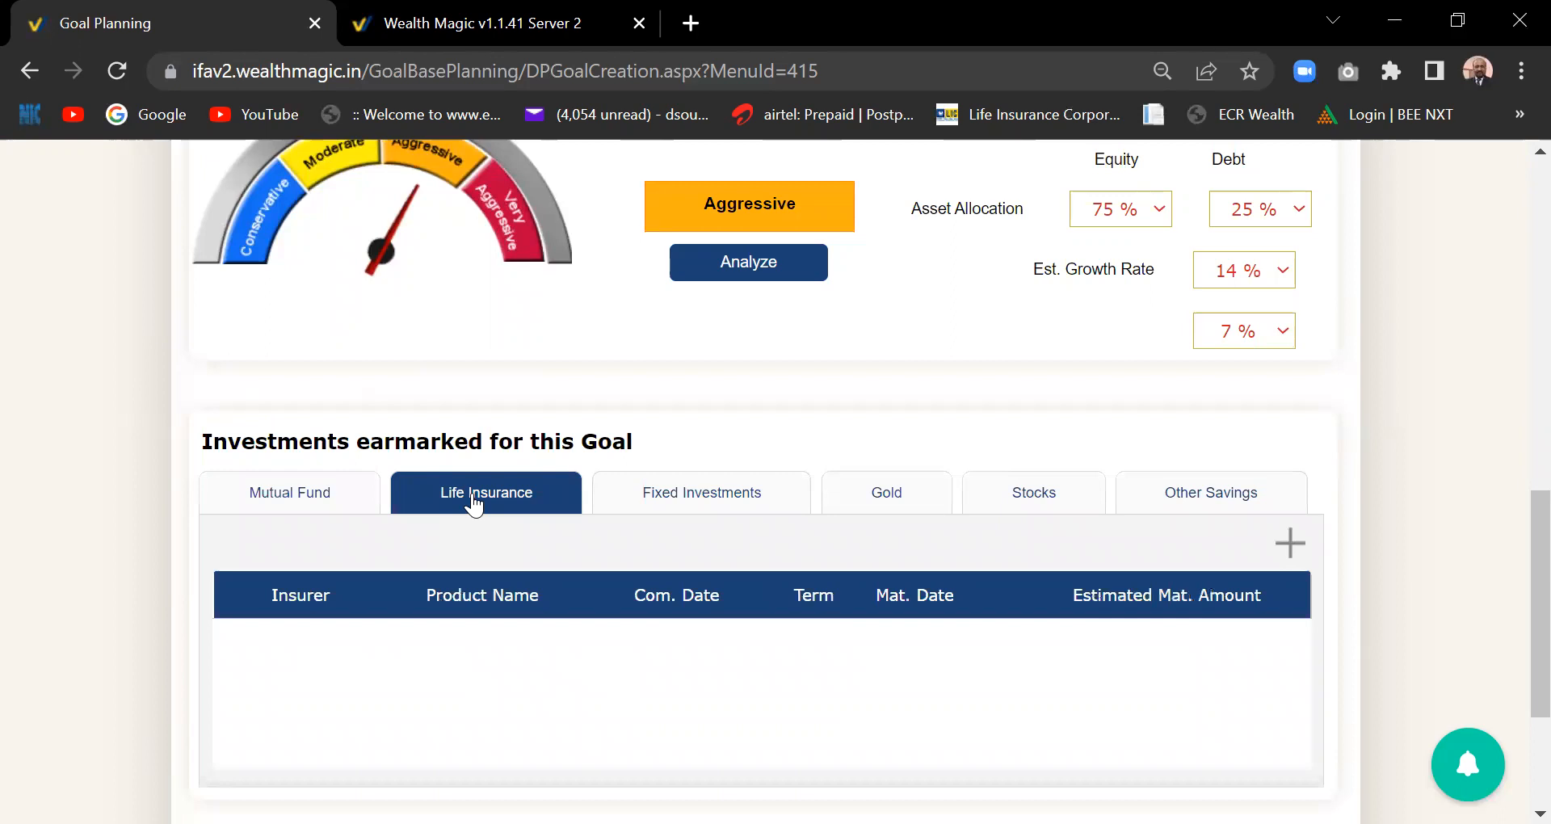
pyautogui.click(663, 502)
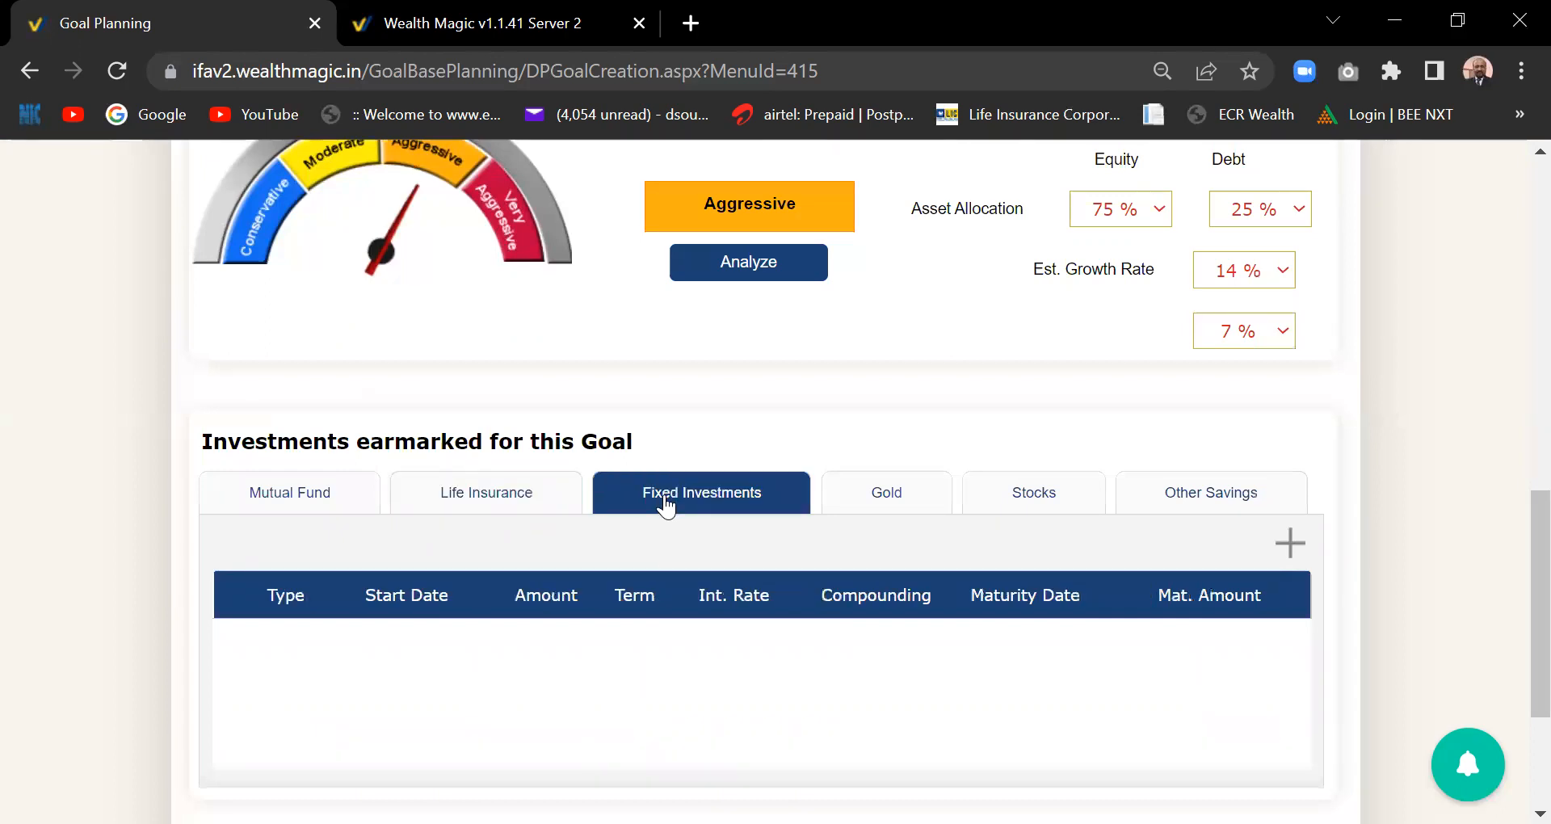
pyautogui.click(882, 501)
pyautogui.click(1078, 496)
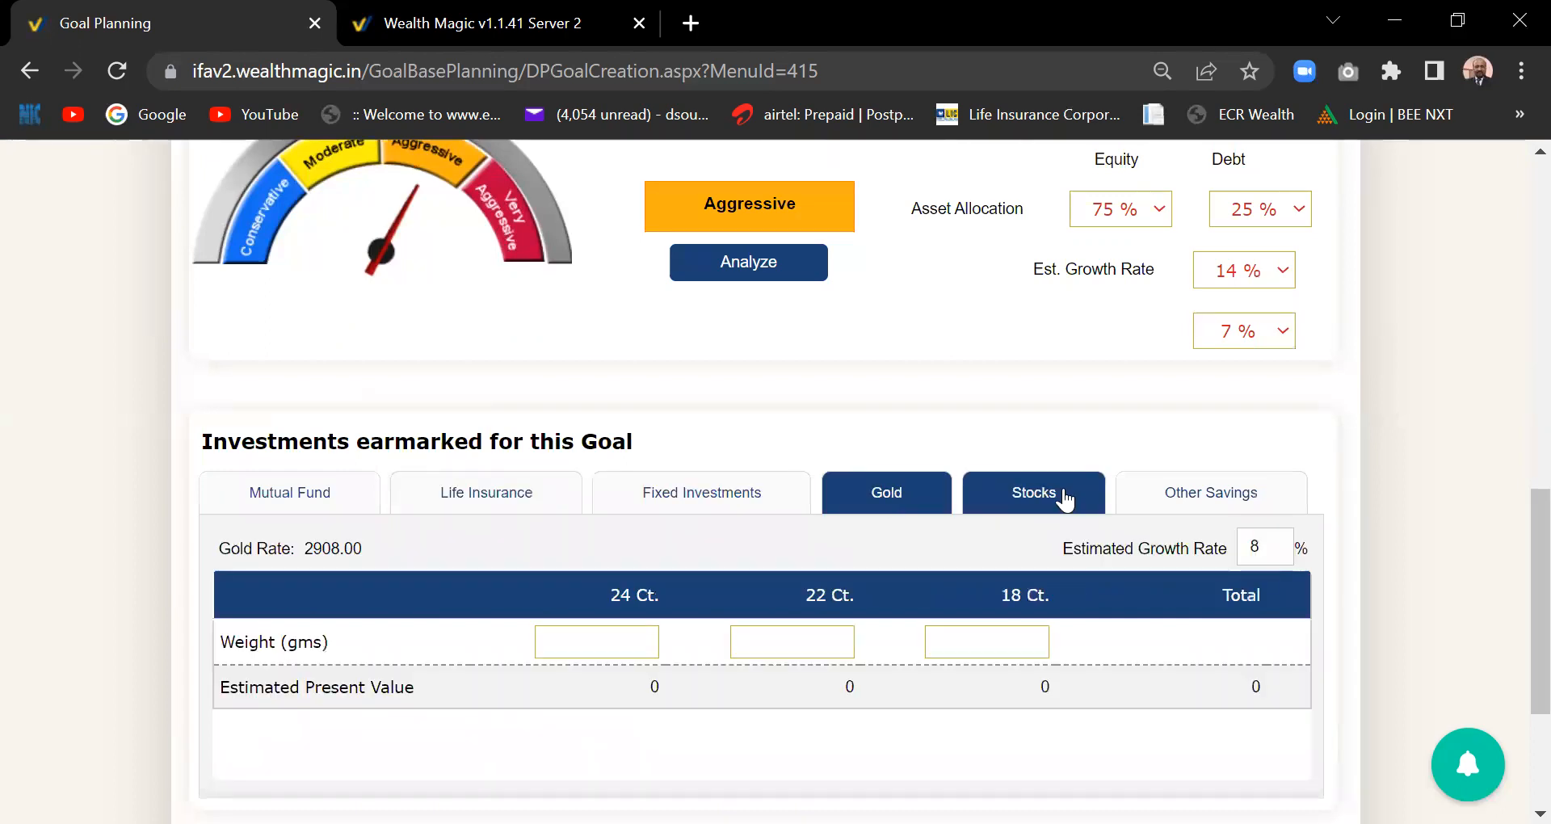
pyautogui.click(1248, 494)
pyautogui.click(467, 501)
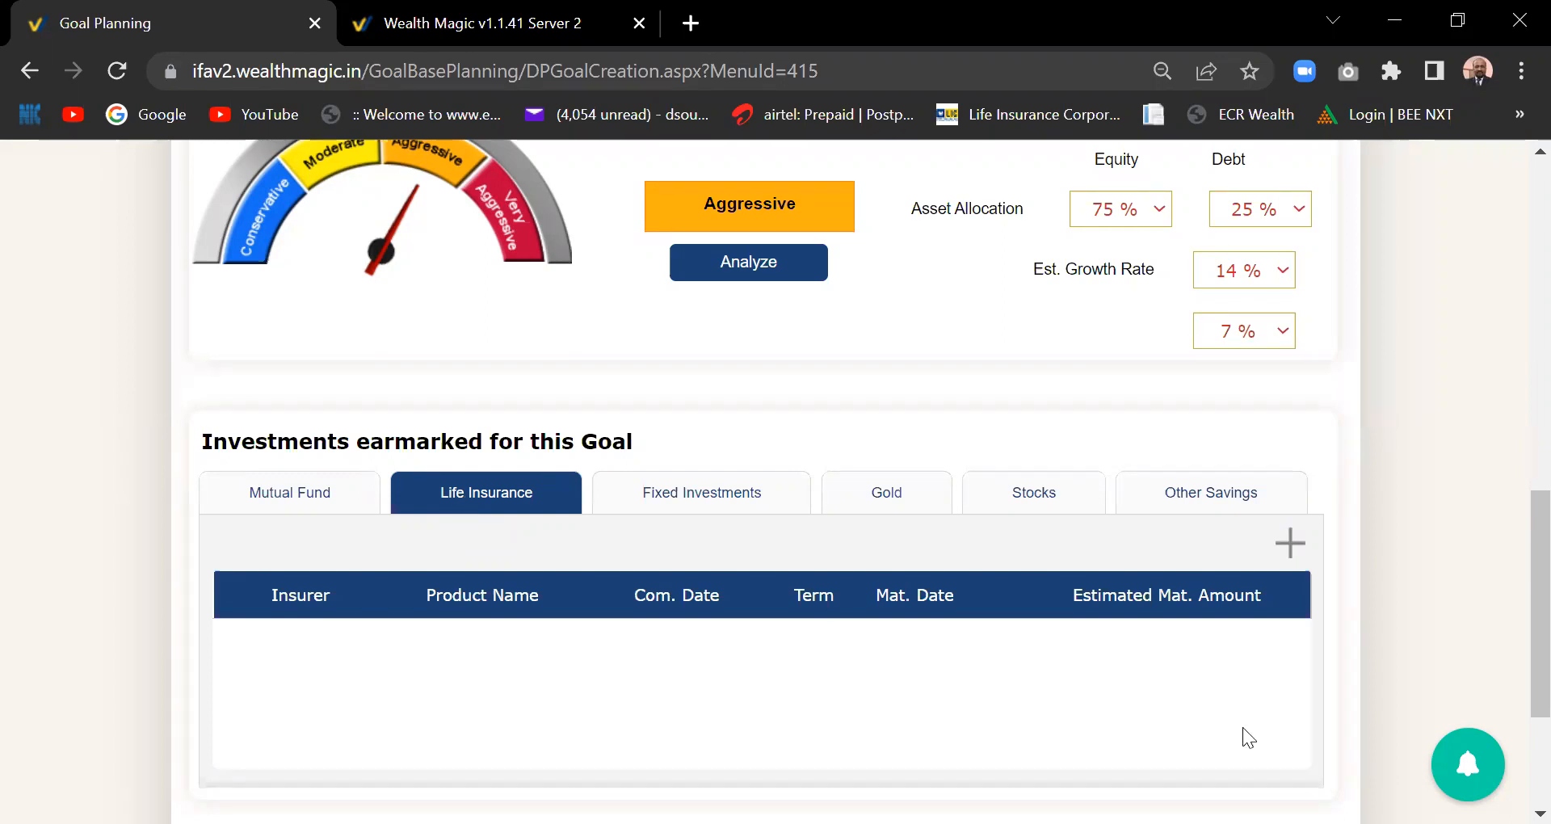
# - Add a new life insurance policy from insurer LIC named JEEVAN LABH
pyautogui.click(1296, 542)
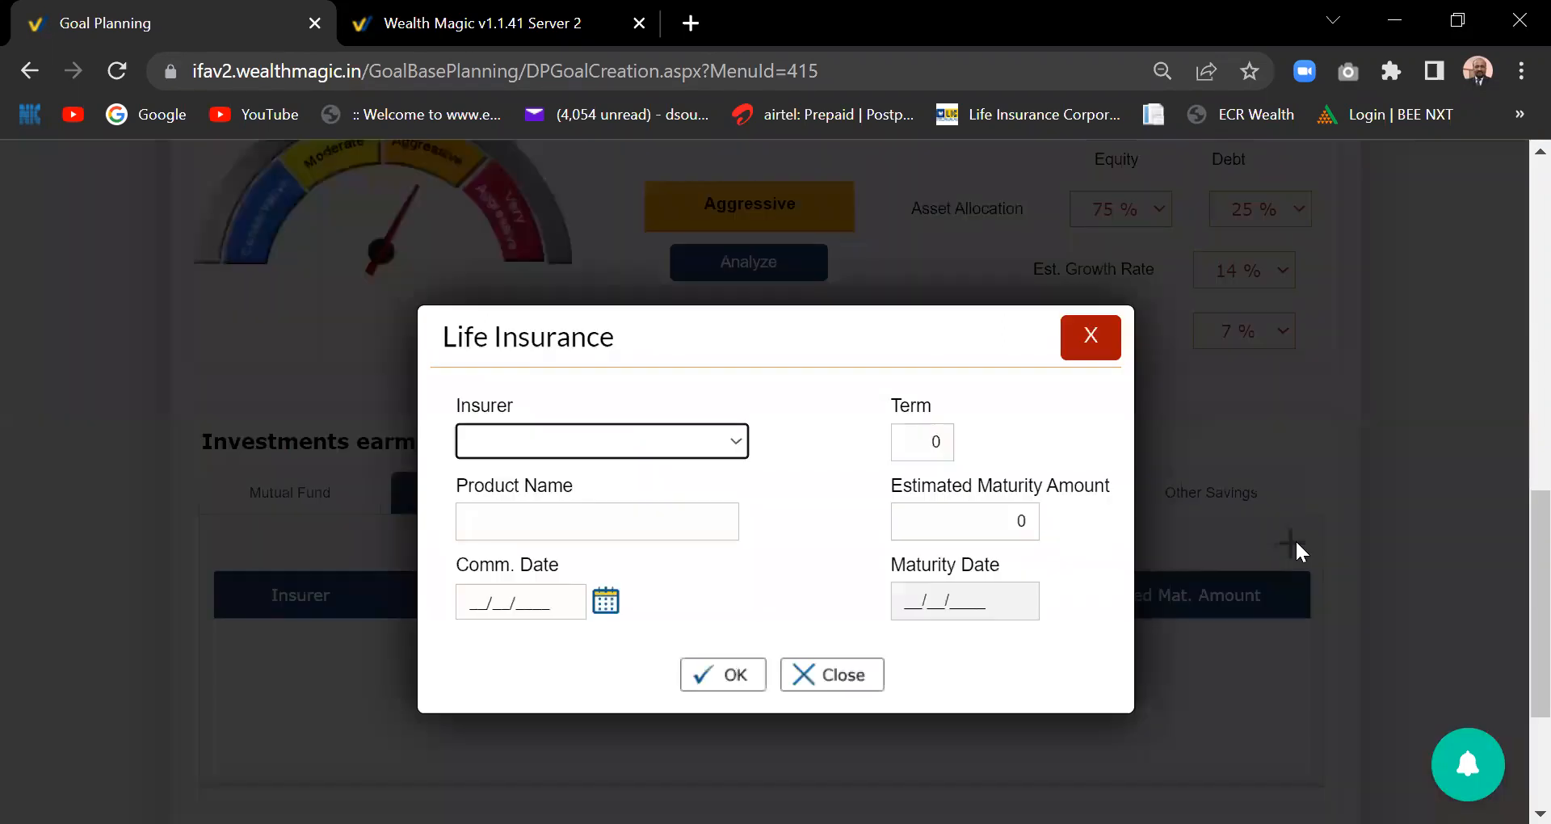
pyautogui.click(736, 444)
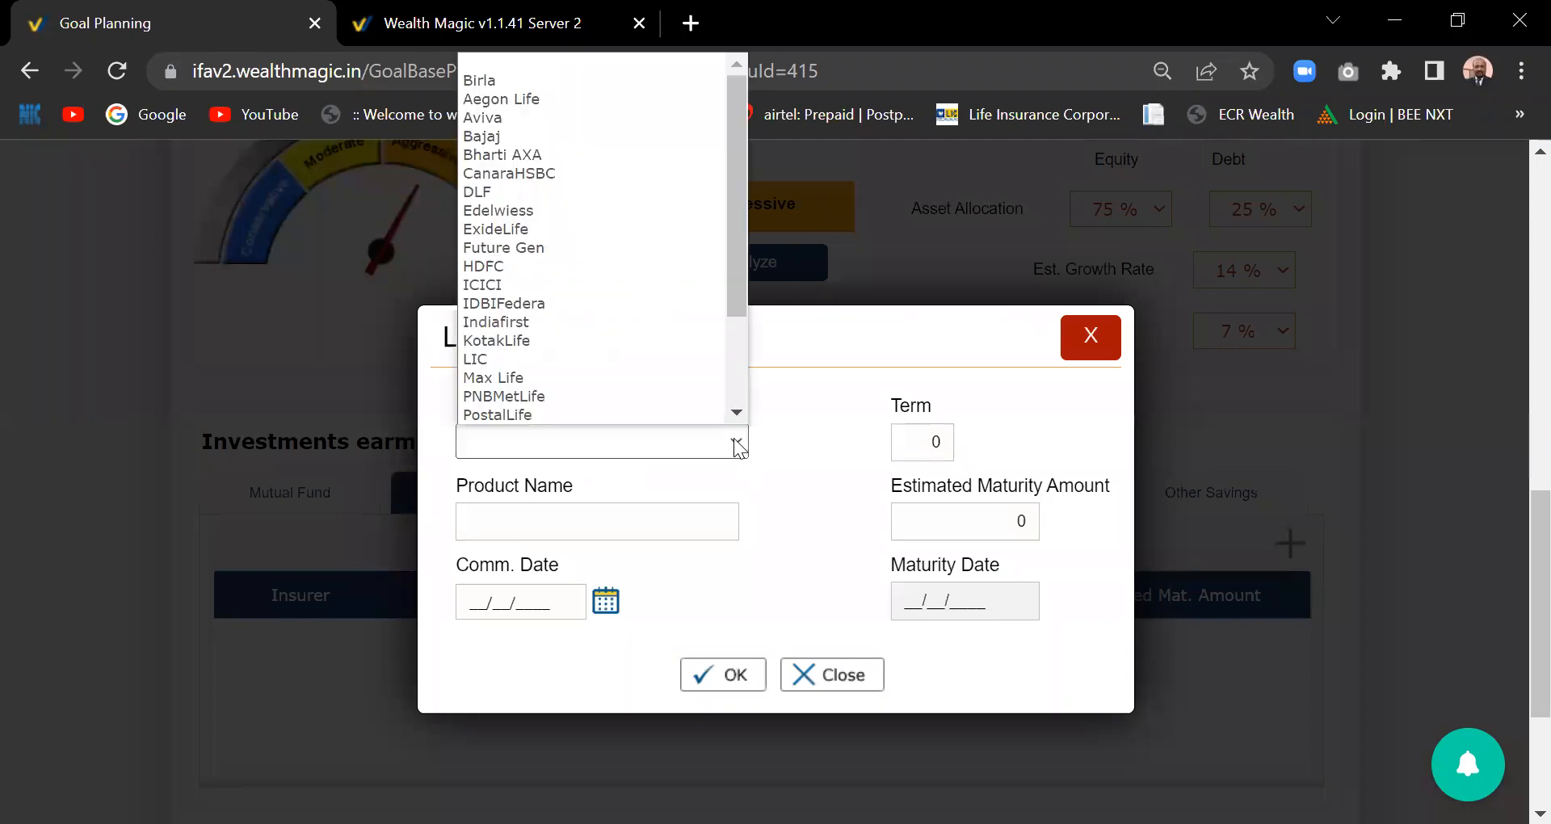
pyautogui.click(545, 364)
pyautogui.click(584, 525)
pyautogui.write('JEEVAN LABH')
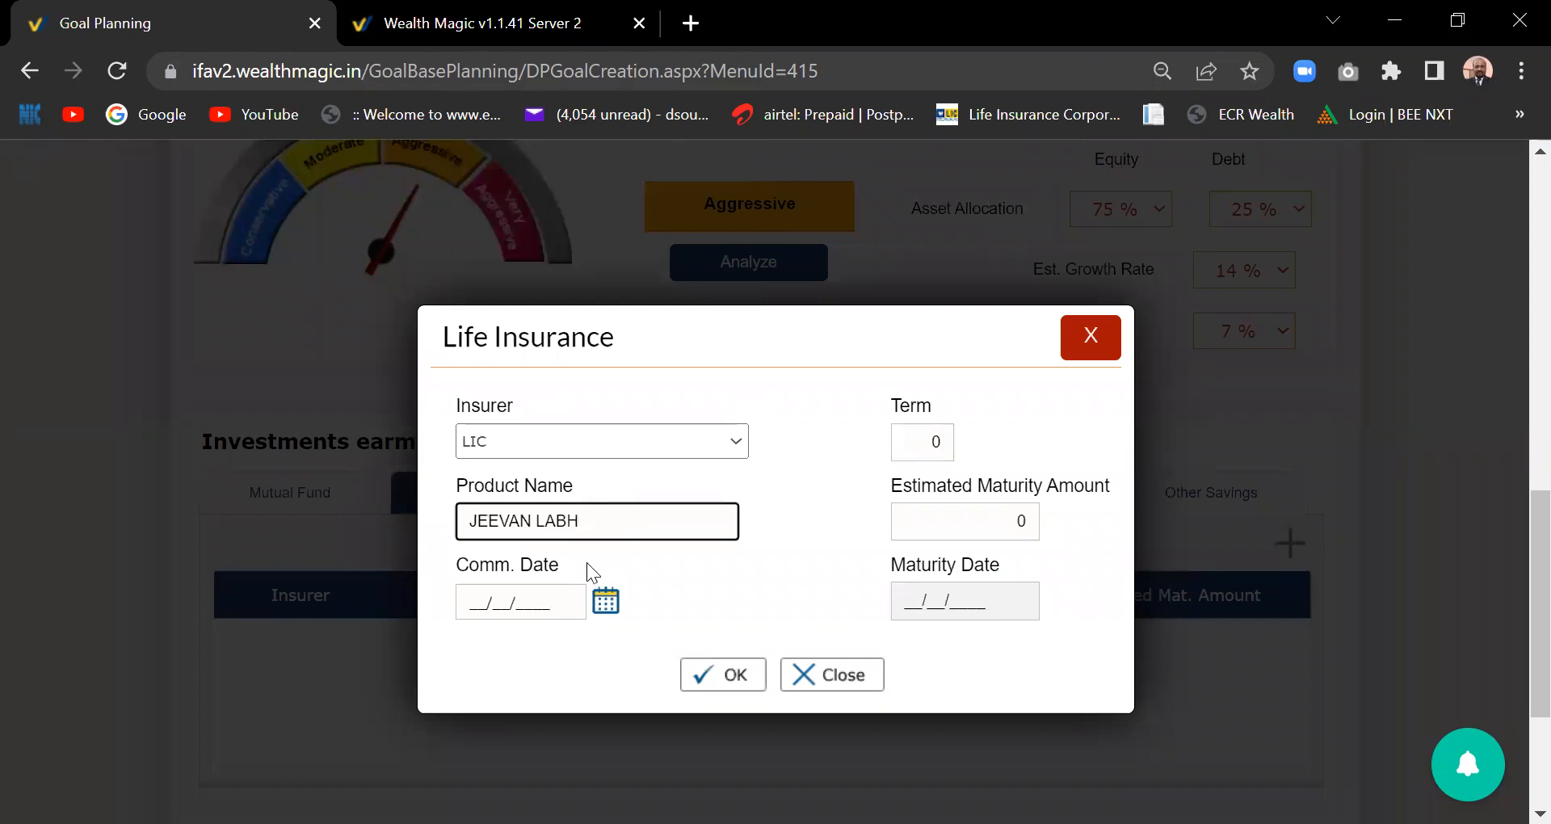
# - Set the policy's commencement date to 01/02/2019
pyautogui.click(606, 600)
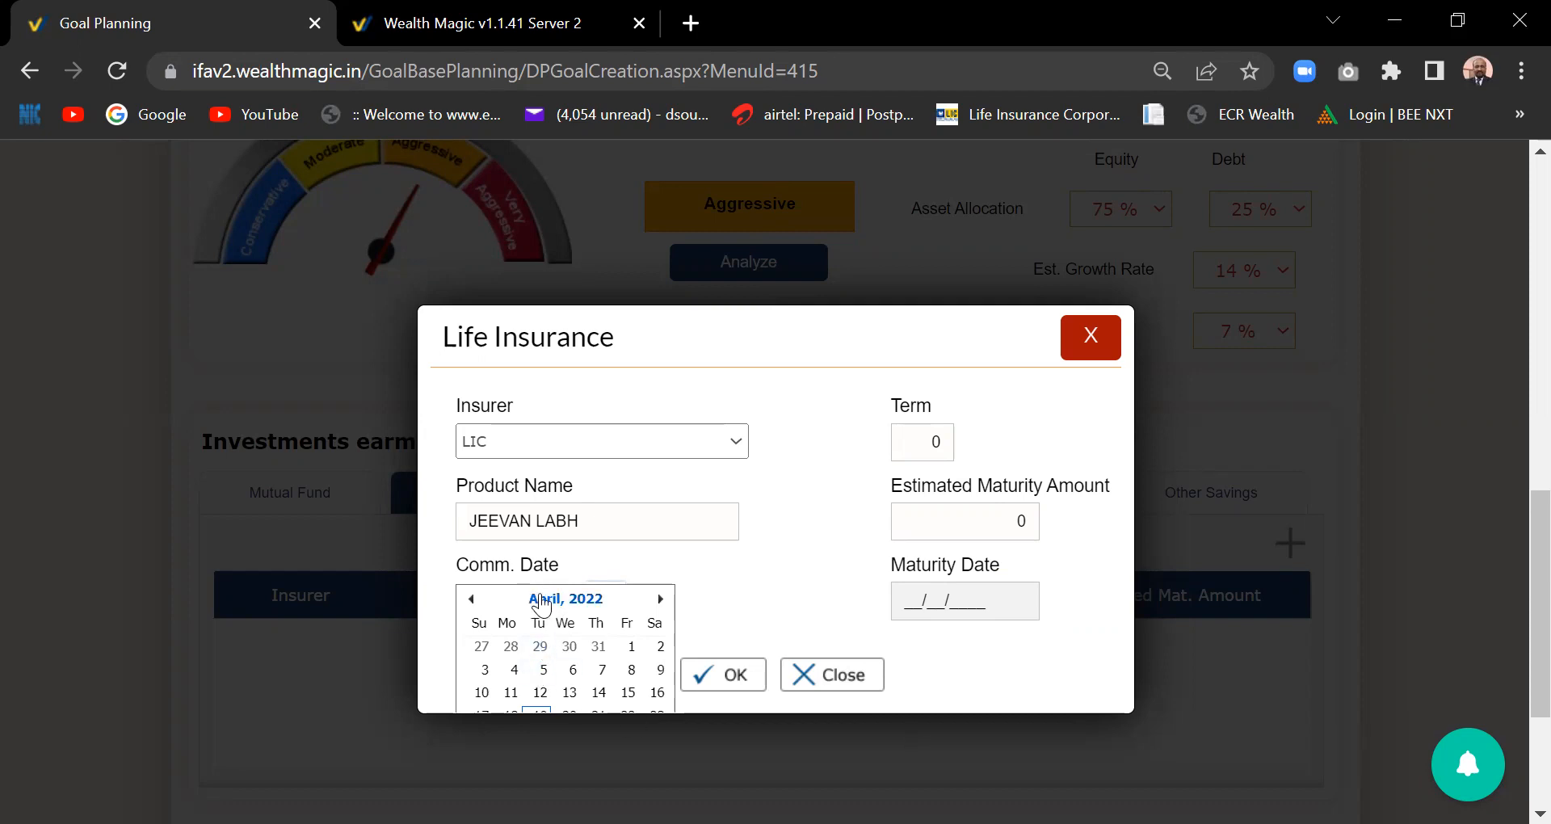
pyautogui.click(541, 602)
pyautogui.click(472, 599)
pyautogui.click(473, 600)
pyautogui.click(473, 599)
pyautogui.click(472, 600)
pyautogui.click(473, 599)
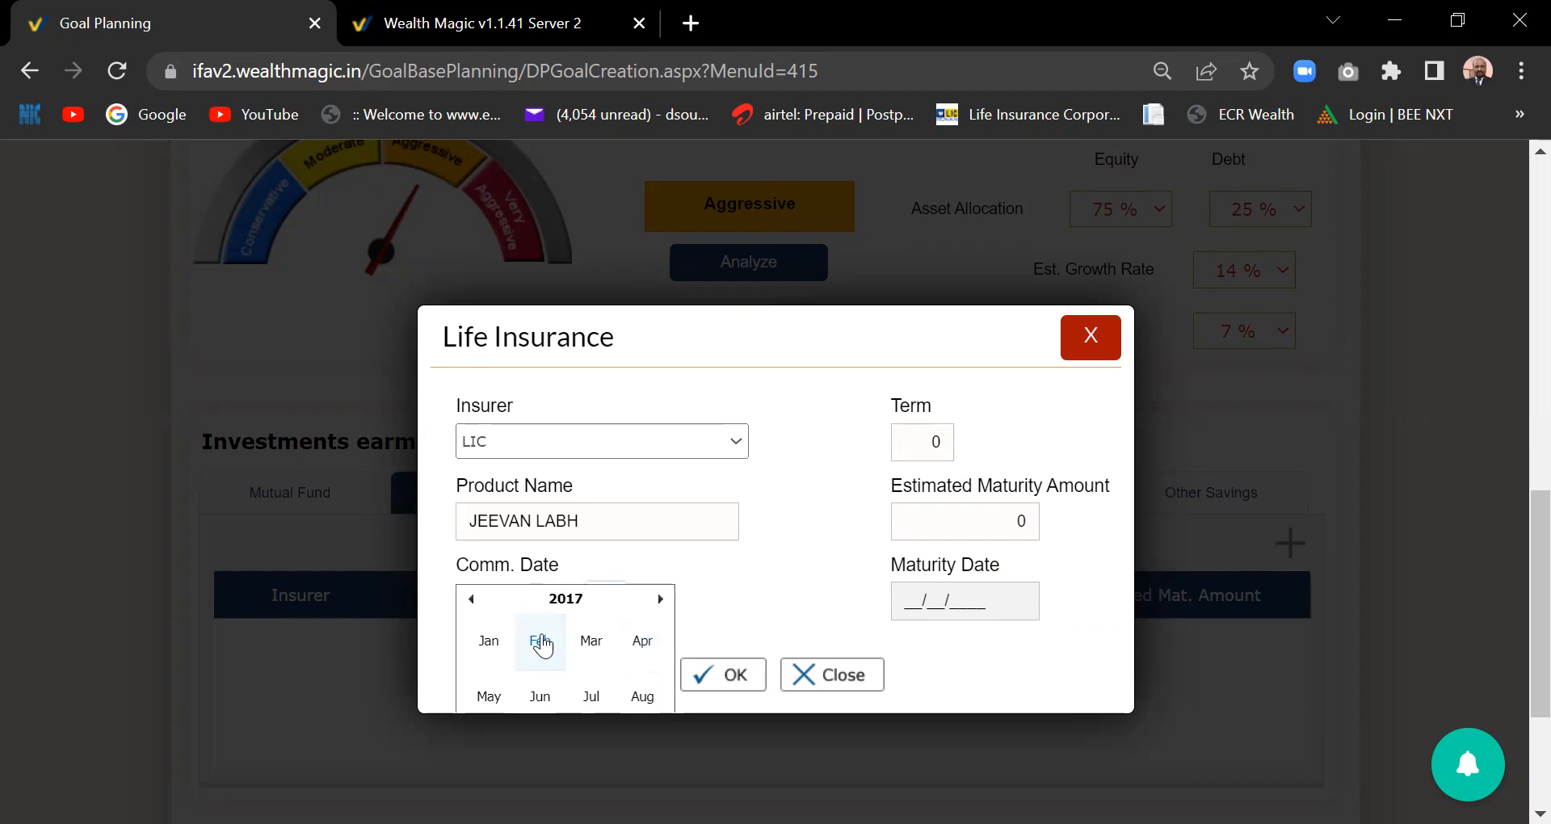
pyautogui.click(658, 601)
pyautogui.click(658, 600)
pyautogui.click(542, 645)
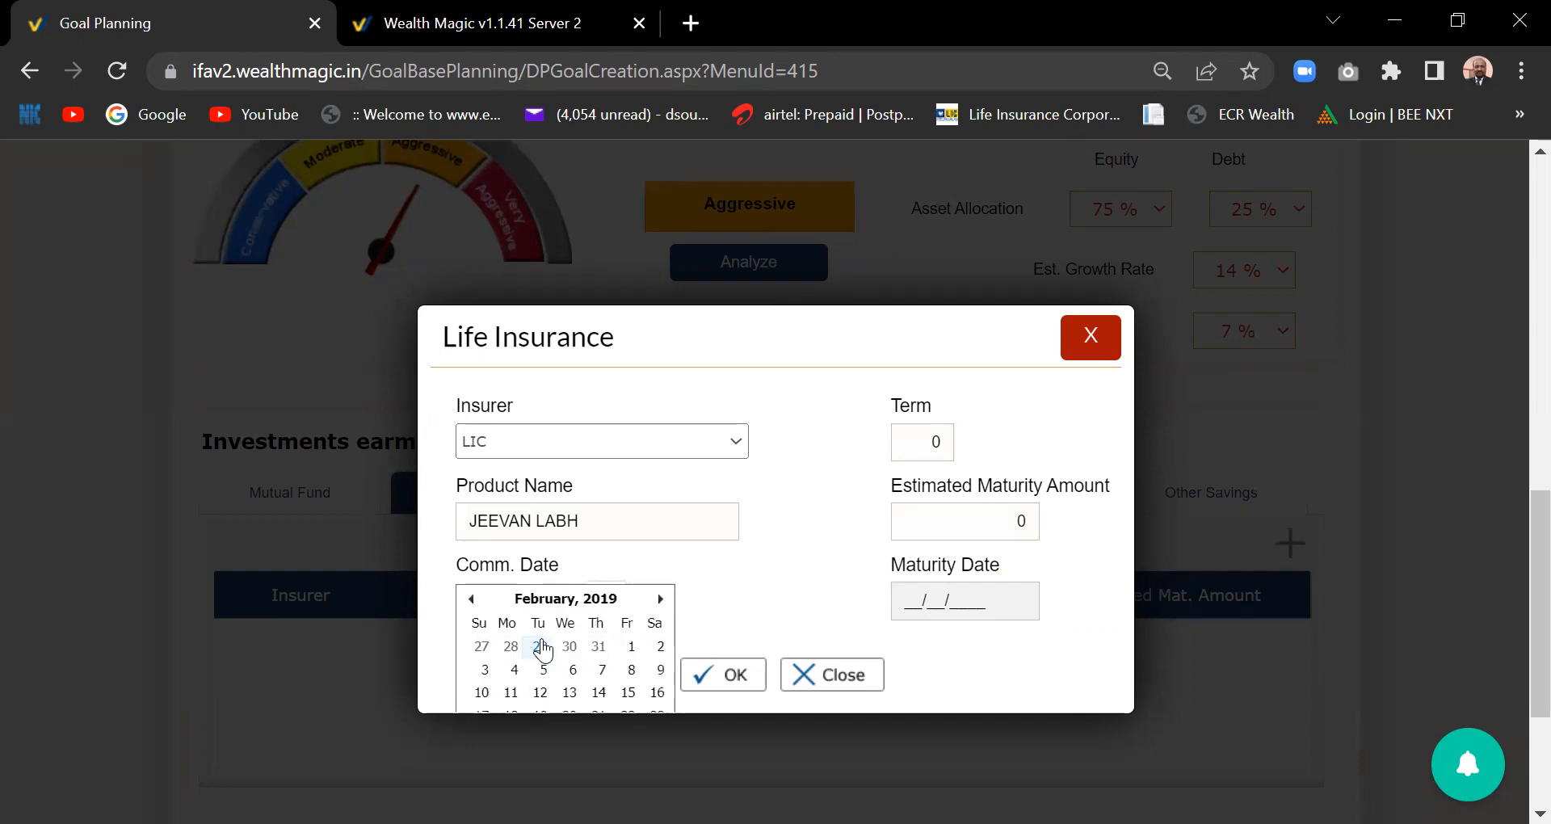
pyautogui.click(631, 646)
# - Enter a 22-year term and 5000000 estimated maturity amount, and save the policy
pyautogui.click(935, 438)
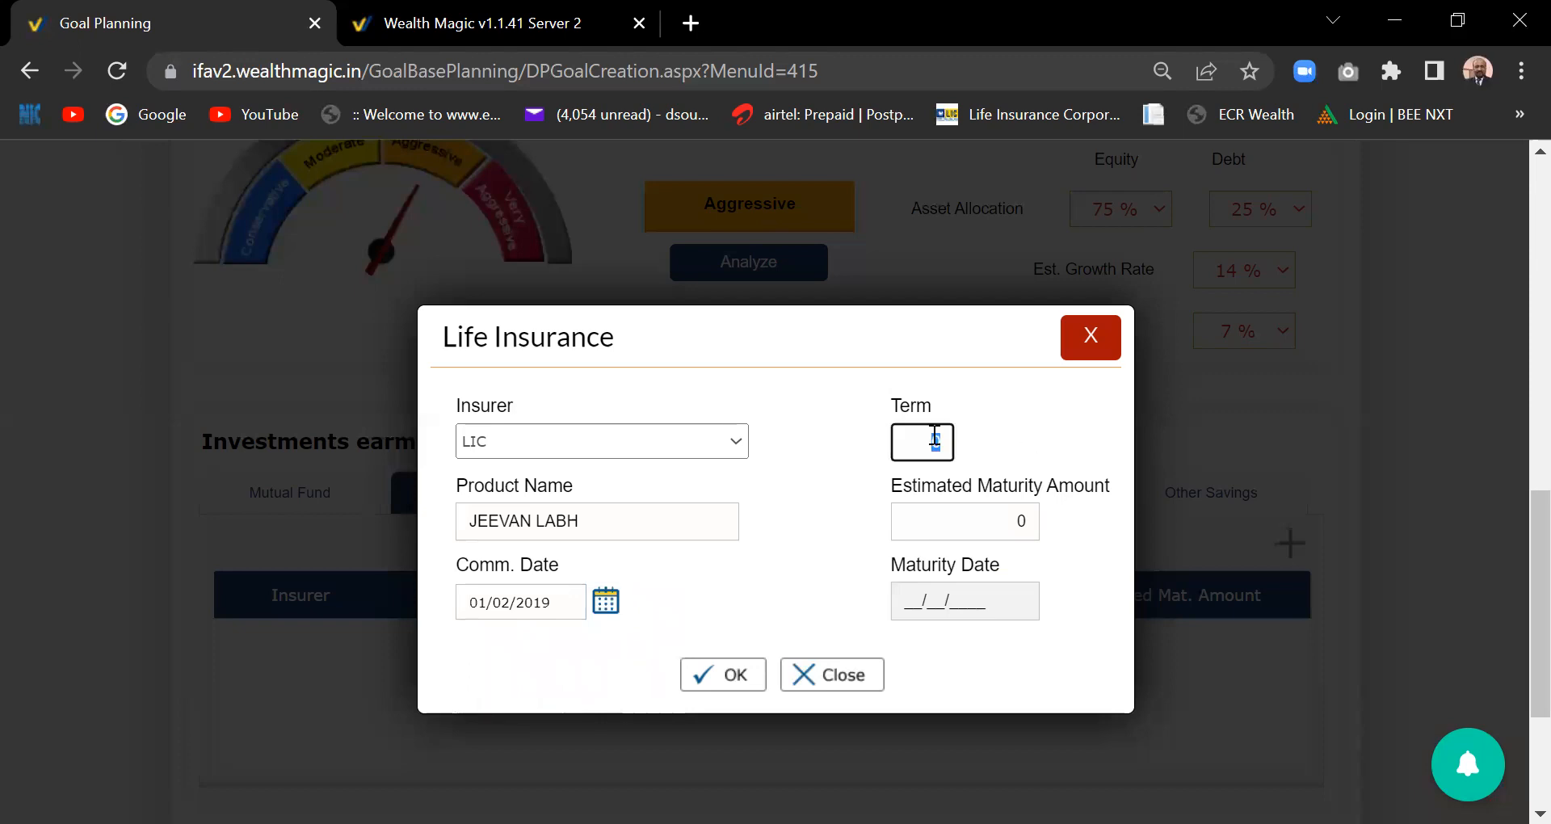
pyautogui.write('2')
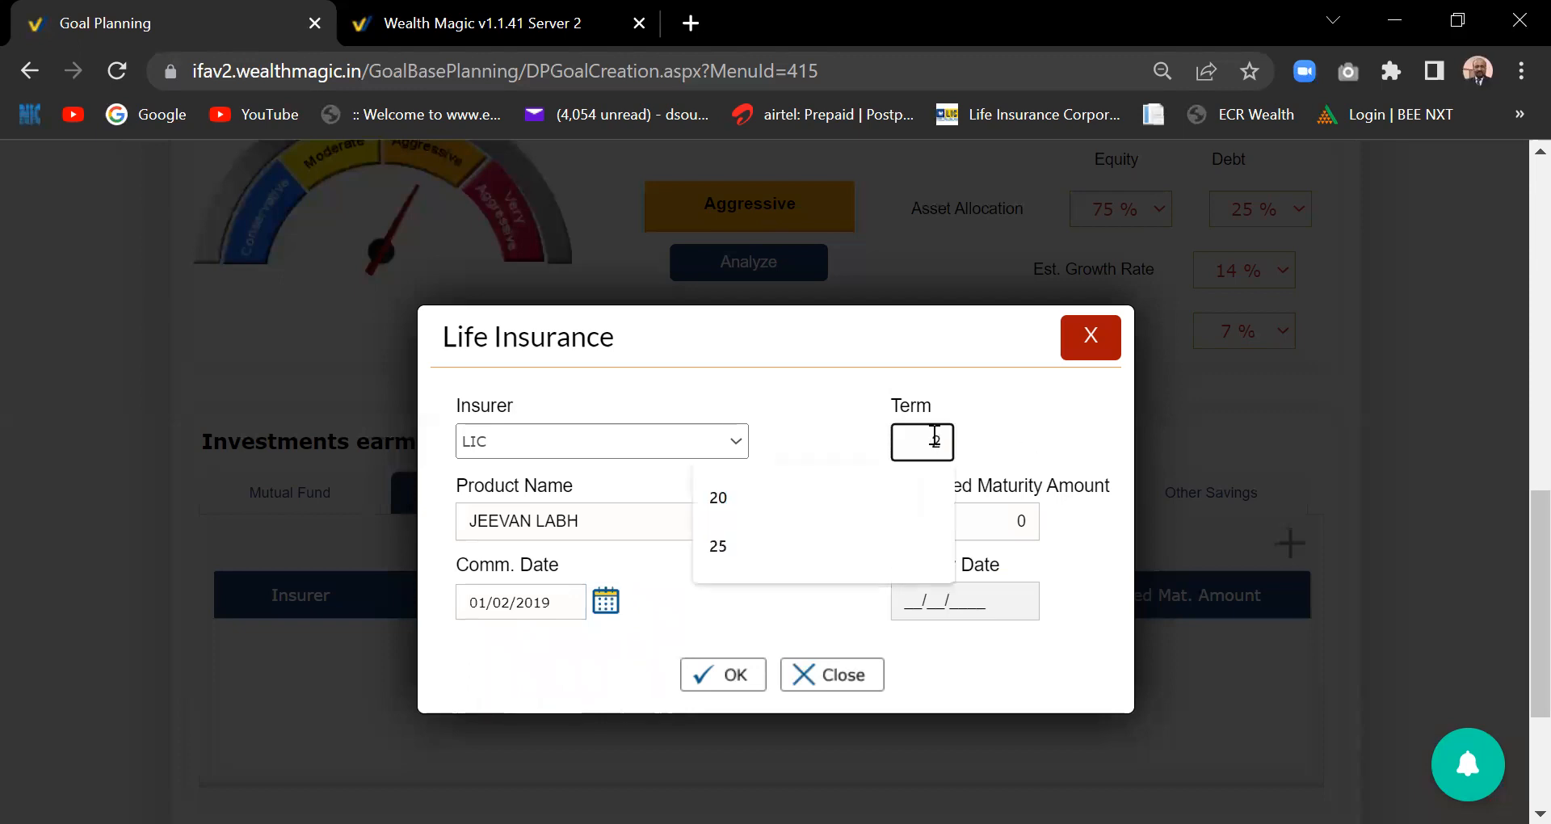
pyautogui.write('2')
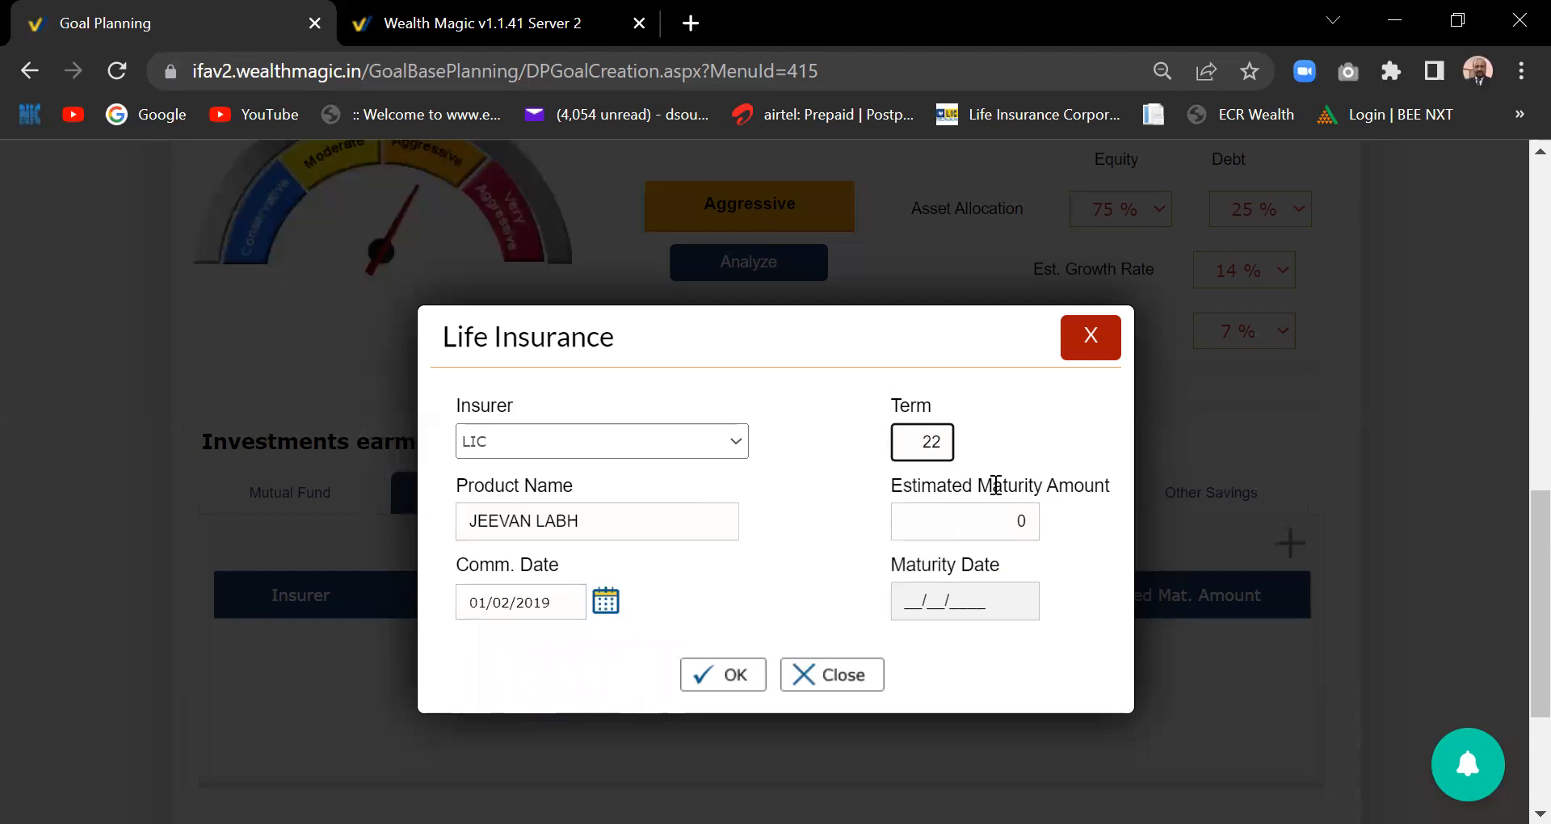
pyautogui.click(1022, 522)
pyautogui.write('500')
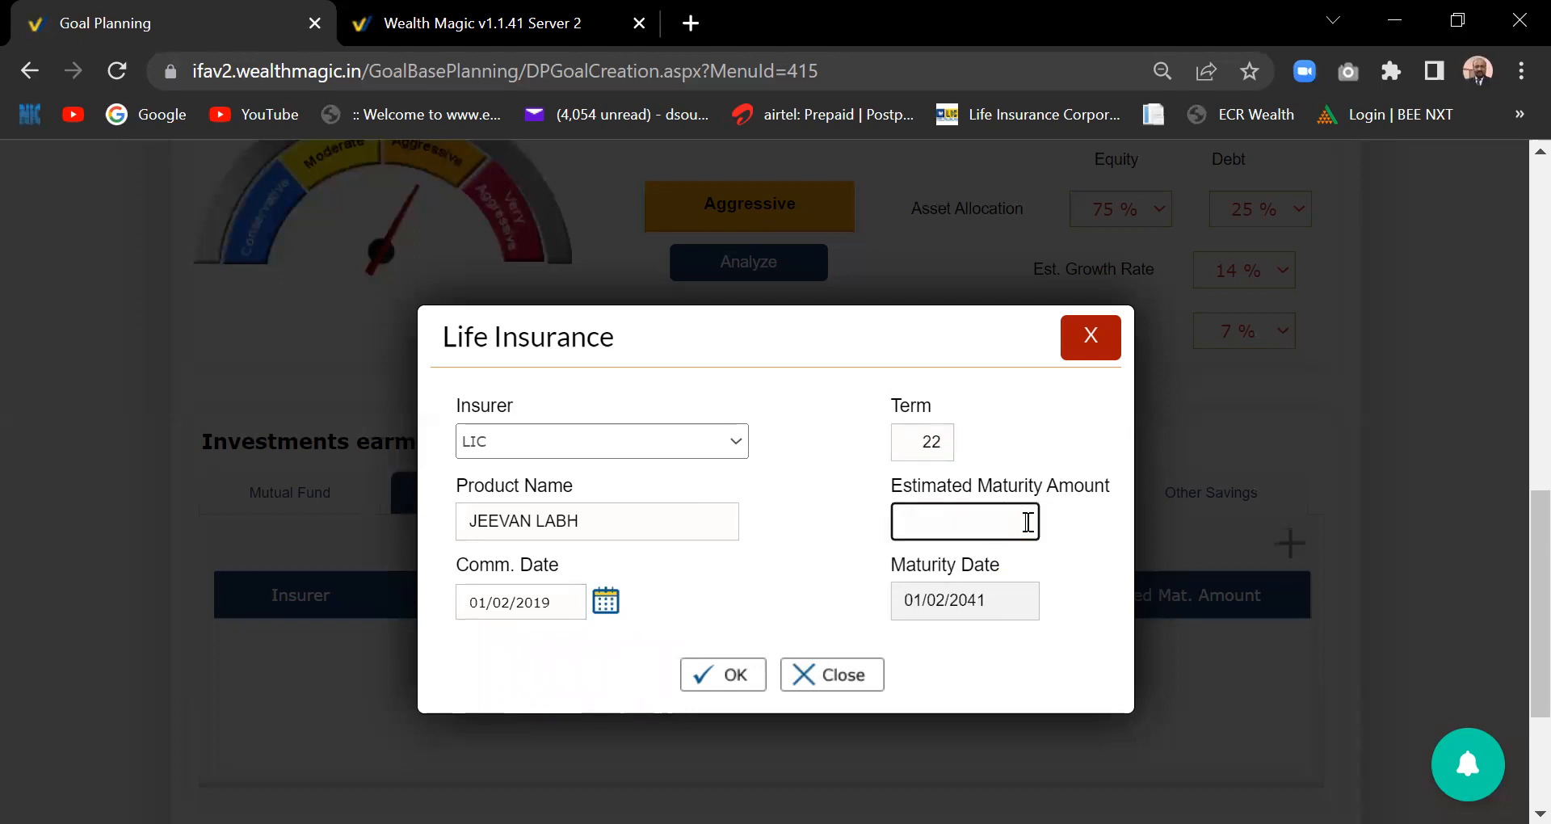
pyautogui.write('0000')
pyautogui.click(1147, 604)
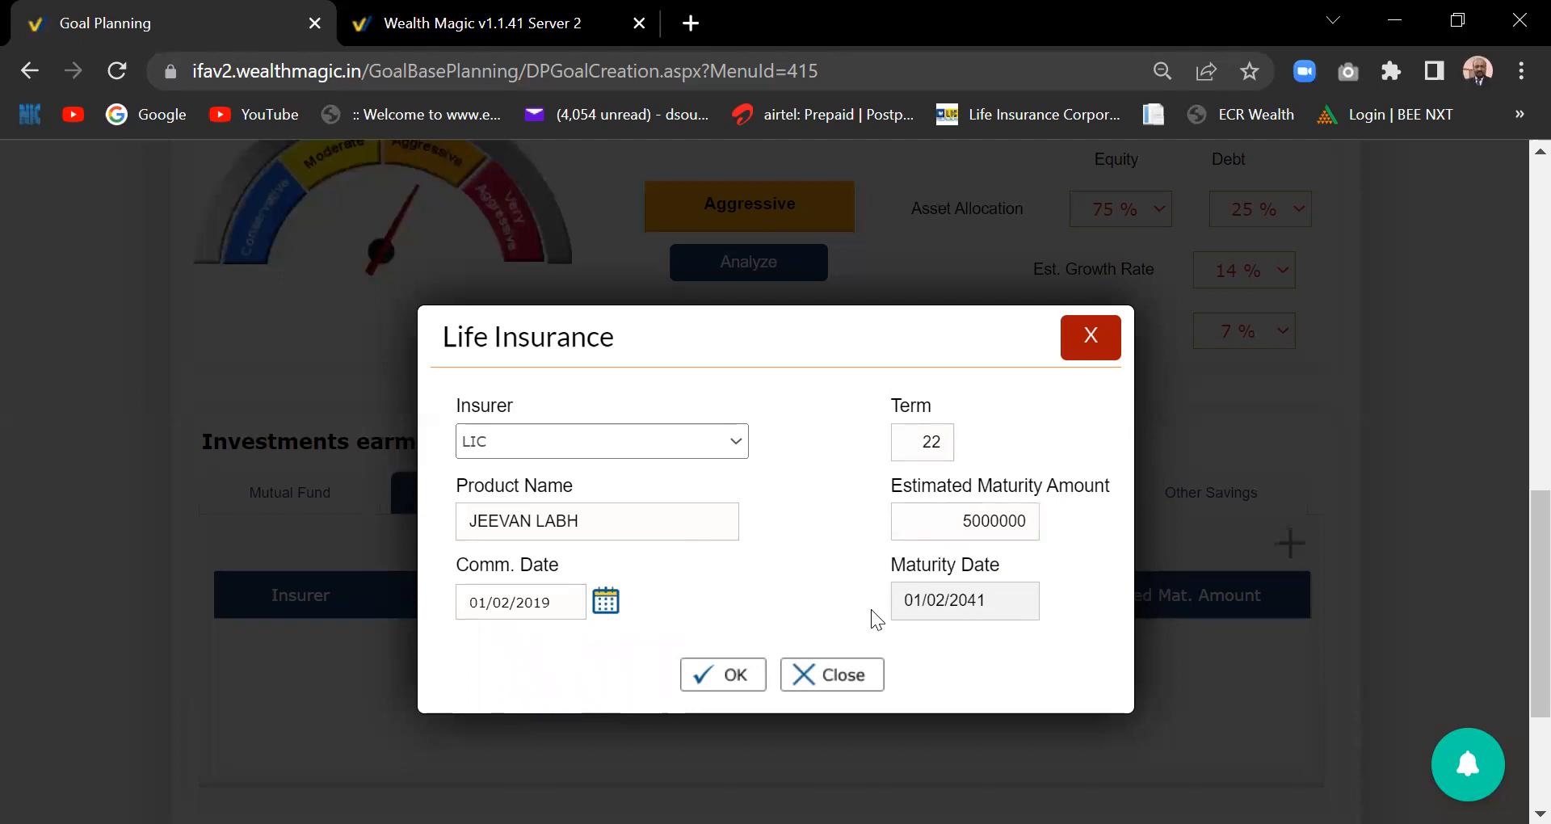
pyautogui.click(730, 672)
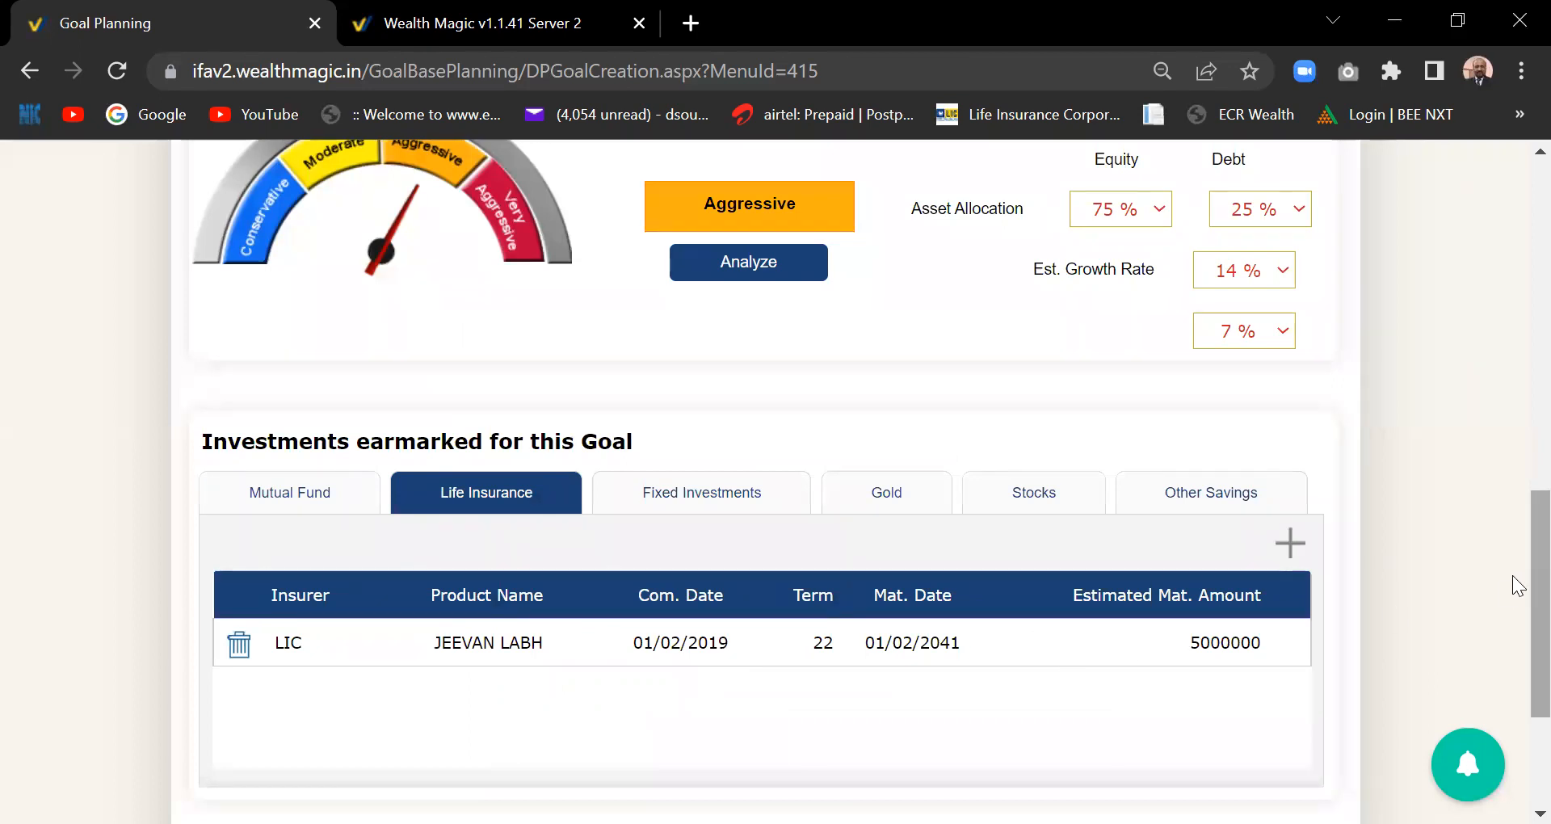
pyautogui.scroll(-3, 1515, 627)
pyautogui.moveTo(1515, 751); pyautogui.dragTo(1520, 586)
pyautogui.scroll(2, 1519, 588)
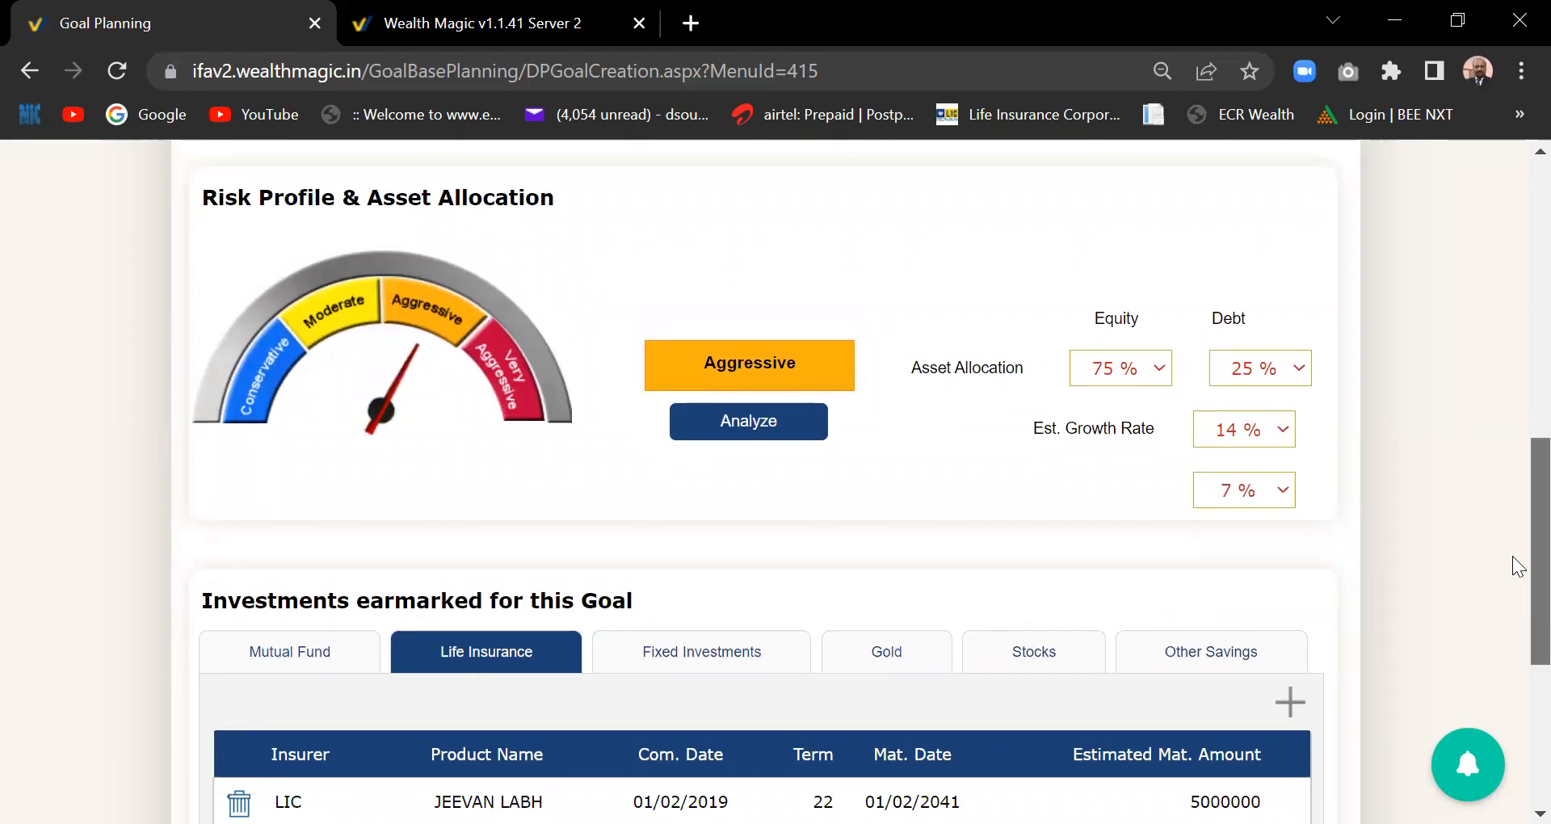
pyautogui.scroll(-4, 1515, 623)
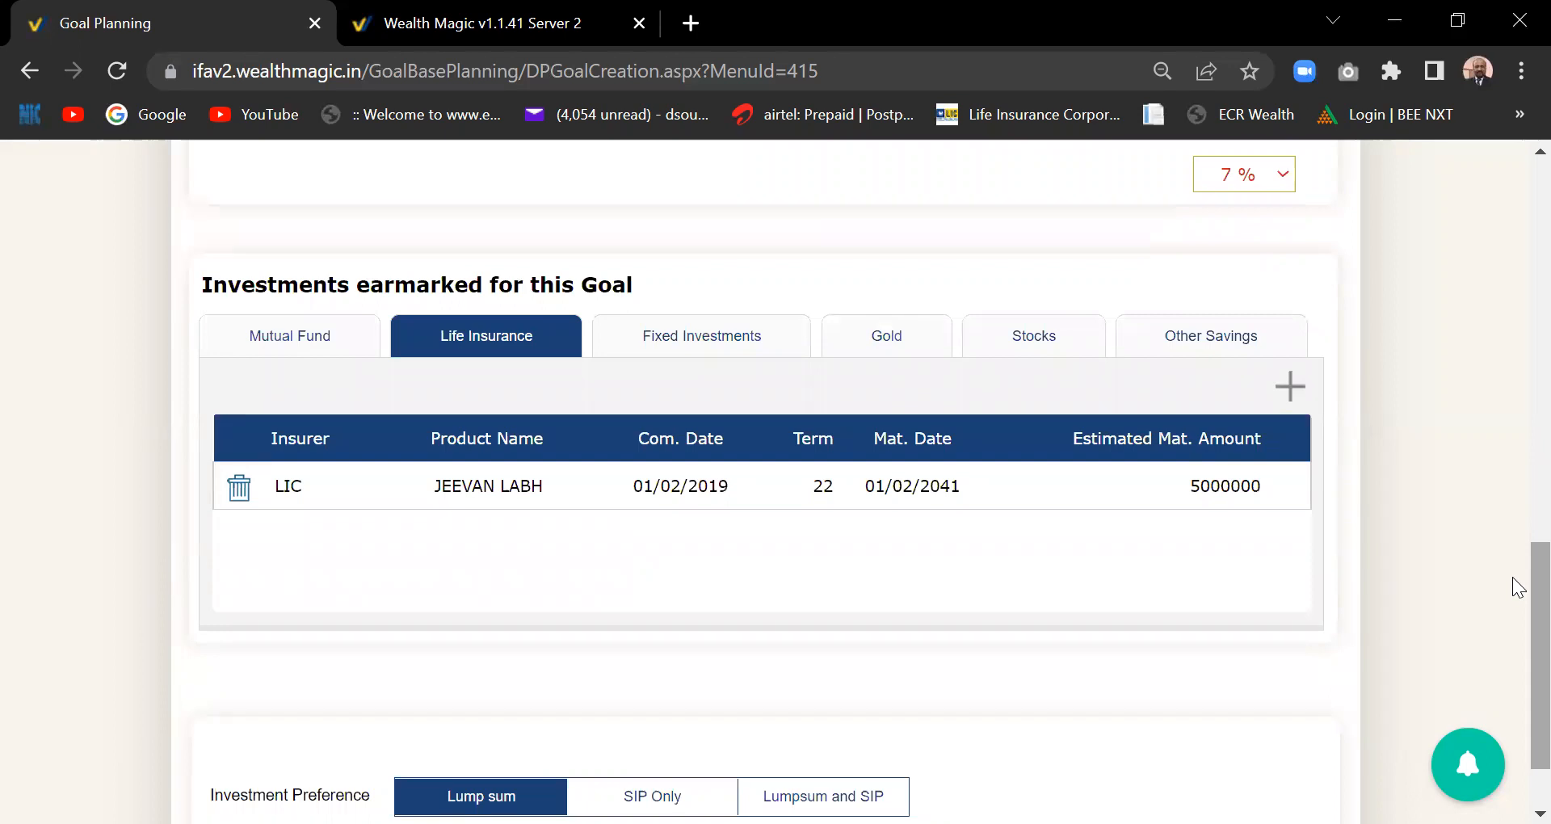
pyautogui.scroll(-1, 1513, 594)
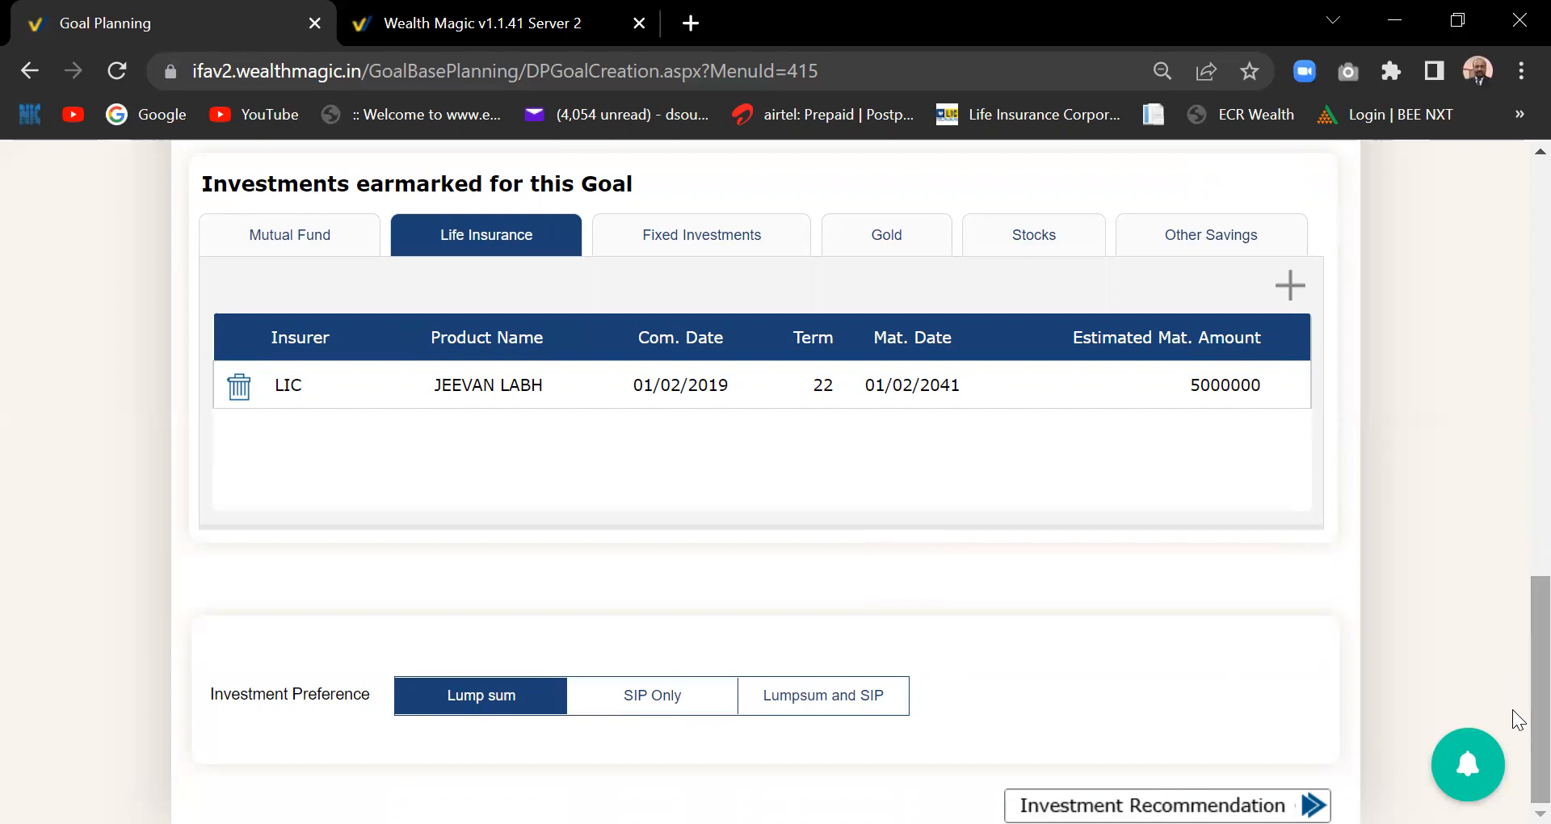
# - Choose SIP Only with a 30-year SIP period and continue to Investment Recommendation
pyautogui.click(652, 708)
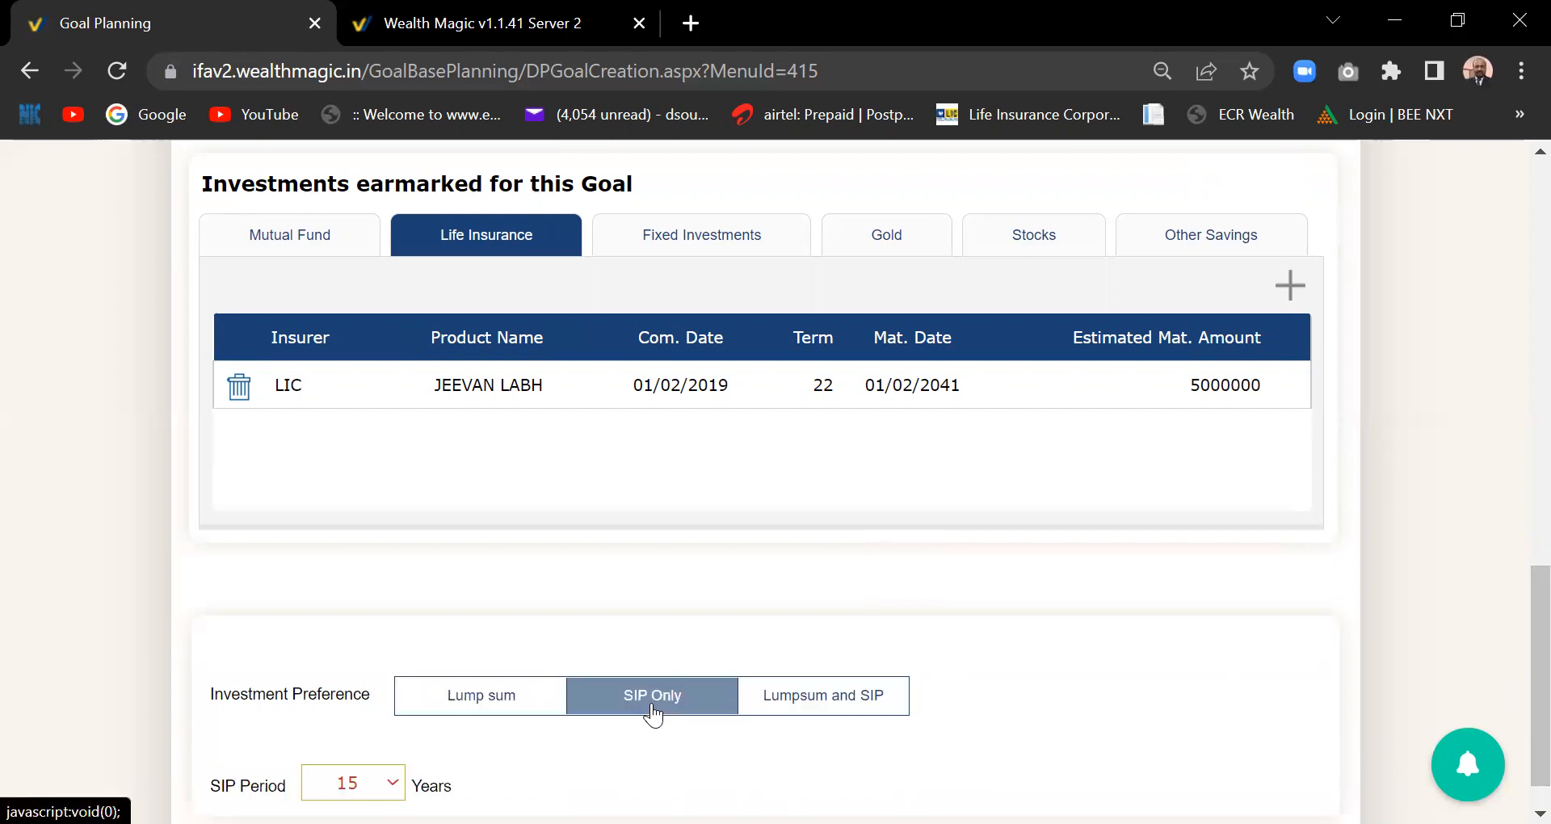
pyautogui.scroll(-1, 1519, 719)
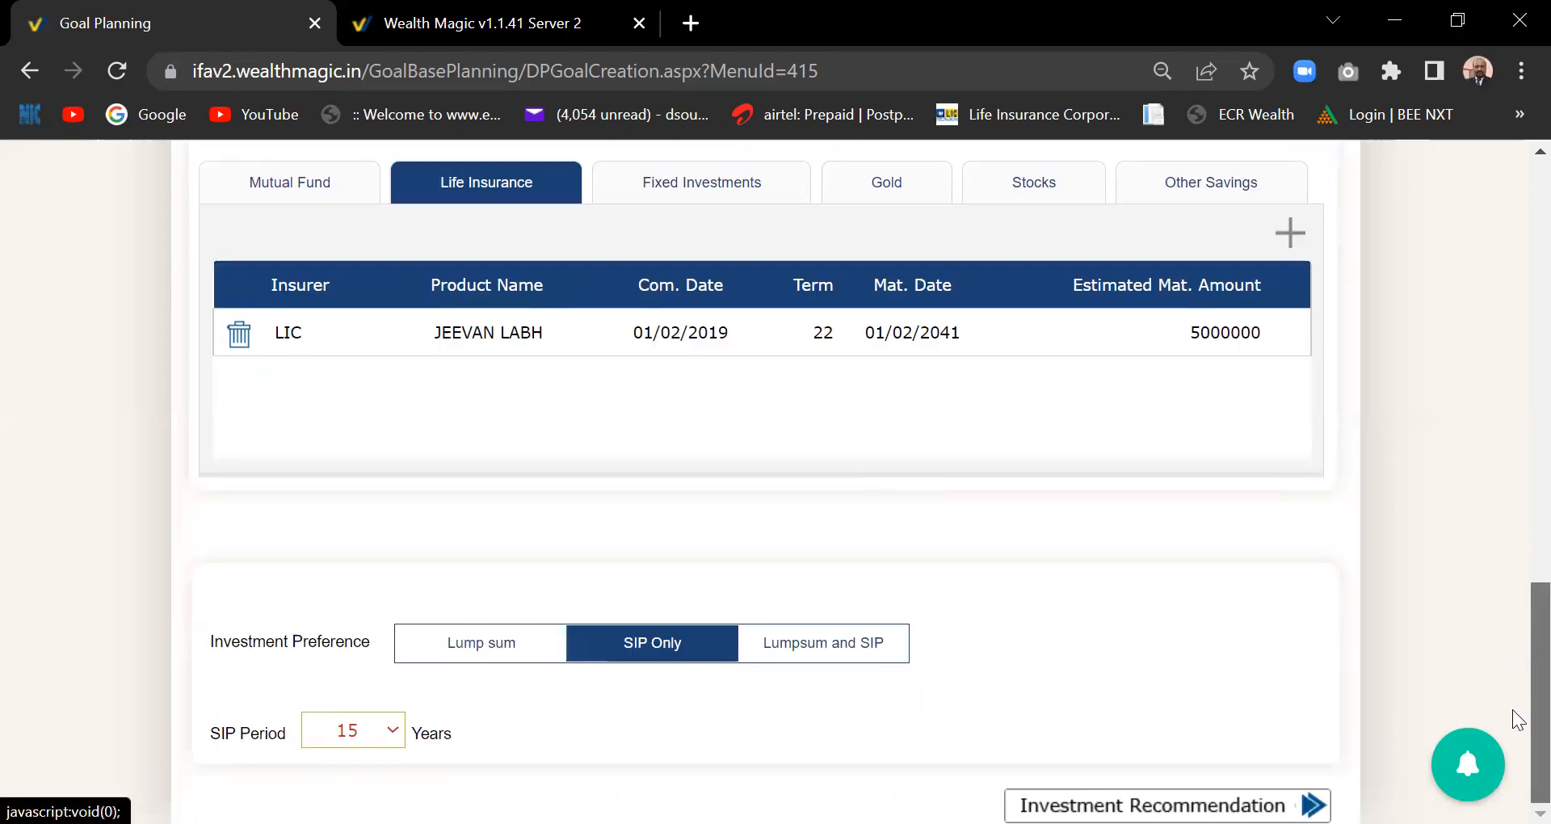
pyautogui.scroll(8, 1517, 646)
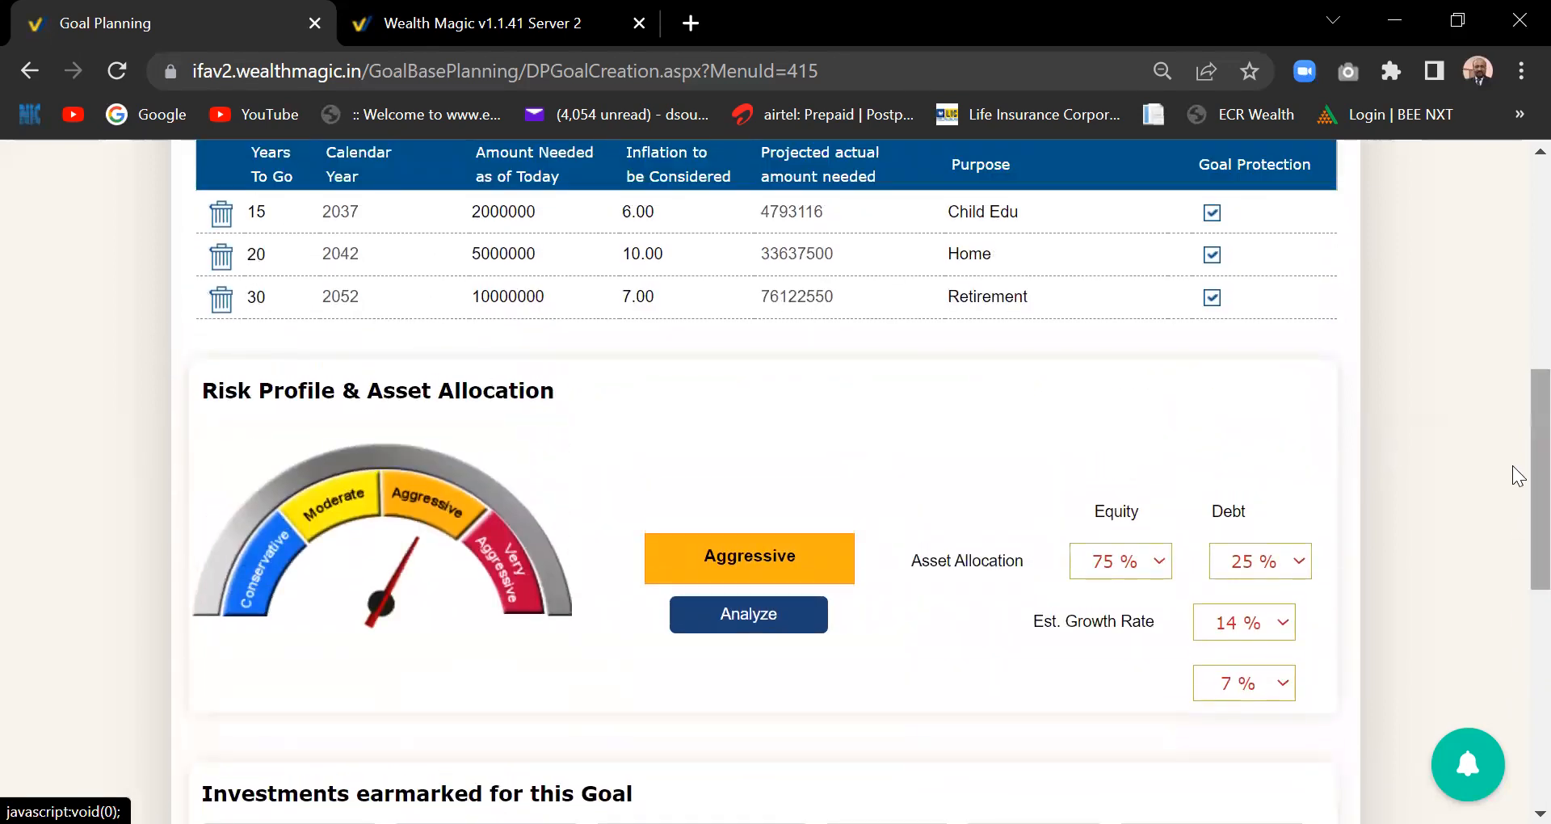
pyautogui.scroll(-7, 1519, 485)
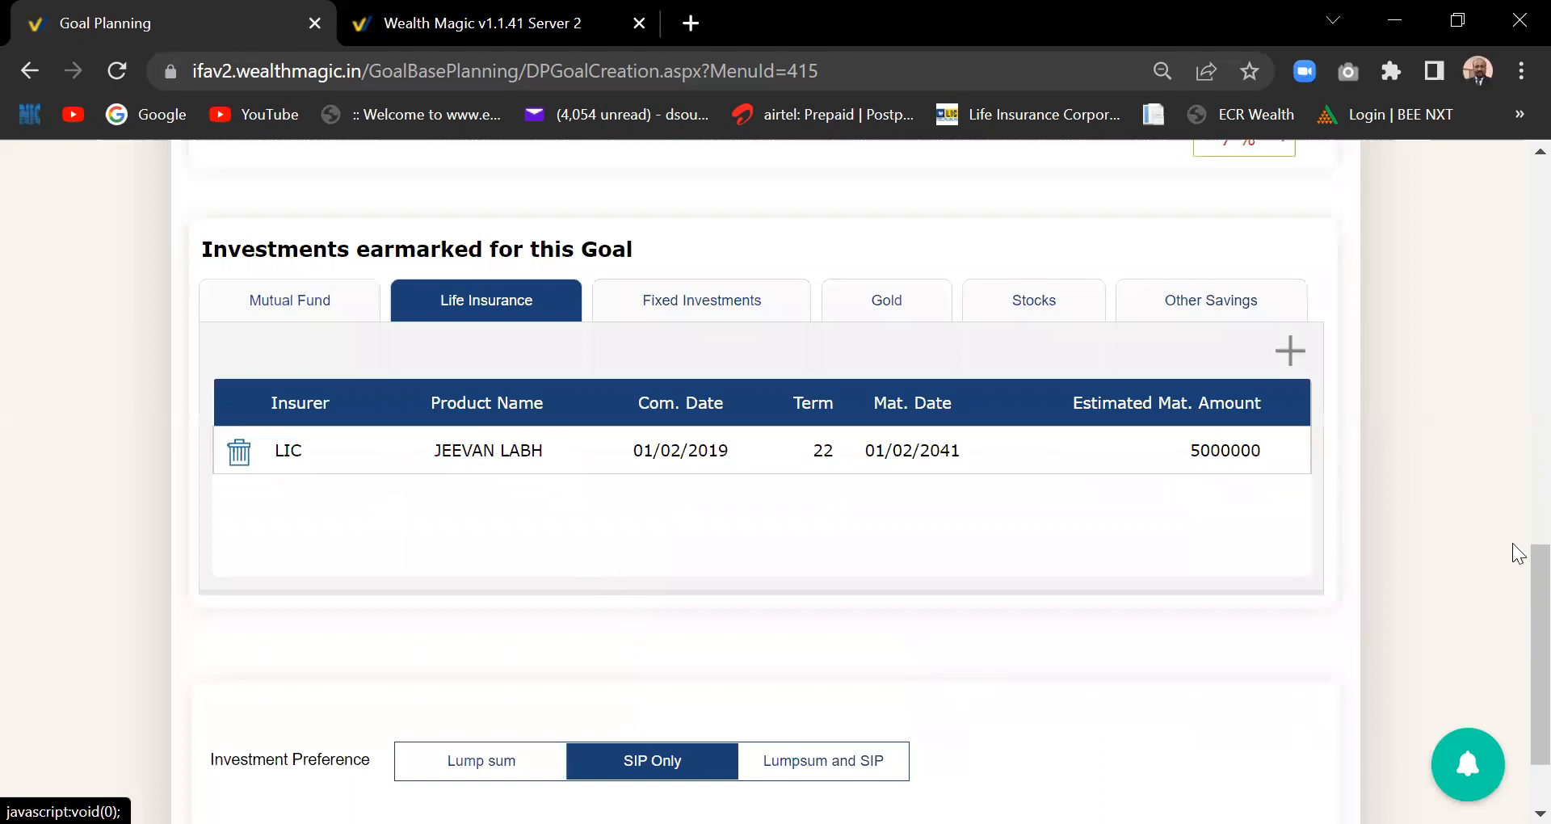
pyautogui.scroll(7, 1516, 589)
pyautogui.scroll(-8, 1513, 474)
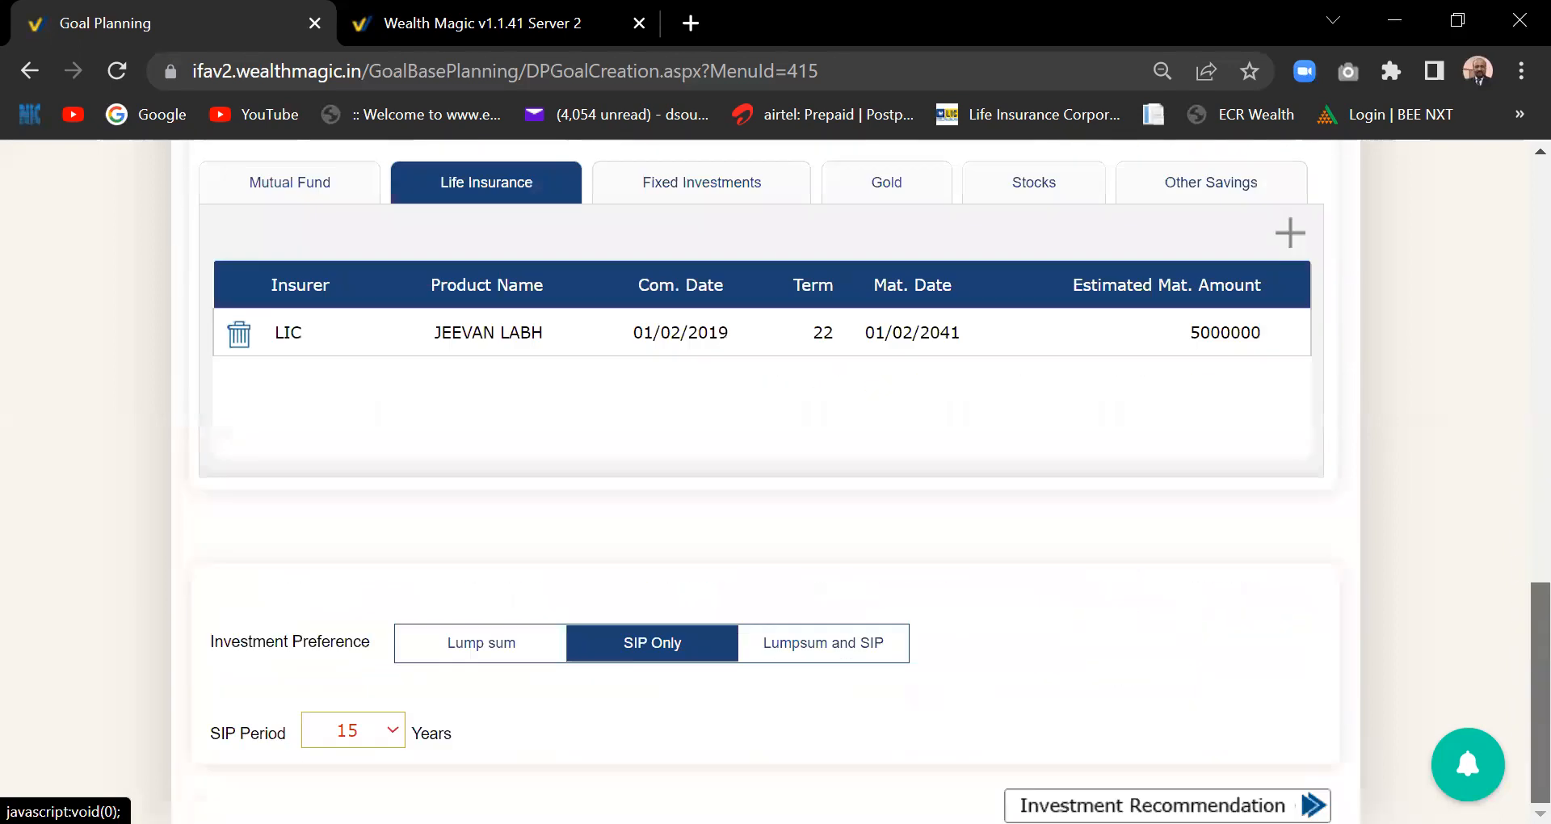
pyautogui.click(391, 731)
pyautogui.moveTo(391, 519); pyautogui.dragTo(381, 706)
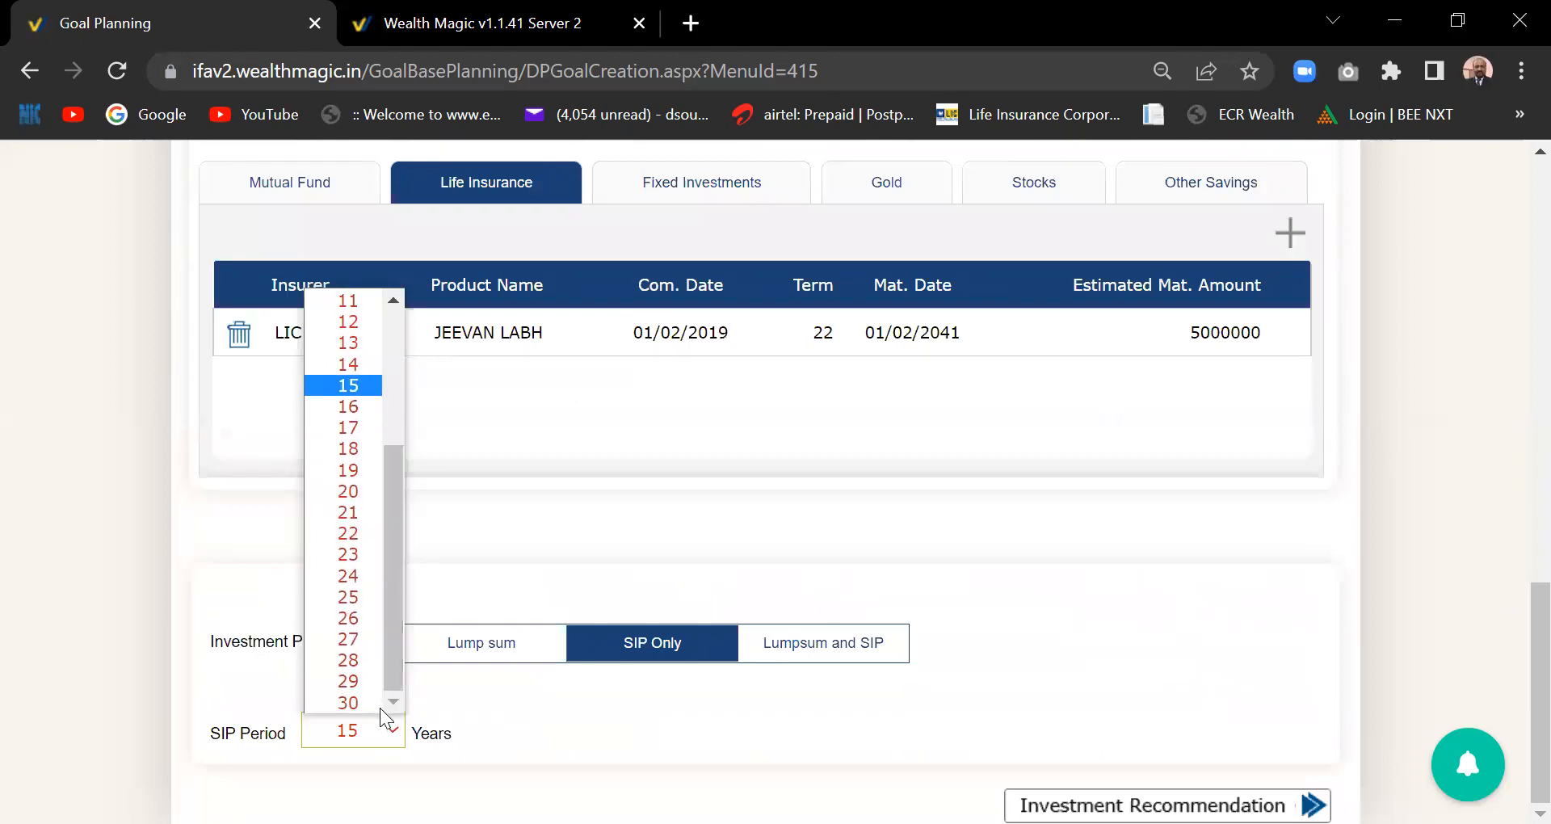
pyautogui.click(348, 703)
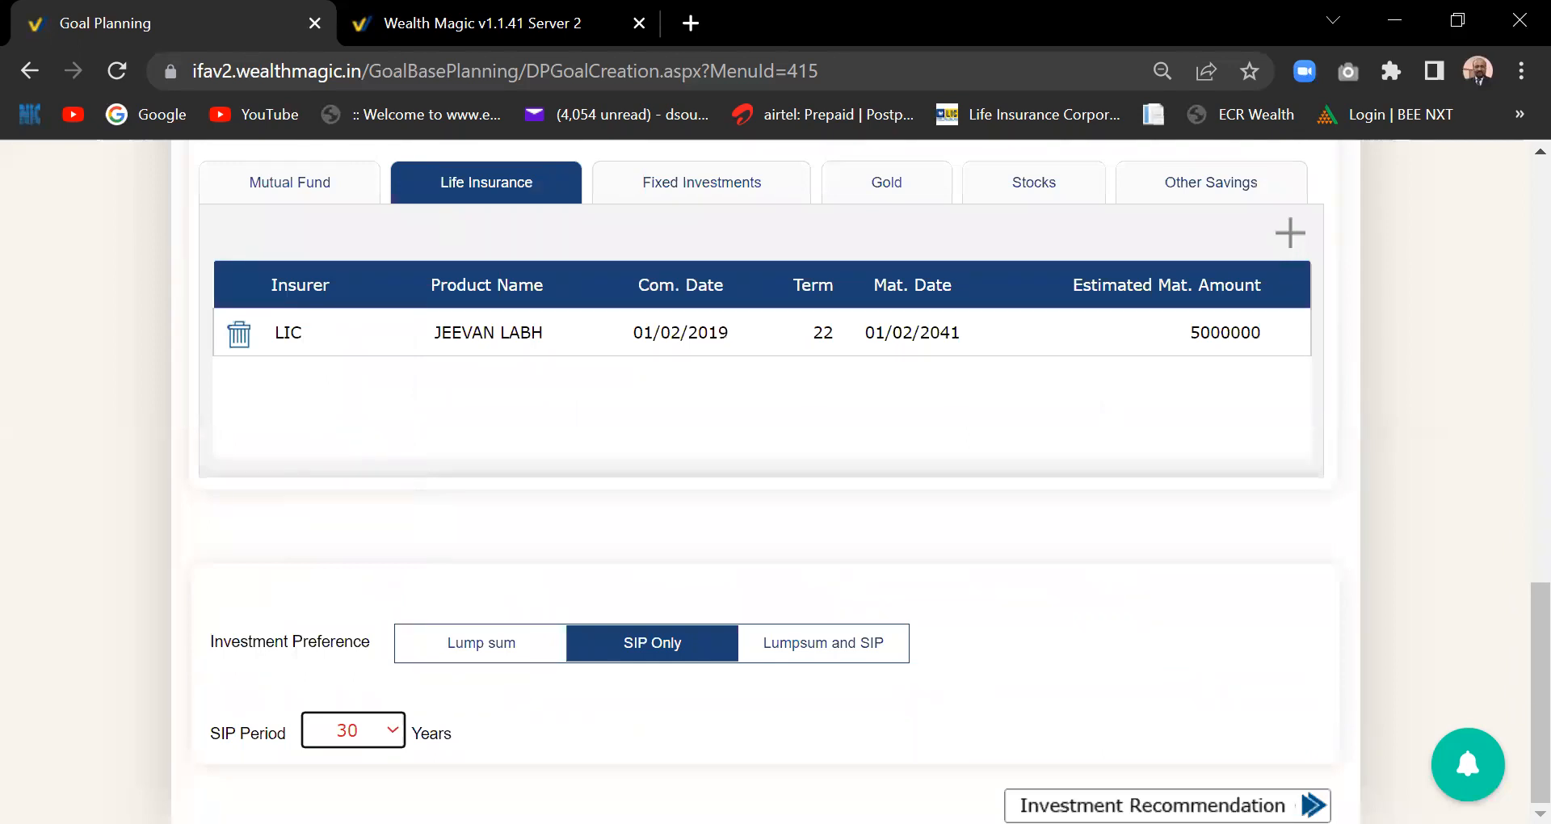
pyautogui.click(1167, 806)
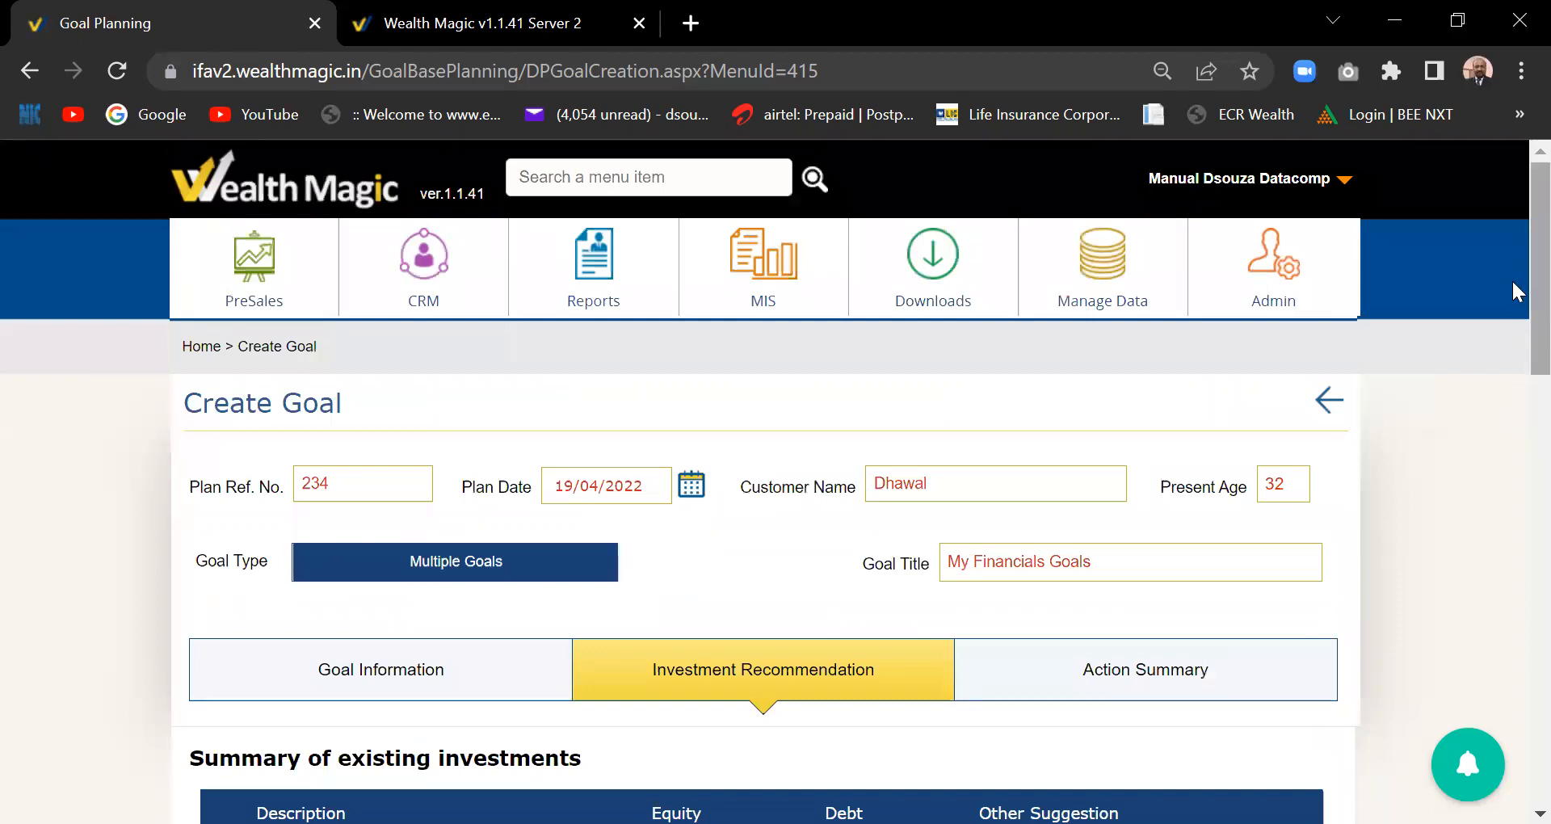
pyautogui.scroll(-4, 1511, 279)
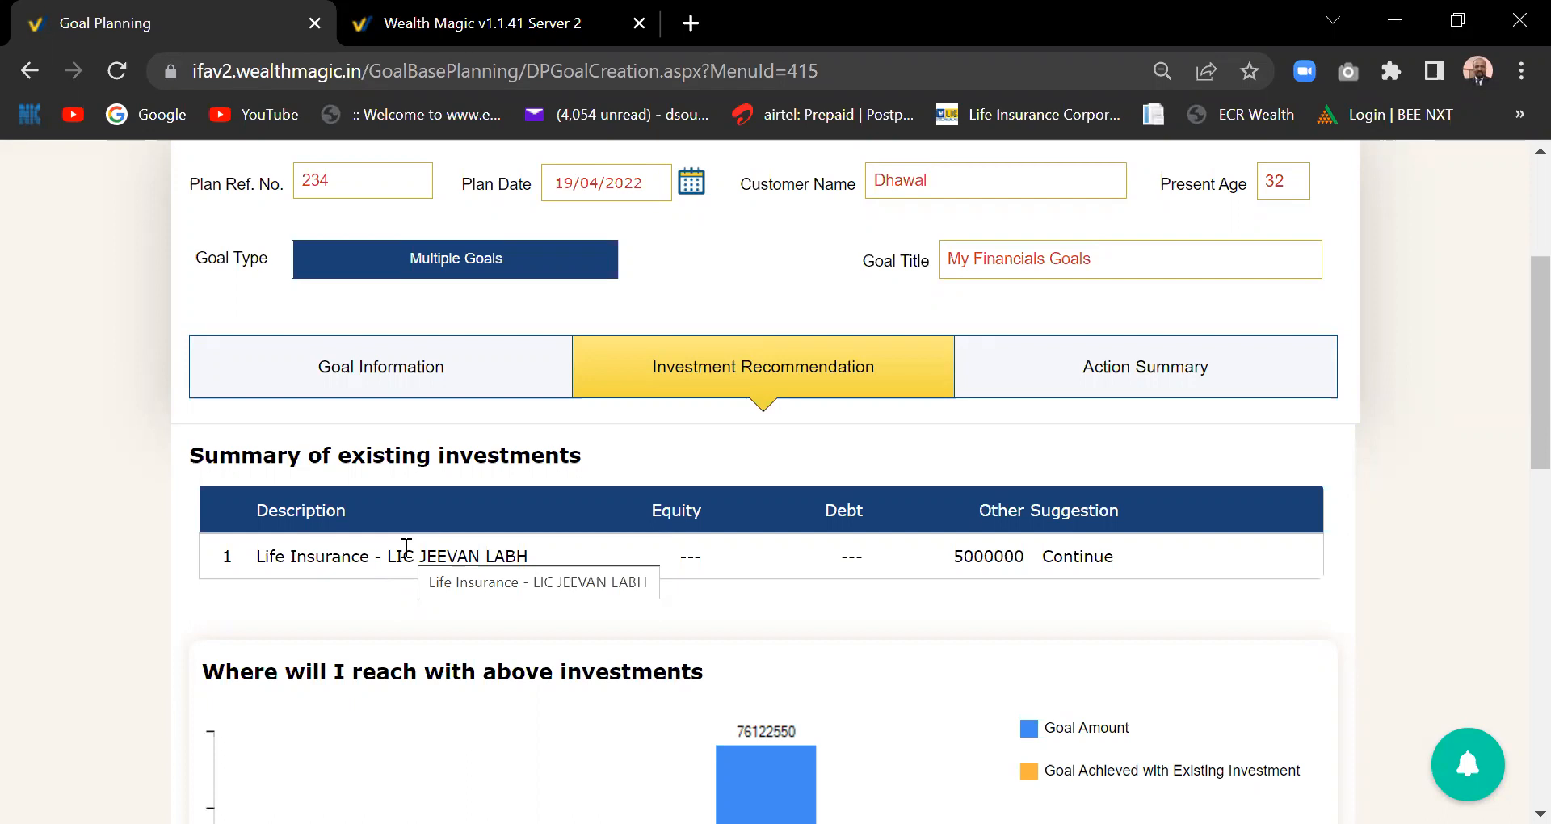
pyautogui.moveTo(1532, 438)
pyautogui.mouseDown()
pyautogui.moveTo(1532, 501)
pyautogui.moveTo(1515, 520)
pyautogui.moveTo(1518, 459)
pyautogui.mouseUp()
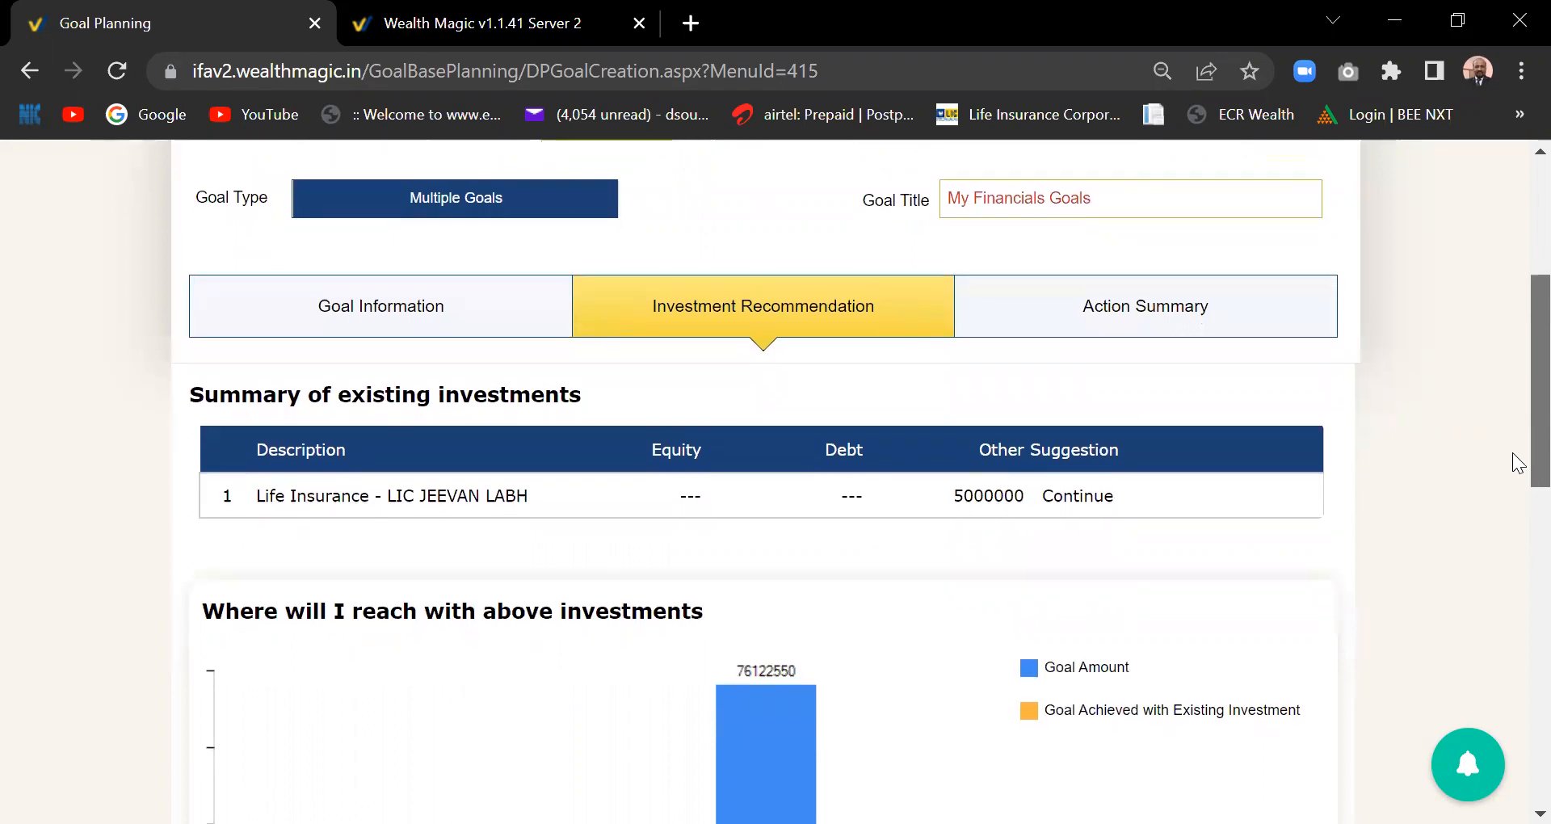
pyautogui.moveTo(1518, 459); pyautogui.dragTo(1517, 558)
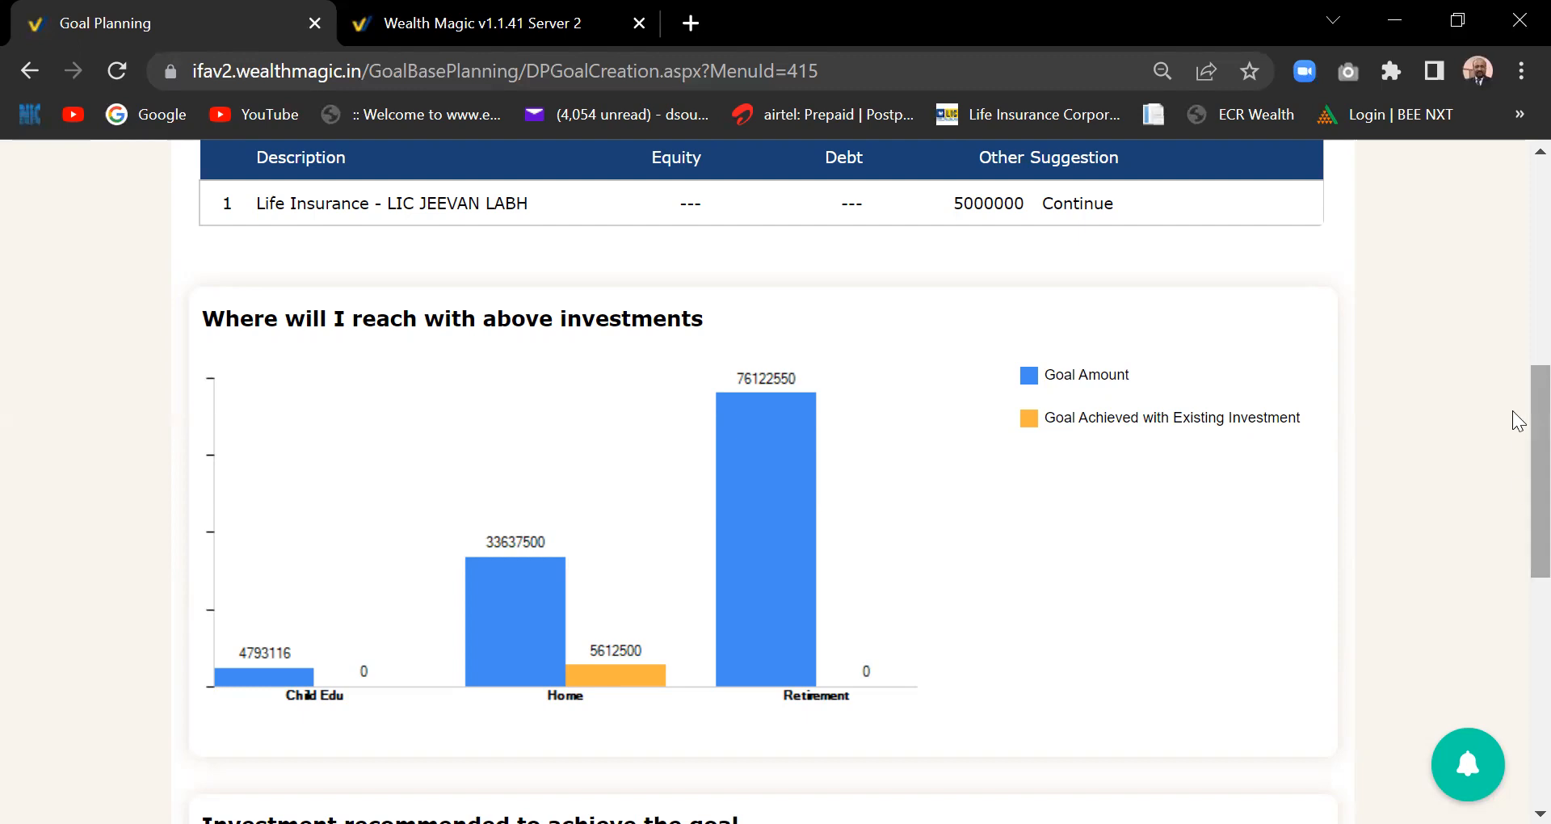
pyautogui.scroll(-1, 1513, 410)
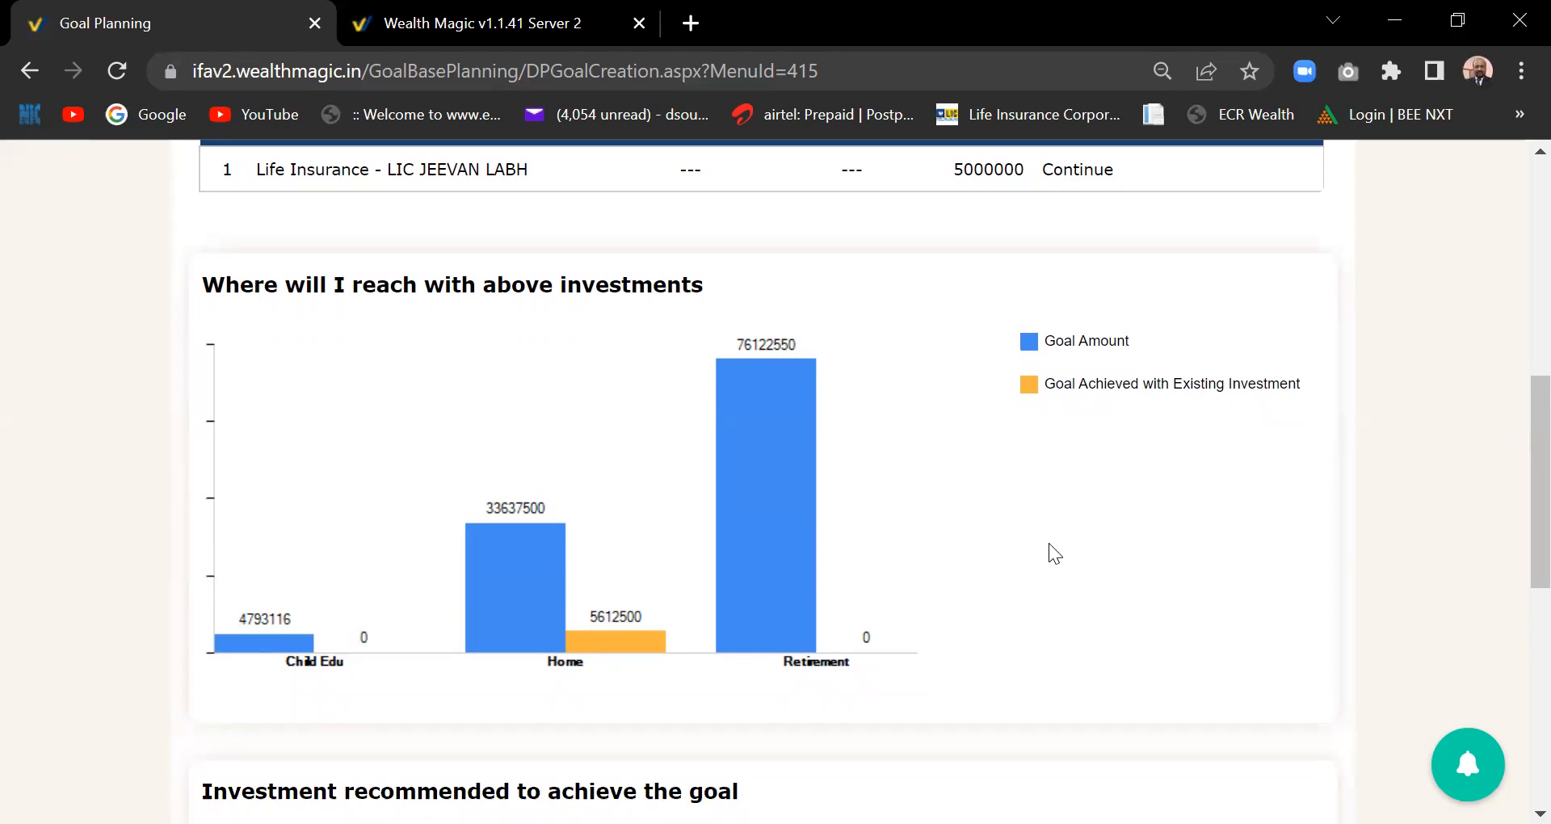
pyautogui.moveTo(1535, 452); pyautogui.dragTo(1517, 583)
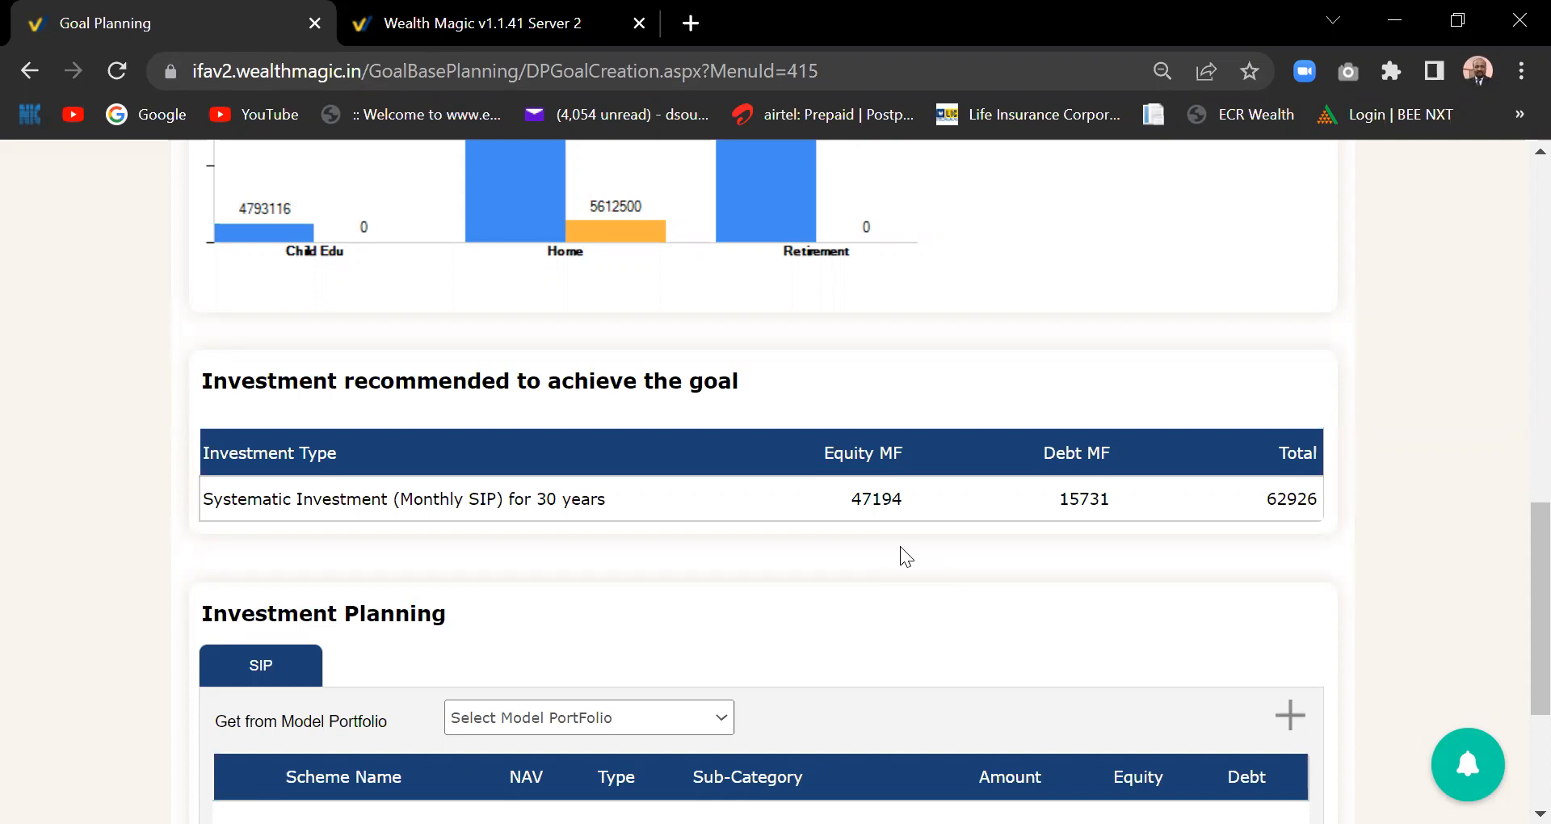
# - Apply the 75:25 model portfolio: 47200 to the equity ELSS fund, 15800 to the debt fund
pyautogui.moveTo(1539, 566); pyautogui.dragTo(1516, 628)
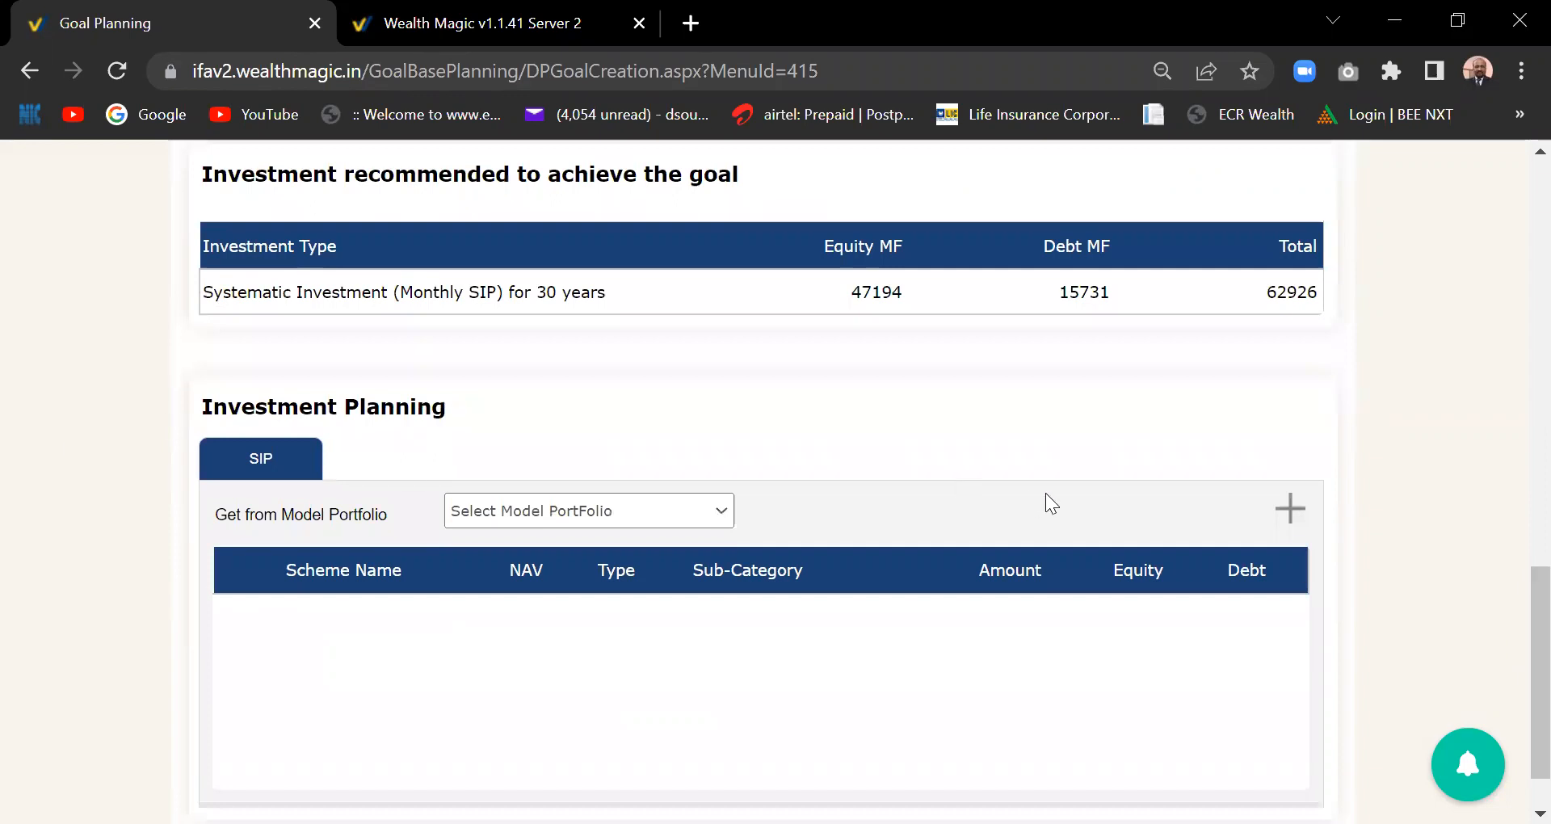
pyautogui.moveTo(1519, 676); pyautogui.dragTo(1518, 697)
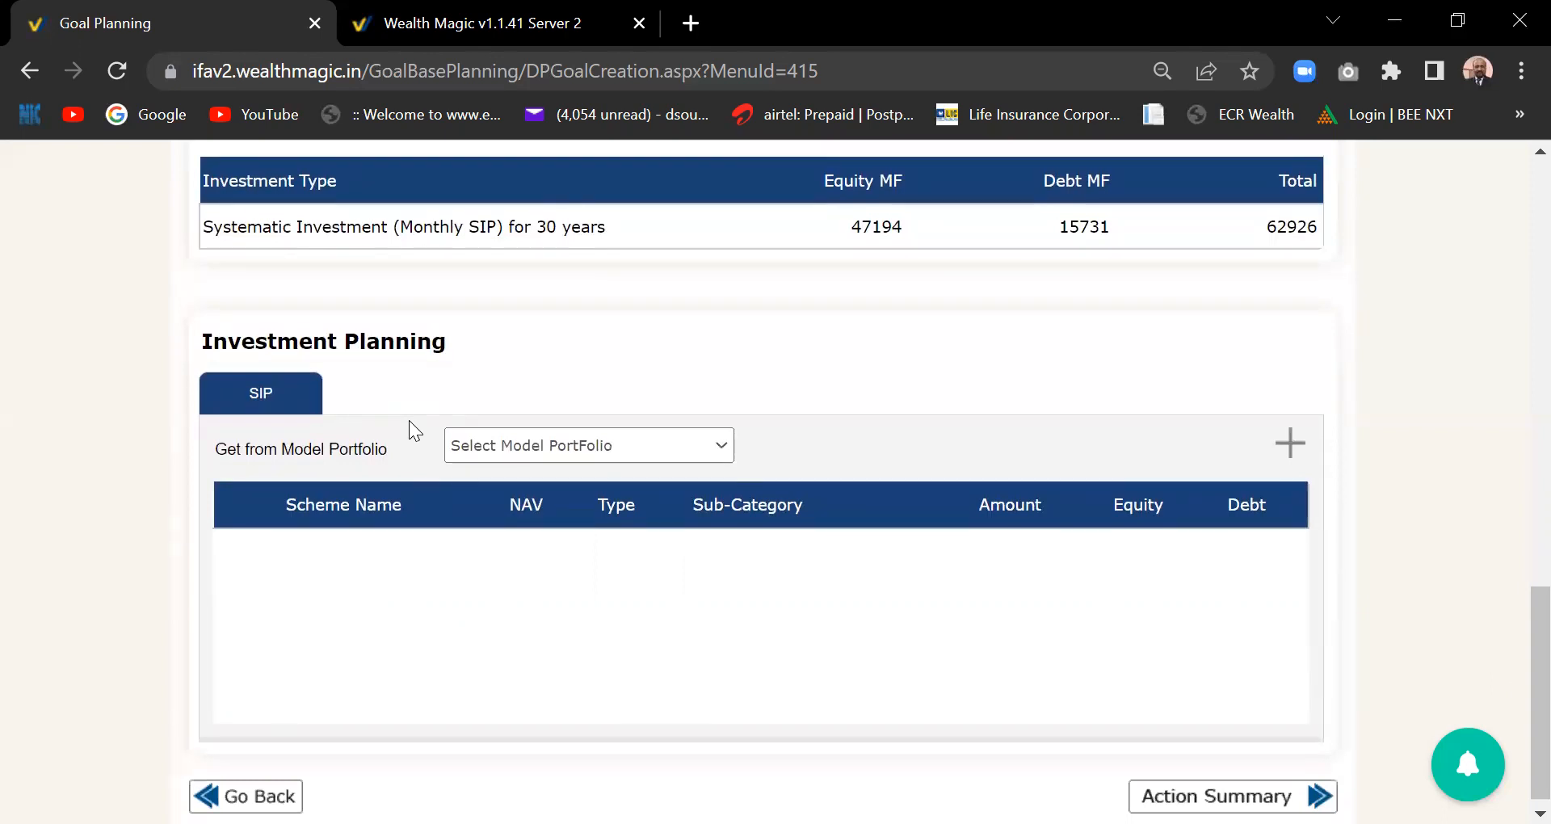
pyautogui.click(720, 451)
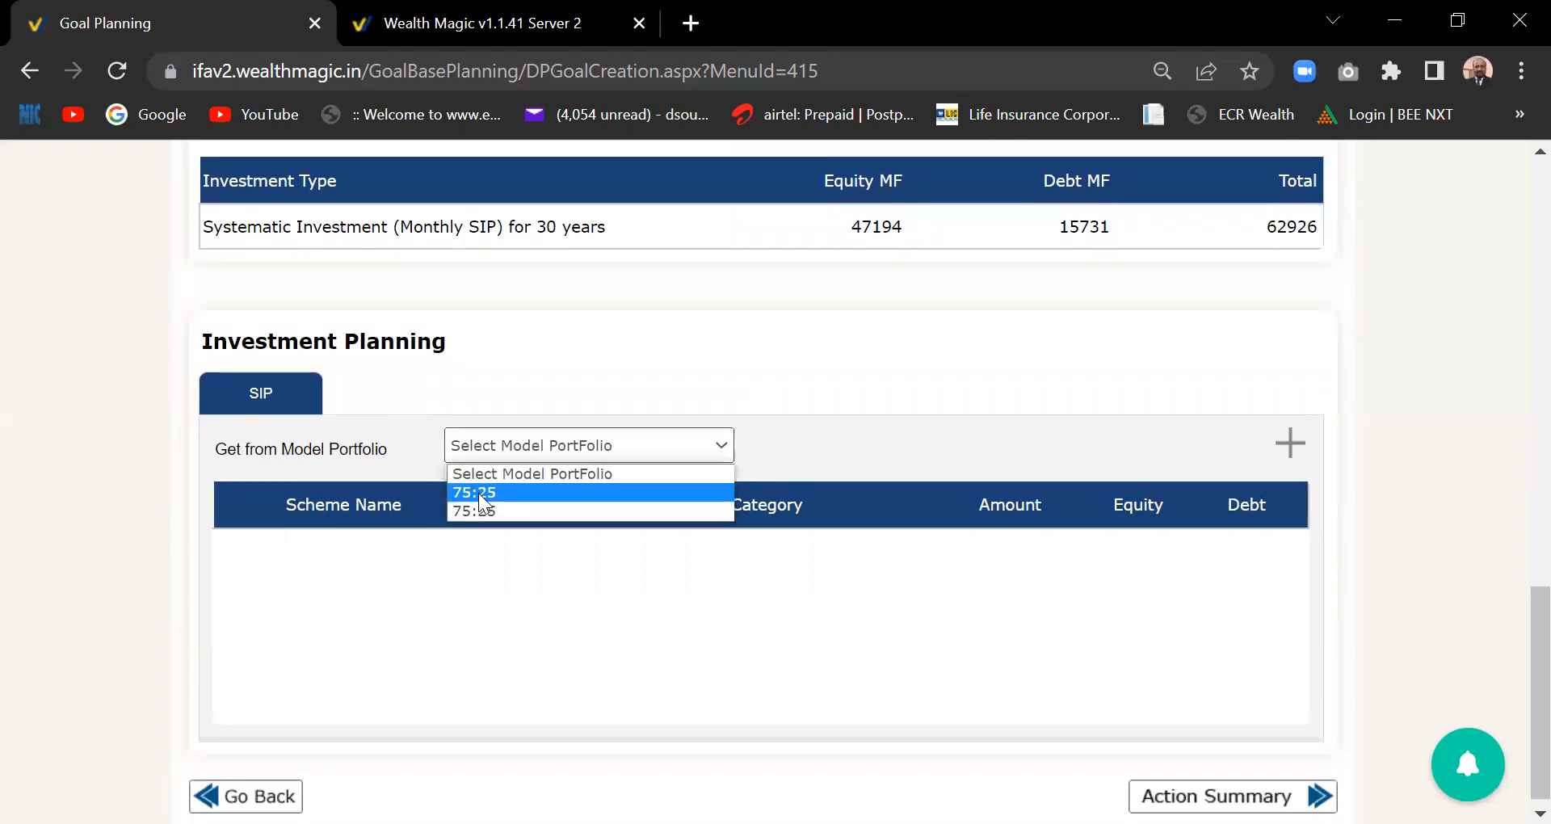
pyautogui.click(478, 493)
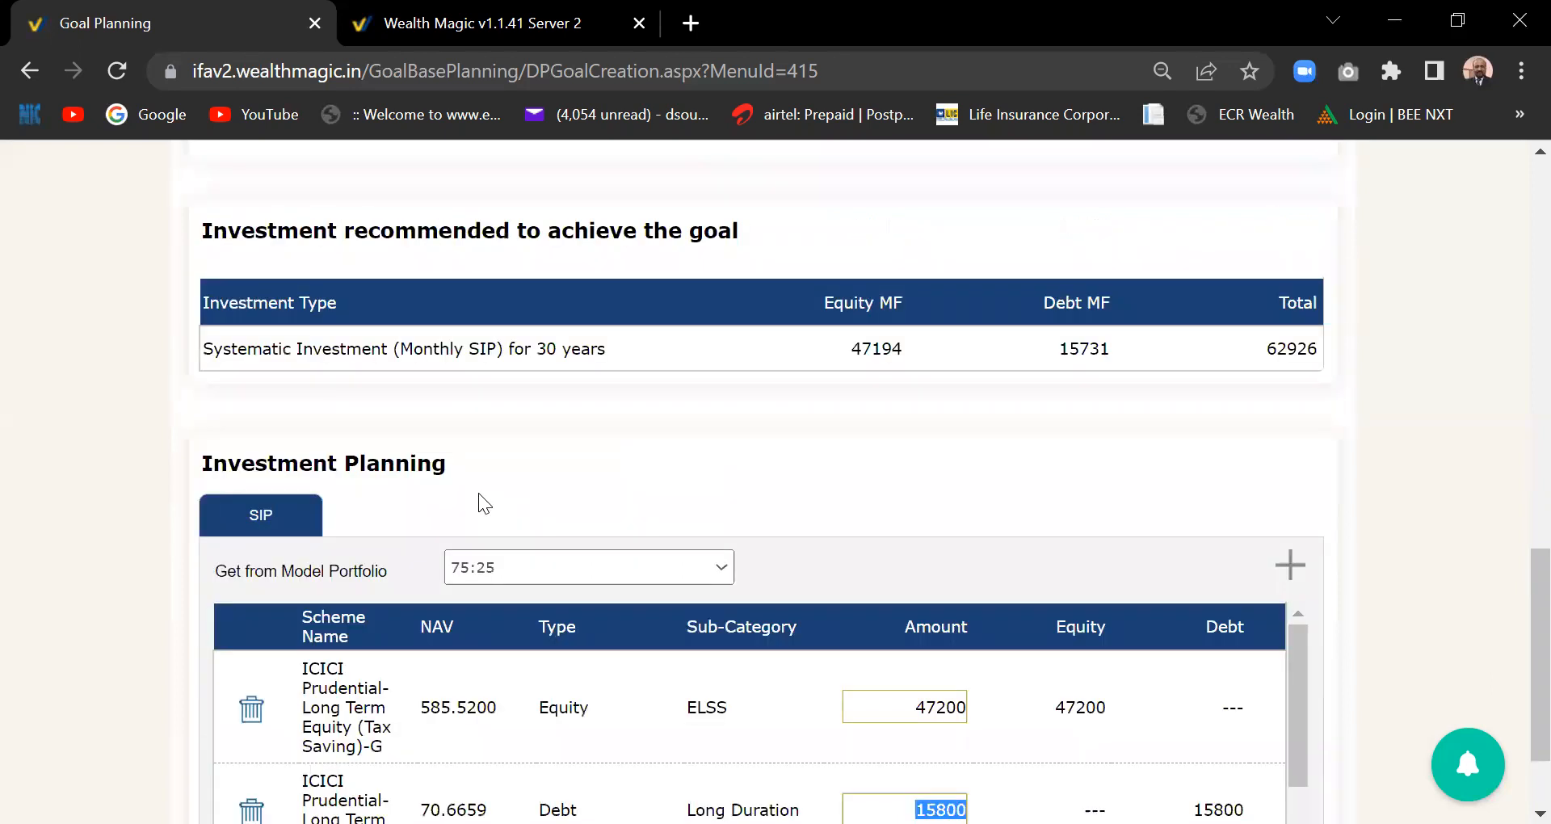
pyautogui.moveTo(1534, 617); pyautogui.dragTo(1533, 668)
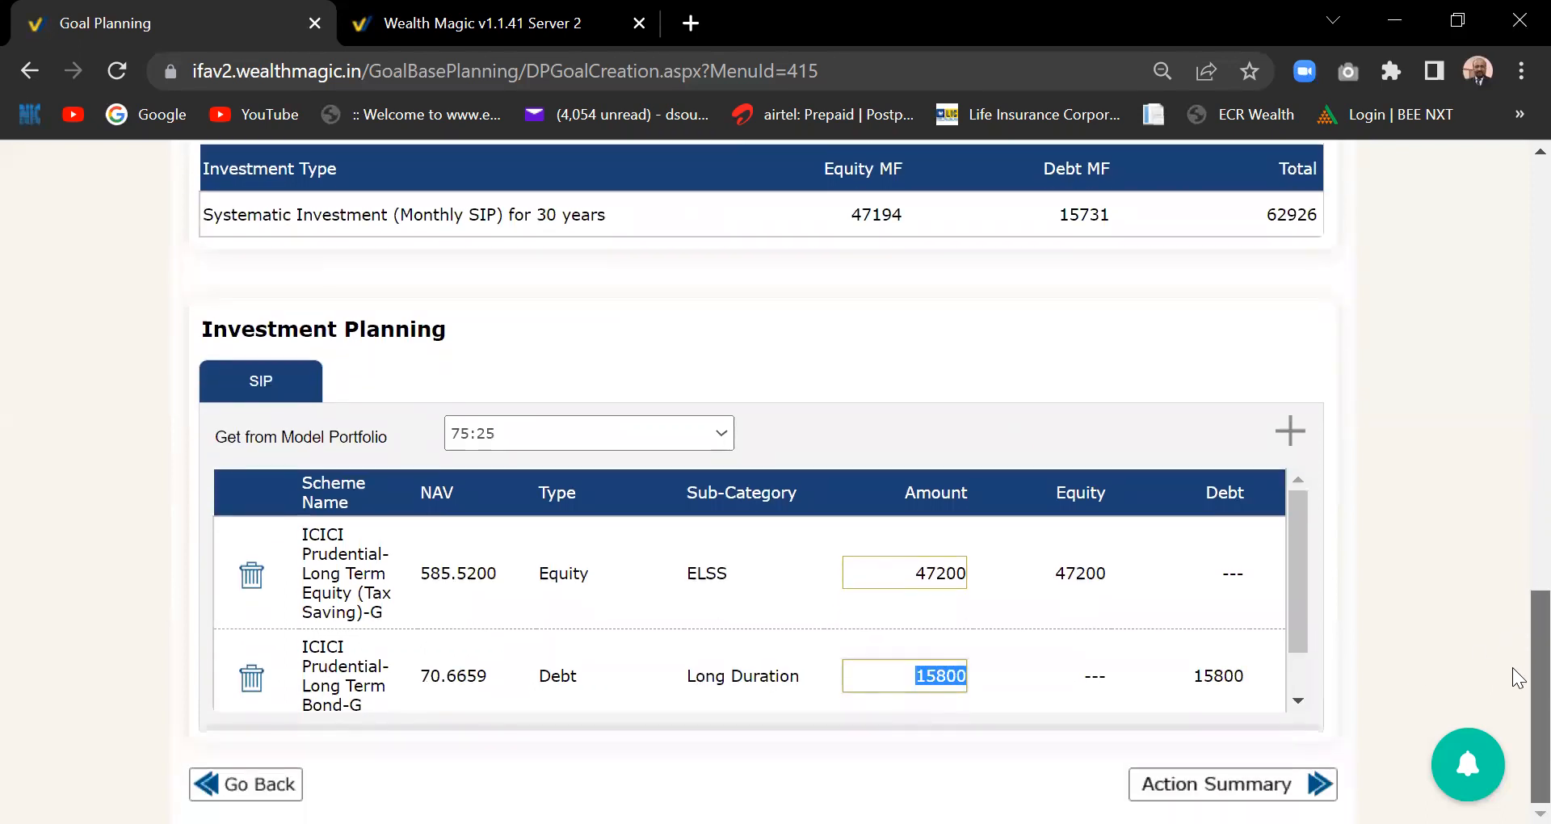
pyautogui.click(756, 599)
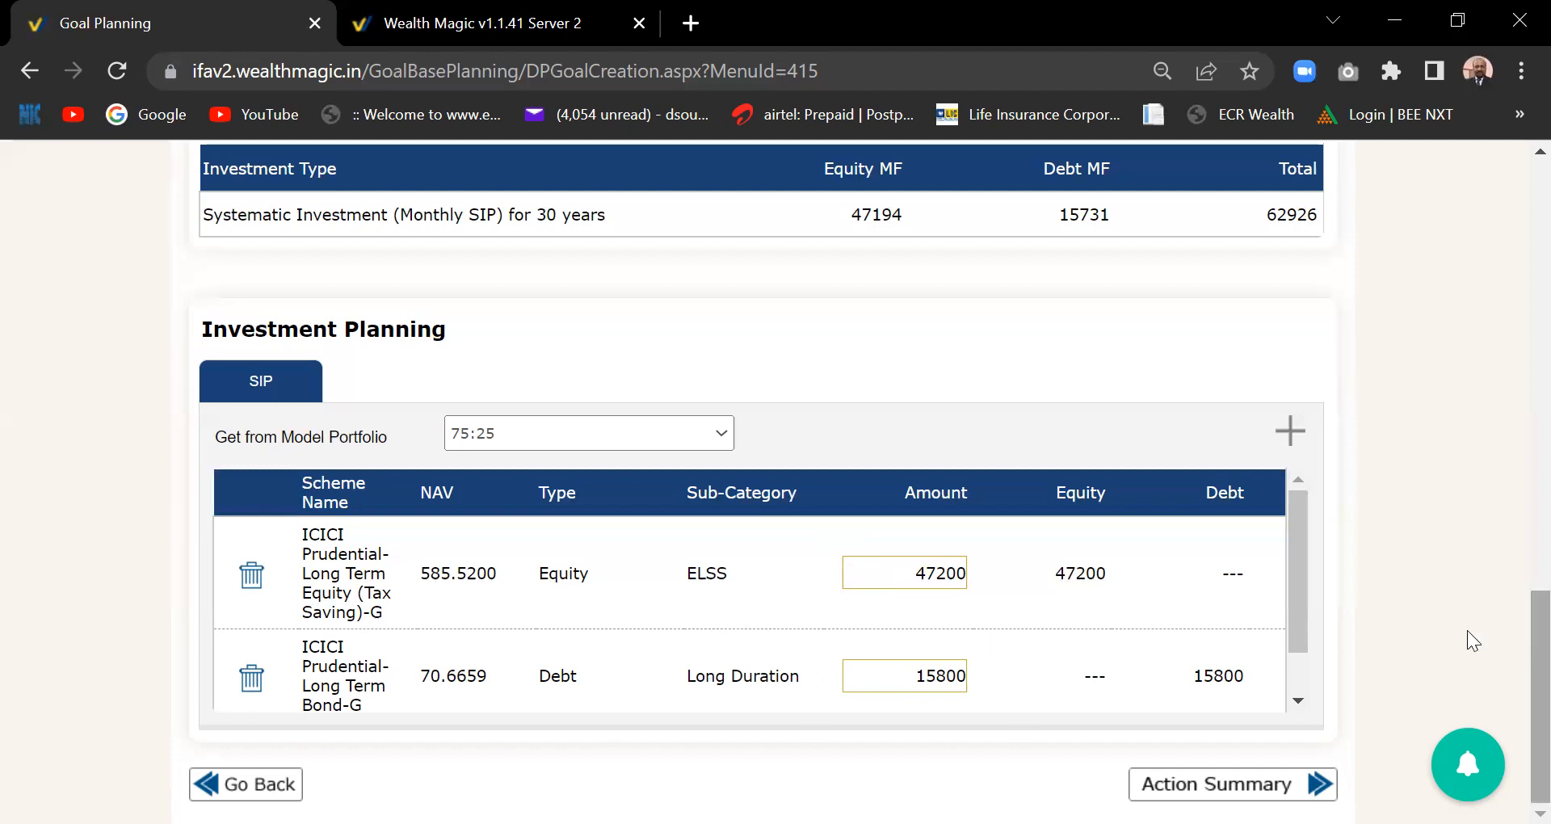
pyautogui.moveTo(1297, 575); pyautogui.dragTo(1291, 545)
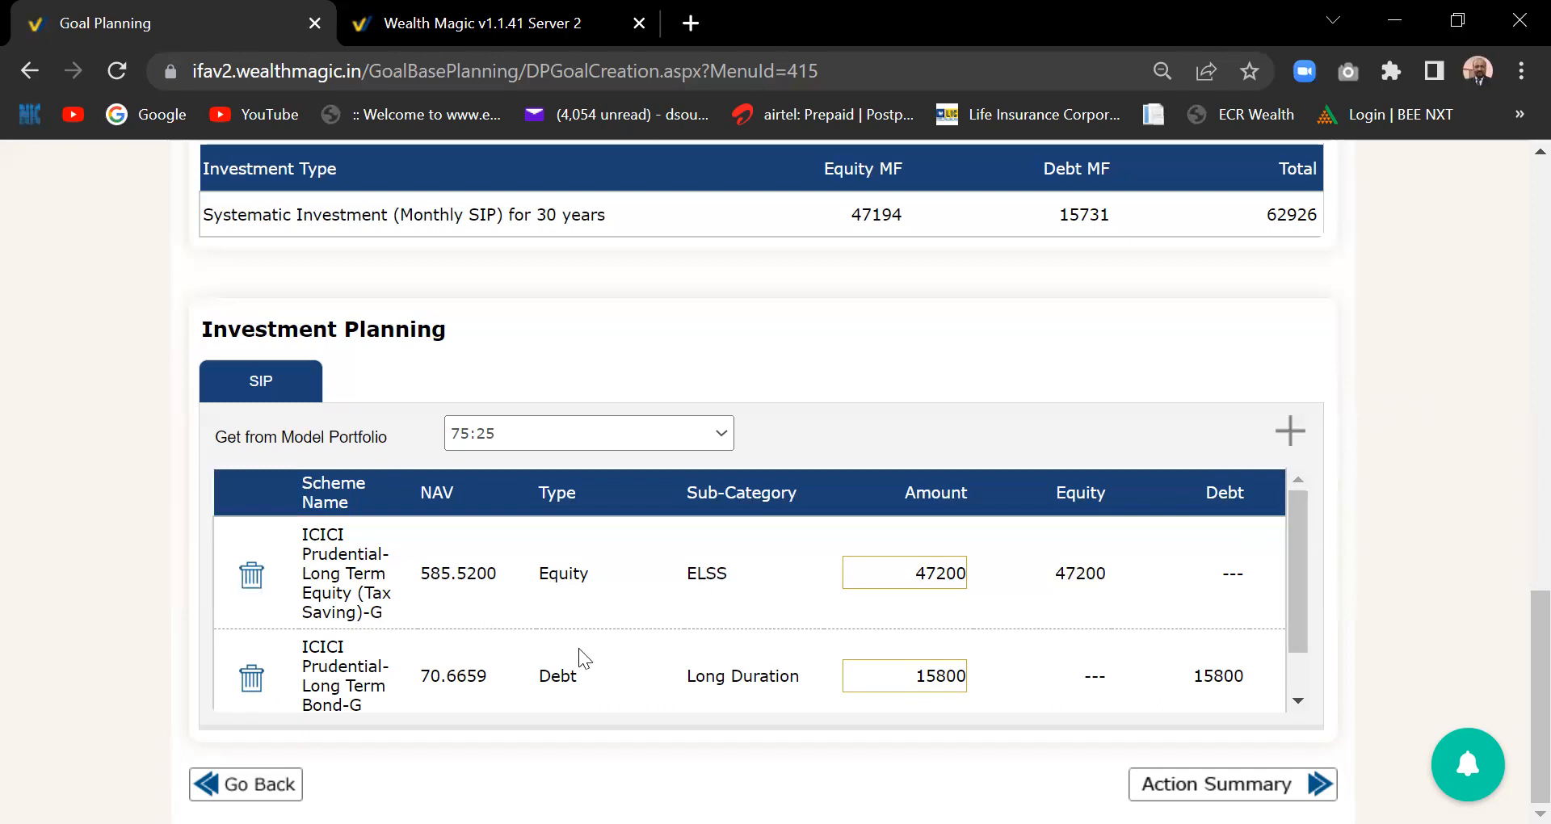
# - Start adding a fund and list the top 20 recommended funds instead of 5
pyautogui.click(1289, 433)
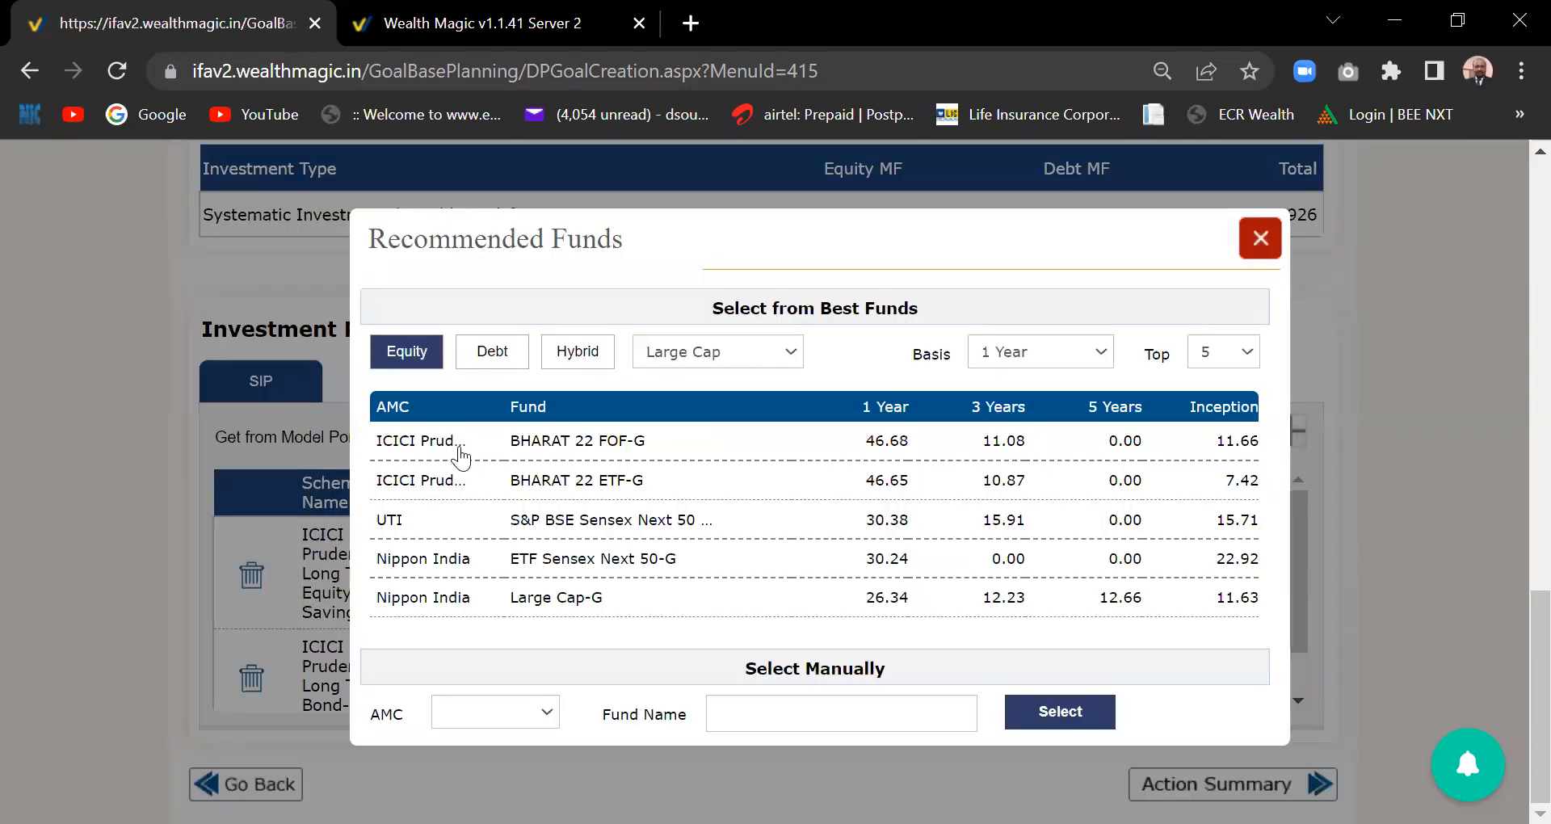
pyautogui.click(1243, 360)
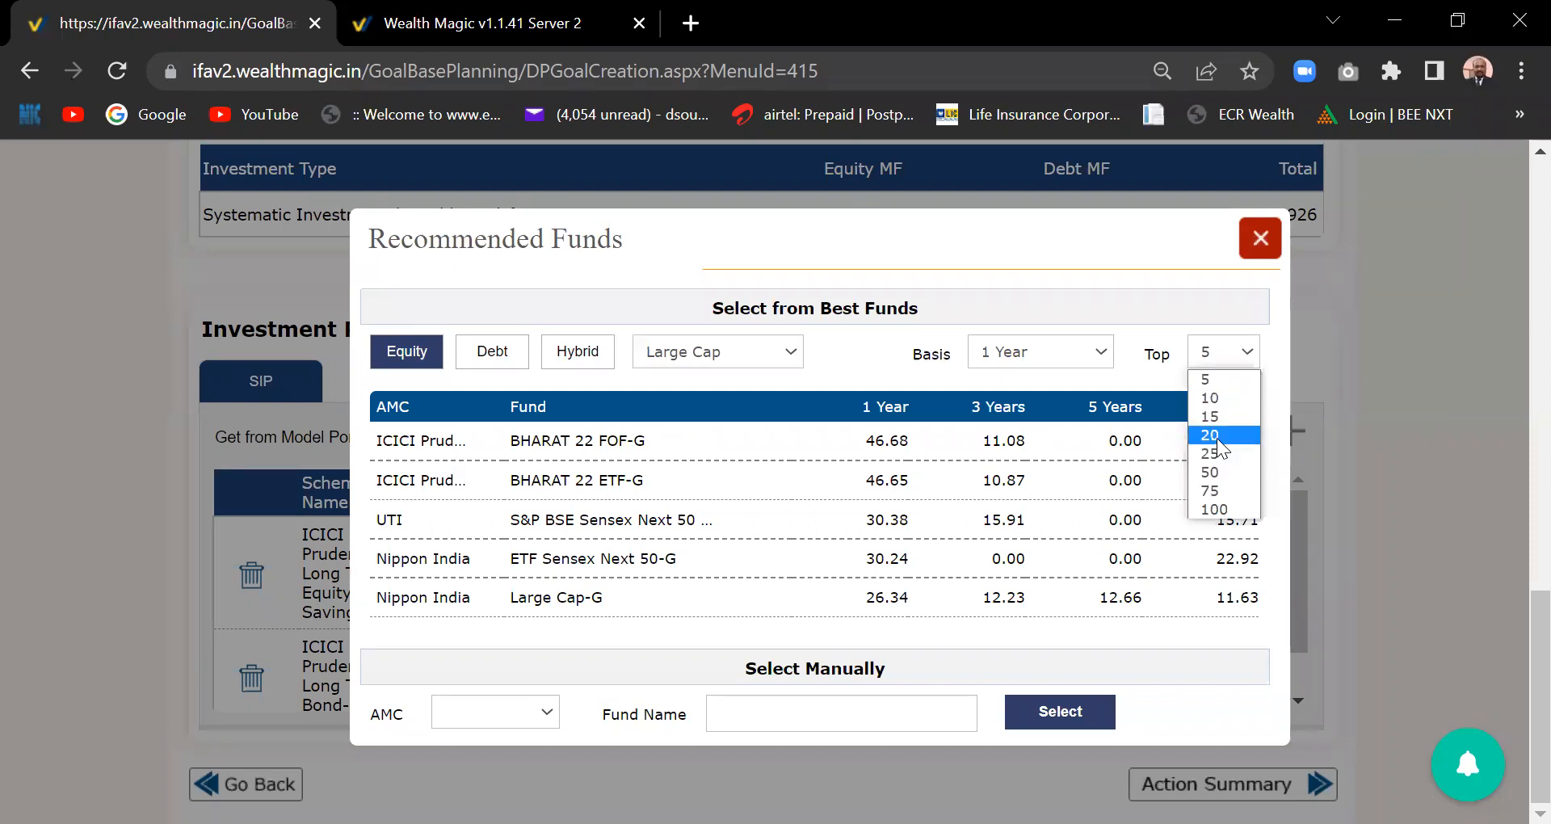
pyautogui.click(1216, 436)
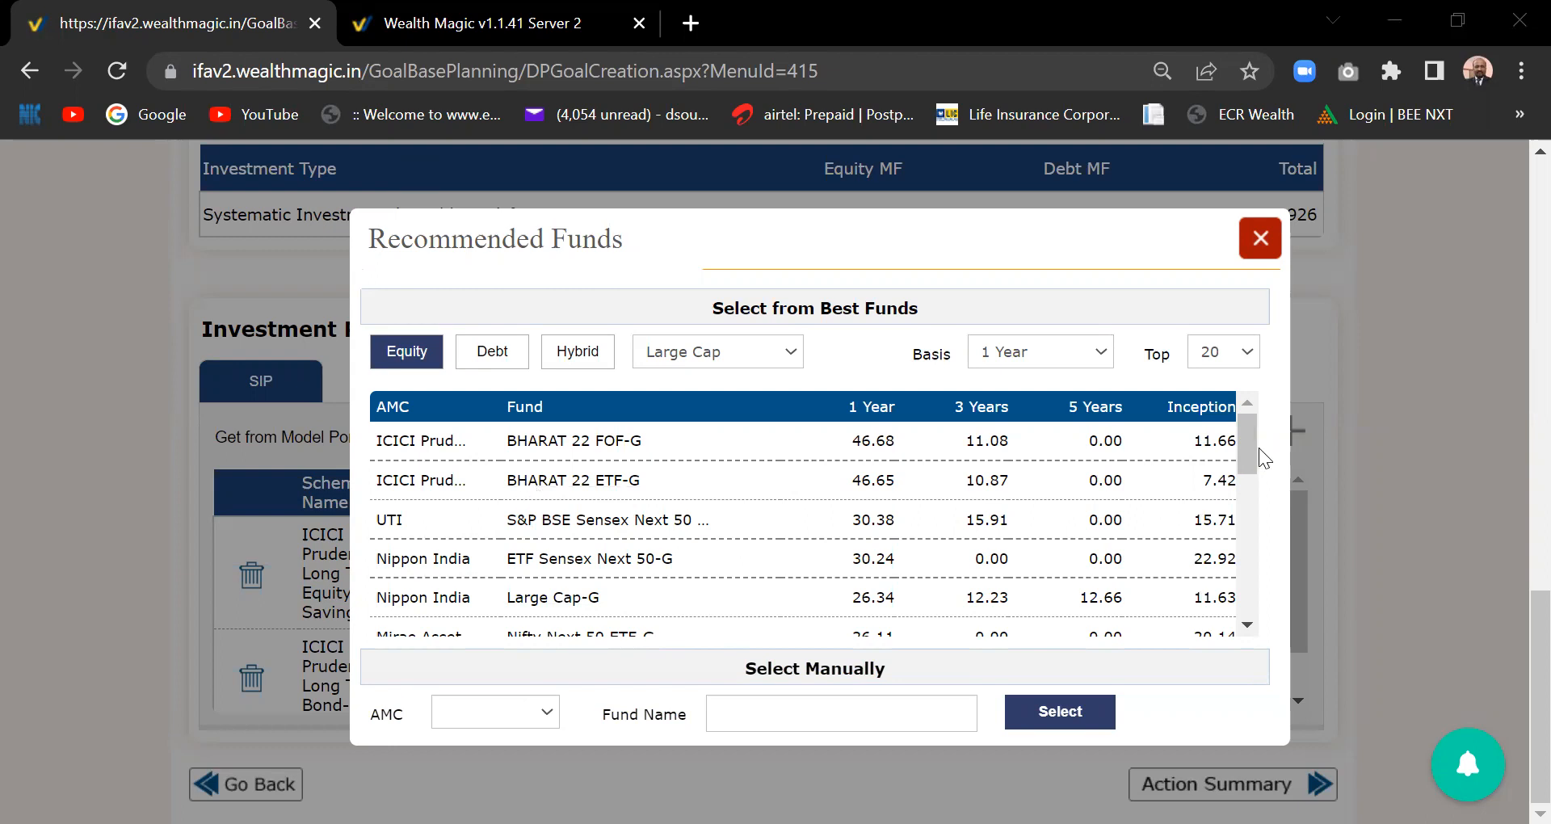
pyautogui.moveTo(1247, 453); pyautogui.dragTo(1250, 518)
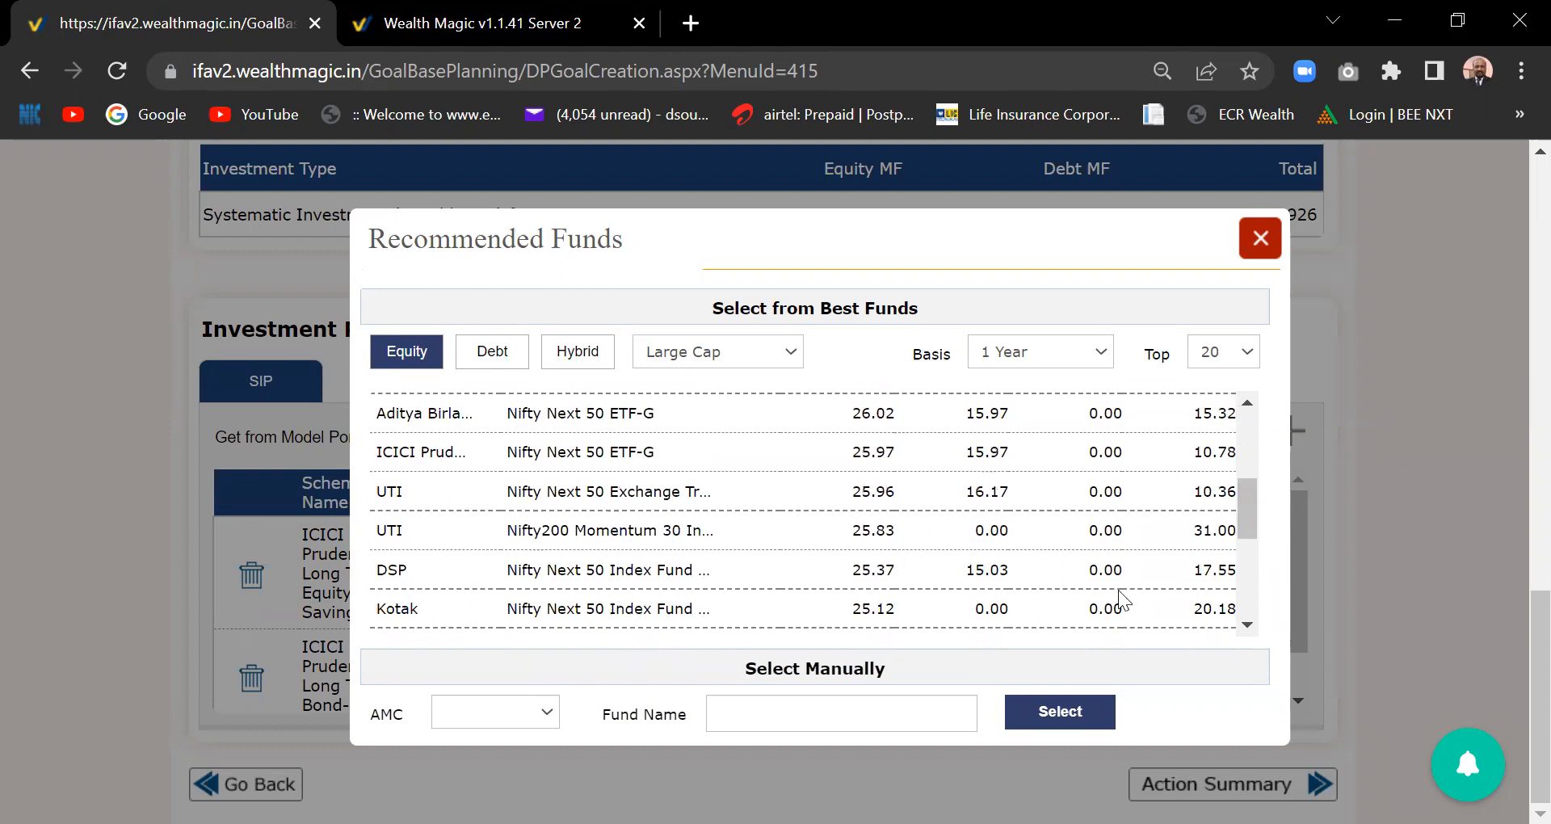
pyautogui.moveTo(1246, 497); pyautogui.dragTo(1246, 467)
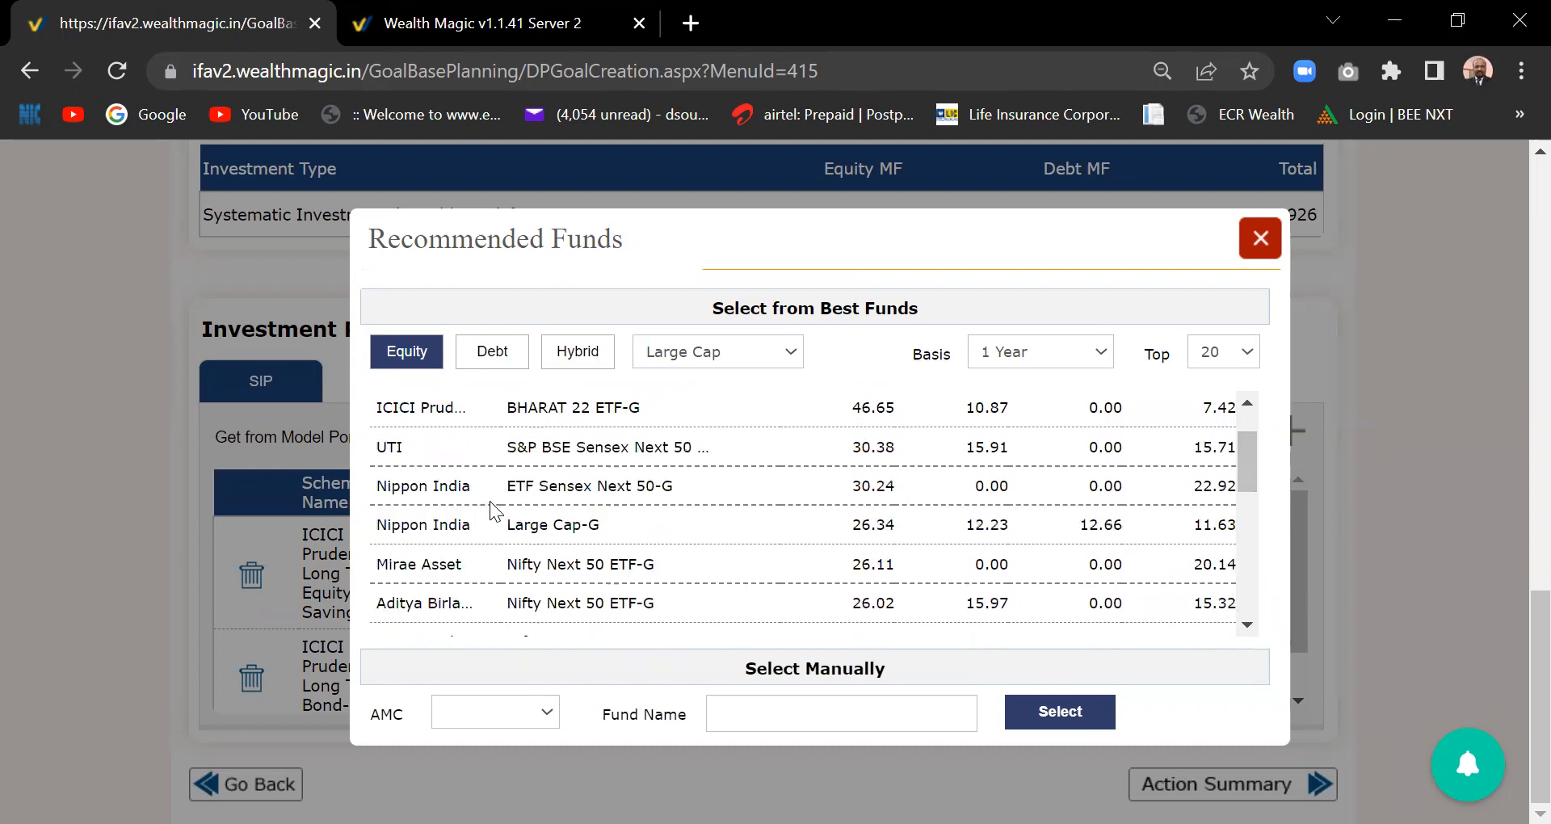
# - Under Hybrid funds, add the BOI AXA Mid & Small Cap fund to the plan
pyautogui.click(478, 354)
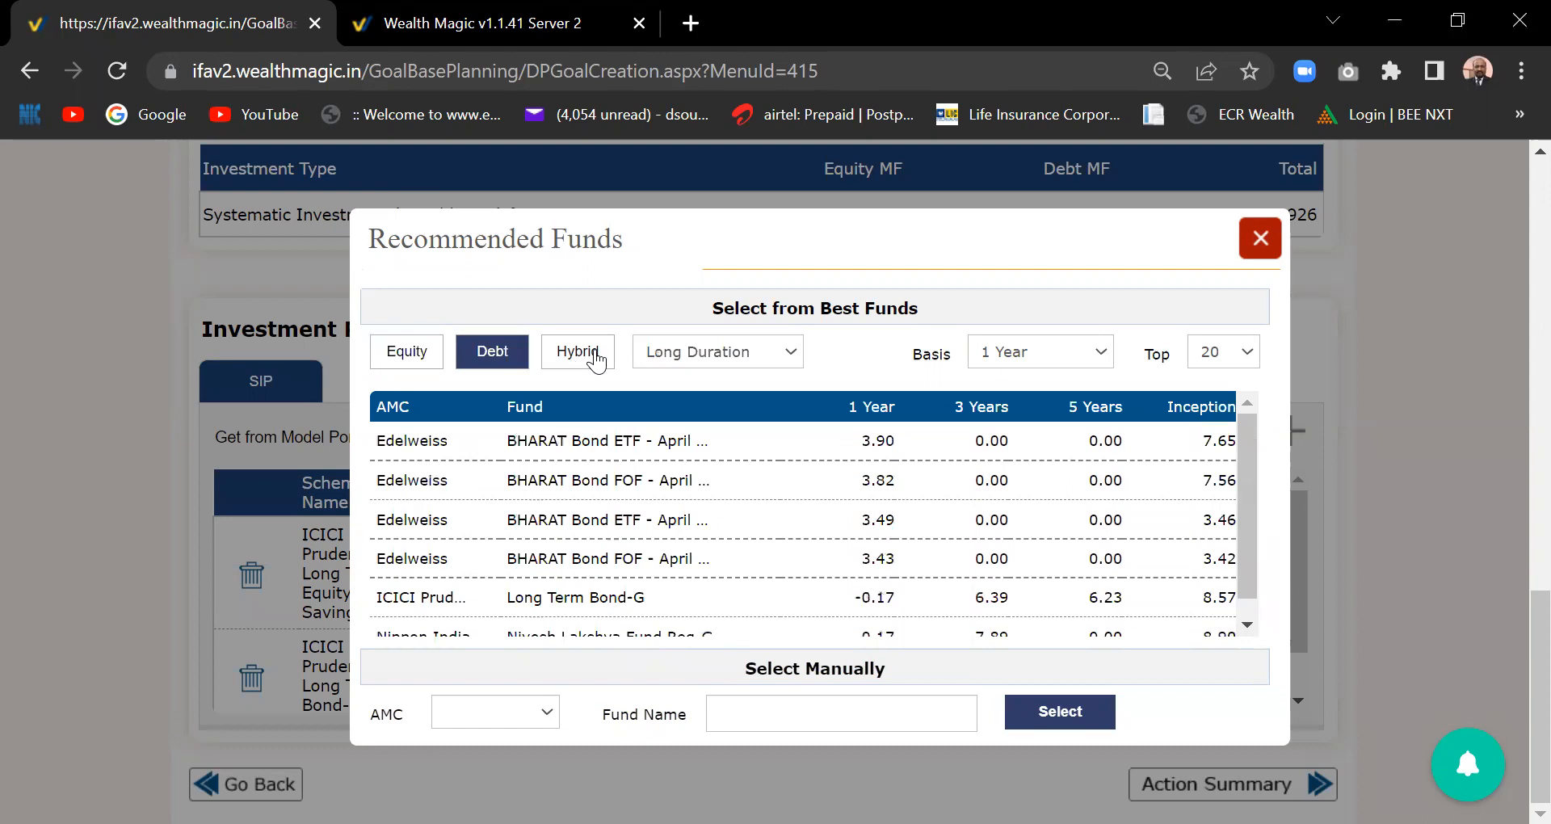
pyautogui.click(575, 355)
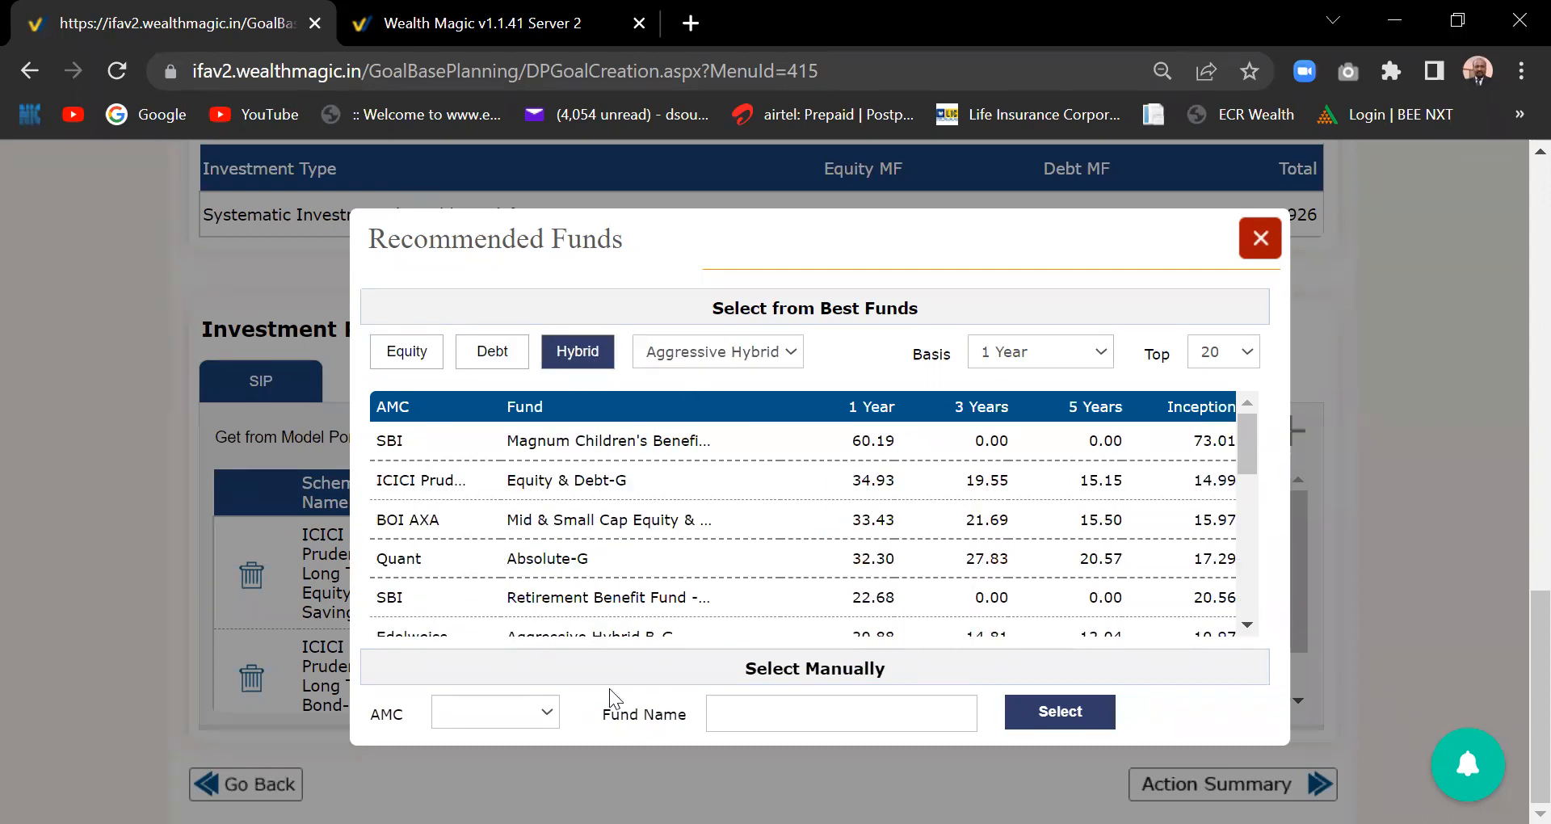
pyautogui.click(606, 521)
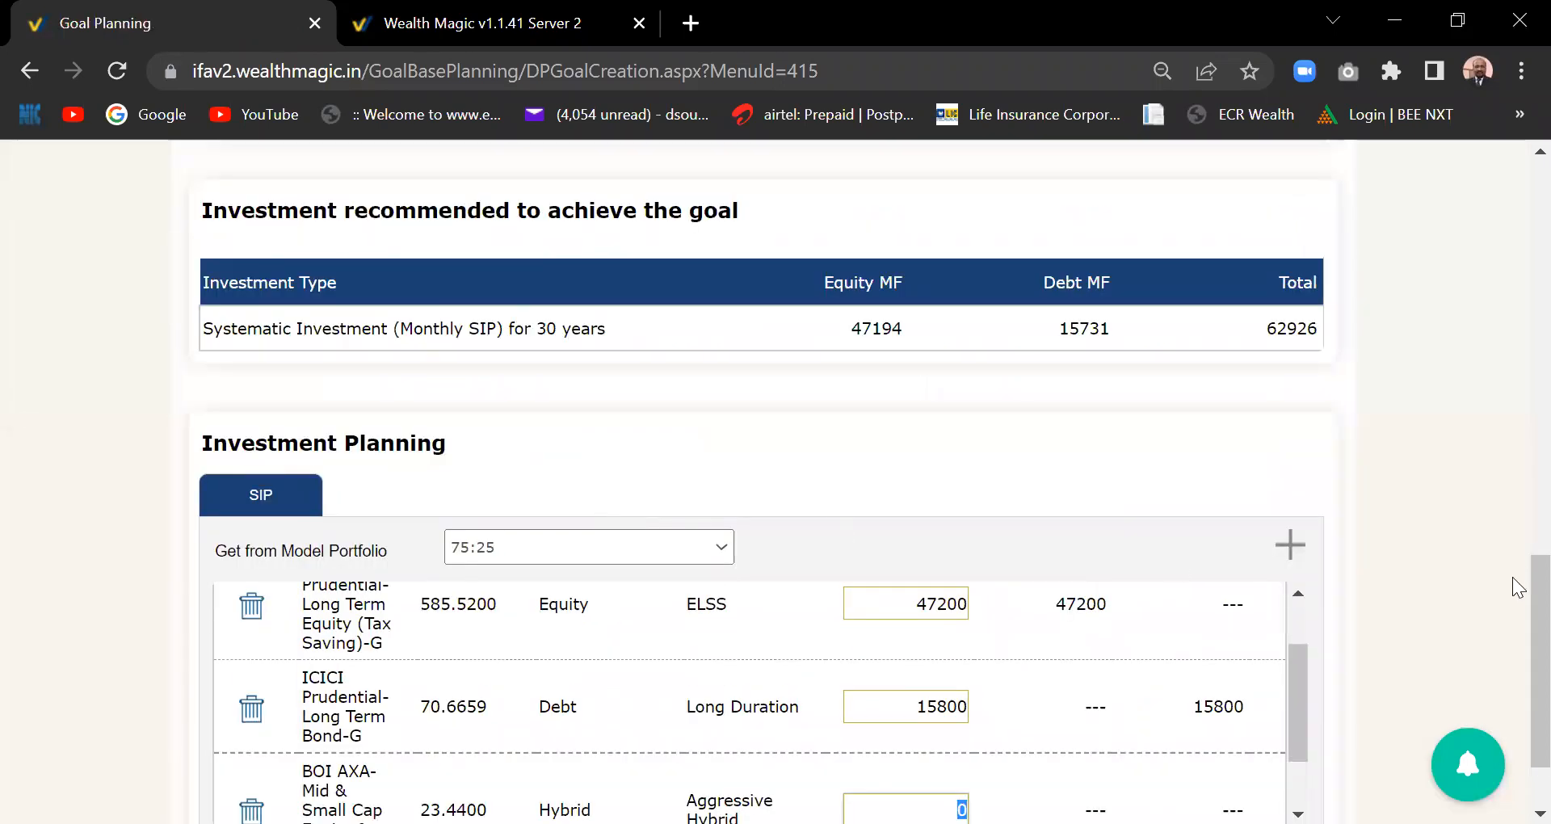
# - Reduce the ICICI Prudential tax-saving equity SIP amount from 47200 to 37200
pyautogui.scroll(-2, 1519, 614)
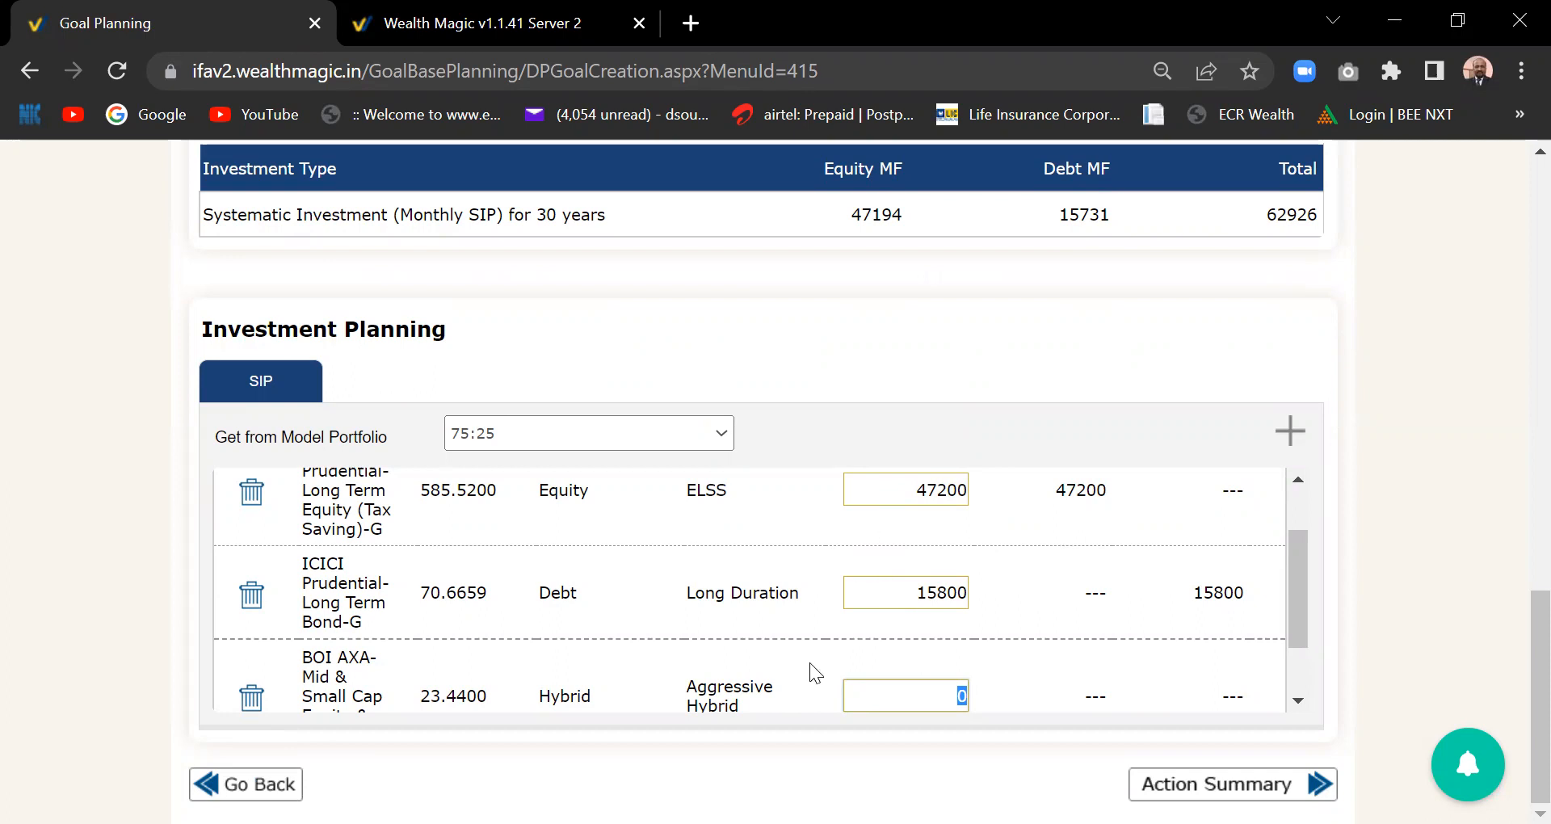
pyautogui.moveTo(1304, 576)
pyautogui.mouseDown()
pyautogui.moveTo(1304, 588)
pyautogui.moveTo(1302, 567)
pyautogui.mouseUp()
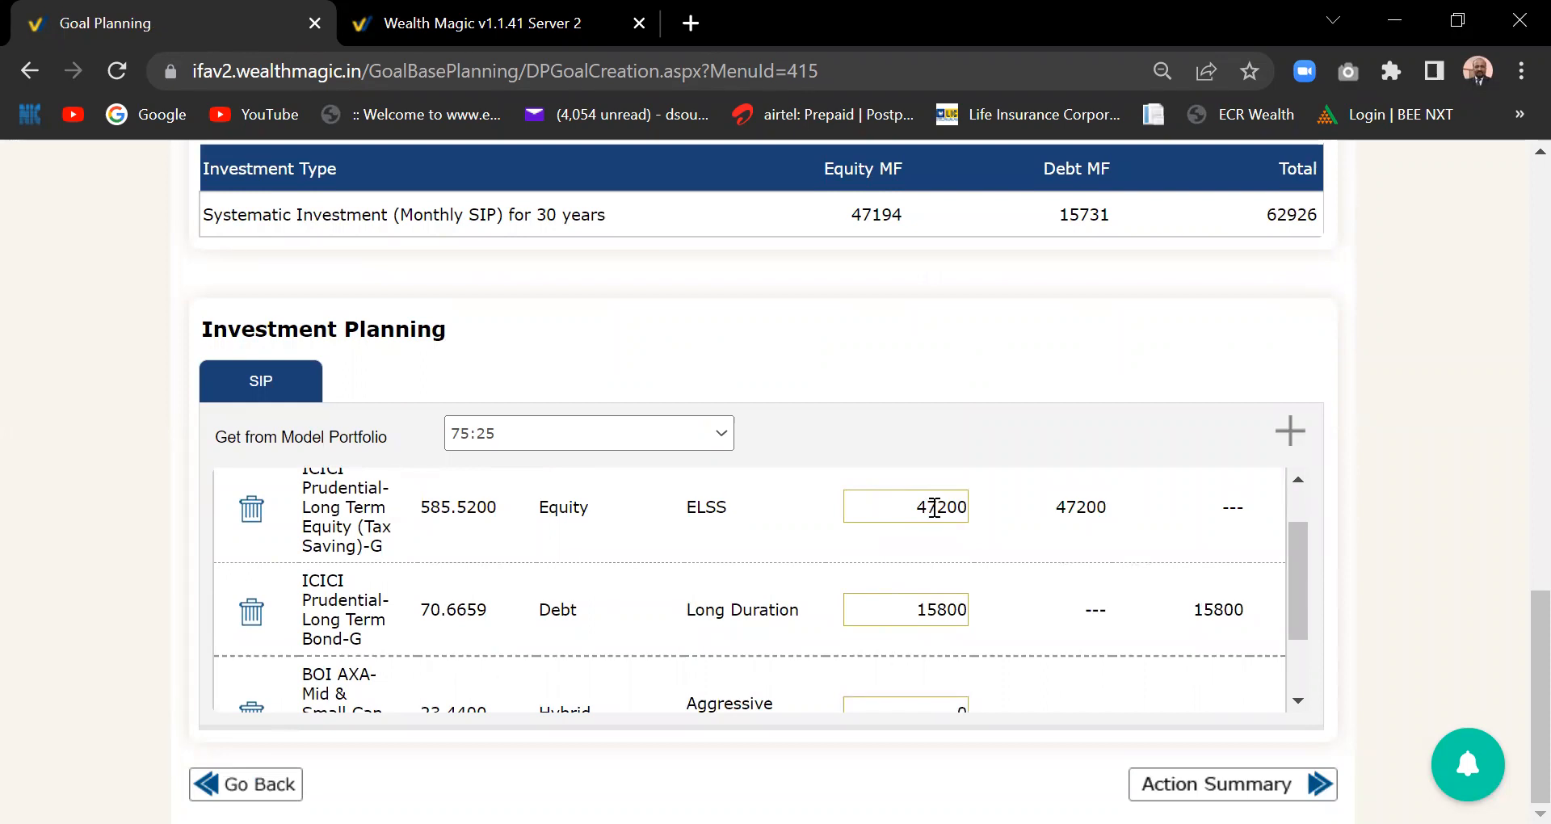
pyautogui.doubleClick(927, 506)
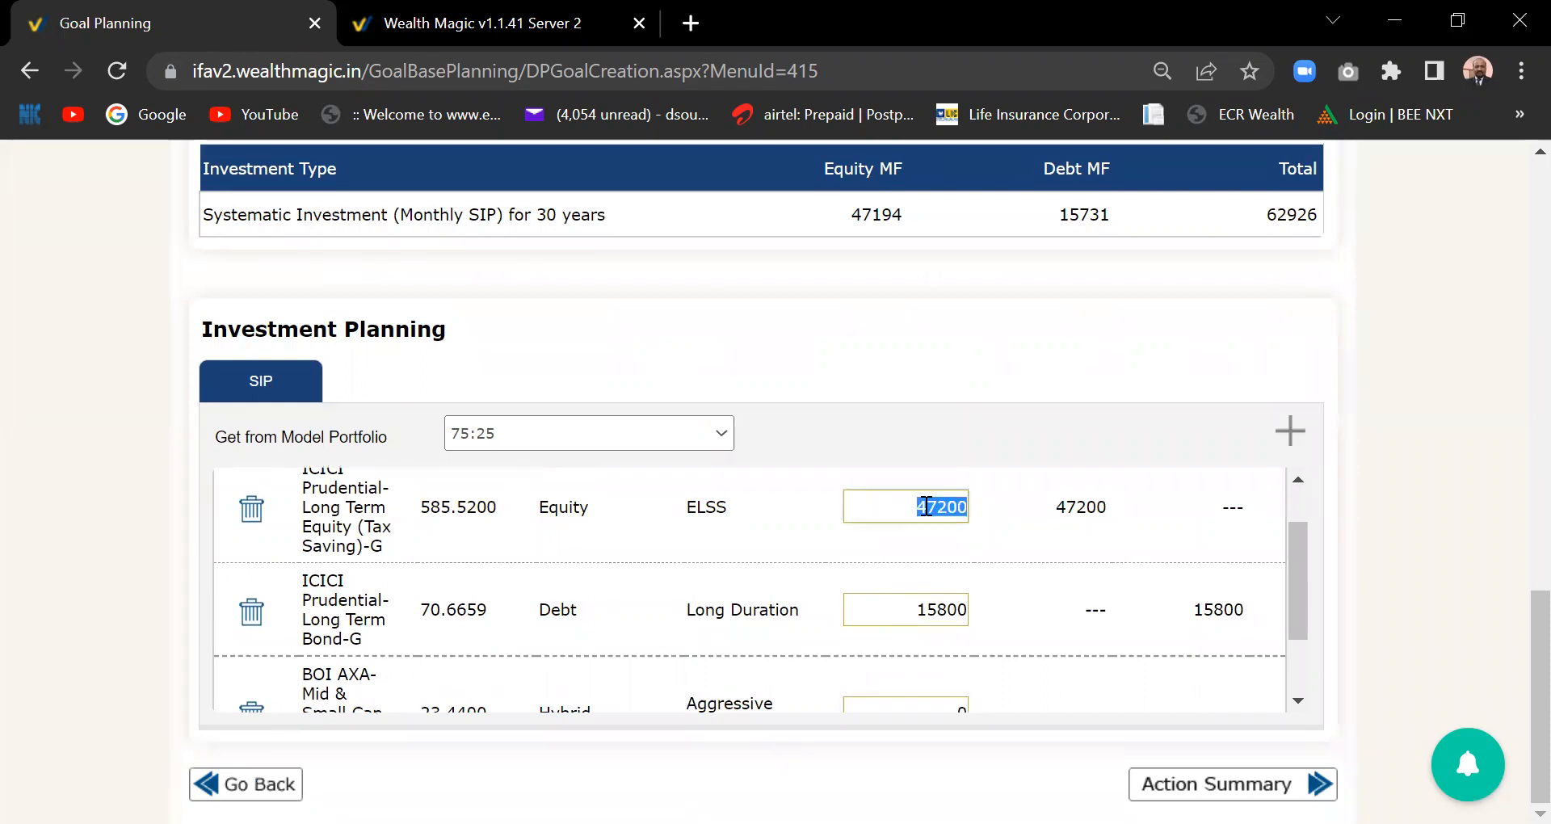
pyautogui.click(926, 507)
pyautogui.press('BackSpace')
pyautogui.write('3')
pyautogui.click(953, 710)
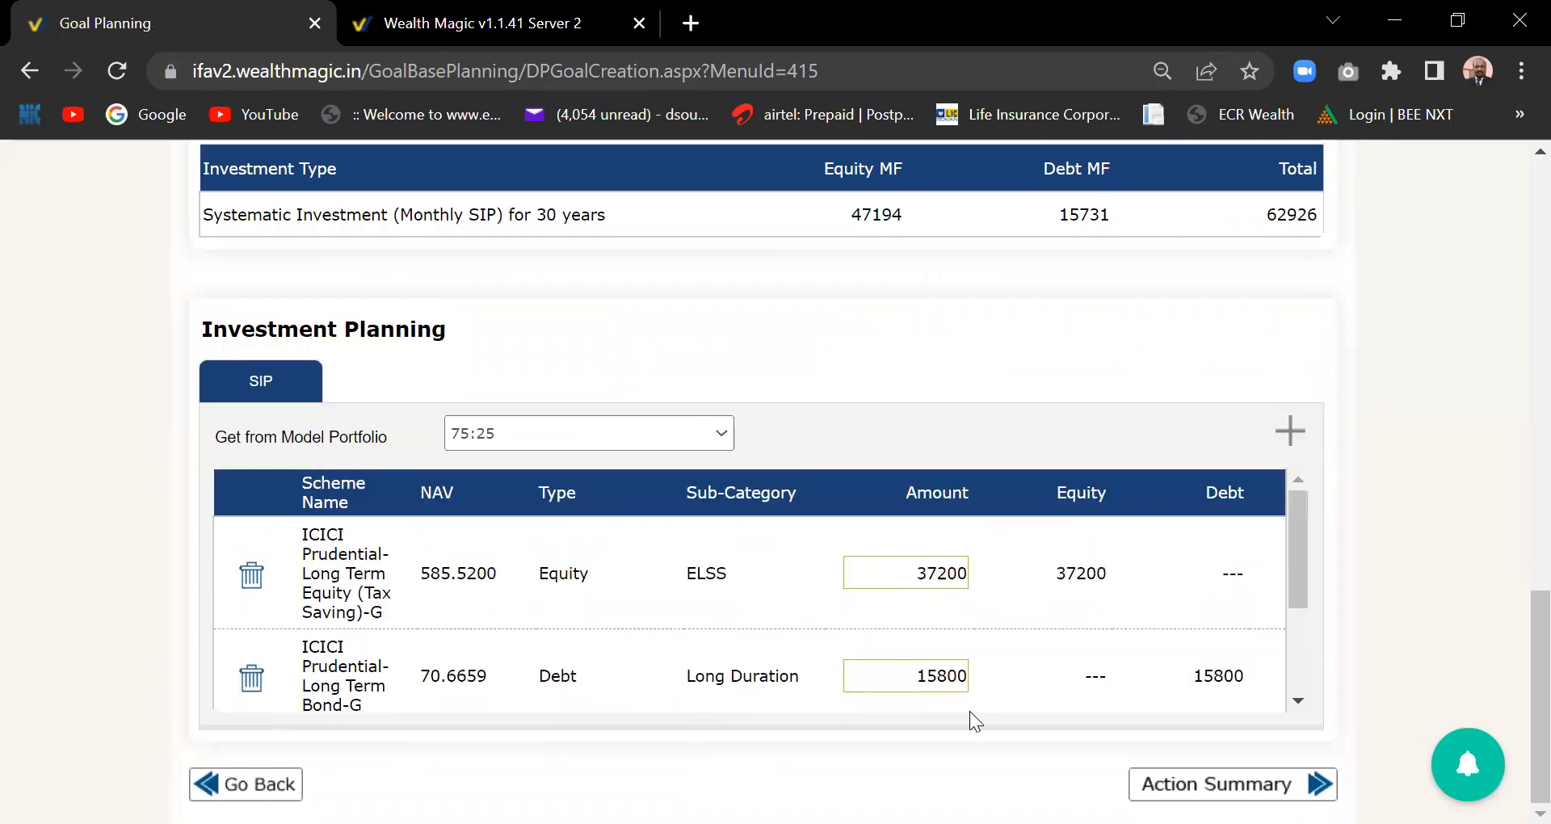
# - Enter a 10000 SIP amount for the BOI AXA Mid & Small Cap hybrid fund, bringing the total to 63000
pyautogui.moveTo(1296, 531); pyautogui.dragTo(1304, 596)
pyautogui.doubleClick(963, 645)
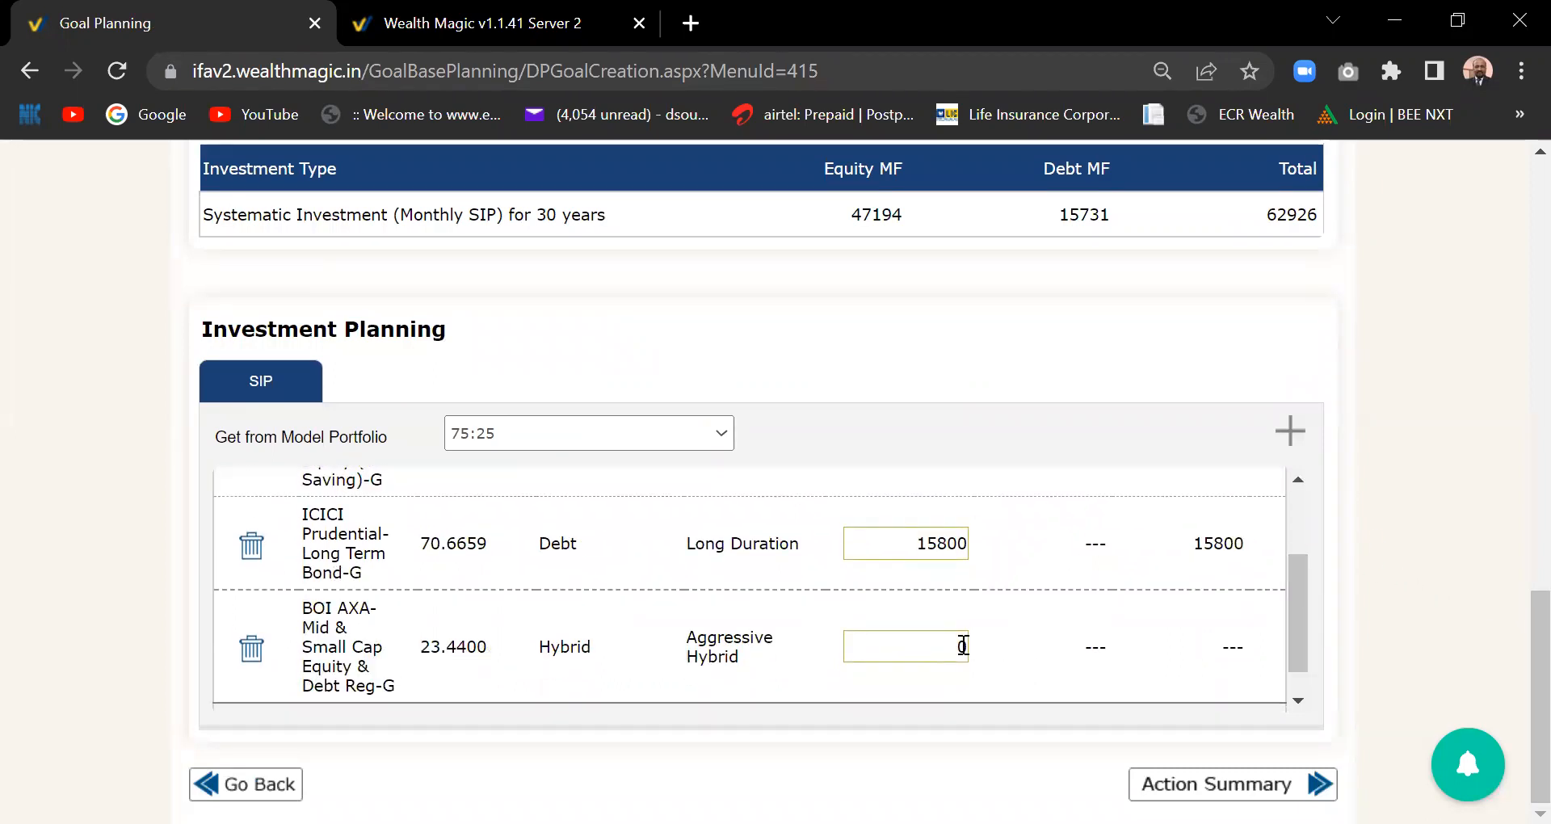
pyautogui.write('10000')
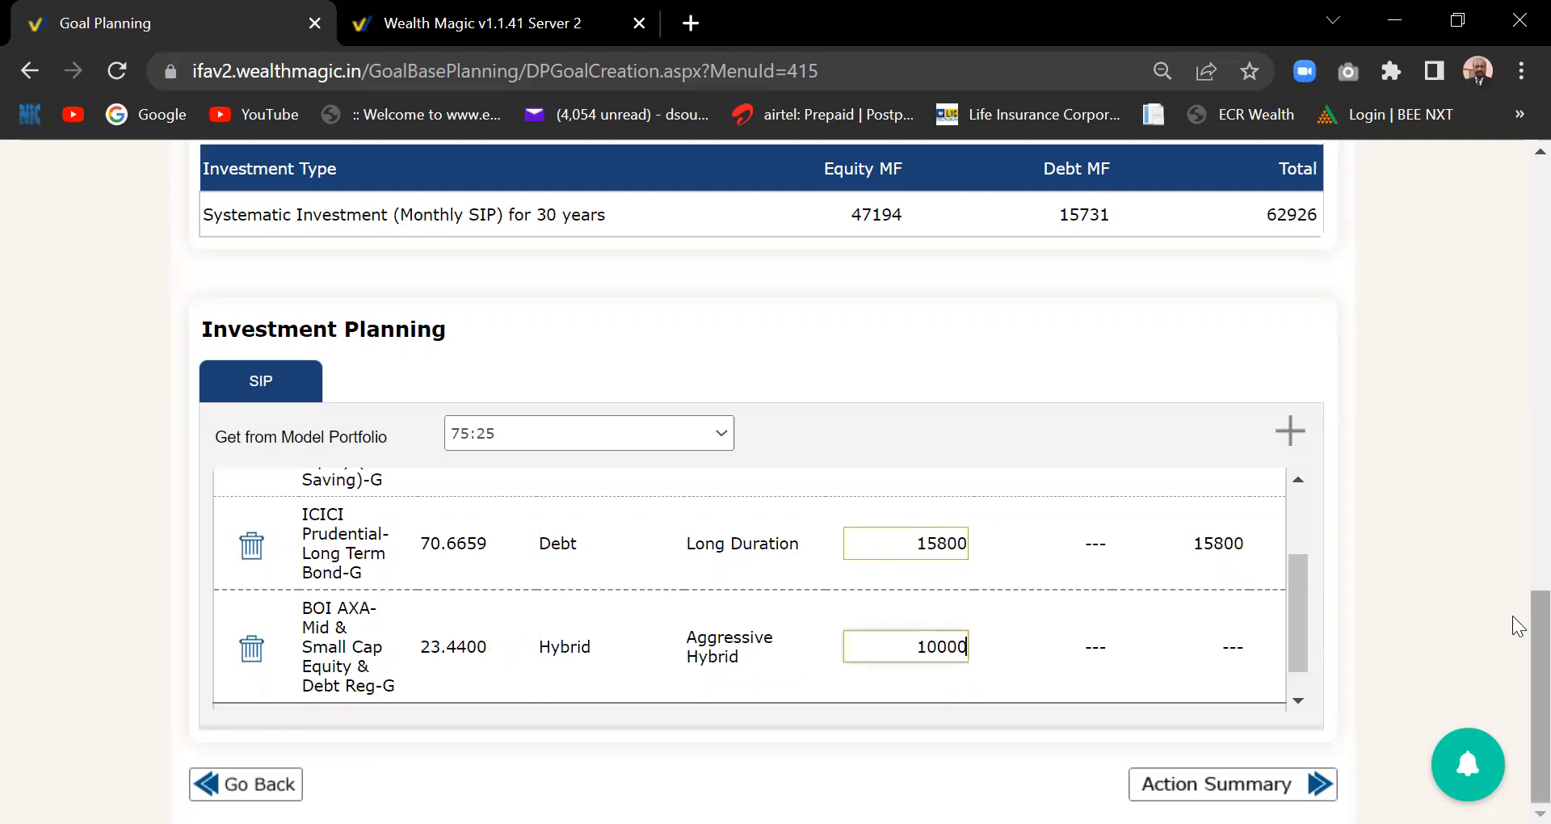
pyautogui.moveTo(1290, 624); pyautogui.dragTo(1300, 672)
pyautogui.click(1018, 692)
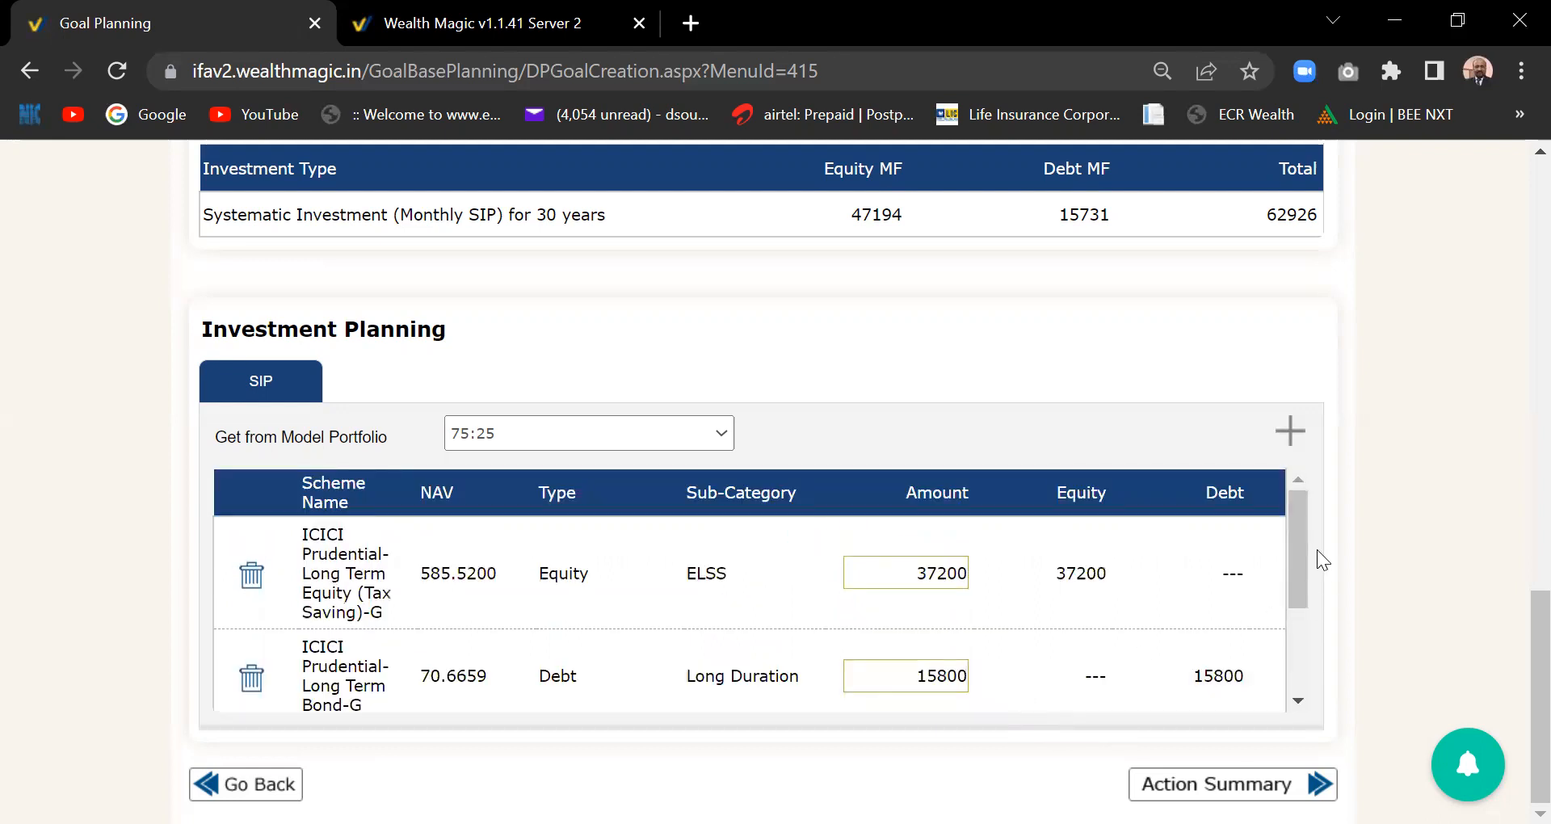
pyautogui.moveTo(1302, 541); pyautogui.dragTo(1298, 633)
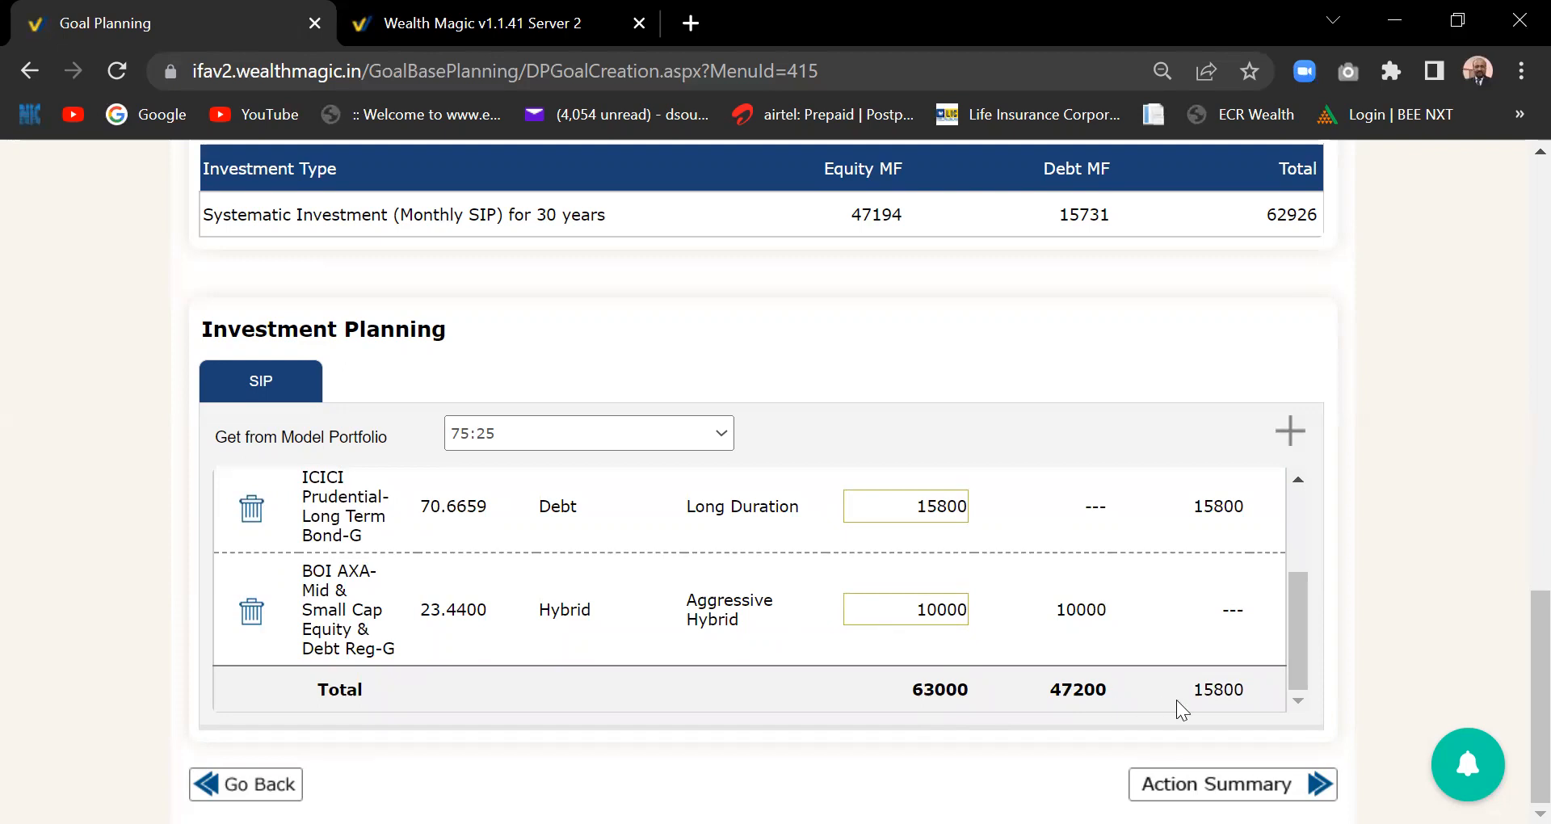
pyautogui.moveTo(1305, 645)
pyautogui.mouseDown()
pyautogui.moveTo(1314, 562)
pyautogui.moveTo(1325, 646)
pyautogui.moveTo(1314, 623)
pyautogui.mouseUp()
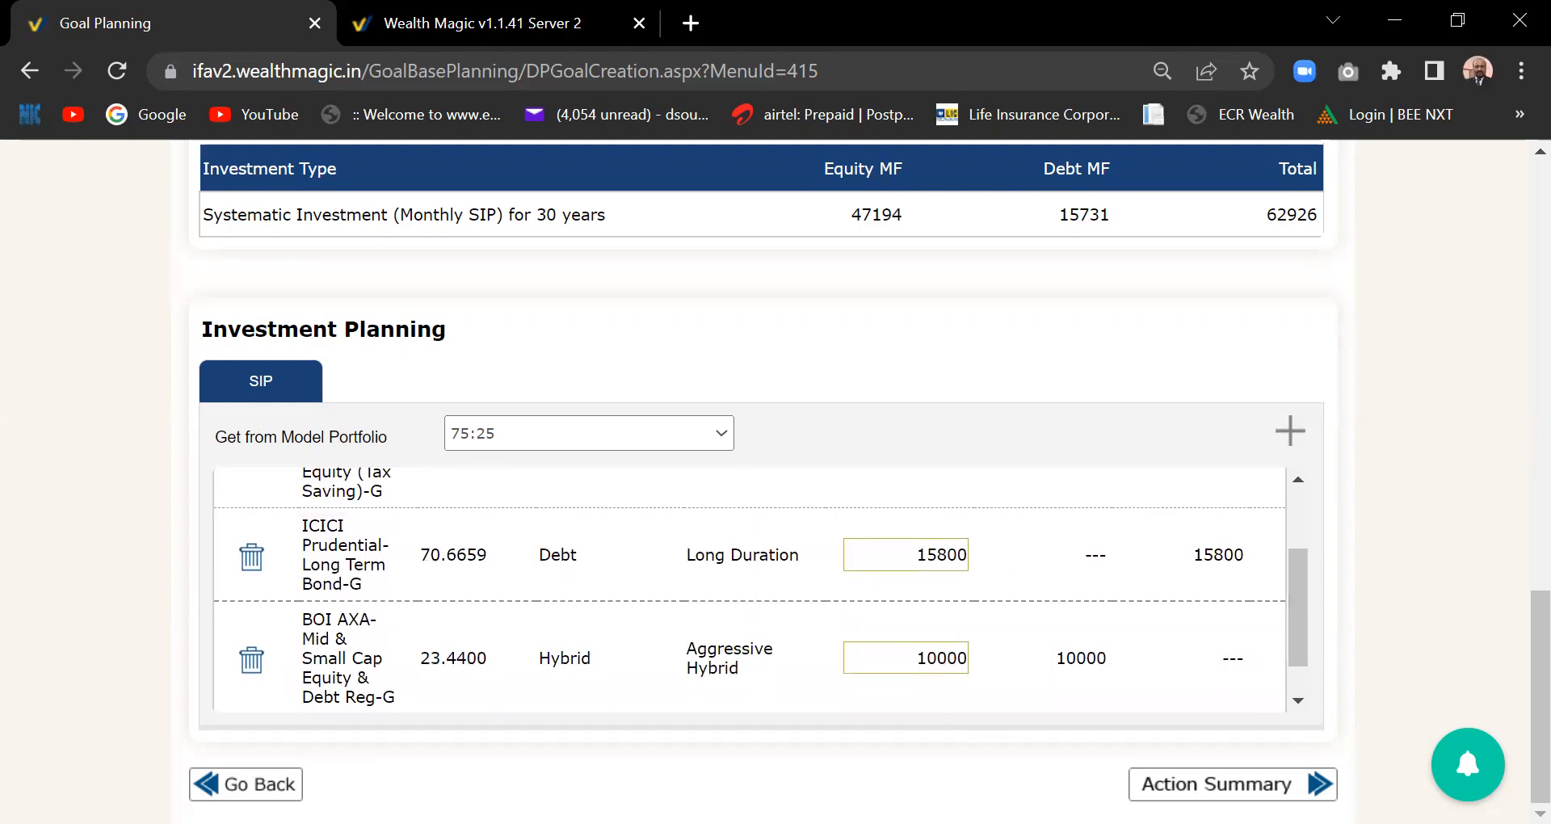
# - Review the plan's Action Summary tables, then save it as plan 234
pyautogui.click(1232, 785)
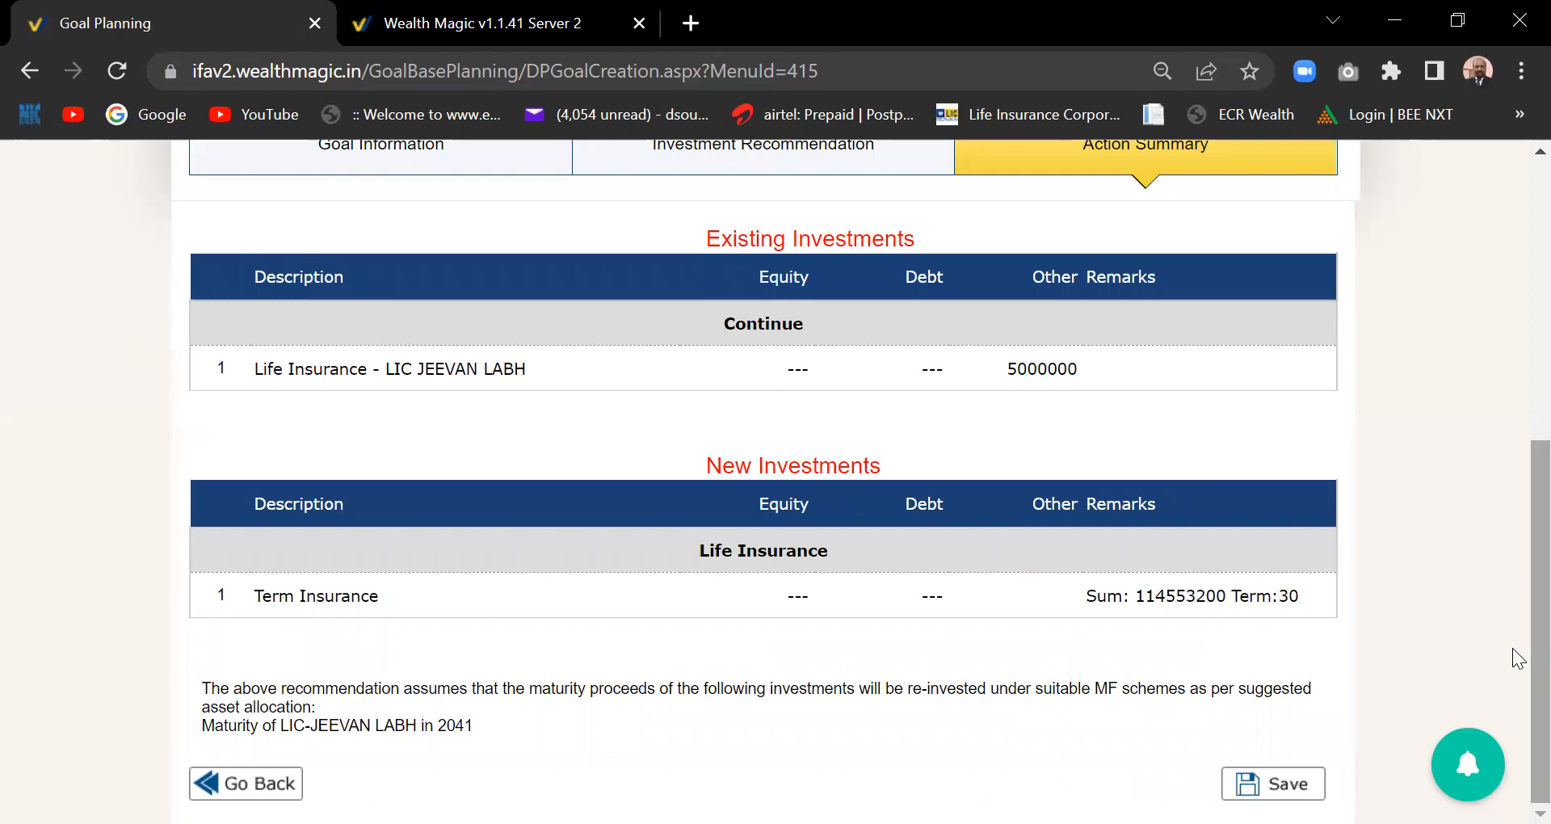
pyautogui.moveTo(1539, 653); pyautogui.dragTo(1513, 652)
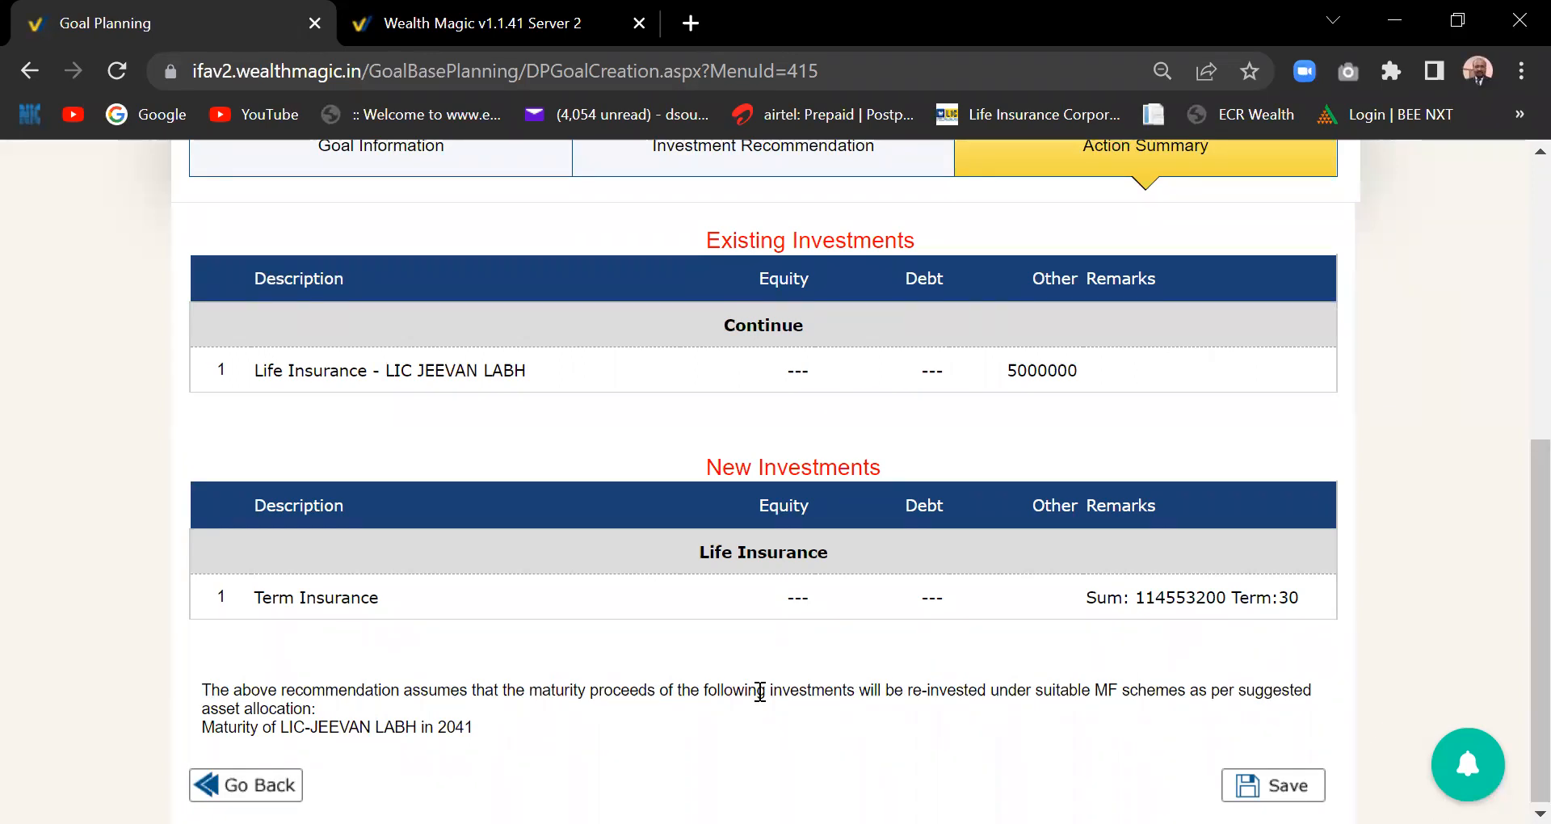
pyautogui.click(1292, 782)
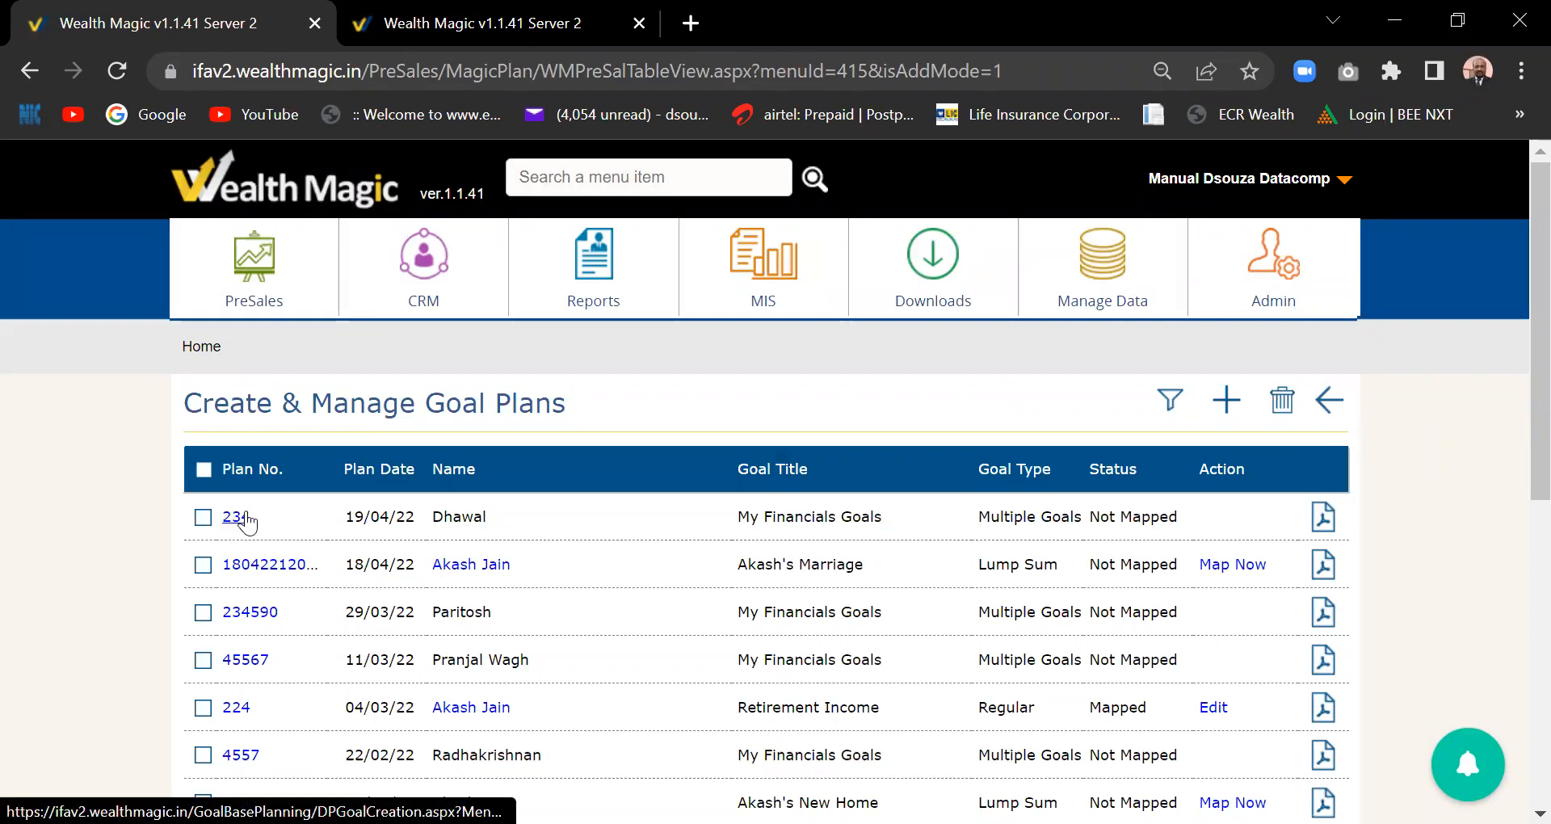
# - Open plan 234, leave it without saving, and tick its row in the goal plans list
pyautogui.click(240, 524)
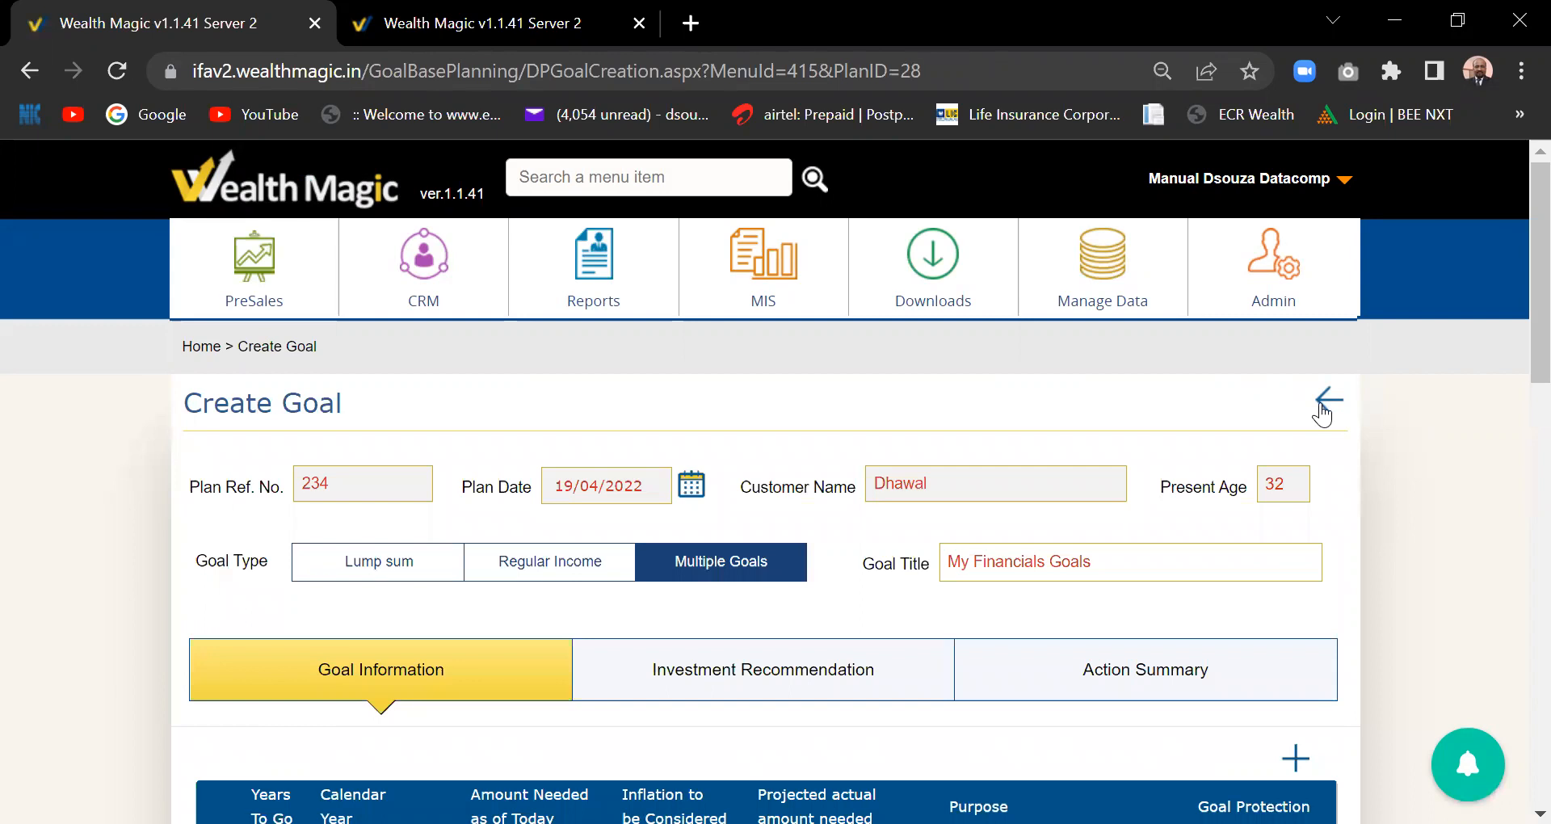
pyautogui.click(1318, 408)
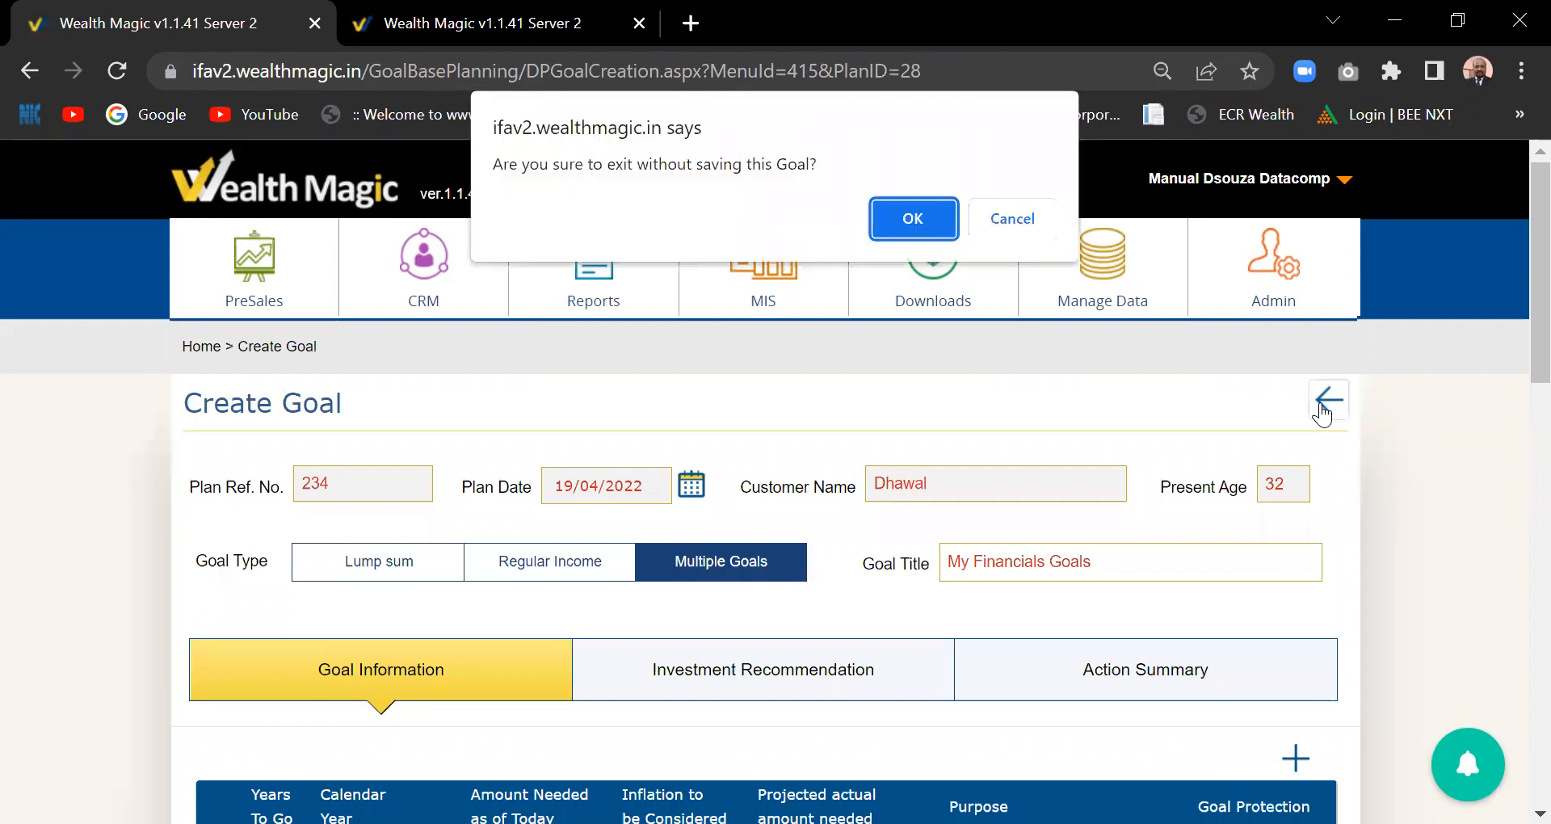
pyautogui.click(893, 216)
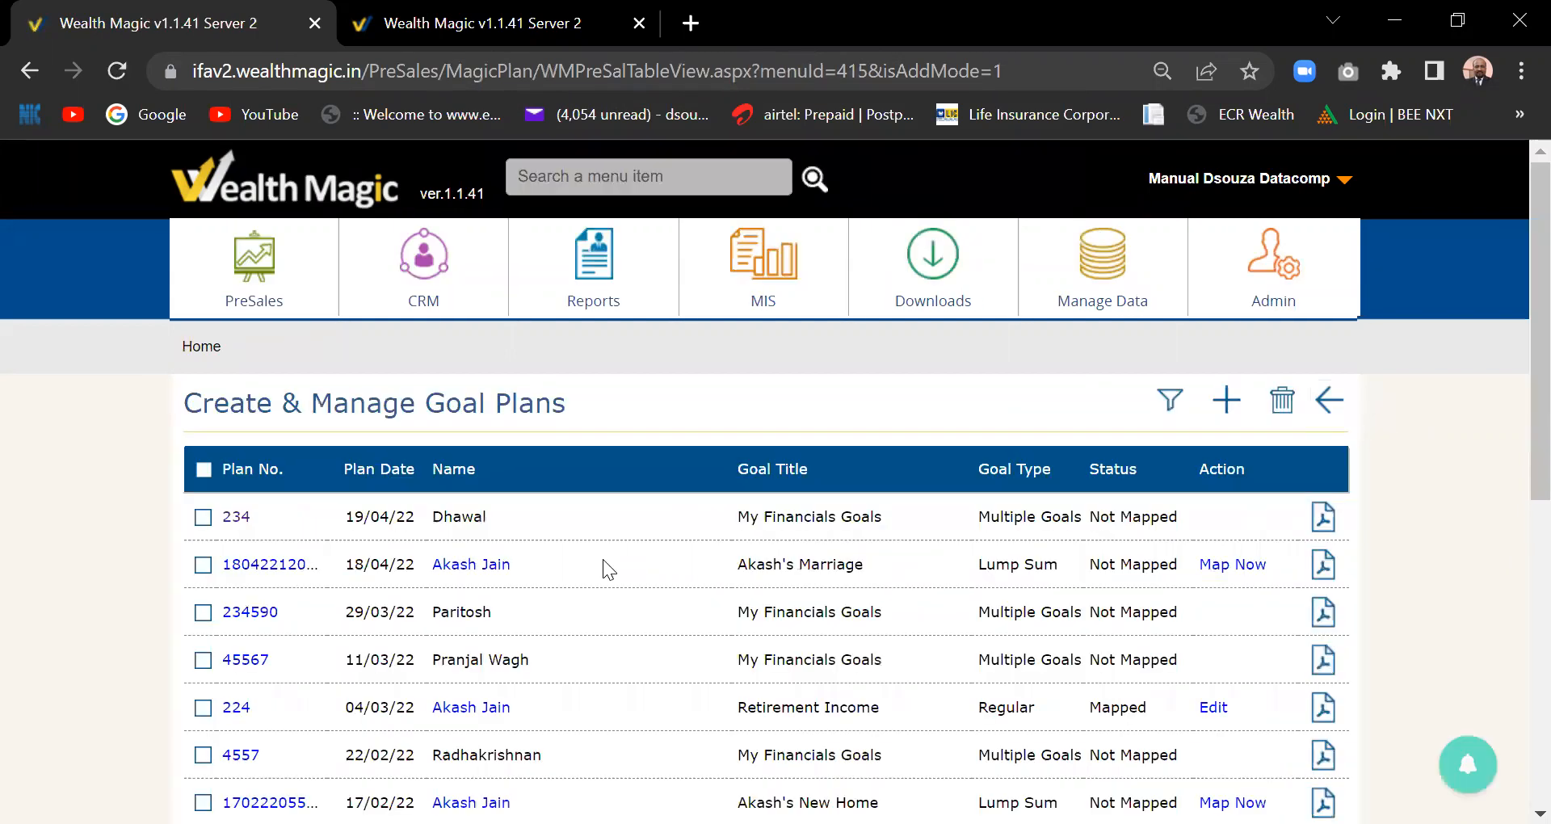
pyautogui.click(203, 524)
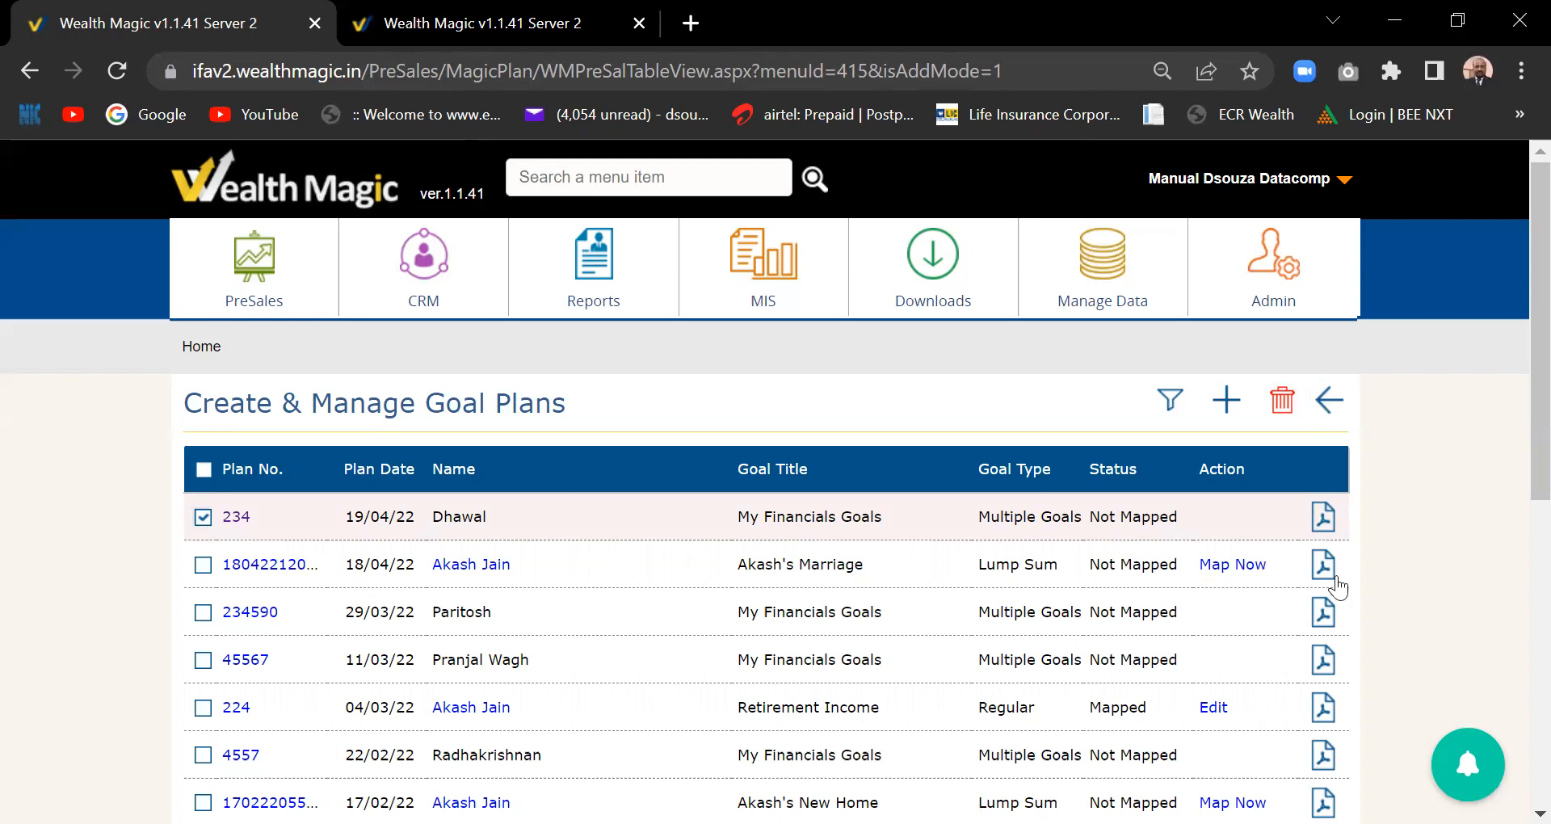
# - Generate plan 234's Financial Plan PDF report and scroll through its first pages
pyautogui.click(1322, 521)
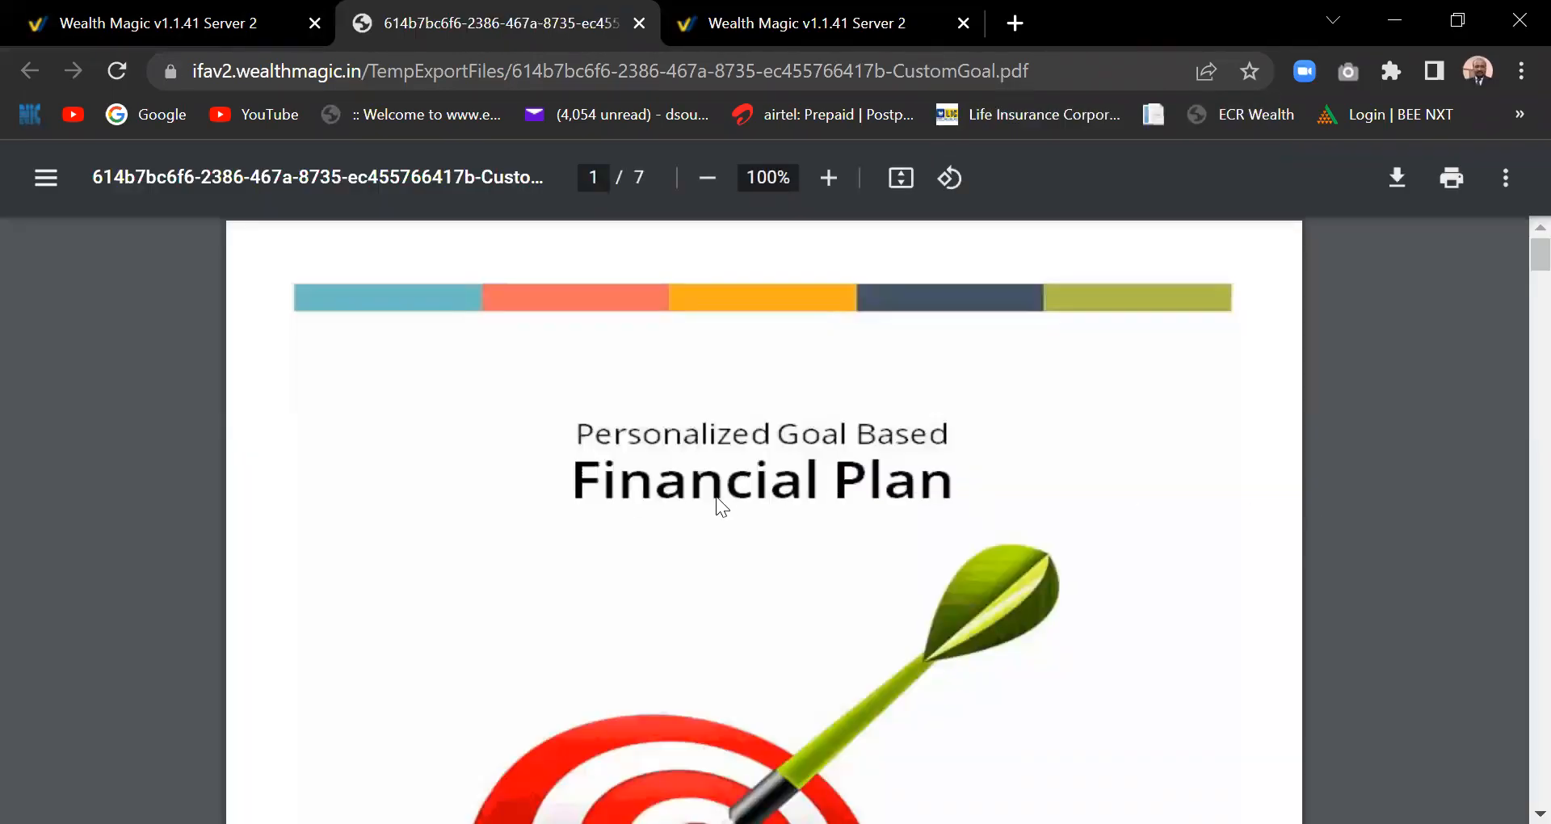
pyautogui.scroll(-6, 721, 501)
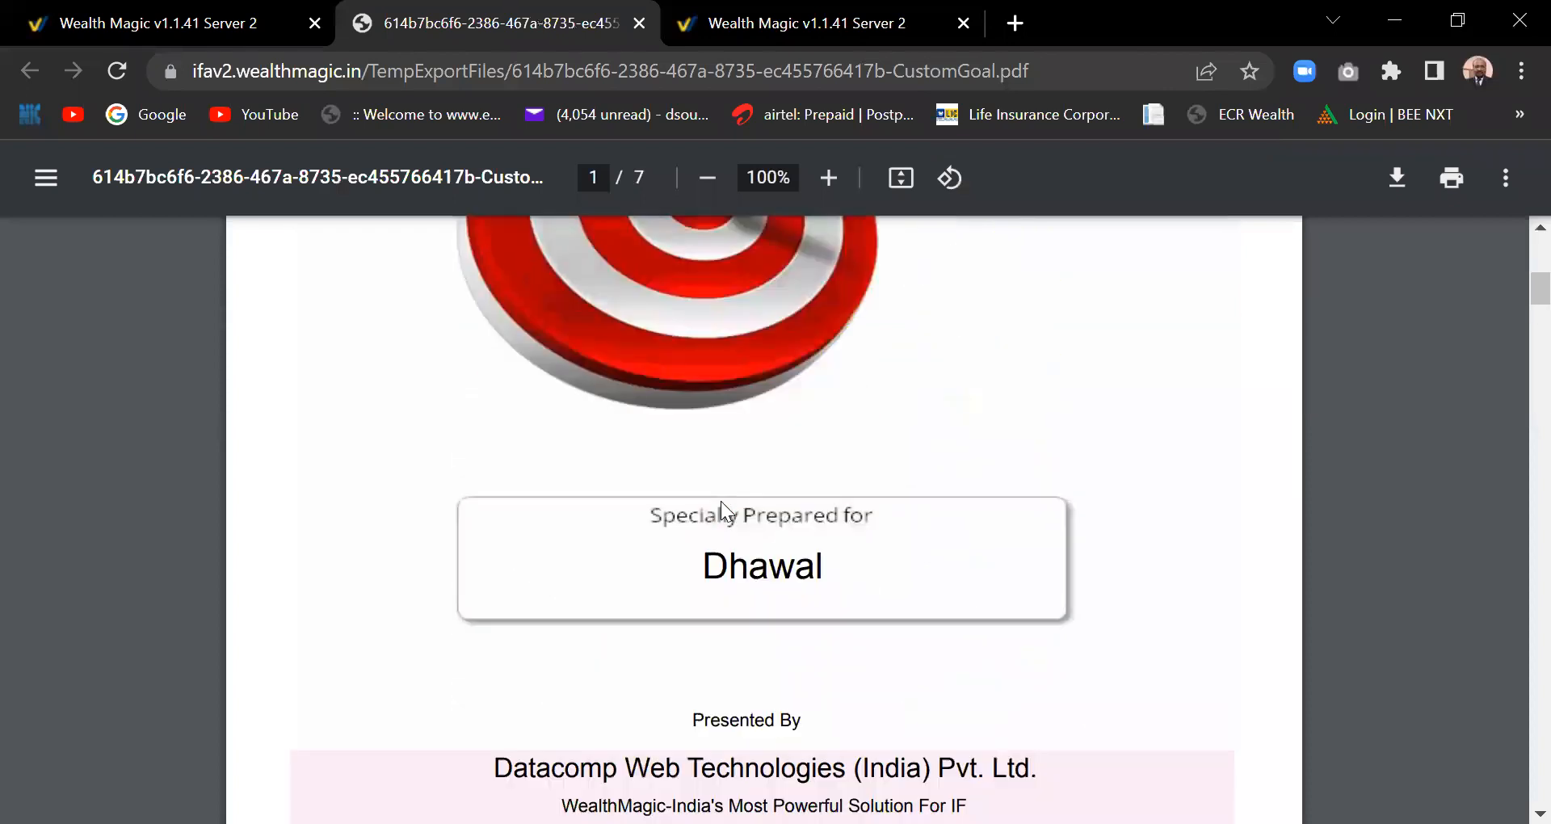
pyautogui.scroll(-5, 721, 501)
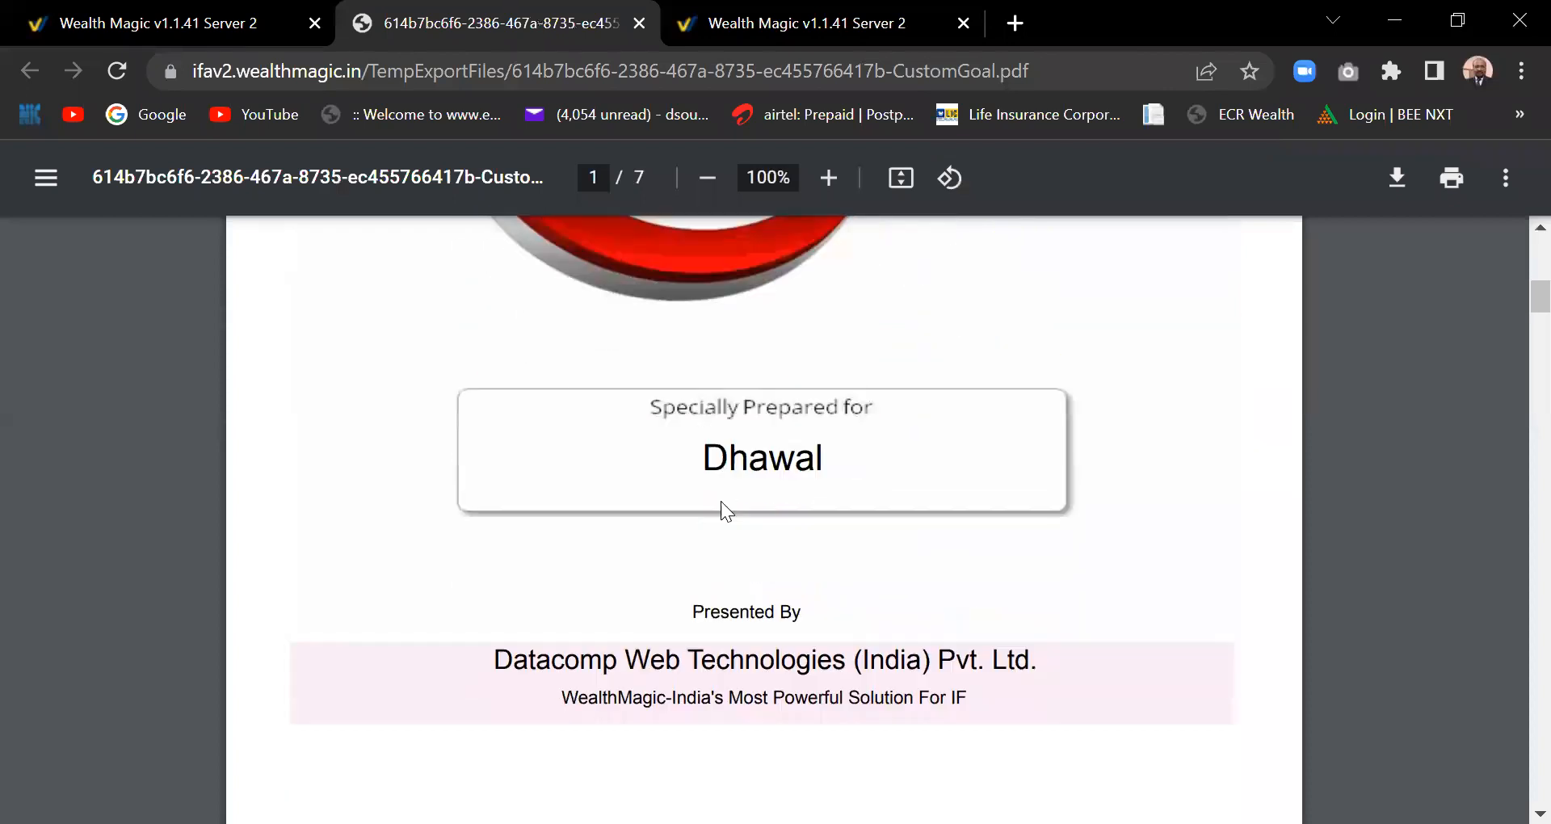
pyautogui.scroll(-4, 721, 501)
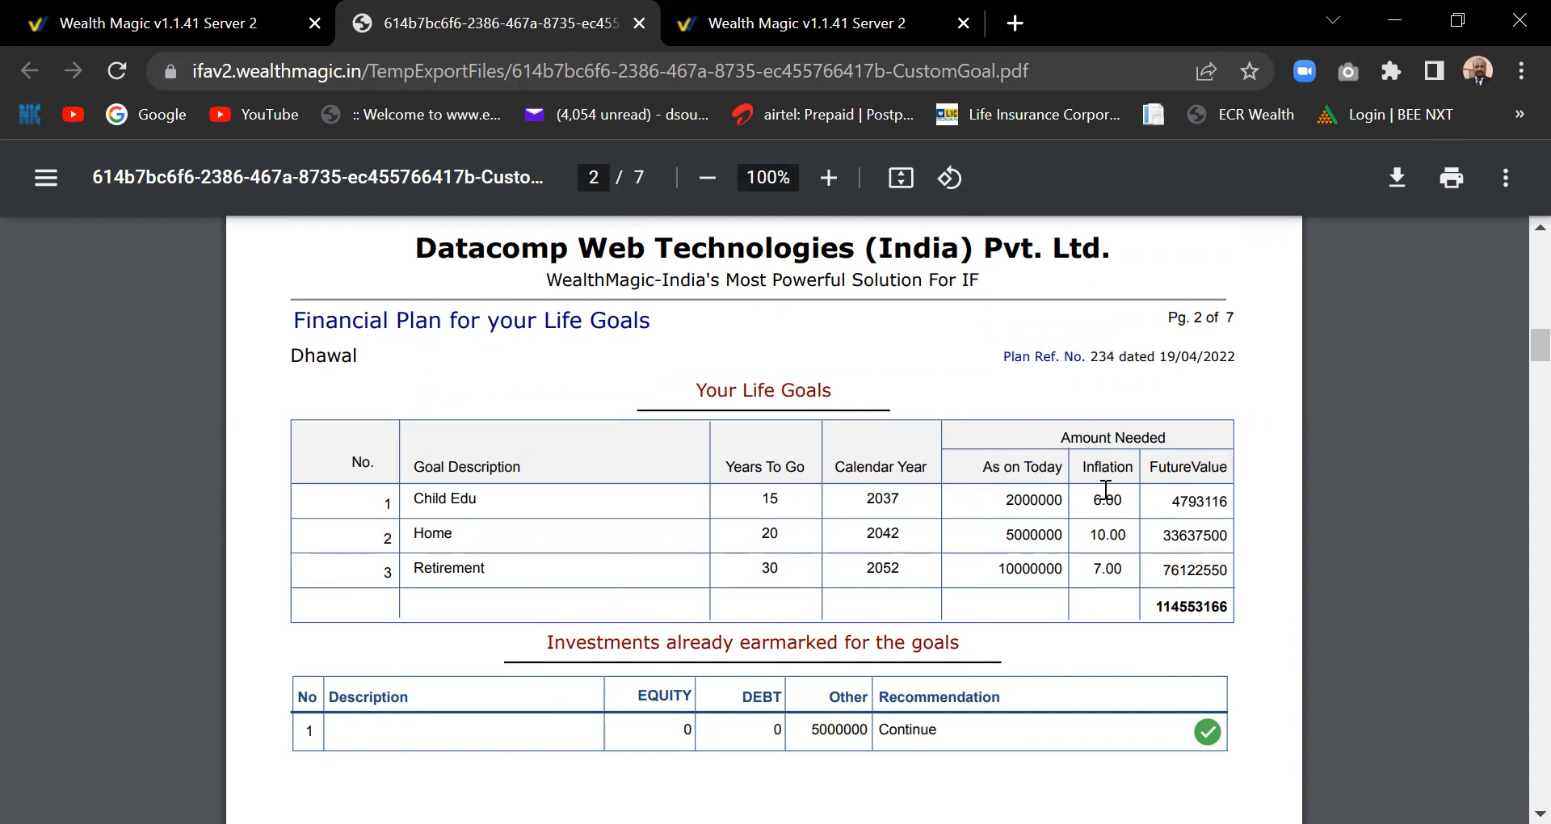
pyautogui.scroll(-1, 822, 645)
pyautogui.scroll(-10, 822, 644)
pyautogui.scroll(9, 822, 644)
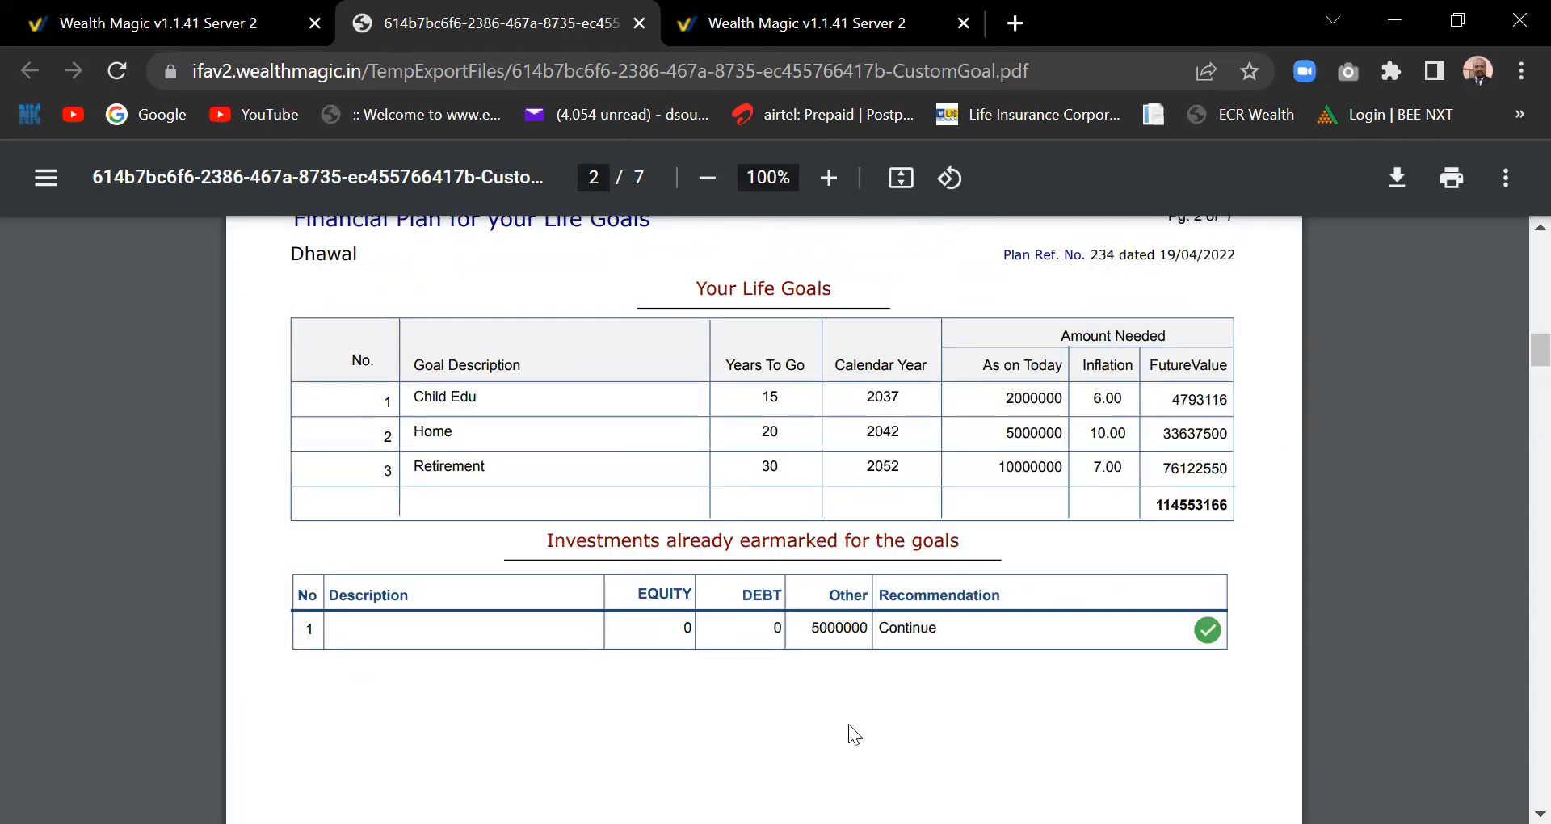
pyautogui.scroll(-1, 849, 724)
pyautogui.scroll(-10, 848, 724)
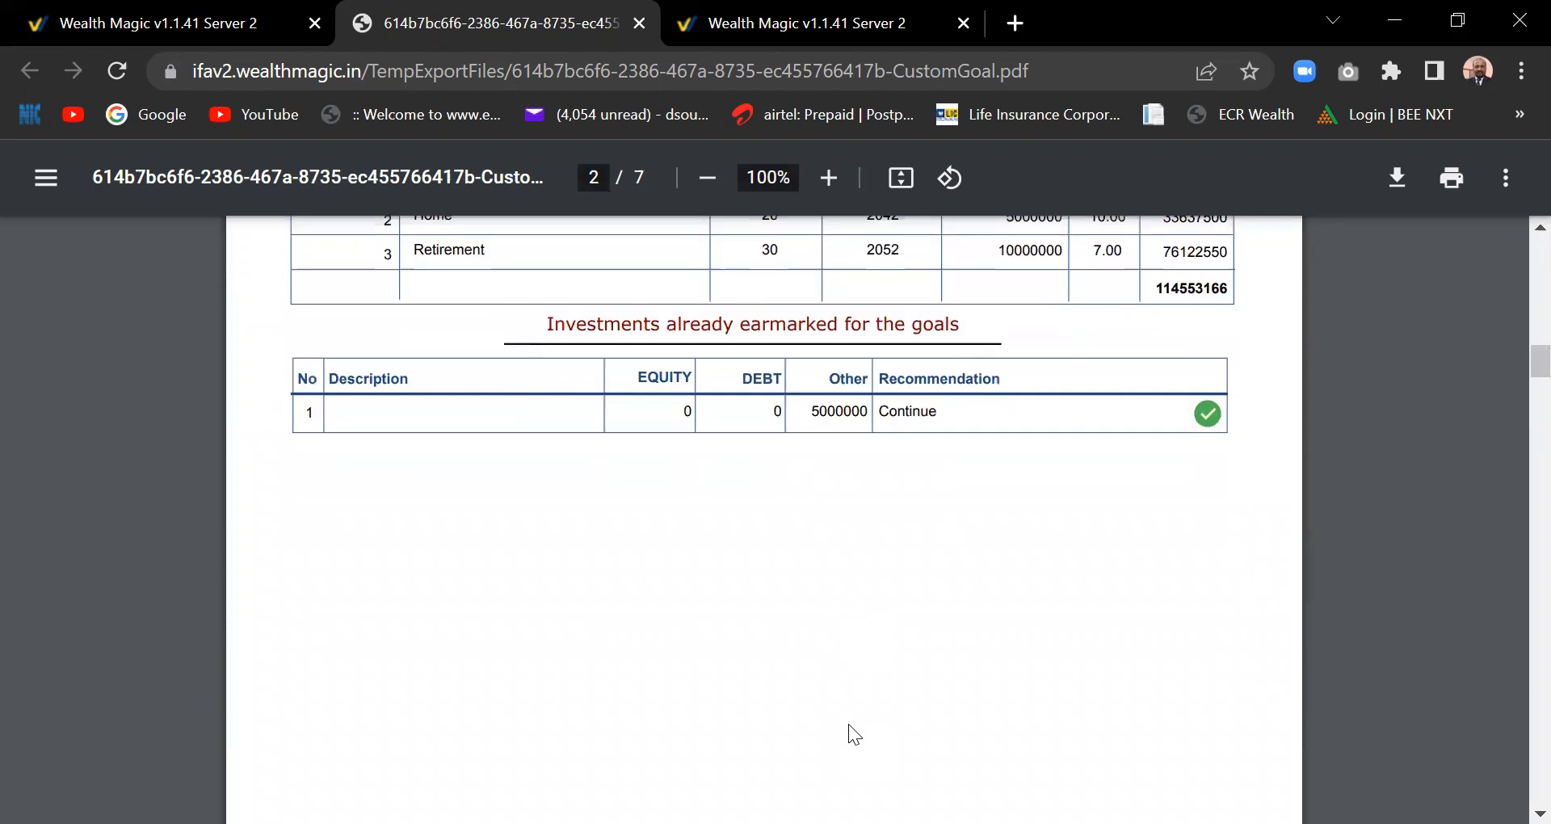
pyautogui.scroll(-9, 849, 724)
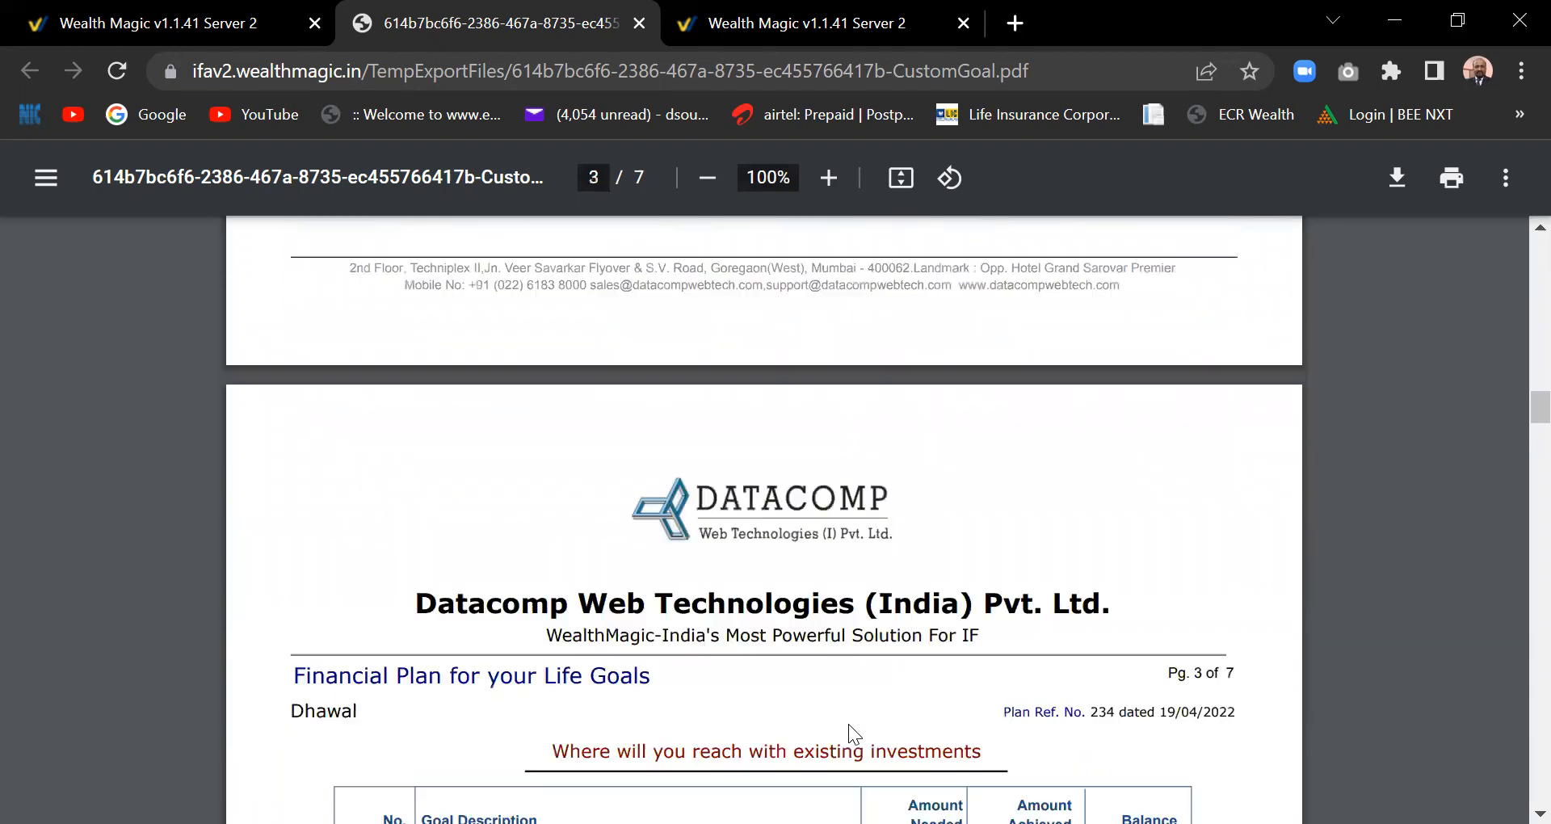
pyautogui.scroll(-2, 849, 724)
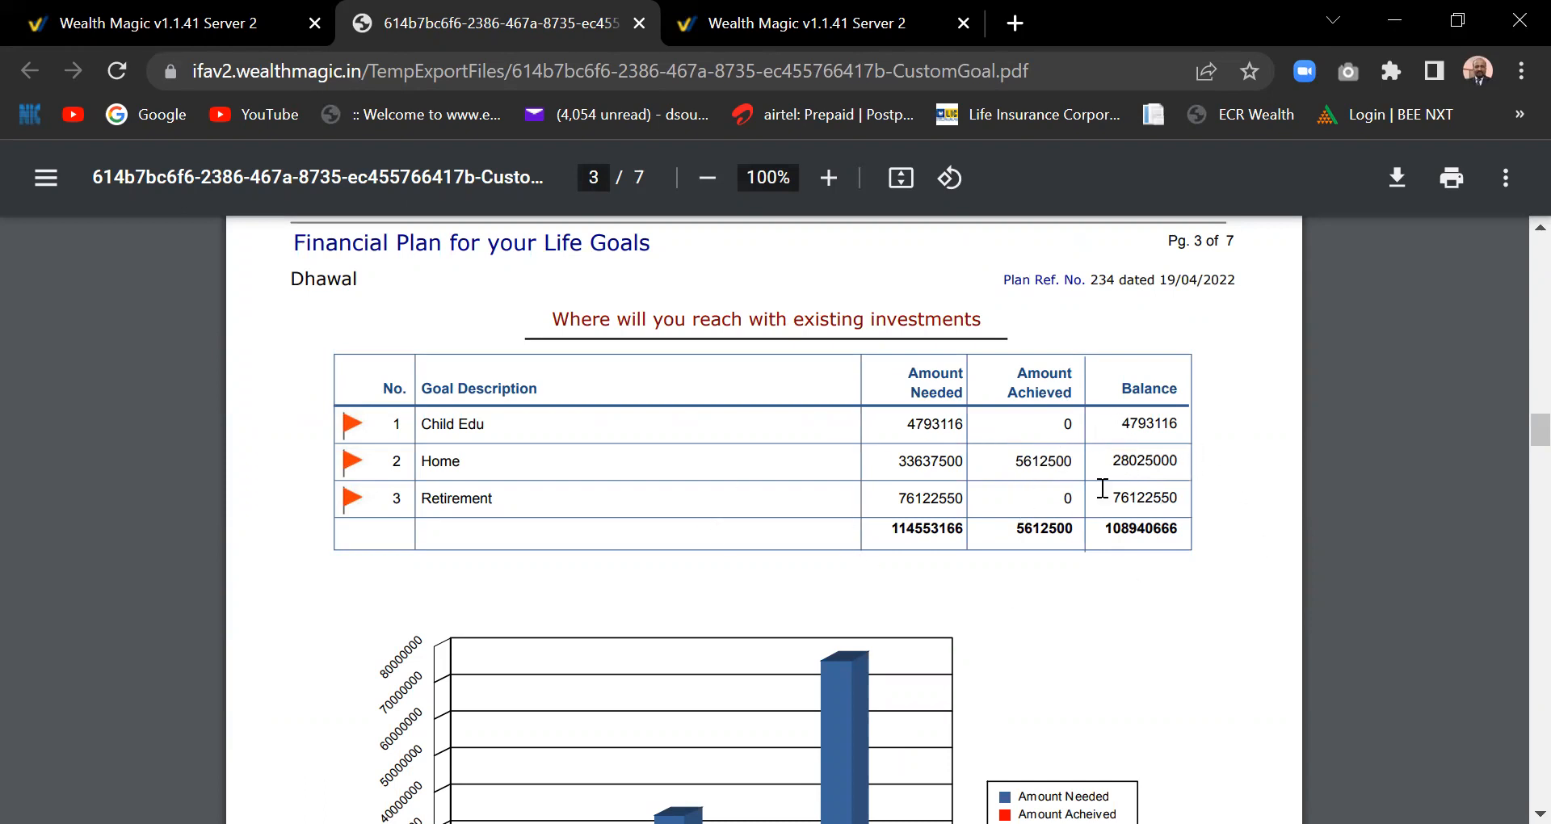
pyautogui.scroll(-7, 1103, 490)
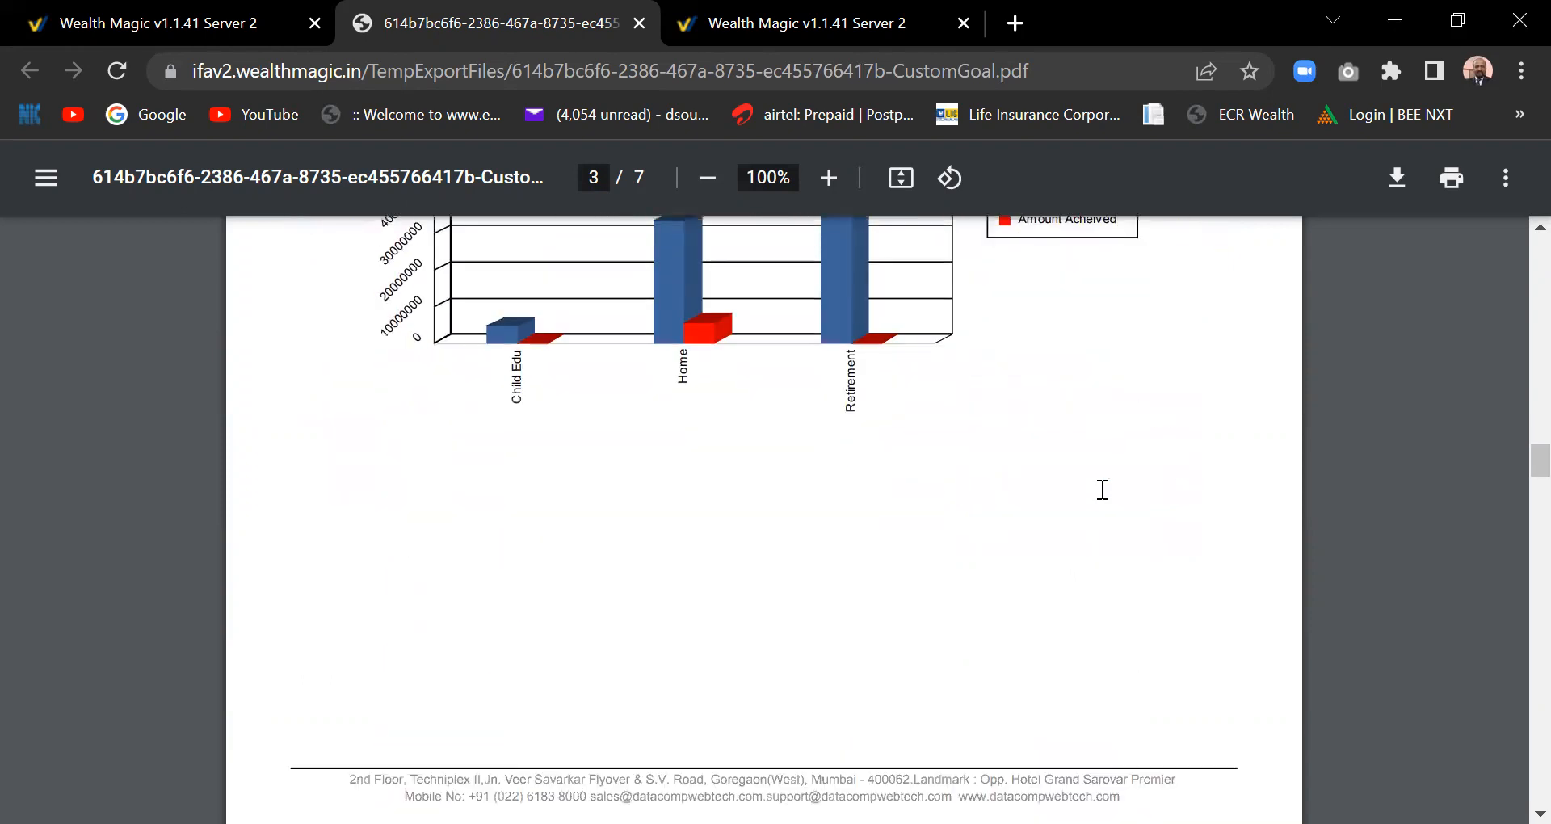
pyautogui.scroll(1, 1103, 490)
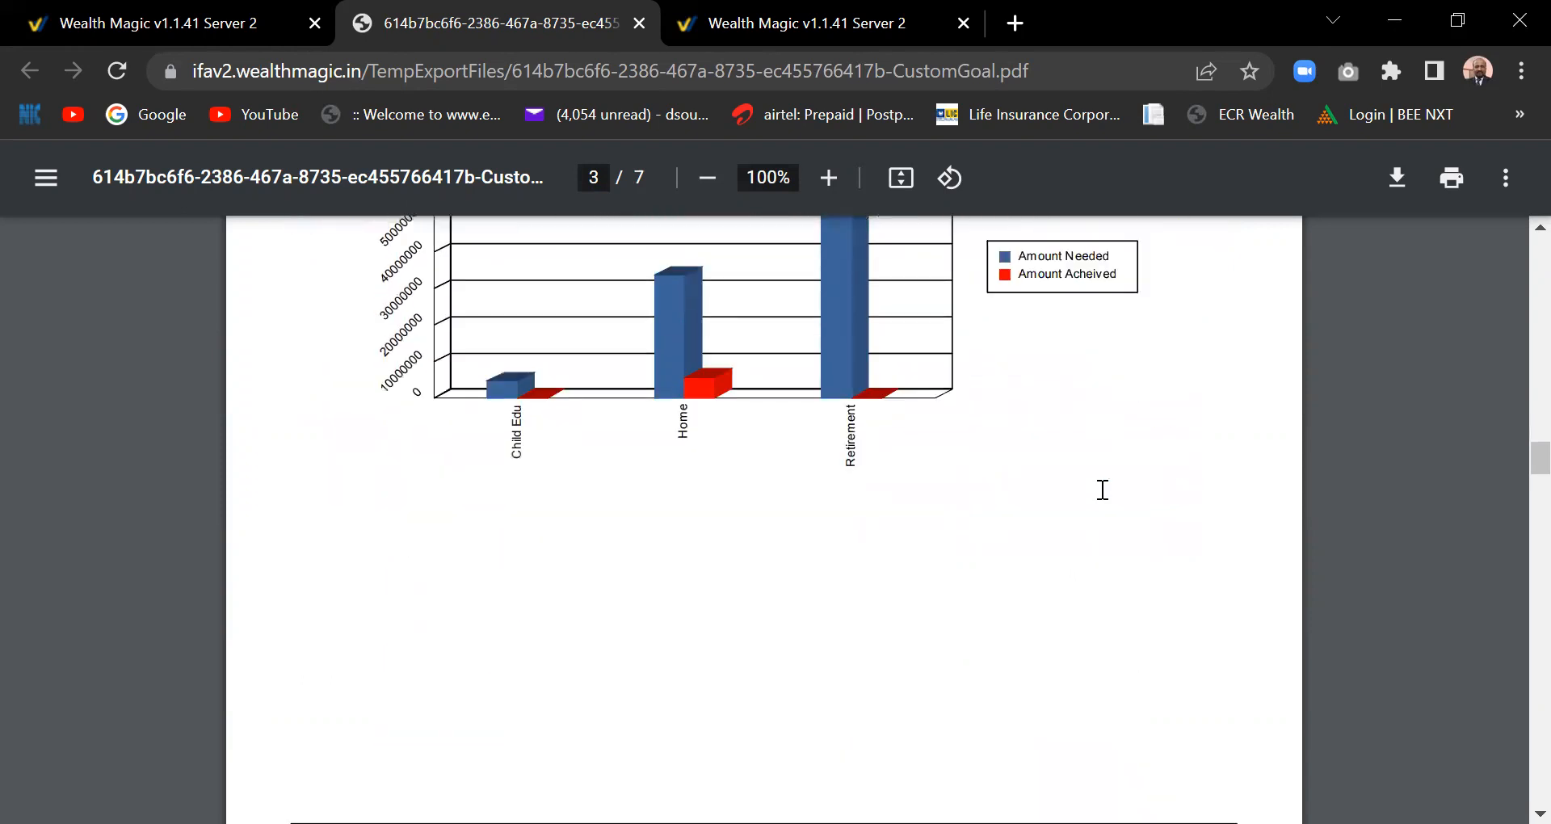
pyautogui.scroll(-12, 1102, 490)
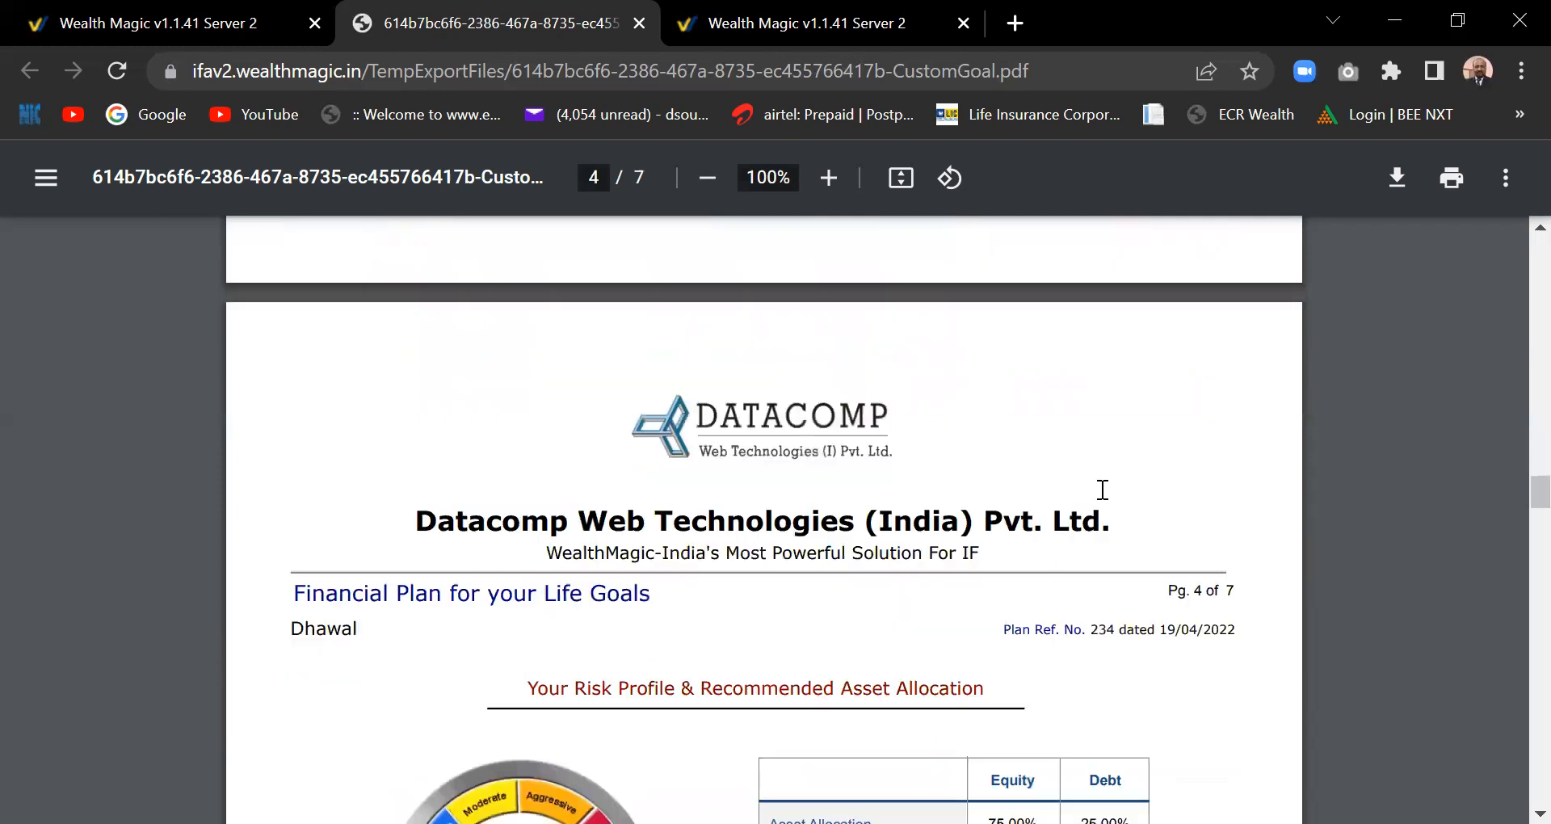
pyautogui.scroll(-3, 1102, 490)
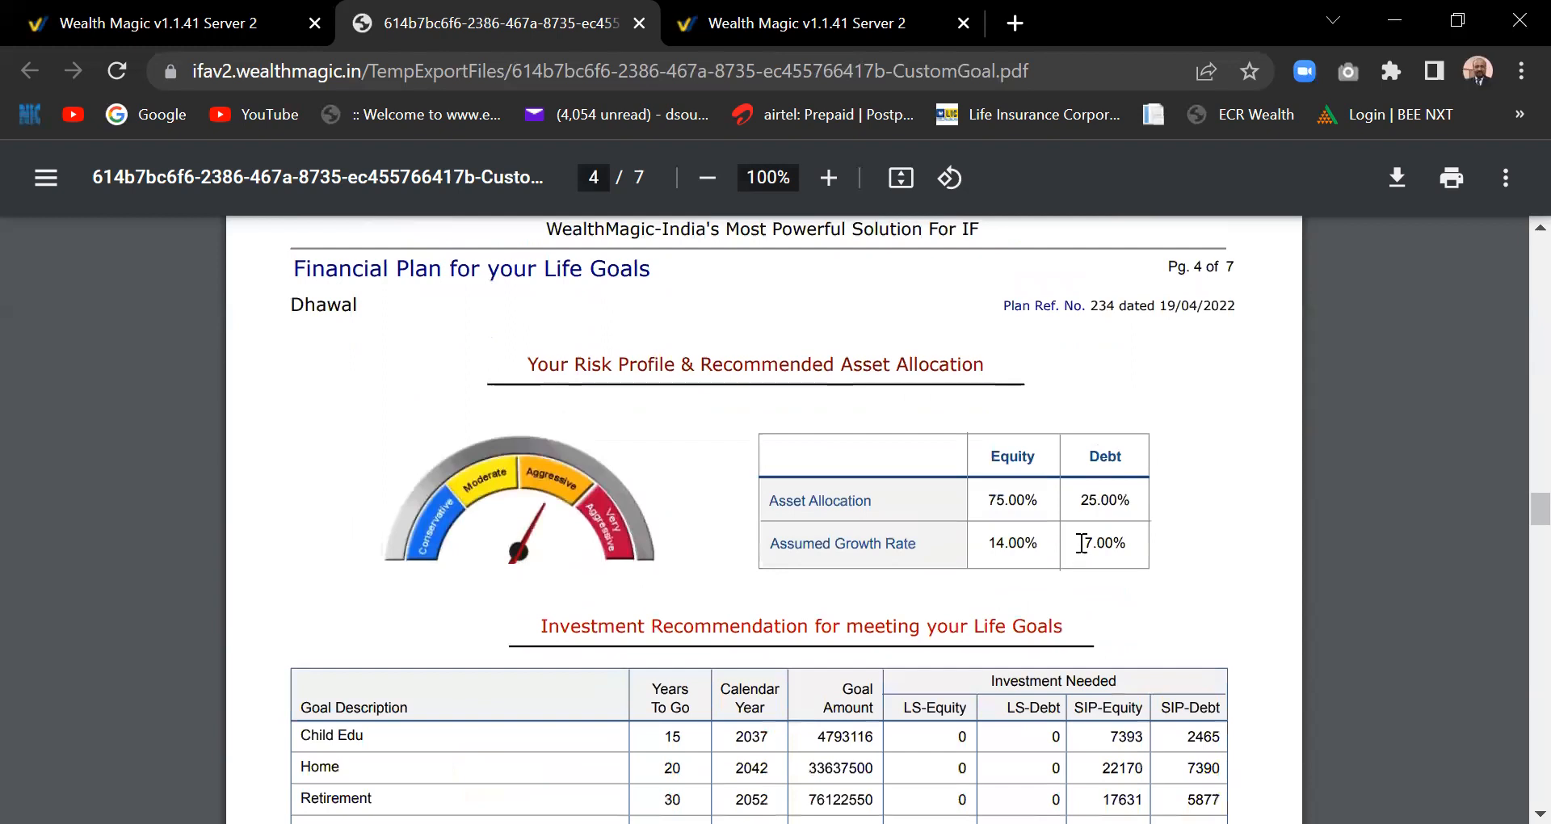
pyautogui.scroll(-3, 1083, 551)
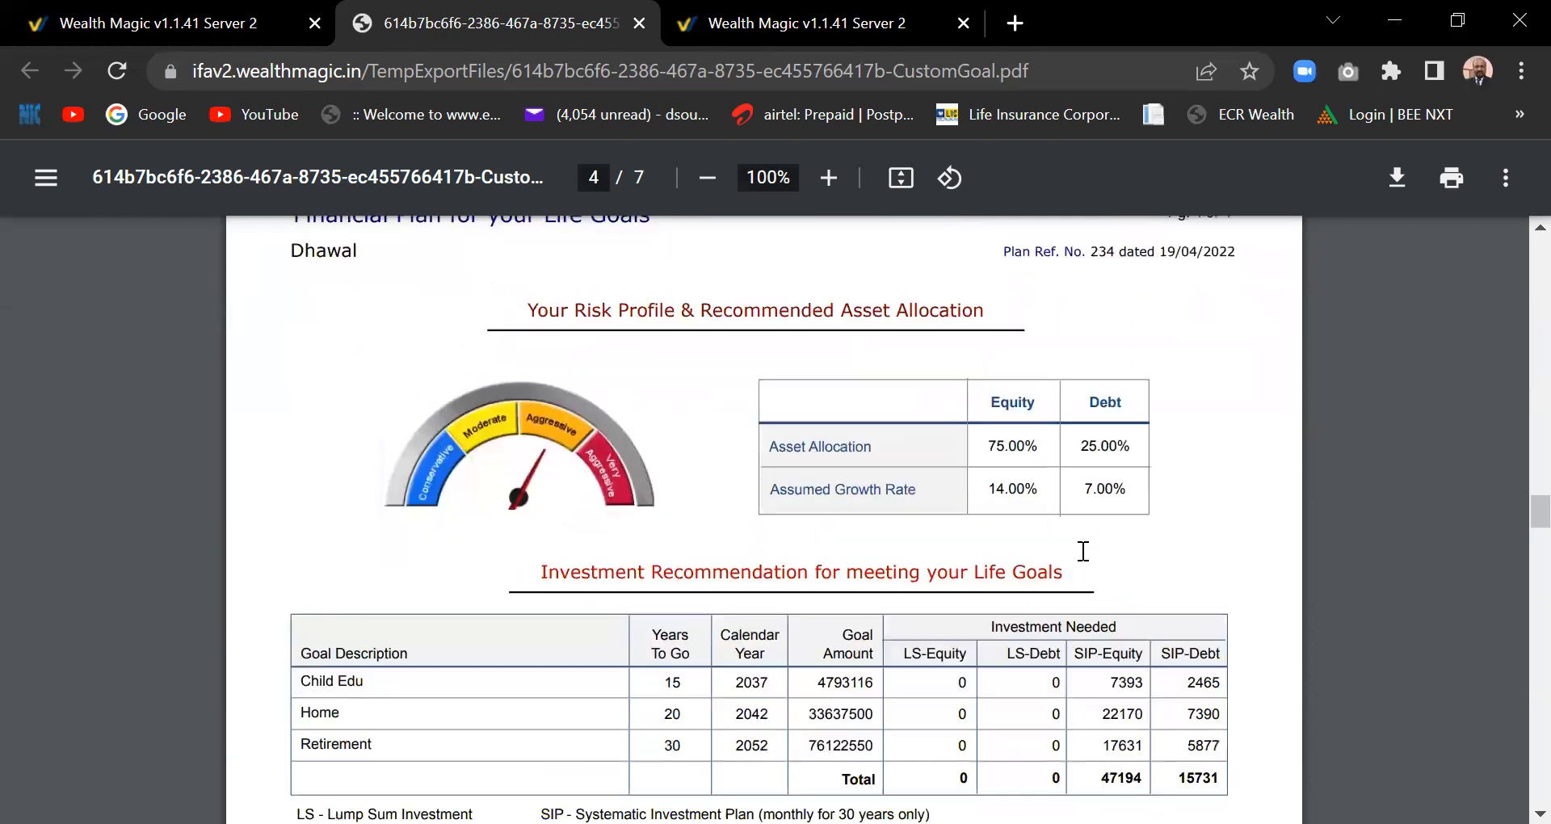
pyautogui.scroll(-1, 1083, 551)
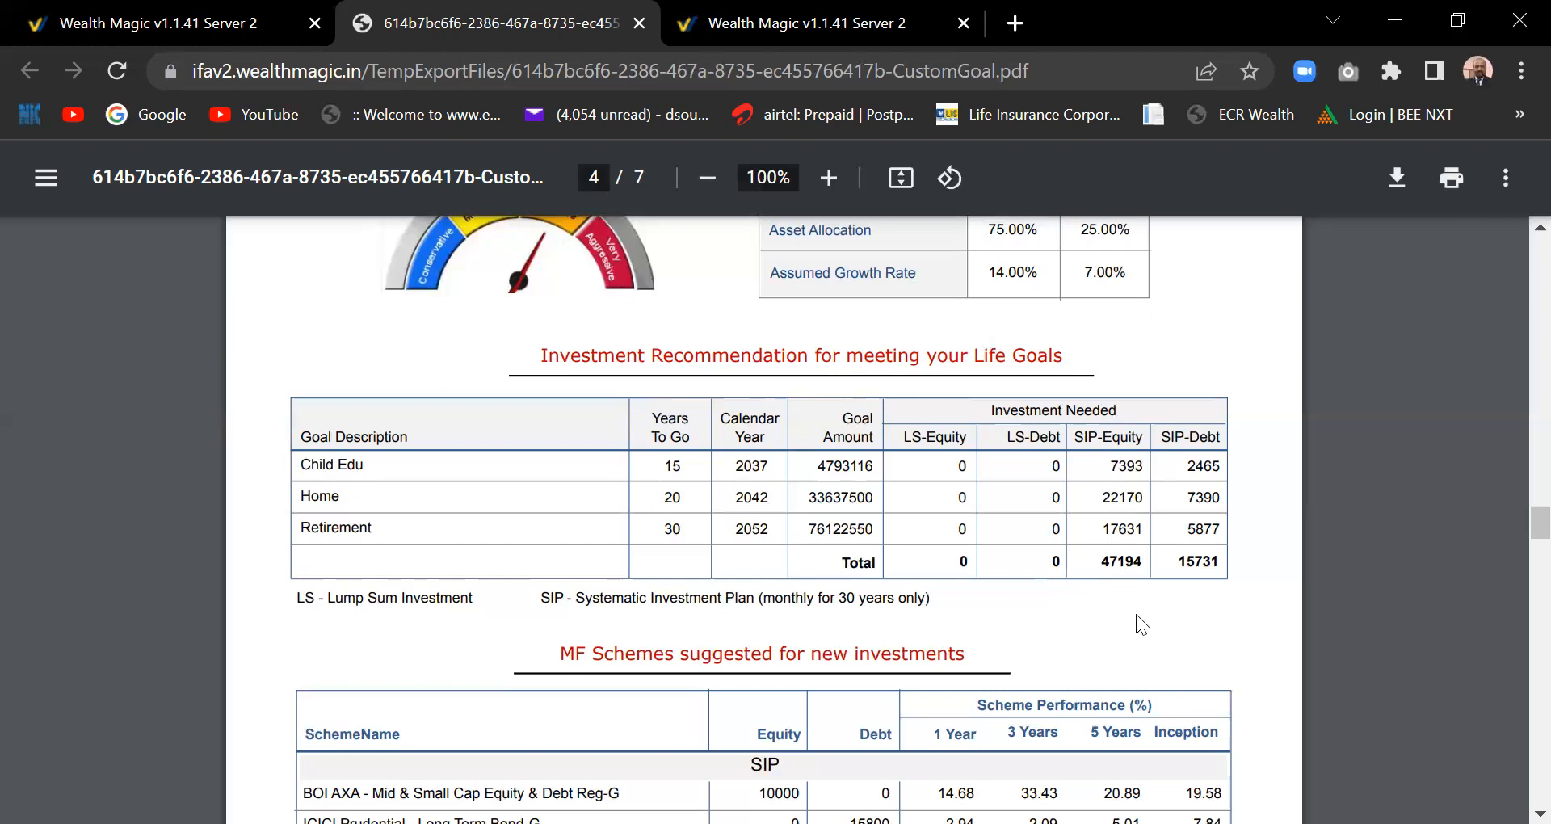
pyautogui.scroll(-1, 1136, 614)
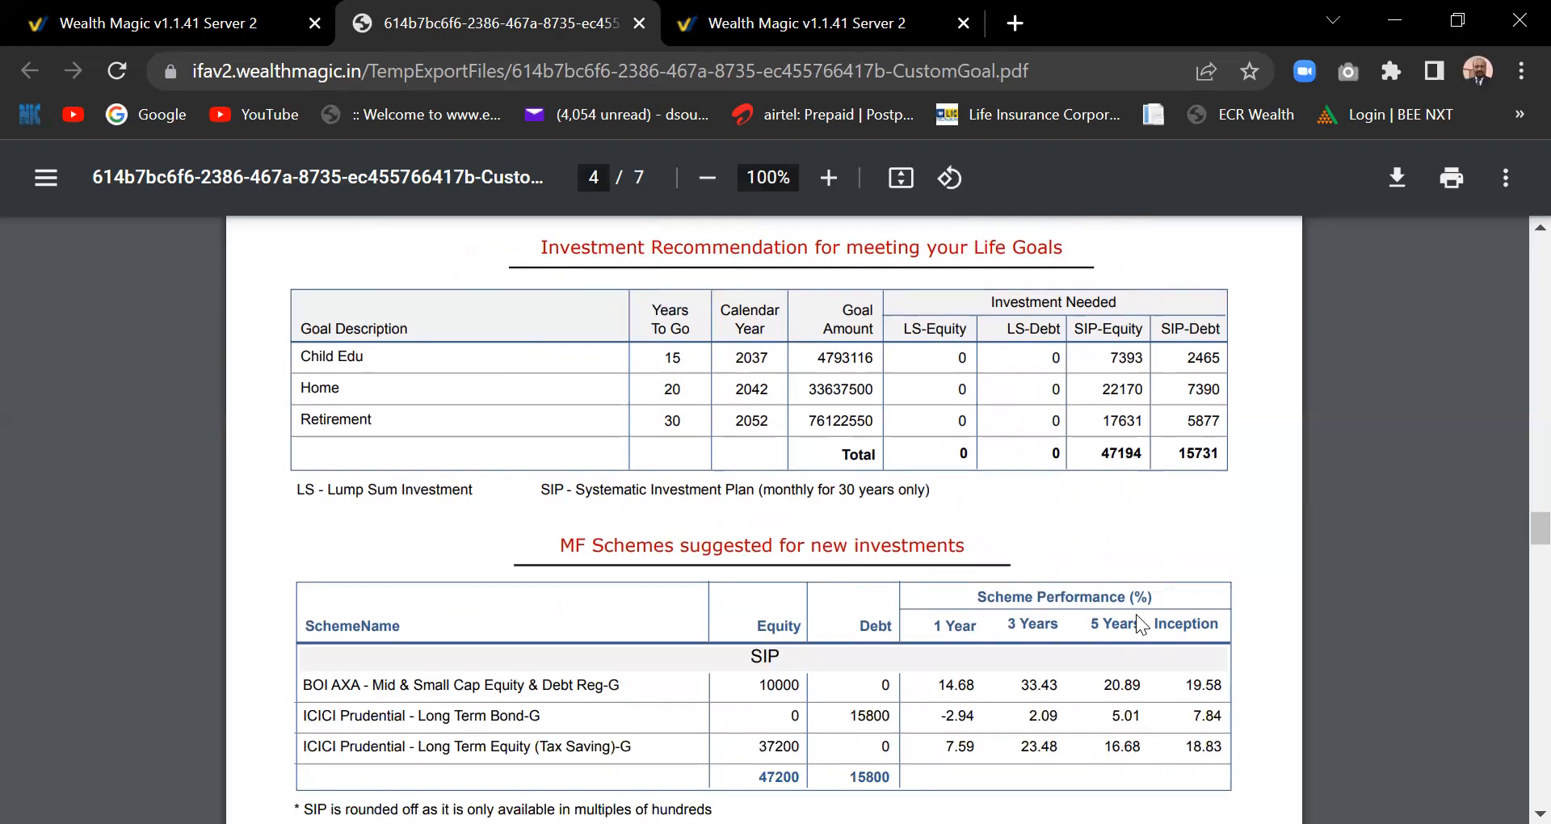
pyautogui.scroll(-2, 1137, 614)
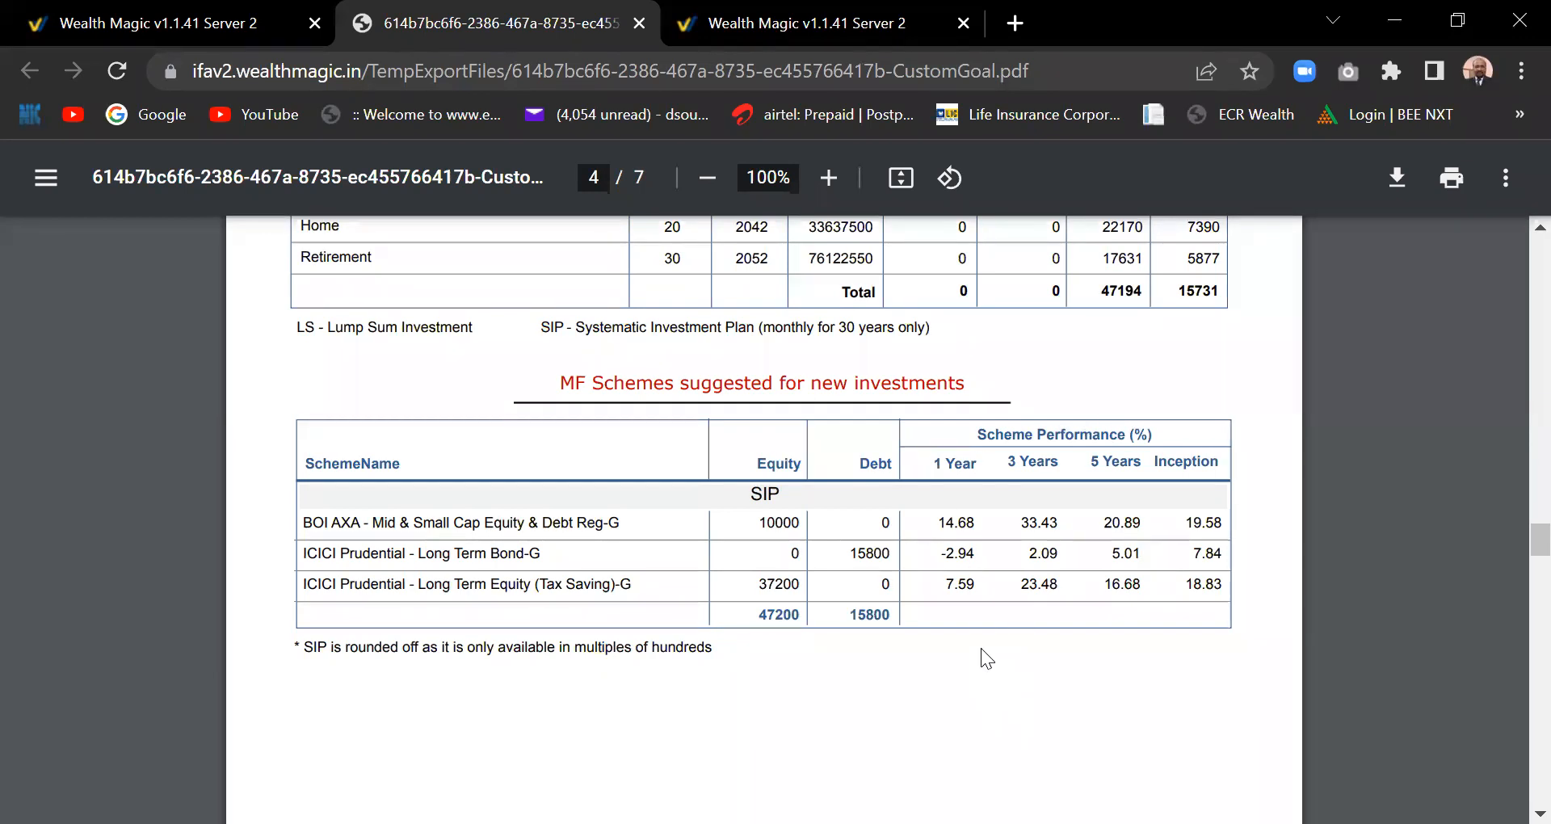
pyautogui.scroll(-5, 981, 648)
# - Scroll through pages 5–7 of the plan PDF, then close the PDF tab
pyautogui.scroll(-15, 980, 648)
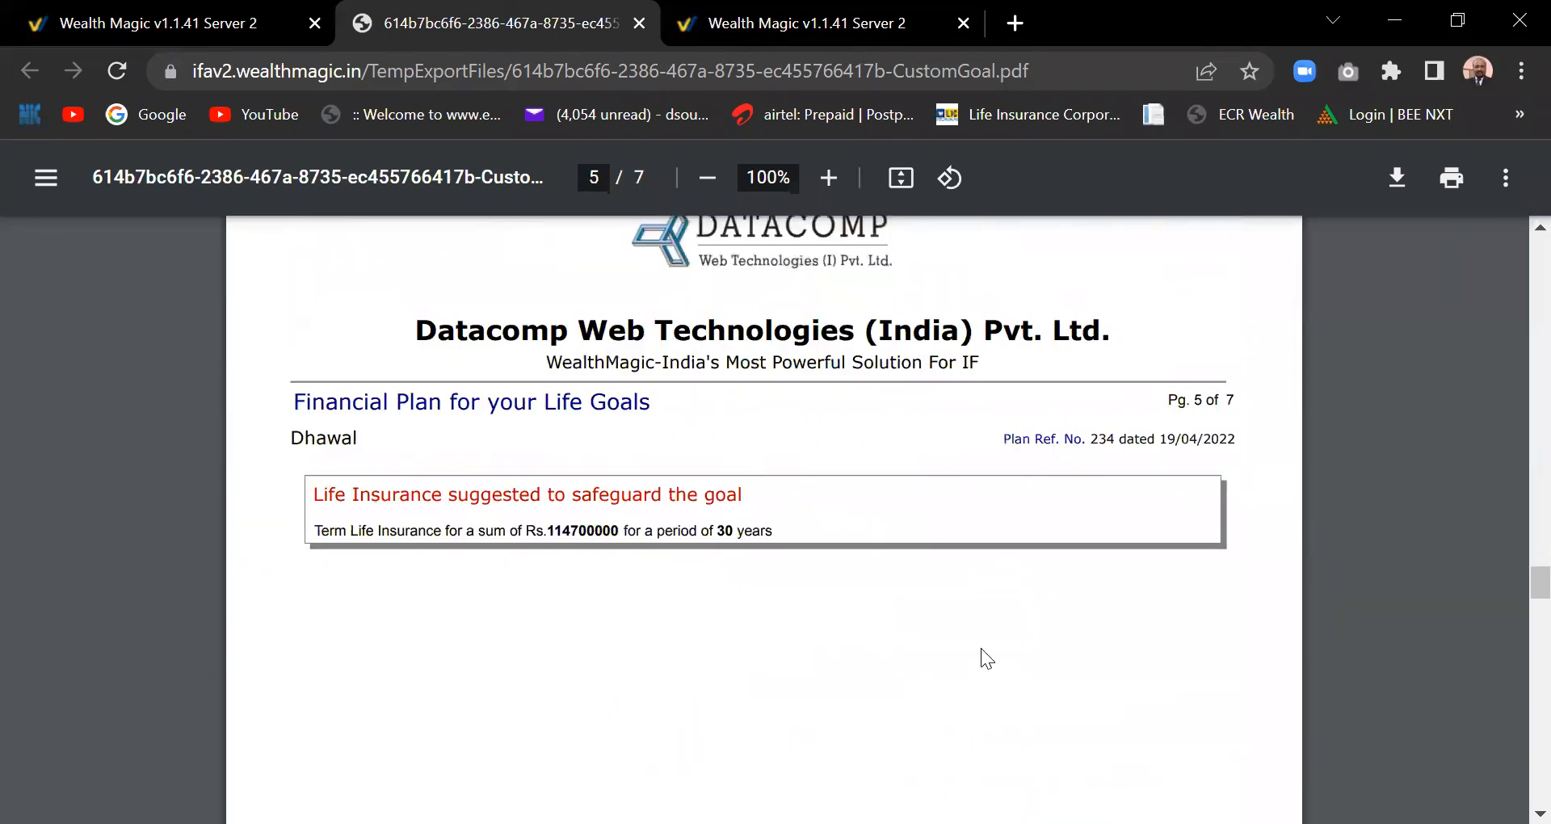
pyautogui.scroll(-12, 980, 653)
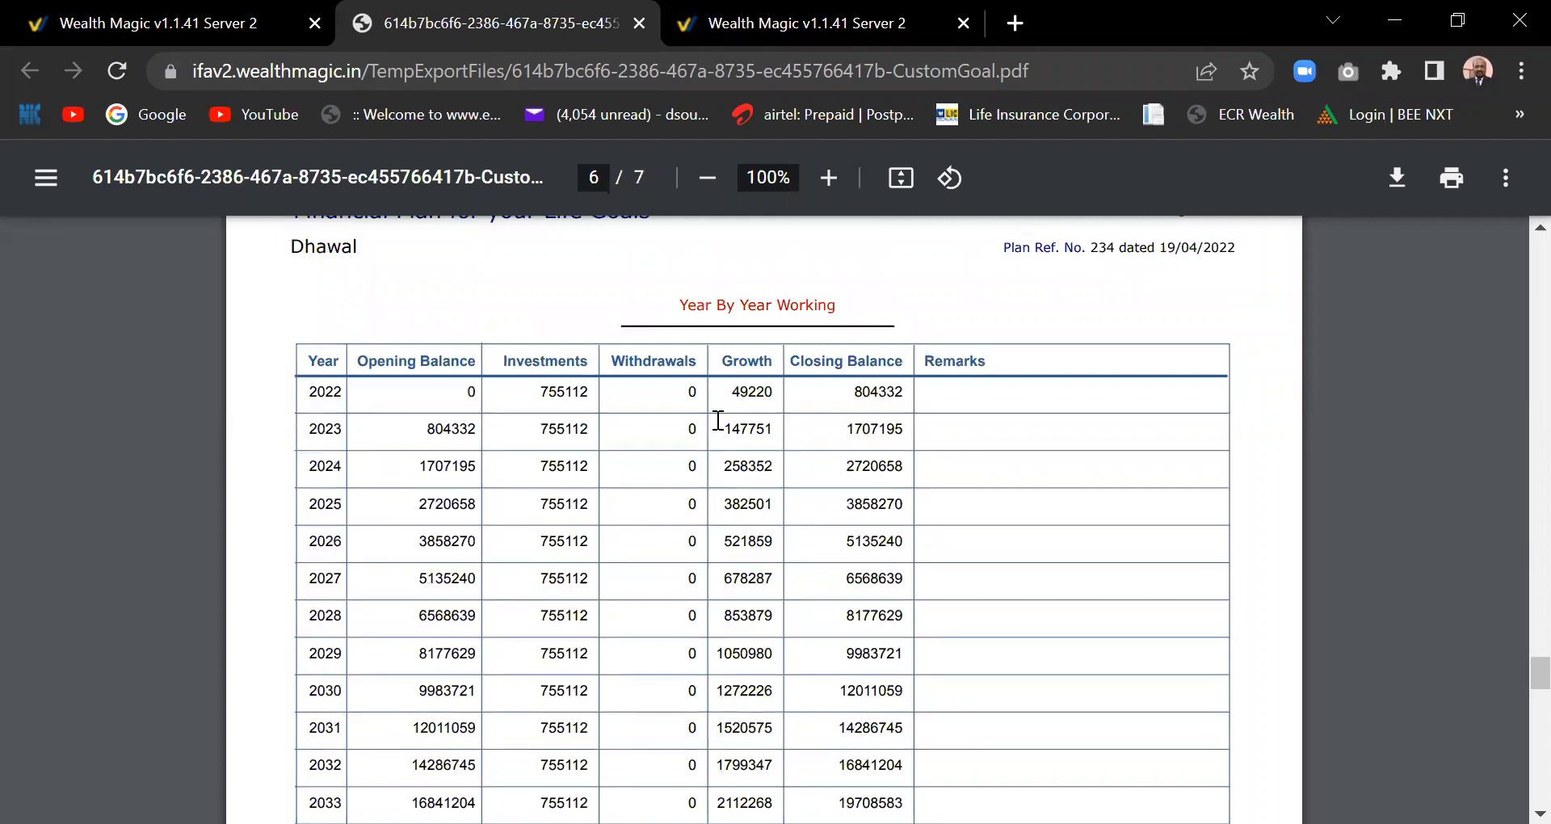
pyautogui.scroll(-1, 719, 420)
pyautogui.scroll(-1, 718, 420)
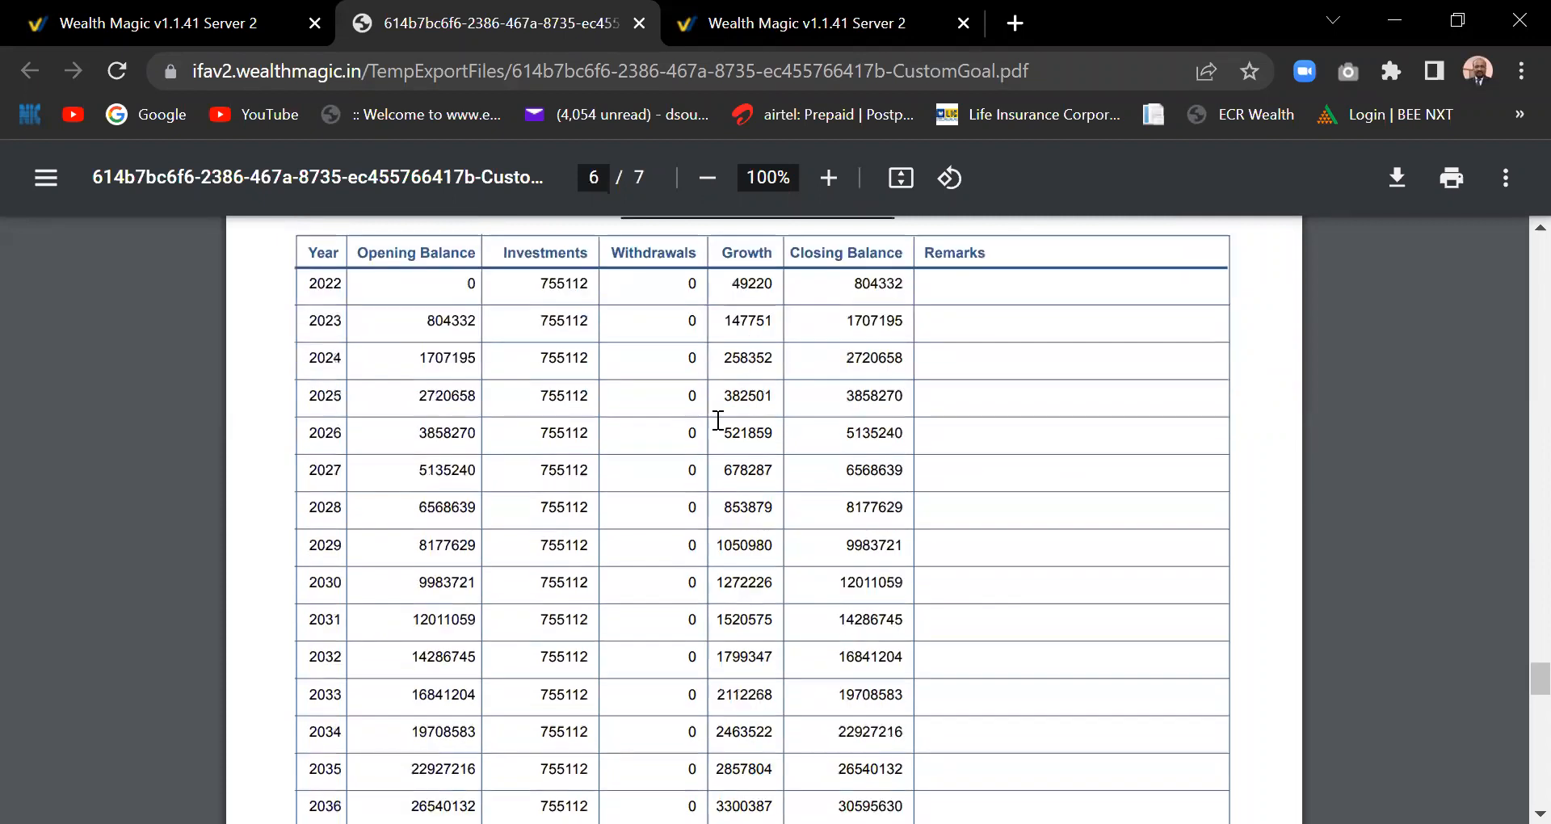
pyautogui.scroll(-7, 718, 420)
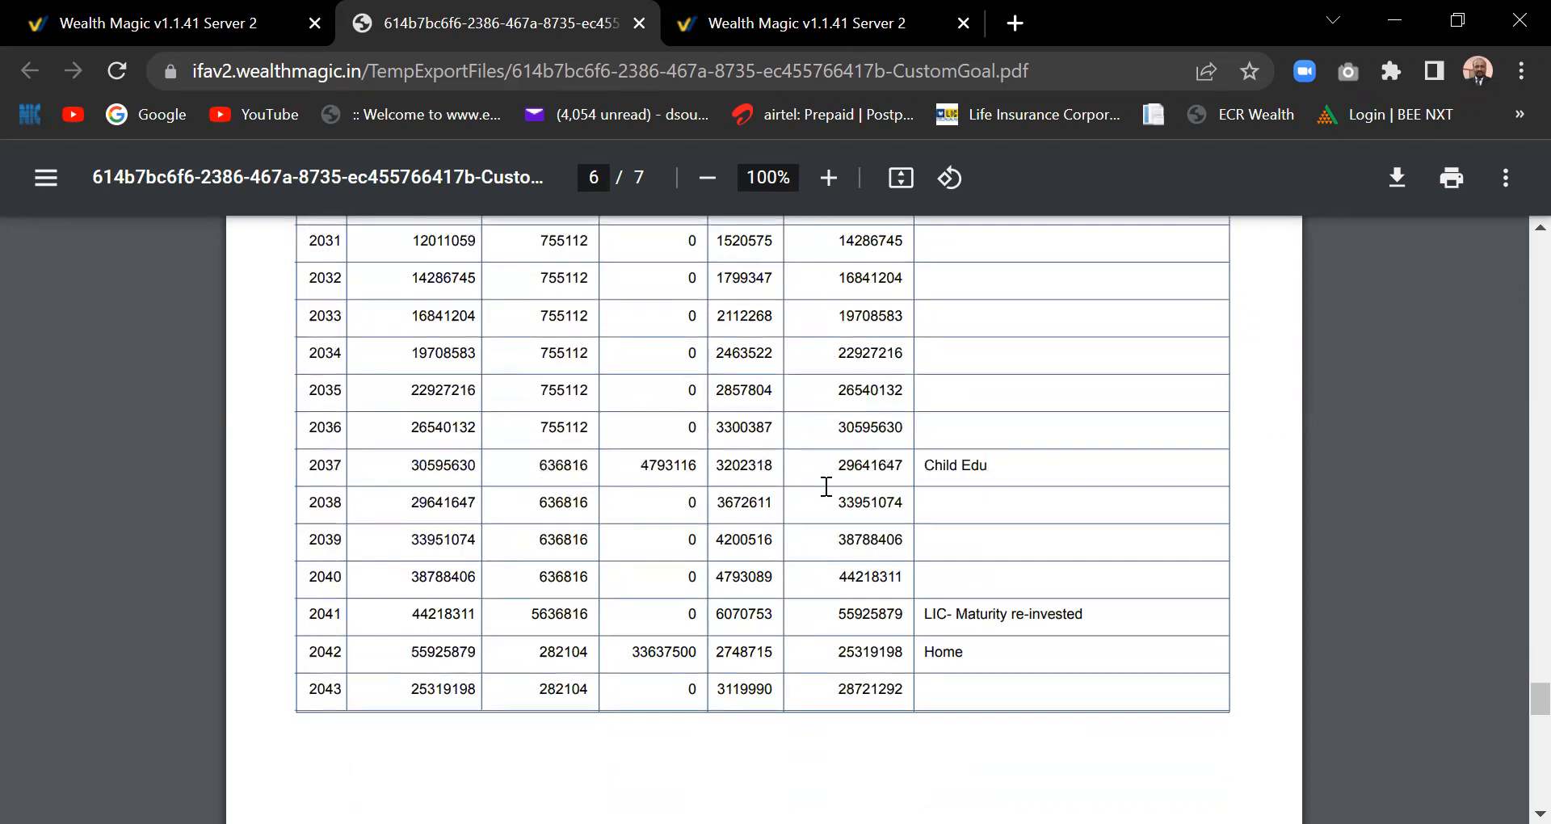
pyautogui.scroll(-1, 825, 486)
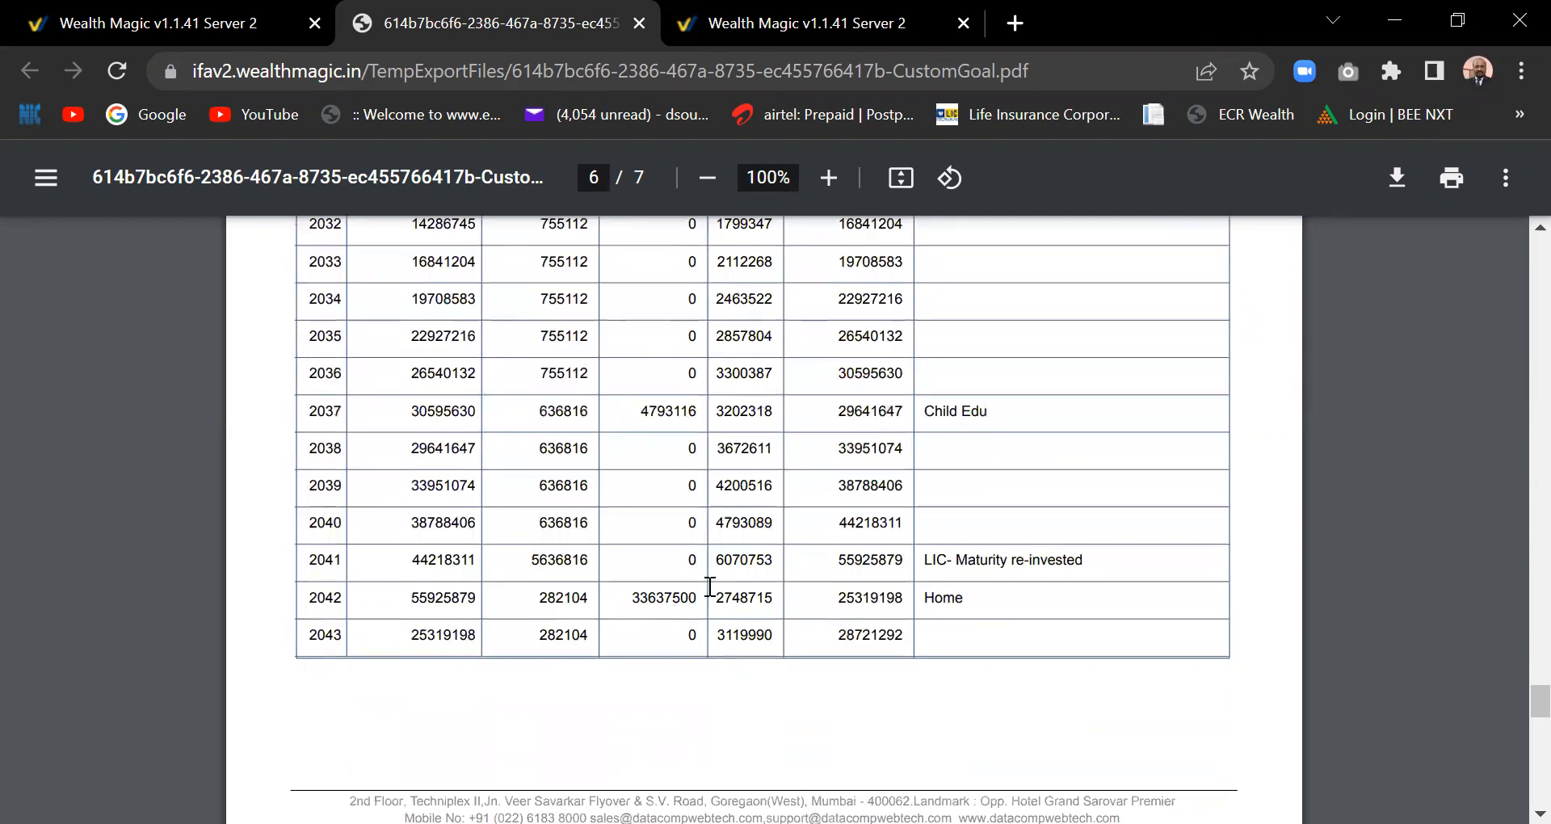
pyautogui.scroll(-10, 849, 595)
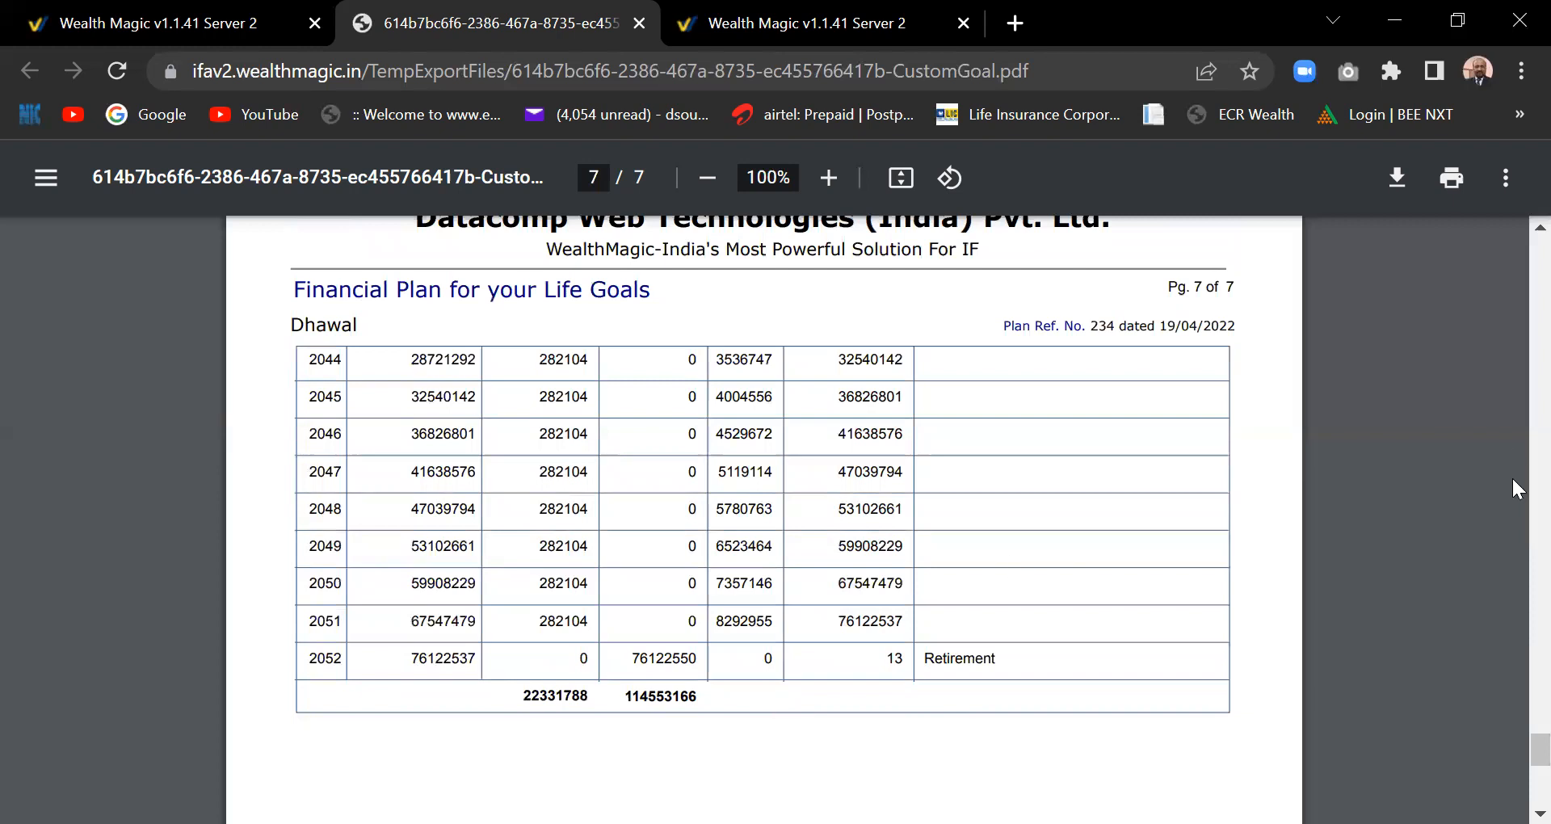
pyautogui.scroll(15, 1511, 312)
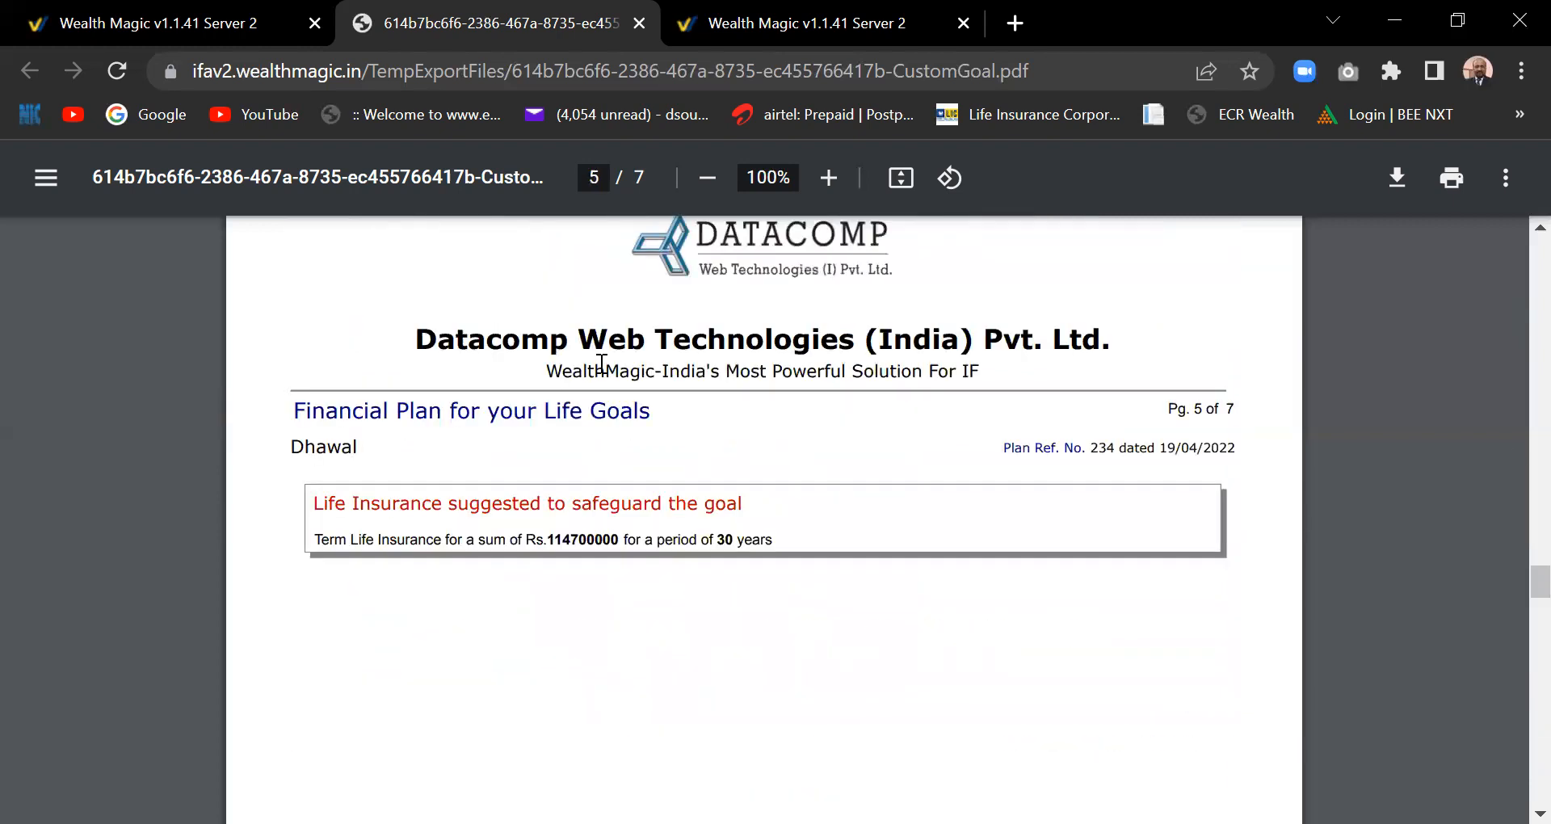
pyautogui.click(639, 23)
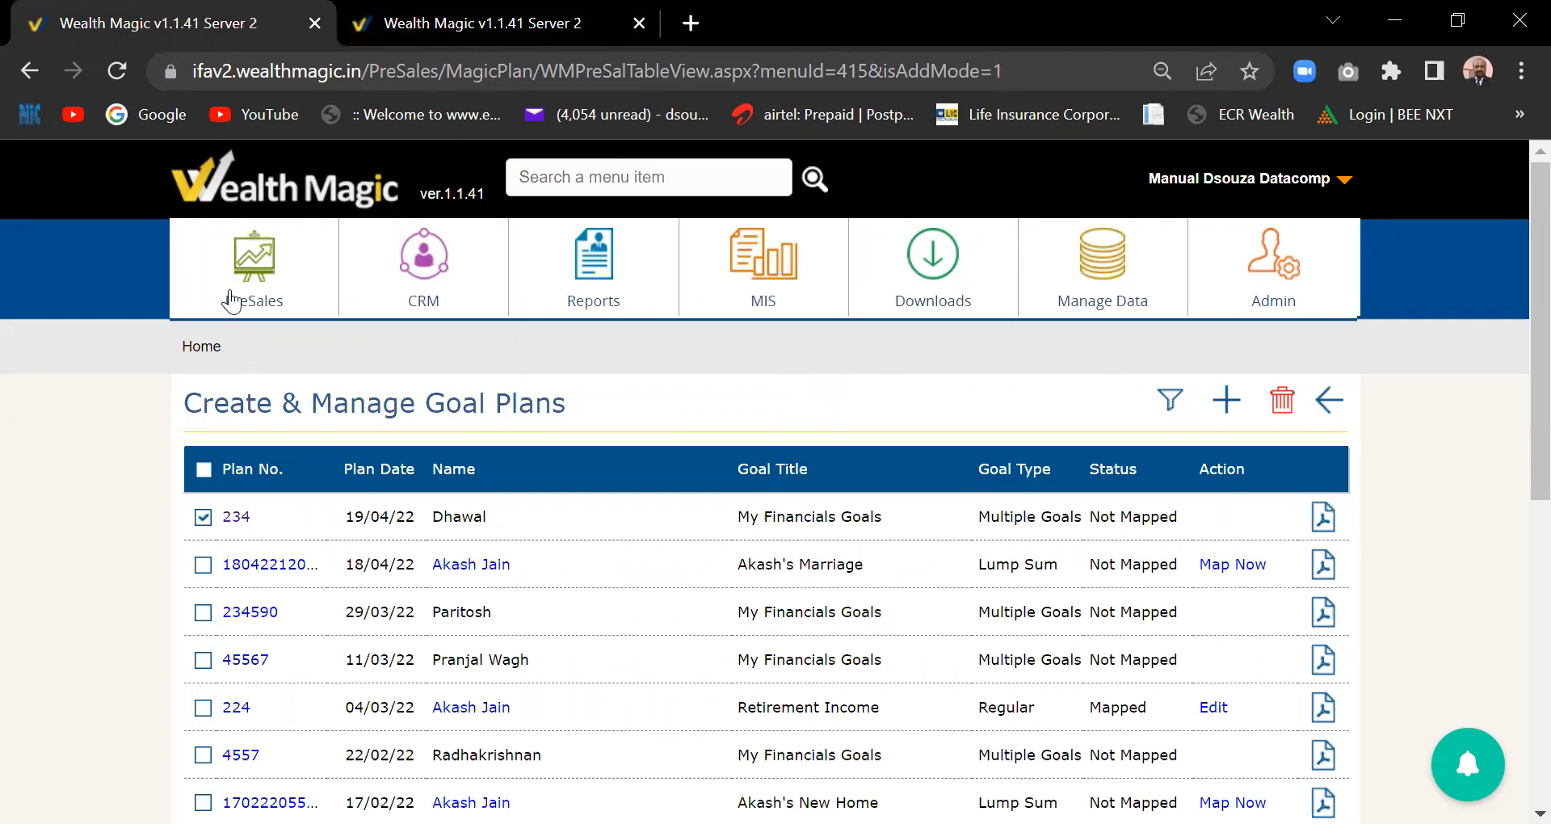
# - Go Home and choose PreSales > Create Model Portfolio to reach the model portfolio list
pyautogui.click(201, 346)
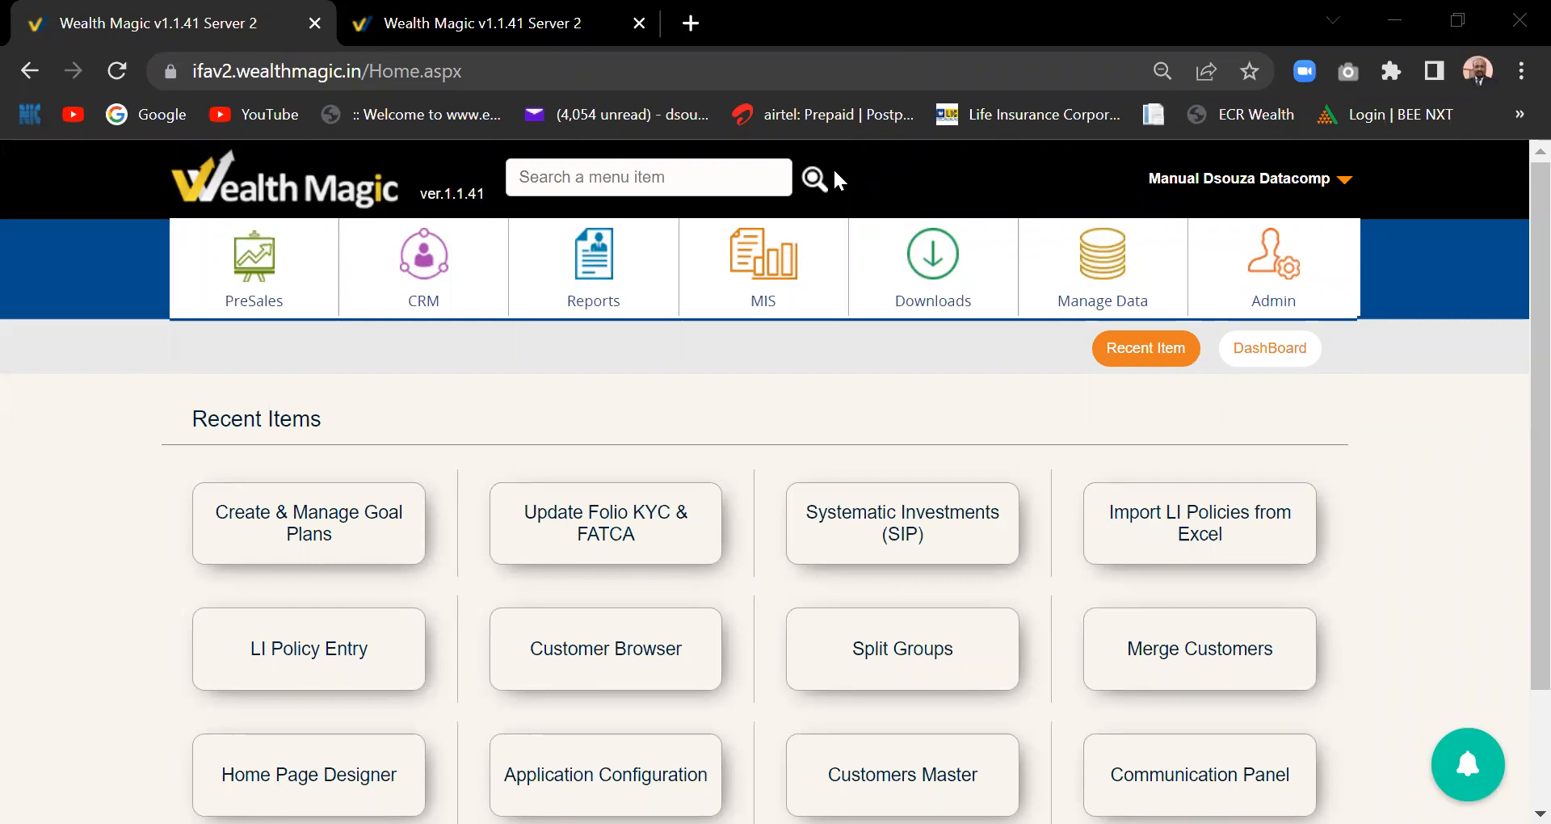
pyautogui.click(277, 302)
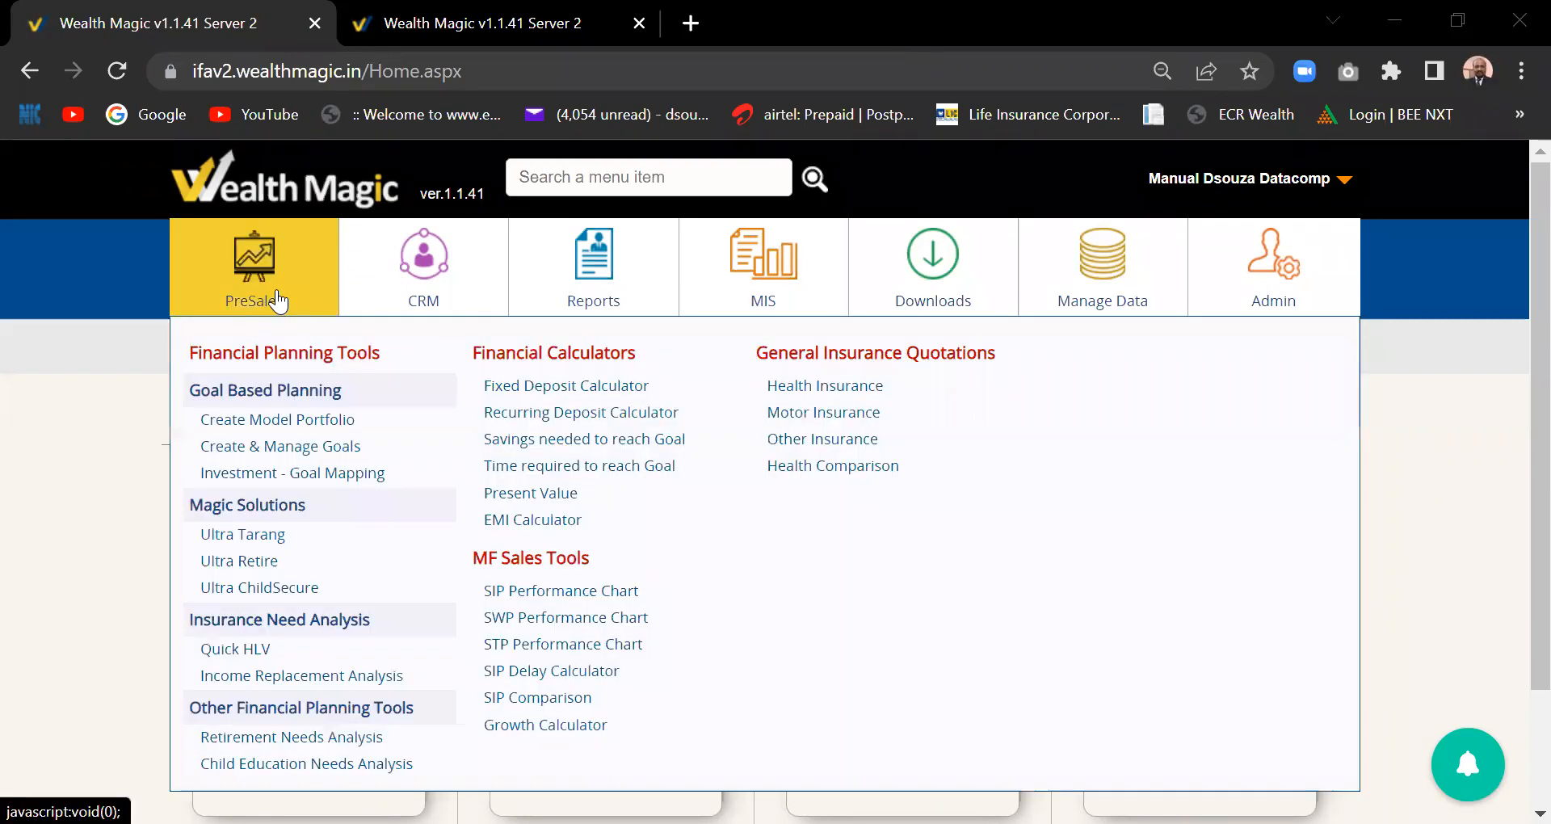
pyautogui.click(301, 429)
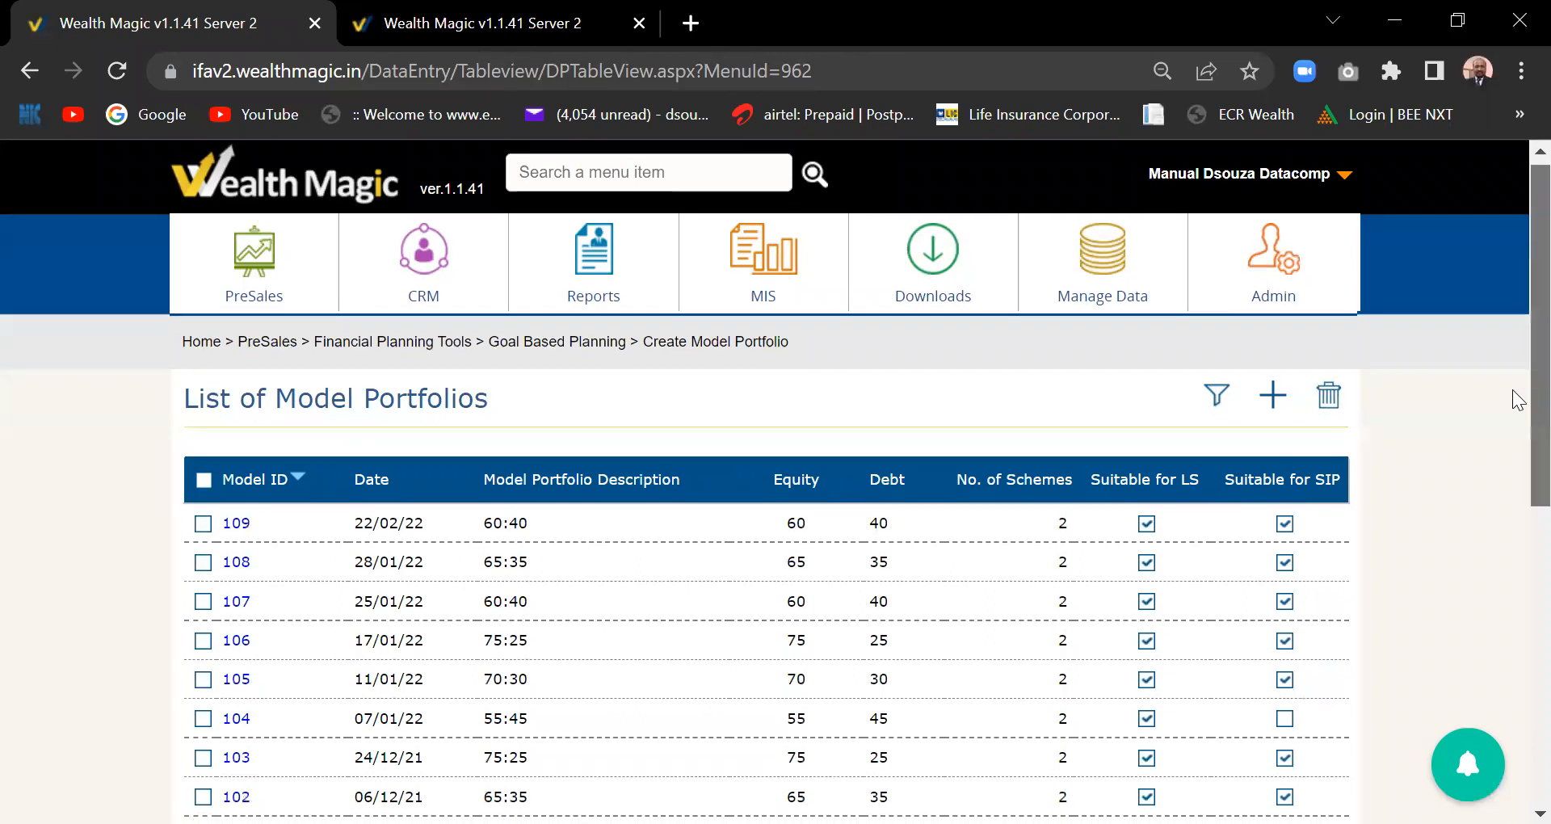
pyautogui.scroll(-1, 1517, 430)
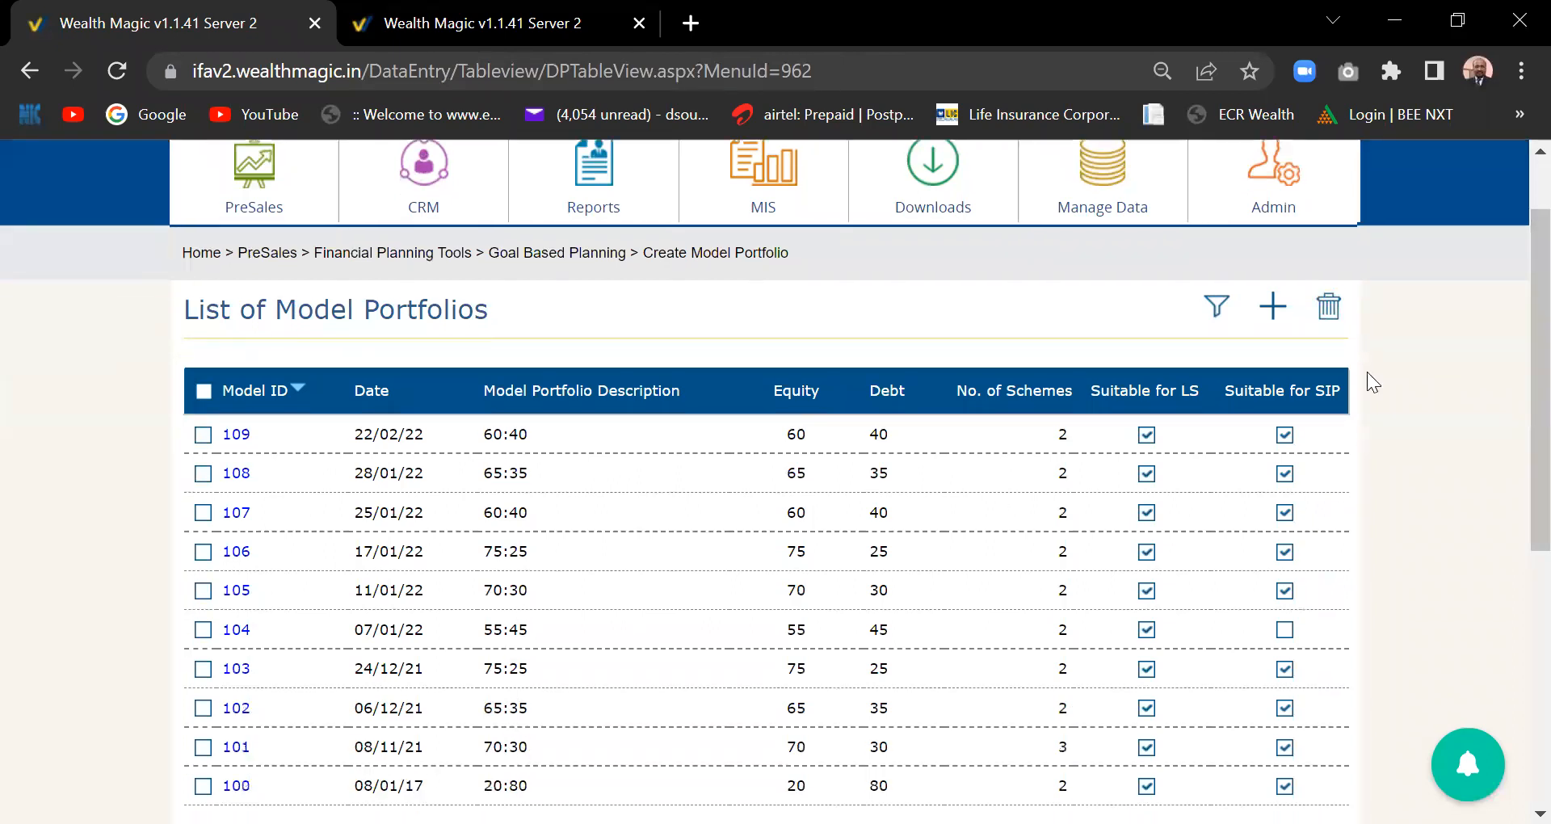
# - Add a new model portfolio with 75 % equity exposure and bring up Recommended Funds
pyautogui.click(1273, 307)
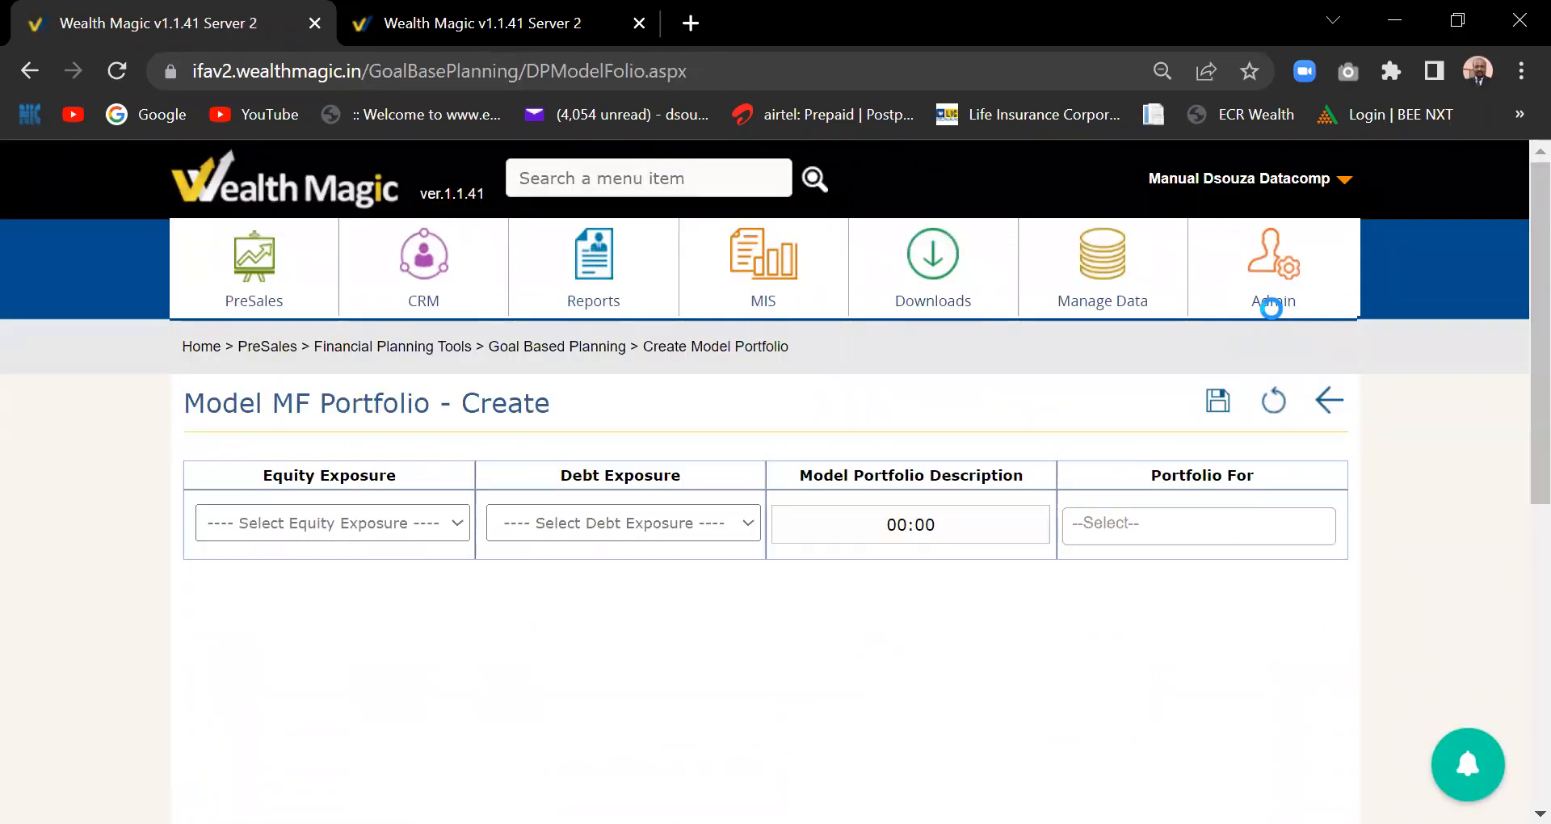
pyautogui.click(456, 530)
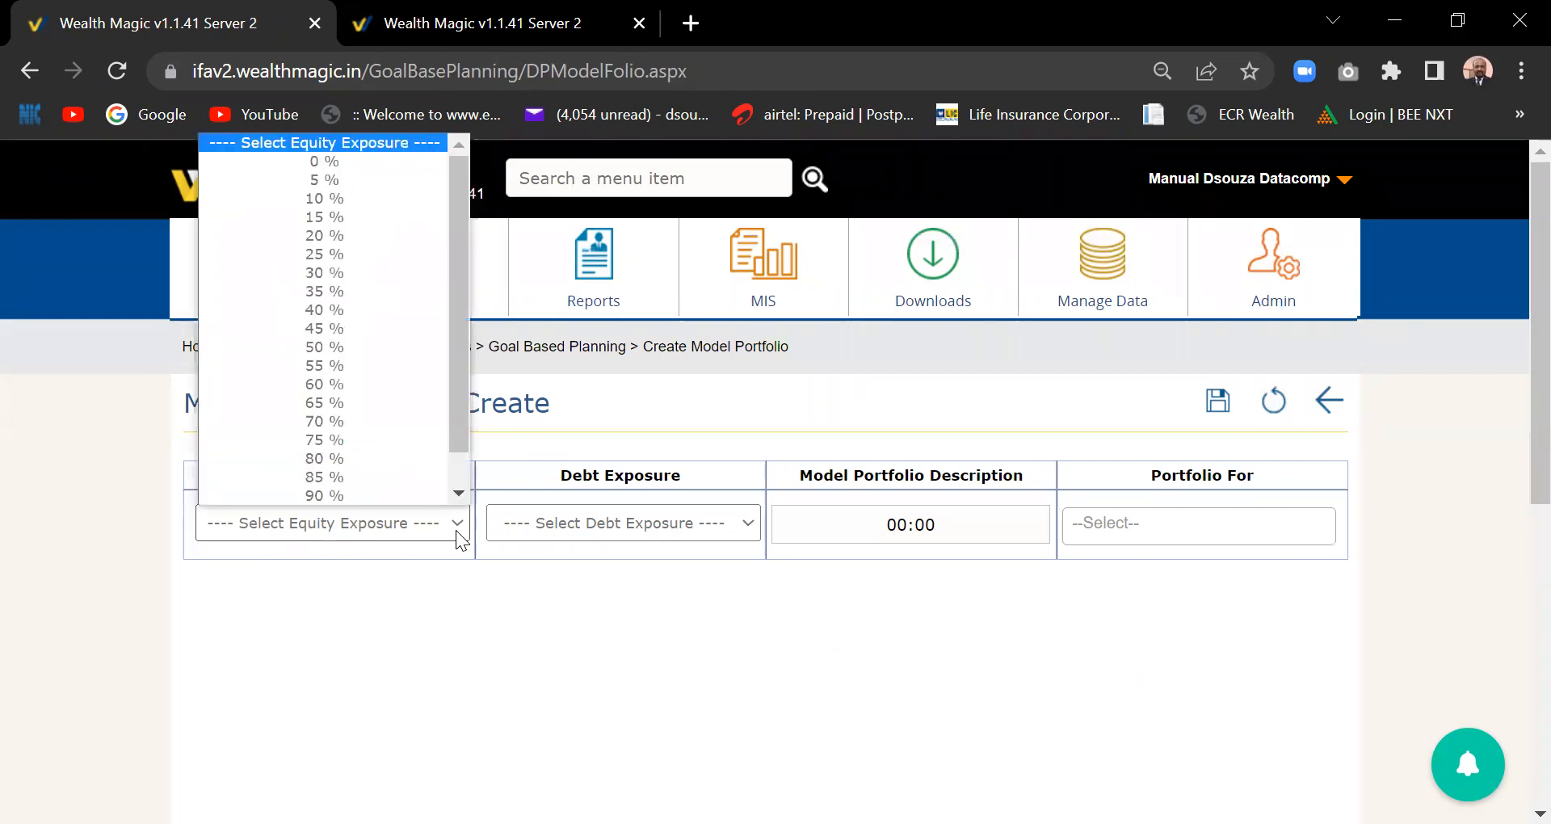
pyautogui.click(365, 439)
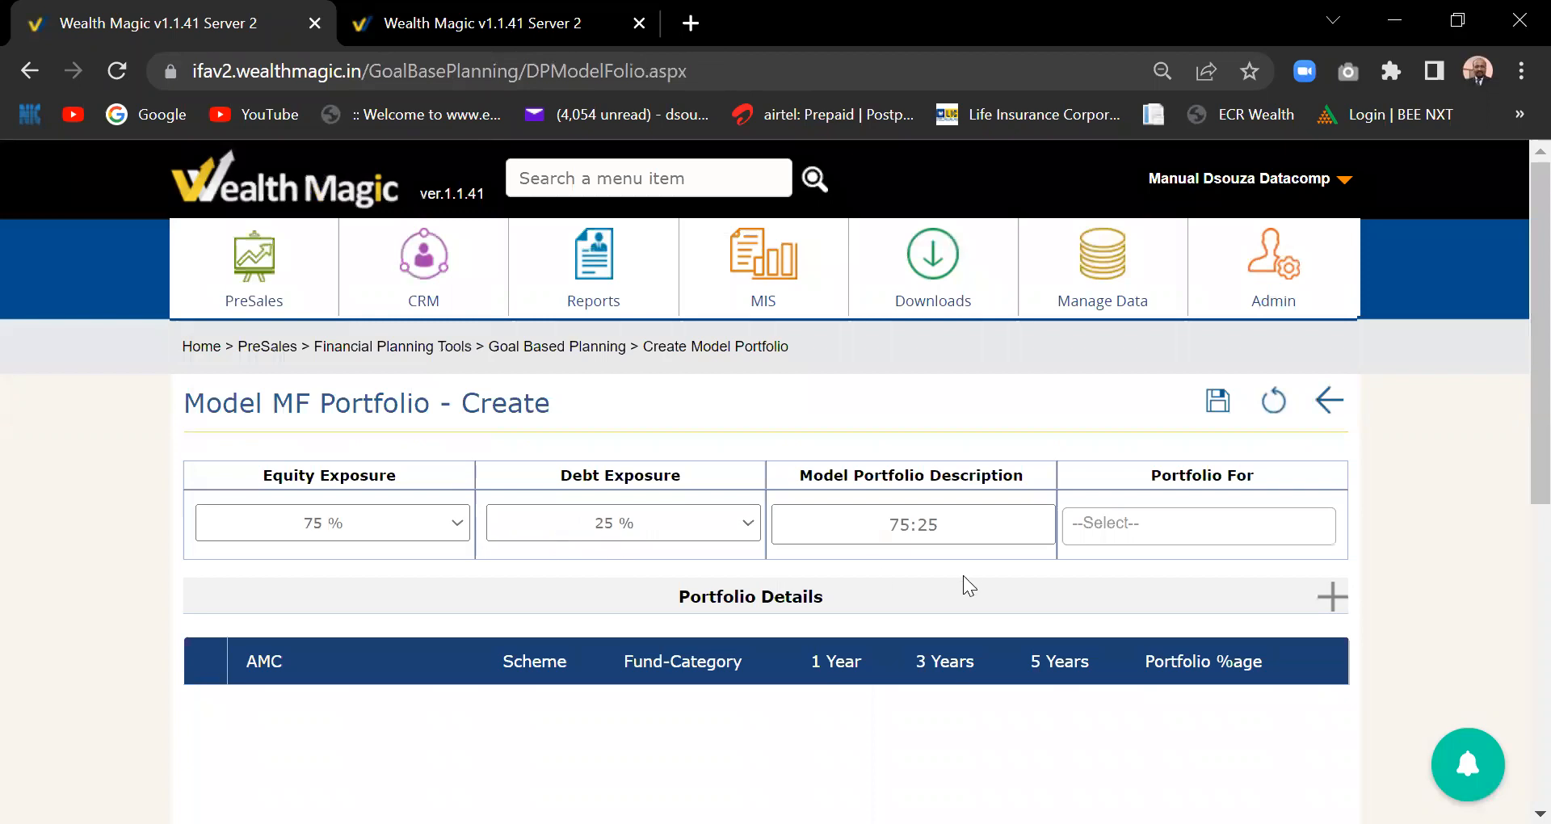
pyautogui.click(1333, 598)
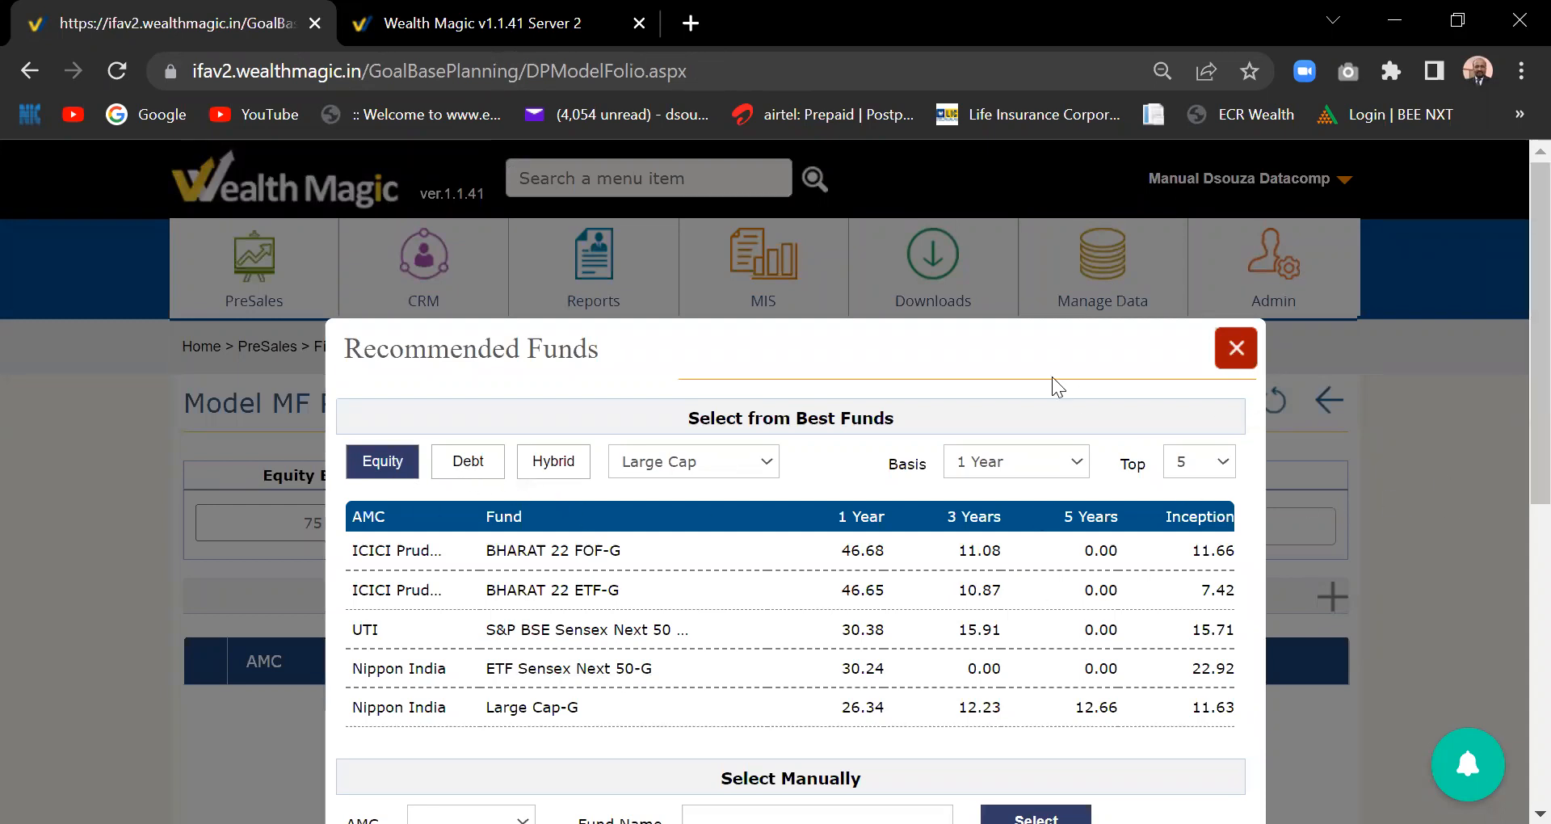
# - Add IDFC Focused Equity Reg-IDCW to the portfolio by choosing AMC IDFC and searching 'eq'
pyautogui.moveTo(999, 344); pyautogui.dragTo(976, 234)
pyautogui.moveTo(1049, 347); pyautogui.dragTo(1052, 311)
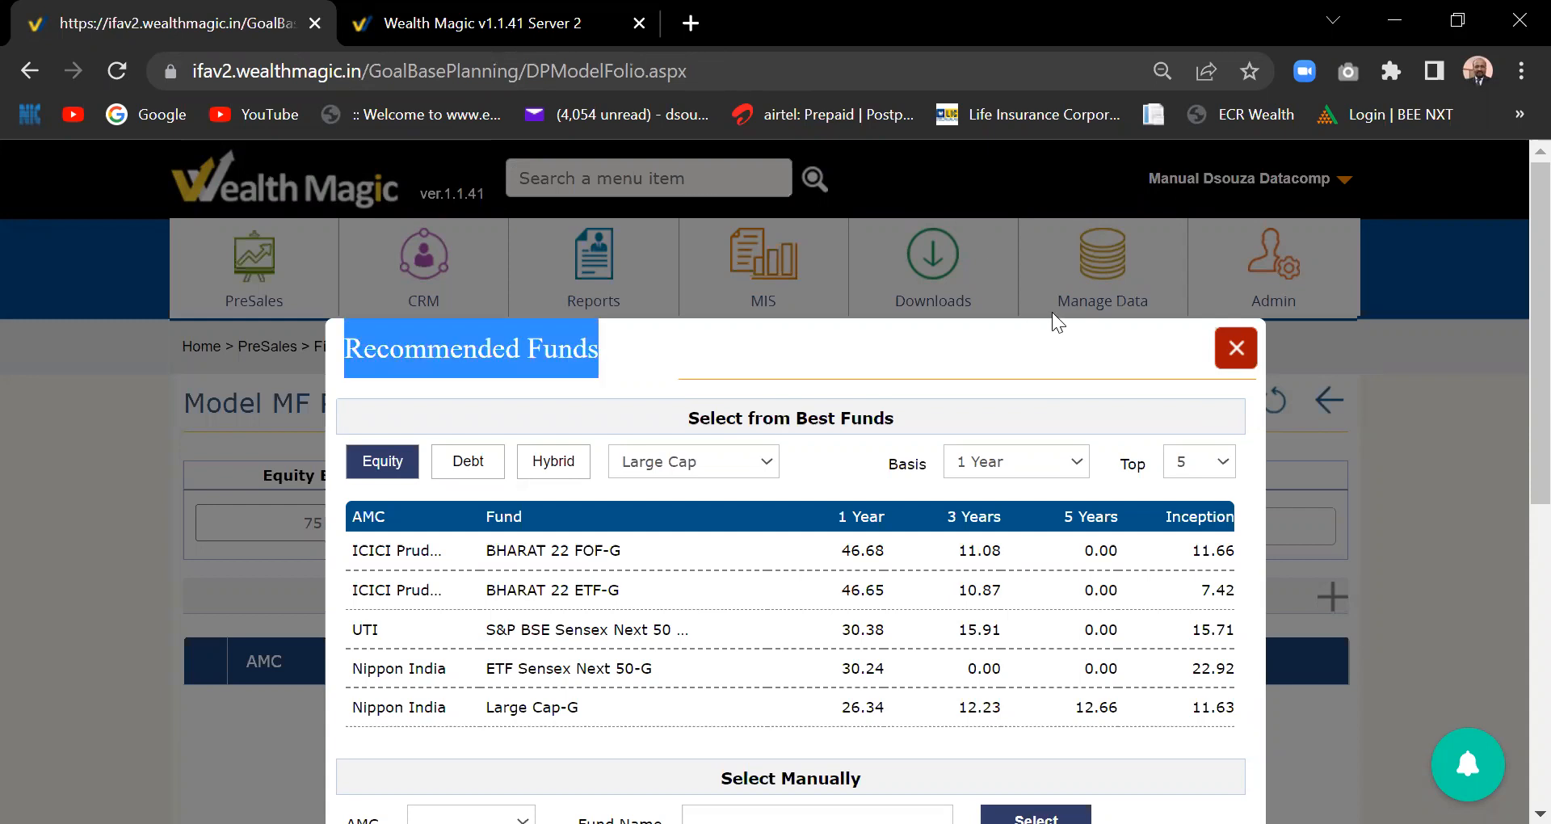
pyautogui.moveTo(1540, 418); pyautogui.dragTo(1540, 517)
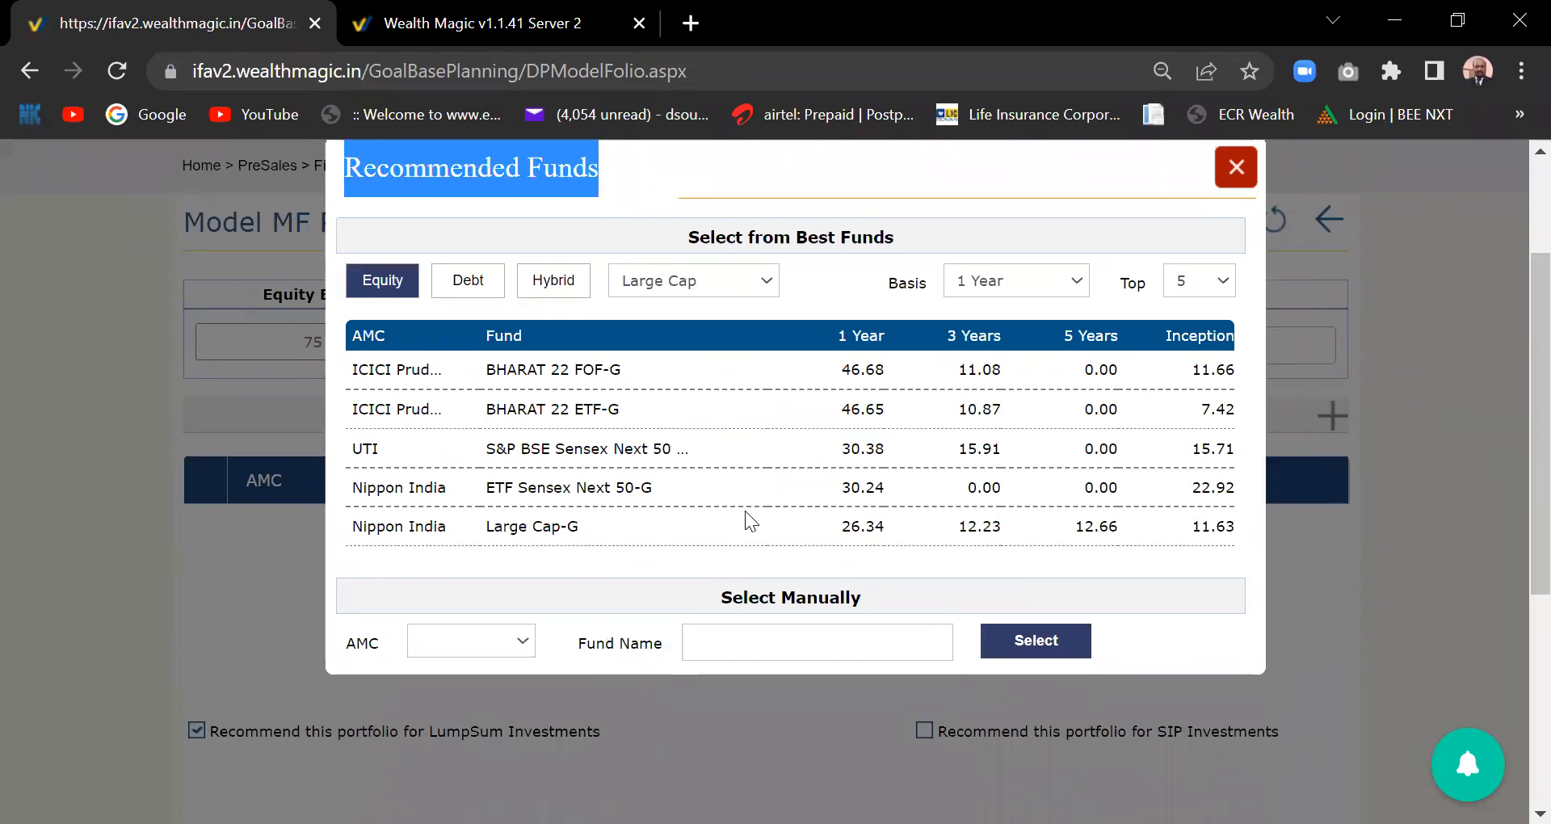
pyautogui.click(522, 644)
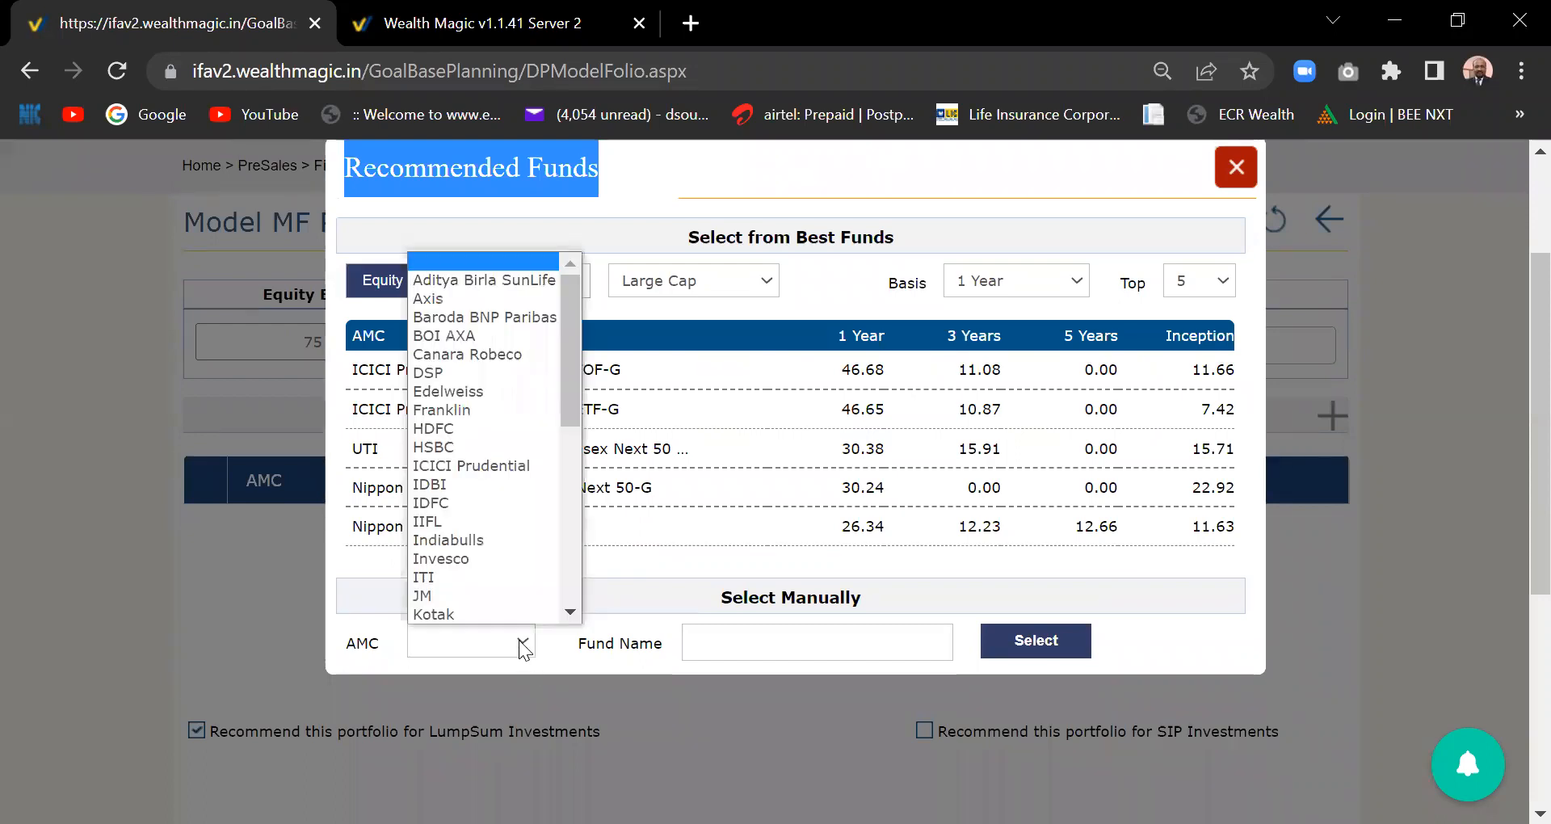
pyautogui.click(482, 503)
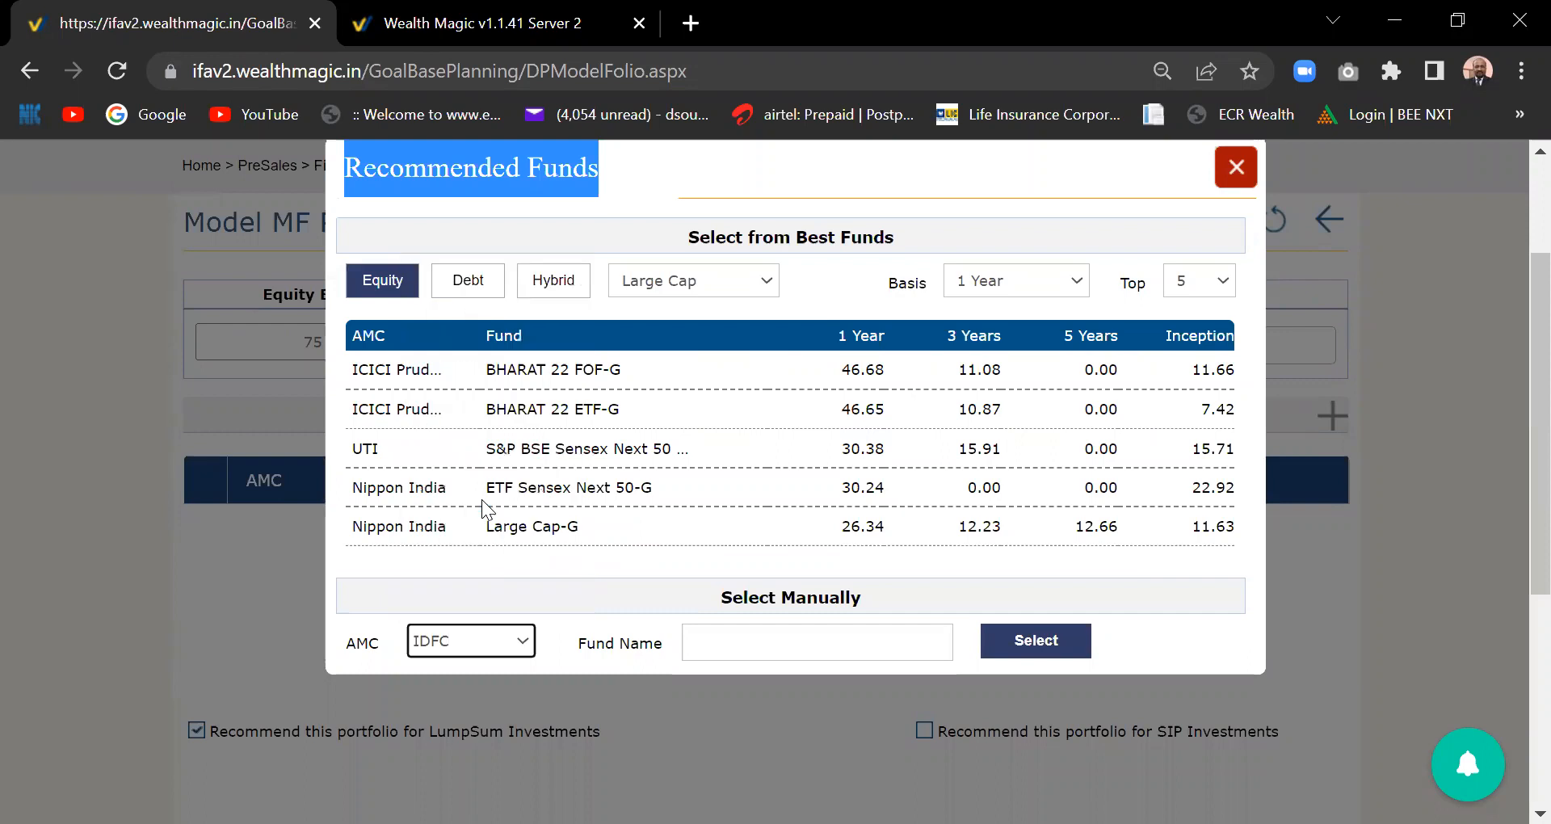
pyautogui.click(767, 647)
pyautogui.write('equity')
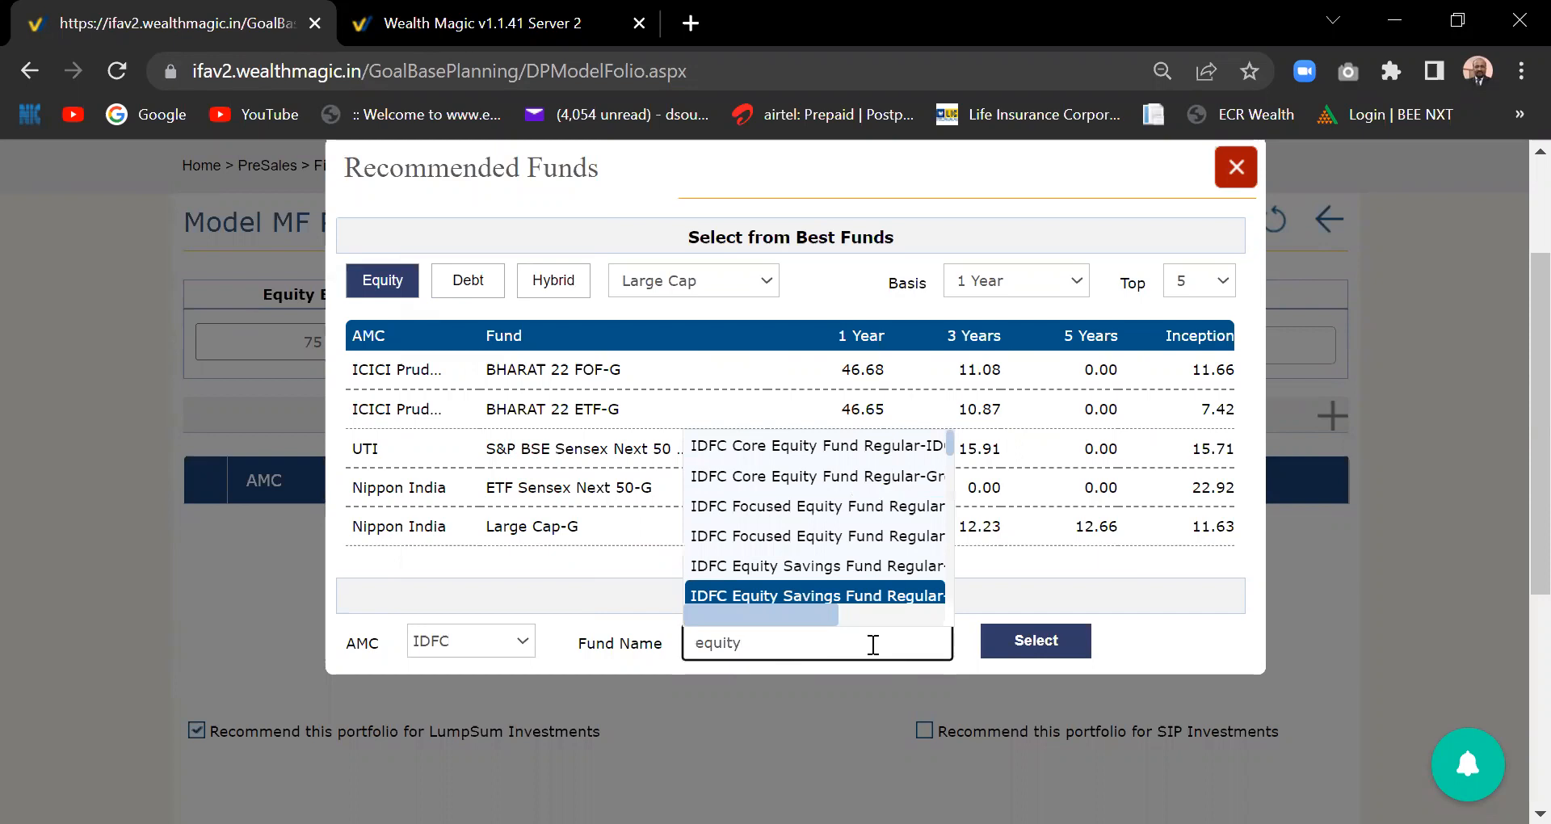
pyautogui.click(861, 537)
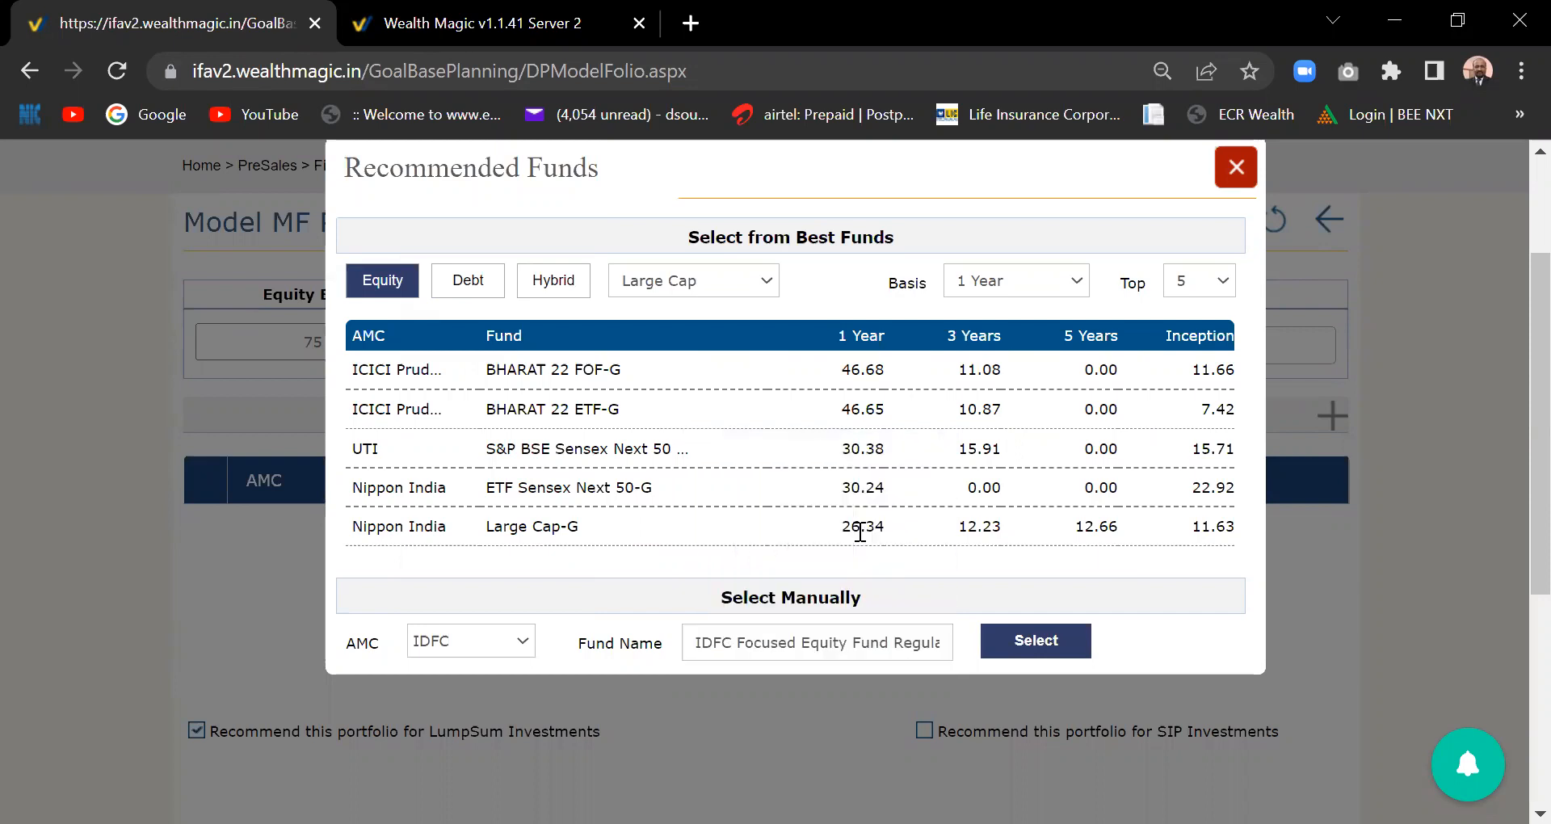
pyautogui.click(1051, 643)
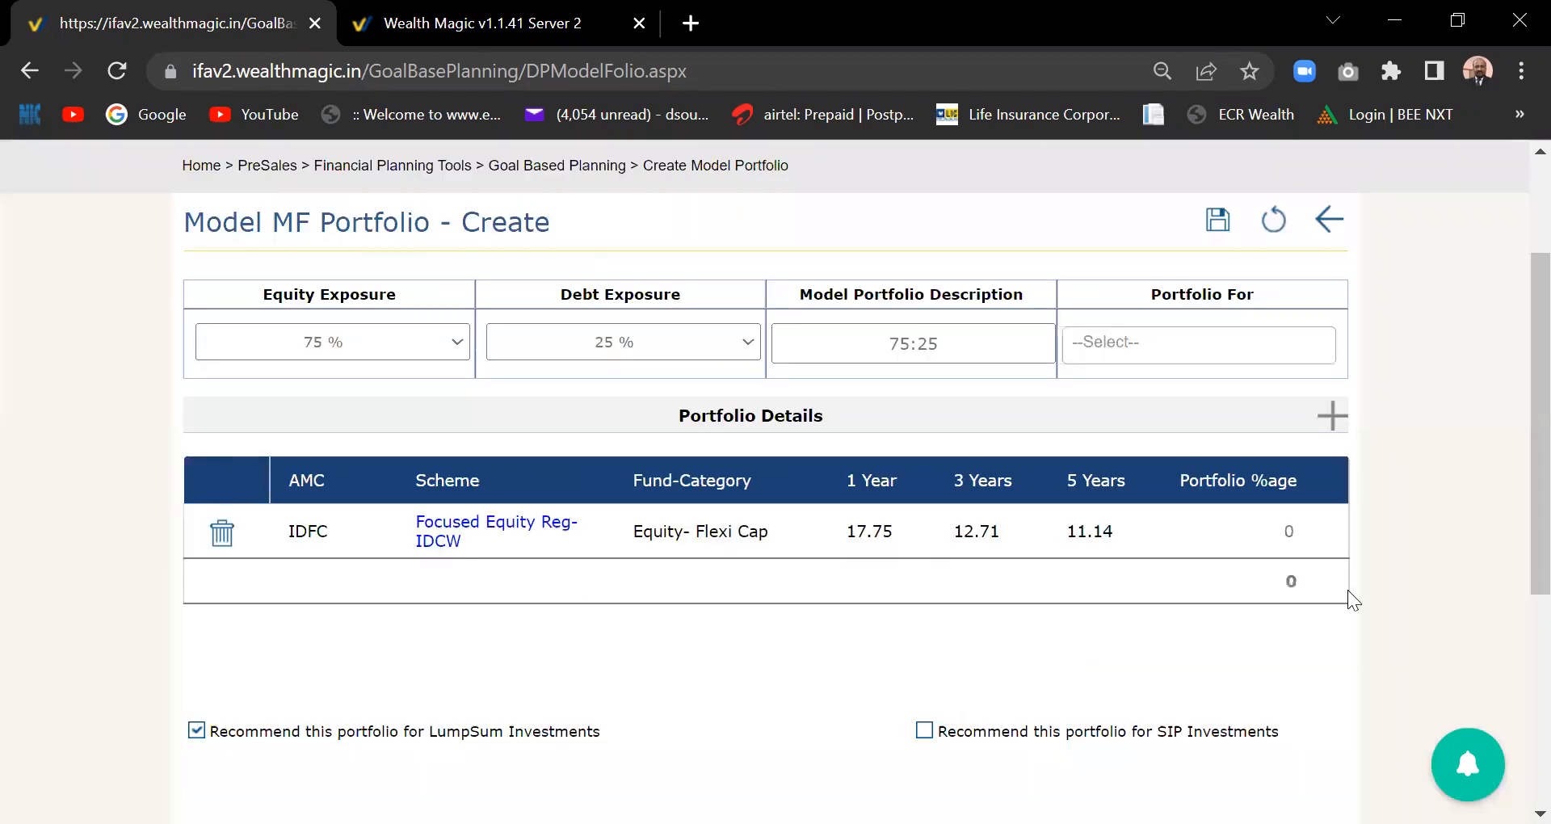
# - Set the IDFC Focused Equity fund's Portfolio %age to 75
pyautogui.click(1291, 527)
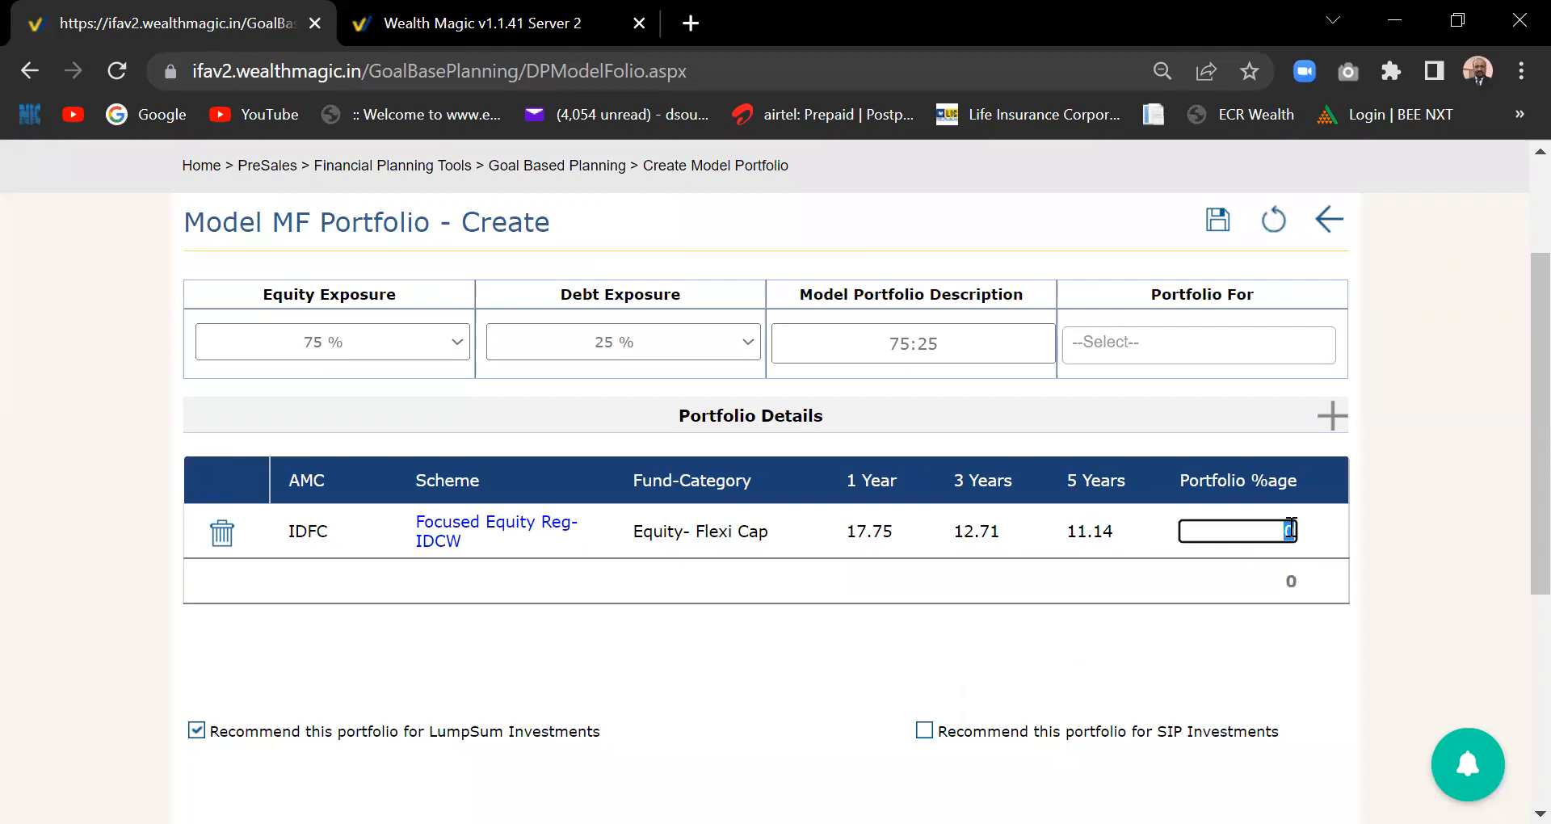
pyautogui.write('1')
pyautogui.write('5')
pyautogui.click(1235, 569)
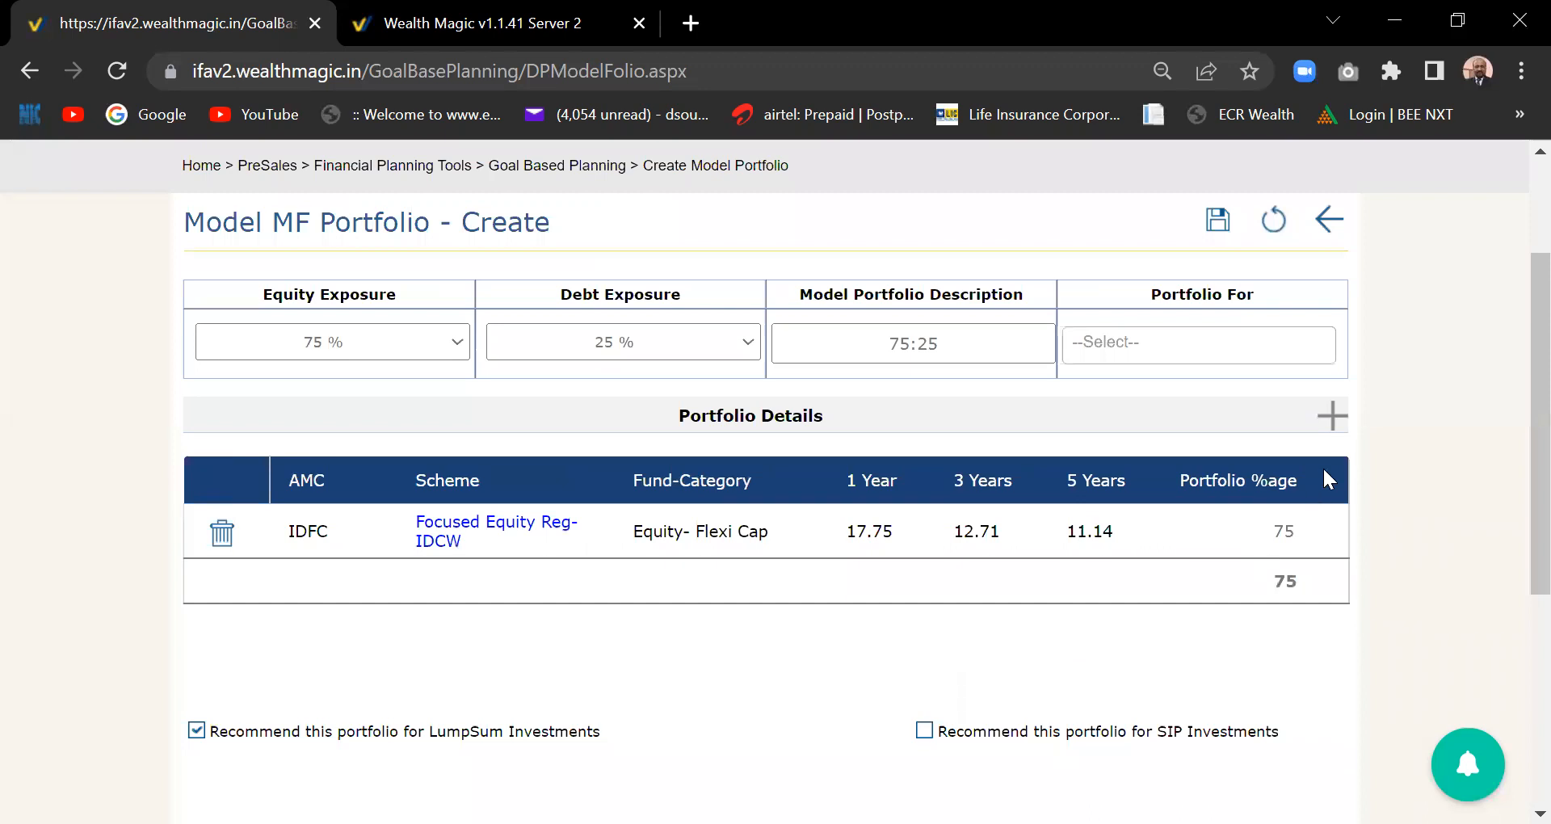
# - Add IDBI Liquid Fund-IDCW Daily from the debt funds, choosing AMC IDBI and searching 'idbi'
pyautogui.click(1326, 417)
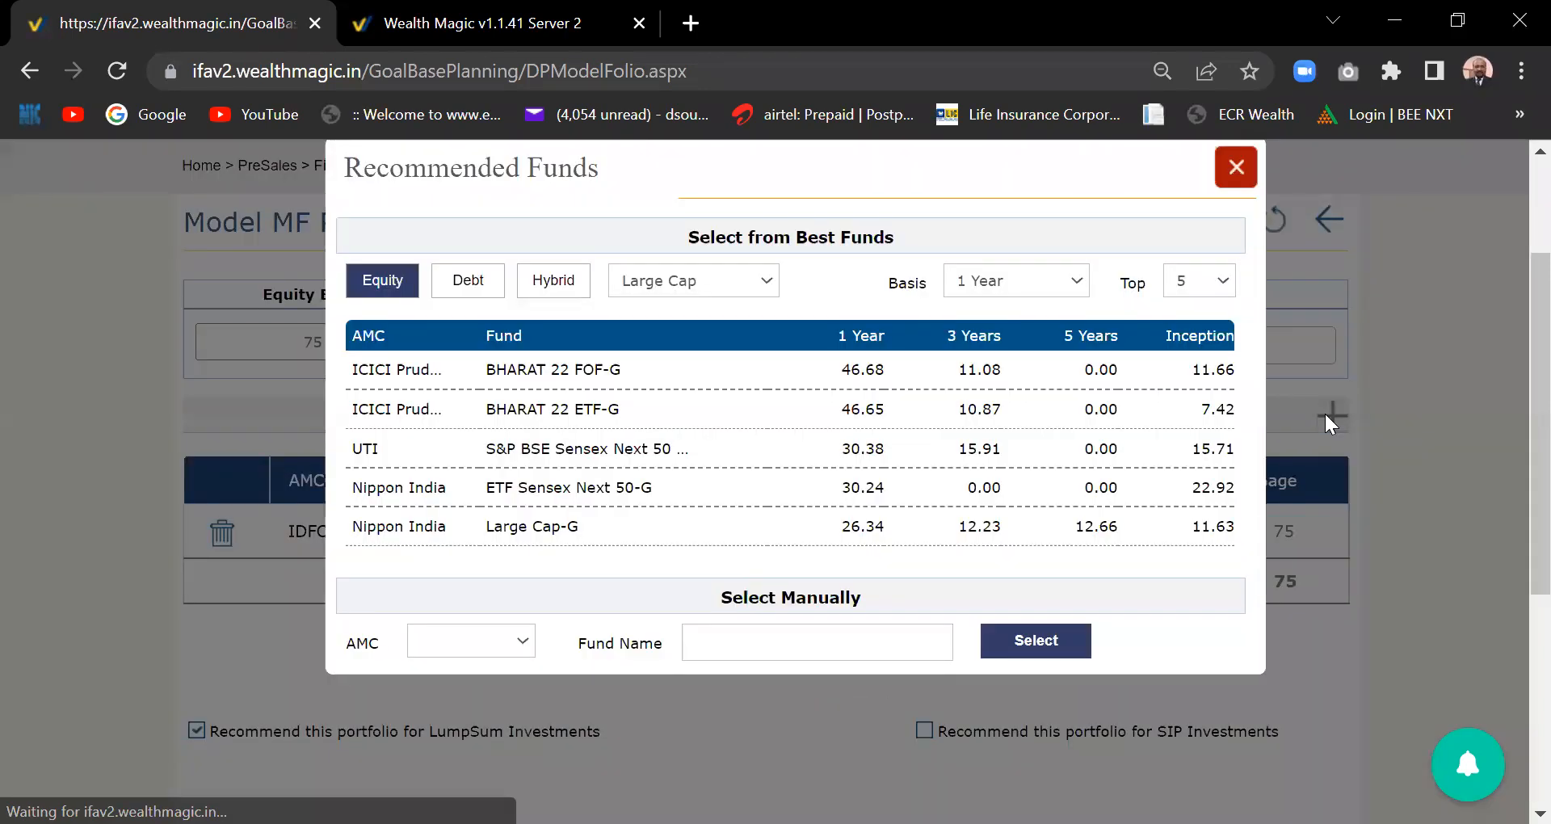
pyautogui.click(484, 276)
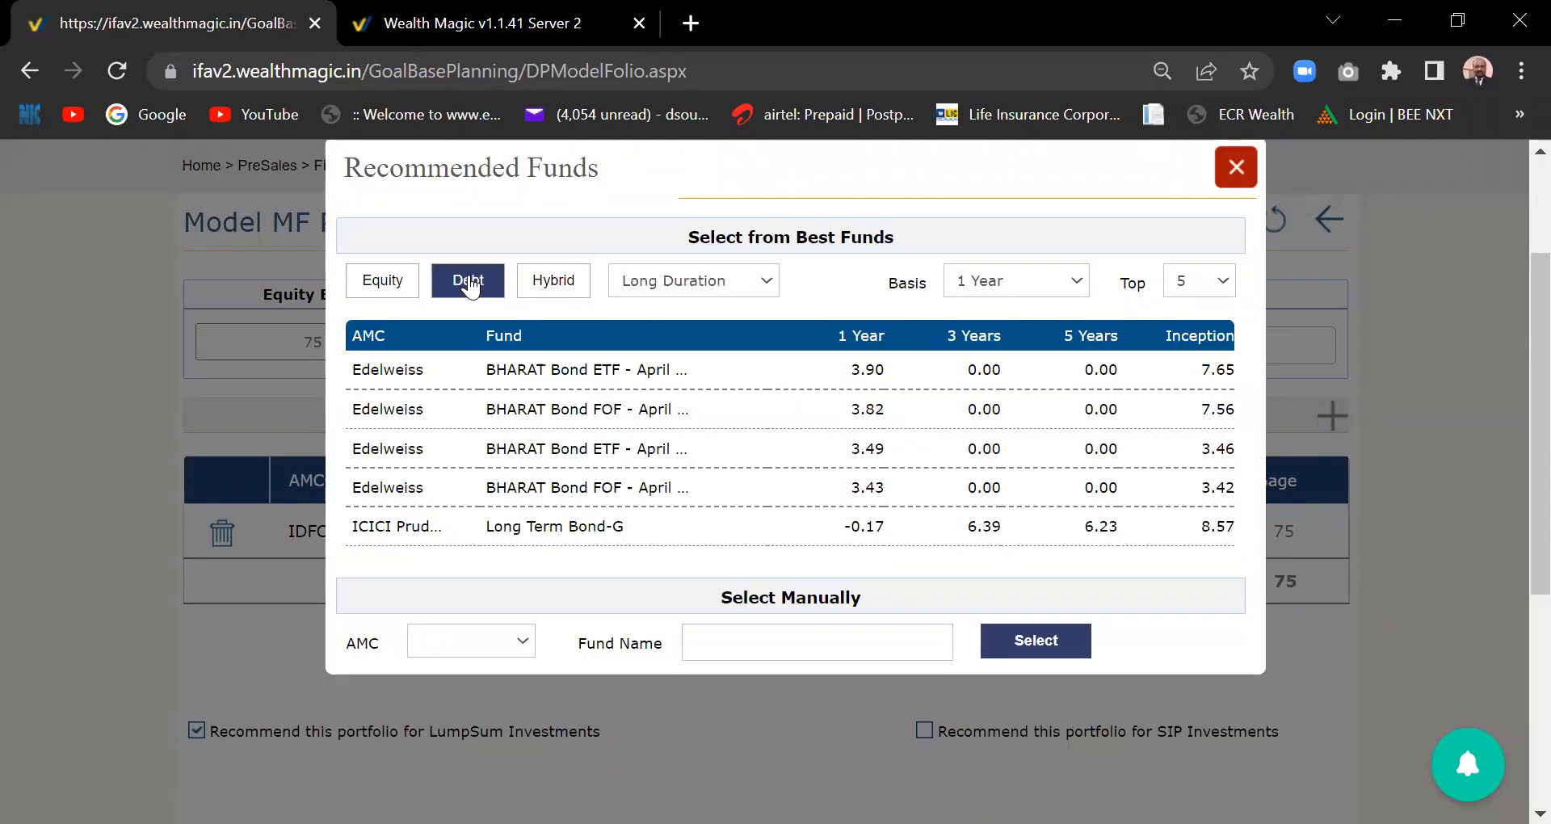
pyautogui.click(520, 640)
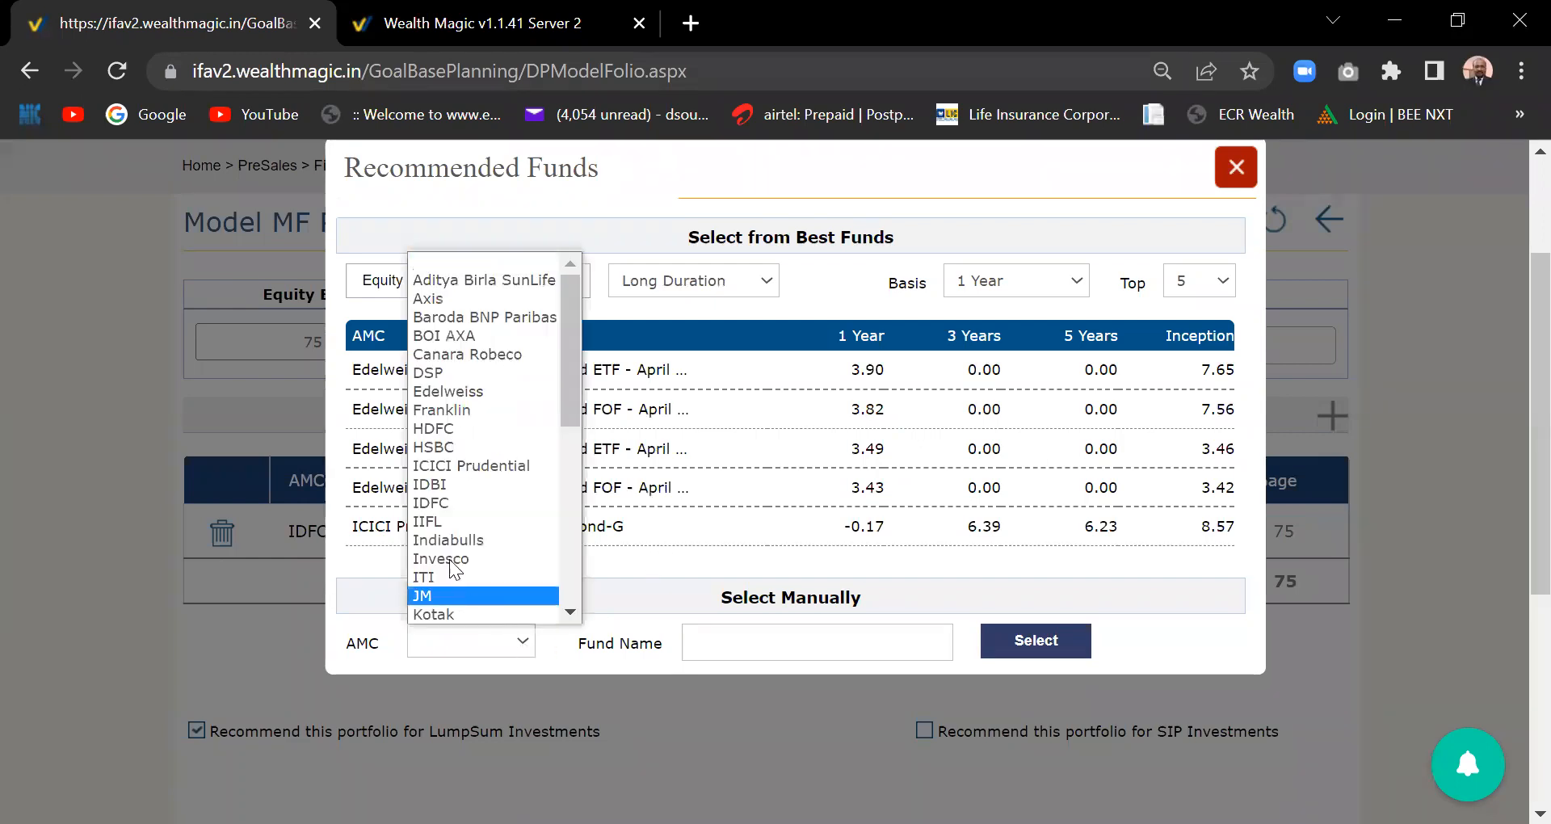
pyautogui.click(440, 482)
pyautogui.click(763, 650)
pyautogui.write('debt')
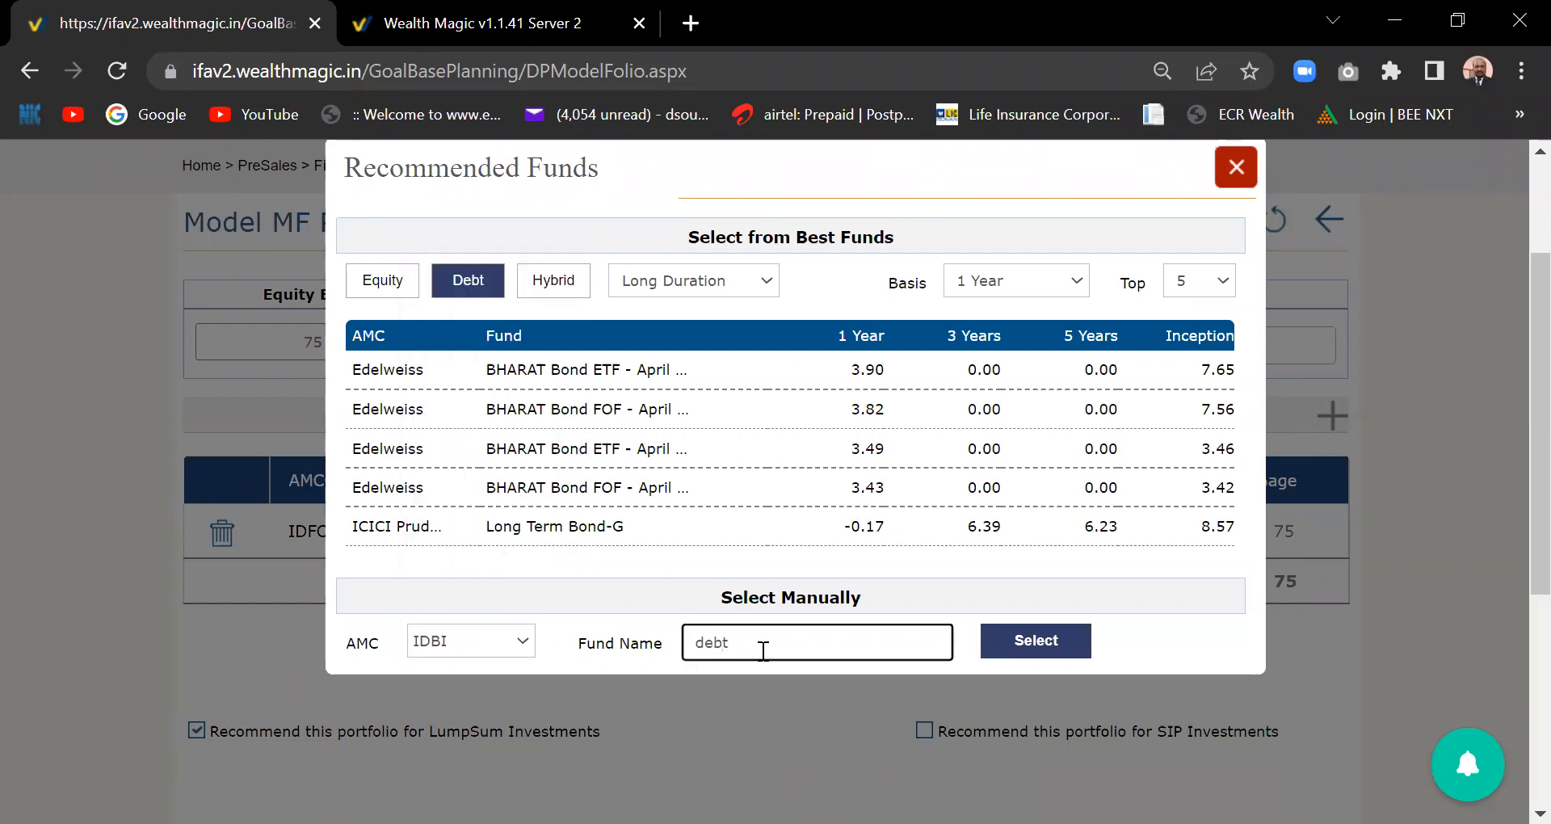
pyautogui.press('BackSpace')
pyautogui.press('BackSpace')
pyautogui.press('BackSpace')
pyautogui.press('BackSpace')
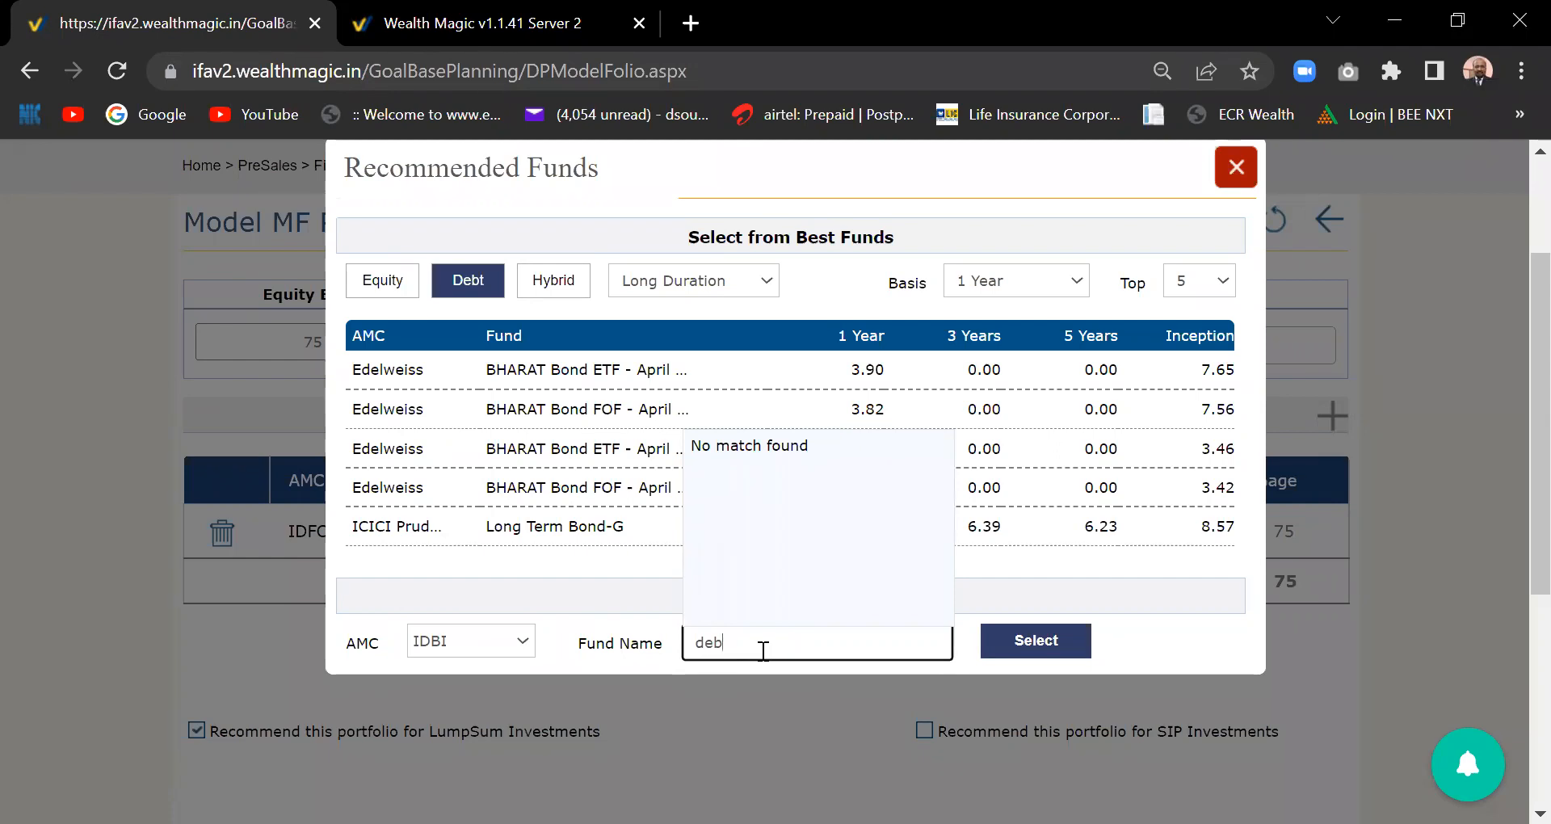
pyautogui.write('idbi')
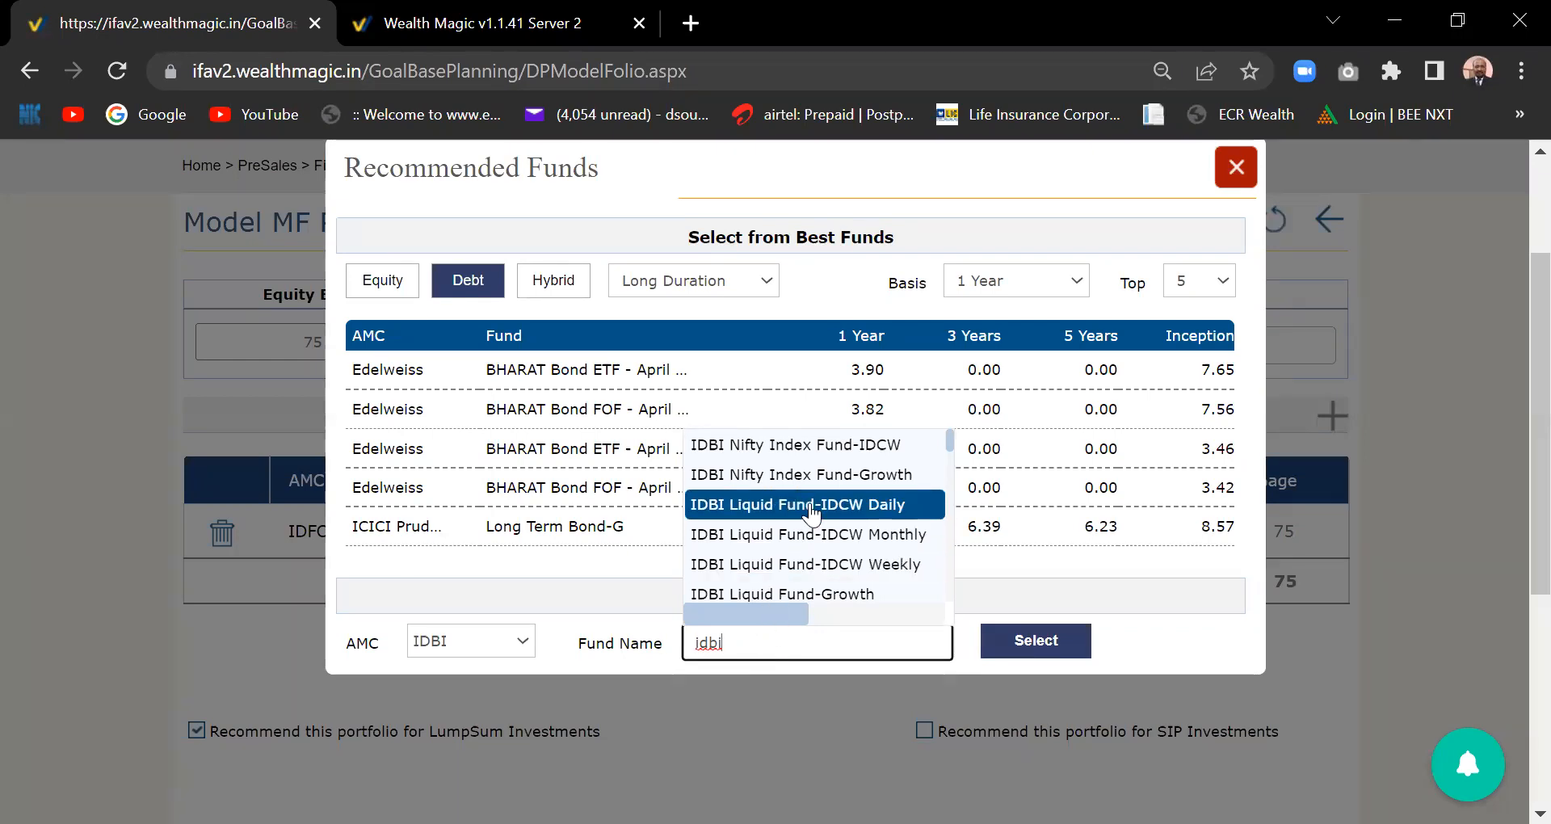
pyautogui.click(812, 506)
pyautogui.click(1033, 647)
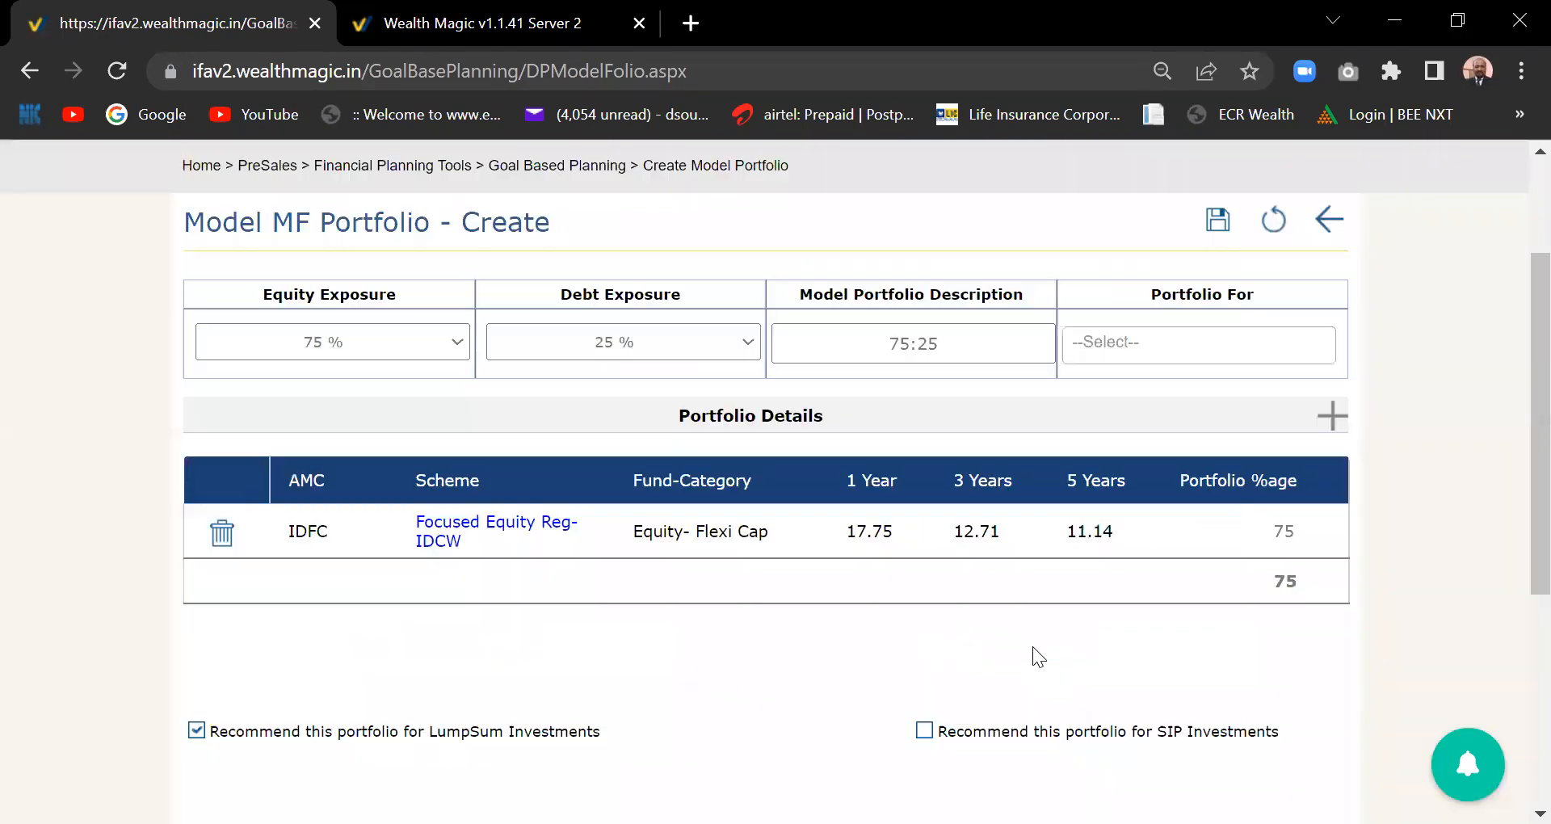
# - Set the IDBI Liquid fund to 25% so the total reaches 100, and save the portfolio
pyautogui.click(1287, 583)
pyautogui.press('BackSpace')
pyautogui.write('25')
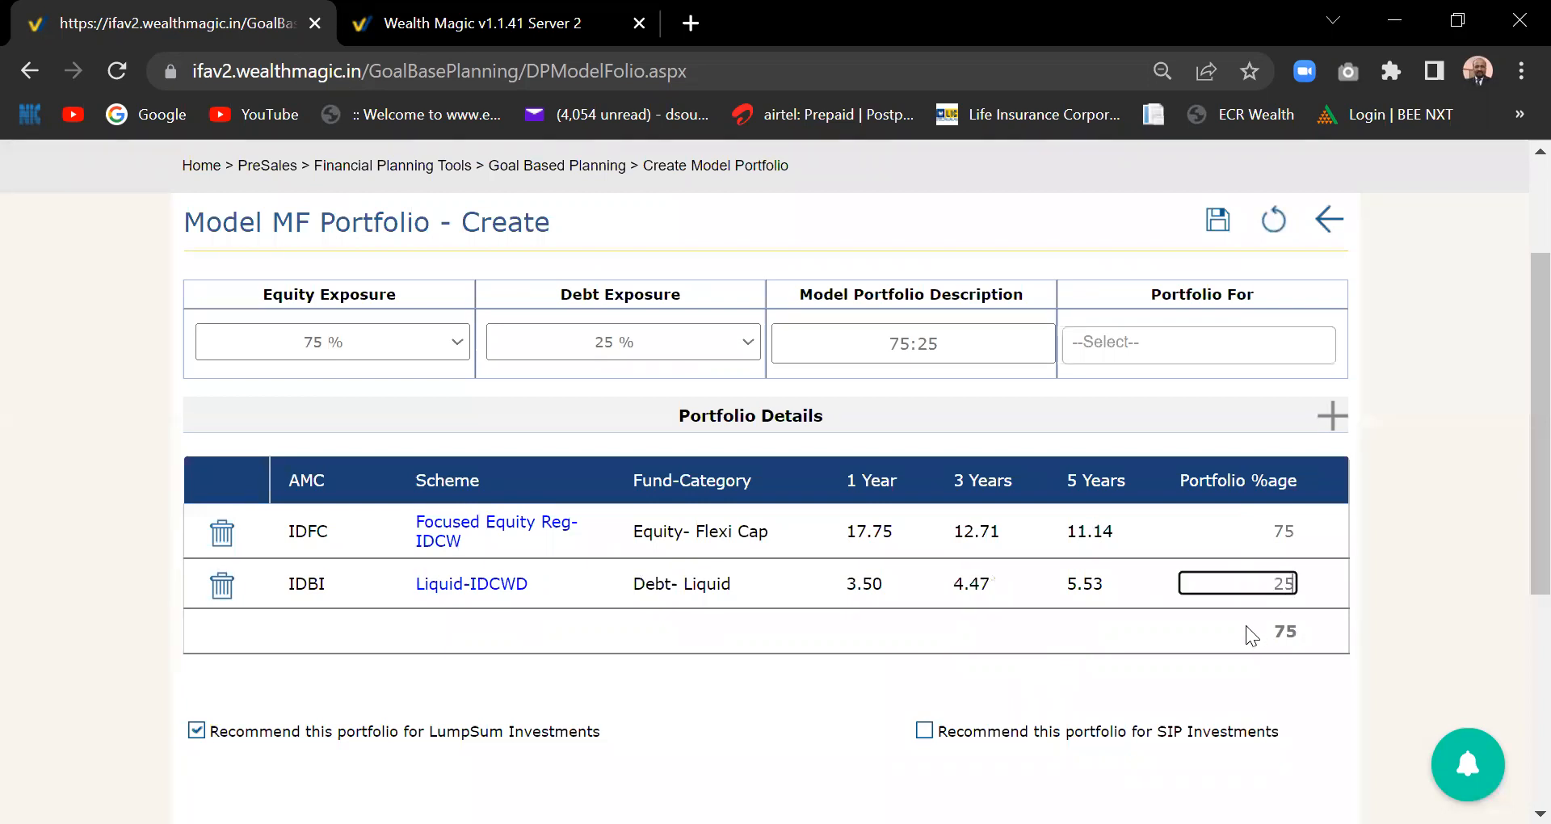
pyautogui.click(1365, 646)
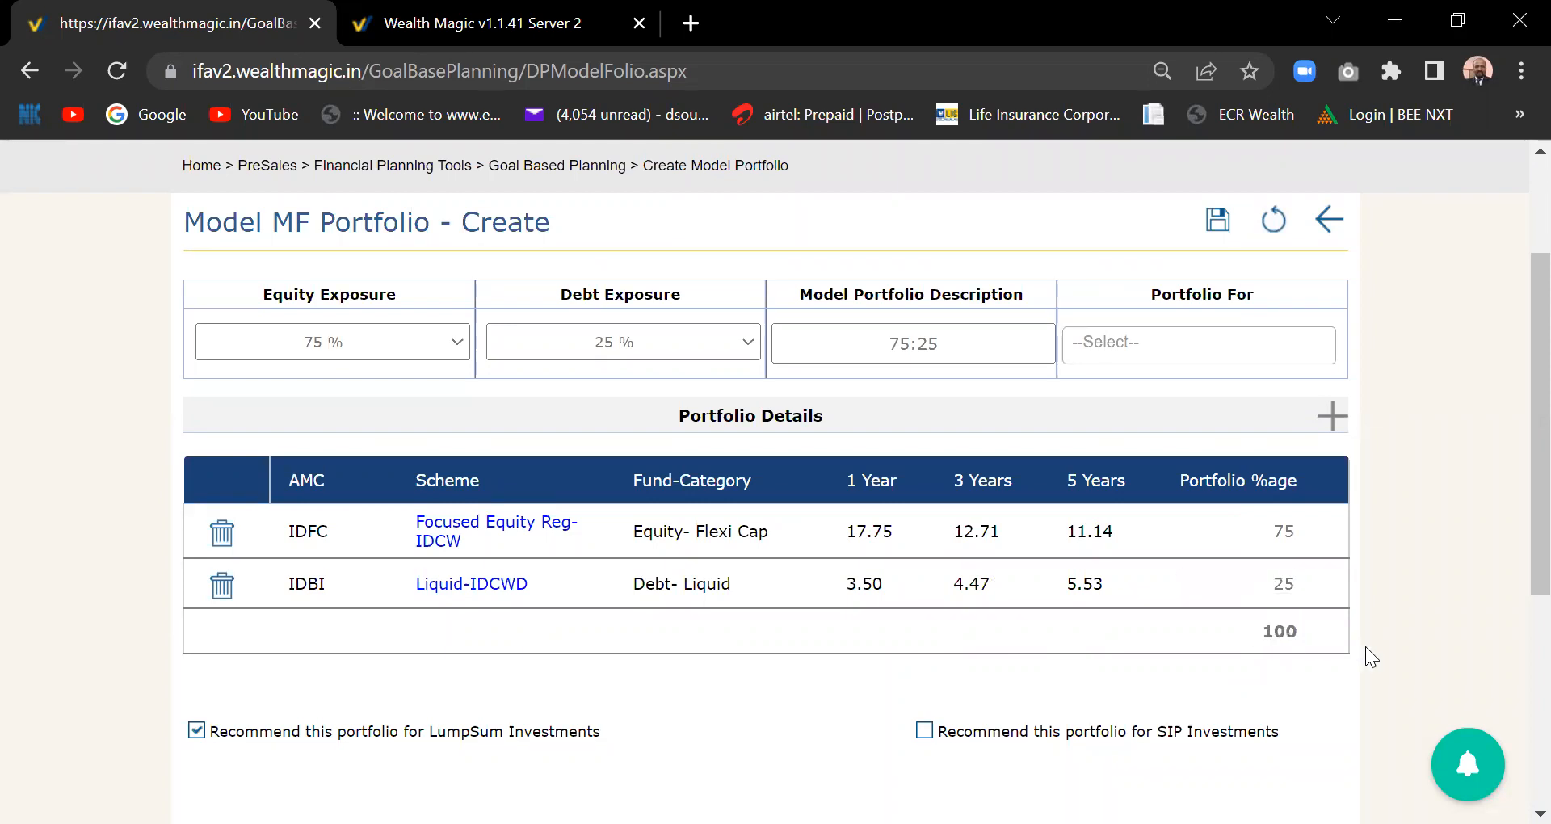
pyautogui.click(1218, 221)
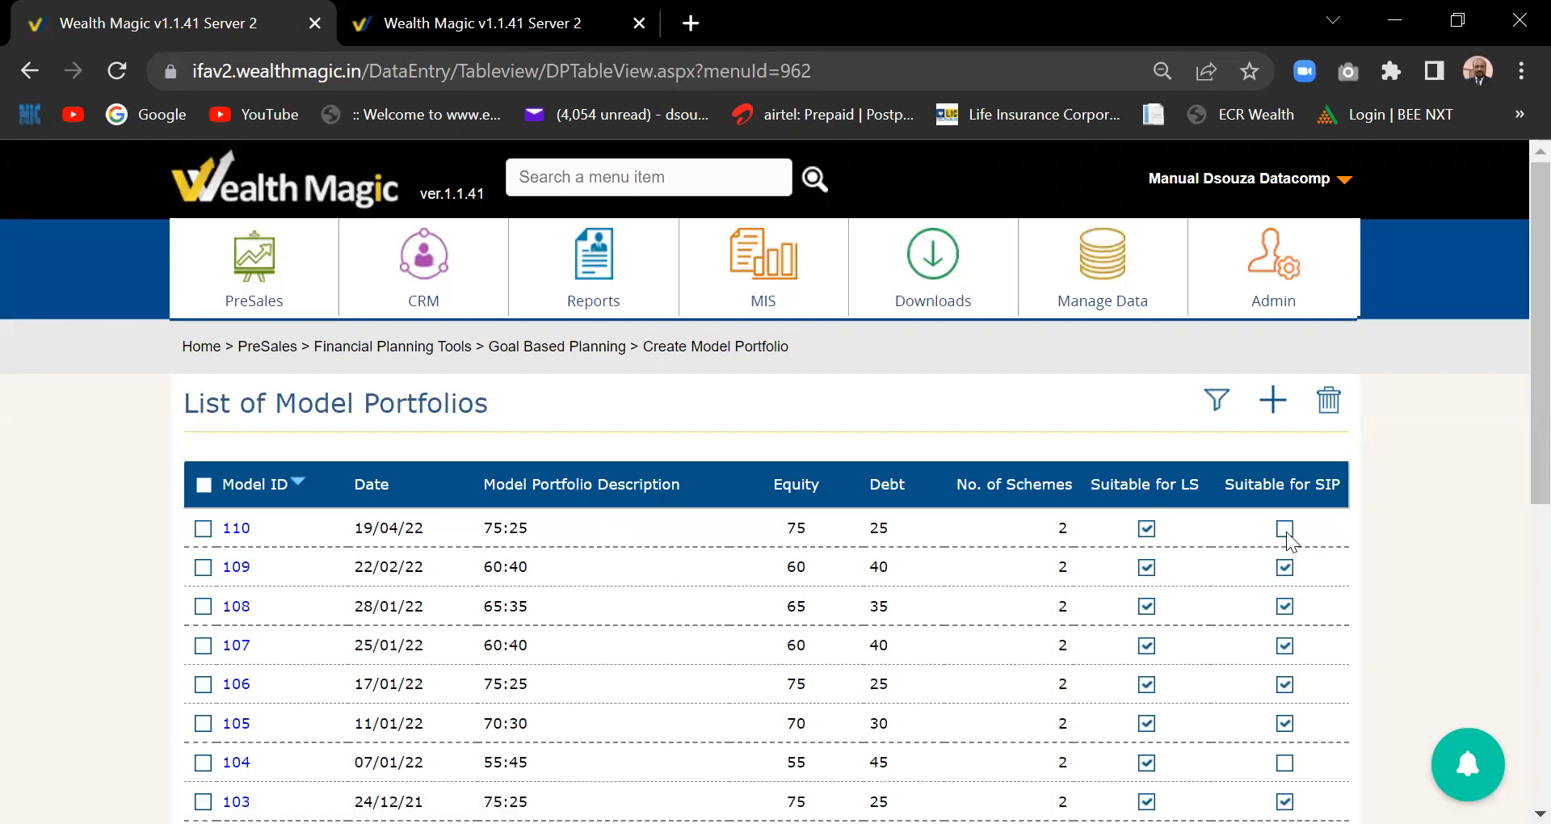
# - Tick the new 75:25 model 110 in the list and open the PreSales planning tools
pyautogui.click(203, 529)
pyautogui.click(262, 297)
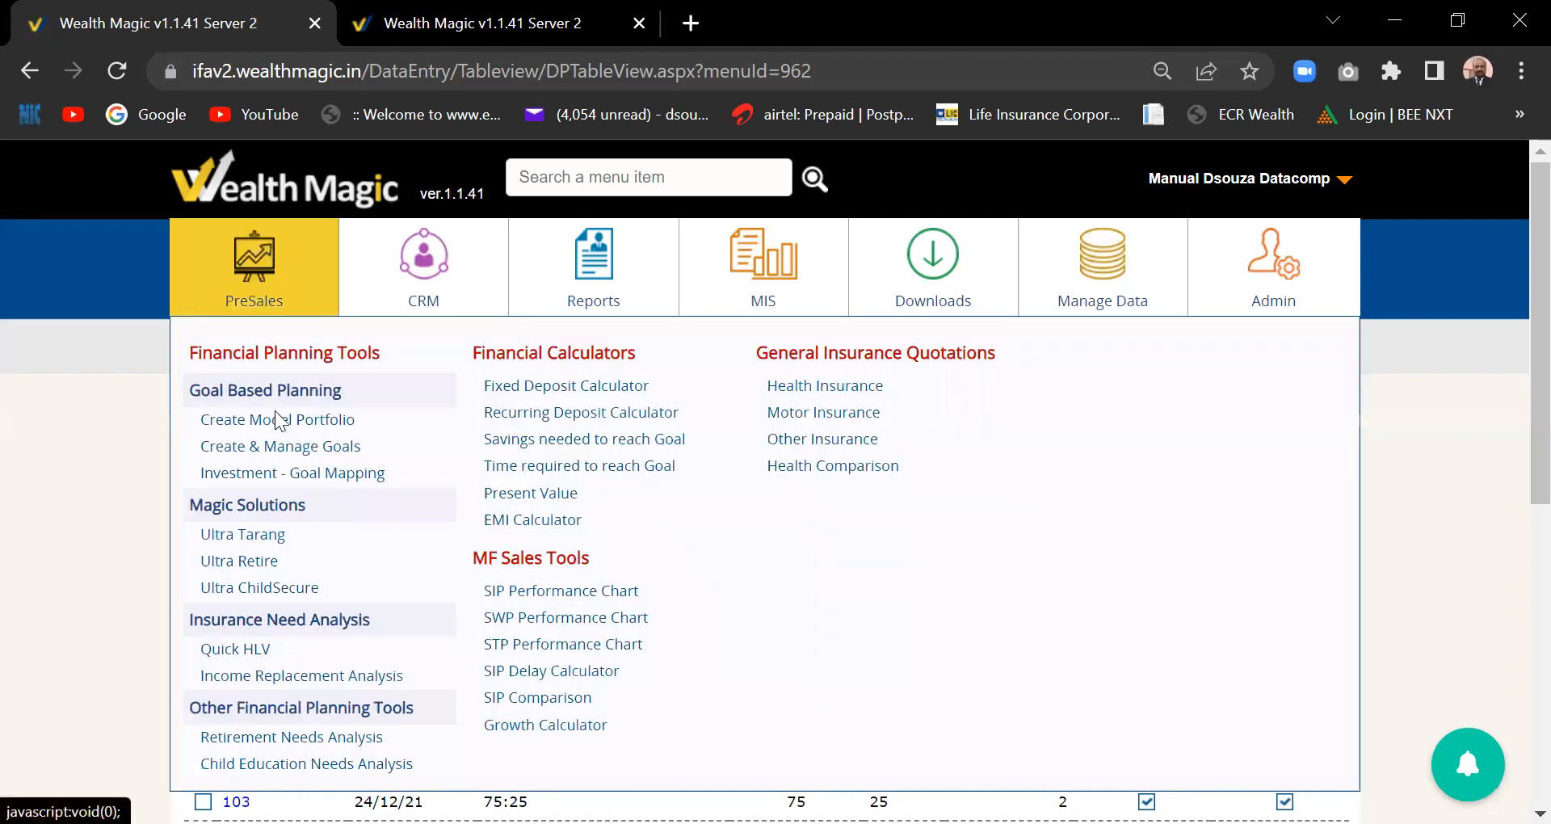
# - In Investment Goal Mapping, pick the investor's group by name and list all its folios
pyautogui.click(327, 485)
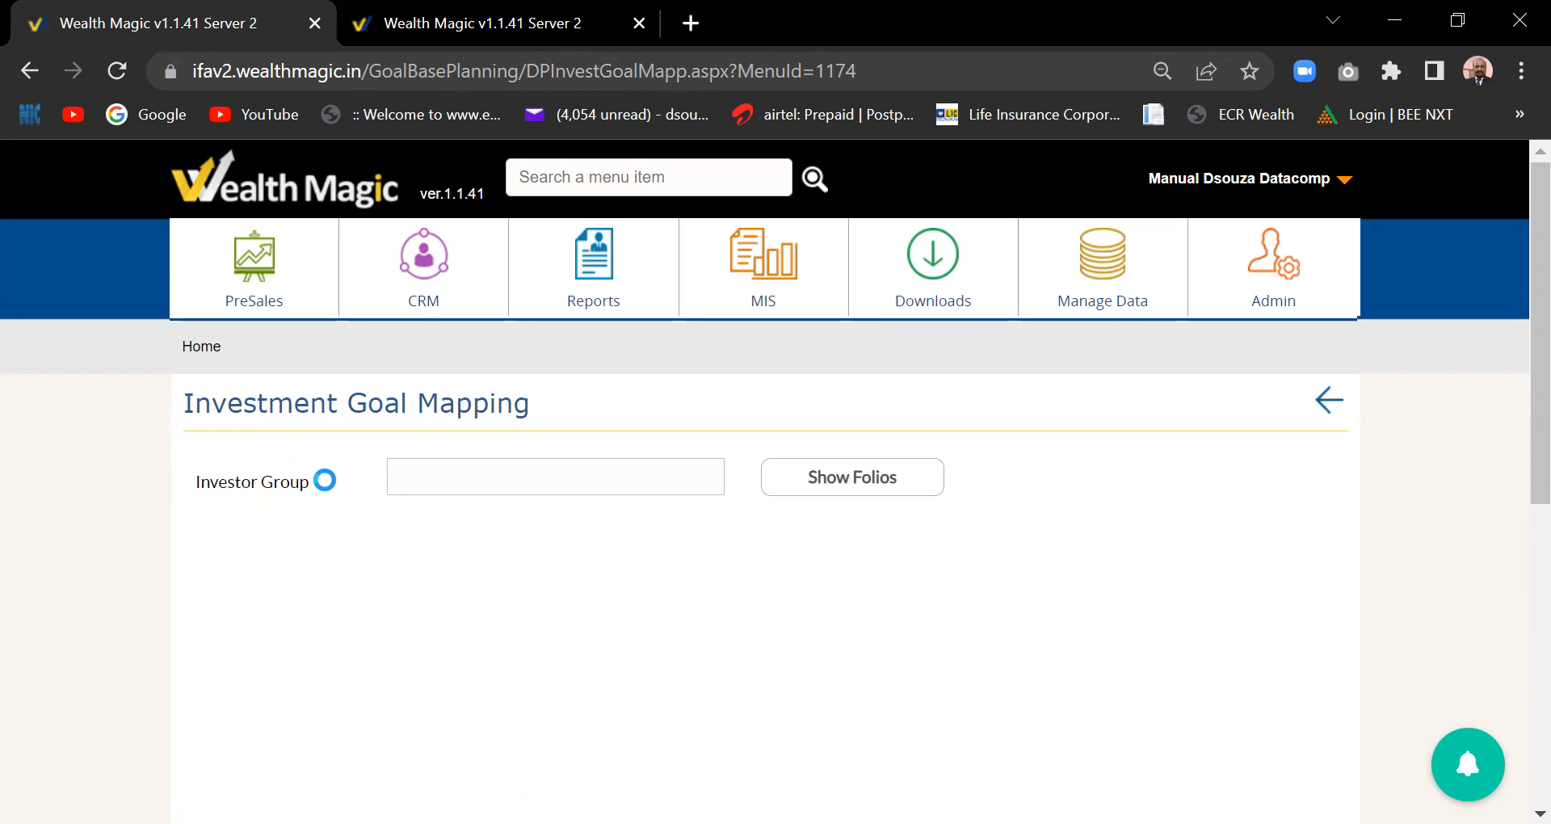
pyautogui.click(454, 471)
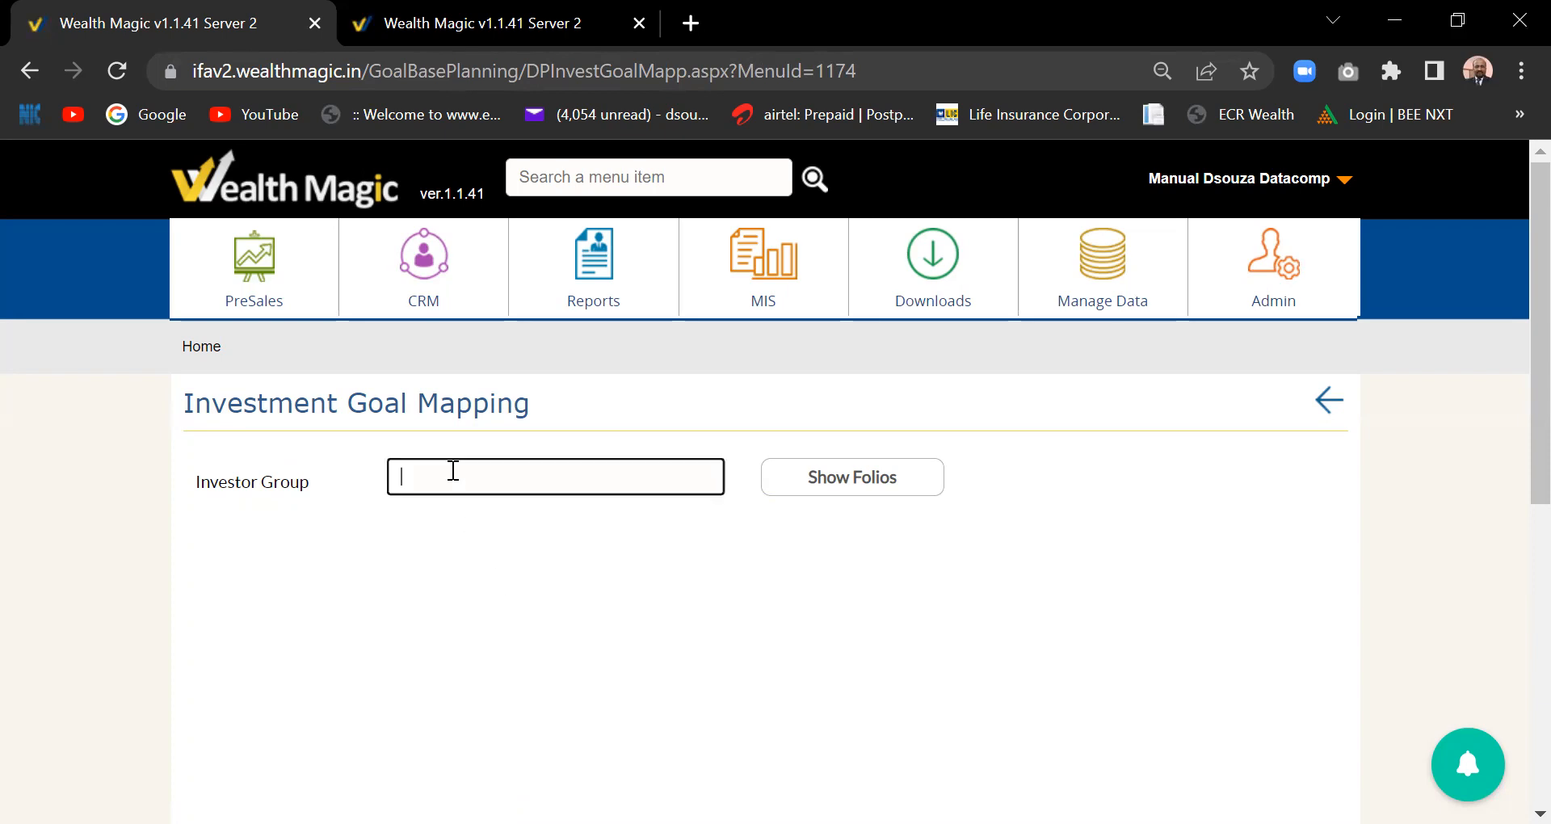
pyautogui.write('akash')
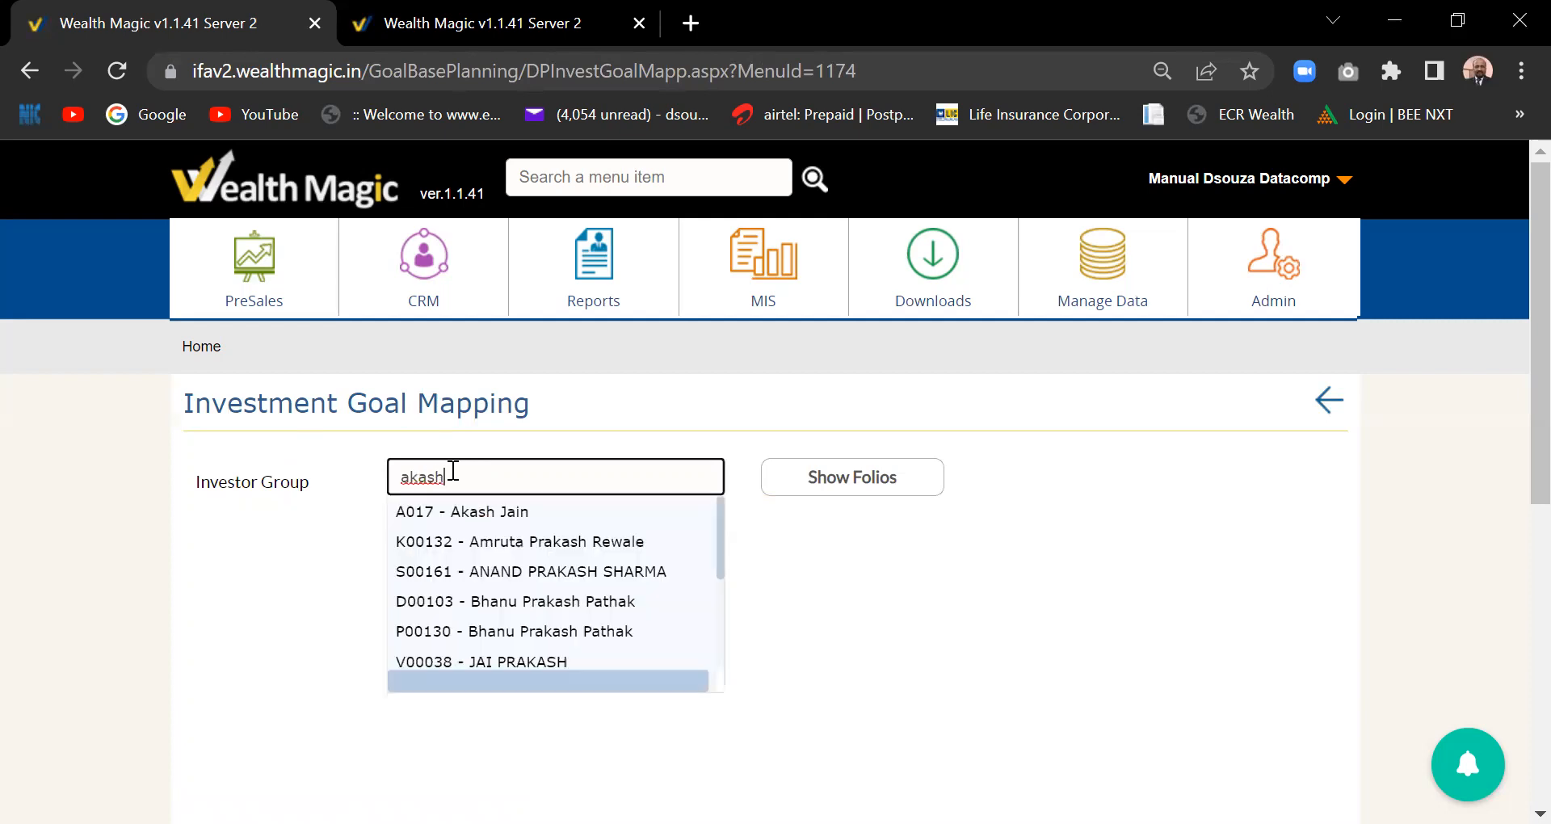
pyautogui.click(469, 514)
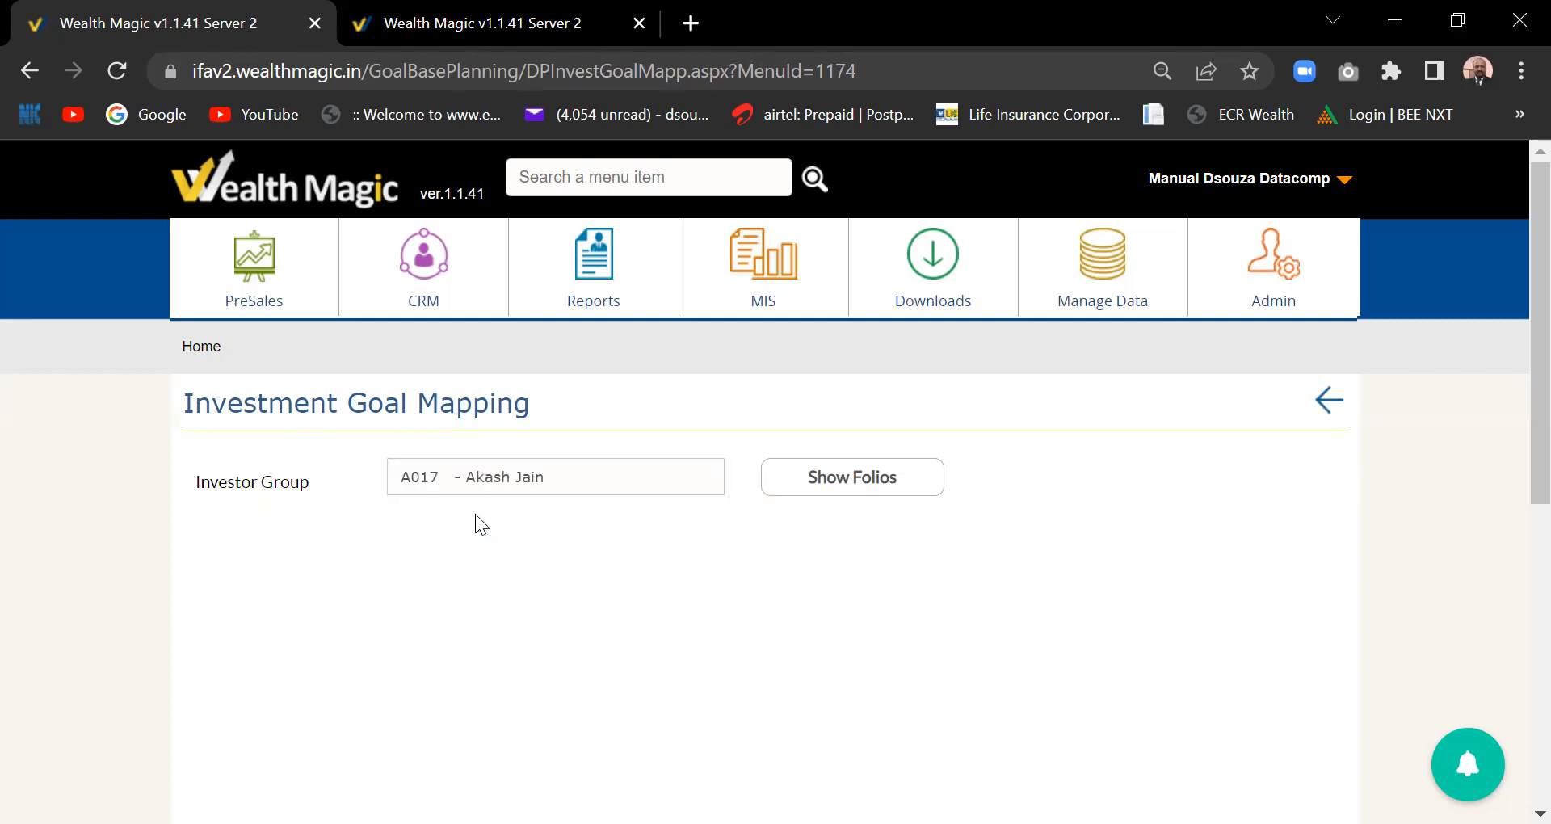
pyautogui.click(832, 478)
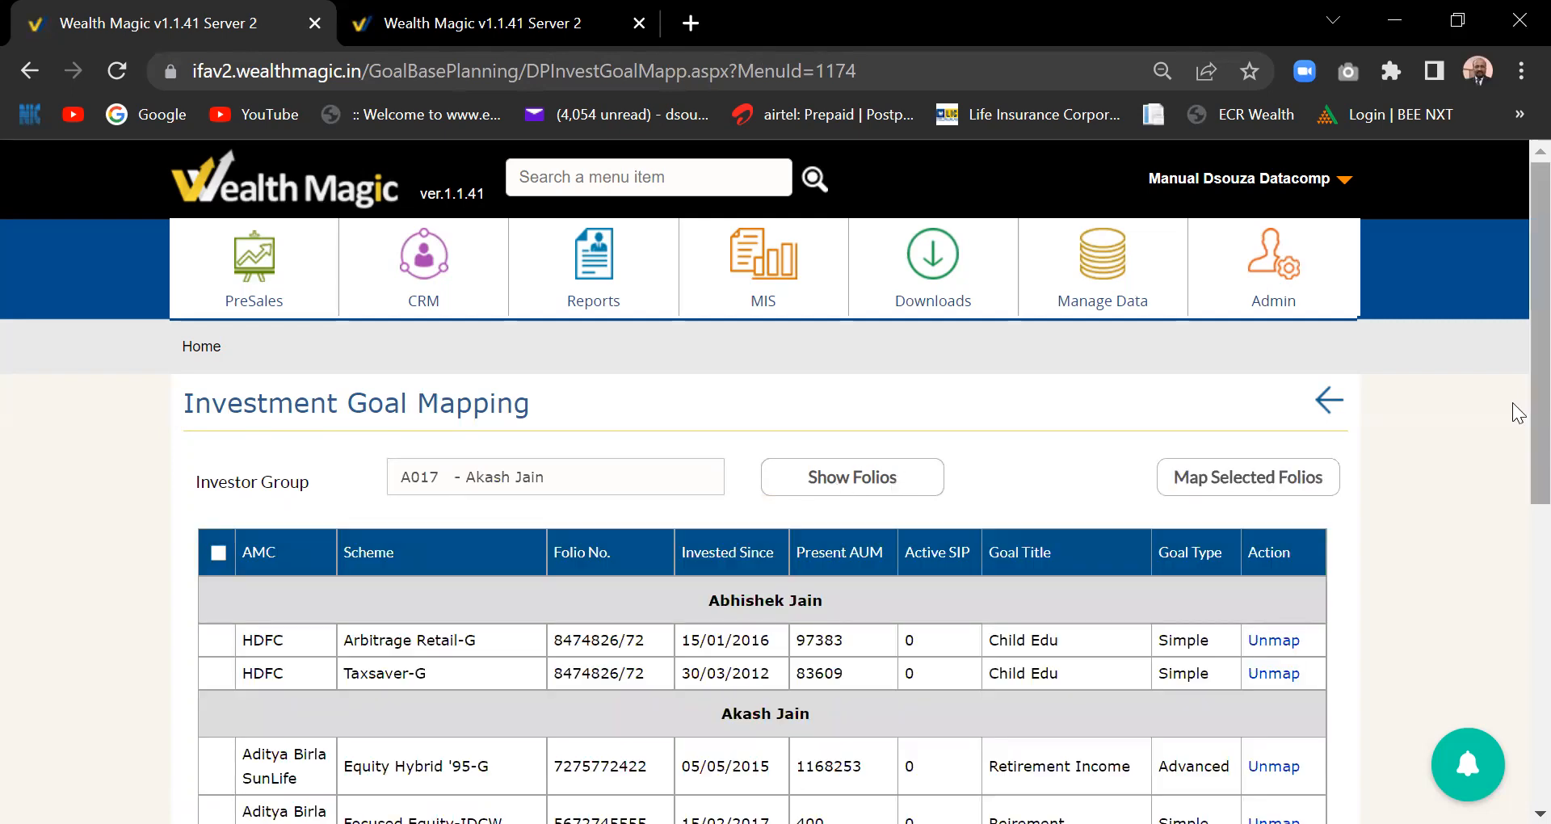
# - Scroll the folio table and select the SBI Equity Hybrid-IDCW folio (AUM 388086)
pyautogui.scroll(-4, 1519, 367)
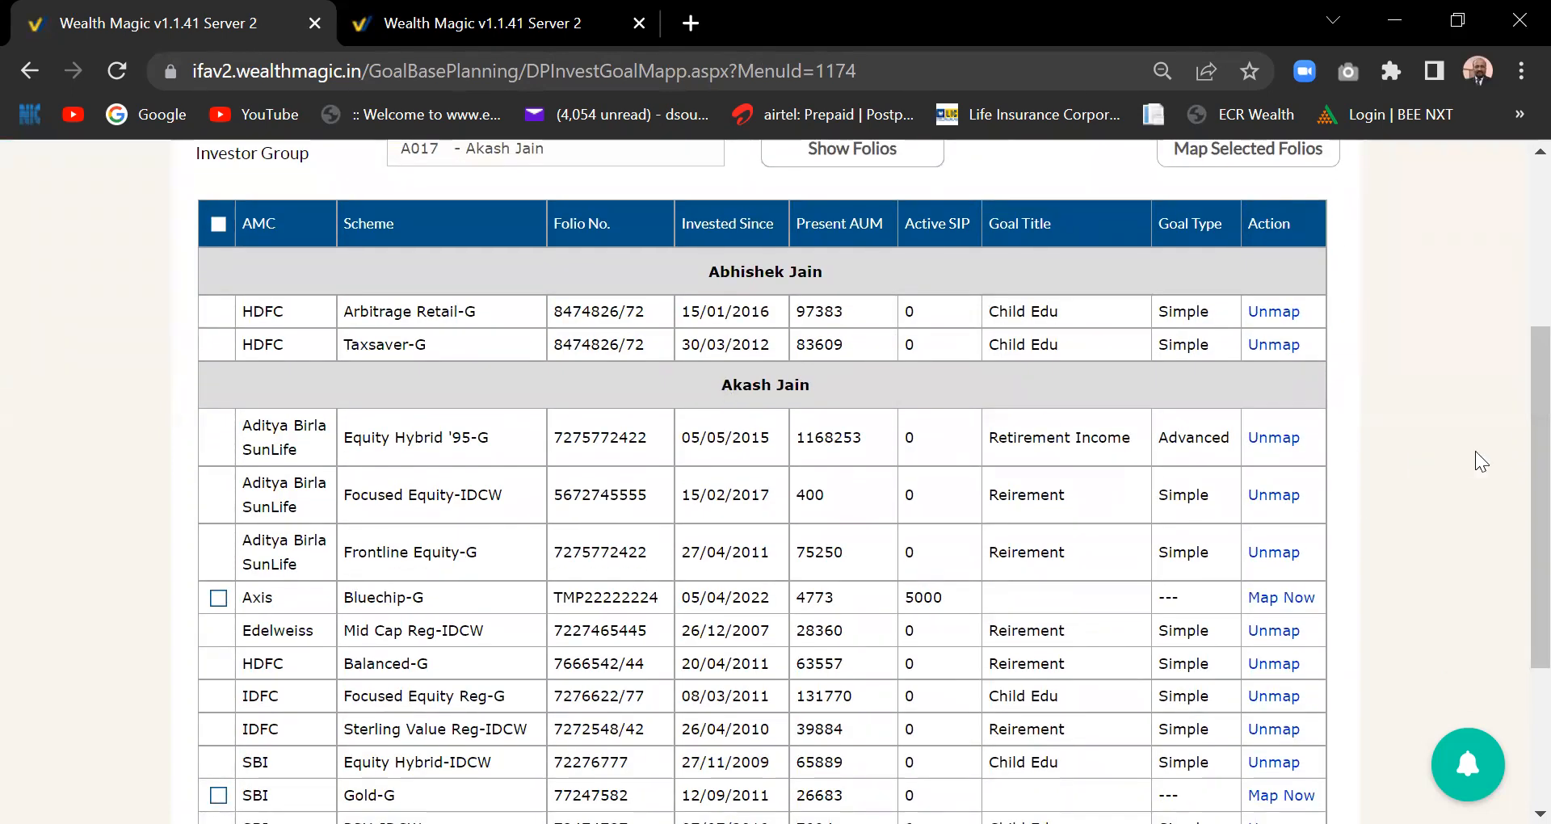
pyautogui.scroll(-3, 1512, 443)
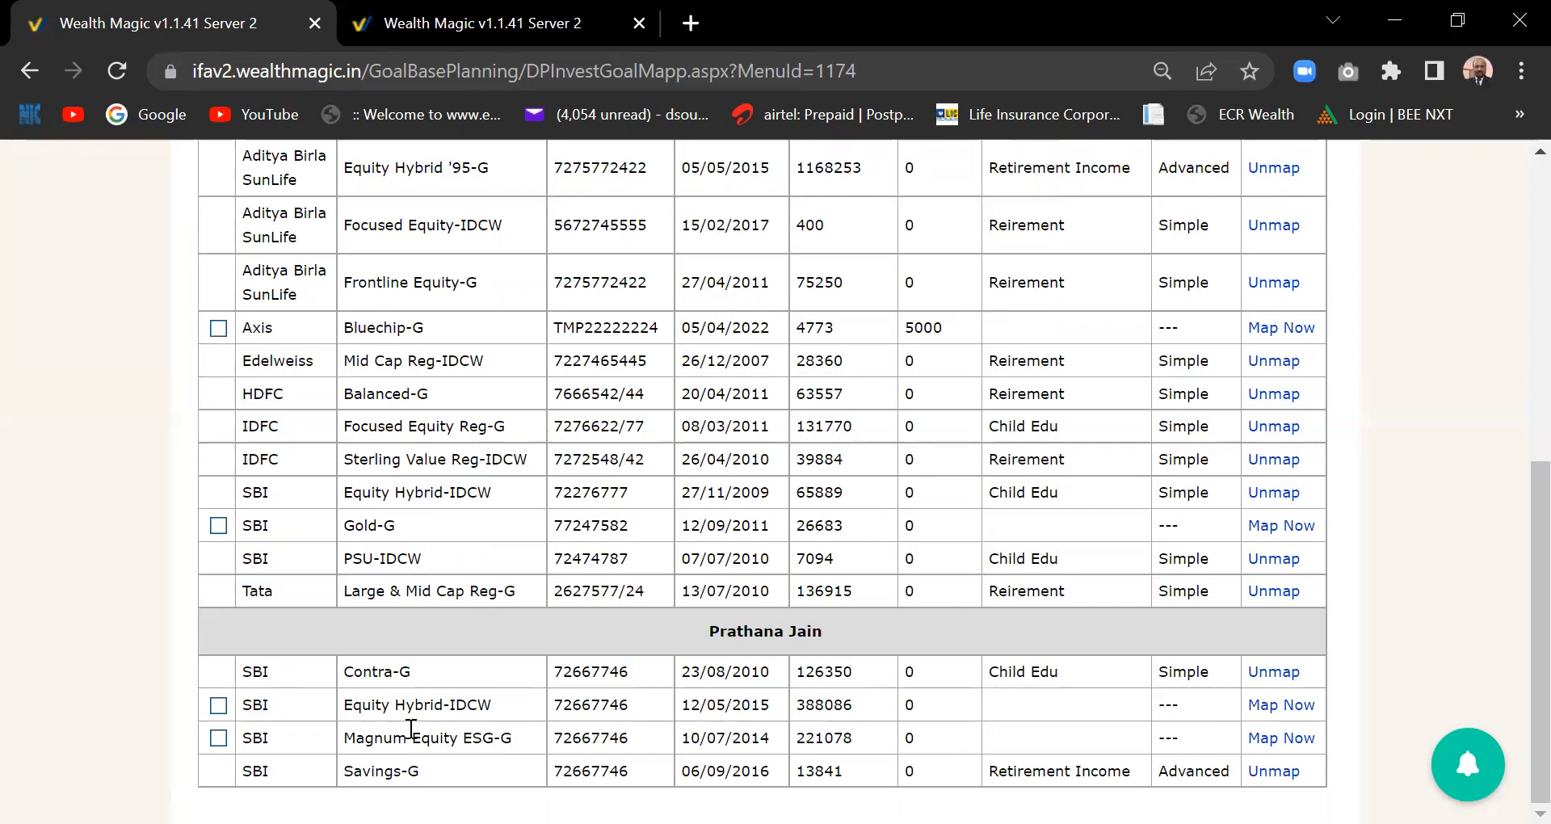
pyautogui.click(218, 706)
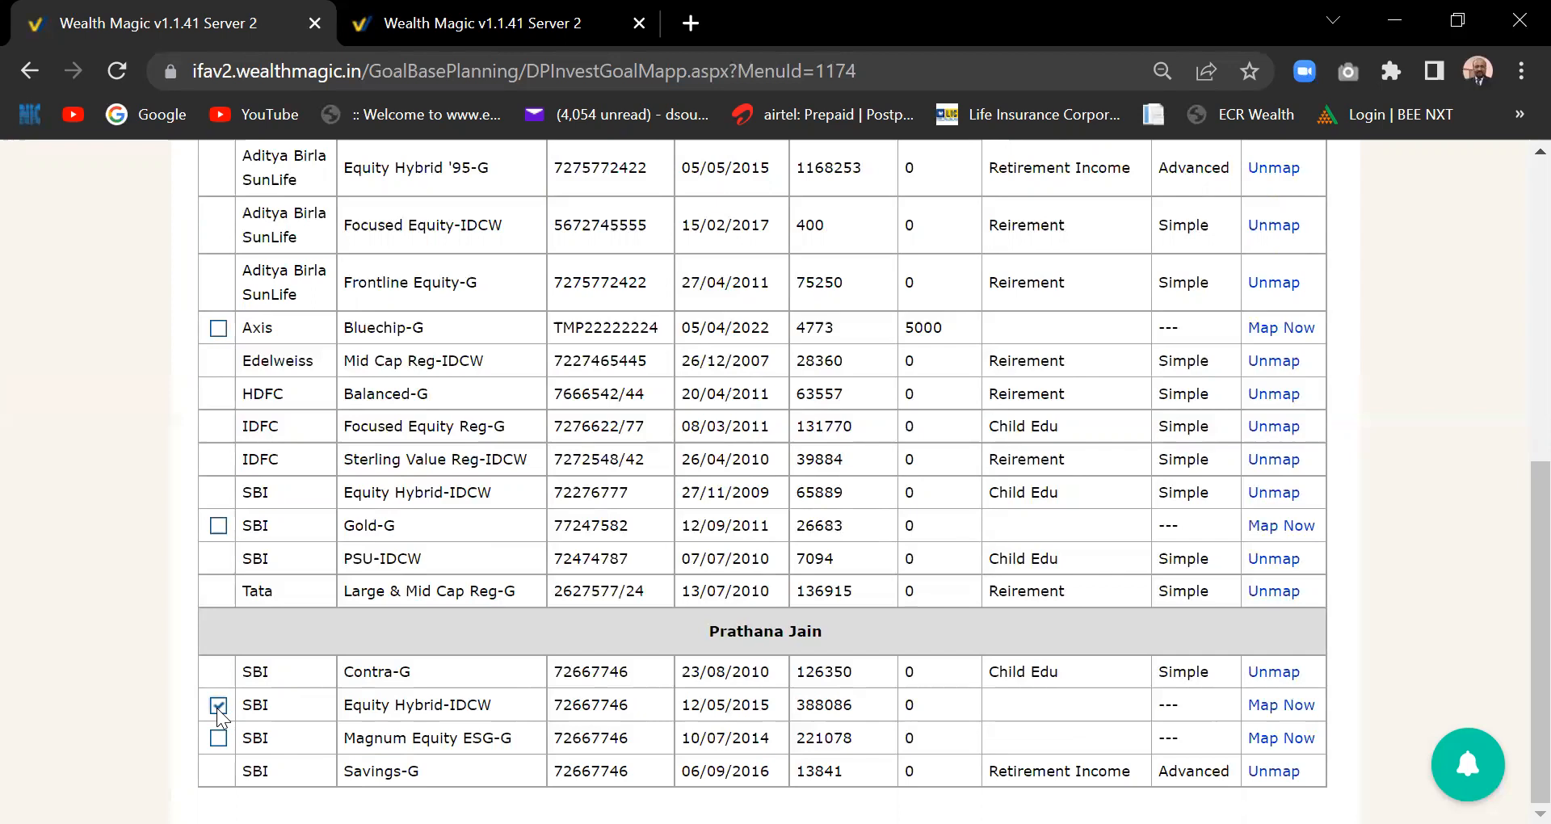
pyautogui.moveTo(1533, 534)
pyautogui.mouseDown()
pyautogui.moveTo(1514, 352)
pyautogui.moveTo(1519, 558)
pyautogui.mouseUp()
# - Map the SBI Equity Hybrid-IDCW folio to the existing Reirement goal (2500000 by 04/10/2044)
pyautogui.click(1281, 706)
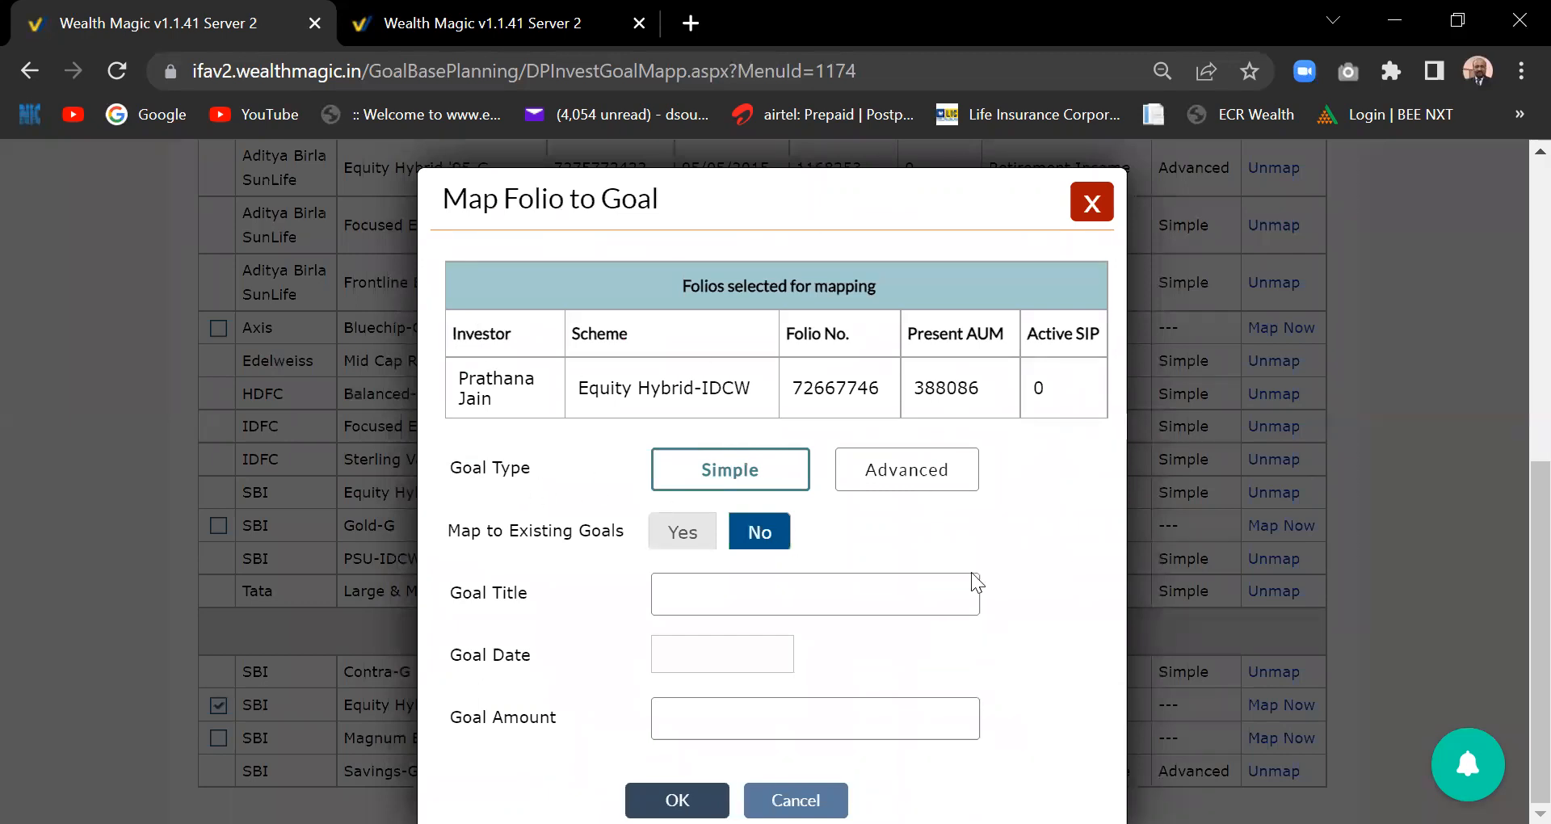
pyautogui.click(683, 535)
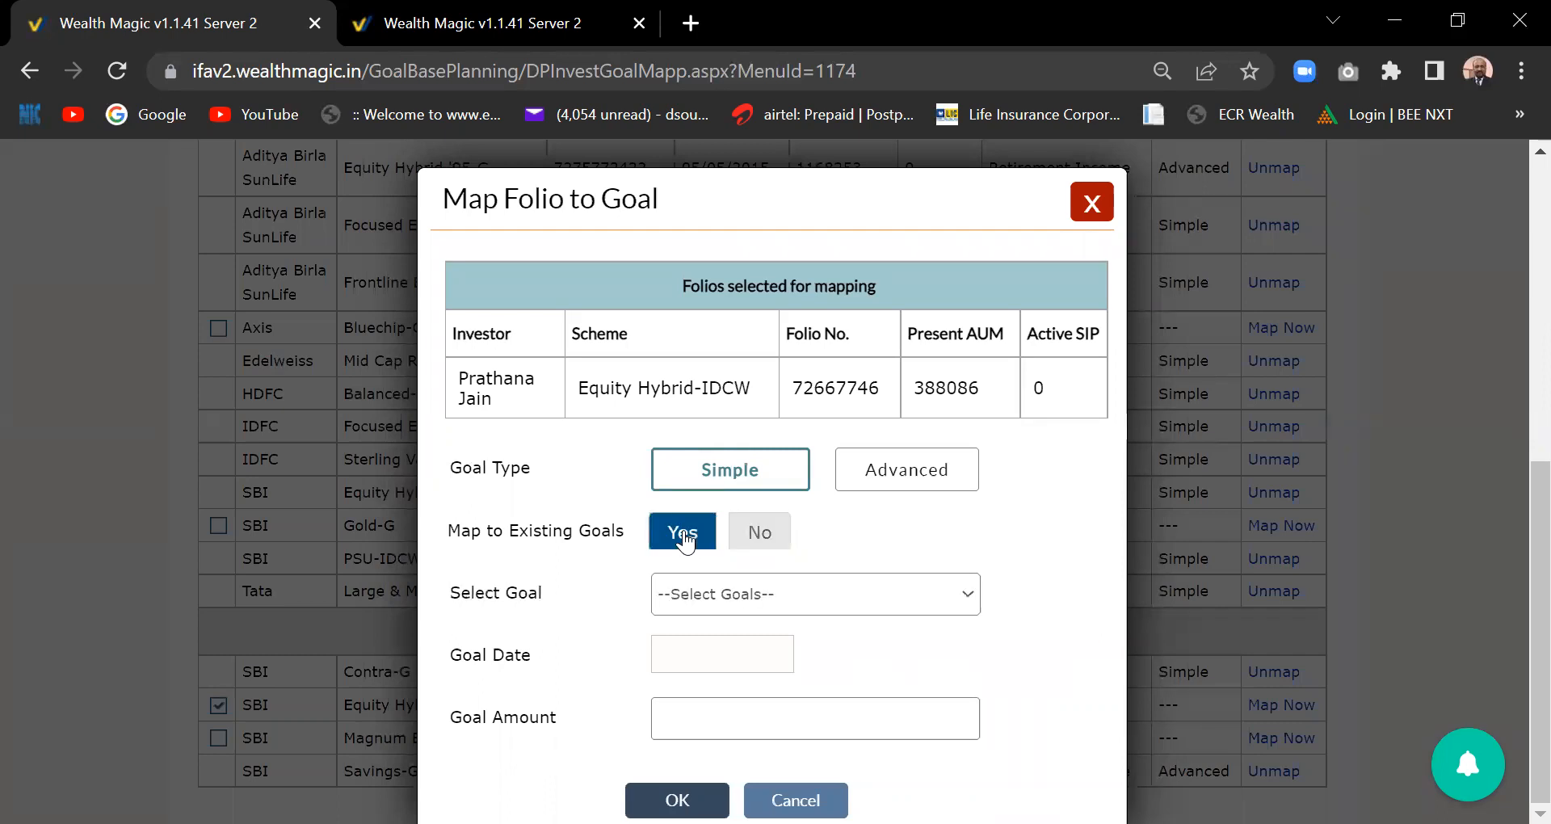
pyautogui.click(968, 602)
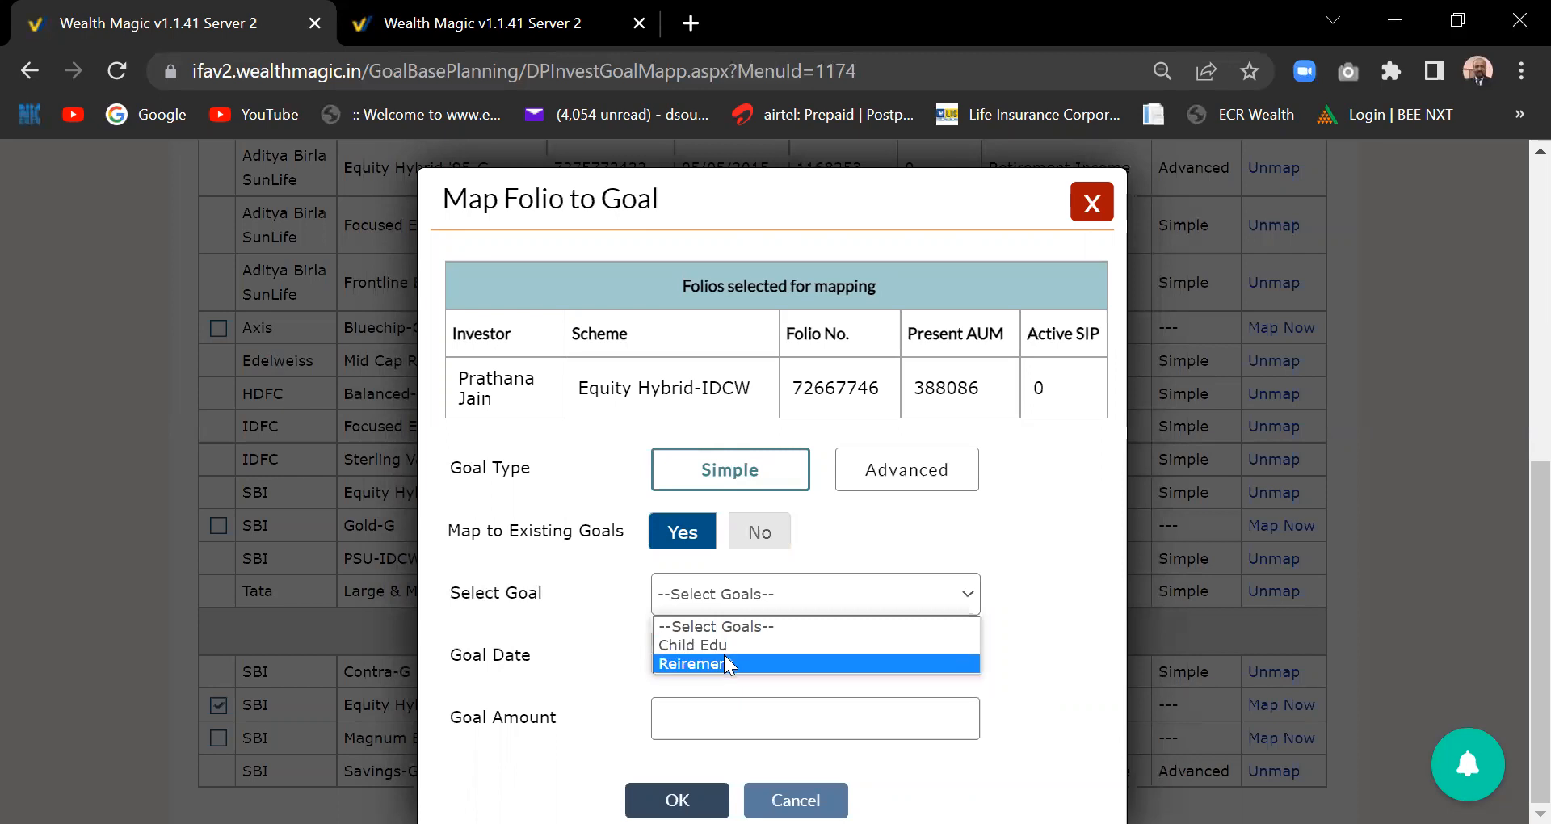
pyautogui.click(723, 664)
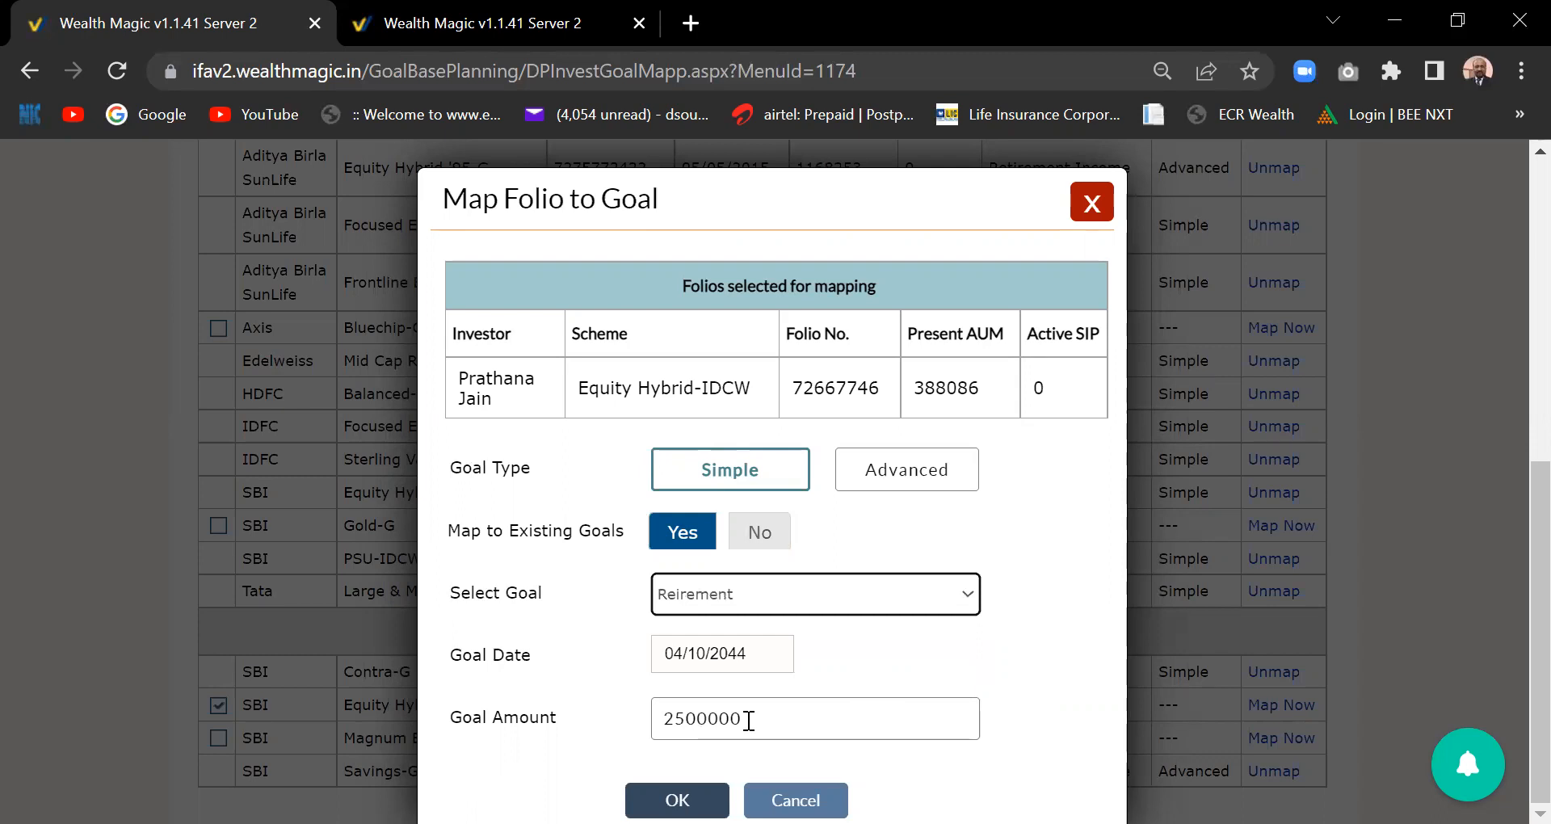
pyautogui.click(677, 800)
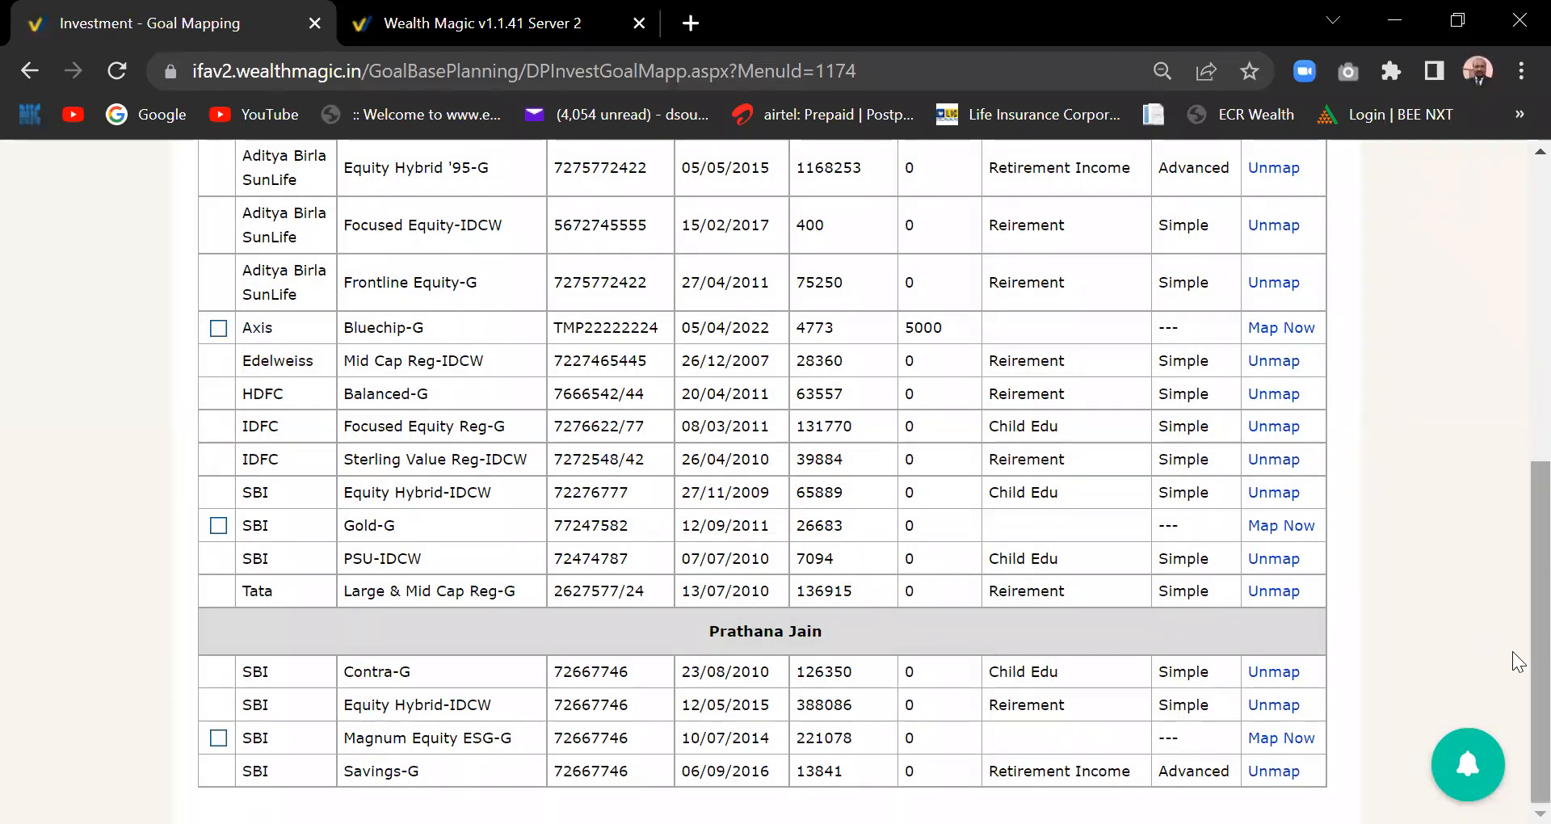
# - Scroll through the folio table to check the new Reirement mapping, then open the PreSales menu
pyautogui.scroll(3, 1512, 614)
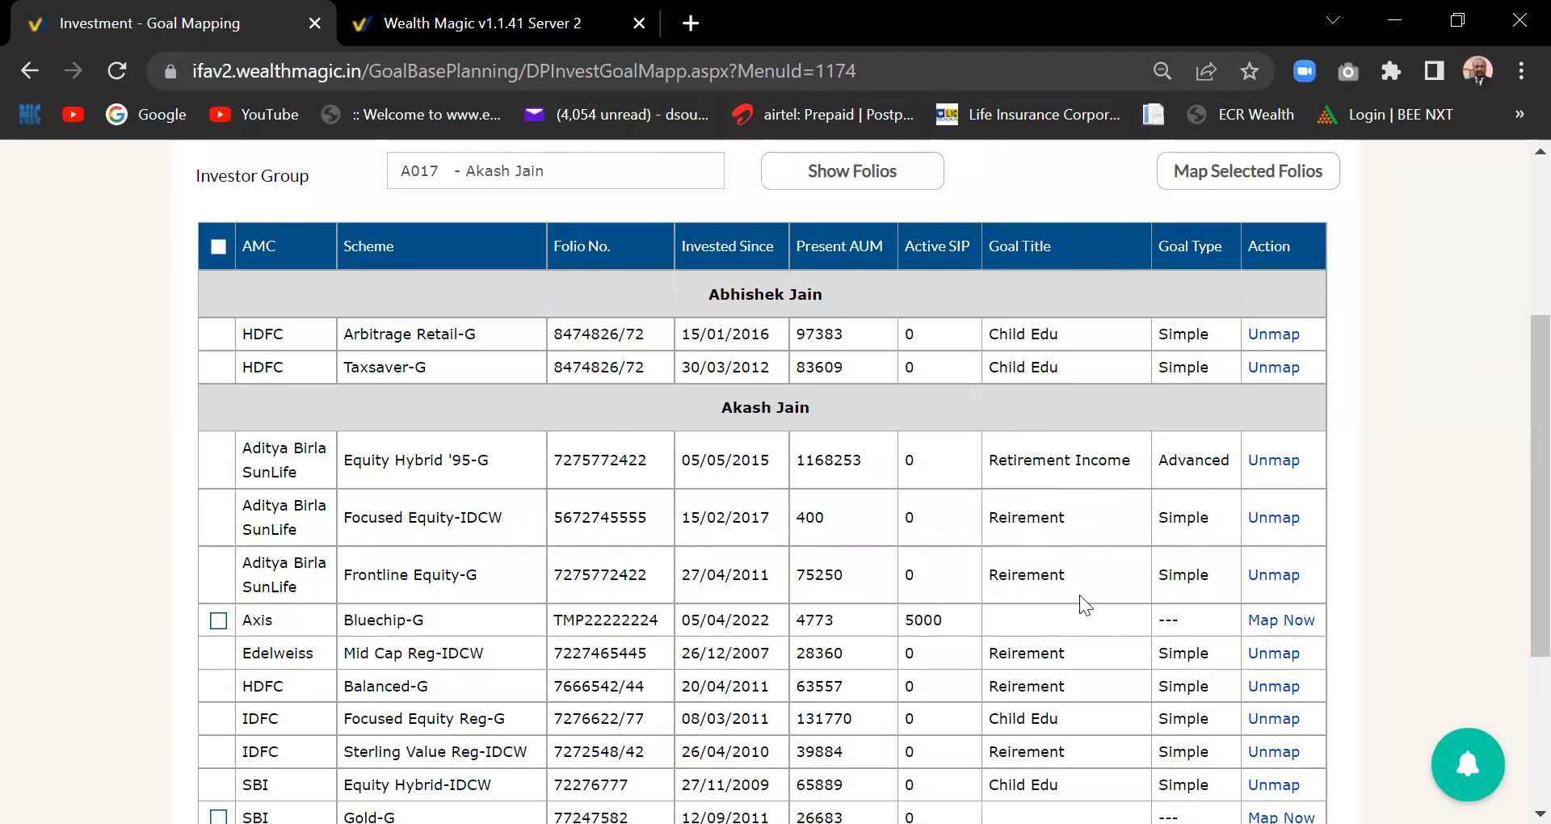
pyautogui.scroll(-1, 1515, 564)
pyautogui.scroll(-1, 1517, 571)
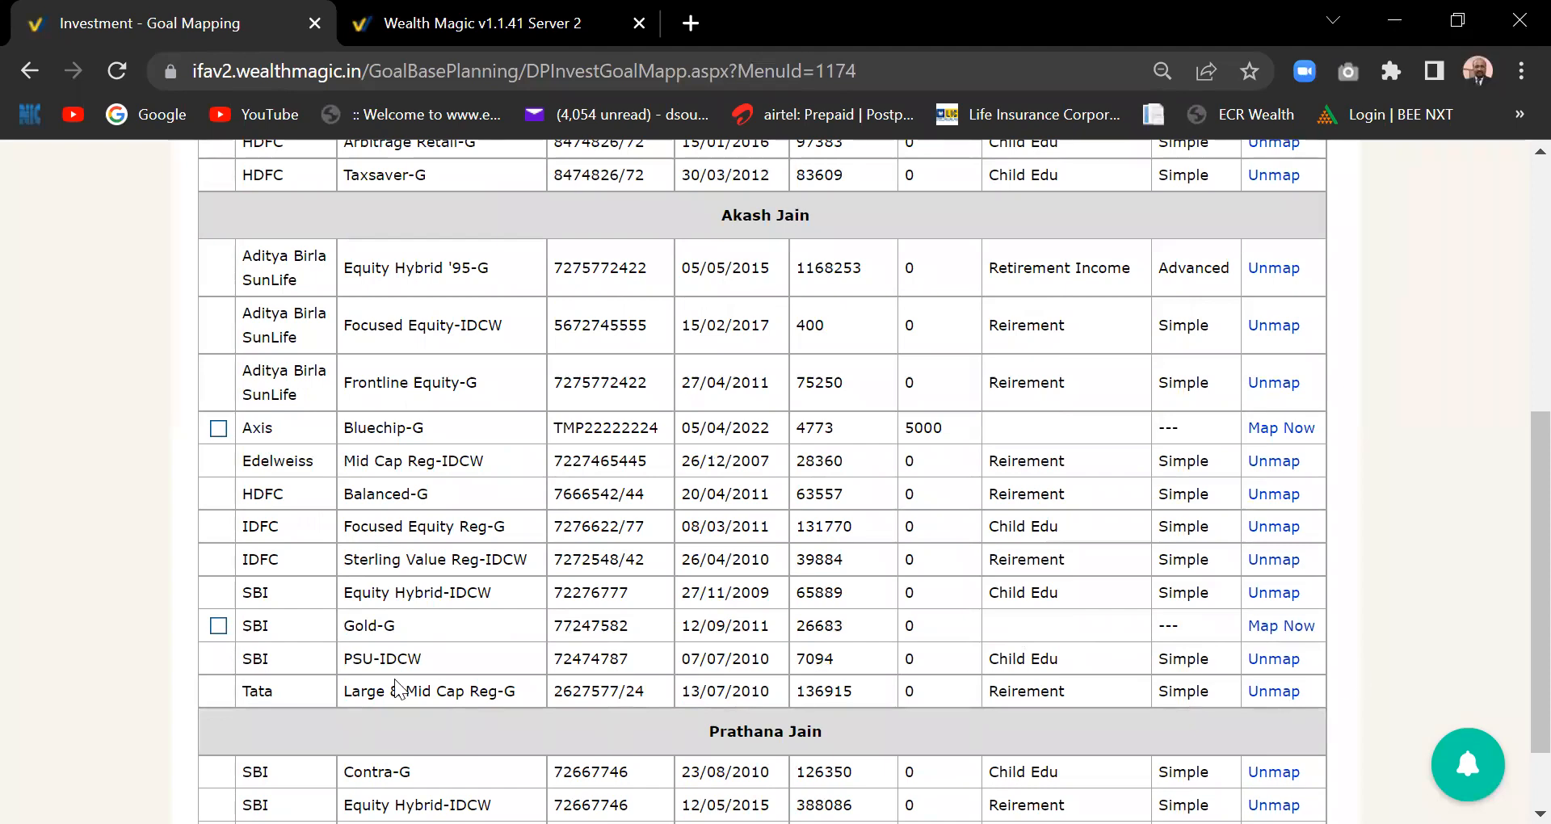
pyautogui.moveTo(1538, 482); pyautogui.dragTo(1538, 563)
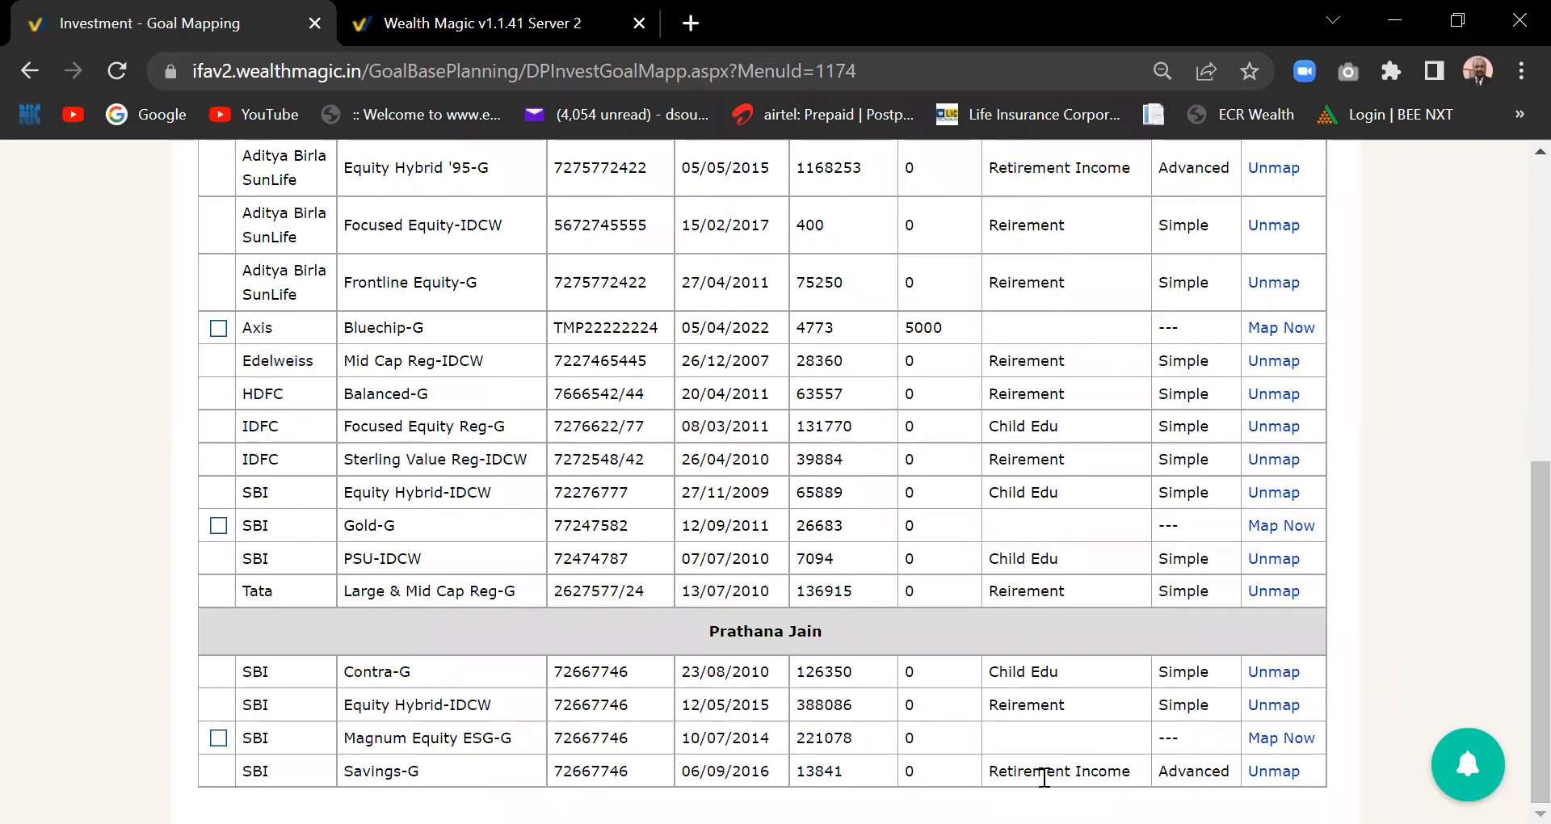
pyautogui.scroll(2, 1519, 744)
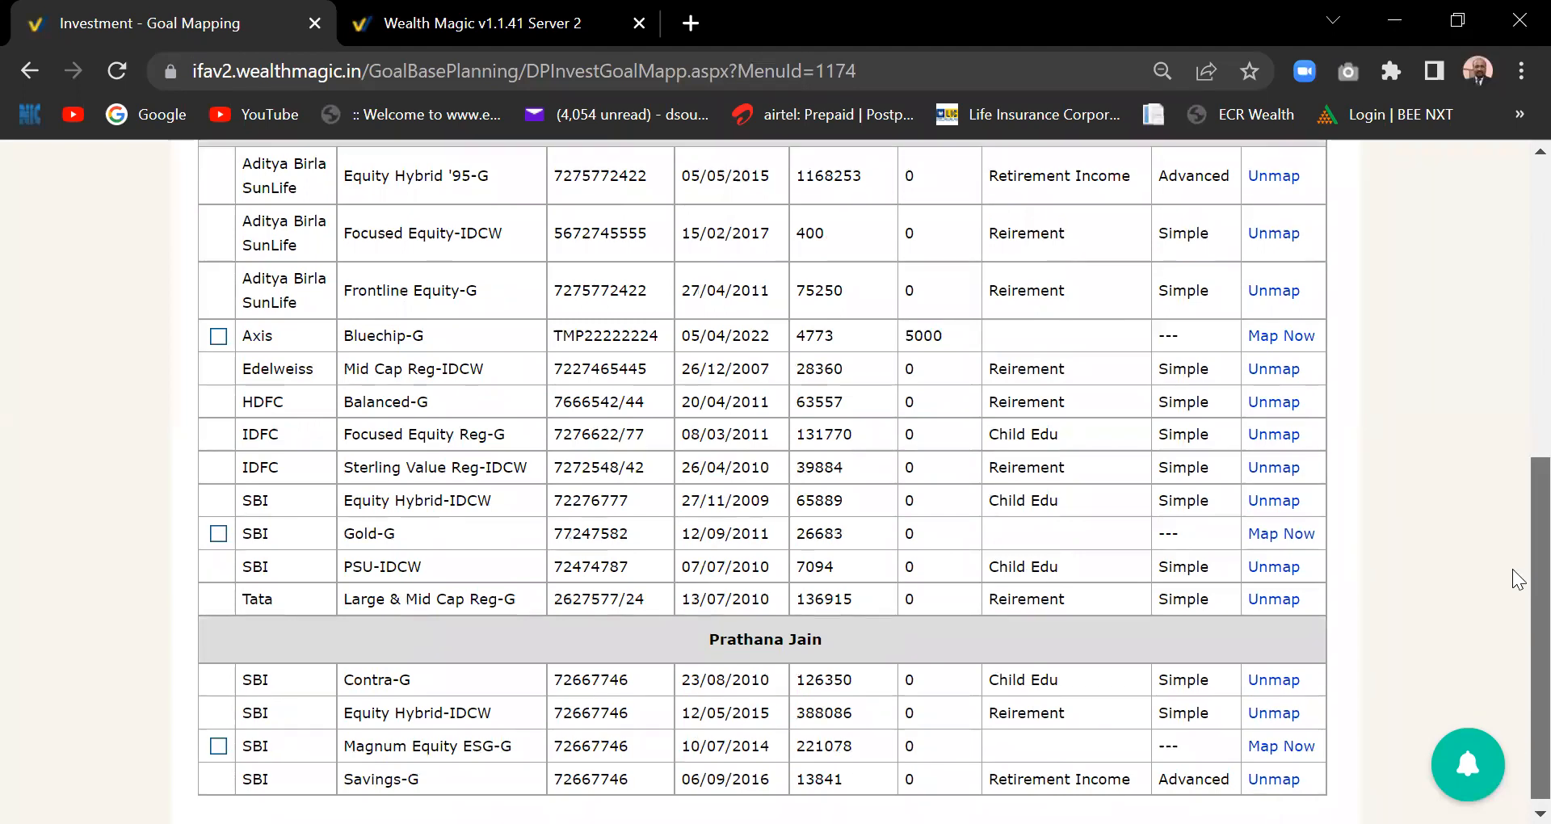
pyautogui.scroll(4, 1519, 428)
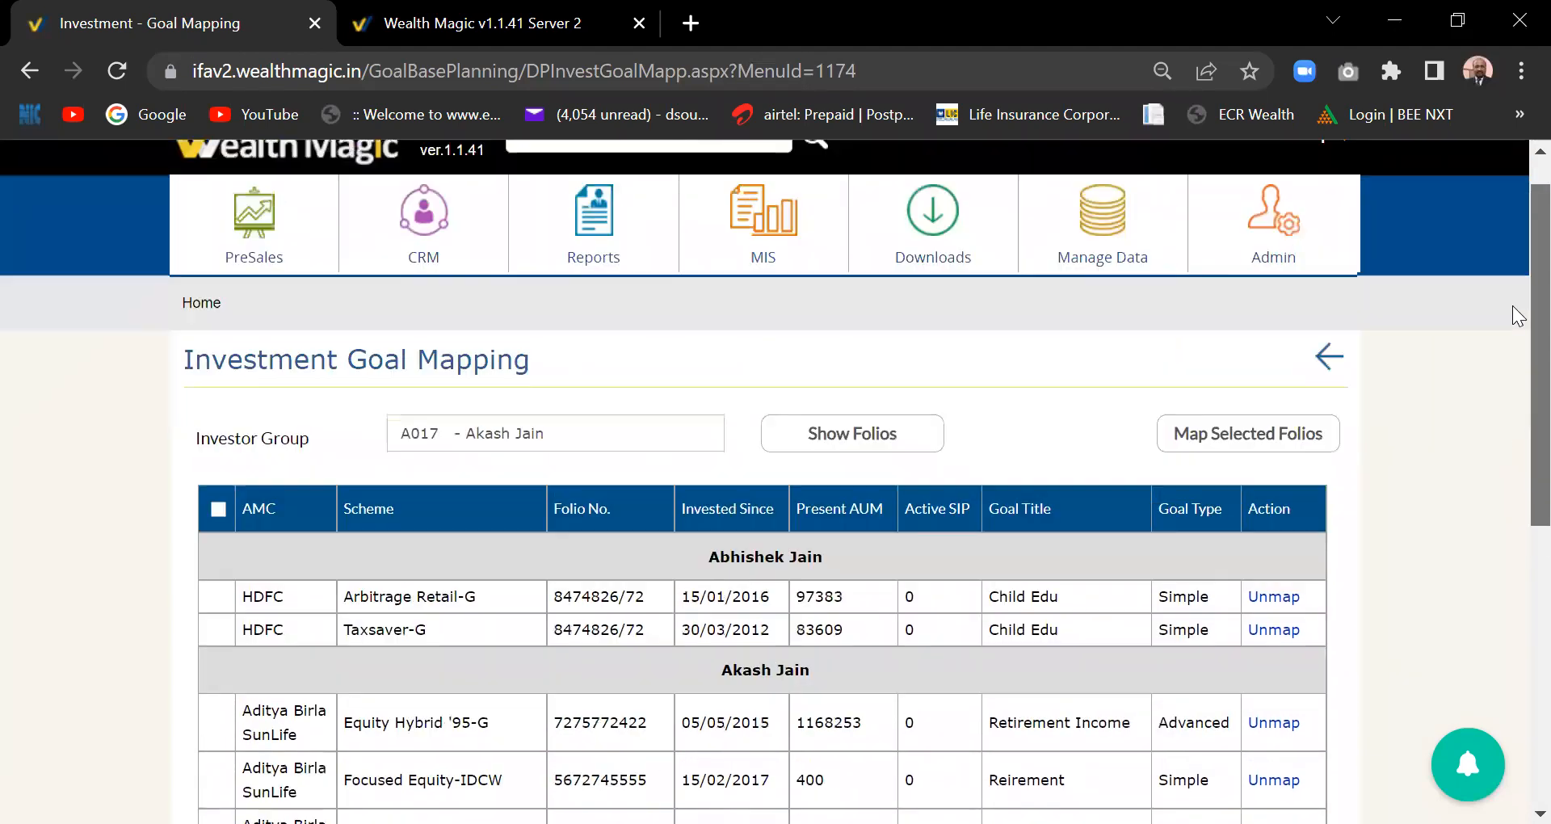
pyautogui.moveTo(1514, 311); pyautogui.dragTo(1513, 316)
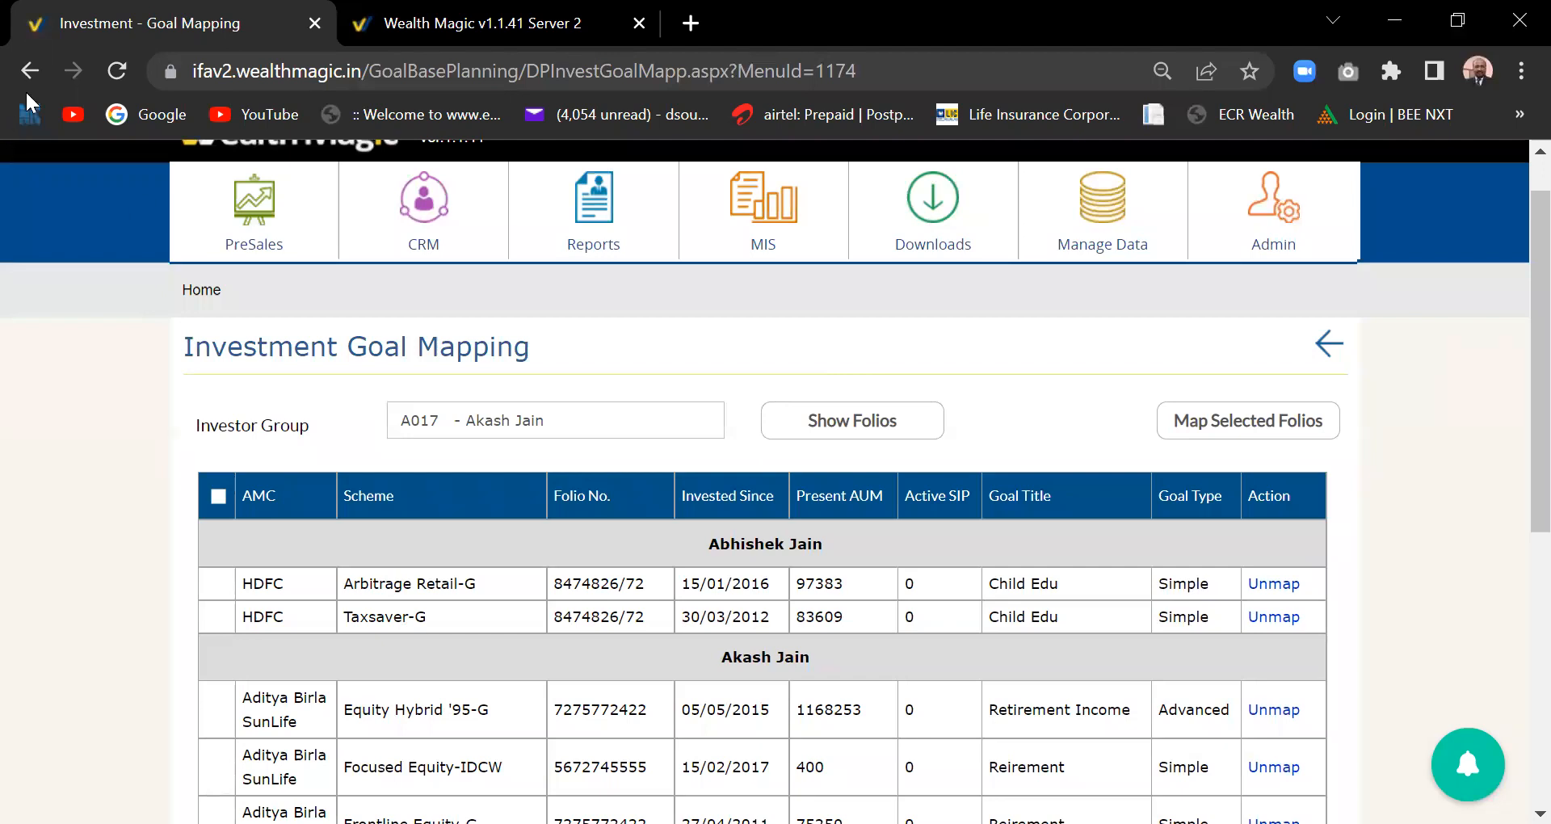
pyautogui.click(255, 234)
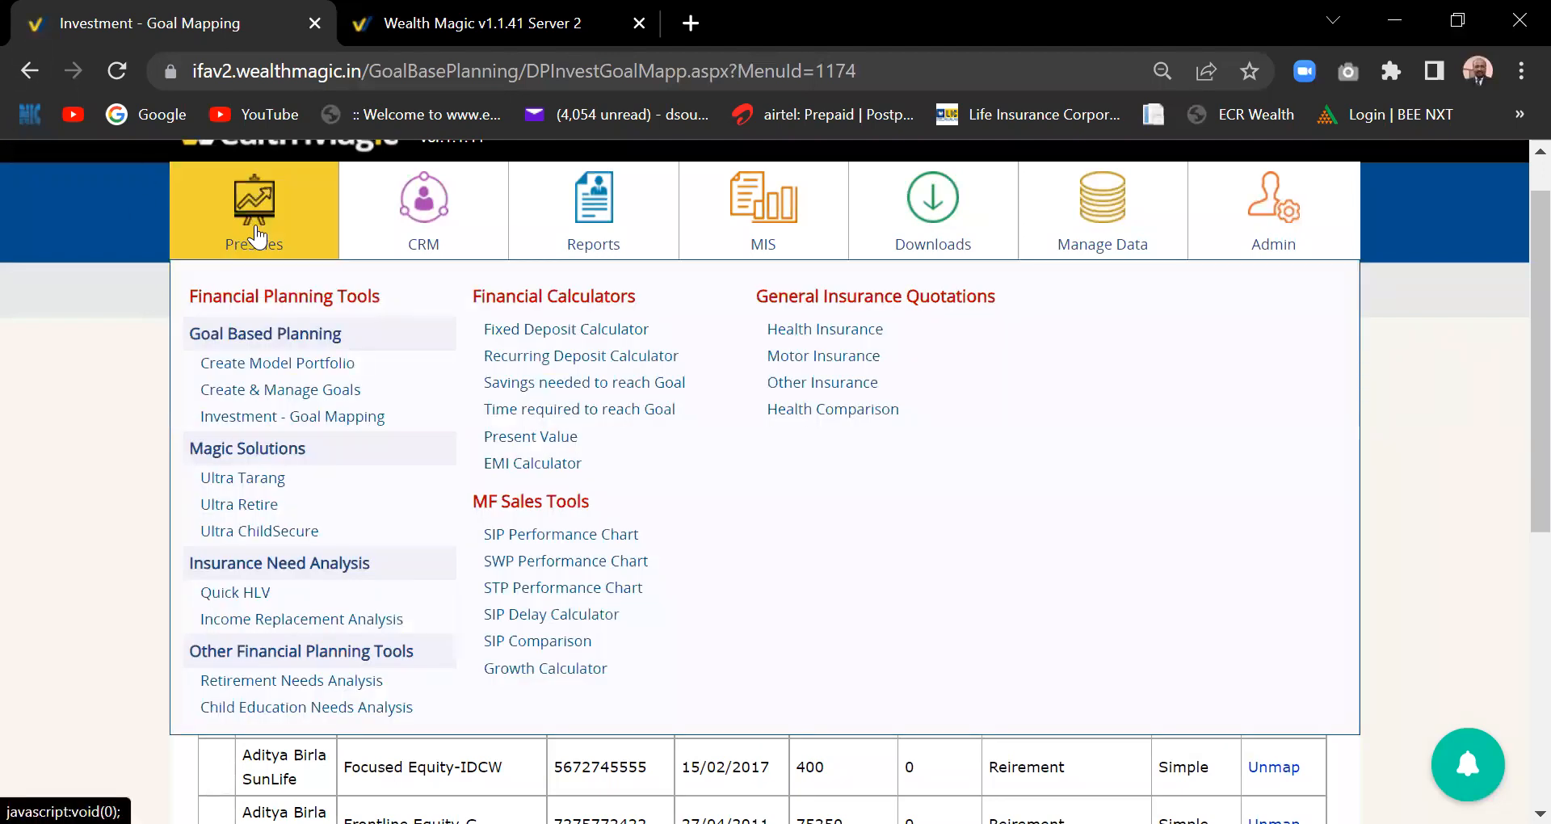
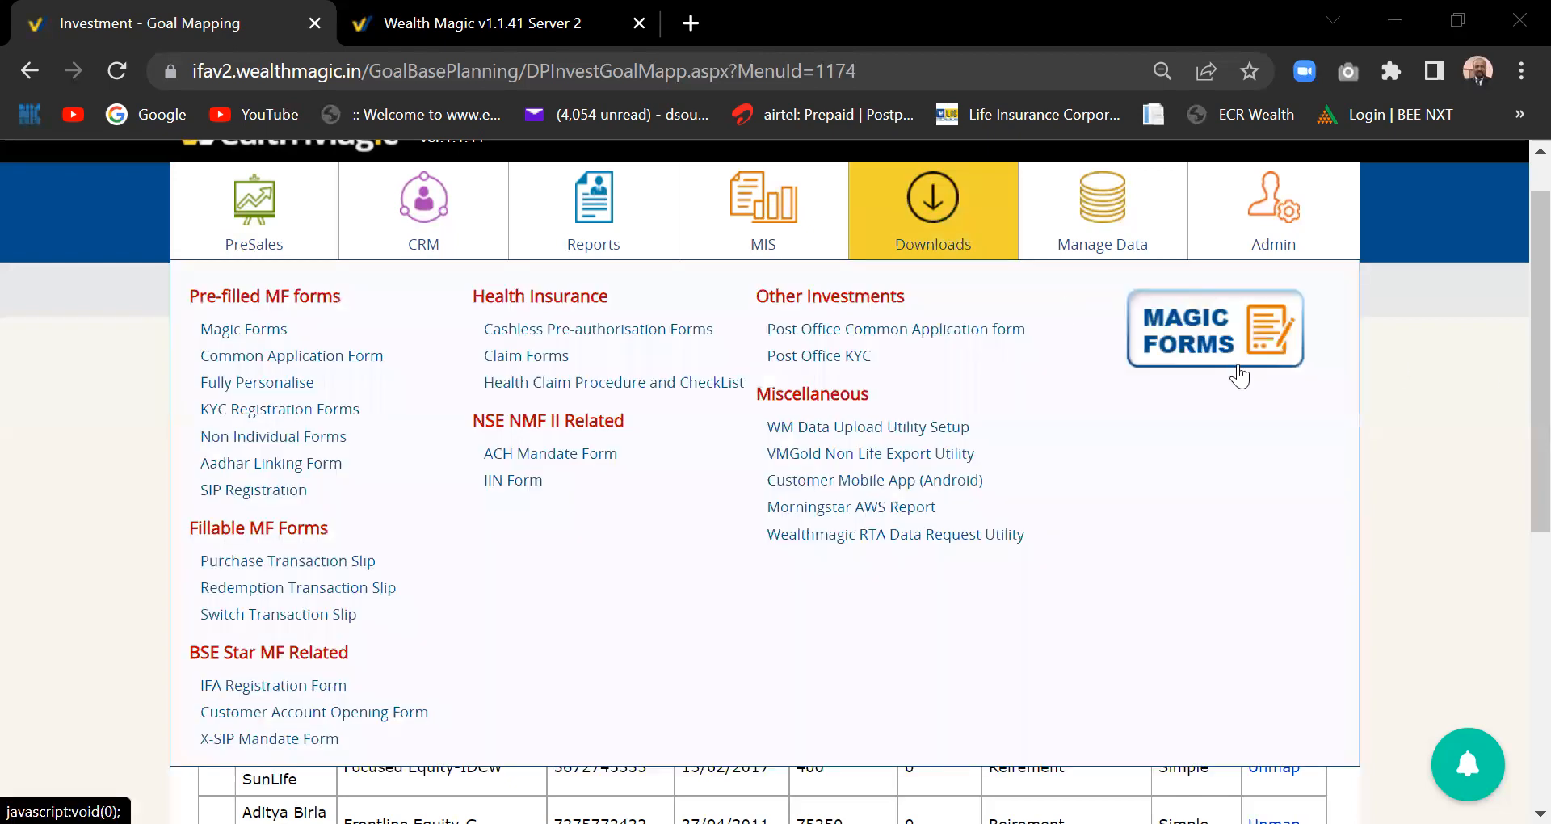
# - Bring up the PreSales mega-menu from the top menu bar
pyautogui.moveTo(265, 254)
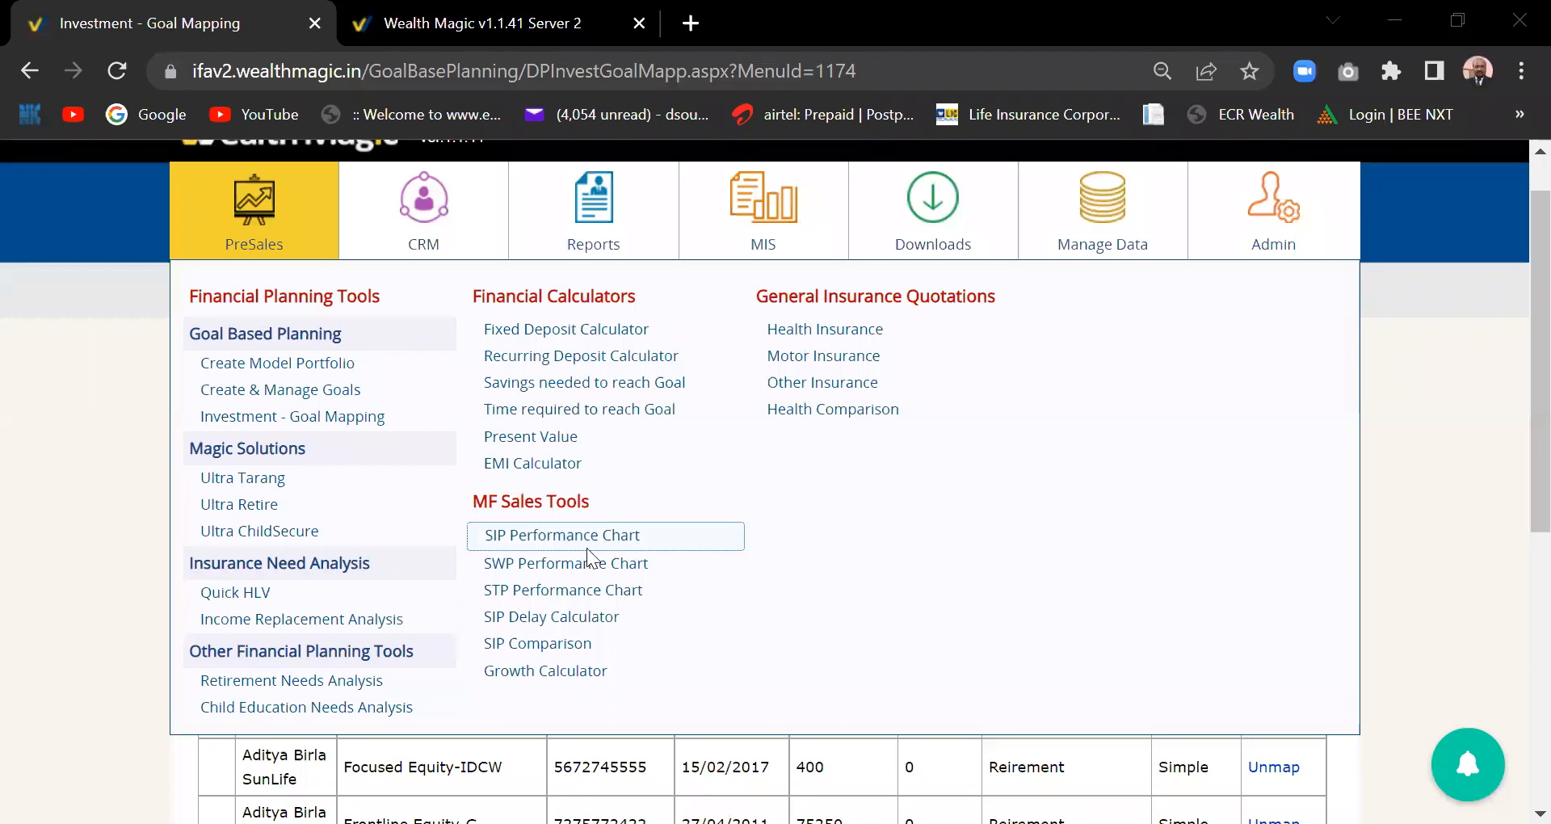
# - Open the SIP Delay Calculator and enter a 10000 monthly SIP over 15 years
pyautogui.click(552, 619)
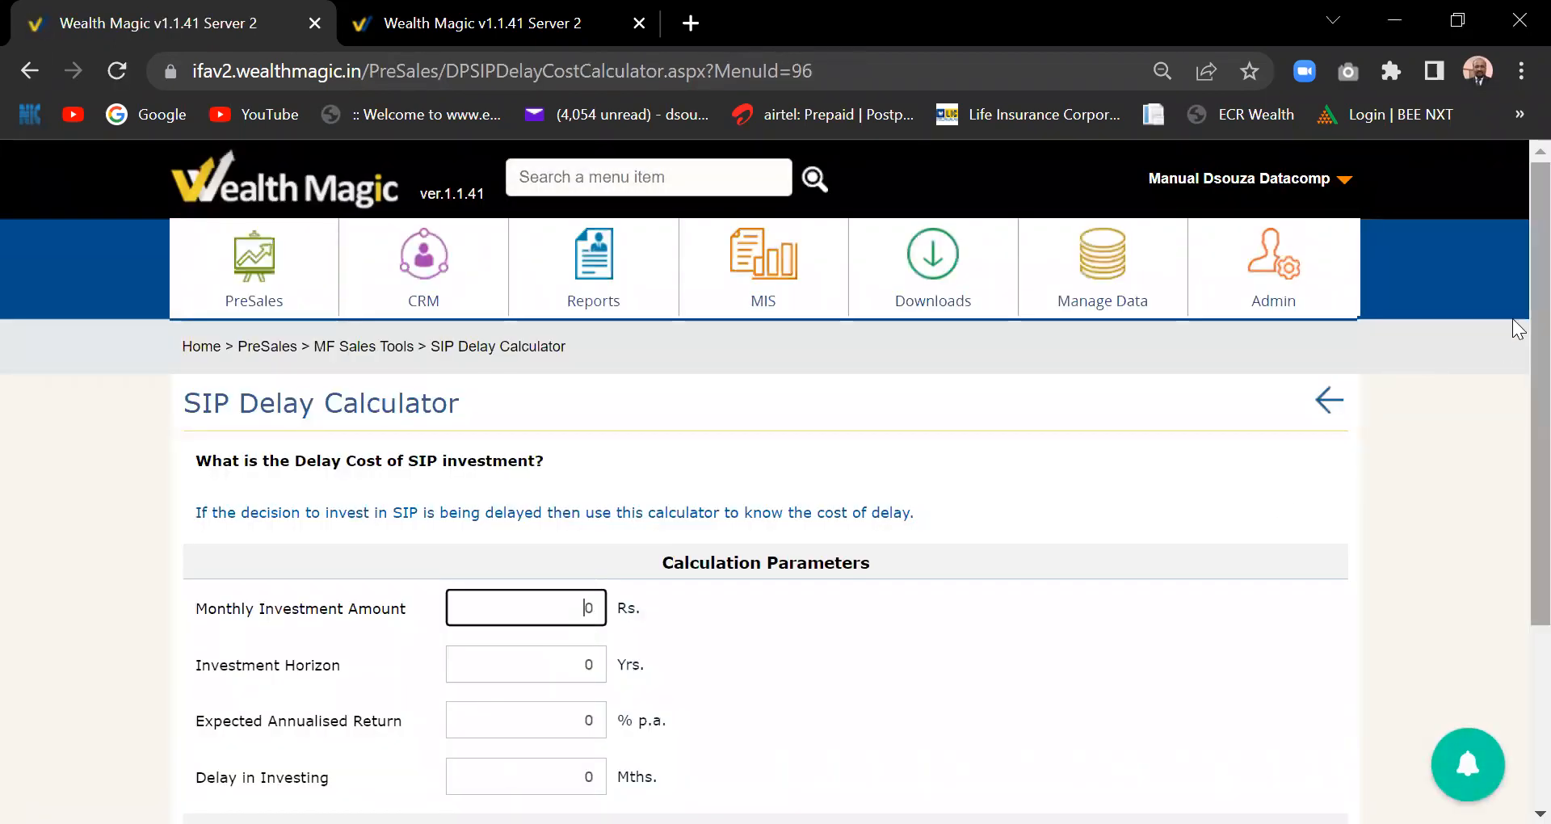
pyautogui.scroll(-2, 1519, 404)
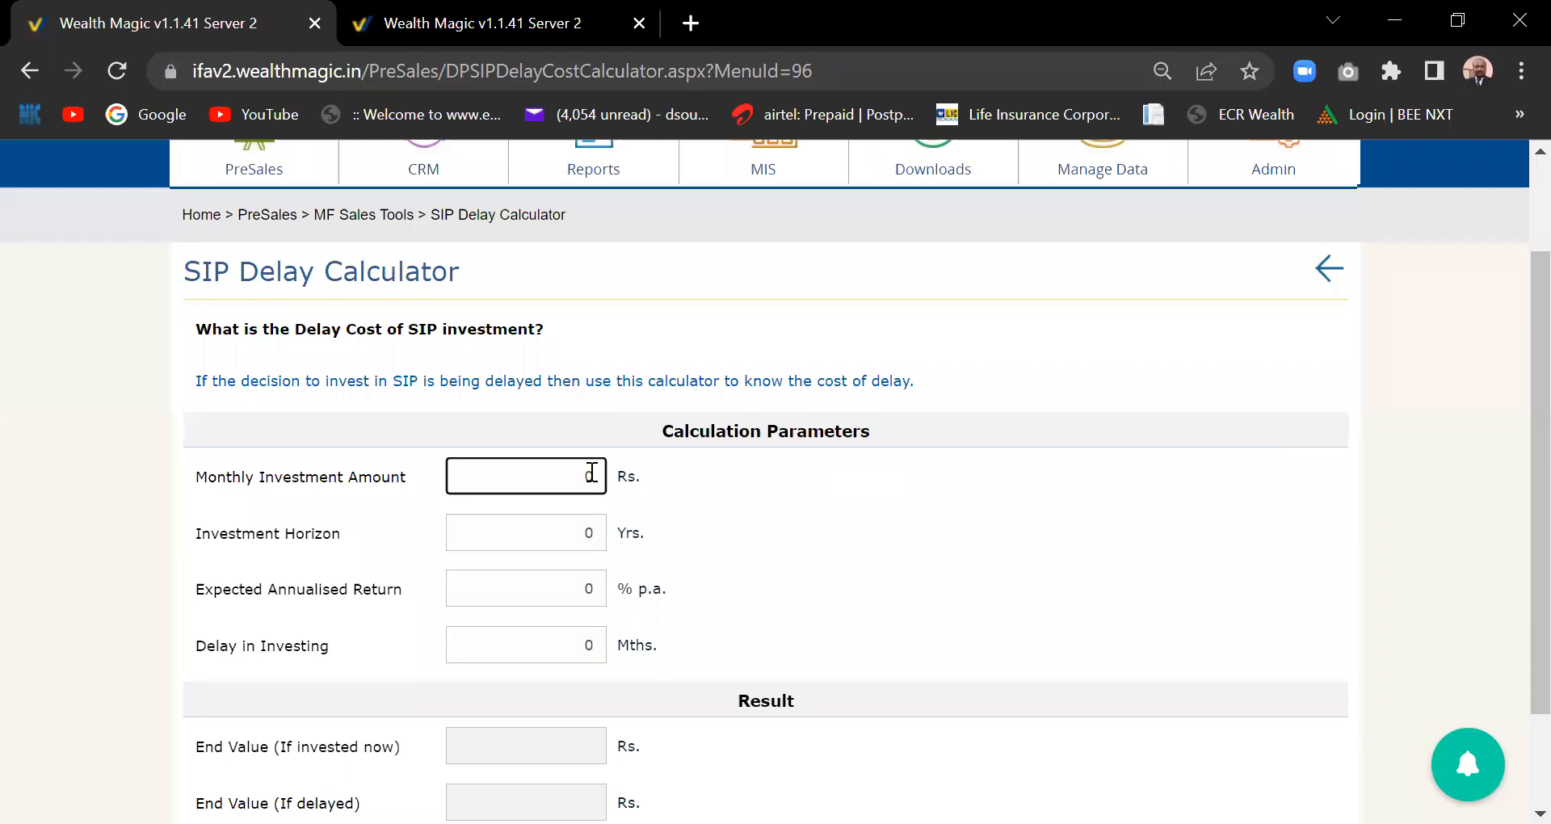
pyautogui.write('10000')
pyautogui.click(548, 474)
pyautogui.press('BackSpace')
pyautogui.doubleClick(590, 534)
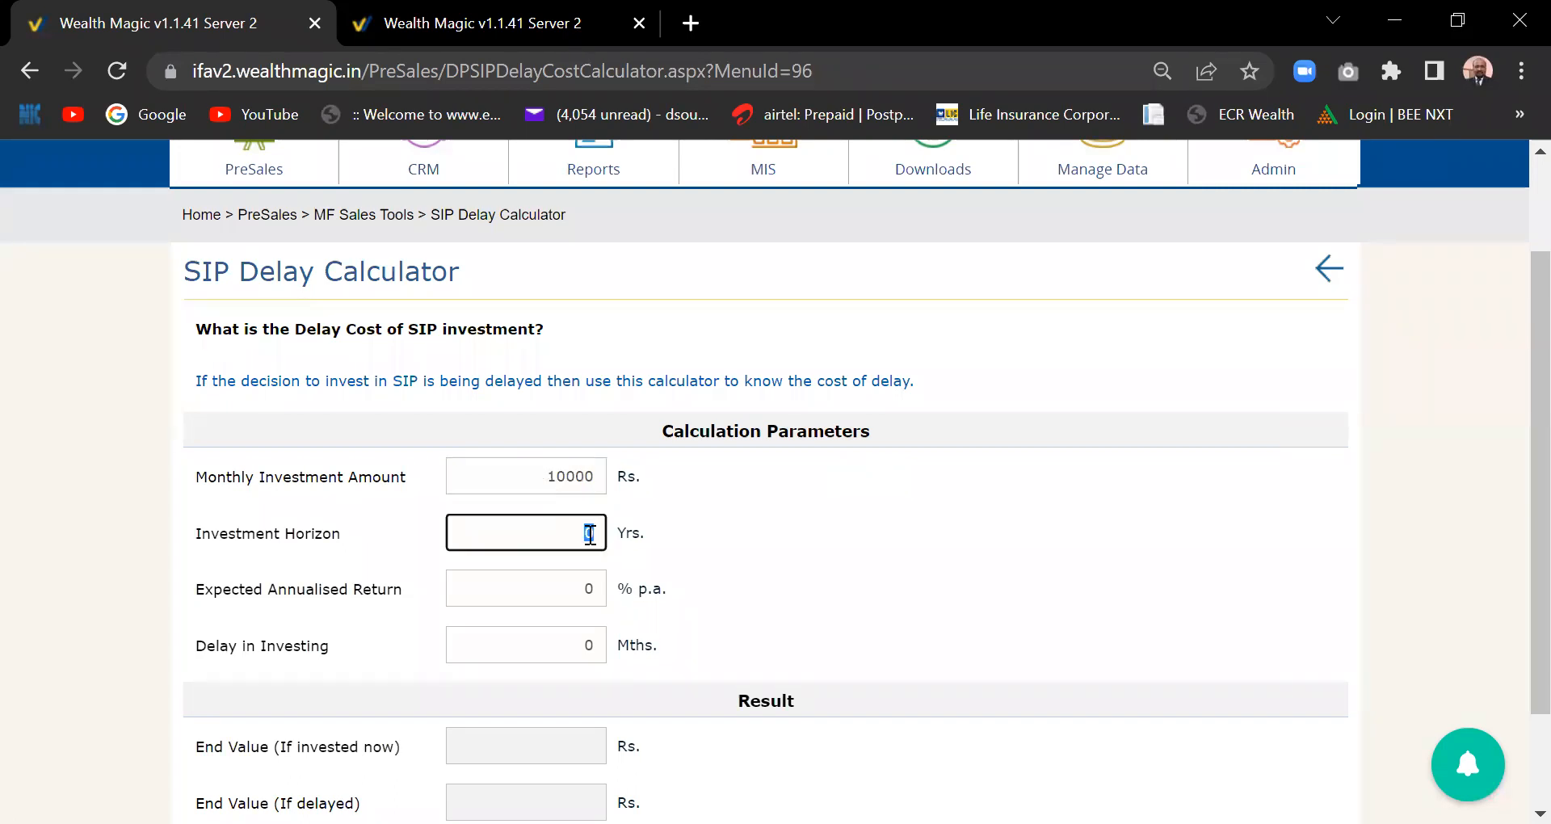
pyautogui.write('15')
# - Set a 15.00% expected return and a 12-month delay, then calculate
pyautogui.doubleClick(597, 586)
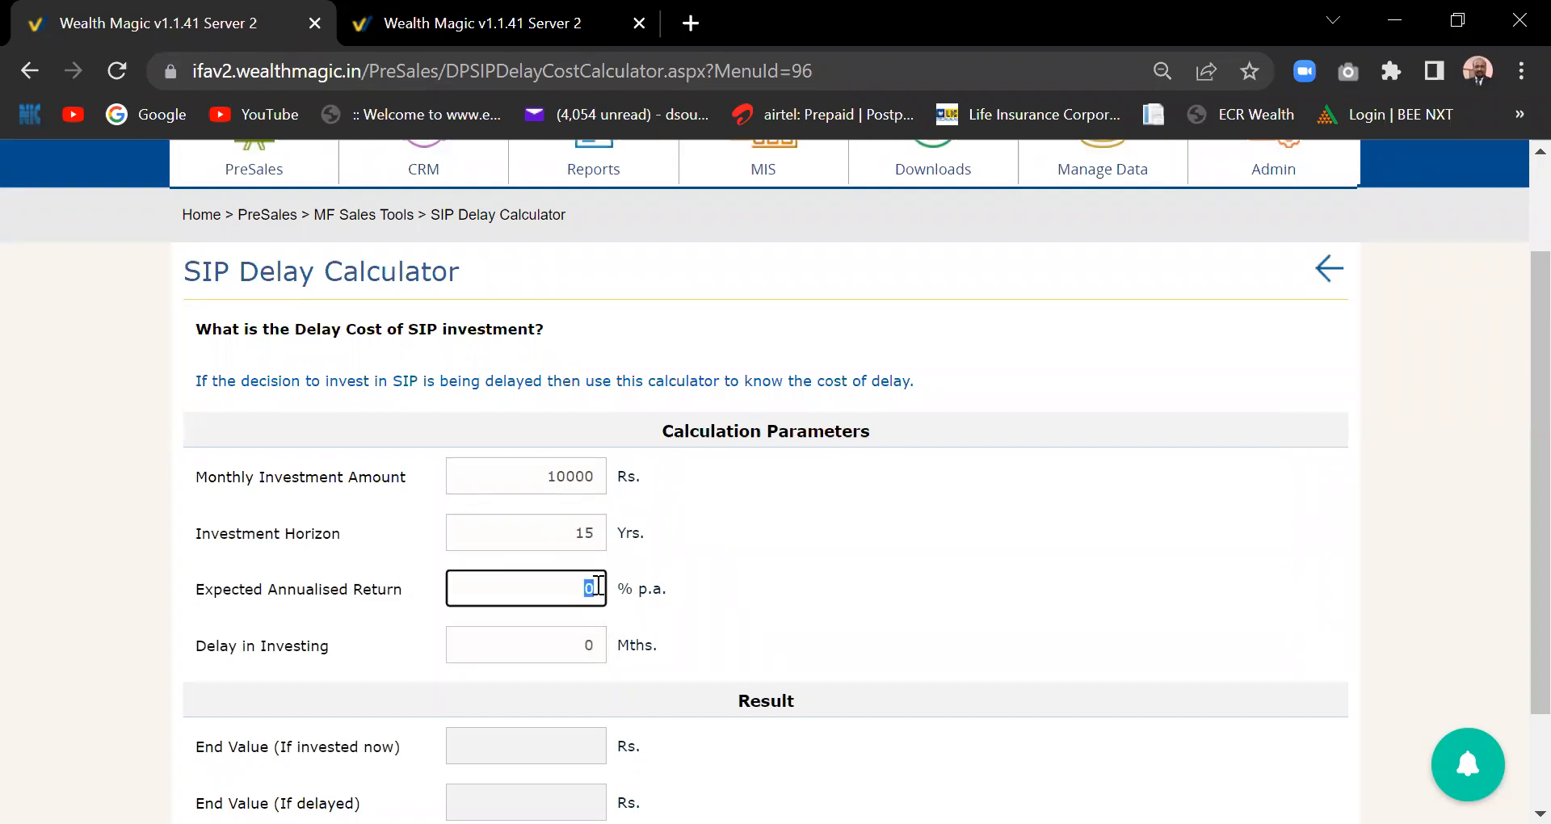
pyautogui.write('15')
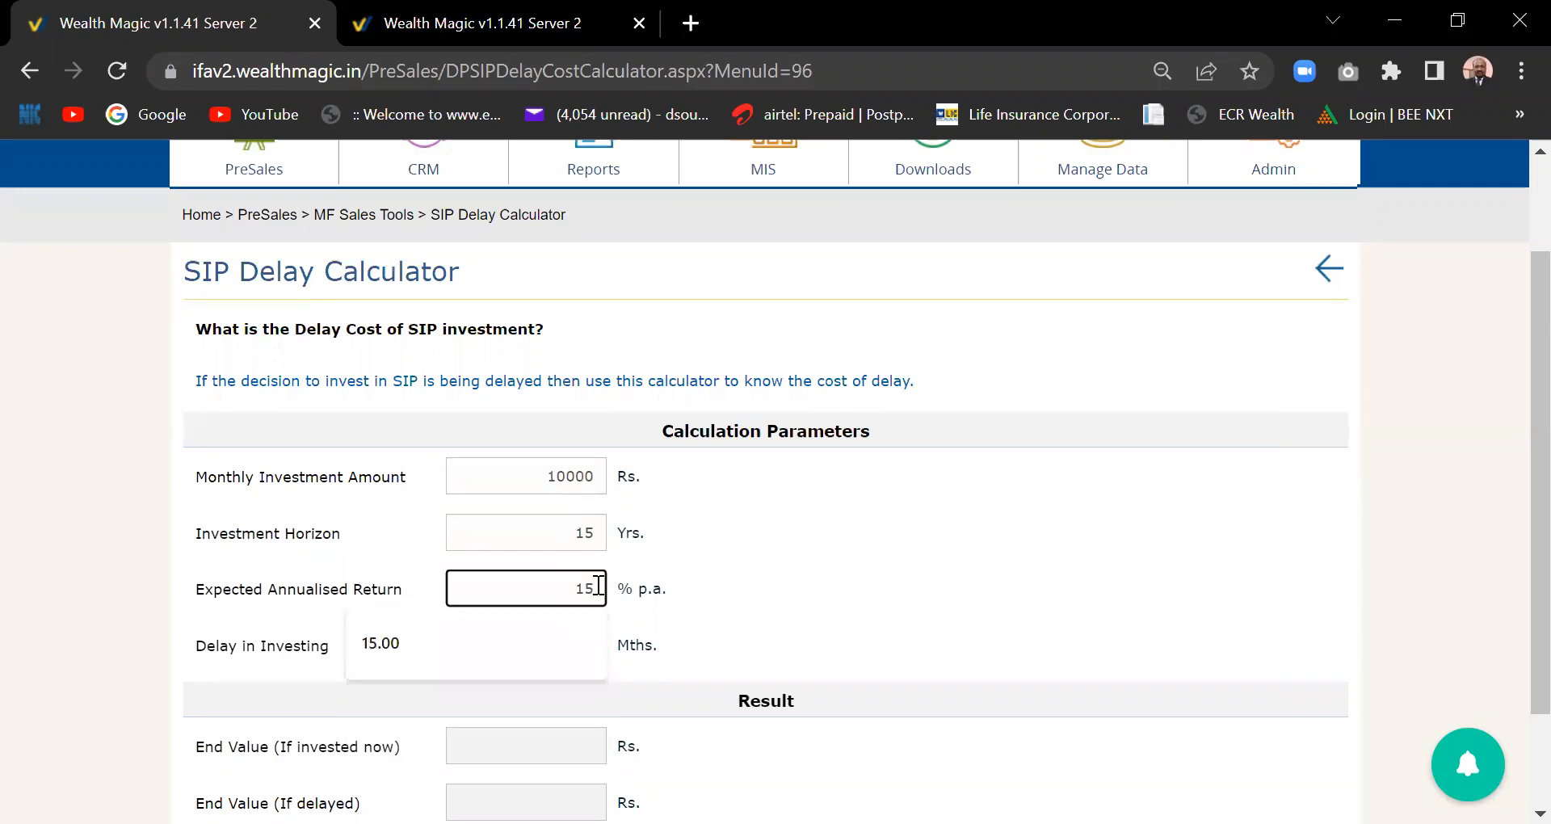
pyautogui.click(443, 650)
pyautogui.click(599, 649)
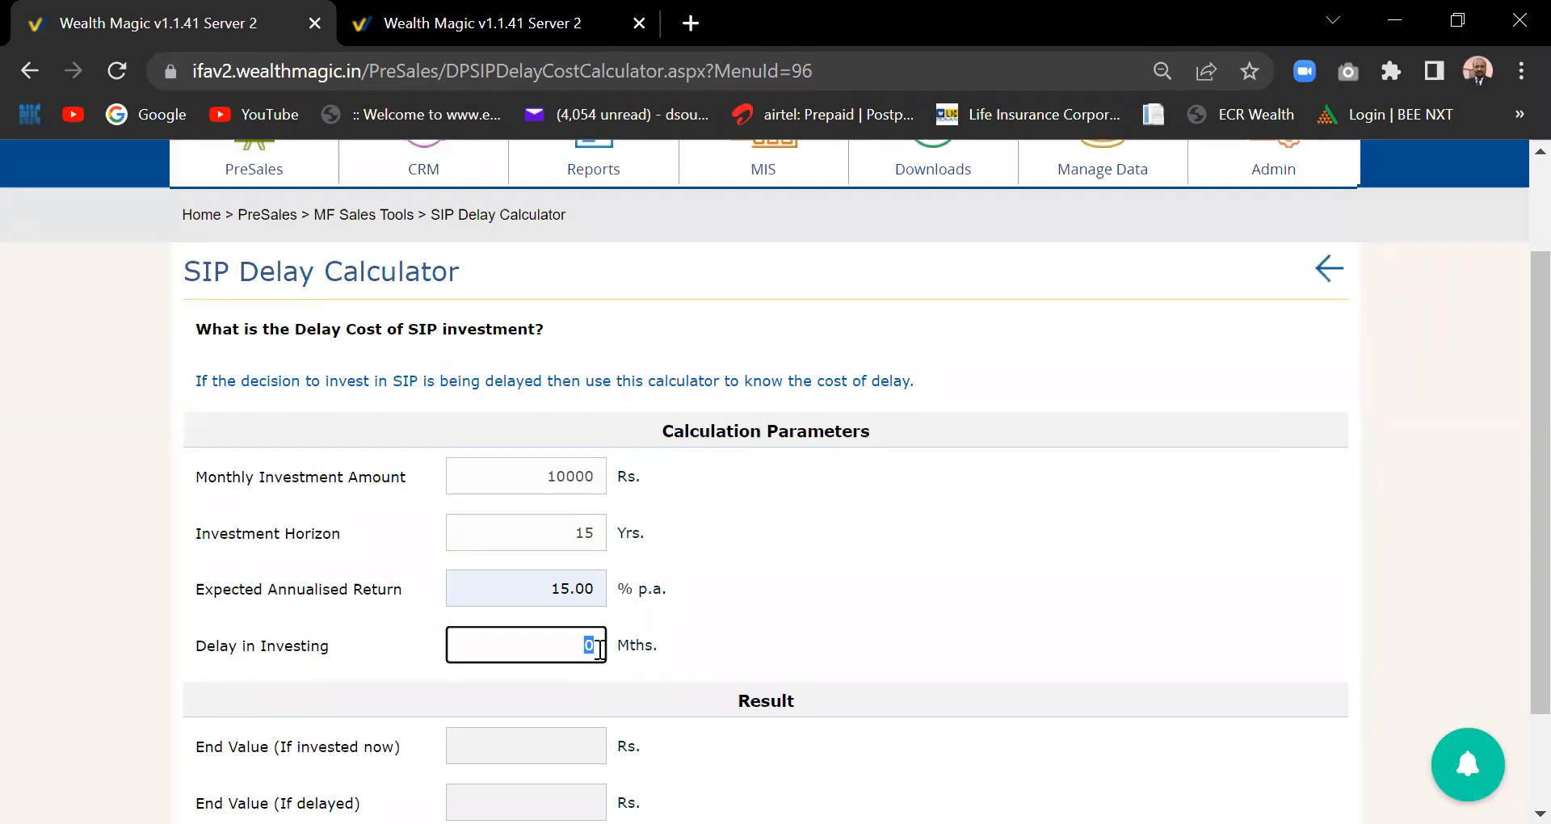
pyautogui.write('12')
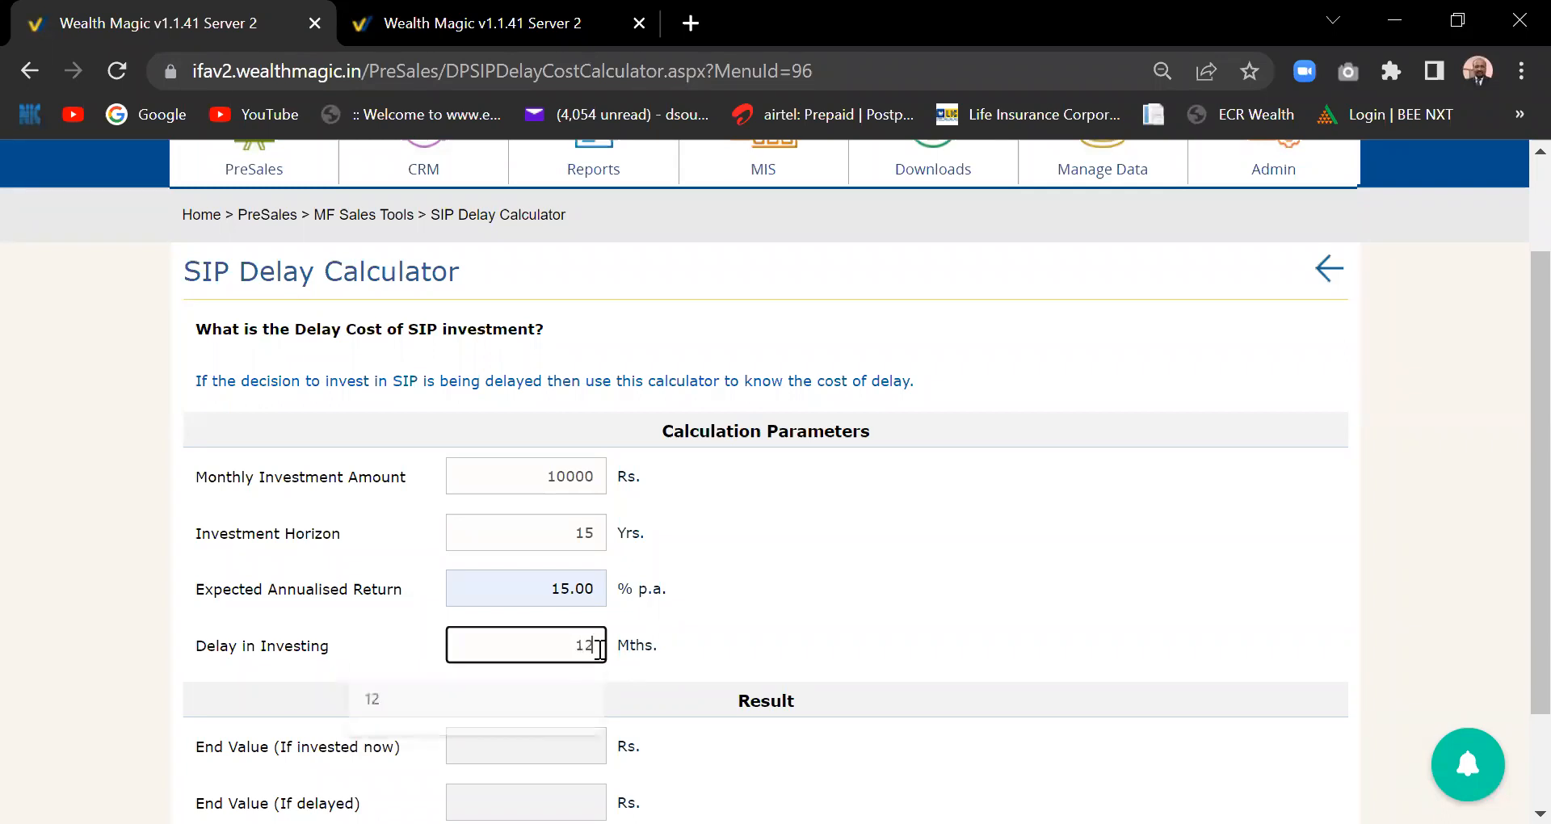
pyautogui.click(921, 622)
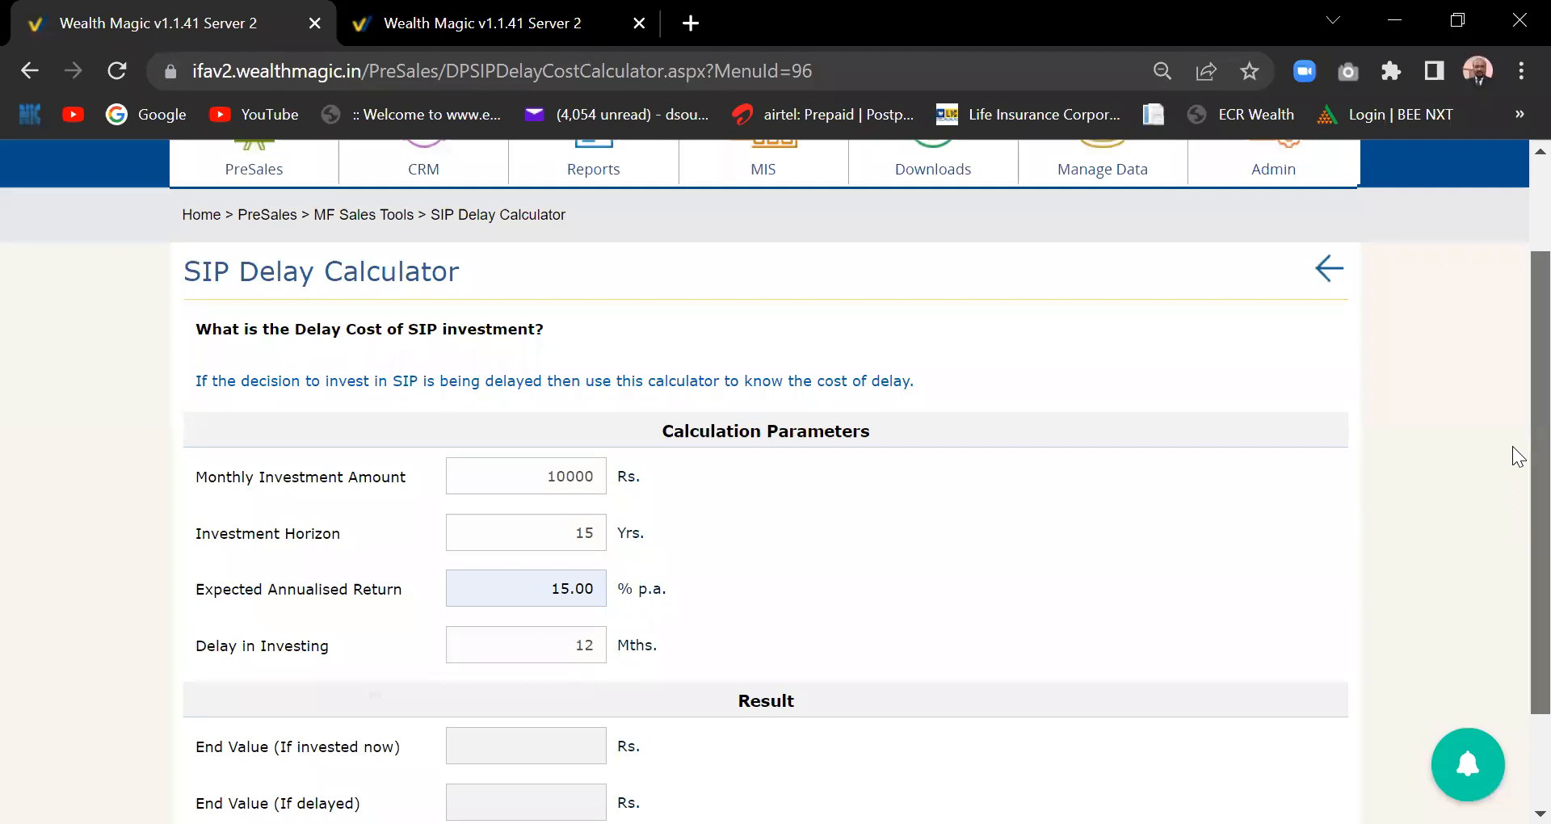
pyautogui.scroll(-3, 1519, 456)
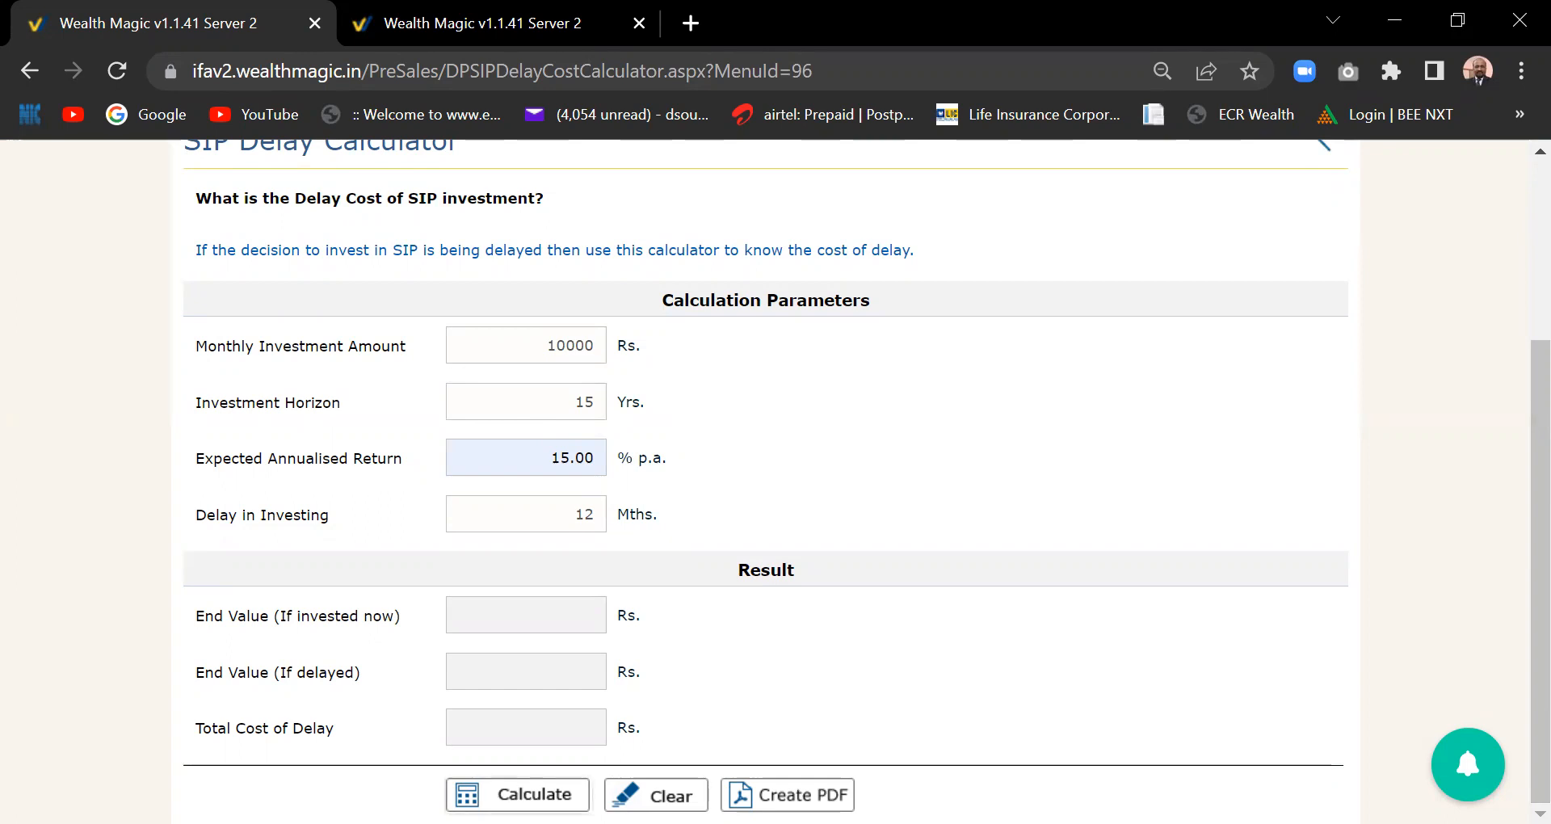
pyautogui.press('Return')
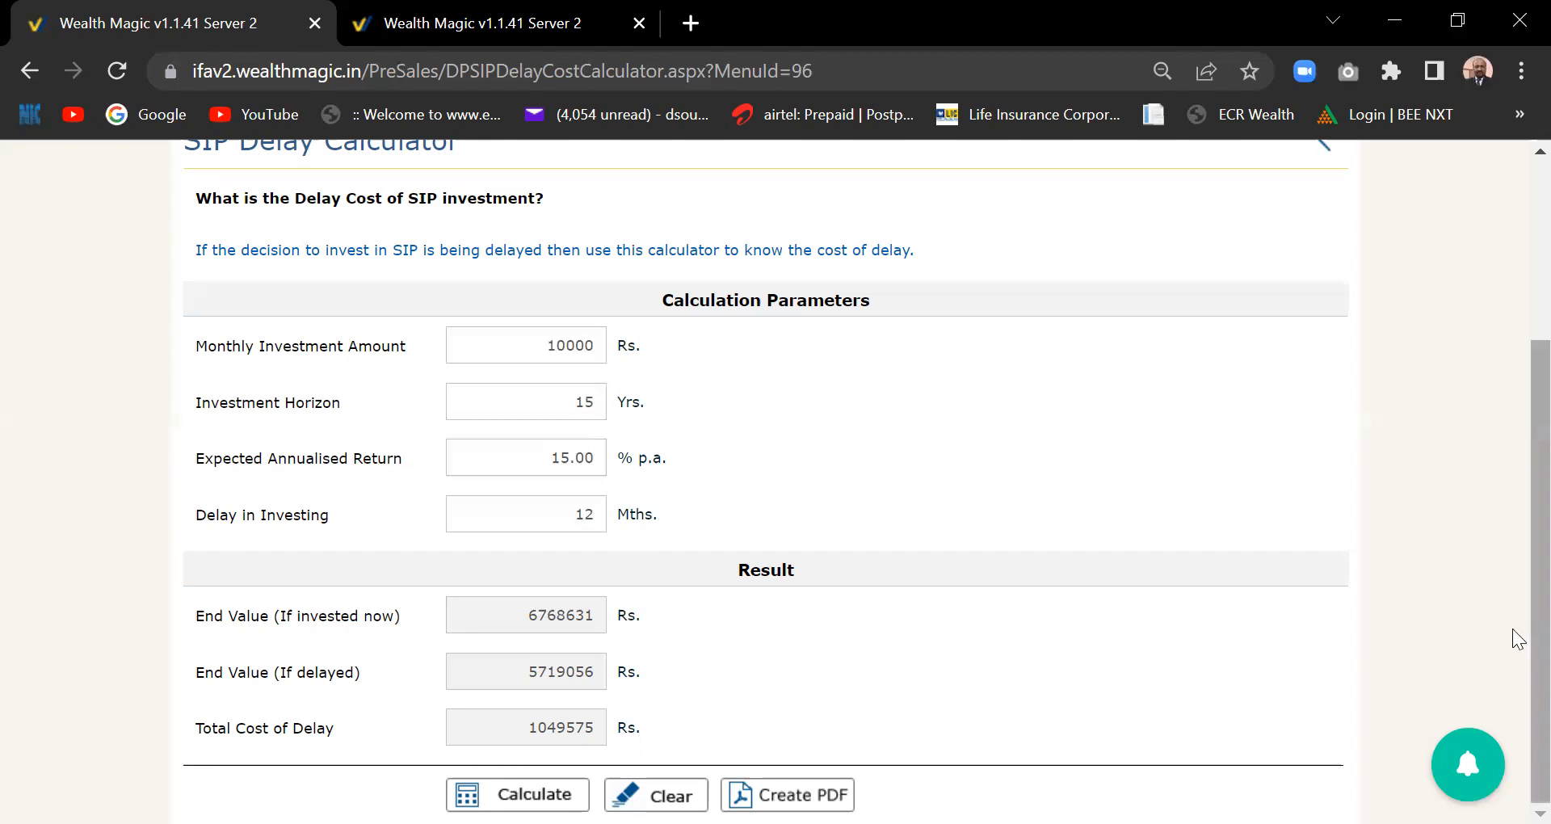
# - Scroll back to the top menu and bring up the PreSales tools list
pyautogui.scroll(3, 1515, 493)
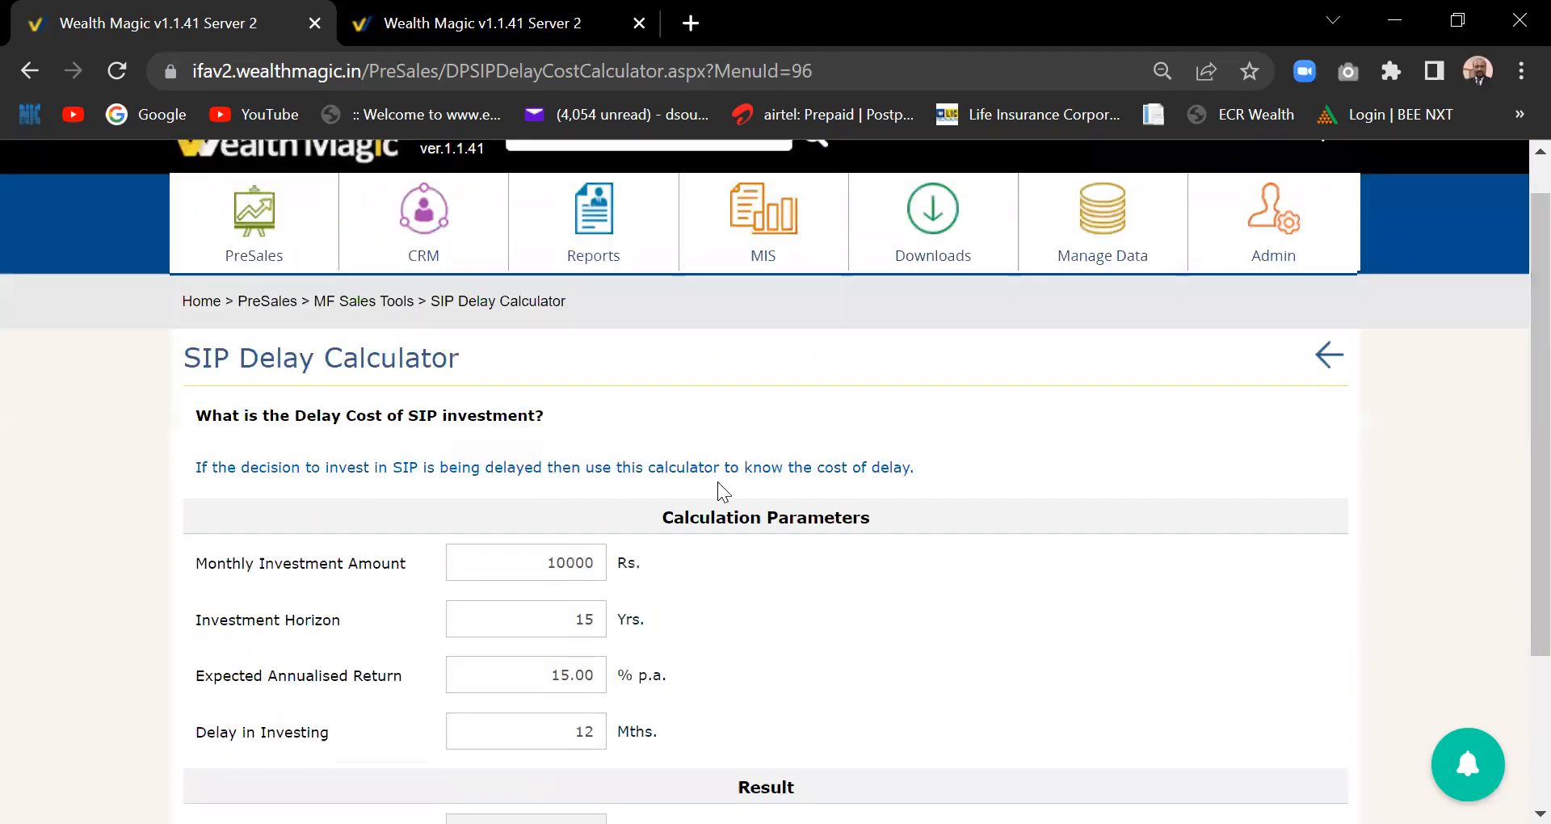
pyautogui.click(272, 260)
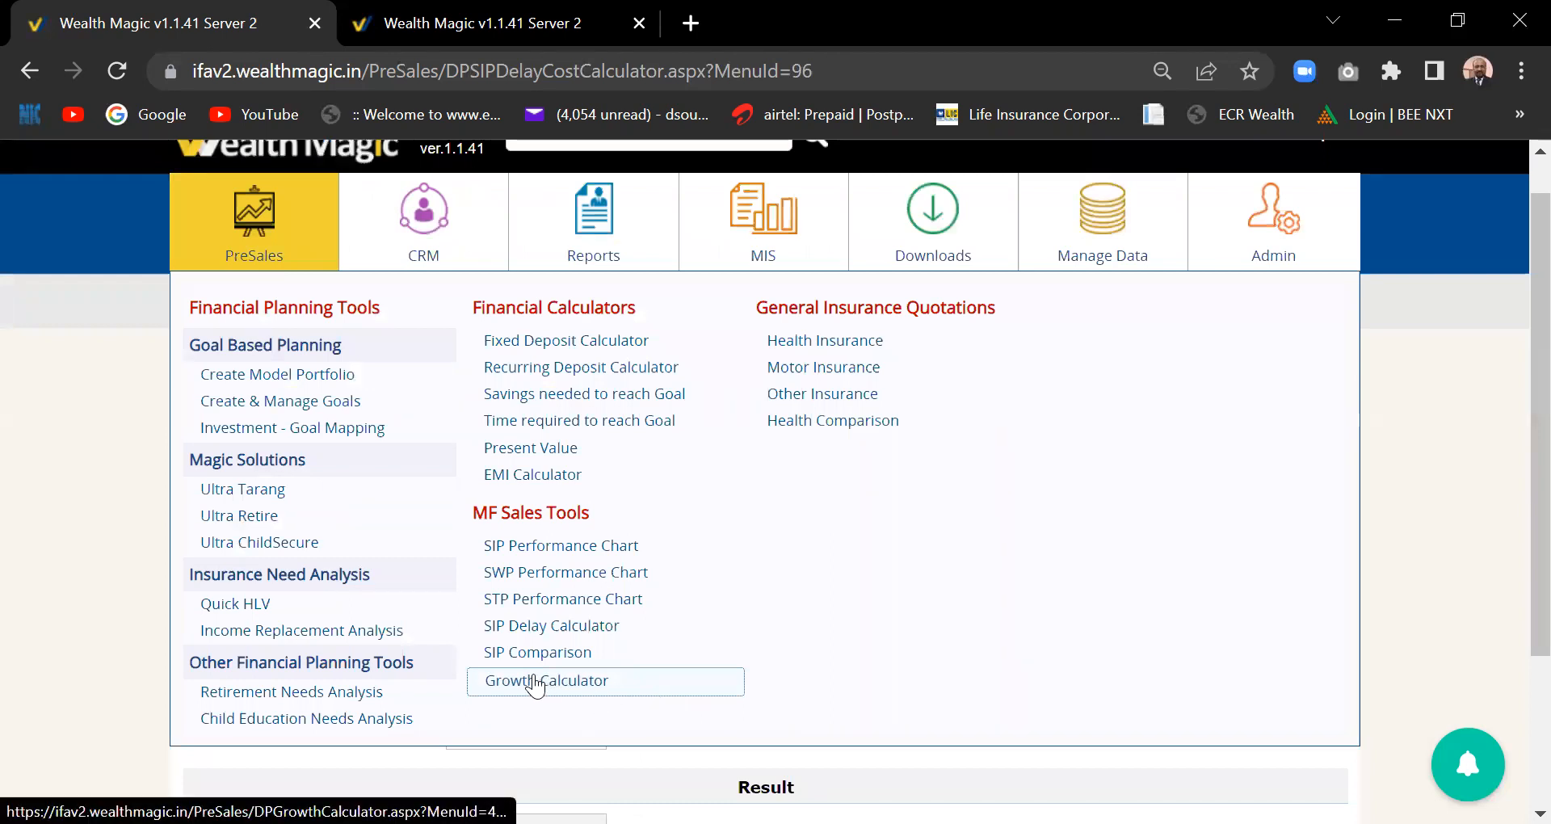
# - In SIP Comparison, add Edelweiss Long Term Equity Fund (Tax Savings) Regular - Growth
pyautogui.click(583, 659)
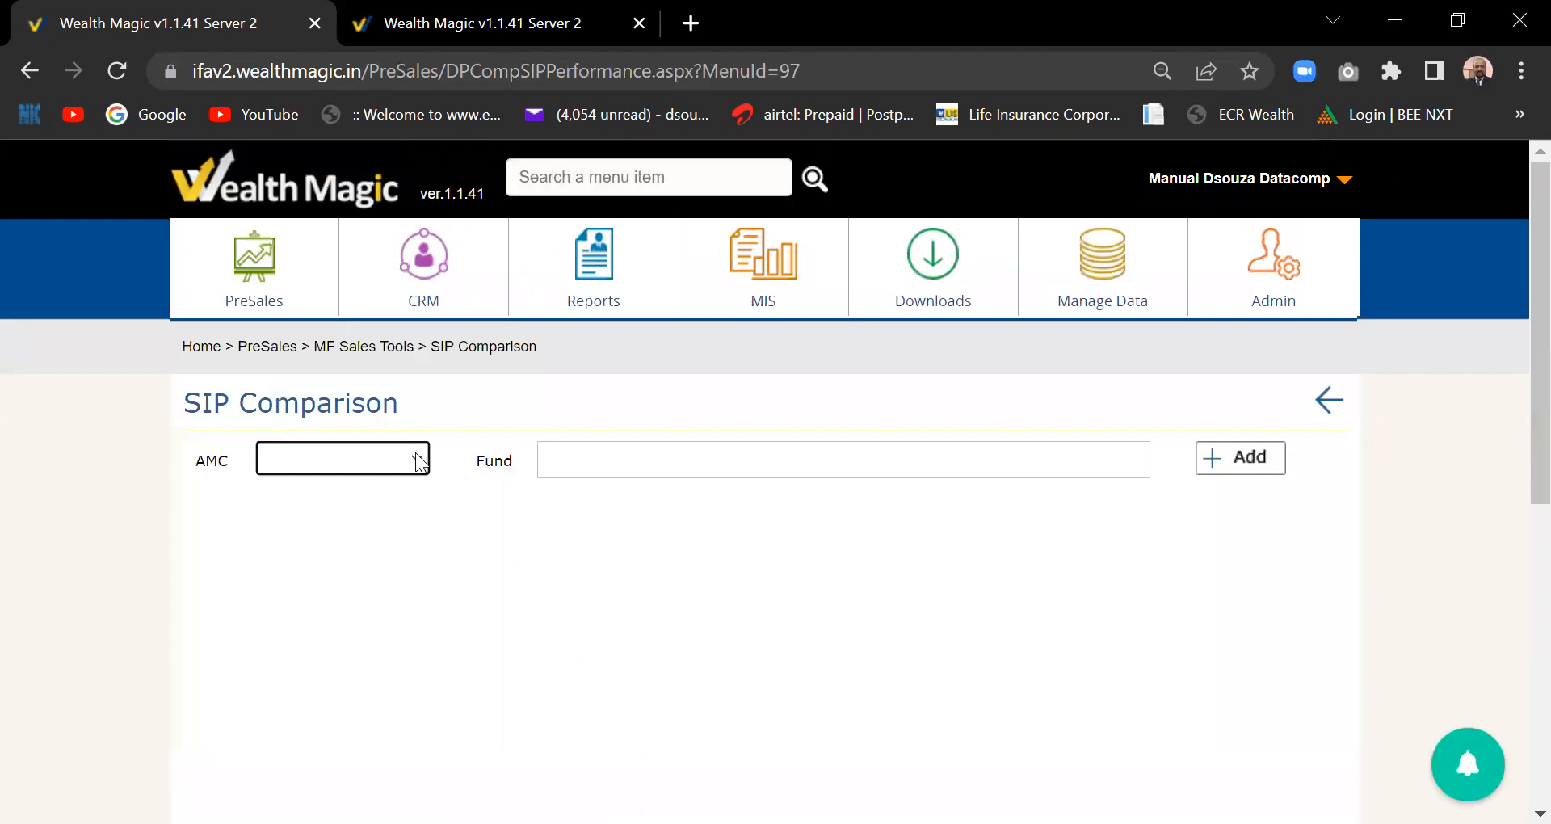
pyautogui.click(415, 452)
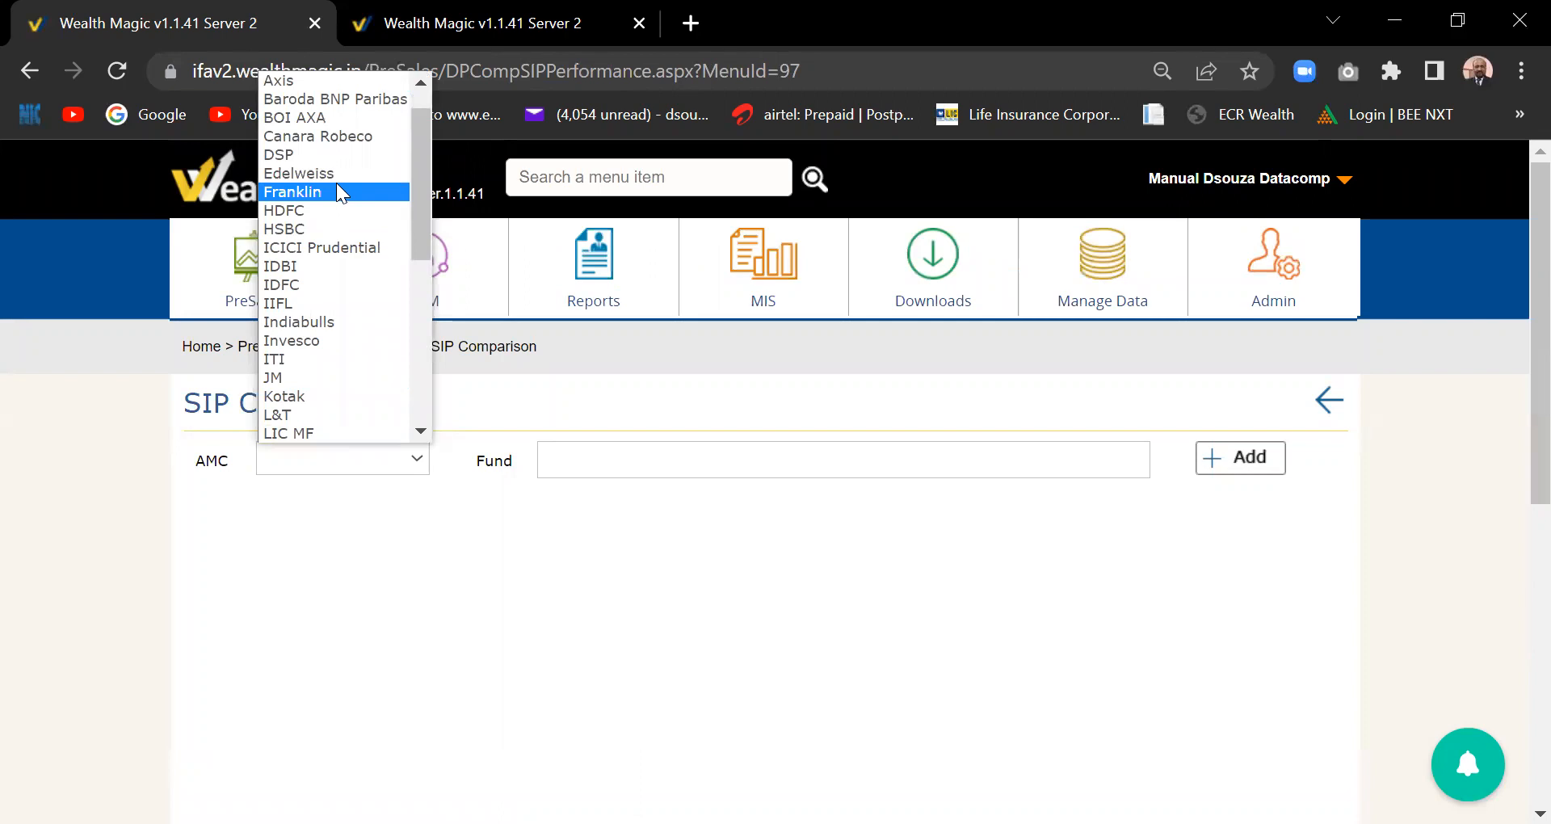
pyautogui.press('Return')
pyautogui.click(612, 473)
pyautogui.write('e')
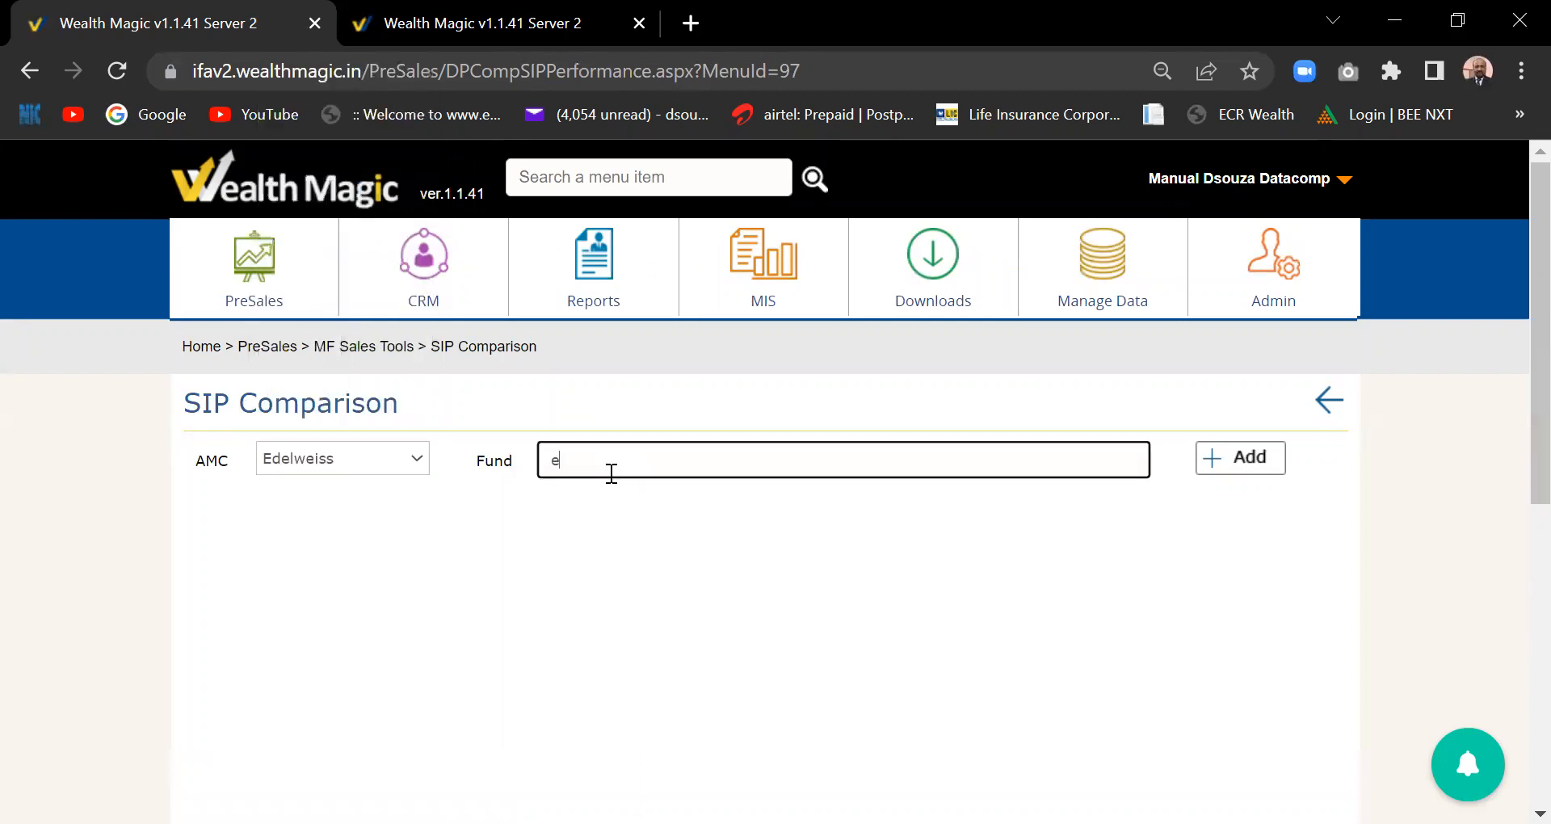
pyautogui.write('quity')
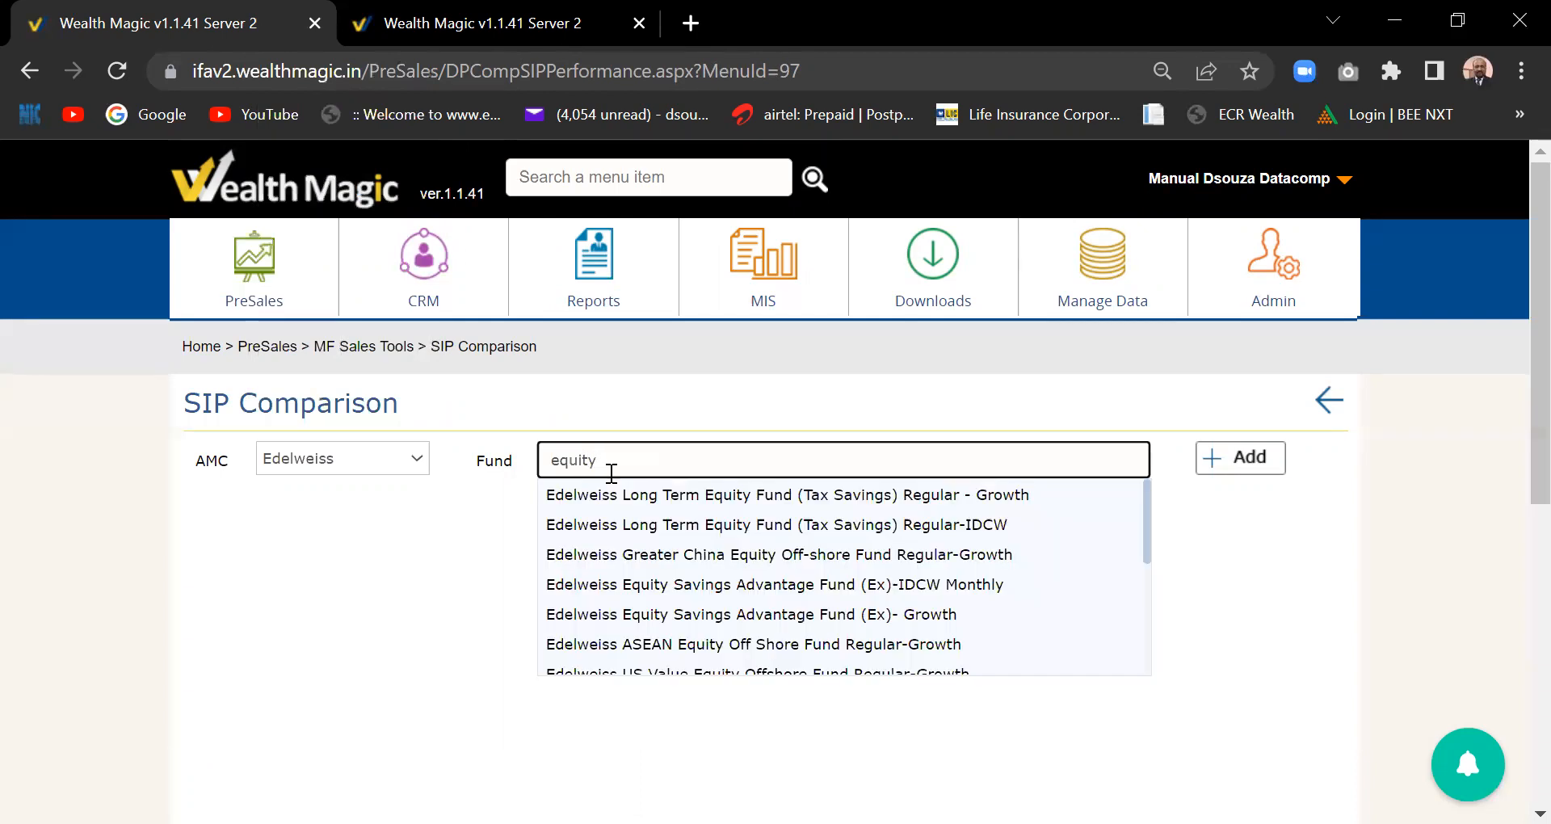
pyautogui.click(693, 494)
pyautogui.click(1252, 472)
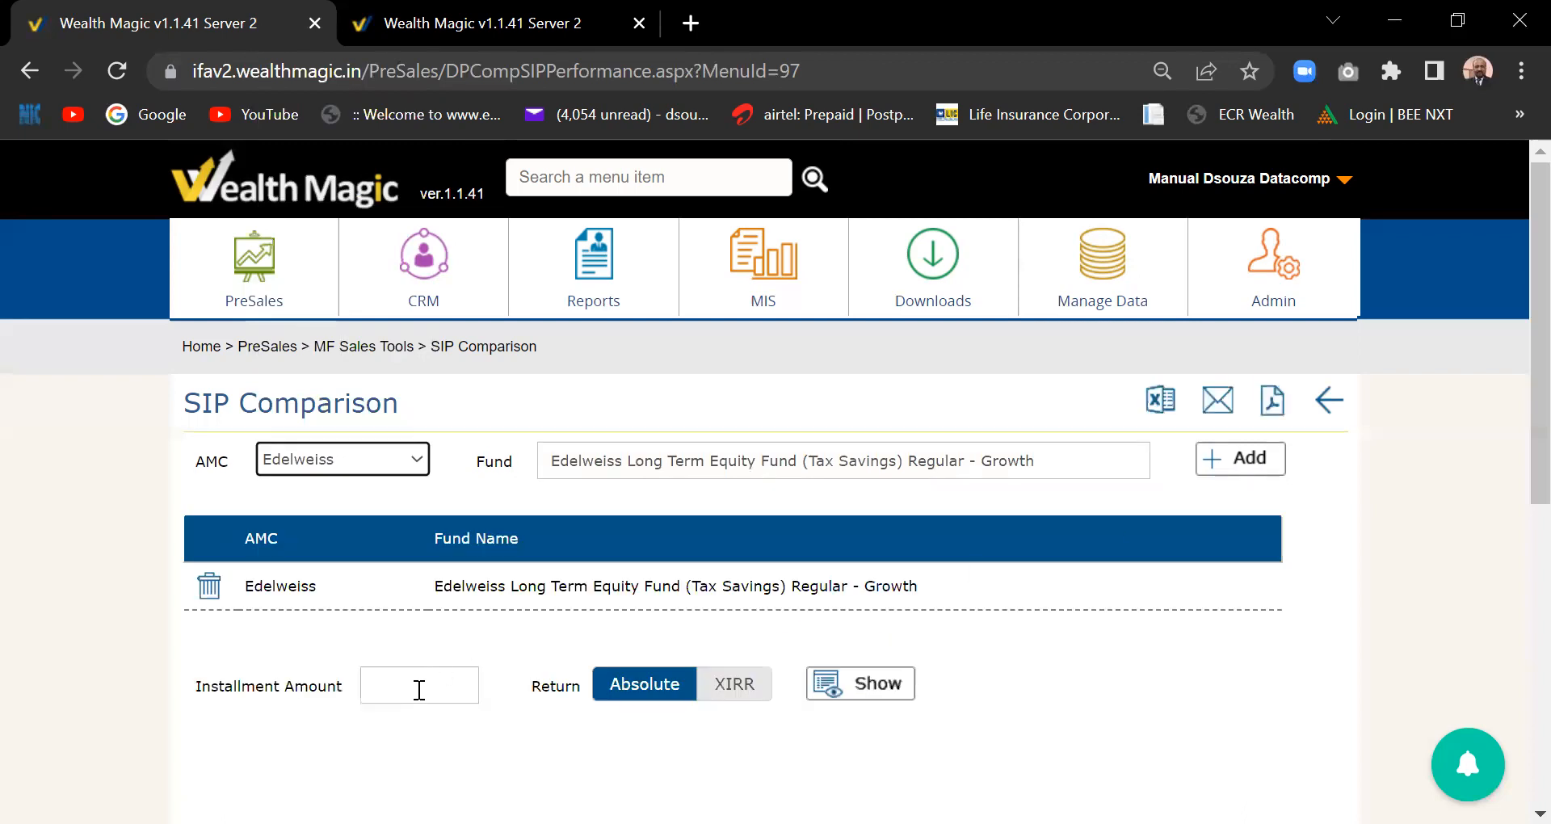
# - Enter a 15000 installment amount and show the comparison
pyautogui.click(421, 690)
pyautogui.write('15000')
pyautogui.press('Tab')
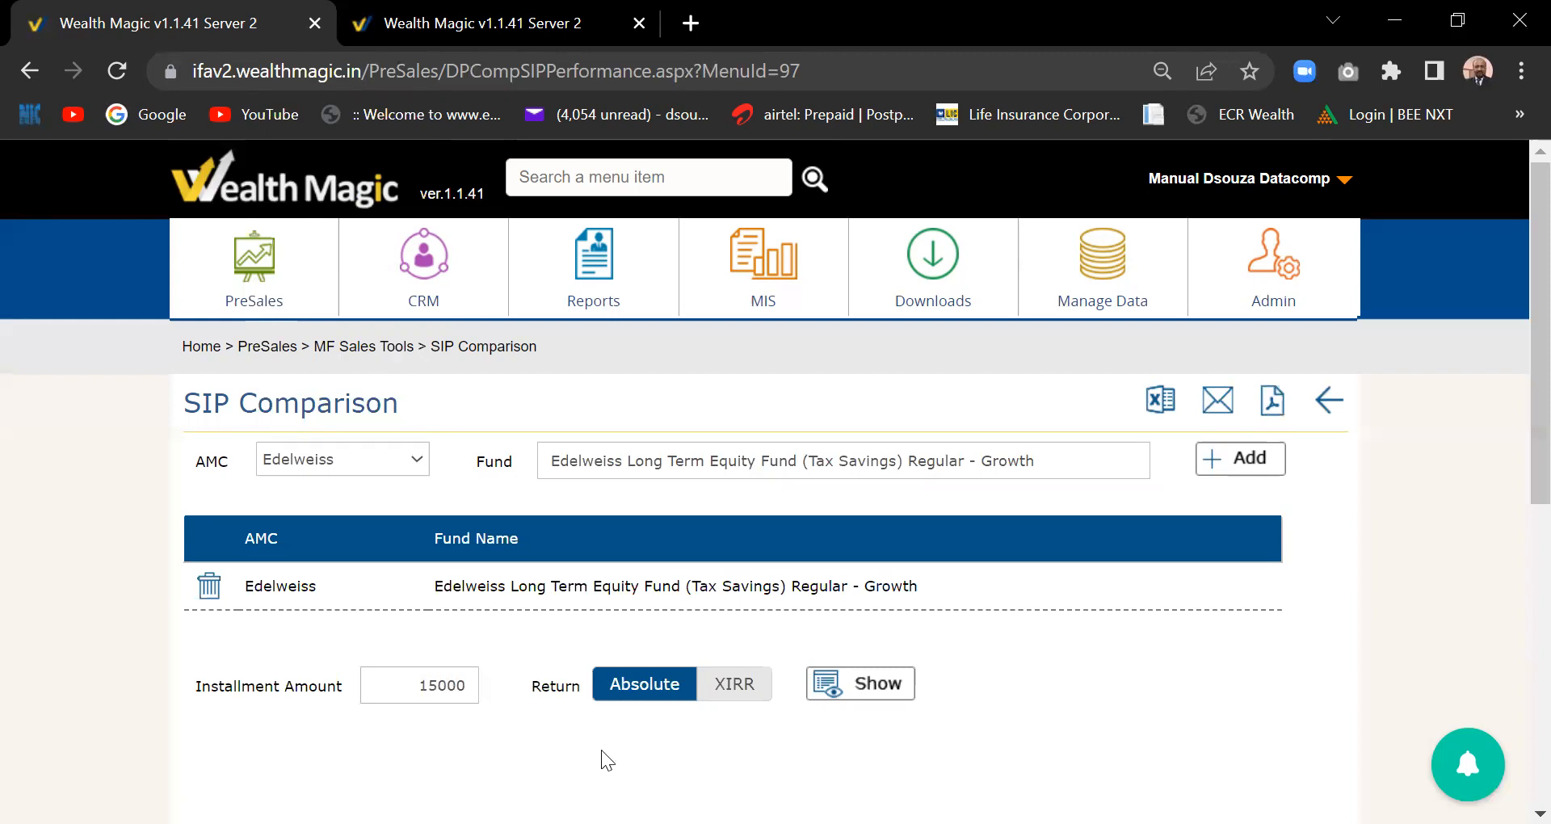
pyautogui.click(888, 685)
# - Dismiss the 'fund already added' warning after re-adding the Edelweiss fund
pyautogui.click(1239, 469)
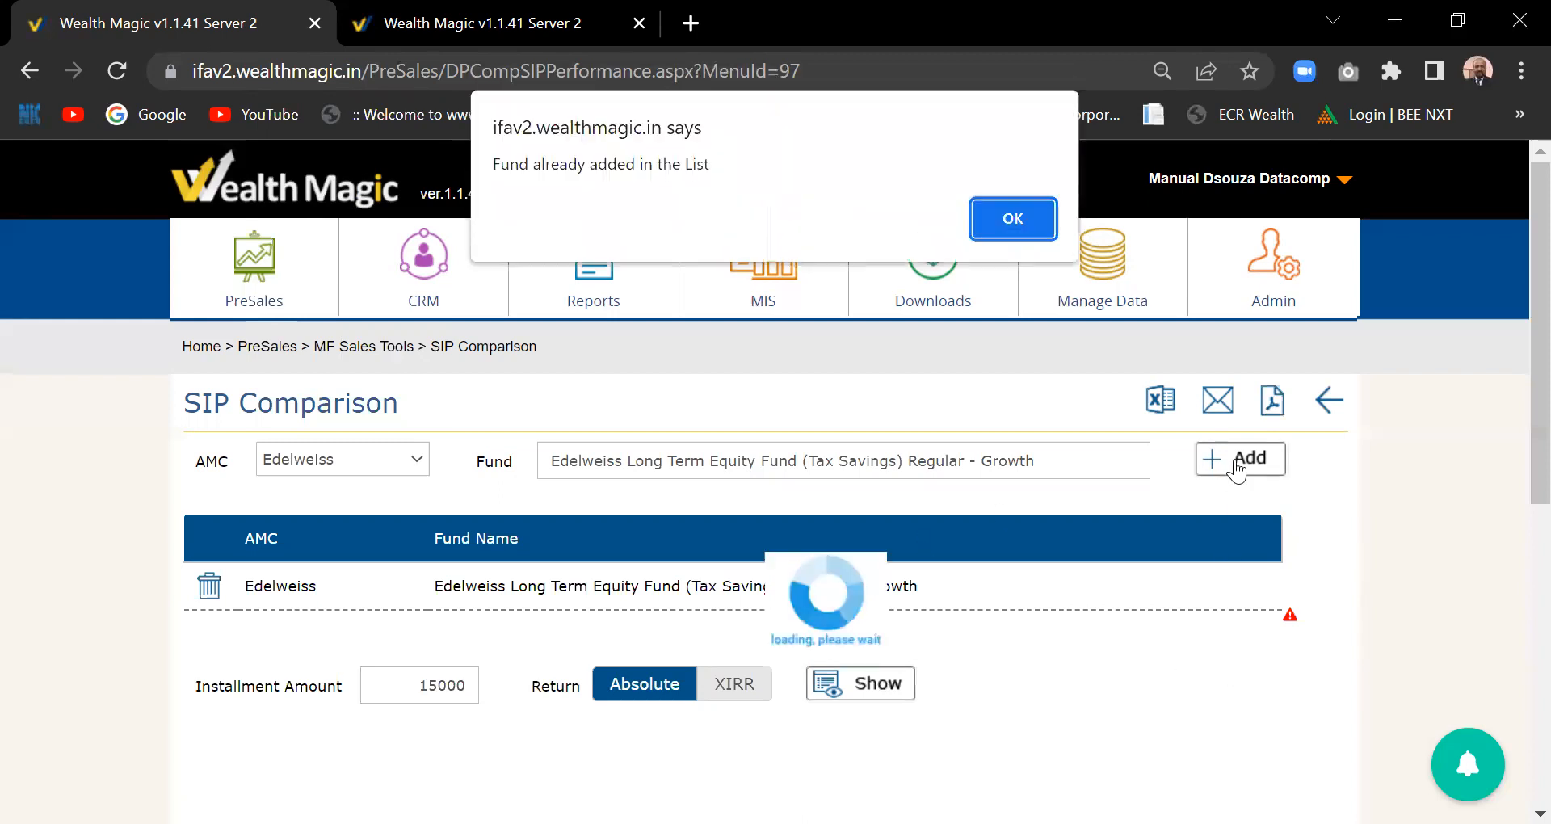
pyautogui.click(1000, 220)
pyautogui.moveTo(1002, 233)
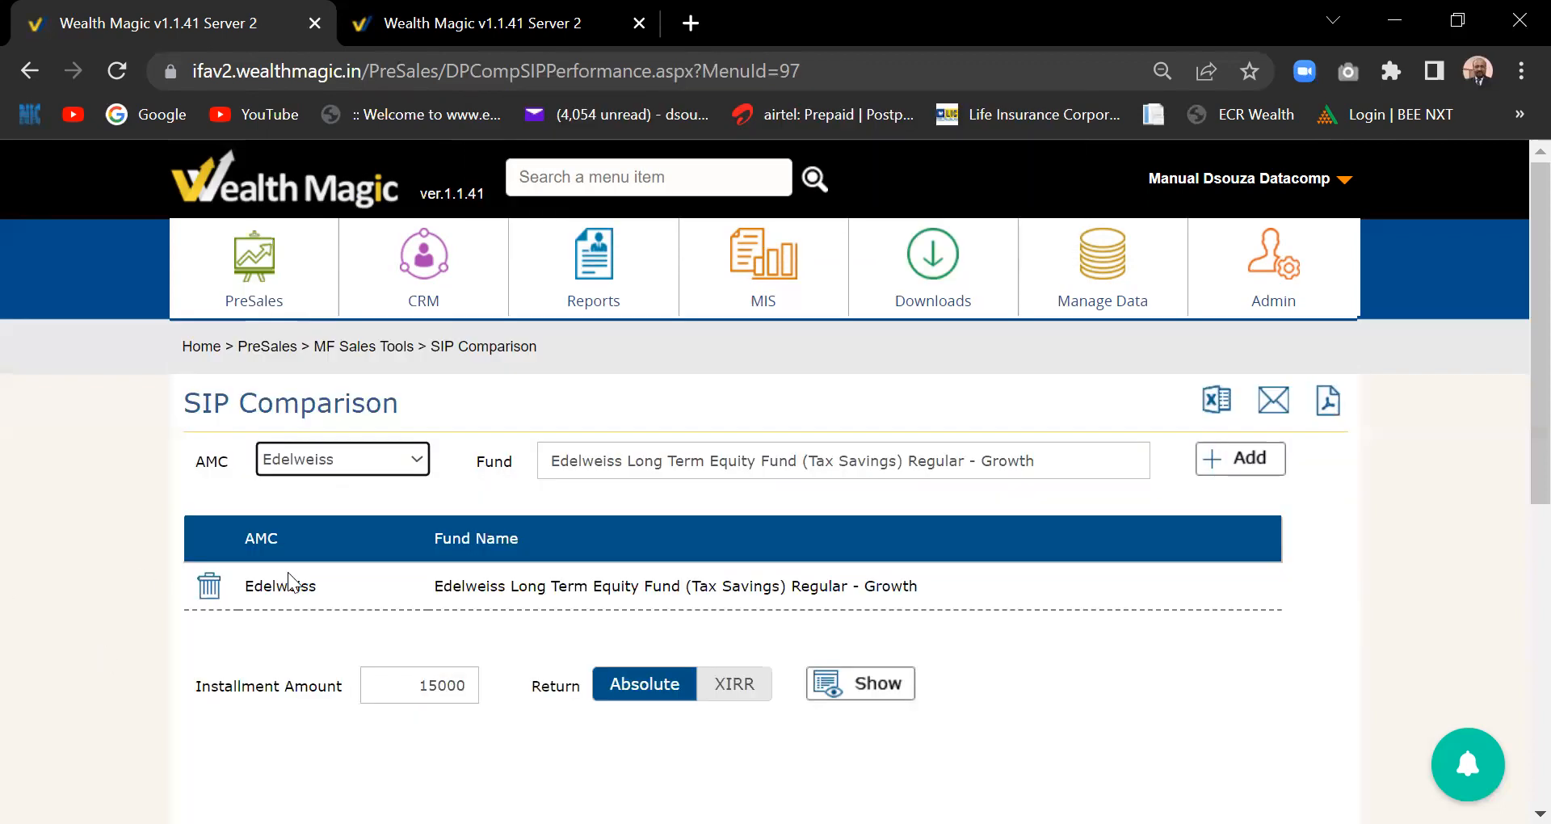
# - Add Kotak Equity Opportunities Fund Regular-IDCW and generate the comparison results
pyautogui.click(415, 465)
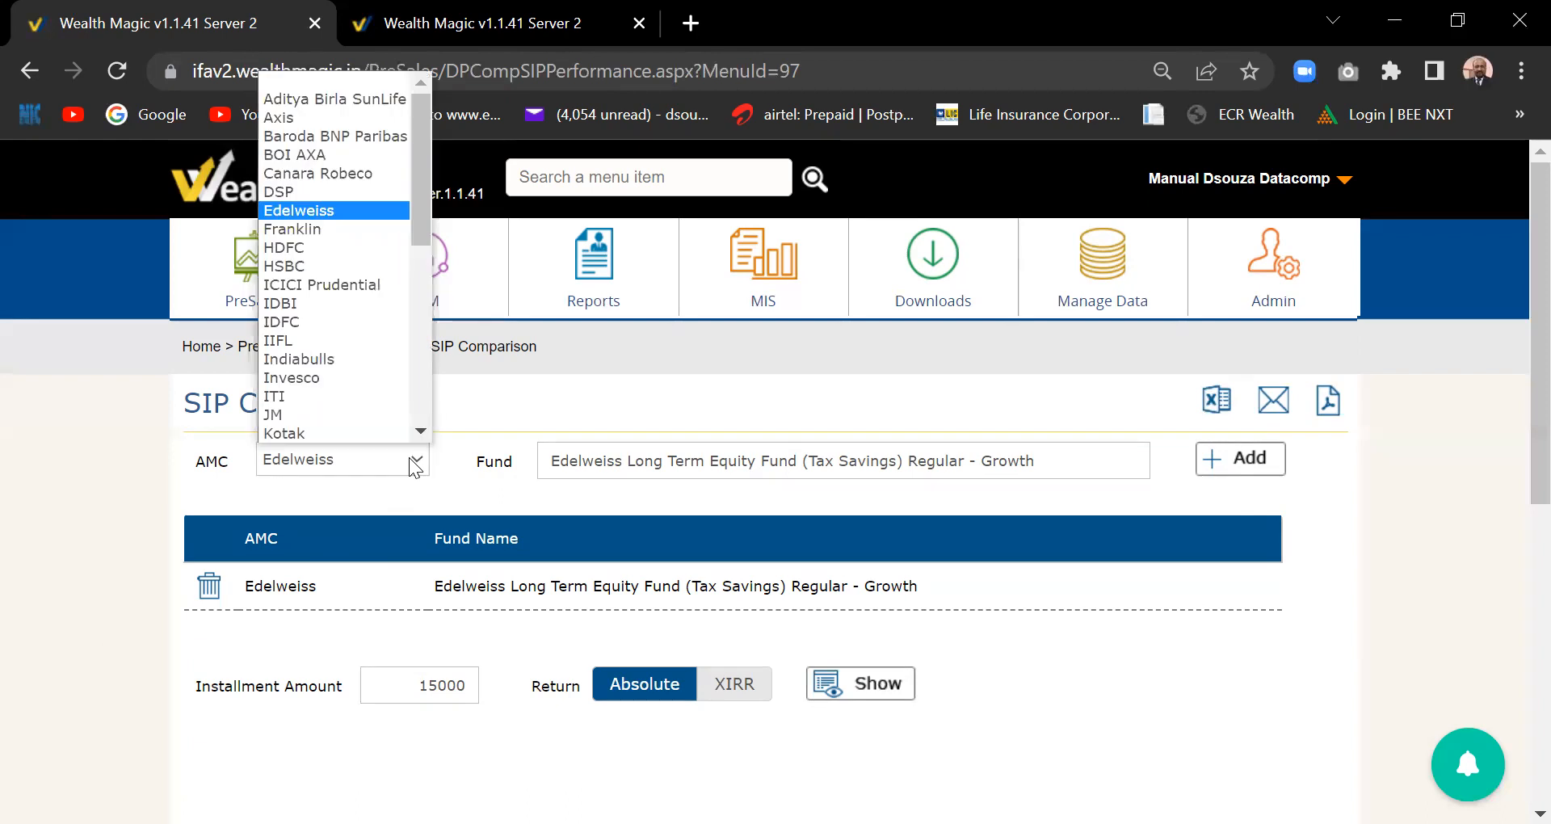
pyautogui.scroll(-1, 336, 415)
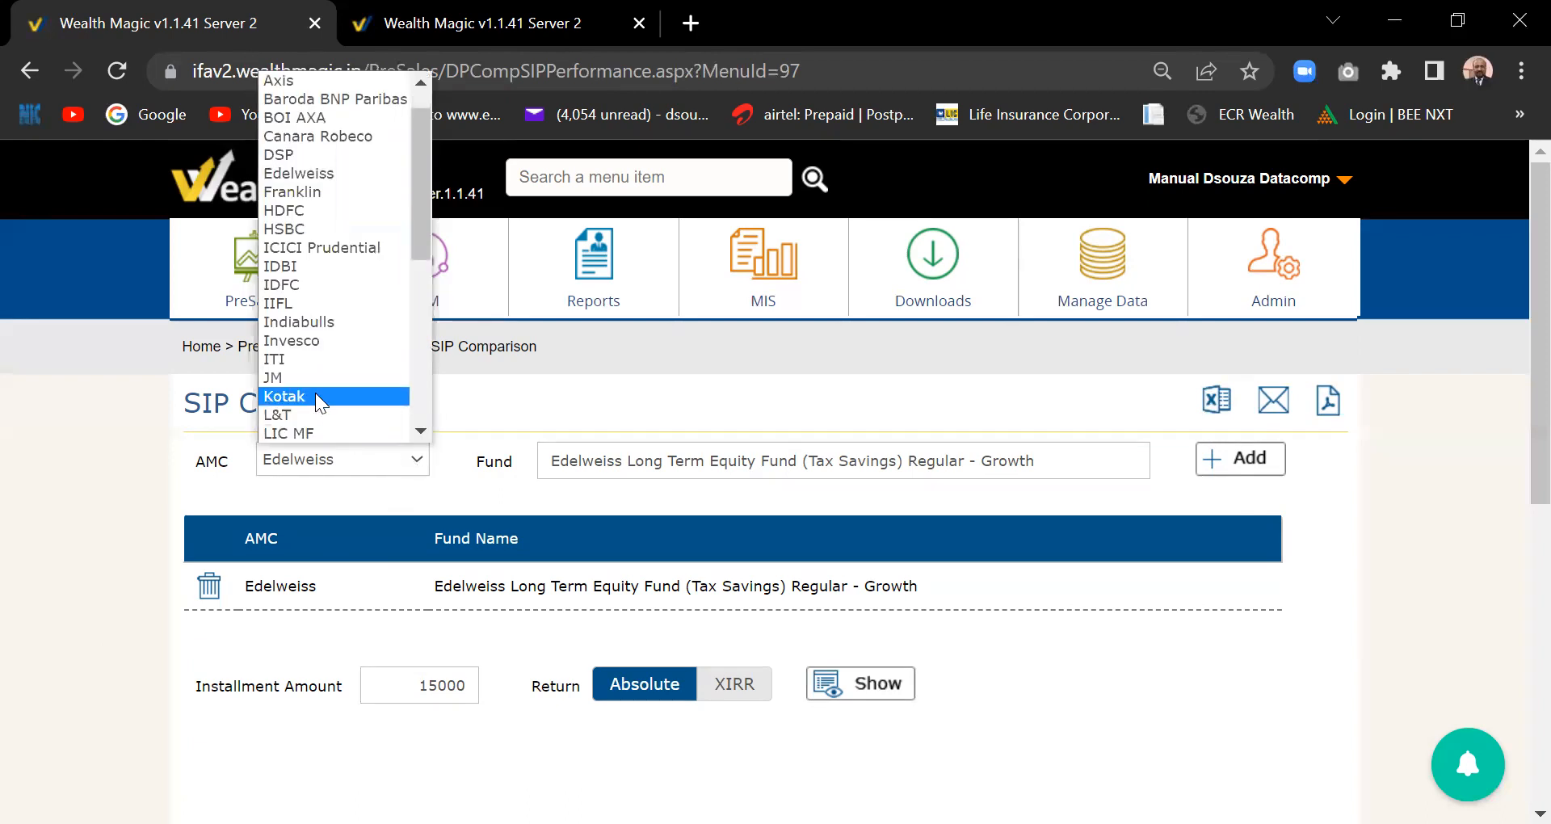
pyautogui.click(315, 396)
pyautogui.click(630, 472)
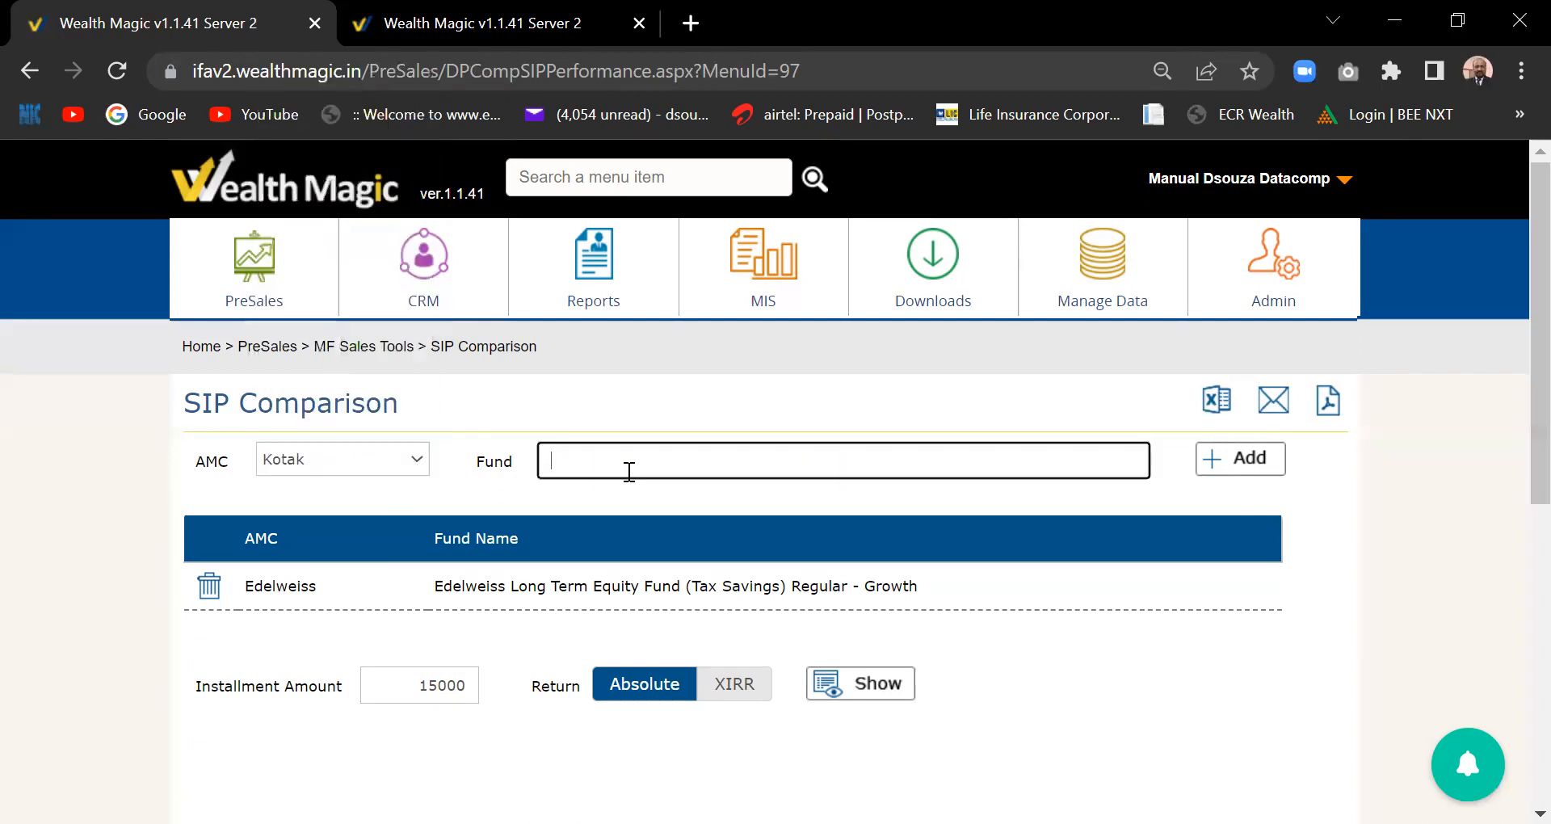
pyautogui.write('equit')
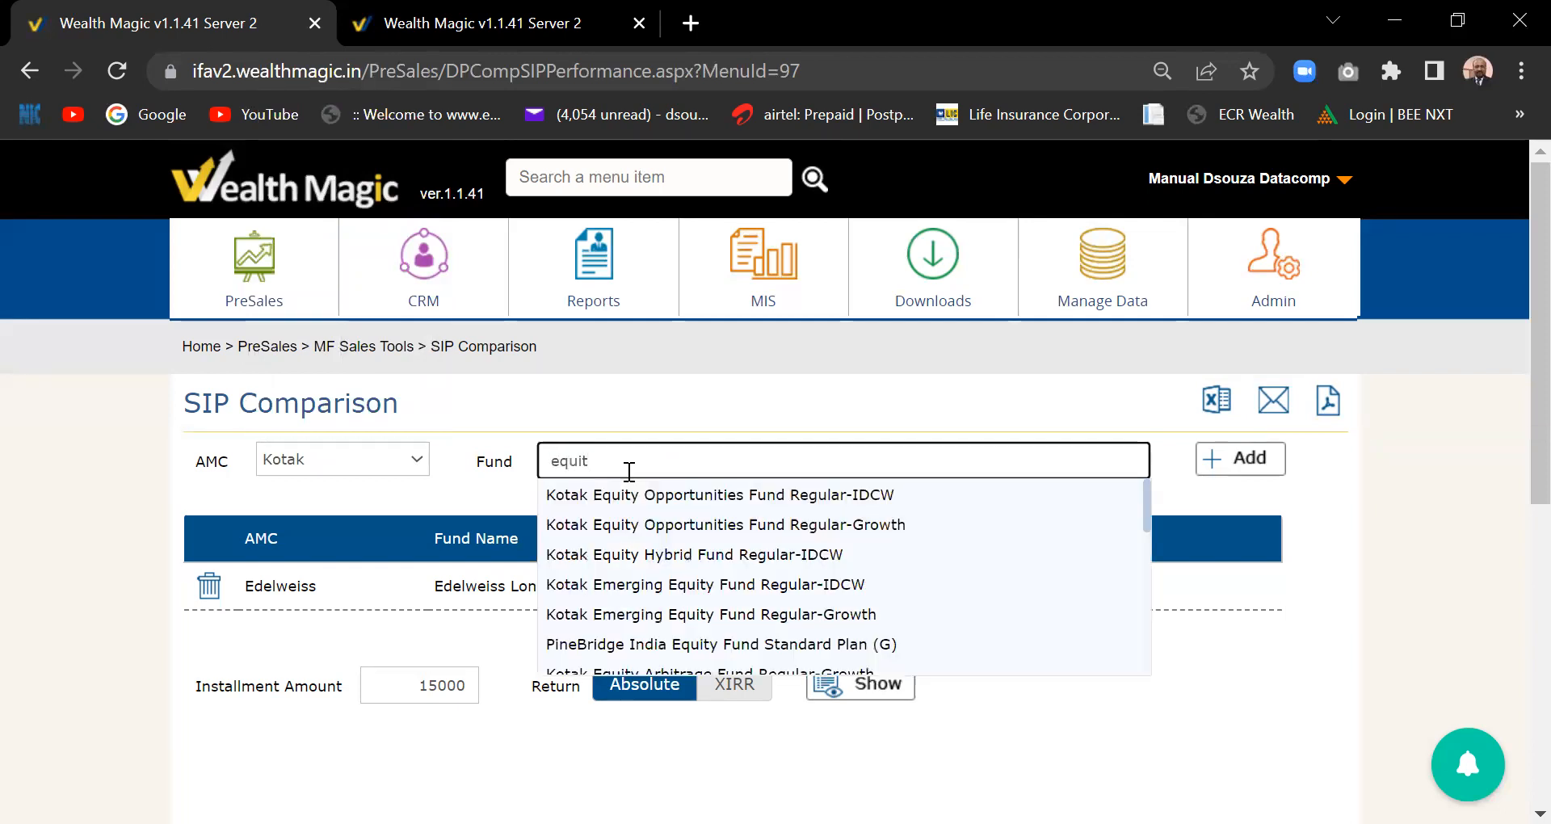
pyautogui.click(719, 494)
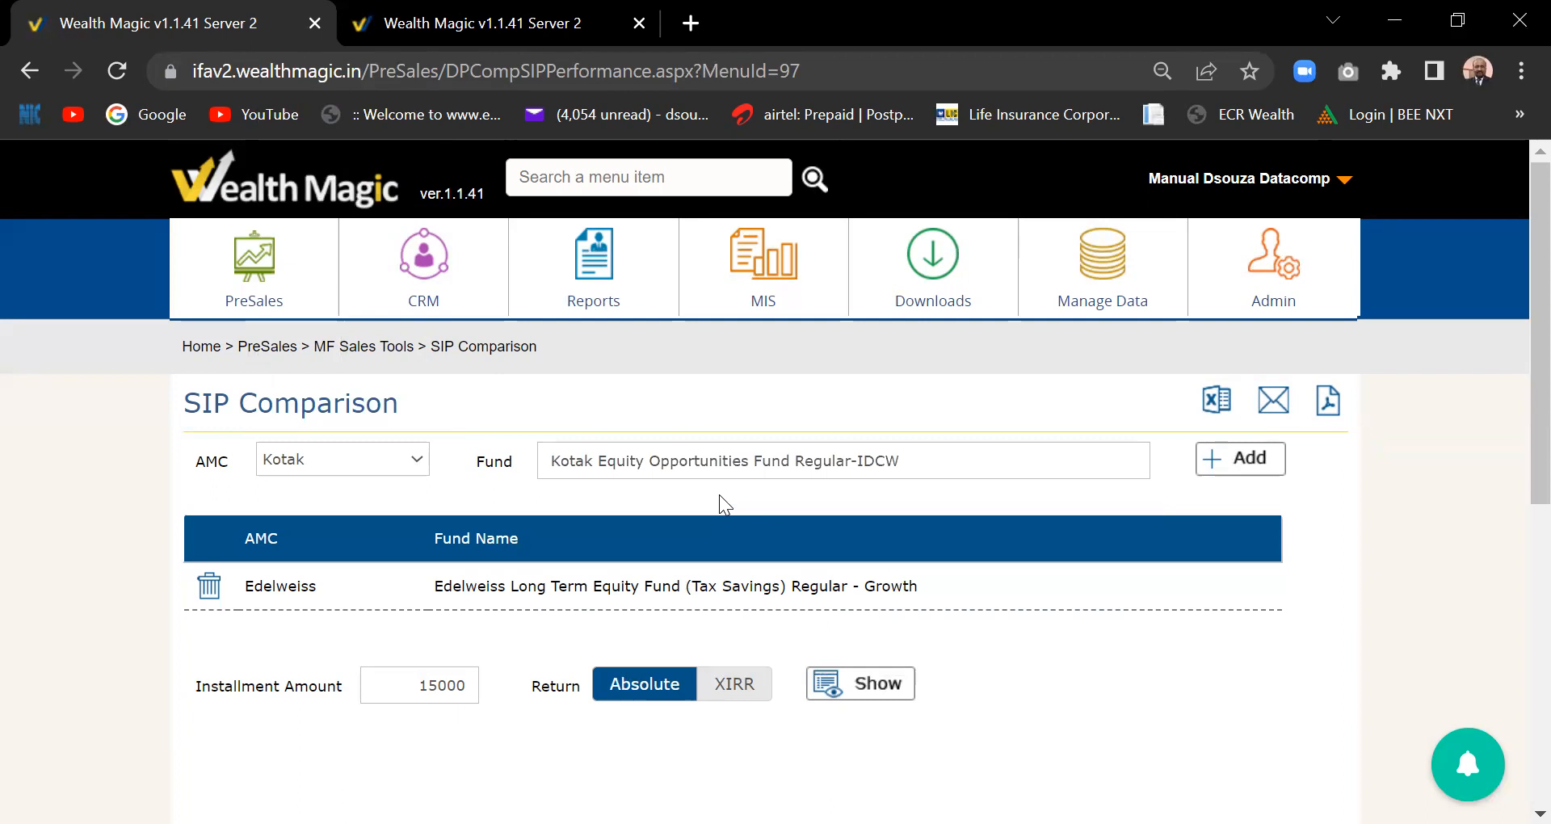
pyautogui.click(1247, 468)
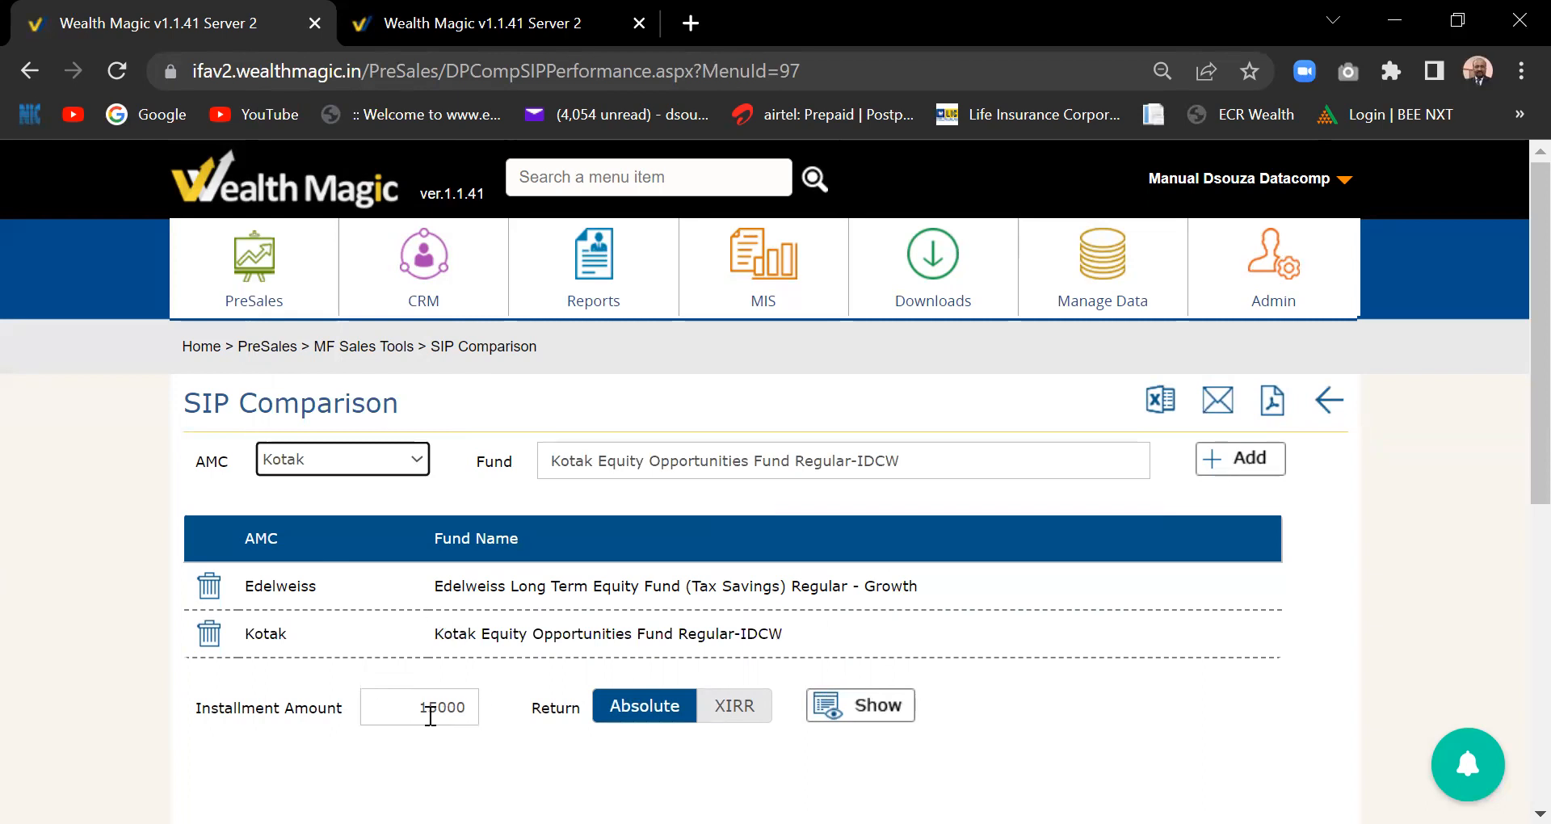
pyautogui.click(893, 711)
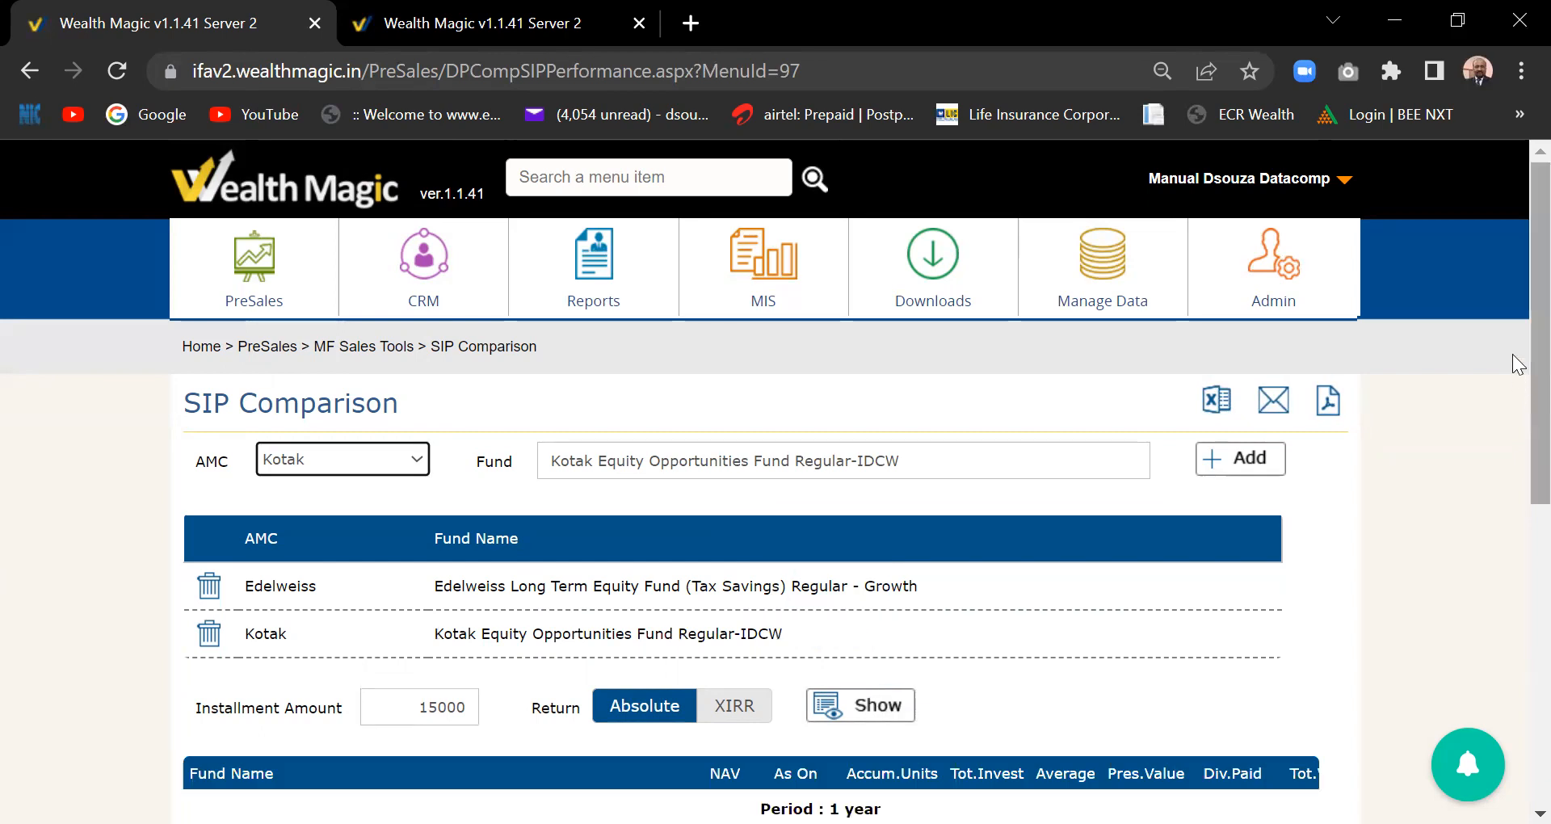
pyautogui.scroll(-1, 1515, 396)
pyautogui.scroll(-3, 1517, 413)
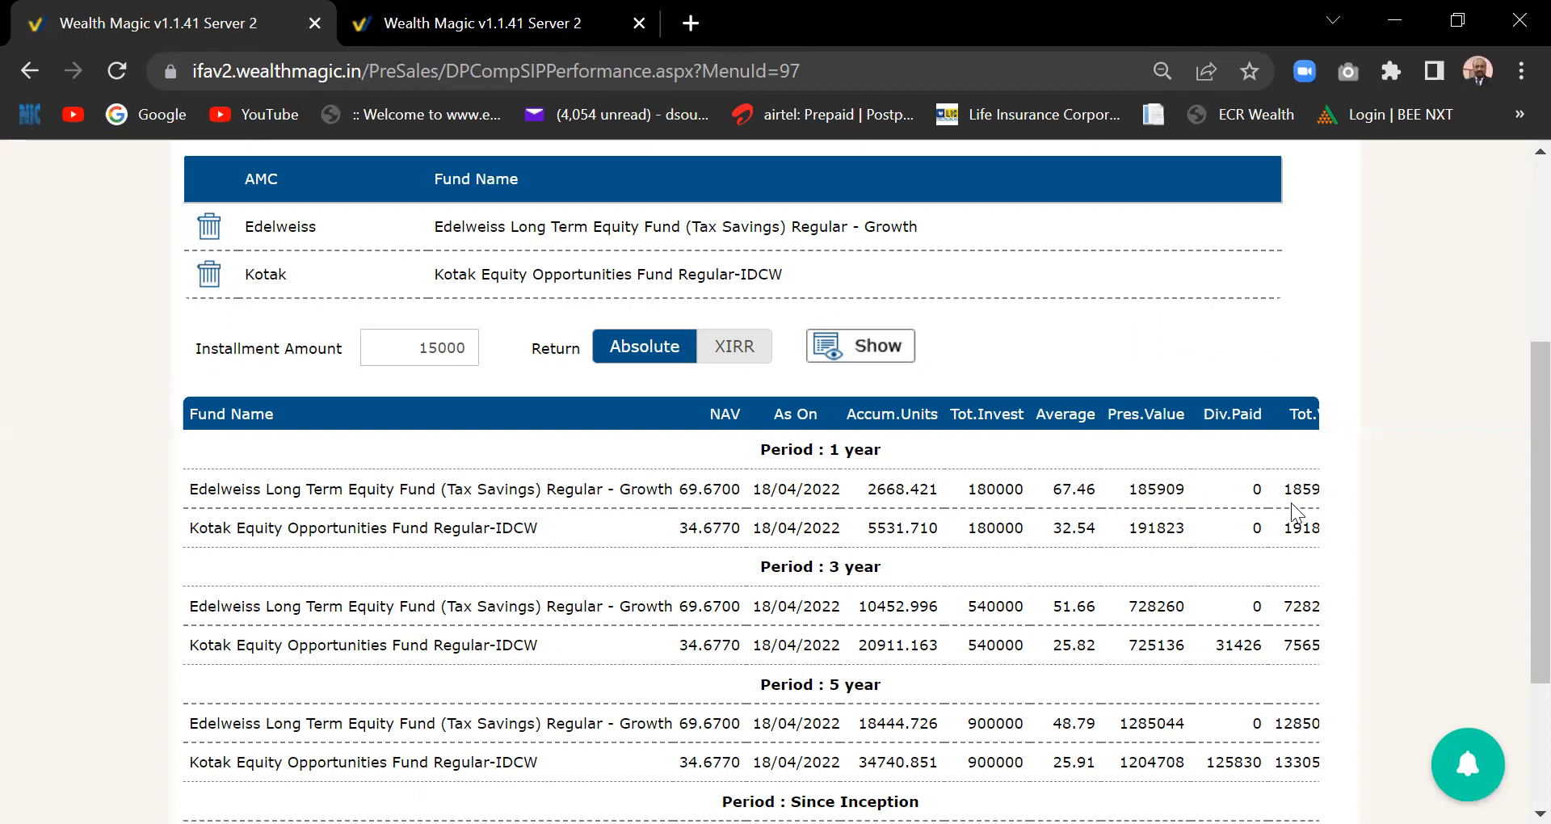
pyautogui.hscroll(3, 1132, 624)
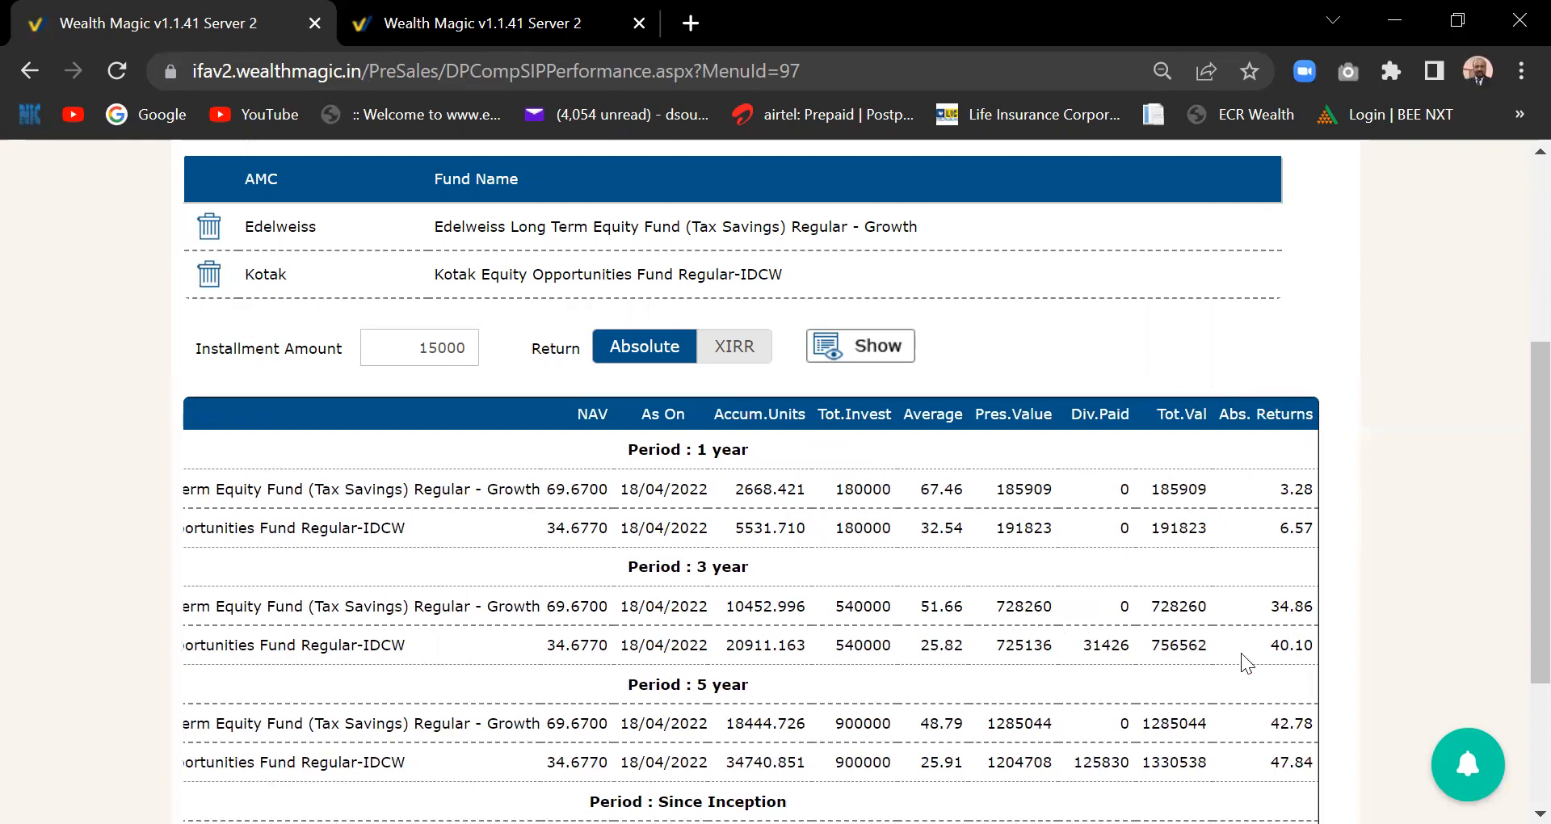
pyautogui.scroll(-1, 1241, 663)
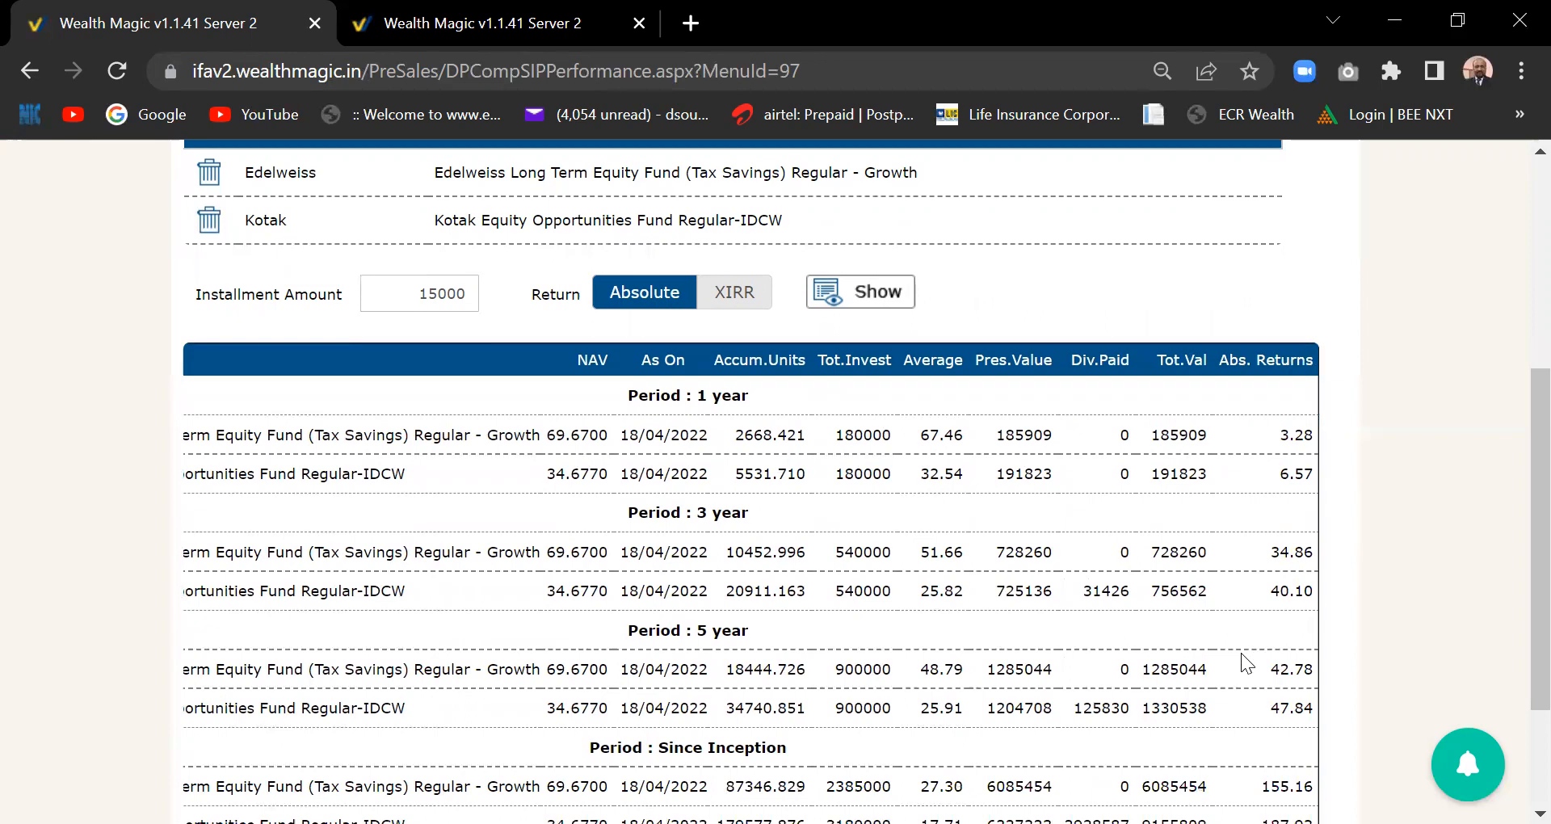
pyautogui.hscroll(-3, 1241, 653)
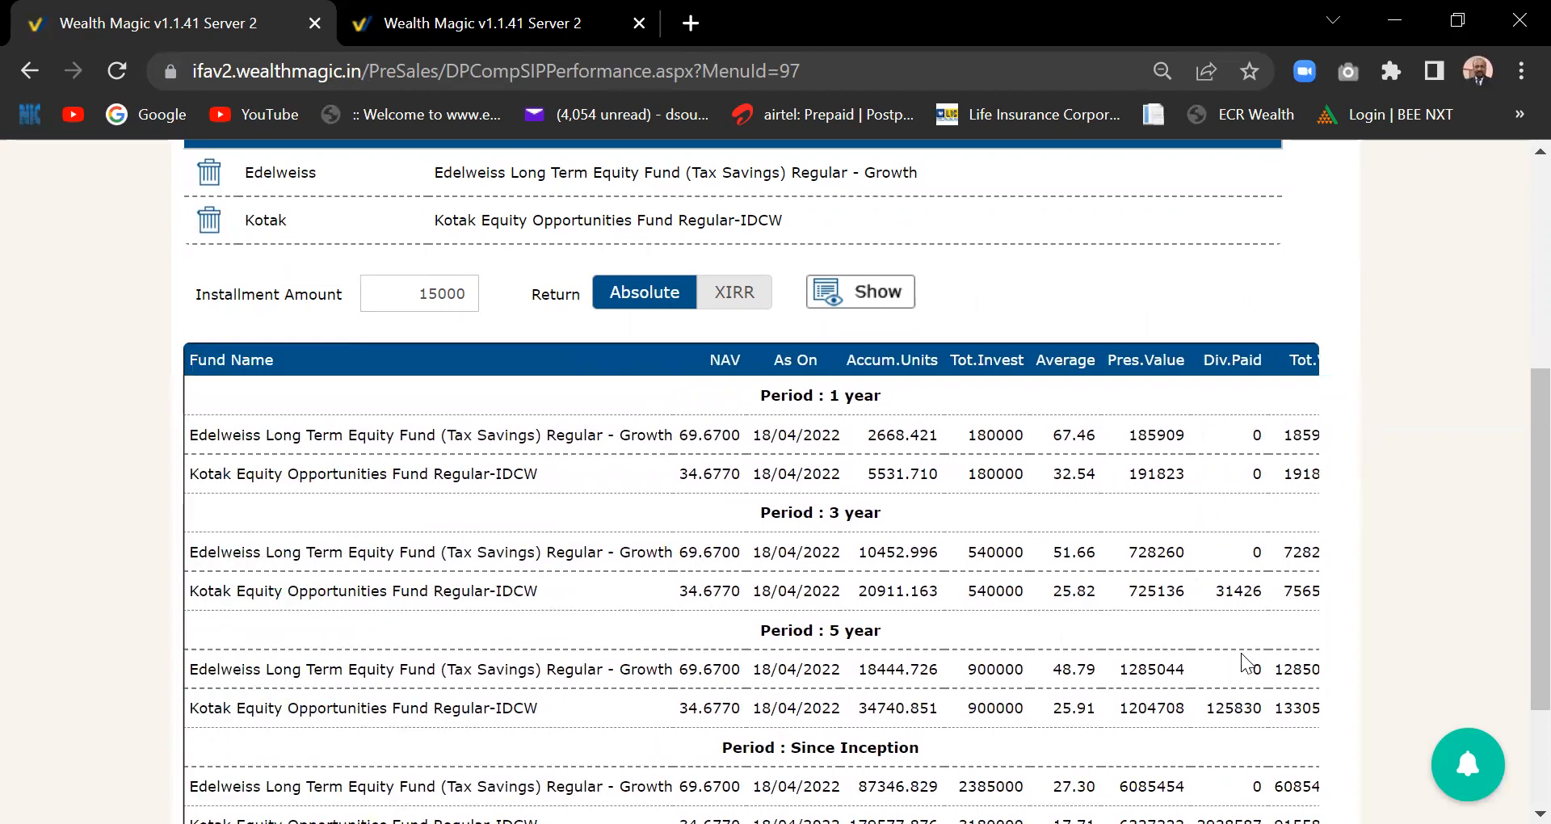
pyautogui.moveTo(1535, 599); pyautogui.dragTo(1513, 413)
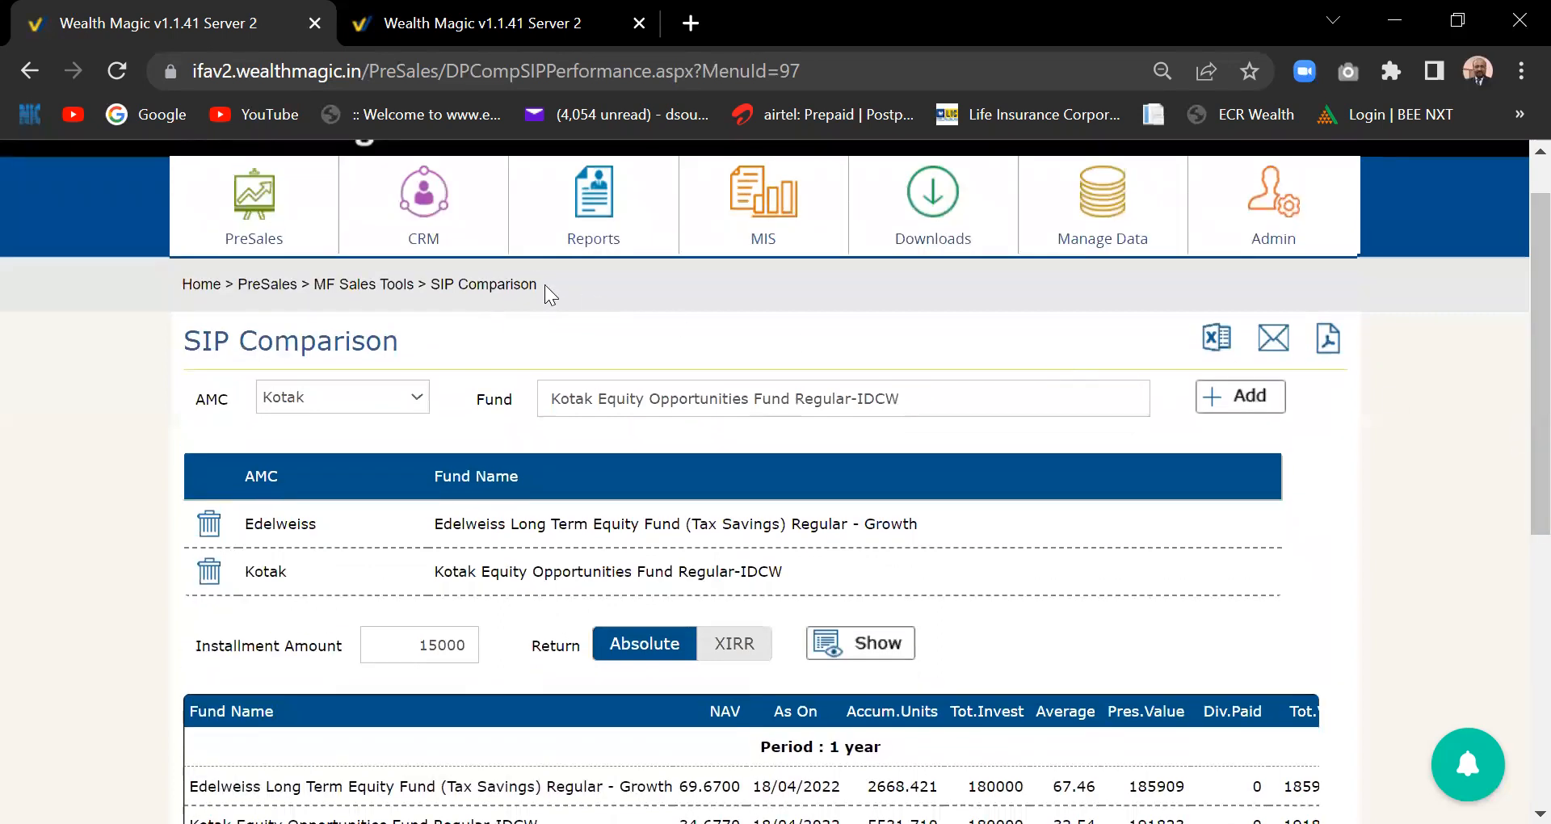
# - Open the Savings Needed To Reach Goal calculator and enter 200000 current savings
pyautogui.click(261, 250)
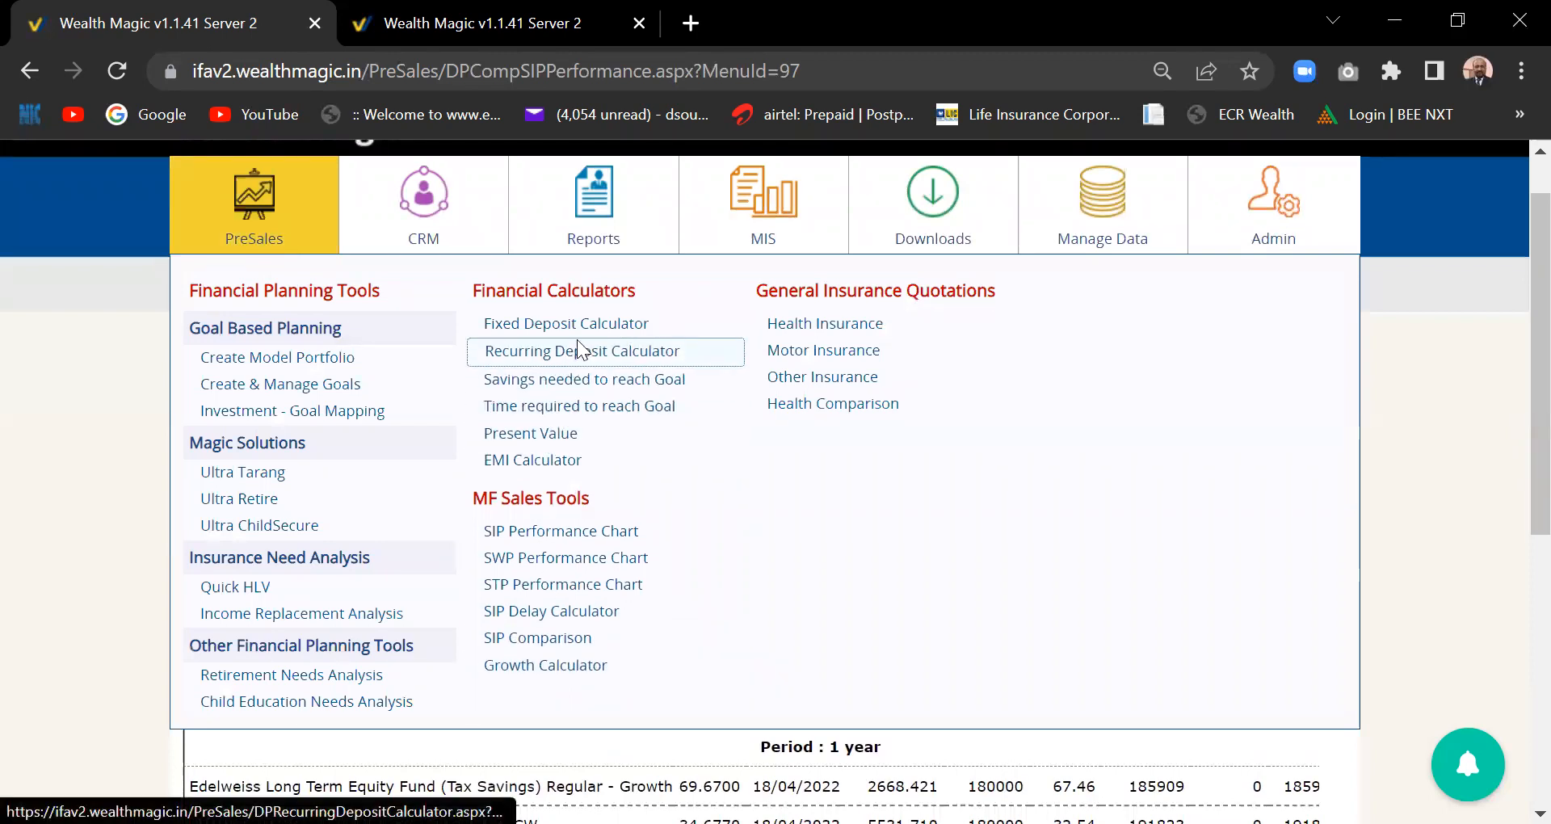
pyautogui.click(600, 380)
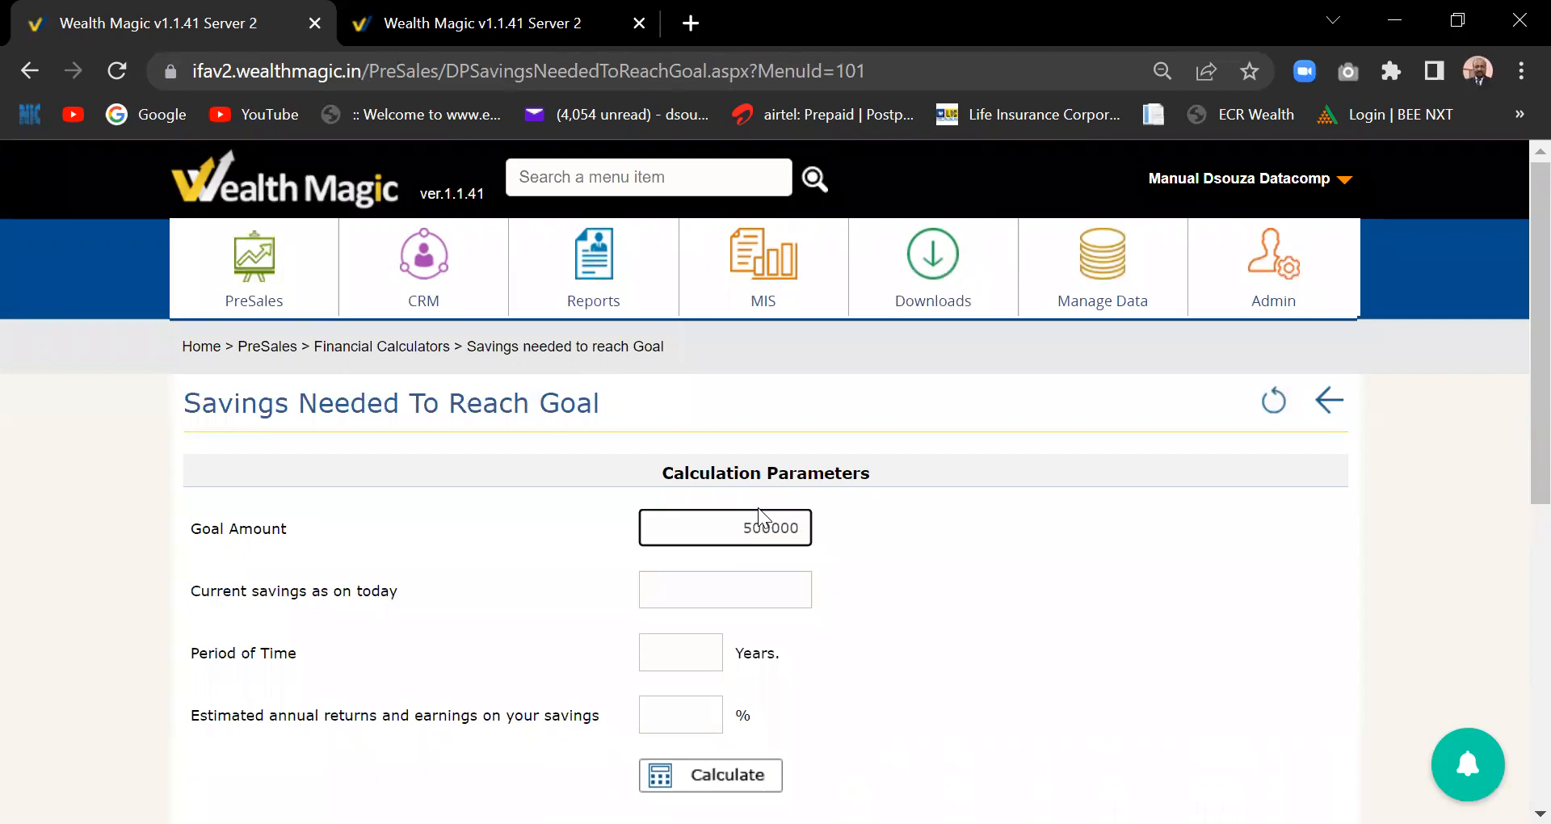
pyautogui.click(772, 587)
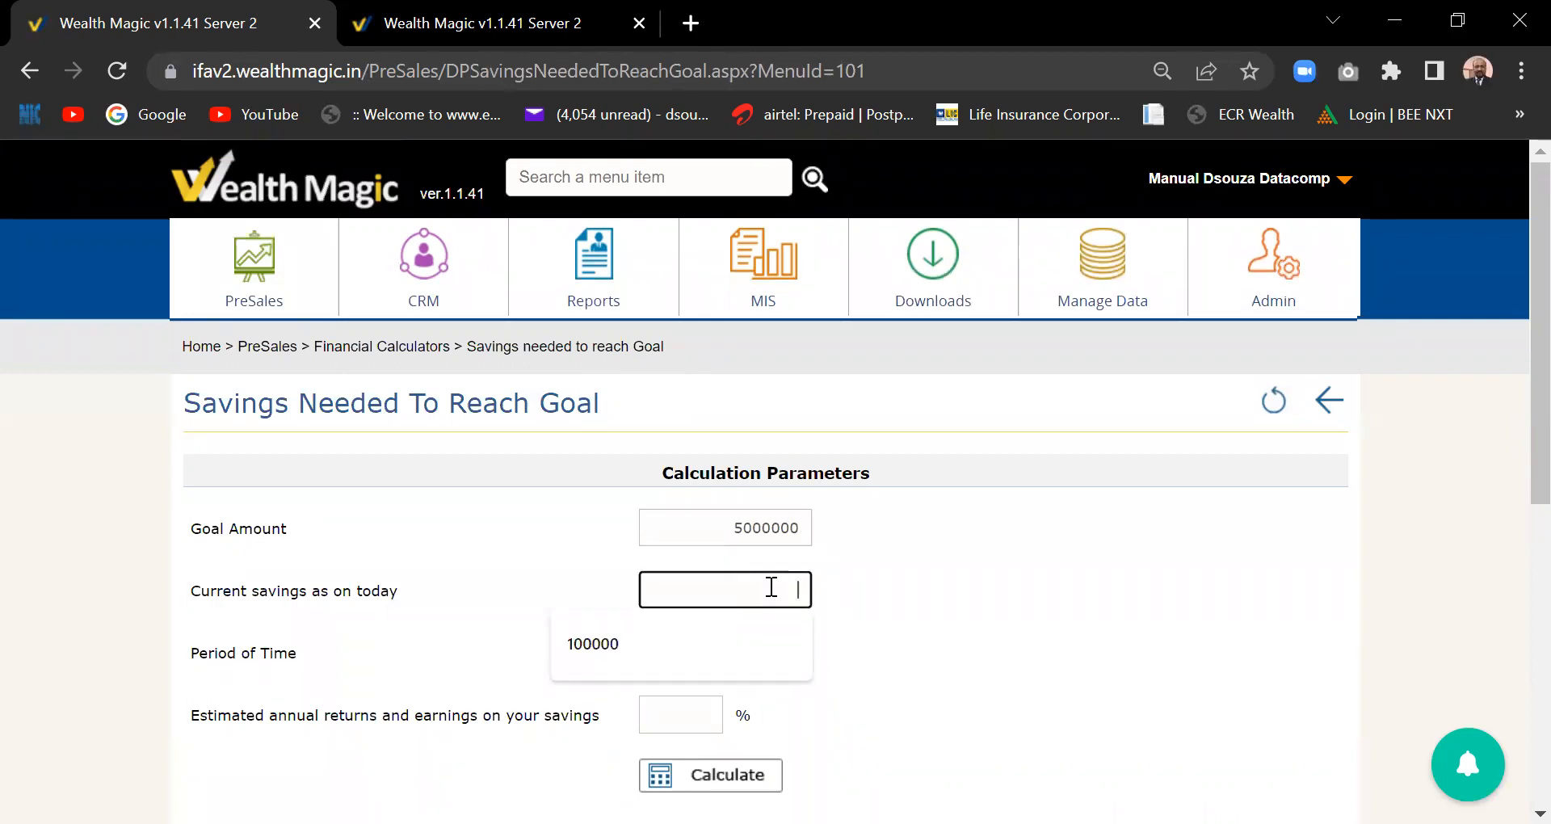
pyautogui.write('200000')
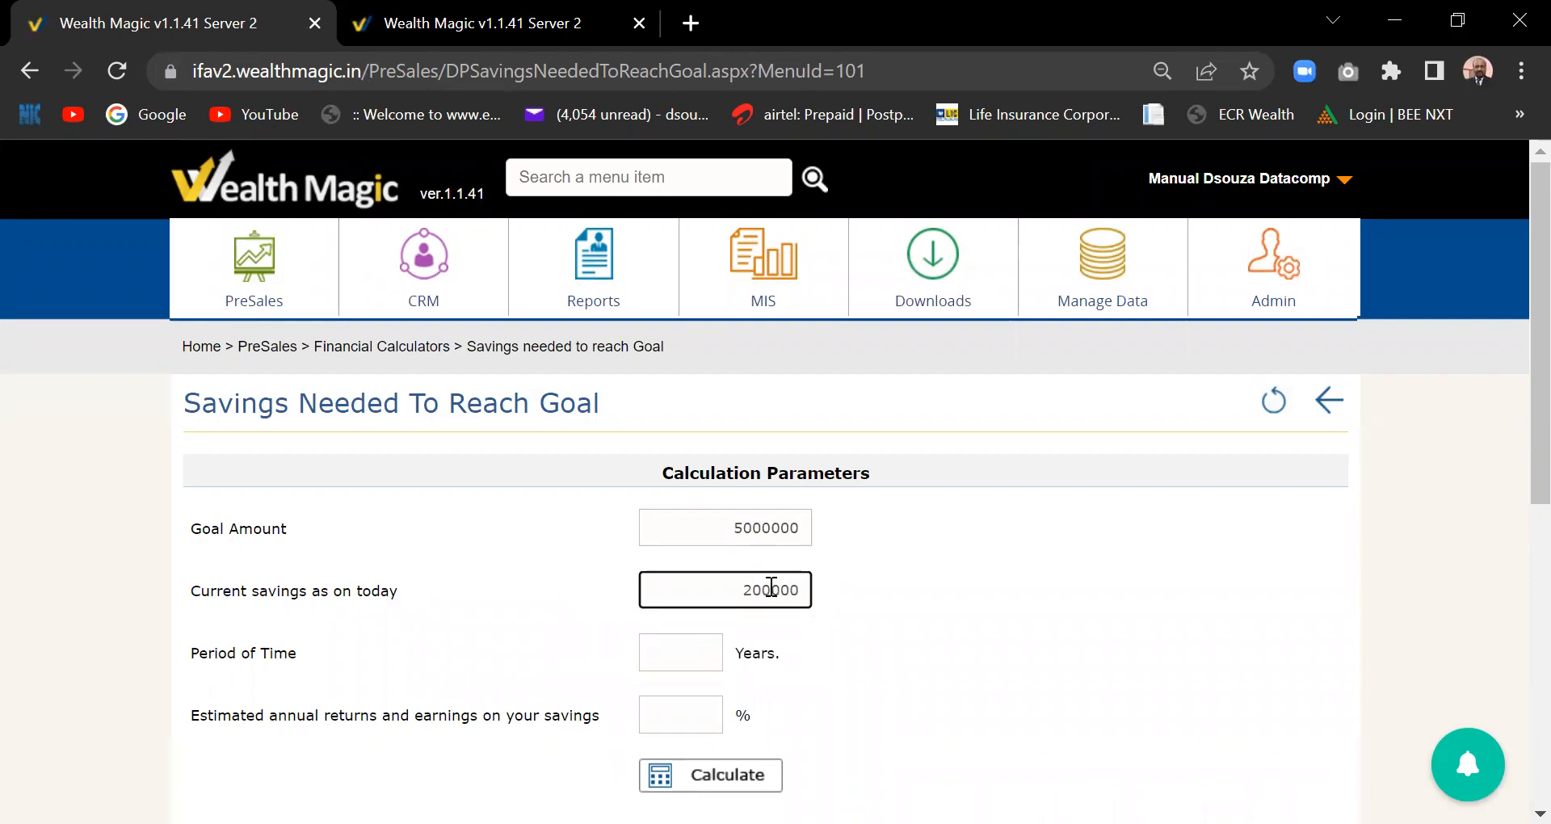
pyautogui.click(863, 626)
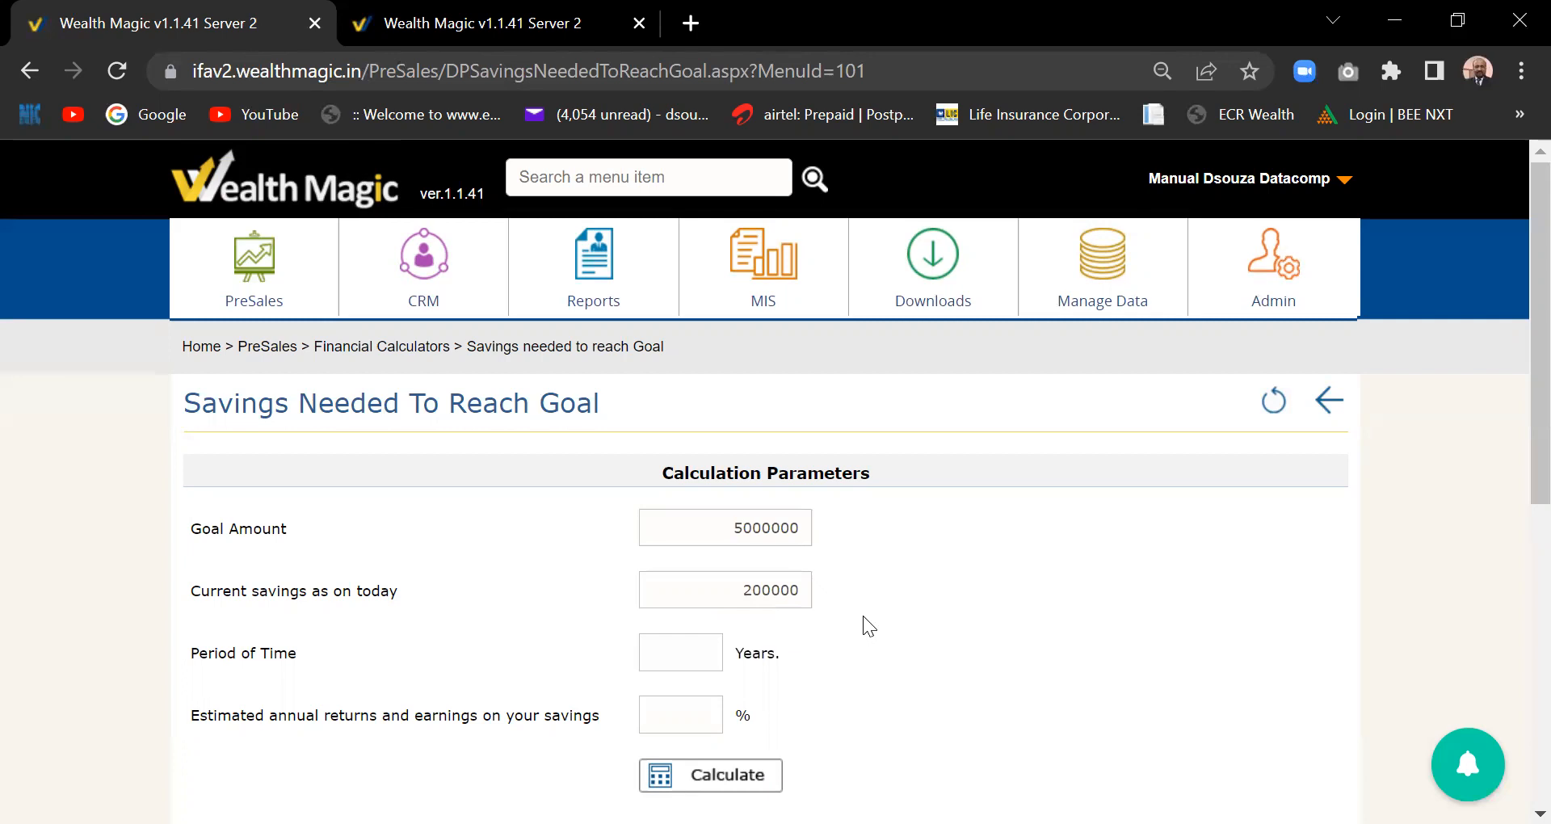
# - Set the period to 15 years and the expected annual return to 8%
pyautogui.click(707, 646)
pyautogui.click(651, 700)
pyautogui.click(693, 711)
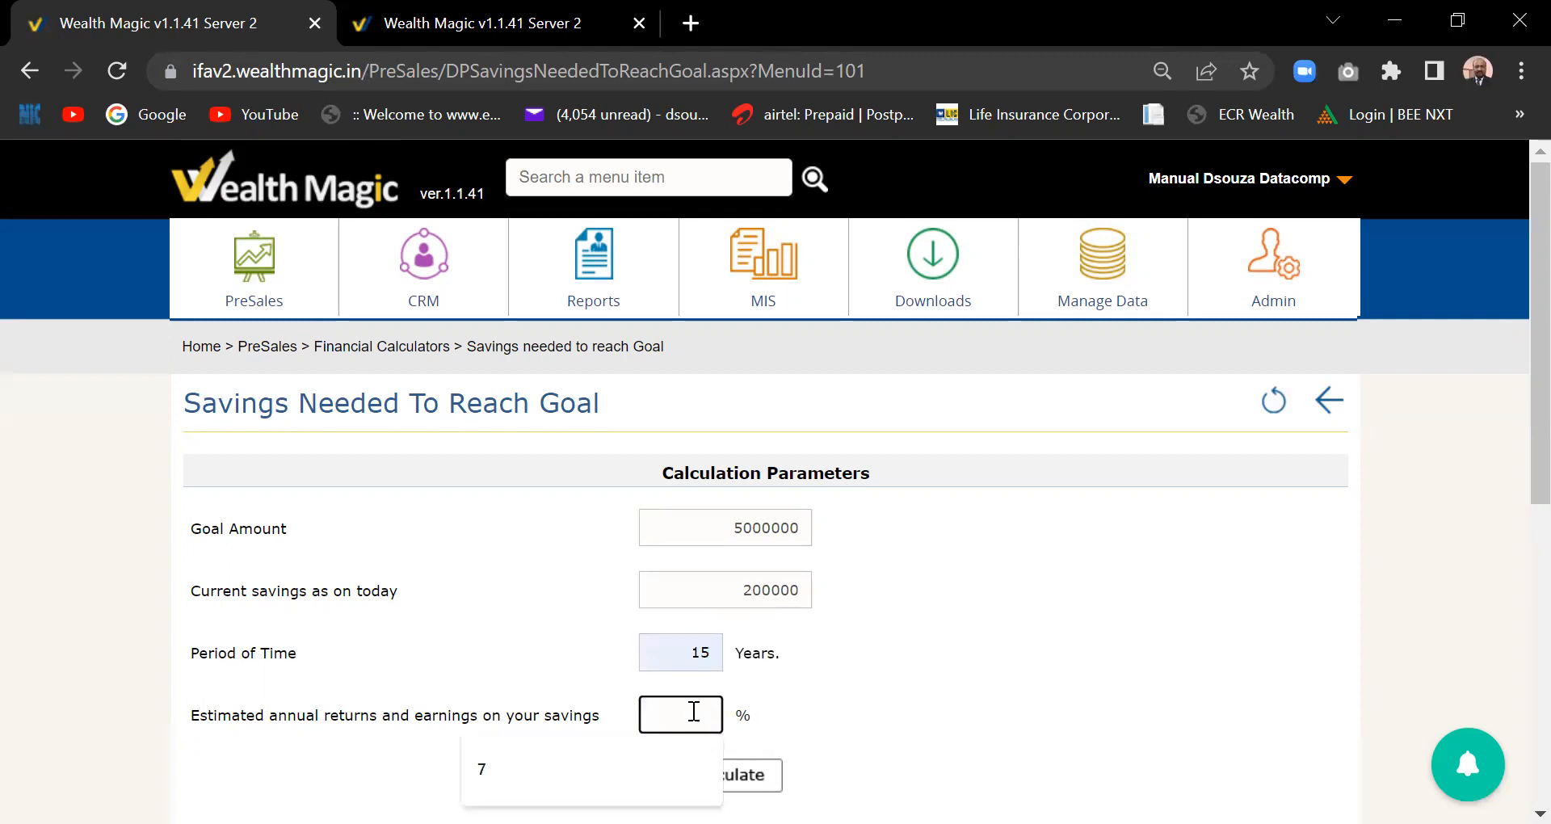
pyautogui.write('8')
pyautogui.click(1142, 663)
pyautogui.scroll(-2, 1512, 436)
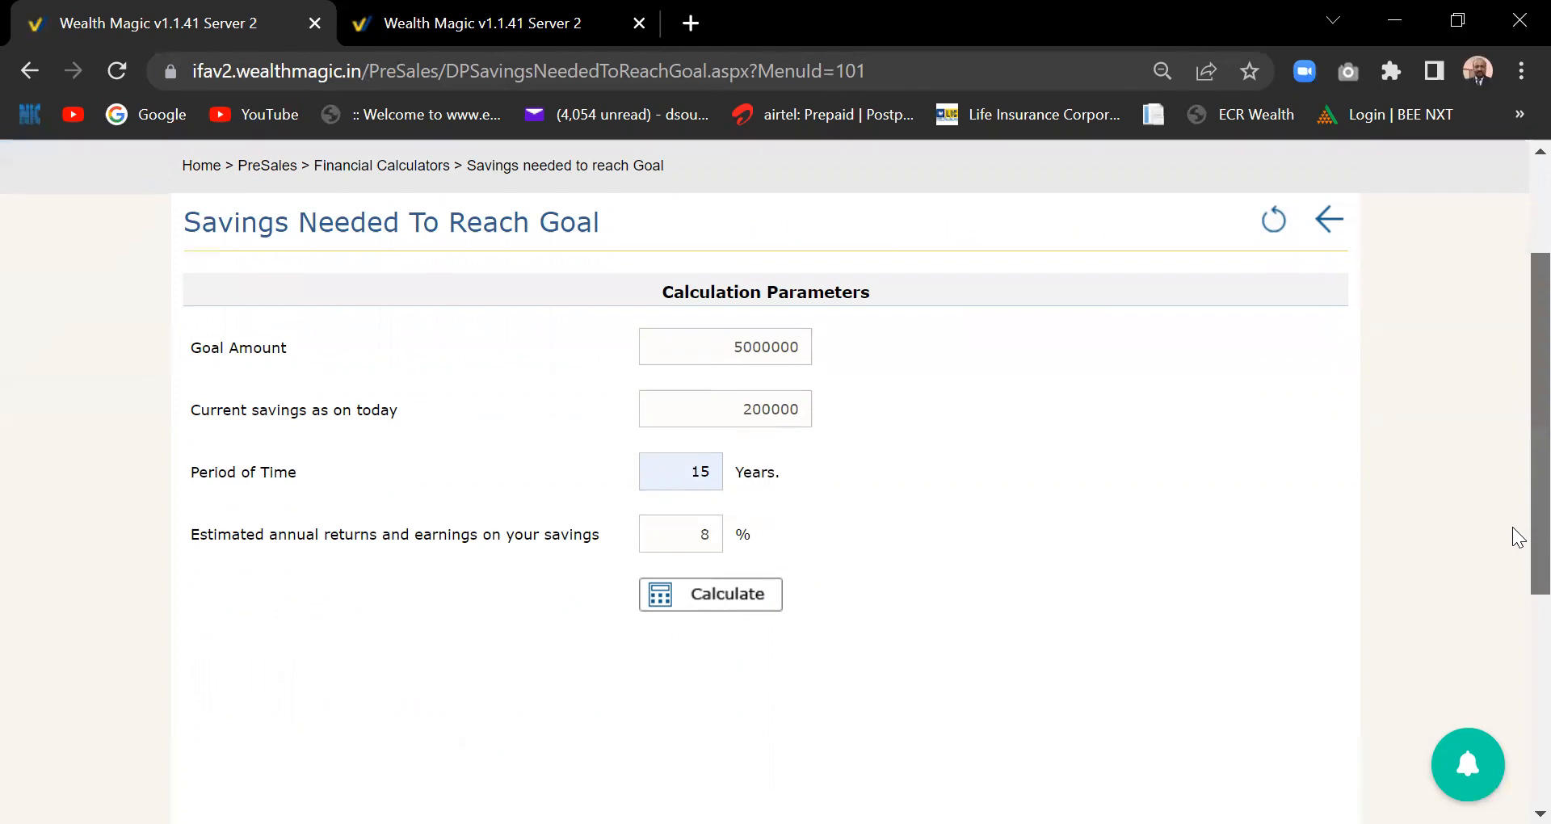
# - Calculate the monthly savings at 8%, then recalculate at 15% to get 4680.18
pyautogui.click(735, 605)
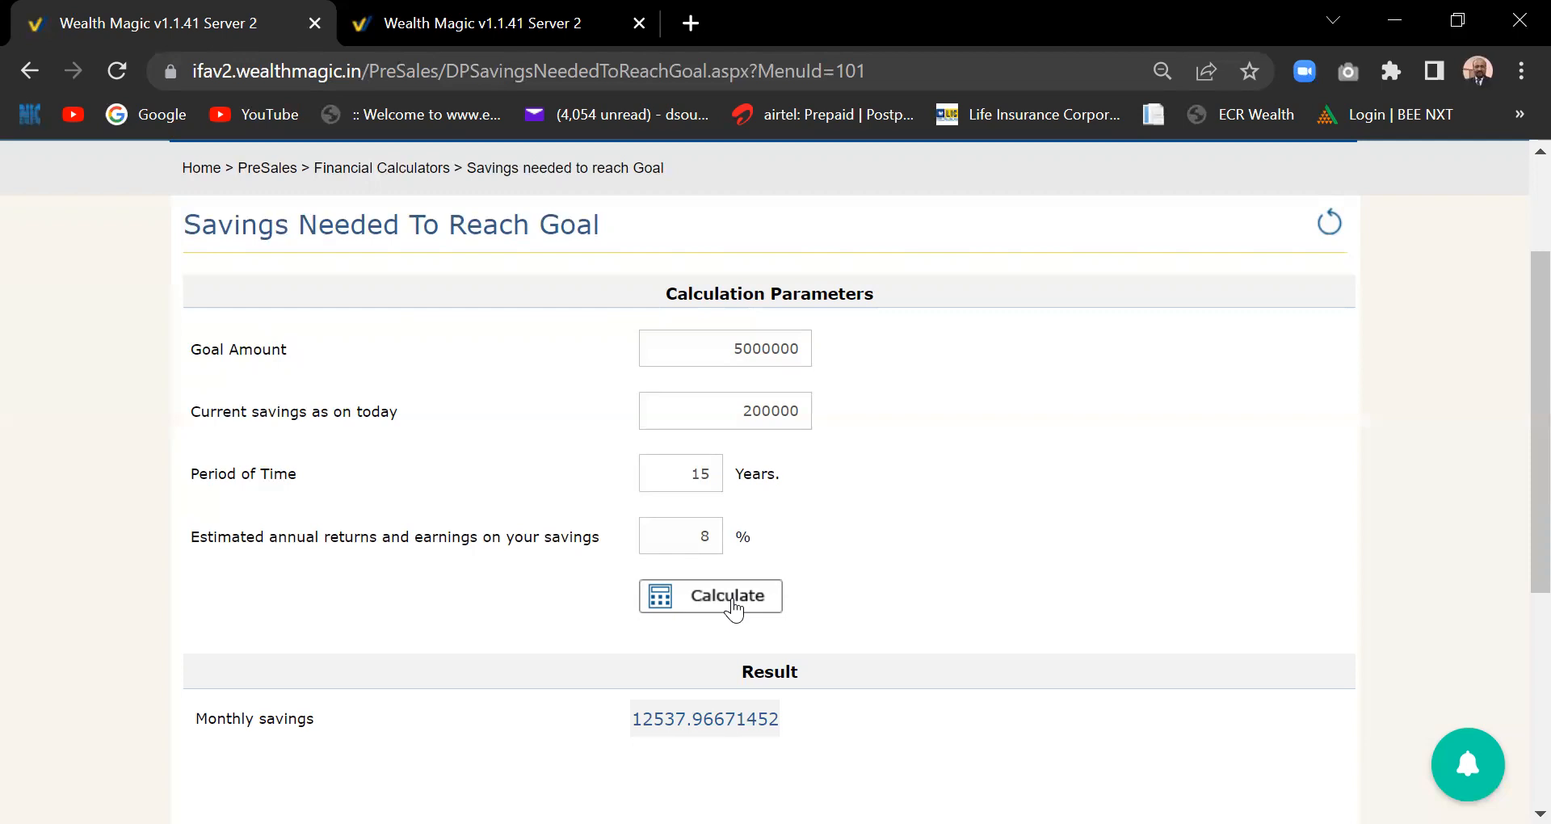
pyautogui.click(714, 536)
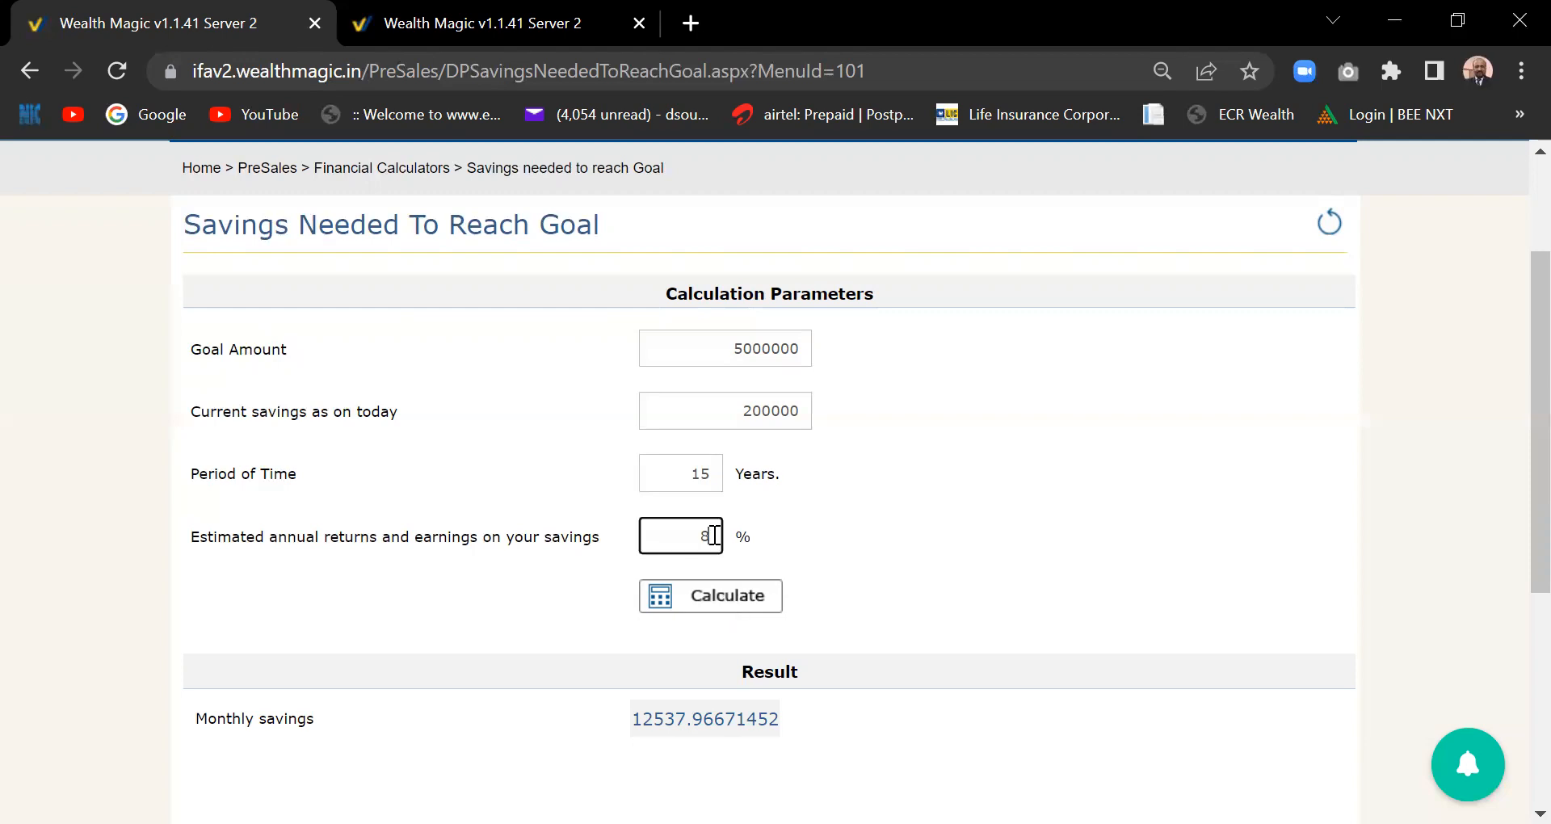
pyautogui.press('BackSpace')
pyautogui.write('15')
pyautogui.click(721, 596)
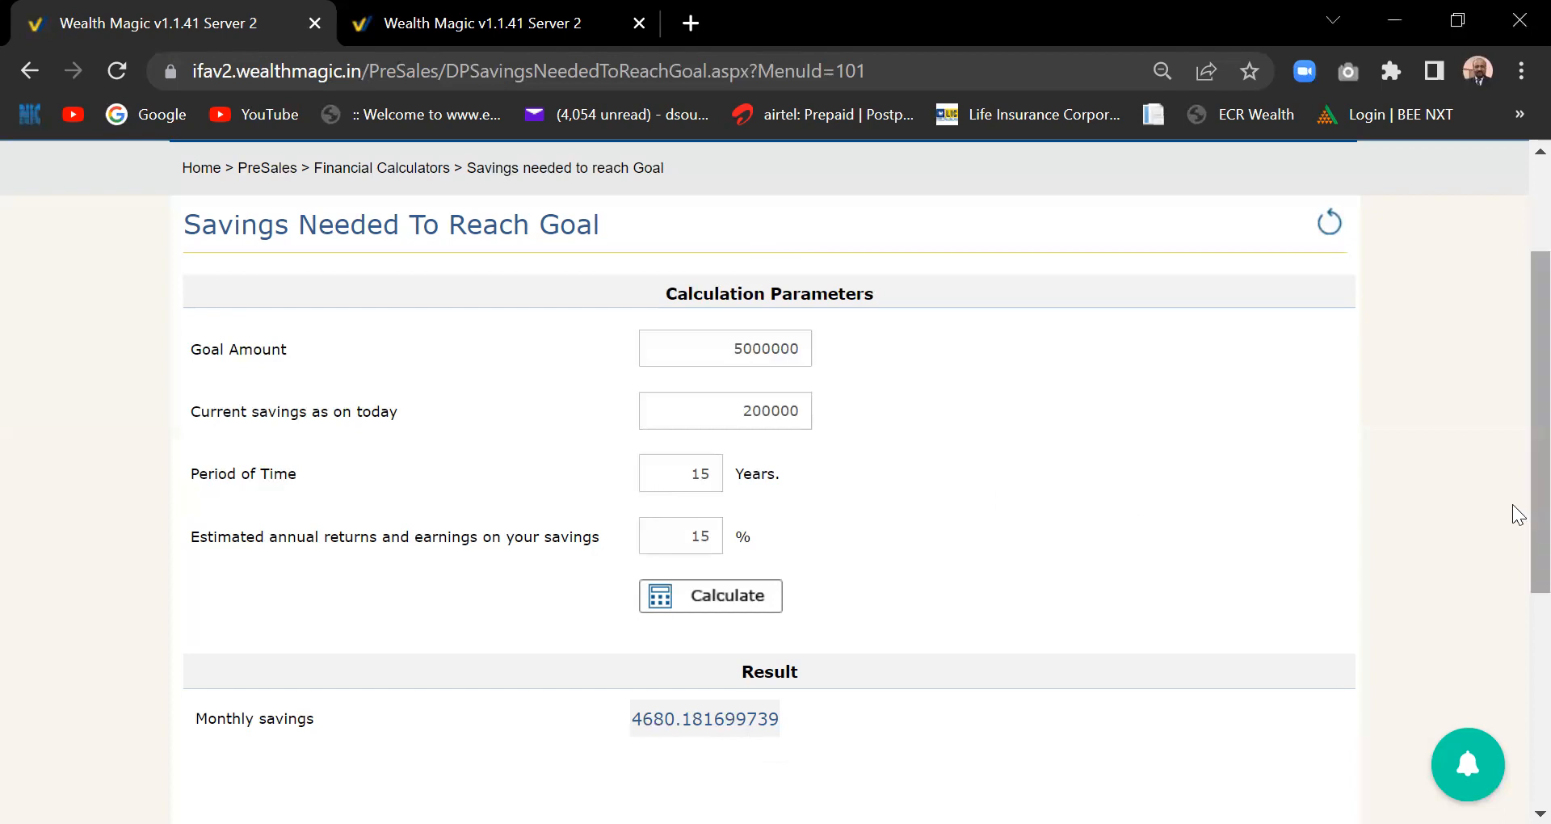
pyautogui.scroll(2, 1512, 485)
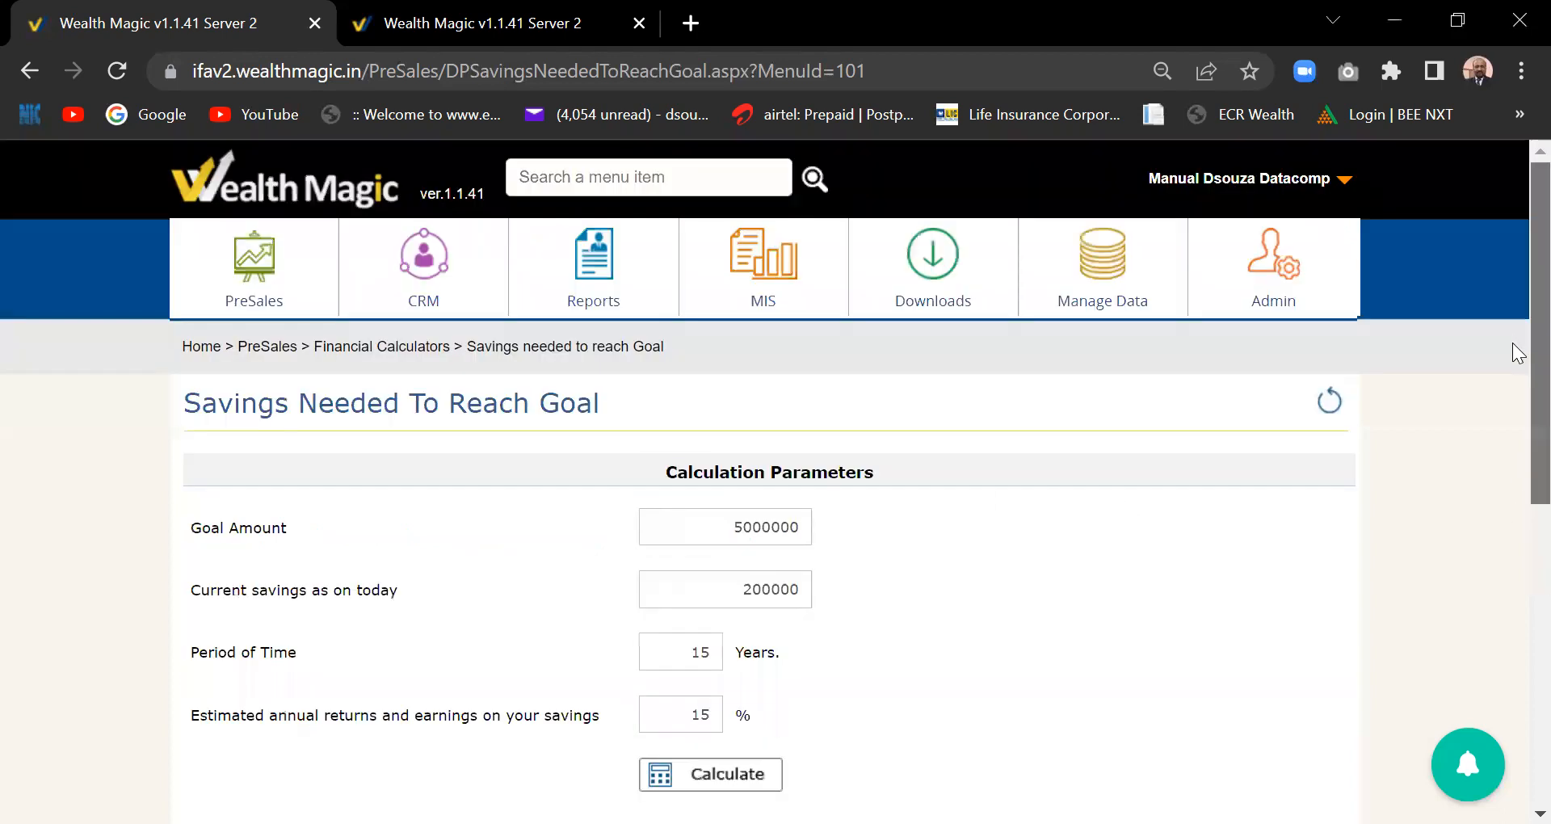
pyautogui.click(230, 283)
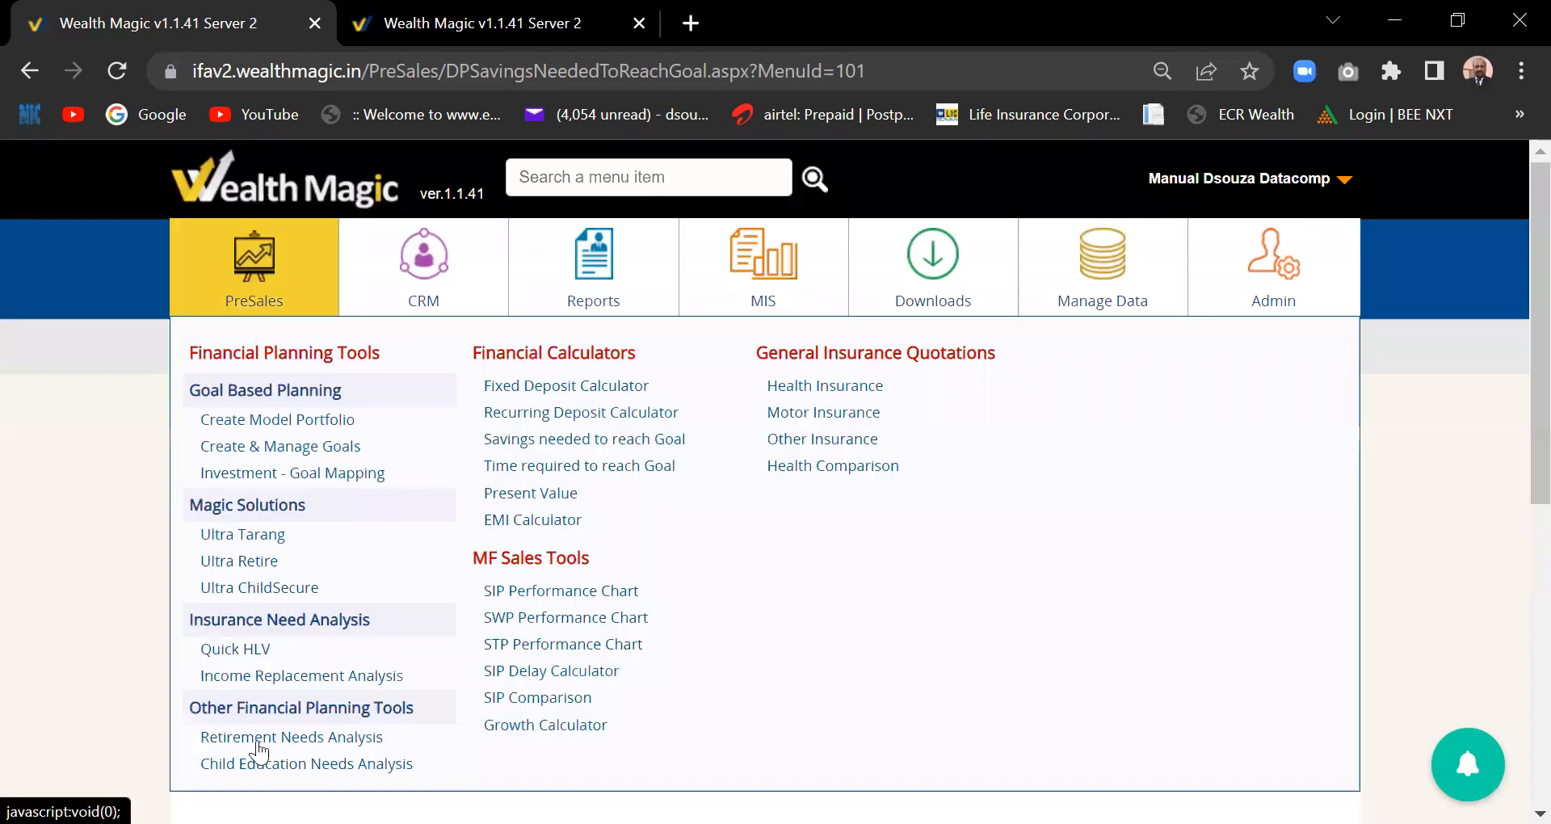
pyautogui.click(323, 739)
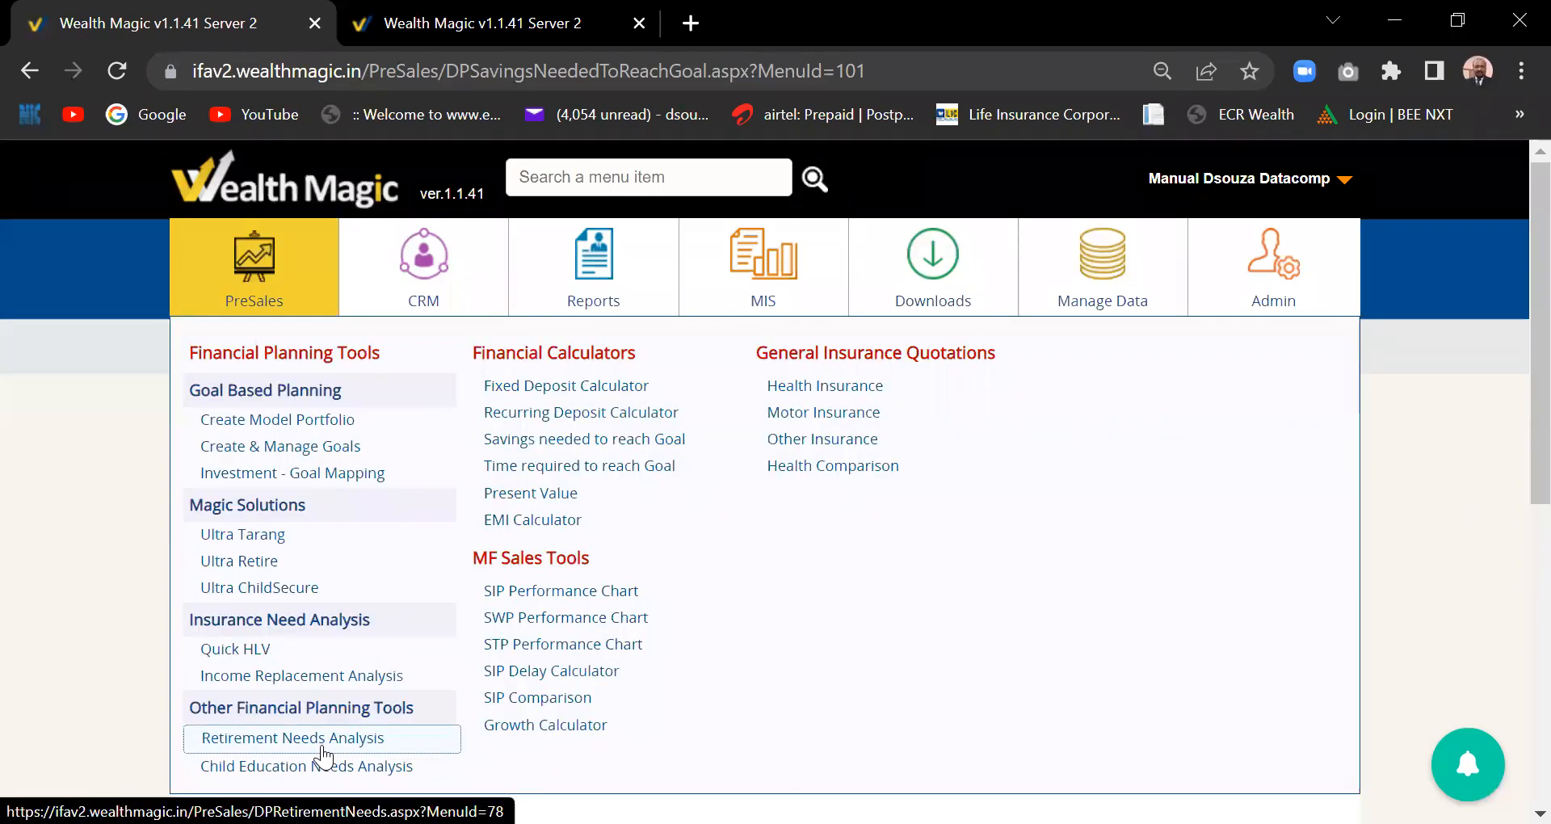
pyautogui.click(598, 494)
pyautogui.click(568, 413)
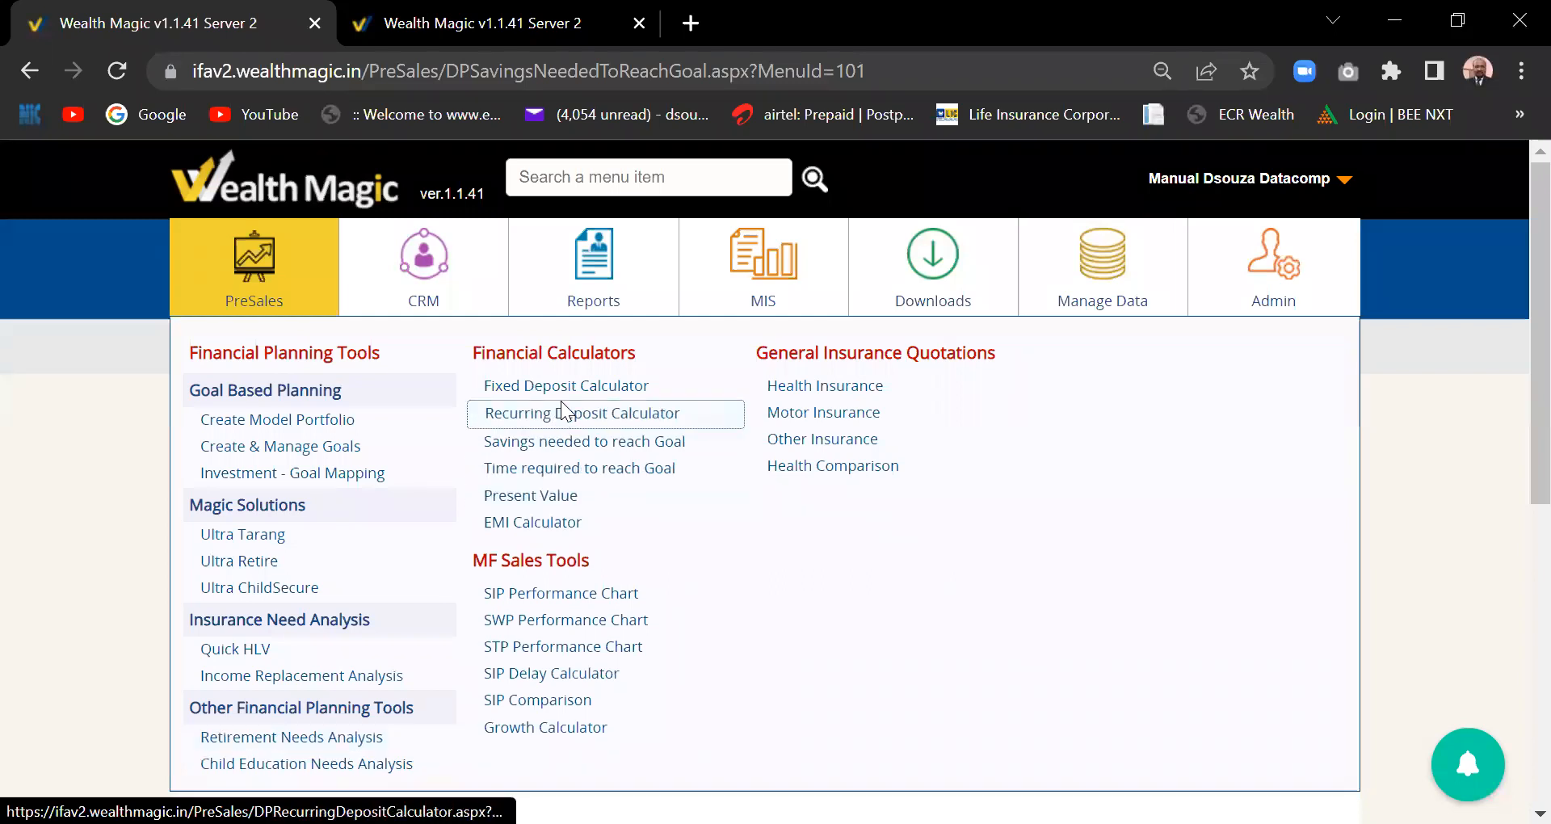
pyautogui.click(567, 441)
pyautogui.click(616, 646)
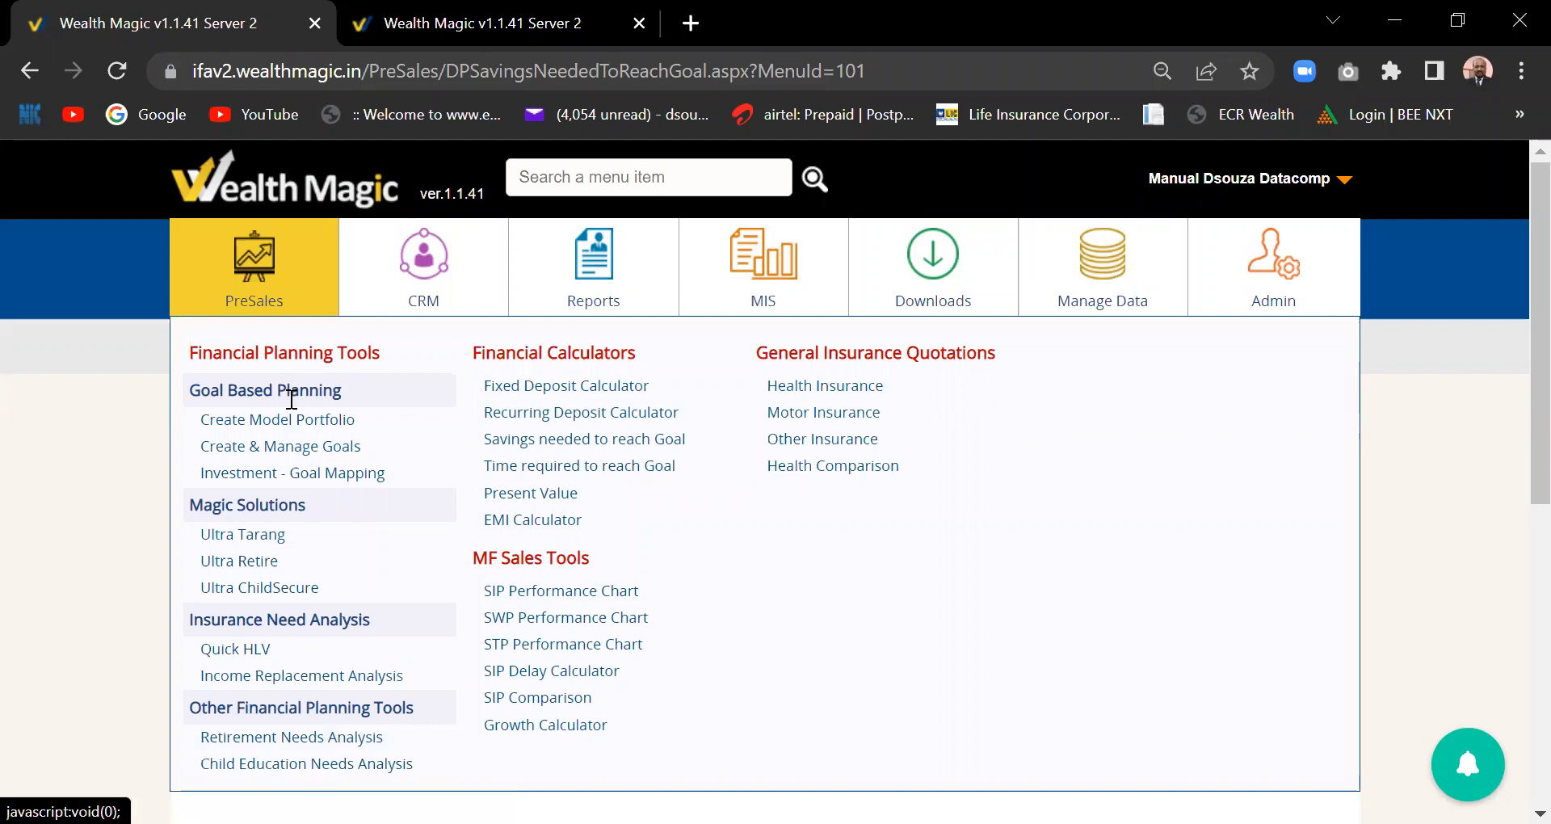
pyautogui.click(400, 482)
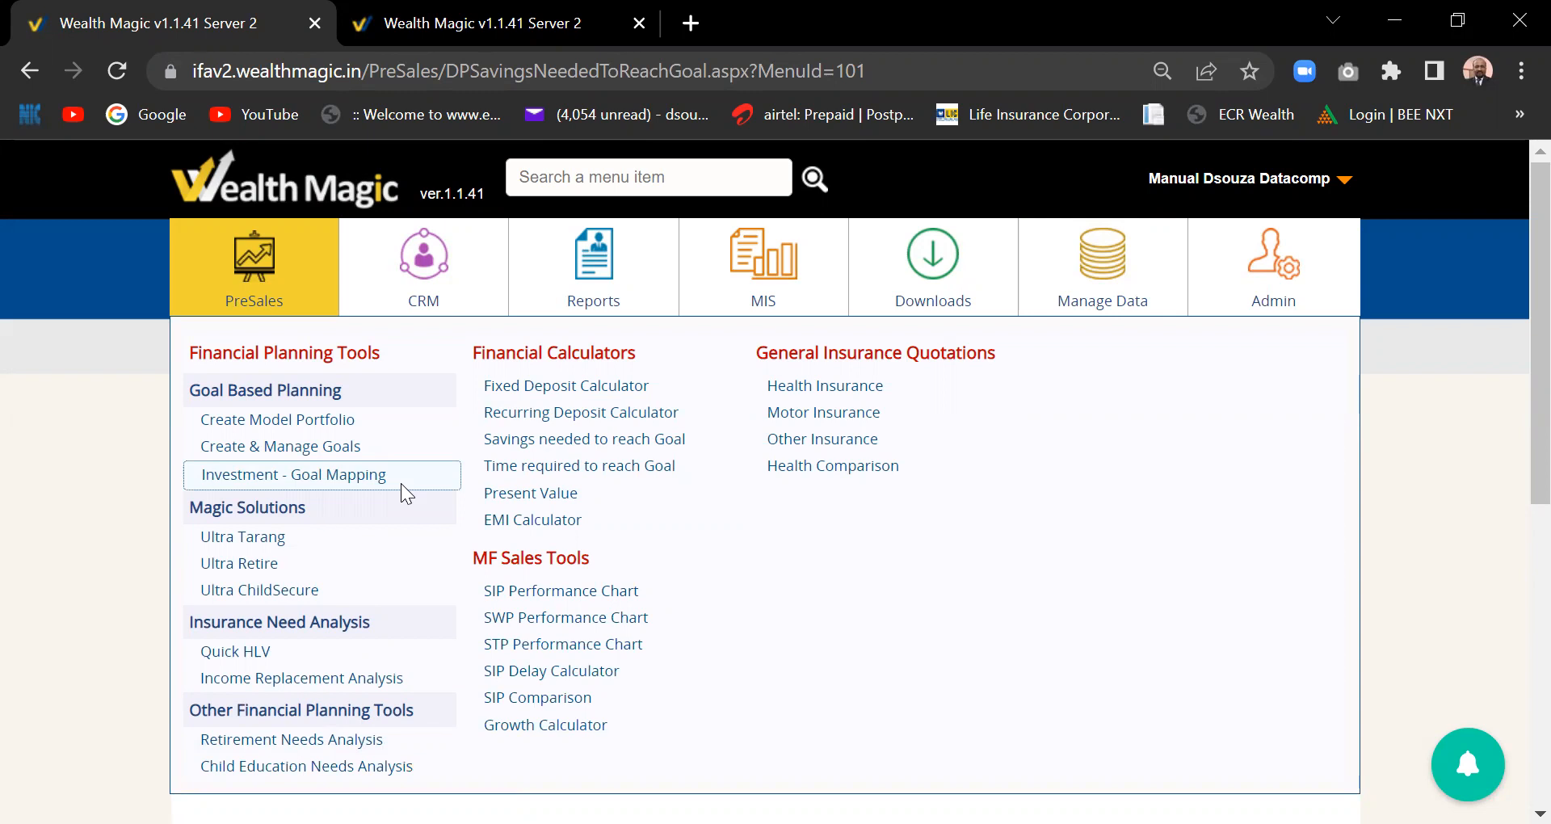
pyautogui.moveTo(533, 316)
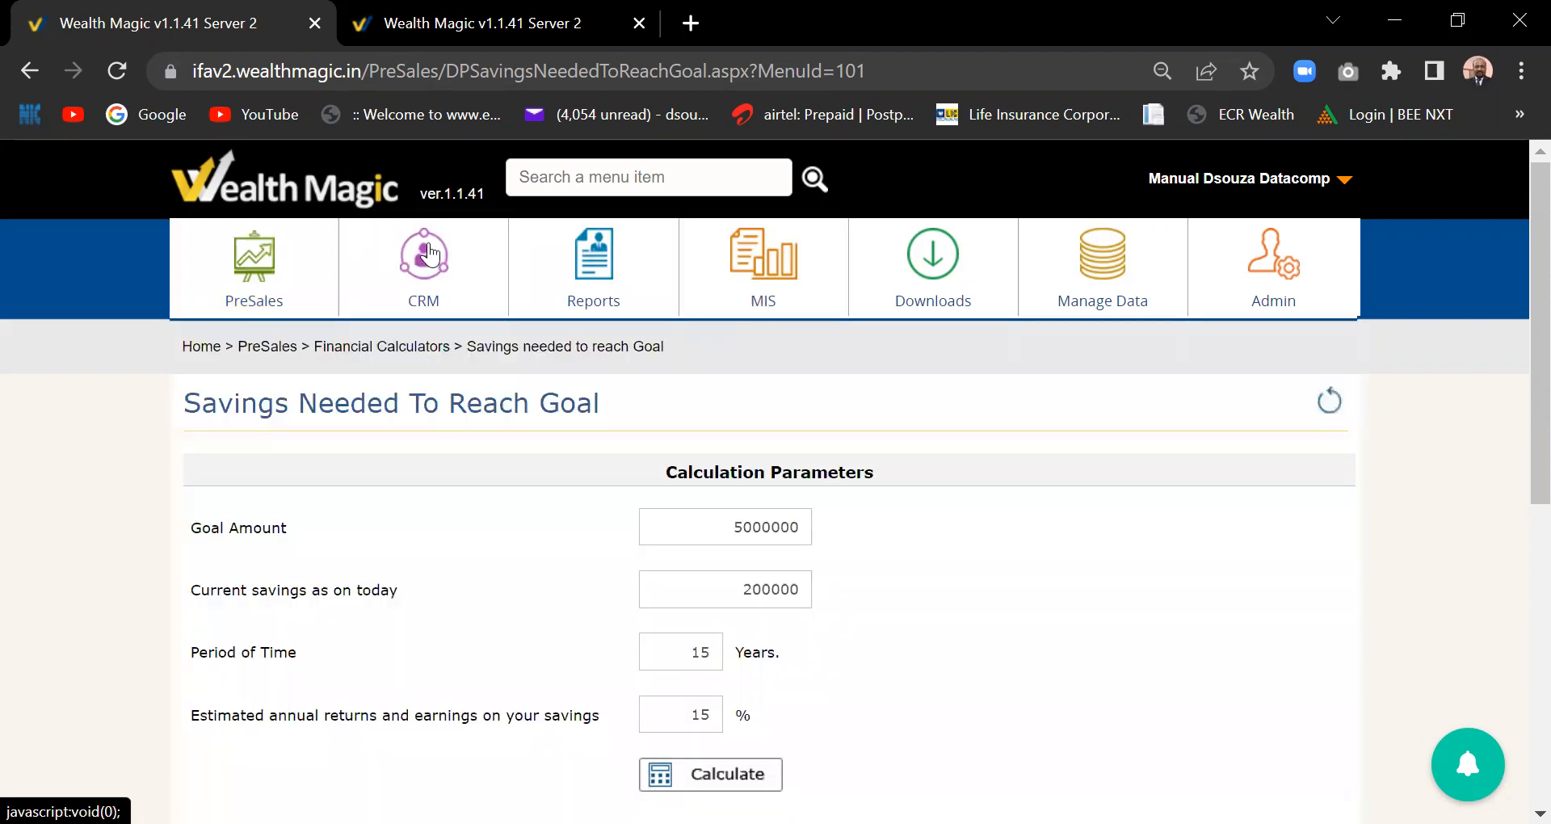
pyautogui.moveTo(430, 253)
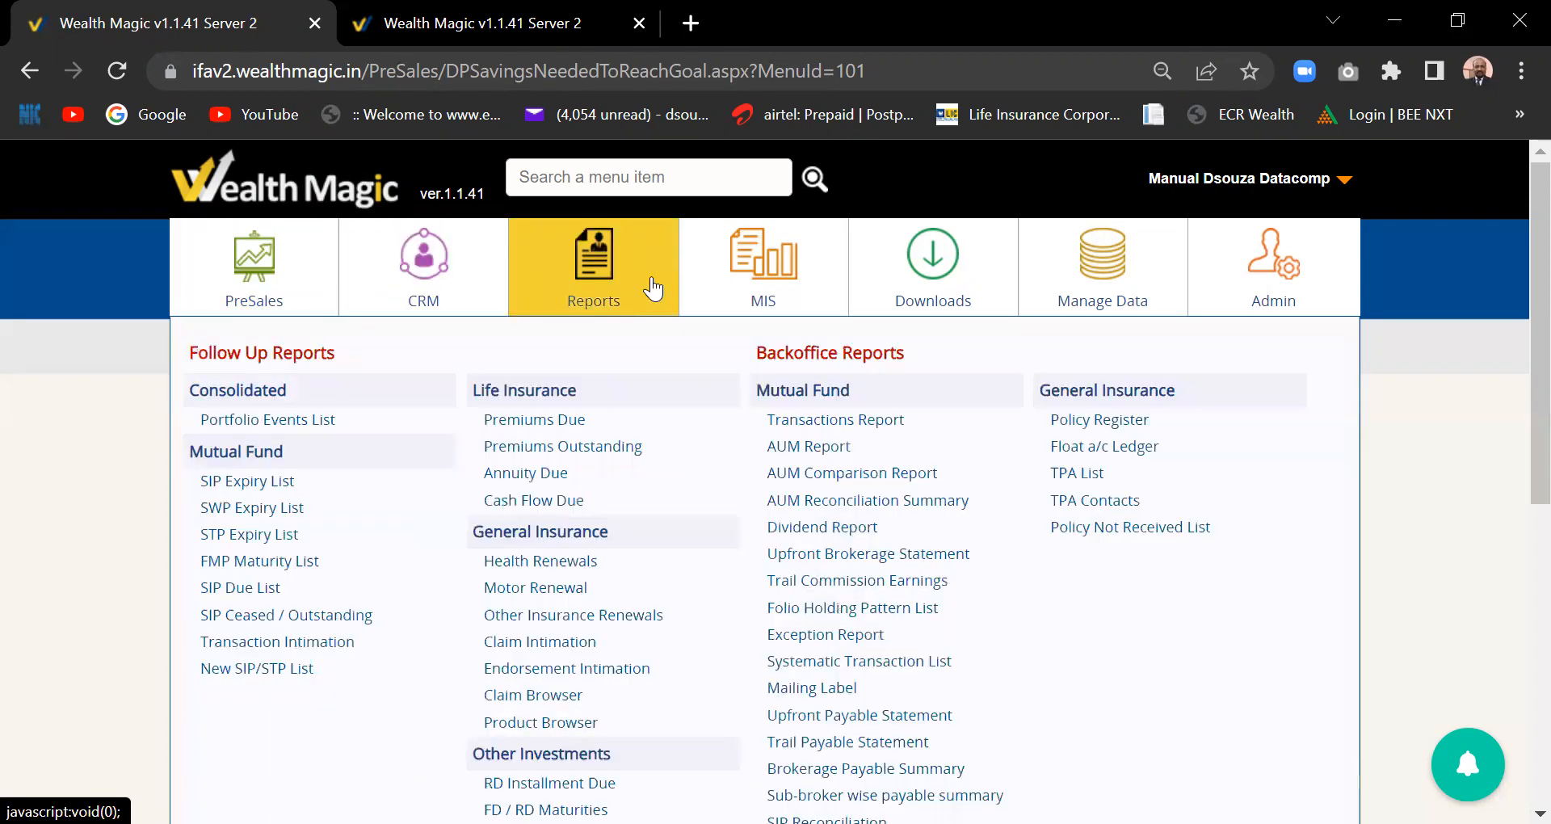